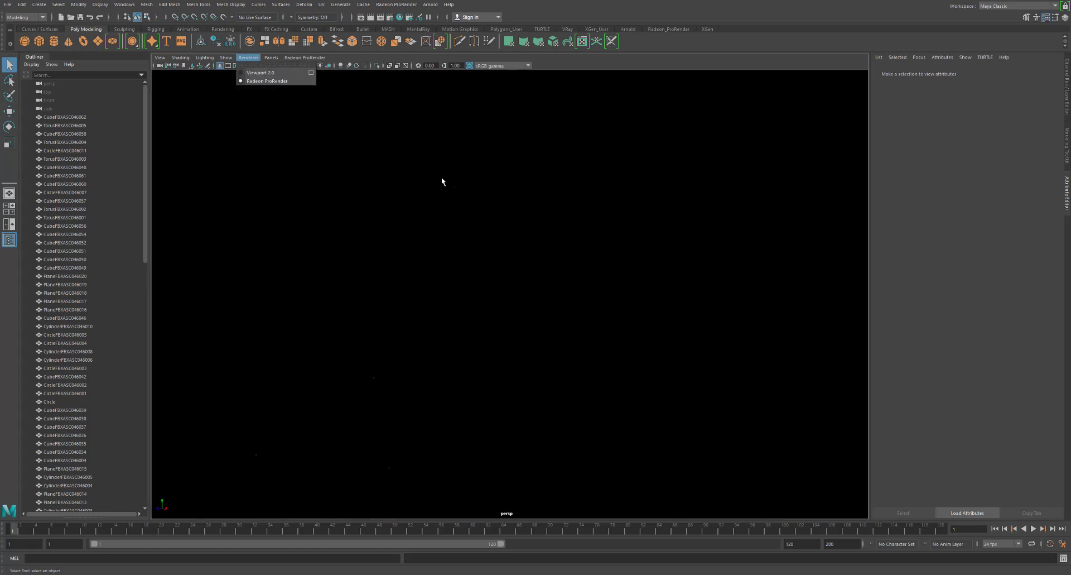
Switch the viewport renderer from Radeon ProRender to Viewport 2.0
left_click(229, 58)
left_click(246, 59)
left_click(246, 72)
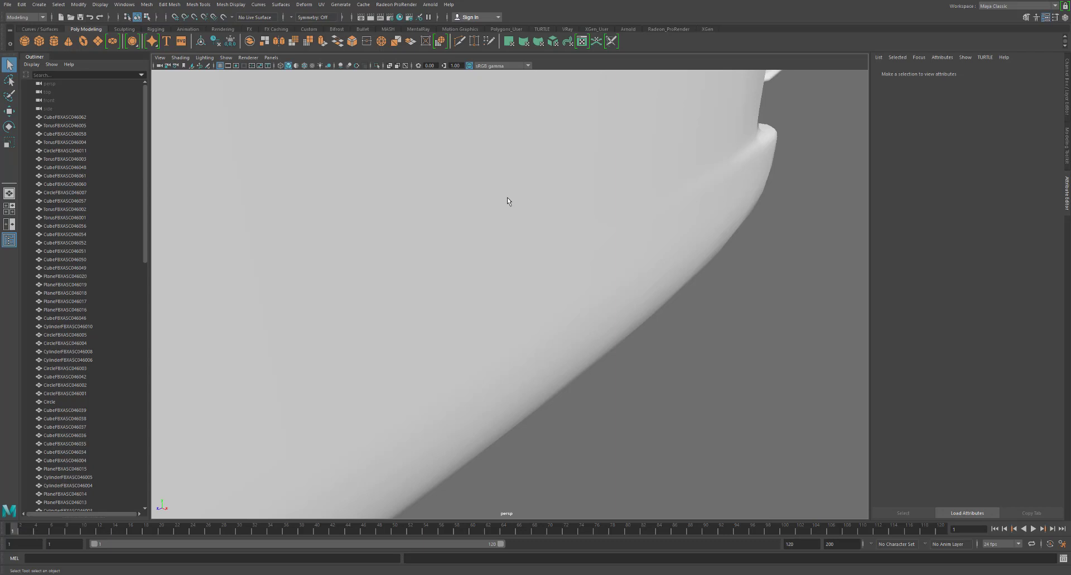
Examine the diner interior and the individual picture frames on the wall behind the booths
scroll(555, 228, "down", 10)
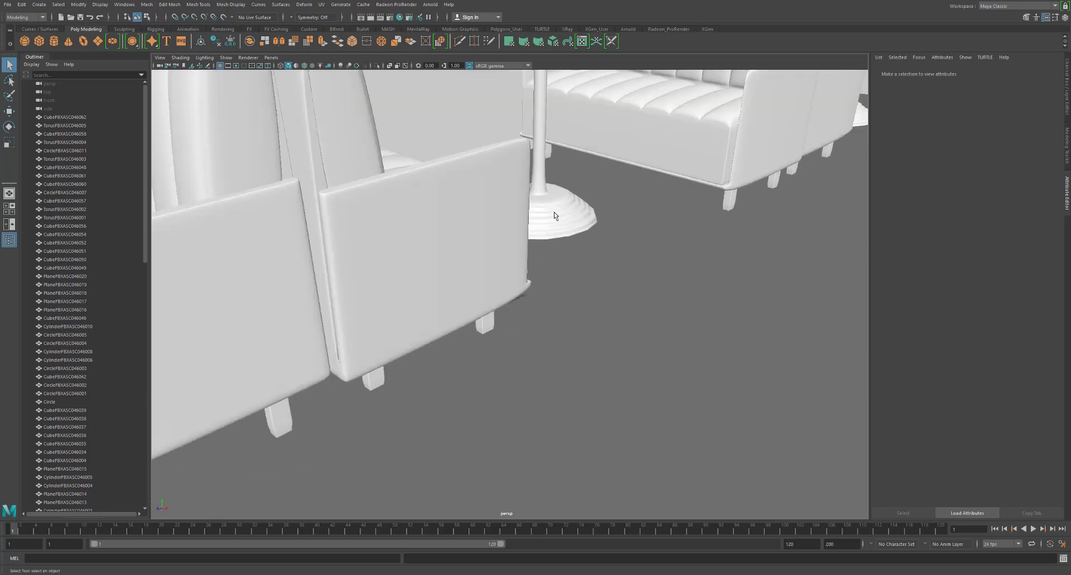
left_click_drag(550, 211, 513, 203, "alt")
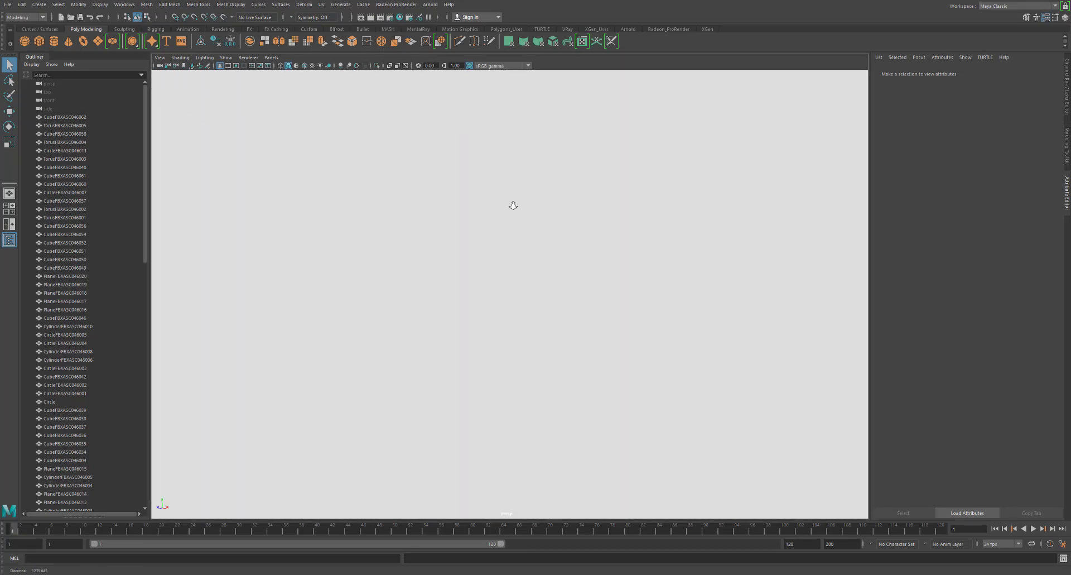
left_click_drag(517, 251, 440, 327, "alt")
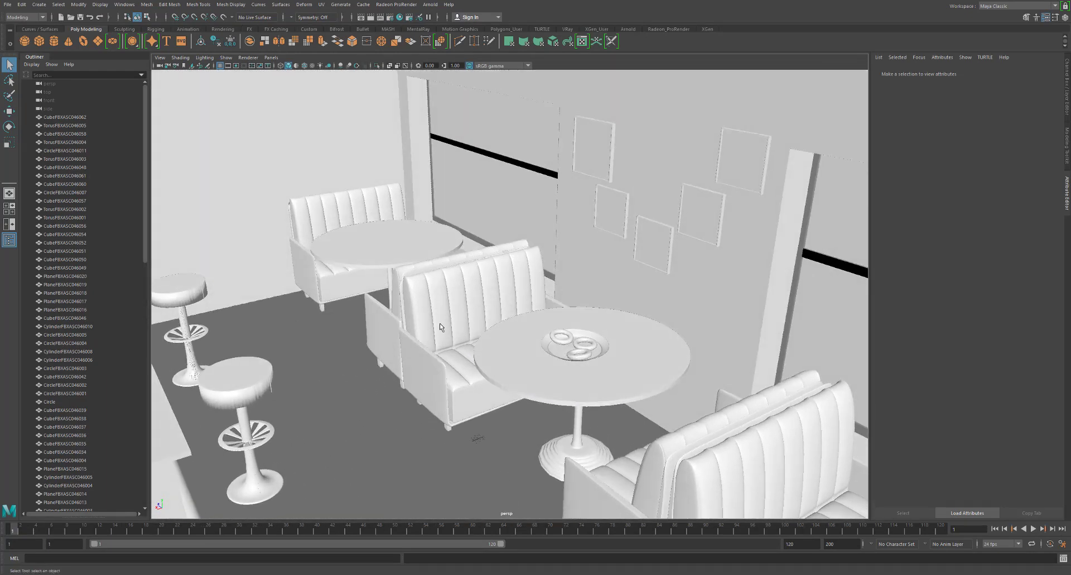
left_click_drag(451, 284, 509, 278, "alt")
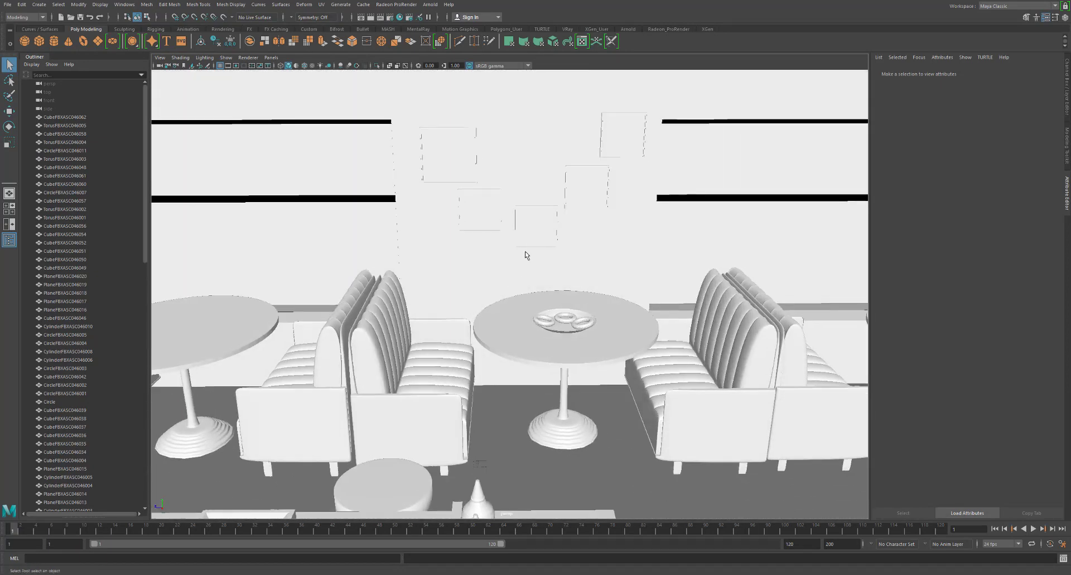
left_click(531, 241)
left_click(486, 220)
left_click(458, 168)
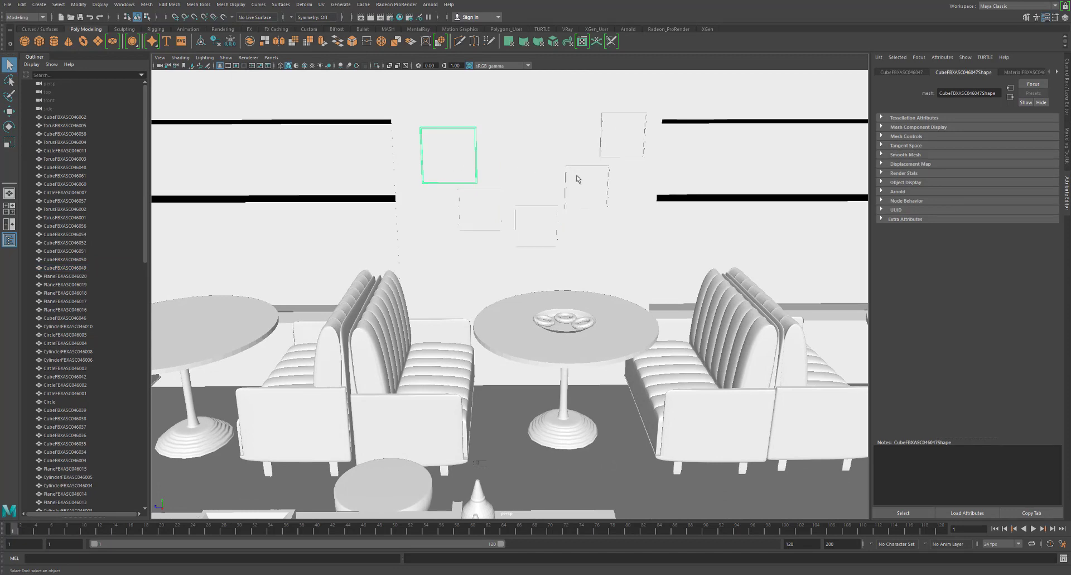
left_click(578, 180)
left_click(634, 138)
left_click_drag(526, 240, 614, 235, "alt")
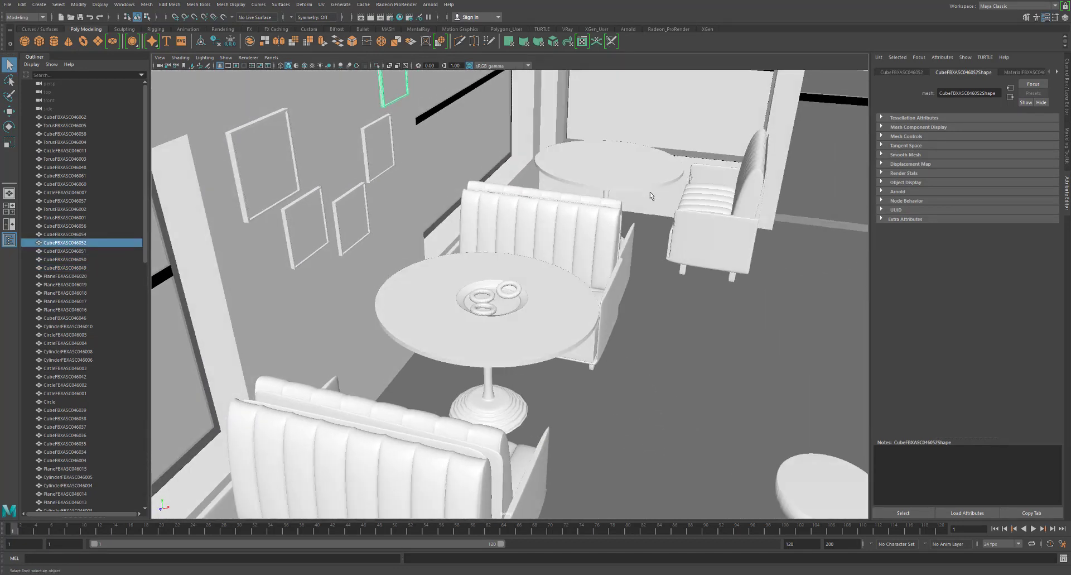
Hide the outer building shell so the diner's interior can be viewed from outside
middle_click_drag(653, 221, 428, 376, "alt")
left_click_drag(554, 342, 509, 263, "alt")
left_click(592, 250)
left_click(712, 288)
left_click(580, 271)
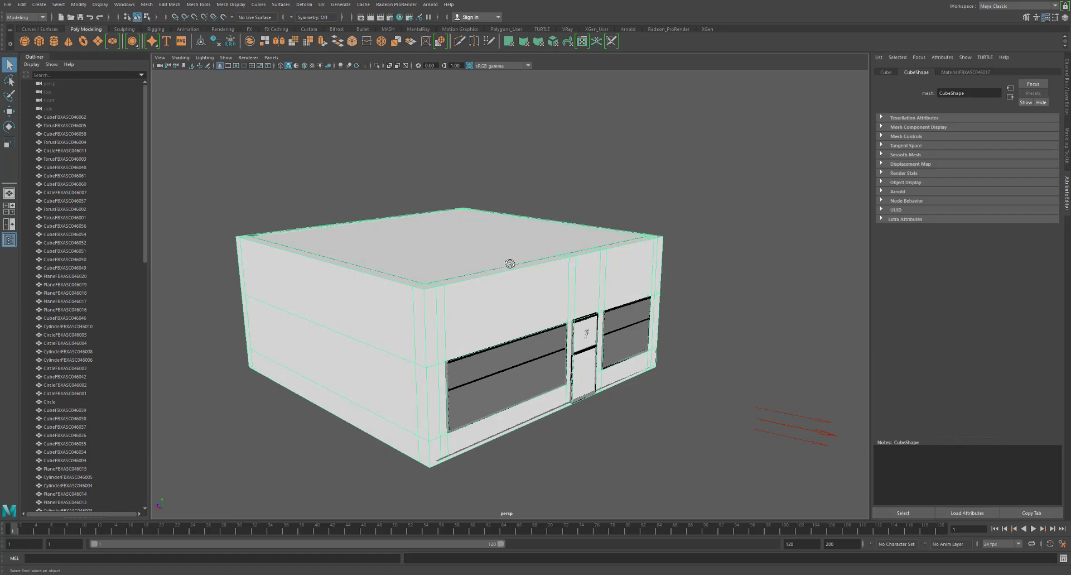
key("ctrl+h")
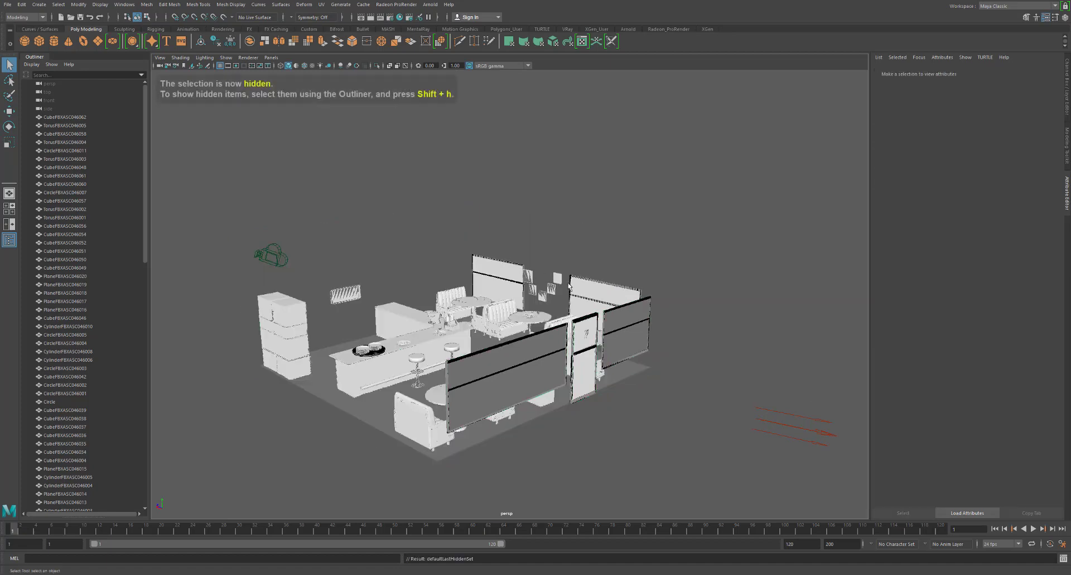
Inspect the flat menu objects lying on the small stand near the entrance door
left_click_drag(459, 259, 549, 272, "alt")
right_click_drag(550, 273, 804, 314, "alt")
right_click_drag(722, 313, 782, 320, "alt")
middle_click_drag(668, 317, 150, 372, "alt")
left_click(537, 373)
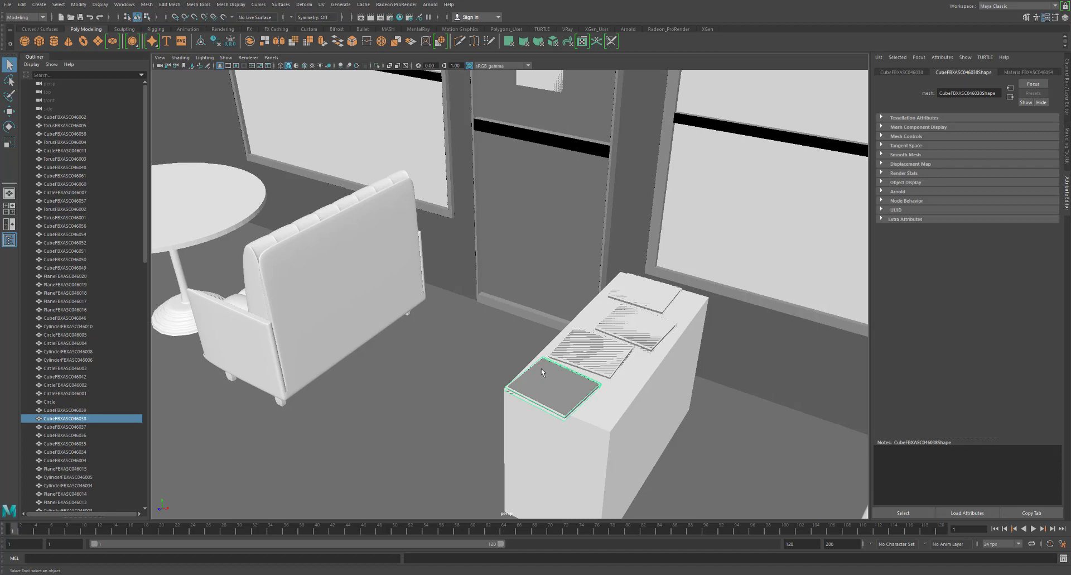
left_click(584, 354)
left_click(622, 332)
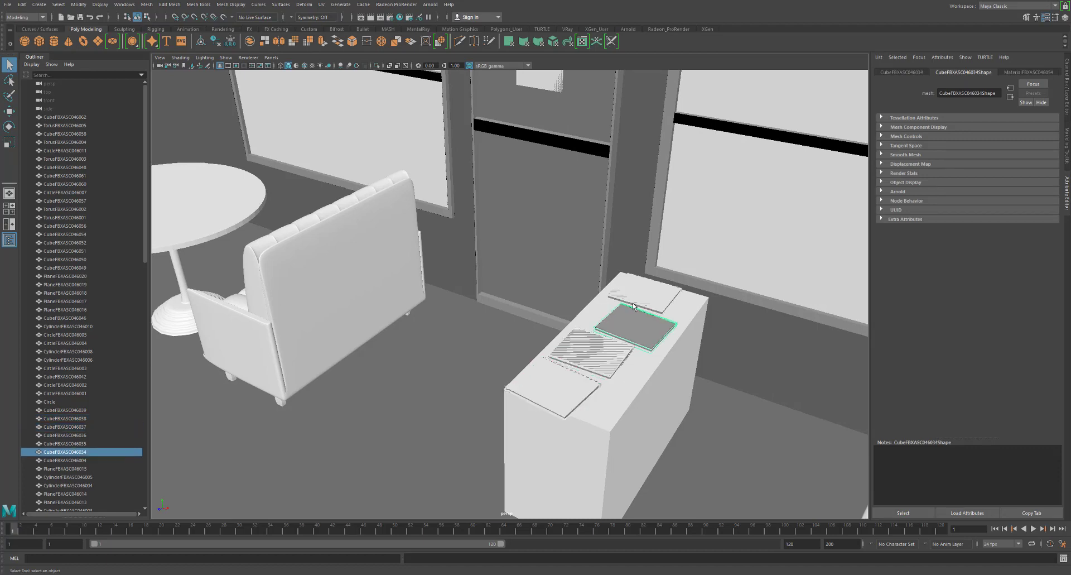
left_click(635, 293)
right_click_drag(677, 315, 325, 274, "alt")
right_click_drag(625, 298, 564, 322, "alt")
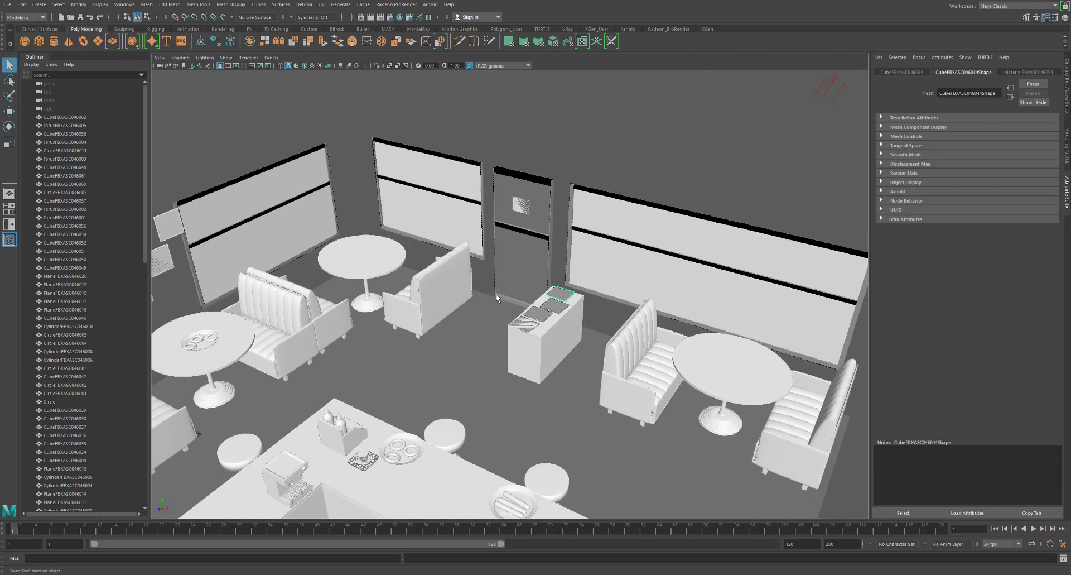
Examine the condiment holder, cup and doughnut plate on the bar counter from close up
middle_click_drag(565, 322, 740, 142, "alt")
right_click_drag(592, 263, 786, 302, "alt")
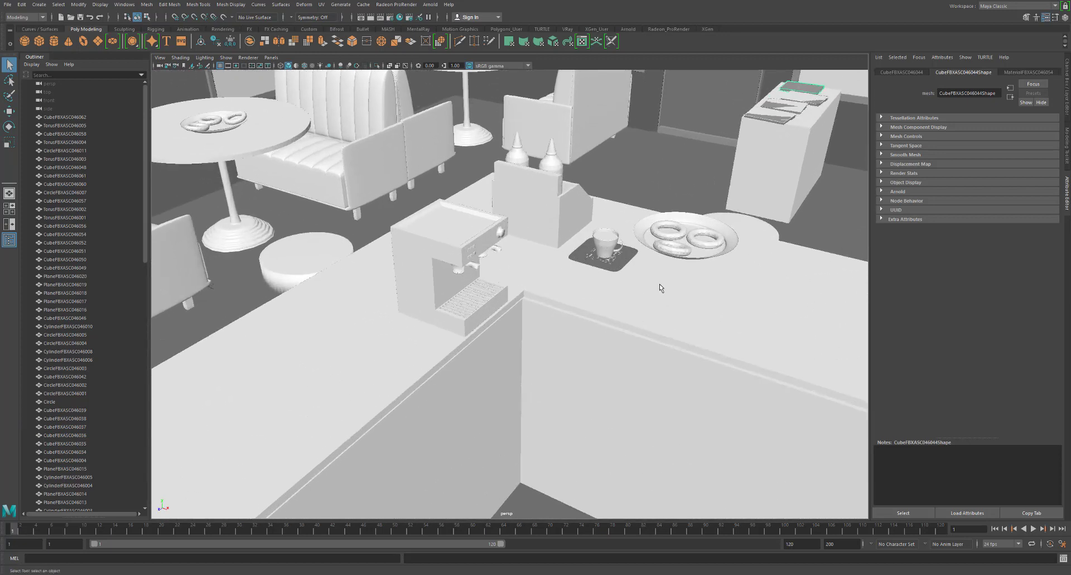
right_click_drag(662, 289, 794, 307, "alt")
left_click_drag(777, 273, 747, 284, "alt")
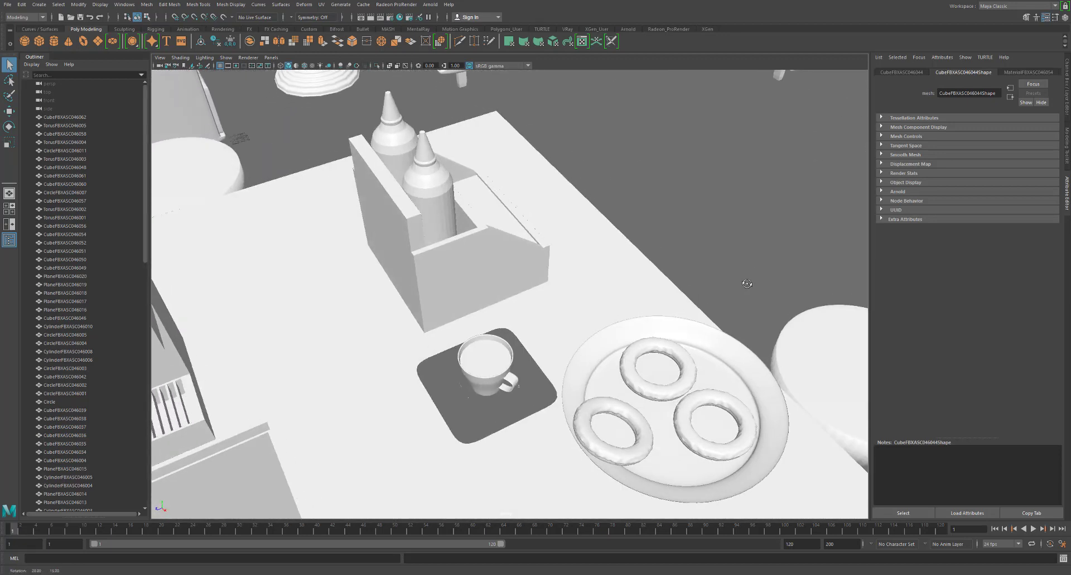
left_click_drag(721, 404, 553, 383, "alt")
right_click_drag(586, 331, 648, 350, "alt")
left_click_drag(649, 351, 677, 354, "alt")
middle_click_drag(656, 315, 637, 354, "alt")
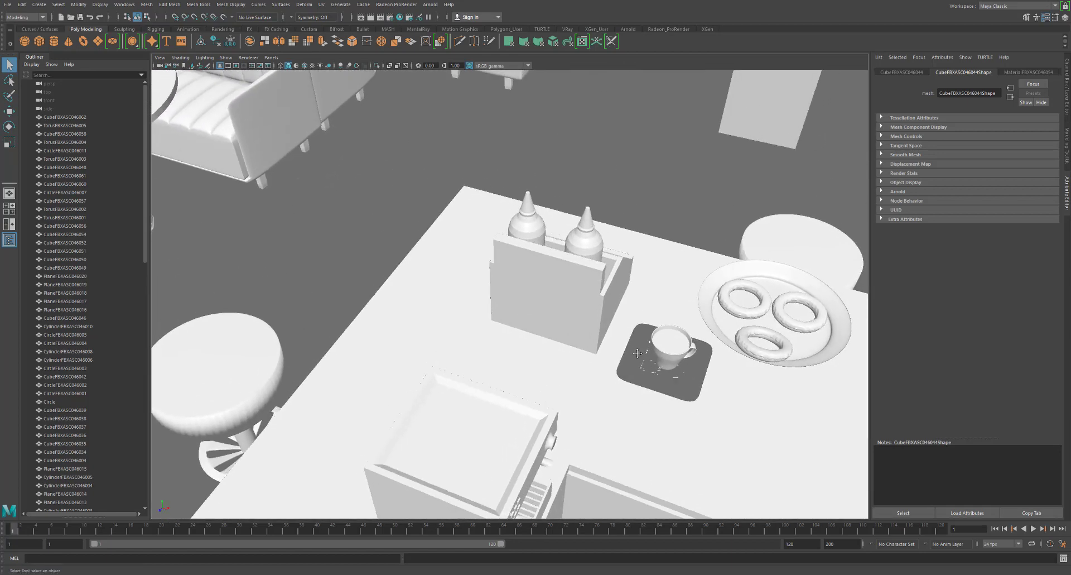
left_click(585, 251)
Select the coffee machine on the counter and examine its drip tray, spouts, buttons and knob
left_click_drag(682, 413, 607, 376, "alt")
right_click_drag(606, 376, 442, 337, "alt")
left_click(442, 335)
left_click(452, 296)
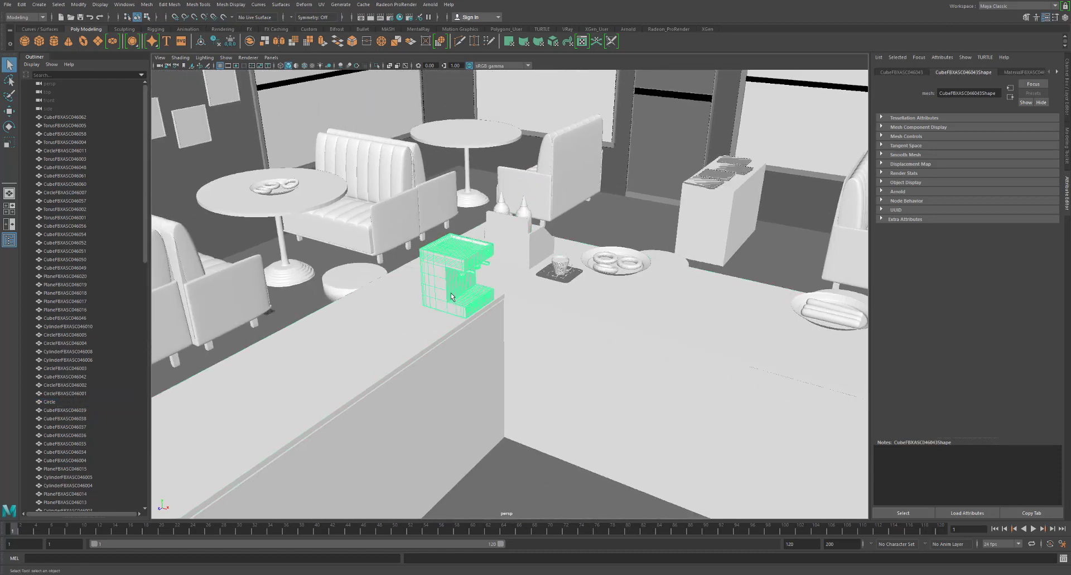
right_click_drag(453, 296, 837, 337, "alt")
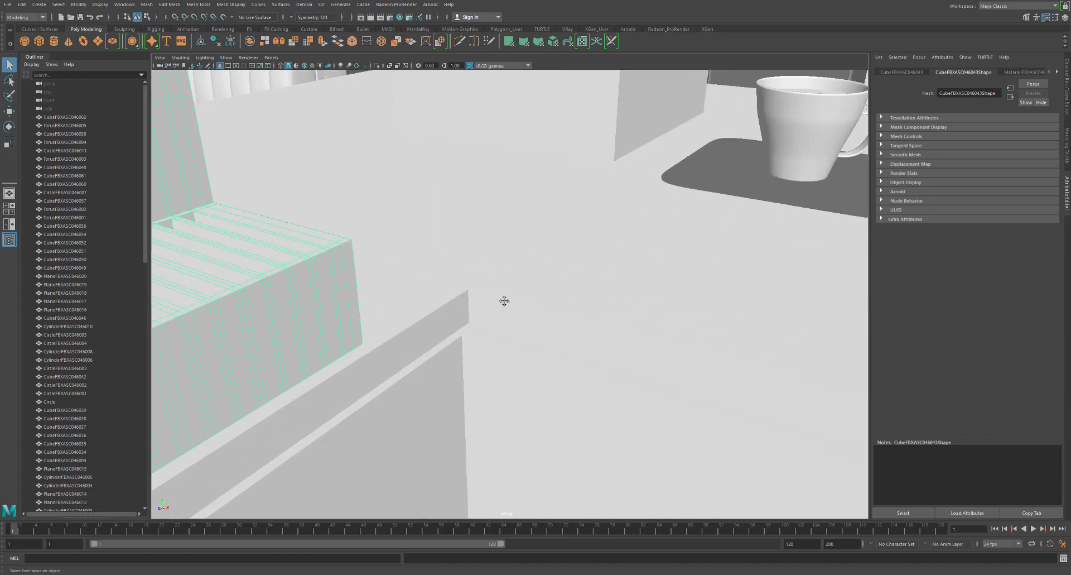
middle_click_drag(504, 301, 607, 342, "alt")
right_click_drag(607, 342, 542, 330, "alt")
middle_click_drag(542, 330, 539, 320, "alt")
right_click_drag(539, 319, 588, 368, "alt")
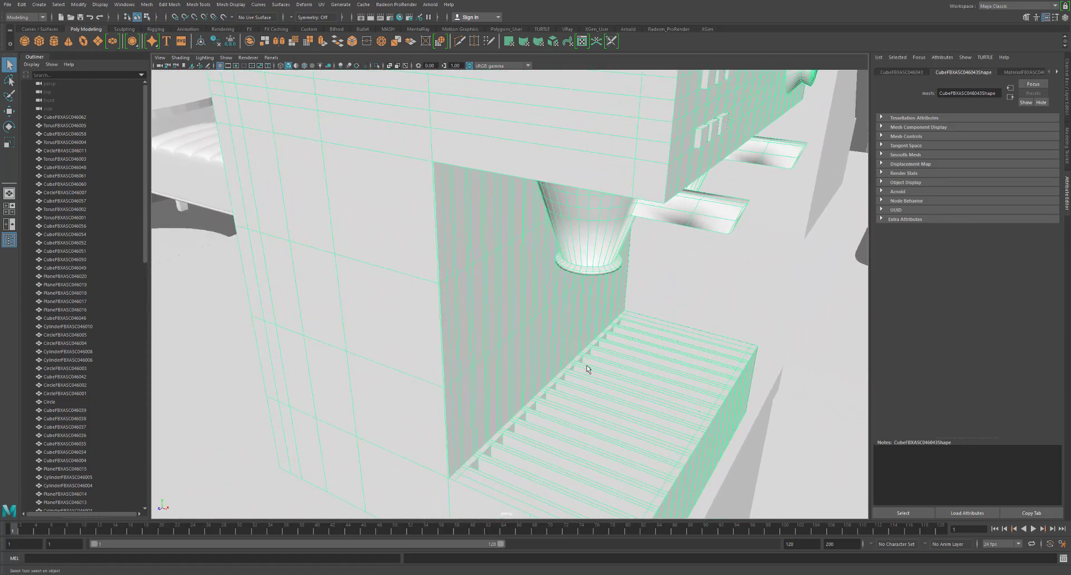
middle_click_drag(588, 368, 571, 336, "alt")
left_click_drag(562, 347, 554, 352, "alt")
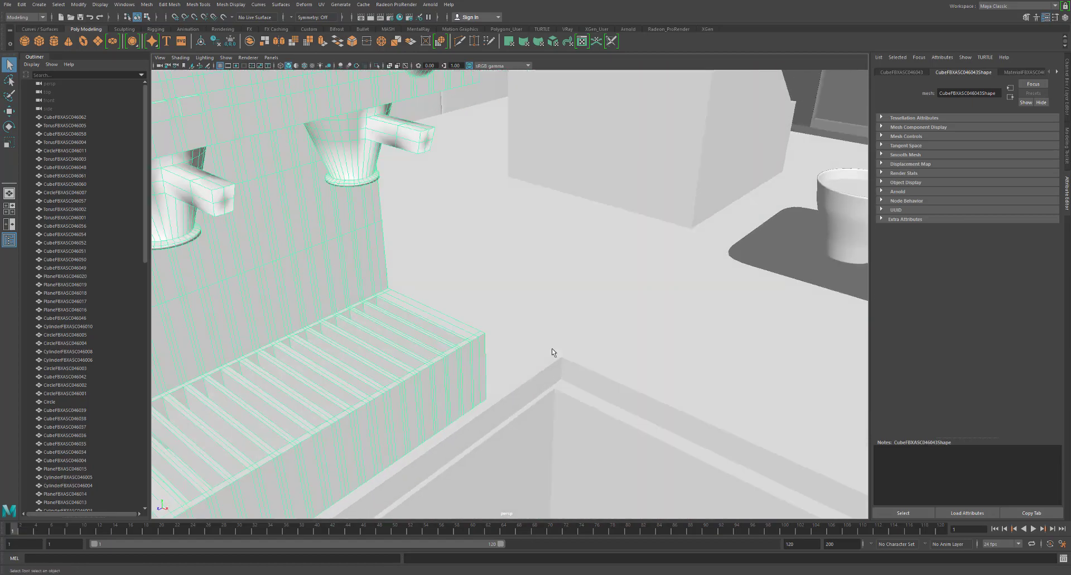
middle_click_drag(539, 337, 545, 357, "alt")
left_click_drag(546, 357, 558, 373, "alt")
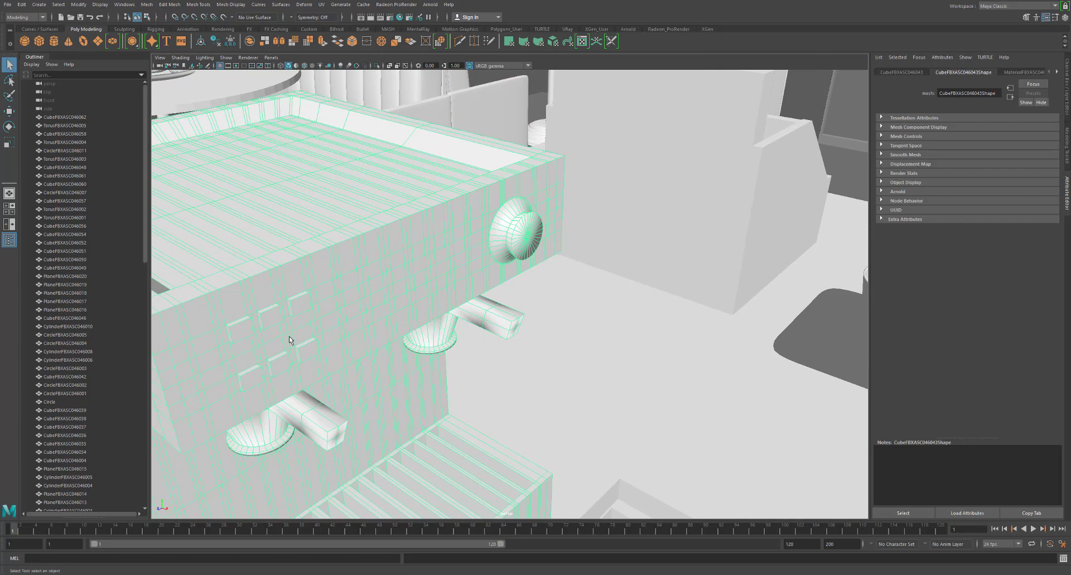
right_click_drag(310, 322, 281, 320, "alt")
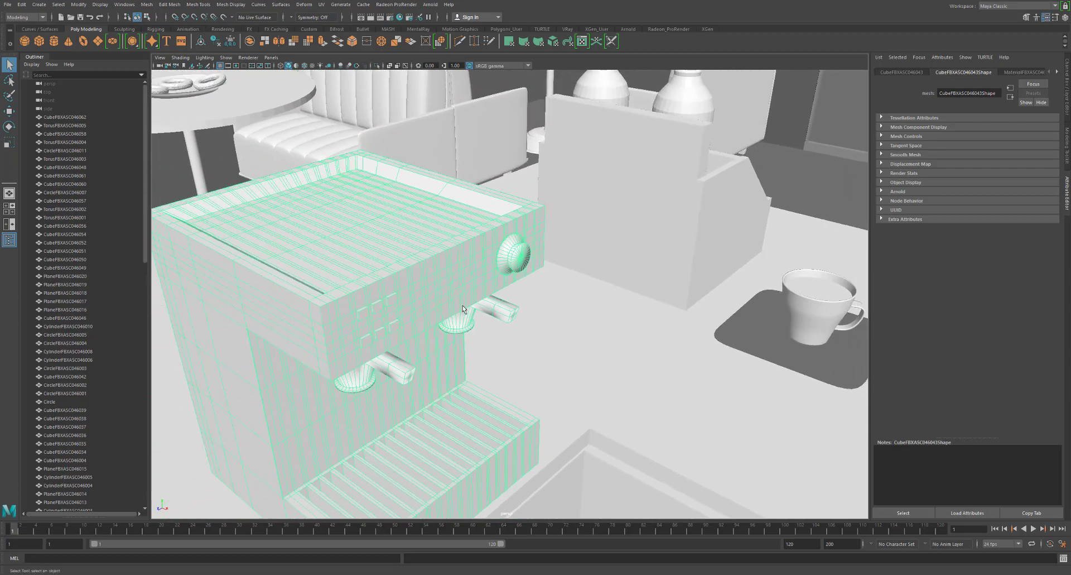
left_click_drag(462, 305, 426, 311, "alt")
middle_click_drag(479, 286, 464, 435, "alt")
right_click_drag(436, 357, 456, 353, "alt")
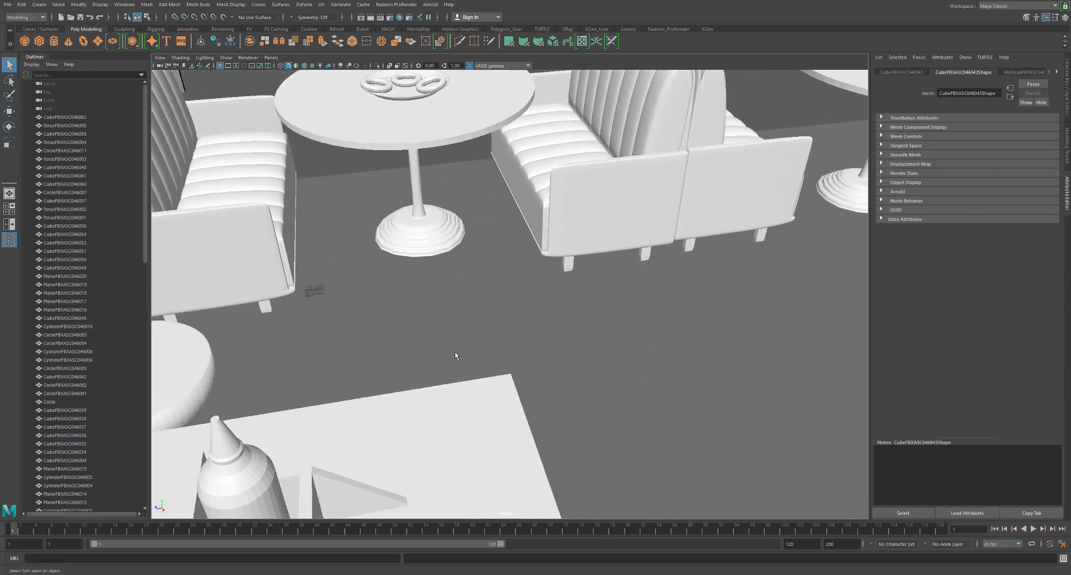
Check the separate seat and table-base meshes of the booths by selecting them one at a time
left_click(433, 233)
right_click_drag(460, 258, 571, 271, "alt")
left_click(525, 249)
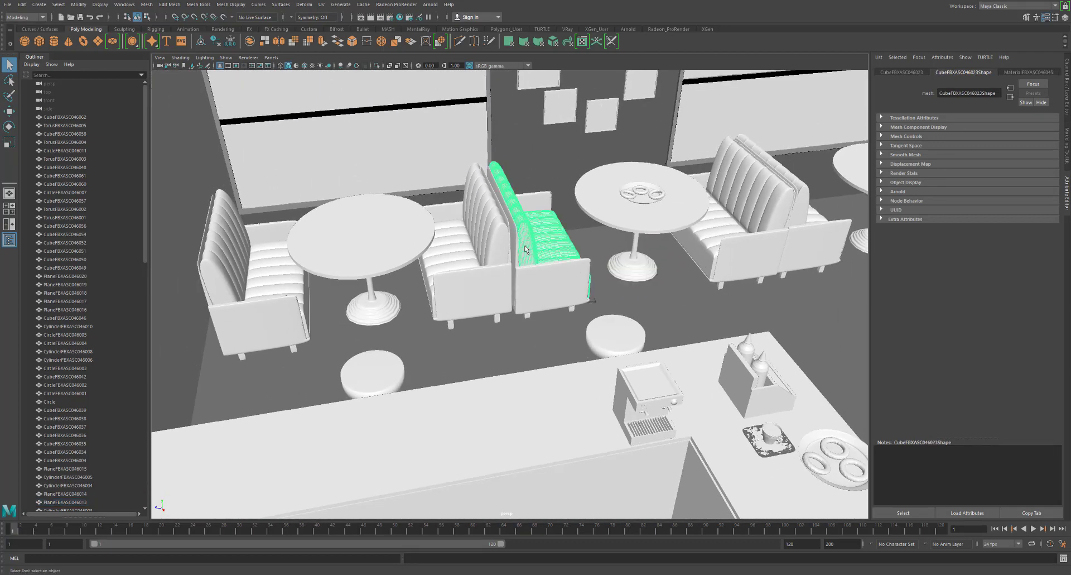
left_click(472, 247)
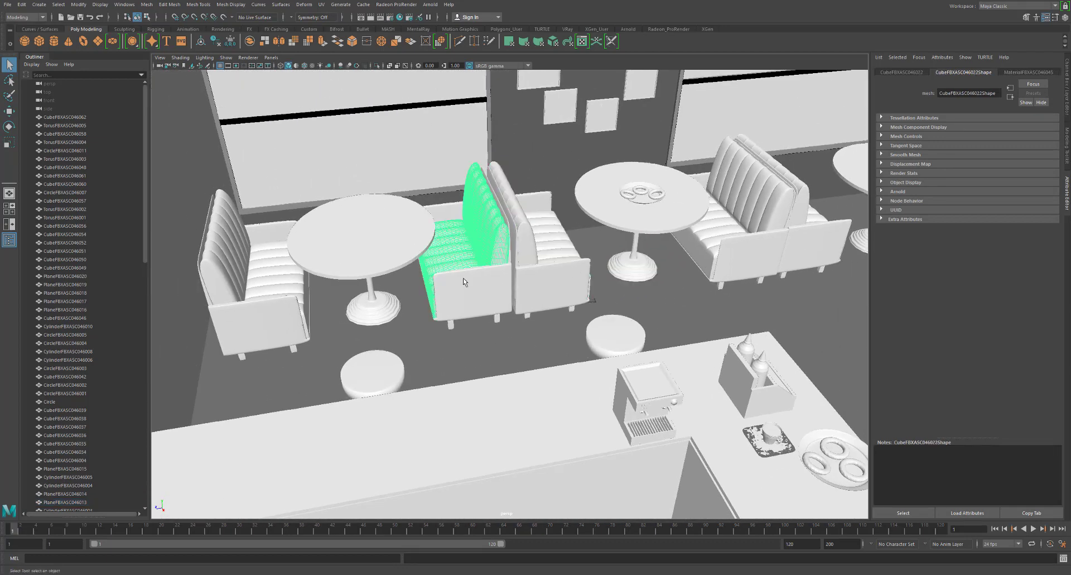
left_click(389, 269)
left_click(386, 310)
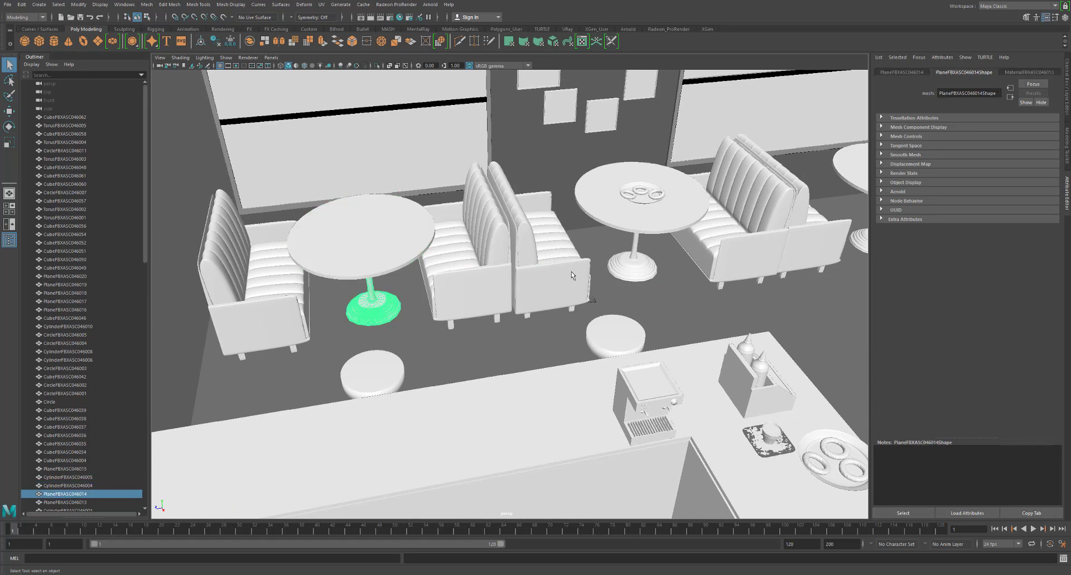
Examine the back-to-back booth seats and the table with the doughnut plate from close up
right_click_drag(577, 276, 746, 283, "alt")
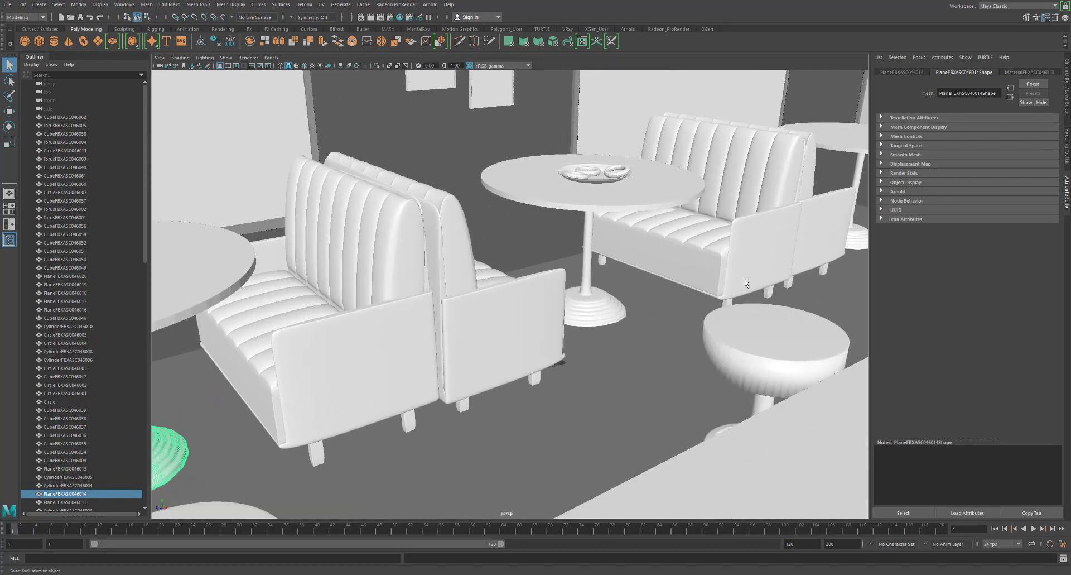
middle_click_drag(746, 283, 670, 404, "alt")
right_click_drag(670, 404, 714, 402, "alt")
middle_click_drag(714, 402, 639, 410, "alt")
right_click_drag(639, 410, 769, 396, "alt")
middle_click_drag(380, 253, 352, 241, "alt")
mouse_move(445, 246)
middle_mouse_down("alt")
mouse_move(387, 261)
mouse_move(457, 245)
middle_mouse_up("alt")
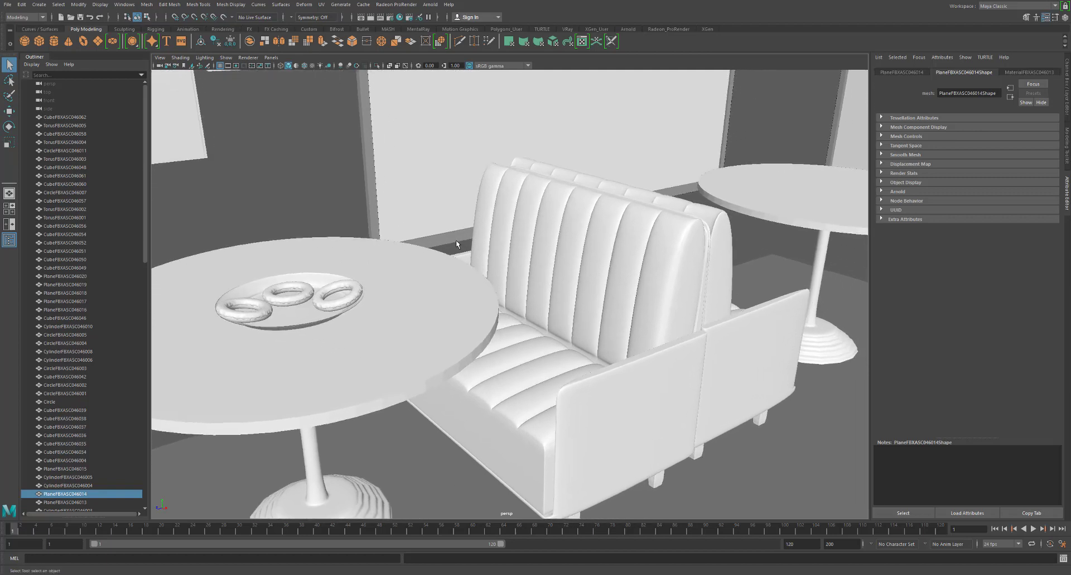
middle_click_drag(569, 287, 536, 272, "alt")
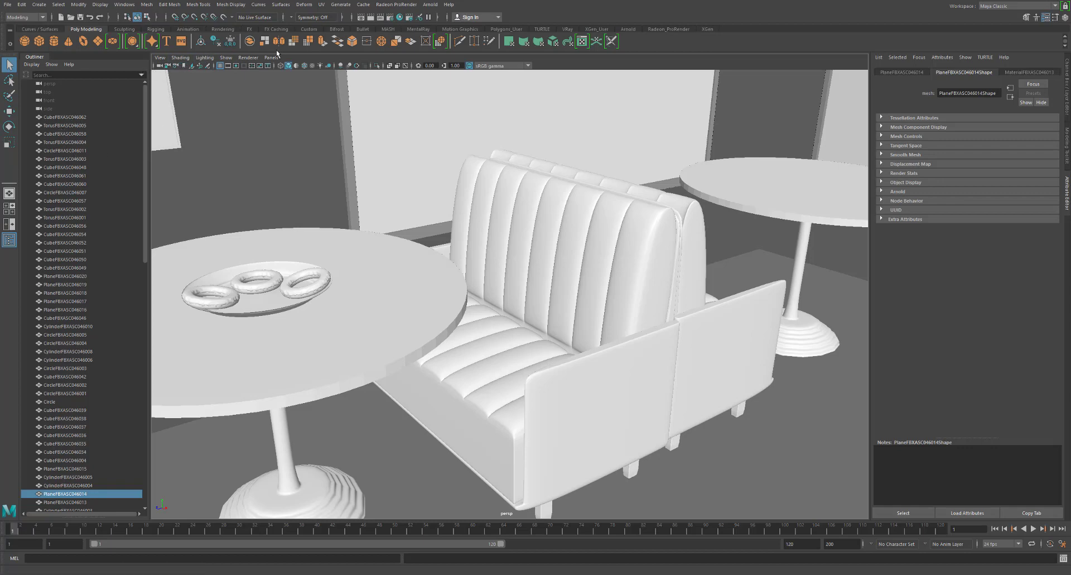
Split the workspace into two side-by-side panes and show the Hypershade next to the perspective view
left_click(9, 224)
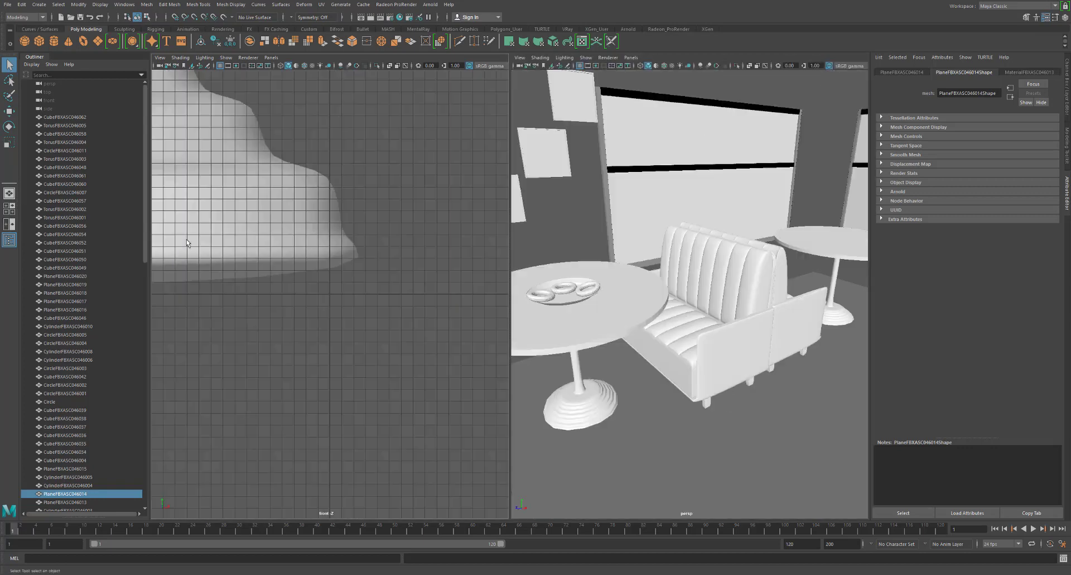
left_click(274, 58)
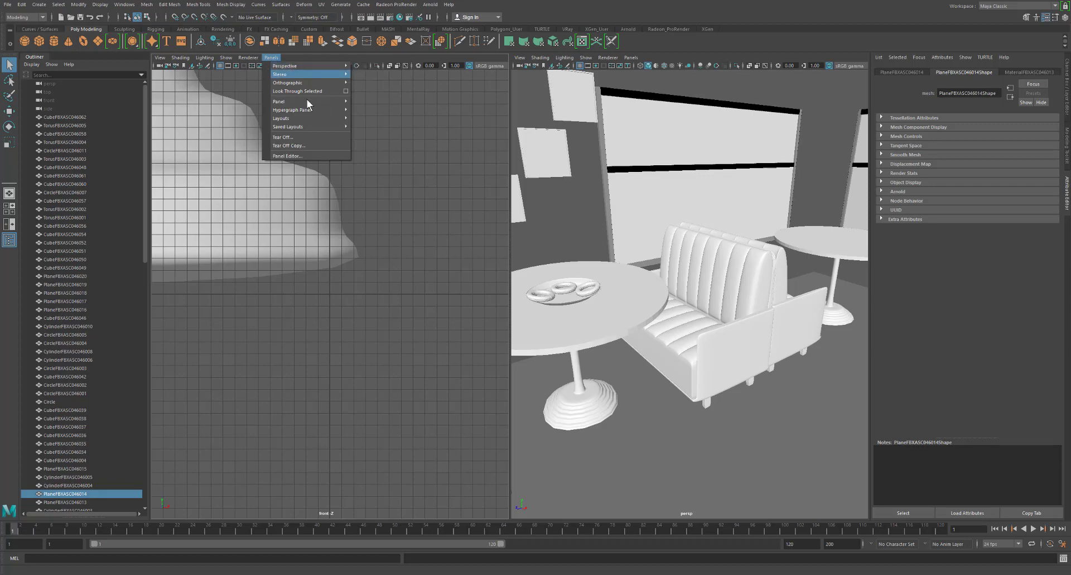
mouse_move(306, 102)
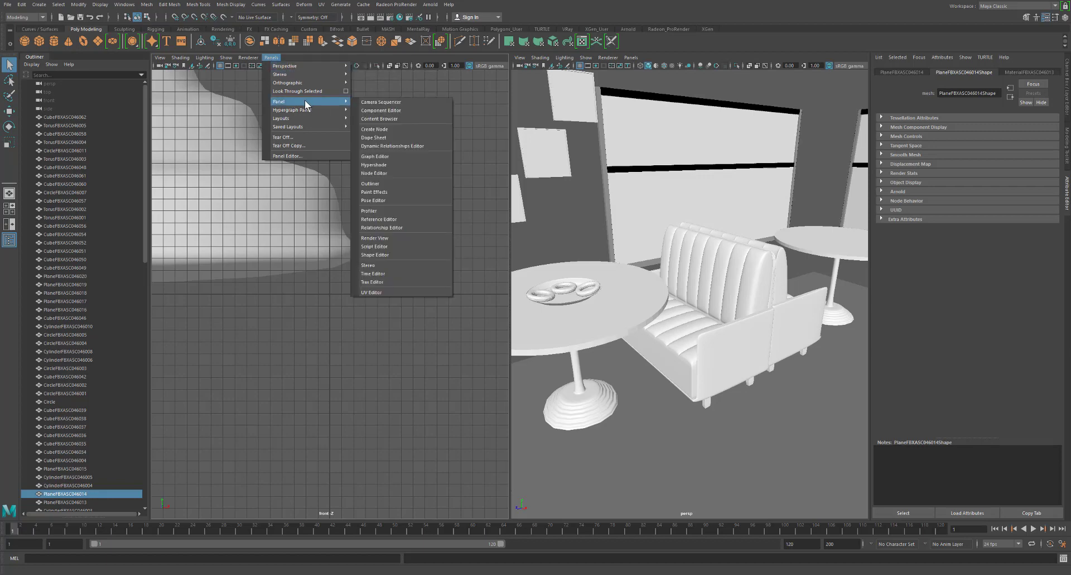
left_click(394, 166)
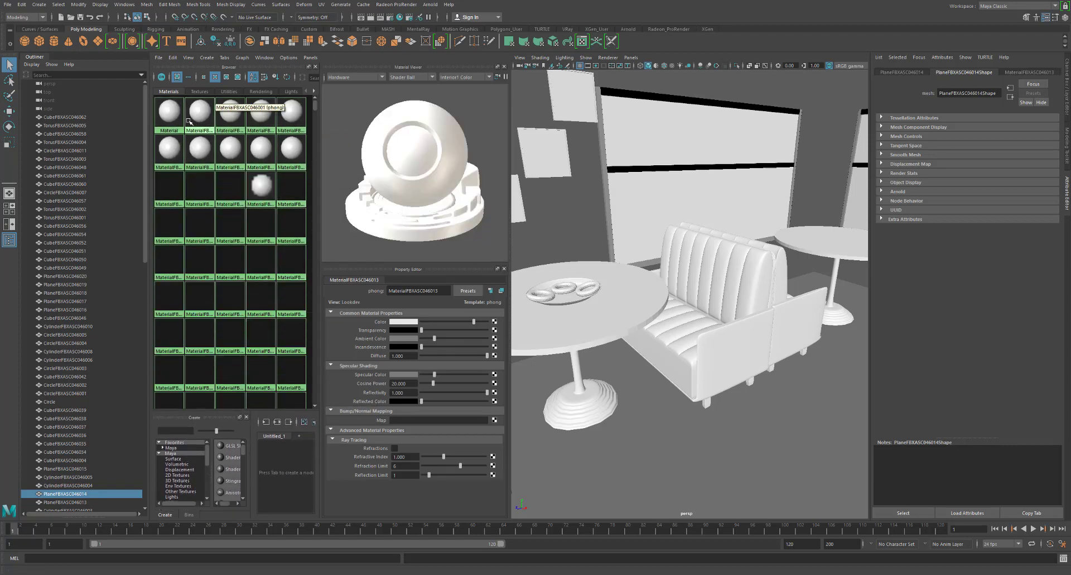
Widen the Hypershade pane and delete all the imported MaterialFBXASC phong materials, keeping only the default ones
left_click(295, 203)
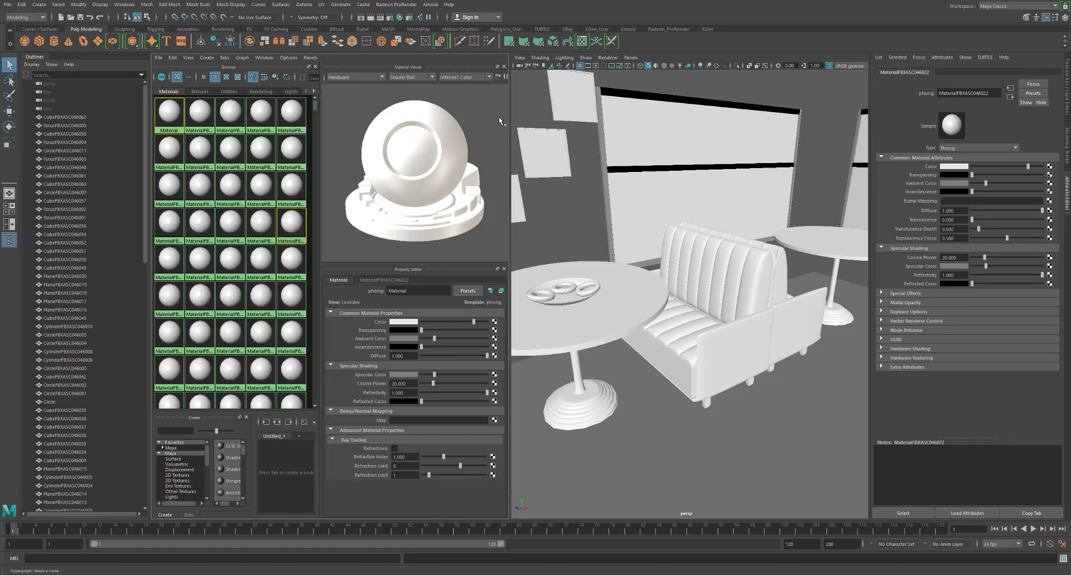
left_click_drag(509, 118, 655, 142)
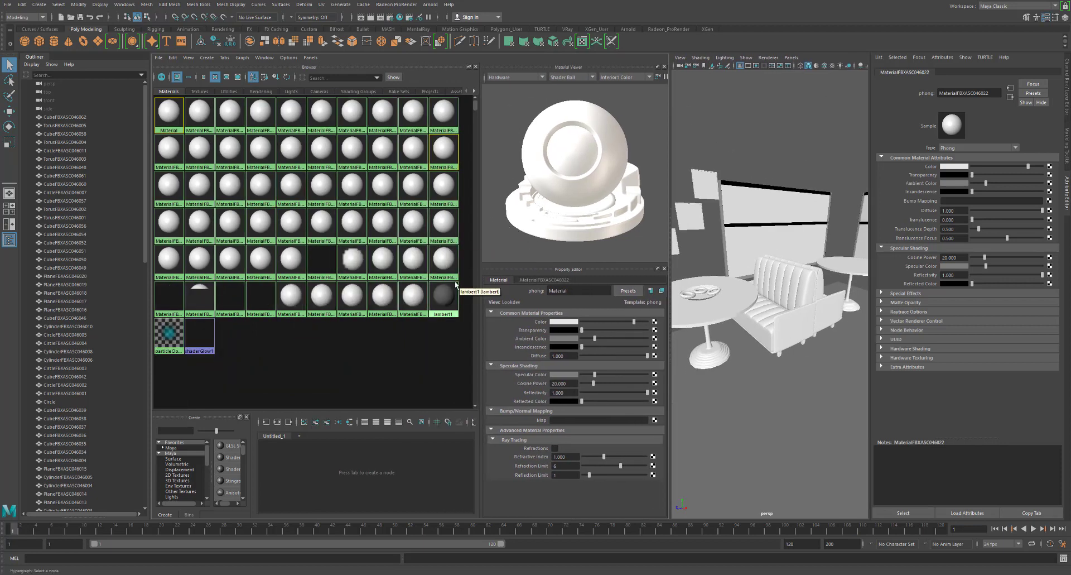
left_click_drag(469, 274, 150, 132)
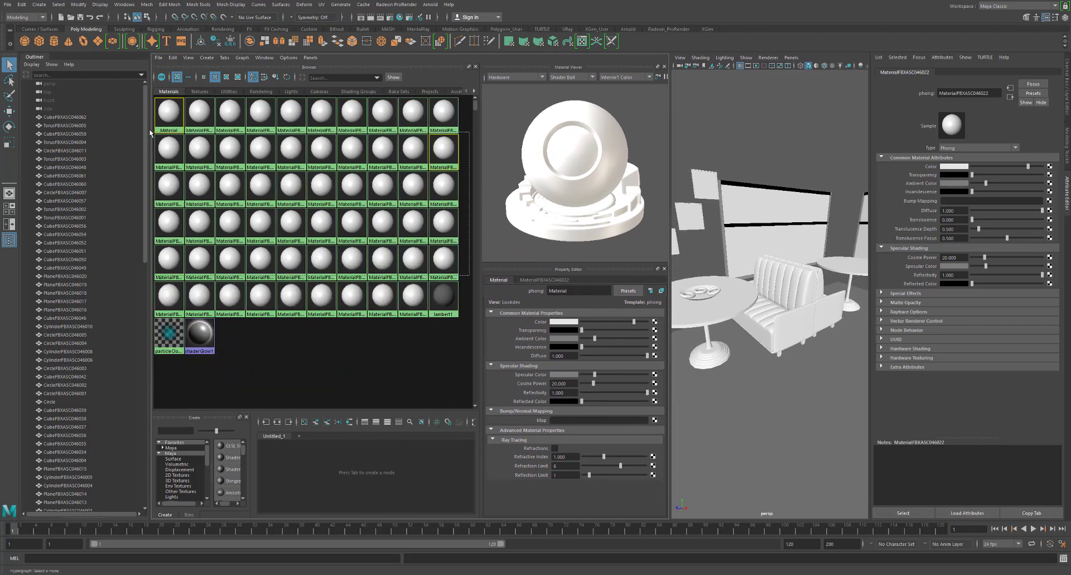
left_click_drag(138, 87, 142, 88)
key("Delete")
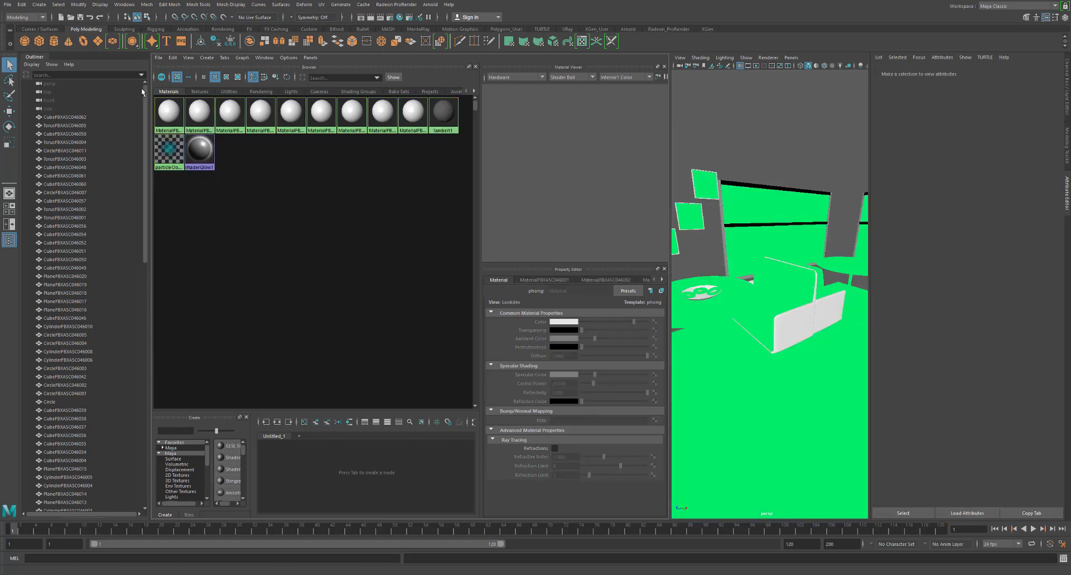
left_click_drag(422, 145, 154, 102)
key("Delete")
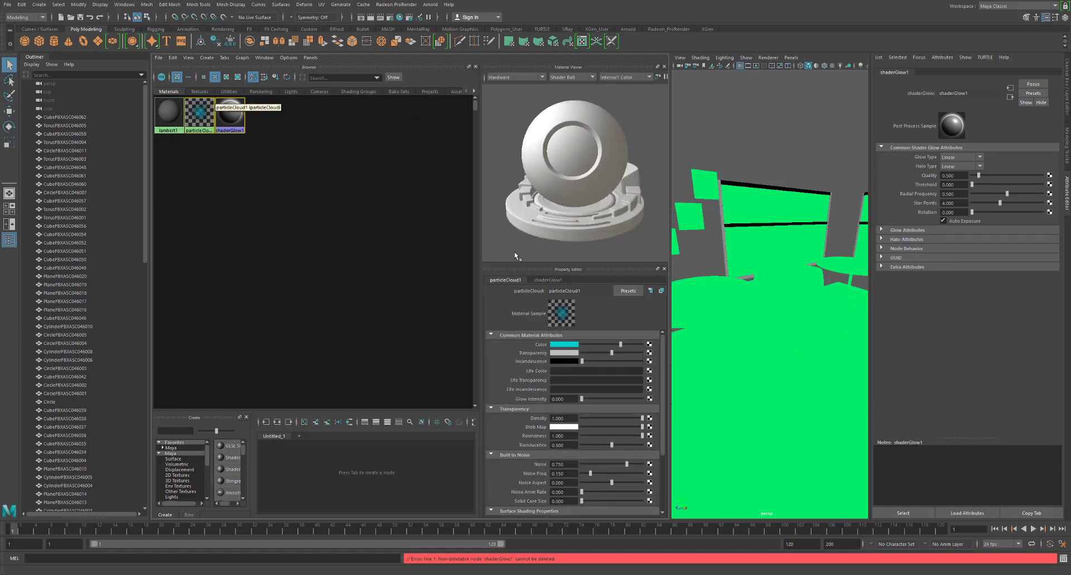
Select every object in the diner scene and assign the default lambert1 material (initialShadingGroup) to them
right_click_drag(751, 281, 430, 268, "alt")
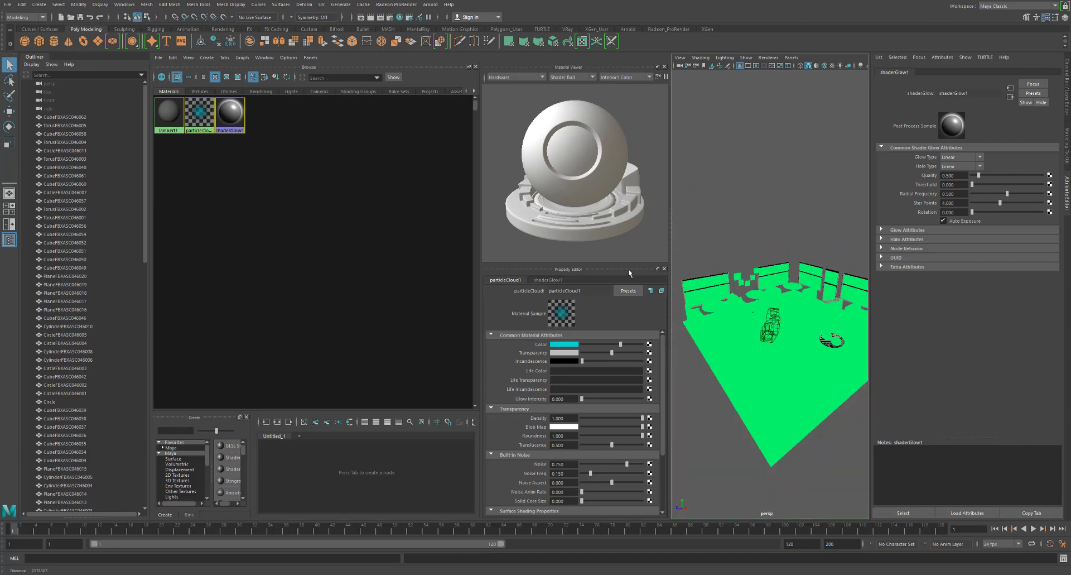
scroll(732, 282, "down", 5)
scroll(753, 292, "up", 5)
left_click_drag(804, 302, 820, 316, "alt")
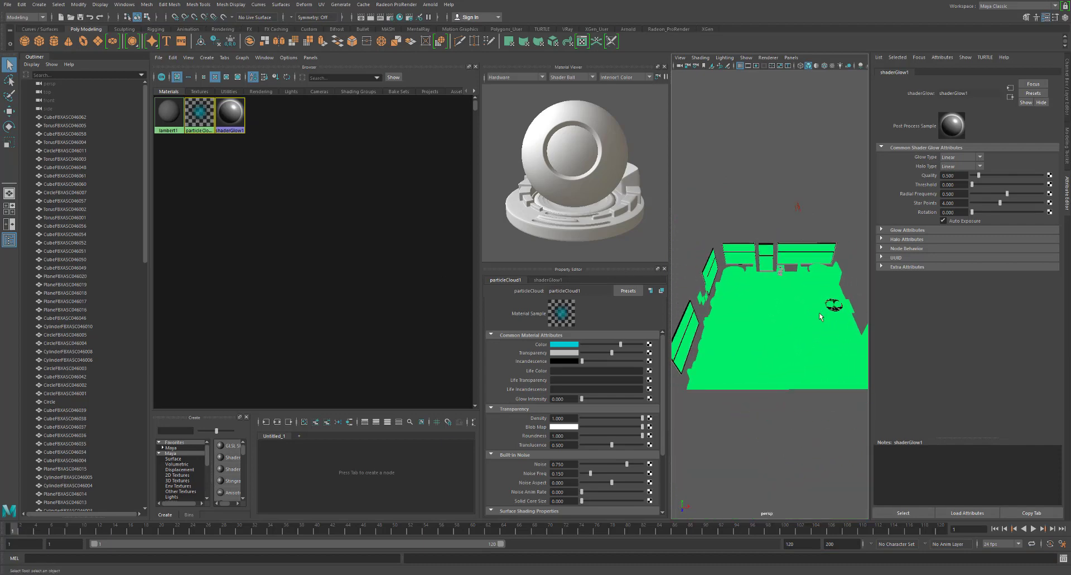
scroll(820, 316, "down", 4)
left_click_drag(713, 253, 844, 357)
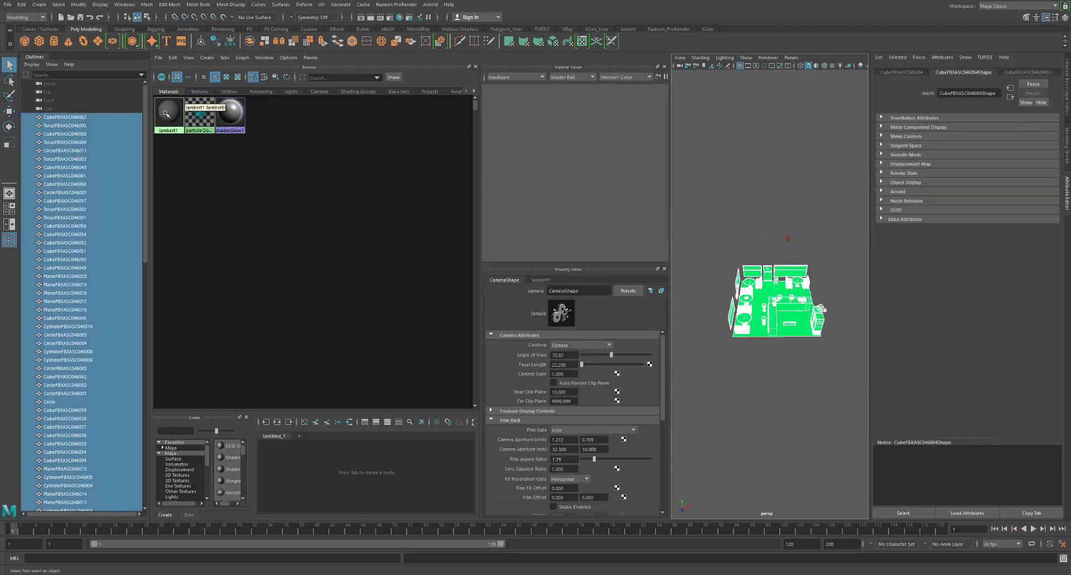
right_click(166, 114)
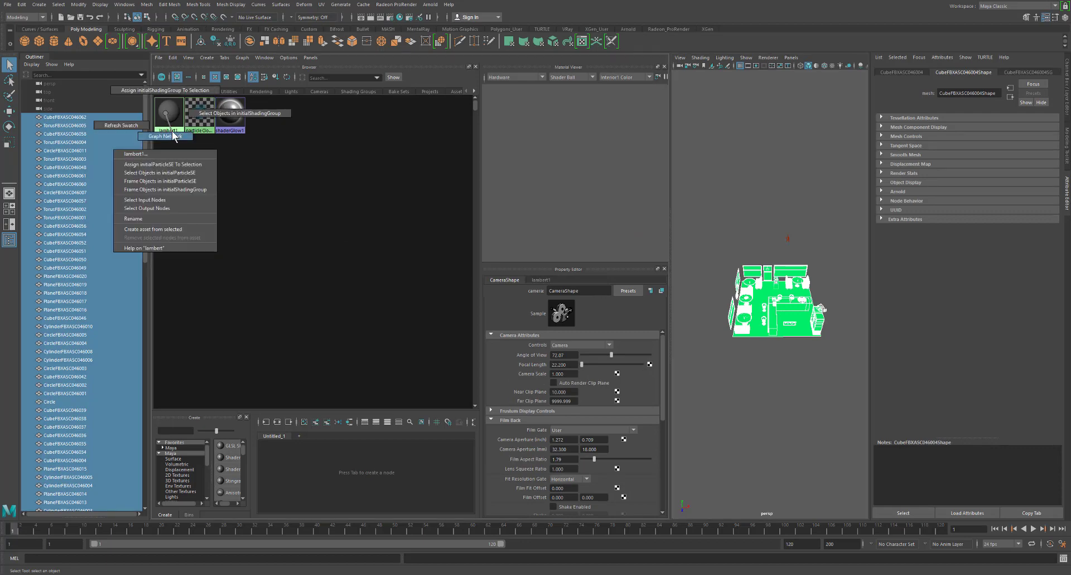
left_click(188, 94)
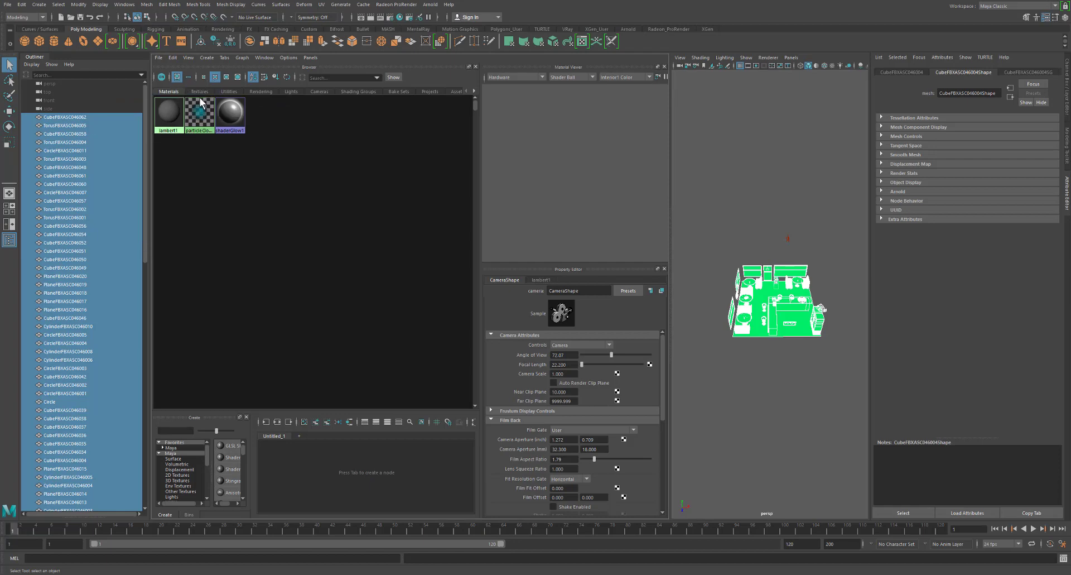
Select the diner's floor plane and enlarge the perspective view to fill the whole workspace
scroll(749, 273, "up", 3)
scroll(747, 272, "up", 3)
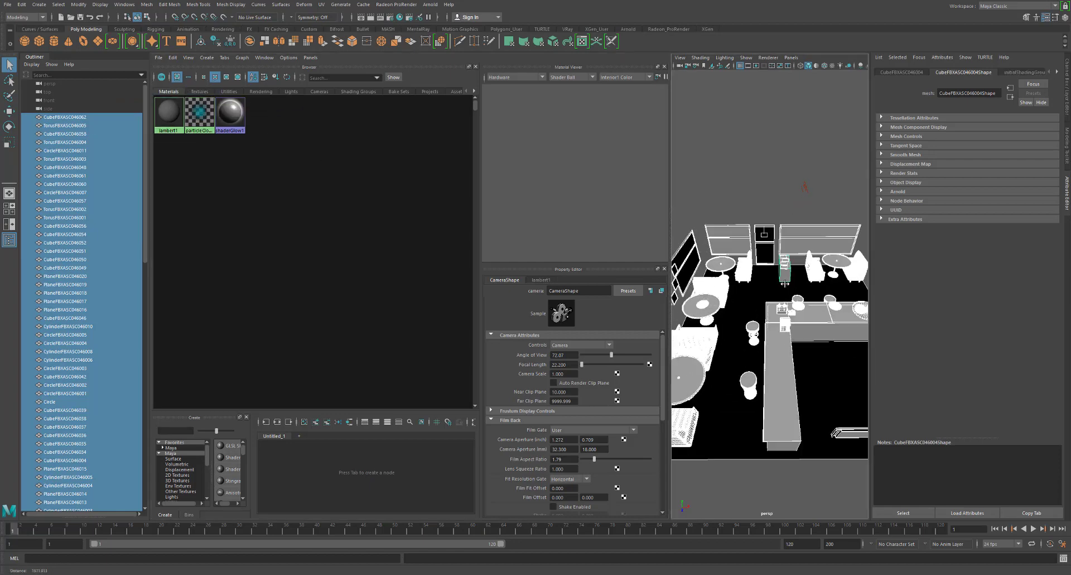
left_click_drag(746, 272, 801, 246, "alt")
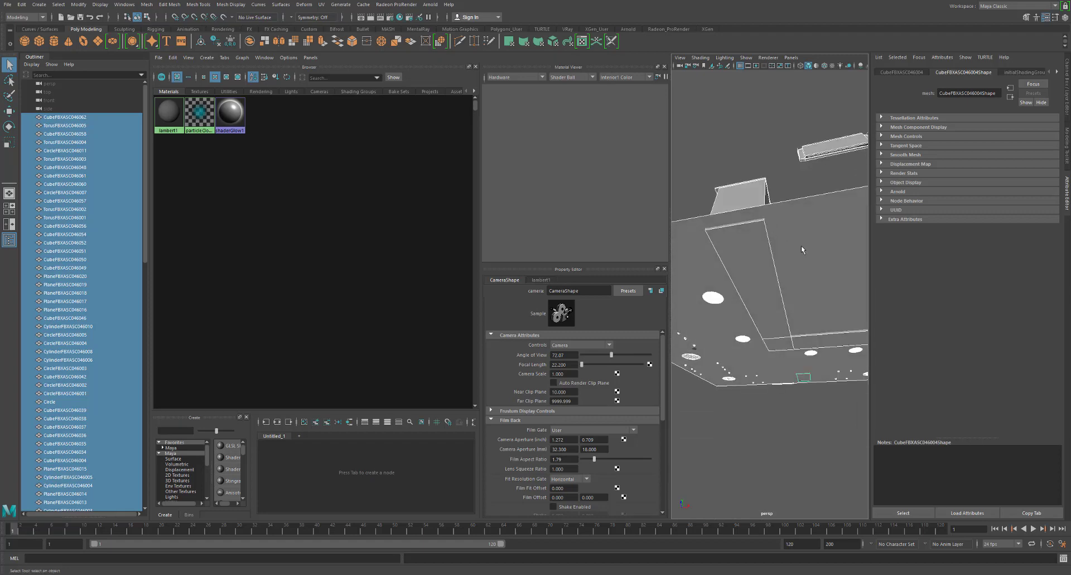
left_click(801, 246)
scroll(781, 263, "down", 4)
mouse_move(747, 307)
left_mouse_down("alt")
mouse_move(779, 321)
mouse_move(743, 291)
left_mouse_up("alt")
key("space")
right_click_drag(664, 278, 844, 307, "alt")
right_click_drag(564, 262, 640, 266, "alt")
mouse_move(640, 265)
left_mouse_down("alt")
mouse_move(719, 273)
mouse_move(790, 259)
left_mouse_up("alt")
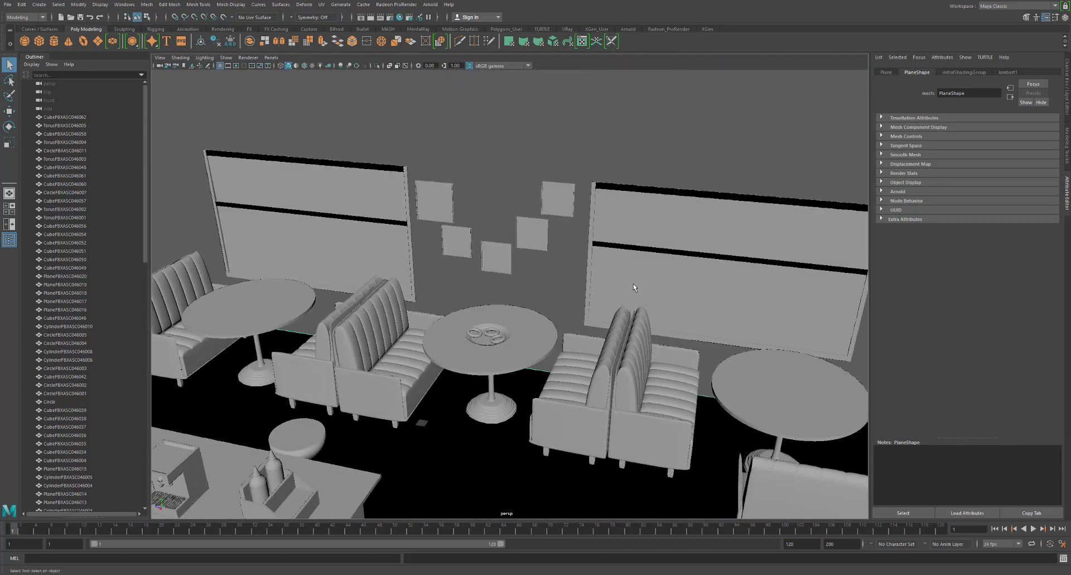
Examine the shading of the windows, booths and entrance door, and select the door's upper panel
right_click_drag(782, 271, 570, 298, "alt")
right_click_drag(706, 333, 555, 322, "alt")
left_click_drag(555, 322, 772, 330, "alt")
right_click_drag(711, 338, 782, 359, "alt")
mouse_move(561, 351)
right_mouse_down("alt")
mouse_move(623, 360)
mouse_move(594, 364)
right_mouse_up("alt")
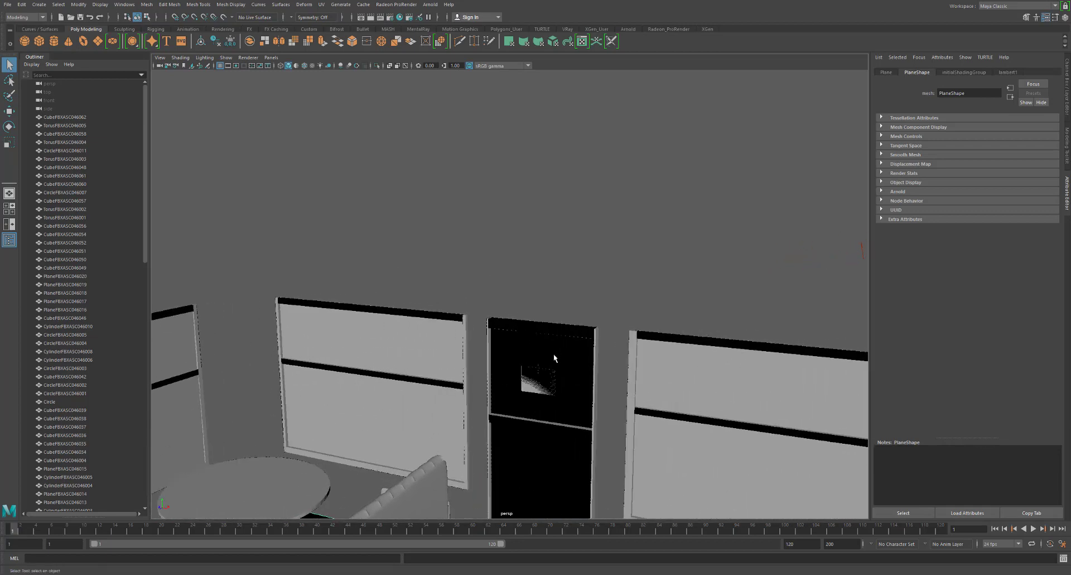
middle_click_drag(553, 353, 657, 234, "alt")
right_click_drag(632, 313, 701, 326, "alt")
left_click(655, 314)
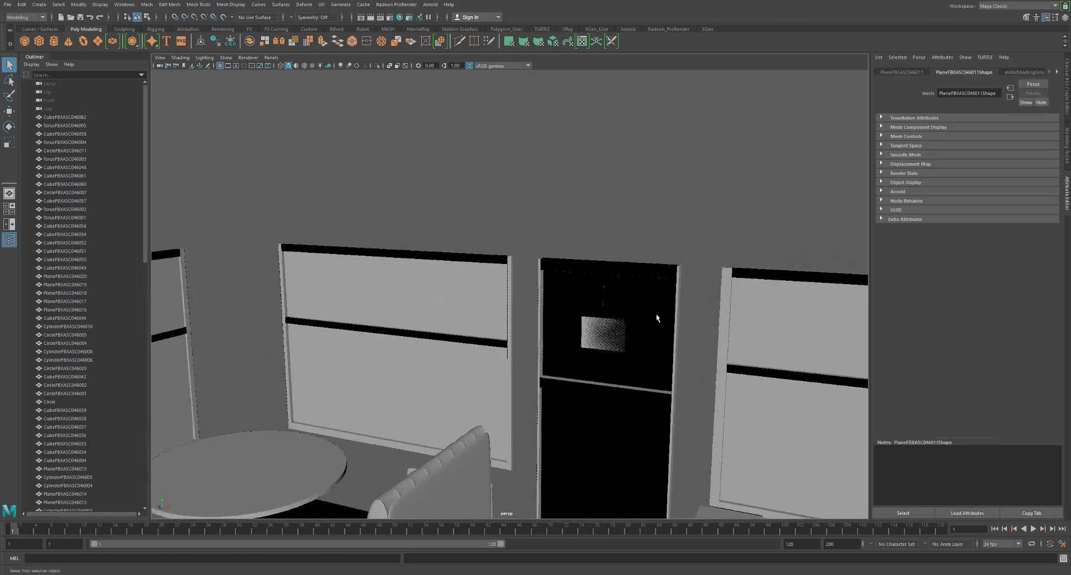
Reverse the normals of the entrance door's lower panel and clear the selection
left_click(648, 423)
left_click_drag(649, 423, 541, 407, "alt")
scroll(538, 405, "down", 5)
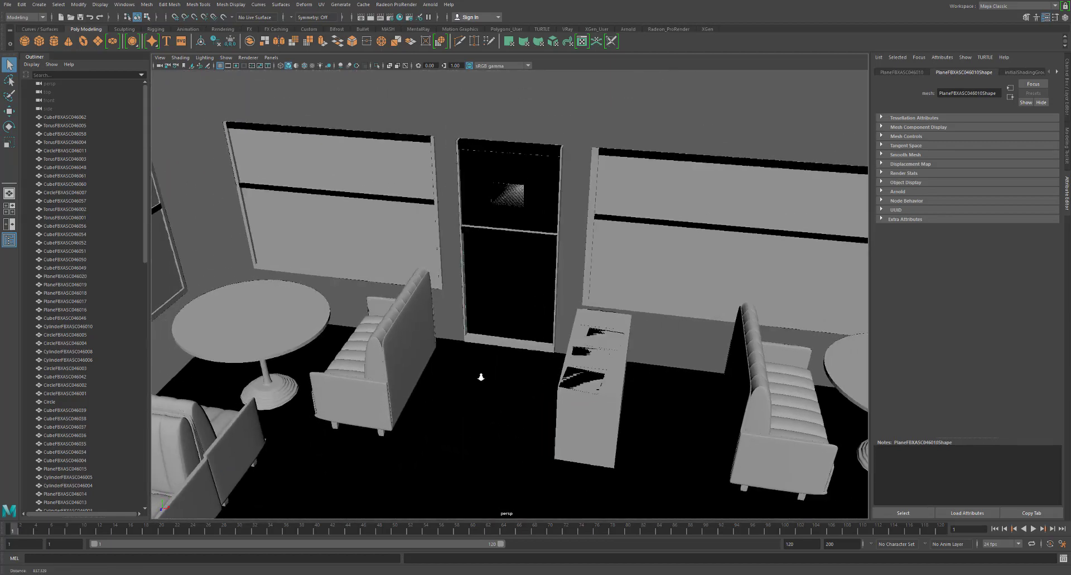
left_click_drag(603, 369, 560, 349, "alt")
right_click_drag(559, 350, 737, 390, "alt")
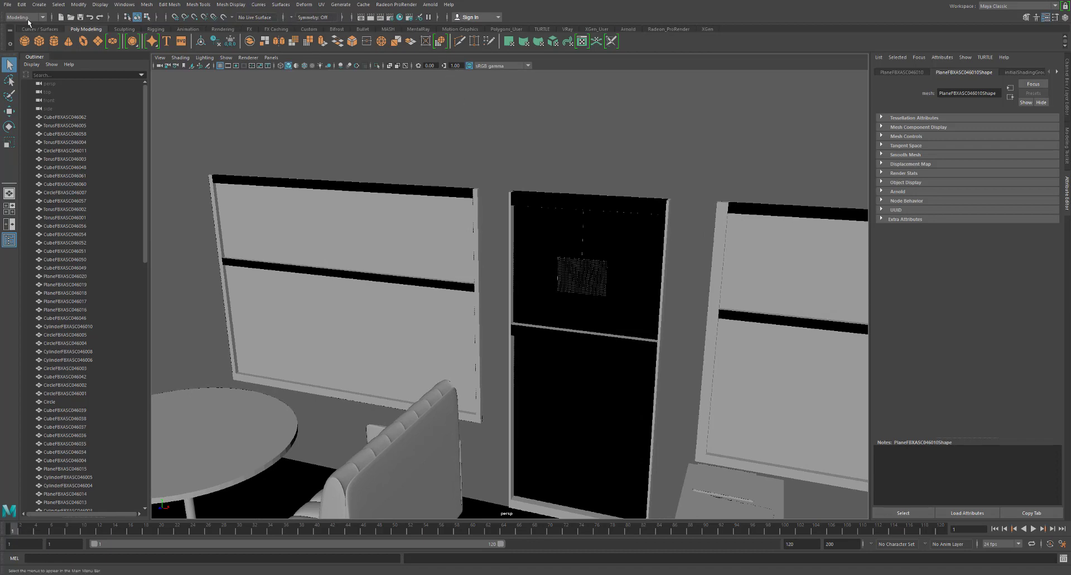
left_click(273, 6)
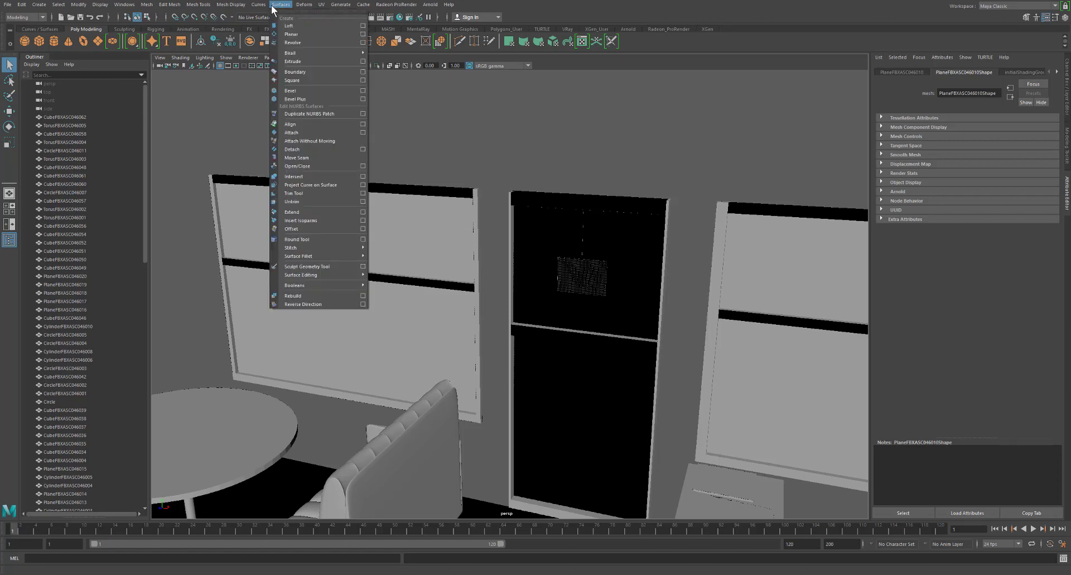
left_click(274, 6)
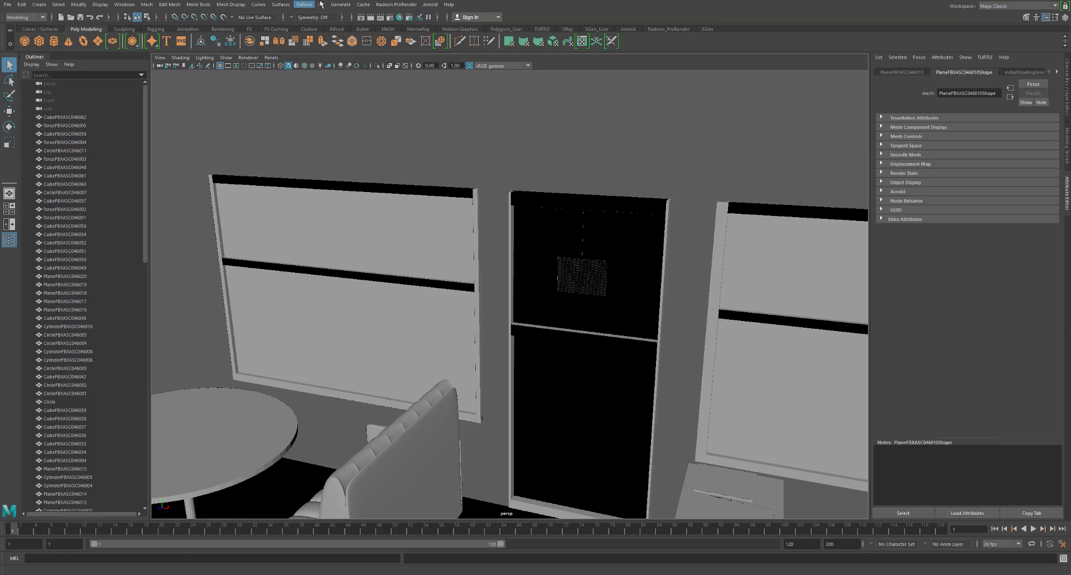
left_click(321, 5)
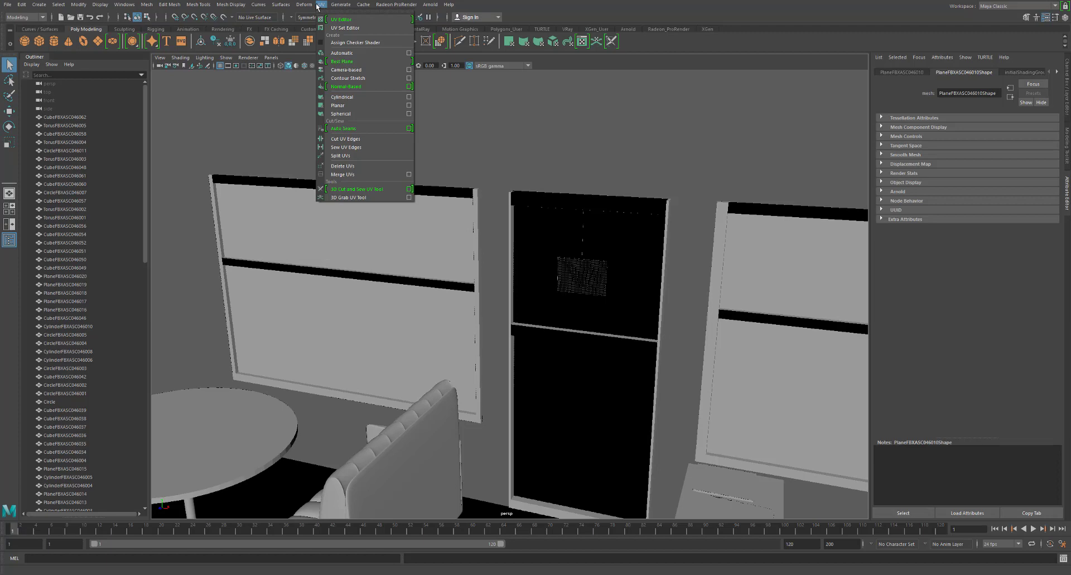
left_click(316, 5)
left_click(308, 6)
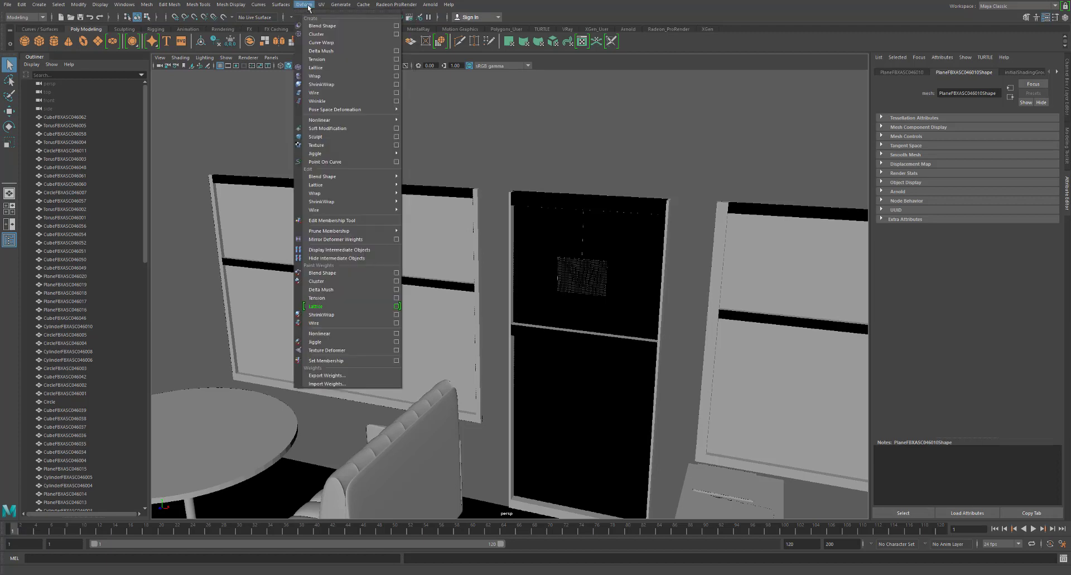
mouse_move(288, 6)
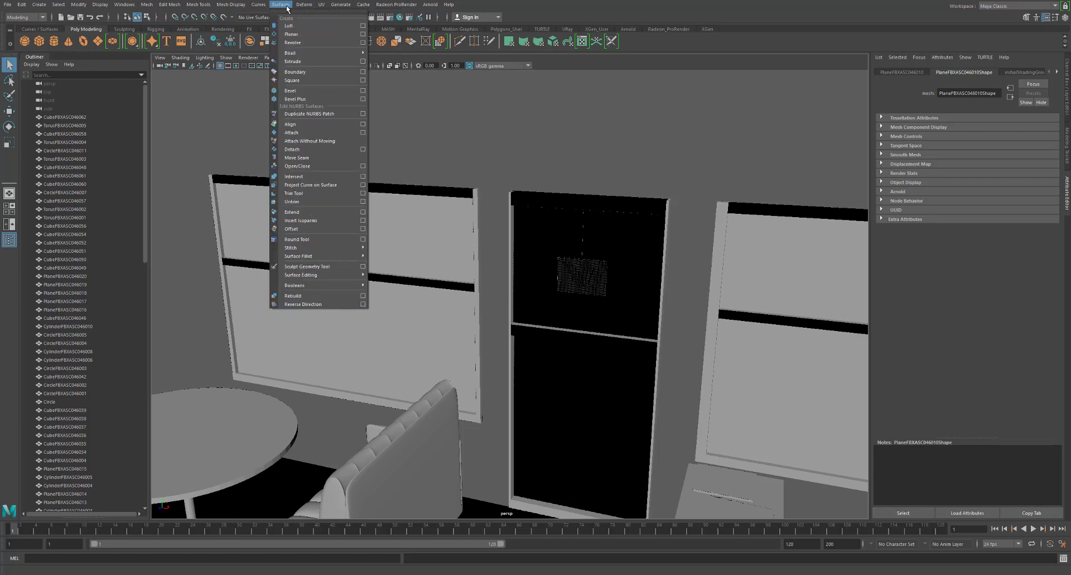
left_click(240, 6)
left_click(198, 6)
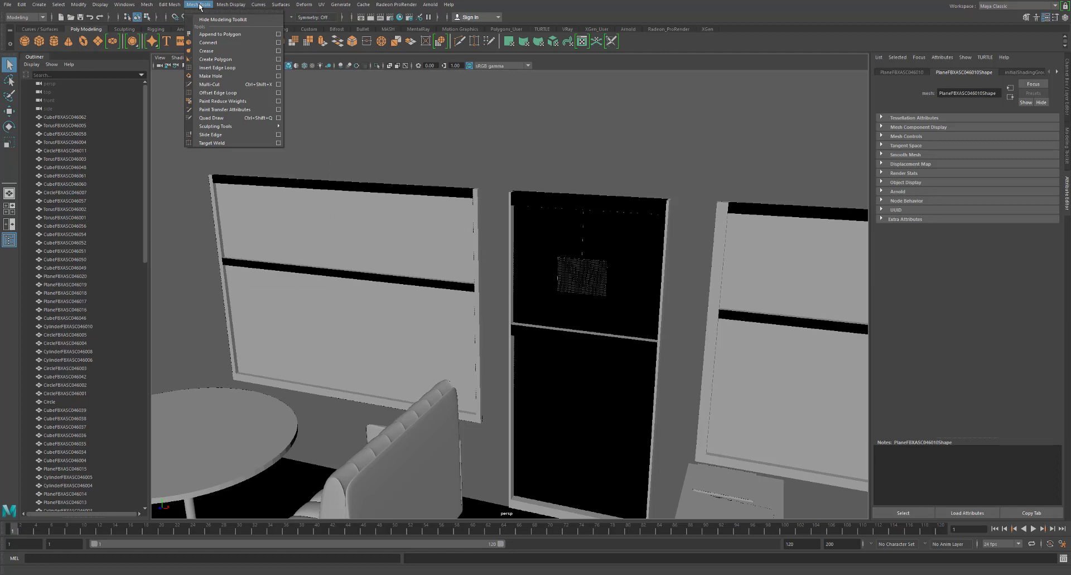
mouse_move(173, 5)
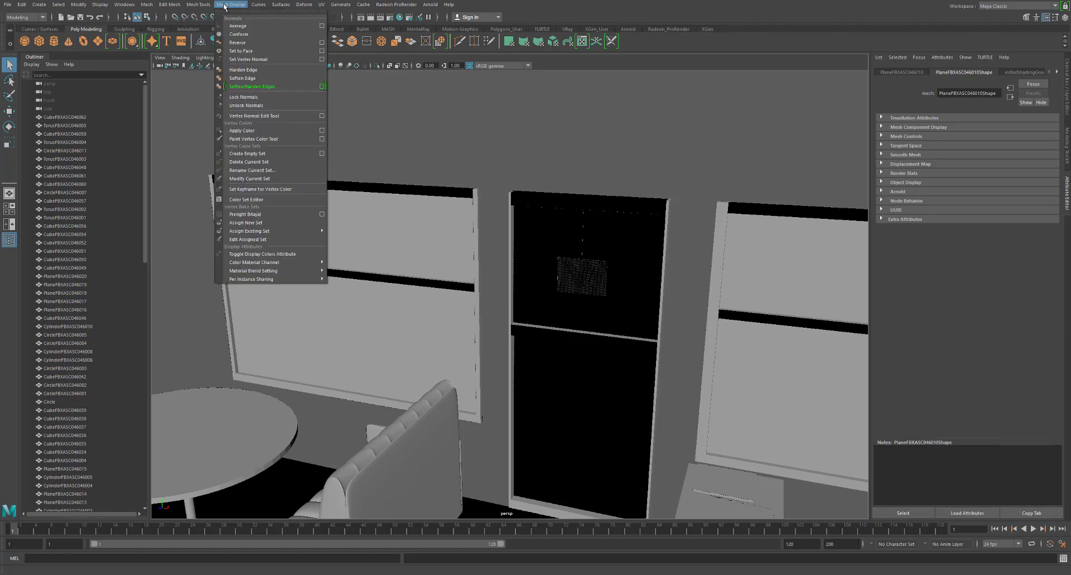
left_click(239, 44)
left_click(668, 356)
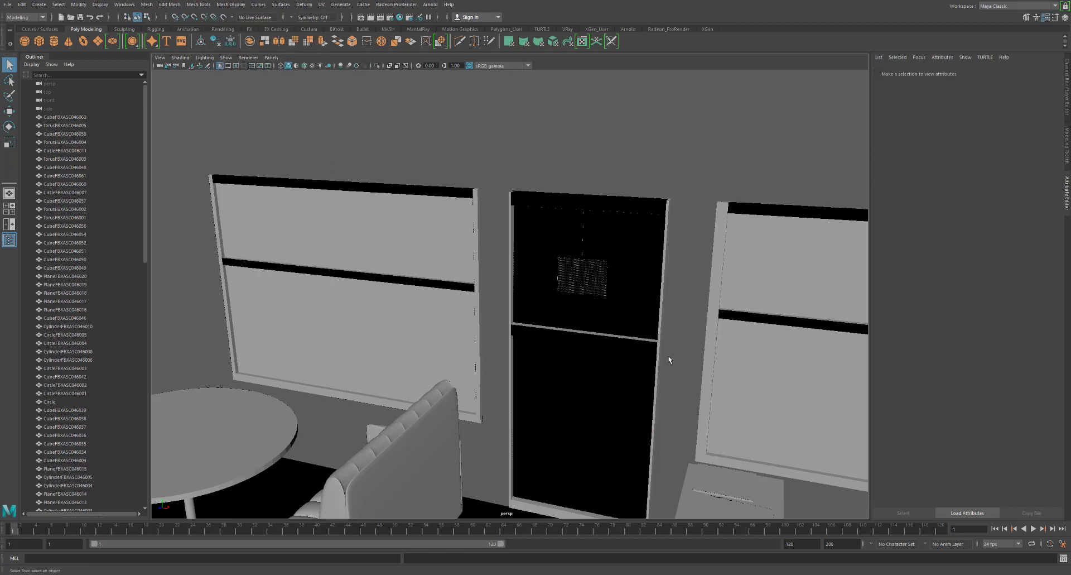
Select the door's lower panel and its frame and compare their shading from inside and outside the diner
left_click(613, 394)
scroll(625, 373, "down", 10)
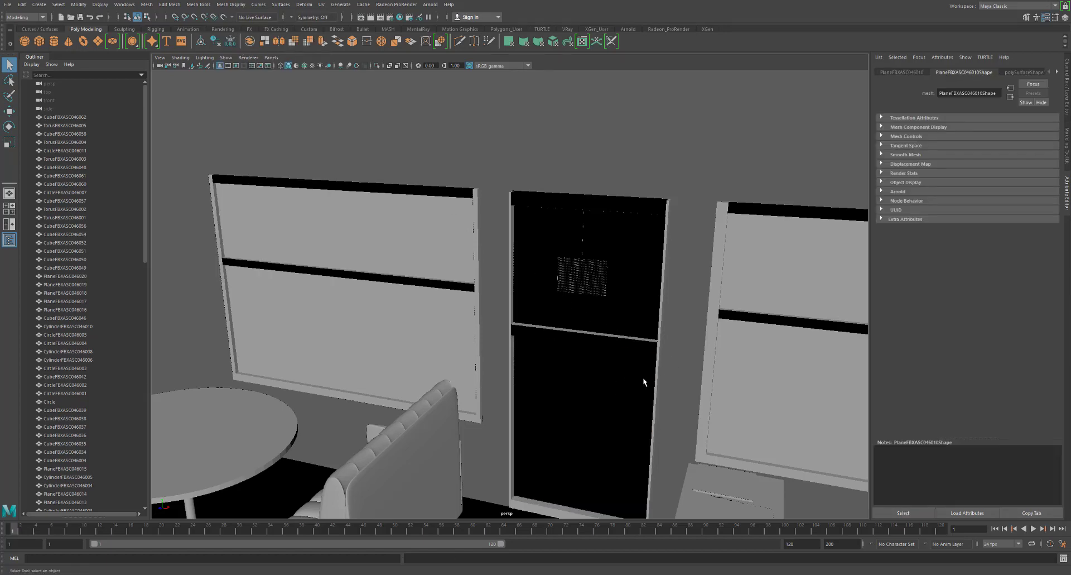
scroll(558, 358, "down", 4)
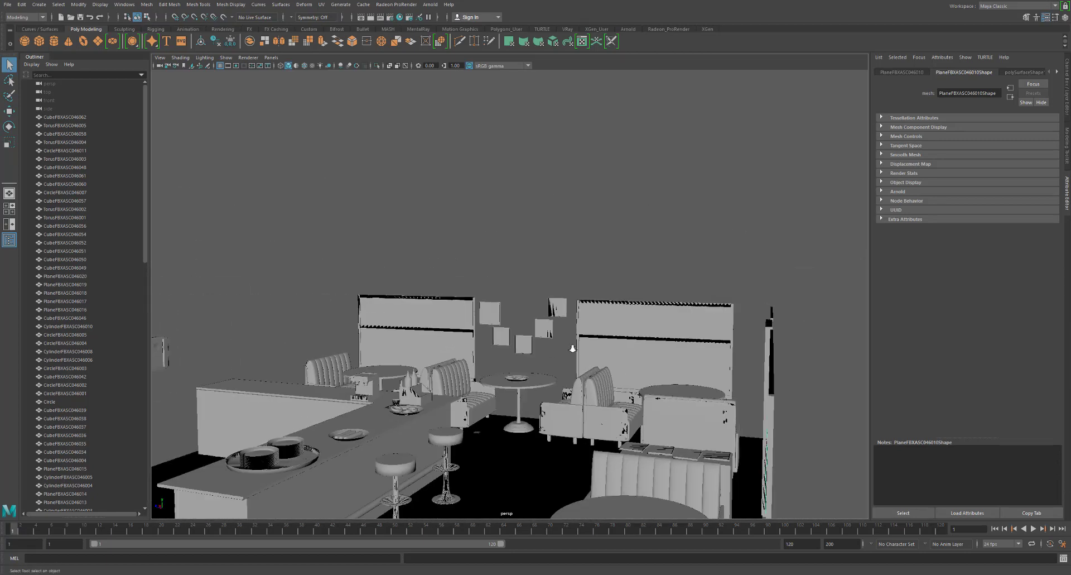
left_click_drag(675, 349, 527, 342, "alt")
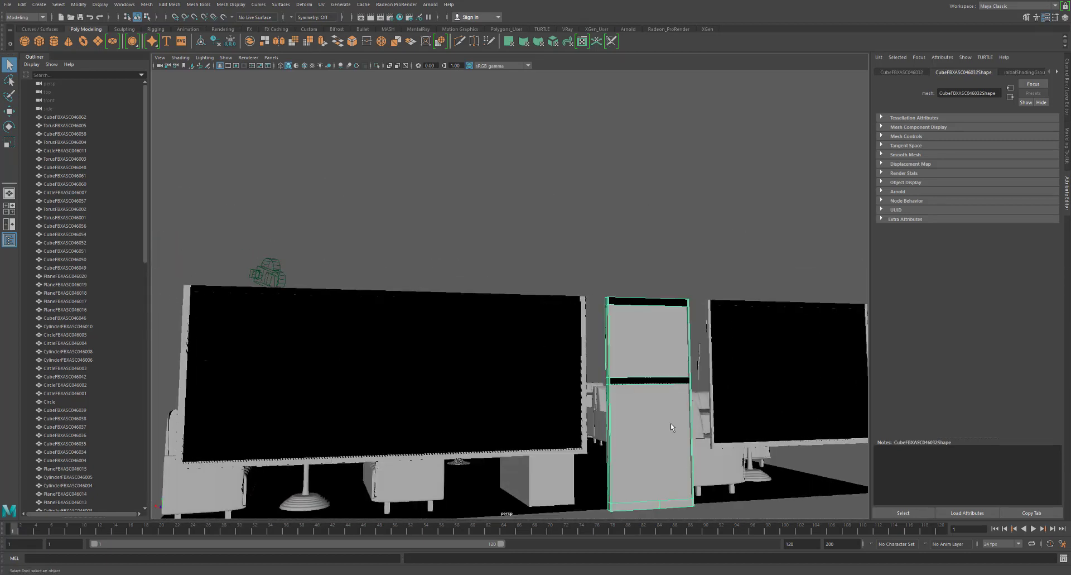
left_click_drag(664, 416, 822, 426, "alt")
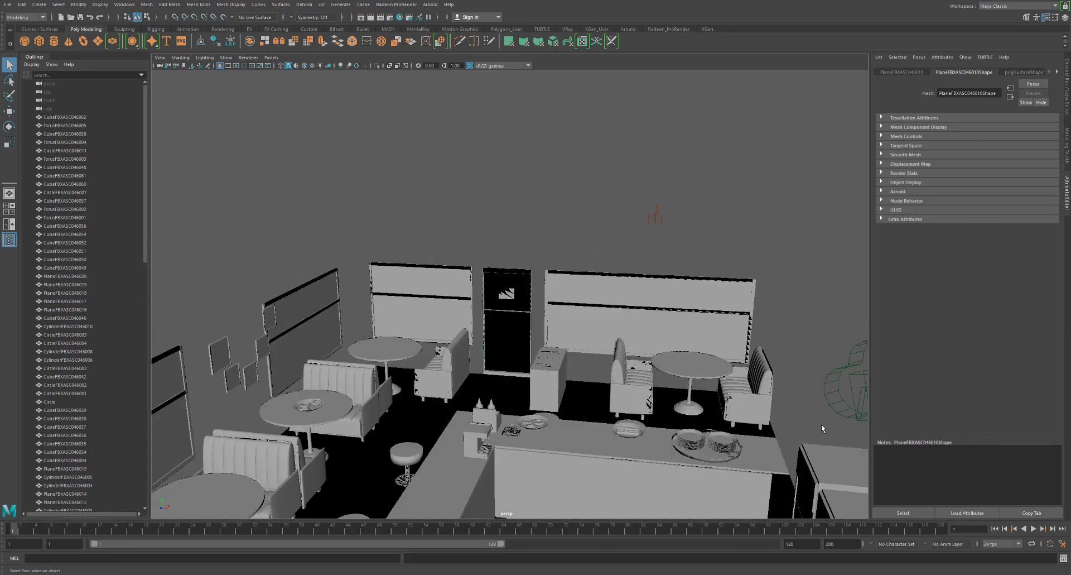
Try deleting the door's lower panel and check the doorway from both sides
left_click(792, 420)
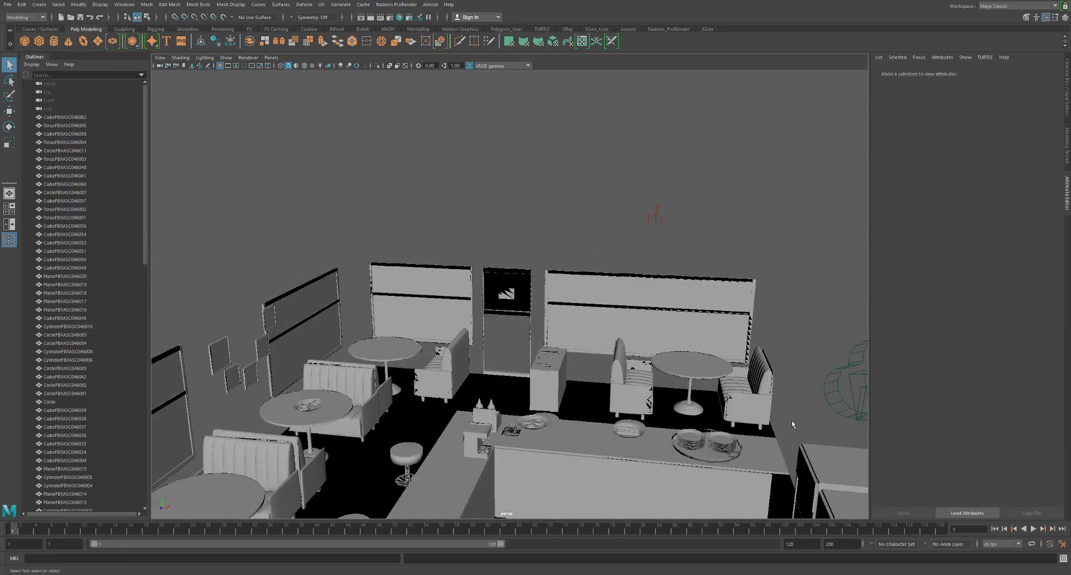
right_click_drag(791, 420, 941, 446, "alt")
right_click_drag(603, 421, 826, 438, "alt")
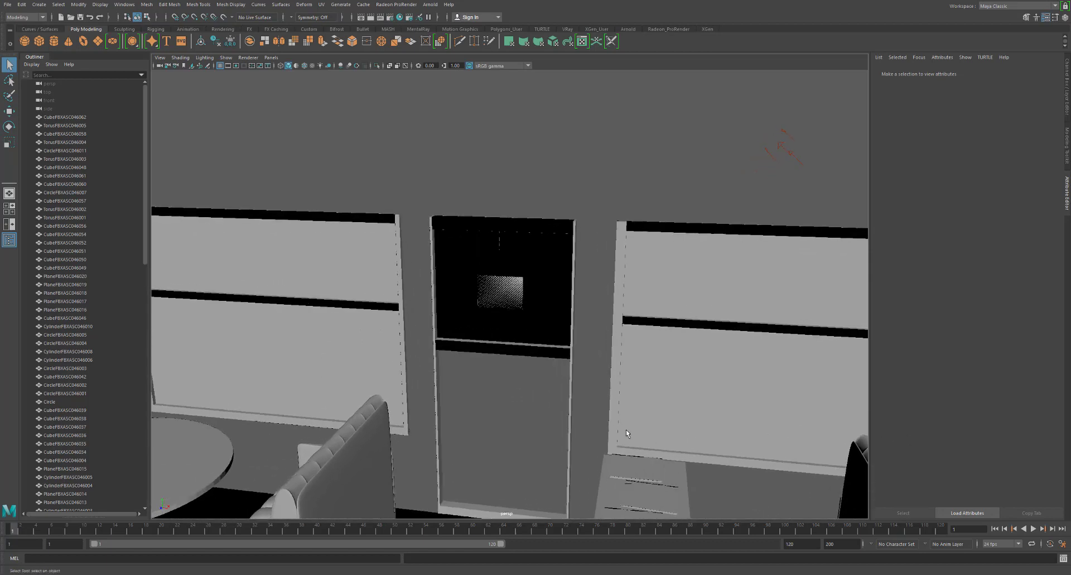
left_click_drag(626, 433, 558, 420, "alt")
right_click_drag(663, 438, 349, 407, "alt")
left_click_drag(664, 418, 536, 402, "alt")
left_click(558, 401)
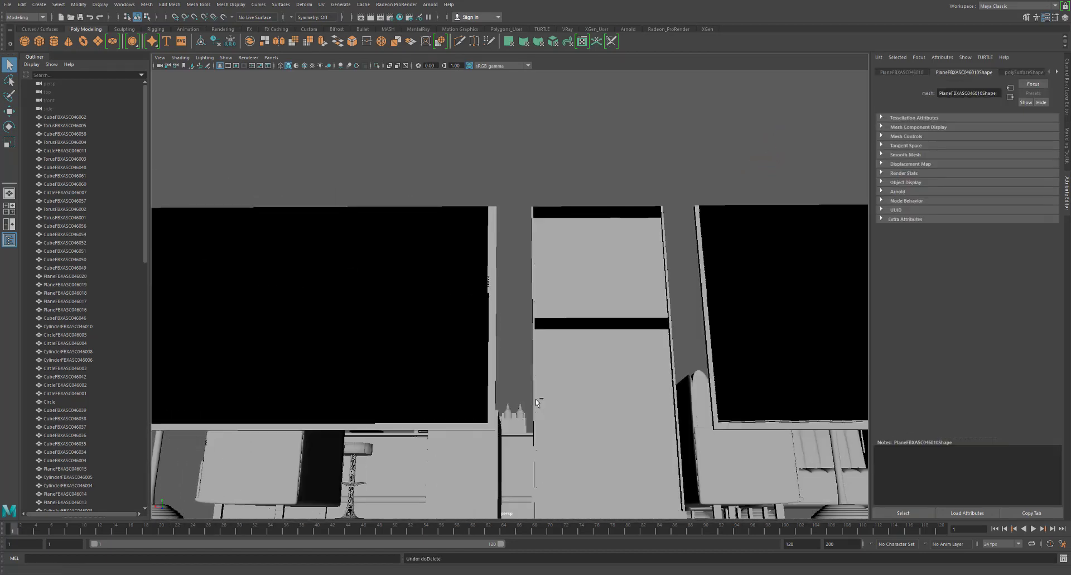
Select the door's upper and lower panels in turn and check them from outside the diner
left_click(628, 293)
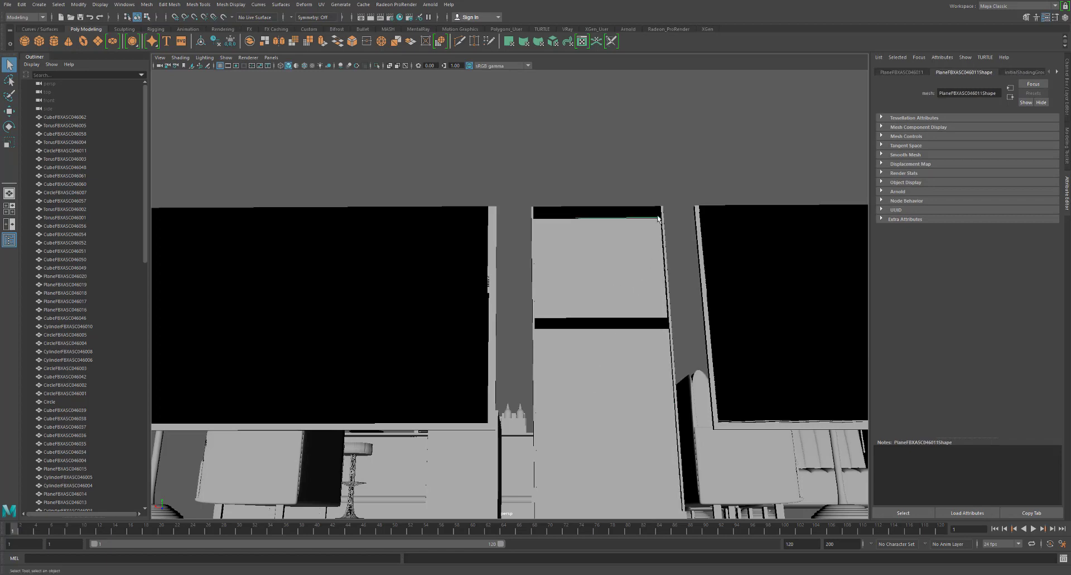
left_click(635, 374)
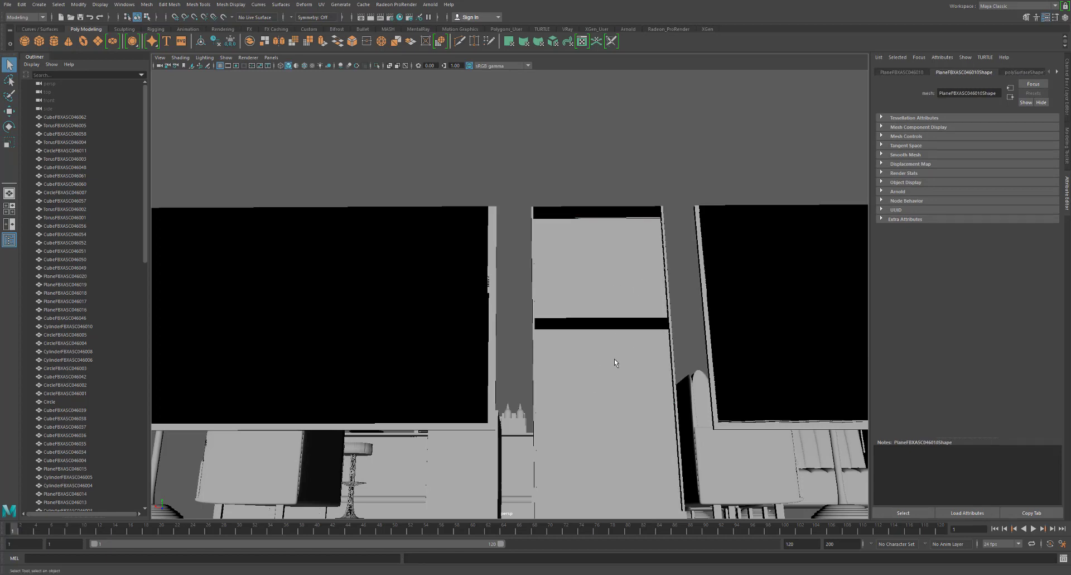
mouse_move(637, 362)
left_mouse_down("alt")
mouse_move(605, 361)
mouse_move(626, 366)
left_mouse_up("alt")
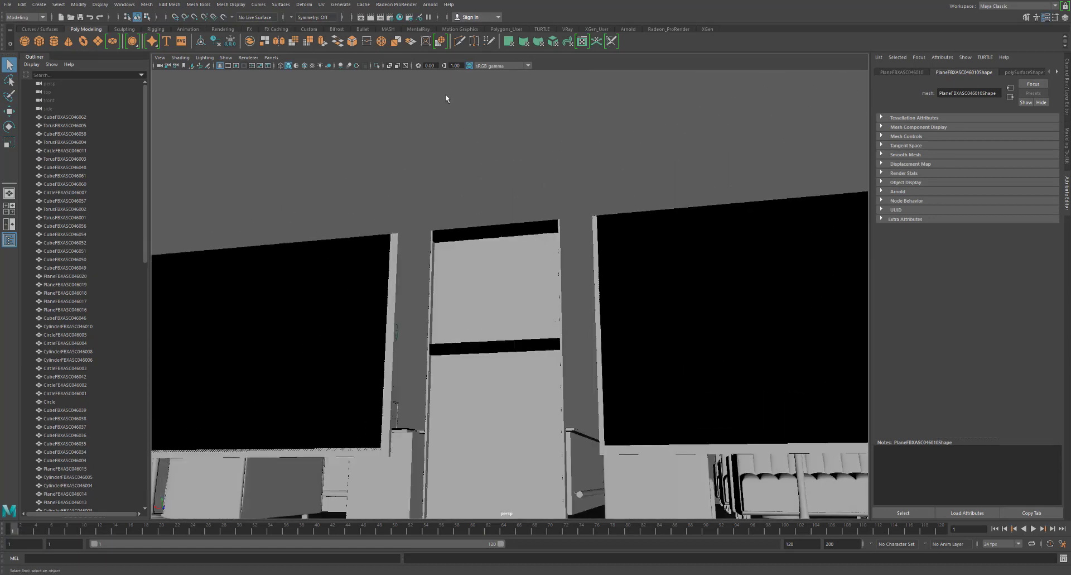
Keep the Mesh Display commands open in a floating window and check the Reverse Normals options without changing them
left_click(285, 6)
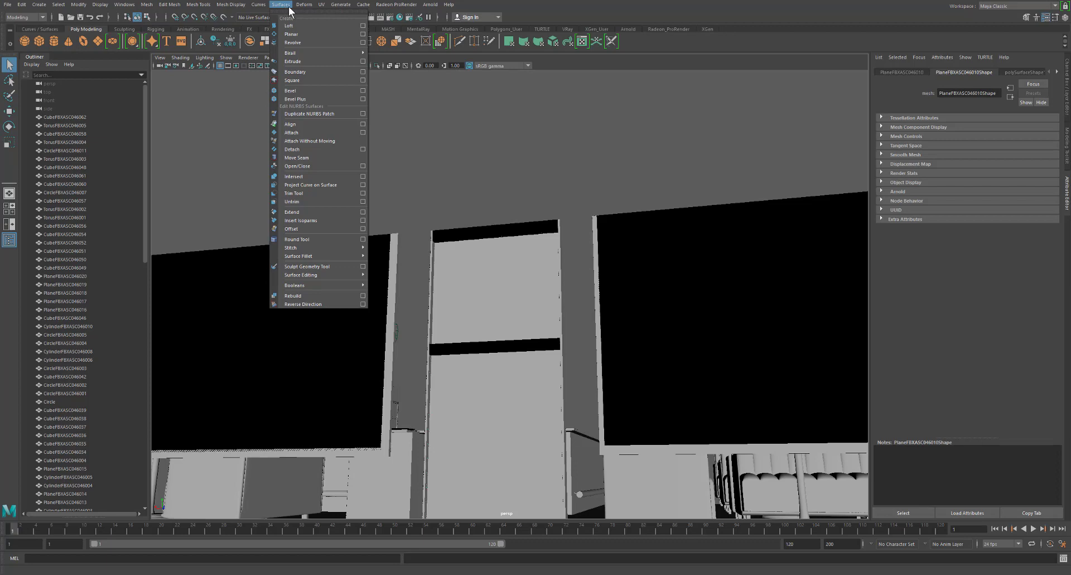
mouse_move(302, 6)
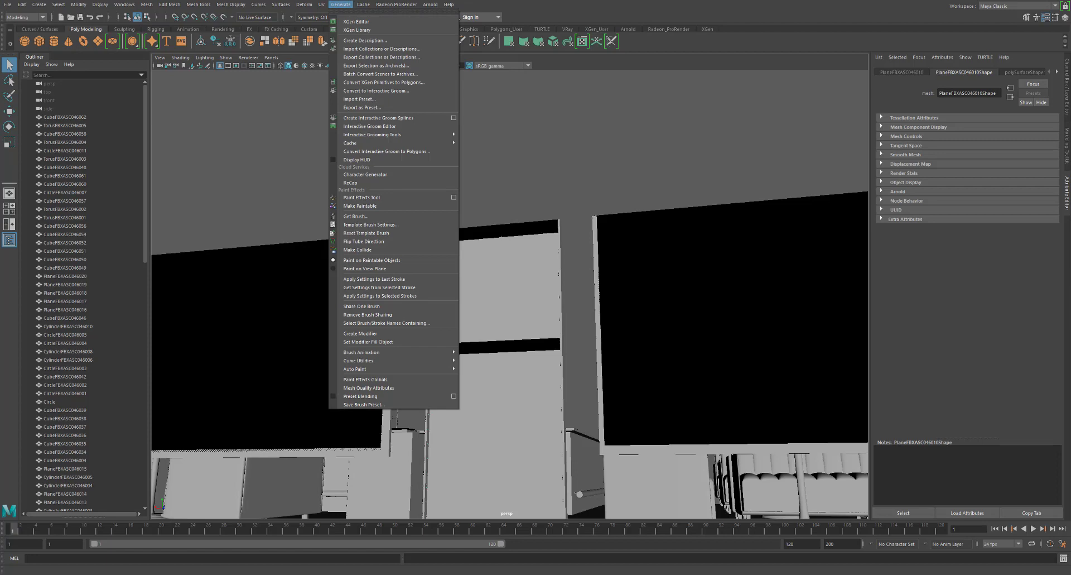
mouse_move(149, 7)
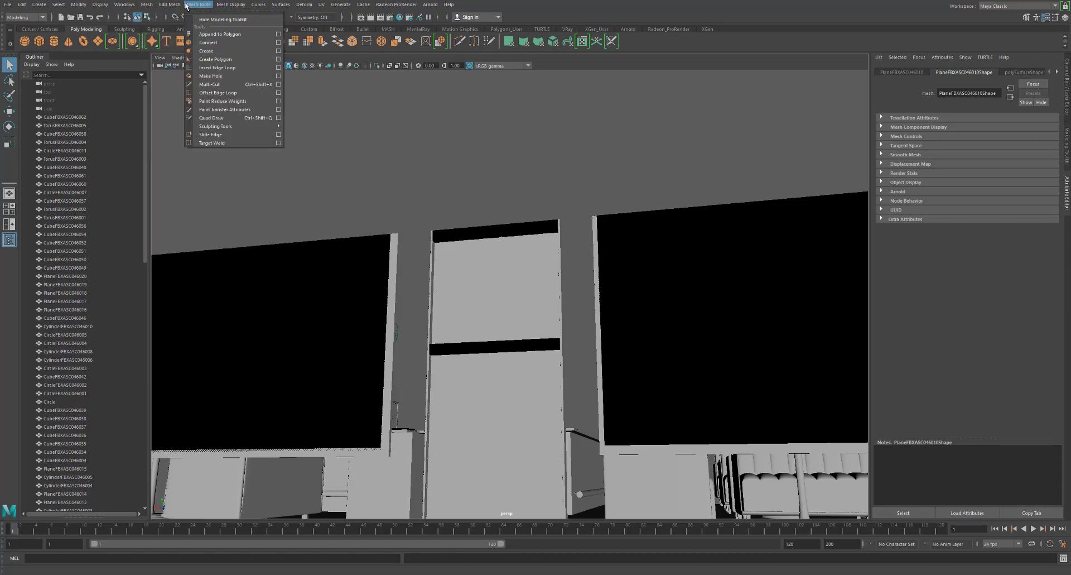
mouse_move(231, 5)
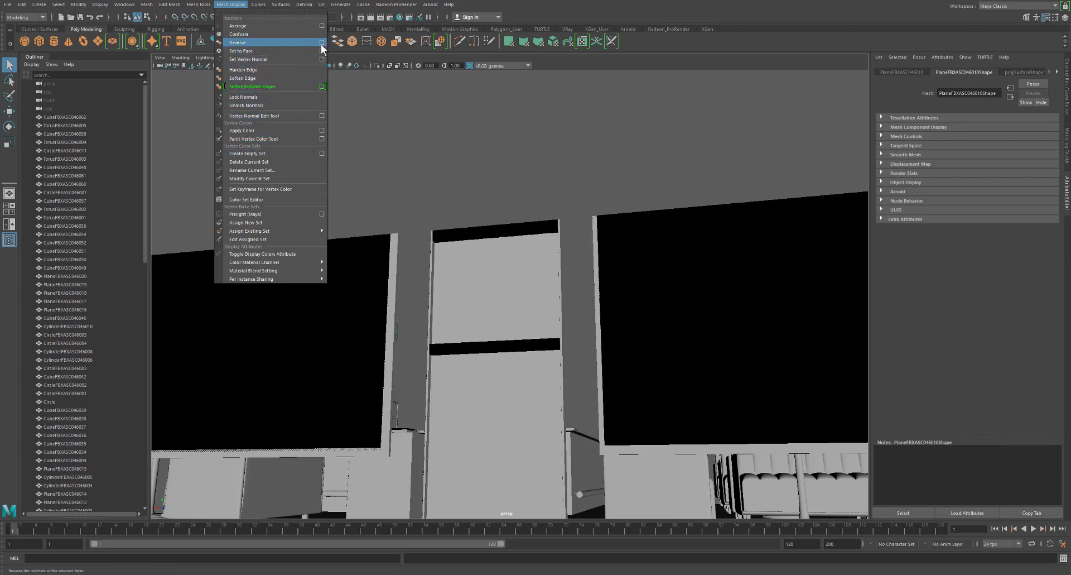
left_click(301, 11)
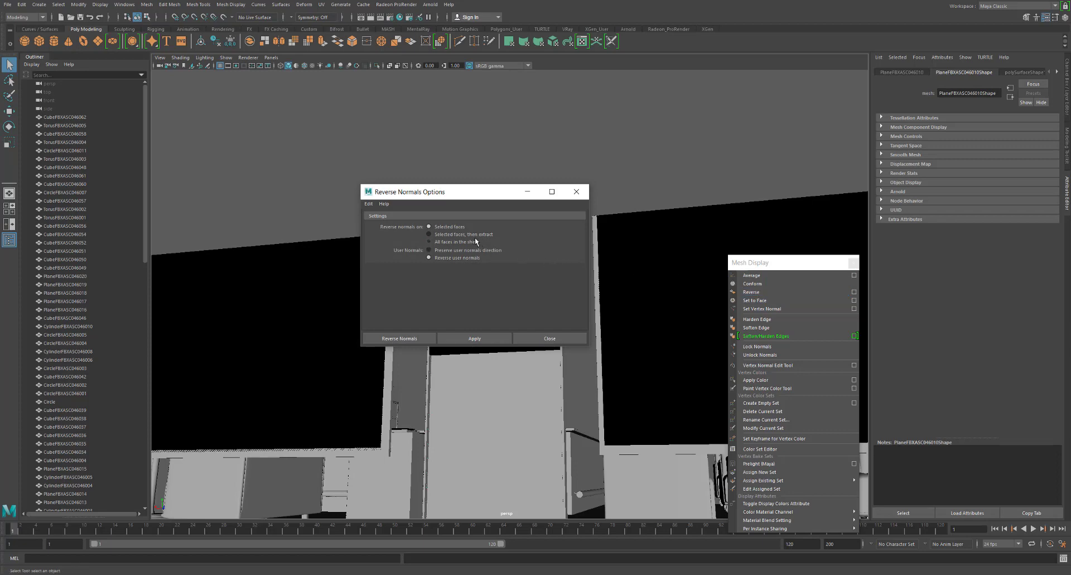
left_click(577, 192)
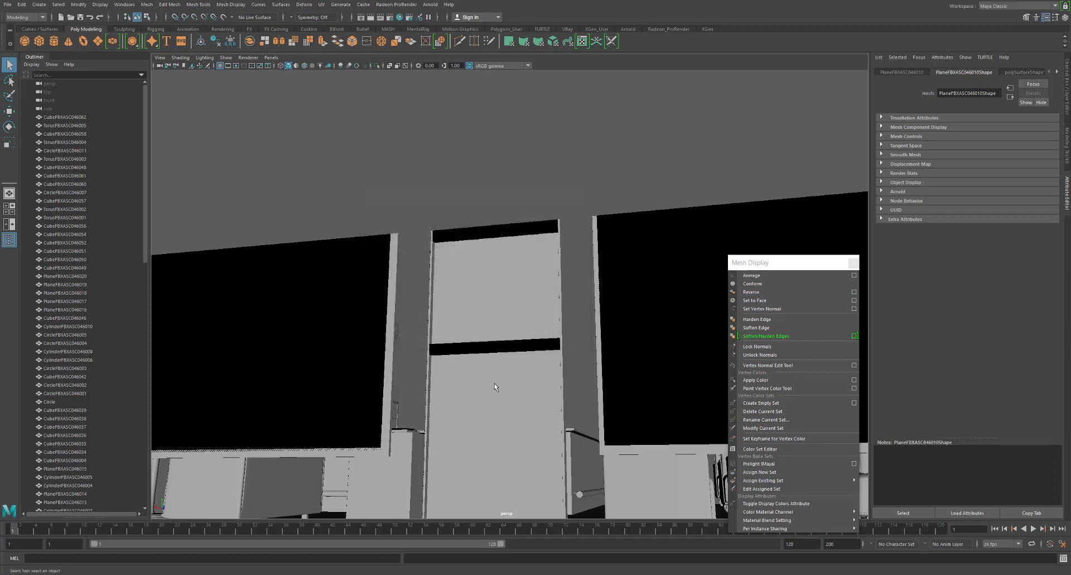
Reverse the normals of the entrance door's lower panel and upper panel
right_click_drag(504, 340, 506, 362)
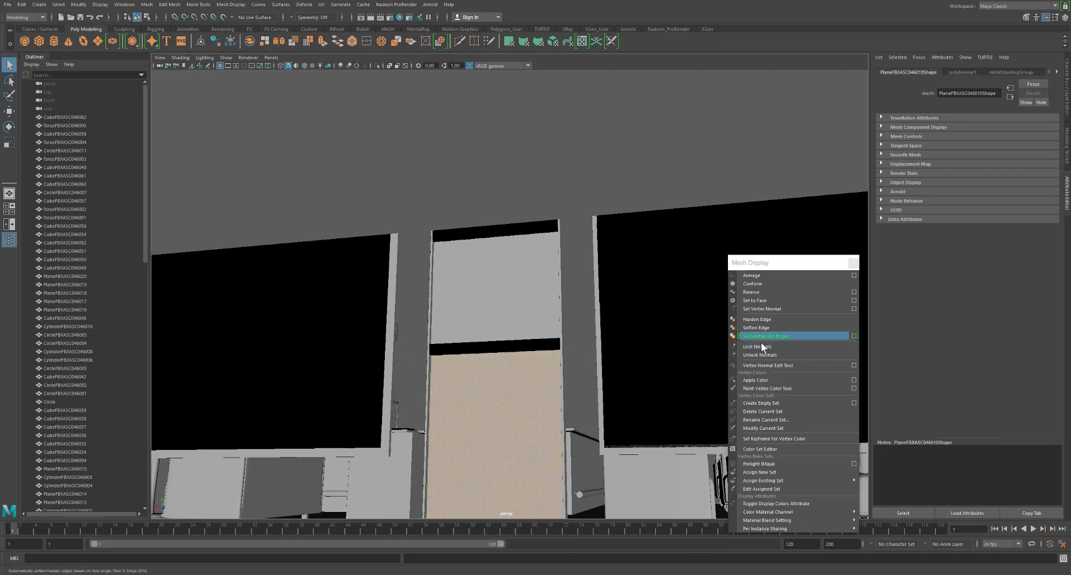
left_click(758, 293)
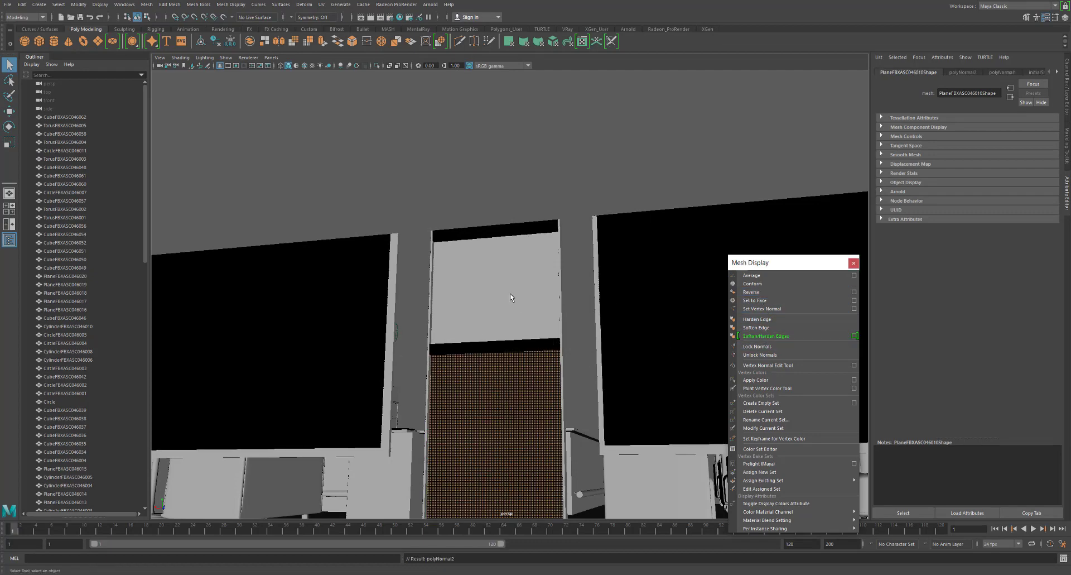
left_click(510, 300)
right_click(520, 292)
right_click_drag(507, 310, 512, 314)
left_click(760, 294)
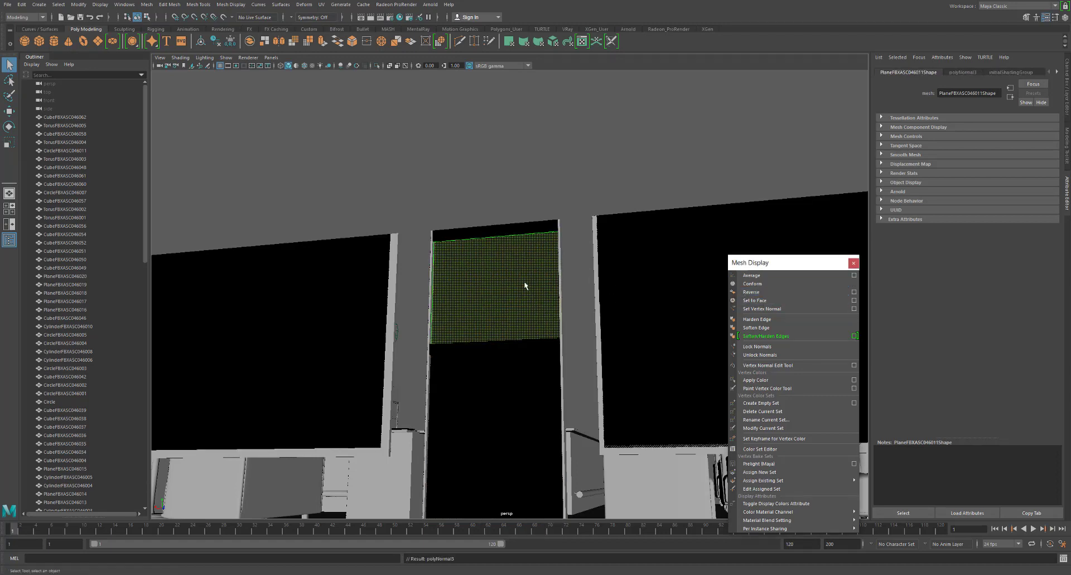
Reverse the normals of the black floor plane inside the diner
scroll(385, 280, "down", 2)
left_click_drag(380, 280, 574, 318, "alt")
scroll(574, 317, "up", 5)
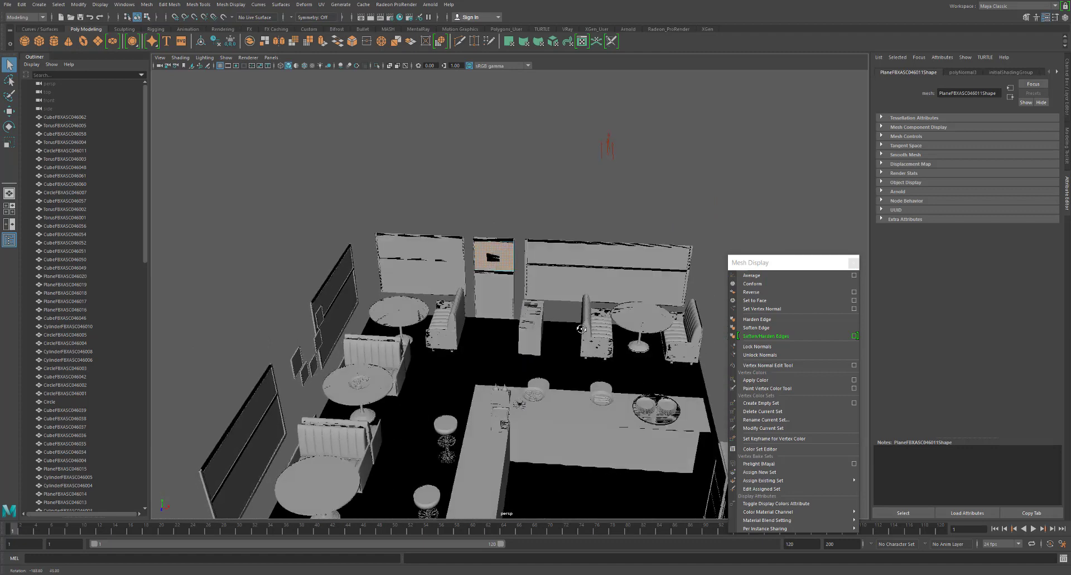
left_click(512, 383)
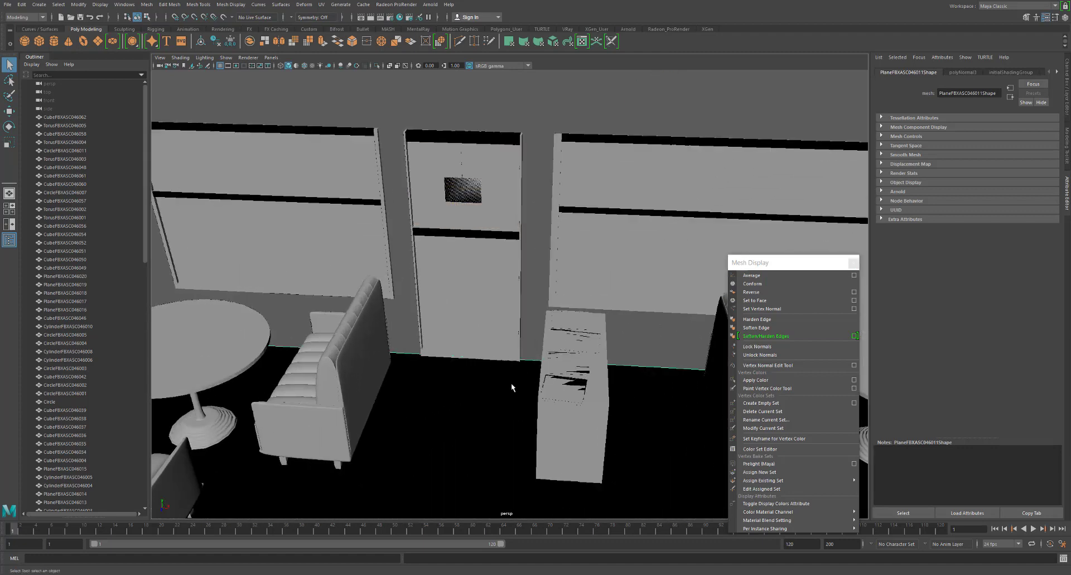
right_click_drag(511, 383, 500, 370)
left_click(510, 383)
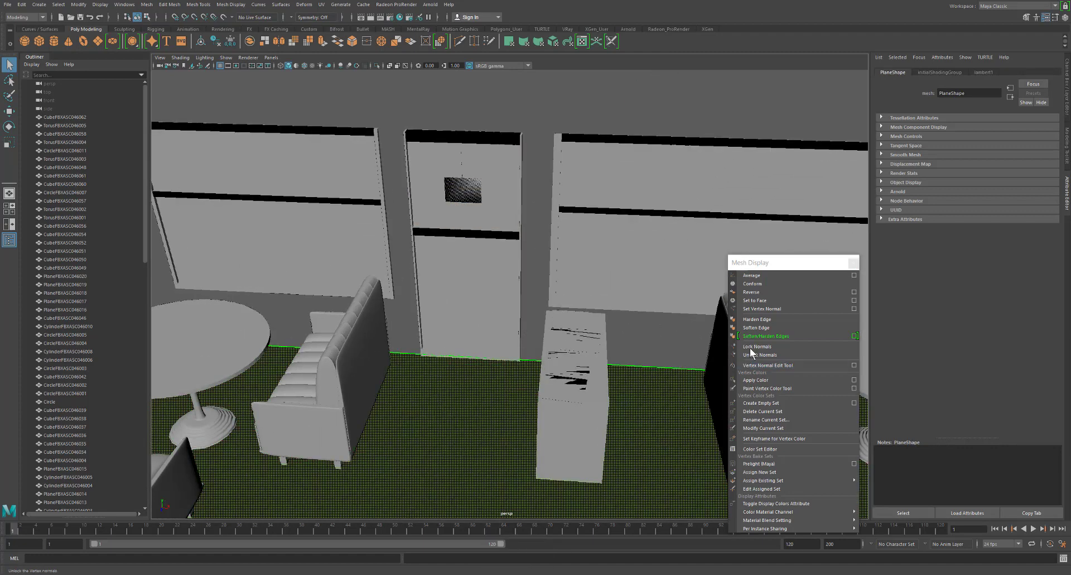
left_click(760, 292)
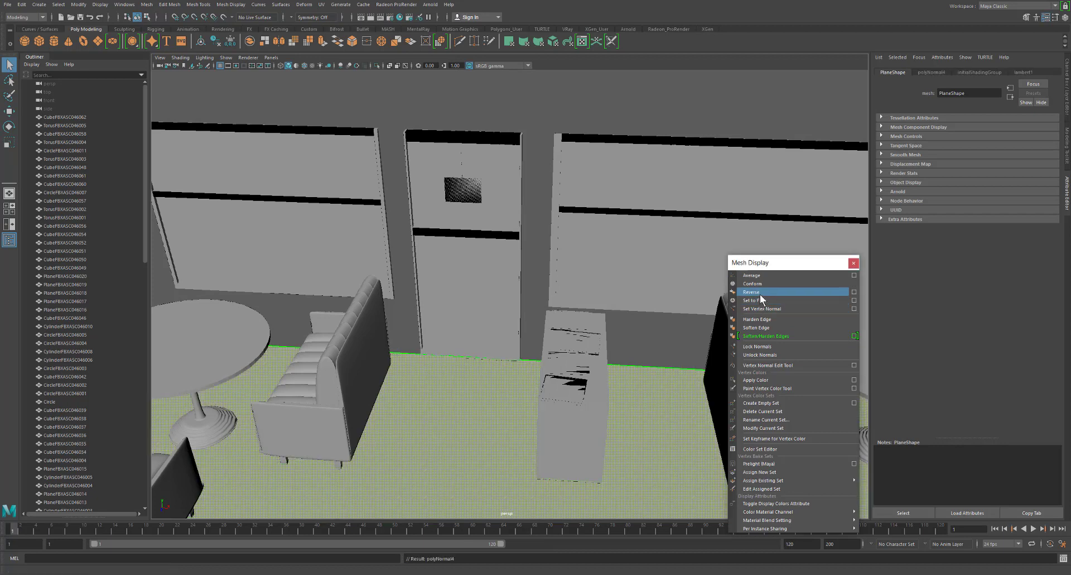
Reverse the normals of the black middle and top crossbar faces on the entrance door's frame
scroll(593, 242, "down", 2)
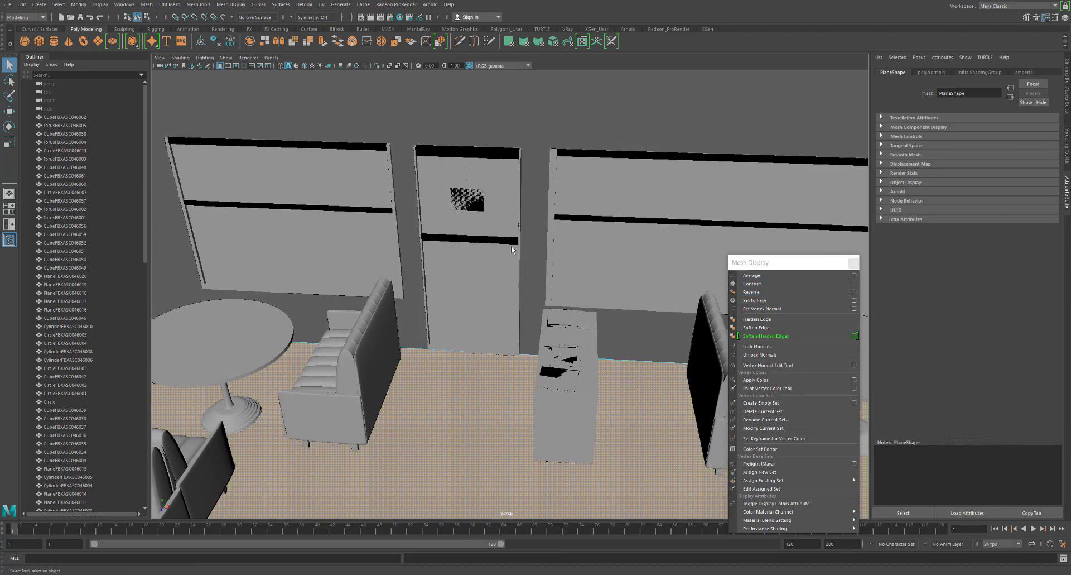
left_click(509, 245)
right_click(509, 246)
left_click(506, 267)
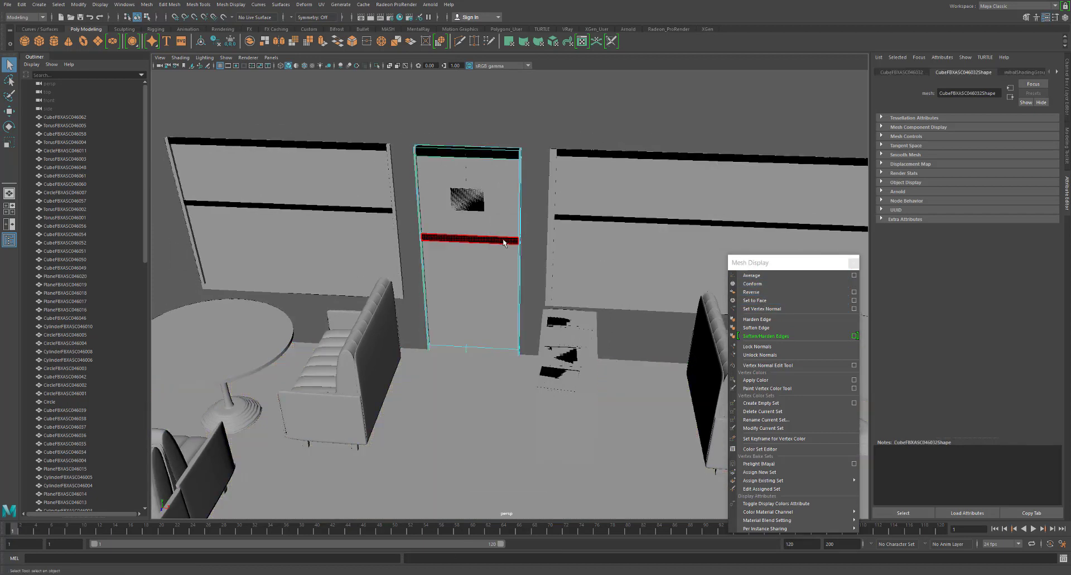
left_click(504, 159, "shift")
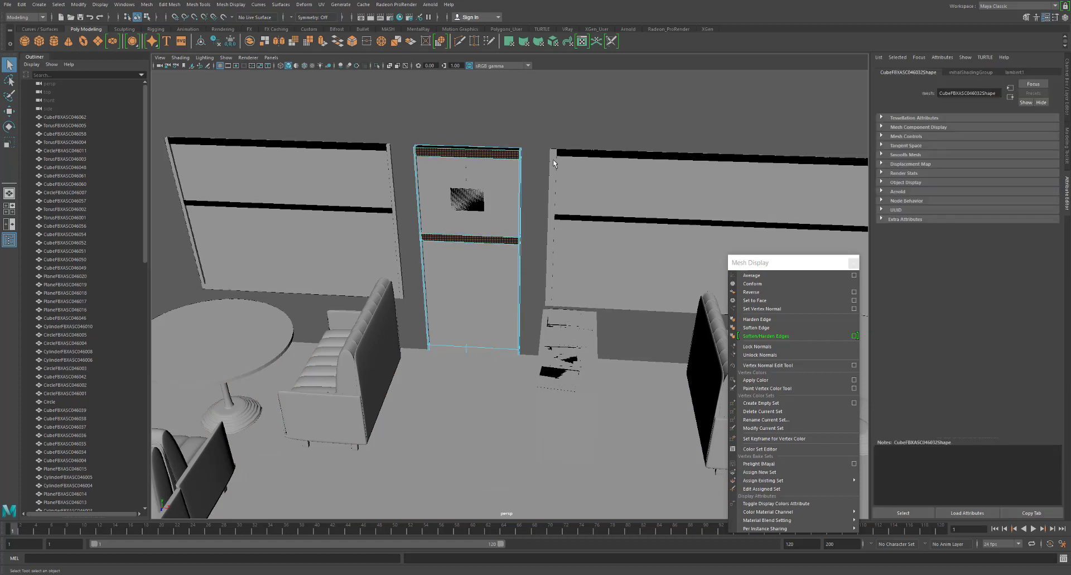
left_click(751, 292)
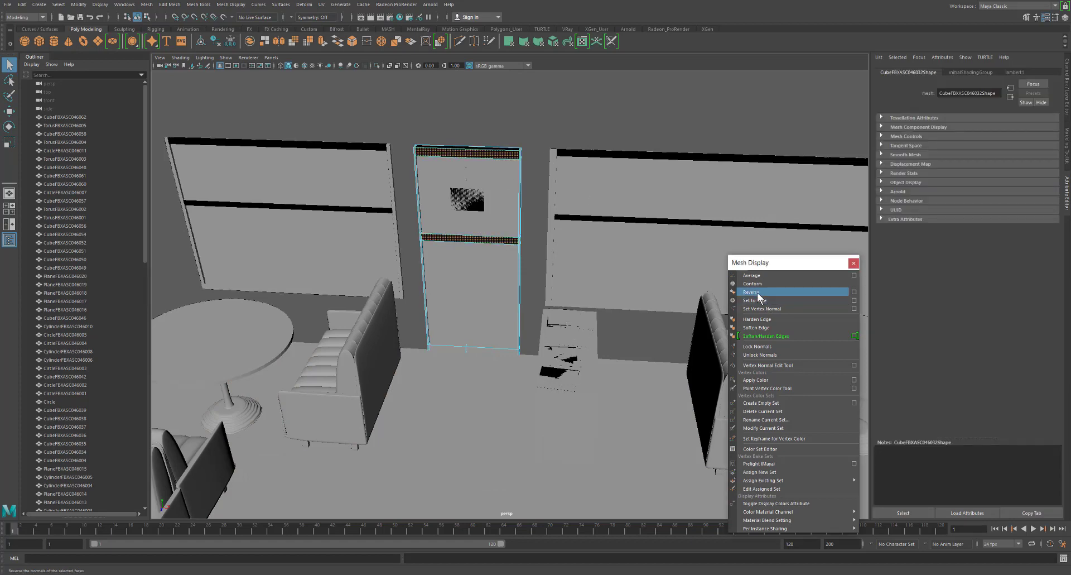
Try to select the black horizontal rail faces of the long window's frame beside the entrance door
left_click(595, 159)
right_click_drag(595, 159, 598, 179)
left_click(603, 159)
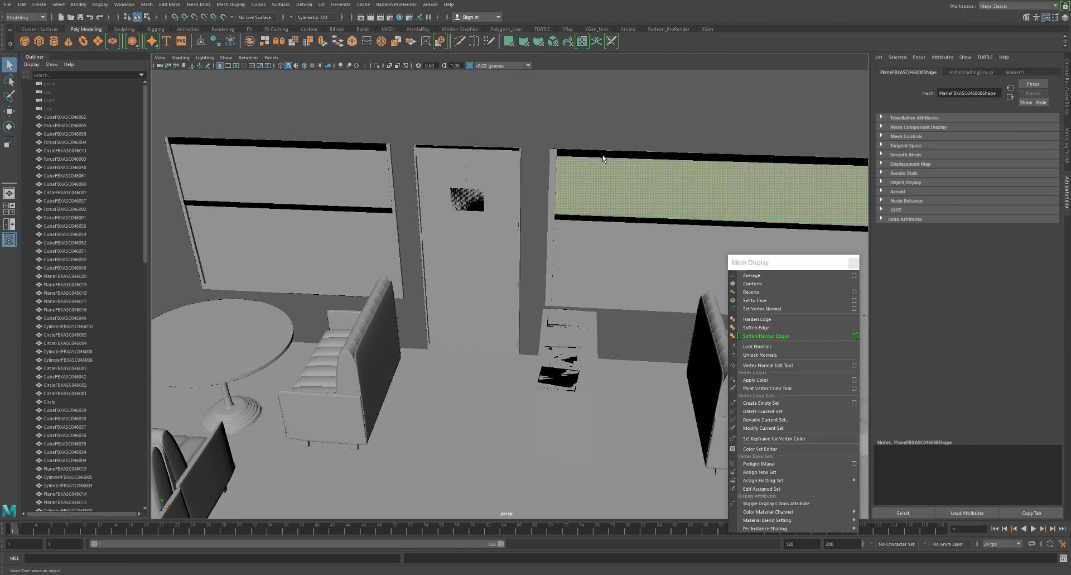
left_click(639, 150)
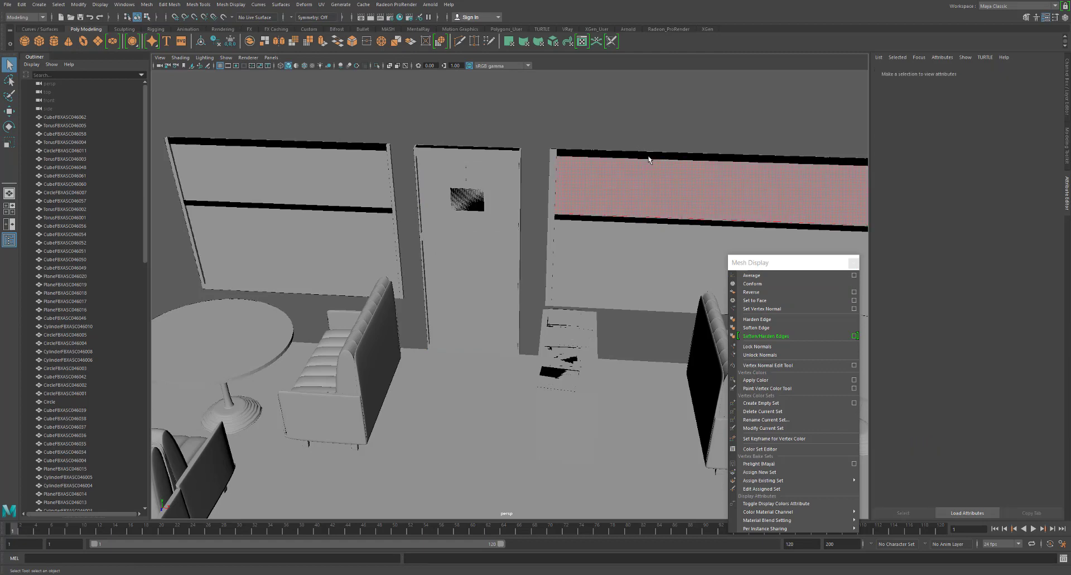
right_click_drag(649, 162, 642, 179)
left_click(636, 158)
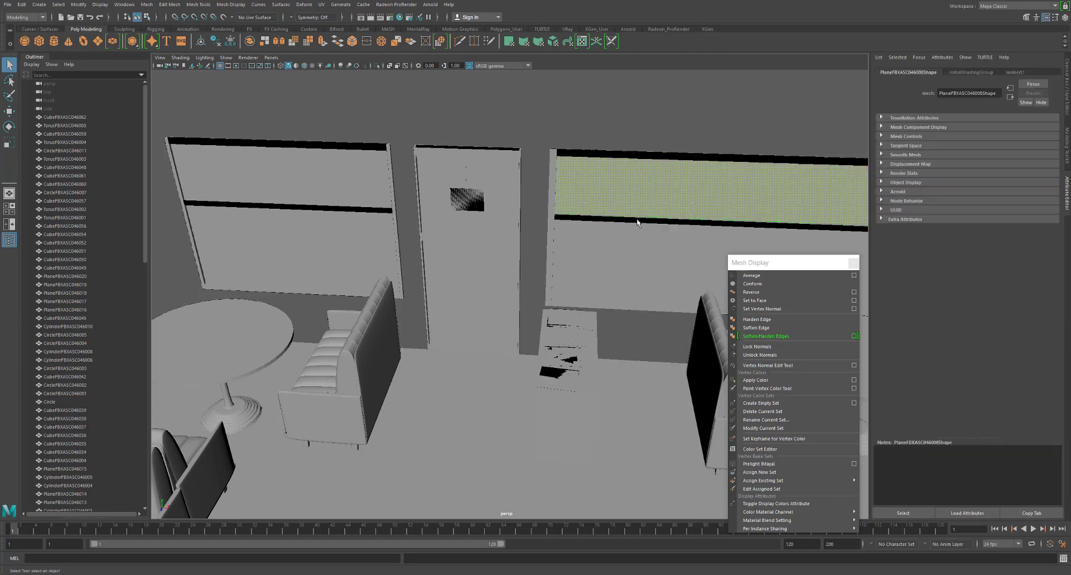
right_click_drag(552, 218, 554, 235)
left_click(558, 220)
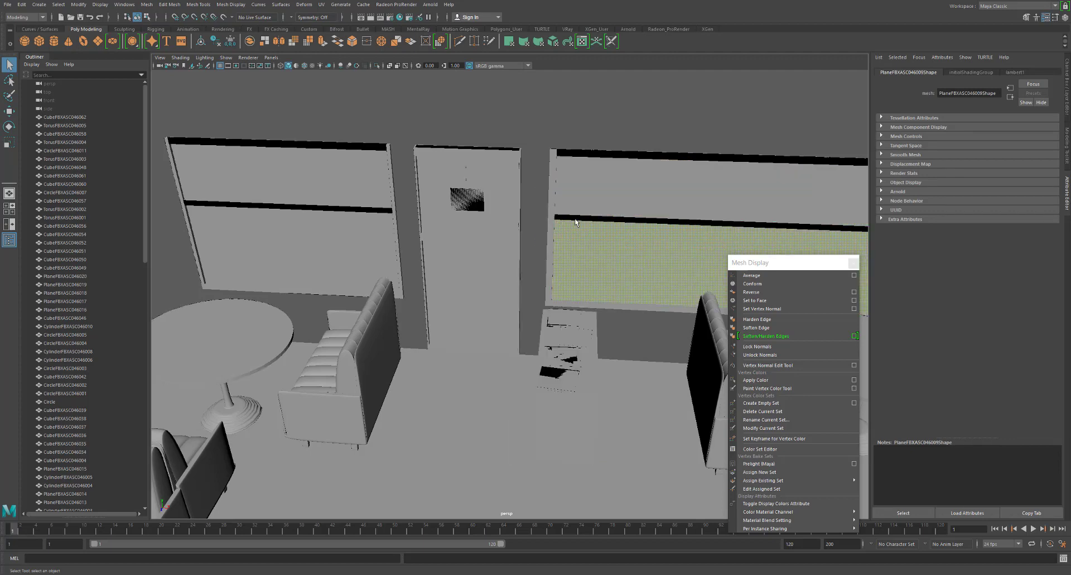
Reverse the normals of the black napkin under the cup on the counter
left_click_drag(660, 198, 513, 212, "alt")
middle_click_drag(414, 301, 366, 400, "alt")
scroll(589, 191, "up", 5)
scroll(589, 186, "up", 5)
scroll(681, 240, "up", 5)
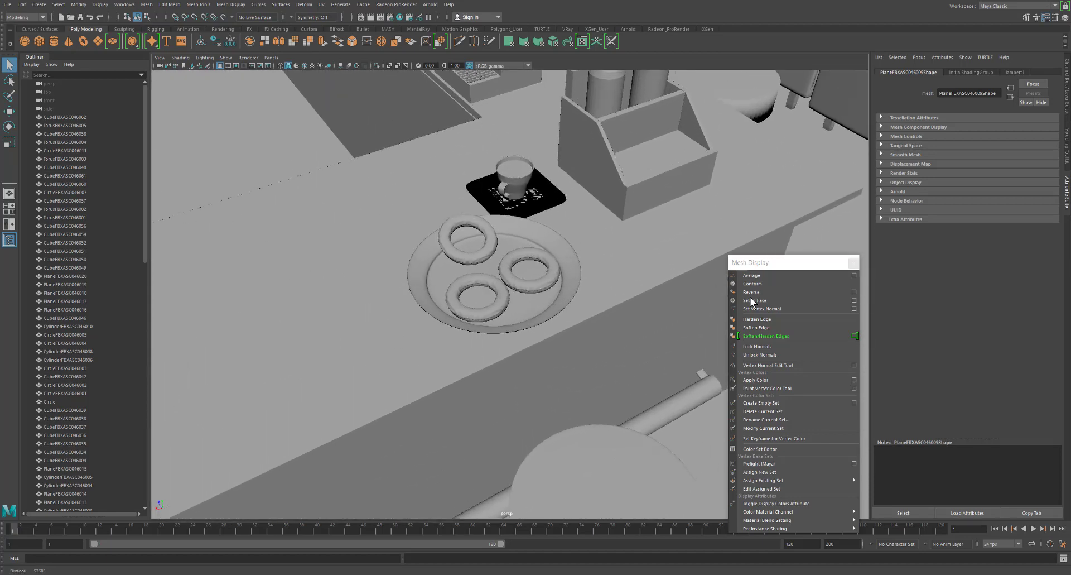
left_click(563, 195)
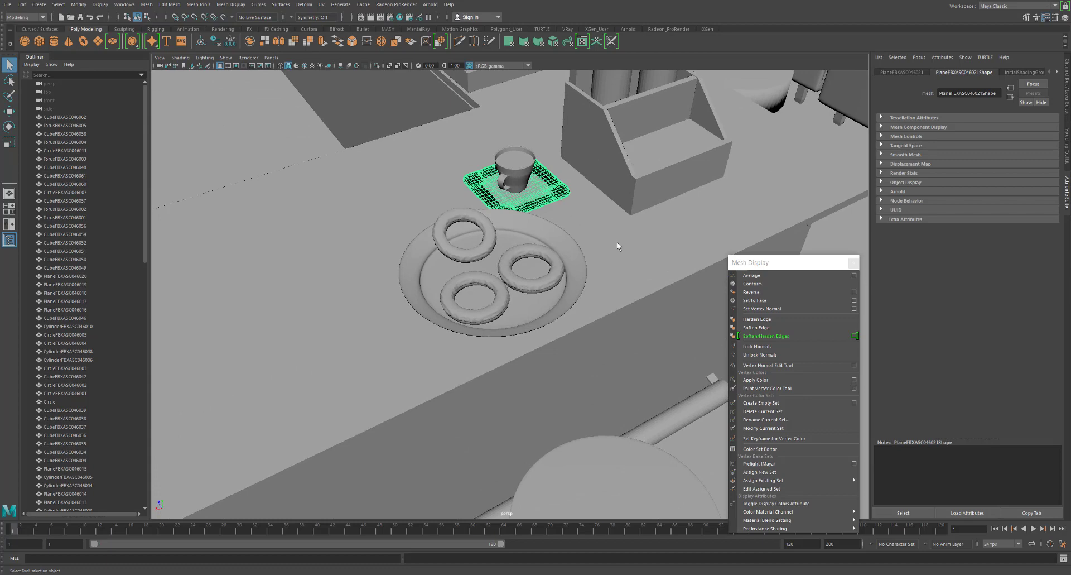
left_click(749, 293)
scroll(299, 230, "down", 1)
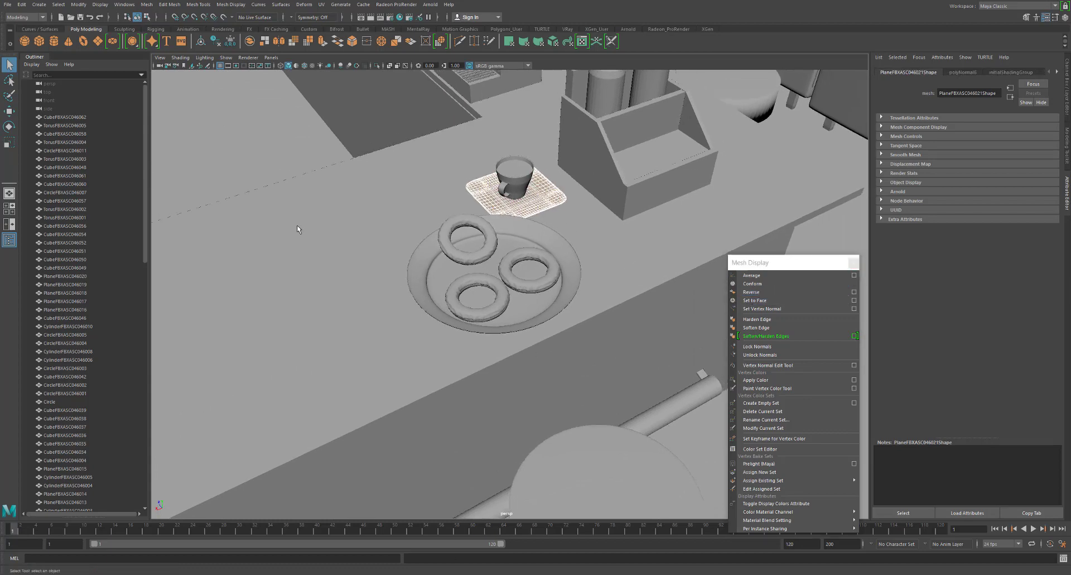
Examine the shading of the counter items, the stools and the flat slabs on the stand near the entrance
scroll(298, 228, "down", 12)
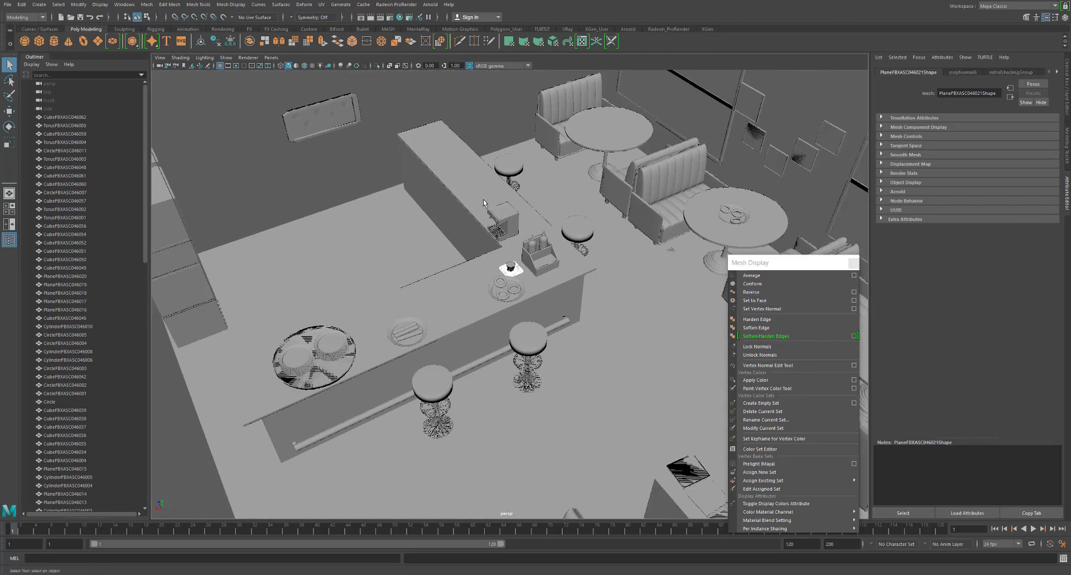
left_click_drag(484, 203, 550, 246, "alt")
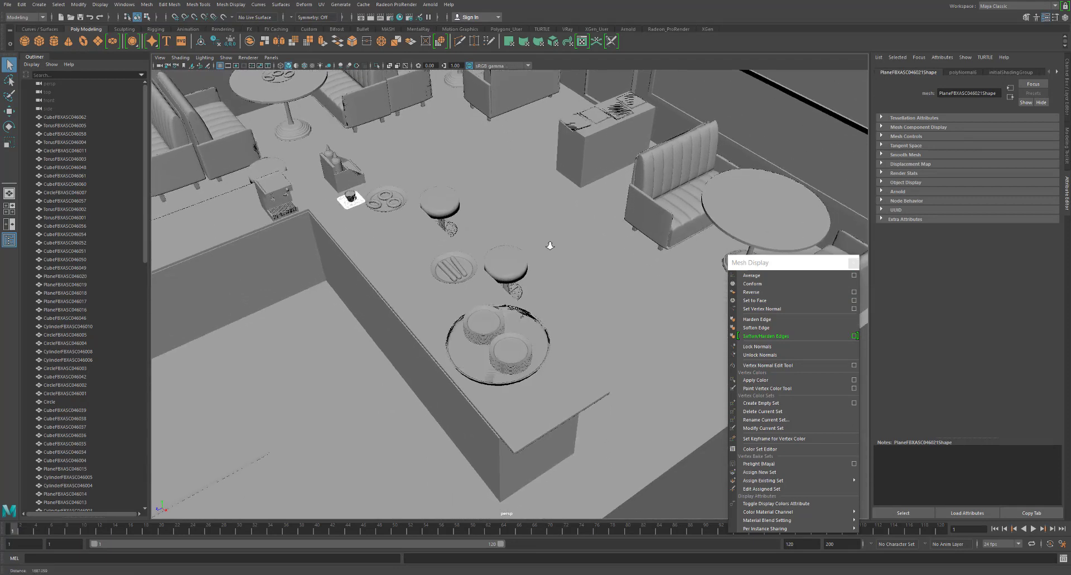
scroll(551, 245, "up", 8)
scroll(618, 266, "up", 2)
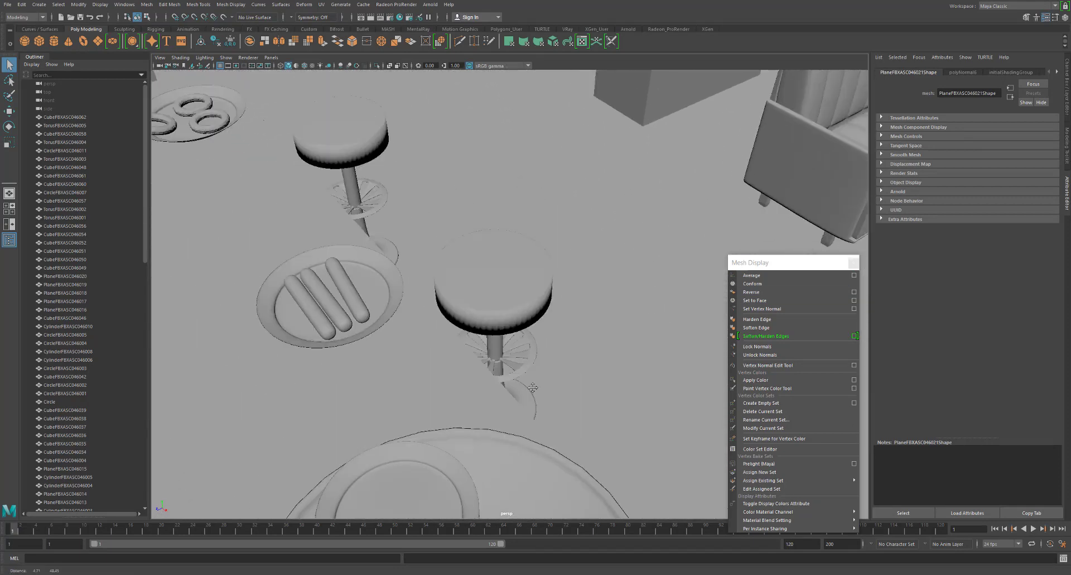
middle_click_drag(533, 387, 535, 446, "alt")
middle_click_drag(541, 281, 507, 400, "alt")
middle_click_drag(526, 225, 516, 307, "alt")
middle_click_drag(479, 237, 394, 326, "alt")
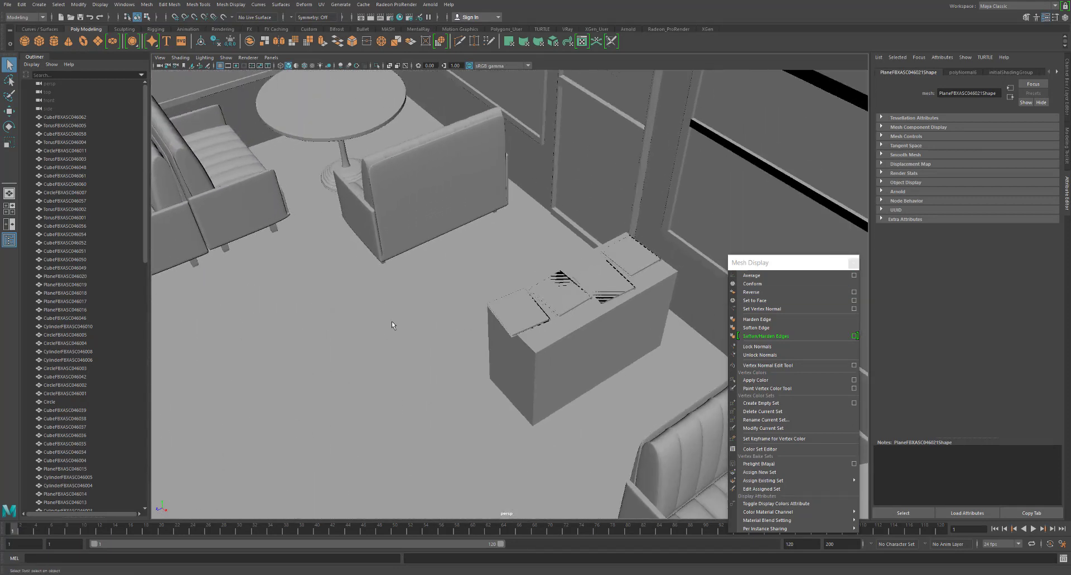
right_click_drag(392, 325, 657, 358, "alt")
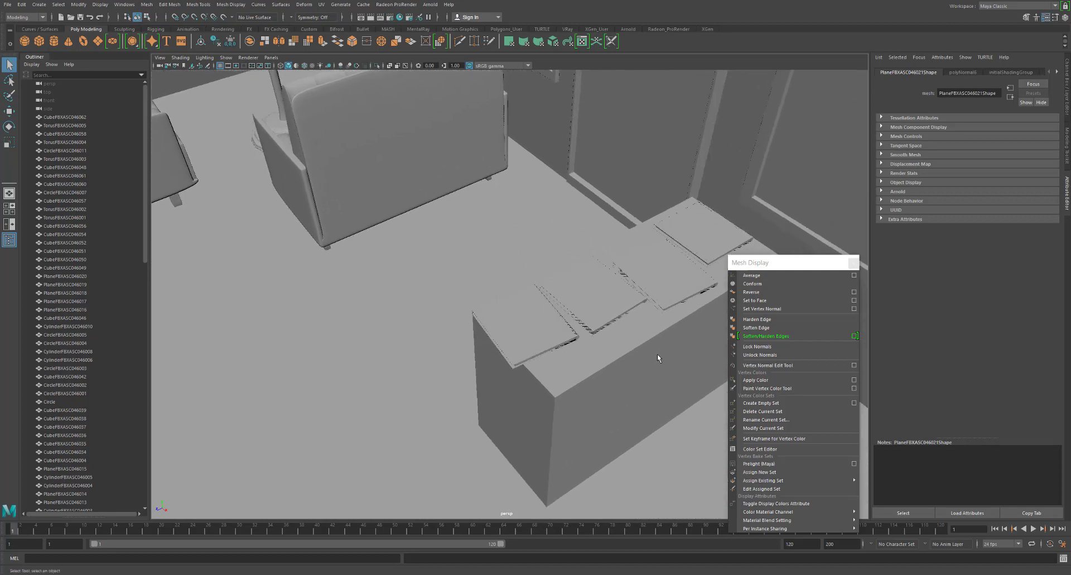
Try sliding the front flat slab off the stand to inspect what lies underneath, and undo the move
left_click(568, 348)
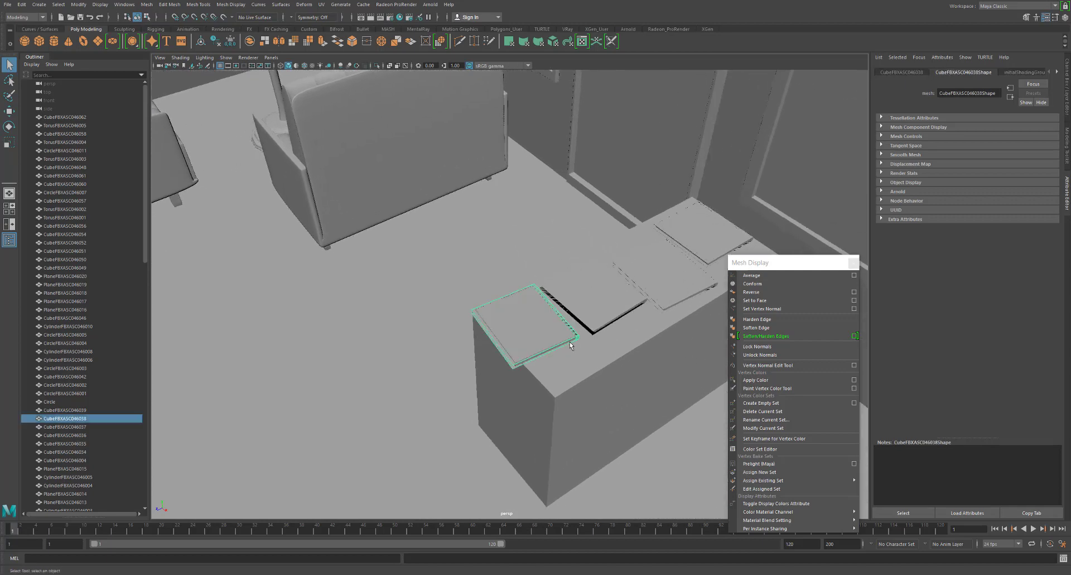
key("w")
left_click_drag(496, 339, 410, 353)
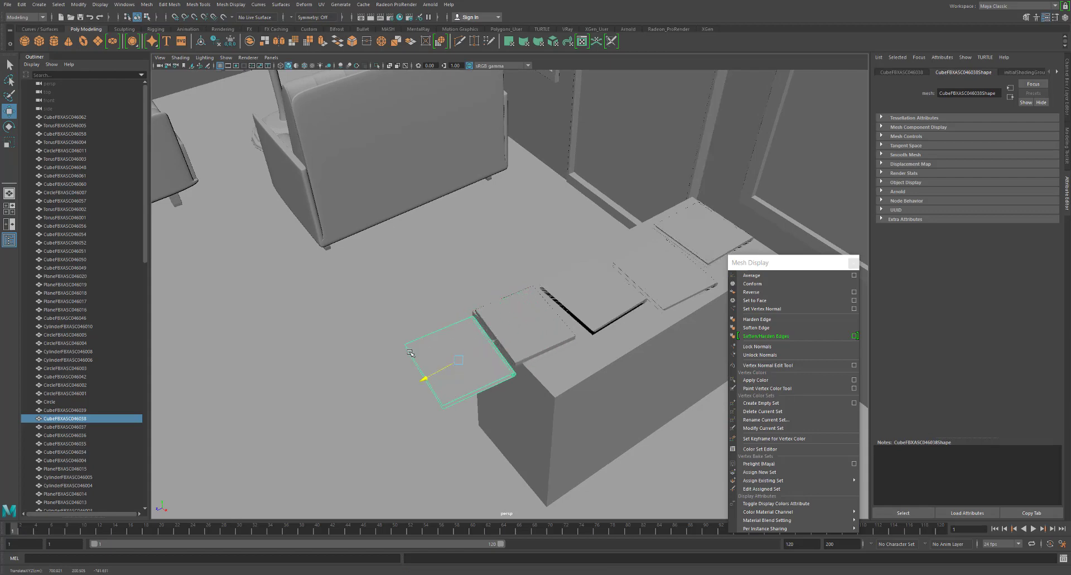
left_click(525, 336)
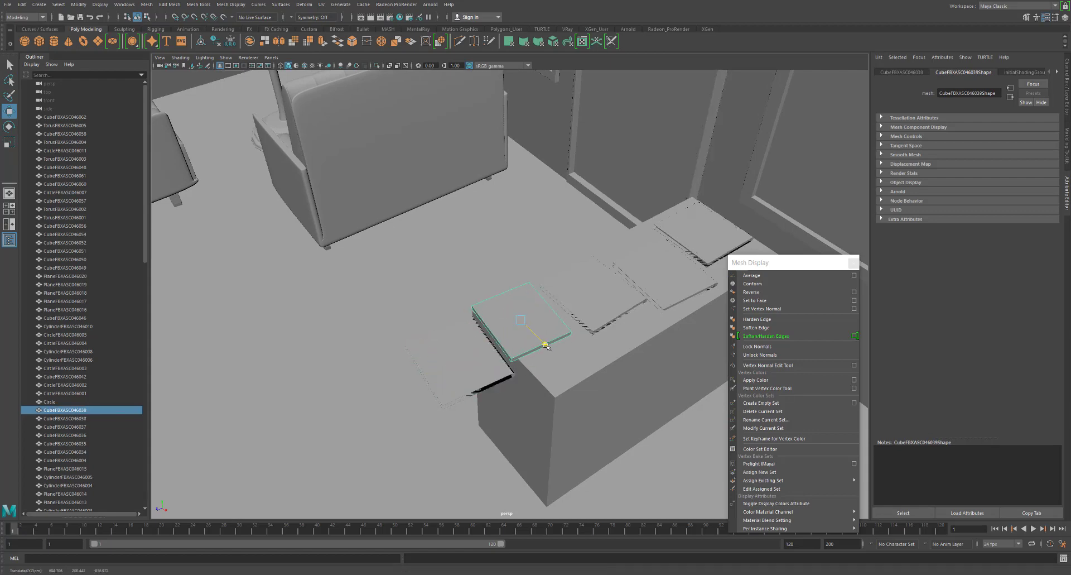
left_click(473, 352)
left_click_drag(473, 352, 653, 383, "alt")
key("ctrl+z")
key("ctrl+z")
key("ctrl+z")
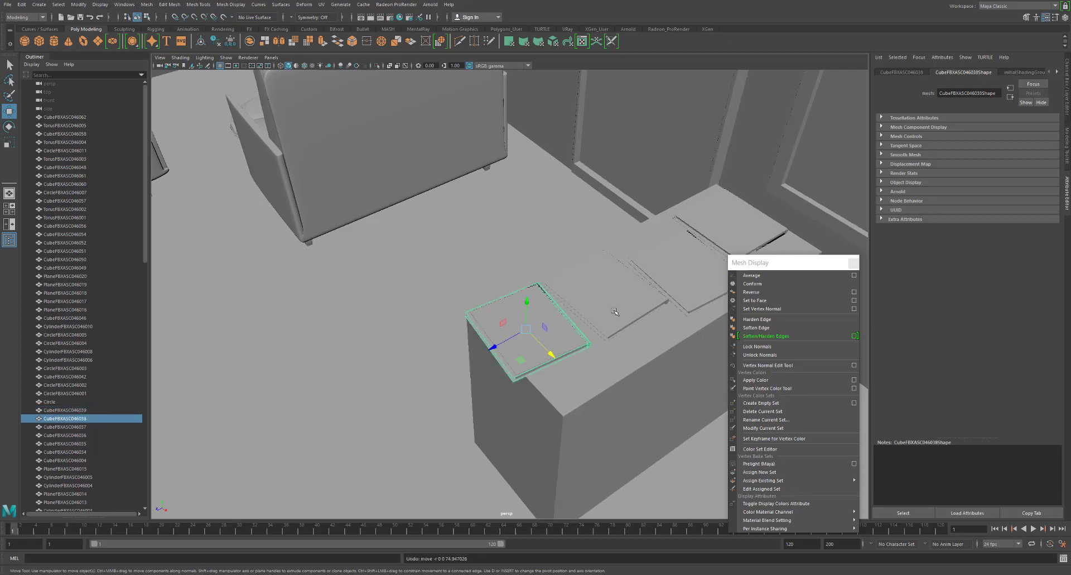
Reverse the normals of the small black rectangular panel on the entrance door
right_click_drag(614, 312, 324, 247, "alt")
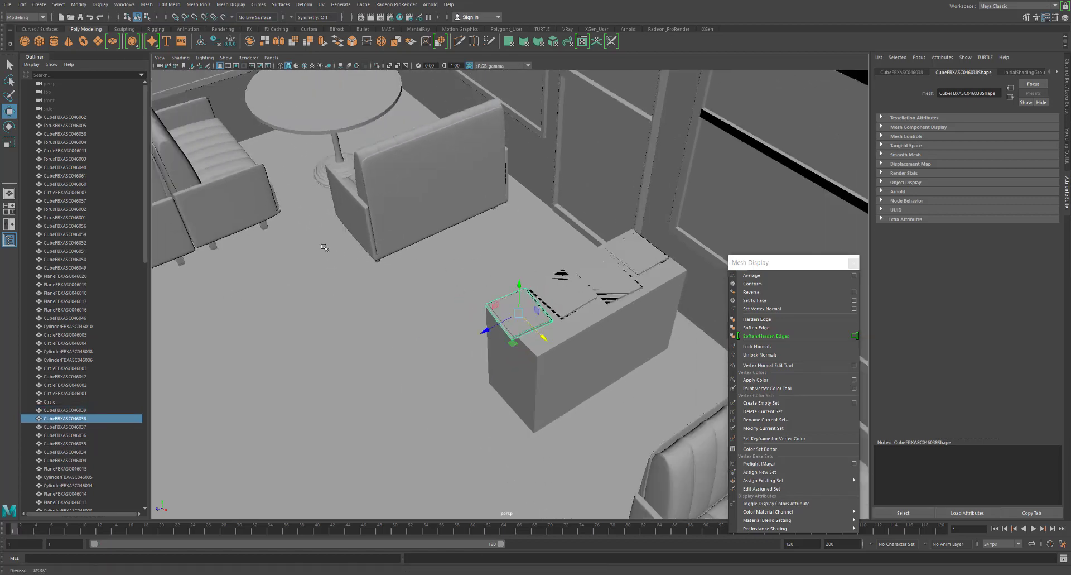
scroll(323, 247, "down", 6)
left_click_drag(403, 245, 466, 219, "alt")
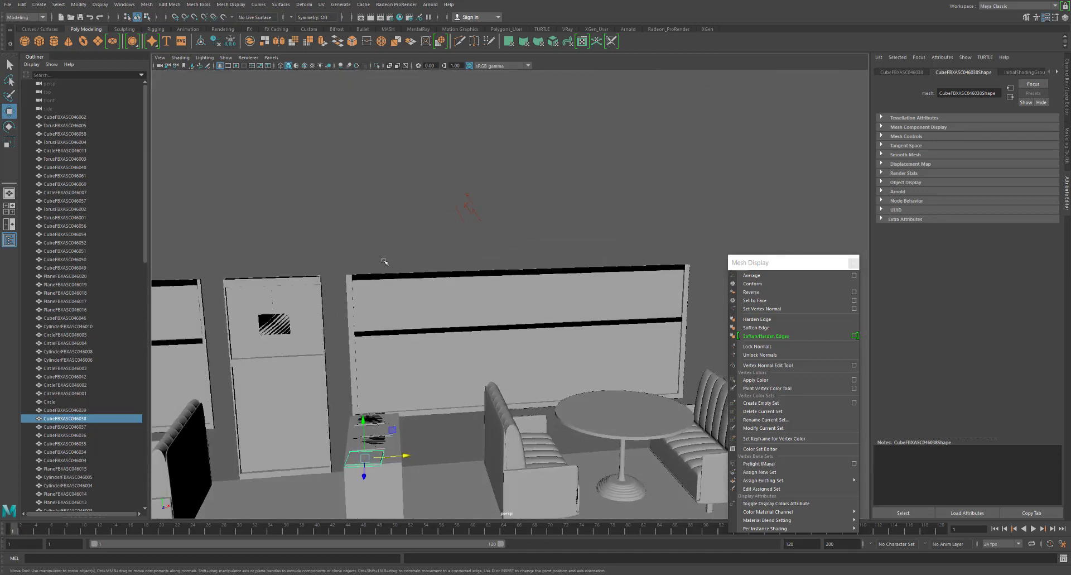
middle_click_drag(385, 261, 707, 200, "alt")
right_click_drag(708, 200, 736, 307, "alt")
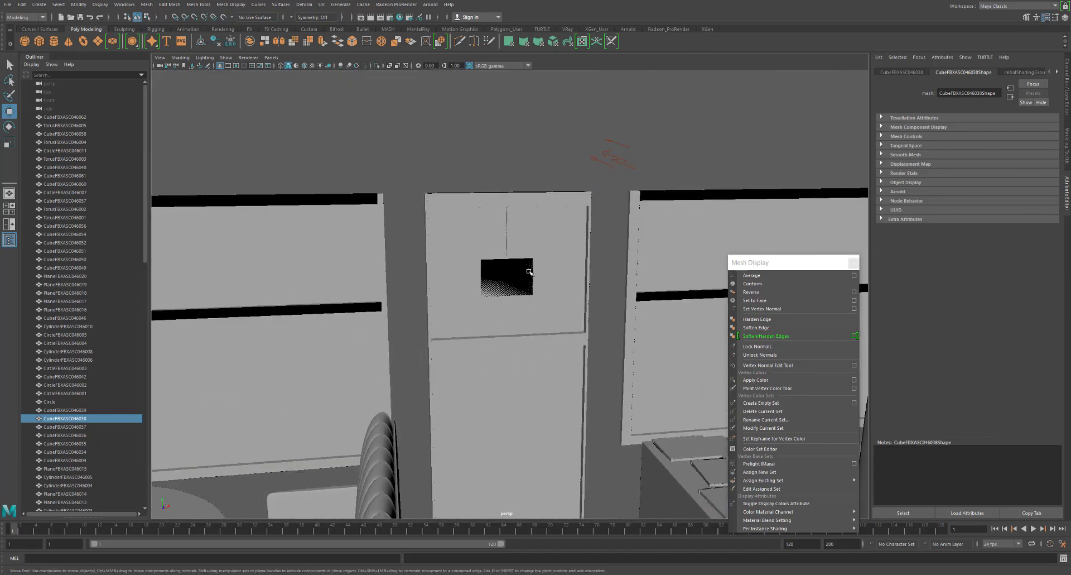
left_click(529, 272)
left_click(748, 293)
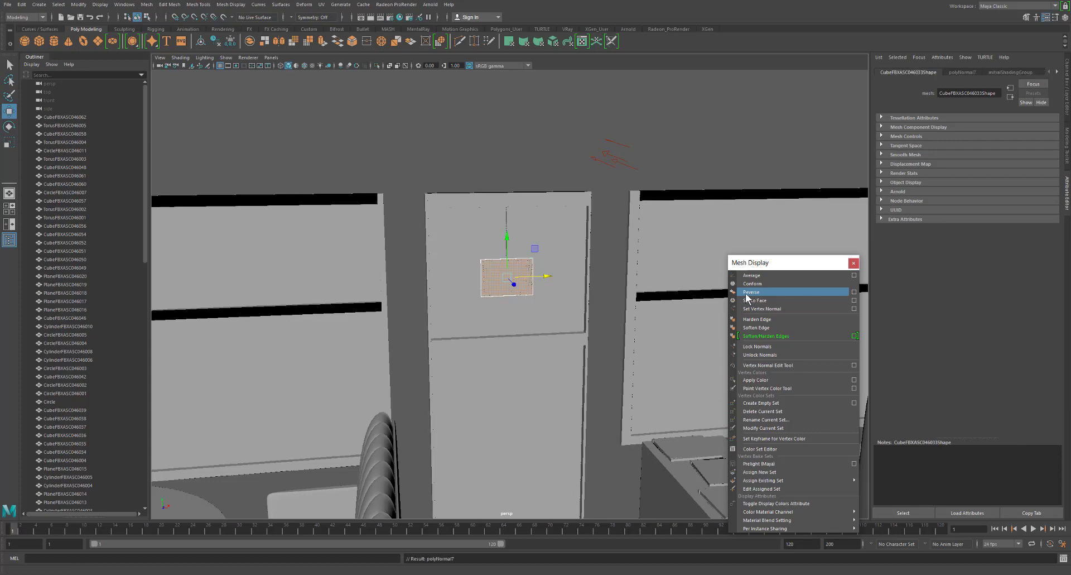
Select the small panel again as an object and move it slightly out from the entrance door
left_click(416, 284)
mouse_move(524, 303)
left_mouse_down("alt")
mouse_move(501, 297)
mouse_move(516, 300)
left_mouse_up("alt")
left_click(401, 228)
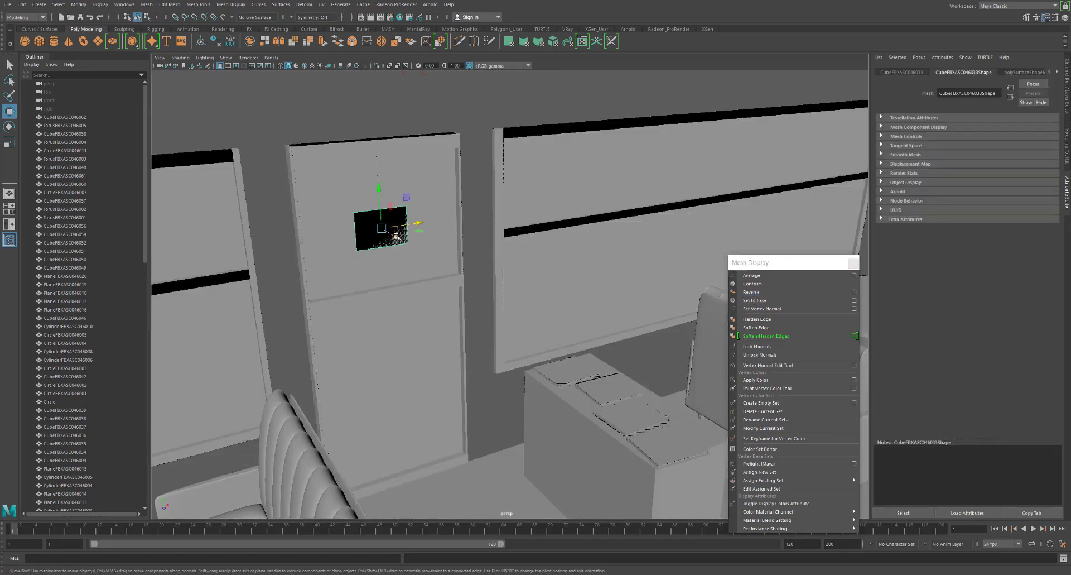
left_click_drag(396, 236, 399, 238)
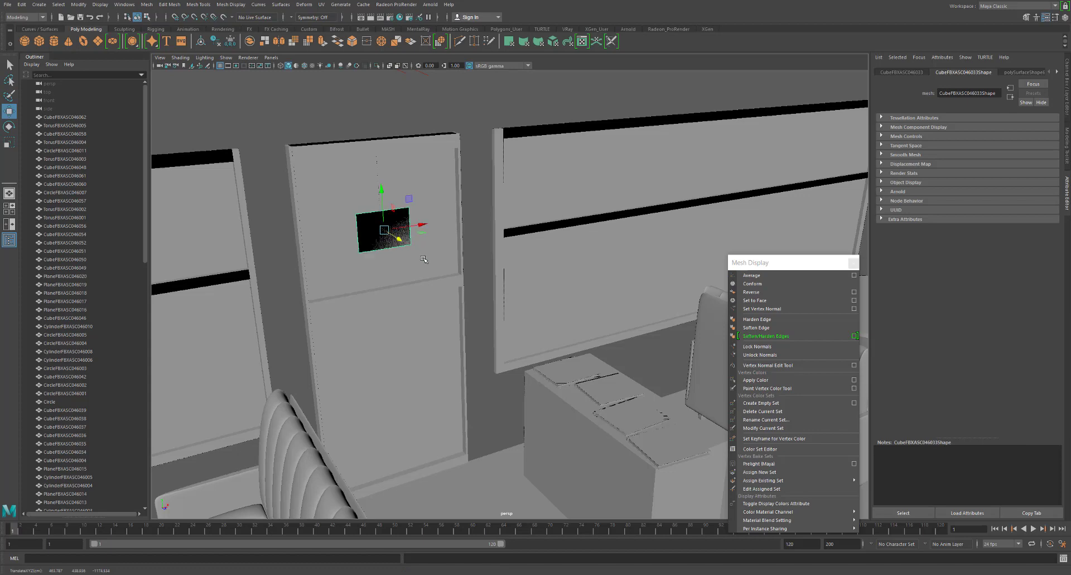
Extrude the face of the door's small panel slightly outward to give it thickness
scroll(423, 259, "up", 4)
middle_click_drag(426, 260, 530, 304, "alt")
scroll(530, 304, "up", 3)
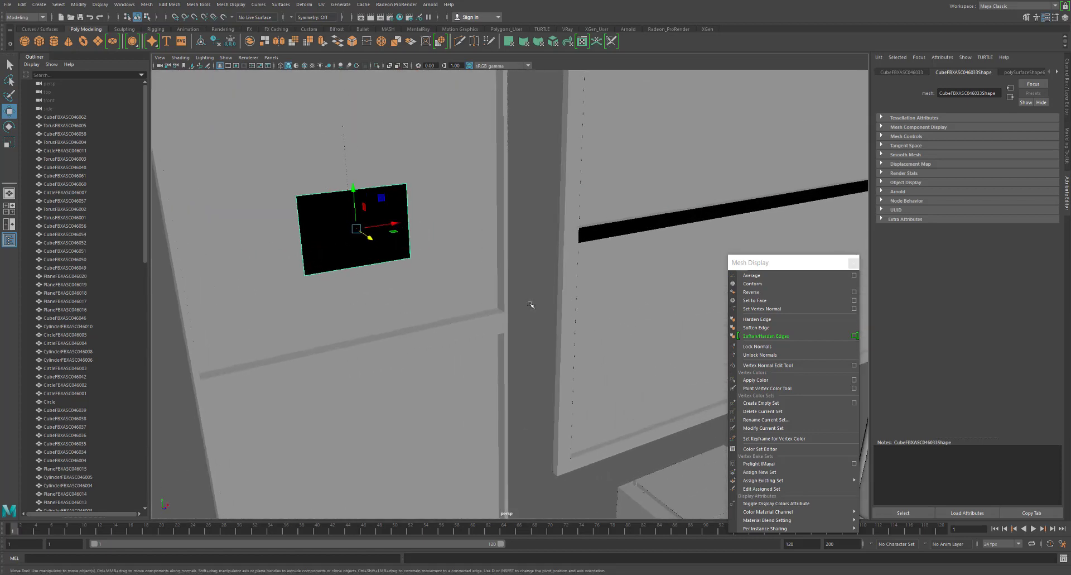
right_click_drag(365, 260, 365, 284)
left_click(356, 245)
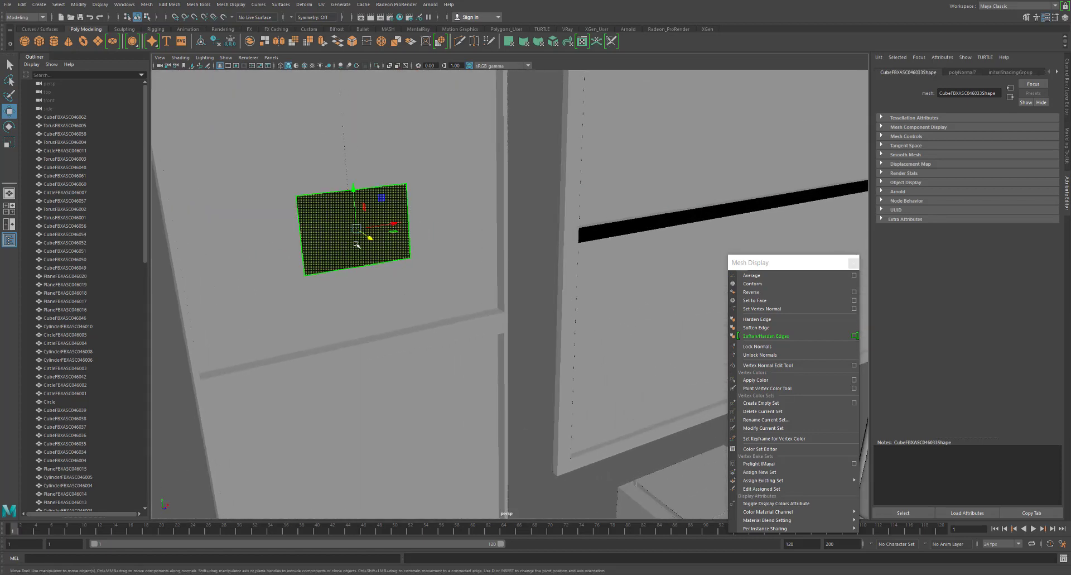
left_click_drag(369, 239, 373, 243, "shift")
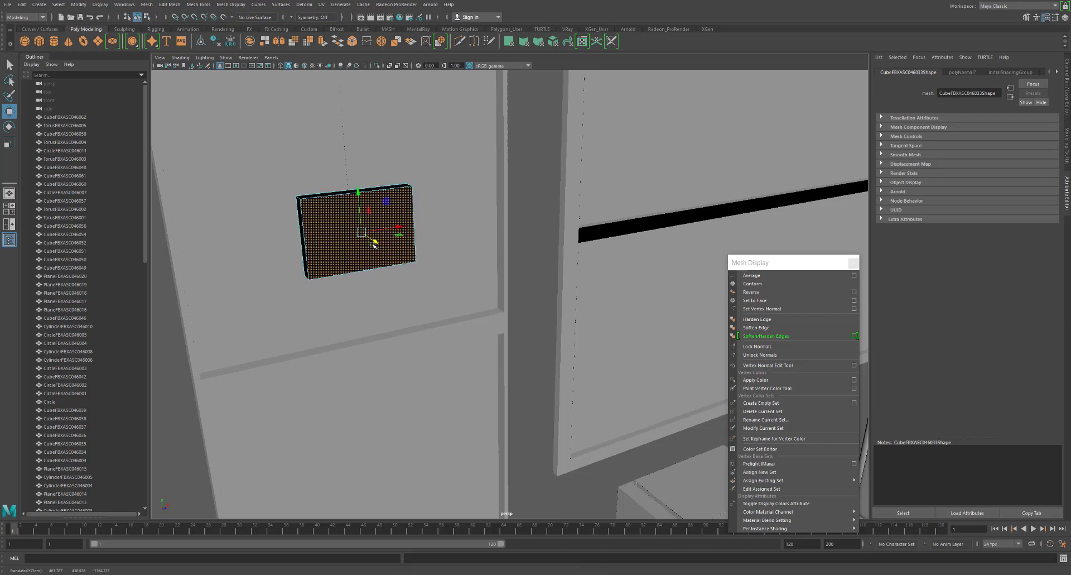
Reverse the normals of the whole thickened panel and move it back against the door
right_click_drag(418, 213, 425, 258)
left_click(747, 292)
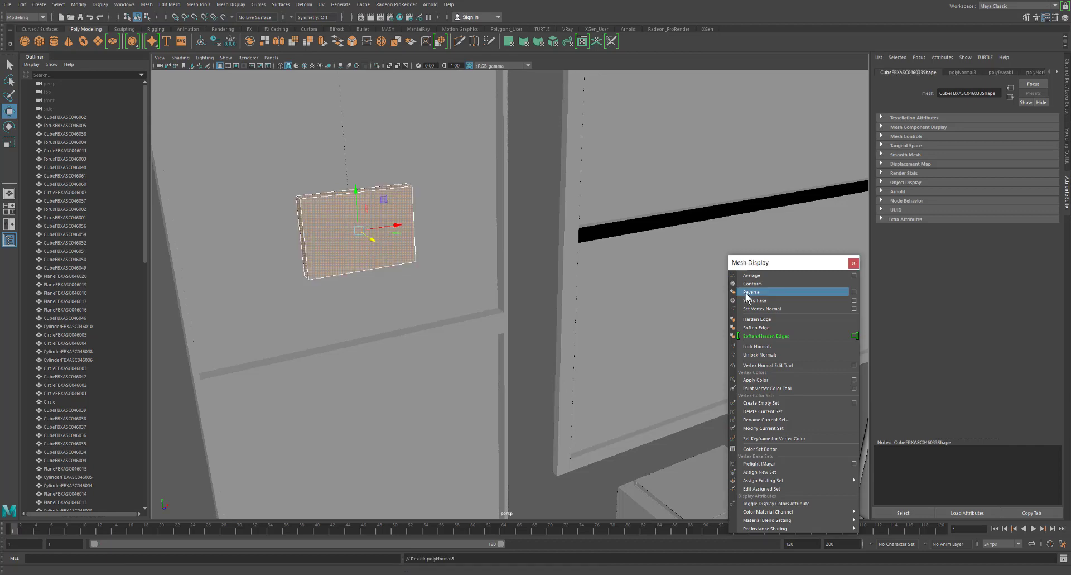
left_click_drag(443, 267, 250, 244, "alt")
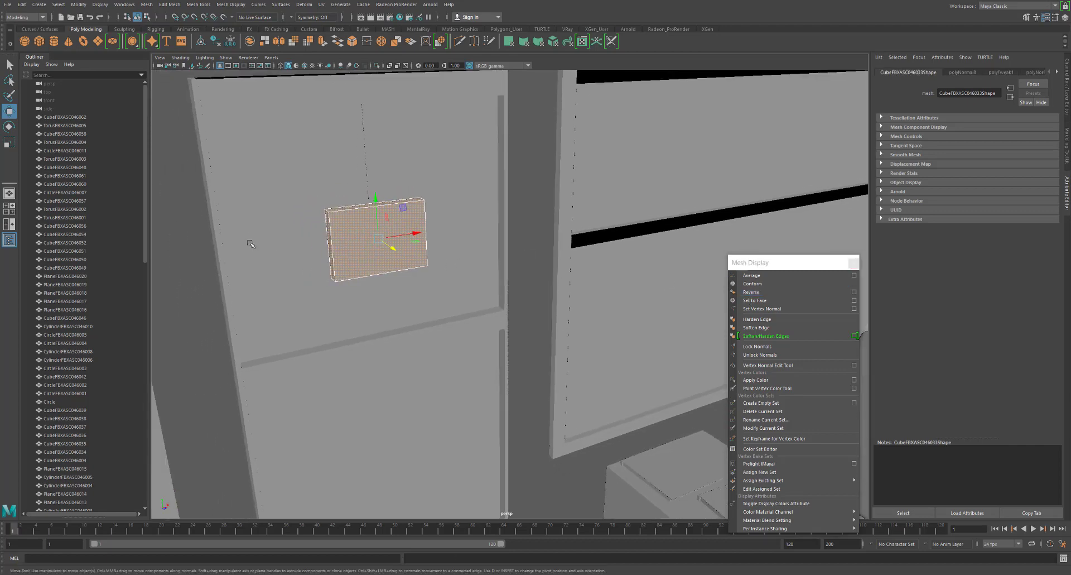
left_click_drag(391, 246, 385, 244)
Reverse the normals of the two black horizontal rail faces on the window frame beside the door and the stand
left_click(593, 243)
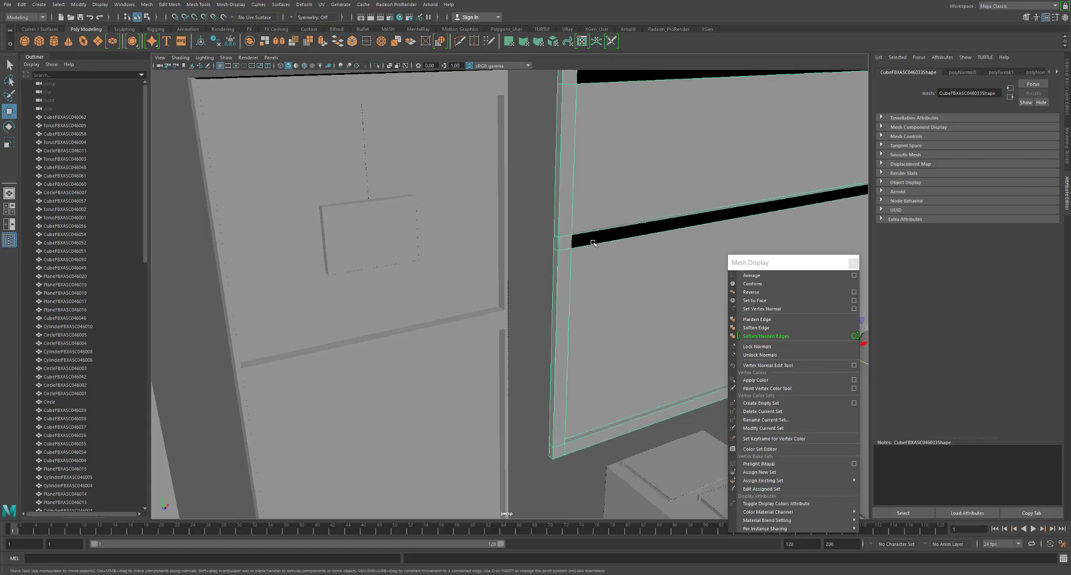
right_click(592, 241)
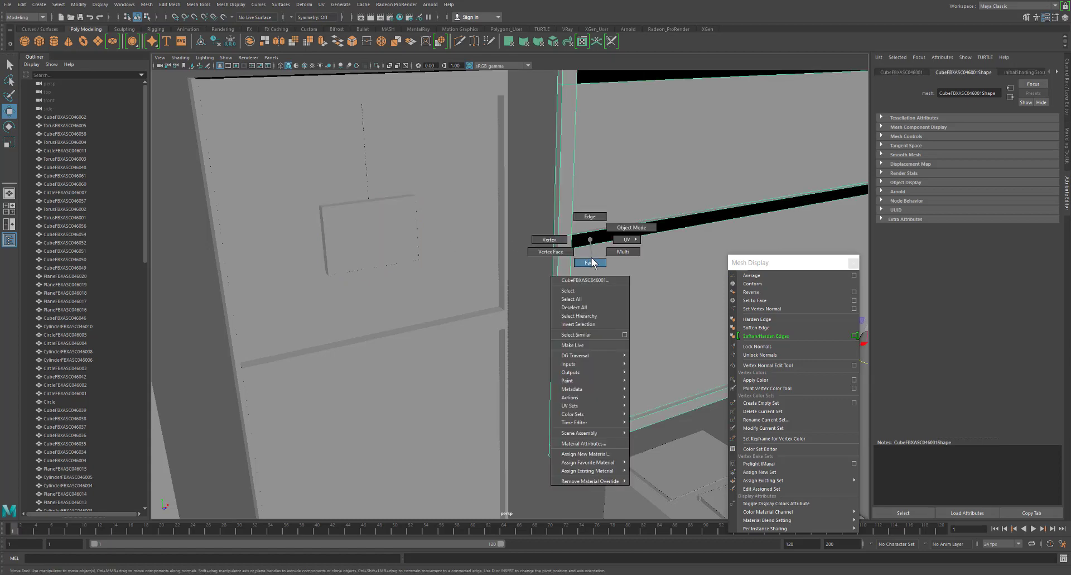
left_click(593, 262)
left_click(608, 242)
scroll(542, 166, "down", 1)
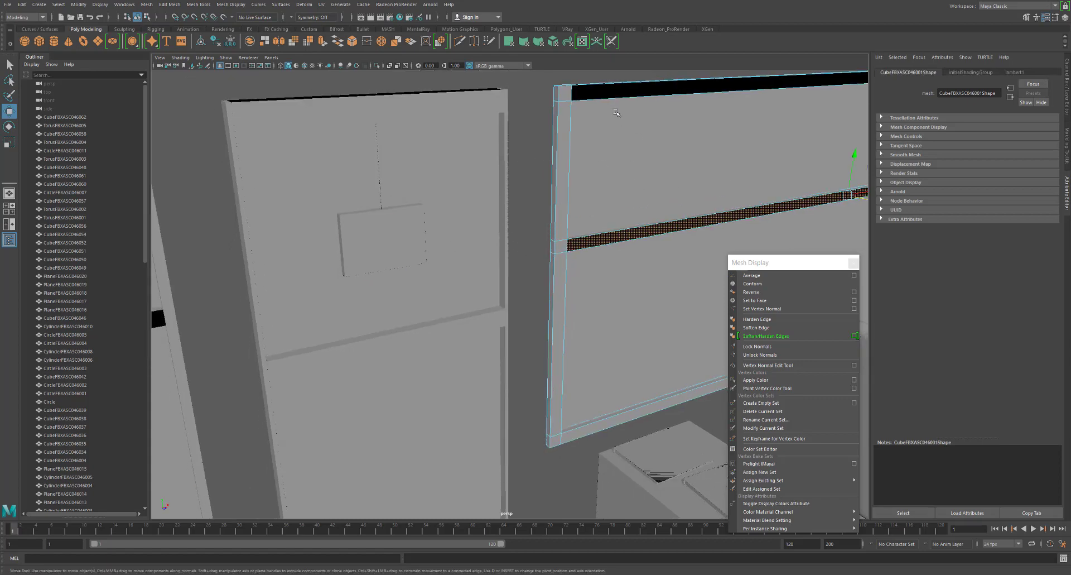
left_click(599, 90, "shift")
left_click(751, 293)
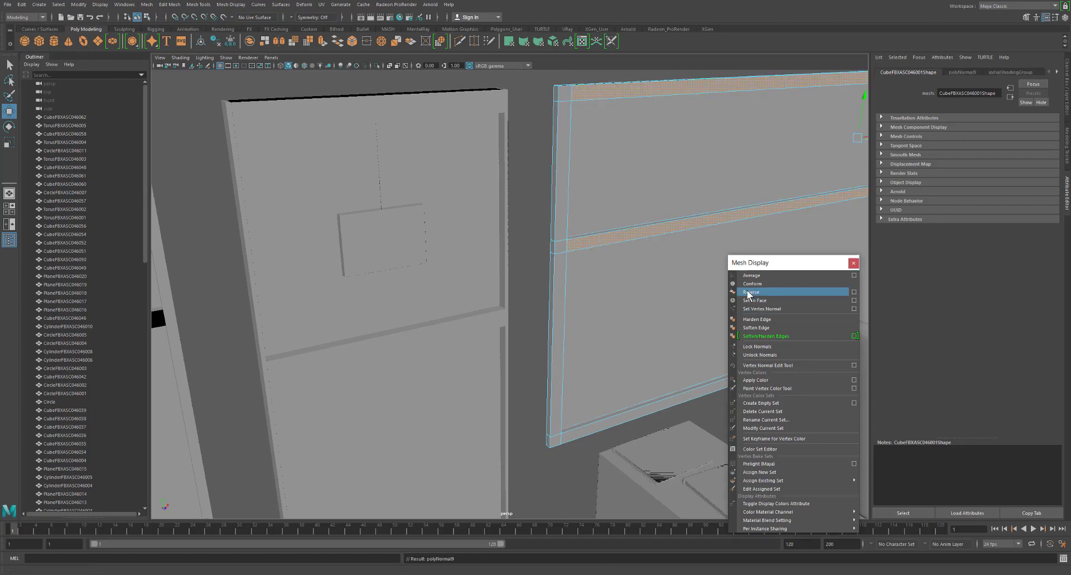
Reverse the normals of the two black horizontal rail faces on the window frame at the other side of the door
scroll(619, 183, "down", 3)
middle_click_drag(619, 183, 639, 172, "alt")
left_click_drag(639, 172, 477, 182, "alt")
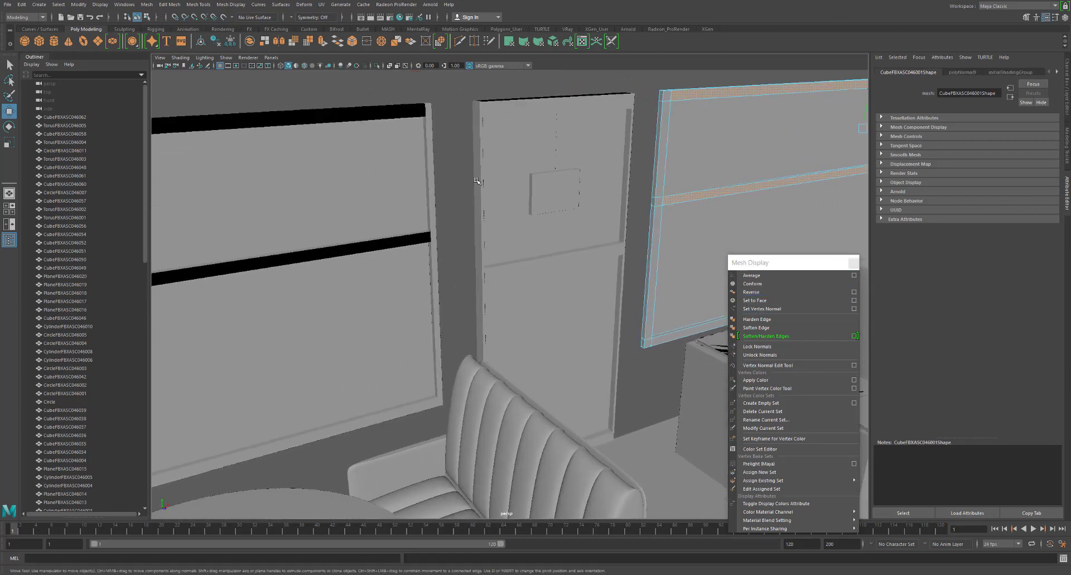
left_click(413, 239)
right_click_drag(411, 239, 409, 254)
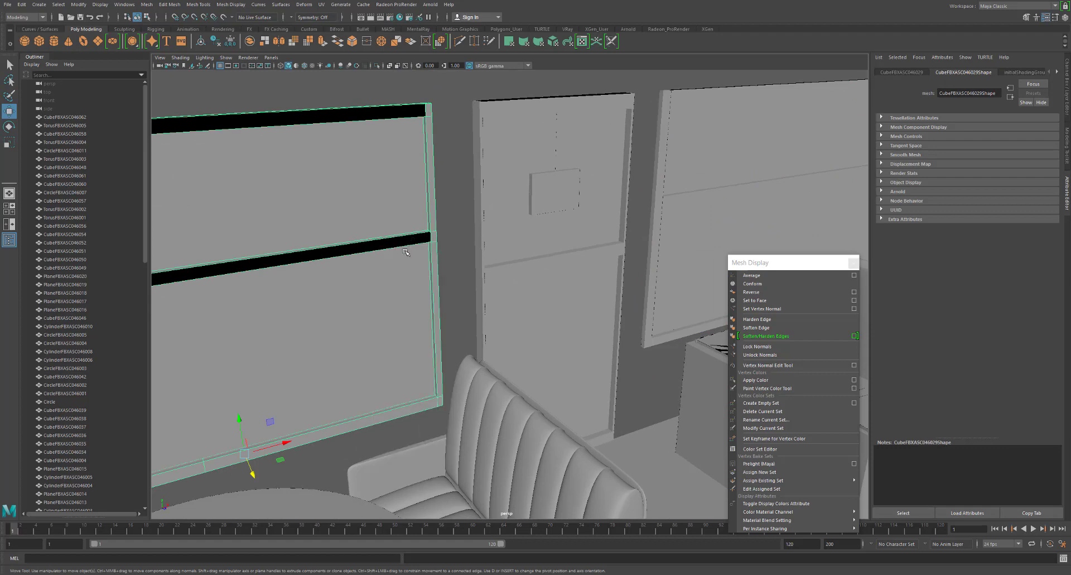
left_click(406, 240)
left_click(395, 112, "shift")
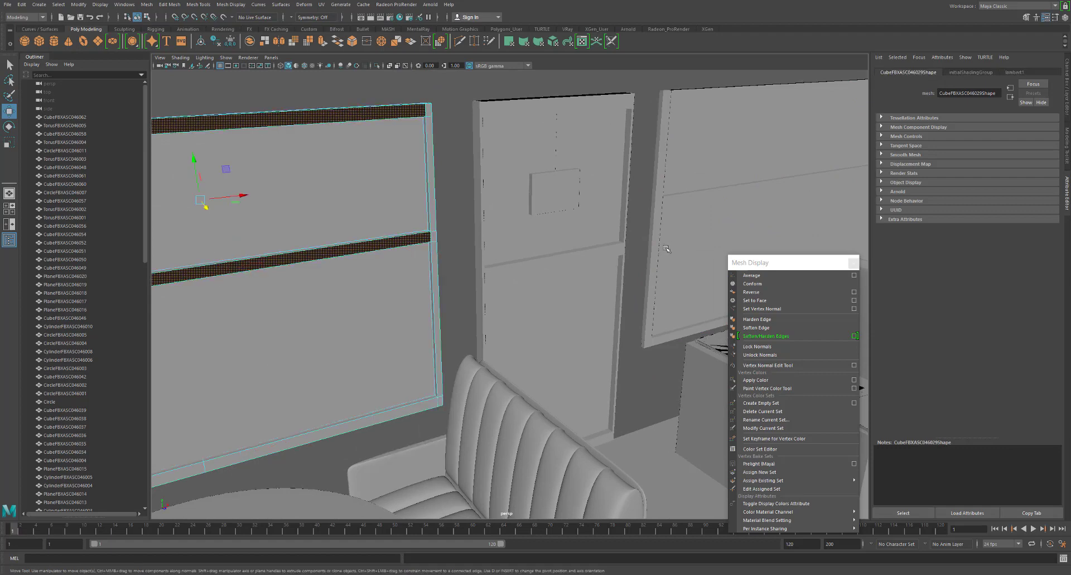
left_click(751, 292)
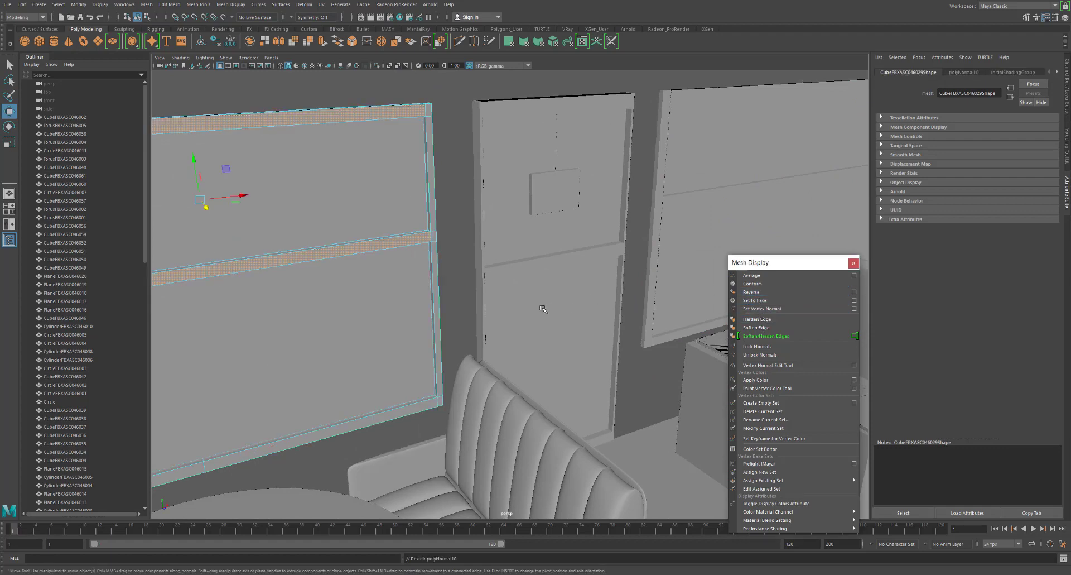
Reverse the normals of the two black rail faces on the side wall window between the corner and the picture frames
scroll(468, 291, "down", 5)
left_click_drag(467, 291, 382, 286, "alt")
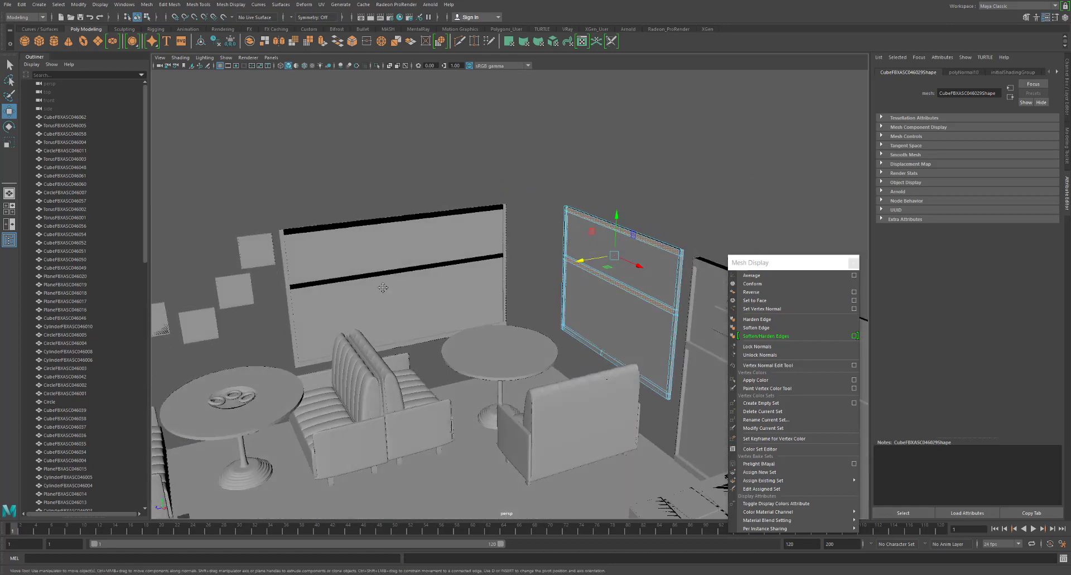
middle_click_drag(268, 264, 375, 281, "alt")
right_click_drag(376, 281, 507, 293, "alt")
right_click(450, 282)
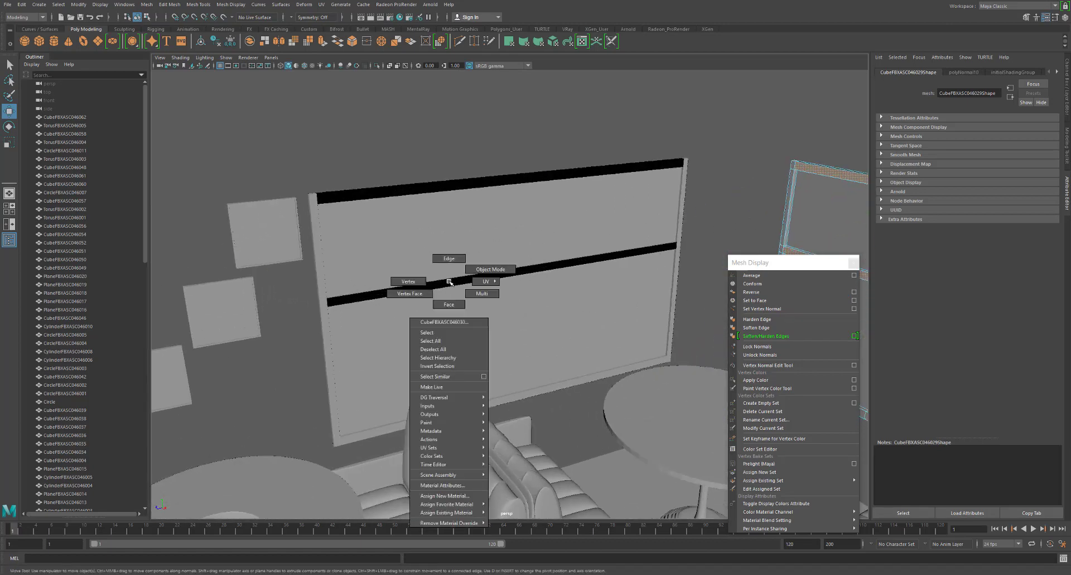
left_click(447, 304)
left_click(442, 282)
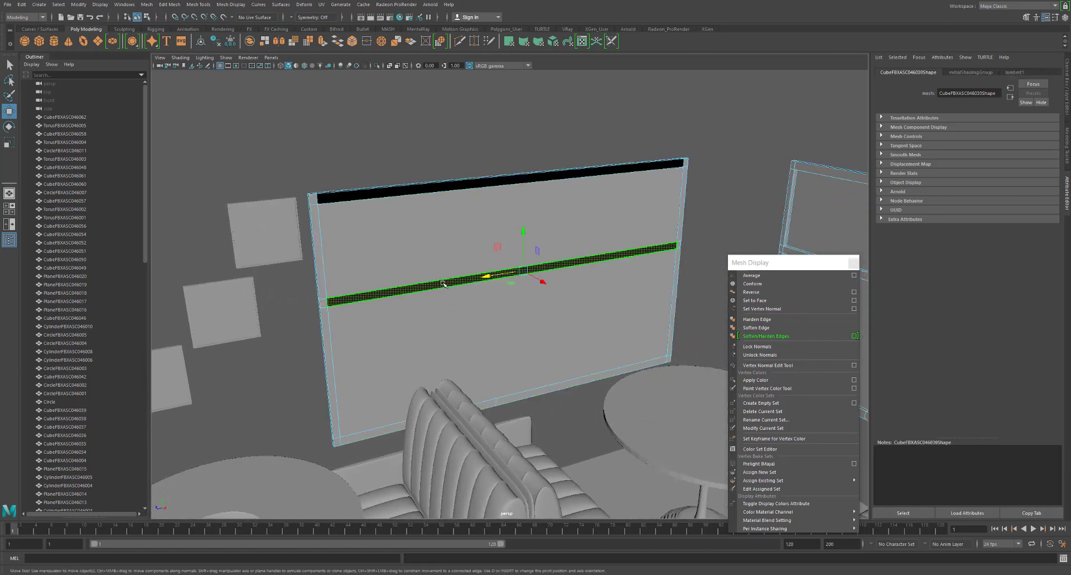
left_click(444, 189, "shift")
left_click(754, 292)
Reverse the normals of the two black rail faces on the side wall window beyond the picture frames
mouse_move(502, 274)
left_mouse_down("alt")
mouse_move(462, 268)
mouse_move(431, 229)
mouse_move(390, 280)
left_mouse_up("alt")
right_click_drag(389, 281, 338, 269, "alt")
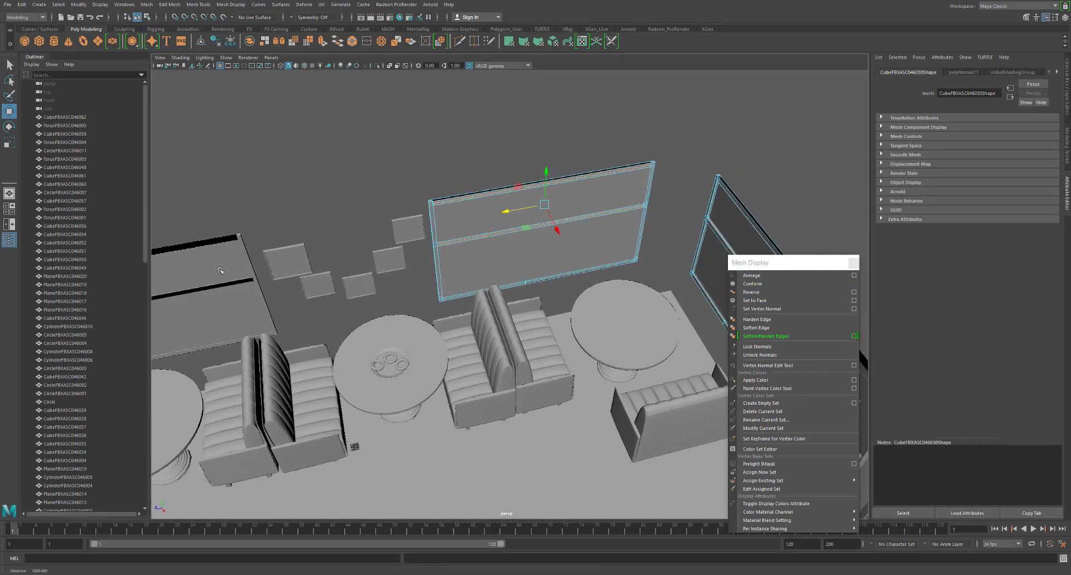
middle_click_drag(338, 268, 678, 222, "alt")
scroll(534, 240, "up", 5)
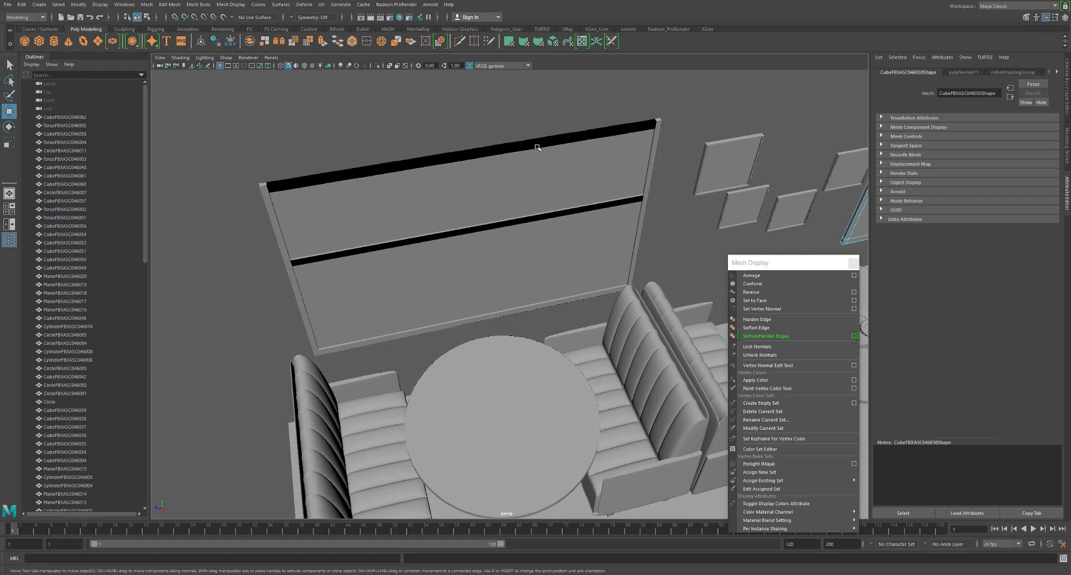
left_click(537, 147)
right_click_drag(533, 146, 523, 170)
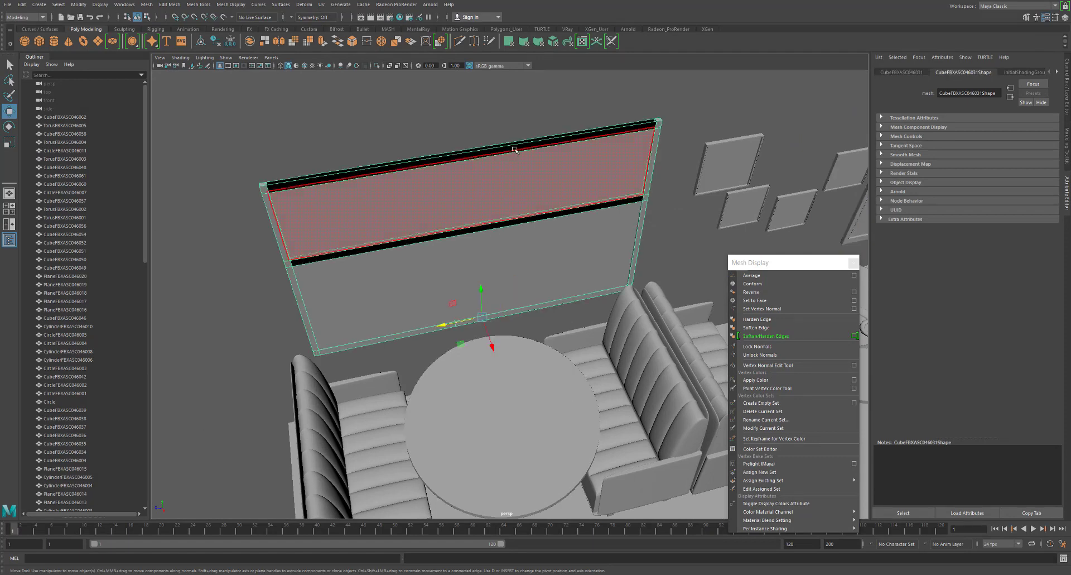
left_click(514, 149)
left_click_drag(519, 182, 530, 163, "alt")
left_click(523, 176)
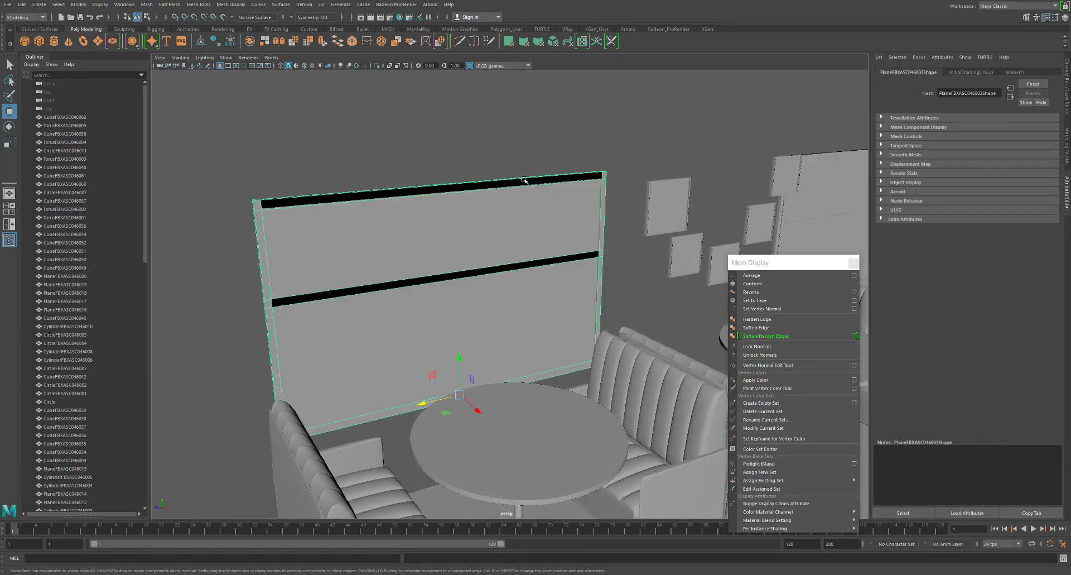
right_click_drag(524, 180, 524, 202)
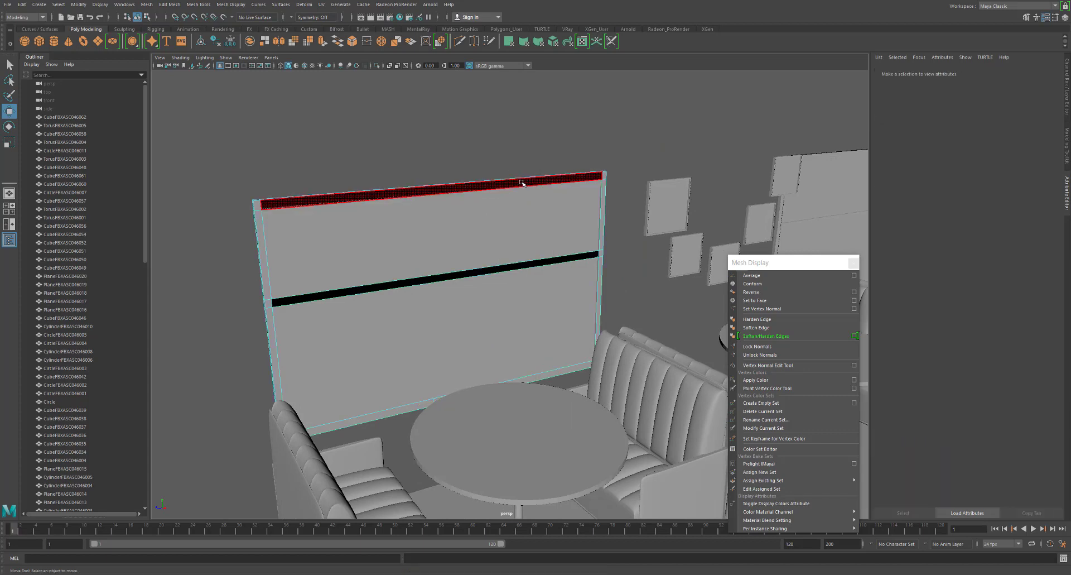
left_click(521, 181)
left_click(533, 267, "shift")
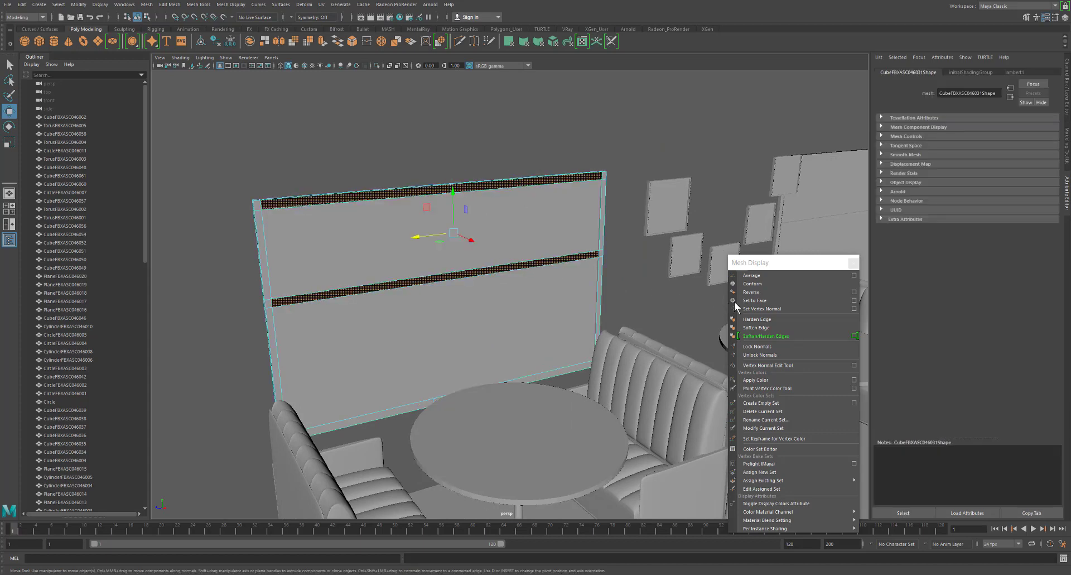
left_click(753, 292)
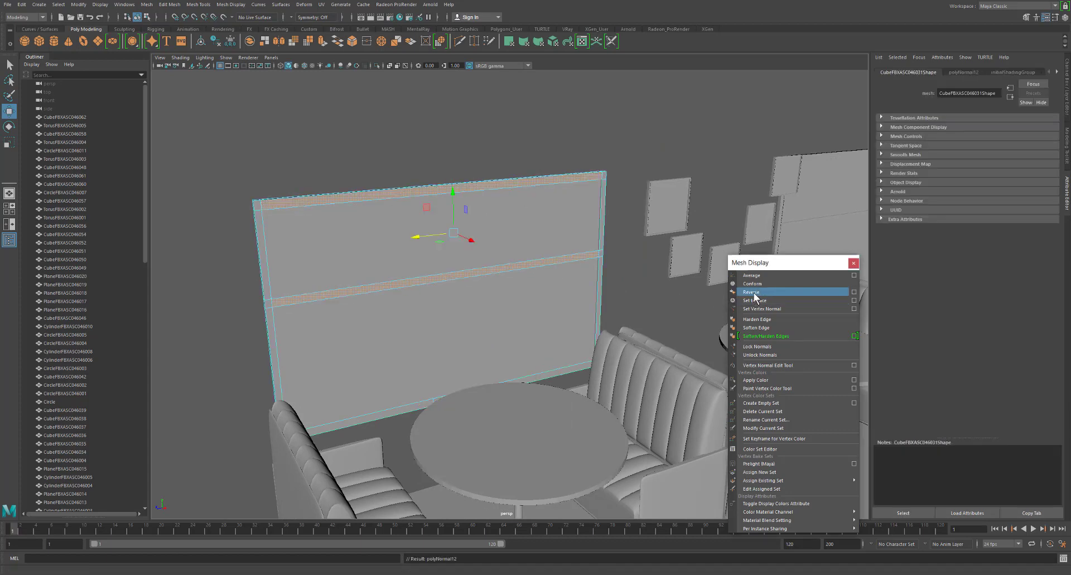
Try moving the front stack of plates on the counter to inspect it, and undo the move
right_click_drag(586, 278, 273, 264, "alt")
left_click_drag(555, 300, 509, 292, "alt")
right_click_drag(509, 291, 564, 299, "alt")
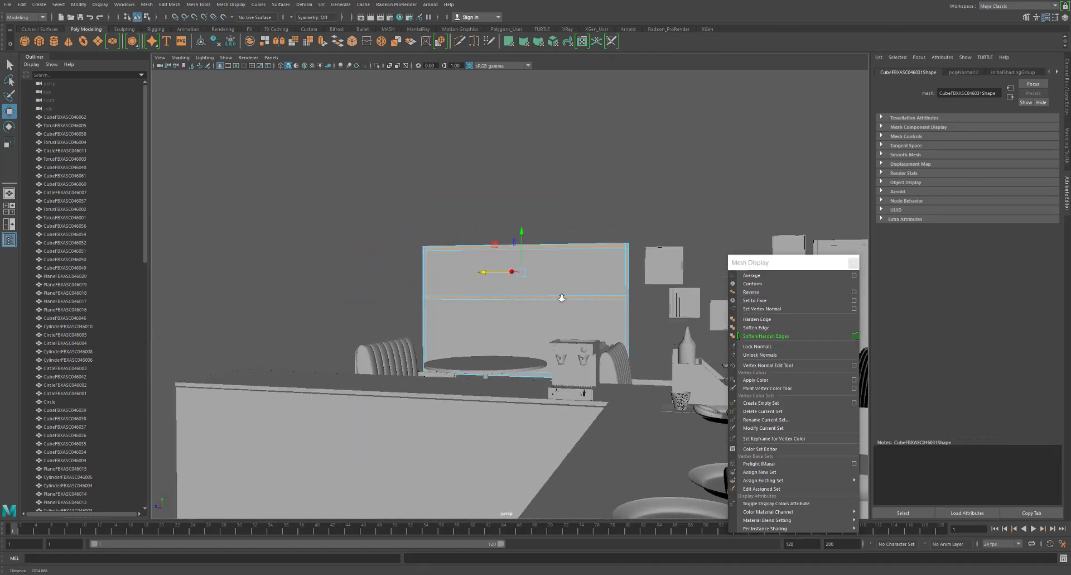
middle_click_drag(564, 300, 566, 404, "alt")
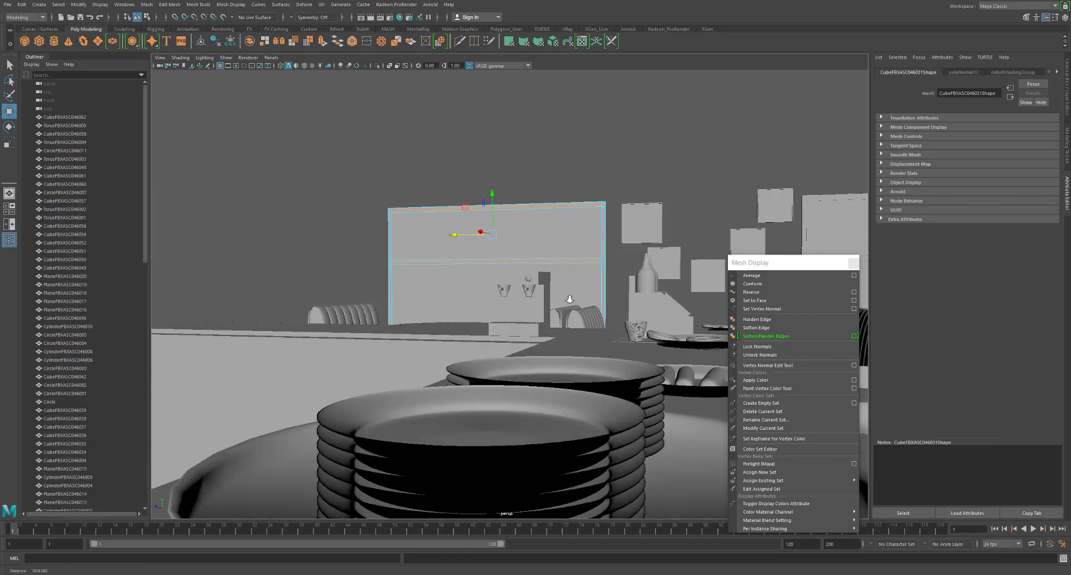
left_click(563, 394)
left_click_drag(552, 411, 555, 391)
key("ctrl+z")
Examine the shading of the window frames, booths, tables and counter items for remaining black surfaces
right_click_drag(555, 392, 433, 366, "alt")
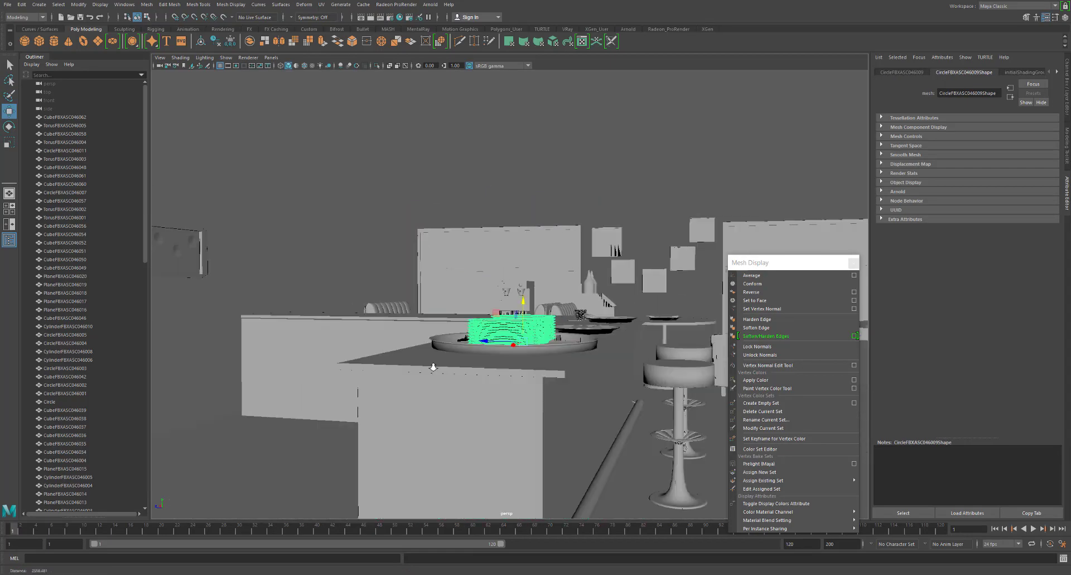
left_click_drag(433, 366, 440, 333, "alt")
right_click_drag(441, 334, 536, 379, "alt")
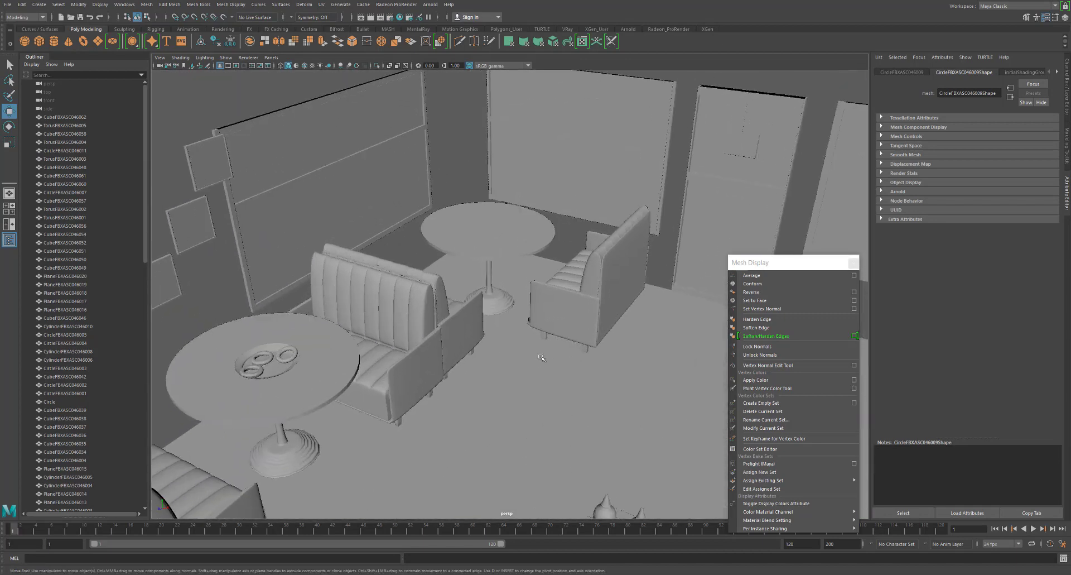
middle_click_drag(536, 379, 464, 258, "alt")
right_click_drag(464, 258, 554, 288, "alt")
middle_click_drag(554, 288, 483, 276, "alt")
right_click_drag(482, 275, 340, 275, "alt")
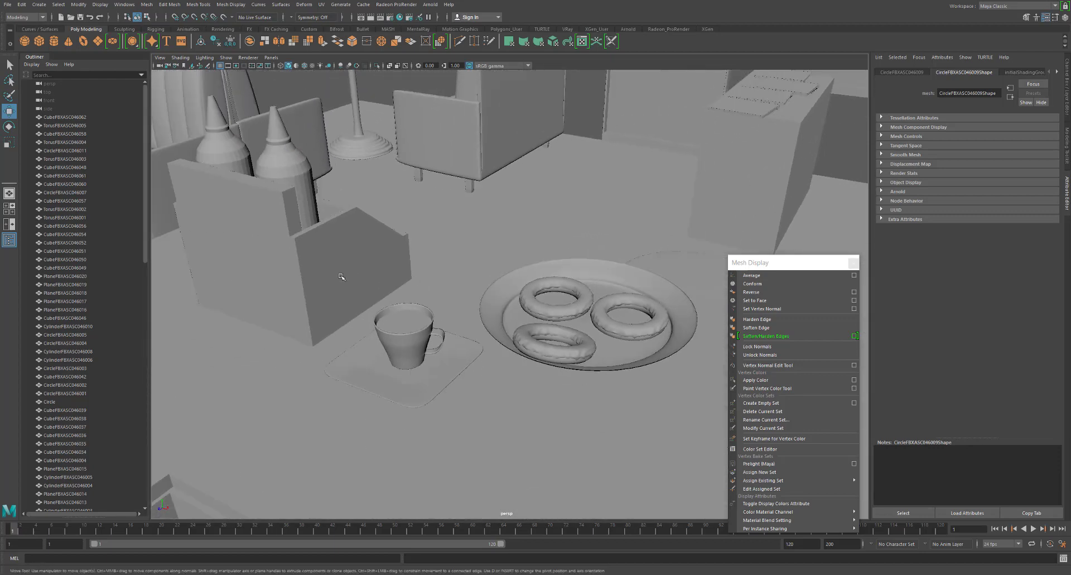
middle_click_drag(339, 275, 571, 261, "alt")
Select the round bar stool seat to inspect its shading, and close the floating Mesh Display menu
left_click(581, 314)
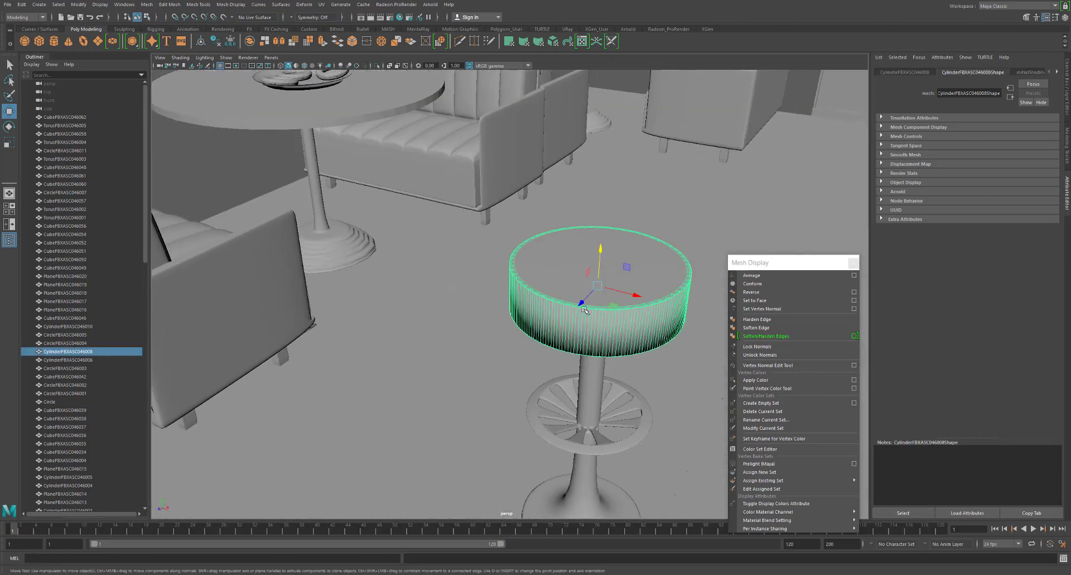
left_click_drag(581, 314, 550, 306, "alt")
right_click_drag(550, 306, 641, 313, "alt")
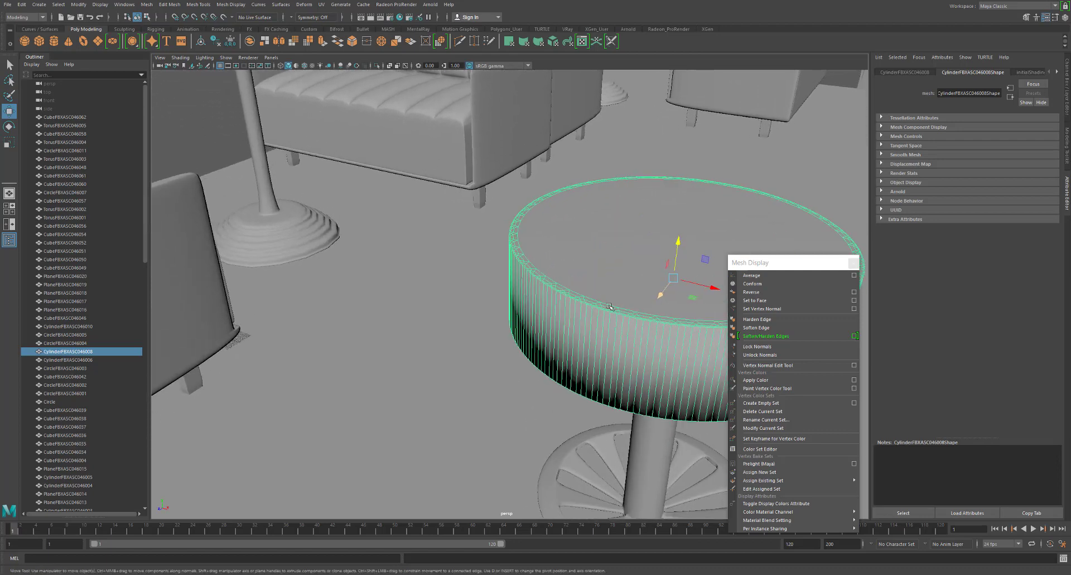
middle_click_drag(610, 307, 528, 328, "alt")
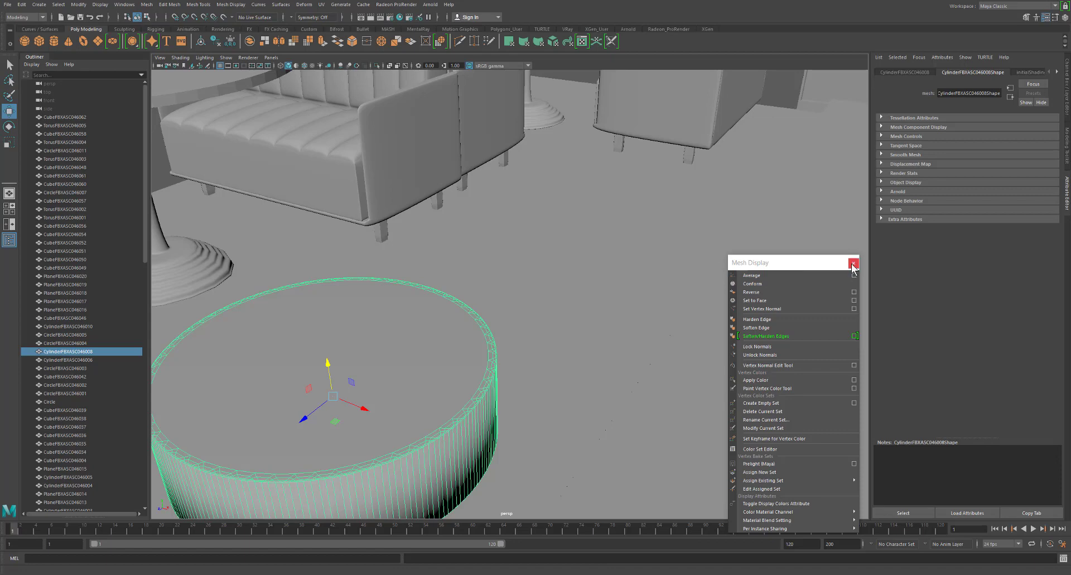
left_click(853, 264)
Save the scene to the Desktop as a Maya Binary file named cafe
right_click_drag(676, 243, 463, 226, "alt")
middle_click_drag(463, 226, 544, 269, "alt")
right_click_drag(545, 270, 763, 307, "alt")
left_click_drag(763, 306, 623, 278, "alt")
middle_click_drag(623, 278, 712, 366, "alt")
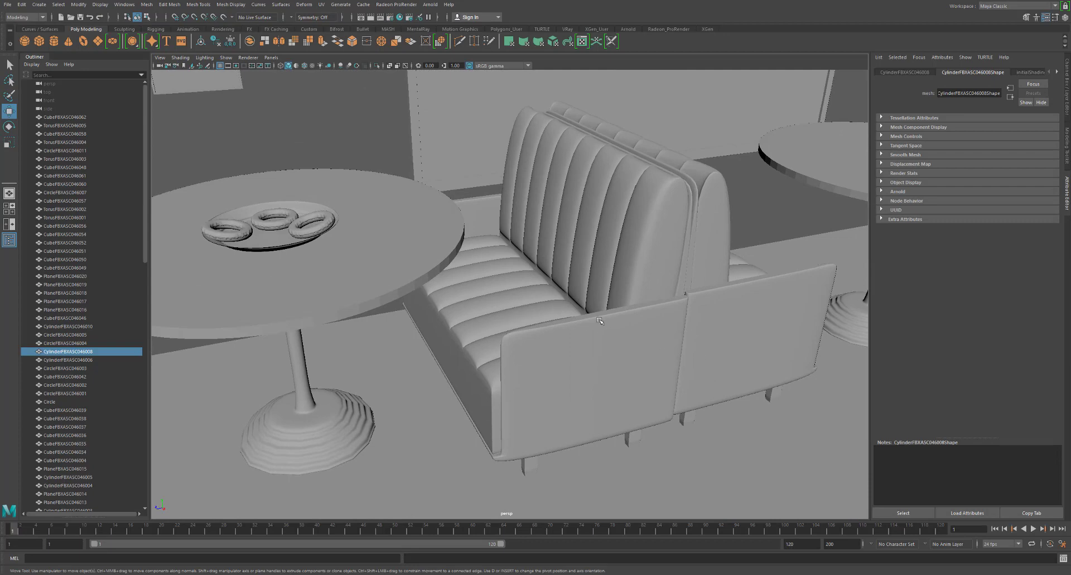
key("q")
key("ctrl+shift+s")
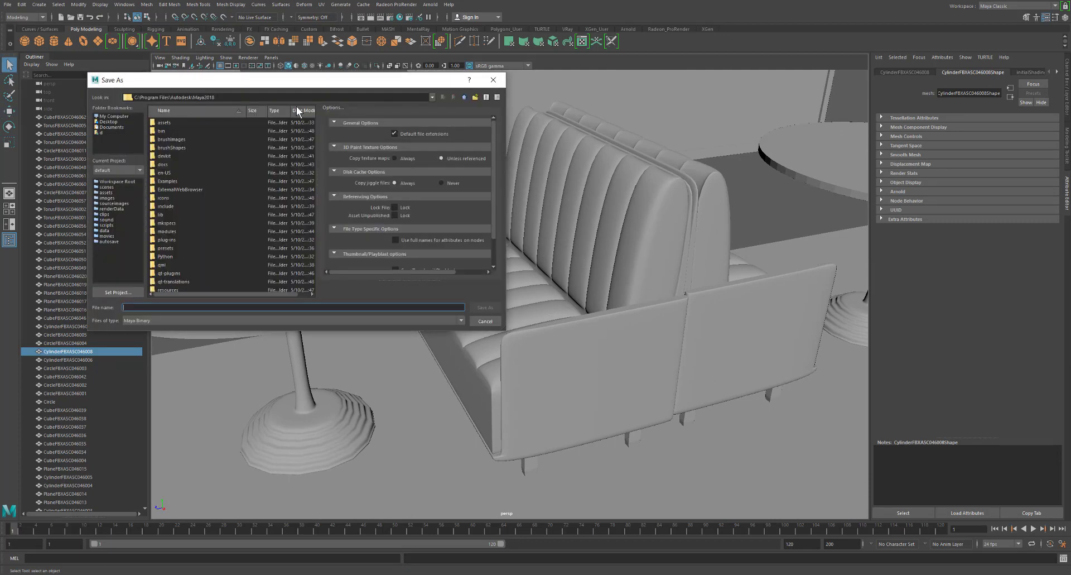
left_click_drag(285, 82, 638, 149)
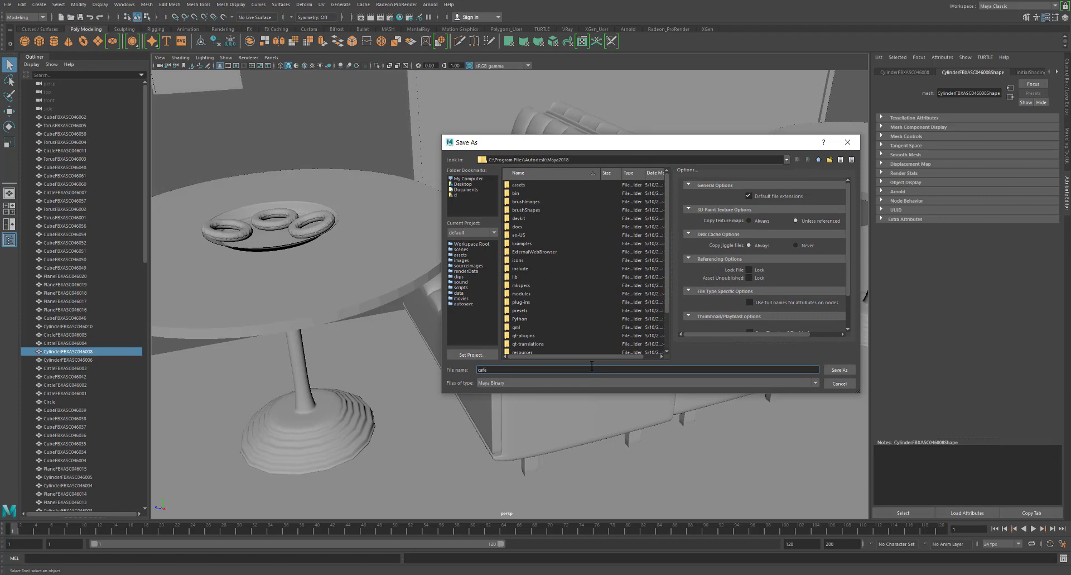
left_click(462, 184)
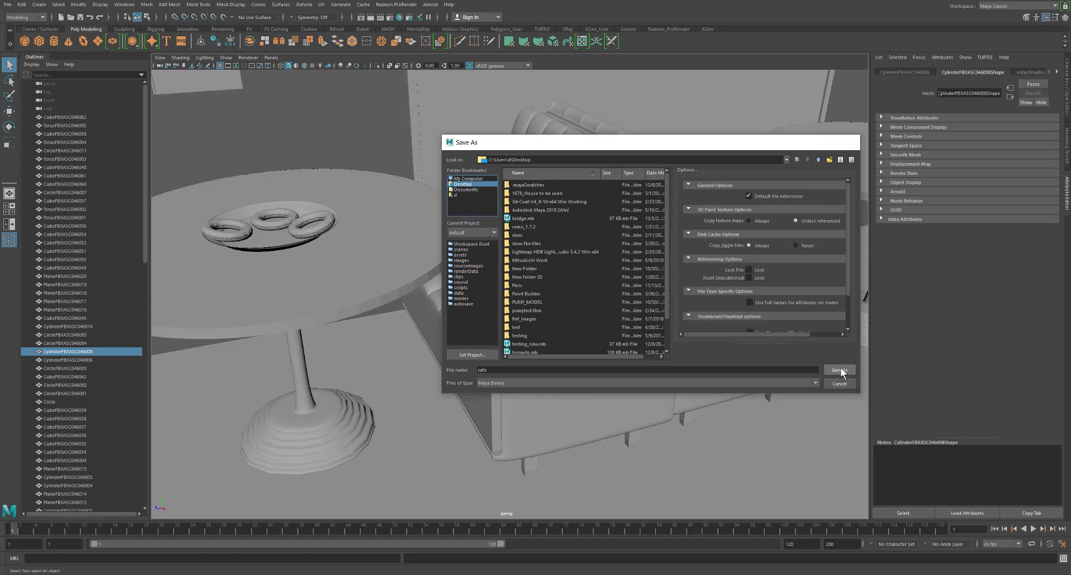
left_click(840, 368)
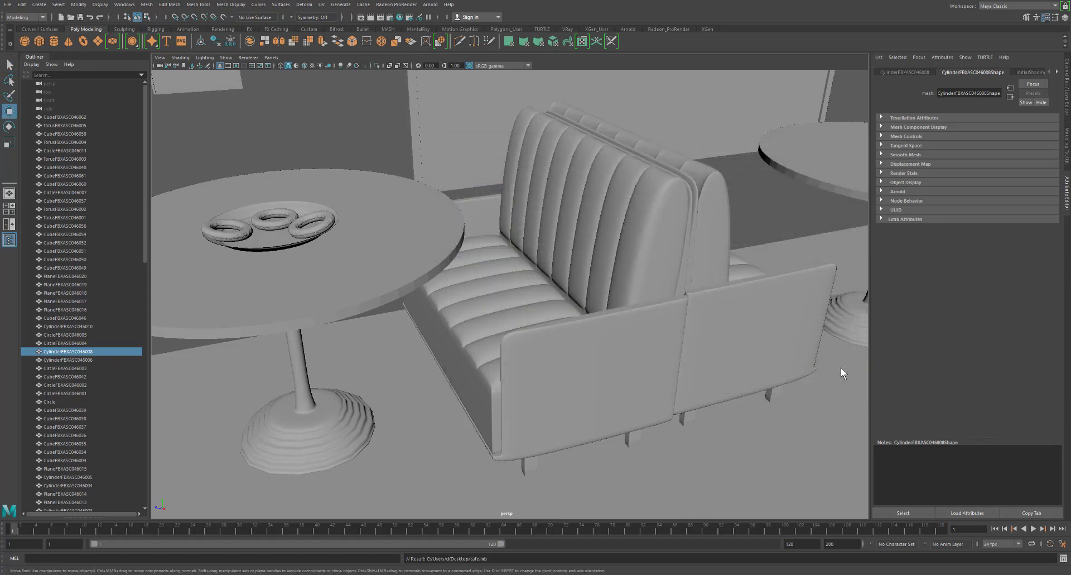
Switch to a layout with Hypershade beside the perspective view, and isolate the booth's striped seat, armrests and legs
left_click(583, 230)
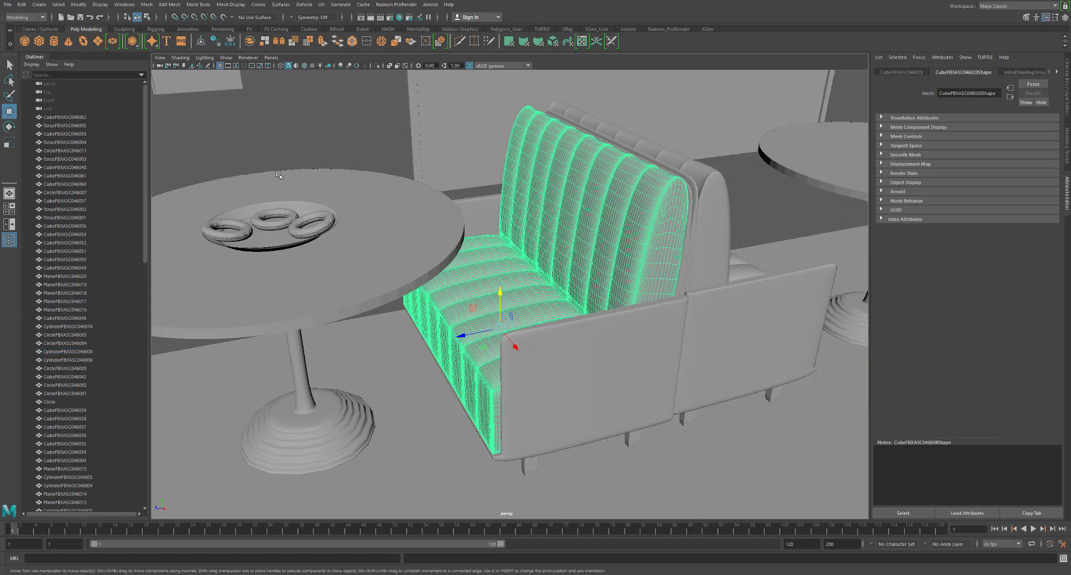
key("space")
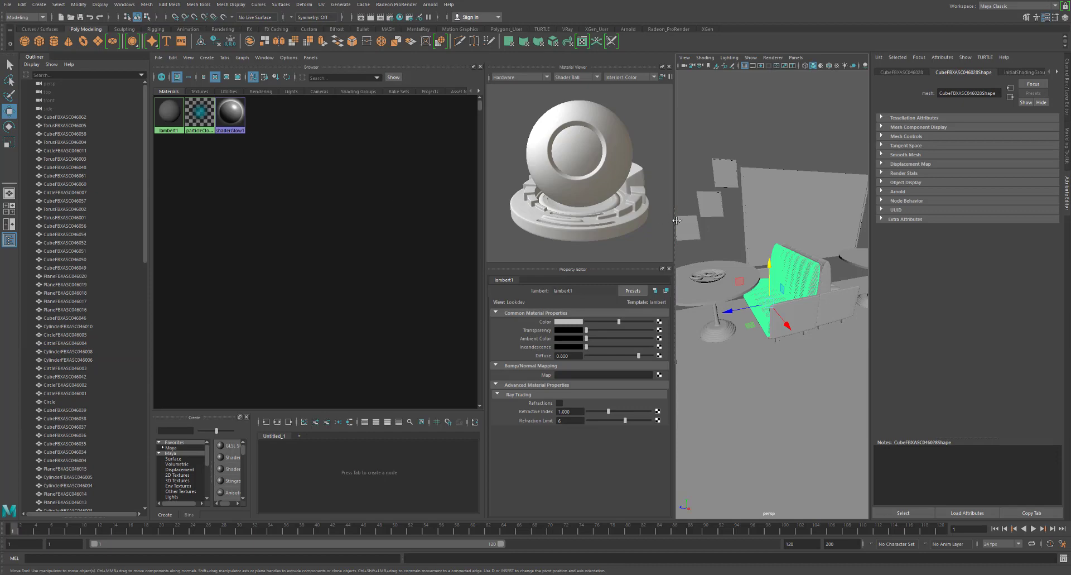
right_click_drag(786, 249, 802, 269, "alt")
middle_click_drag(833, 255, 754, 272, "alt")
left_click_drag(754, 271, 792, 271, "alt")
left_click(789, 324, "shift")
left_click_drag(786, 342, 789, 319, "alt")
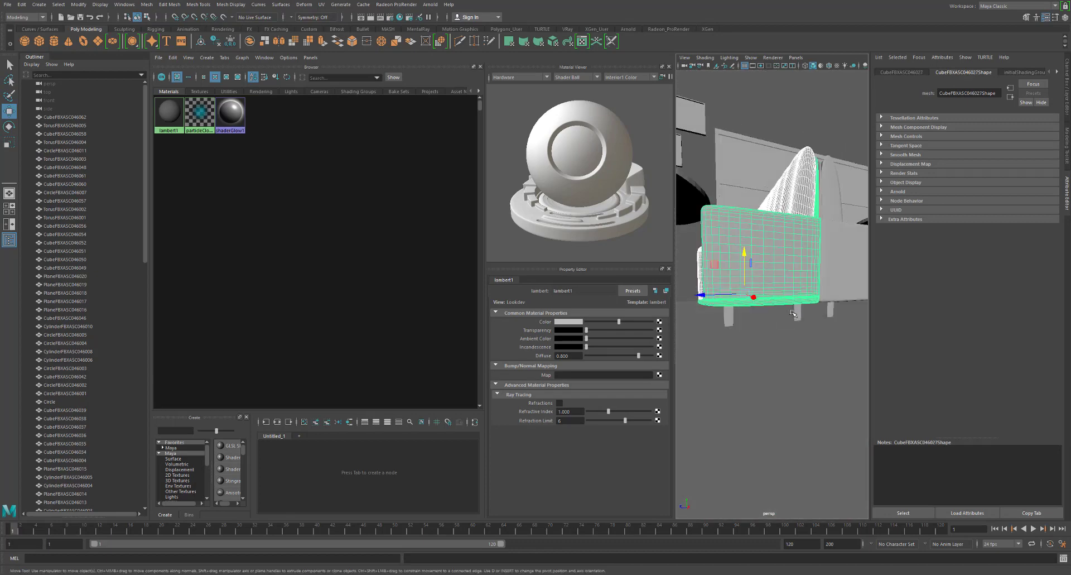
left_click(797, 315)
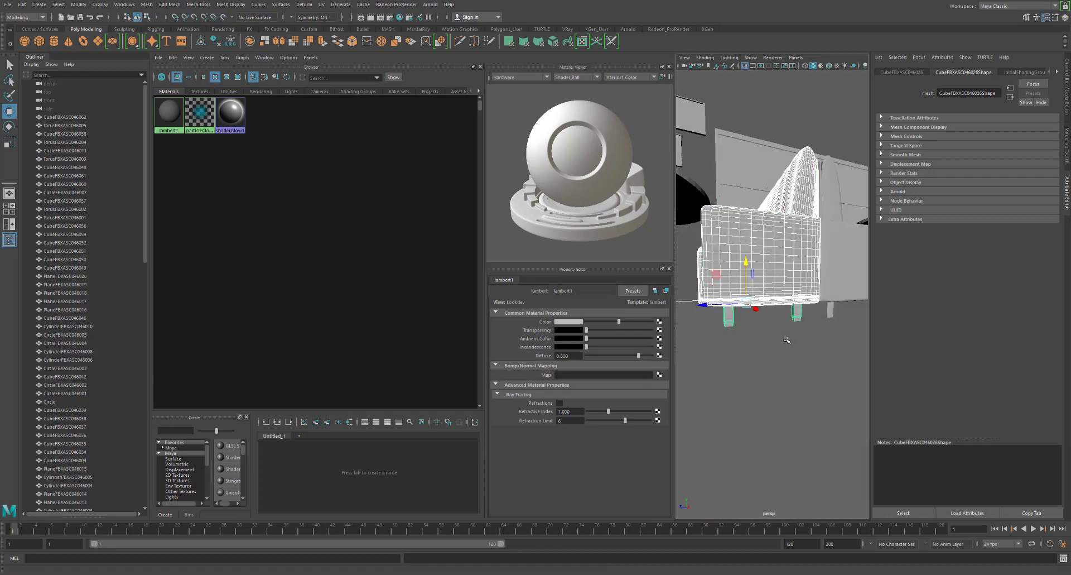
left_click_drag(784, 336, 778, 348, "alt")
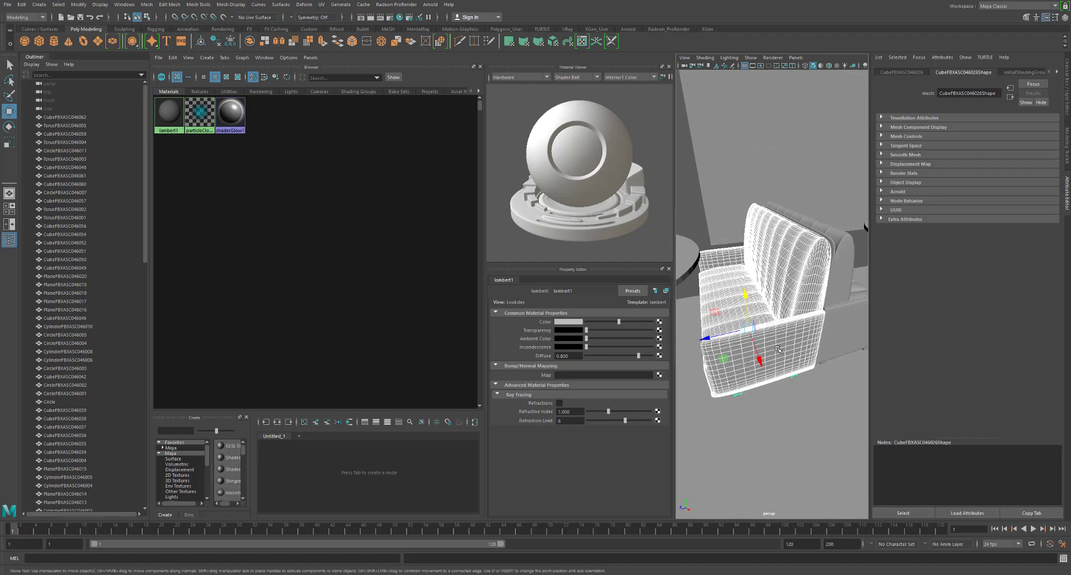
key("ctrl+1")
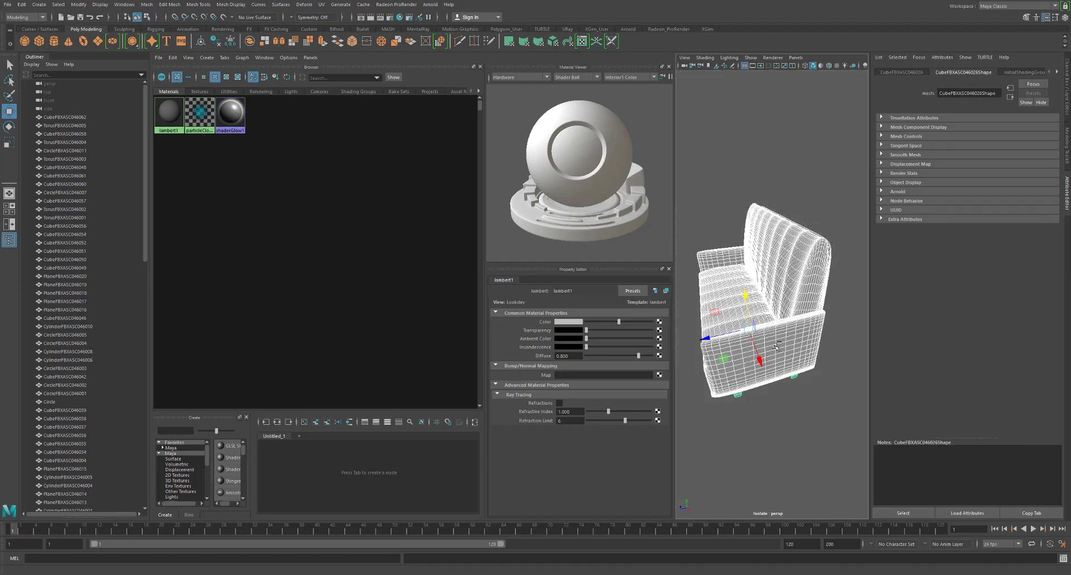
Toggle the booth's isolation off and on repeatedly to compare it with the full scene, keeping the booth isolated
left_click_drag(765, 300, 794, 277, "alt")
key("ctrl+1")
key("ctrl+1")
key("ctrl+1")
key("ctrl+1")
key("ctrl+1")
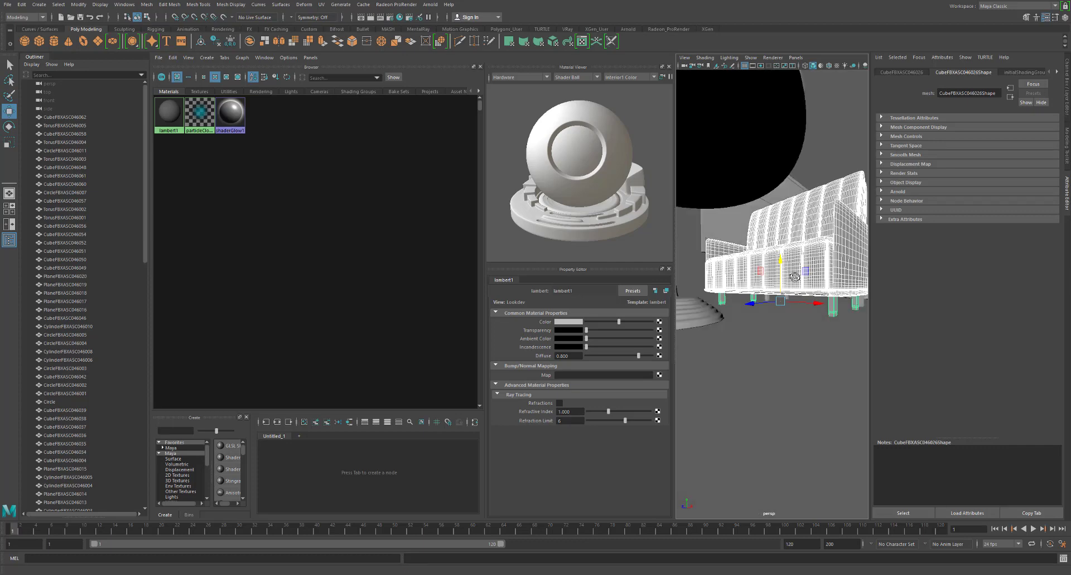
key("ctrl+1")
key("ctrl+1")
key("ctrl+1")
key("ctrl+1")
key("ctrl+1")
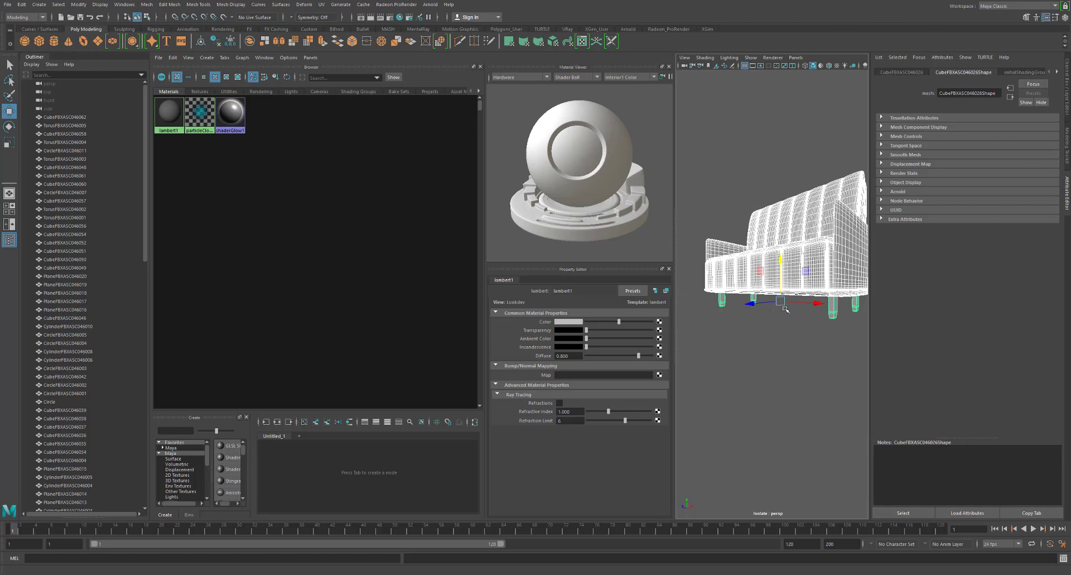
left_click_drag(792, 277, 770, 332, "alt")
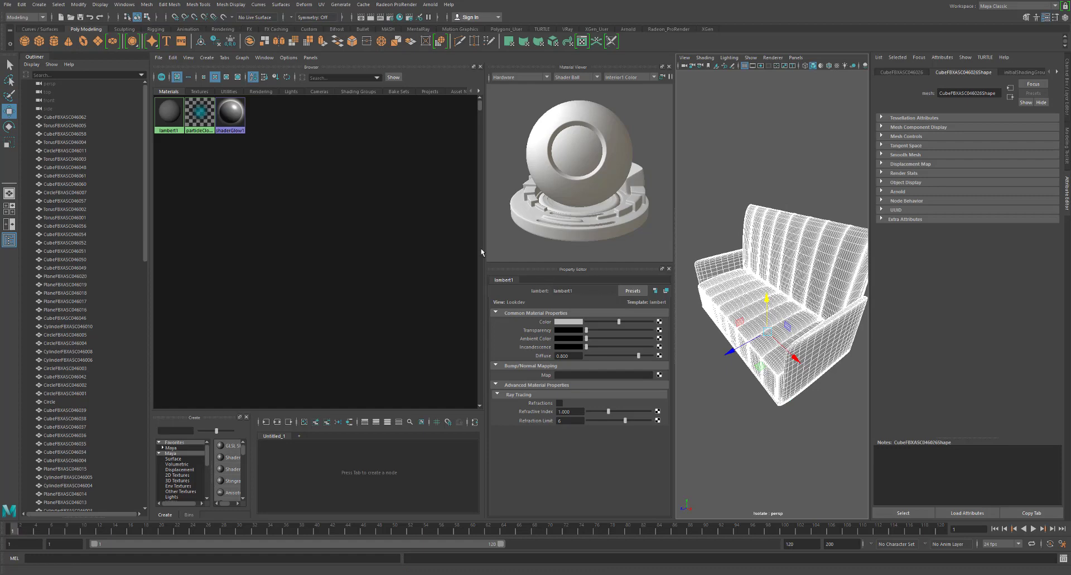
Widen the perspective view and rebalance the widths of the Hypershade browser and Material Viewer
left_click_drag(484, 252, 417, 251)
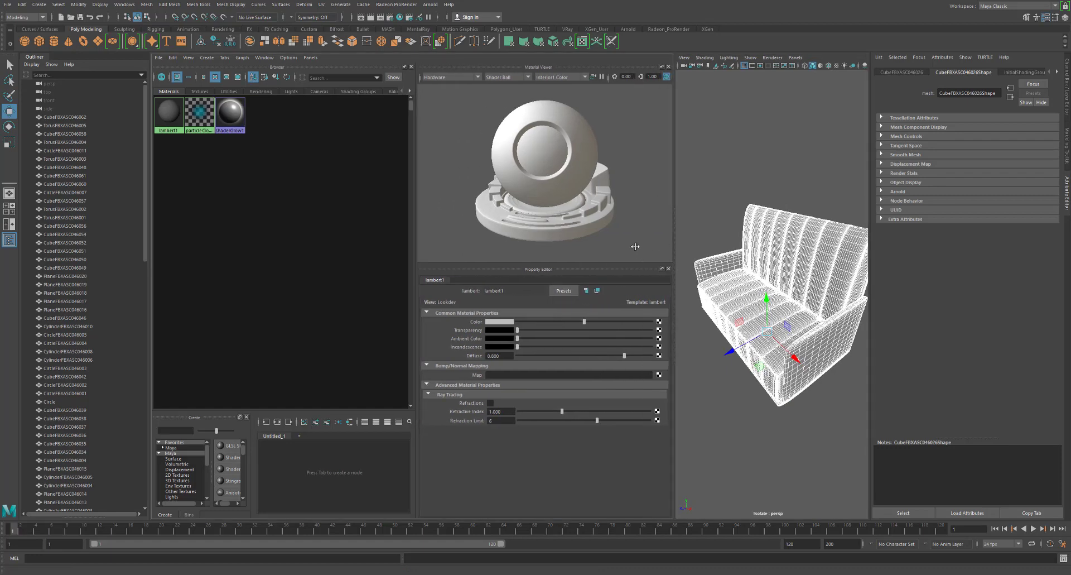
left_click_drag(675, 247, 605, 251)
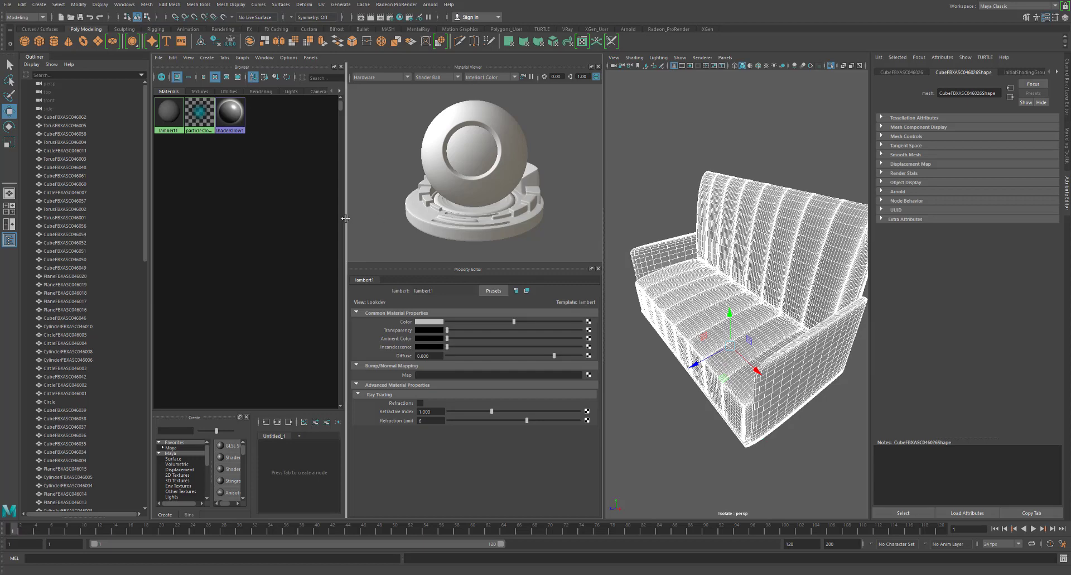
left_click_drag(345, 218, 414, 218)
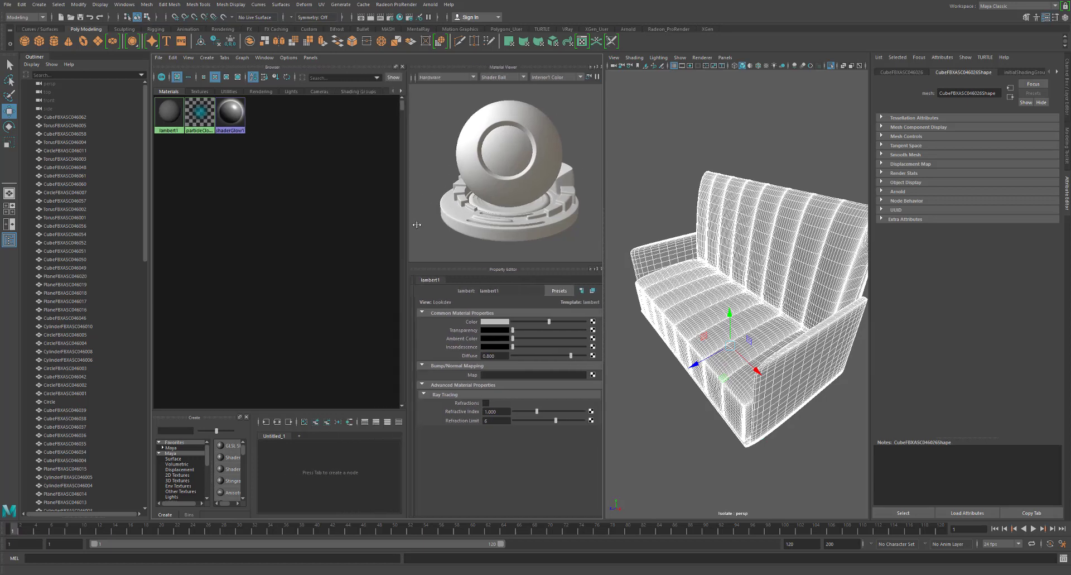
left_click(638, 174)
left_click(766, 224)
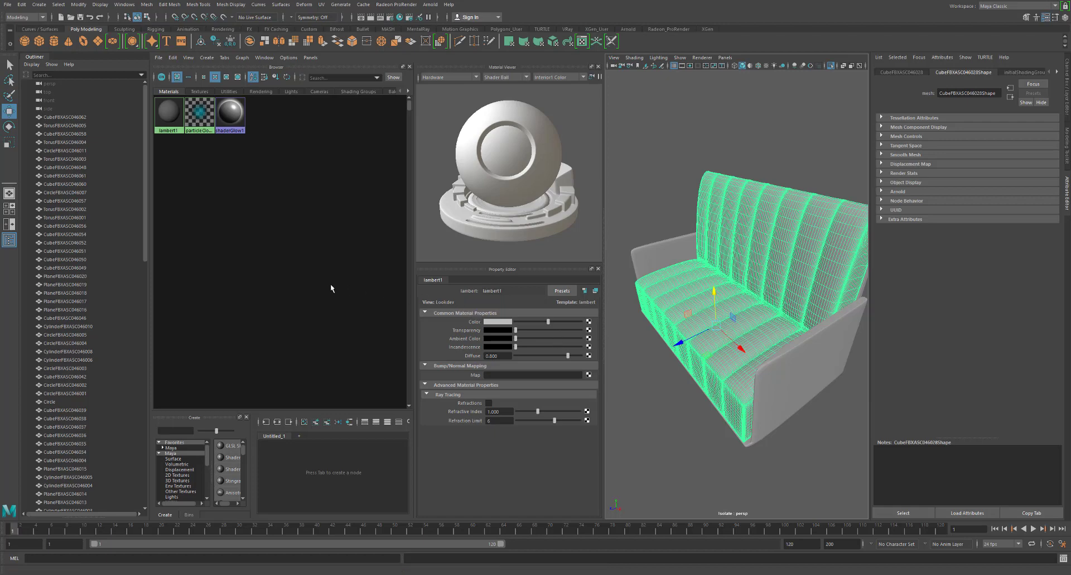
left_click(318, 258)
right_click(277, 195)
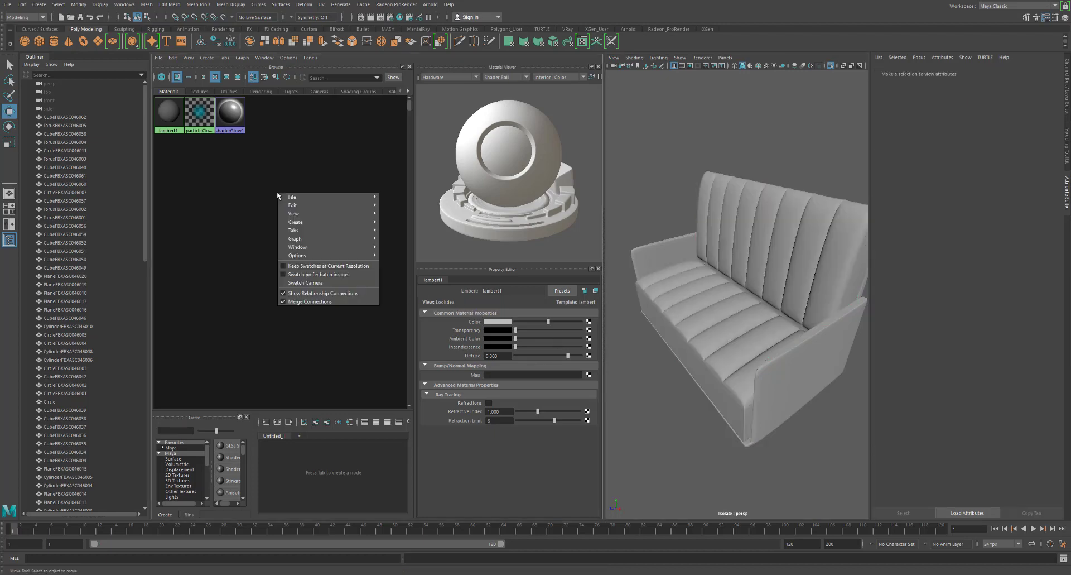
left_click(258, 192)
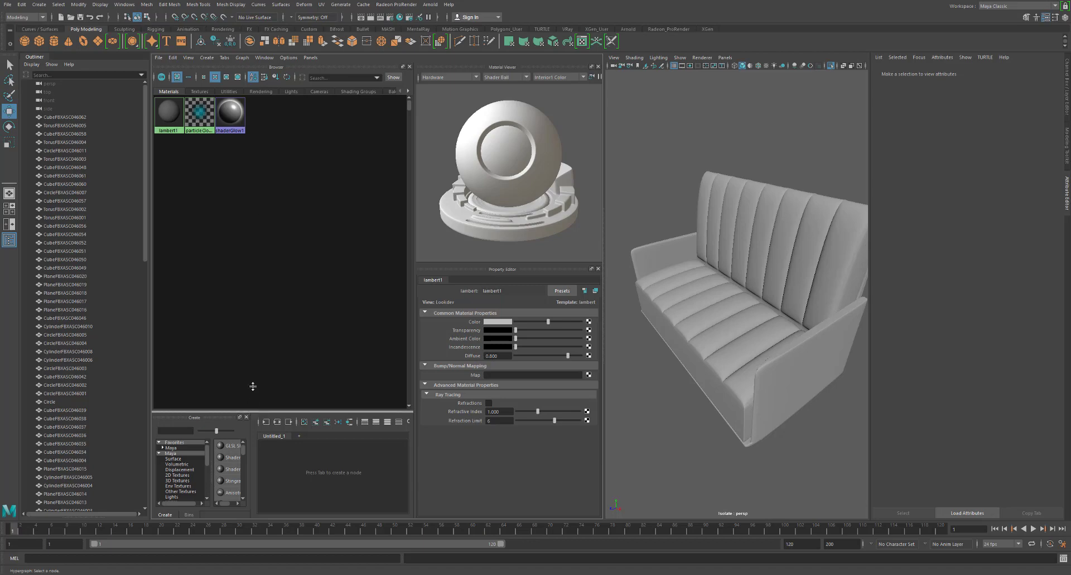
Close the Outliner and enlarge the Hypershade's Create list in height and width to show the full shader names
left_click_drag(252, 413, 268, 238)
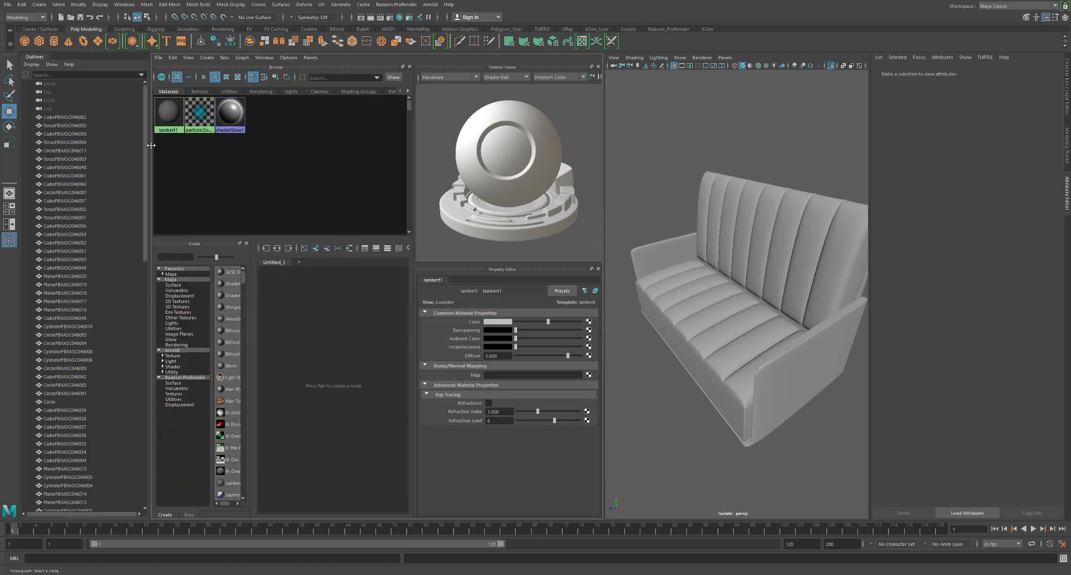
left_click_drag(149, 139, 129, 140)
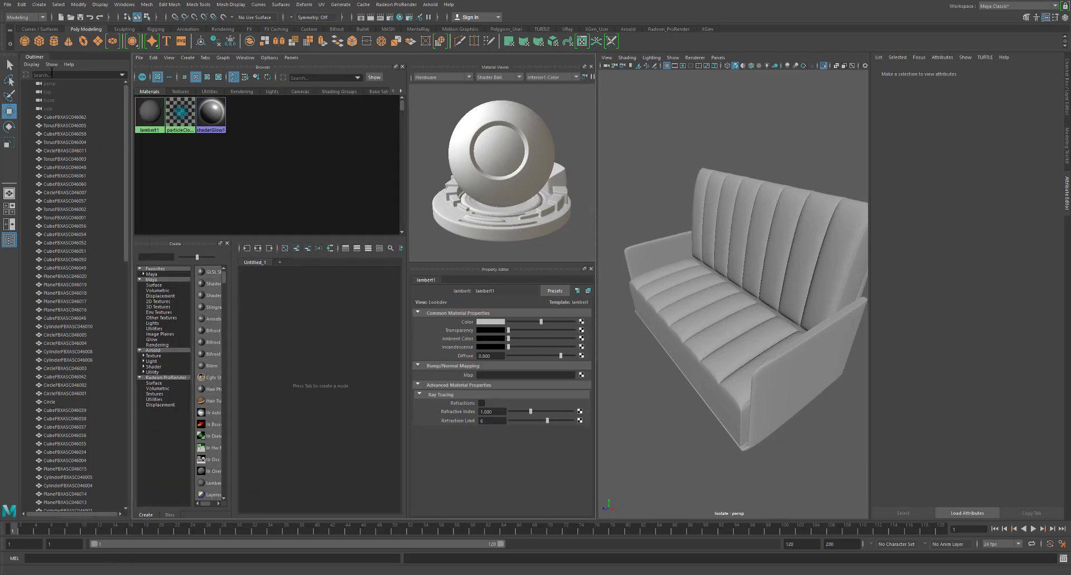
right_click(37, 59)
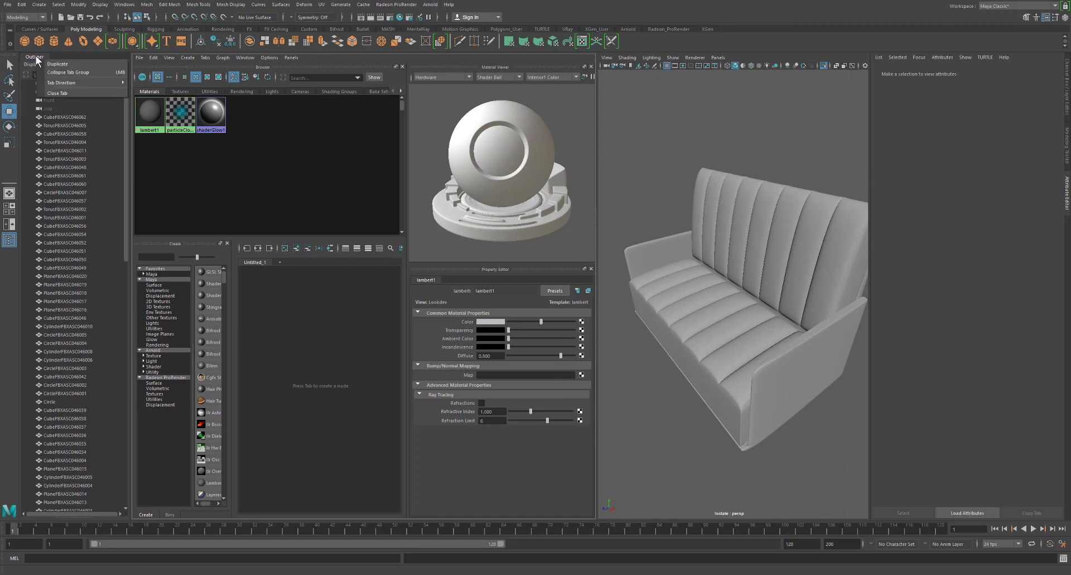
left_click(54, 95)
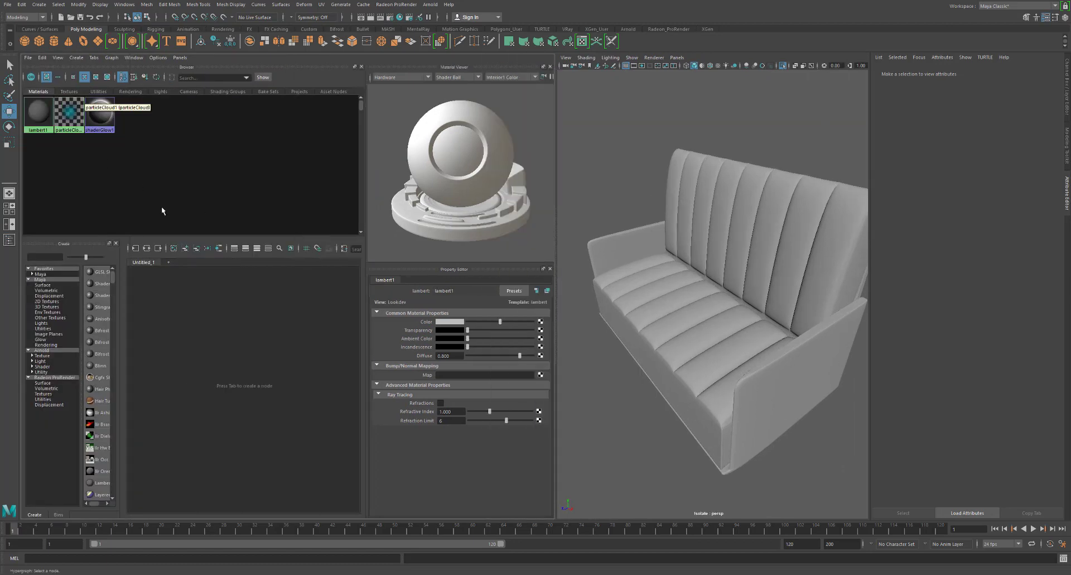
left_click_drag(122, 292, 259, 294)
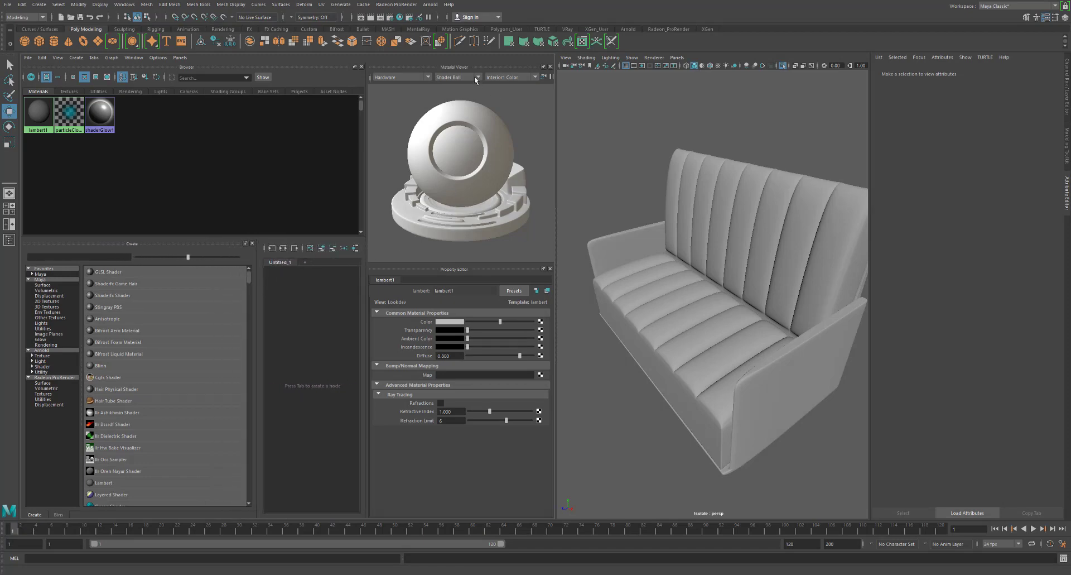
Try docking the Material Viewer as a tab alongside the Property Editor, and return it above the Property Editor
left_click(543, 66)
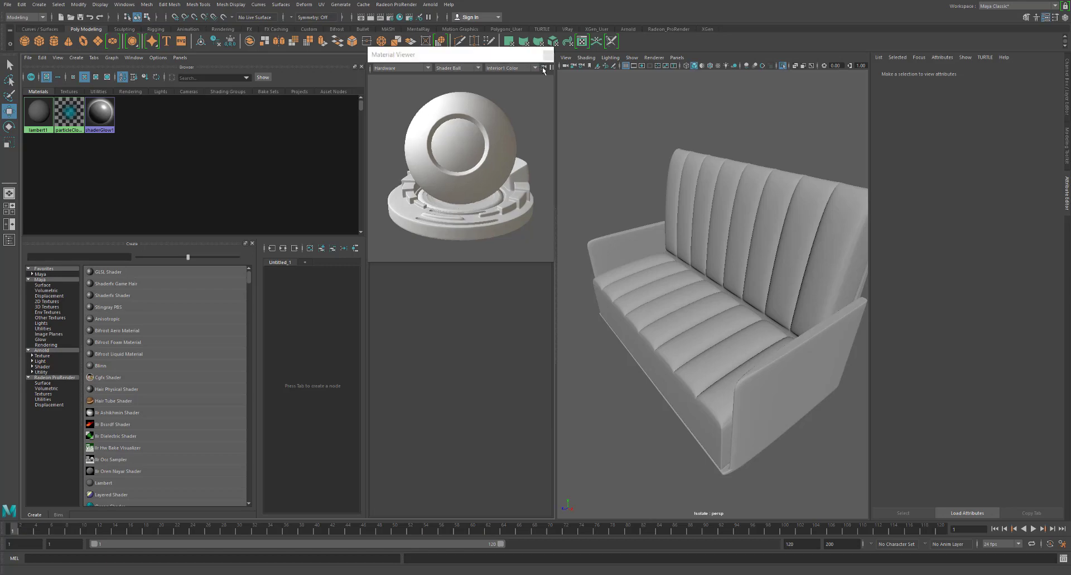
left_click_drag(513, 53, 540, 152)
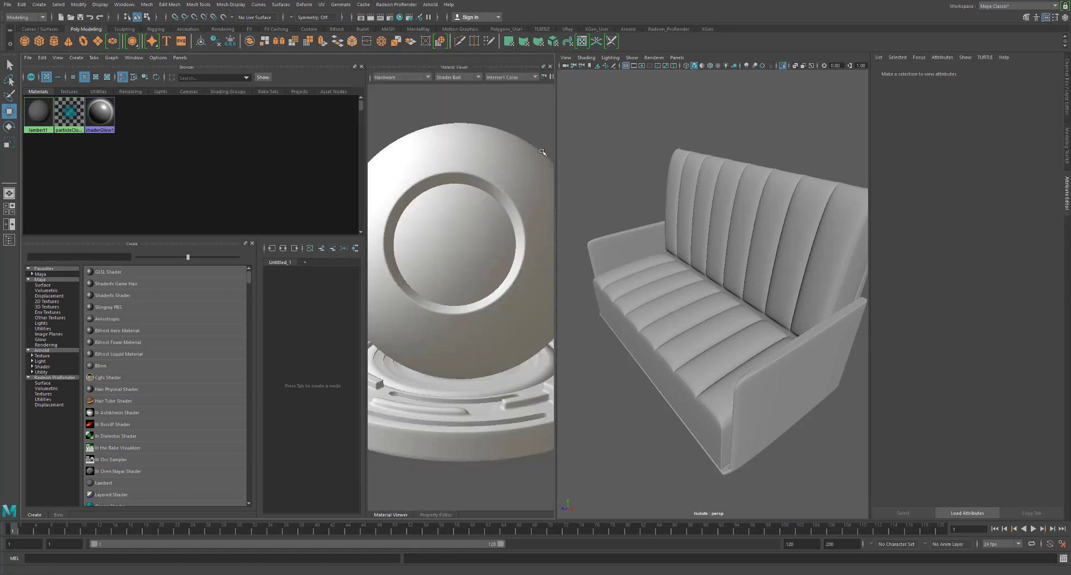
left_click_drag(447, 68, 485, 112)
left_click(543, 66)
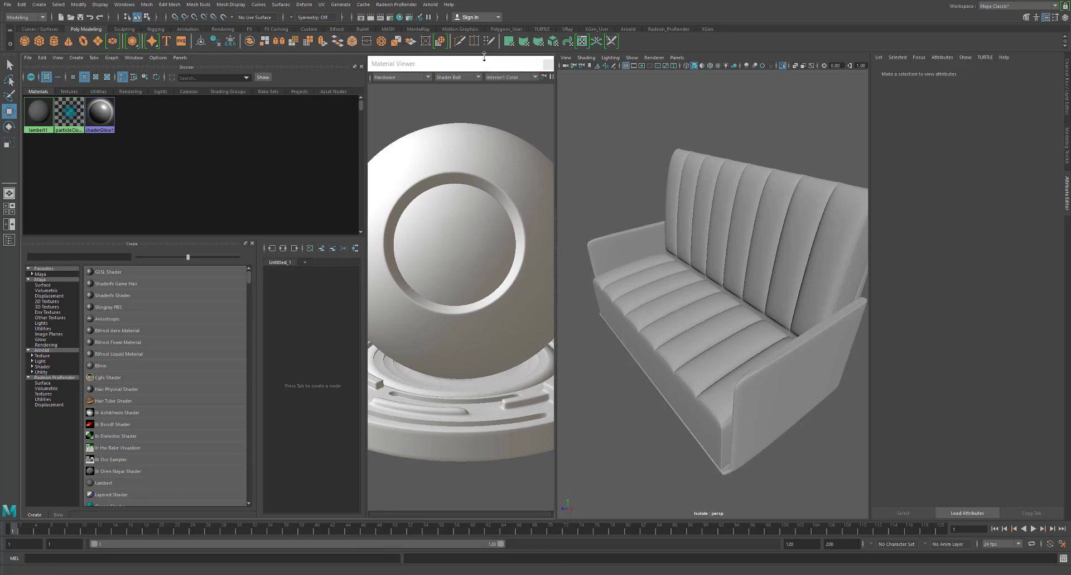
left_click_drag(485, 58, 486, 79)
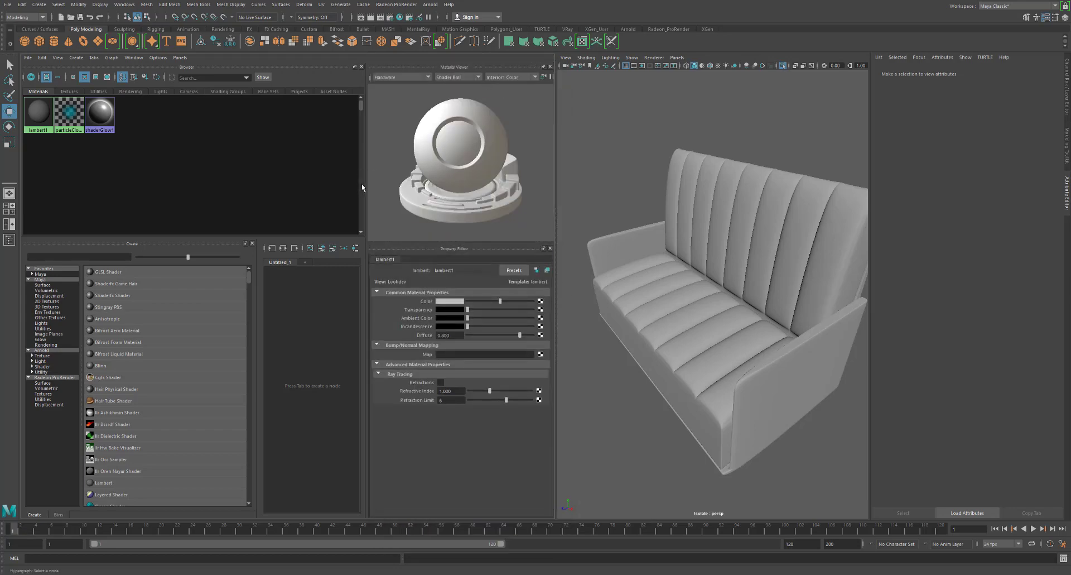
Dock the Material Viewer and Property Editor side by side beneath the Create list, and widen both for comfortable use
left_click_drag(365, 182, 507, 189)
left_click_drag(340, 179, 434, 190)
left_click_drag(447, 72, 188, 482)
left_click_drag(431, 69, 240, 412)
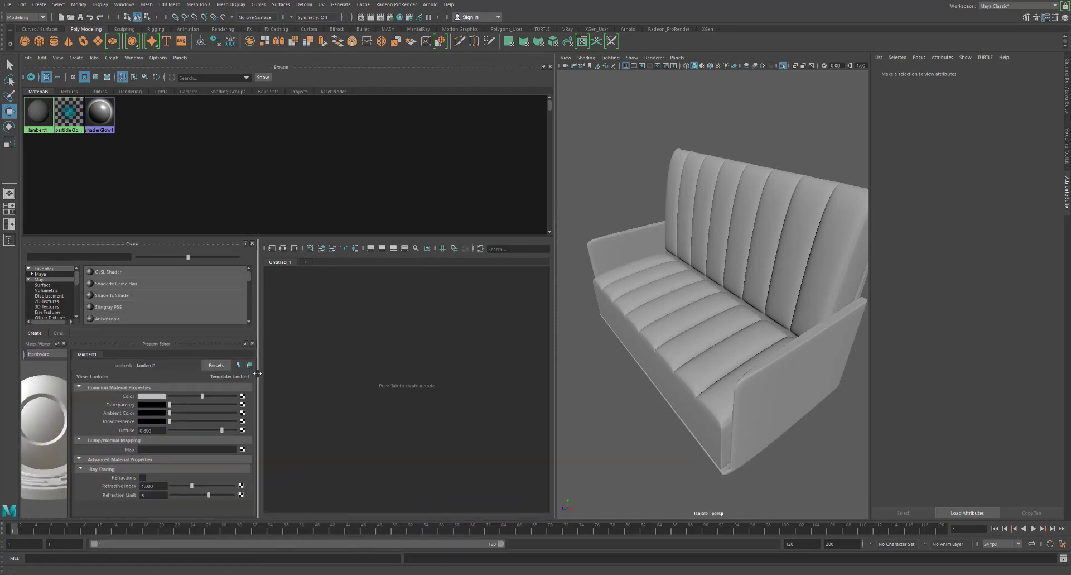
left_click_drag(366, 373, 396, 380)
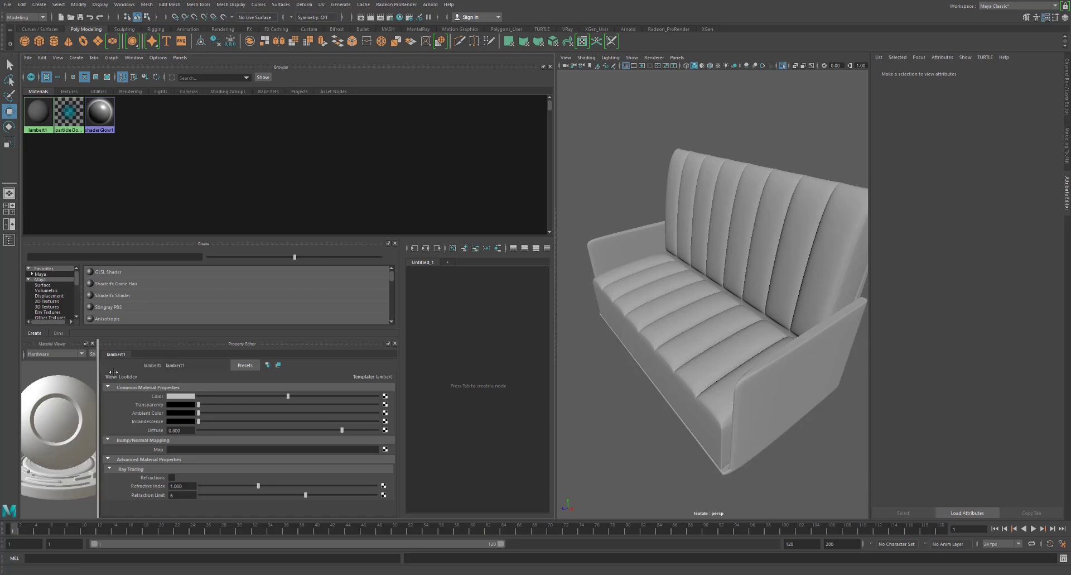
left_click_drag(96, 370, 233, 381)
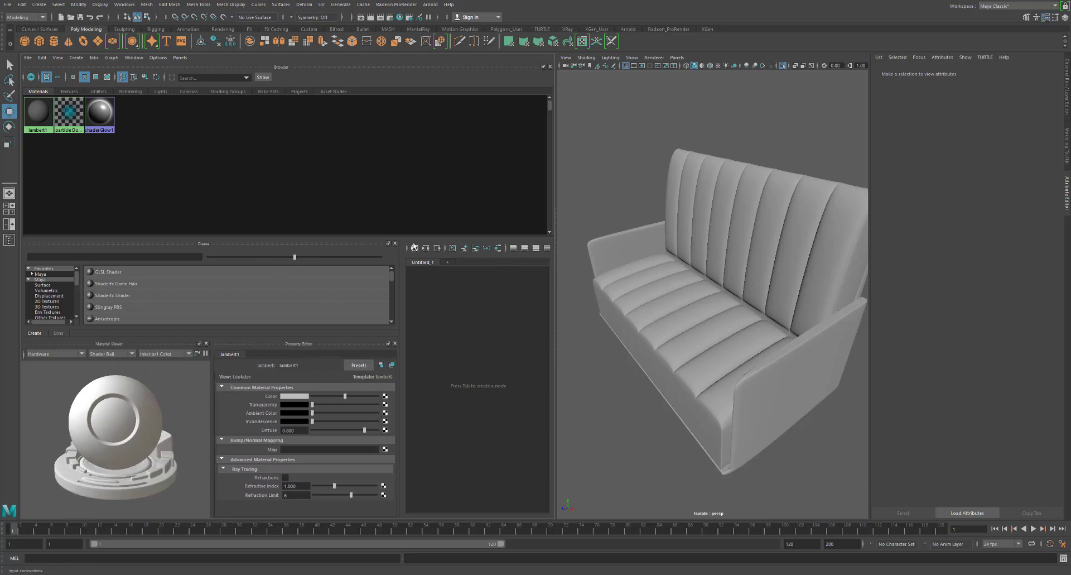
Dock the Create list beside the Hypershade browser, enlarge both areas, and close the Bins panel
left_click_drag(370, 243, 527, 154)
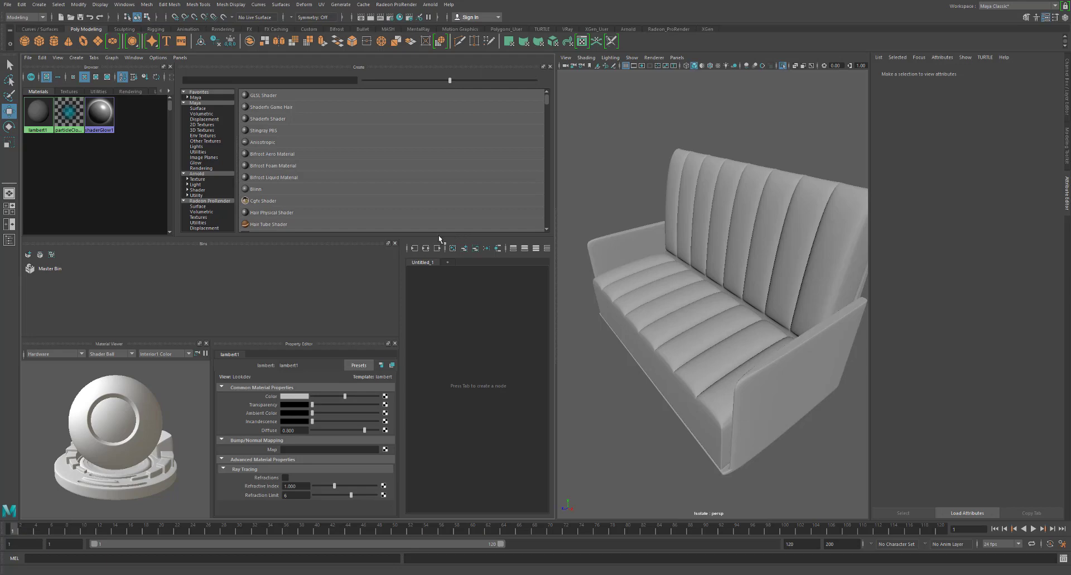
left_click_drag(430, 238, 453, 503)
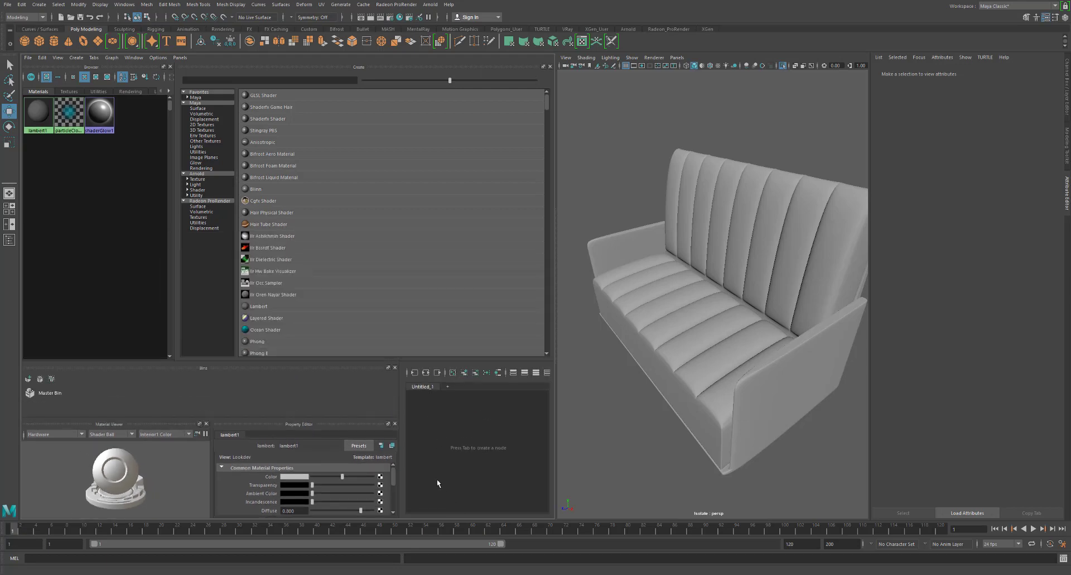
left_click_drag(177, 260, 372, 259)
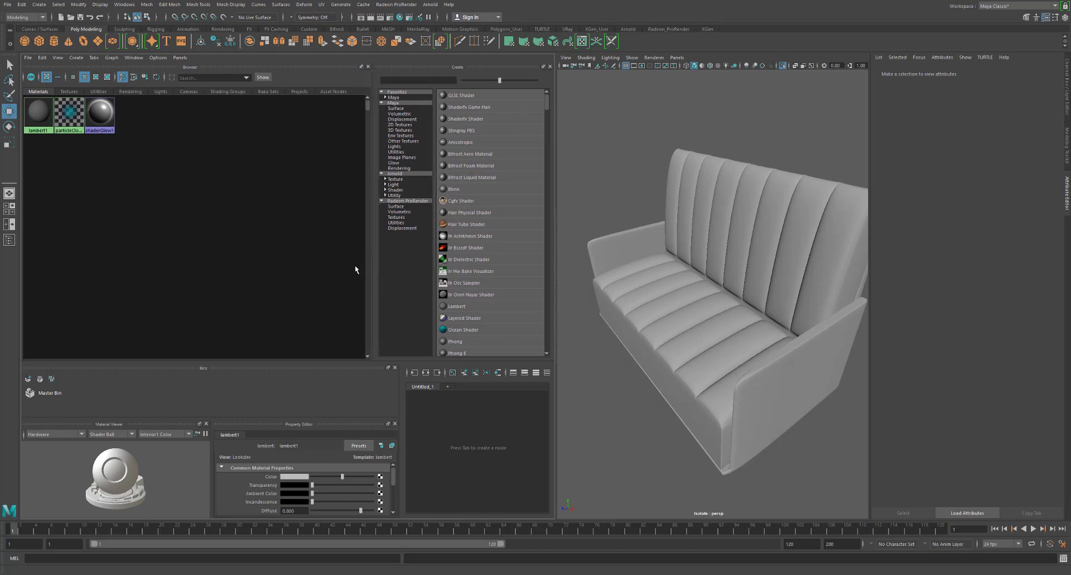
left_click(395, 367)
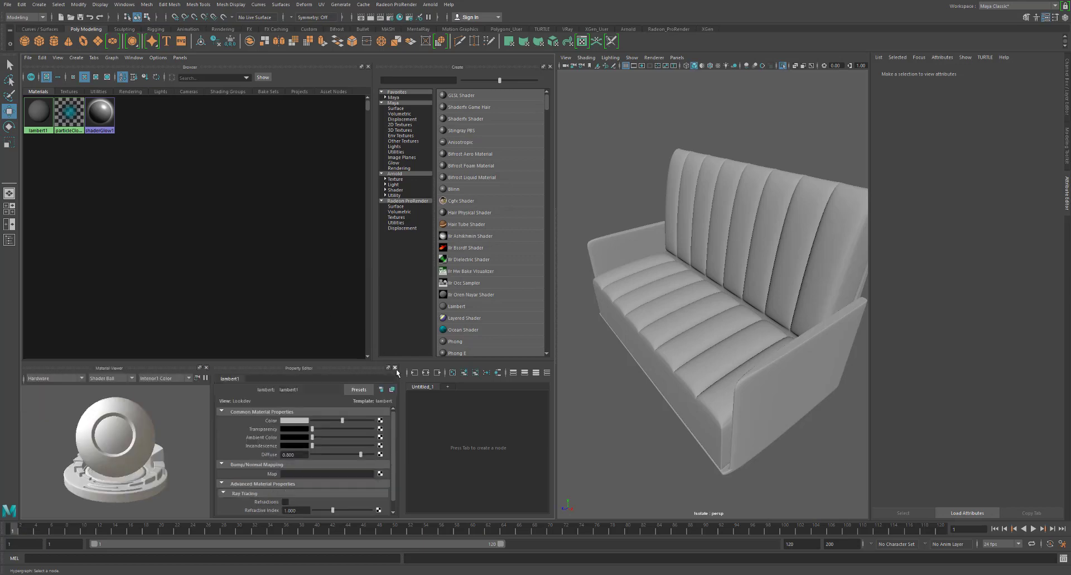
mouse_move(316, 361)
left_mouse_down()
mouse_move(321, 336)
mouse_move(323, 350)
left_mouse_up()
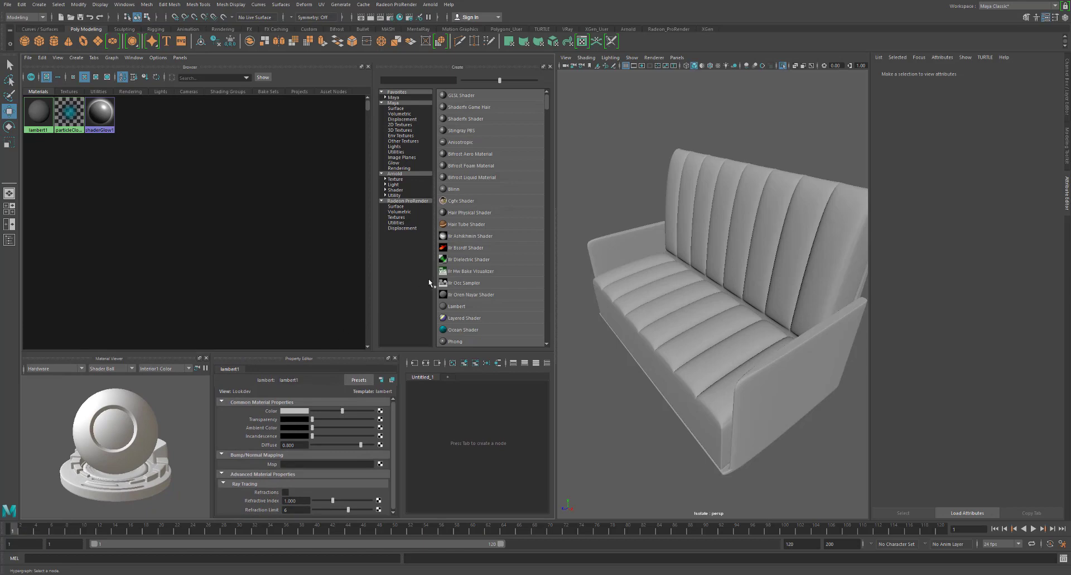
Create a Maya Layered Shader and name it Leather_Booth_Composite
left_click(403, 104)
left_click(402, 97)
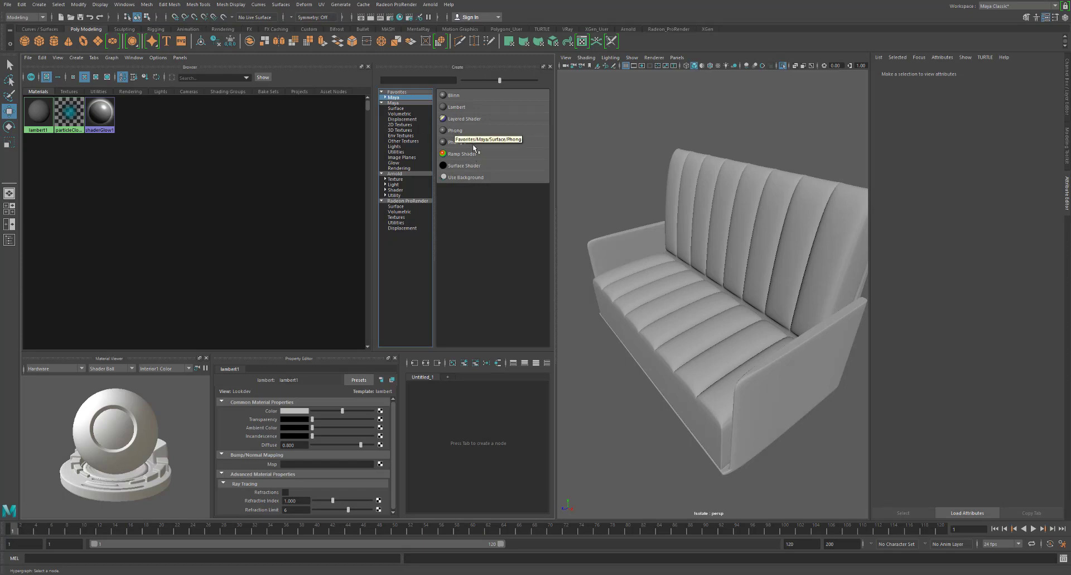
left_click(460, 119)
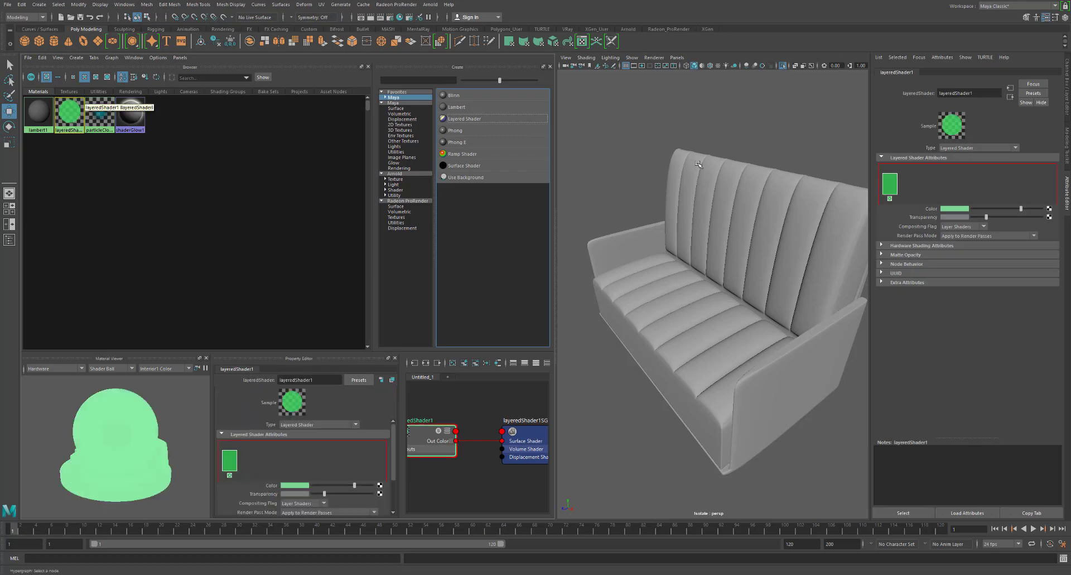
left_click_drag(985, 95, 806, 81)
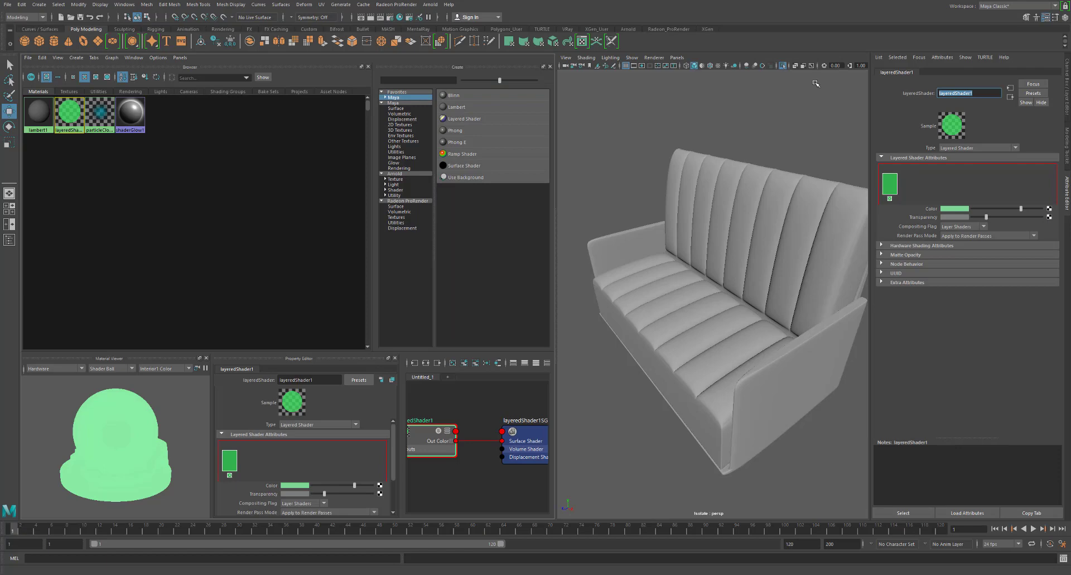
type("Le")
type(")")
key("Return")
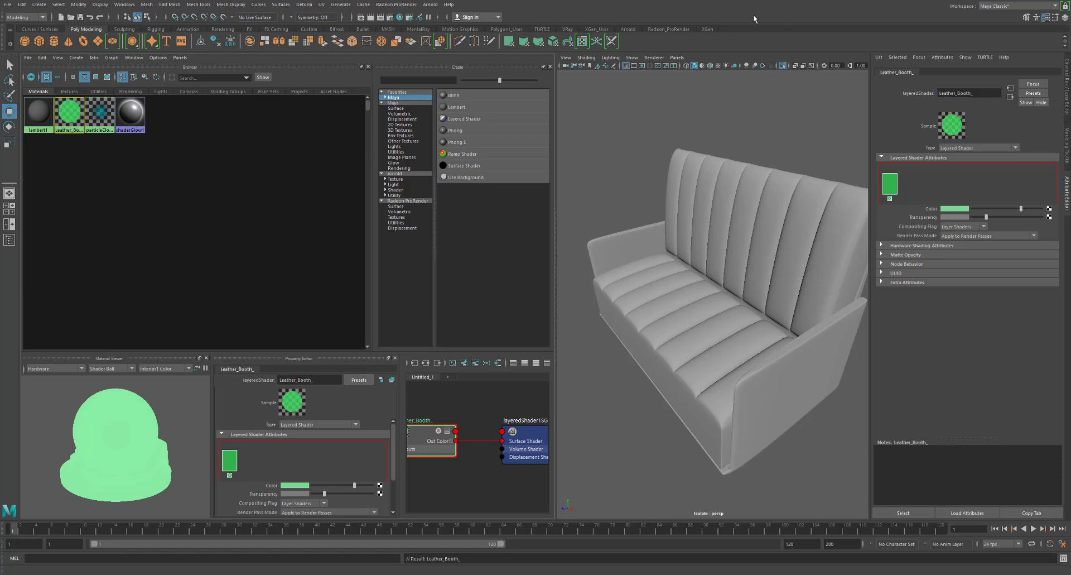
left_click(986, 96)
key("Return")
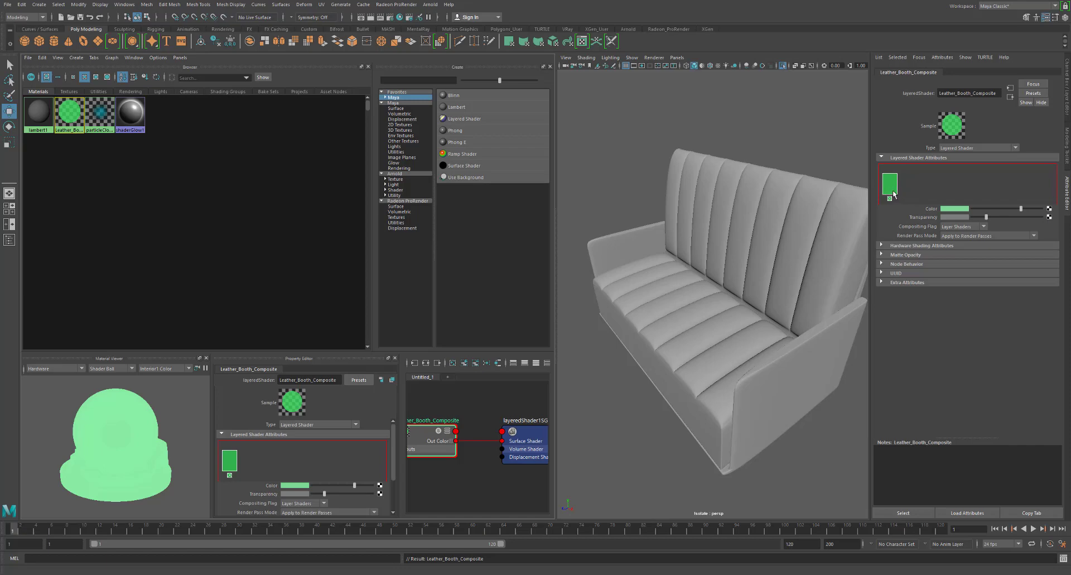
Add a second layer to Leather_Booth_Composite and set that layer's color to red
left_click(912, 190)
left_click(940, 196)
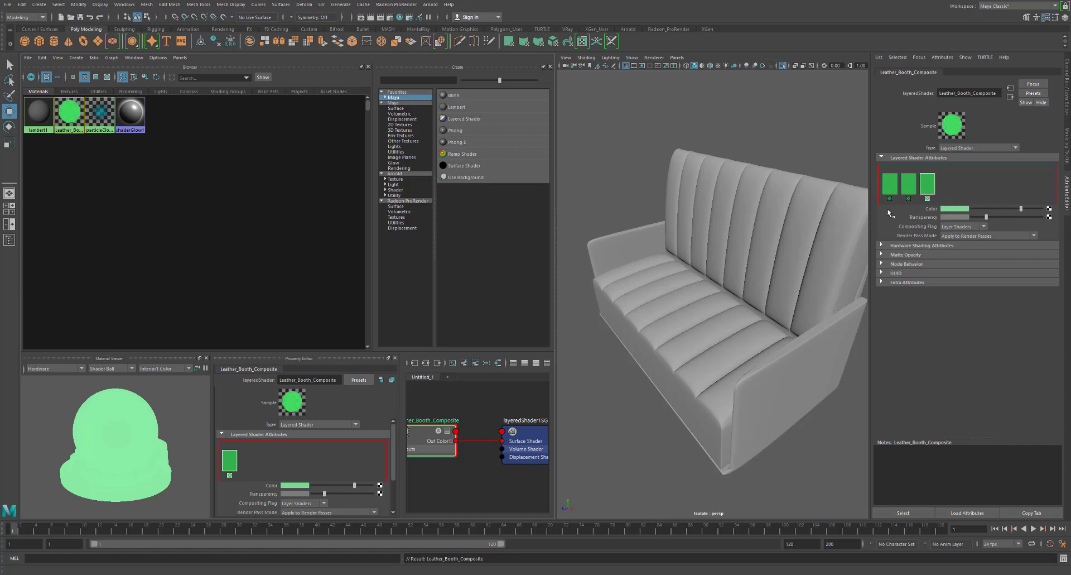
left_click(927, 199)
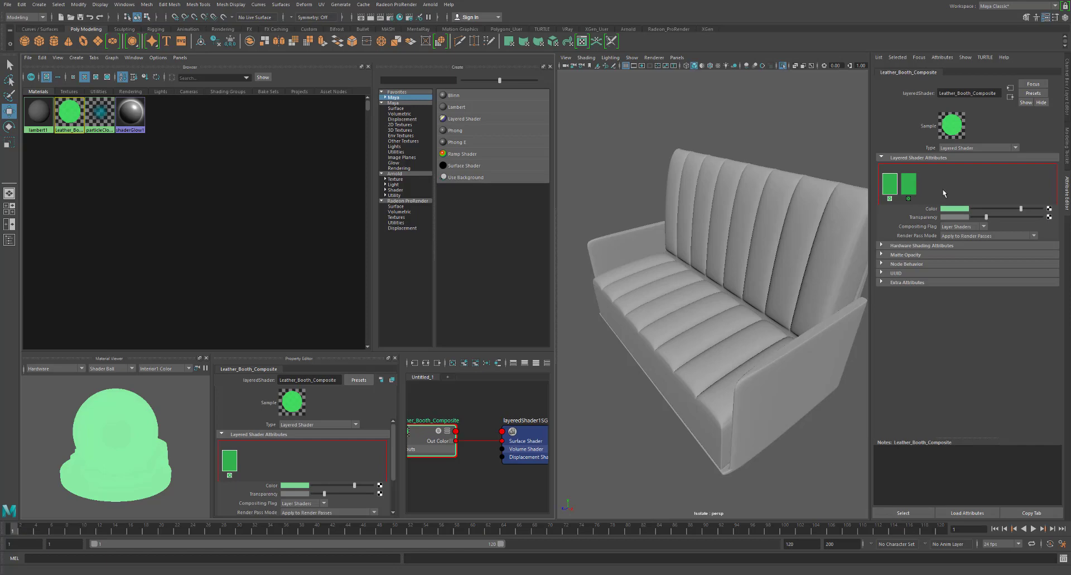
left_click(905, 192)
left_click(888, 189)
left_click(906, 189)
left_click_drag(1021, 209, 958, 209)
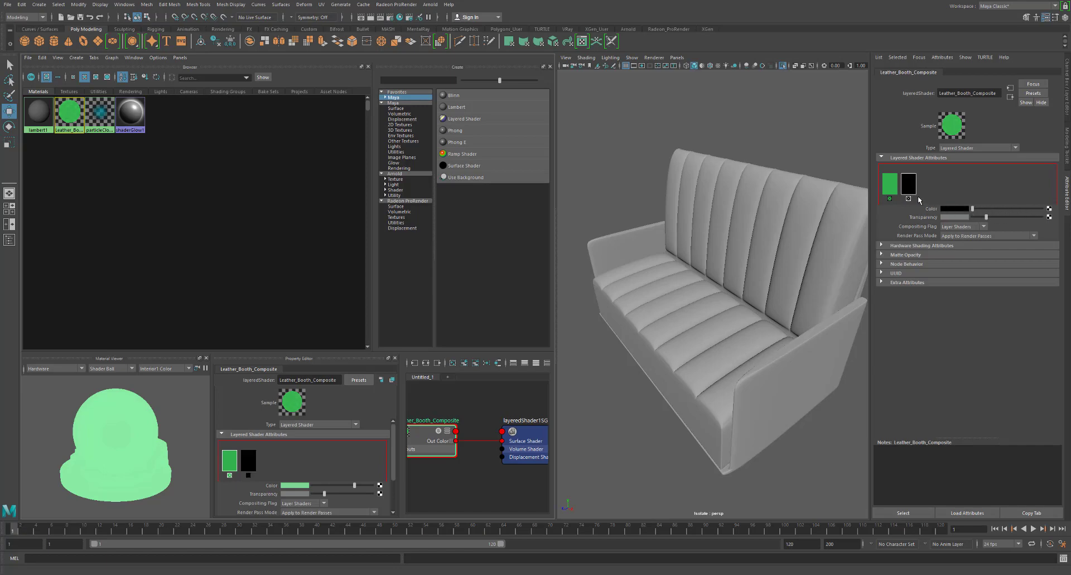
left_click(954, 209)
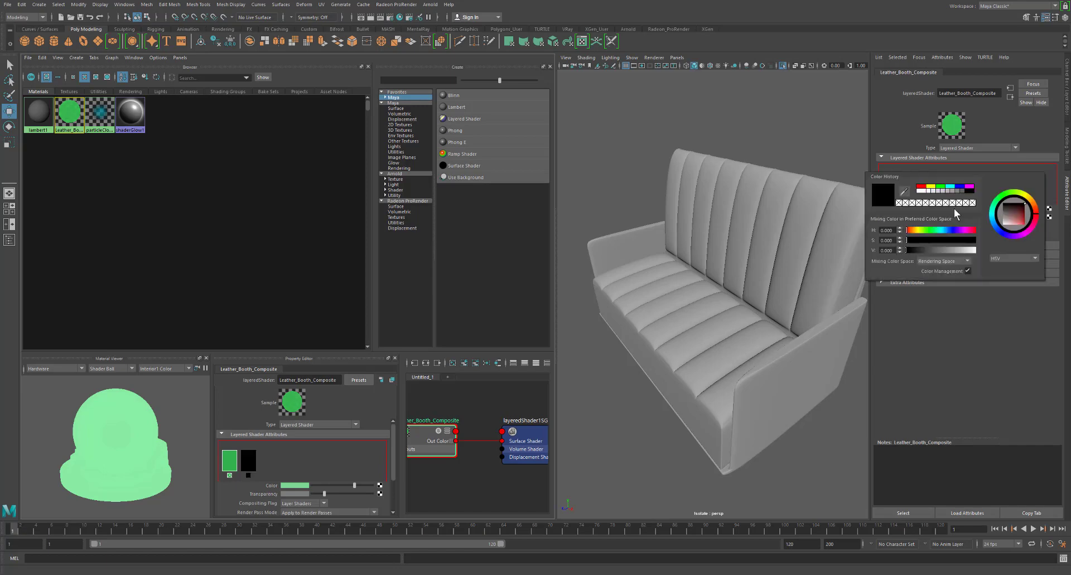
left_click(924, 188)
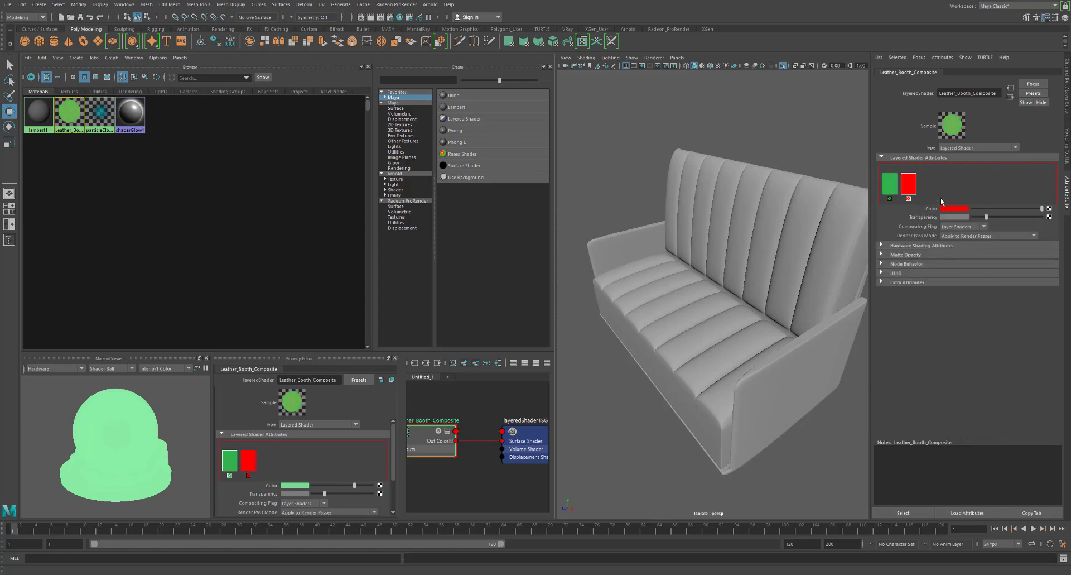
Try adding several extra green layers to the layered shader, and remove them, keeping one green and one red layer
left_click(899, 190)
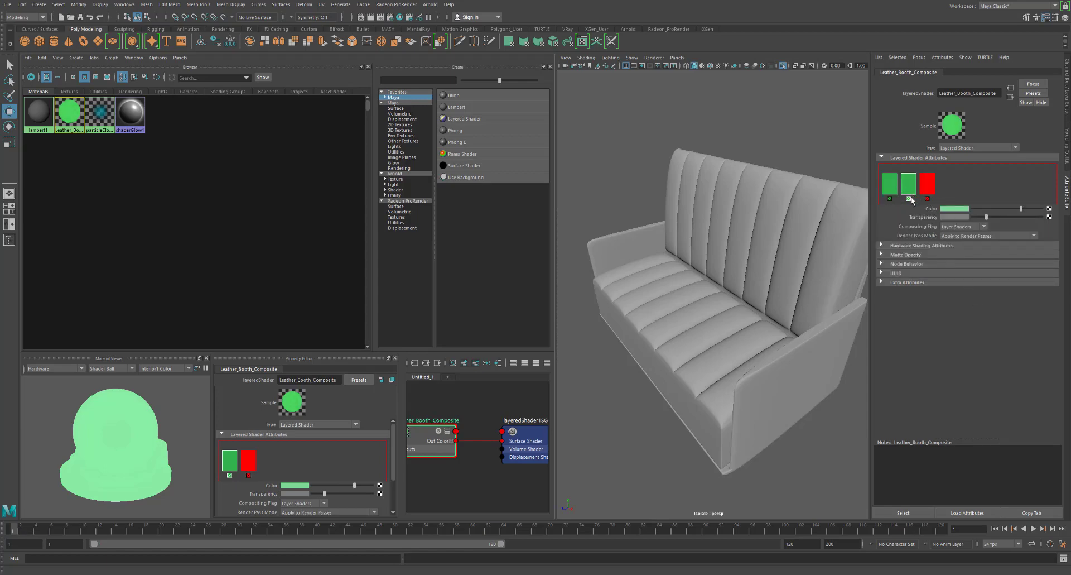
left_click(918, 193)
left_click(911, 199)
left_click(912, 199)
left_click(909, 202)
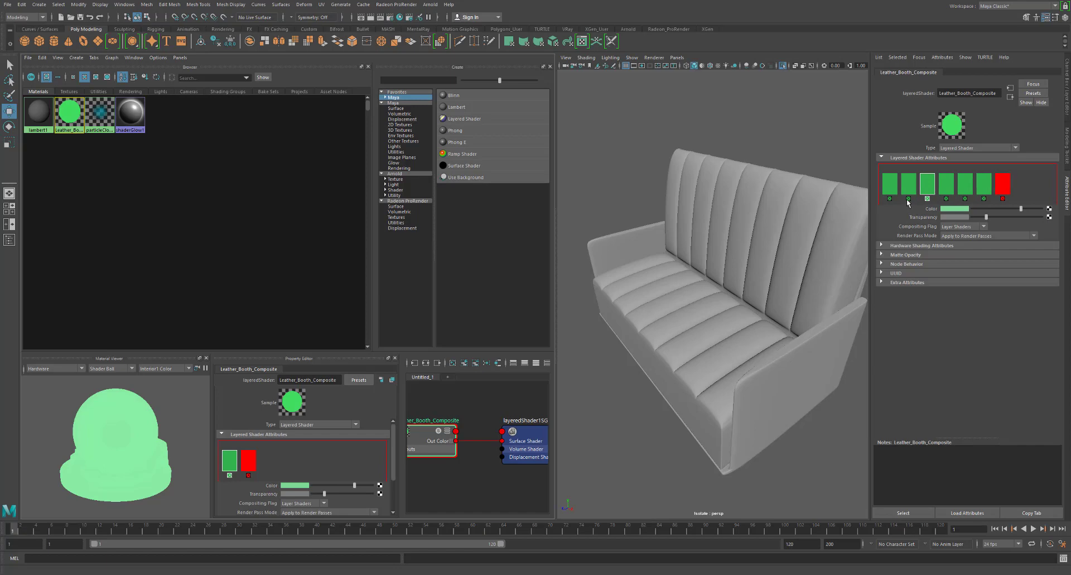
left_click(908, 199)
left_click(909, 199)
left_click(909, 199)
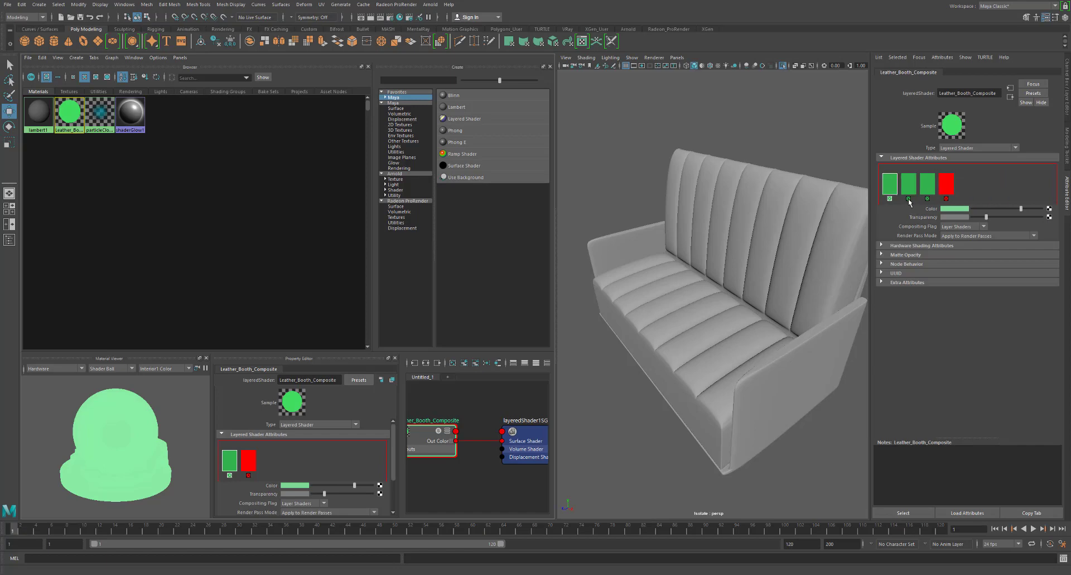
left_click(909, 200)
left_click(909, 200)
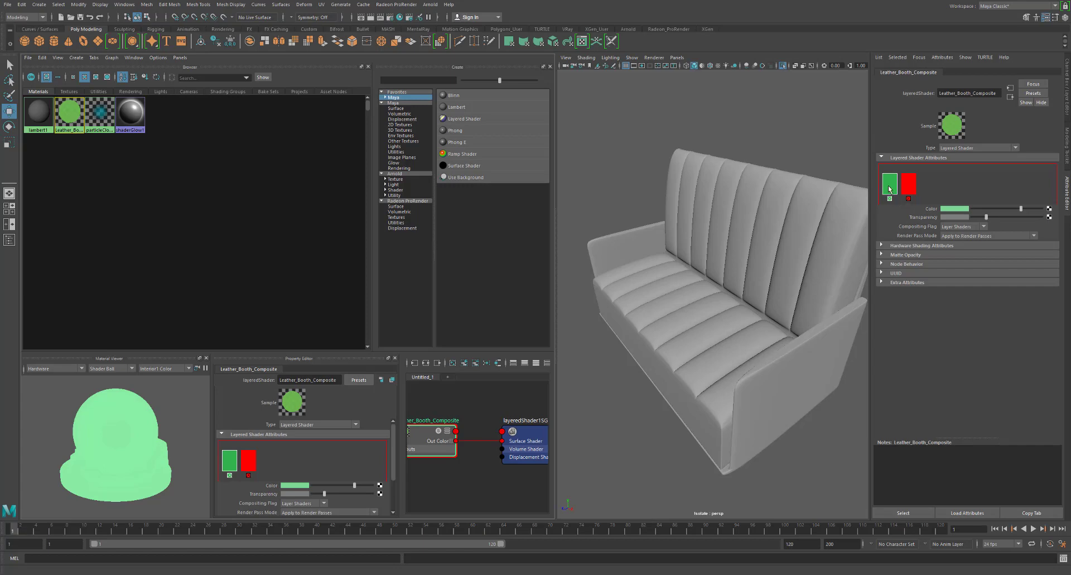
Raise the green layer's transparency and delete the red layer from Leather_Booth_Composite
mouse_move(987, 217)
left_mouse_down()
mouse_move(1018, 222)
mouse_move(970, 219)
mouse_move(993, 218)
left_mouse_up()
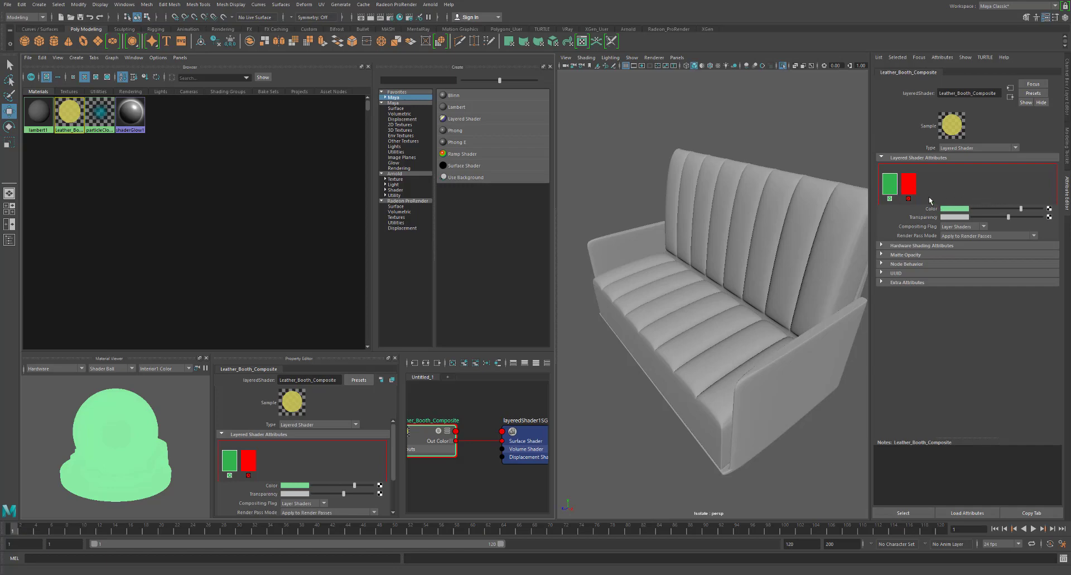
left_click(909, 198)
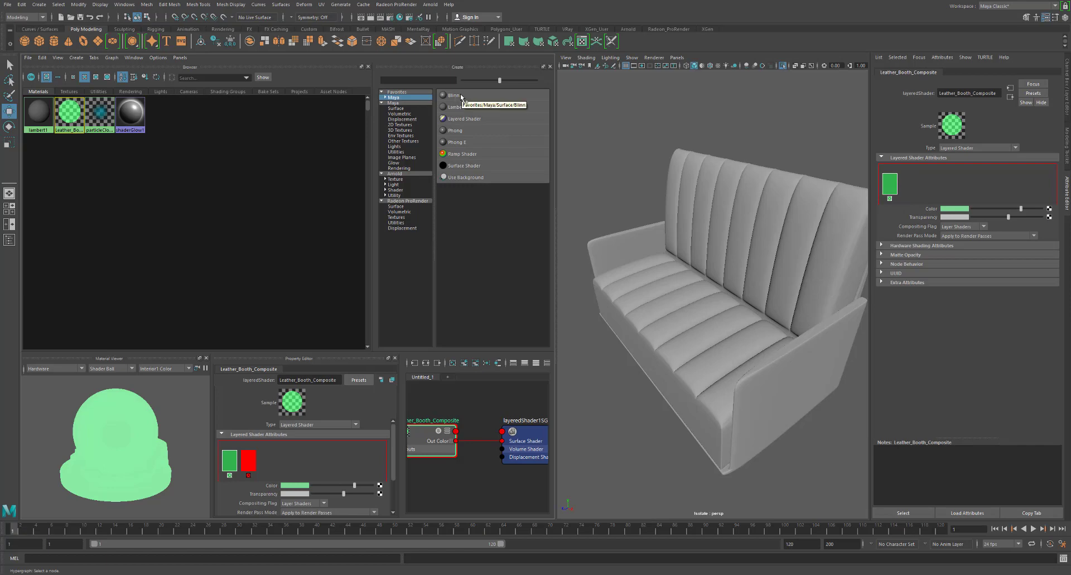
Create a Phong E material and name it leather_shader
left_click(469, 143)
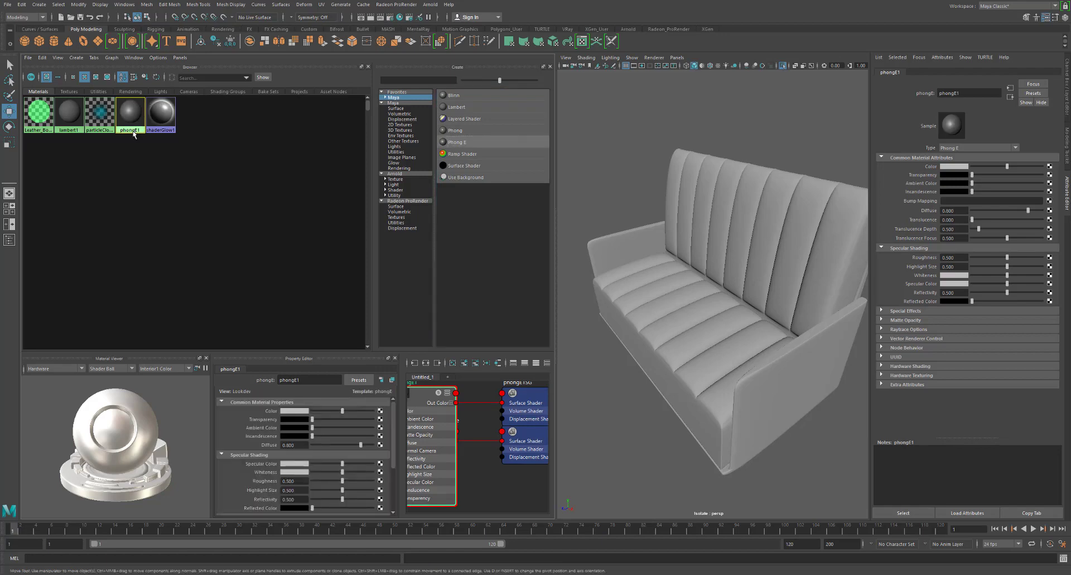
left_click_drag(996, 94, 858, 91)
type("leather_shader")
key("Return")
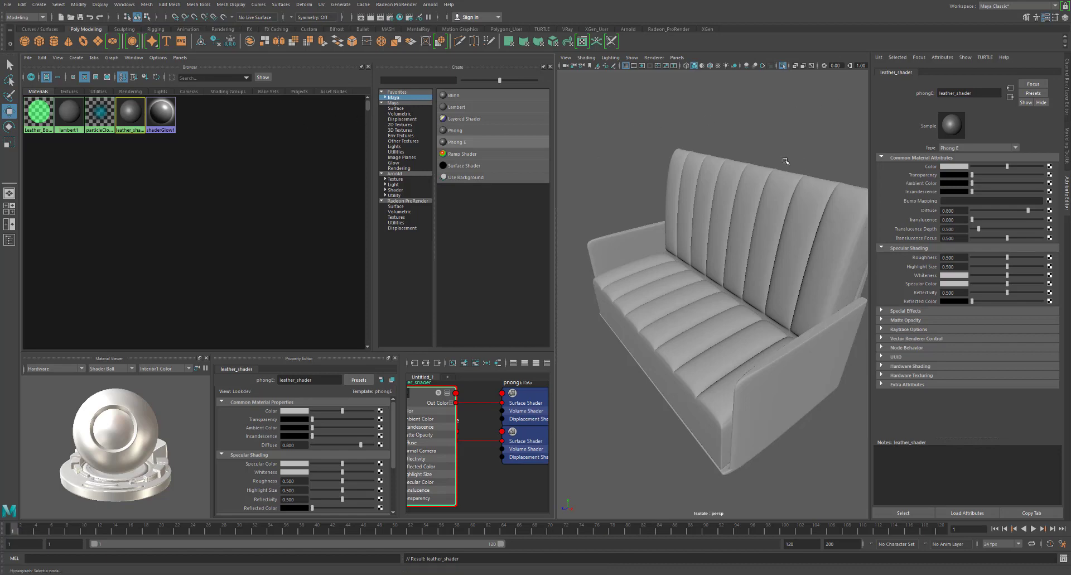
Map a Leather 3D texture to the color of leather_shader
left_click(955, 167)
left_click(1050, 167)
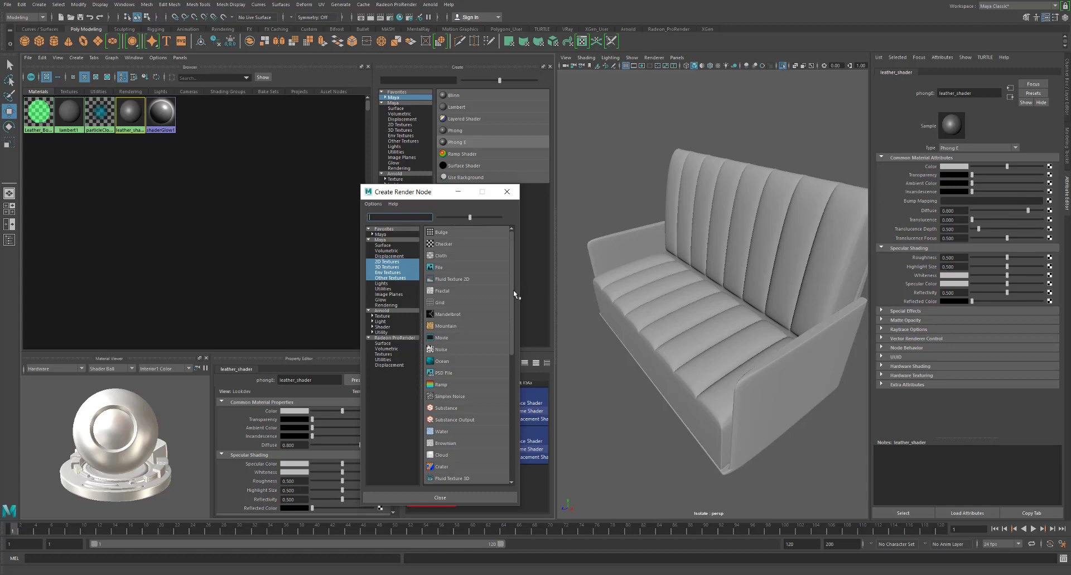
left_click_drag(513, 289, 510, 344)
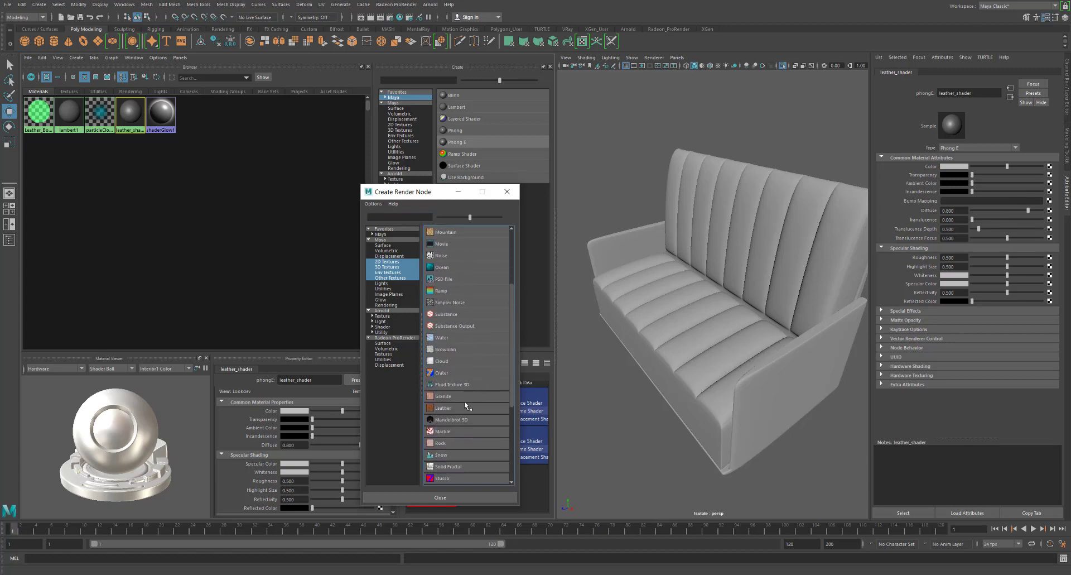
left_click(393, 262)
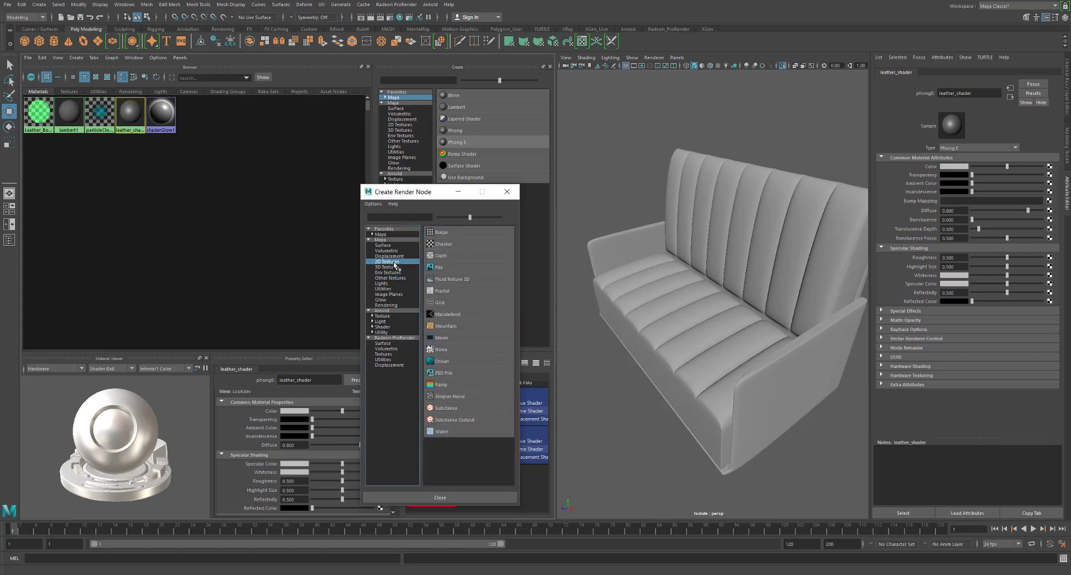
left_click(394, 273)
left_click(393, 268)
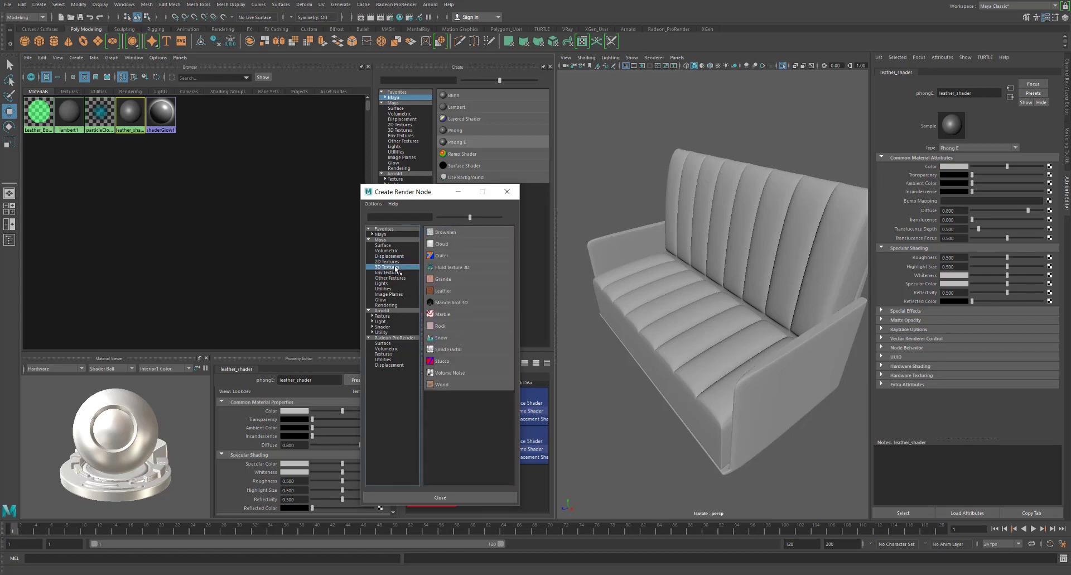
left_click(448, 292)
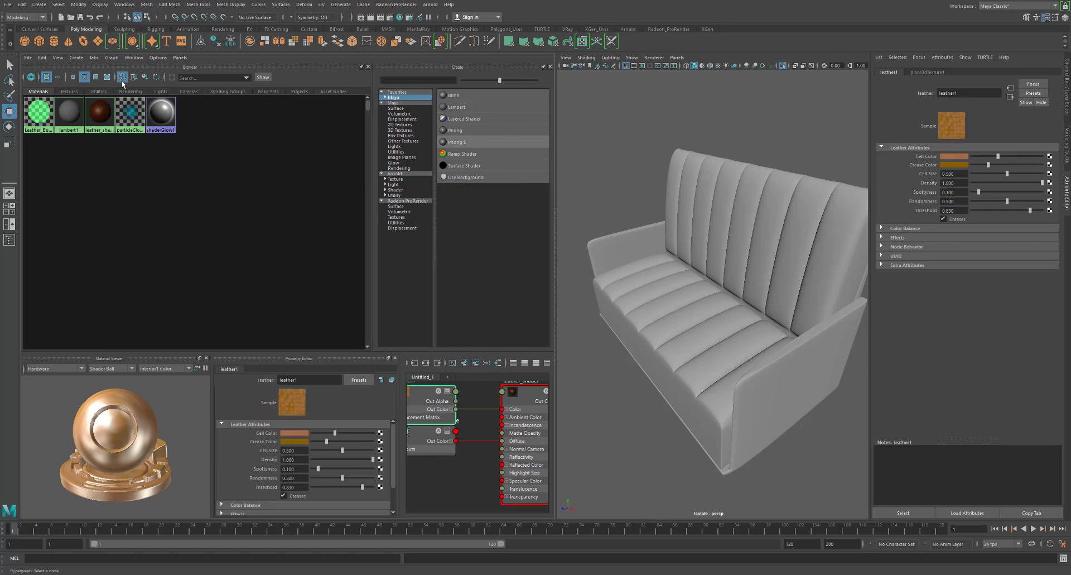
Enlarge the material swatches, set the leather texture's spottiness to 0.090 and fine-tune its cell size
left_click(106, 78)
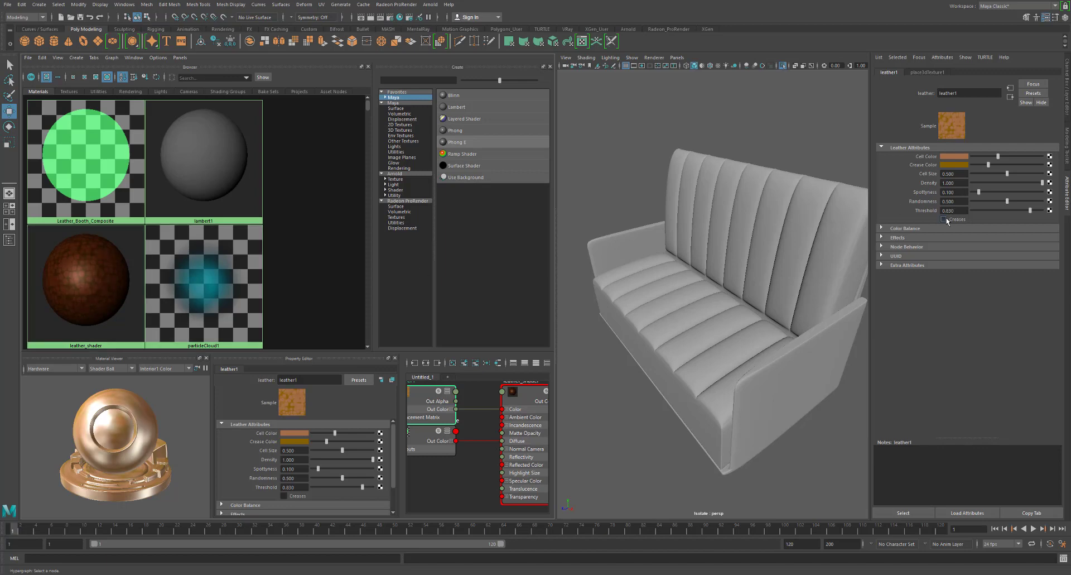
left_click_drag(981, 192, 979, 196)
left_click_drag(1042, 183, 995, 184)
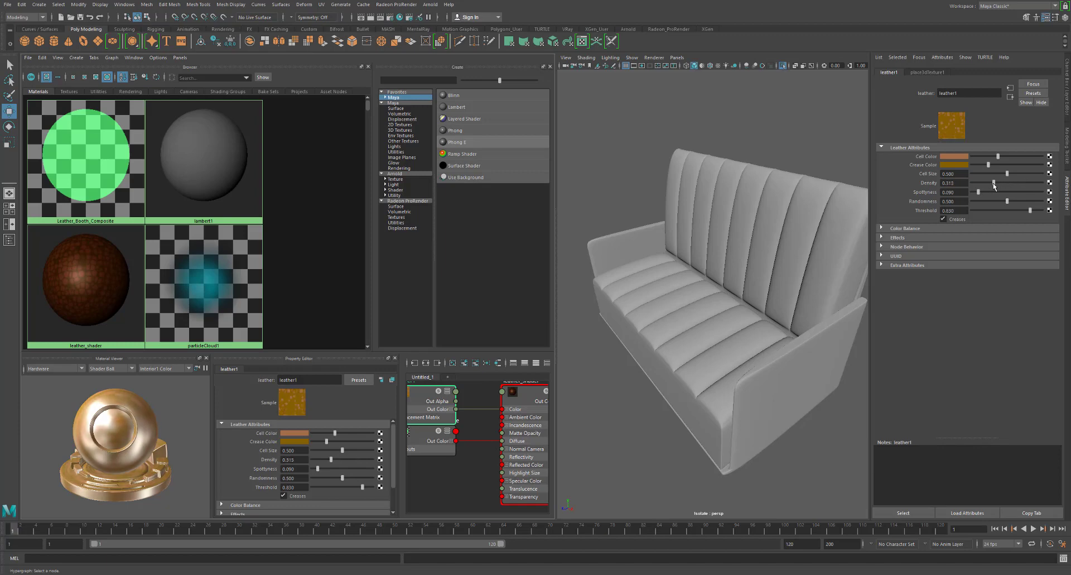
key("ctrl+z")
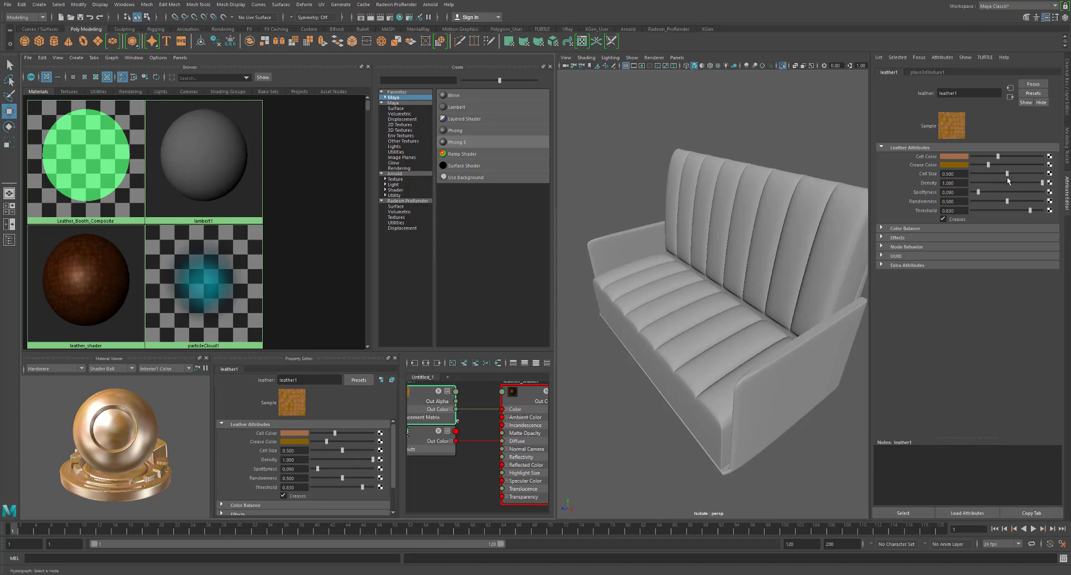
mouse_move(1008, 173)
left_mouse_down()
mouse_move(1040, 175)
mouse_move(994, 175)
mouse_move(1005, 174)
left_mouse_up()
left_click(1011, 98)
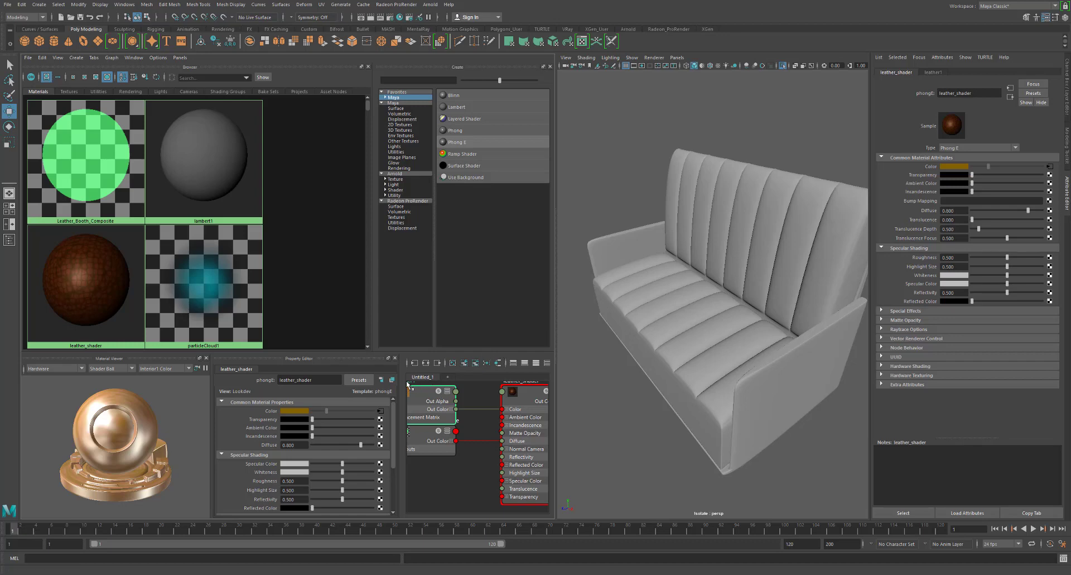
Dock the Property Editor and Material Viewer side by side beneath the node graph, and enlarge the graph to full width
left_click_drag(408, 384, 309, 390)
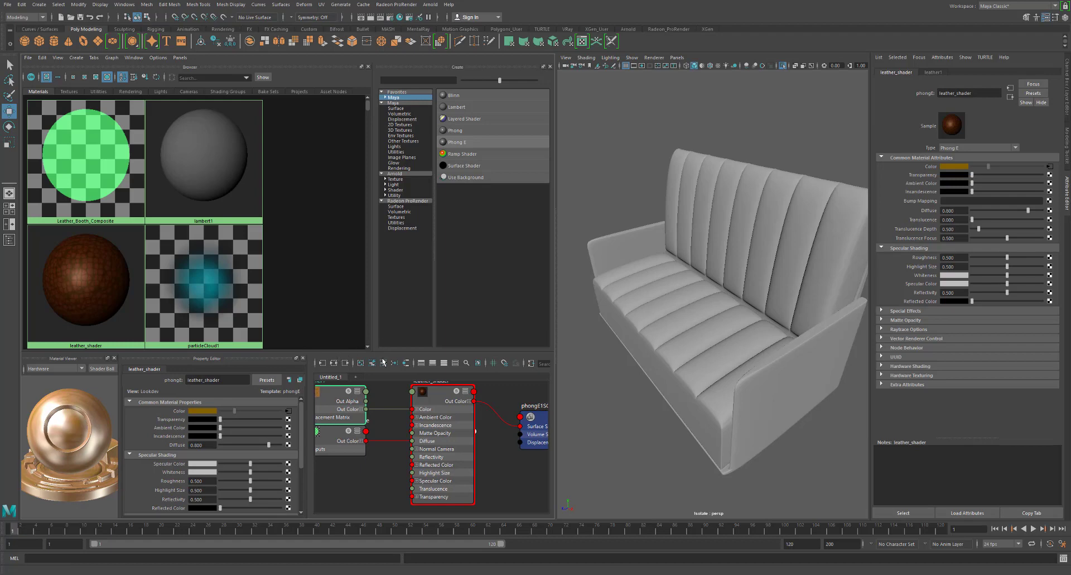
left_click_drag(262, 357, 431, 487)
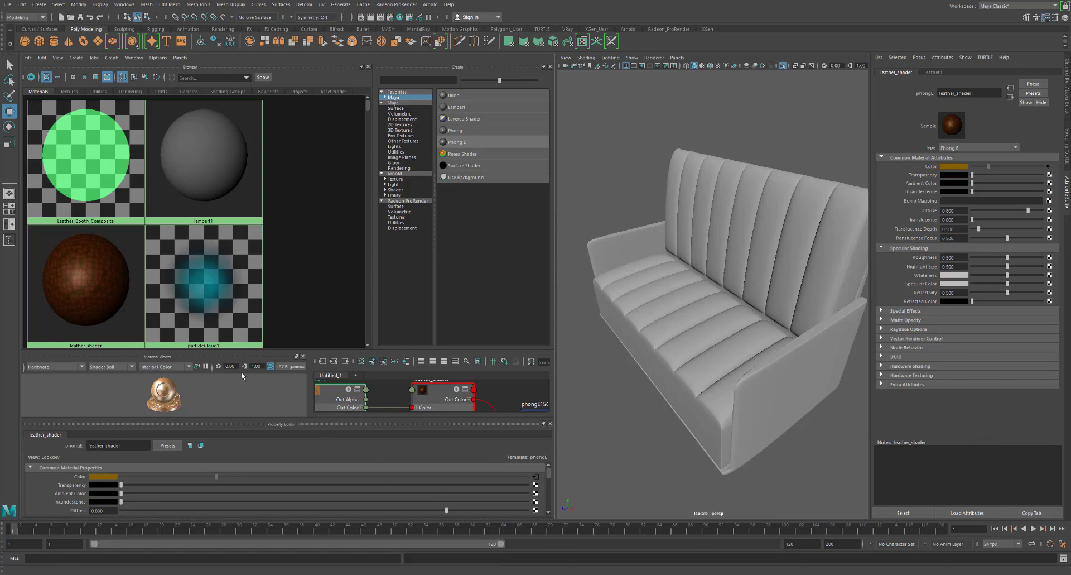
left_click_drag(237, 358, 490, 464)
left_click_drag(334, 350, 345, 272)
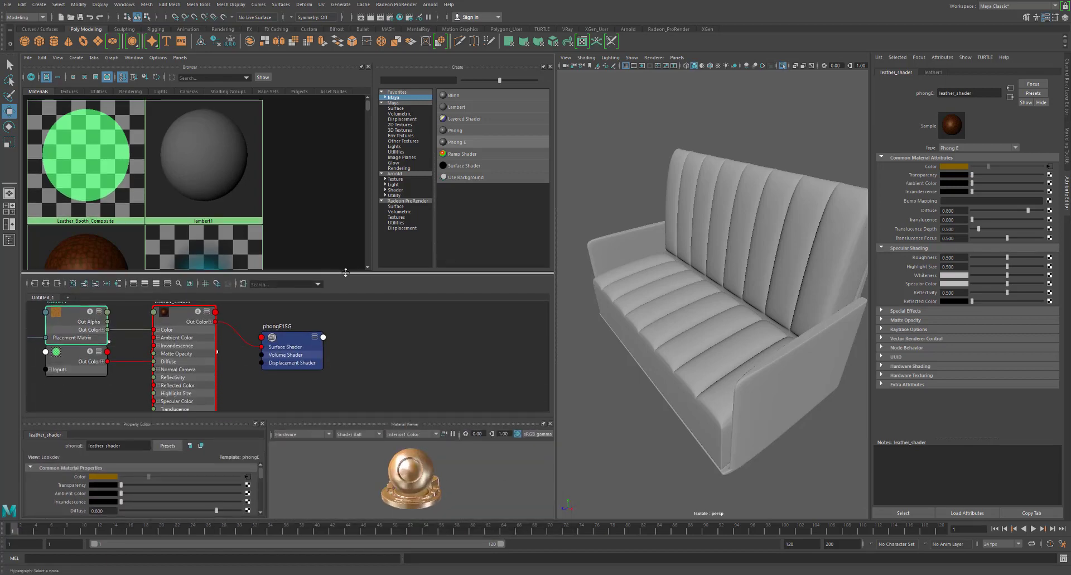
Enlarge the node graph area upward and spread the phongE1SG, leather_shader and leather1 nodes apart
left_click_drag(354, 419, 412, 419)
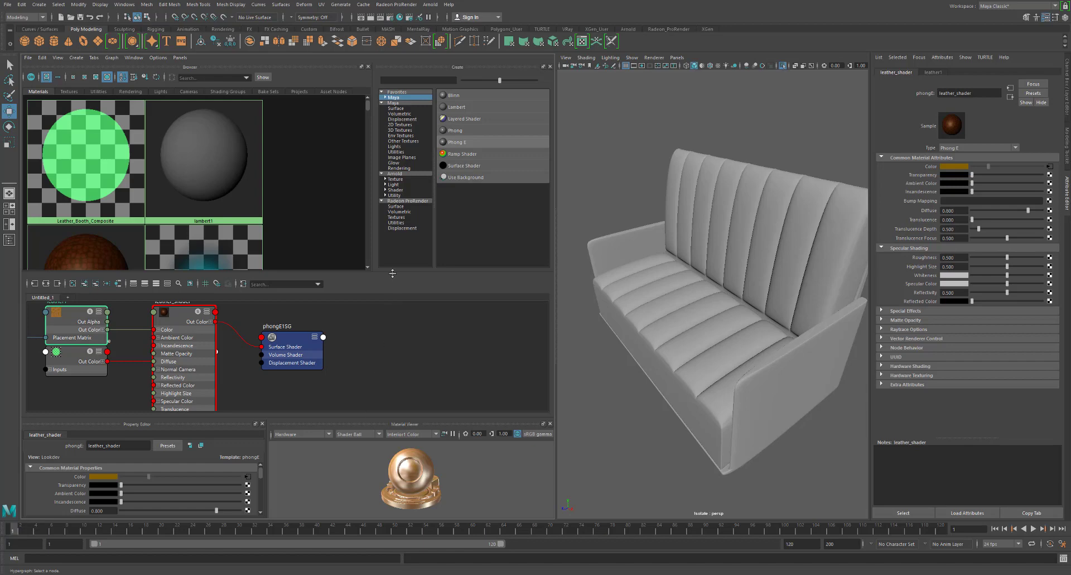
left_click_drag(393, 273, 387, 241)
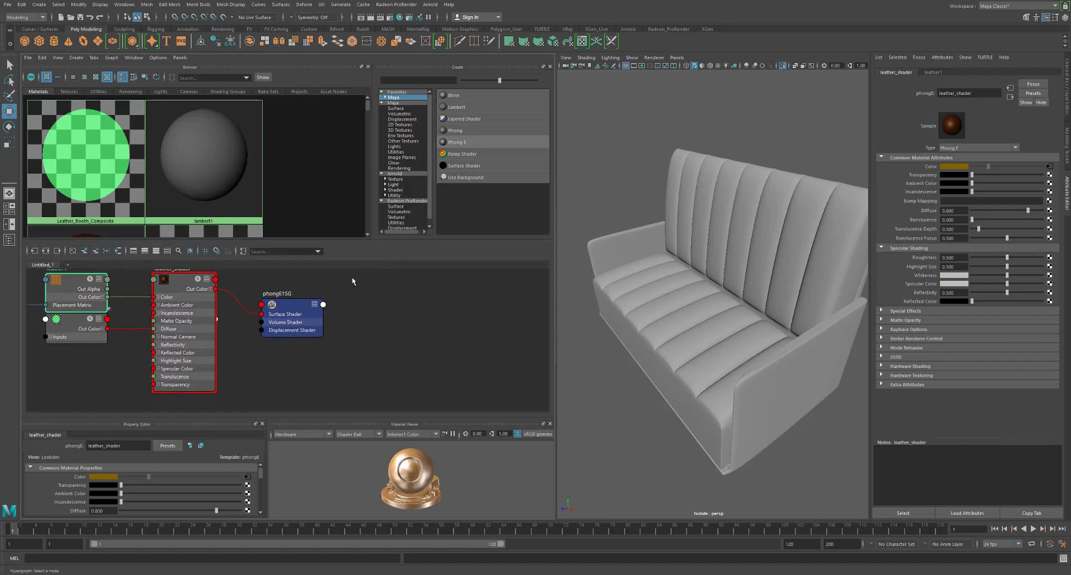
left_click_drag(296, 306, 427, 299)
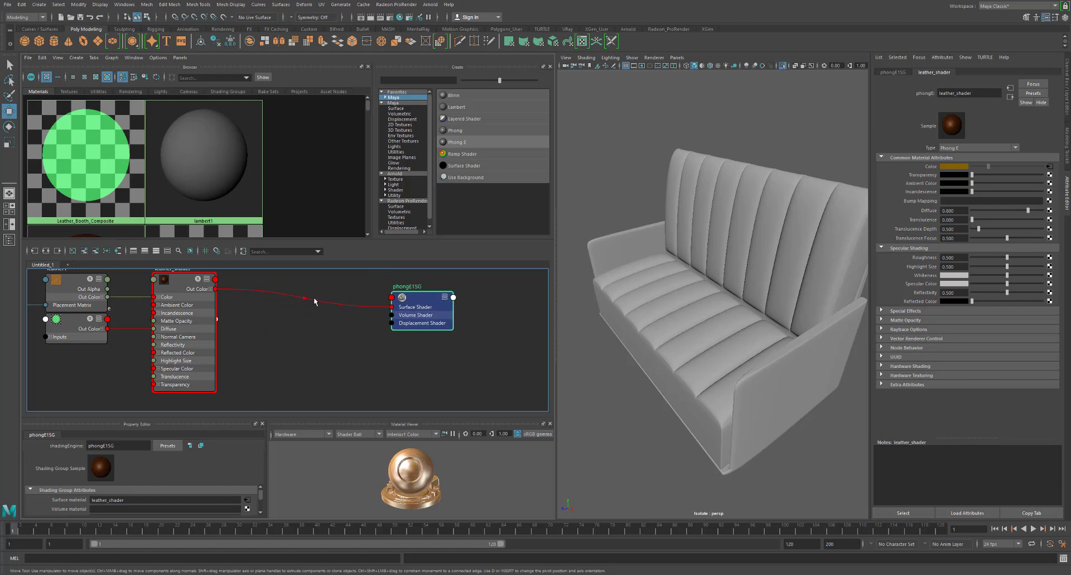
left_click_drag(182, 281, 313, 284)
left_click_drag(75, 282, 145, 290)
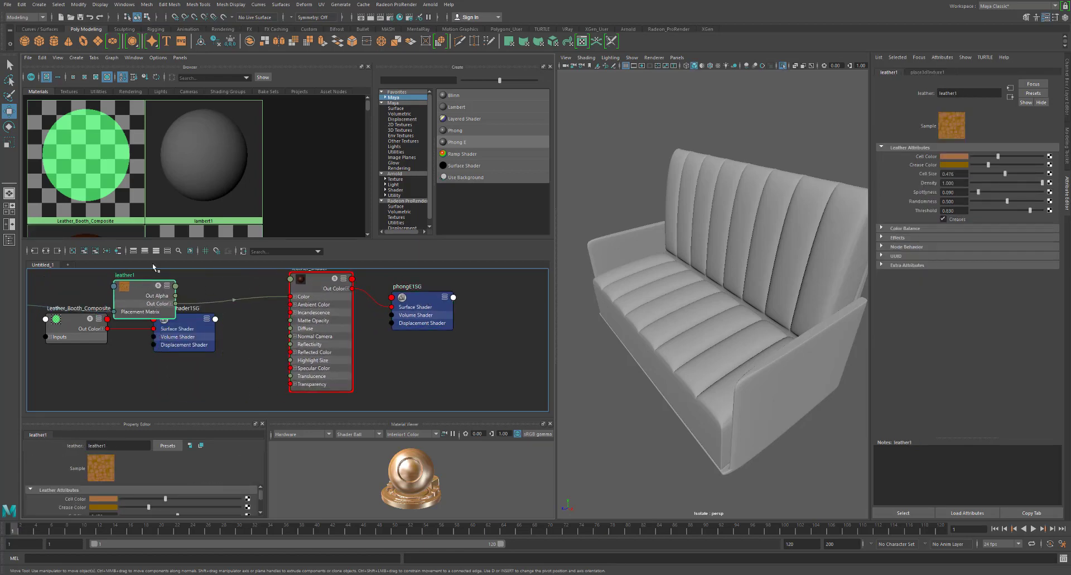
Graph the network of leather_shader on its own, with its Leather texture, 3D placement and shading group
scroll(196, 230, "down", 3)
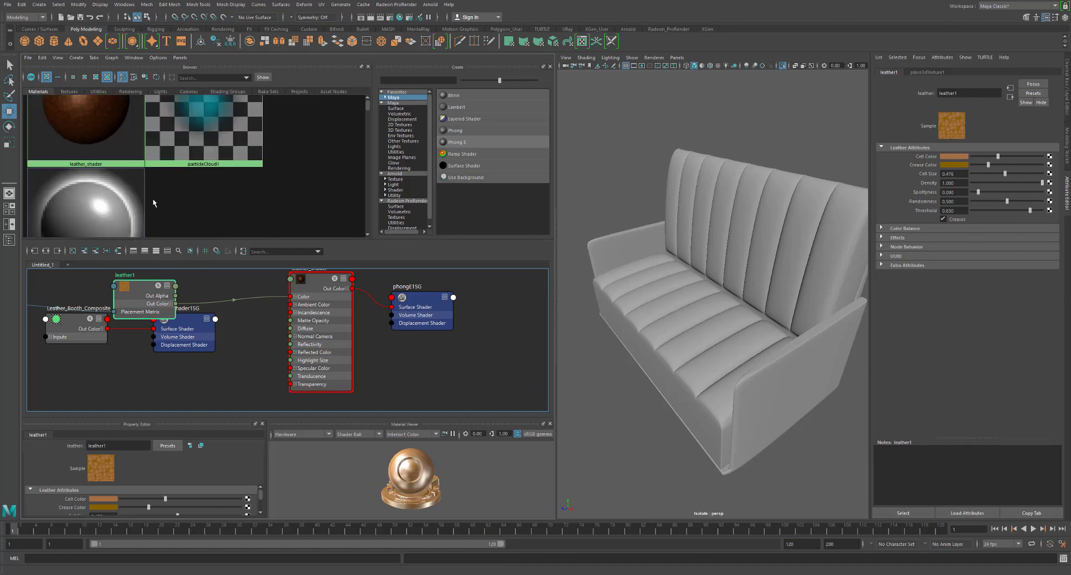
right_click_drag(113, 135, 117, 158)
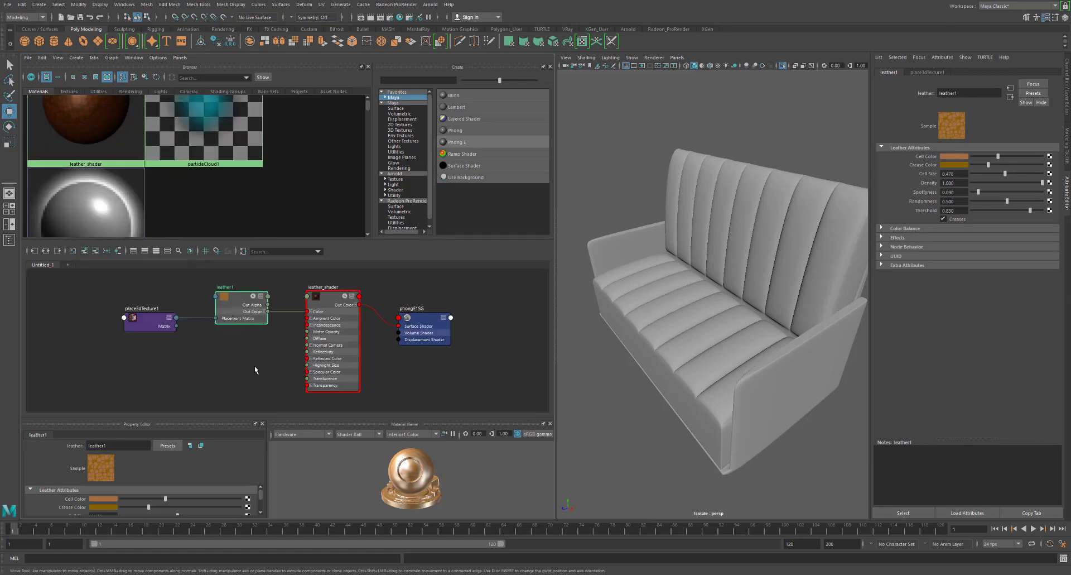
scroll(255, 366, "up", 2)
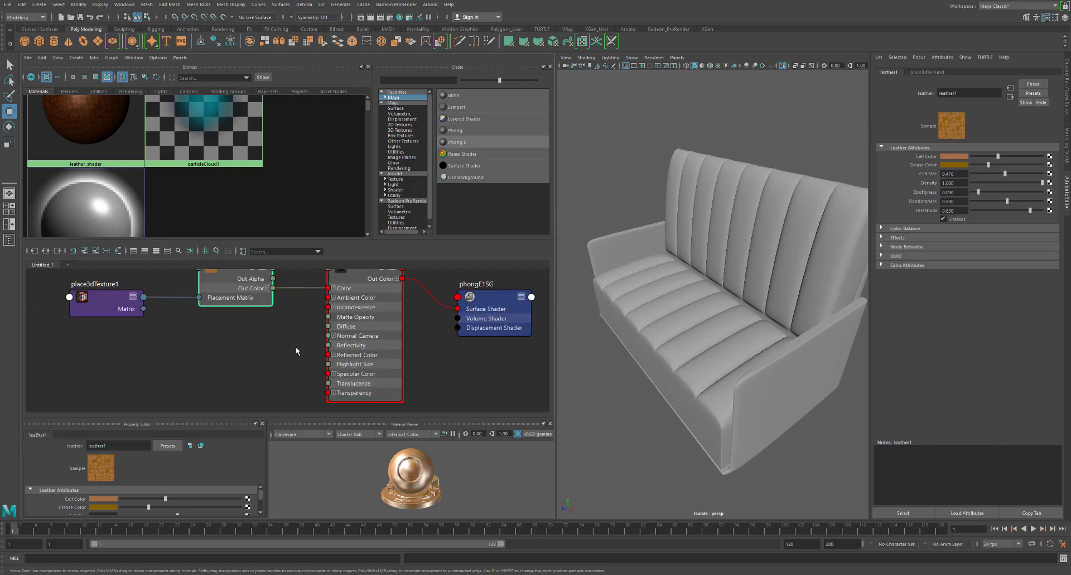
mouse_move(296, 347)
right_mouse_down()
mouse_move(294, 357)
mouse_move(301, 330)
right_mouse_up()
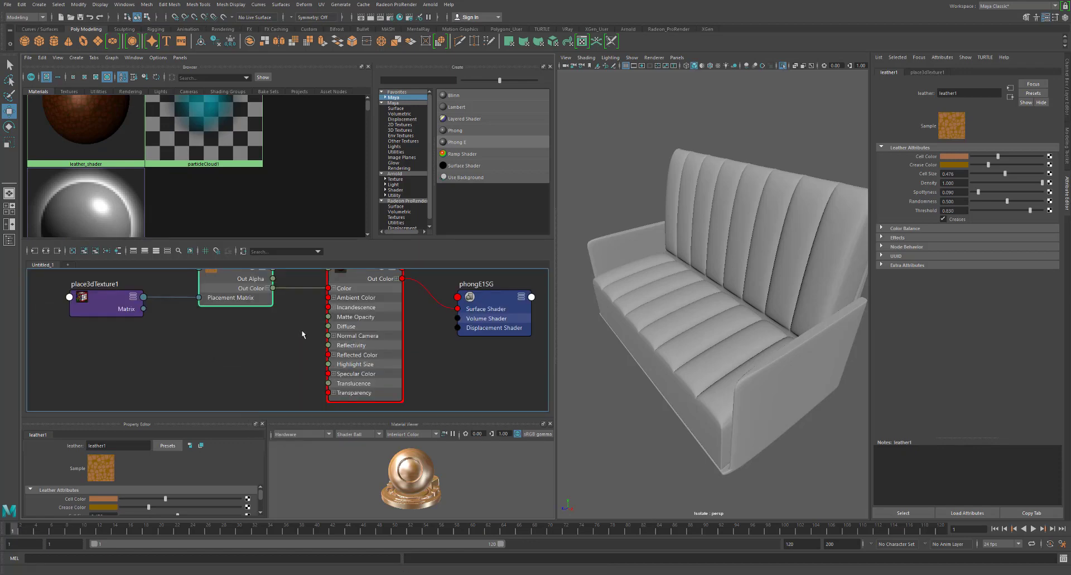
middle_click_drag(295, 317, 286, 346, "alt")
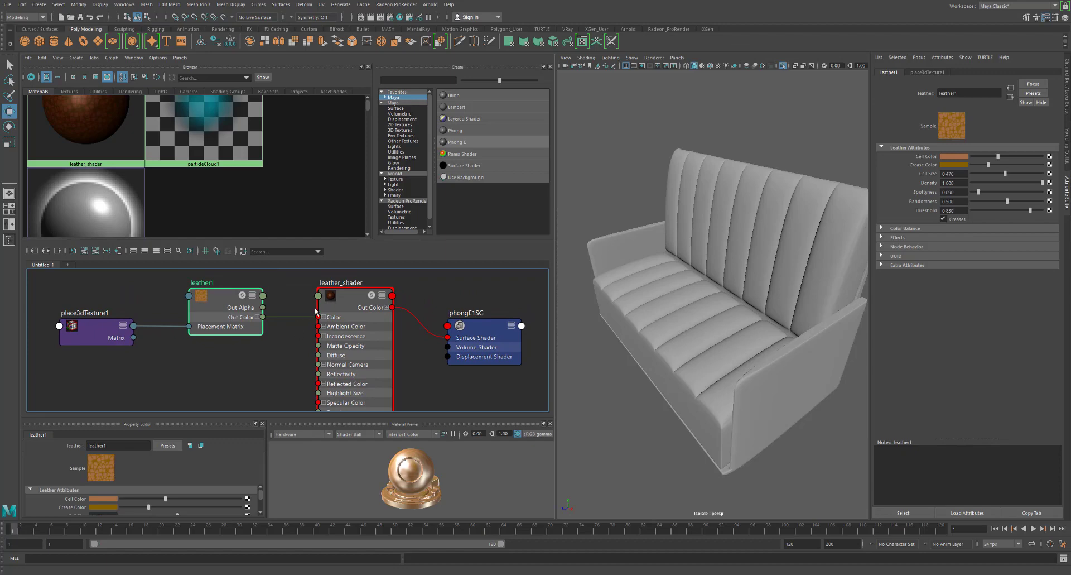
Examine the input and output ports of leather1, leather_shader and phongE1SG, including the Out Color and Normal Camera components
left_click(356, 314)
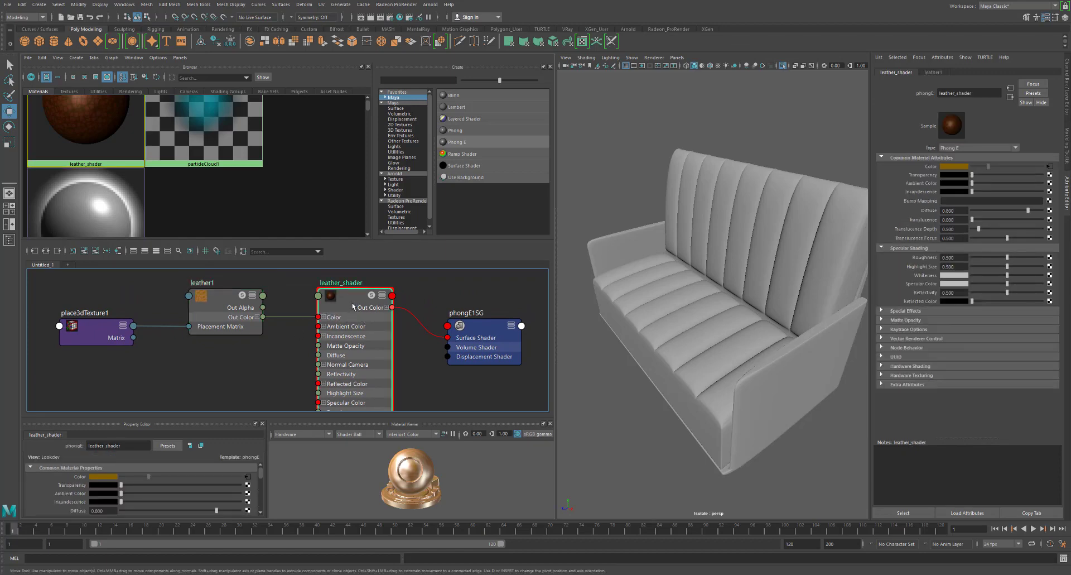
right_click(353, 305)
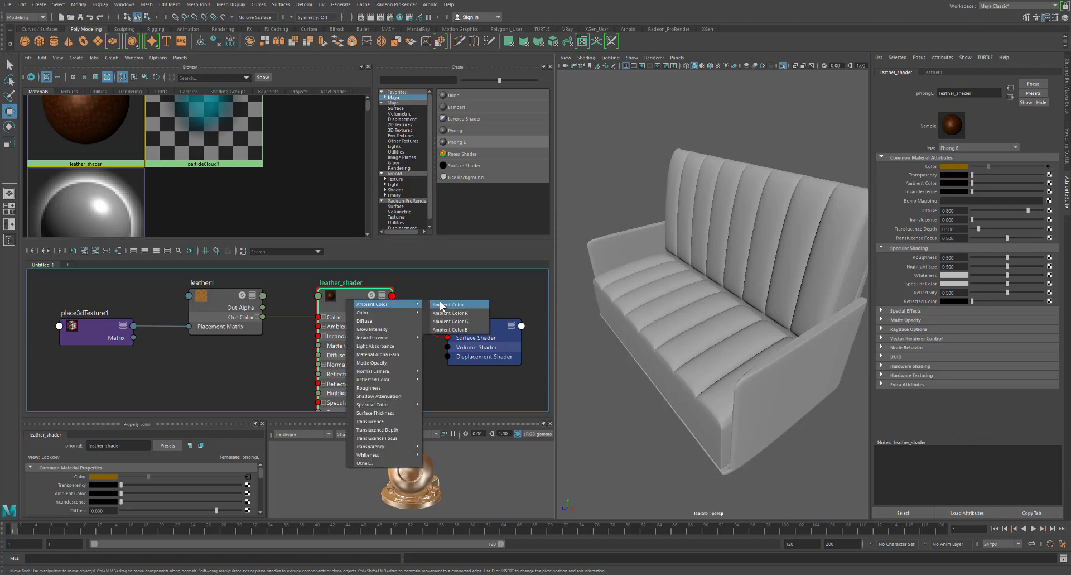
left_click(451, 294)
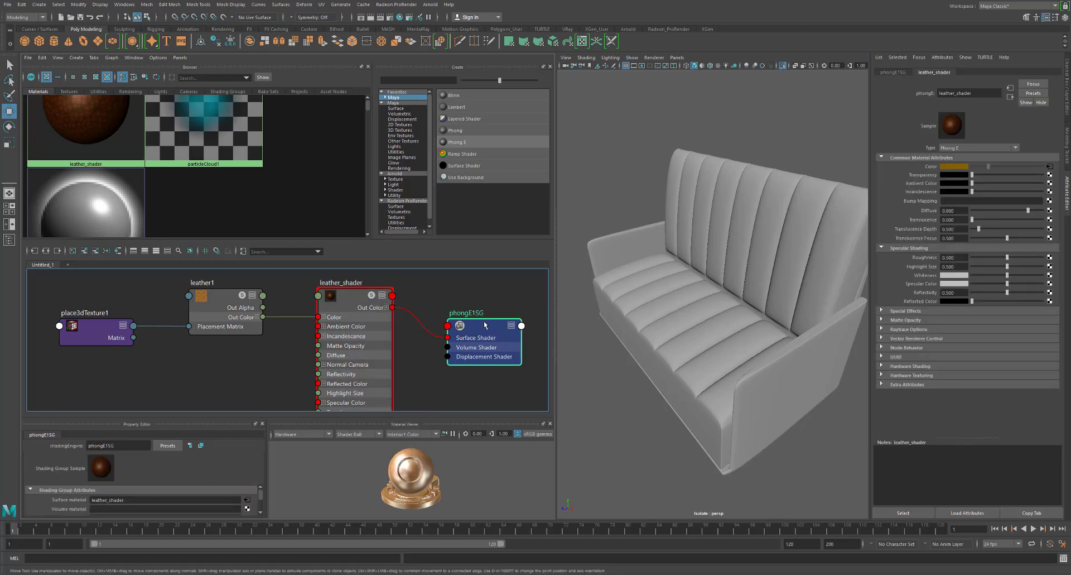
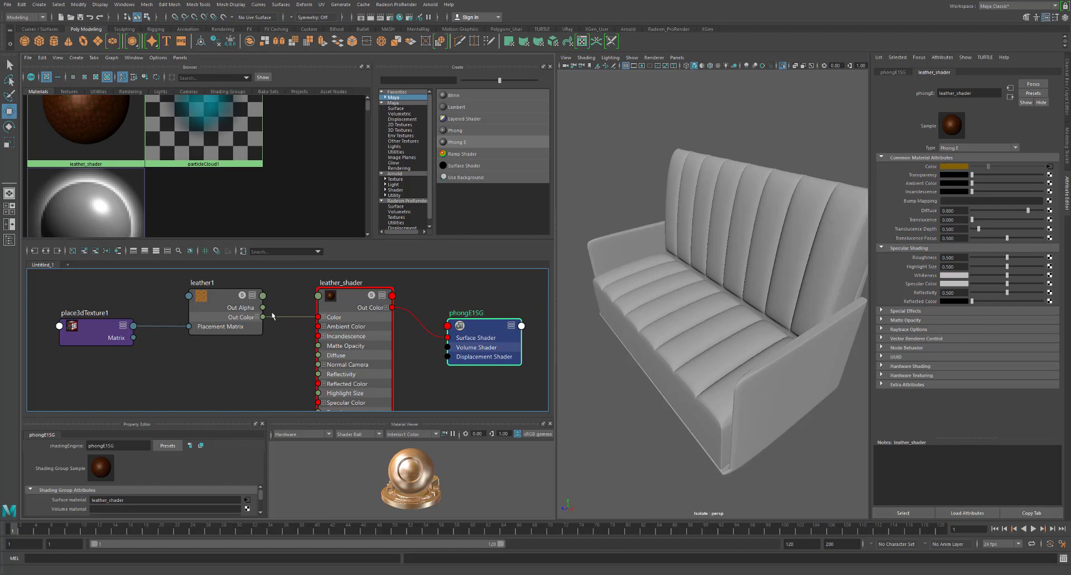
left_click(215, 306)
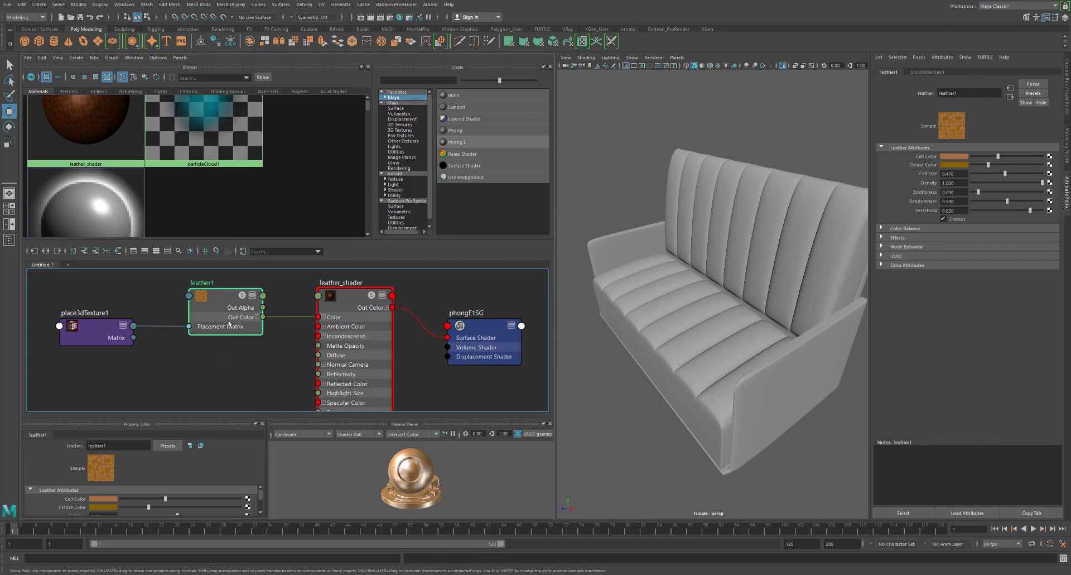
left_click(257, 318)
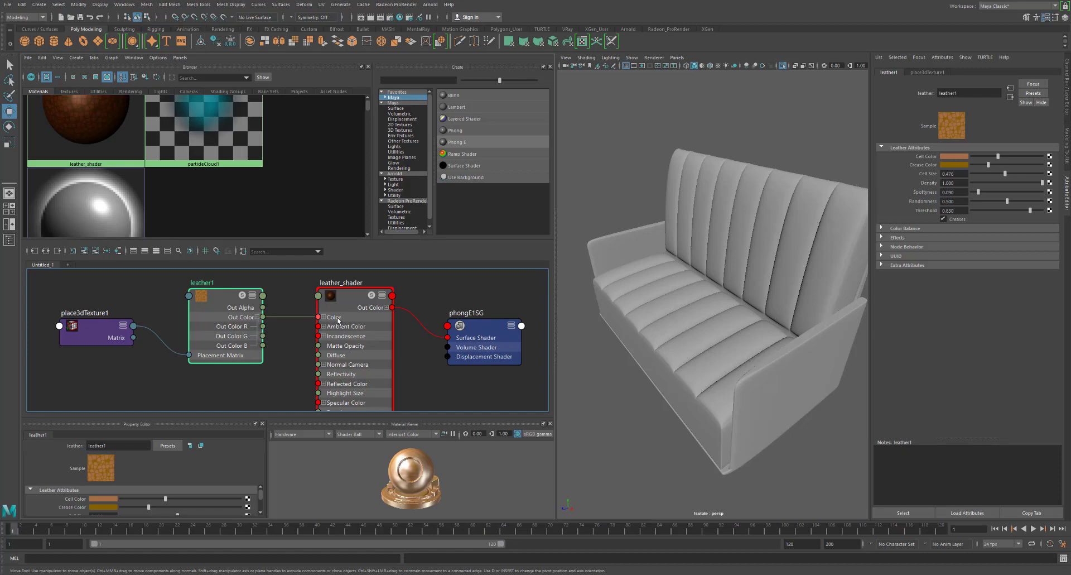
left_click(256, 317)
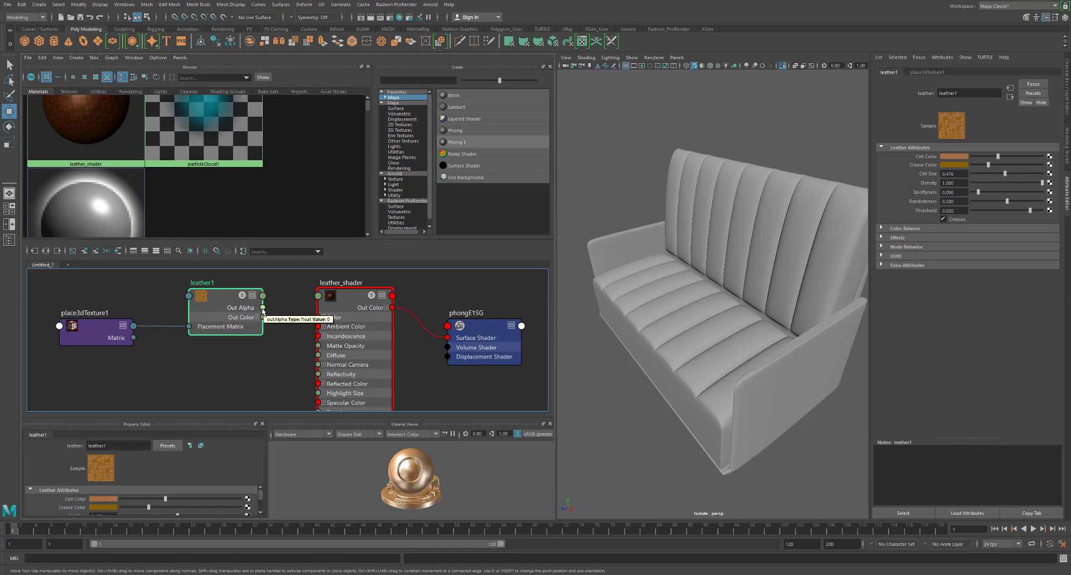
mouse_move(263, 307)
left_mouse_down()
mouse_move(289, 333)
mouse_move(271, 308)
mouse_move(281, 298)
mouse_move(273, 309)
left_mouse_up()
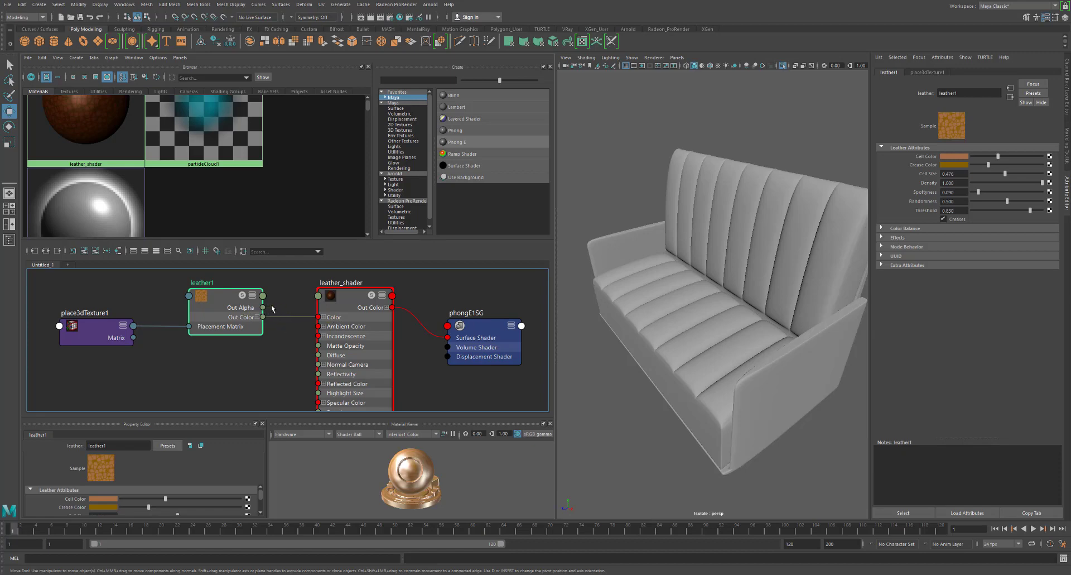
left_click_drag(318, 364, 280, 363)
left_click(325, 364)
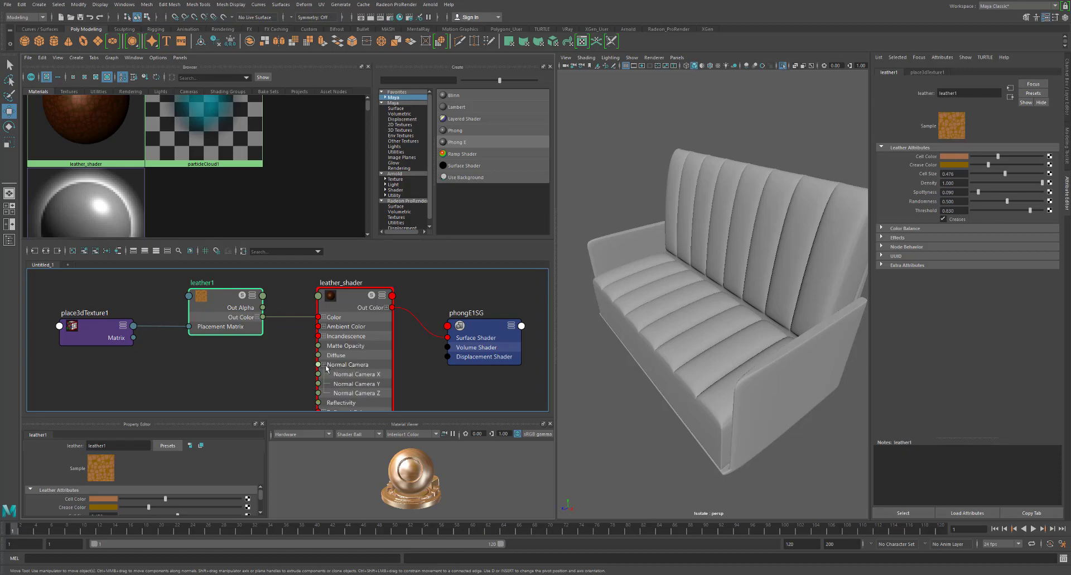
left_click(324, 365)
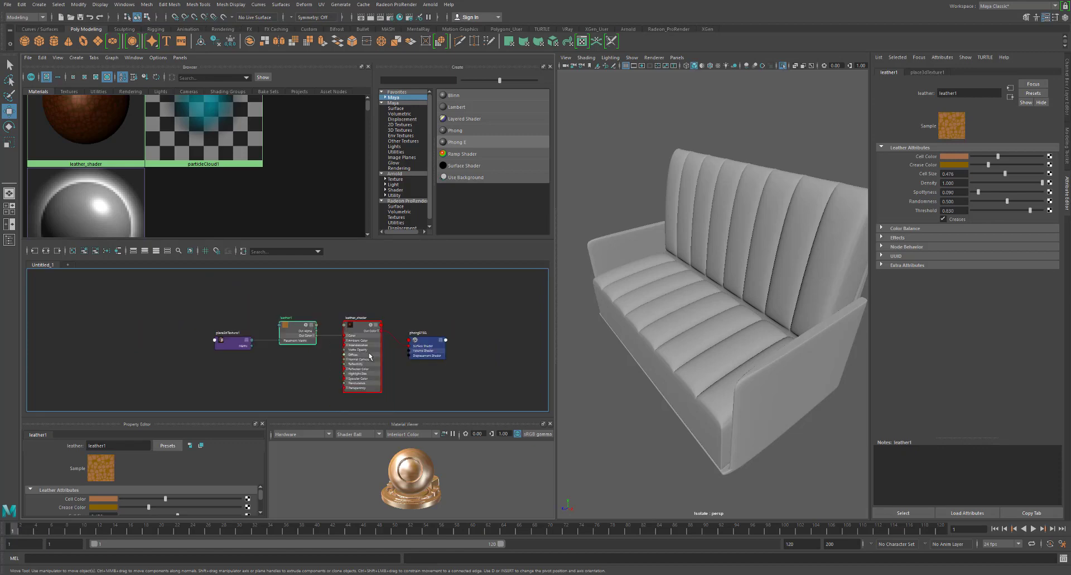
left_click(355, 310)
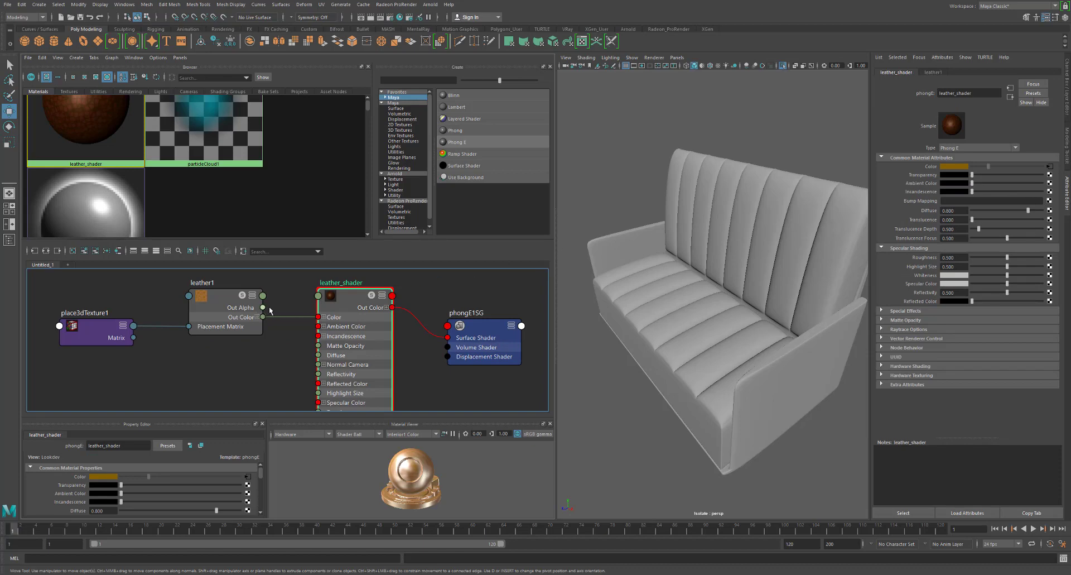
Try to connect the Out Alpha of leather1 to the Normal Camera input of leather_shader
left_click_drag(263, 307, 385, 297)
scroll(426, 319, "down", 2)
scroll(426, 320, "up", 3)
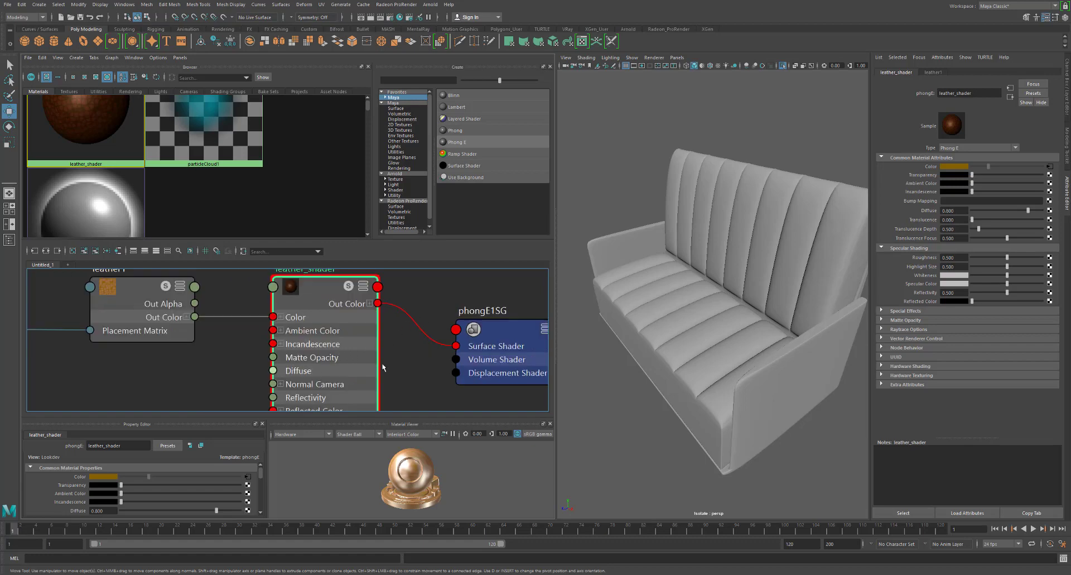
scroll(383, 367, "down", 1)
right_click(336, 315)
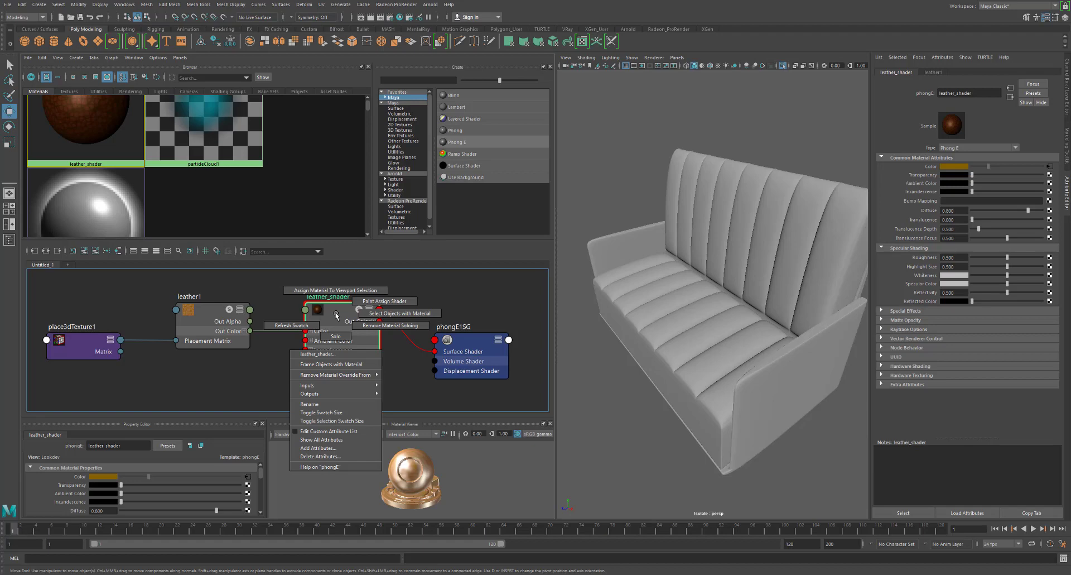
mouse_move(338, 389)
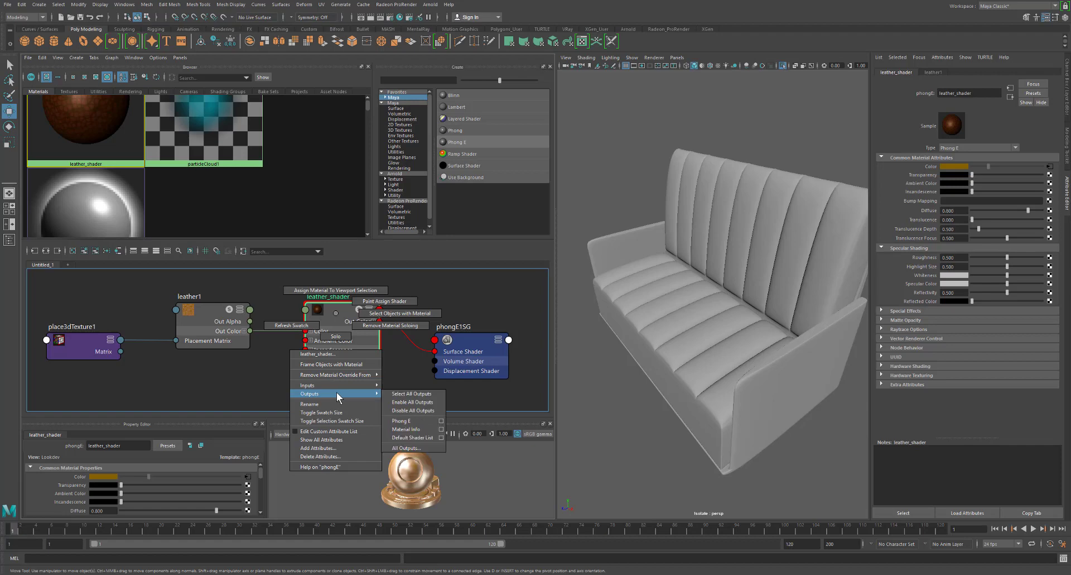
left_click(178, 374)
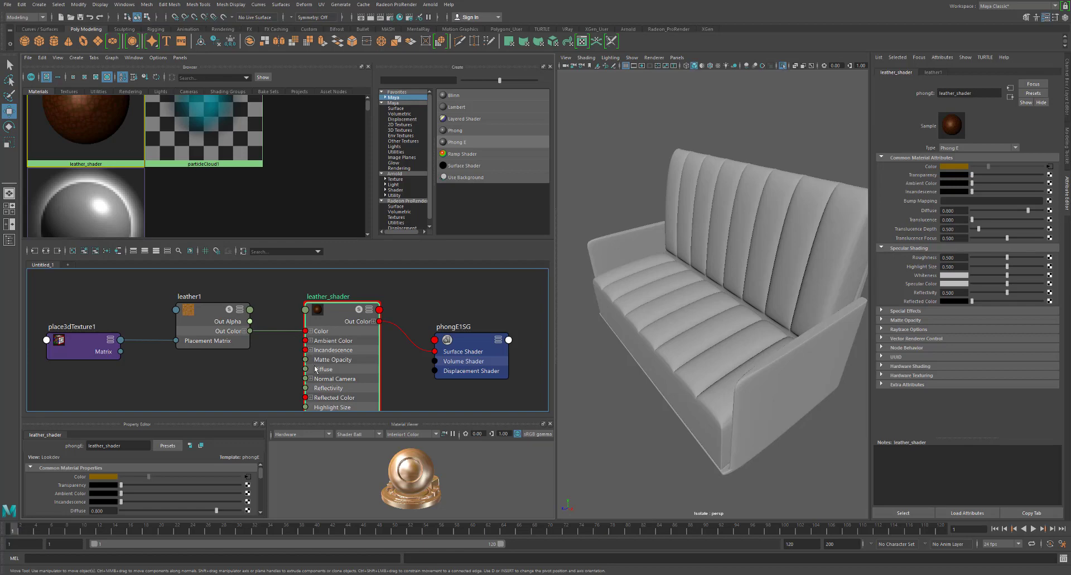
middle_click_drag(250, 324, 308, 379)
Map a Leather 3D texture to the bump mapping of leather_shader and review the resulting texture and bump nodes
left_click(1050, 200)
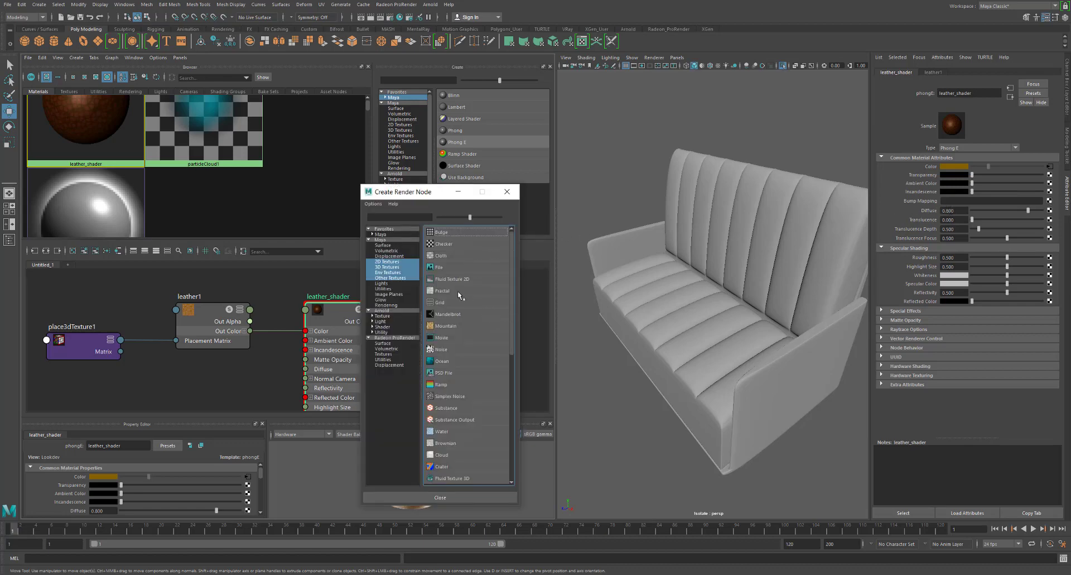
left_click(397, 268)
left_click(443, 291)
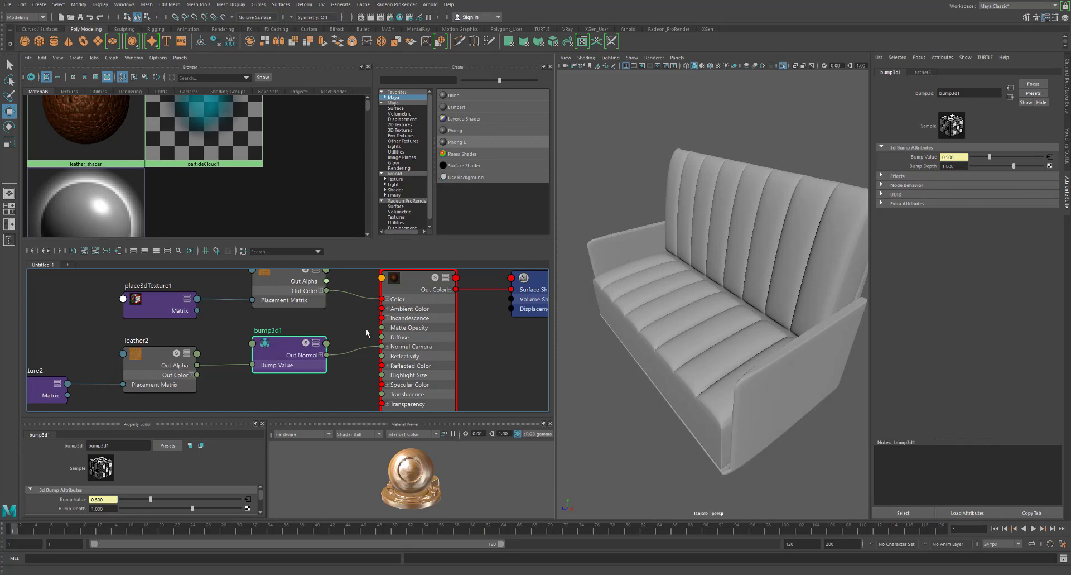
scroll(219, 340, "down", 2)
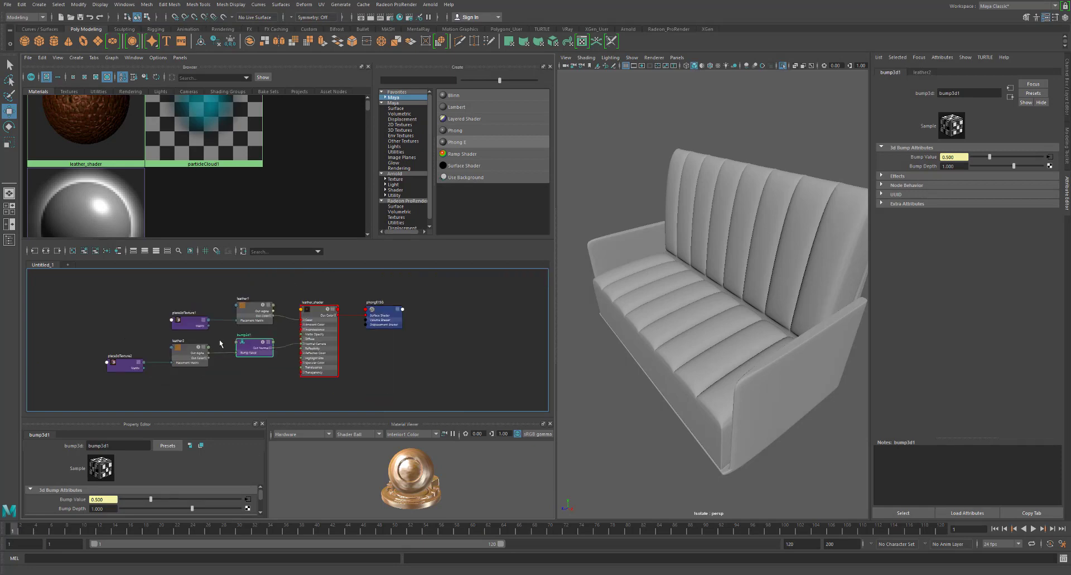
left_click(61, 341)
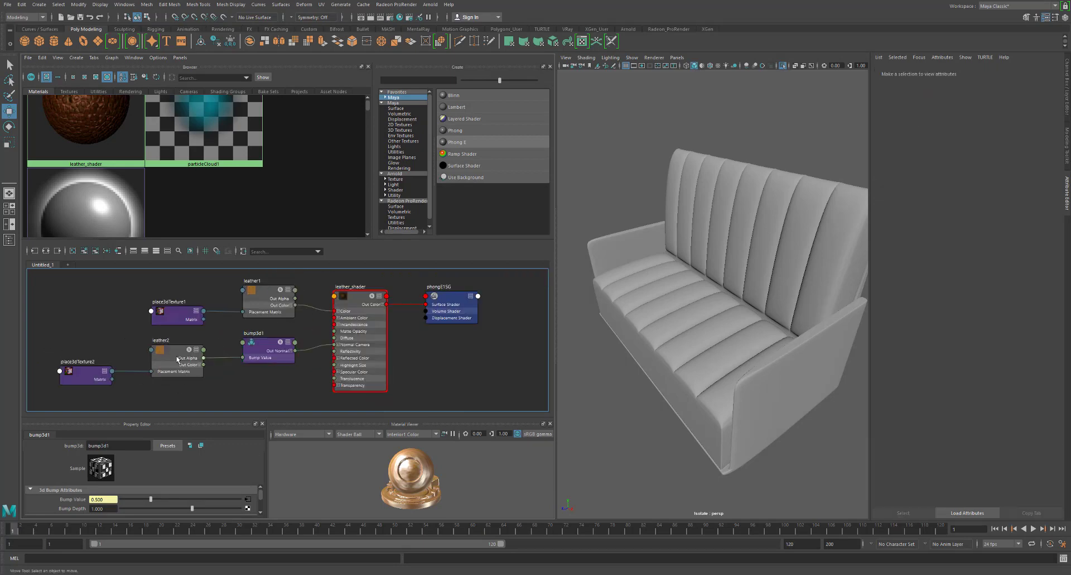
left_click(182, 363)
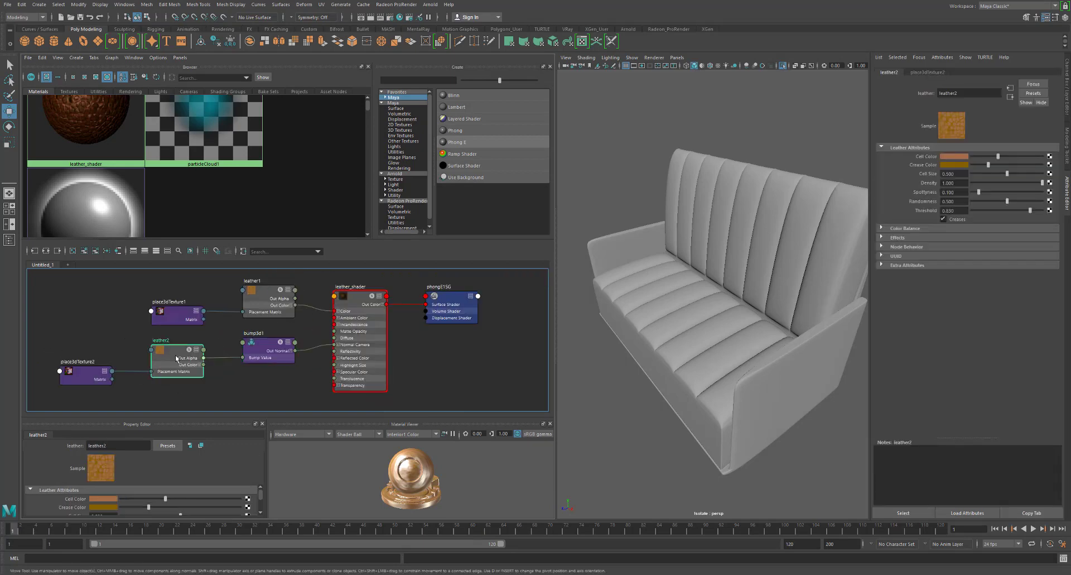
left_click(262, 344)
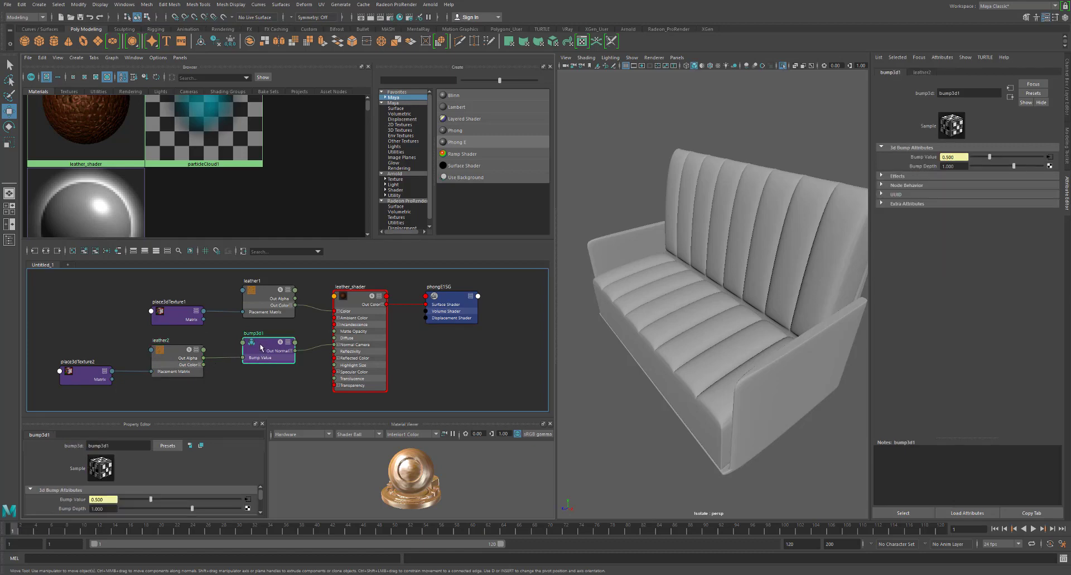
Delete the 3D bump node, the second leather texture and its 3D placement node from the graph
key("Delete")
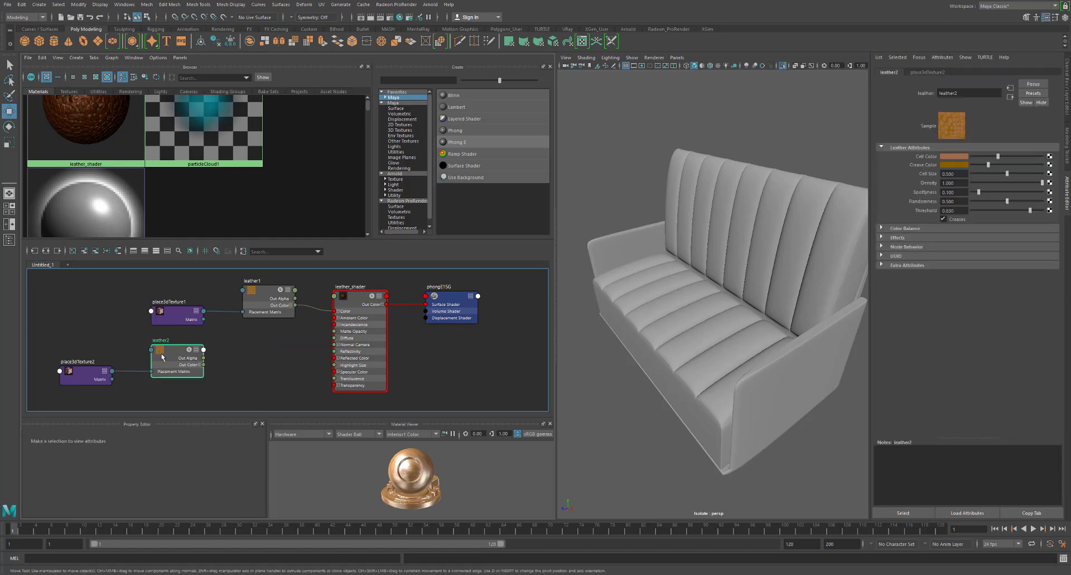
left_click(182, 355)
key("Delete")
key("Delete")
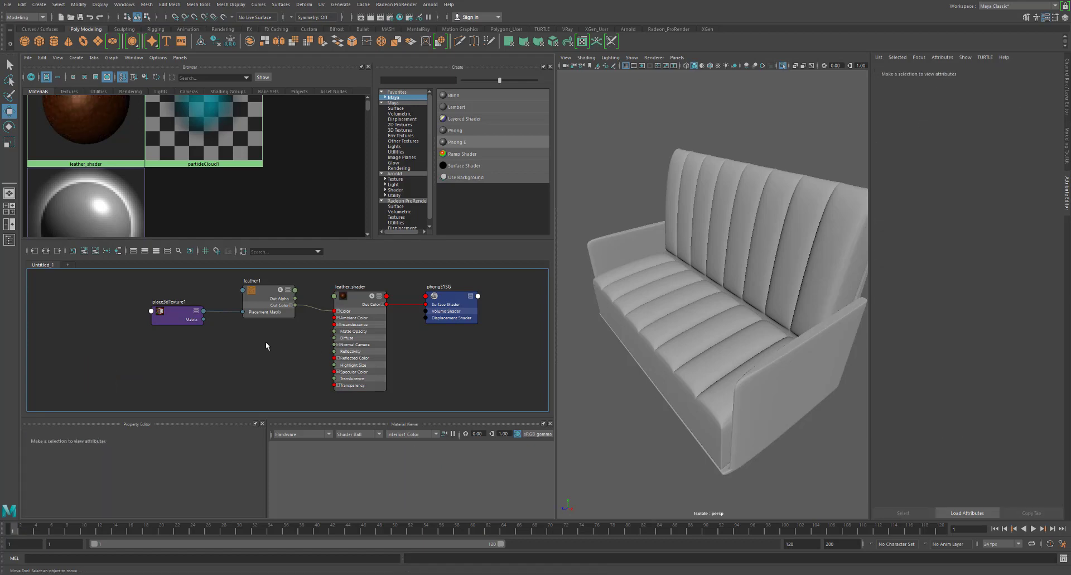
Find the Bump 3d utility among Maya's utility nodes and add one to the leather_shader graph
left_click(401, 104)
scroll(501, 162, "down", 3)
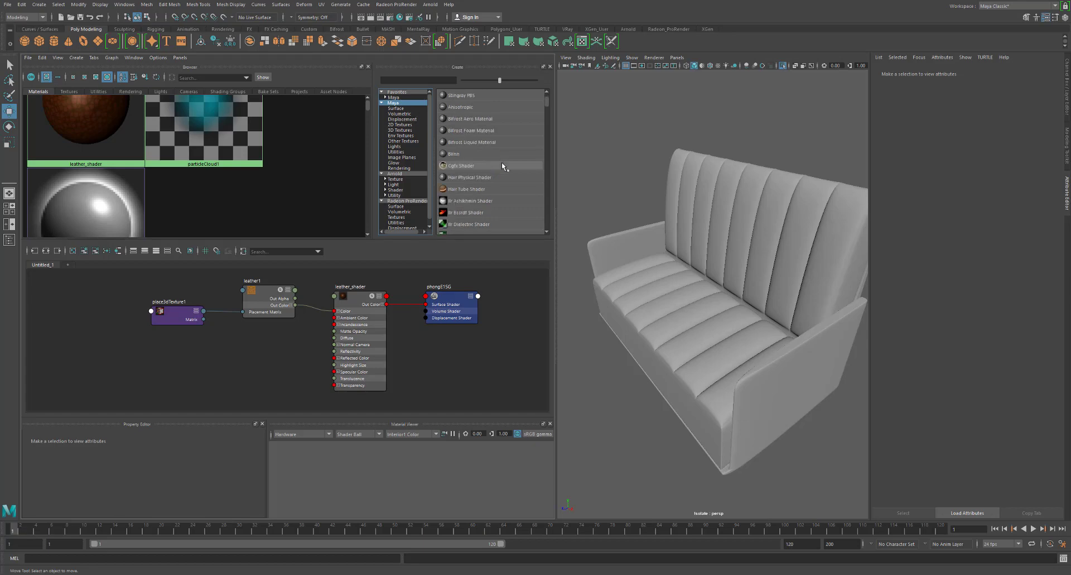
scroll(469, 155, "down", 3)
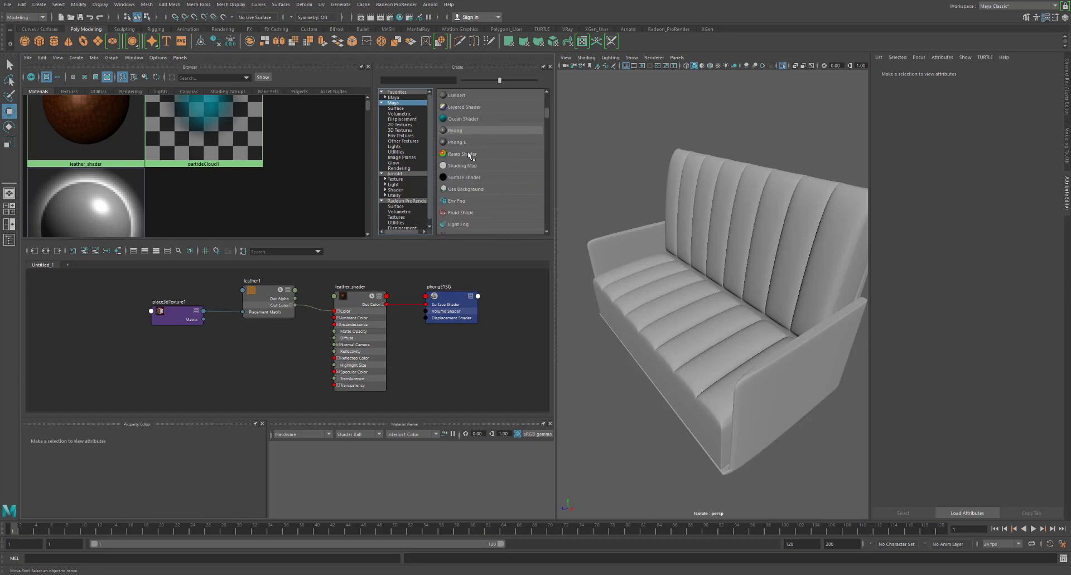
left_click(396, 152)
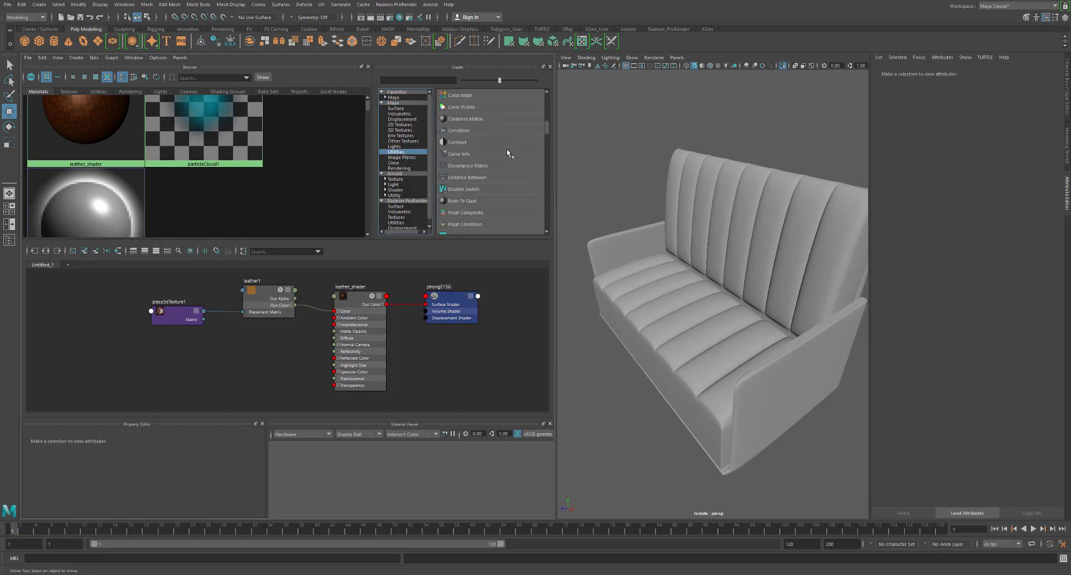
scroll(506, 149, "down", 6)
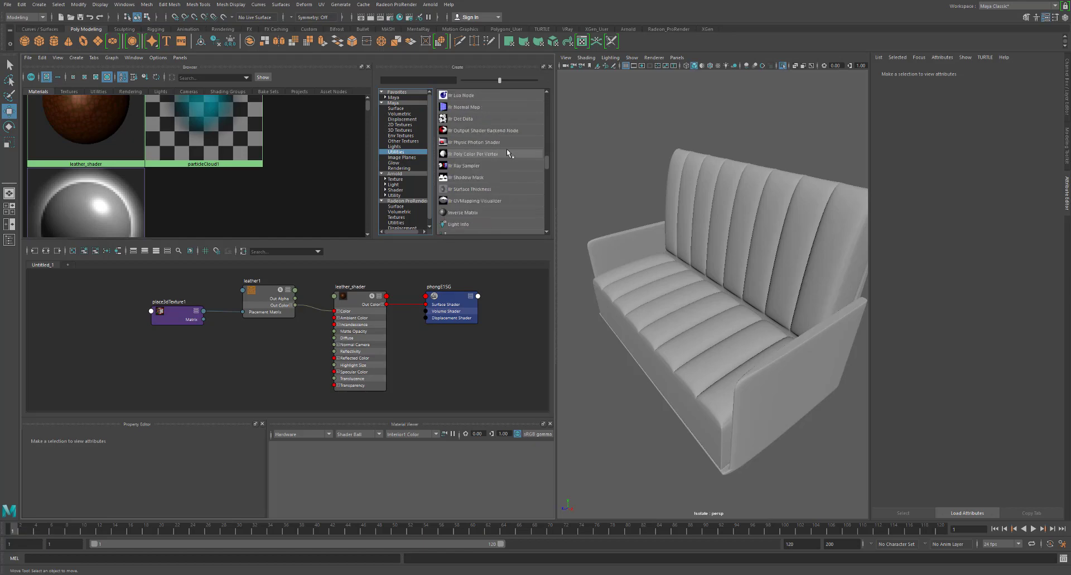
scroll(507, 148, "down", 1)
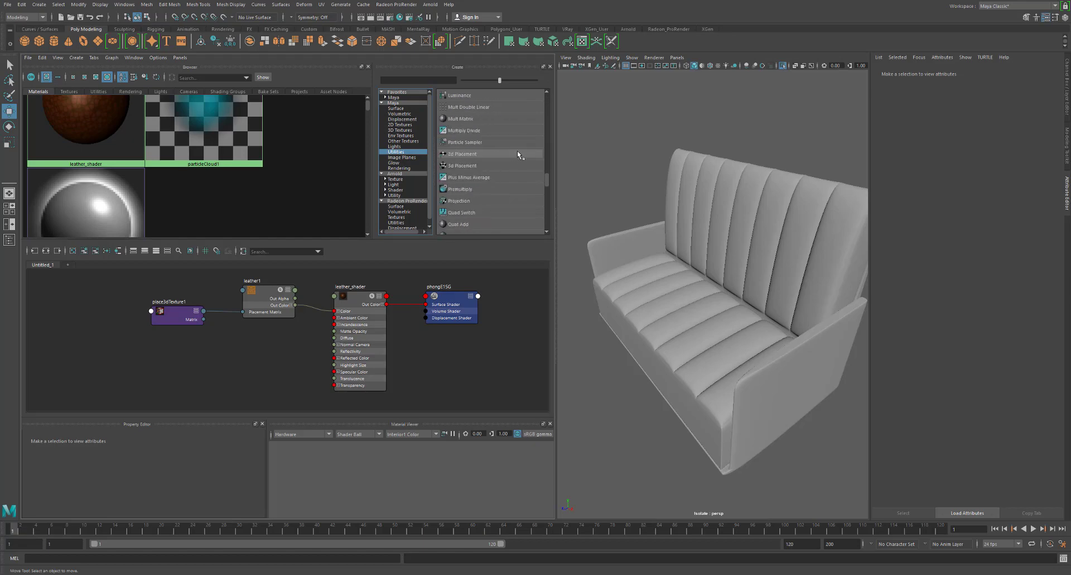
scroll(526, 166, "down", 7)
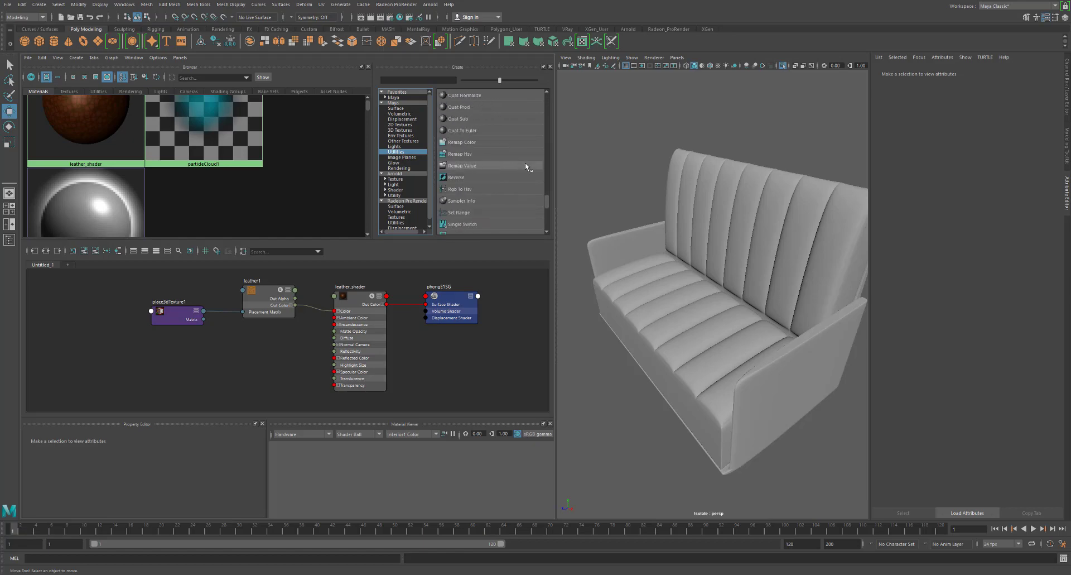
scroll(525, 166, "up", 2)
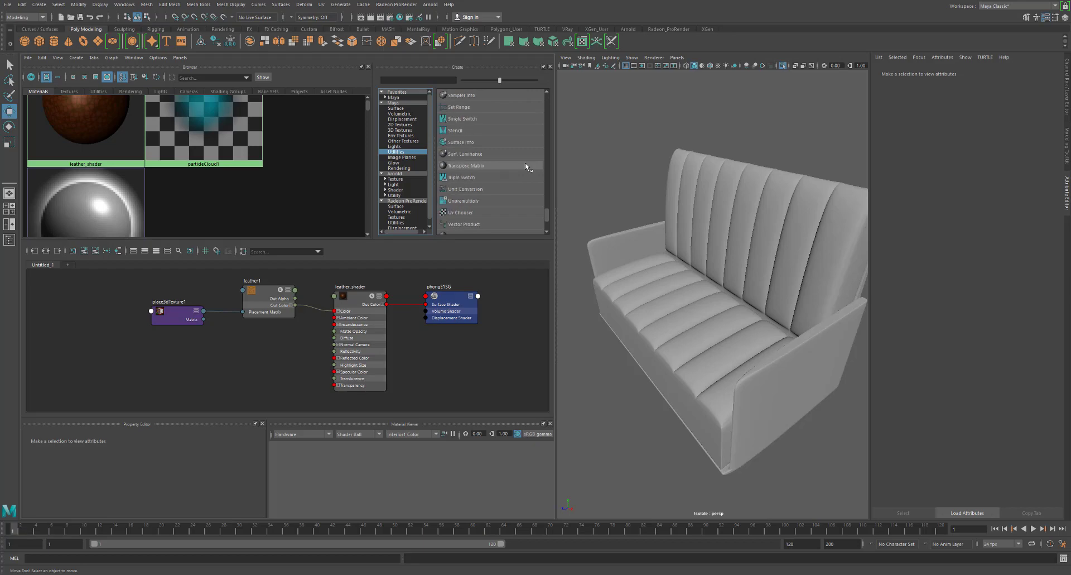
scroll(525, 166, "up", 15)
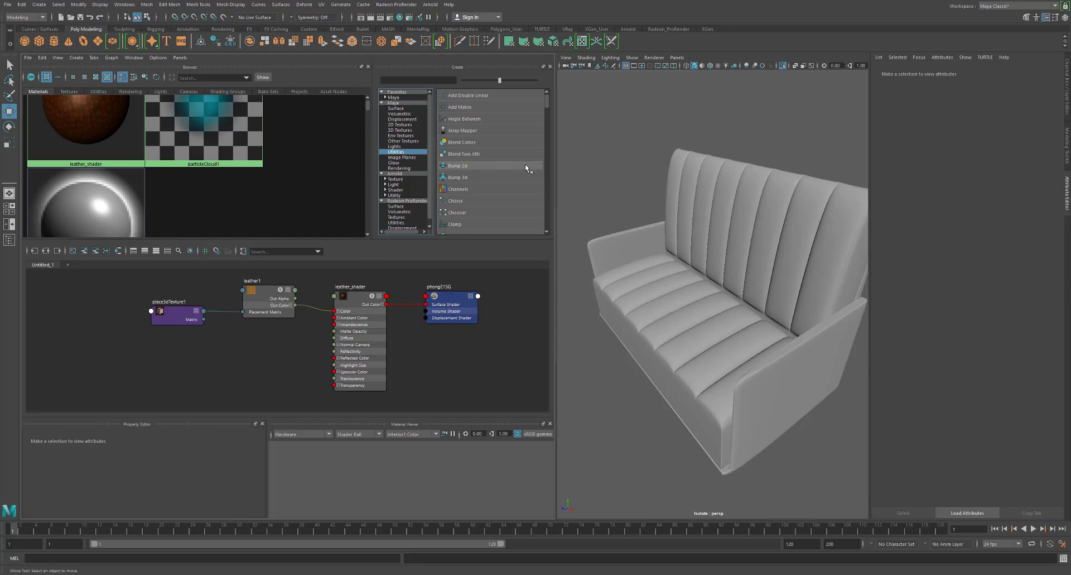
left_click(452, 177)
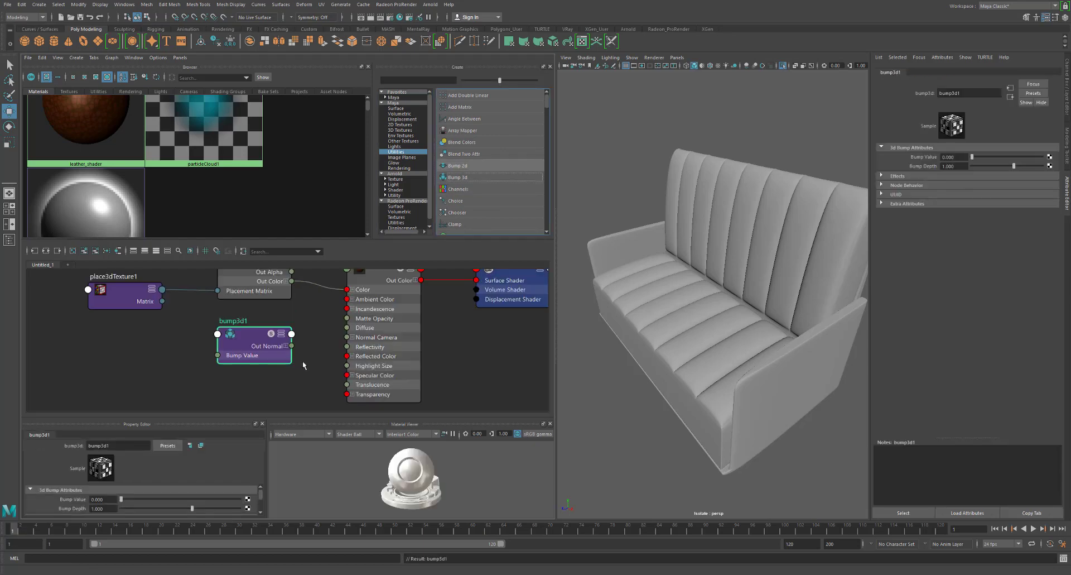
Connect the Out Normal of the new bump node to the Normal Camera input of leather_shader and select the shader
scroll(291, 357, "up", 4)
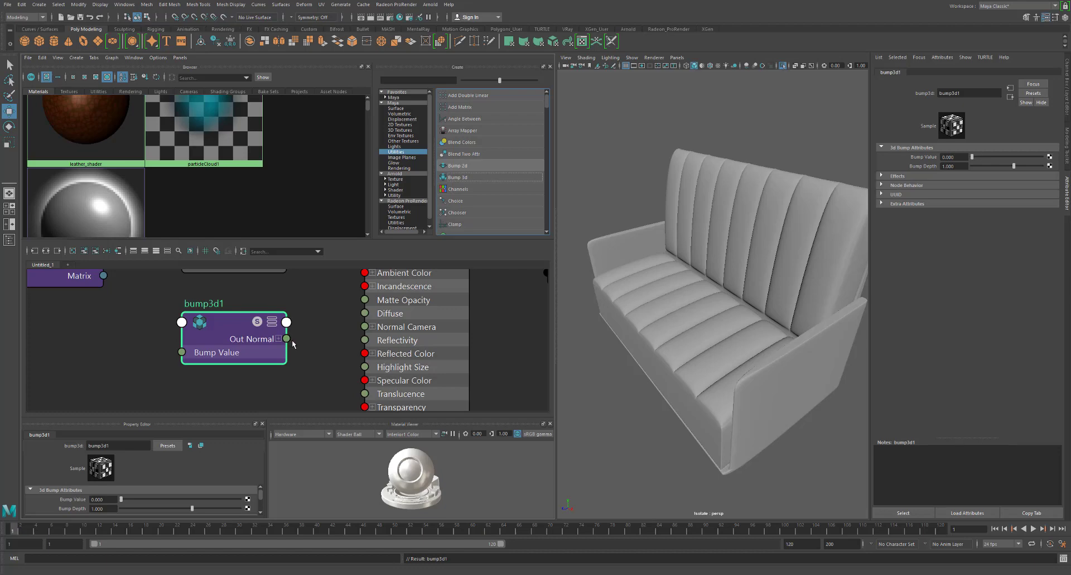
left_click(288, 339)
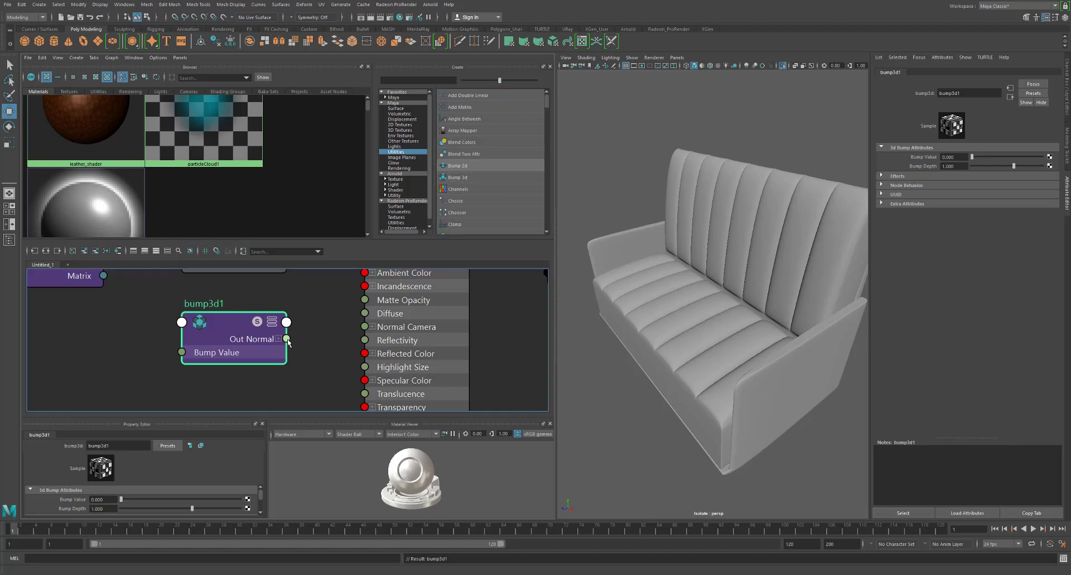
left_click_drag(287, 344, 265, 322)
scroll(328, 321, "up", 1)
scroll(328, 320, "down", 2)
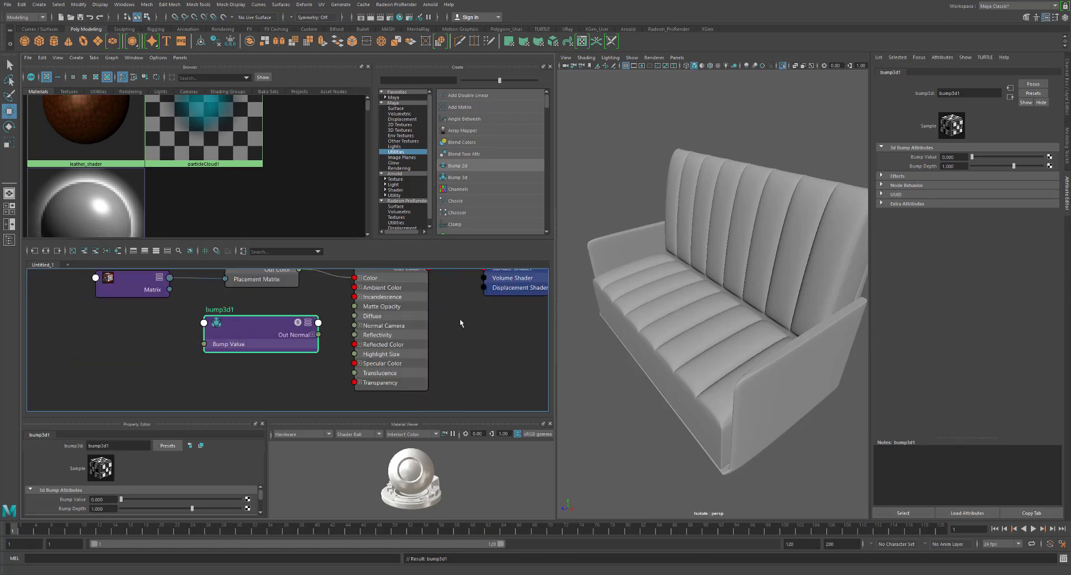
left_click(458, 330)
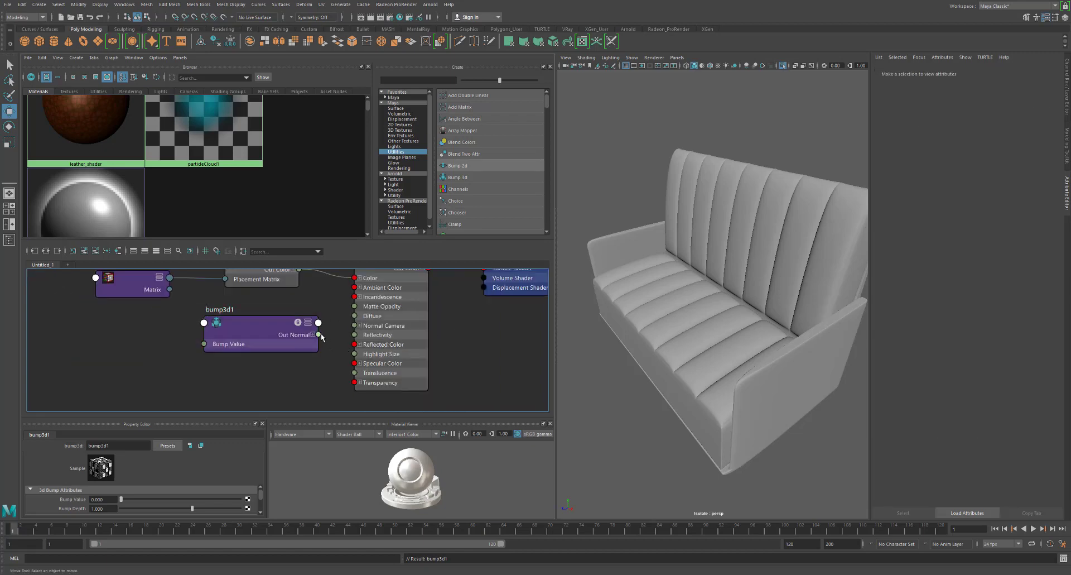
left_click_drag(322, 336, 360, 325)
left_click(394, 326)
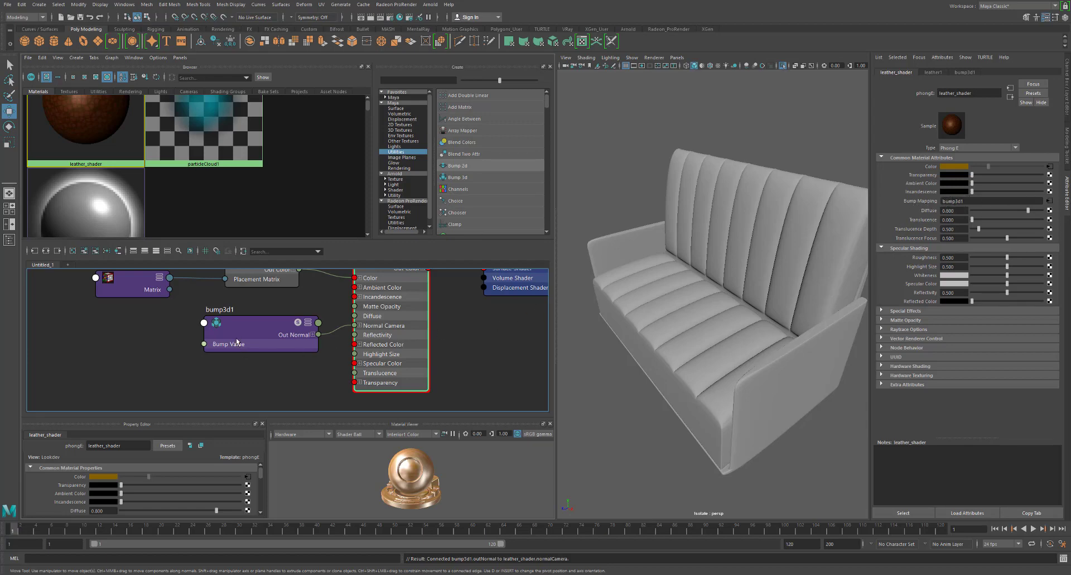
Connect the Out Alpha of leather1 to the Bump Value of the 3D bump node
scroll(333, 314, "down", 4)
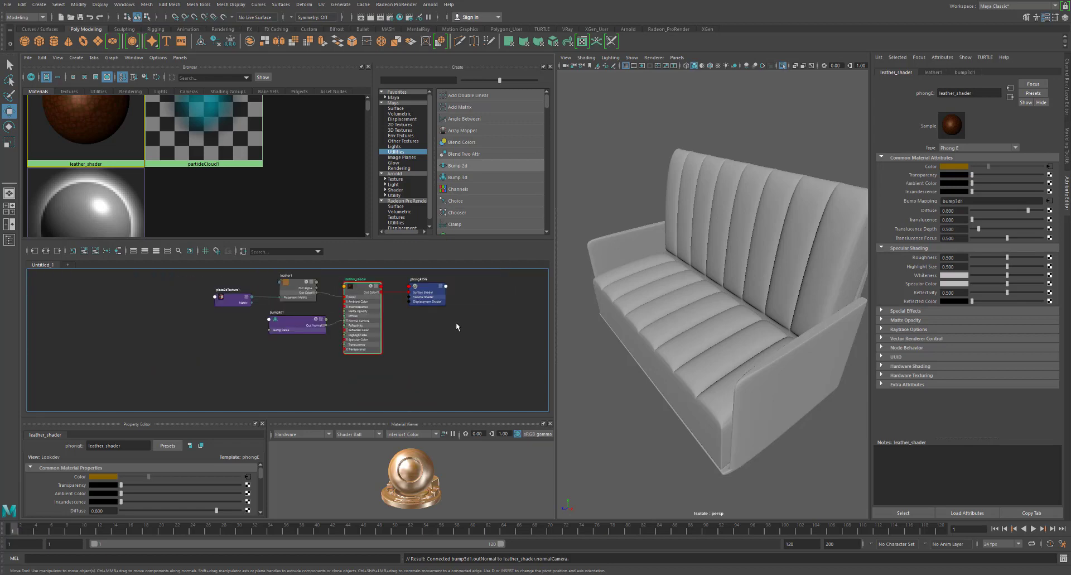
scroll(457, 322, "up", 2)
middle_click_drag(448, 329, 503, 357, "alt")
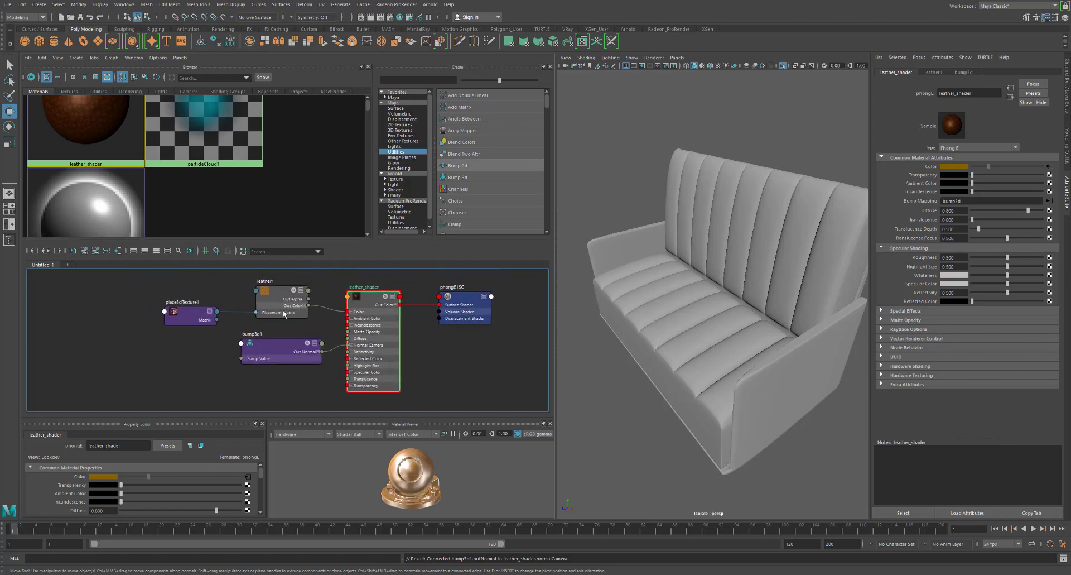
left_click_drag(307, 300, 248, 360)
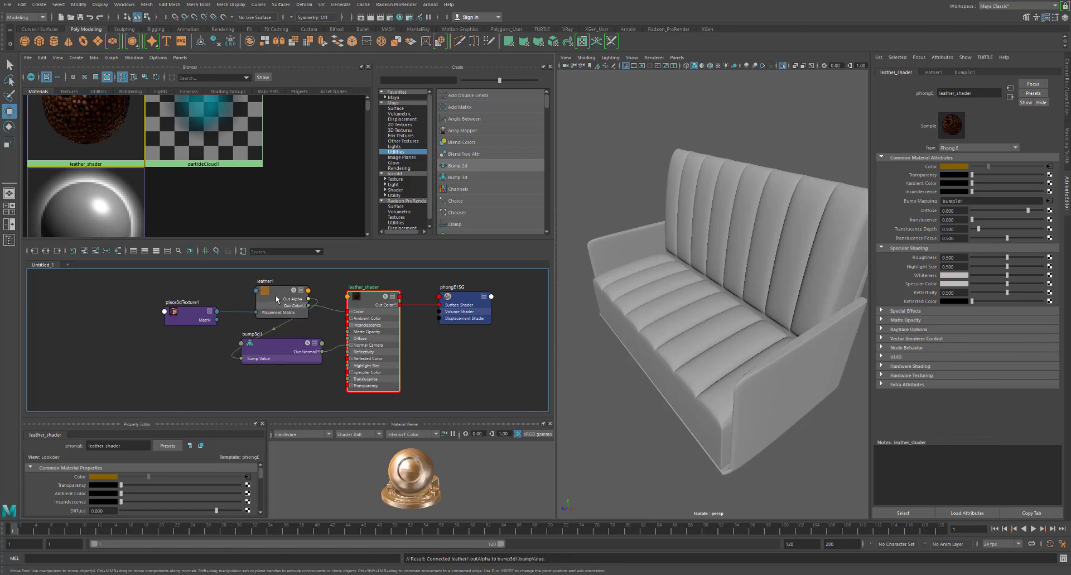
Rearrange the placement, leather1 and 3D bump nodes so their connections into leather_shader are easy to read
left_click_drag(274, 298, 113, 315)
left_click_drag(229, 300, 198, 301)
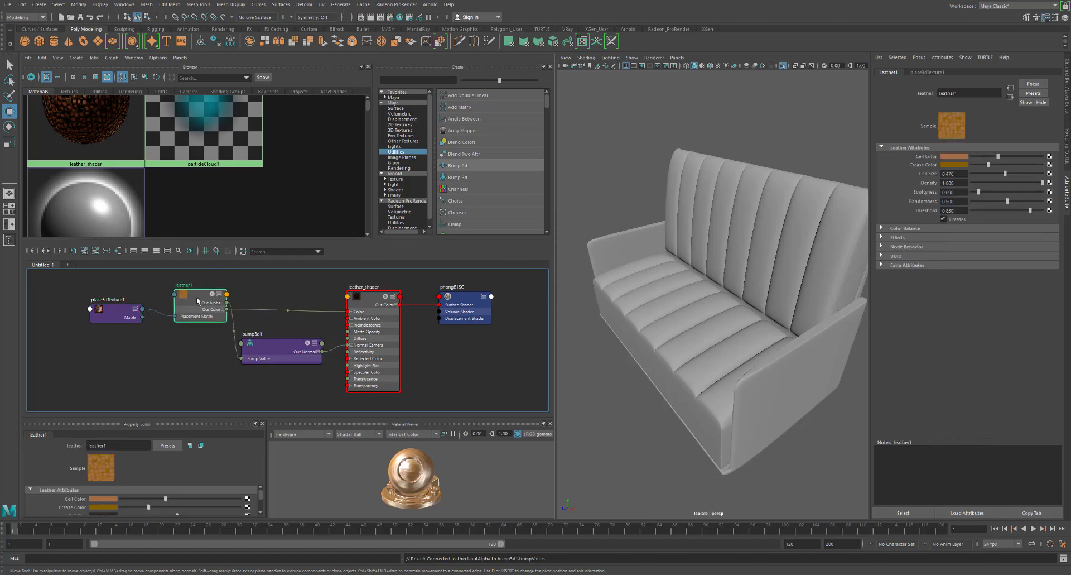
left_click_drag(280, 347, 297, 340)
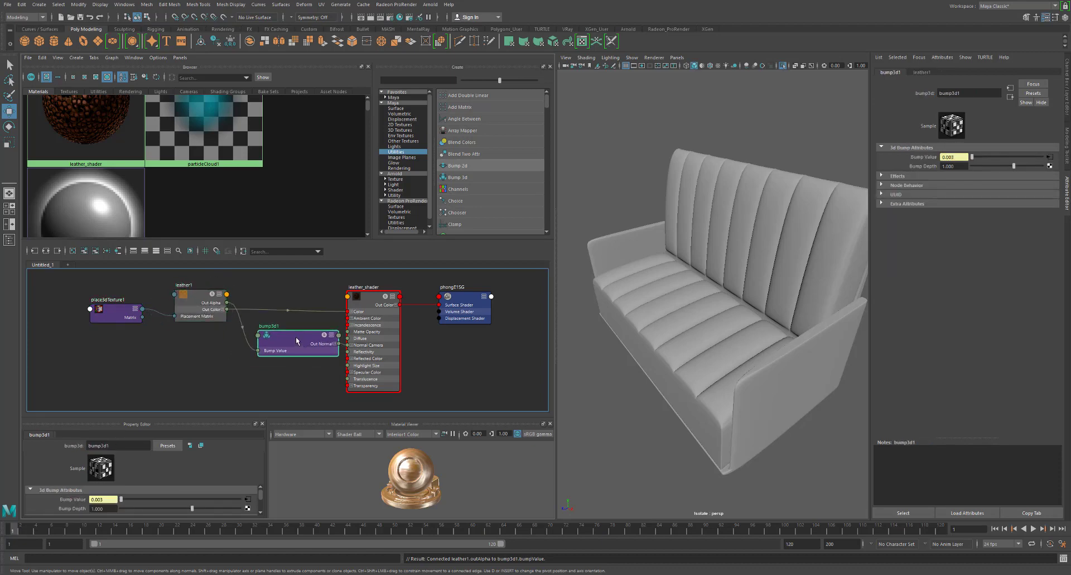
left_click_drag(198, 306, 200, 308)
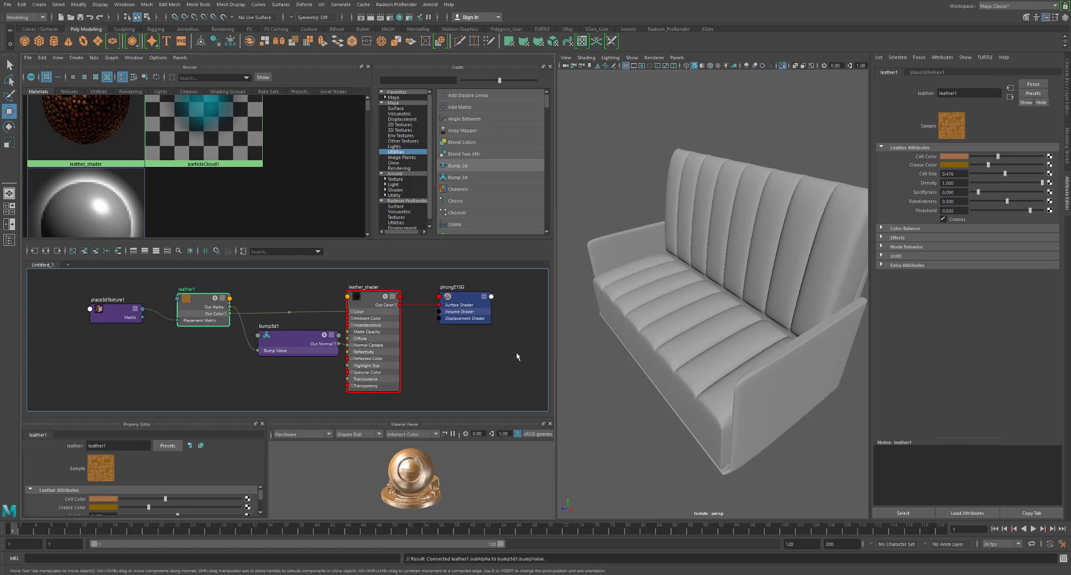
Trace the bump mapping of leather_shader to its source, enlarge the material browser and examine the bumped leather swatch
left_click(377, 336)
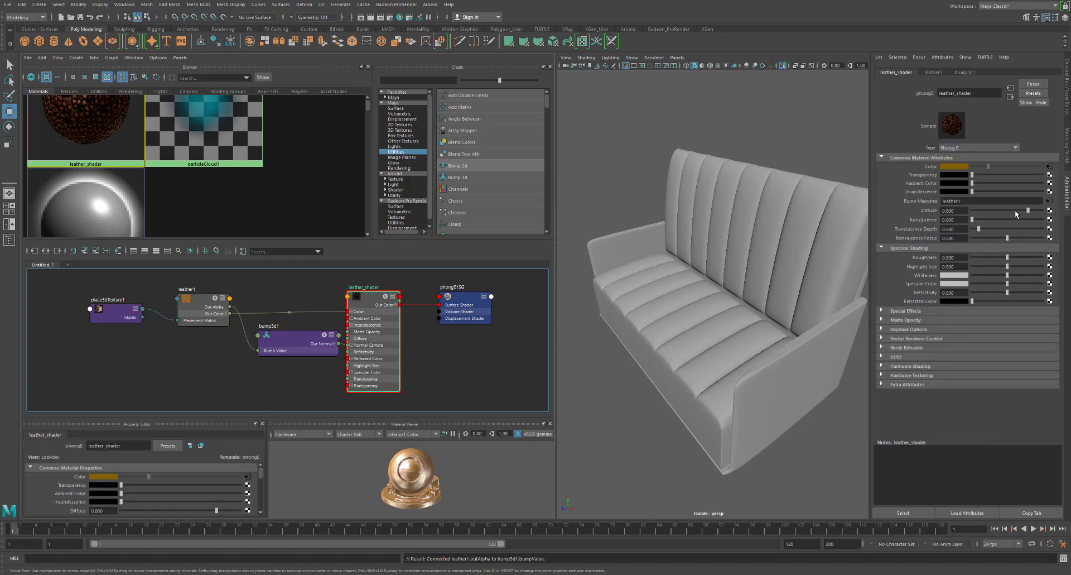
left_click(1051, 201)
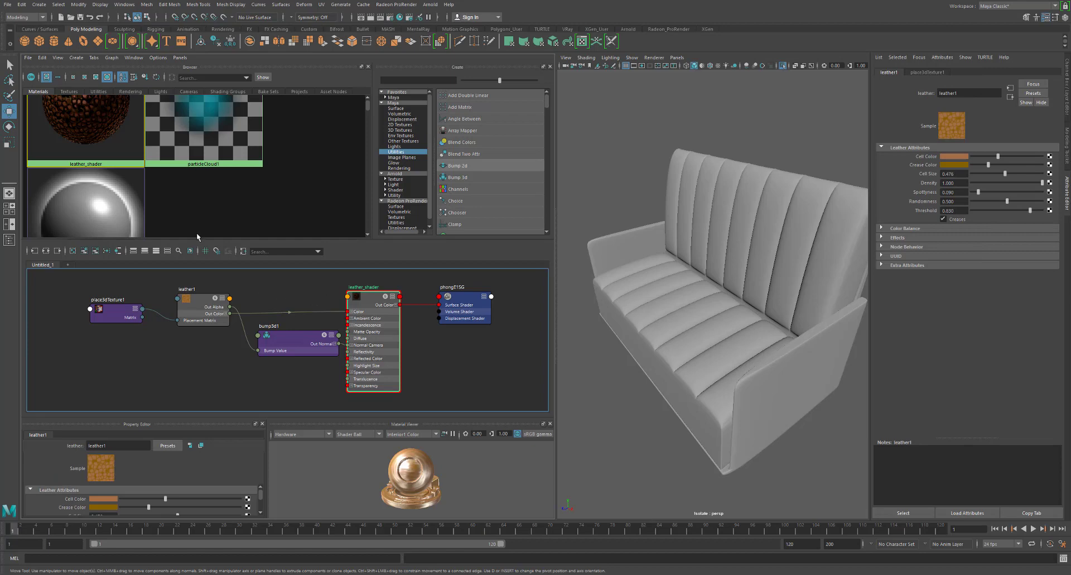
left_click_drag(217, 241, 217, 296)
scroll(89, 195, "up", 3)
scroll(78, 192, "down", 4)
scroll(73, 191, "up", 2)
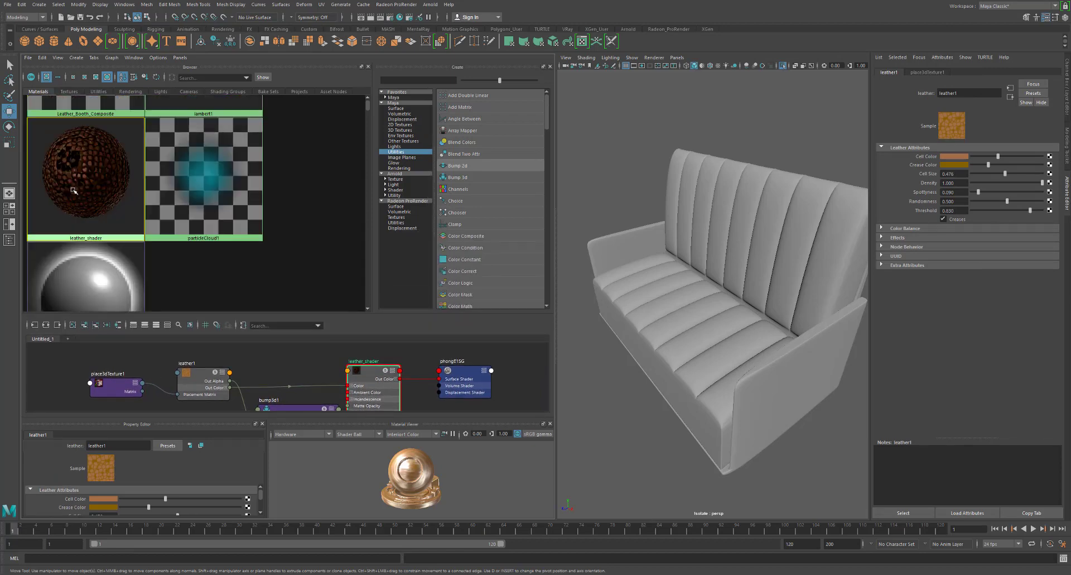
scroll(103, 207, "up", 2)
scroll(104, 207, "down", 4)
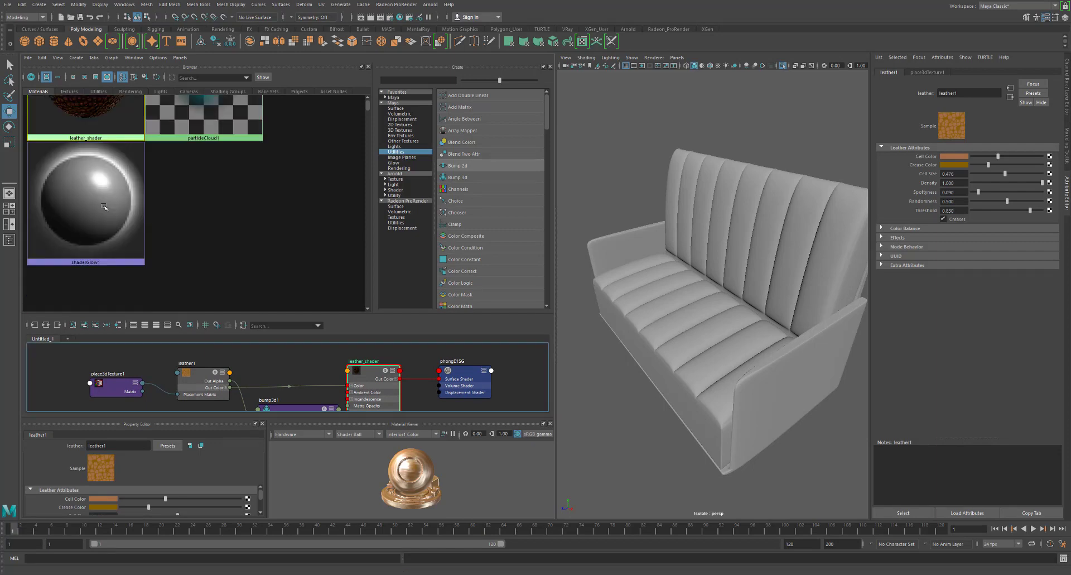
scroll(103, 207, "up", 2)
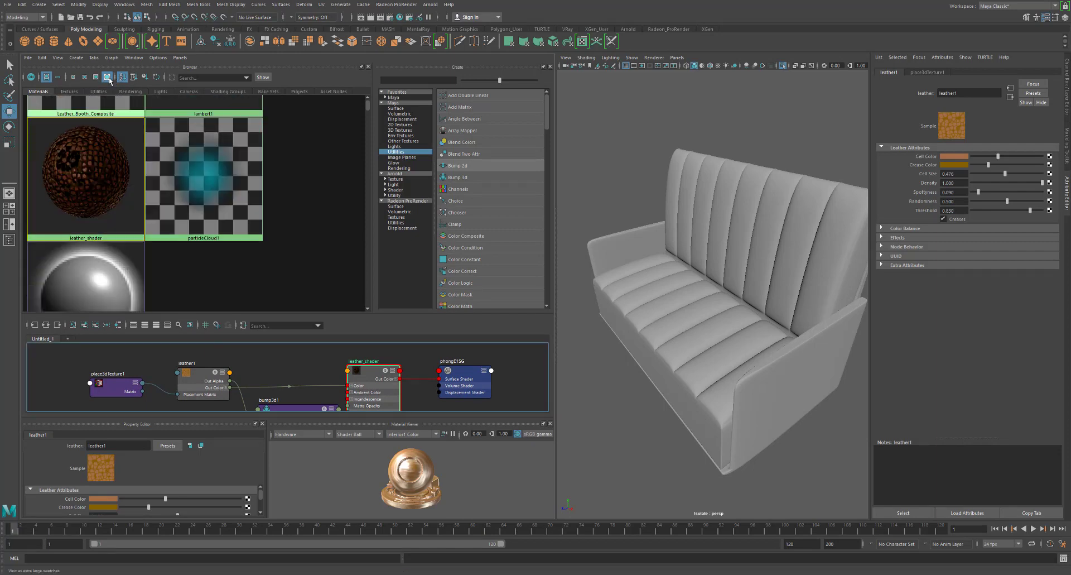
left_click(91, 177)
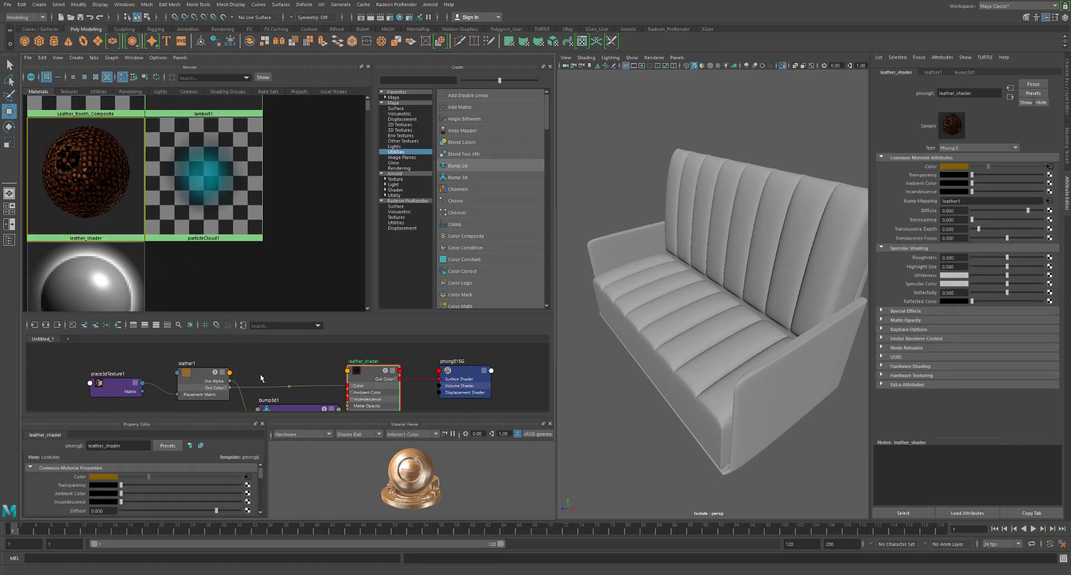
left_click(372, 374)
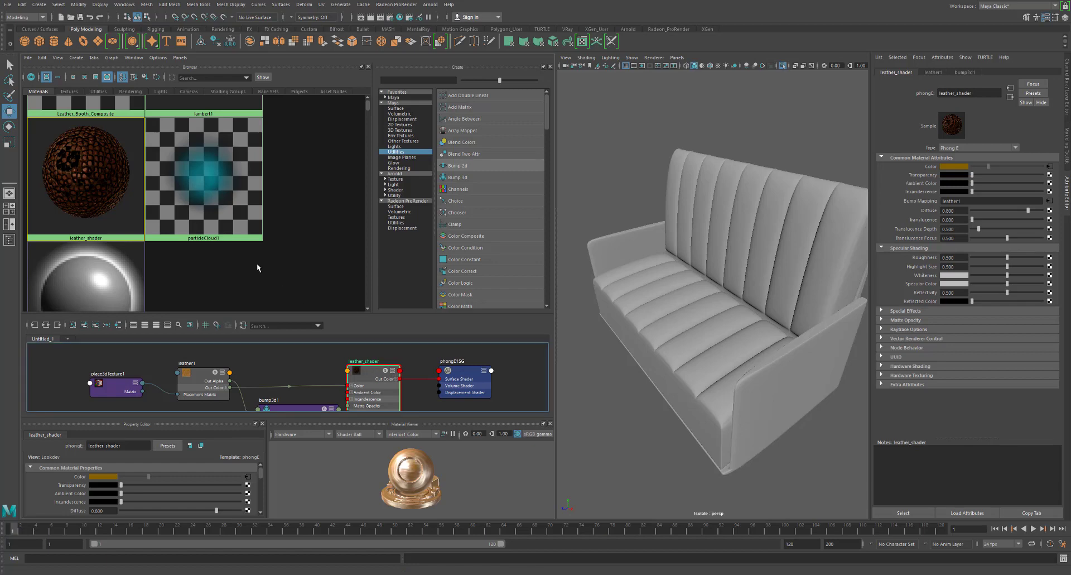
Assign the Leather_Booth_Composite material to the booth's seat and backrest cushions in the viewport
scroll(246, 214, "up", 2)
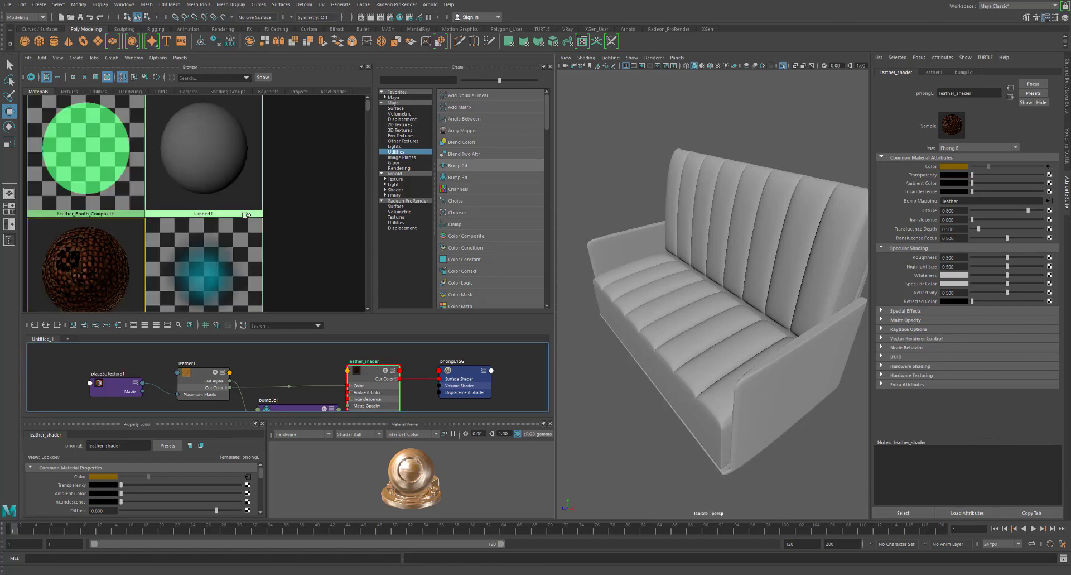
left_click(93, 158)
scroll(93, 158, "up", 1)
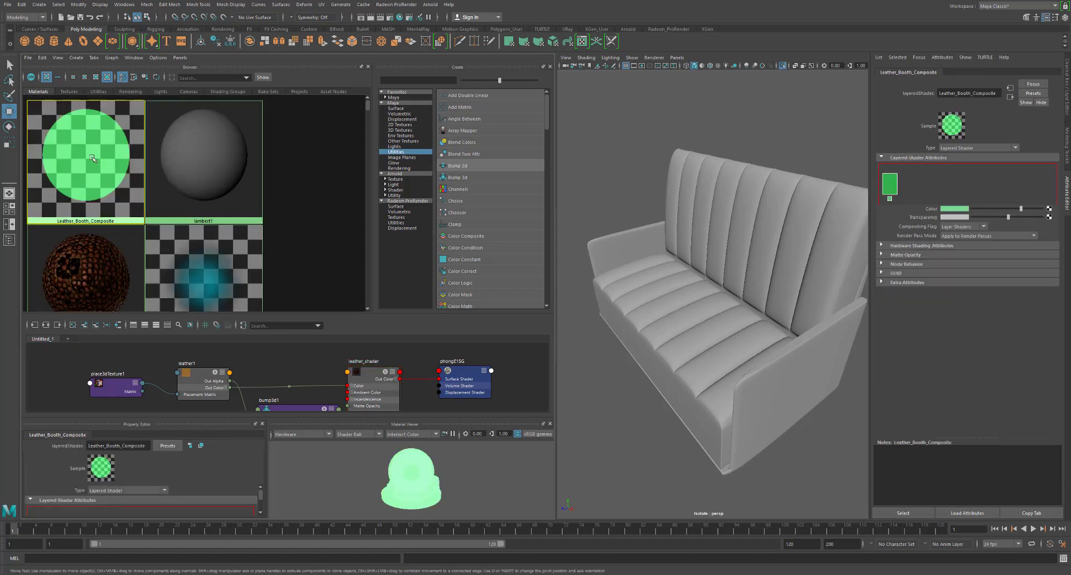
middle_click_drag(94, 158, 717, 214)
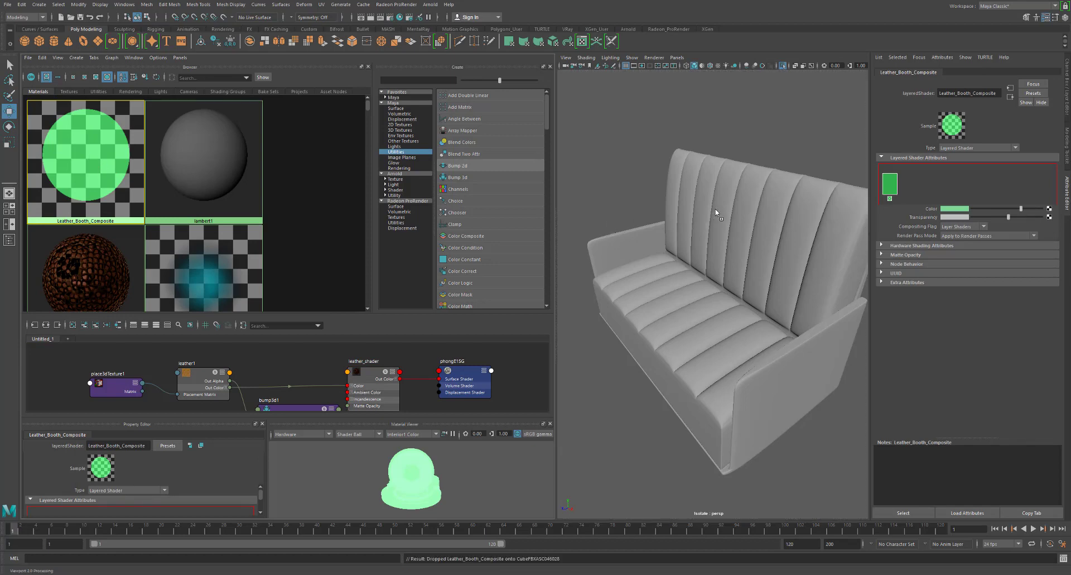
Show the cushions with textured shading, reselect them with the Leather_Booth_Composite attributes open, and enlarge the browser to show leather_shader's whole swatch
left_click(735, 207)
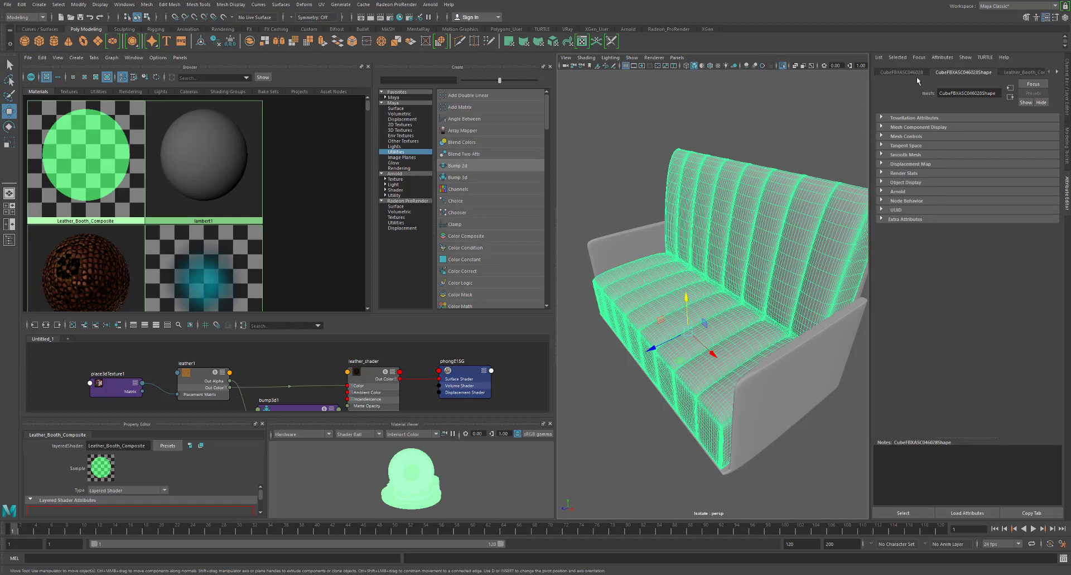
left_click(1025, 72)
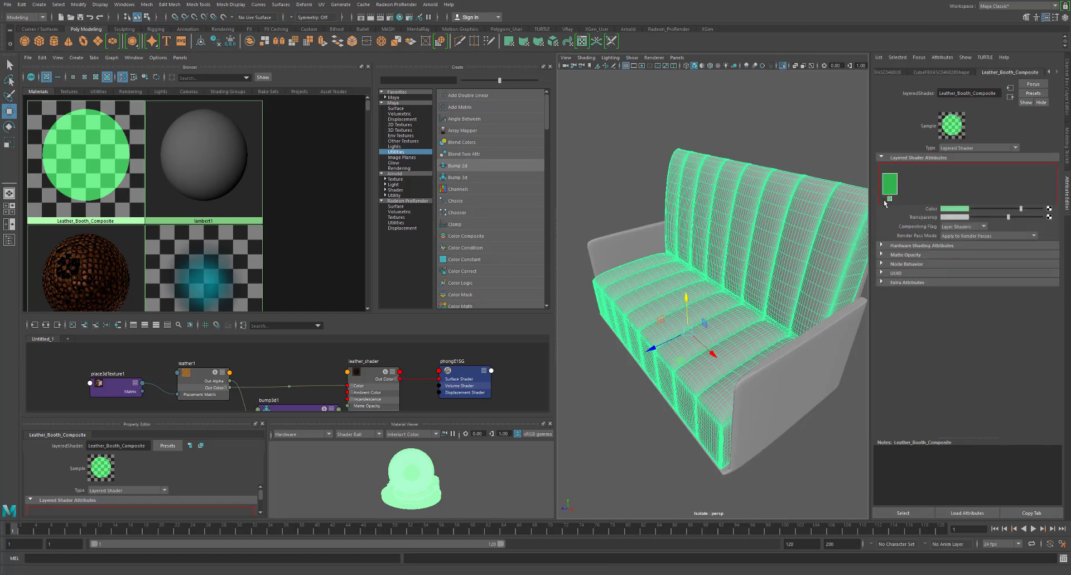
left_click(774, 161)
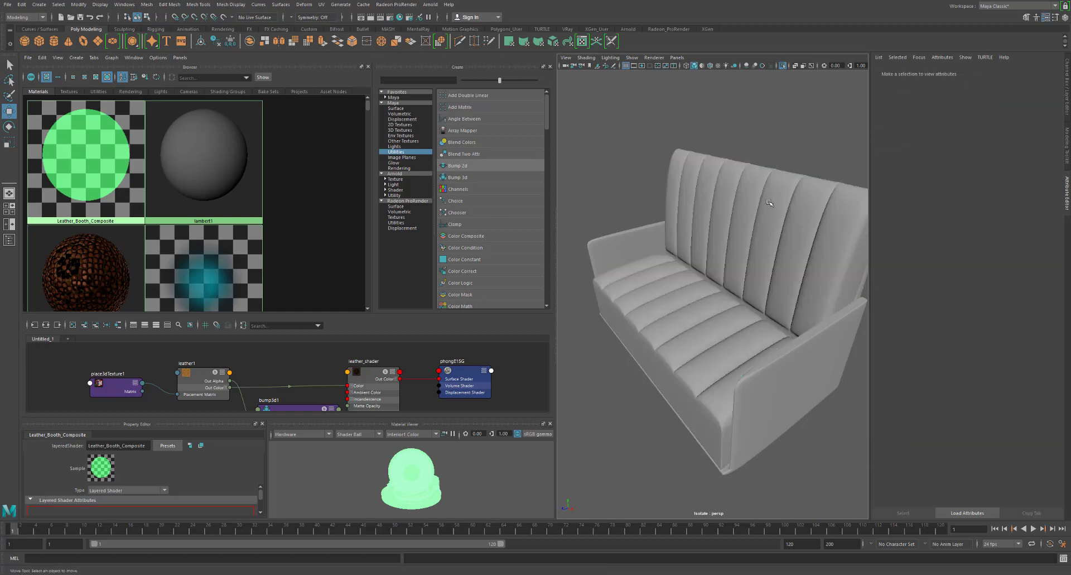
key("6")
left_click(762, 194)
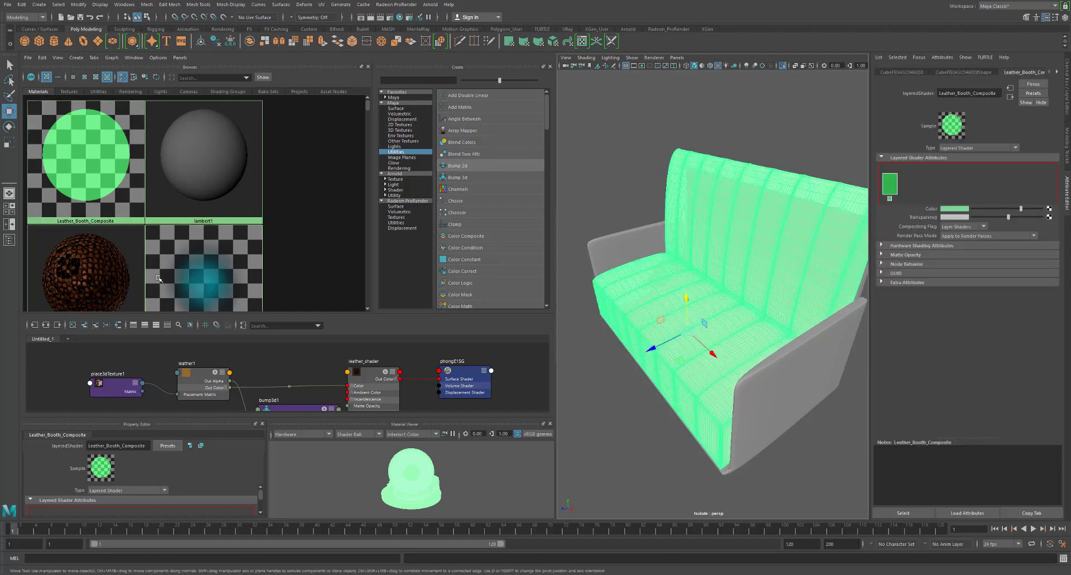
left_click_drag(191, 314, 191, 350)
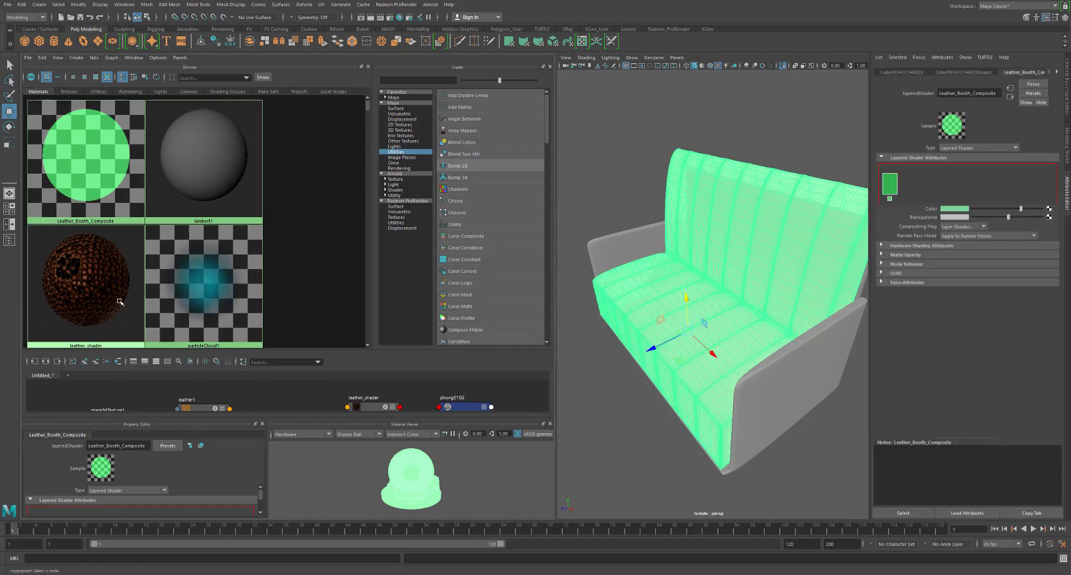
Add leather_shader as a layer of Leather_Booth_Composite, remove the default green layer and check the leather on the deselected cushions
middle_click_drag(93, 286, 929, 187)
middle_click_drag(919, 182, 919, 183)
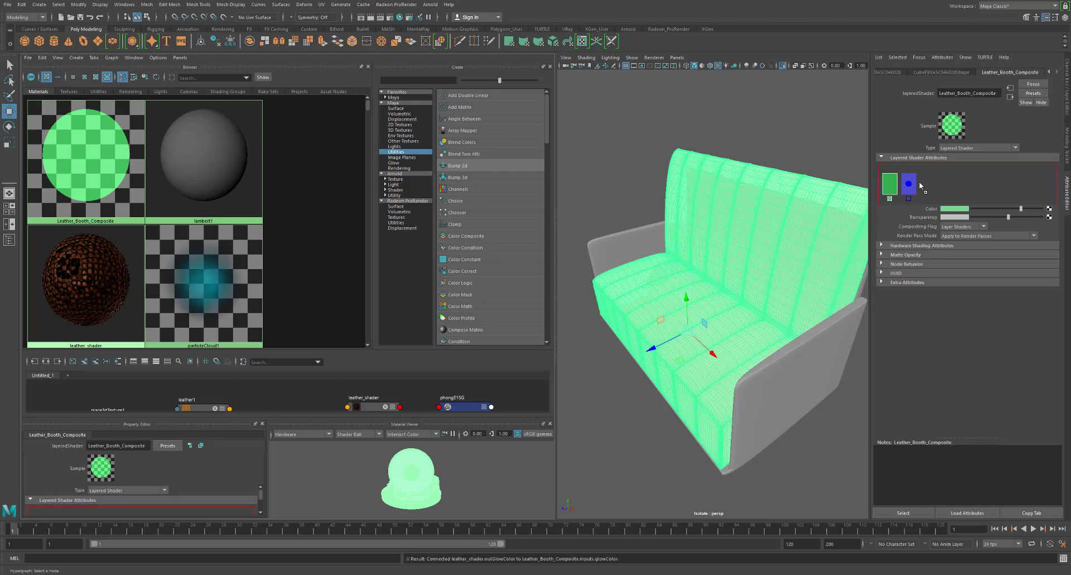
left_click(890, 199)
left_click(787, 157)
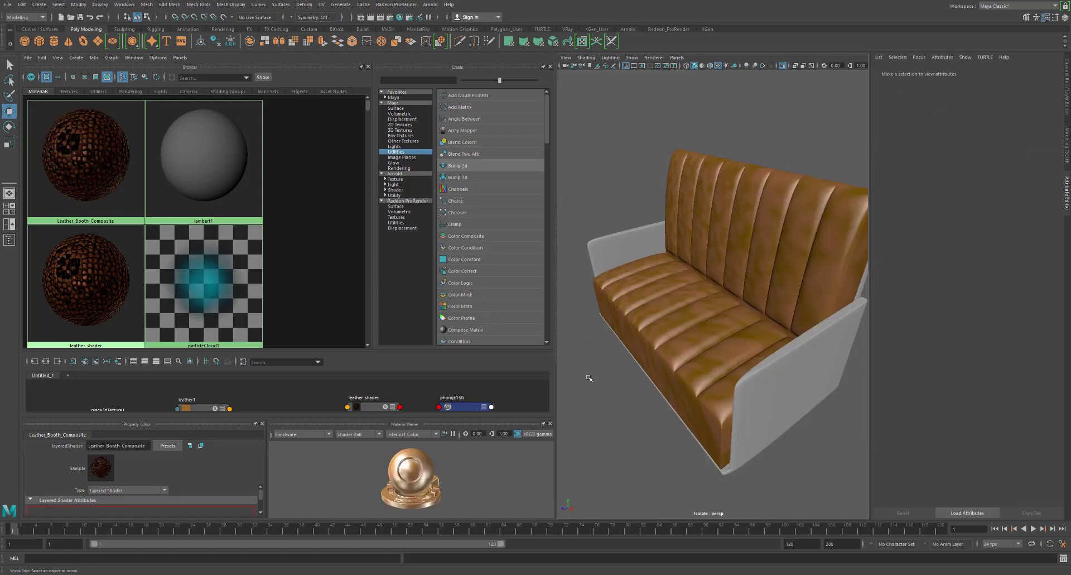
mouse_move(609, 398)
left_mouse_down("alt")
mouse_move(636, 396)
mouse_move(646, 380)
mouse_move(617, 395)
left_mouse_up("alt")
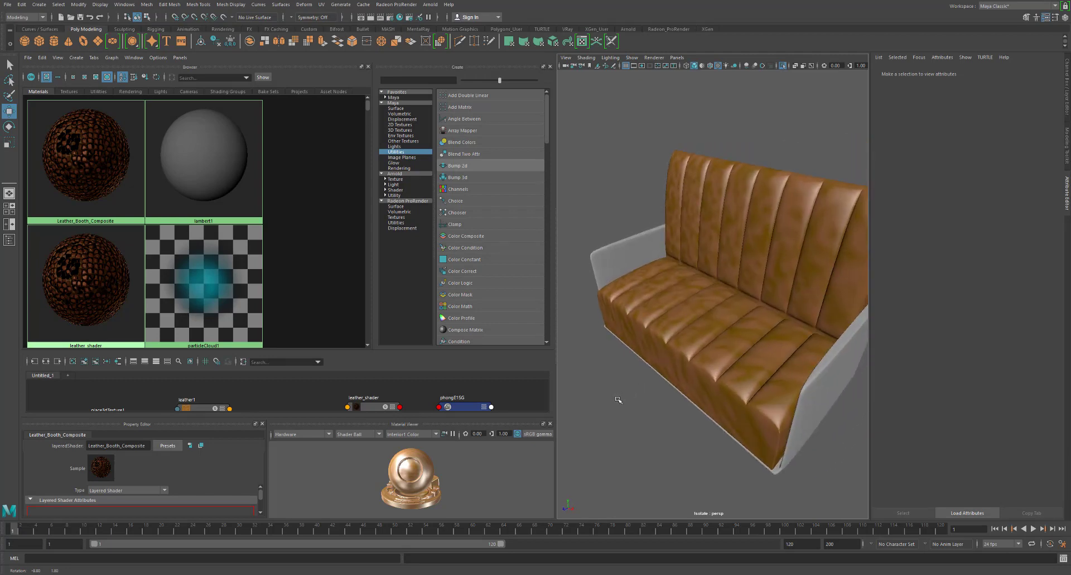
mouse_move(617, 395)
right_mouse_down("alt")
mouse_move(648, 383)
mouse_move(630, 392)
right_mouse_up("alt")
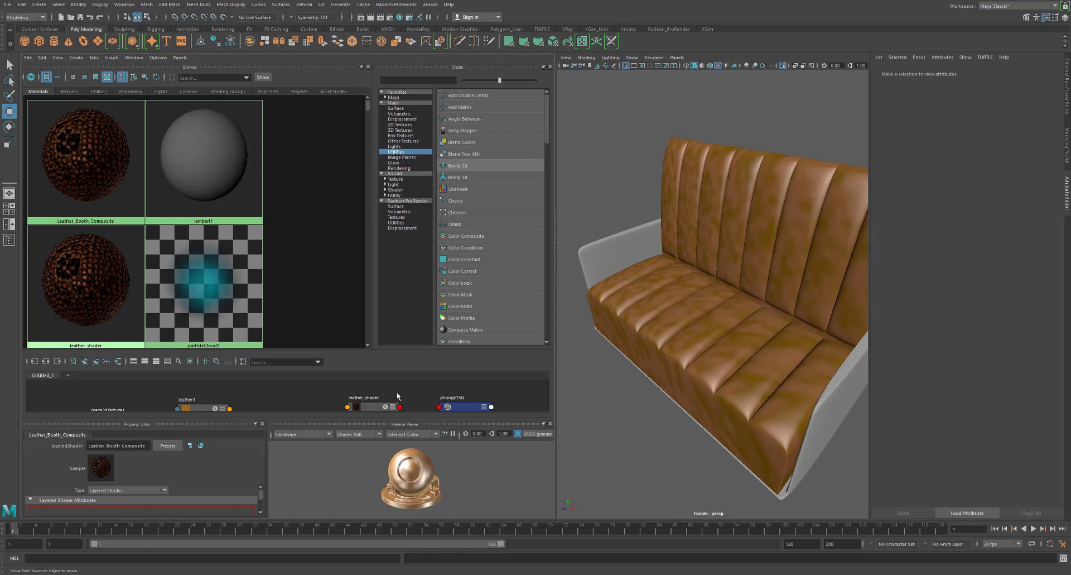
Enlarge the node graph and fit the place3dTexture1 placement of the leather texture to the group bounding box
left_click_drag(365, 353, 374, 286)
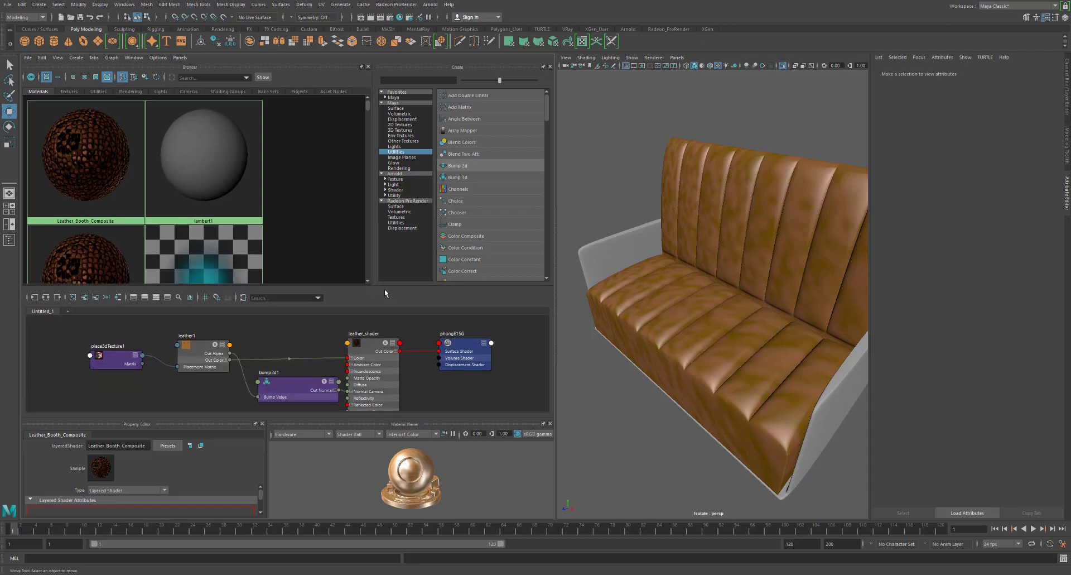
left_click(116, 356)
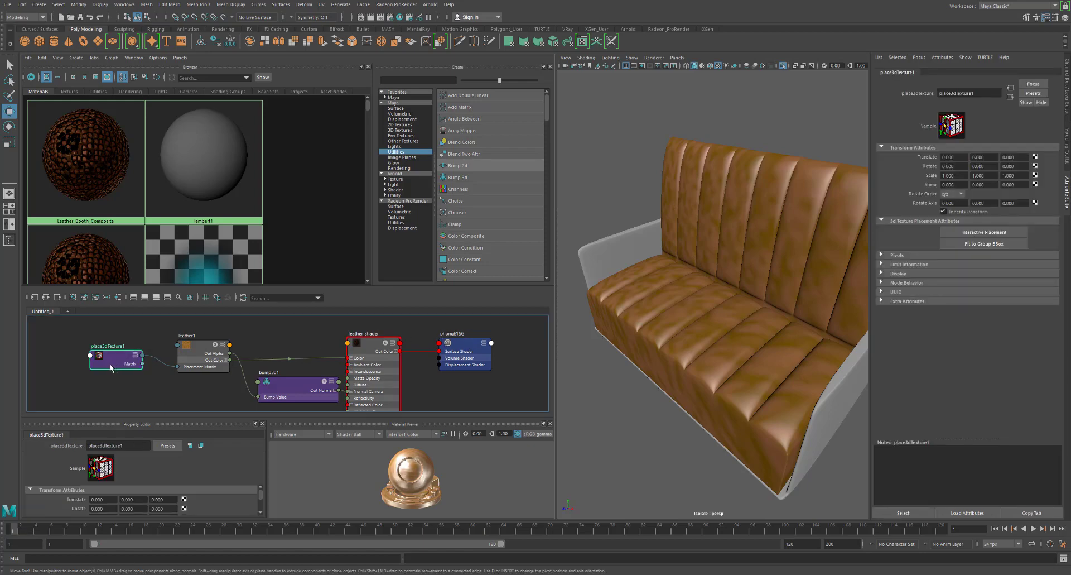
scroll(111, 367, "up", 5)
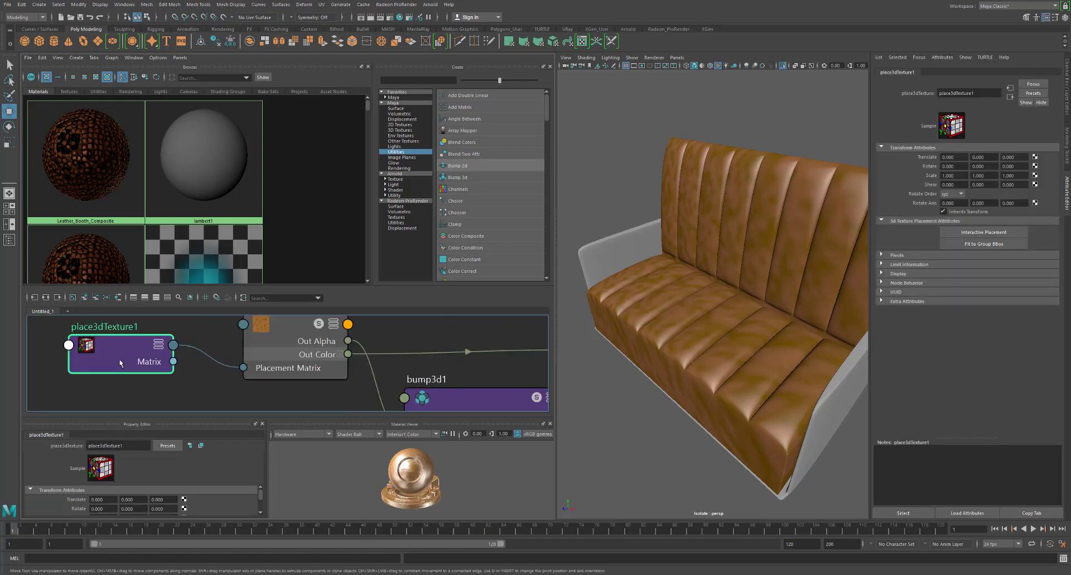
scroll(147, 361, "down", 3)
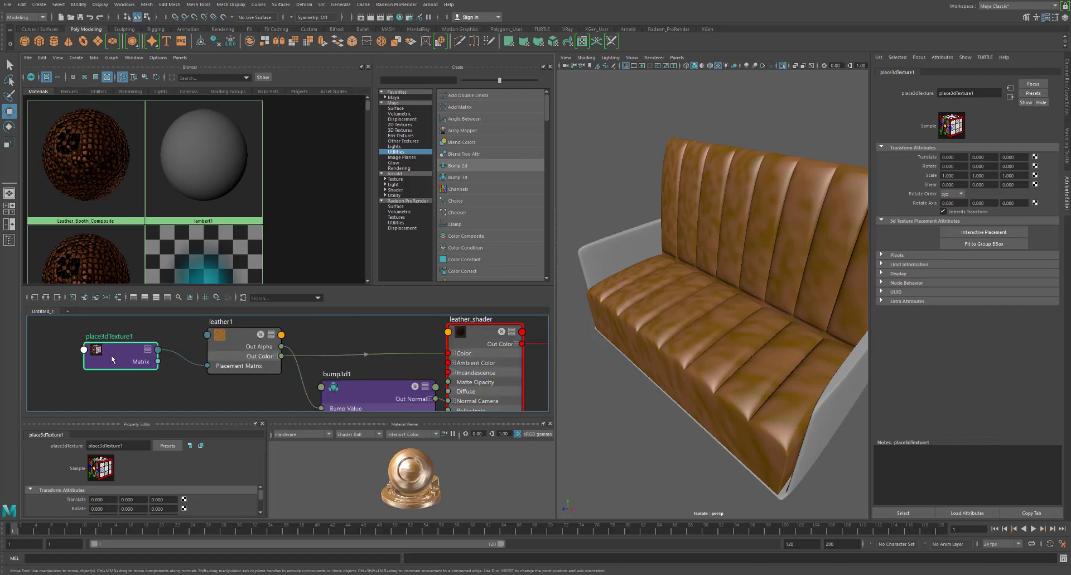
left_click(974, 244)
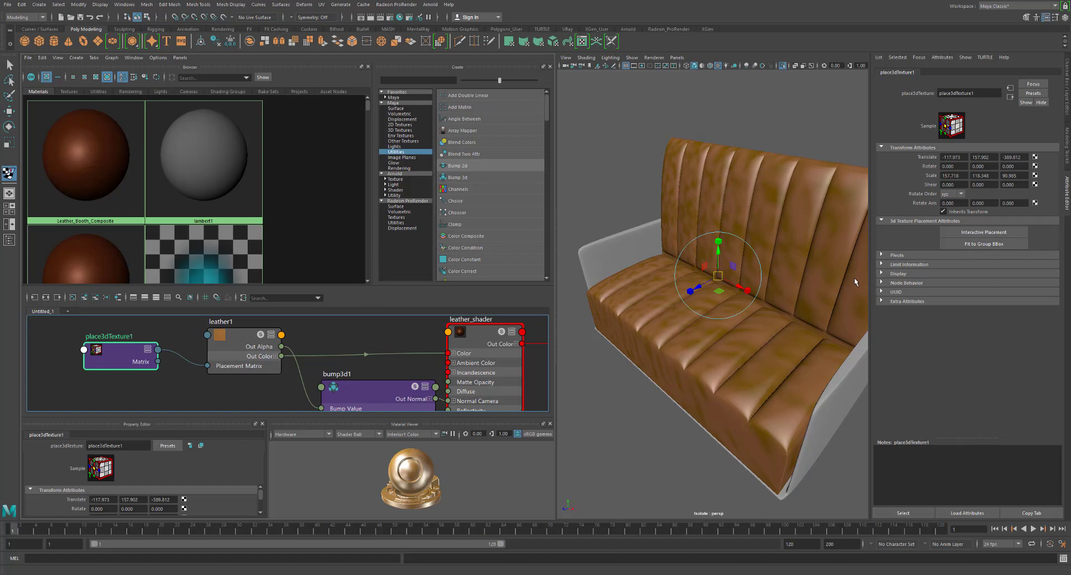
Leave isolation and scale the leather placement box down uniformly to about 84 × 63 × 48.5
key("ctrl+1")
right_click_drag(815, 265, 772, 261, "alt")
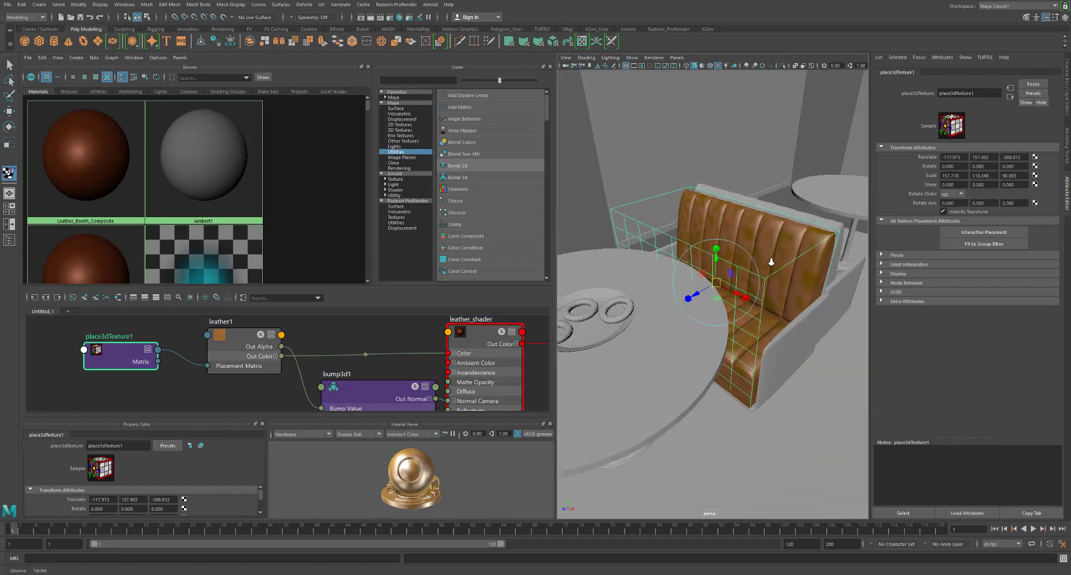
left_click_drag(771, 262, 753, 256, "alt")
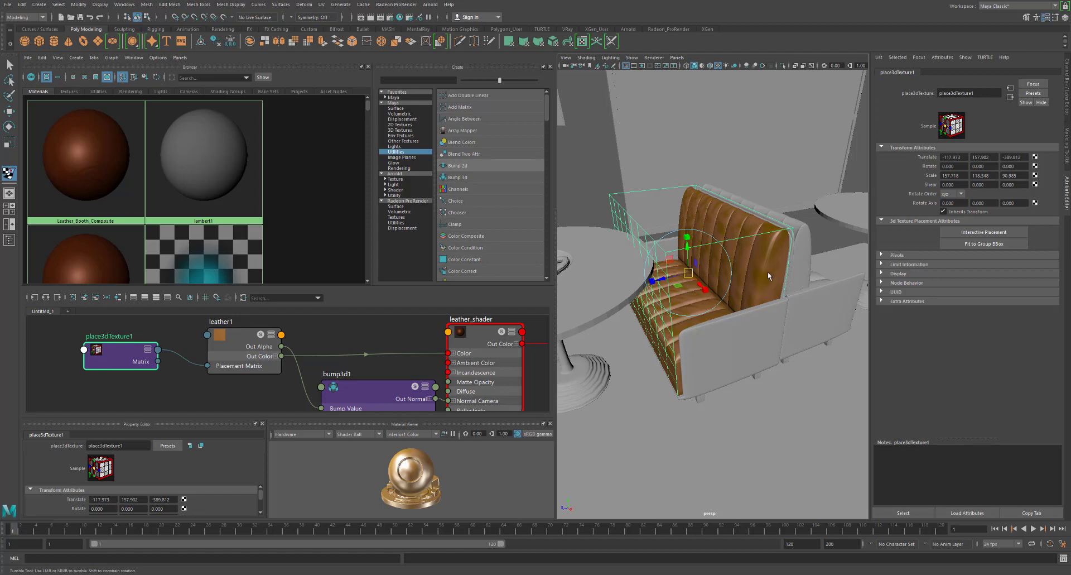
left_click_drag(772, 280, 770, 288, "alt")
right_click_drag(769, 288, 783, 303, "alt")
middle_click_drag(755, 297, 769, 297, "alt")
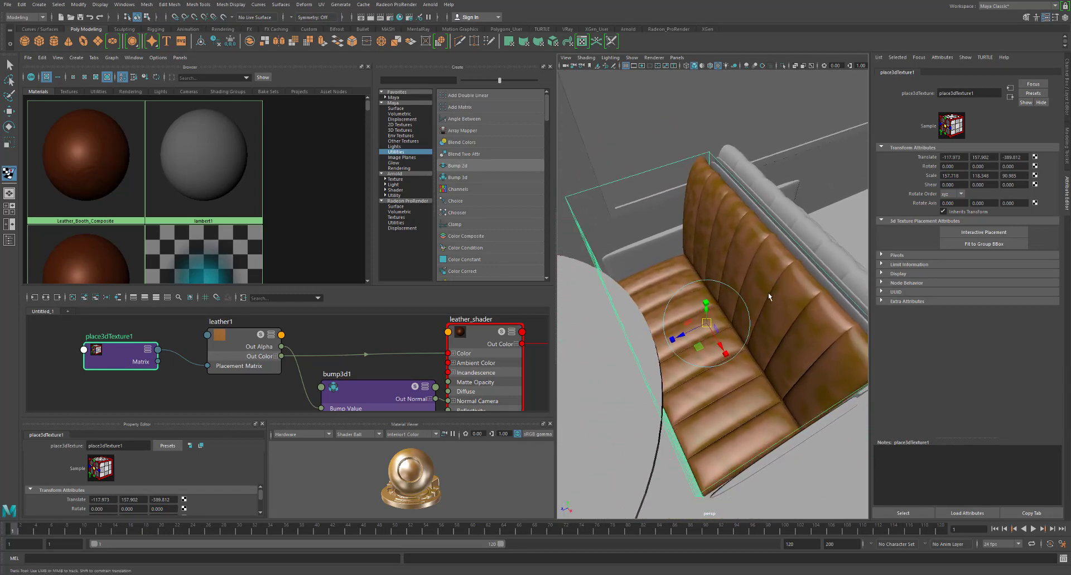
left_click_drag(727, 354, 734, 355)
left_click_drag(708, 323, 748, 339)
right_click_drag(750, 339, 785, 350, "alt")
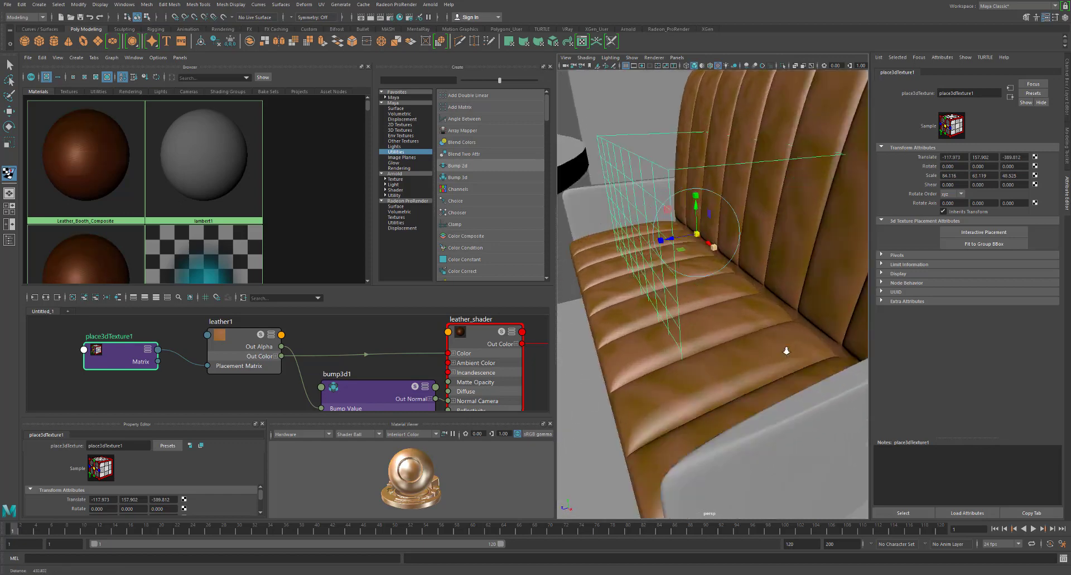
Narrow the leather placement box along X to a scale of about 52 and check the pattern on the cushions
left_click_drag(784, 349, 754, 342, "alt")
middle_click_drag(754, 342, 756, 362, "alt")
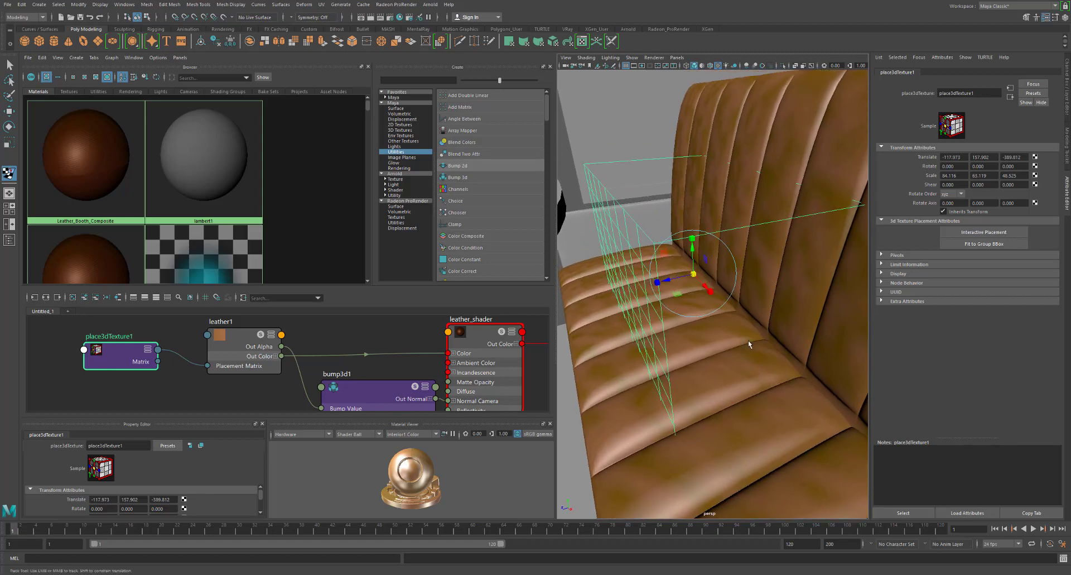
left_click_drag(711, 291, 699, 288)
right_click_drag(741, 310, 707, 314, "alt")
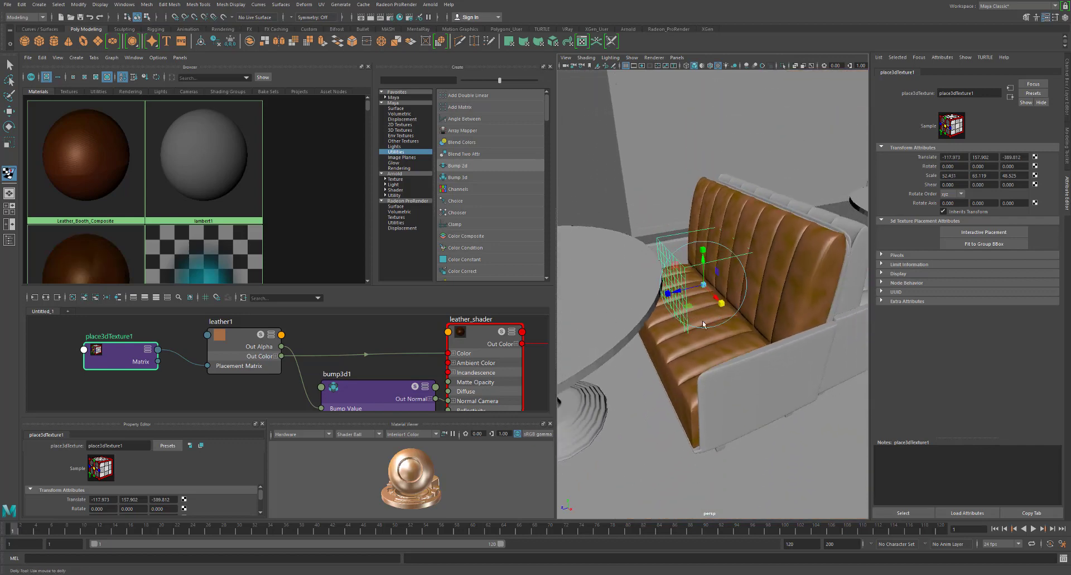
left_click_drag(706, 314, 725, 333, "alt")
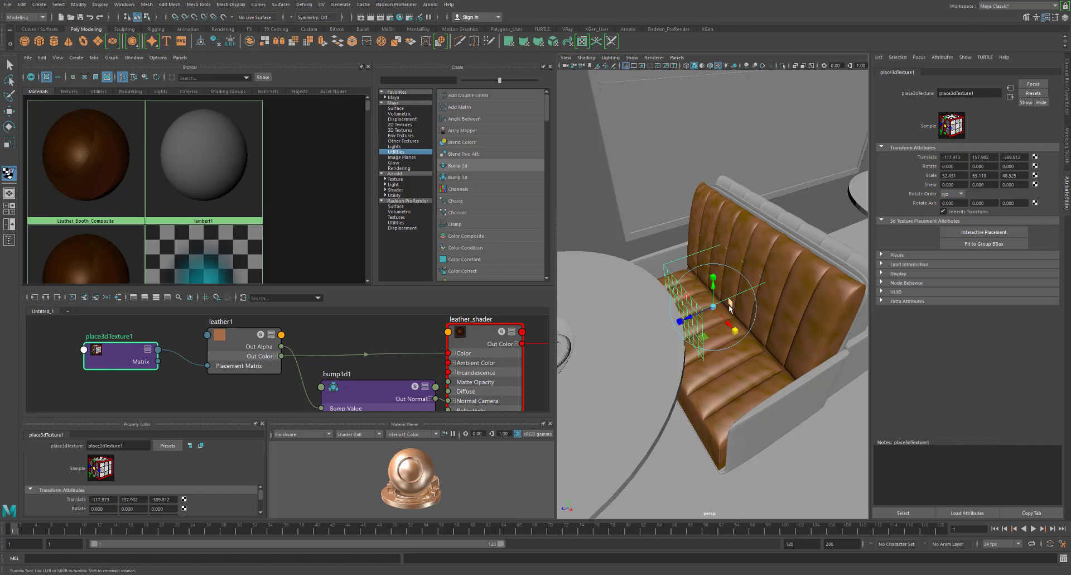
Move the leather placement box to about 215.6 in Y and -355.1 in Z
left_click(892, 255)
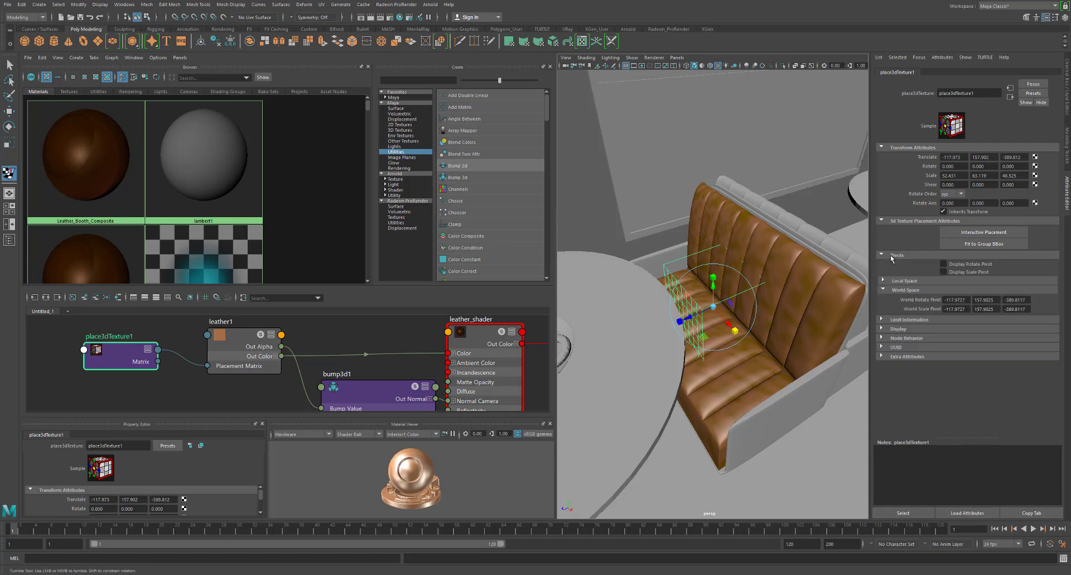
left_click(892, 257)
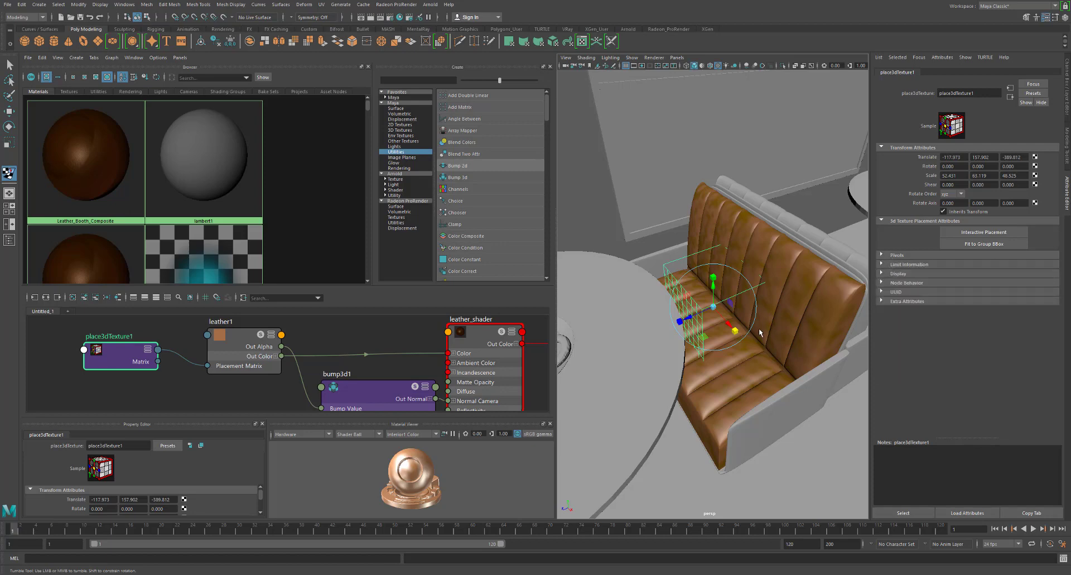
key("w")
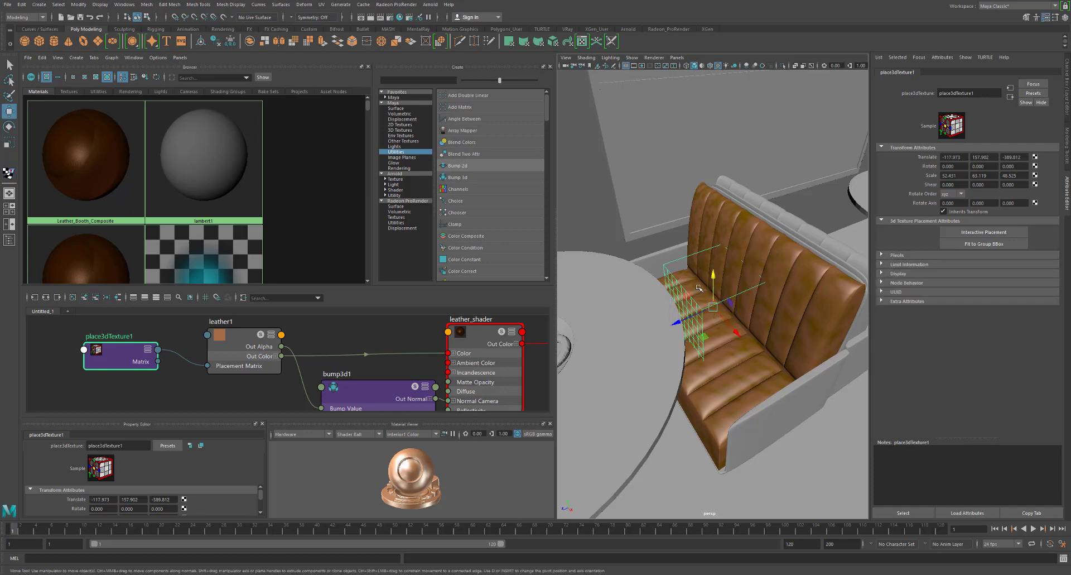
mouse_move(714, 273)
left_mouse_down()
mouse_move(720, 231)
mouse_move(732, 267)
left_mouse_up()
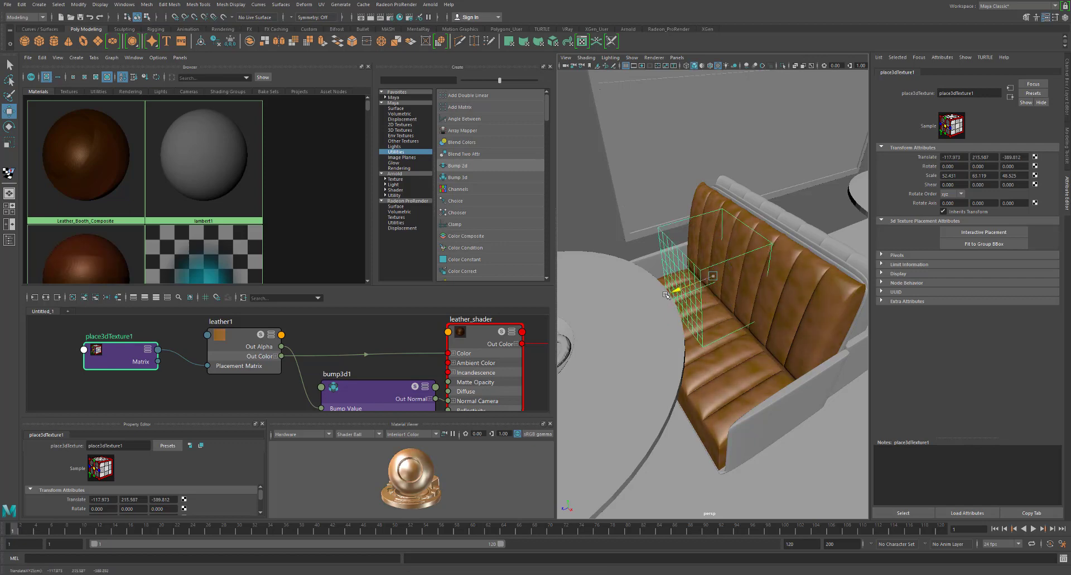
left_click_drag(676, 290, 641, 302)
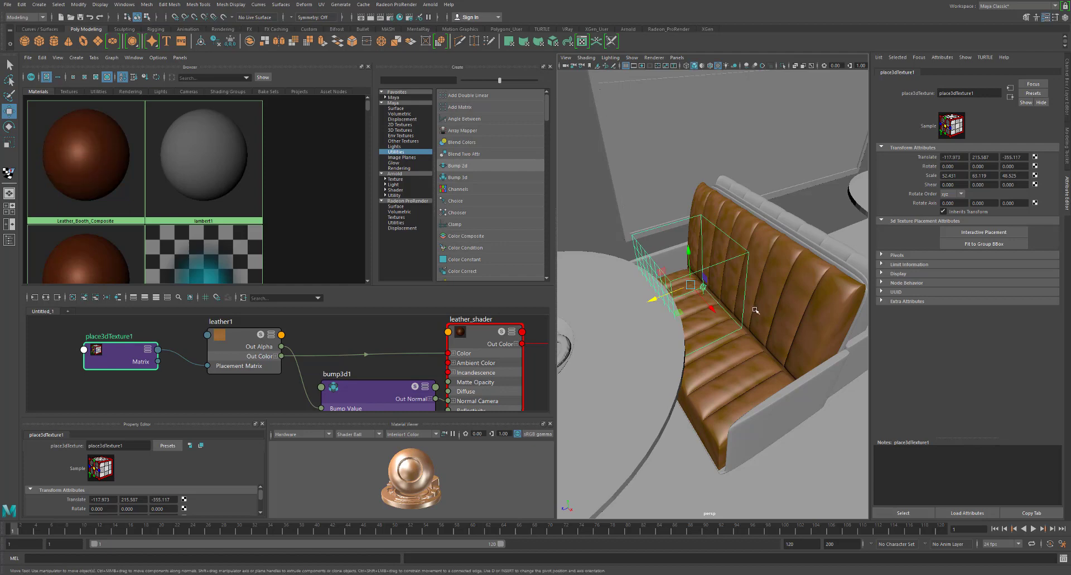
Select the booth's cushions, frame and legs, and isolate them in the viewport
left_click(793, 303)
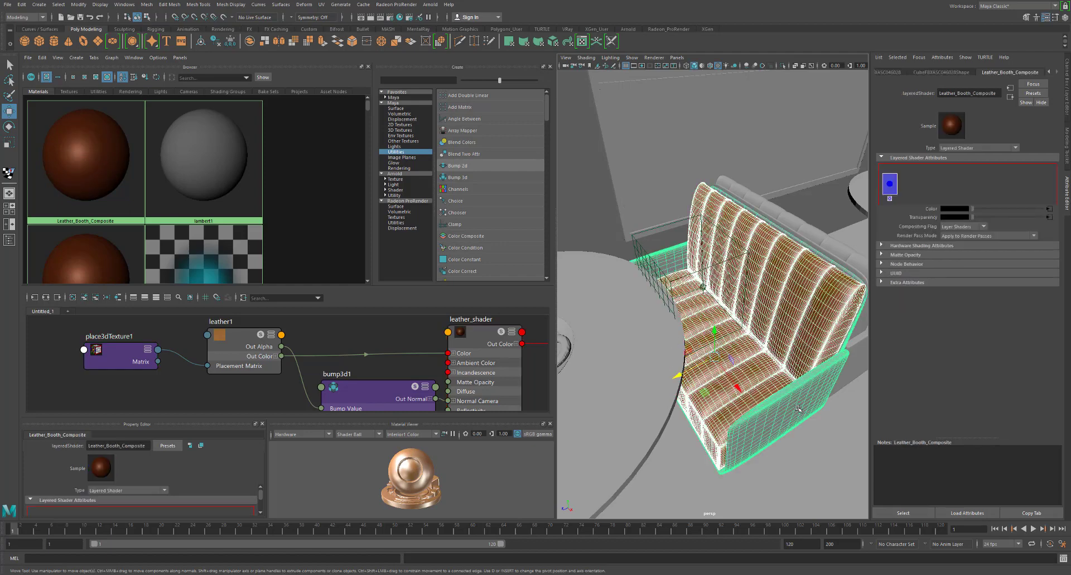
left_click_drag(787, 380, 781, 373, "alt")
left_click(700, 360, "shift")
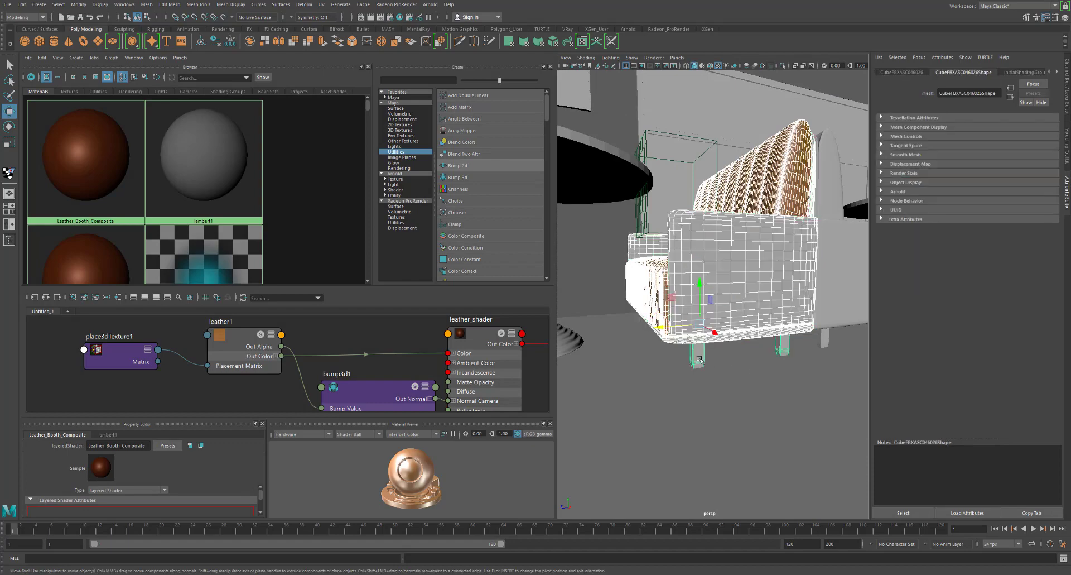
key("ctrl+1")
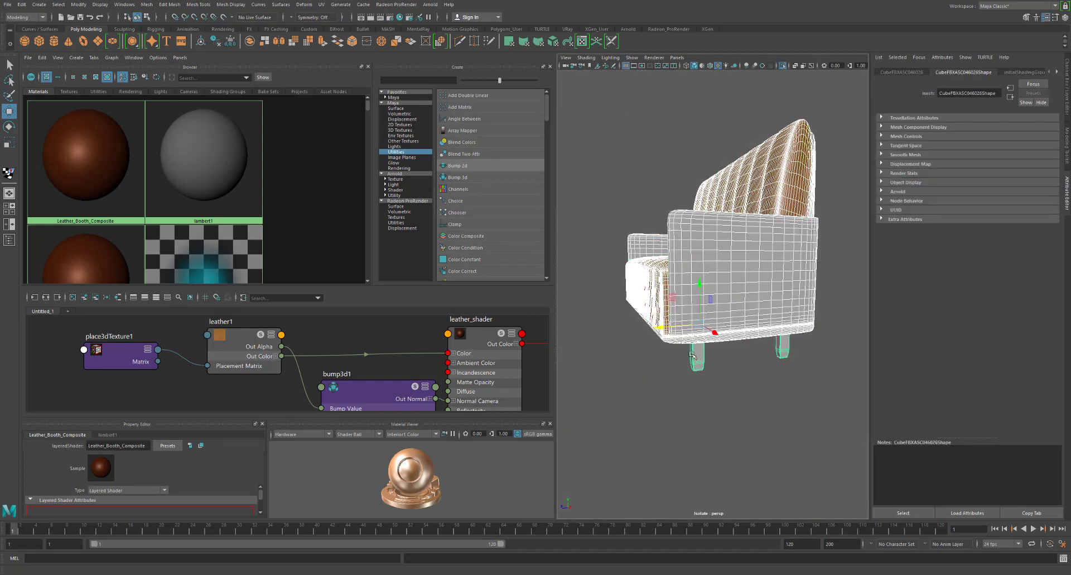
mouse_move(691, 352)
left_mouse_down("alt")
mouse_move(712, 368)
mouse_move(699, 364)
left_mouse_up("alt")
middle_click_drag(720, 345, 690, 364, "alt")
scroll(724, 347, "up", 3)
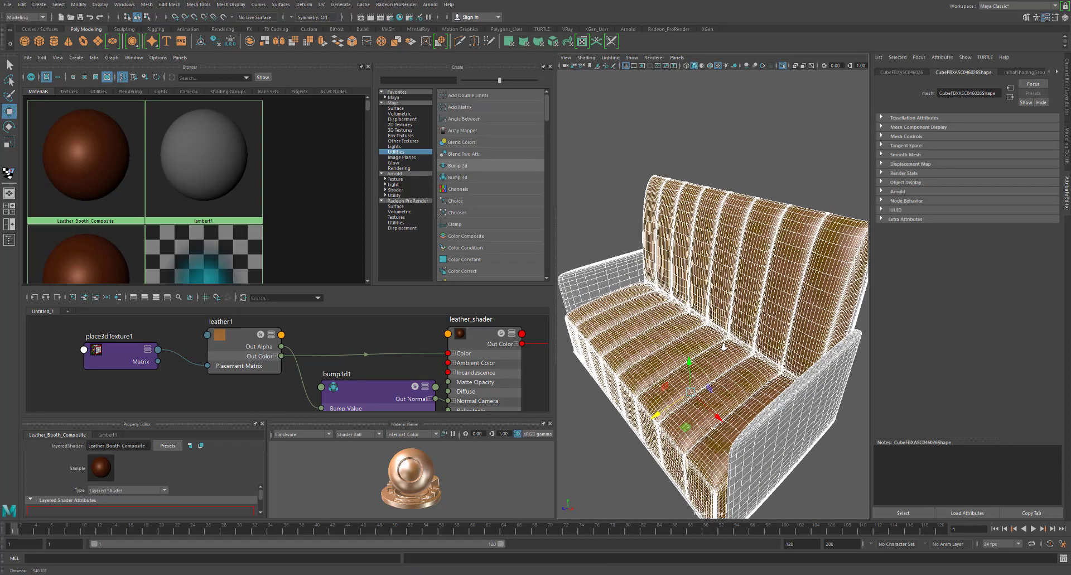
middle_click_drag(720, 331, 713, 311, "alt")
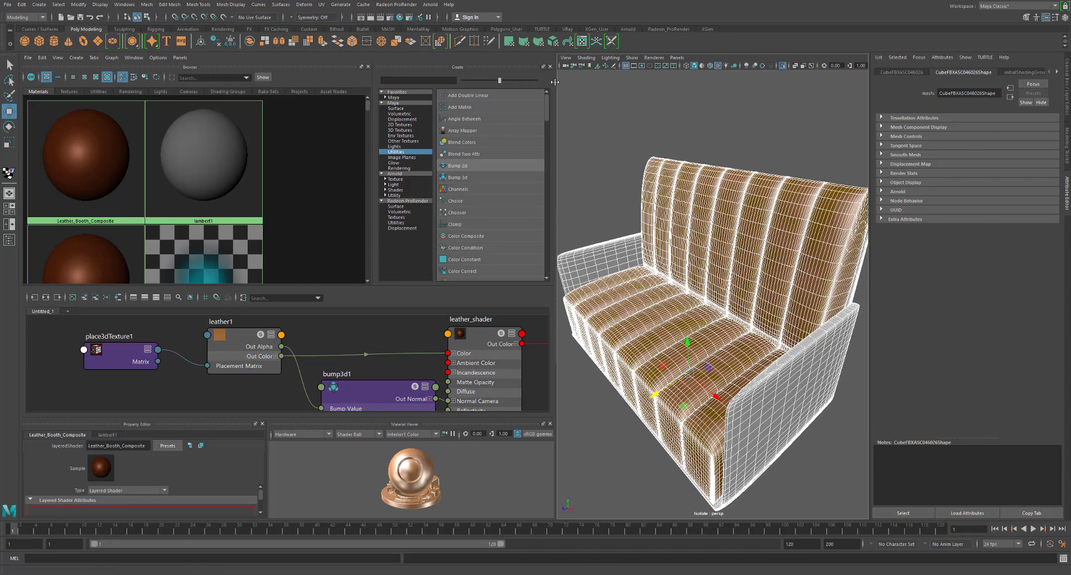
Widen the viewport, switch its renderer to Radeon ProRender and examine the leather booth from several angles
left_click_drag(555, 84, 414, 88)
left_click(512, 57)
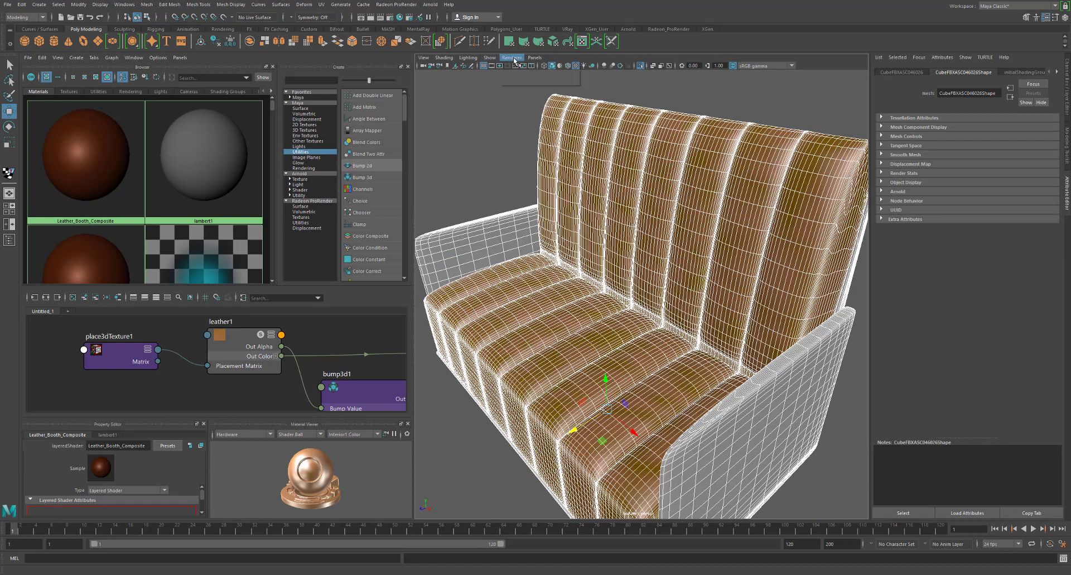
left_click(519, 84)
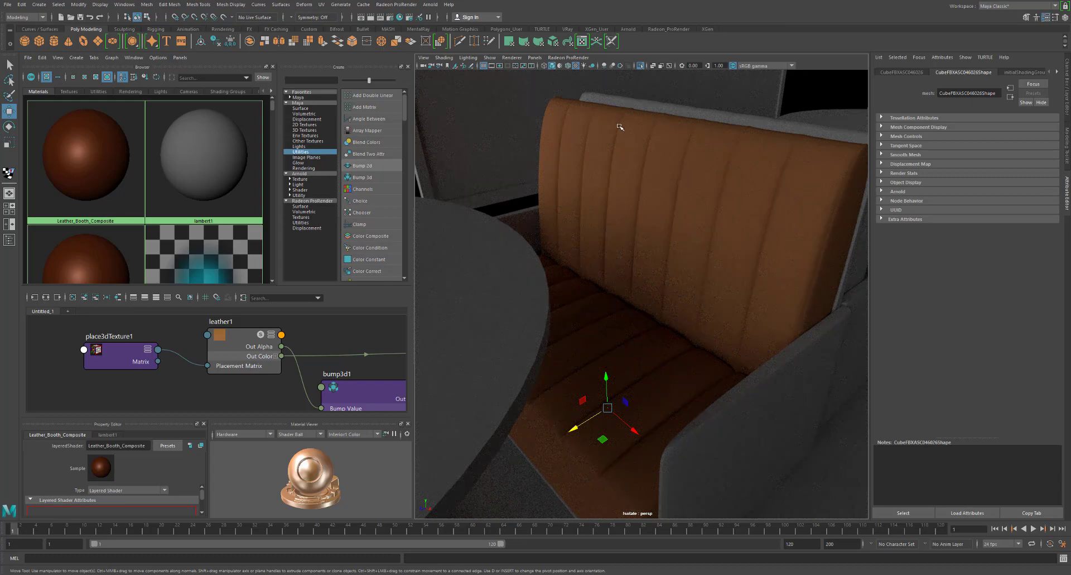
right_click_drag(677, 244, 624, 229, "alt")
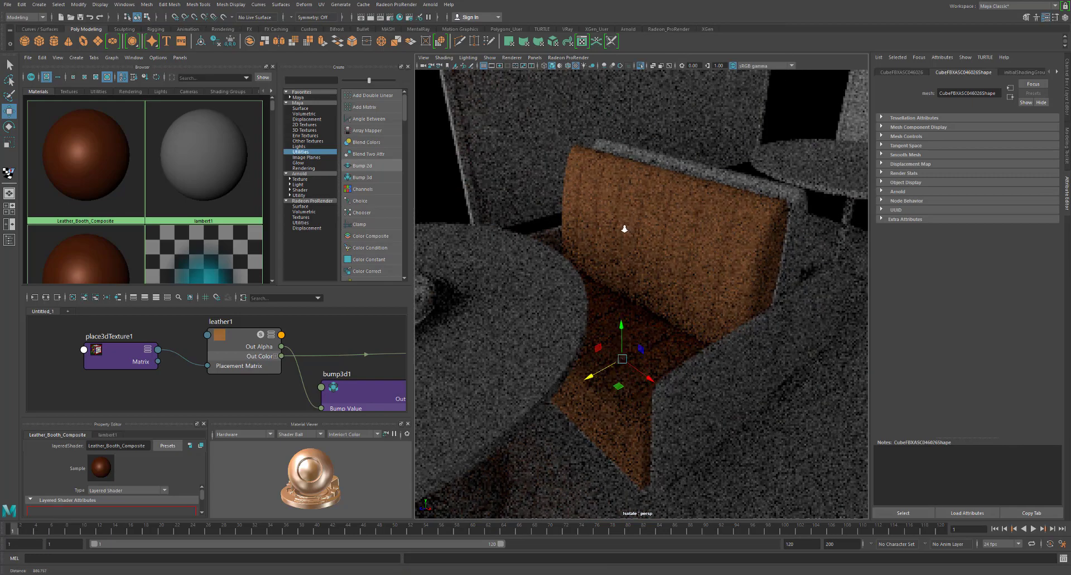
mouse_move(645, 229)
left_mouse_down("alt")
mouse_move(631, 233)
mouse_move(639, 243)
left_mouse_up("alt")
right_click_drag(639, 243, 654, 249, "alt")
left_click_drag(654, 249, 635, 249, "alt")
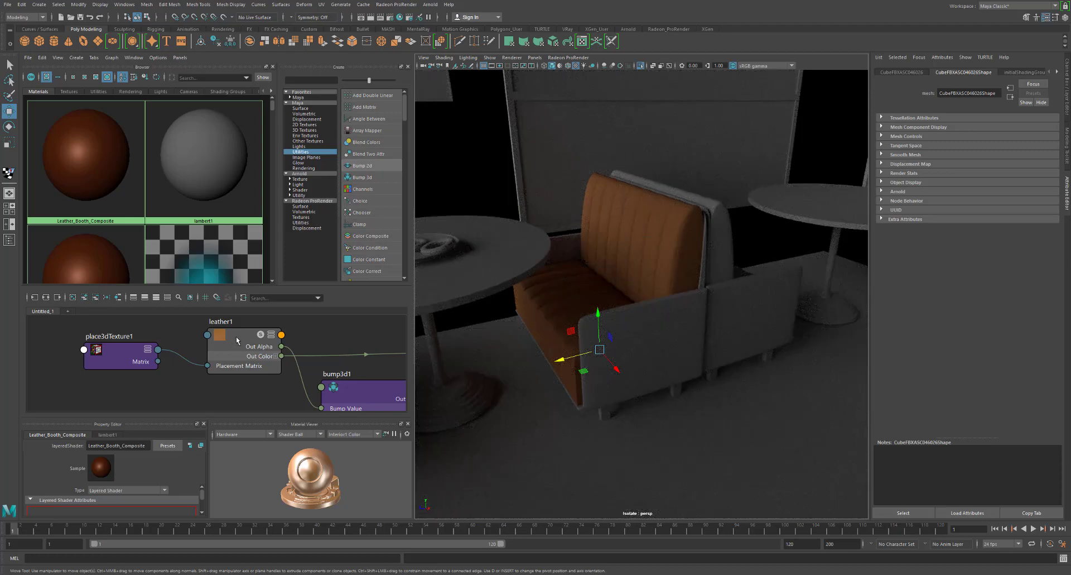
Fit place3dTexture1 to the group bounding box again and stretch its placement along X
left_click(110, 232)
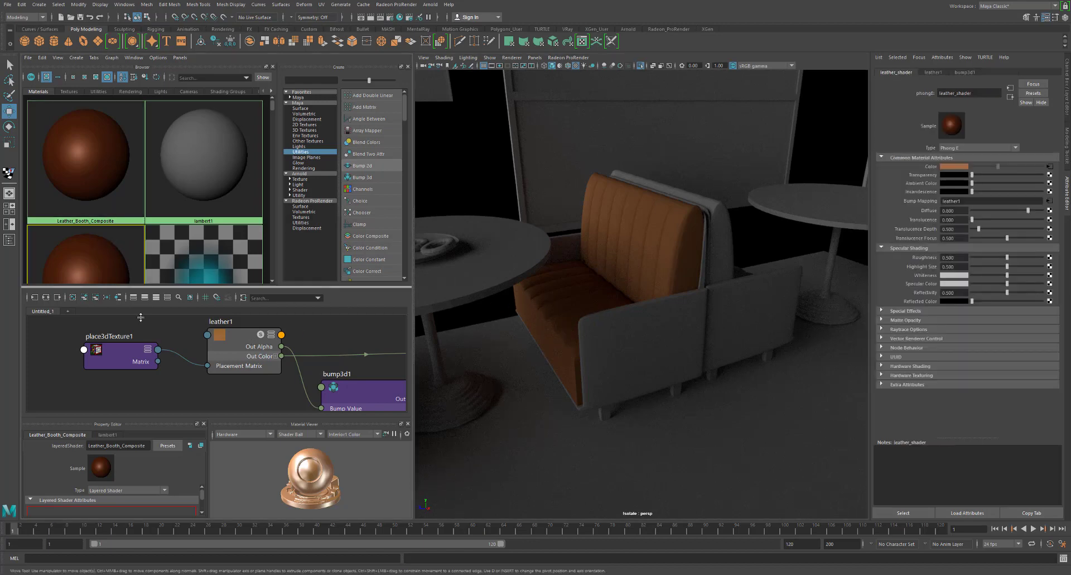
left_click(117, 363)
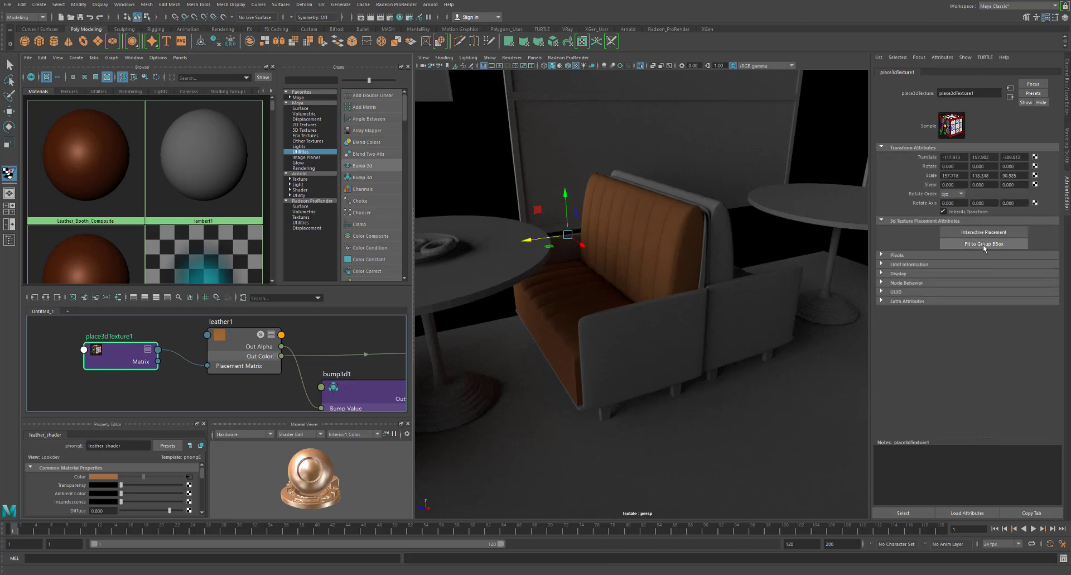
left_click(984, 246)
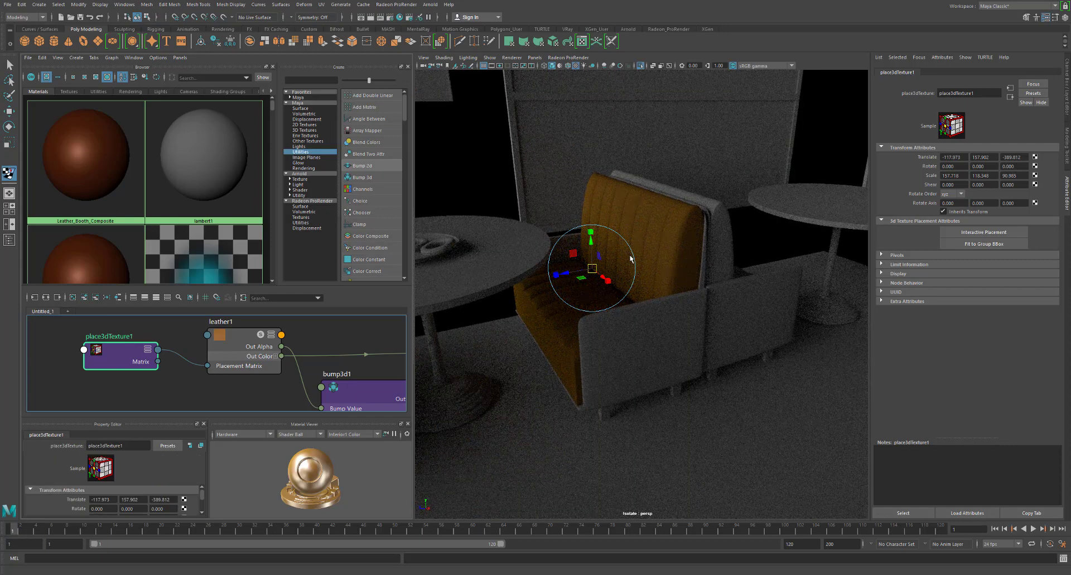
left_click_drag(611, 282, 636, 297)
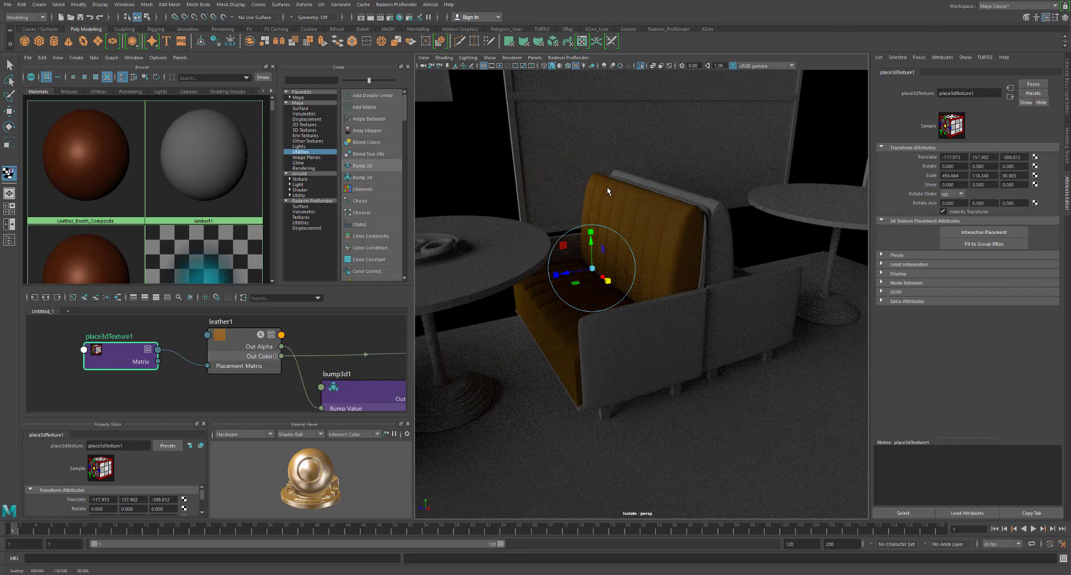
Open the Radeon ProRender render settings and toggle the CPU device among the render resources
left_click(568, 58)
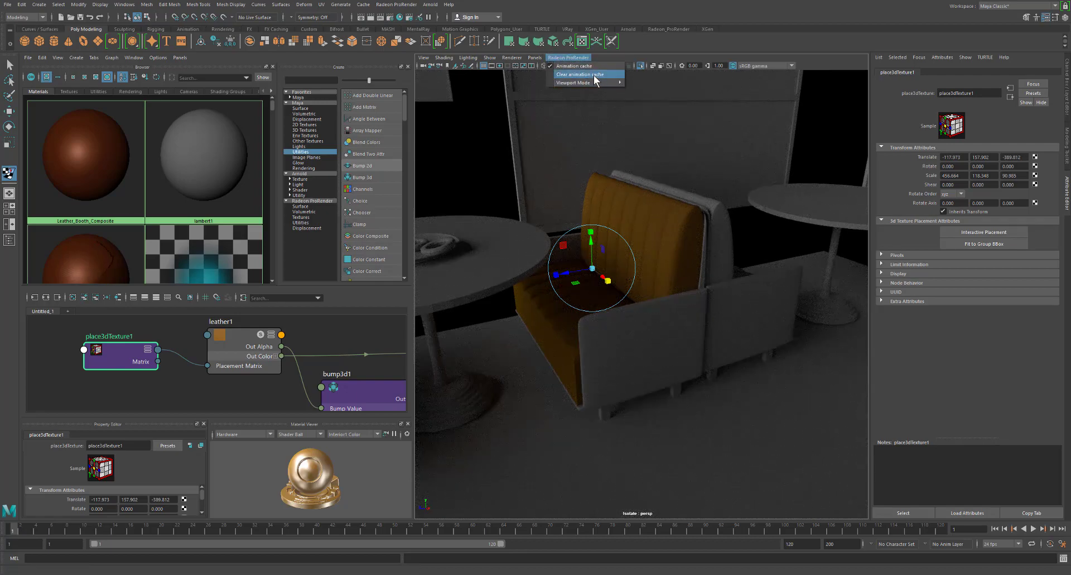
left_click(391, 7)
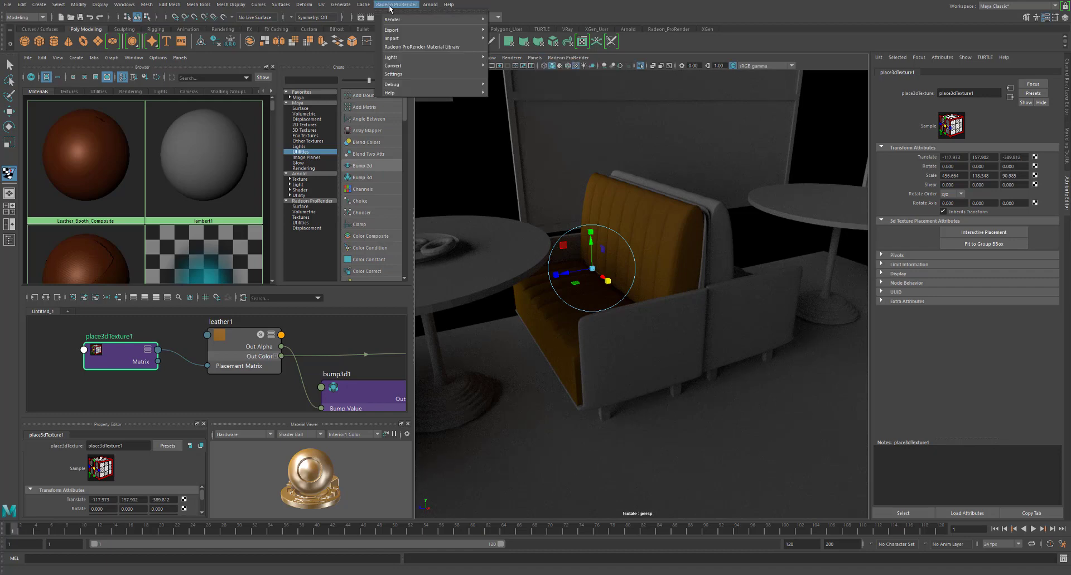
left_click(431, 72)
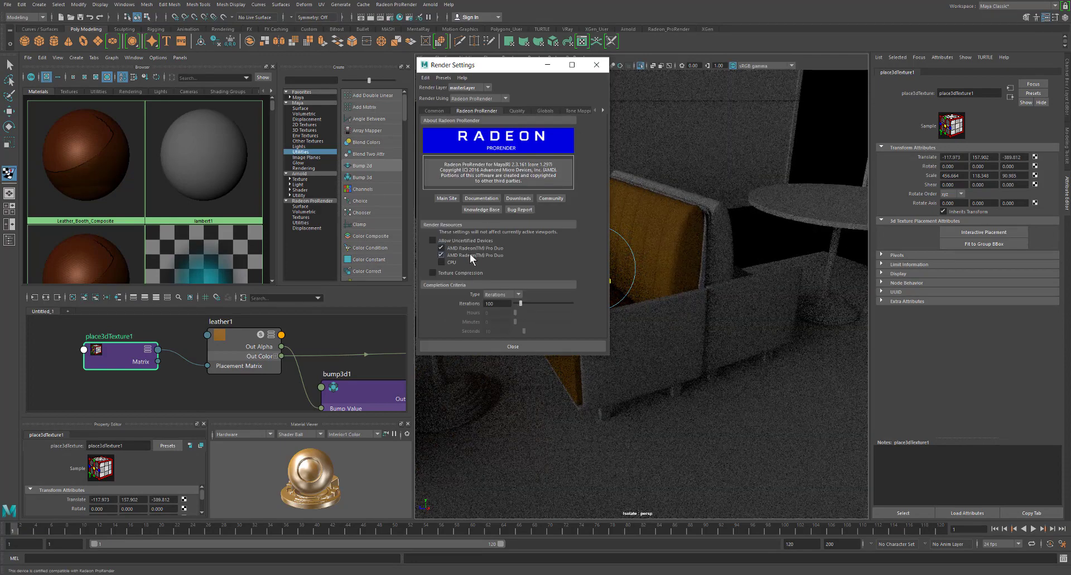
left_click(441, 262)
left_click(604, 65)
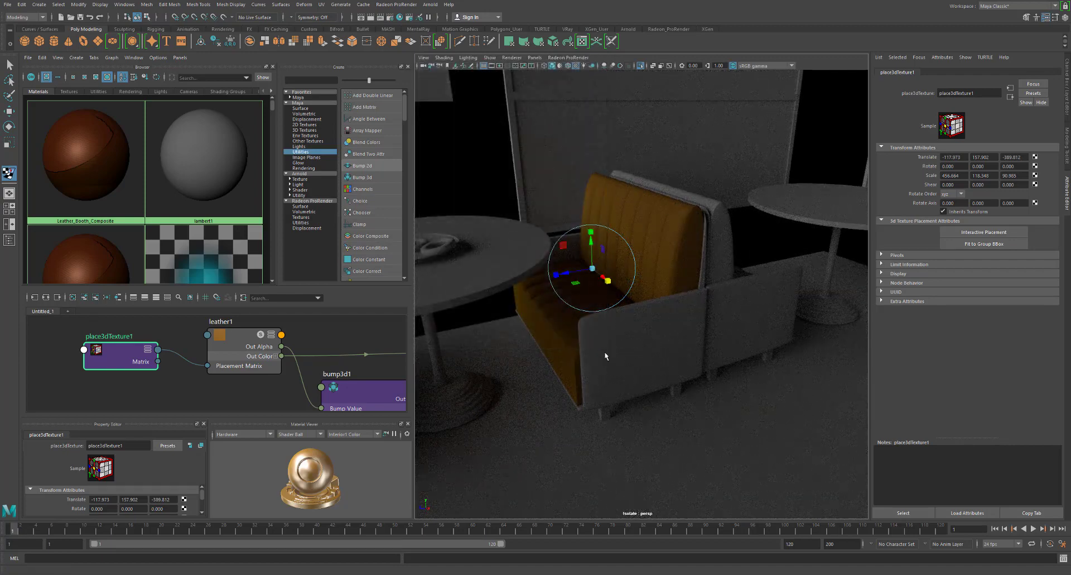
Create a Radeon ProRender physical light in the diner scene
left_click_drag(597, 346, 621, 352, "alt")
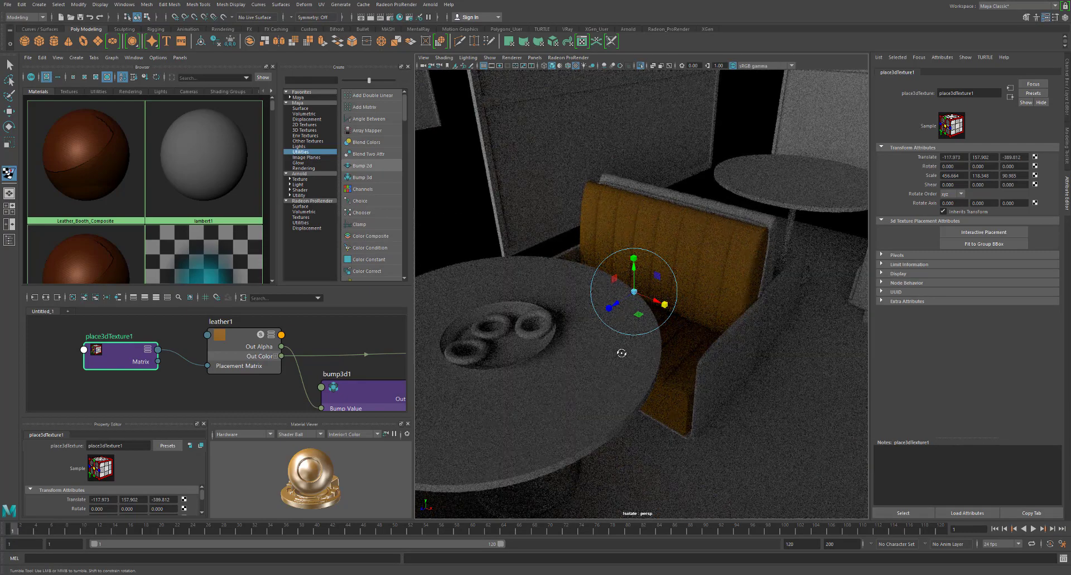
left_click(396, 5)
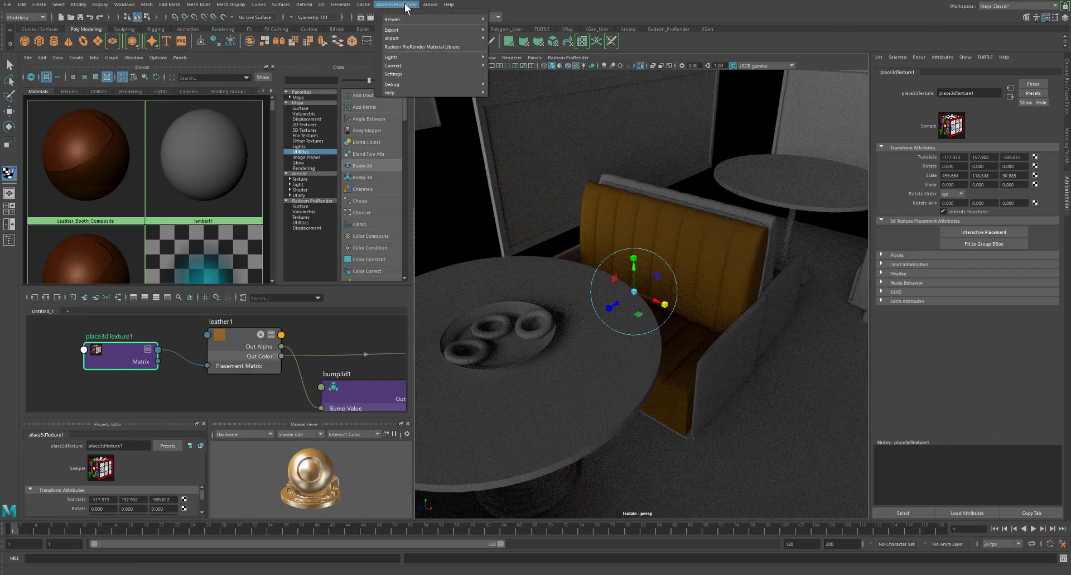
mouse_move(416, 57)
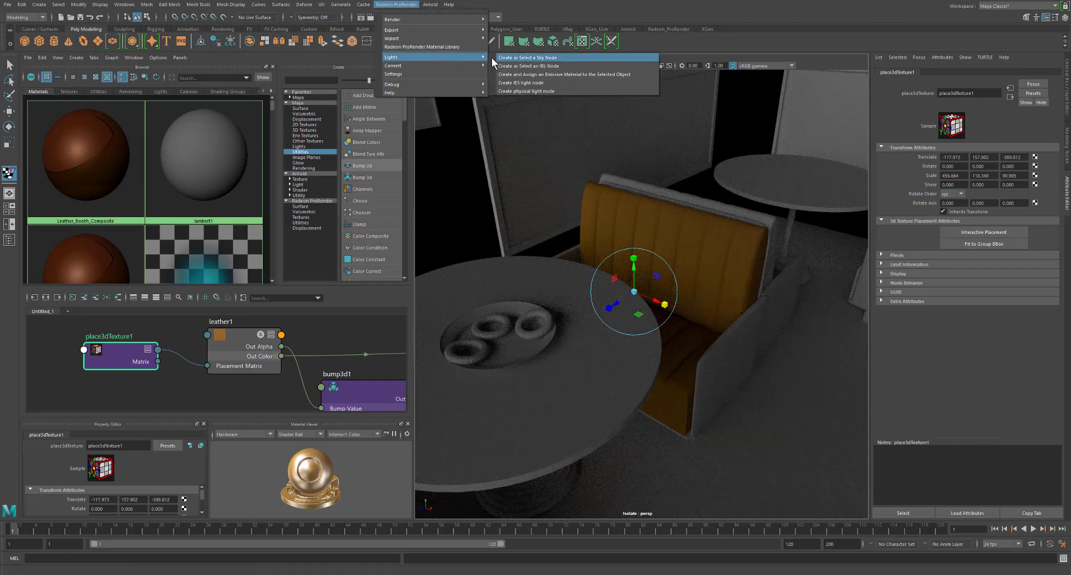
left_click(505, 87)
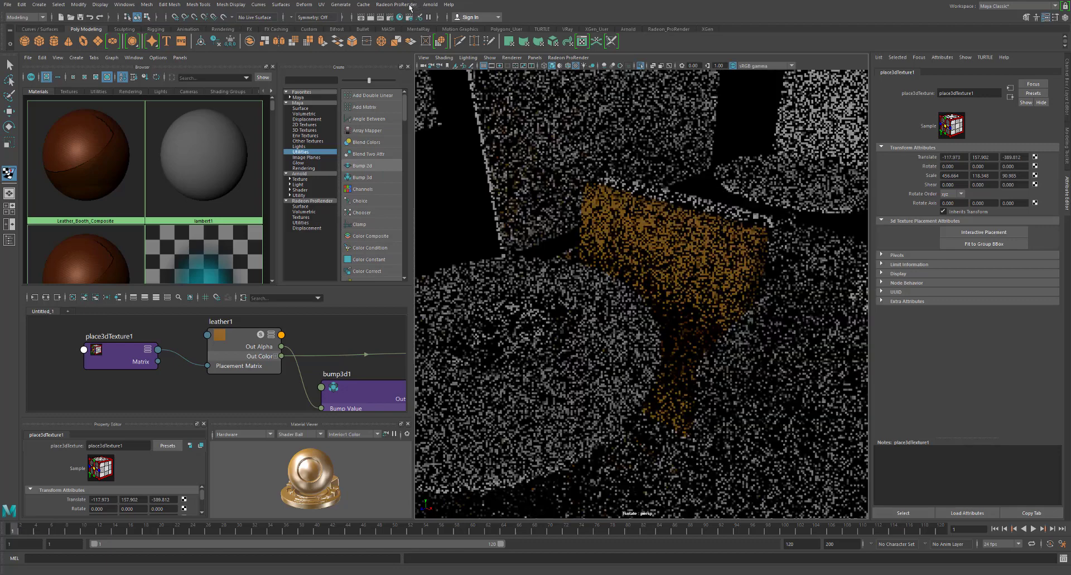
left_click(409, 5)
left_click(409, 5)
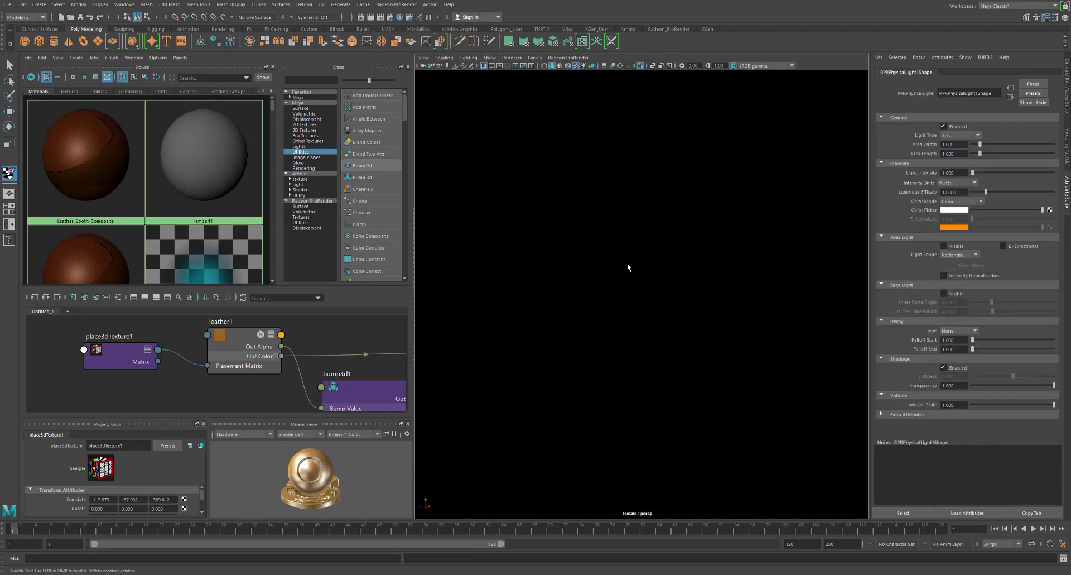
Switch the viewport to Viewport 2.0, select the physical light near the booth and raise it to about 400 in Y
left_click(510, 58)
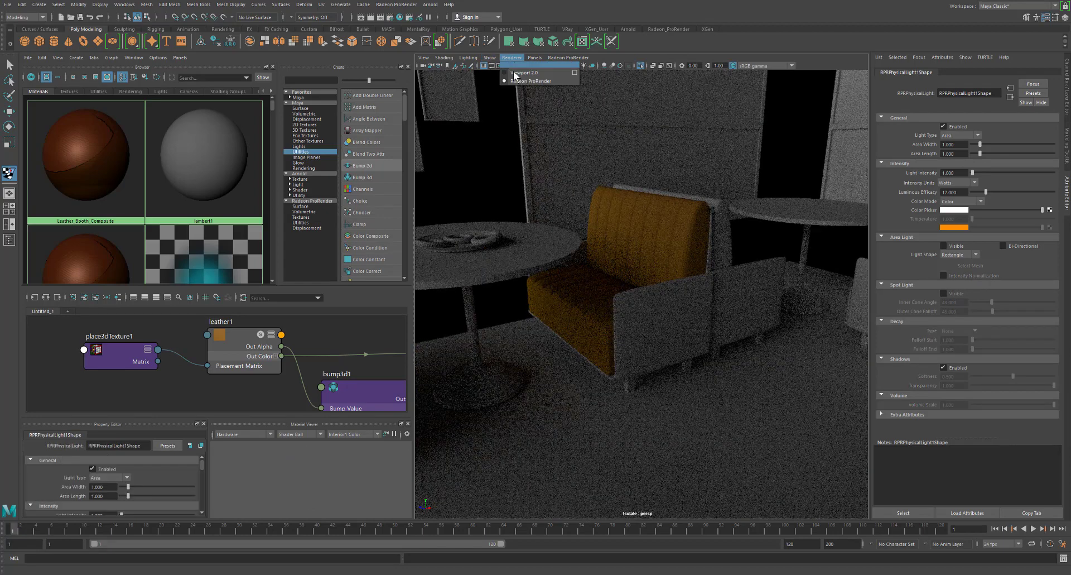
left_click(508, 73)
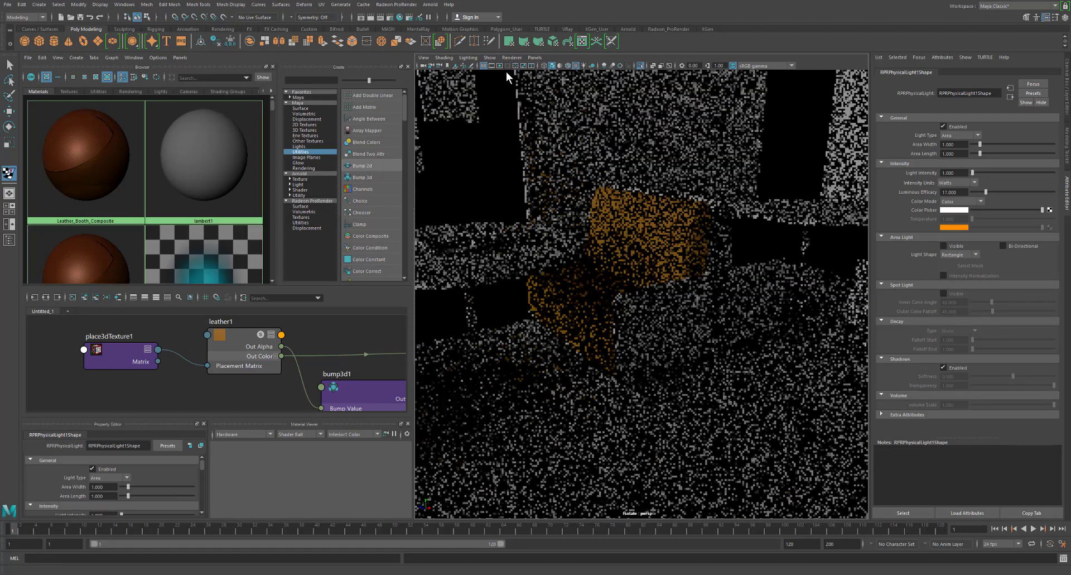
right_click_drag(556, 285, 572, 296, "alt")
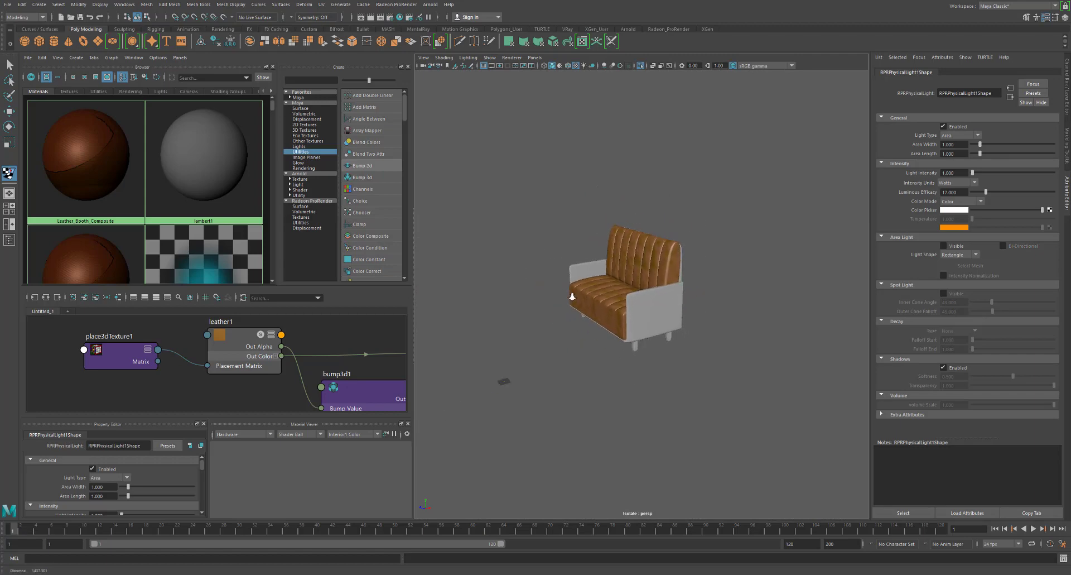
left_click(516, 389)
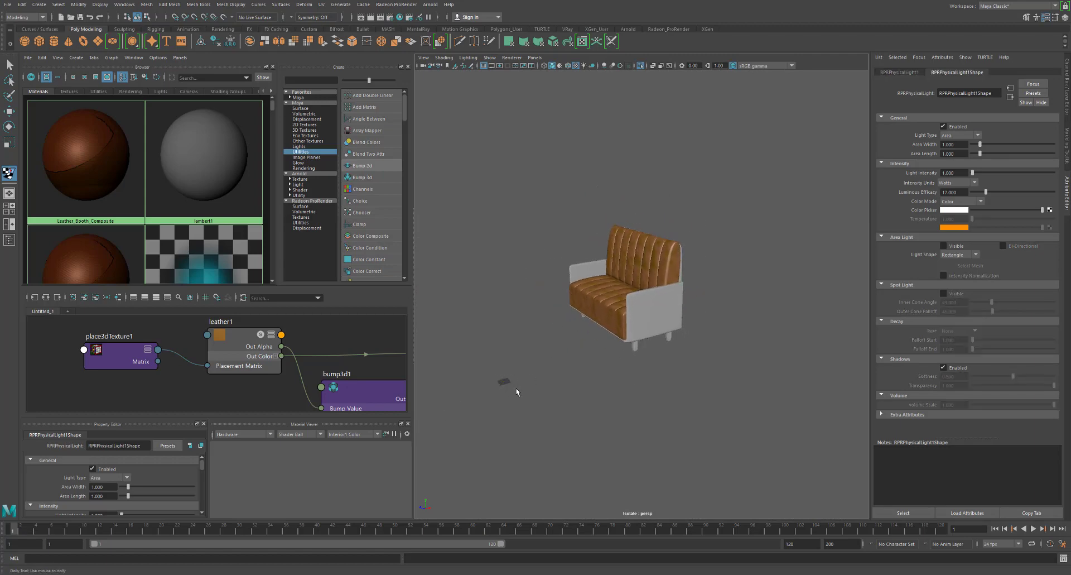
key("w")
left_click_drag(501, 346, 494, 156)
left_click_drag(571, 180, 520, 139, "alt")
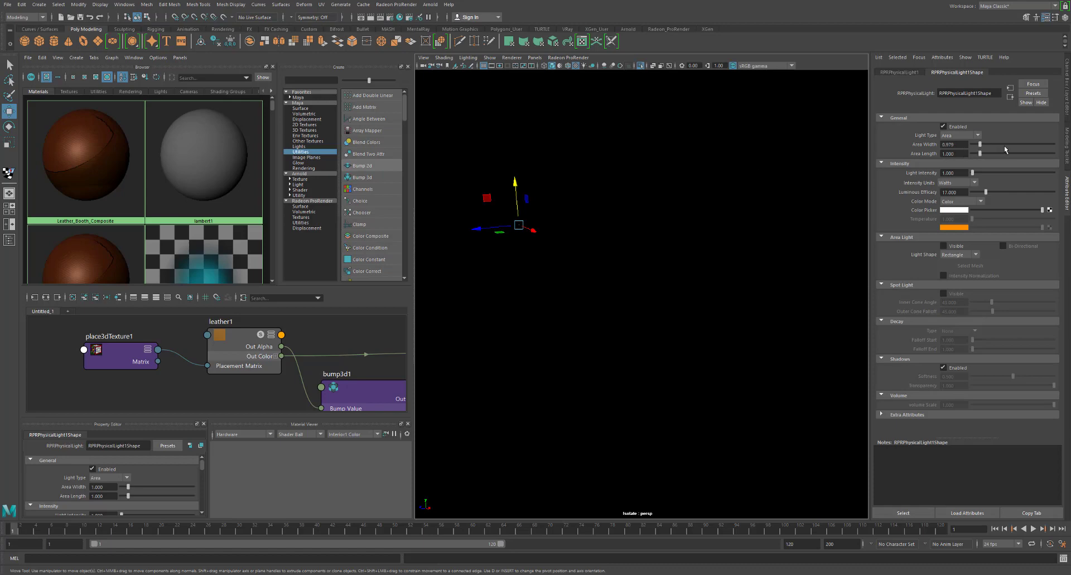
Set the physical light's area width and area length to 8 and move it along X to about 148
left_click_drag(1029, 148, 1037, 149)
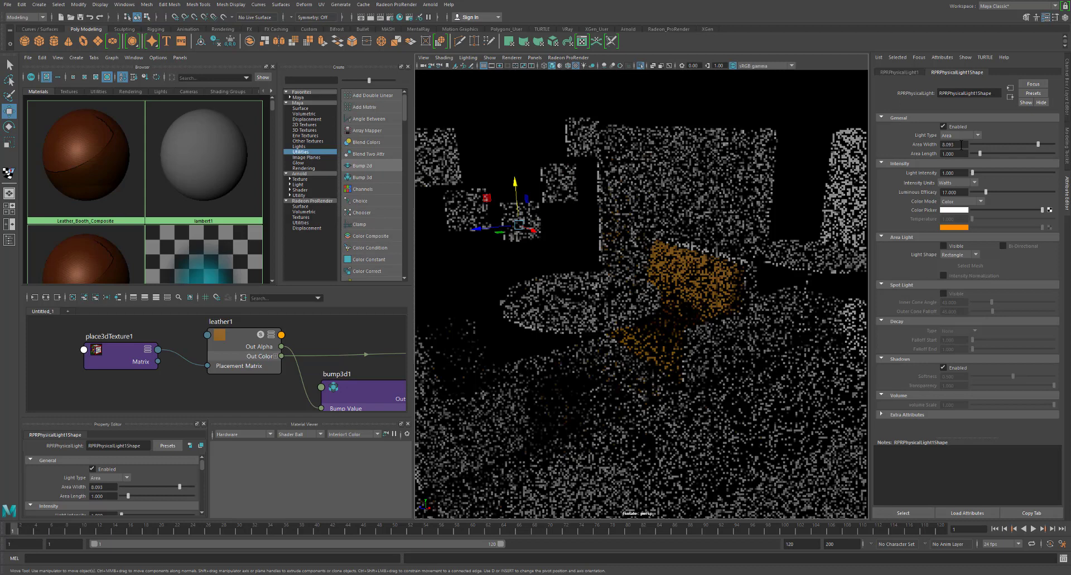
double_click(962, 144)
type("8")
key("Return")
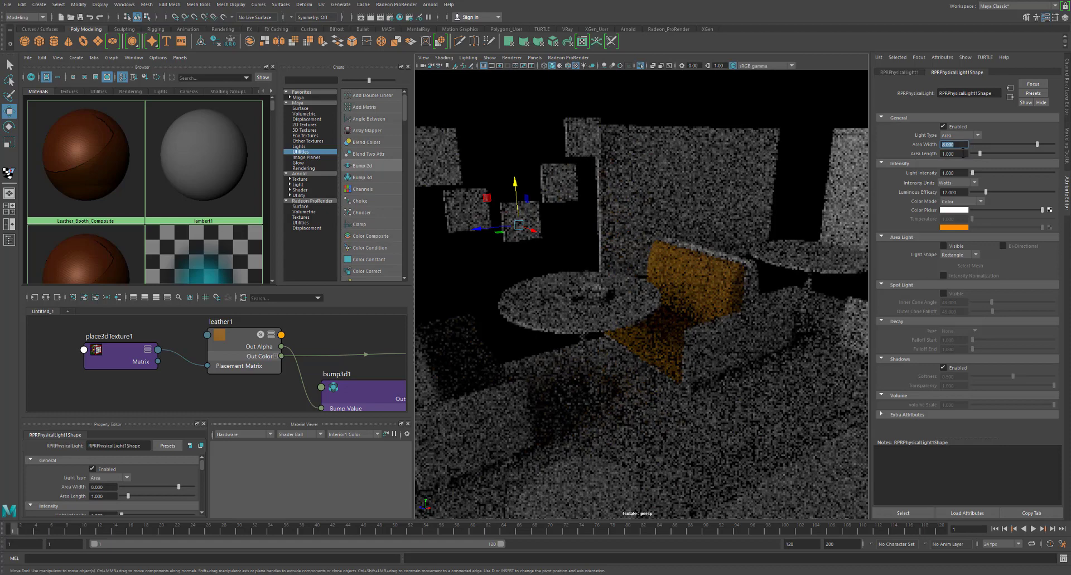
double_click(962, 154)
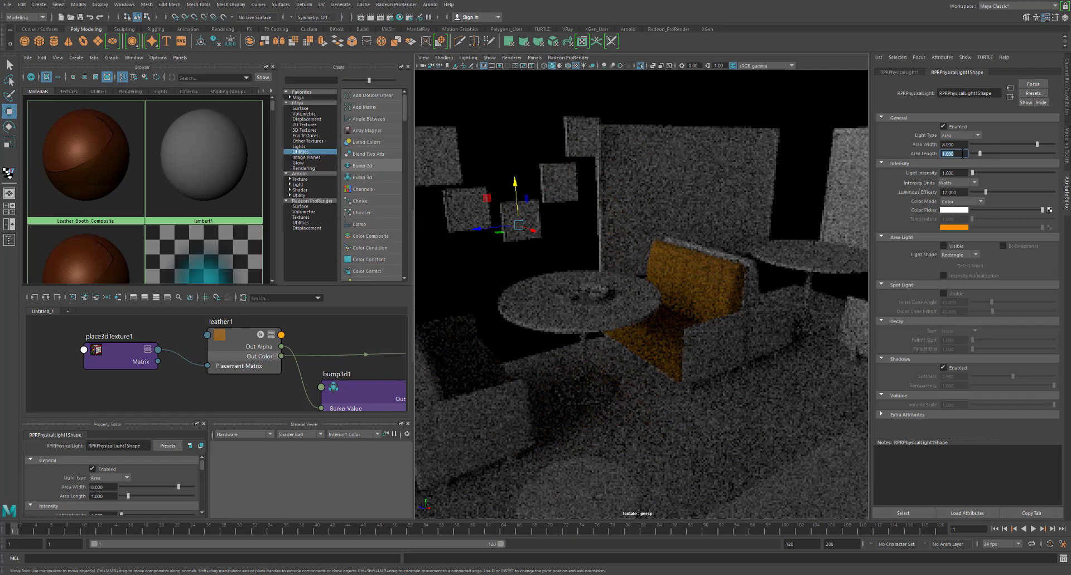
type("8")
key("Return")
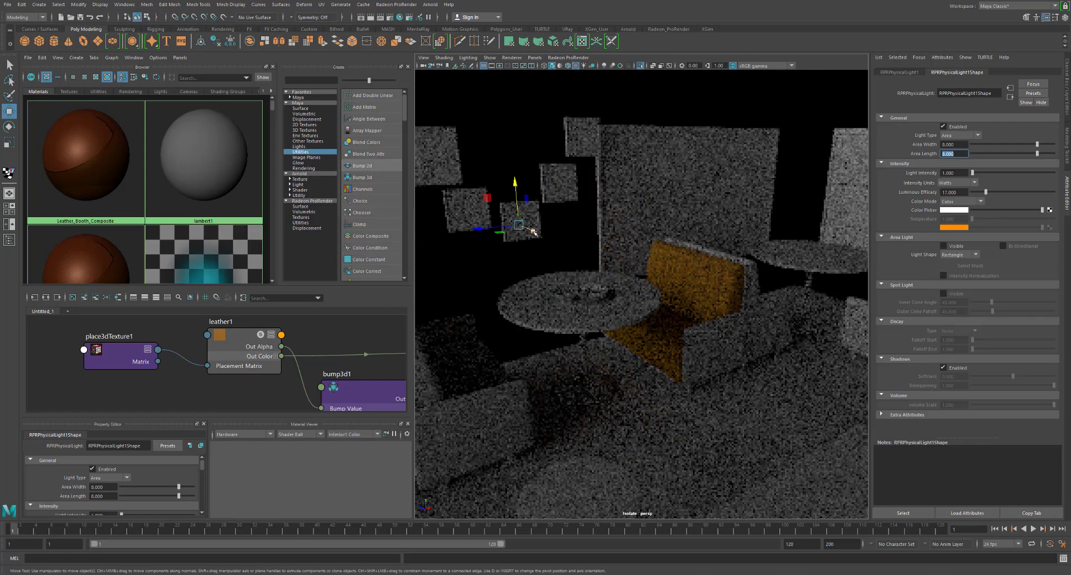
left_click_drag(533, 231, 572, 256)
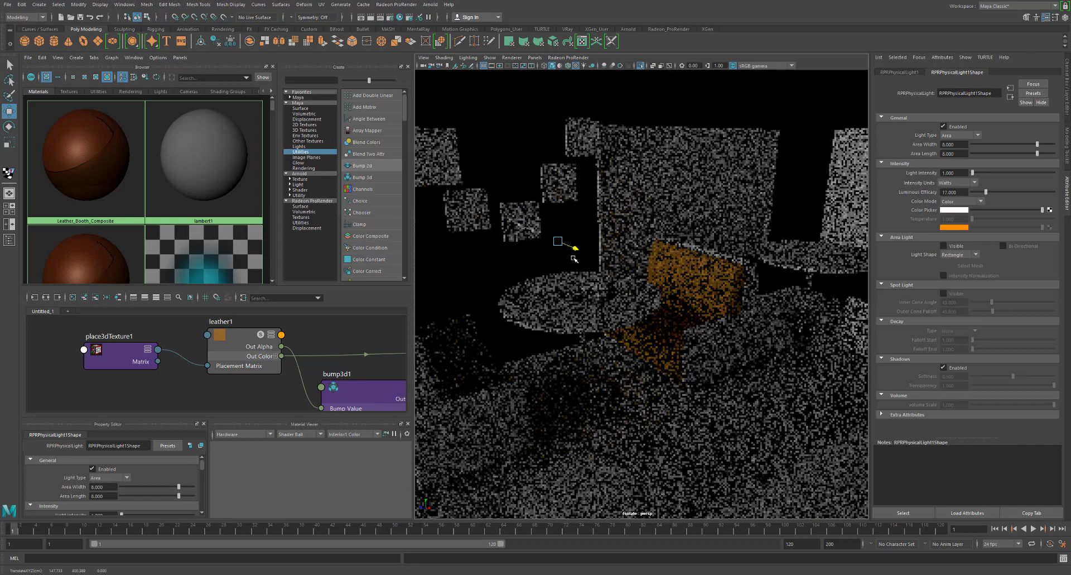
left_click_drag(573, 258, 574, 257)
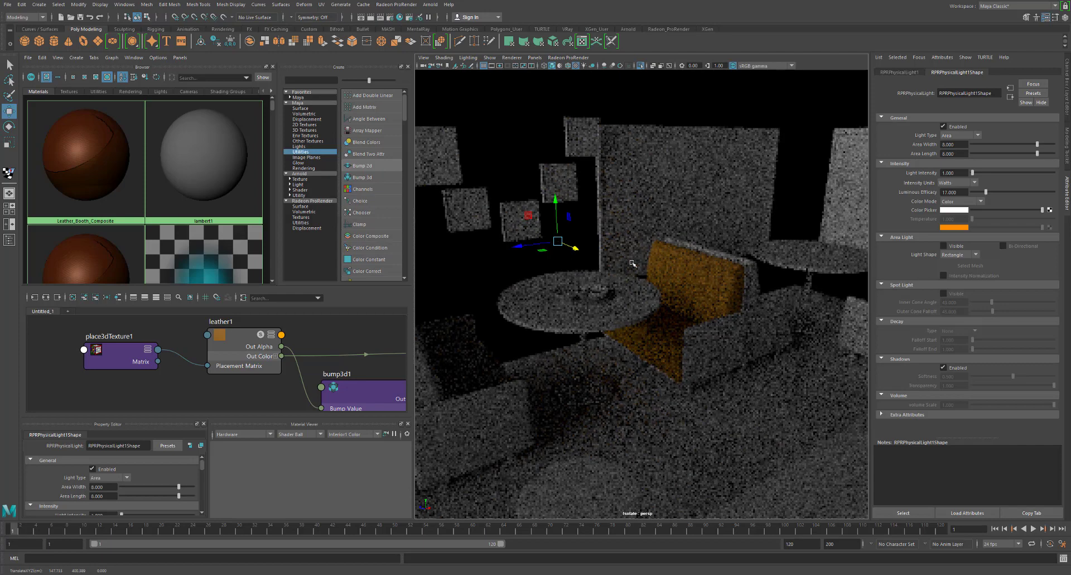
Set the physical light's intensity to 40 in watts and make its area light visible
left_click(951, 188)
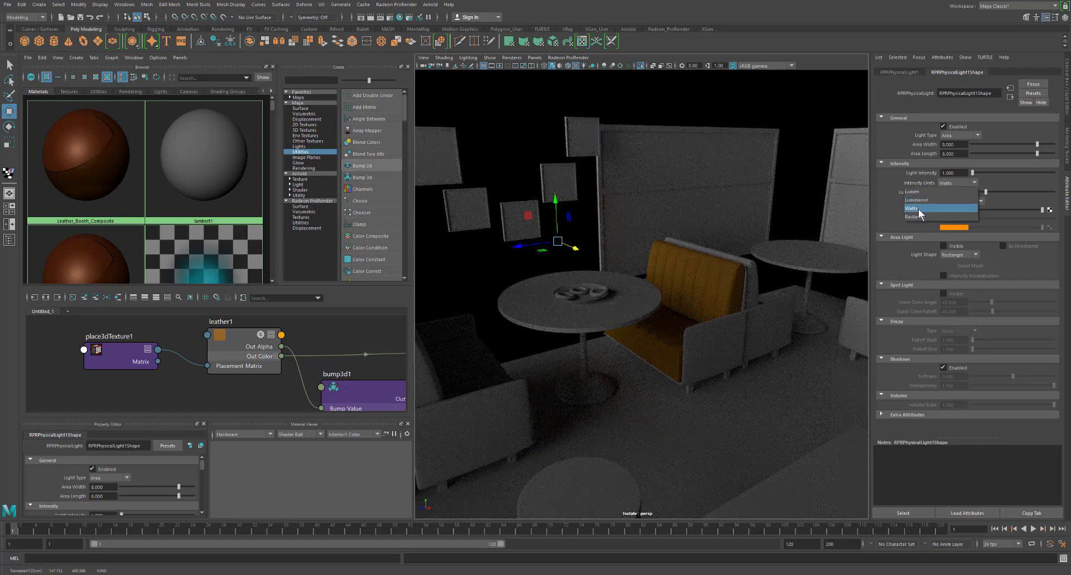
left_click(935, 183)
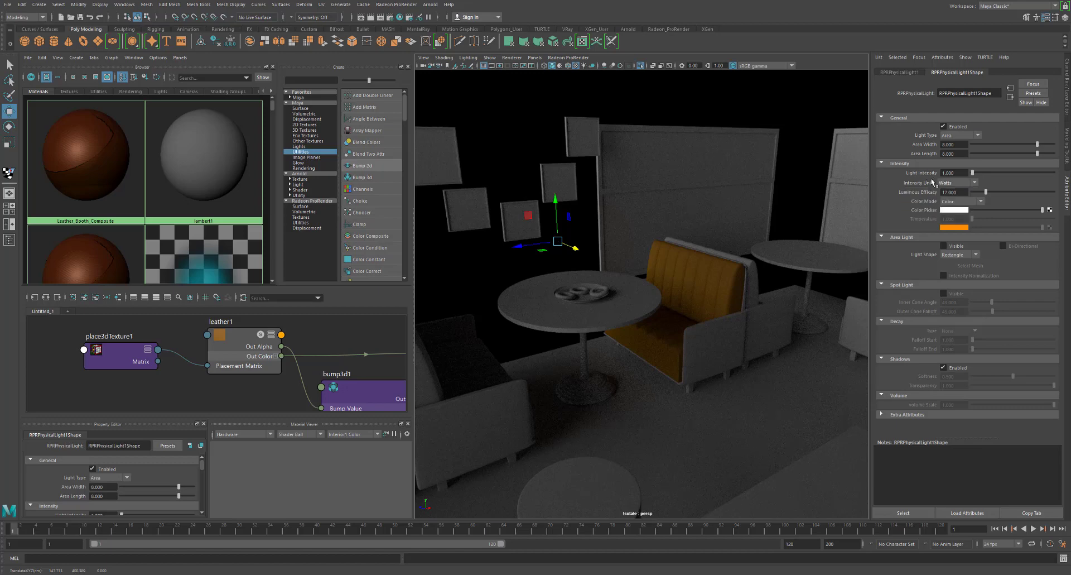
double_click(961, 173)
type("40")
key("Return")
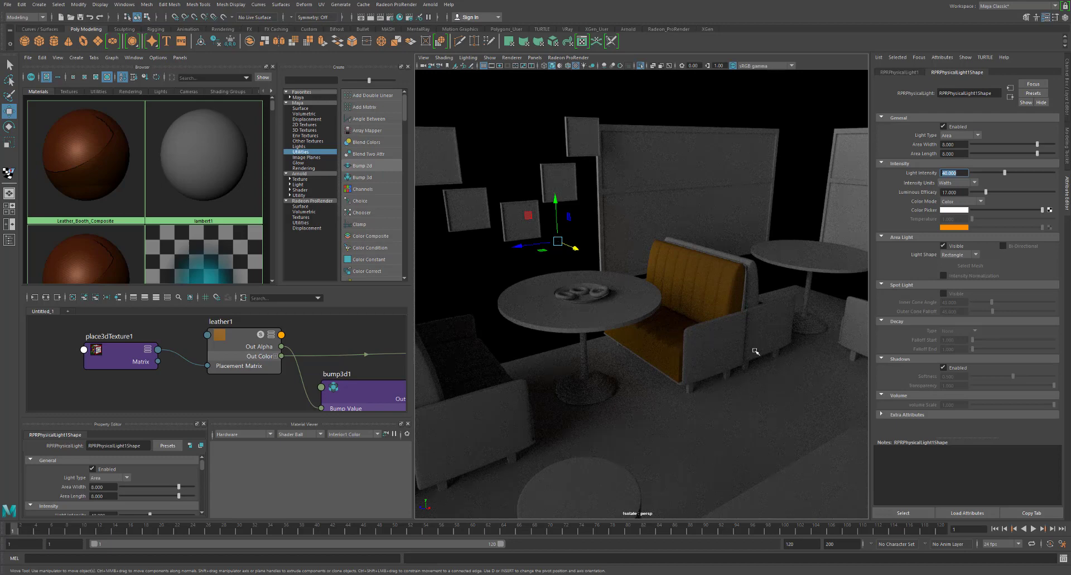
Try the directIllumination and directIlluminationNoShadow modes of the Radeon ProRender viewport
left_click(519, 60)
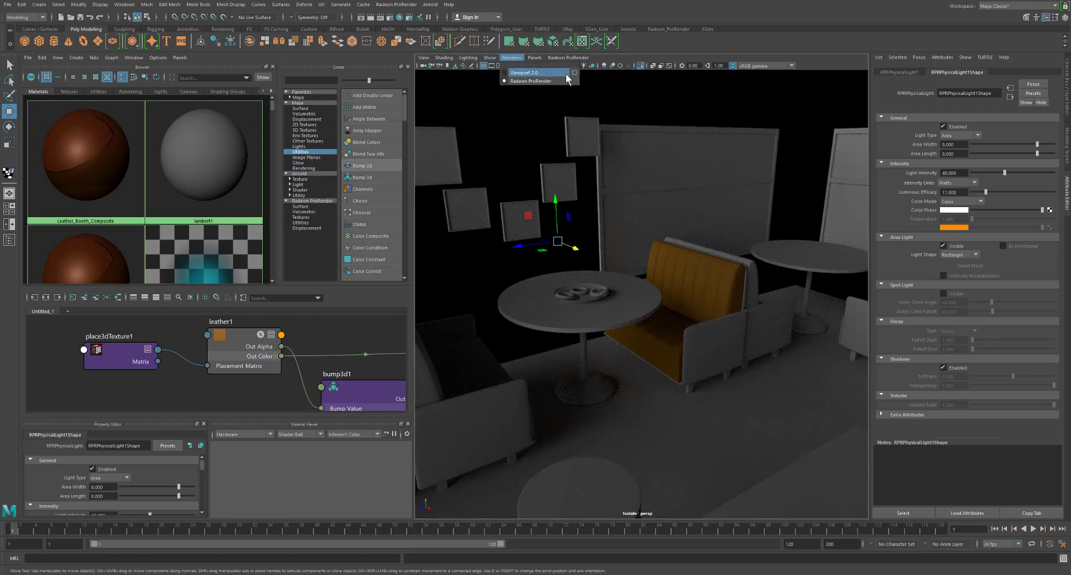
mouse_move(571, 59)
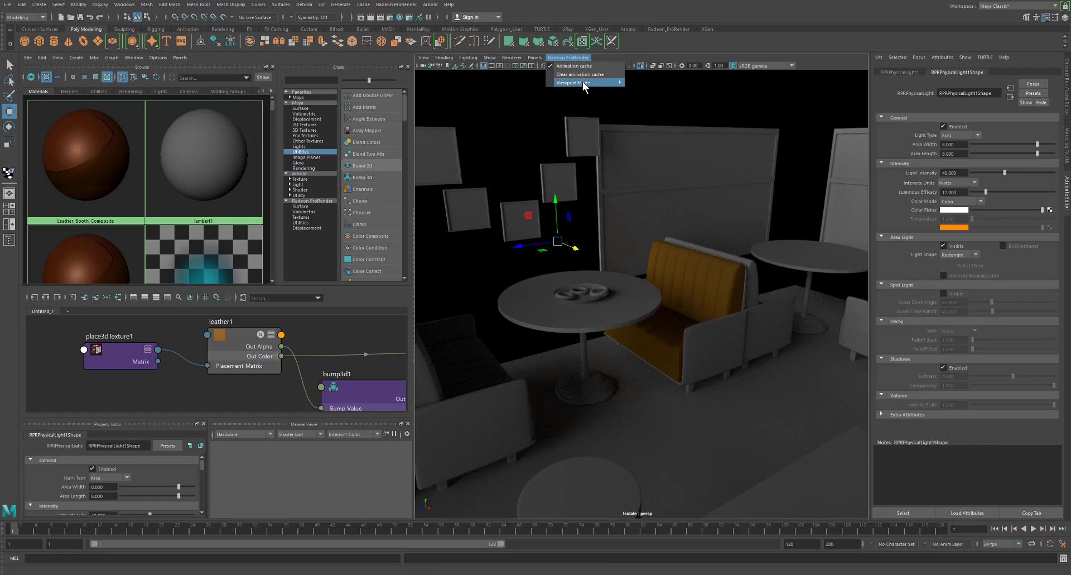
mouse_move(591, 84)
left_click(655, 83)
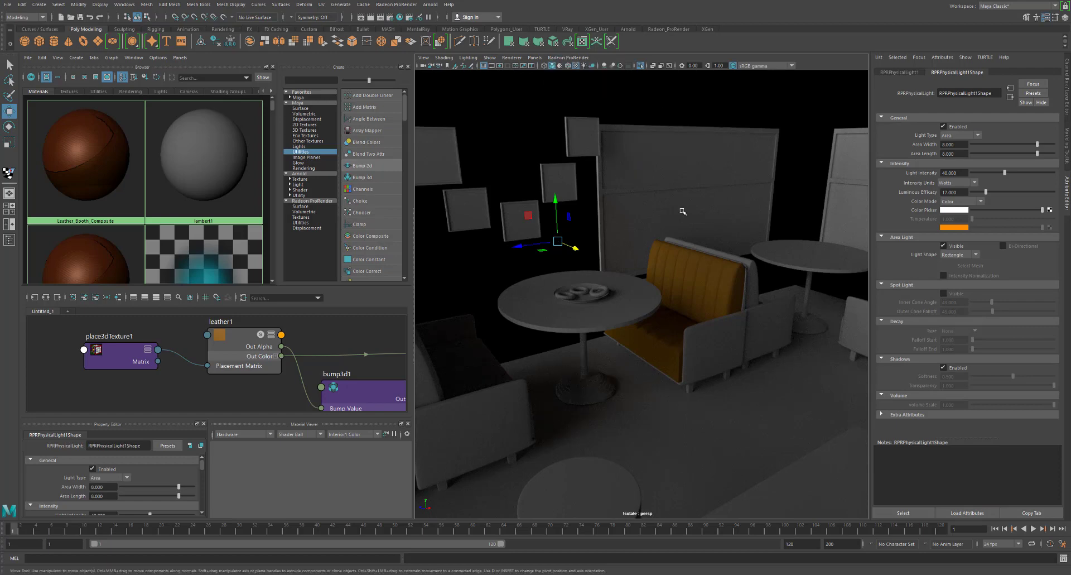
left_click(569, 58)
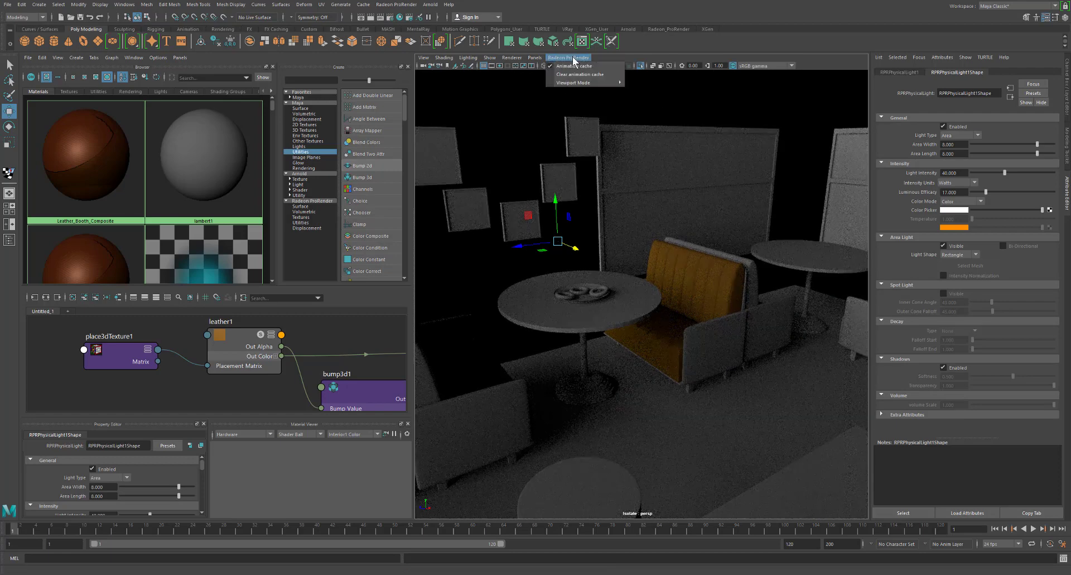
mouse_move(601, 84)
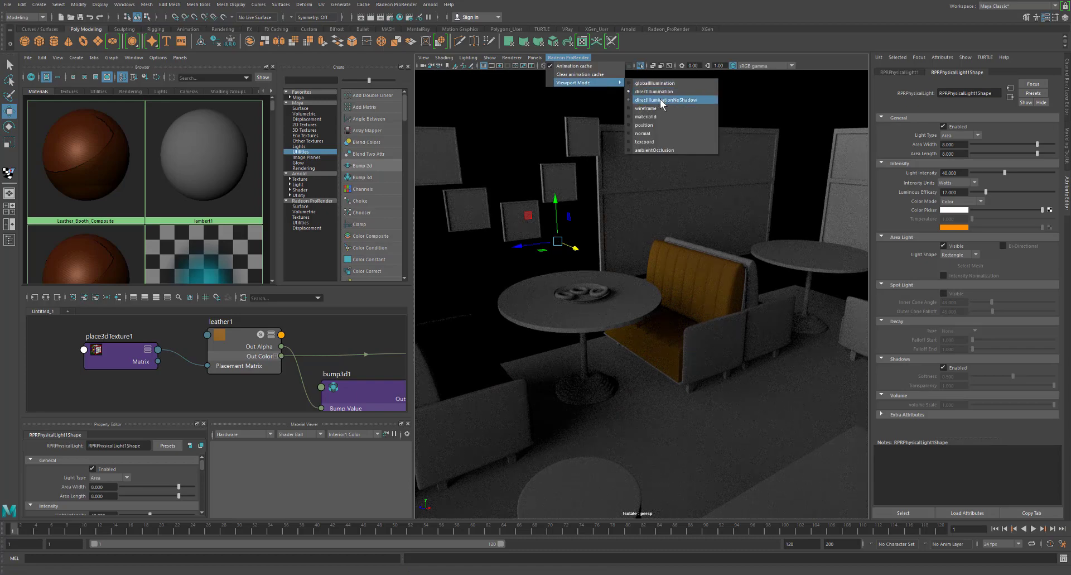
left_click(663, 100)
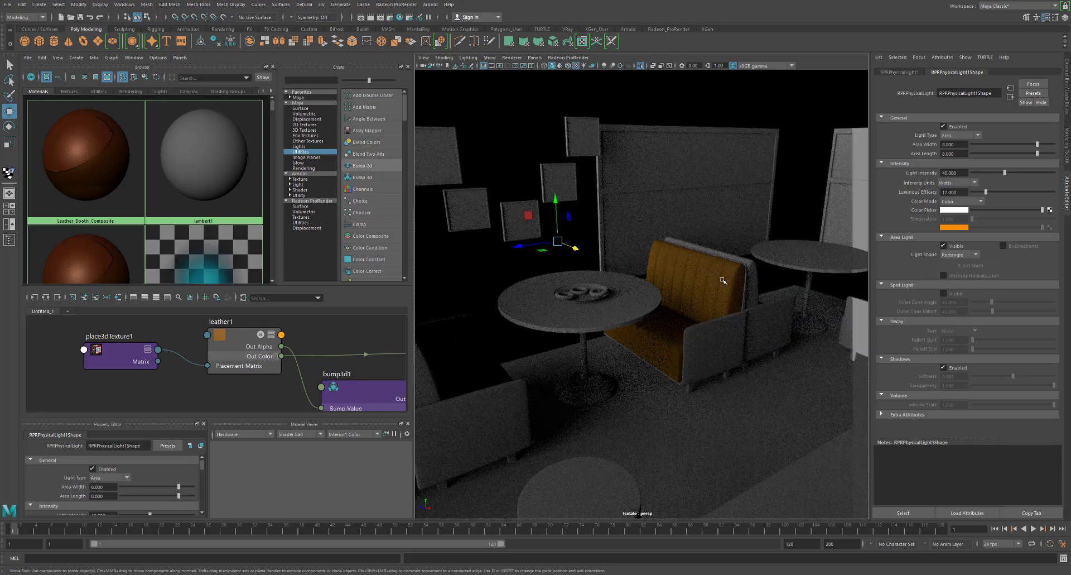
Set the Radeon ProRender viewport mode to wireframe
left_click(569, 57)
mouse_move(610, 83)
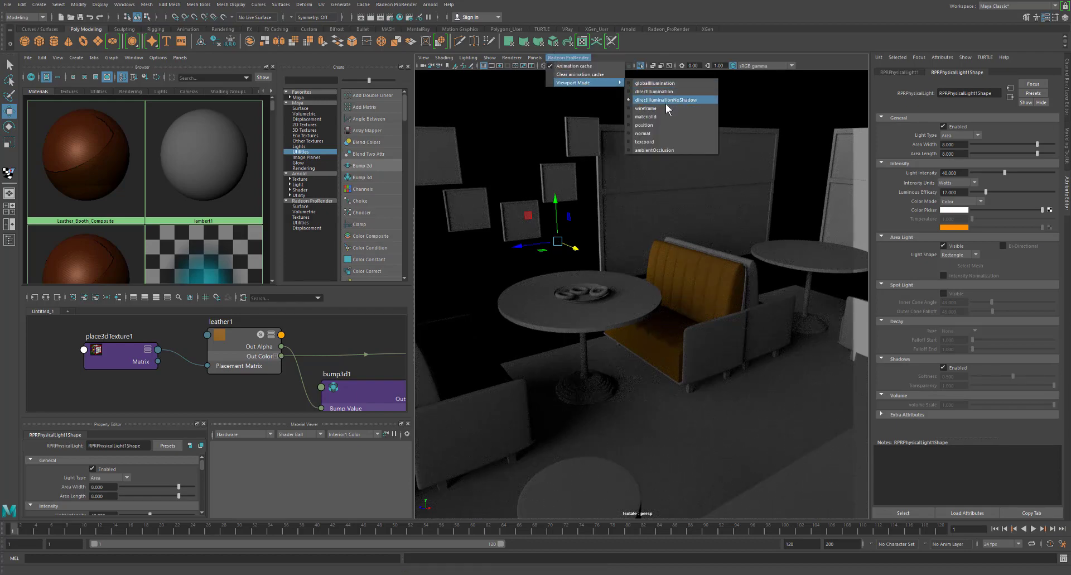
left_click(666, 121)
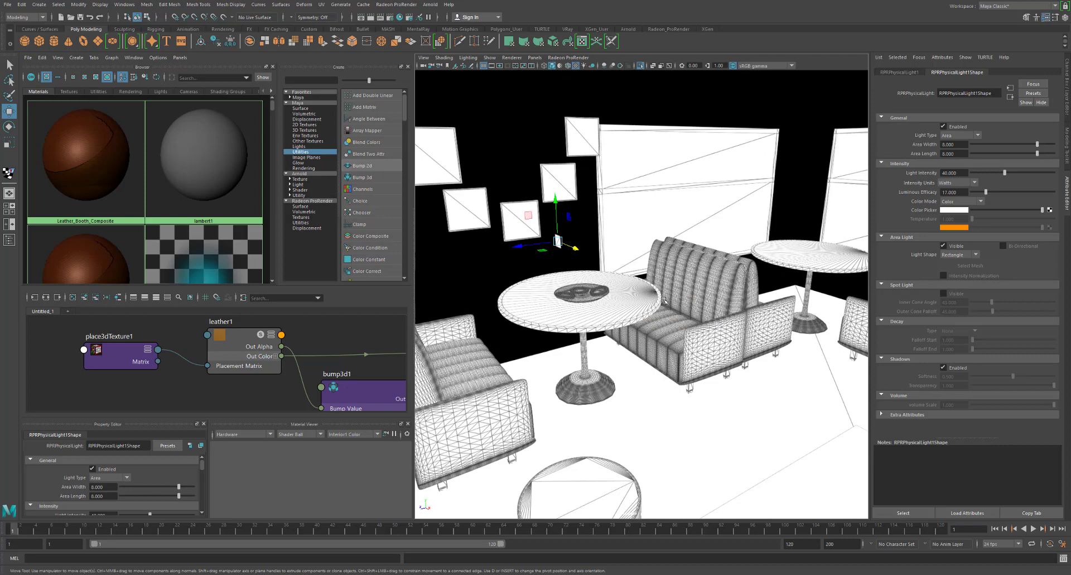
Undo the last four changes to the area light
key("ctrl+z")
key("ctrl+z")
key("ctrl+z")
key("ctrl+z")
left_click_drag(668, 303, 669, 273, "alt")
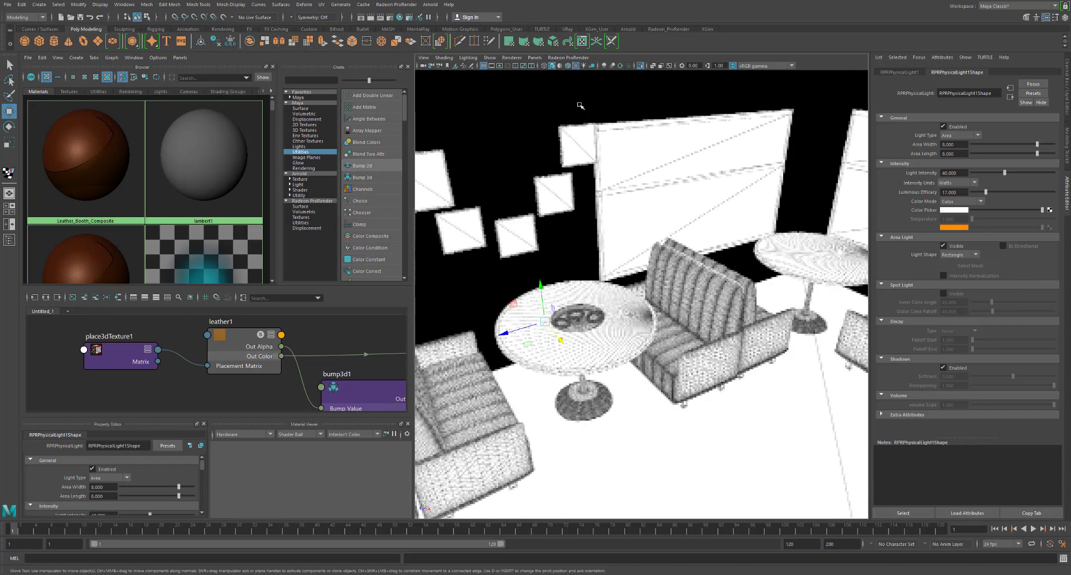
Preview the café scene in the materialId and position viewport modes of Radeon ProRender
left_click(568, 58)
mouse_move(574, 82)
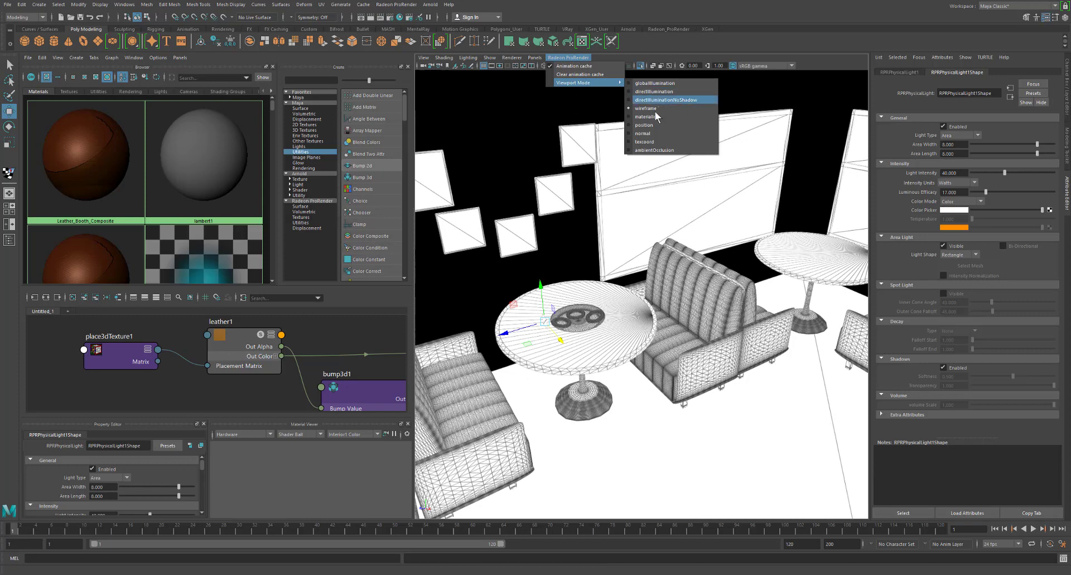
left_click(647, 117)
left_click(577, 58)
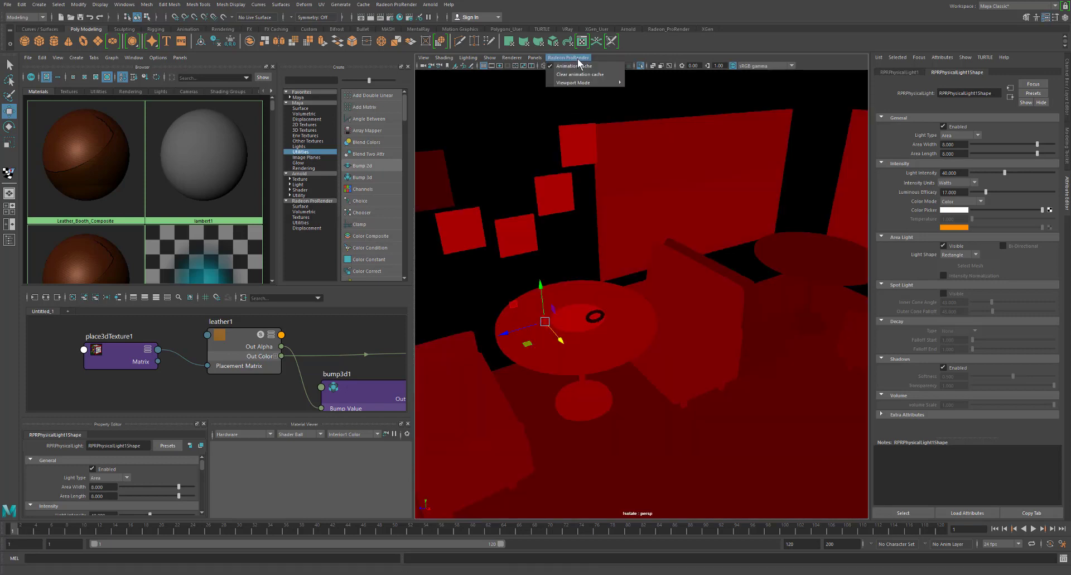
mouse_move(593, 84)
left_click(652, 129)
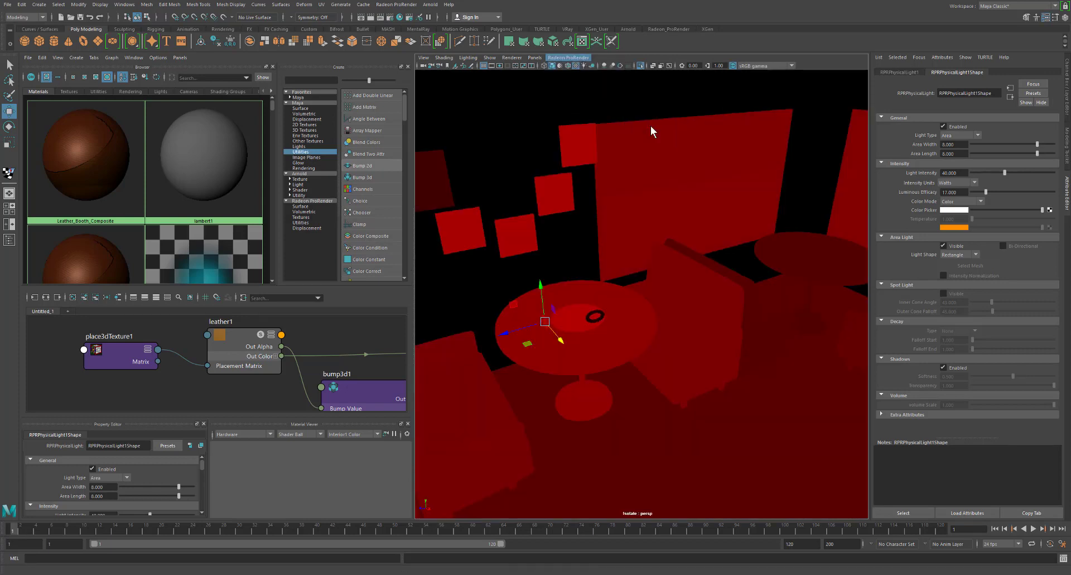
Preview the scene in the normal and texcoord viewport modes of Radeon ProRender
left_click(569, 57)
mouse_move(588, 82)
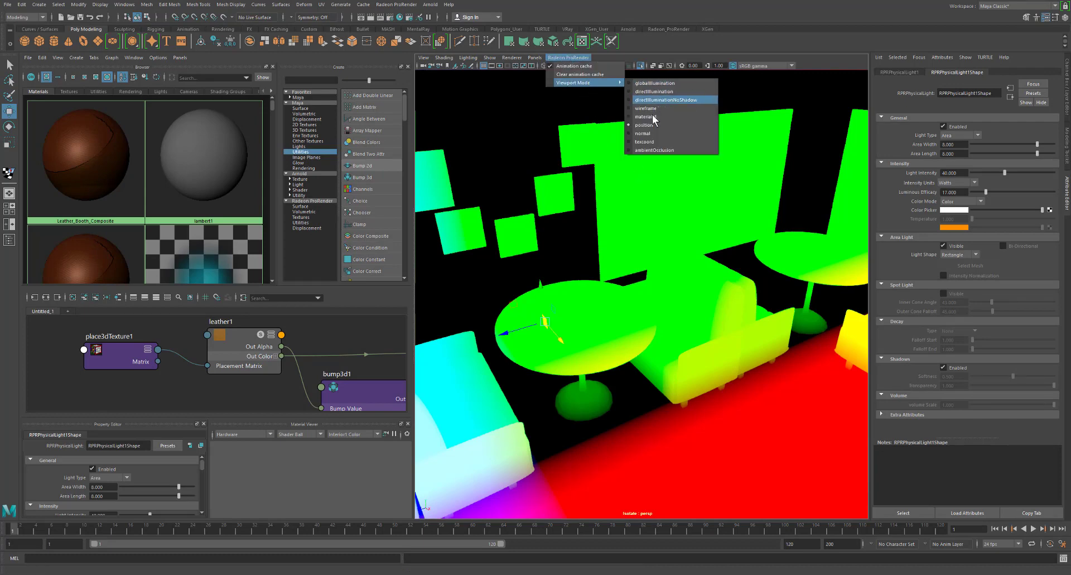
left_click(650, 134)
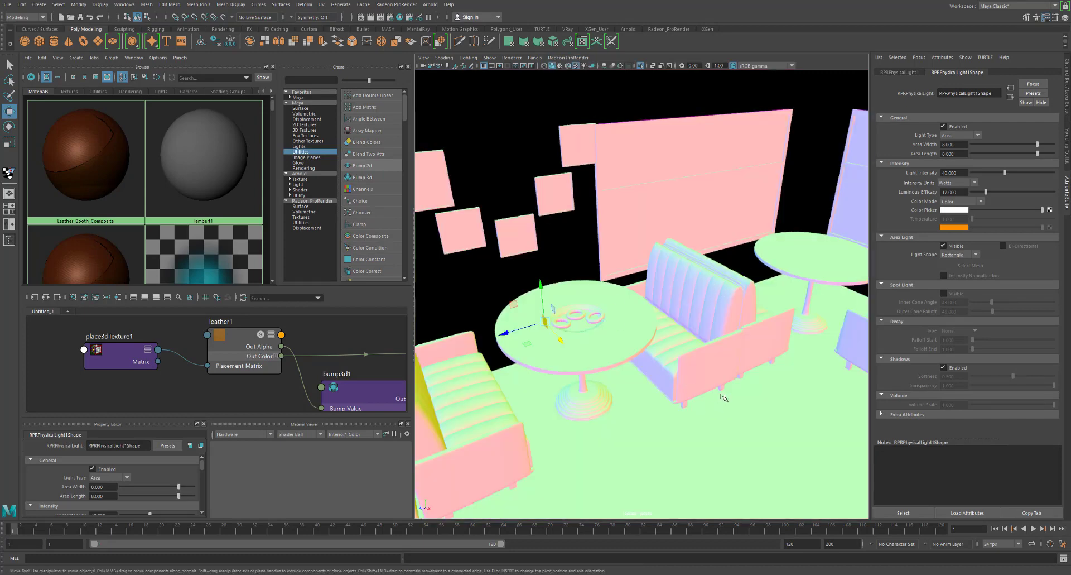
left_click(569, 57)
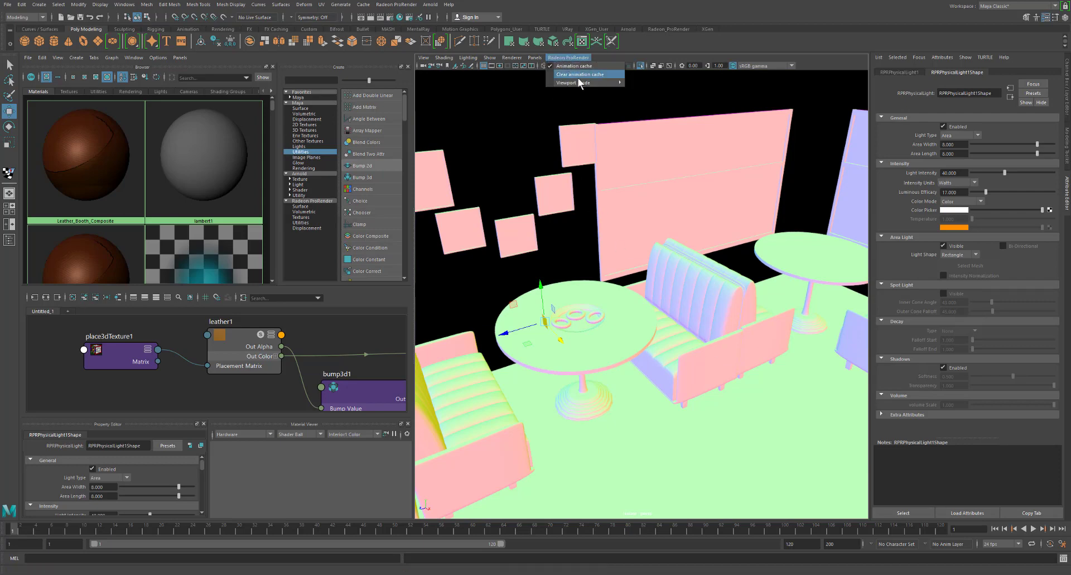
mouse_move(581, 83)
left_click(641, 142)
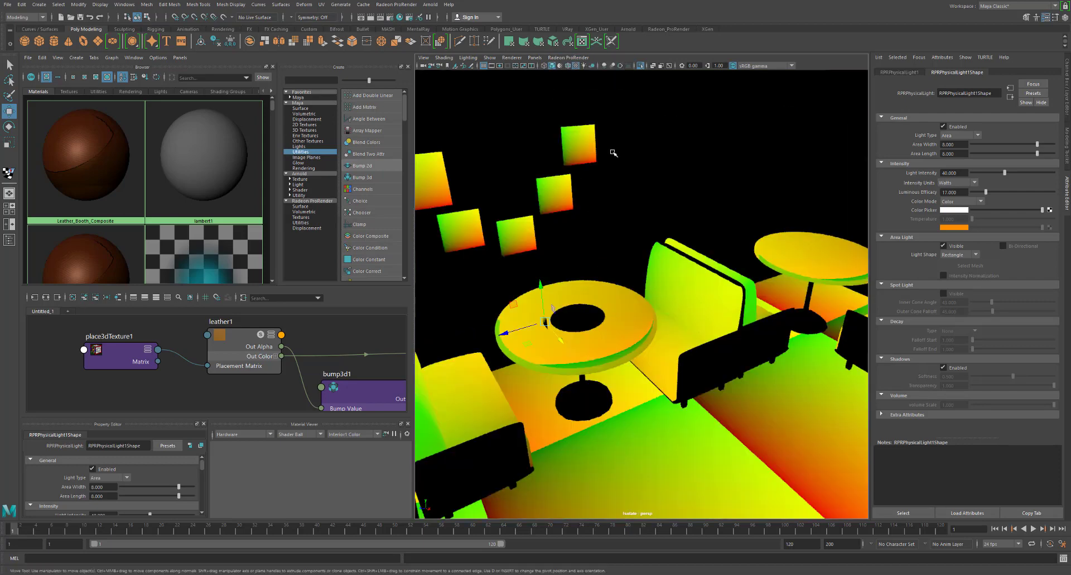
Preview the scene in ambientOcclusion mode, and set the Radeon ProRender viewport mode to globalIllumination
left_click(569, 57)
mouse_move(596, 83)
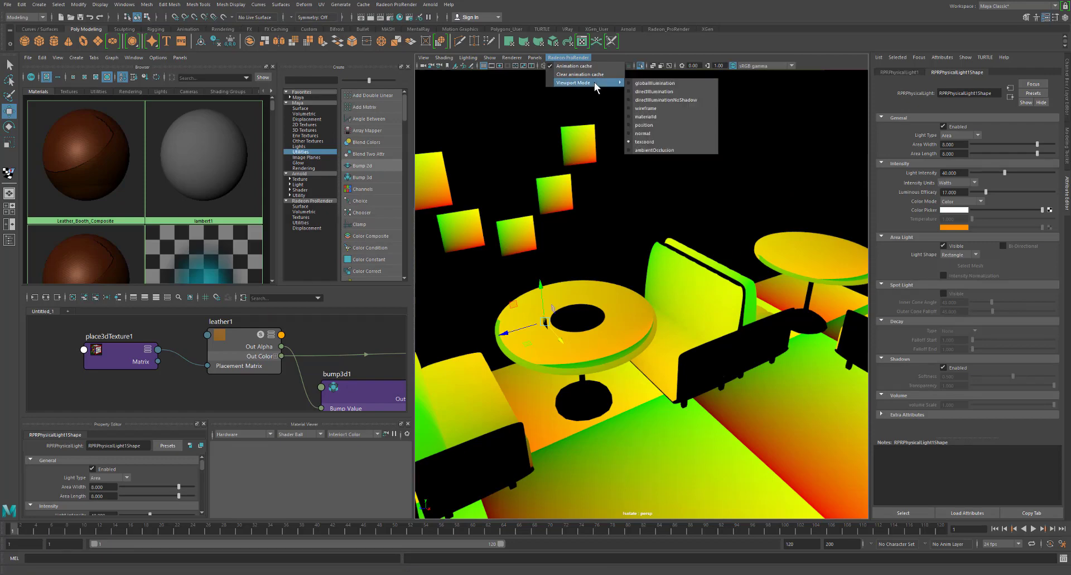
left_click(659, 151)
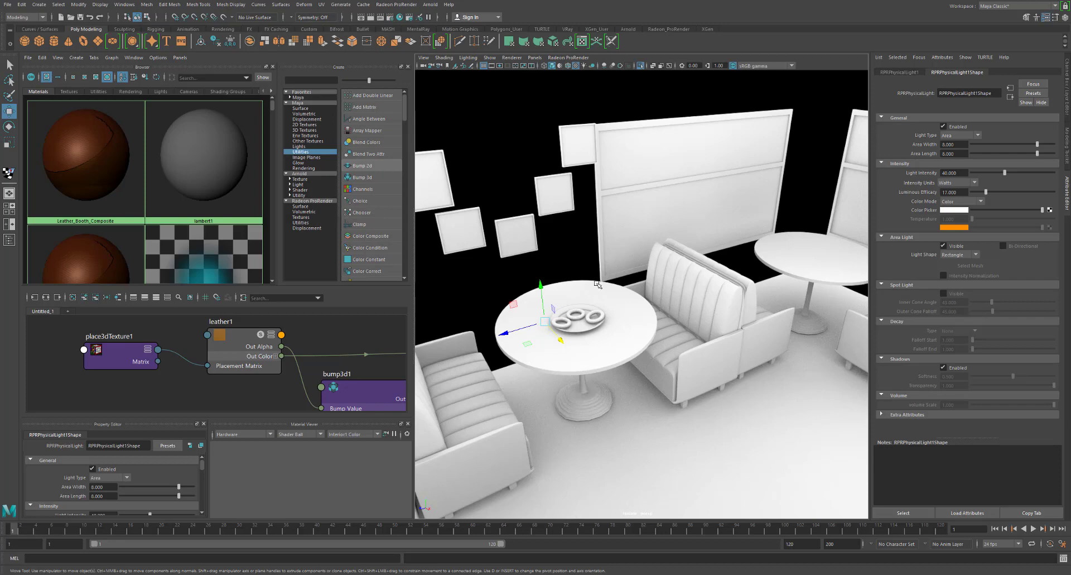
left_click(568, 57)
mouse_move(573, 83)
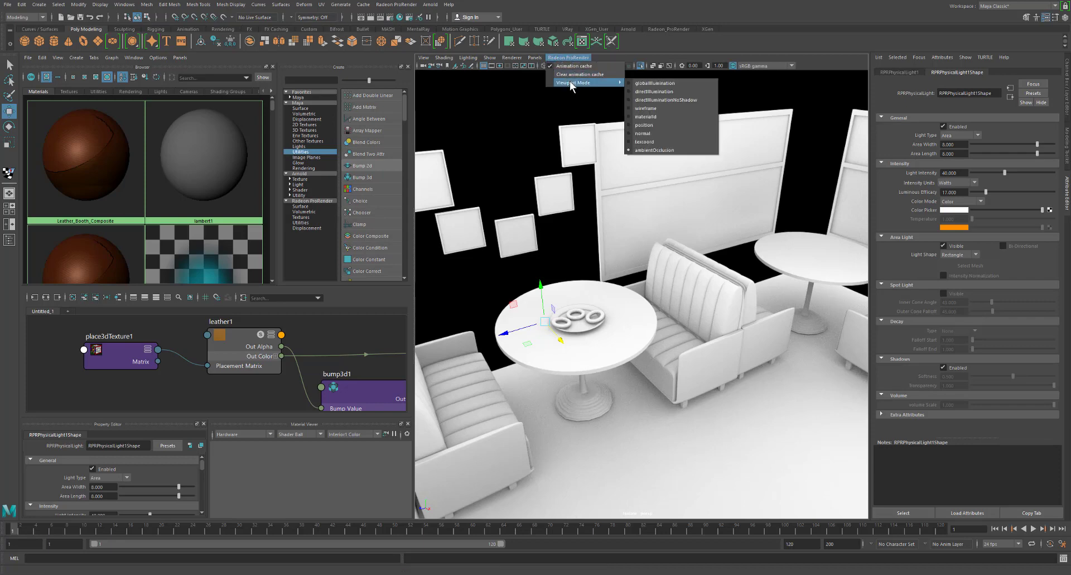
left_click(657, 83)
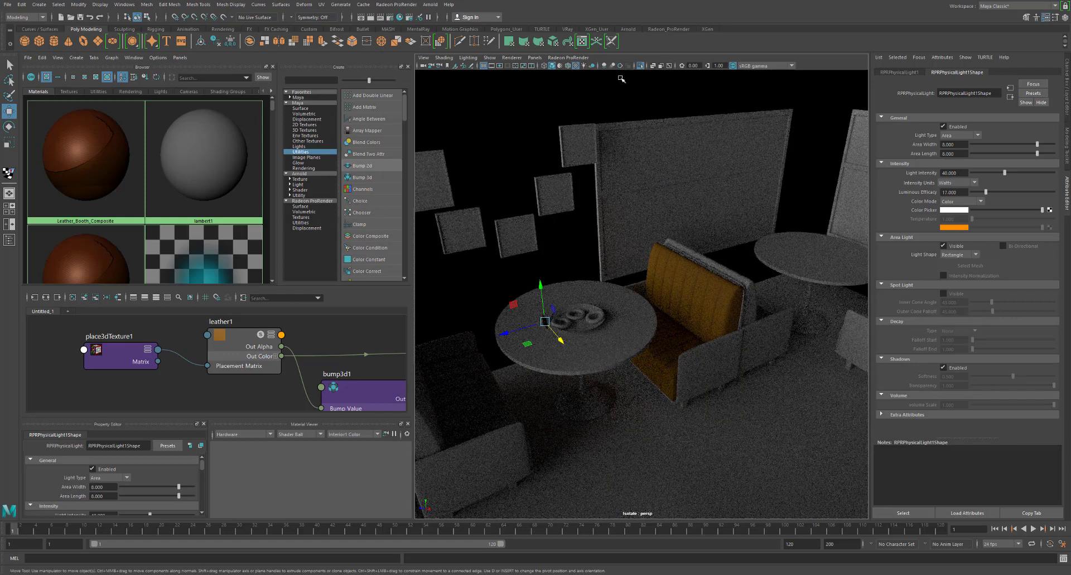
Switch the perspective view's renderer to Viewport 2.0 and deselect the area light
left_click(443, 58)
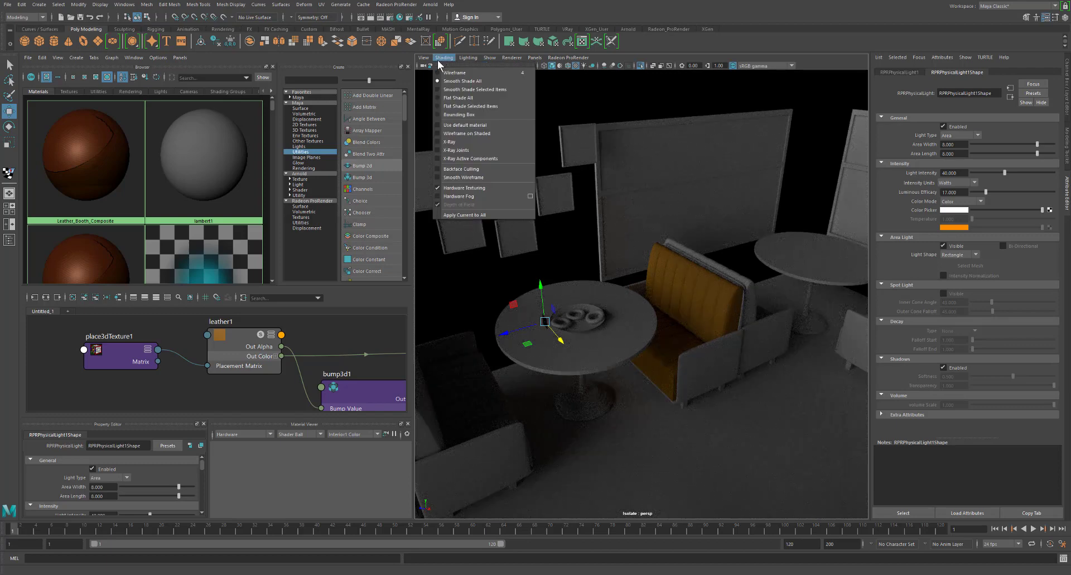
mouse_move(535, 59)
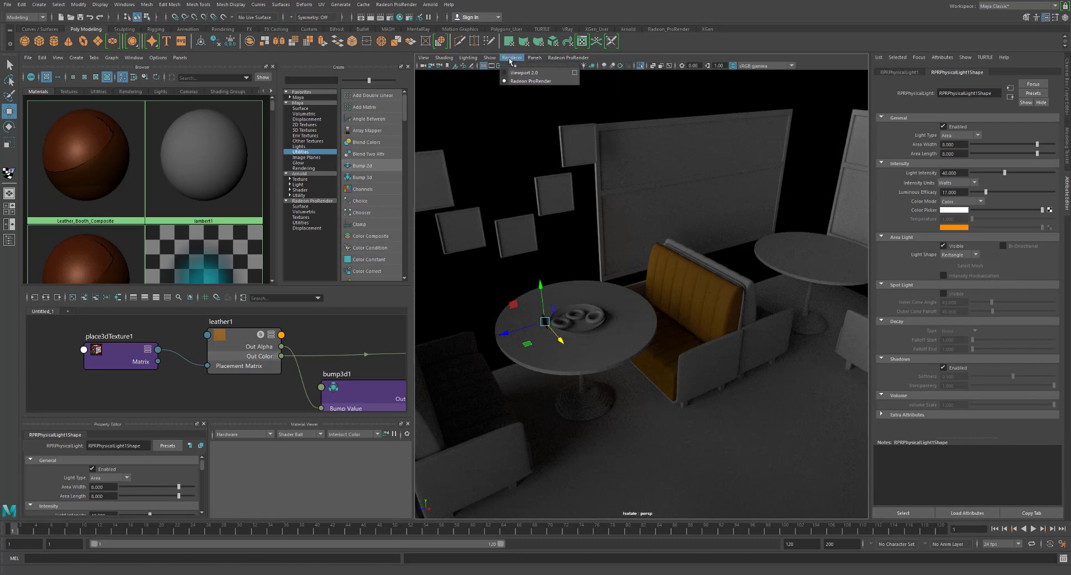
left_click(506, 75)
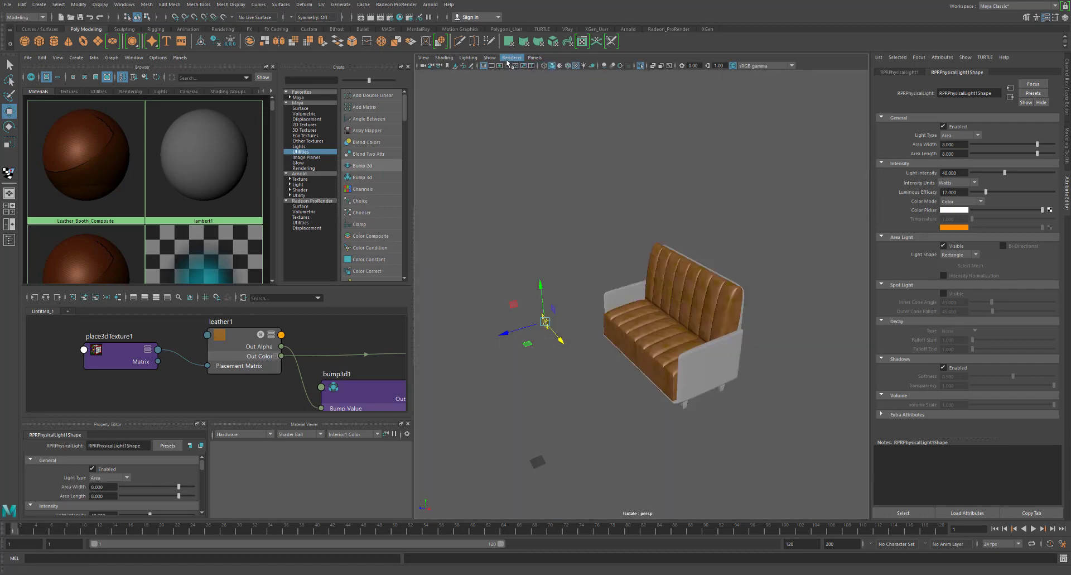
left_click(550, 324)
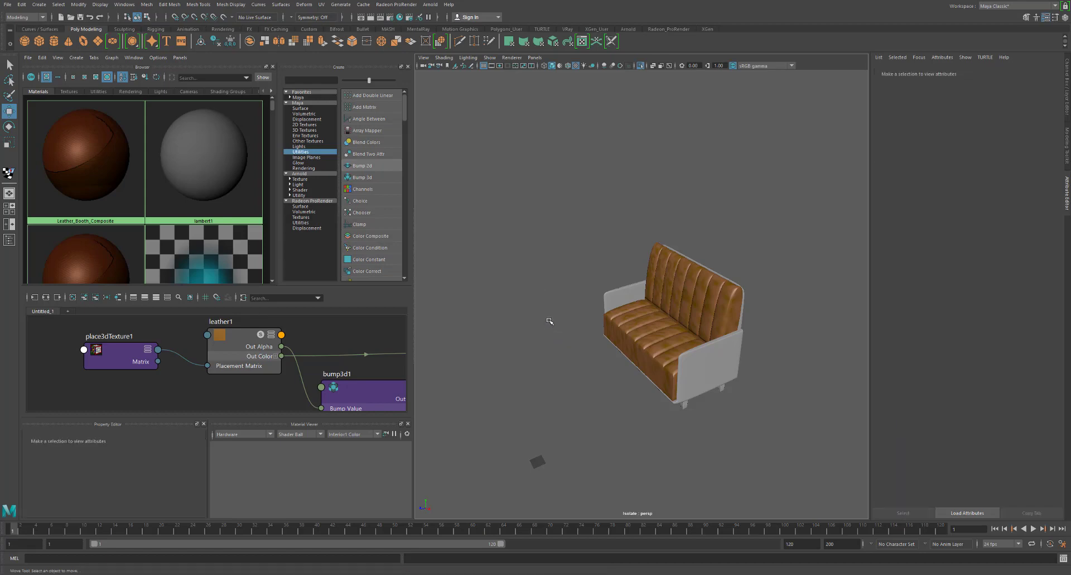
Open the Viewport 2.0 renderer settings, set the light limit to 16 and enable GPU Instancing
left_click(512, 57)
left_click(574, 73)
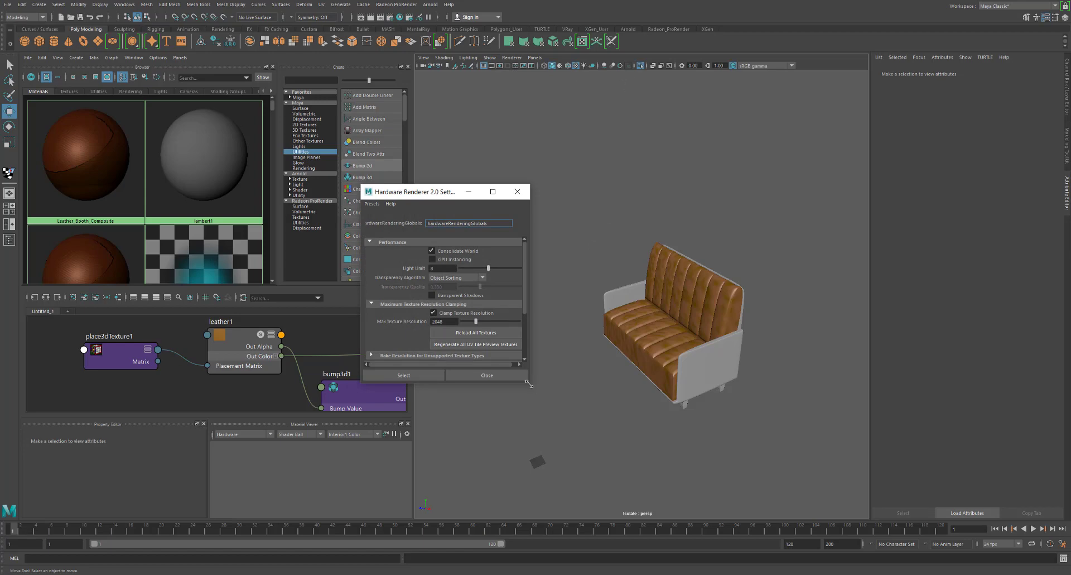
left_click_drag(528, 381, 708, 495)
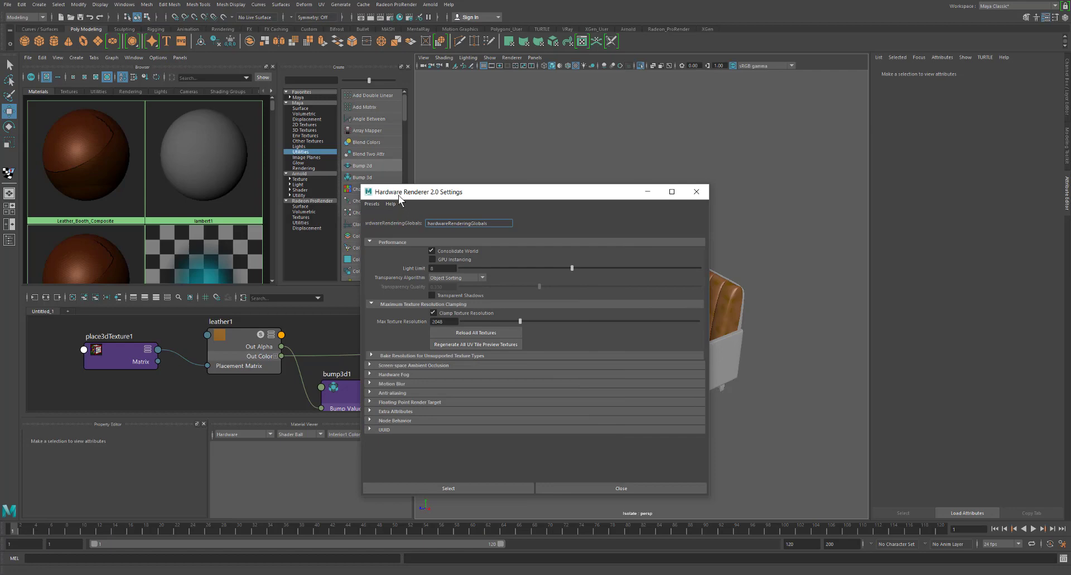
left_click(512, 57)
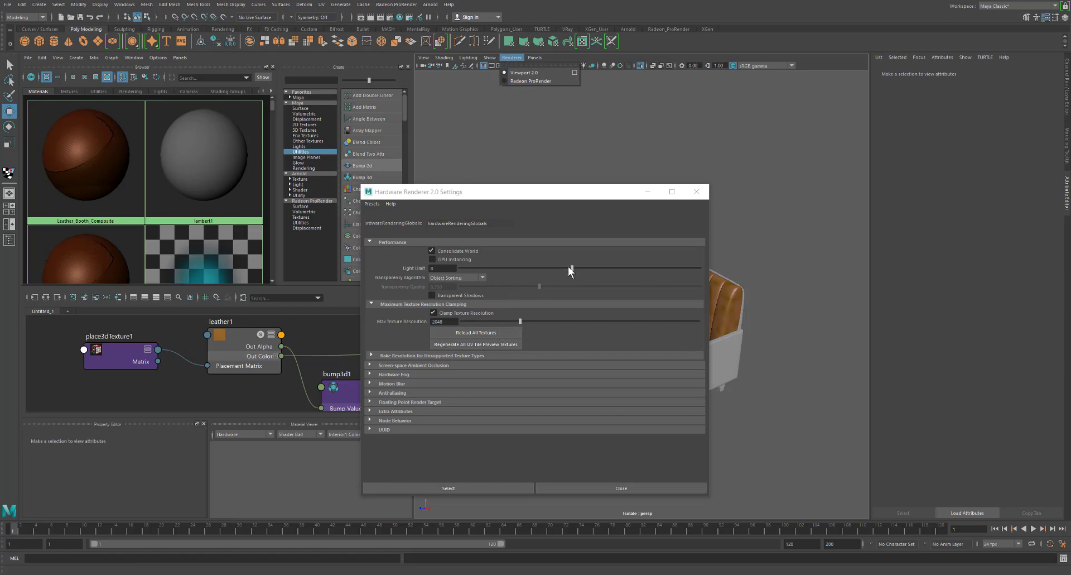
left_click_drag(570, 268, 741, 278)
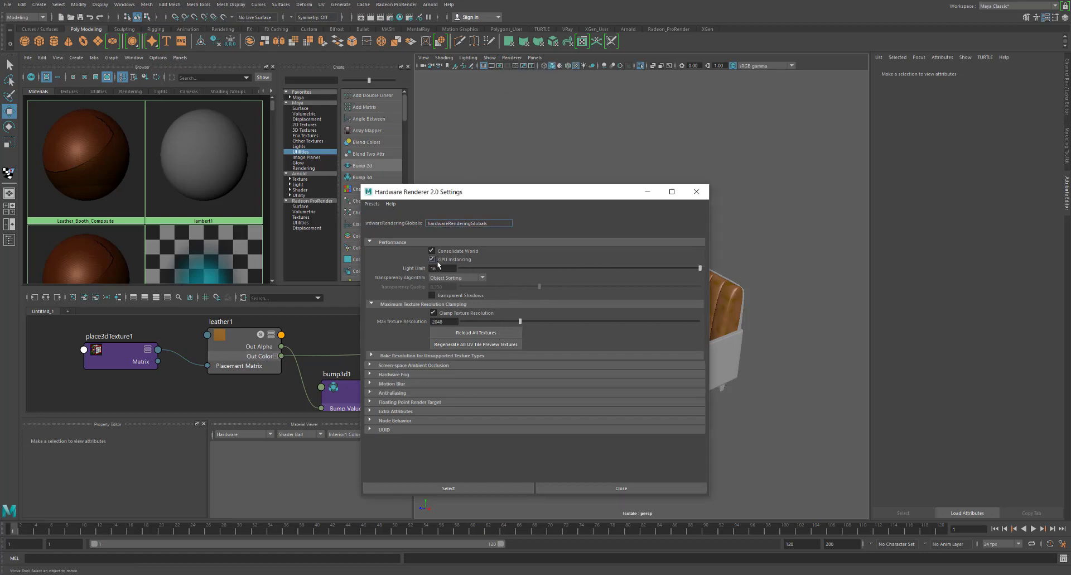
Keep Object Sorting as the transparency algorithm, enable Transparent Shadows and set the maximum texture resolution to 8192
left_click(458, 277)
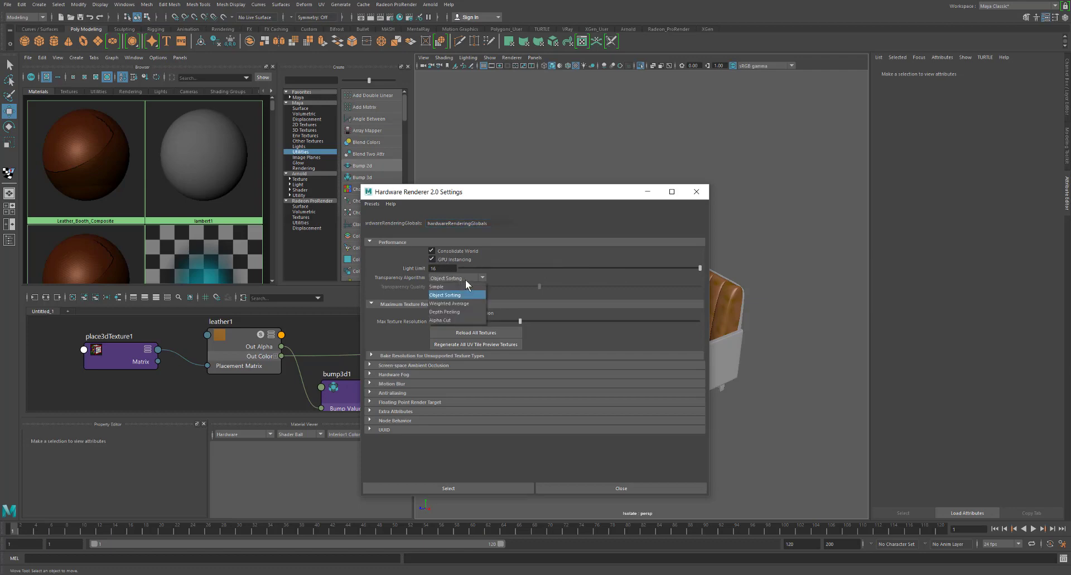
left_click(462, 293)
left_click(463, 295)
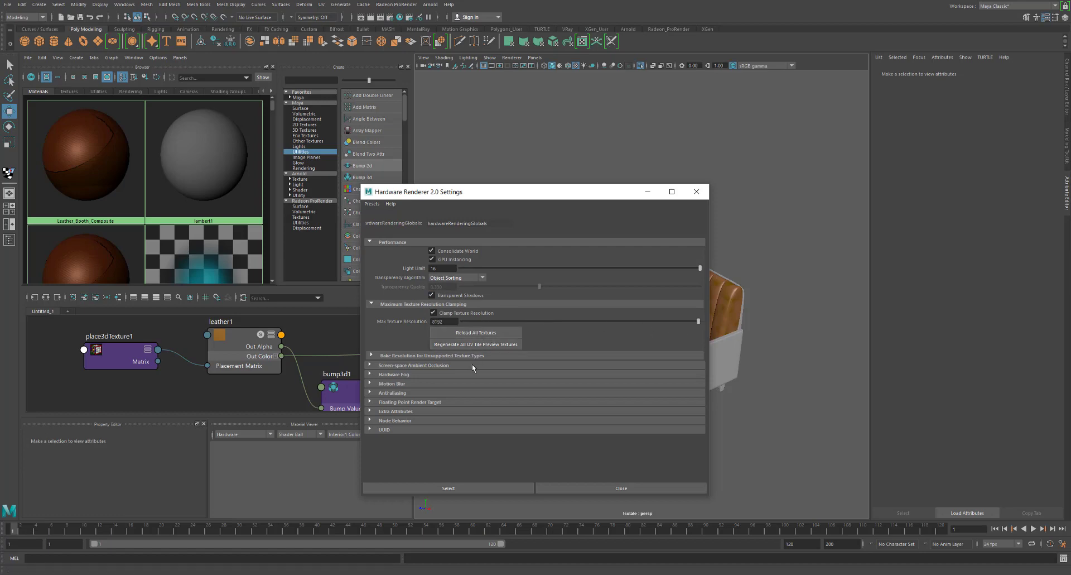
Expand the settings for bake resolution of unsupported texture types and Screen-space Ambient Occlusion
left_click(412, 356)
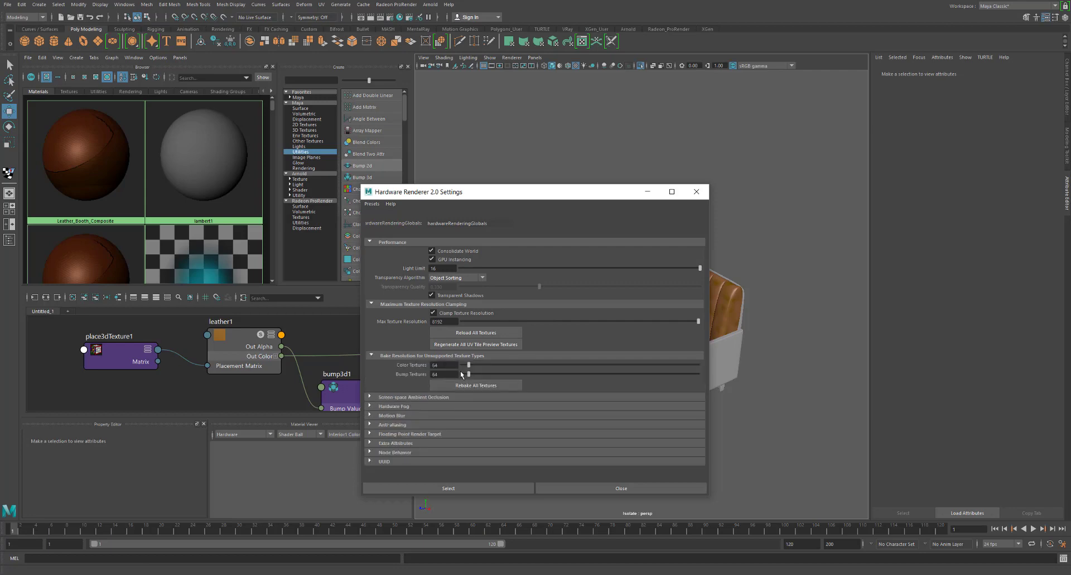
left_click(417, 397)
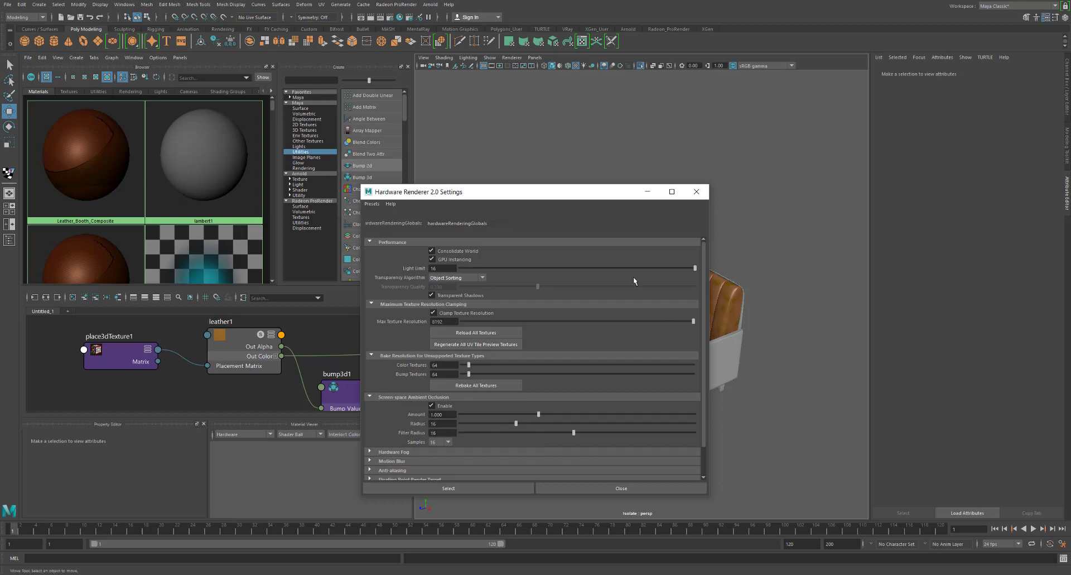
left_click_drag(581, 194, 536, 137)
scroll(436, 358, "down", 1)
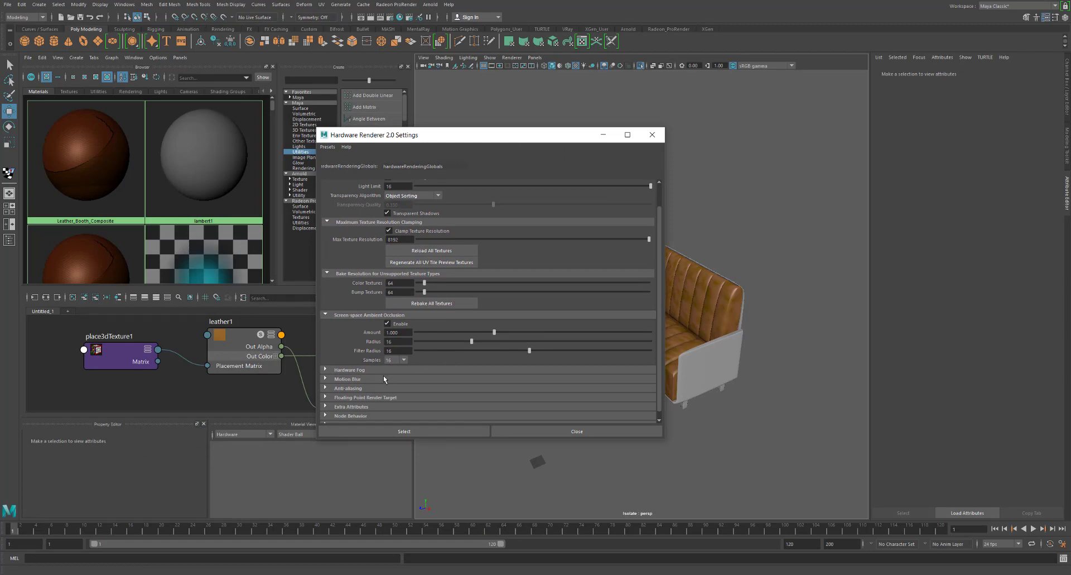
Enable Multisampling Anti-aliasing in the renderer settings with a sample count of 8
left_click(377, 388)
left_click(377, 387)
left_click(377, 387)
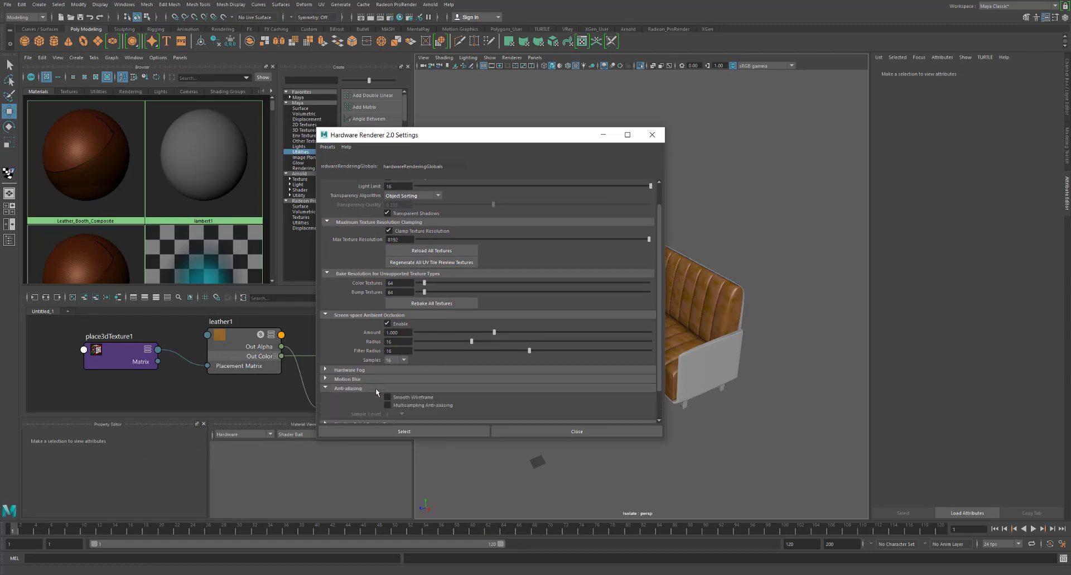
left_click(388, 397)
left_click(387, 405)
scroll(397, 401, "down", 1)
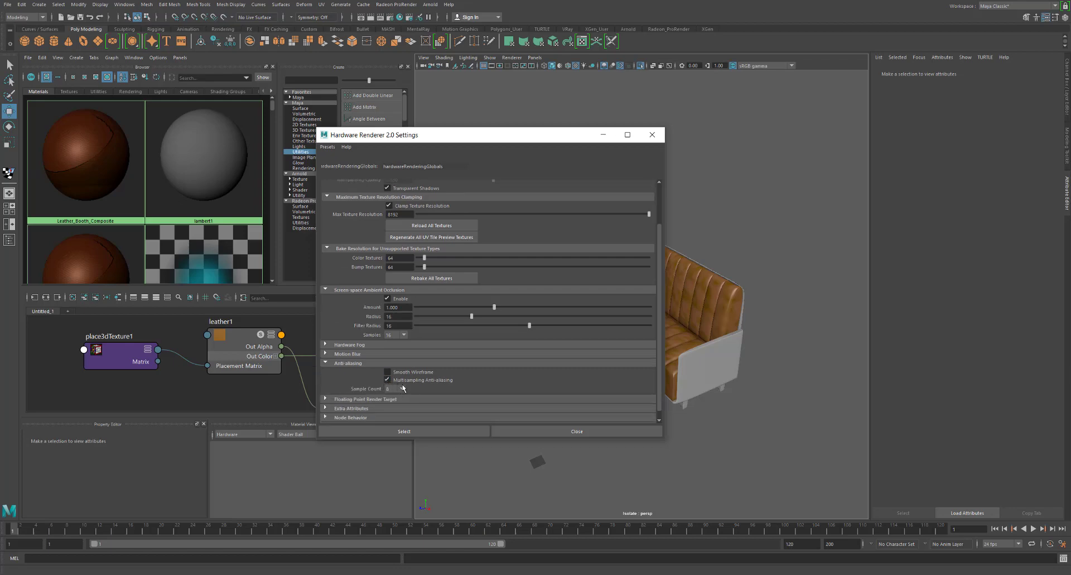
left_click(400, 389)
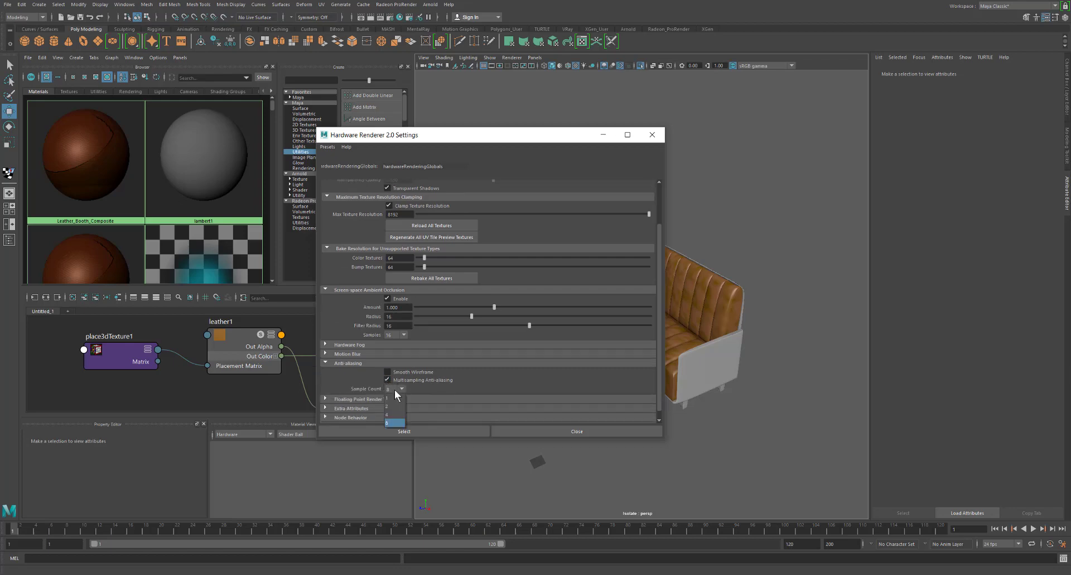
left_click(402, 390)
Check the Floating Point Render Target settings and close the renderer settings
left_click(417, 400)
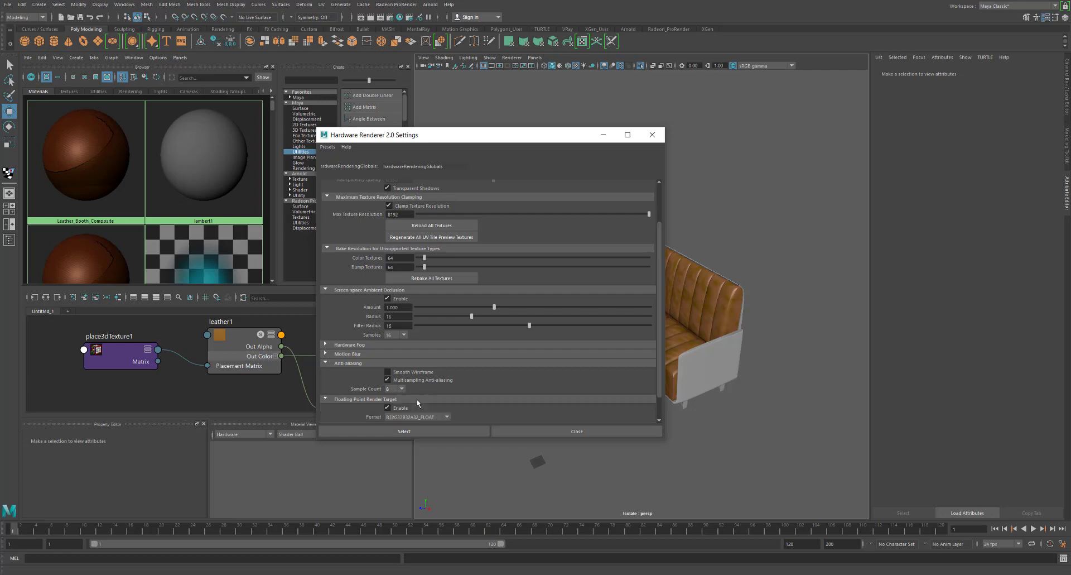
left_click(421, 399)
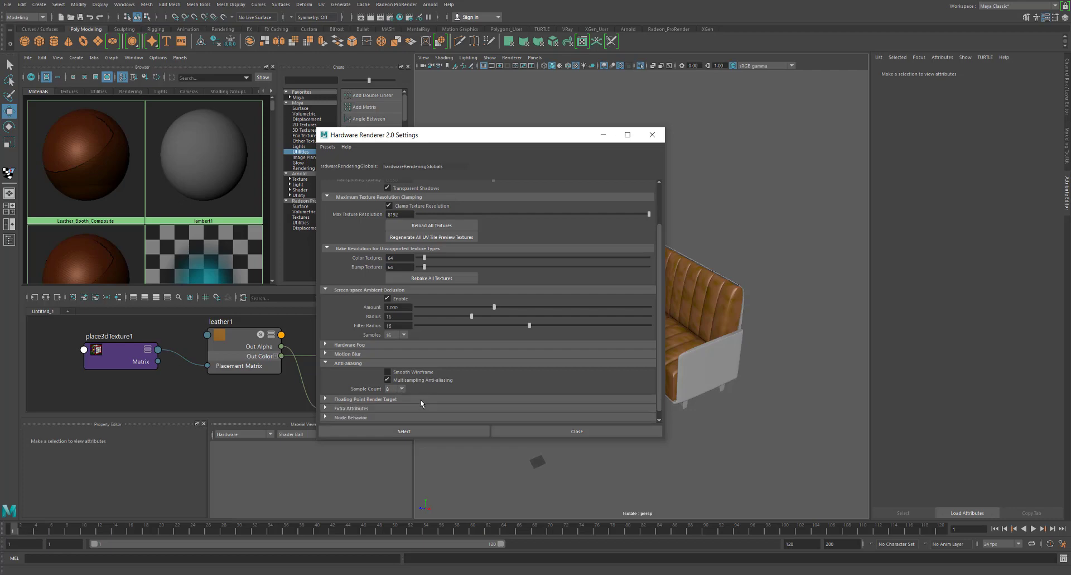
left_click(522, 432)
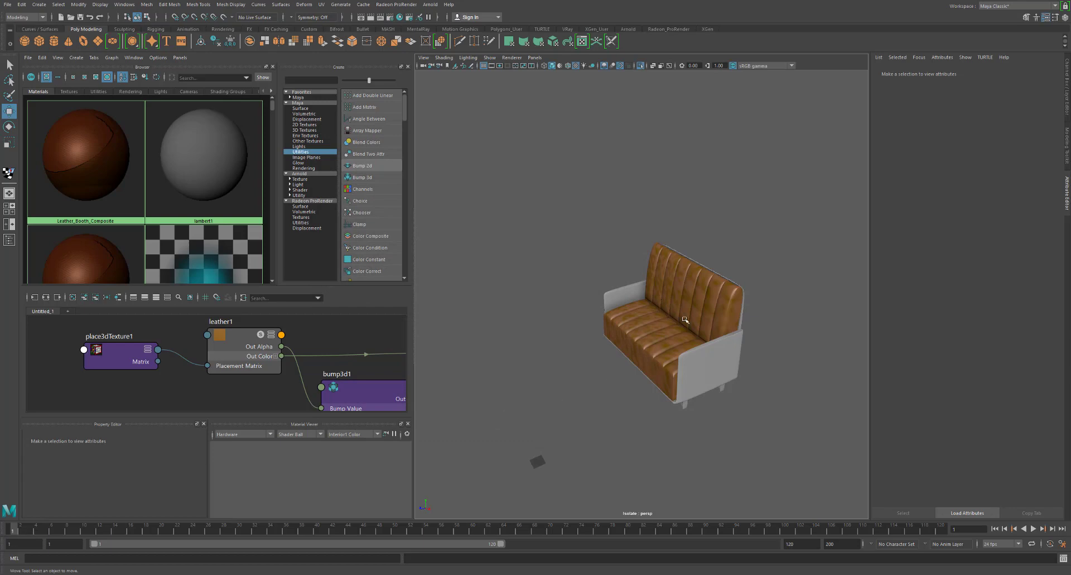
Turn off isolation of the booth to show the whole scene, and select the booth's brown leather upholstery
right_click_drag(588, 314, 719, 339, "alt")
left_click_drag(719, 339, 626, 312, "alt")
right_click_drag(642, 340, 631, 320, "alt")
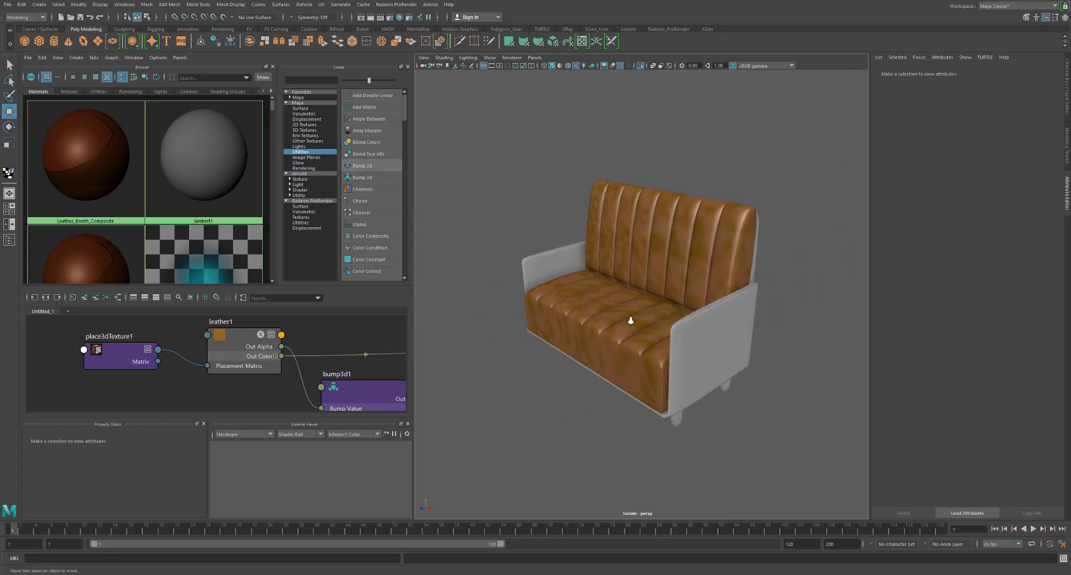
key("ctrl+1")
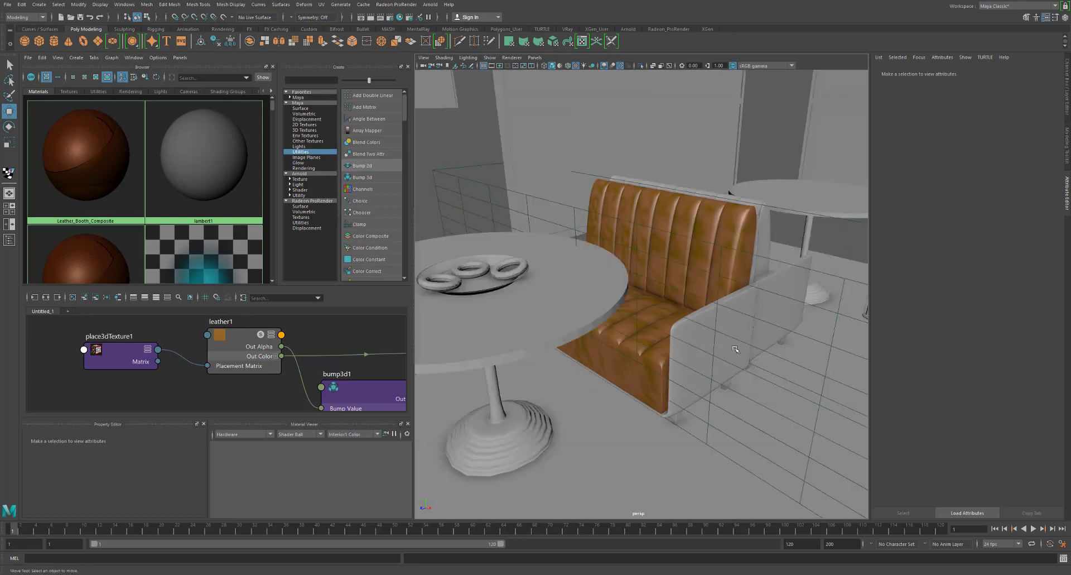
mouse_move(736, 349)
left_mouse_down("alt")
mouse_move(714, 335)
mouse_move(750, 358)
left_mouse_up("alt")
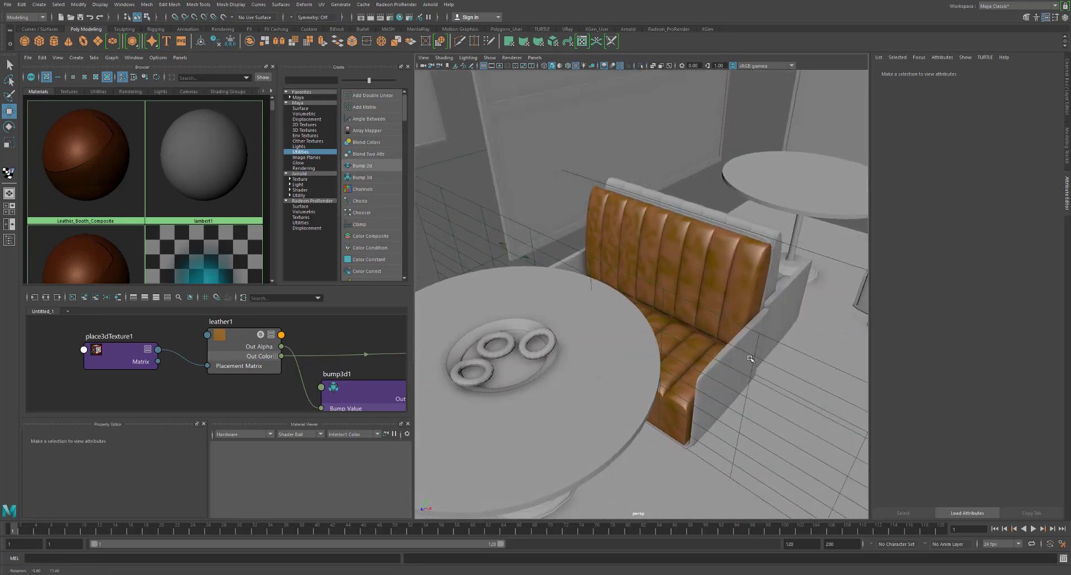
left_click(719, 276)
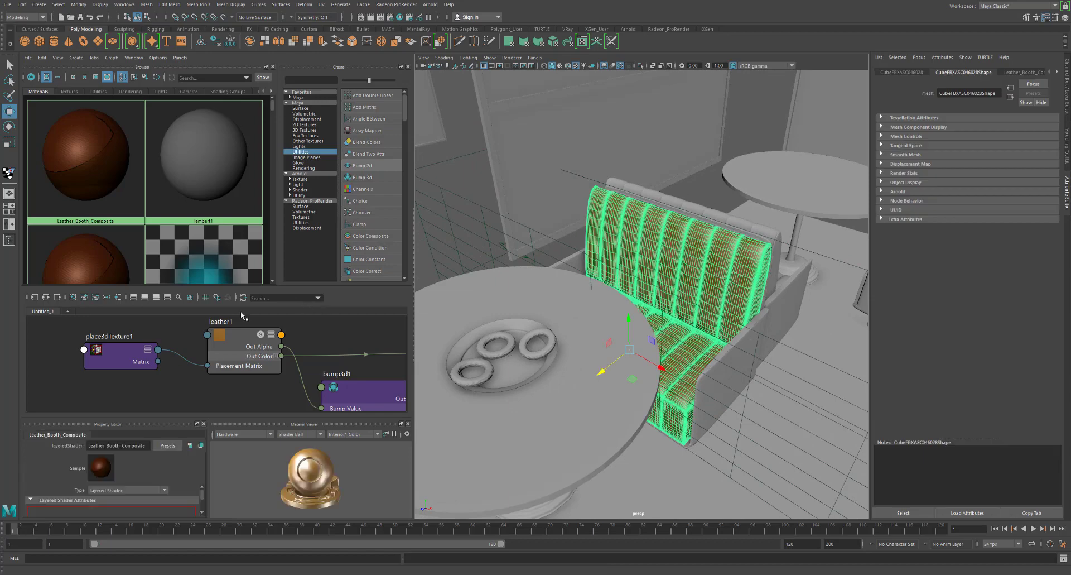
Select the place3dTexture1 node and fit the leather's 3D texture placement to the group bounding box around the booth upholstery
left_click(134, 359)
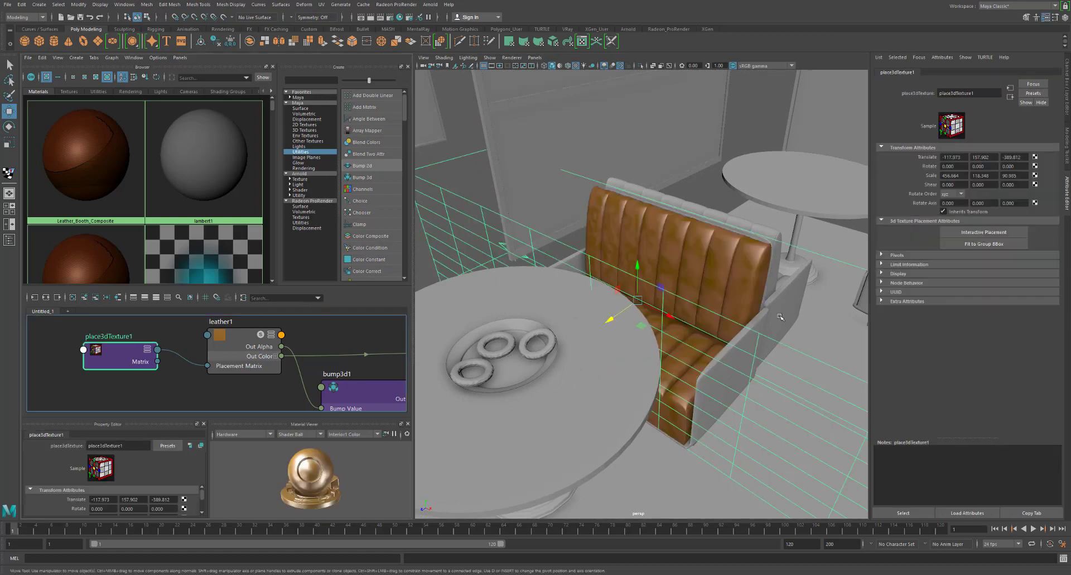
left_click(984, 244)
left_click_drag(687, 357, 653, 385, "alt")
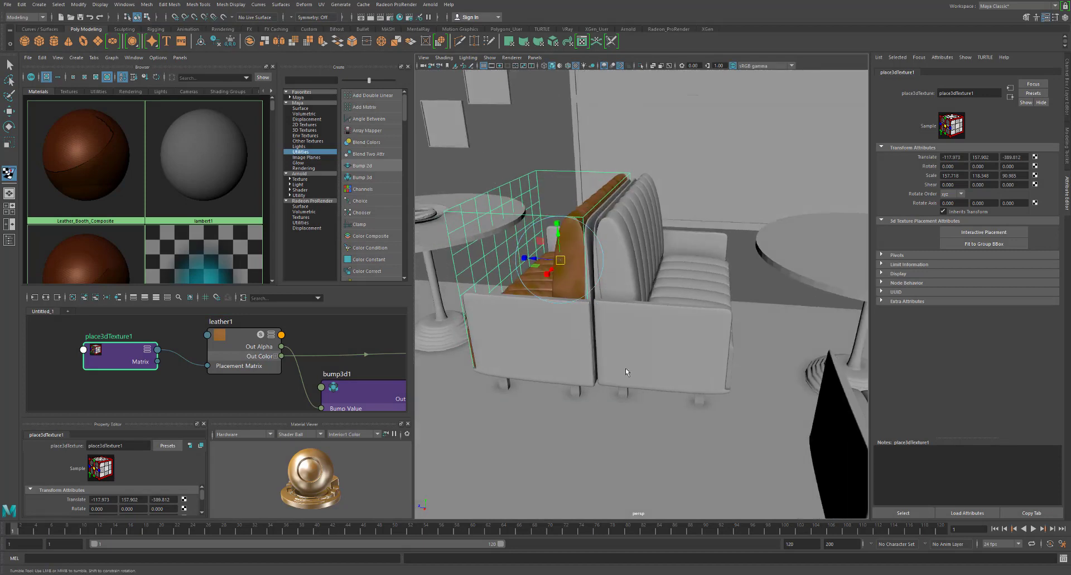
left_click_drag(698, 412, 814, 362, "alt")
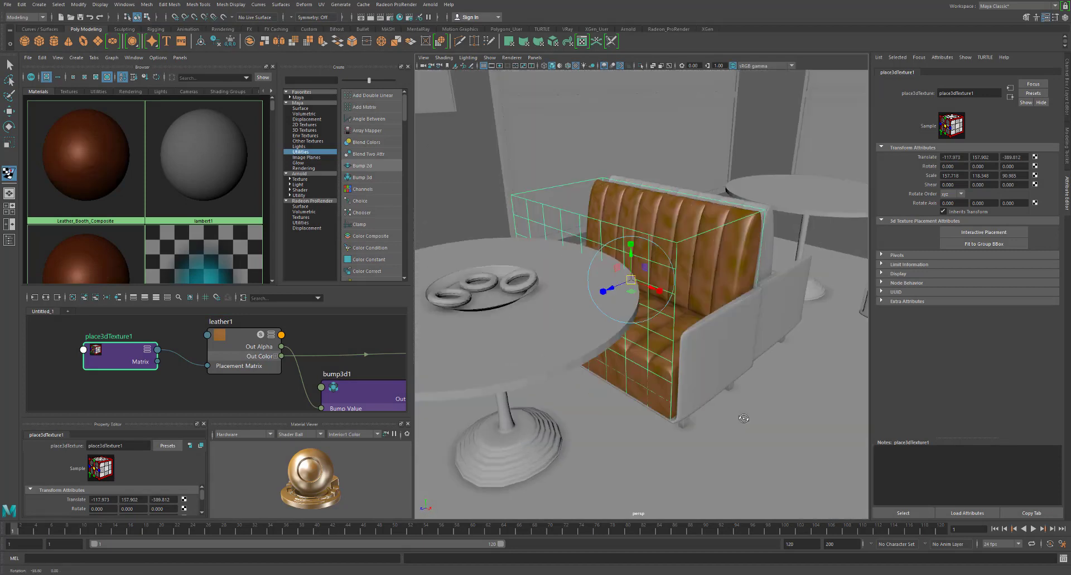
left_click_drag(553, 466, 591, 421, "alt")
scroll(506, 443, "down", 4)
right_click_drag(575, 432, 651, 445, "alt")
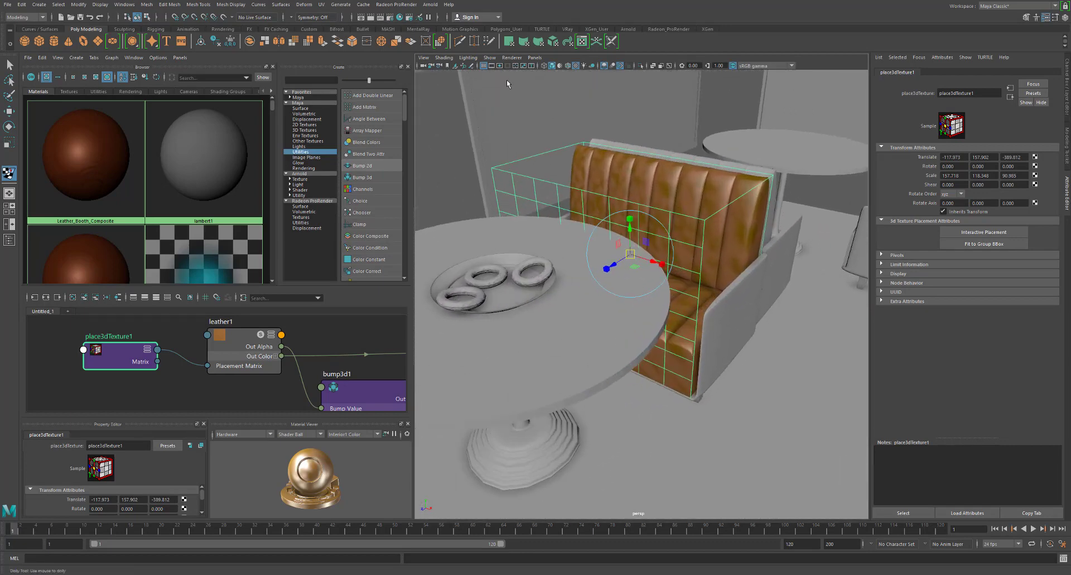
Open the Viewport 2.0 settings and set Screen-space Ambient Occlusion to about 1.67 amount, radius 7, filter radius 32 and 32 samples
left_click(512, 59)
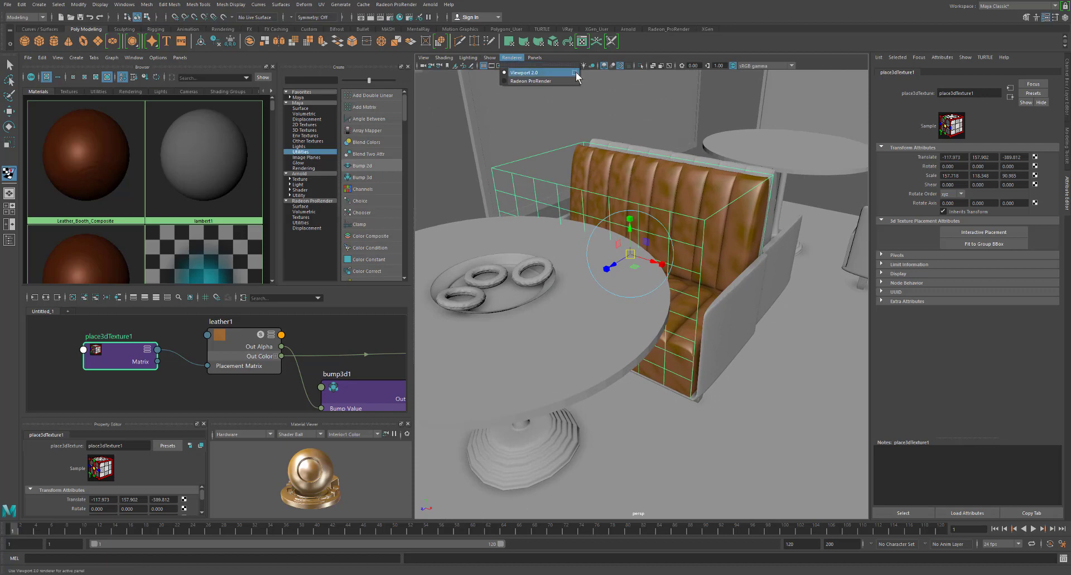
left_click(575, 74)
left_click_drag(394, 142, 784, 118)
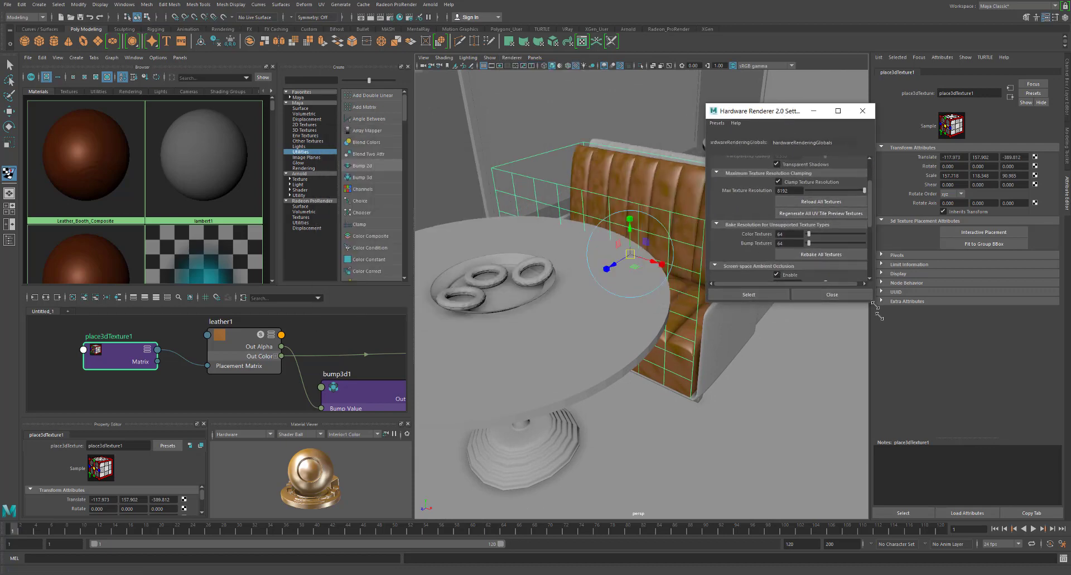
left_click_drag(870, 302, 974, 509)
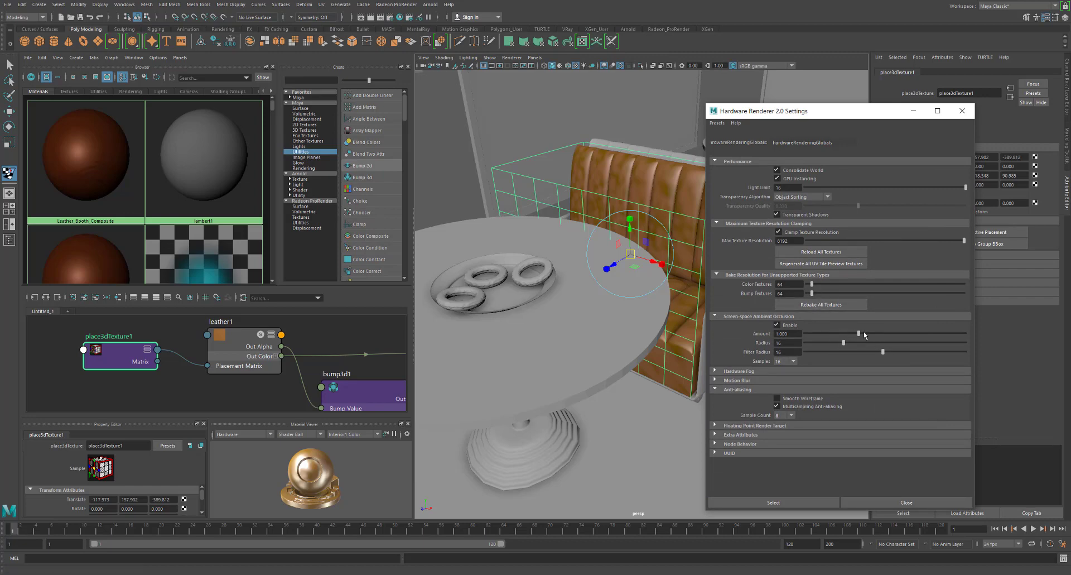
mouse_move(860, 335)
left_mouse_down()
mouse_move(960, 333)
mouse_move(818, 341)
mouse_move(838, 355)
mouse_move(919, 352)
left_mouse_up()
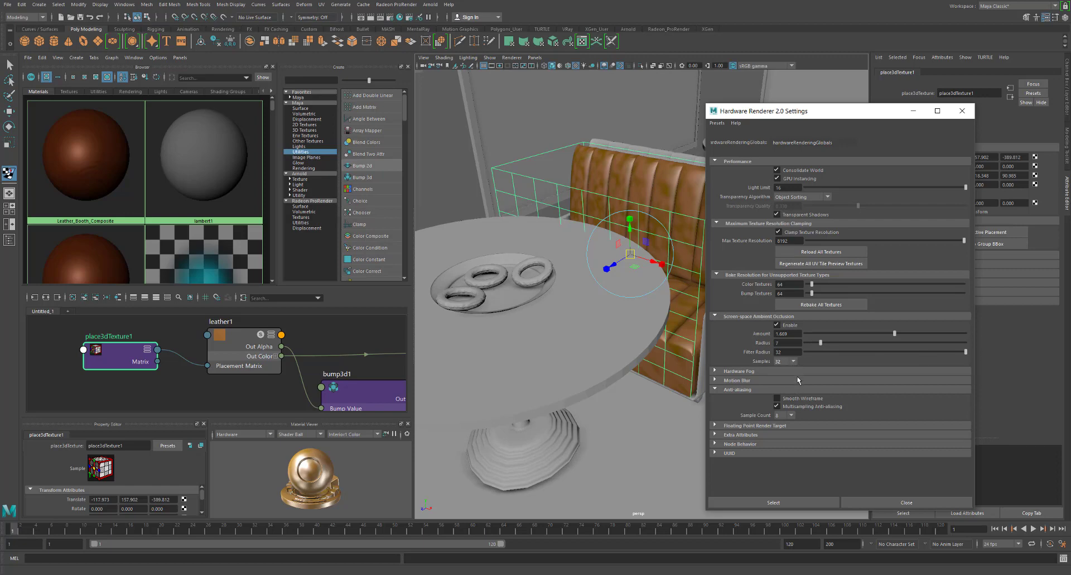
Enable Motion Blur for the viewport, collapse its section and close the renderer settings
left_click(767, 381)
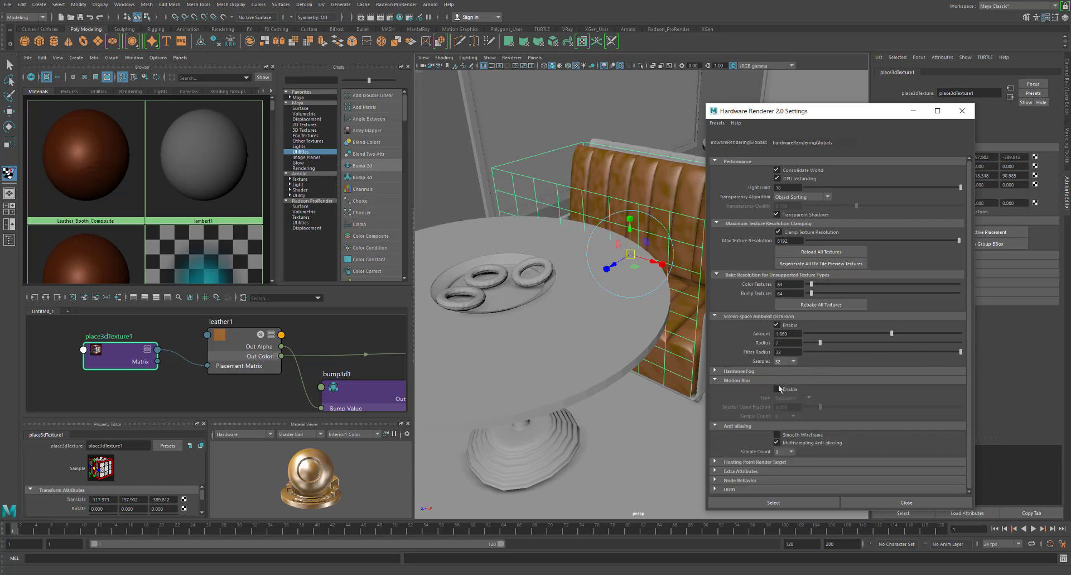
left_click(777, 389)
mouse_move(621, 392)
left_mouse_down("alt")
mouse_move(637, 374)
mouse_move(624, 364)
mouse_move(620, 385)
left_mouse_up("alt")
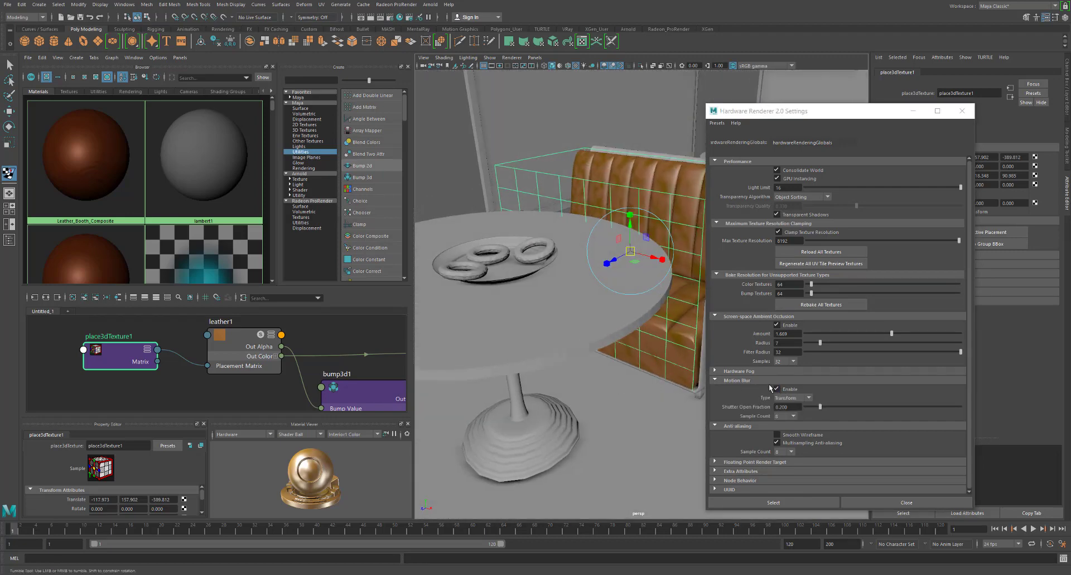
left_click(763, 380)
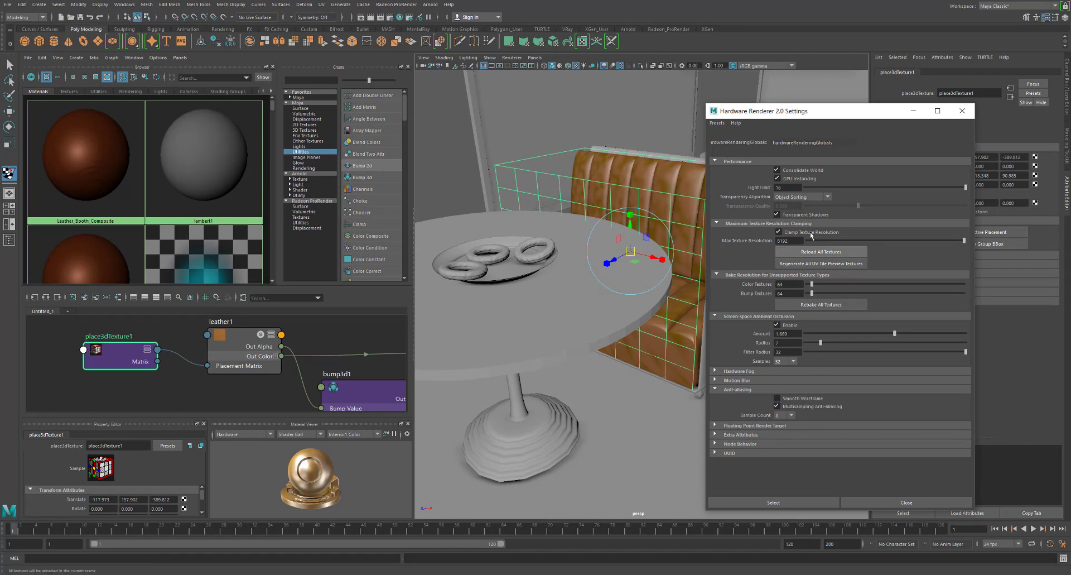
left_click(798, 141)
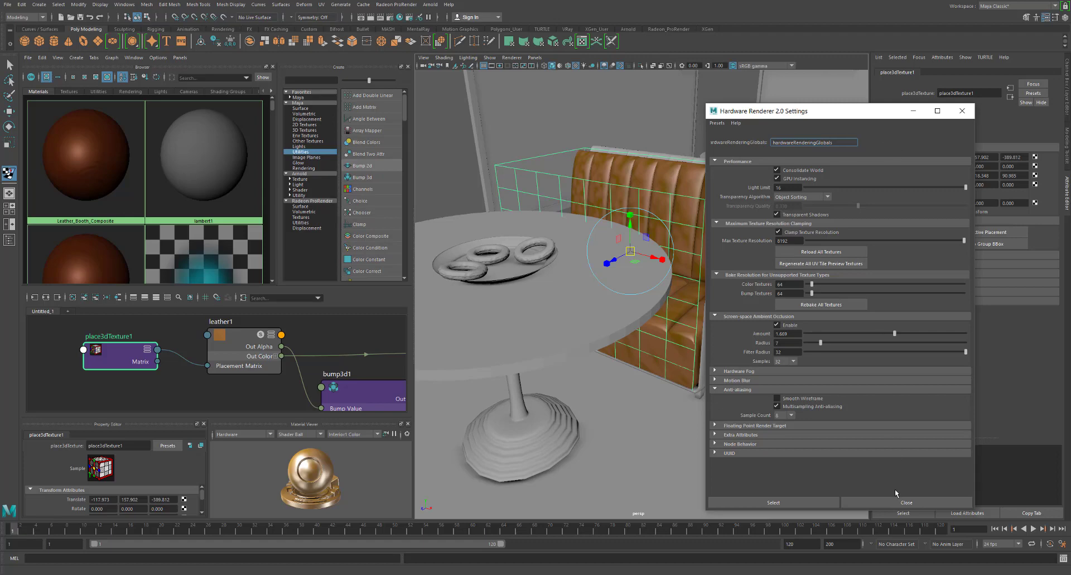
left_click(875, 501)
left_click_drag(708, 371, 668, 382, "alt")
right_click_drag(690, 362, 719, 340, "alt")
middle_click_drag(659, 330, 670, 347, "alt")
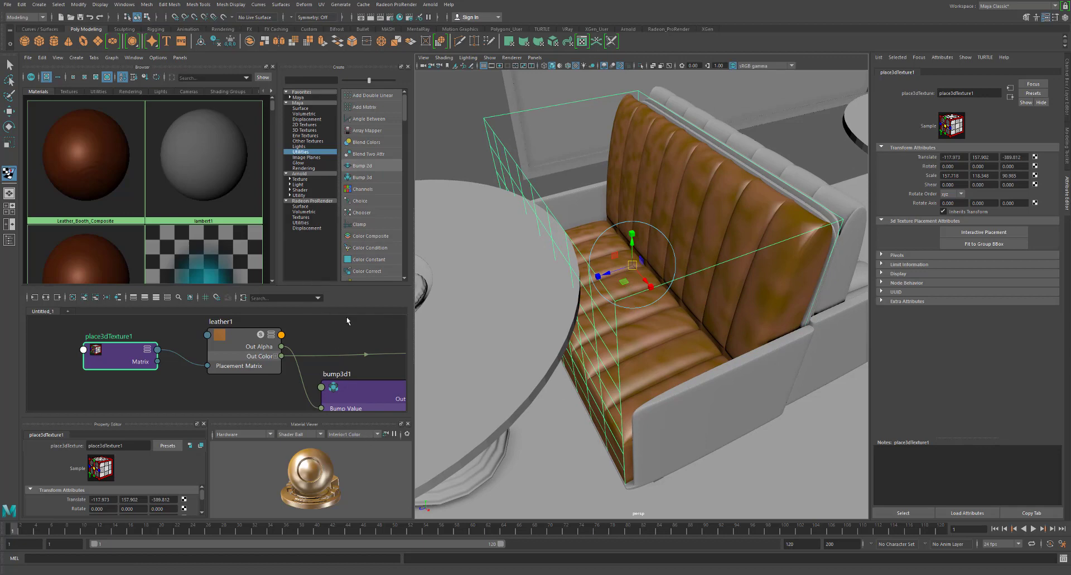
Close the Hypershade's Property Editor and Material Viewer, and enlarge its material browser and widen the whole Hypershade area
left_click_drag(347, 286, 347, 341)
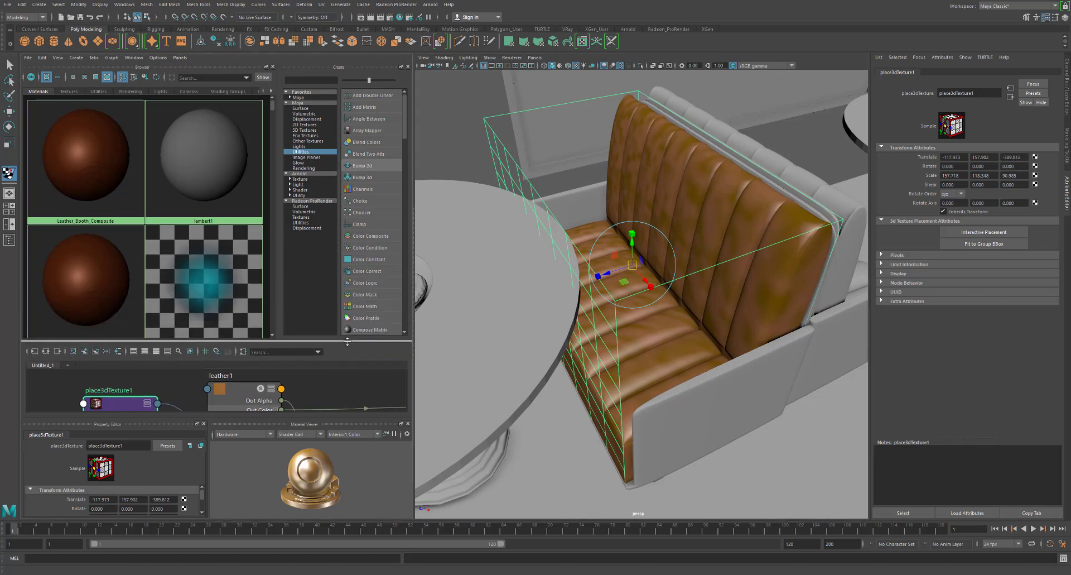
left_click_drag(126, 425, 301, 437)
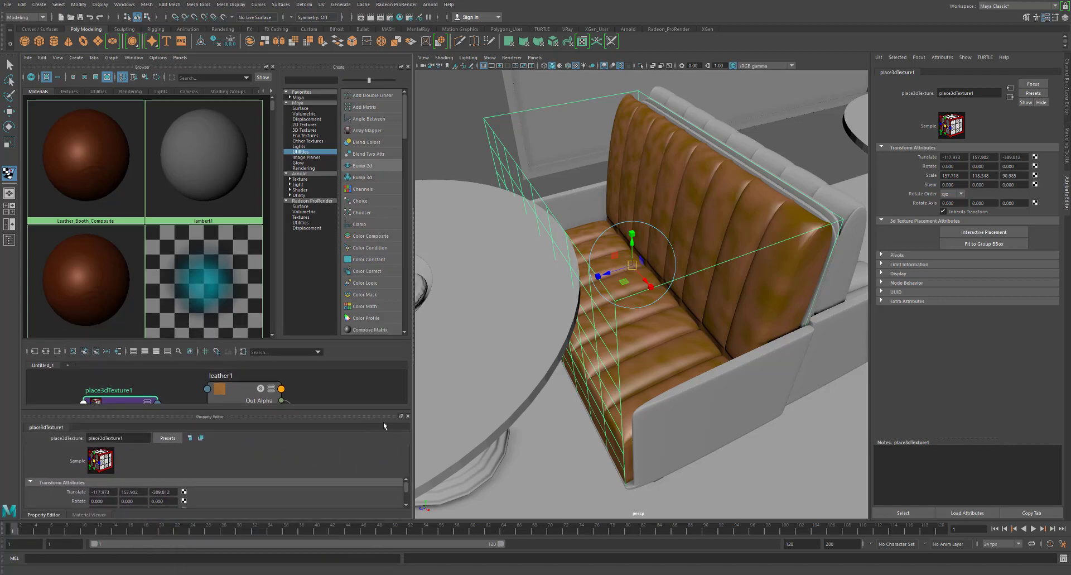
left_click(407, 416)
left_click(407, 416)
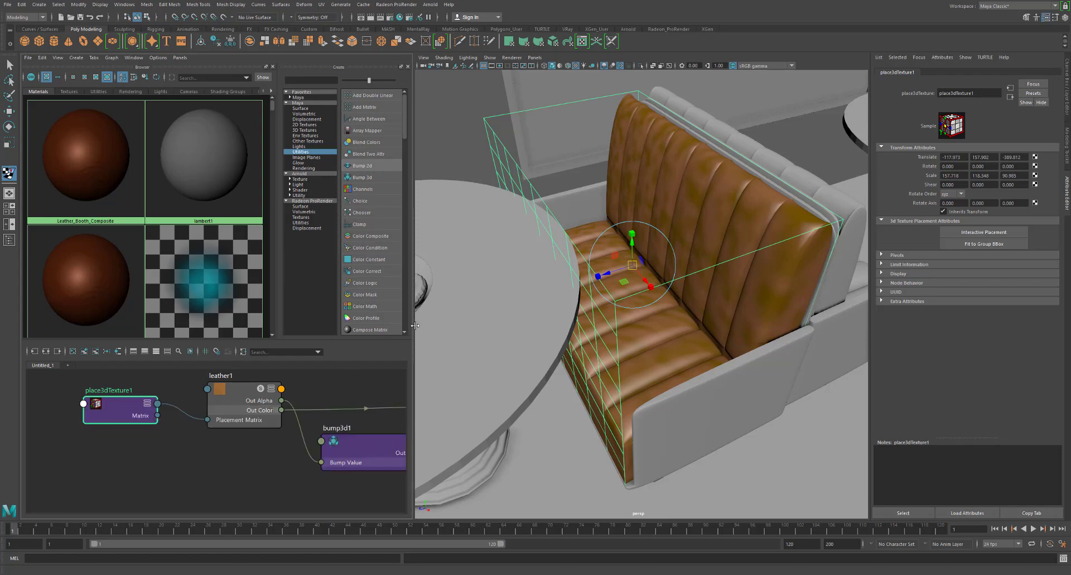
left_click_drag(412, 330, 440, 331)
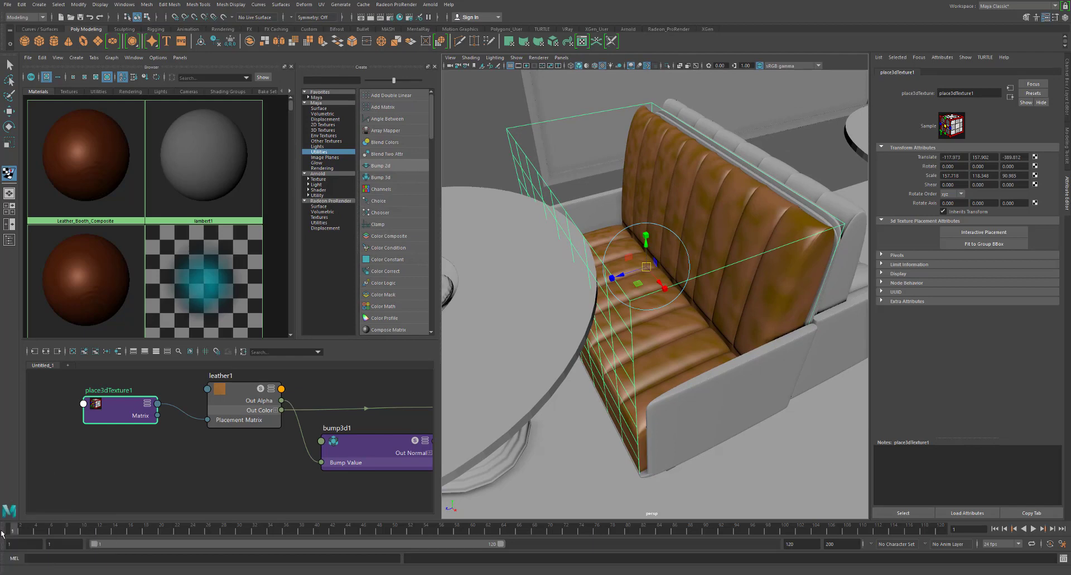
Hide the Status Line, Shelf and Help Line to free up interface space
key("space")
key("space")
left_click_drag(685, 416, 685, 417)
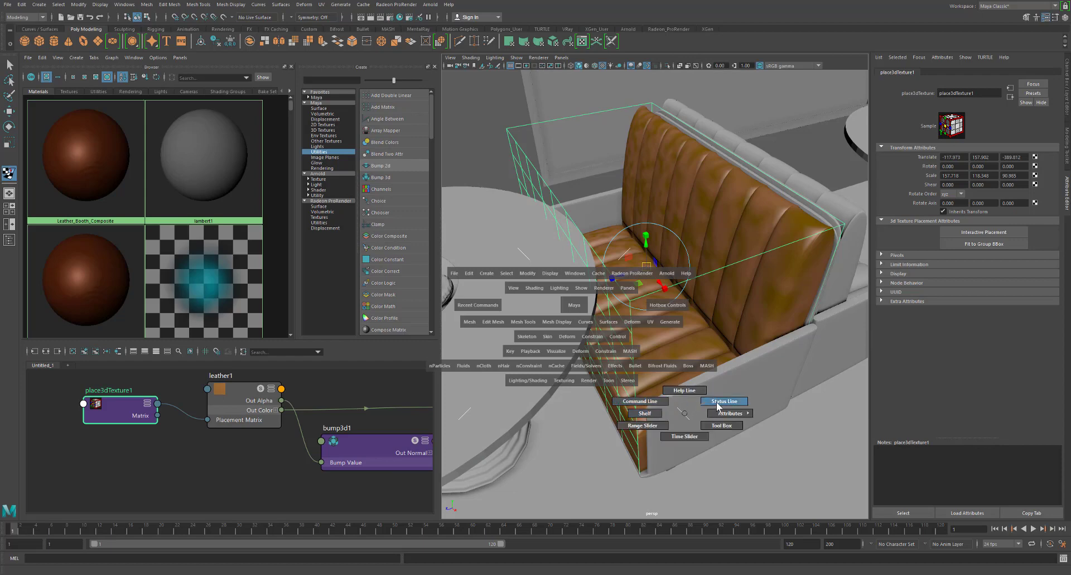
left_click_drag(719, 405, 672, 427)
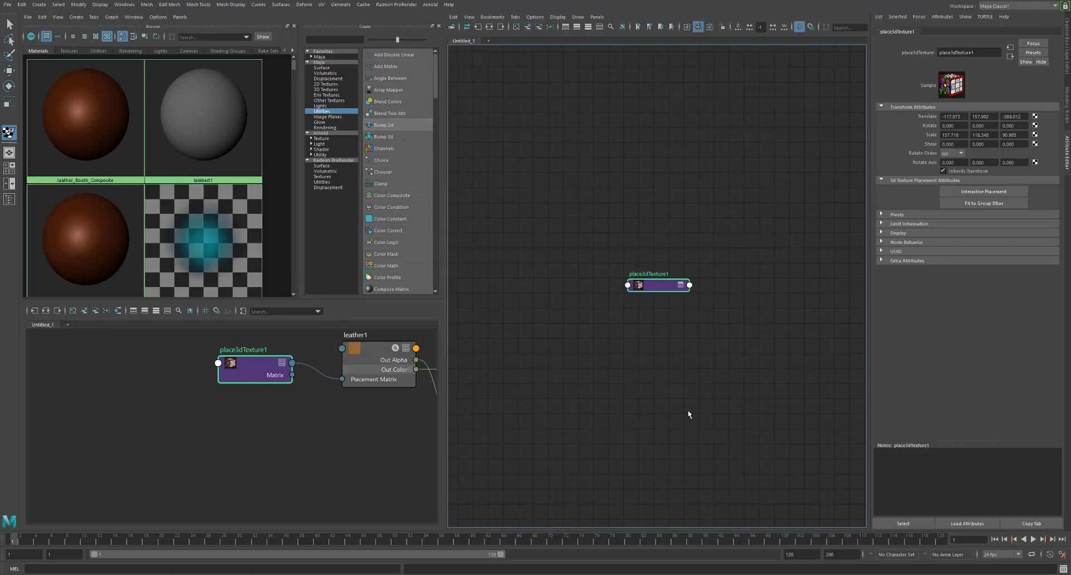
Clear the selection and replace the Node Editor beside the Hypershade with the perspective view
left_click(688, 414)
key("space")
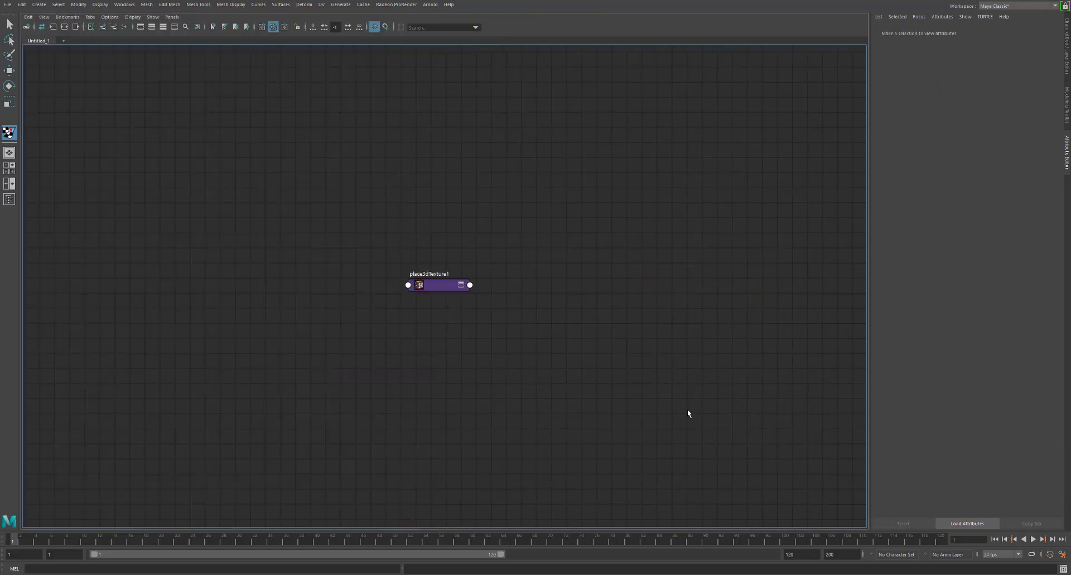
key("space")
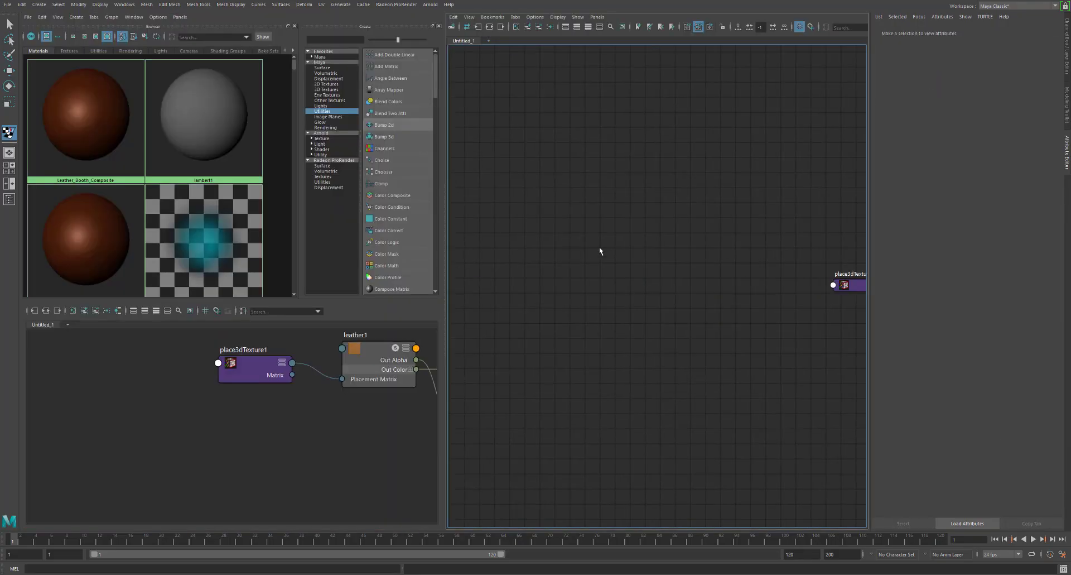
key("space")
left_click_drag(600, 226, 673, 303)
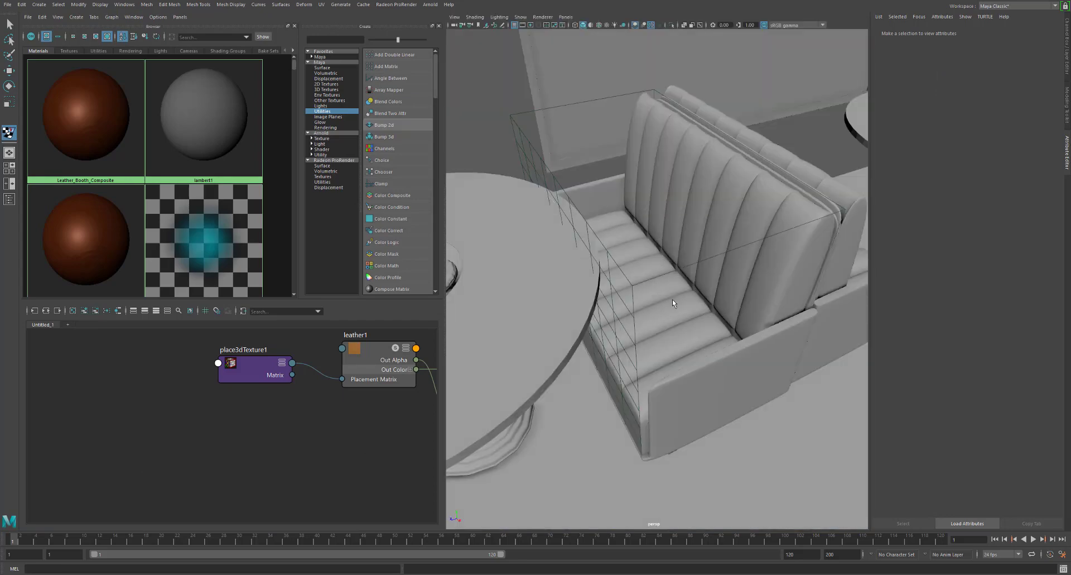
Hide the Time Slider and Range Slider from the interface
key("space")
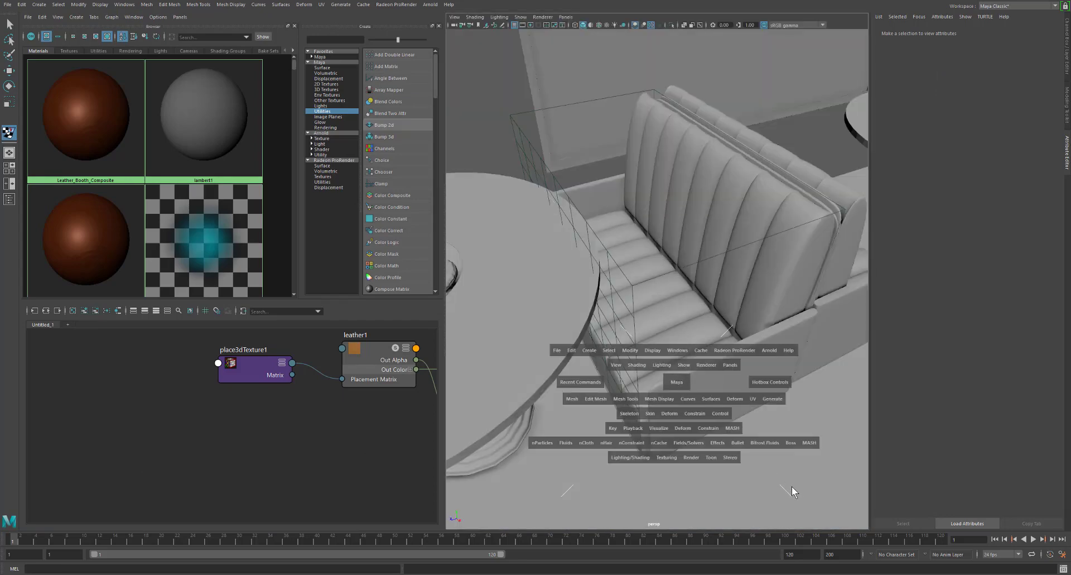
left_click_drag(795, 490, 765, 497)
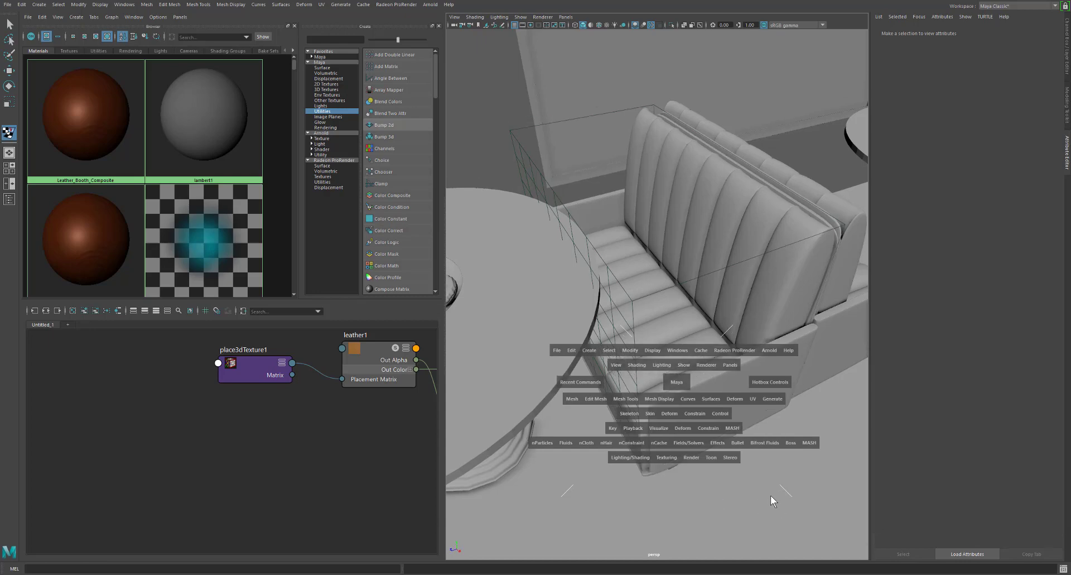
key("space")
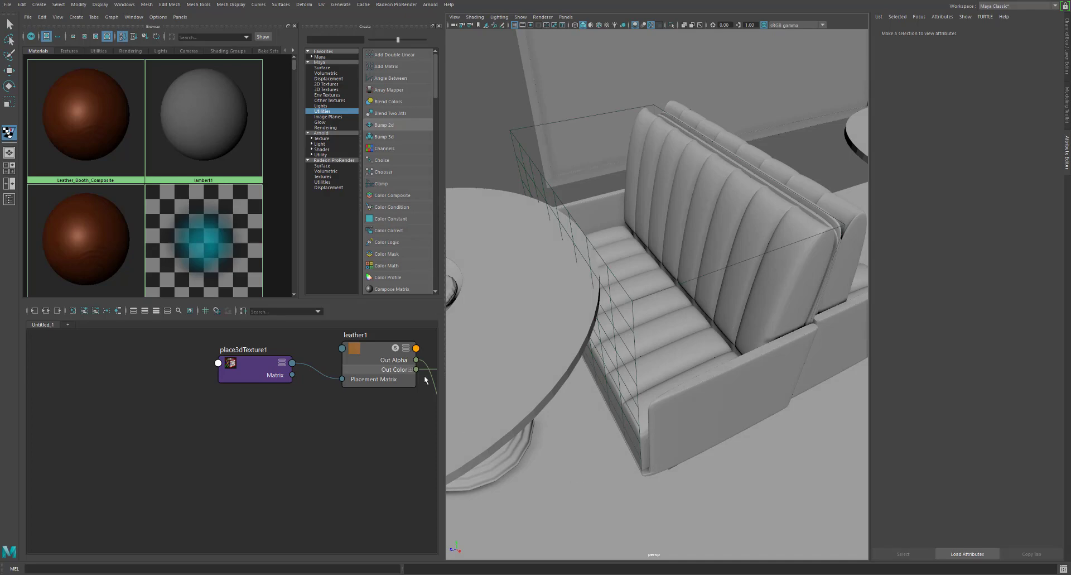
Turn on textured shading for the booth, try the display with all lights, and return to textured shading
right_click_drag(679, 357, 545, 359, "alt")
left_click_drag(550, 383, 639, 356, "alt")
right_click_drag(639, 356, 693, 382, "alt")
left_click_drag(694, 382, 715, 376, "alt")
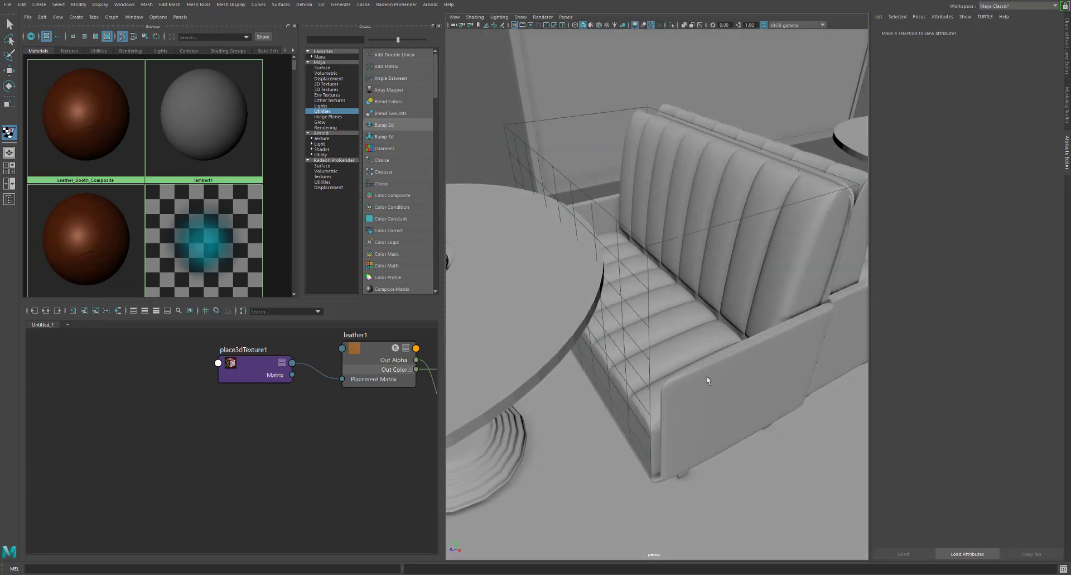
key("6")
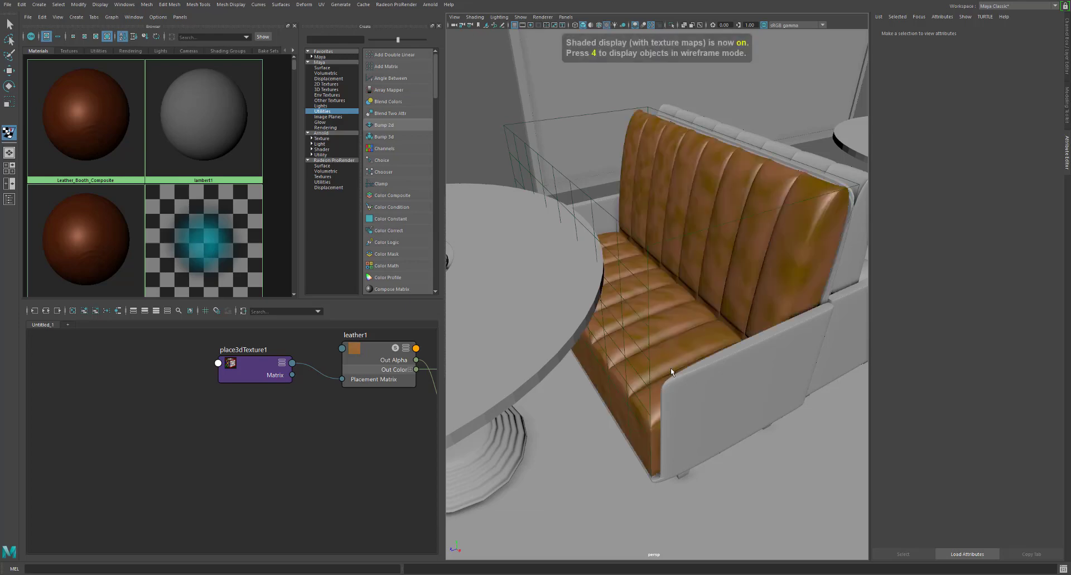
key("7")
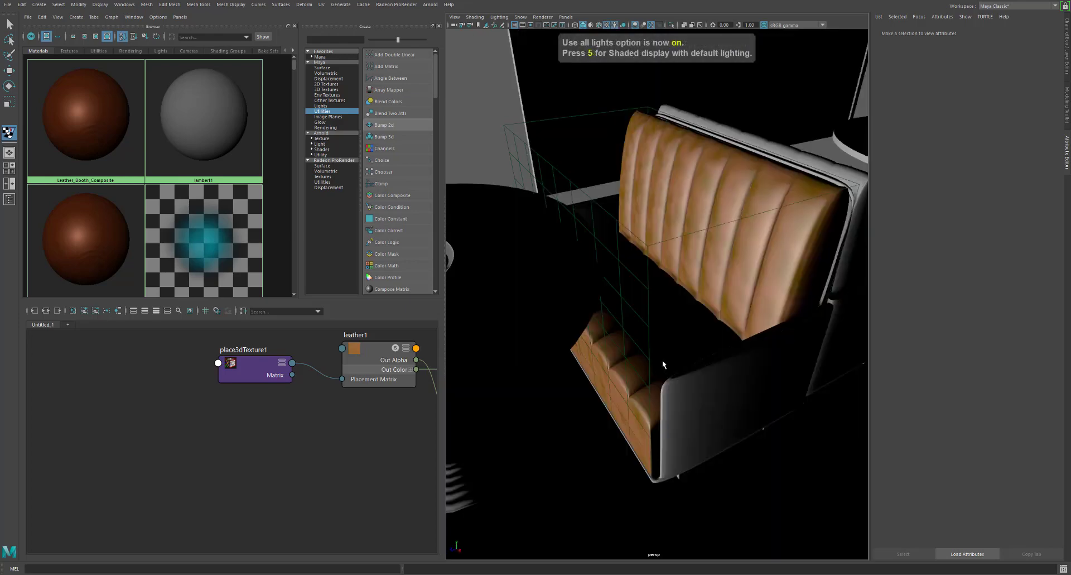
key("6")
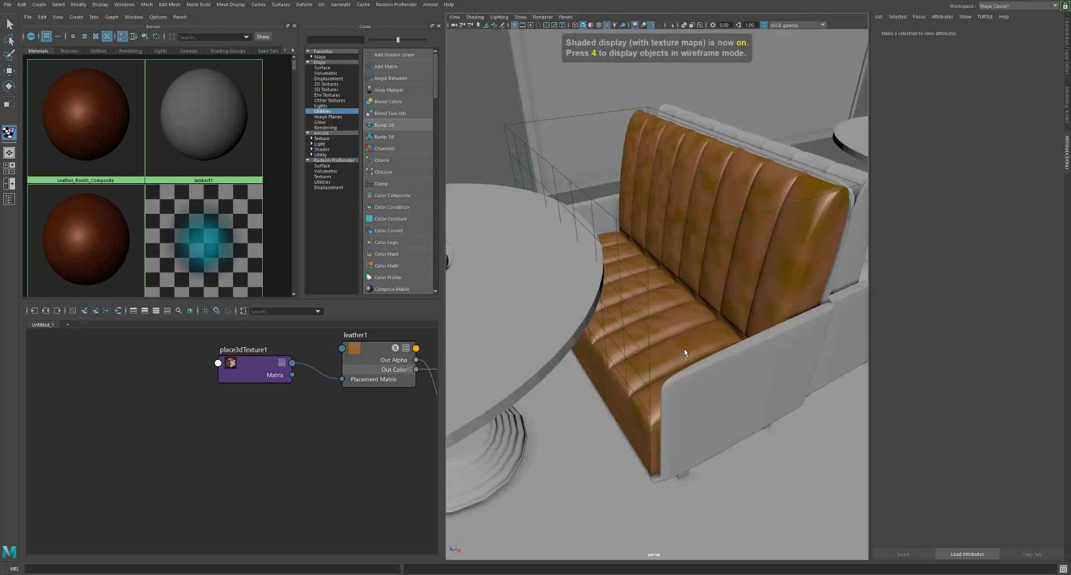
Enlarge the Hypershade material browser, list Maya's 3D textures for node creation, and leave the booth frame deselected
left_click(716, 369)
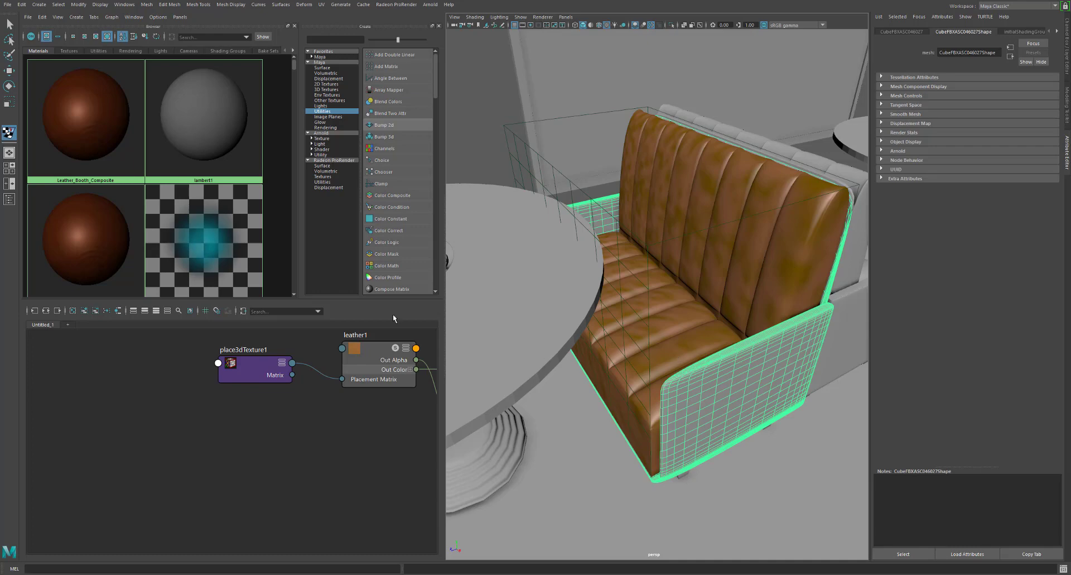
left_click_drag(276, 299, 321, 528)
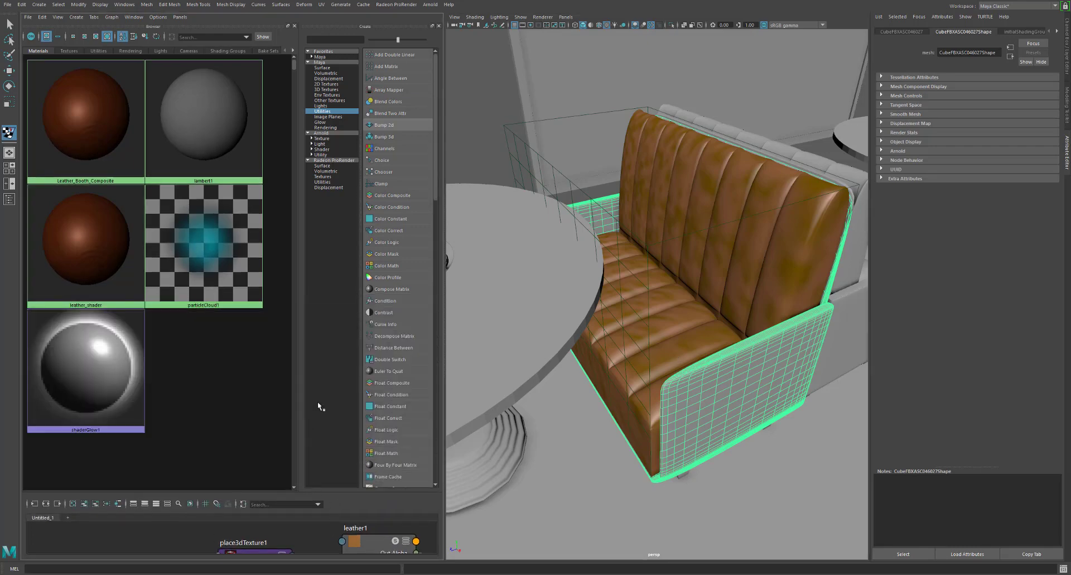
left_click(254, 345)
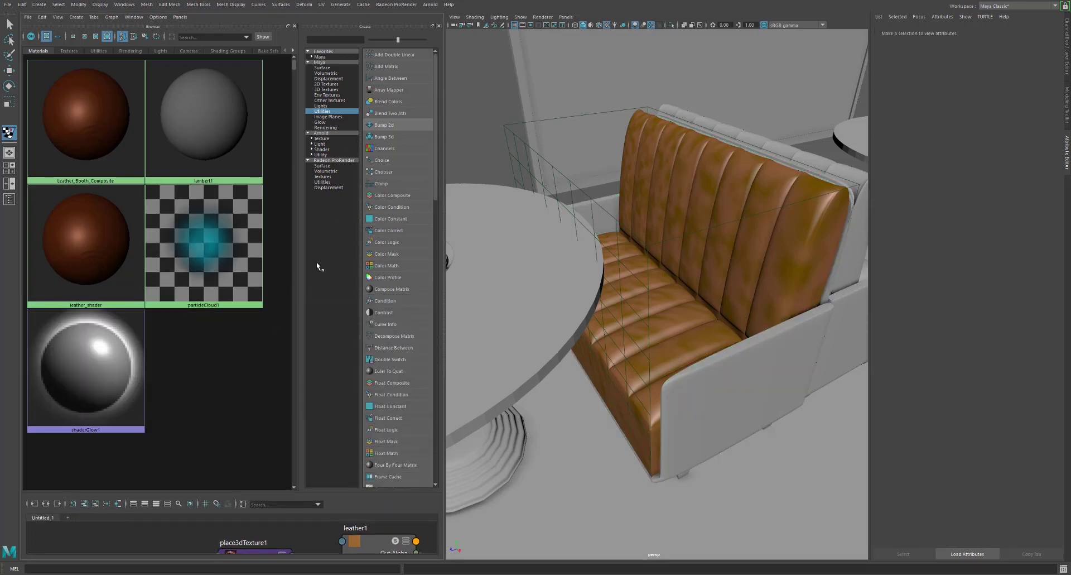
left_click(331, 90)
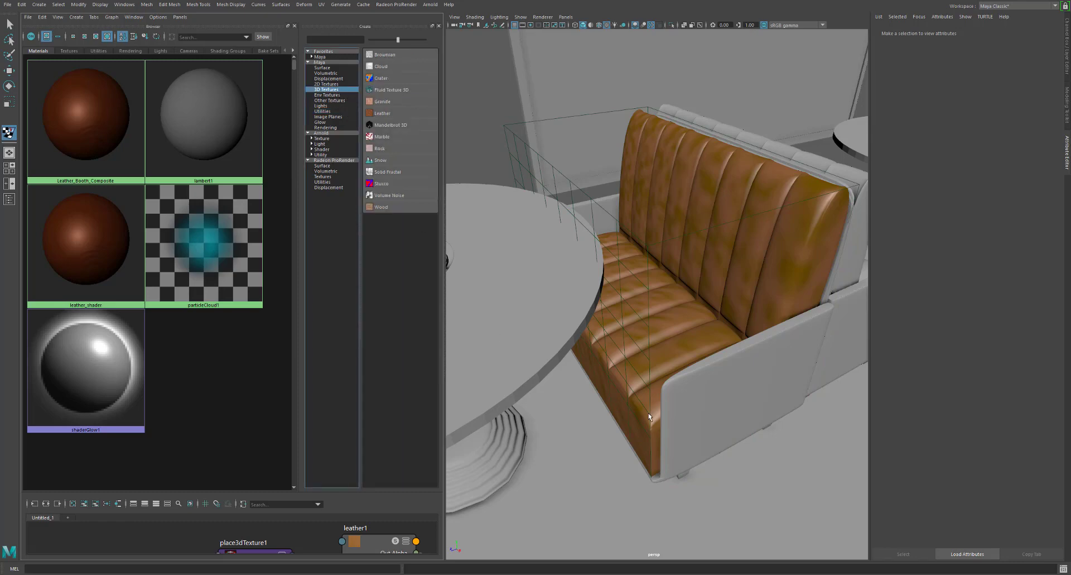
left_click(738, 391)
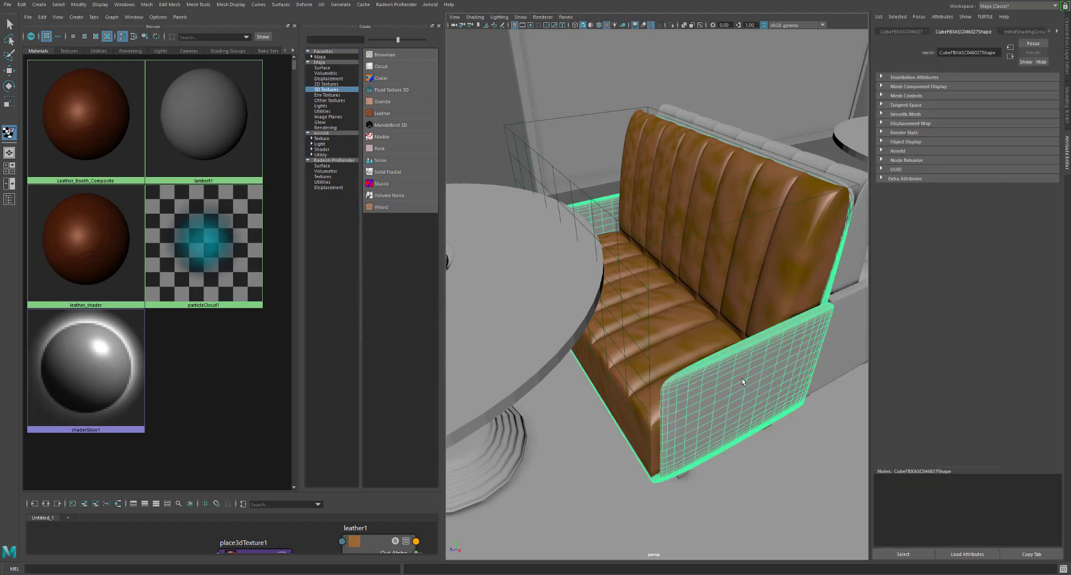
left_click(243, 366)
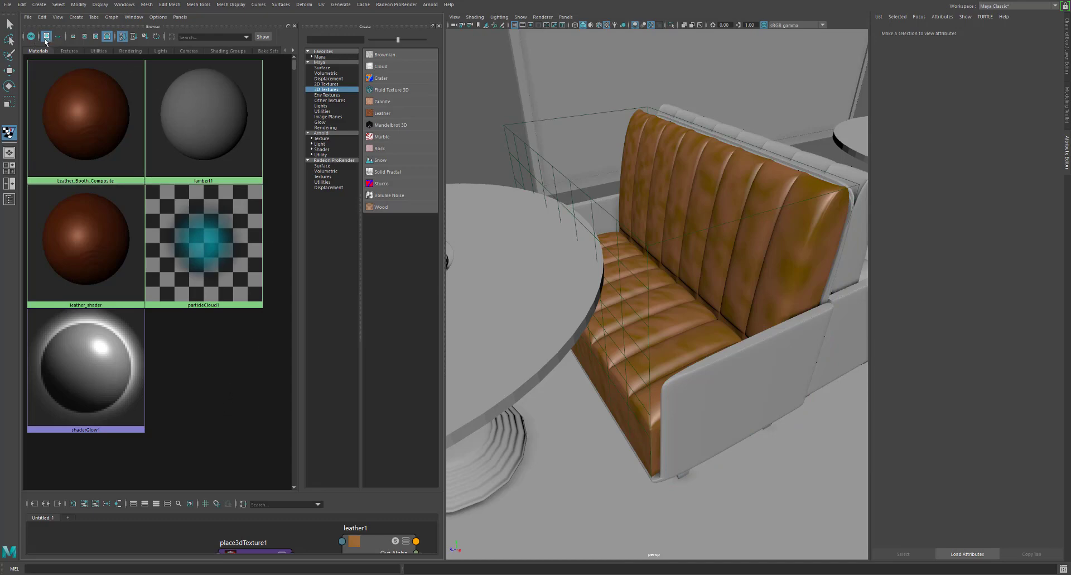
Reduce the material swatch size and create an Anisotropic surface material assigned to the booth frame
left_click(96, 37)
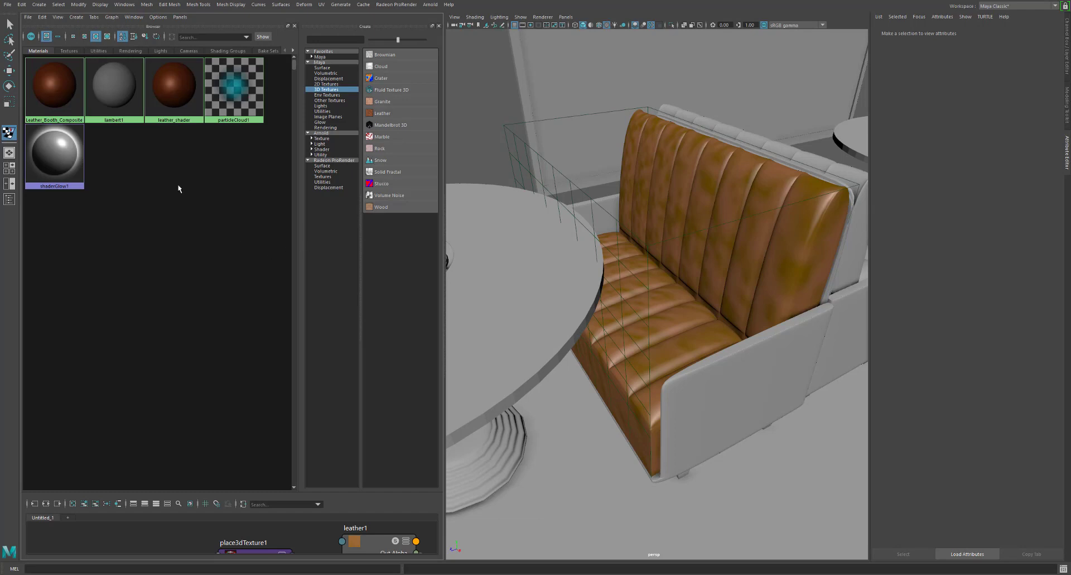
left_click(326, 69)
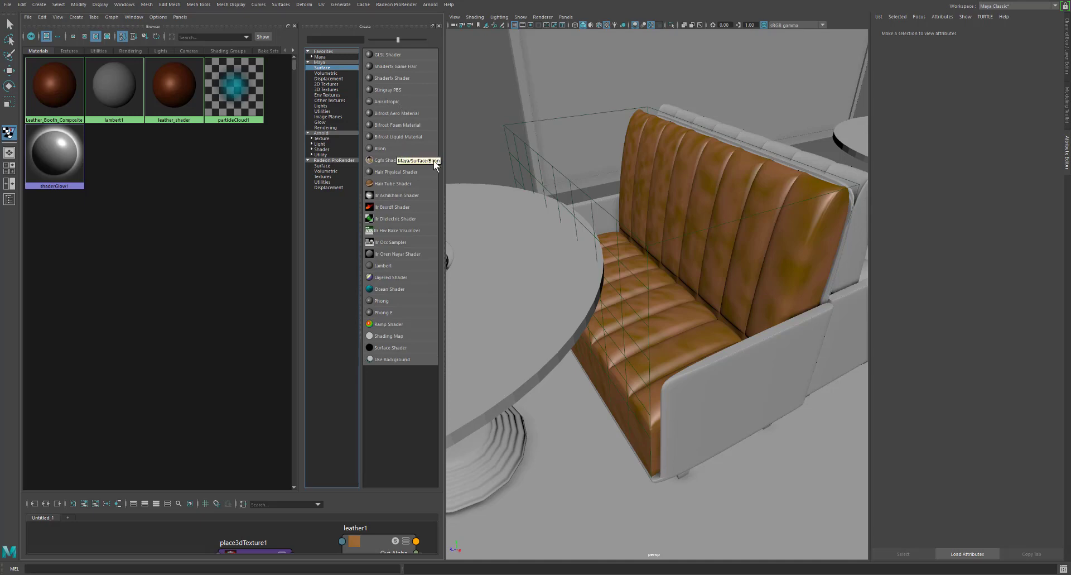
left_click(397, 103)
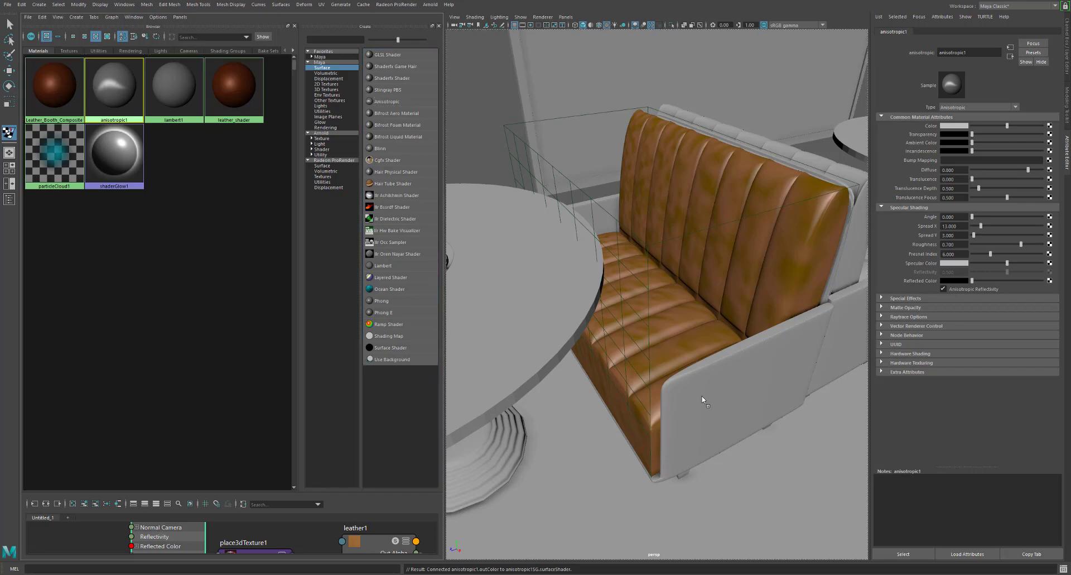
middle_click_drag(702, 398, 702, 398)
mouse_move(724, 381)
left_mouse_down("alt")
mouse_move(715, 359)
mouse_move(686, 359)
mouse_move(720, 354)
mouse_move(555, 332)
mouse_move(710, 377)
mouse_move(720, 368)
left_mouse_up("alt")
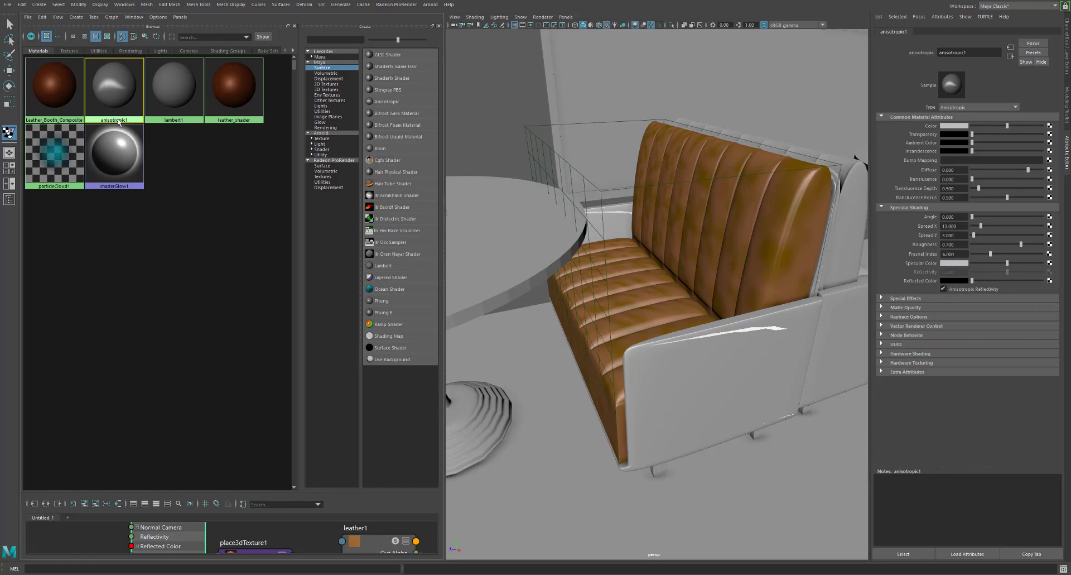
Rename the new anisotropic material as Wood
left_click_drag(974, 53, 827, 54)
type("Wood")
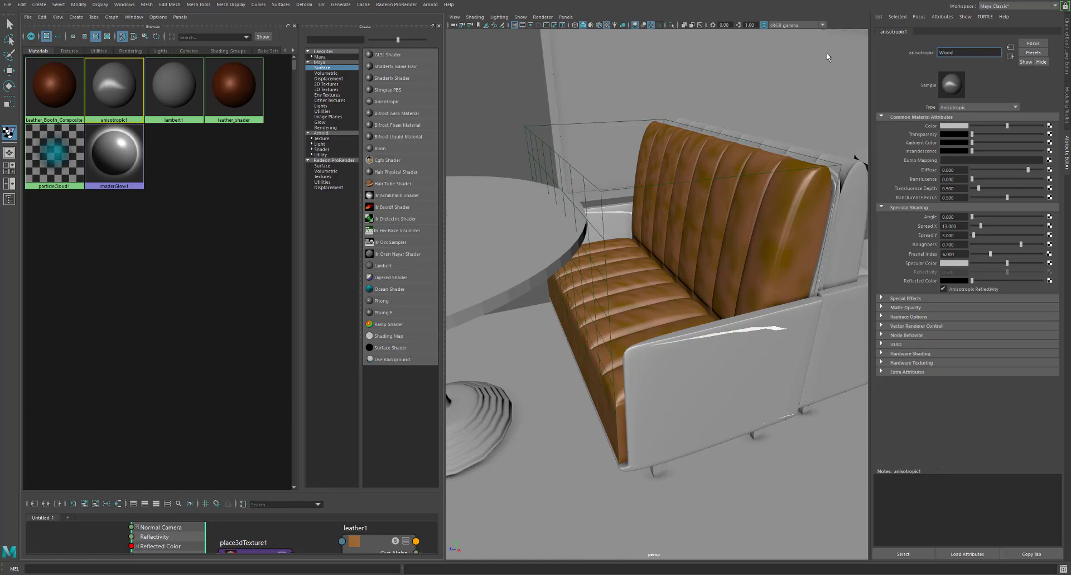
key("Return")
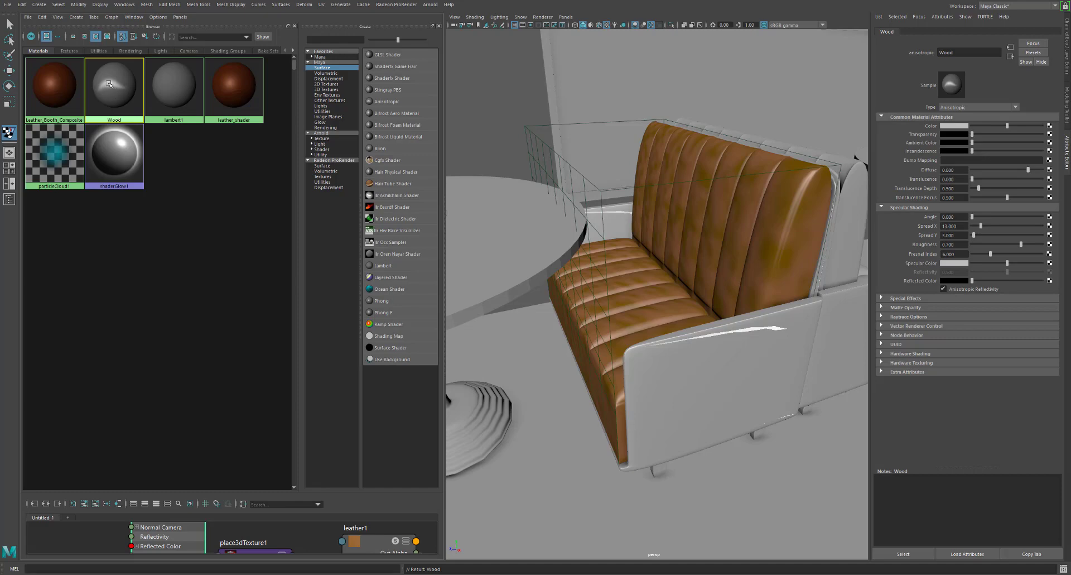
Assign the Wood material to the booth frame, check the frame's assignment, and reselect the material
middle_click_drag(108, 82, 724, 405)
right_click(125, 96)
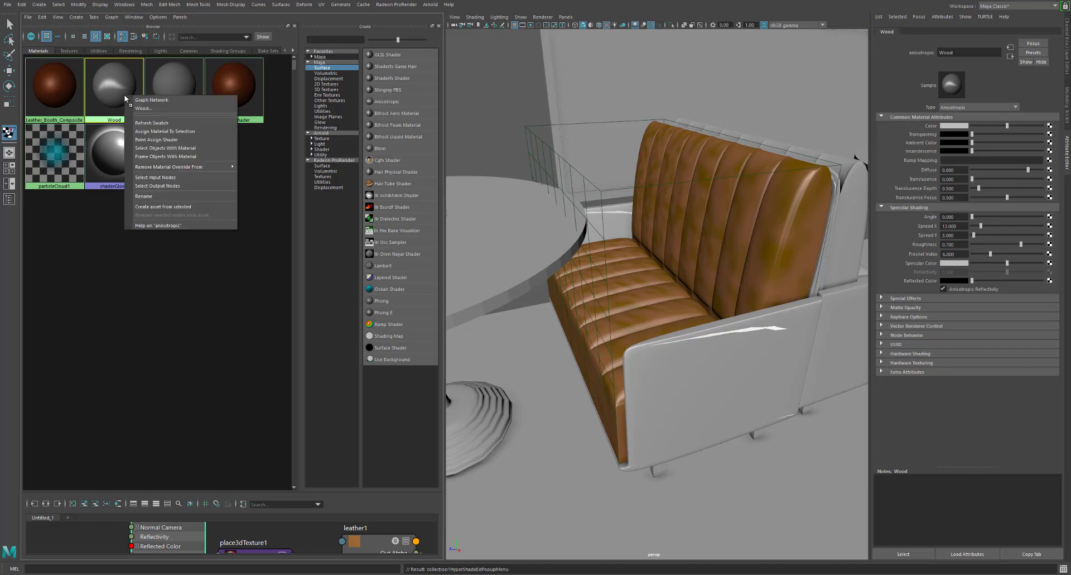
left_click(143, 289)
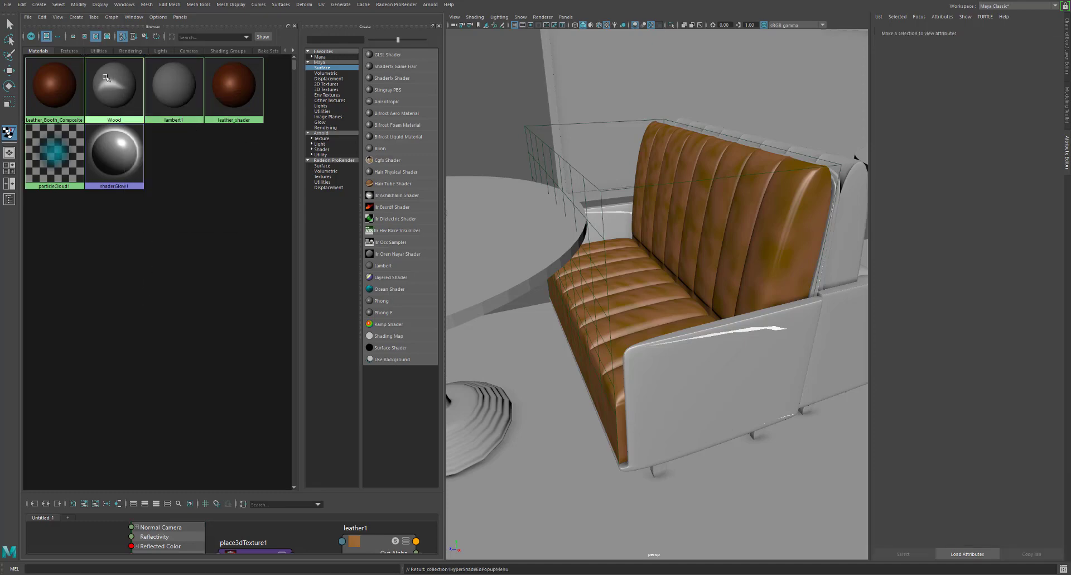
left_click(554, 287)
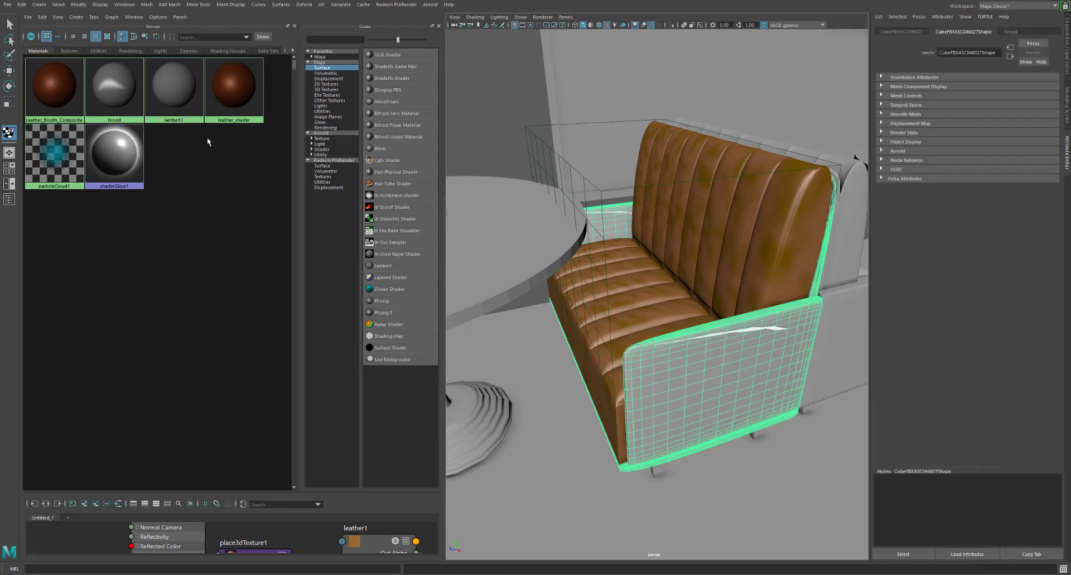
left_click(115, 90)
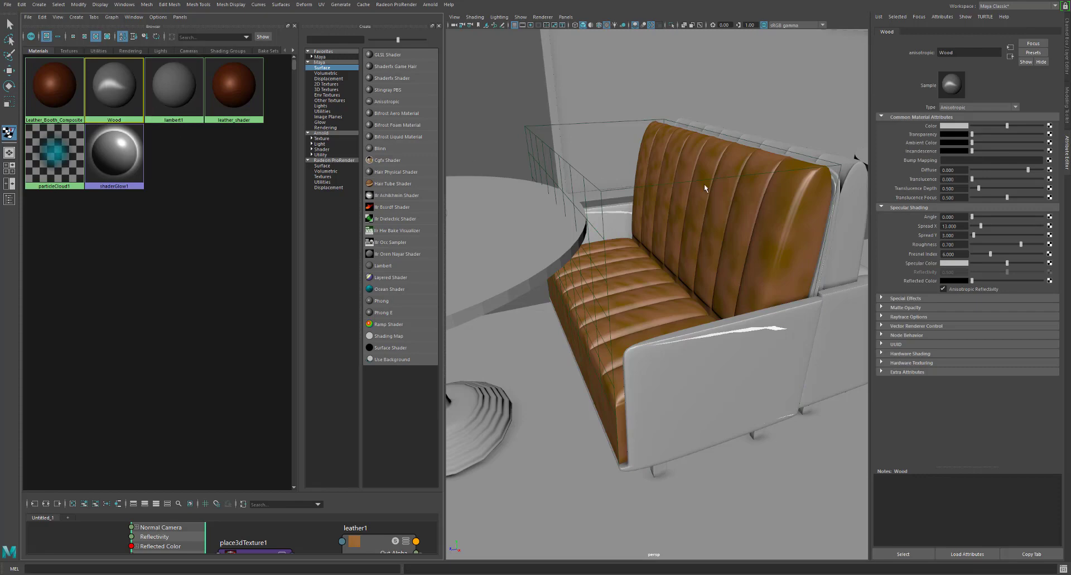
Map a Wood 3D texture to the Wood material's color
left_click(1049, 126)
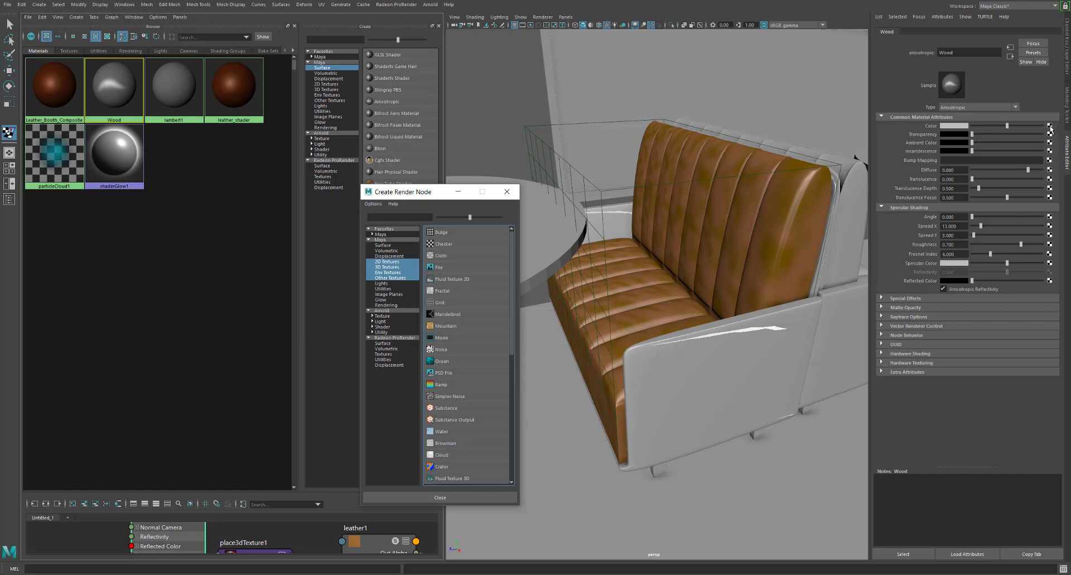
left_click(386, 268)
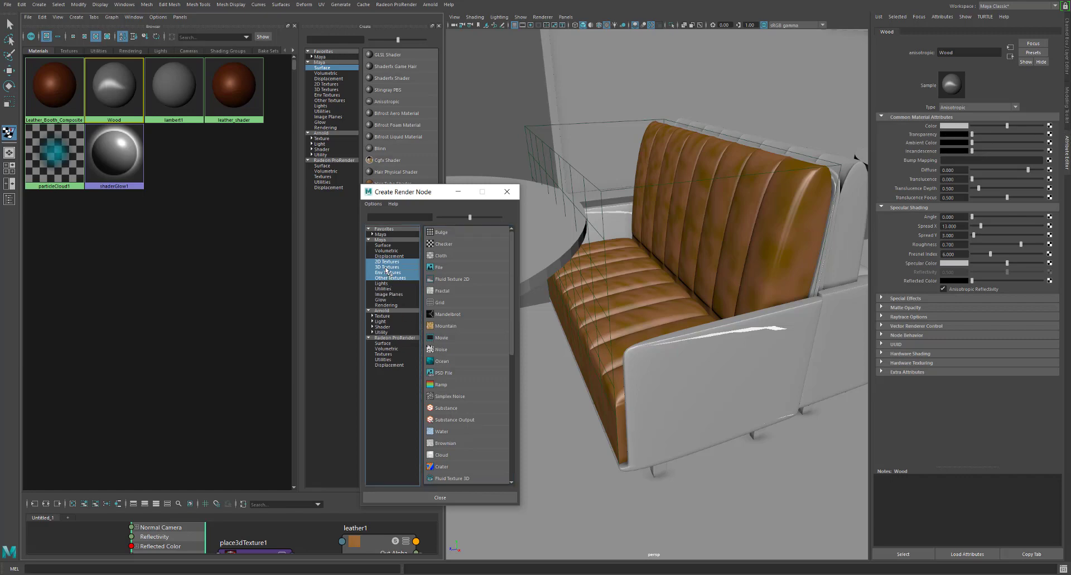
left_click(450, 386)
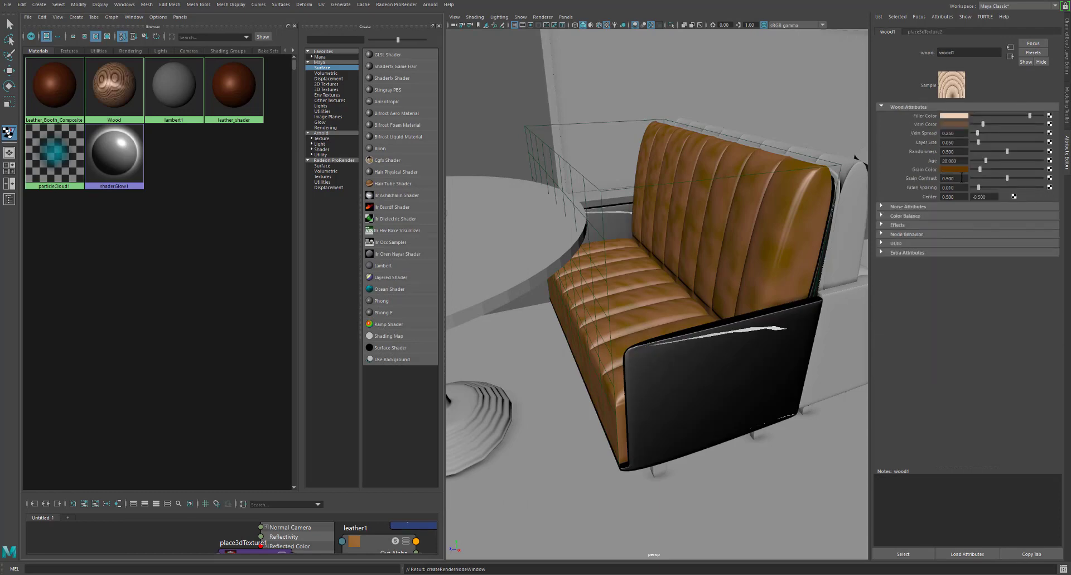
Graph the Wood material's network and enlarge the node work area to show all its nodes
right_click(119, 96)
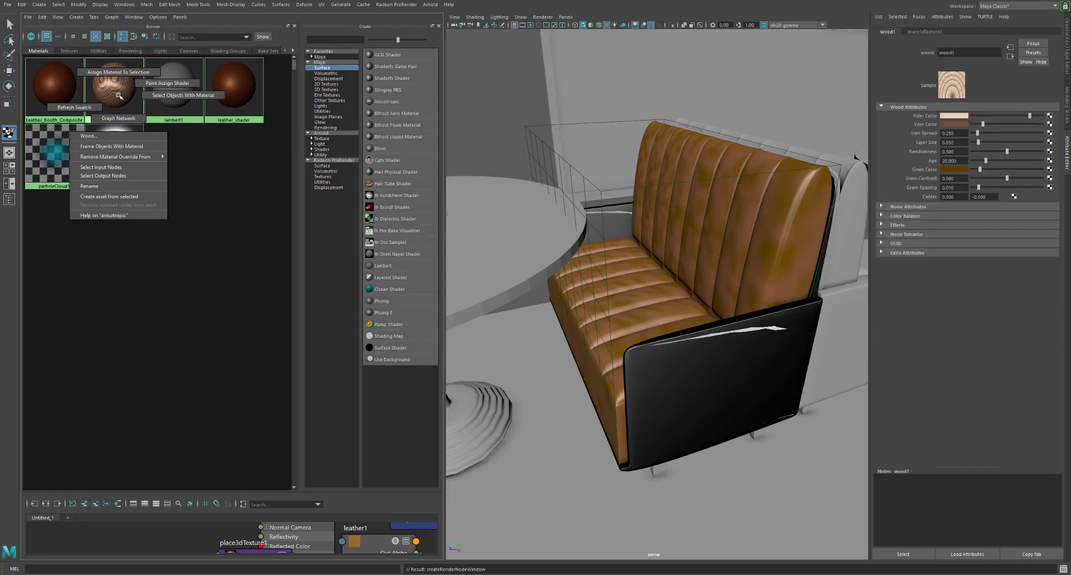
left_click(118, 118)
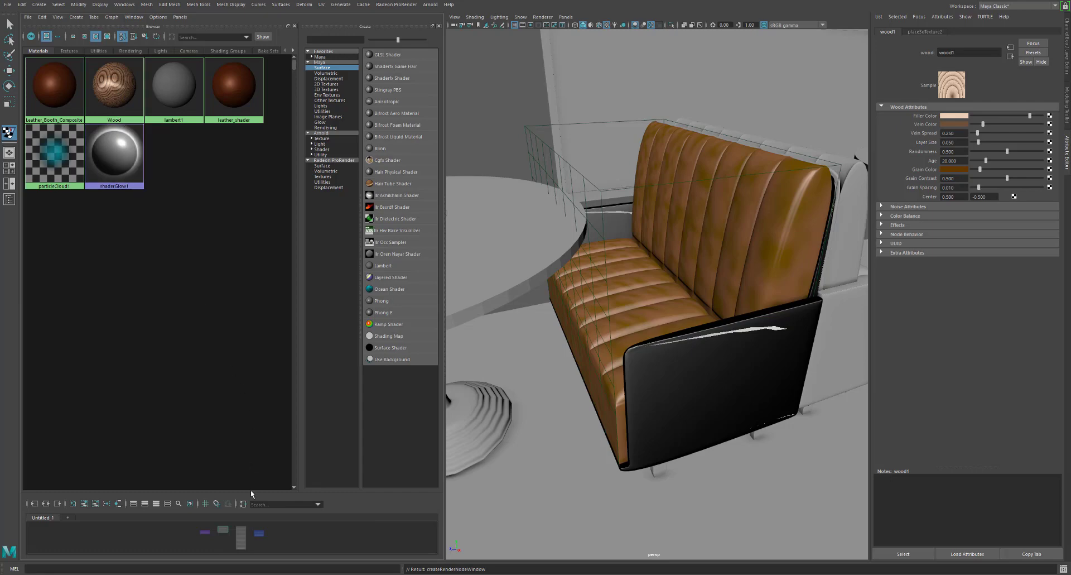
left_click_drag(251, 491, 267, 221)
scroll(254, 370, "up", 10)
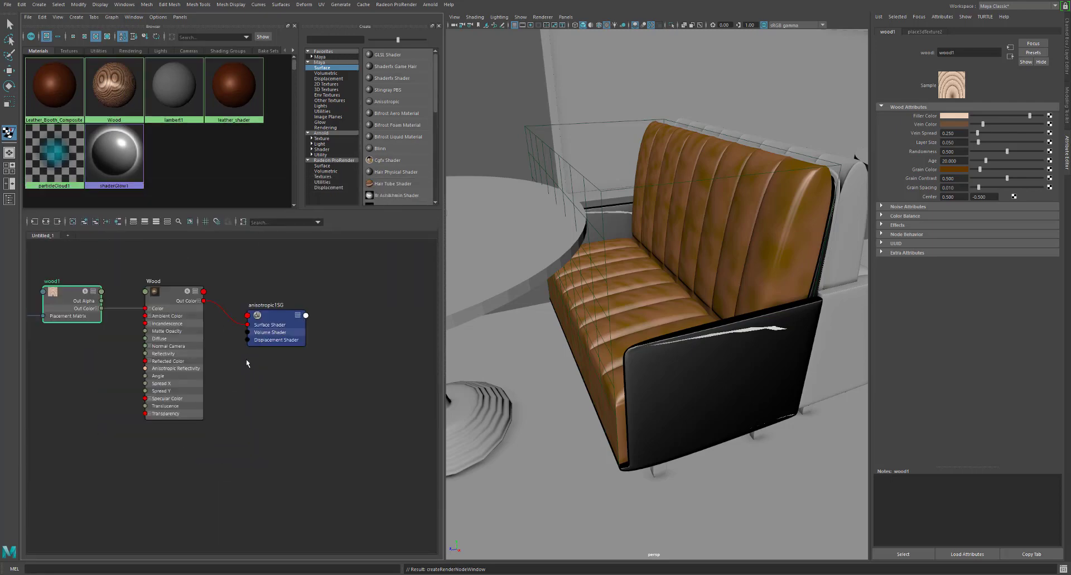
scroll(246, 360, "up", 2)
middle_click_drag(246, 359, 374, 399, "alt")
scroll(372, 400, "down", 2)
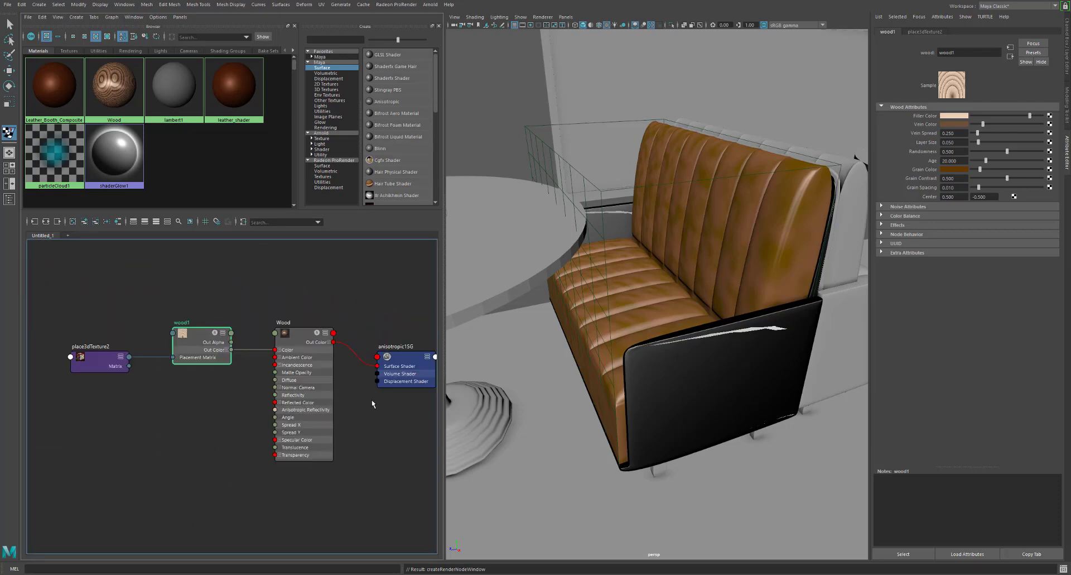
Fit the wood texture's 3D placement to the group bounding box and stretch its X scale to about 246
left_click(92, 363)
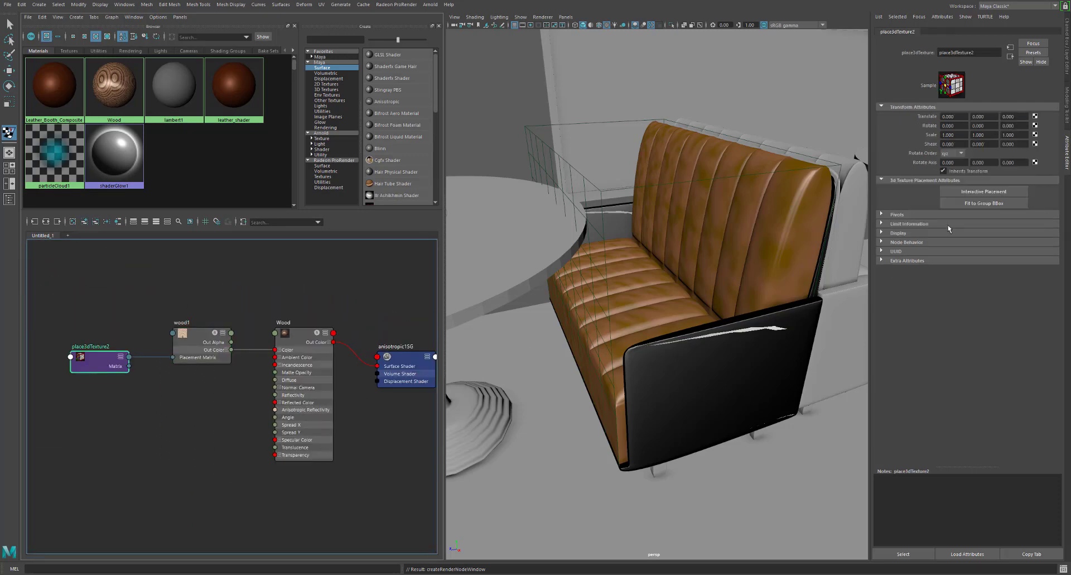
left_click(985, 203)
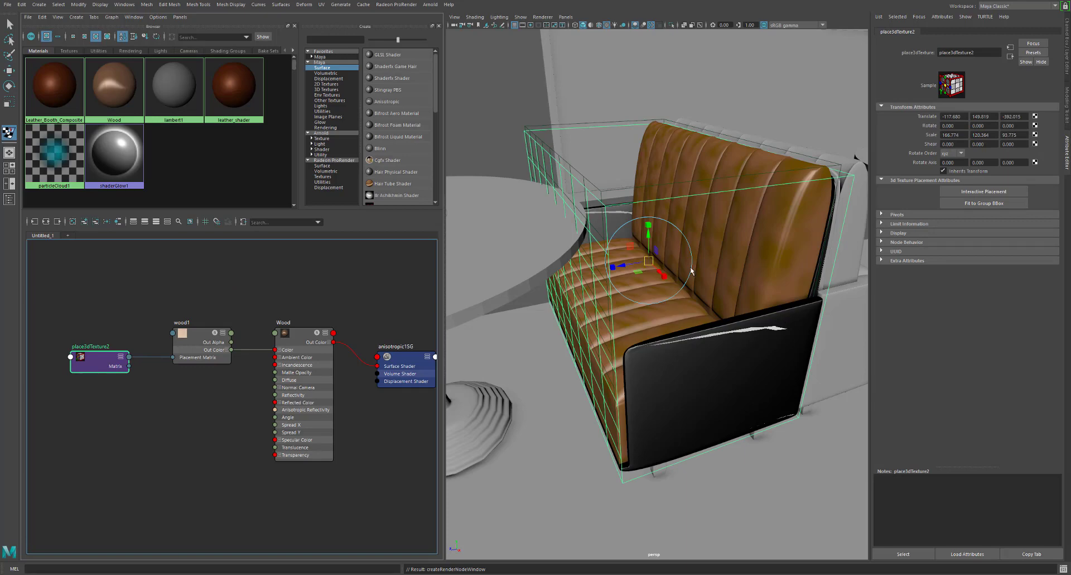
left_click(953, 197)
mouse_move(664, 279)
left_mouse_down()
mouse_move(681, 289)
mouse_move(658, 265)
mouse_move(669, 277)
left_mouse_up()
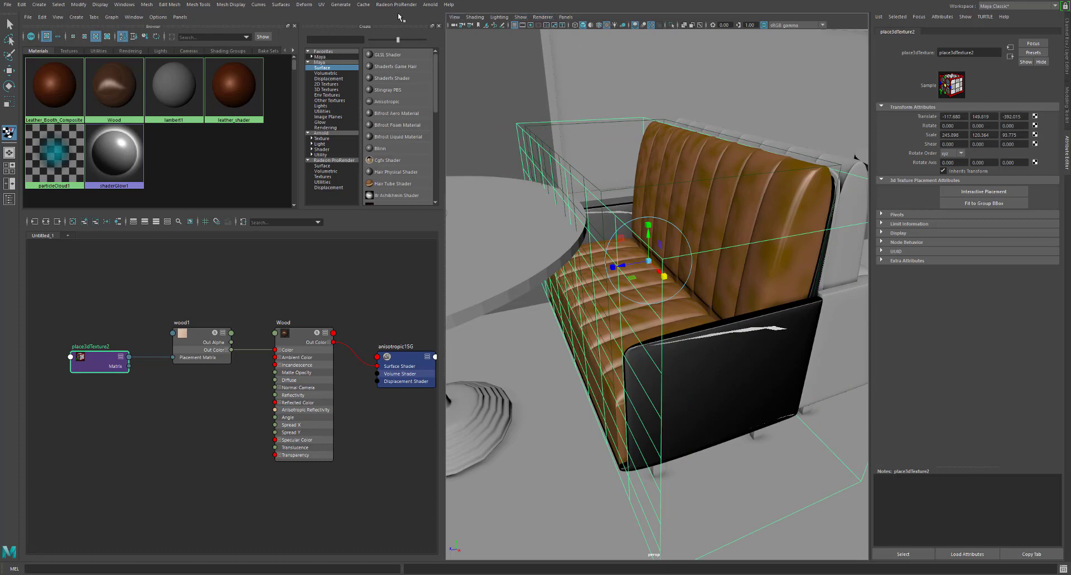
Create an Arnold area light and raise it well above the café floor
left_click(429, 4)
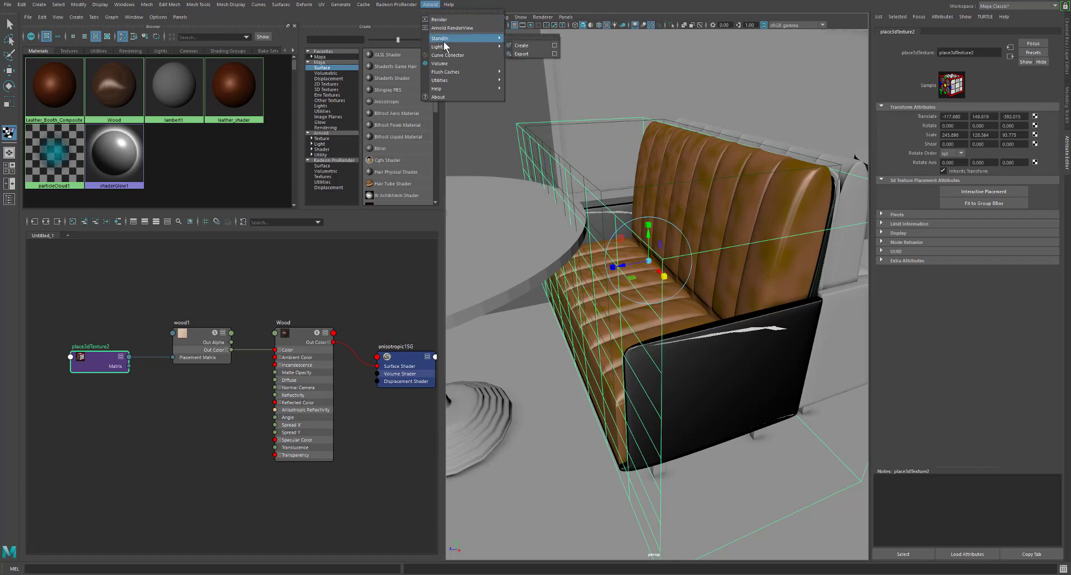
mouse_move(445, 48)
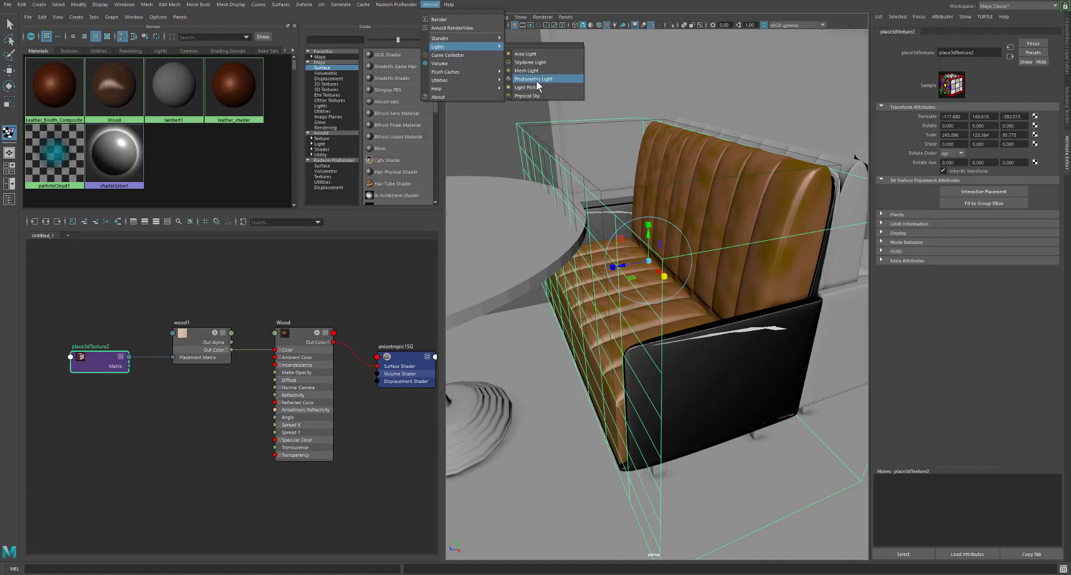
left_click(541, 54)
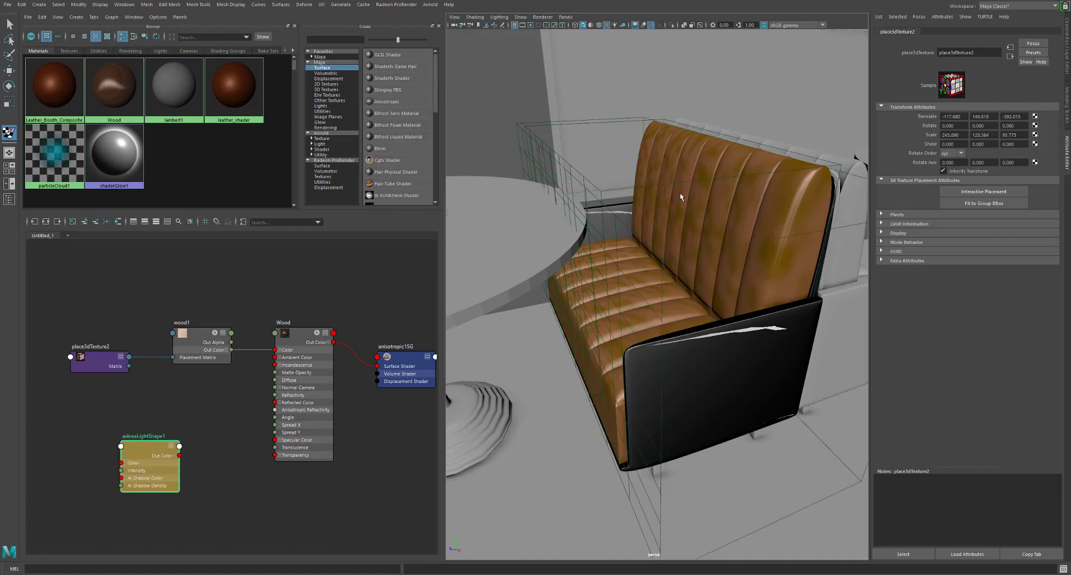
right_click_drag(691, 328, 564, 332, "alt")
key("w")
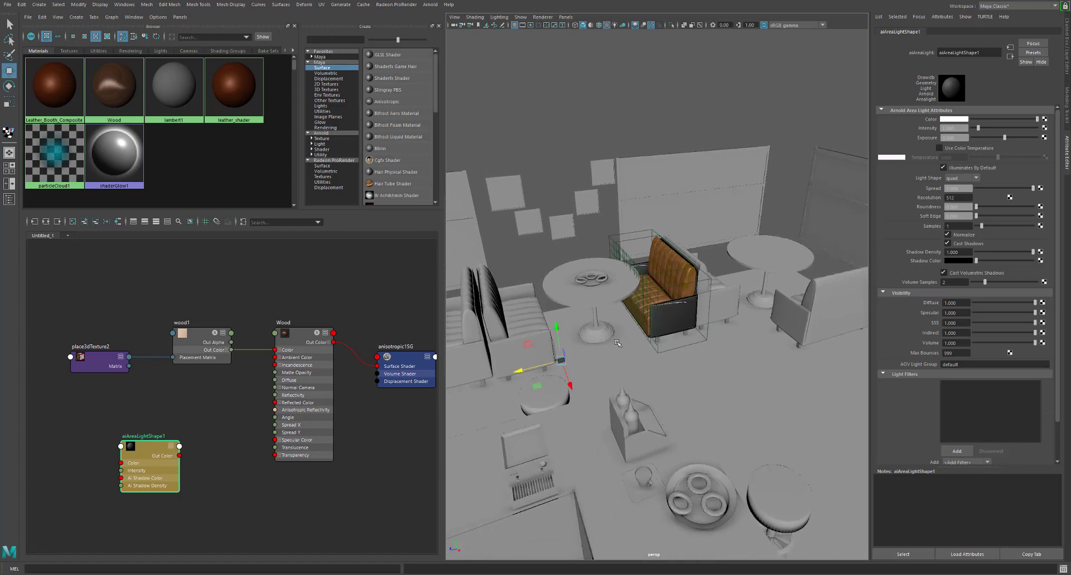
left_click_drag(560, 334, 539, 146)
Scale the area light up to a large panel spanning much of the seating area
key("t")
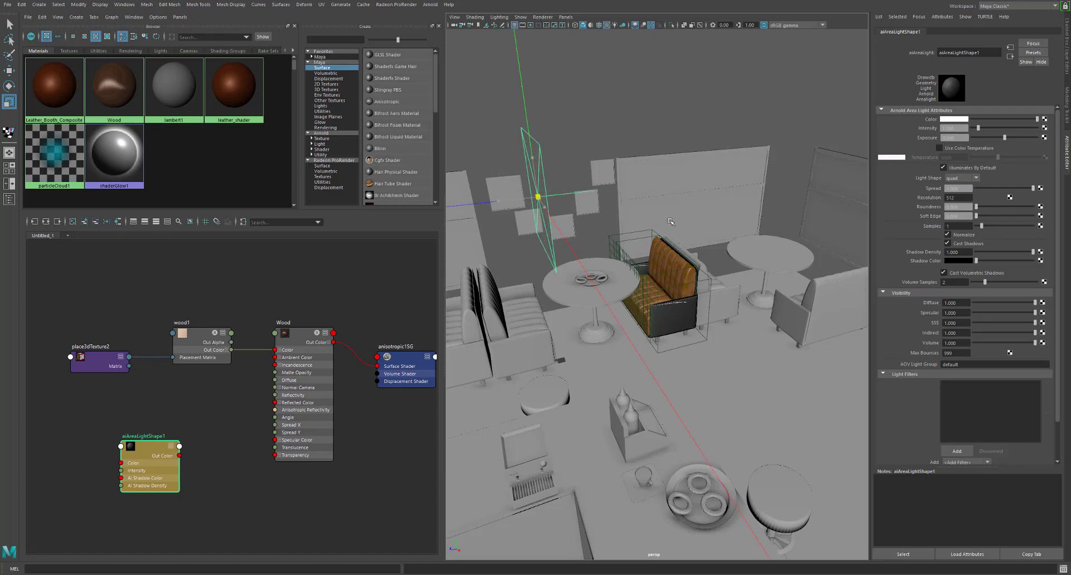
left_click_drag(819, 247, 843, 249)
right_click_drag(844, 249, 742, 251, "alt")
left_click_drag(742, 251, 723, 304, "alt")
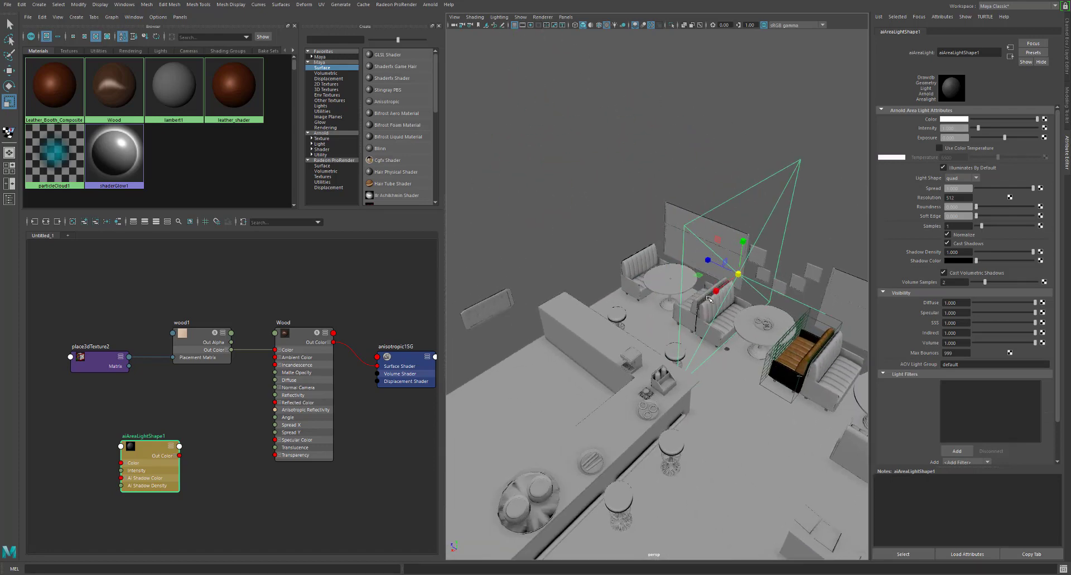
Move the area light away from the booths and rotate it to tilt toward the seating area
key("w")
left_click_drag(708, 260, 755, 234)
key("e")
scroll(757, 244, "up", 6)
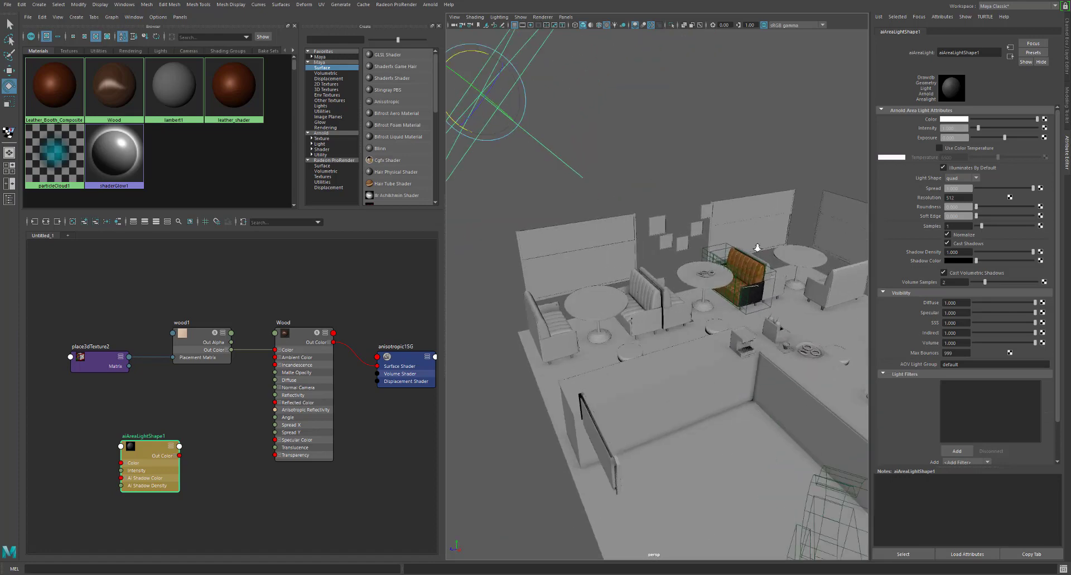
Frame the leather booth and round table in the perspective view and render them with Arnold
scroll(638, 371, "down", 4)
middle_click_drag(768, 266, 638, 302, "alt")
scroll(638, 371, "up", 6)
left_click_drag(638, 302, 628, 311, "alt")
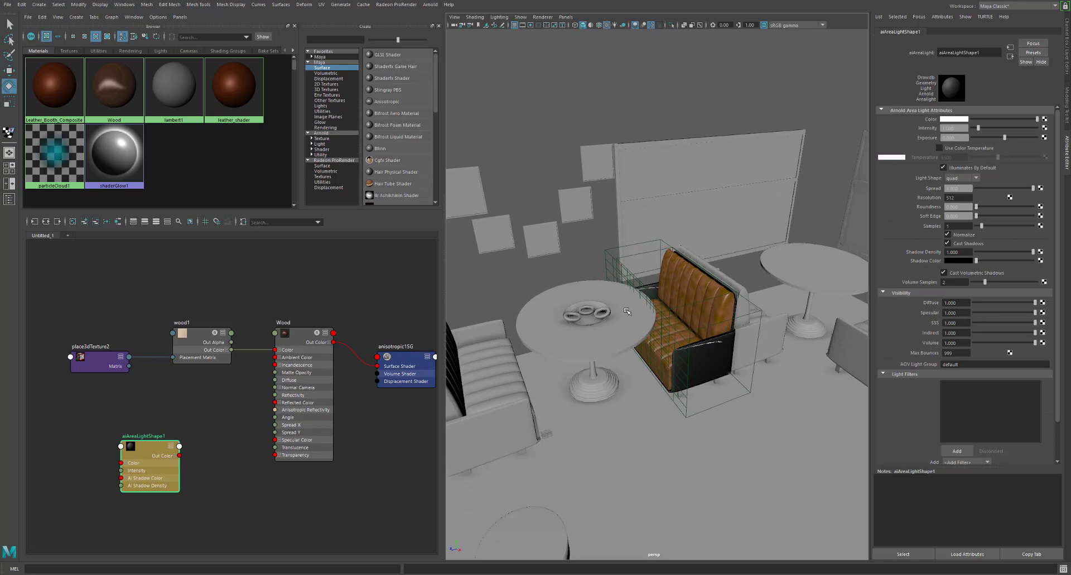
right_click_drag(556, 373, 802, 404, "alt")
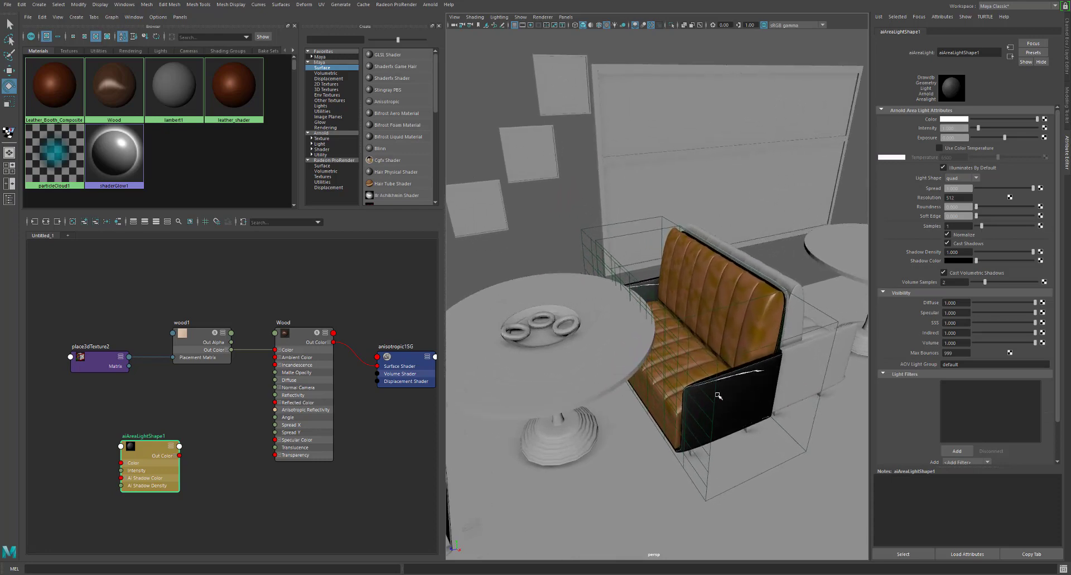
left_click(430, 4)
left_click(434, 20)
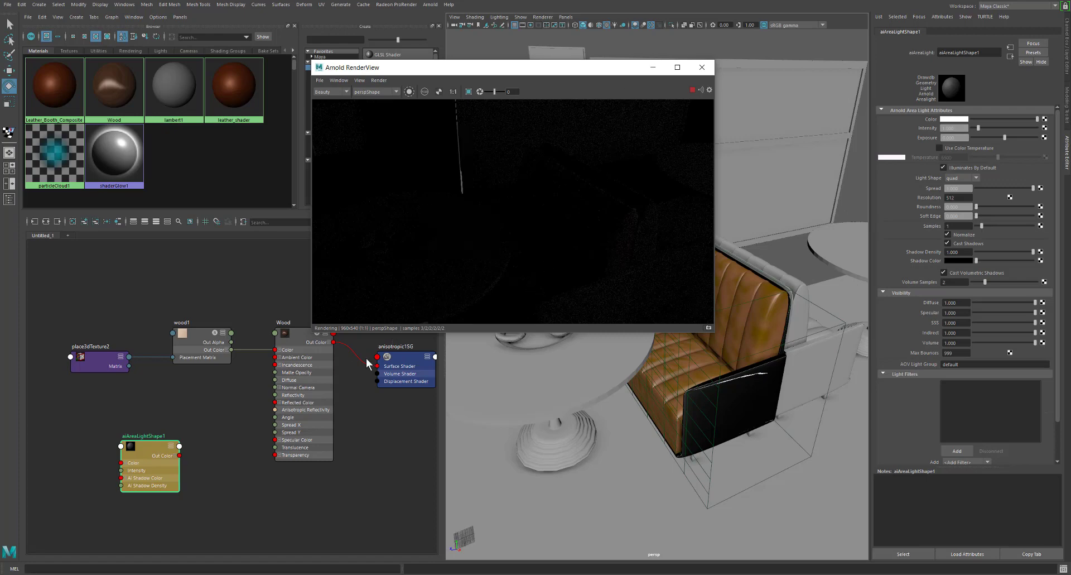
Stop the render, move its window clear of the light's settings, and set the area light's intensity to 3000
left_click(150, 449)
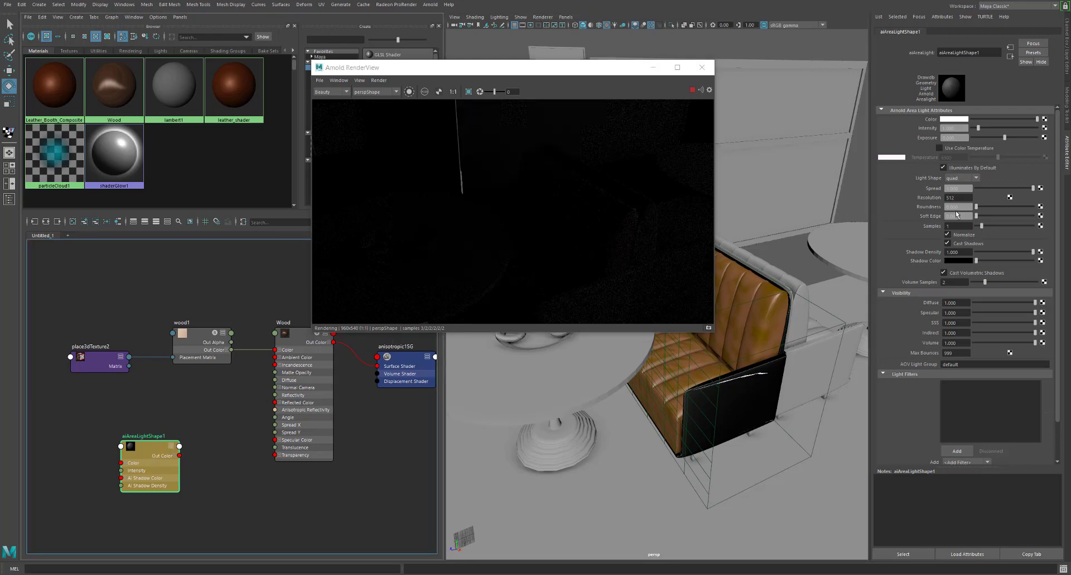
left_click(693, 90)
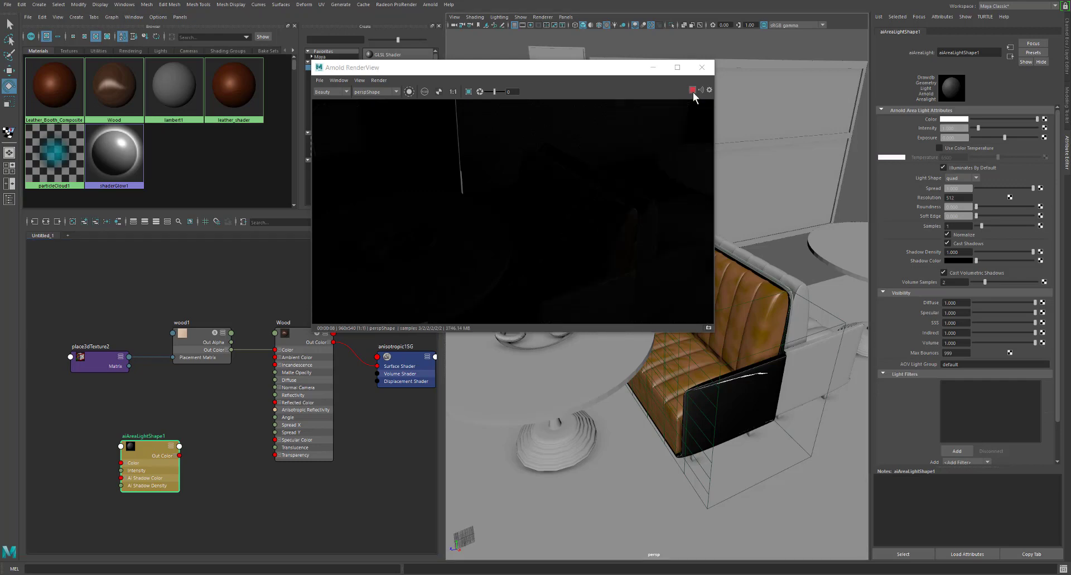
left_click_drag(625, 68, 628, 96)
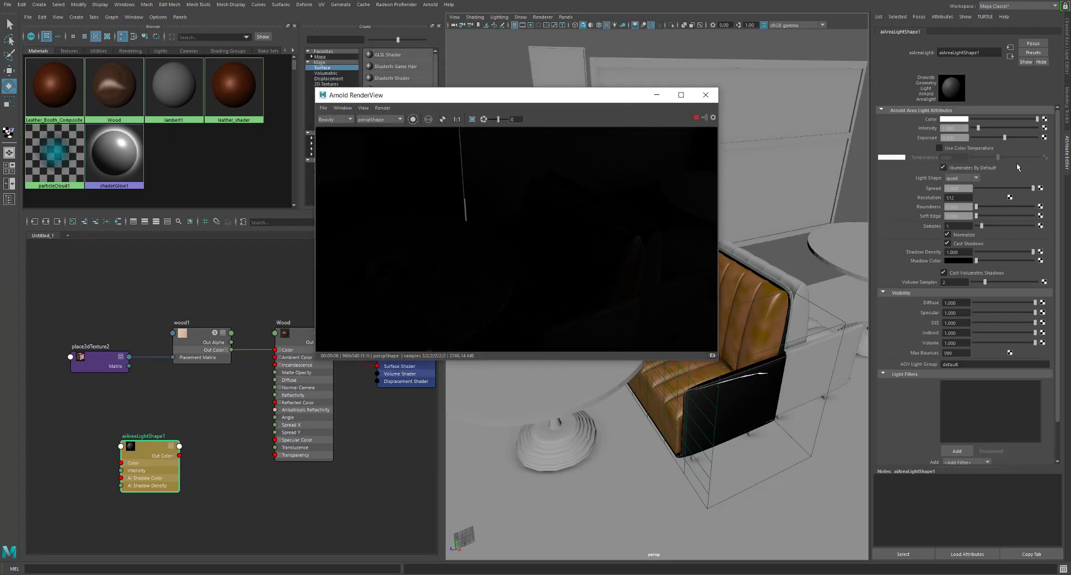
left_click(958, 128)
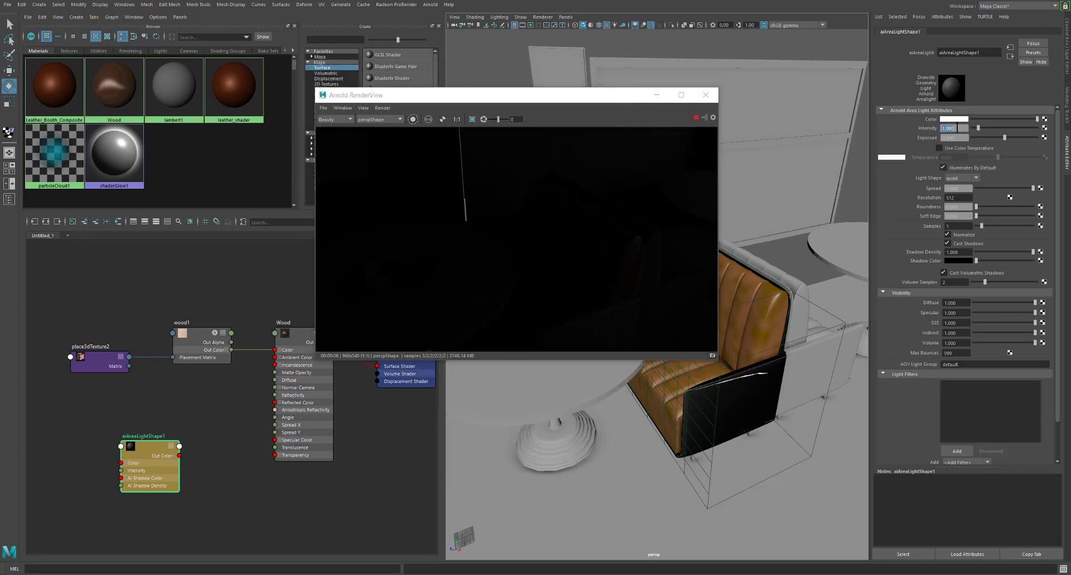
type("3000")
key("Return")
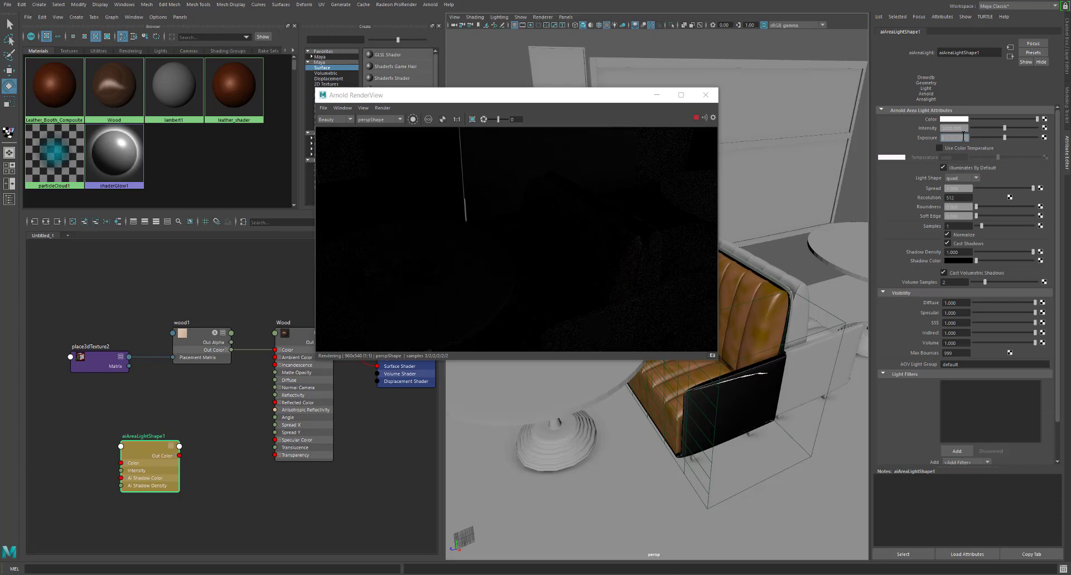
Try the area light's exposure at 15, reduce it to 5, and set the intensity to 12000
key("Return")
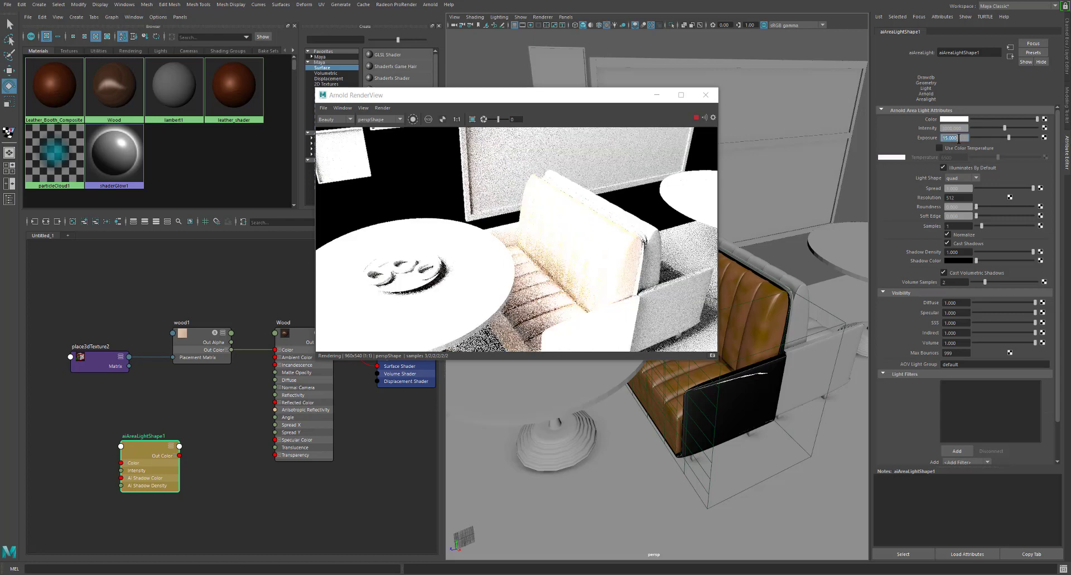
type("5")
key("Return")
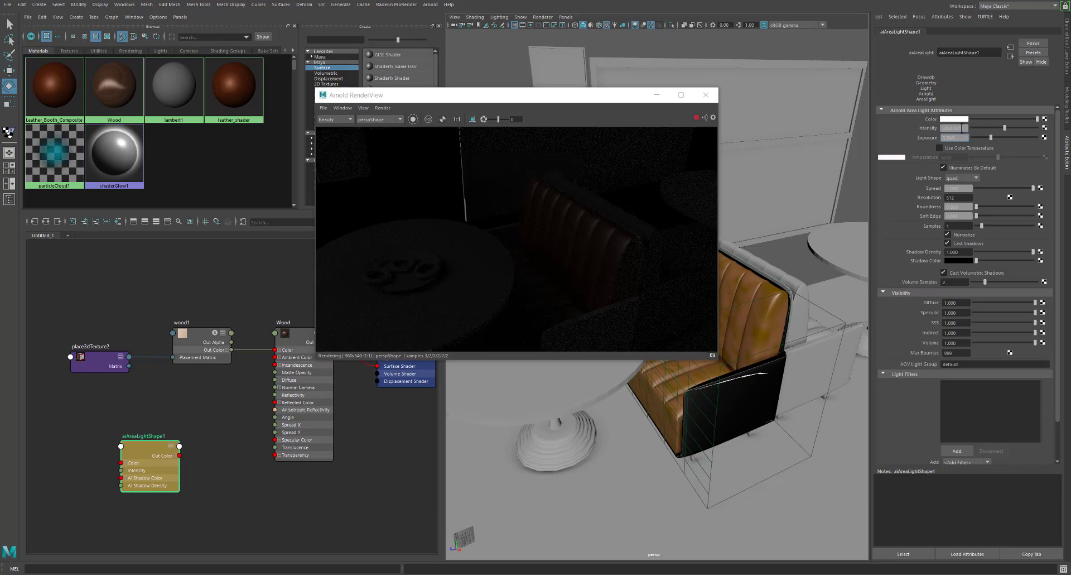
key("shift+Tab")
type("12000")
key("Return")
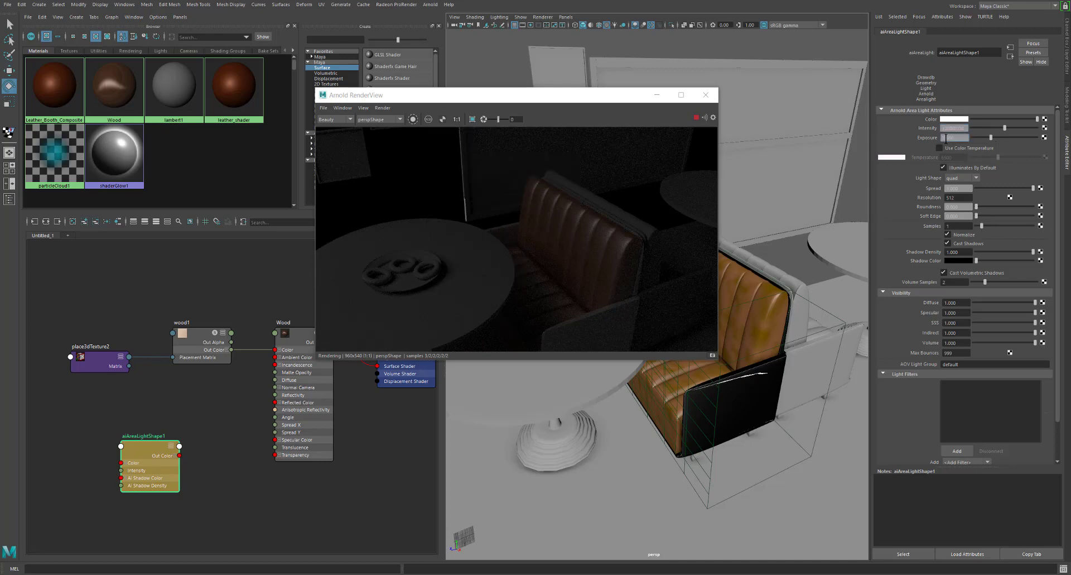
Adjust the area light's exposure against the live render, trying 5 and settling on 8
left_click(950, 138)
key("Return")
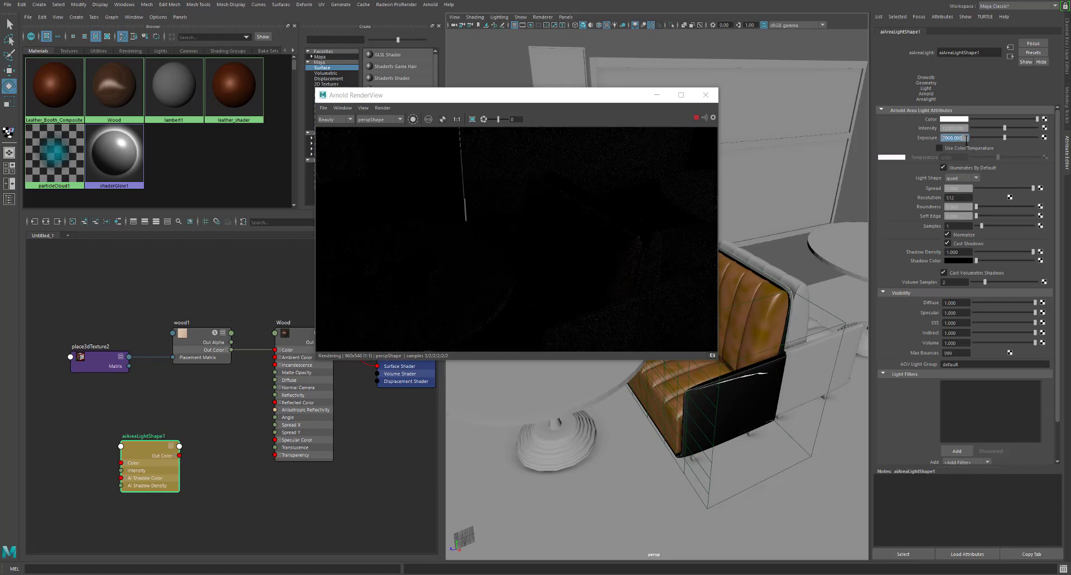
left_click(966, 140)
type("5")
key("Return")
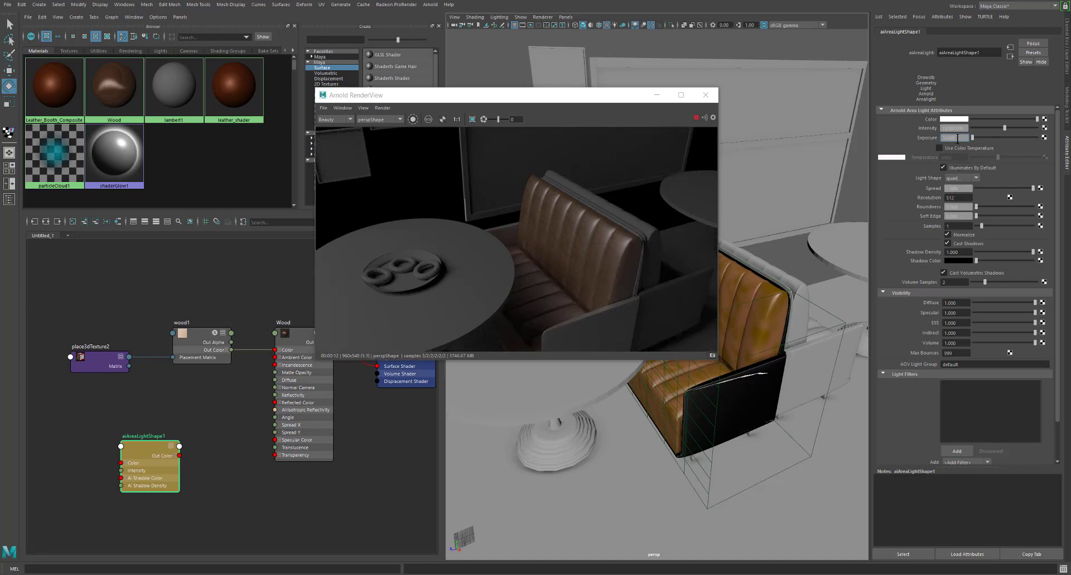
type("8")
key("Return")
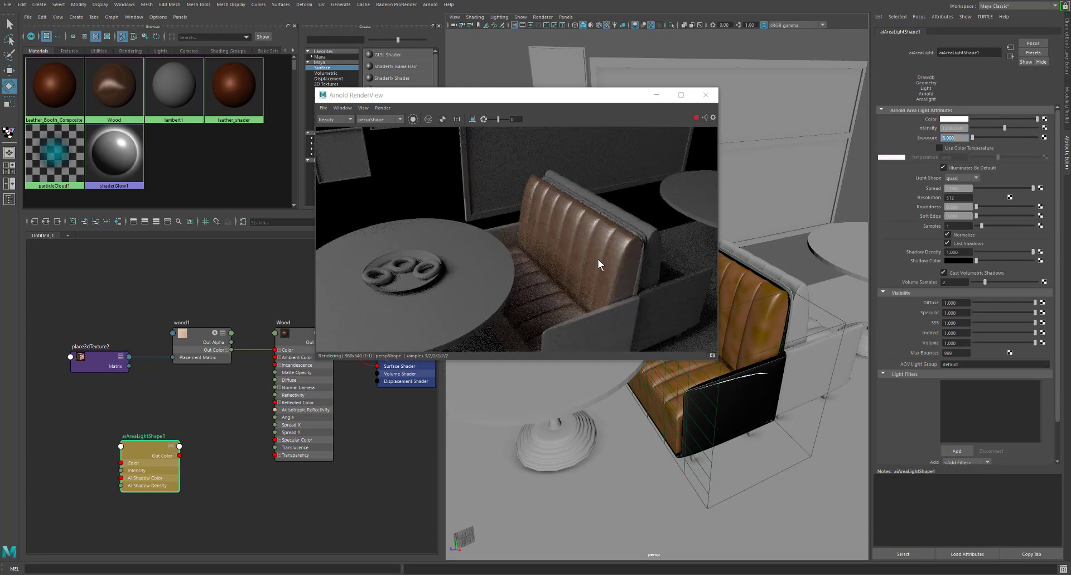
Graph the leather_shader network, select its place3dTexture1 node, and move the render window clear of the booth
scroll(602, 259, "up", 3)
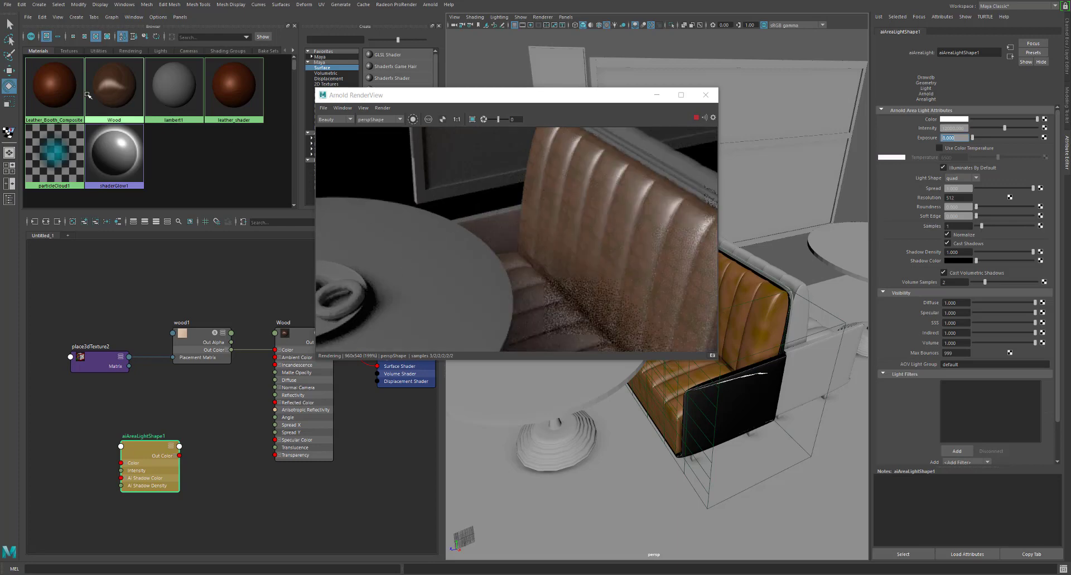
left_click(240, 103)
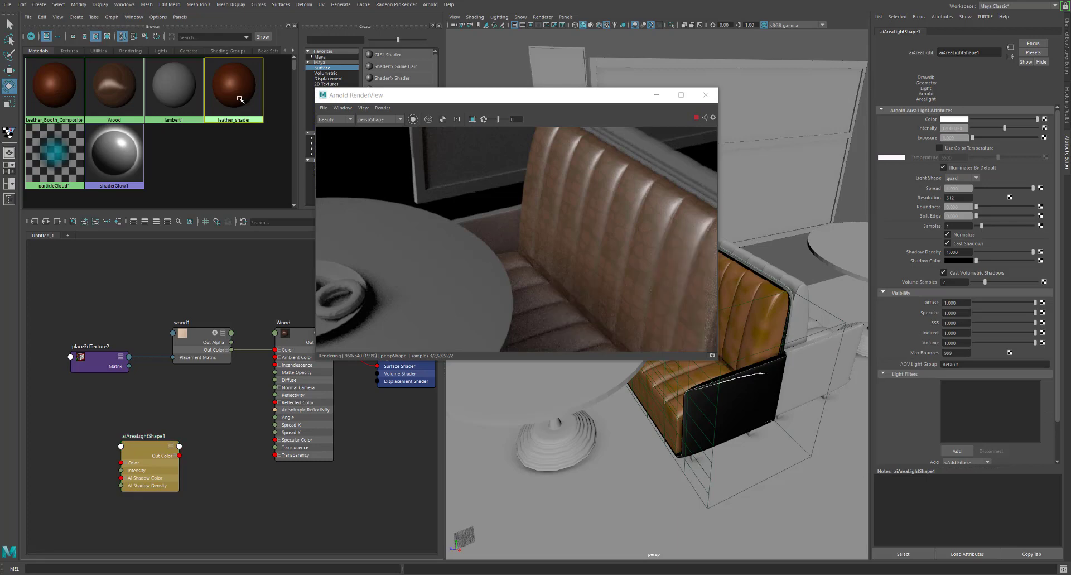
right_click(241, 100)
left_click(239, 117)
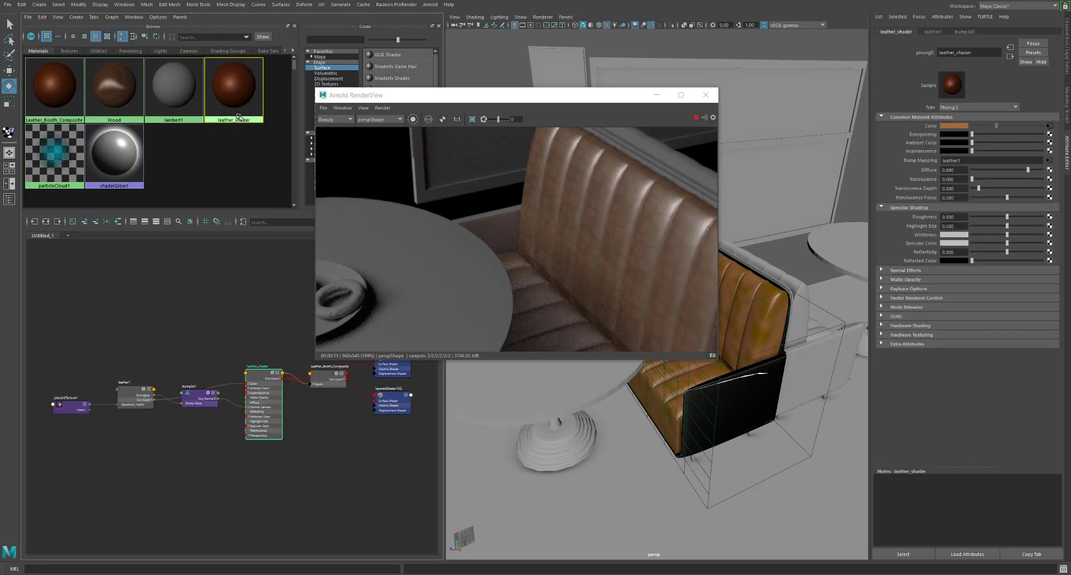
left_click(70, 404)
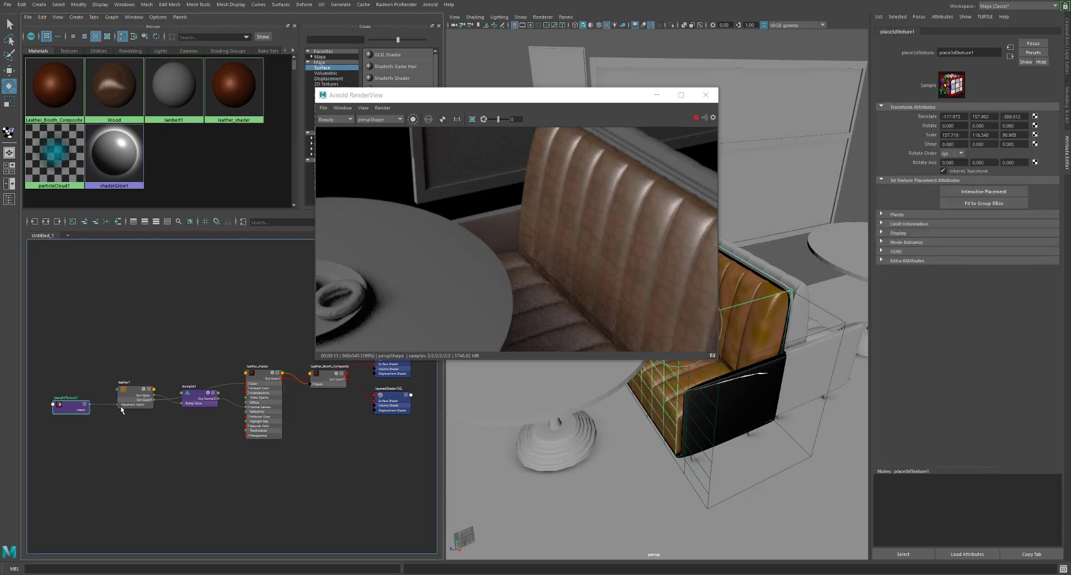
left_click_drag(613, 96, 472, 82)
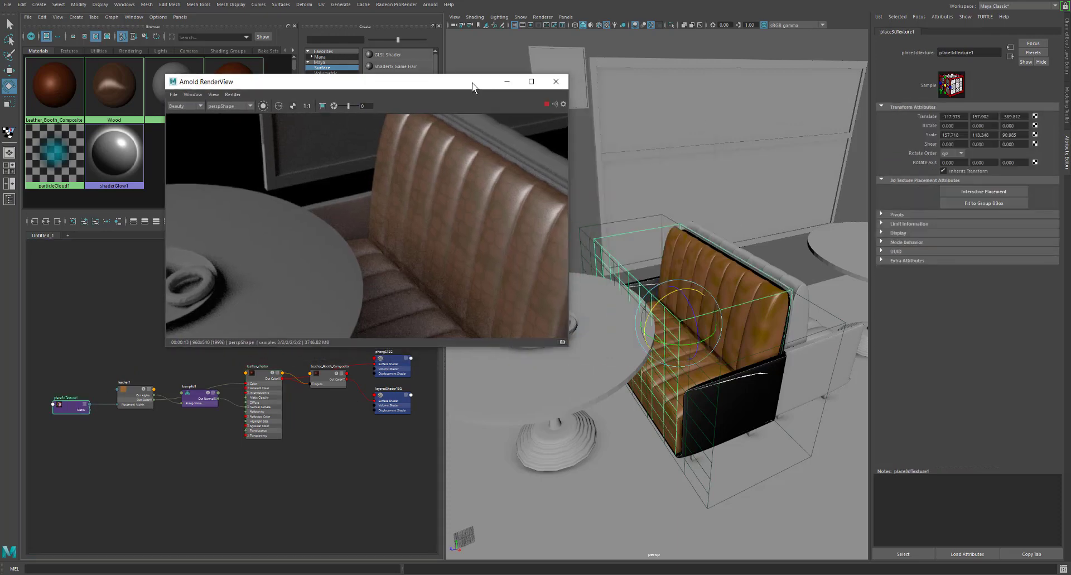
Scale the leather's 3D placement box down, first along X and then uniformly, until its X scale is about 43
key("r")
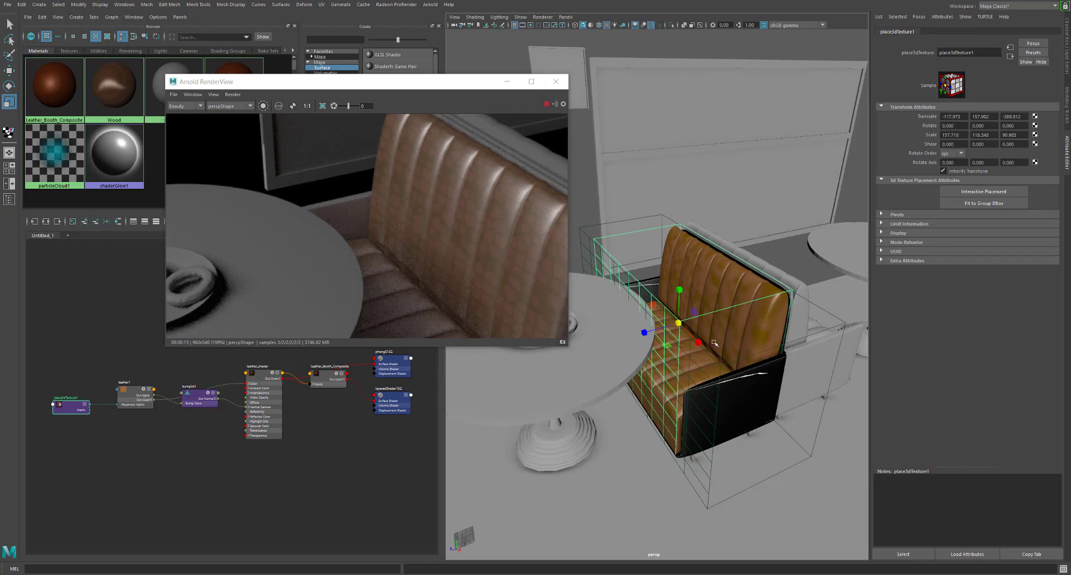
left_click_drag(698, 344, 696, 342)
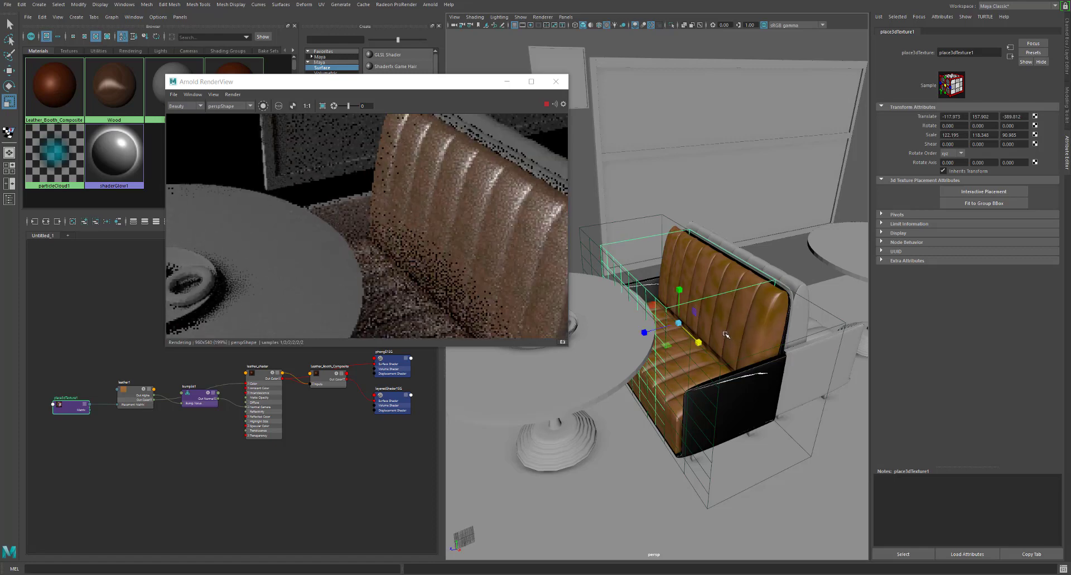
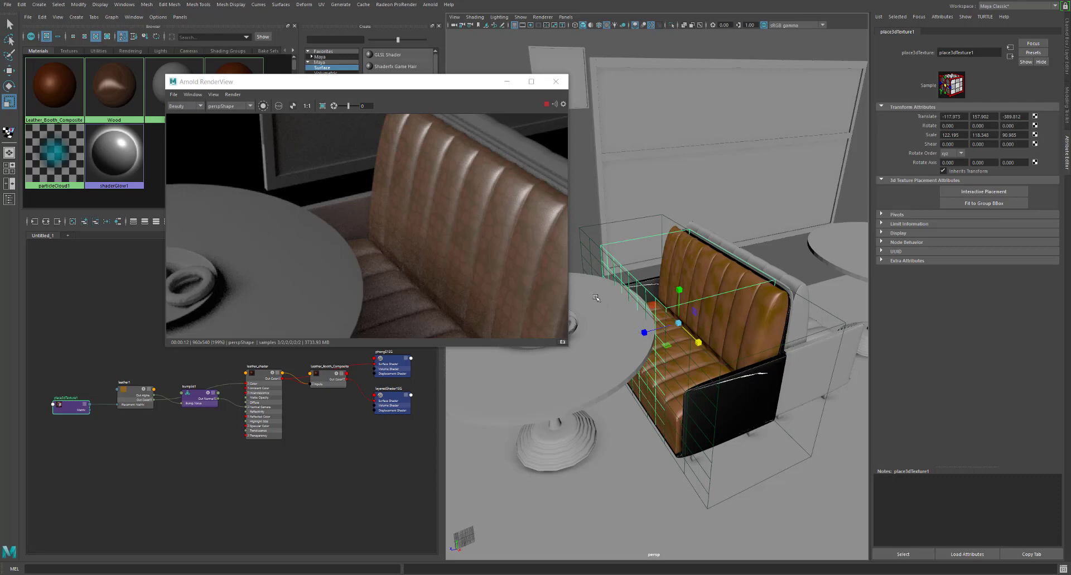
left_click(698, 342)
left_click_drag(699, 342, 689, 338)
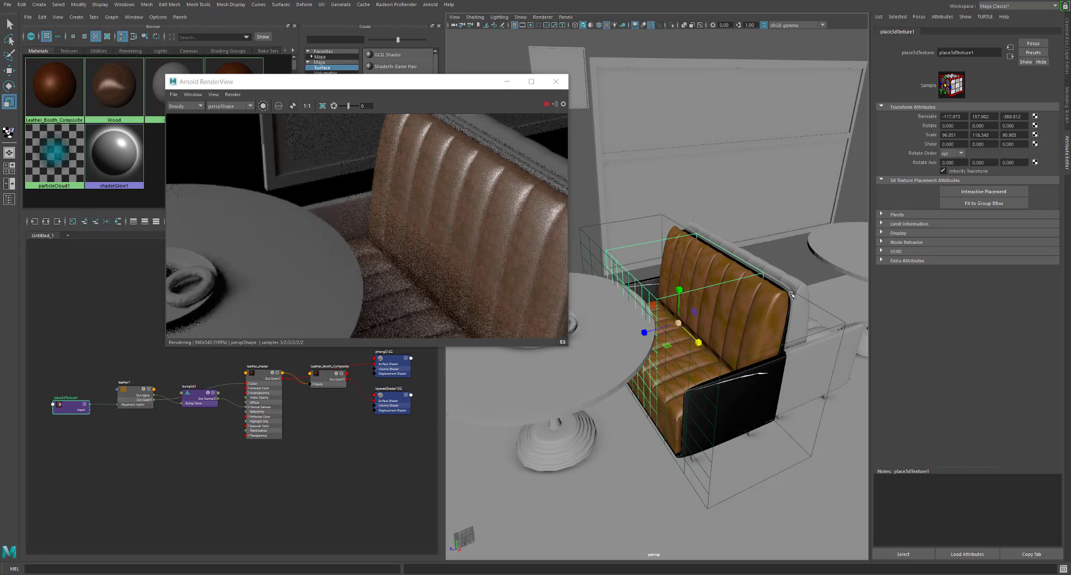
left_click(672, 328)
left_click_drag(670, 329, 605, 359)
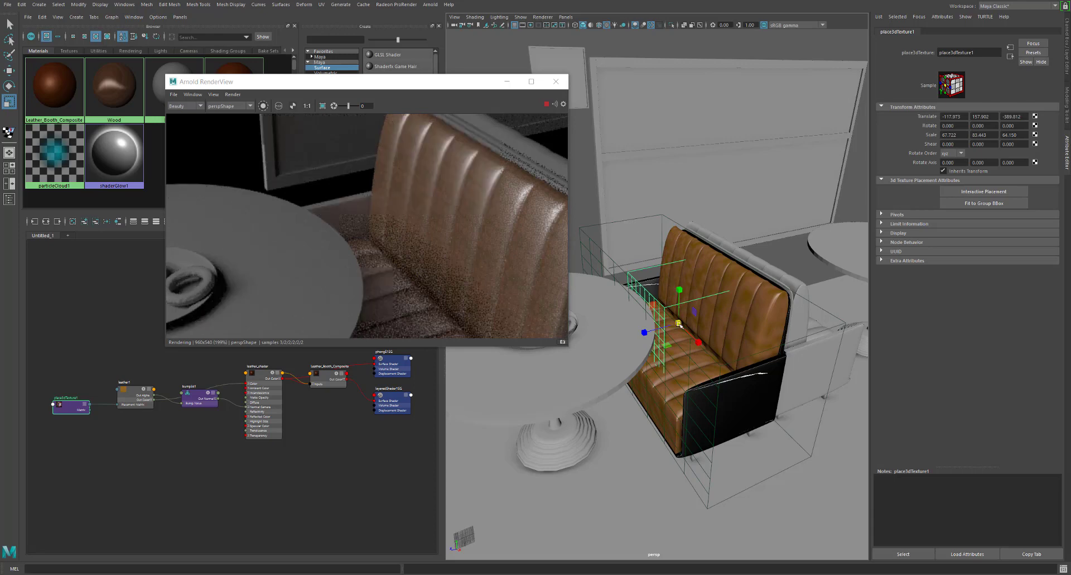
left_click_drag(634, 329, 579, 332)
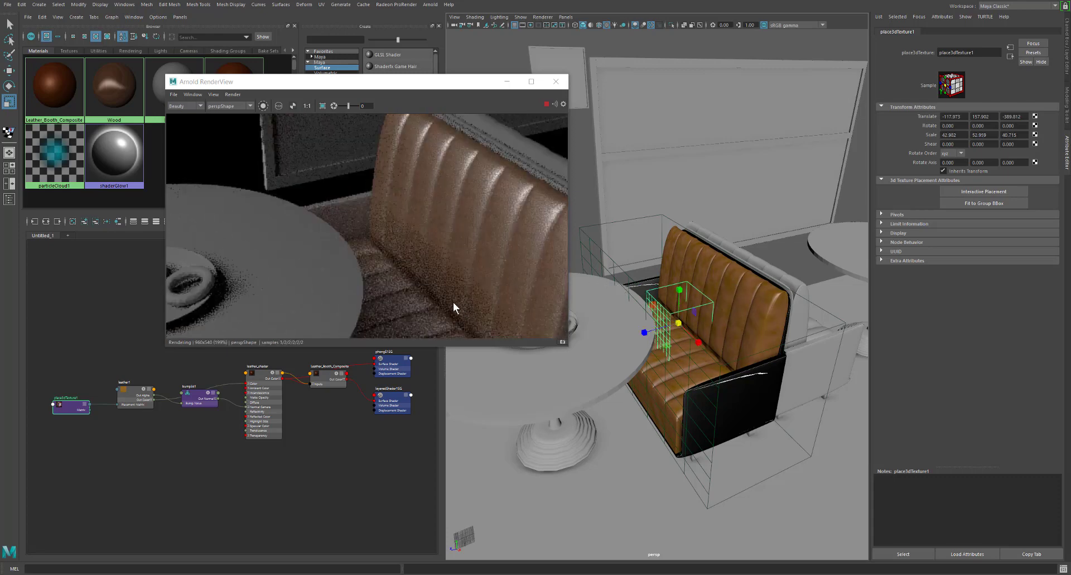
Refit the leather's 3D texture placement to the group bounding box
left_click(77, 408)
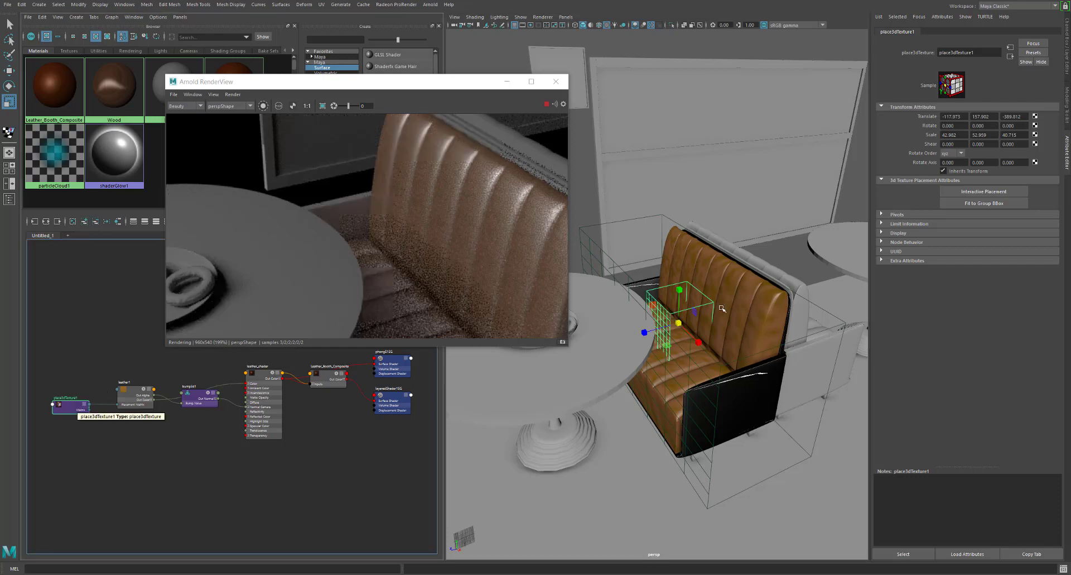
left_click(962, 204)
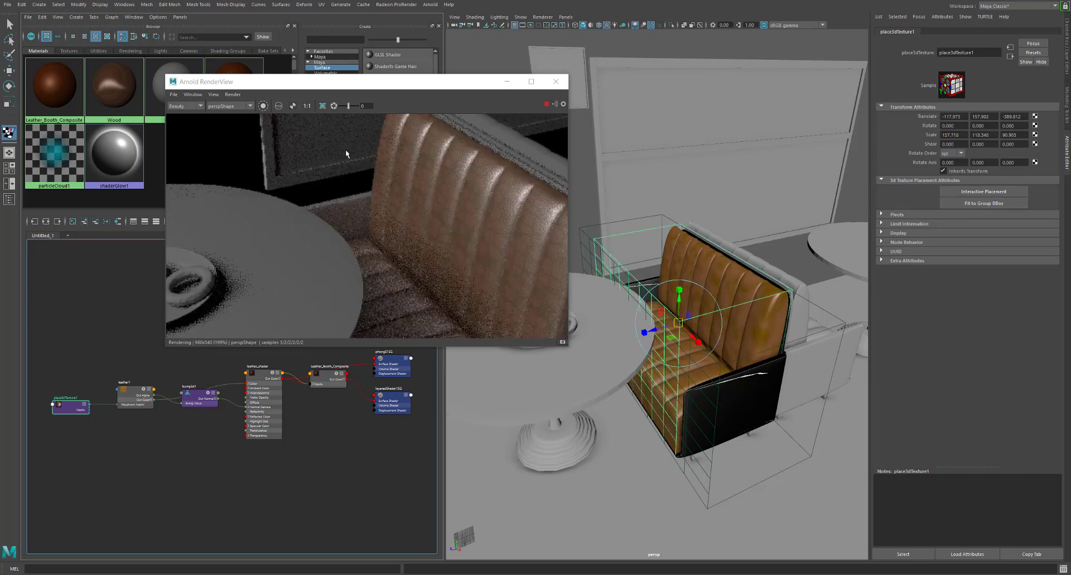
Open the leather1 texture's attributes and reduce its cell size to about 0.15
left_click_drag(303, 88, 380, 95)
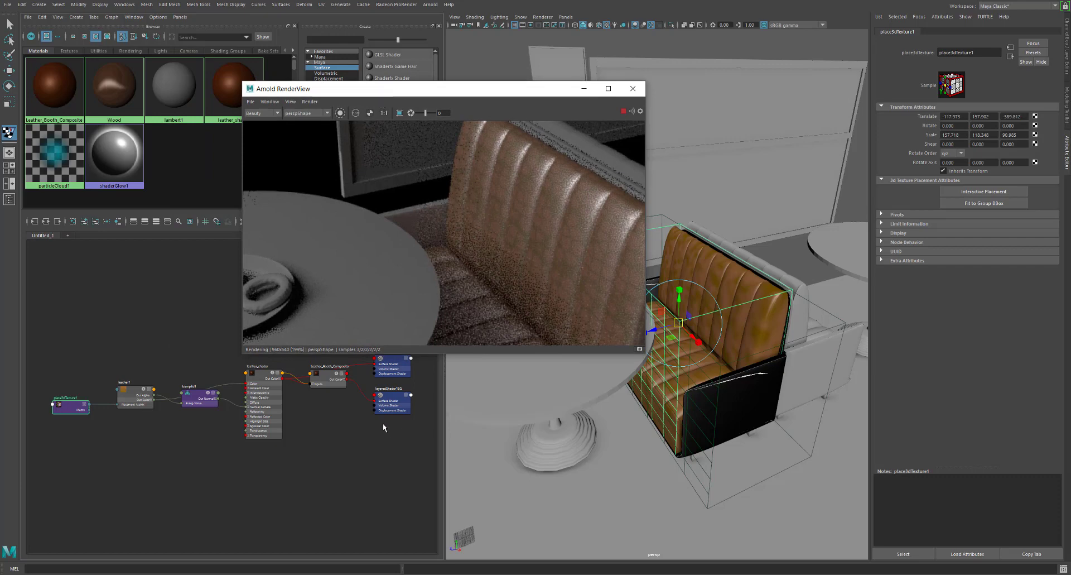
left_click(329, 381)
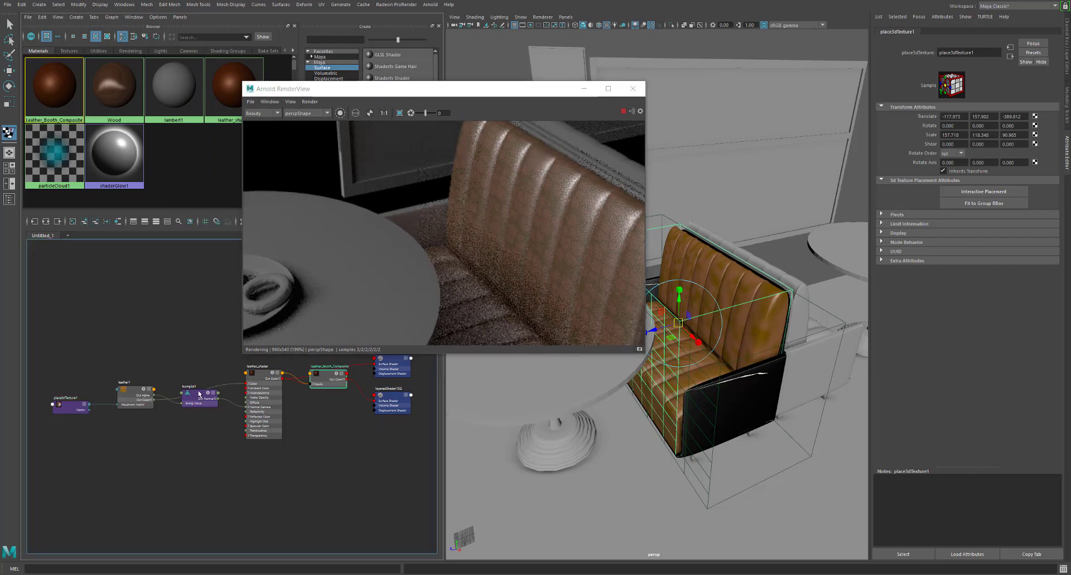
left_click(129, 395)
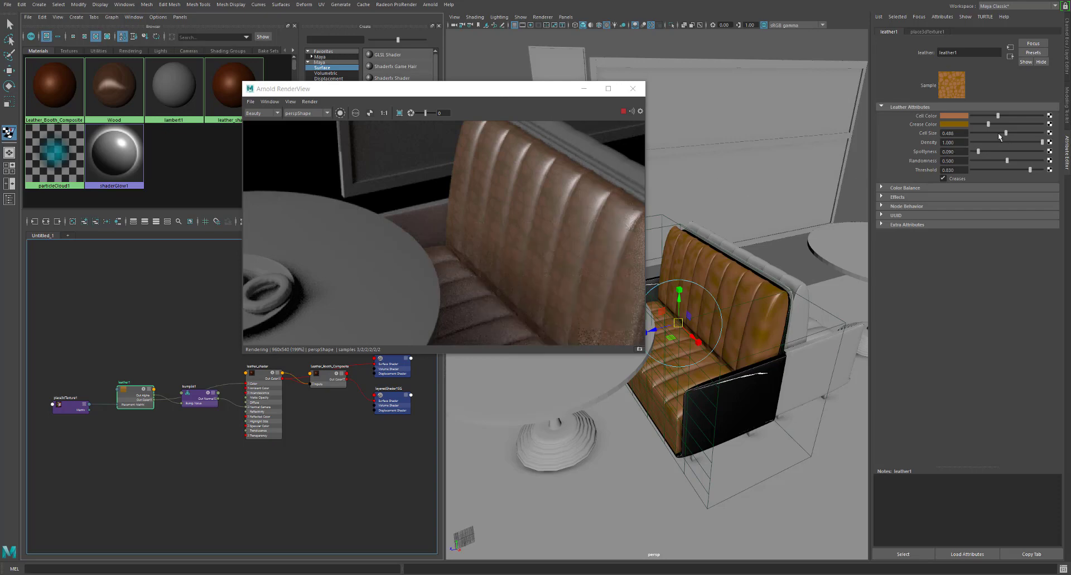
left_click_drag(999, 132, 982, 134)
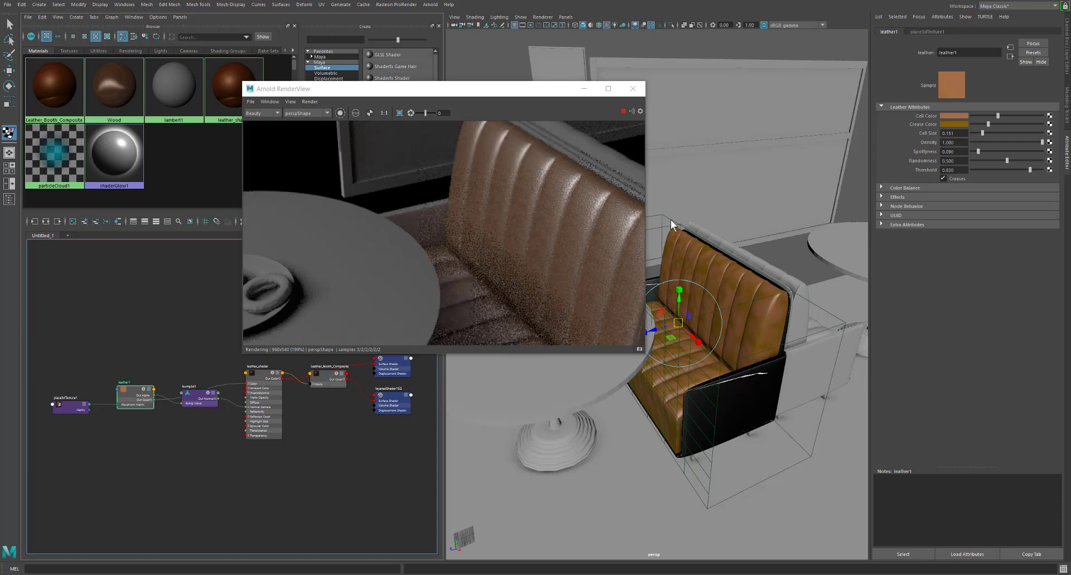
Set the leather texture's cell color to a dark red with hue 360, saturation 1 and value about 0.249
left_click(962, 116)
left_click(932, 94)
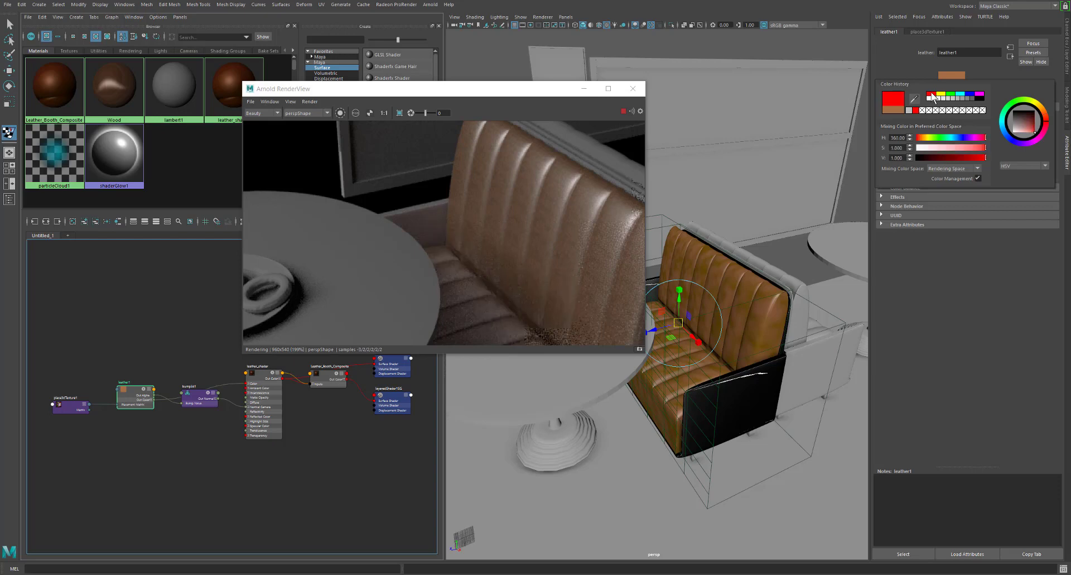
mouse_move(964, 156)
left_mouse_down()
mouse_move(944, 157)
mouse_move(958, 158)
left_mouse_up()
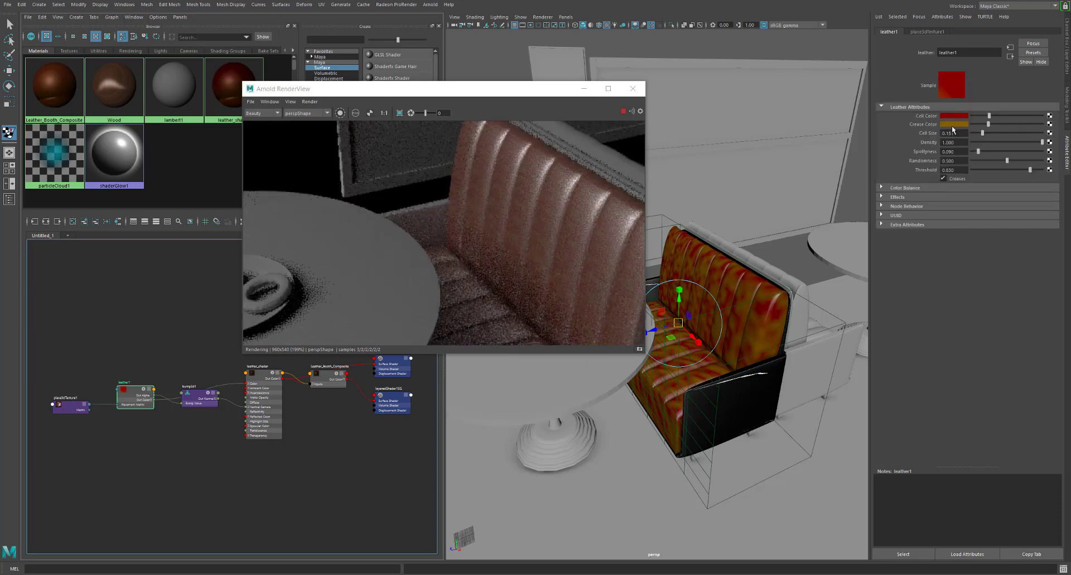
Set the leather's crease color to the recently used dark red, darkened to slightly below the cell color
left_click(947, 124)
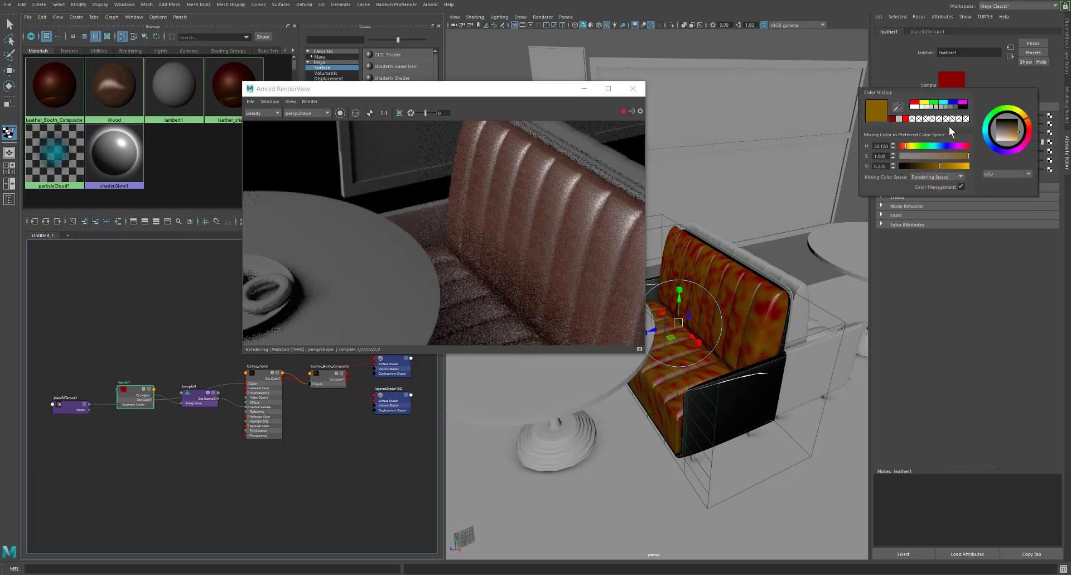
left_click(892, 118)
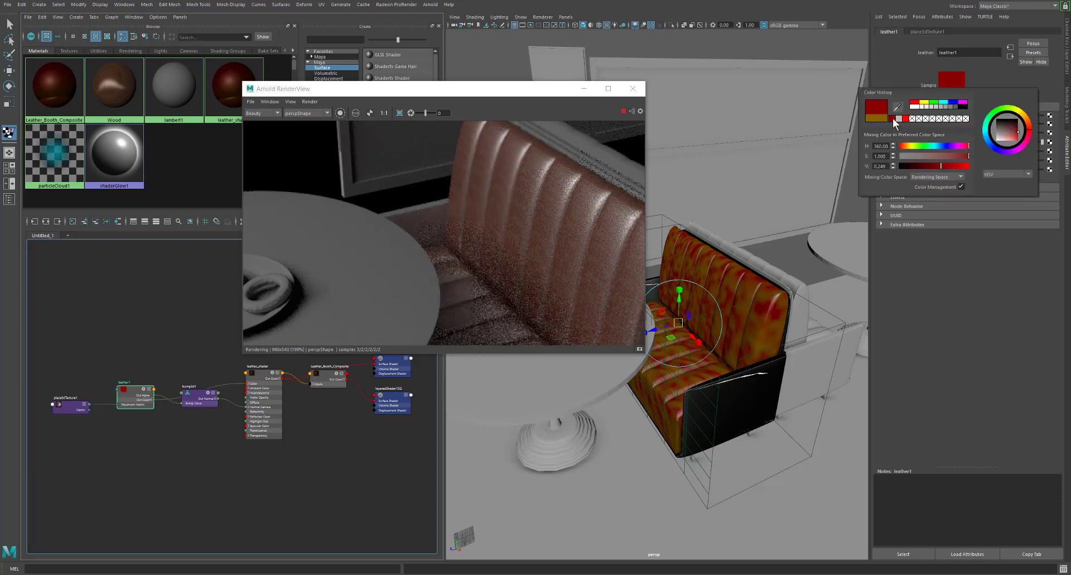
mouse_move(935, 166)
left_mouse_down()
mouse_move(916, 166)
mouse_move(925, 165)
left_mouse_up()
left_click(925, 166)
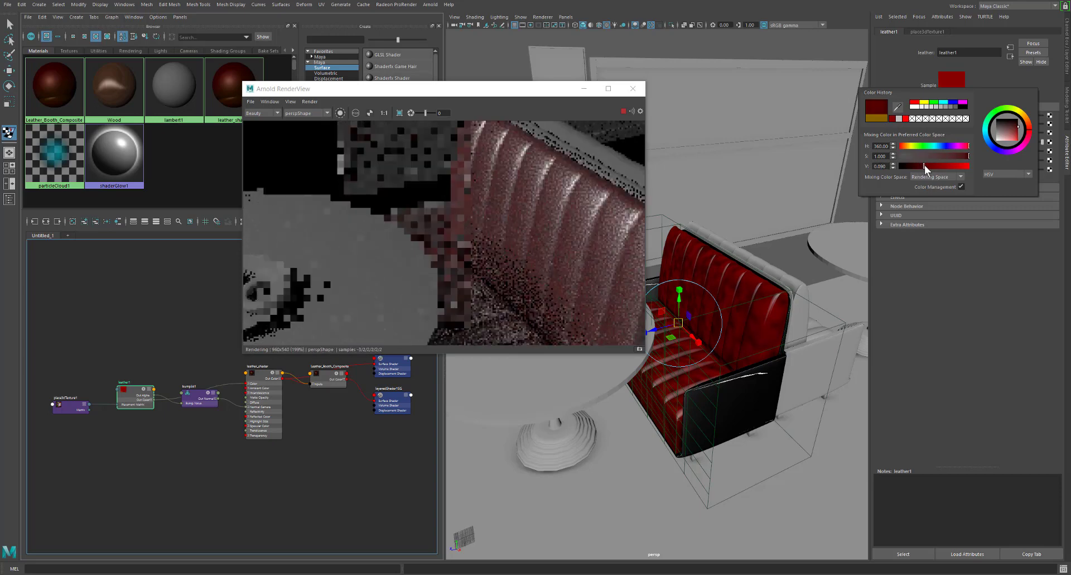
left_click_drag(925, 165, 935, 166)
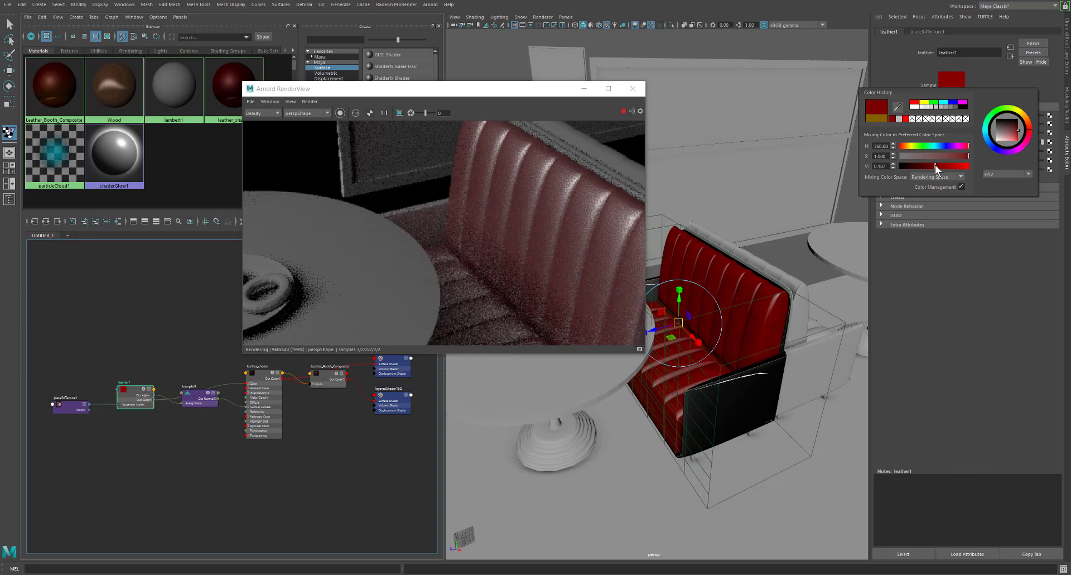
left_click_drag(935, 165, 933, 166)
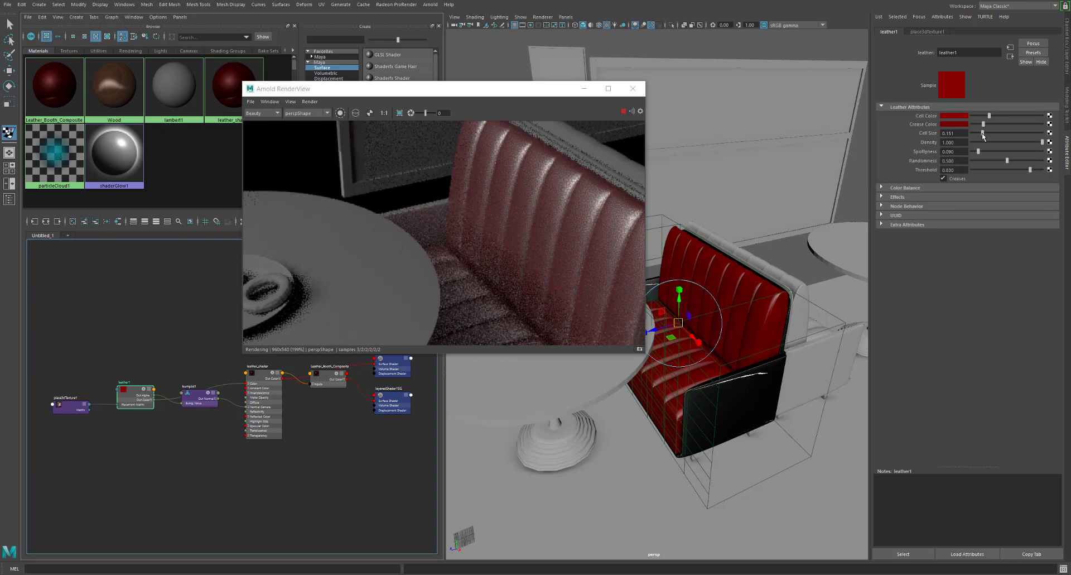
Reduce the leather texture's cell size to below 0.1 and inspect the booth's leather up close in the render
left_click_drag(984, 135, 977, 136)
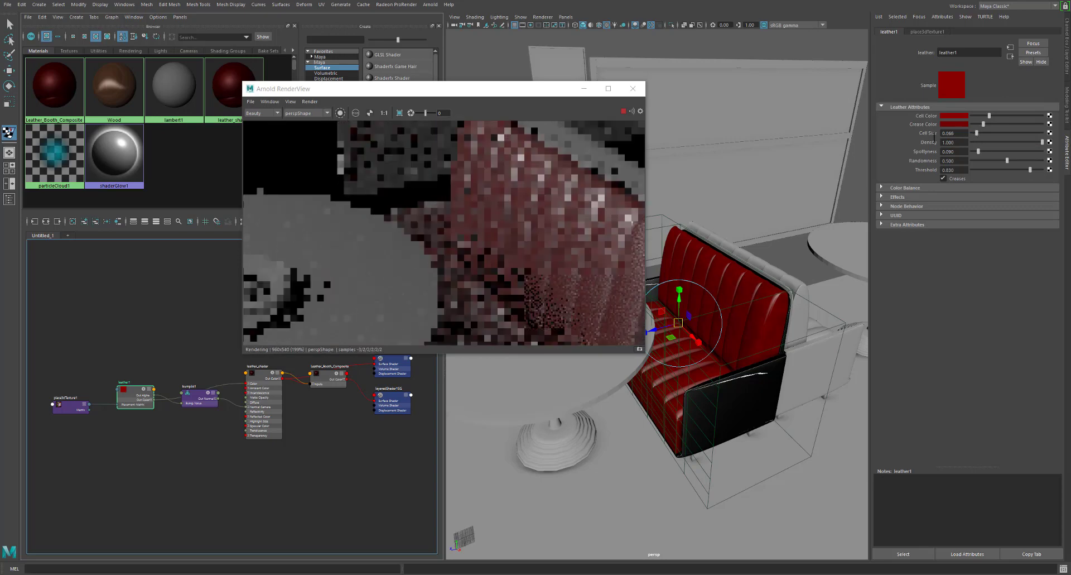
scroll(519, 189, "up", 5)
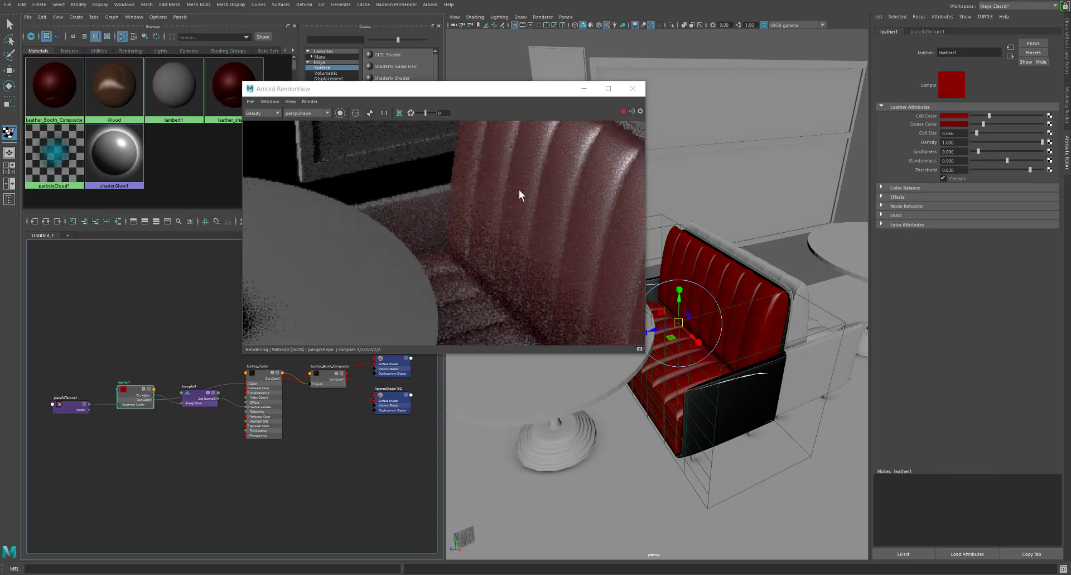
scroll(519, 189, "down", 2)
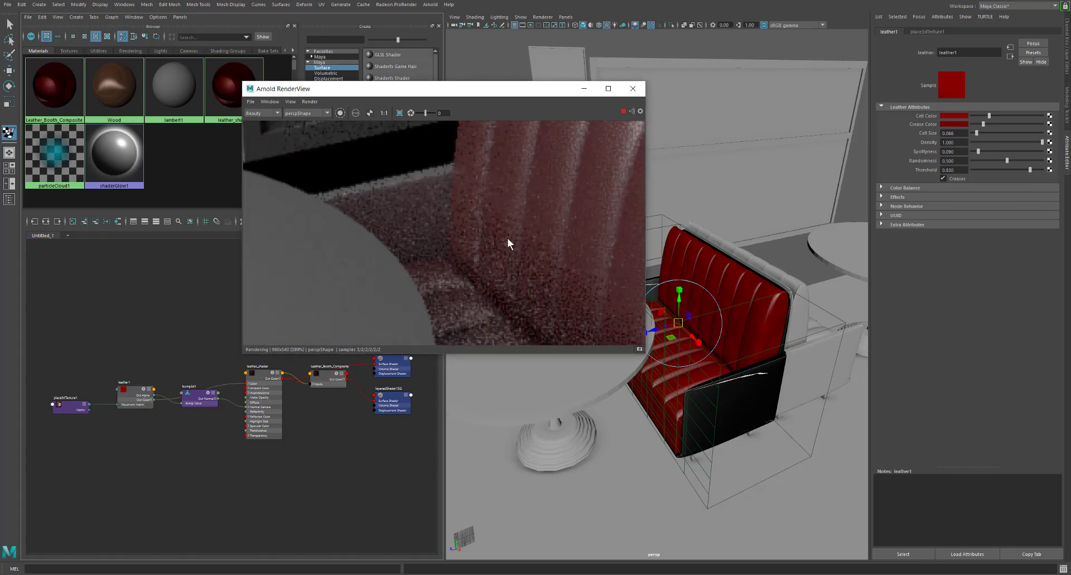
left_click(558, 182)
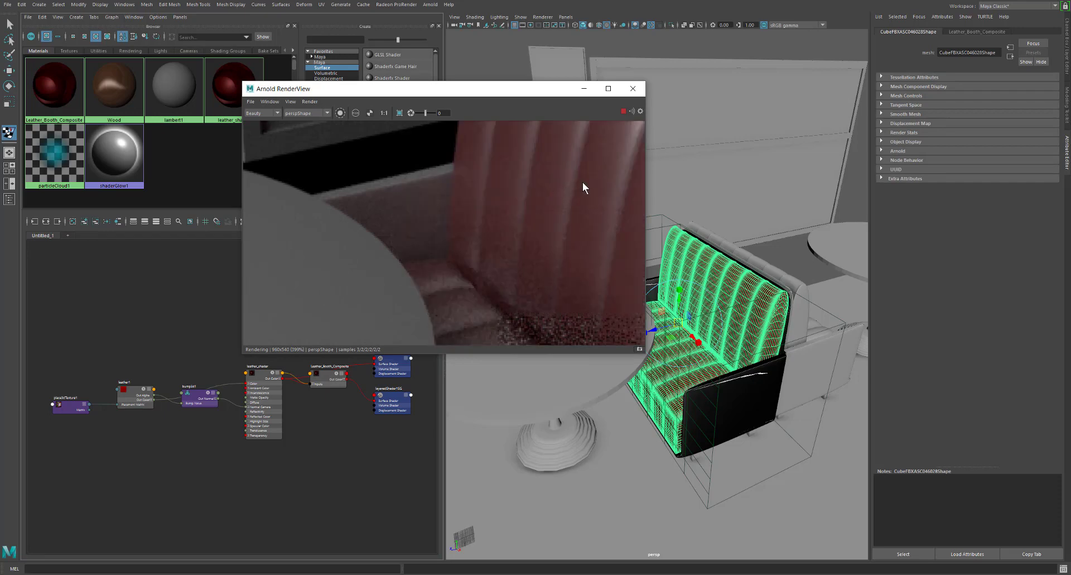
scroll(583, 182, "down", 5)
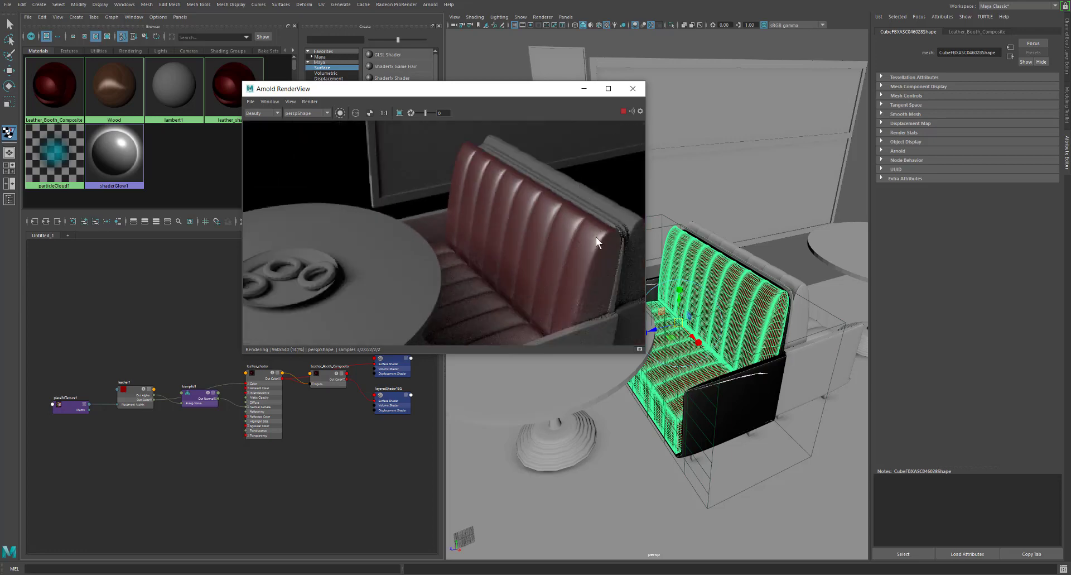
Reduce leather_shader's highlight size to about 0.434 and darken its whiteness to a mid grey
left_click(225, 91)
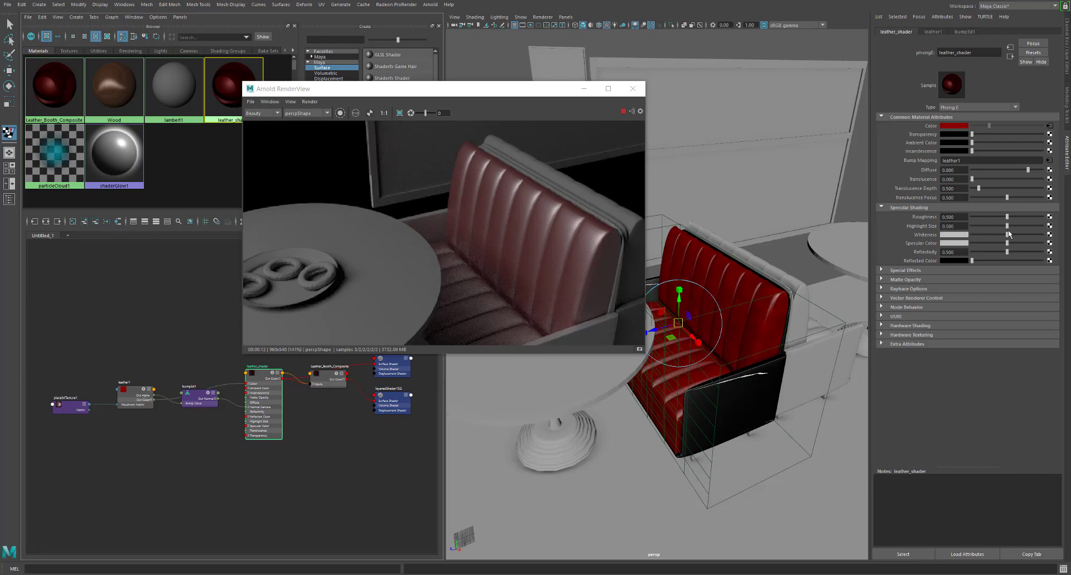
mouse_move(1009, 230)
left_mouse_down()
mouse_move(989, 226)
mouse_move(1004, 228)
left_mouse_up()
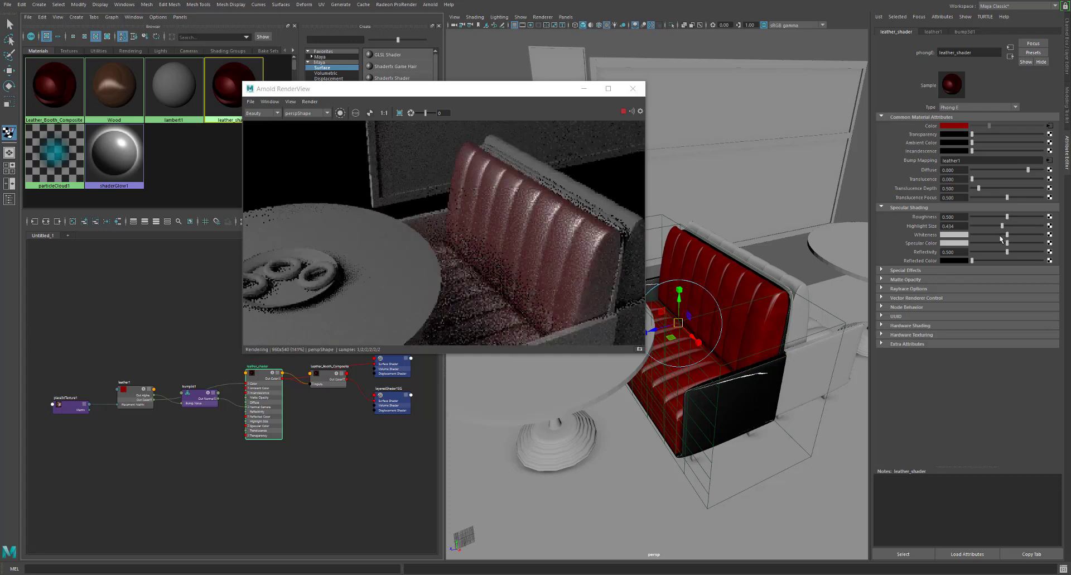
left_click_drag(1009, 236, 984, 235)
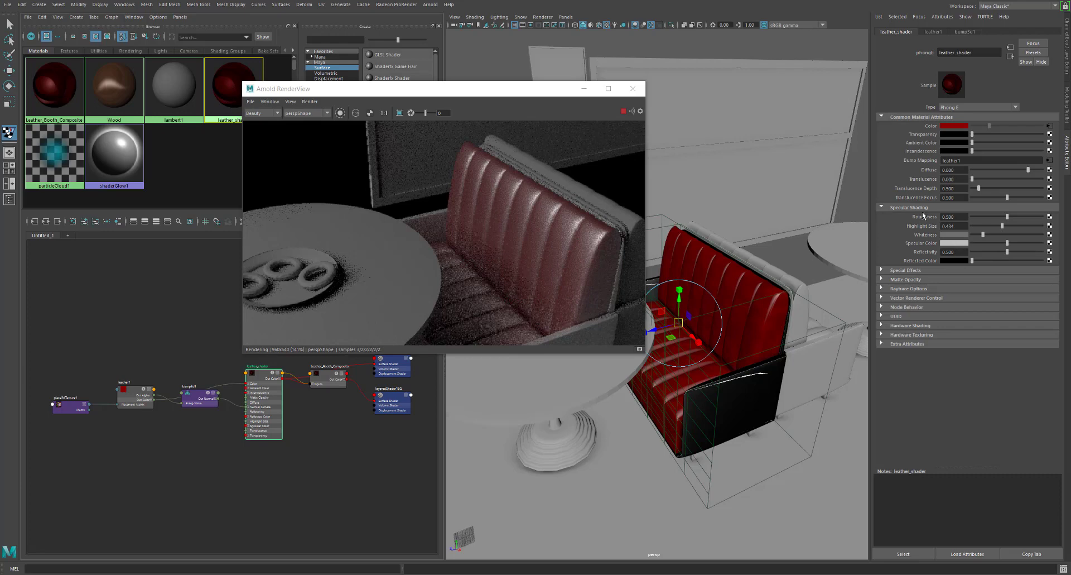
Map a Ramp texture to the leather_shader's specular color and open the ramp's attributes
left_click(960, 244)
left_click(1048, 250)
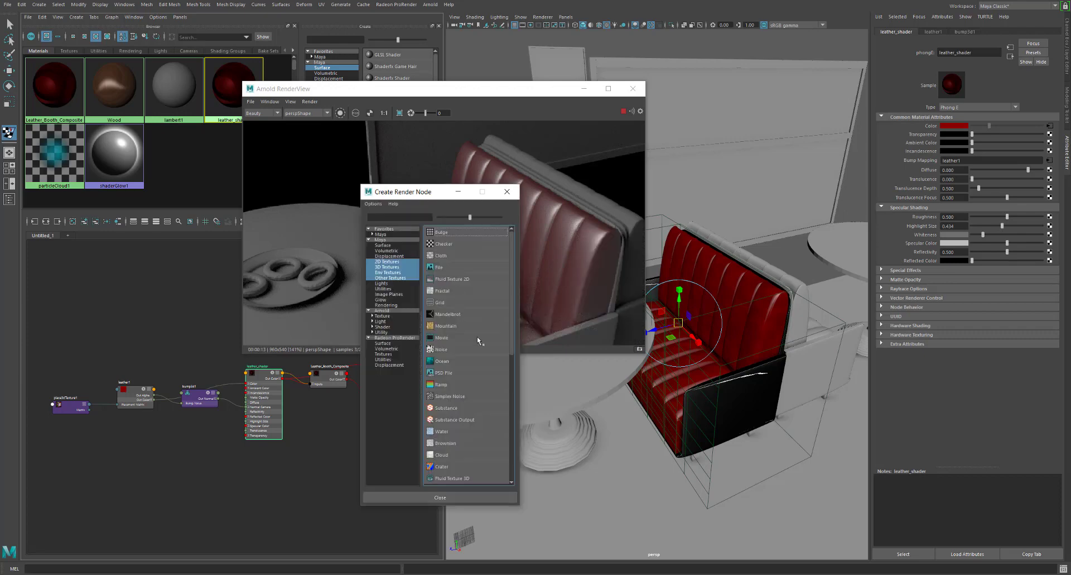
left_click(451, 385)
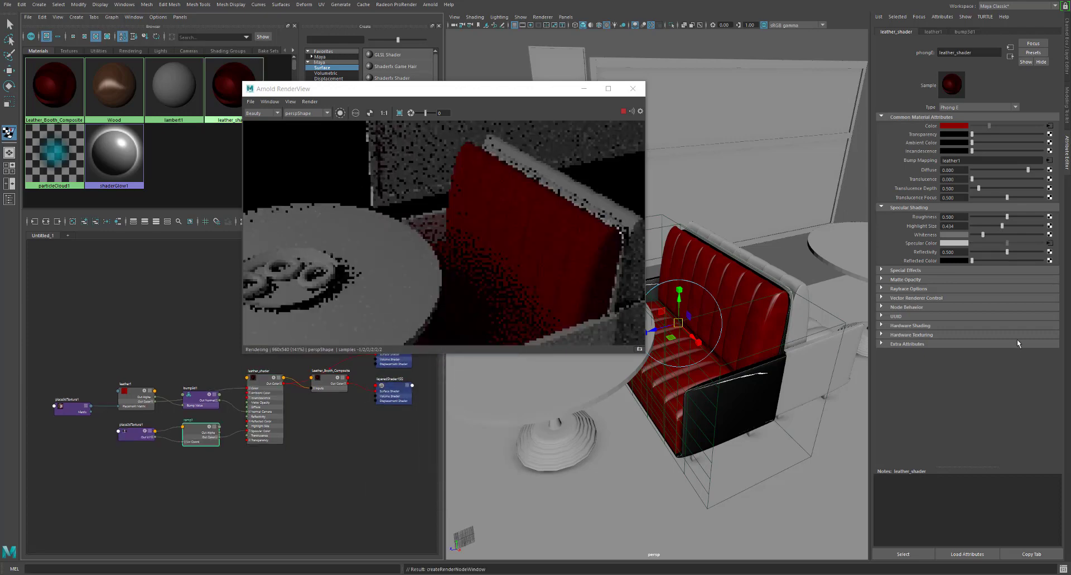
left_click(1049, 243)
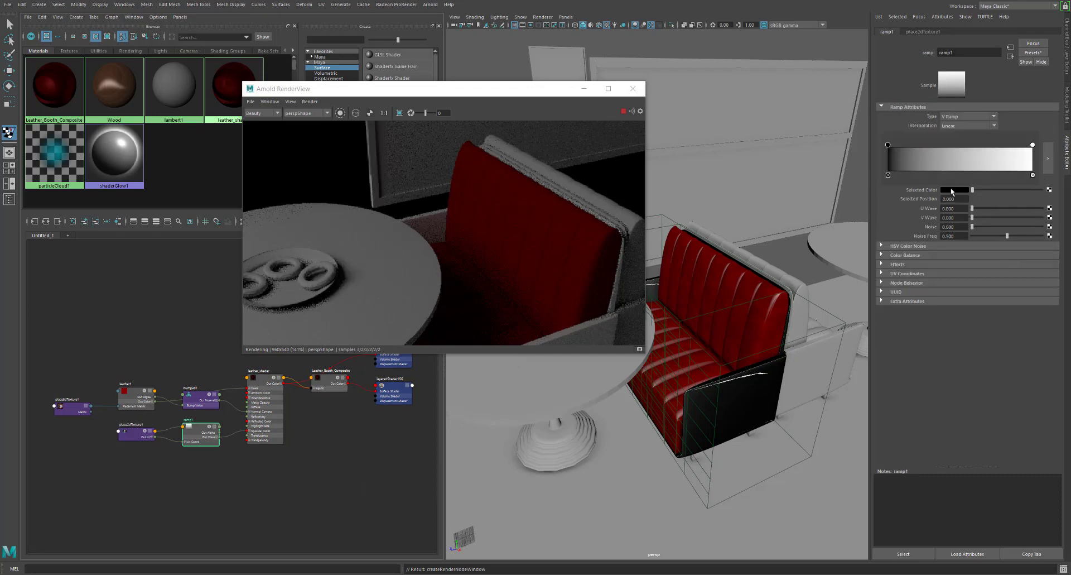
Recolor both ends of the ramp with recently used dark reds, giving the end color saturation 1 and value 0.249
left_click(951, 188)
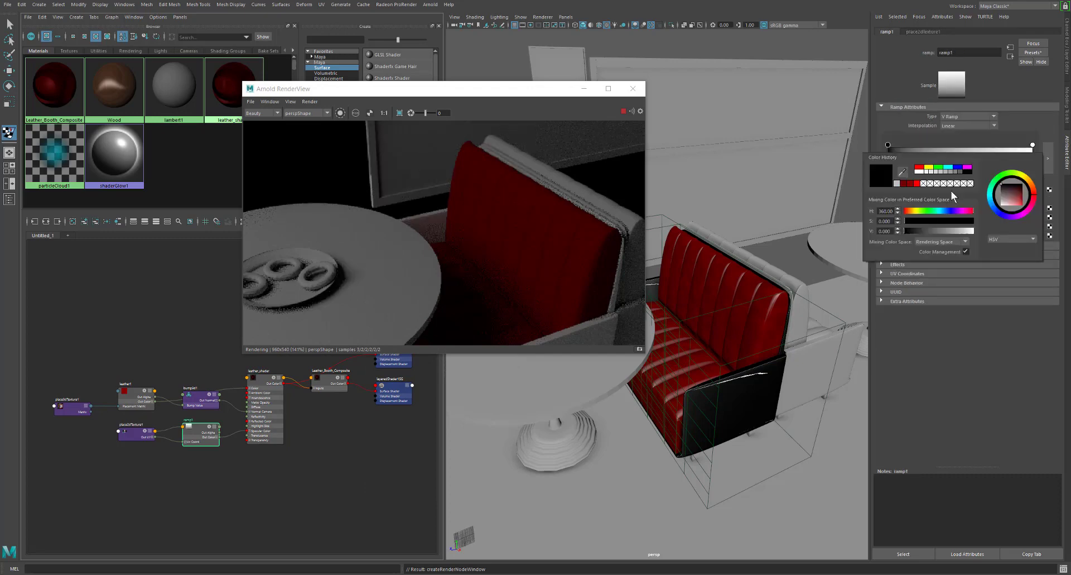
left_click(904, 182)
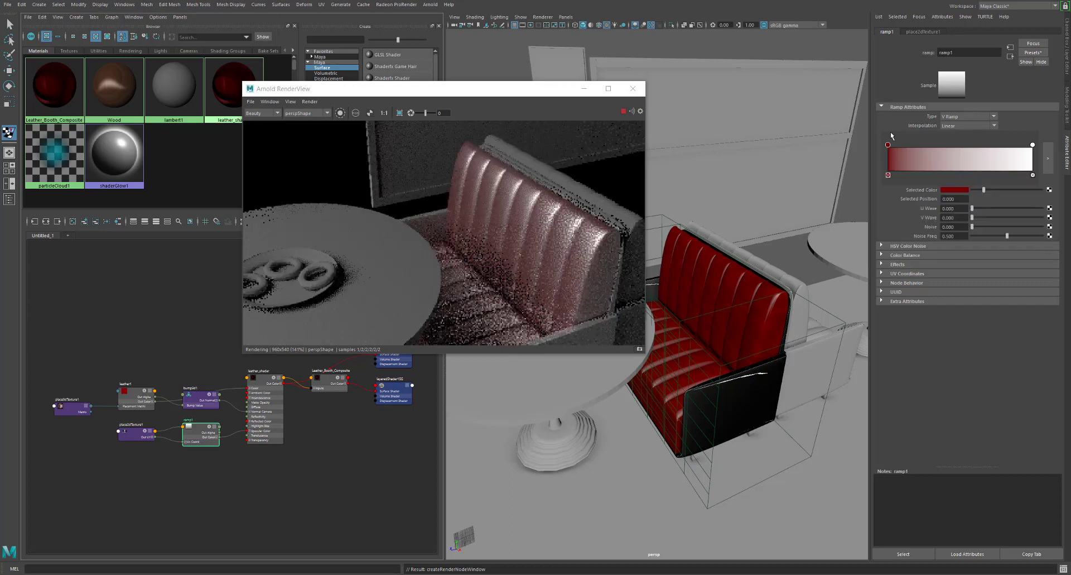
left_click(1032, 144)
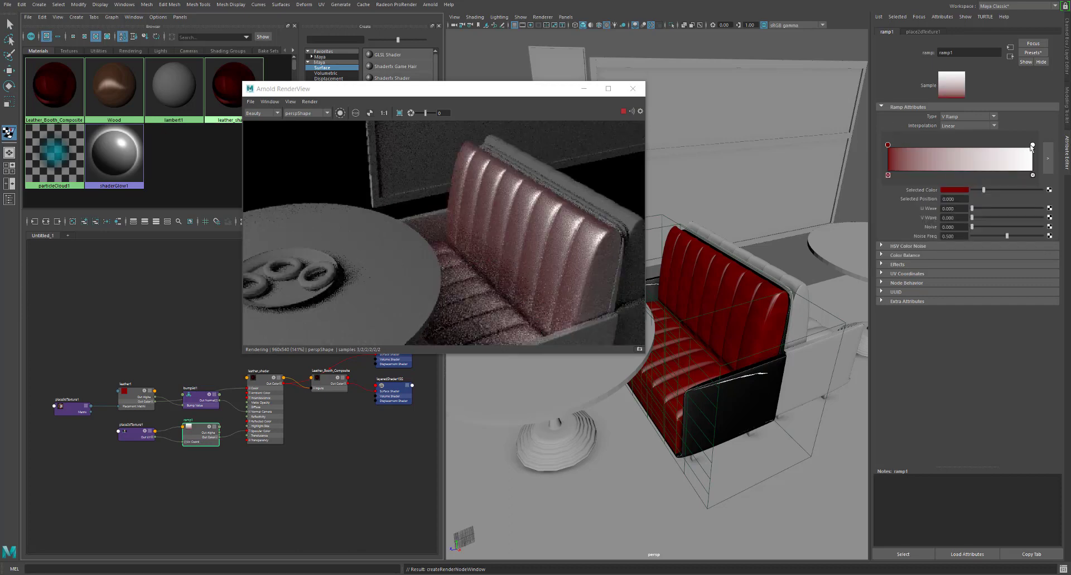
left_click(954, 191)
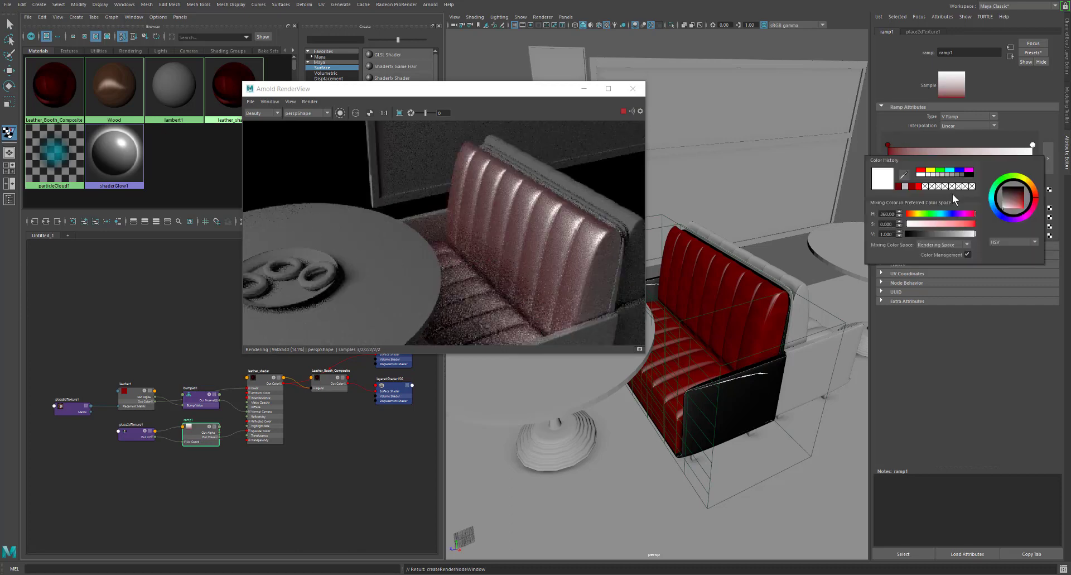
left_click(910, 187)
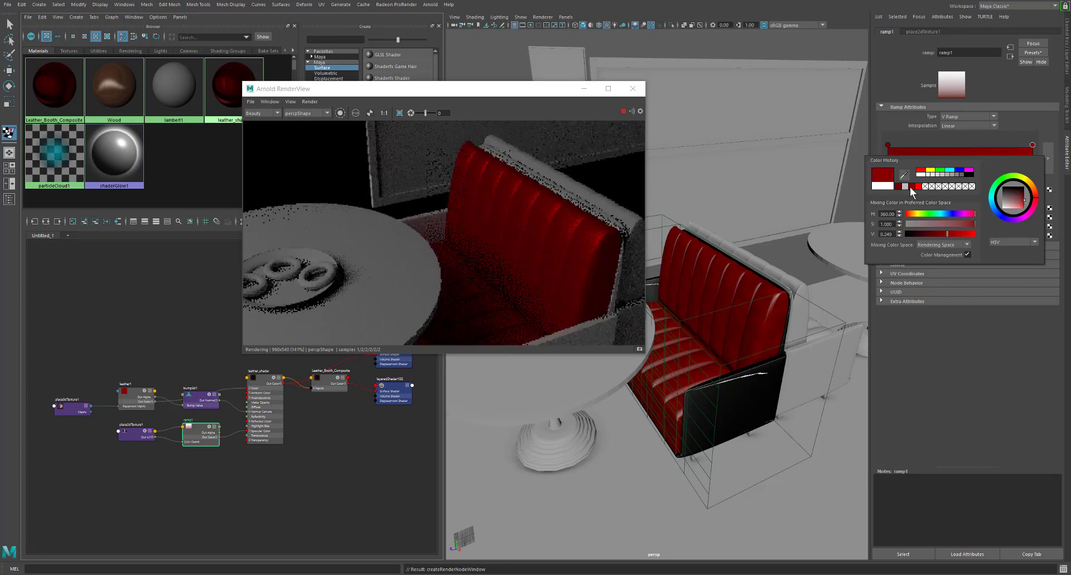
left_click(916, 187)
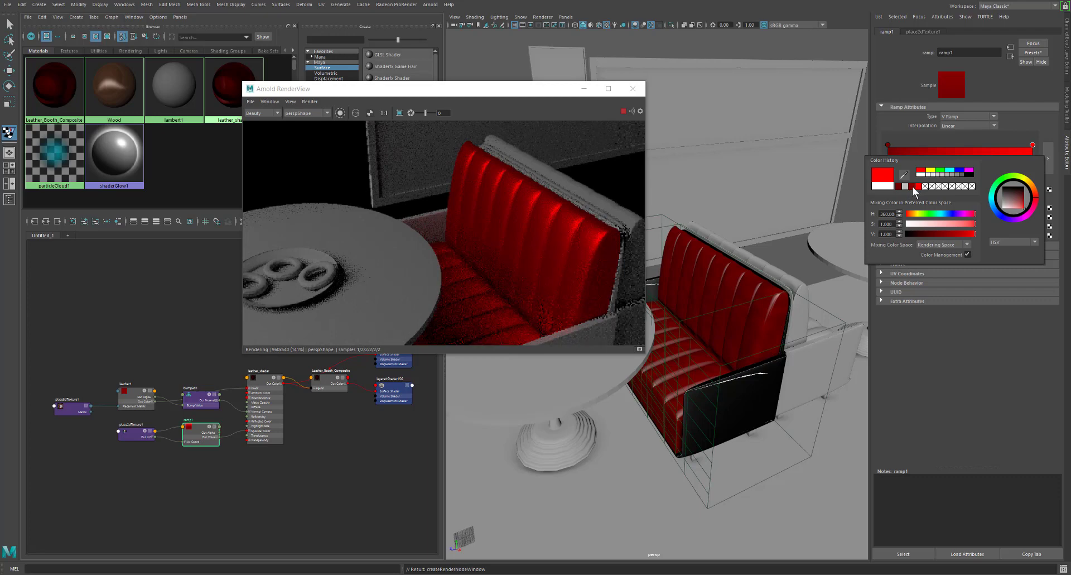
left_click(914, 188)
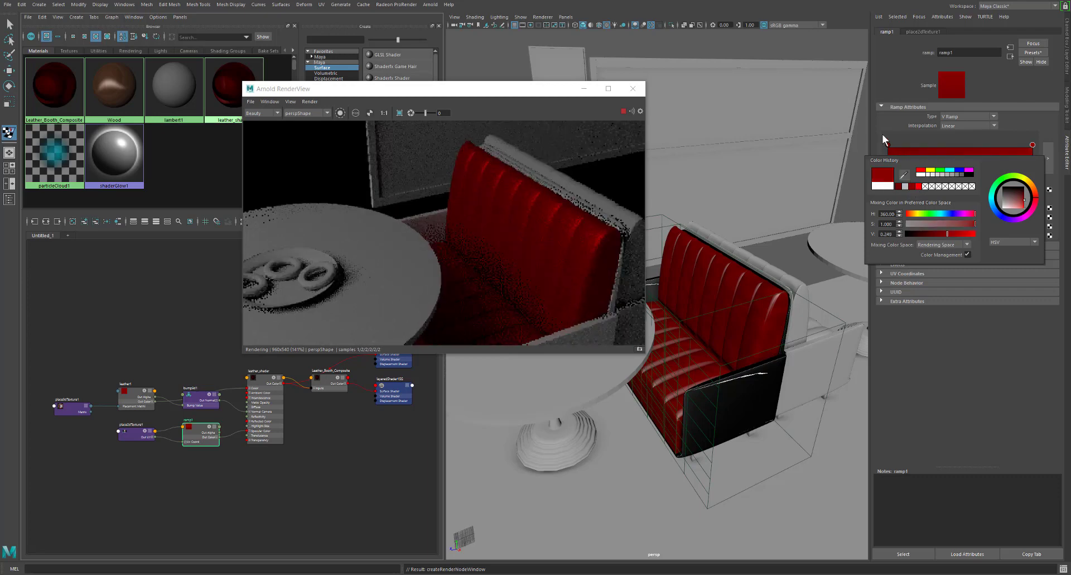
Try the Diagonal Ramp type on the specular ramp and settle on U Ramp
left_click(959, 117)
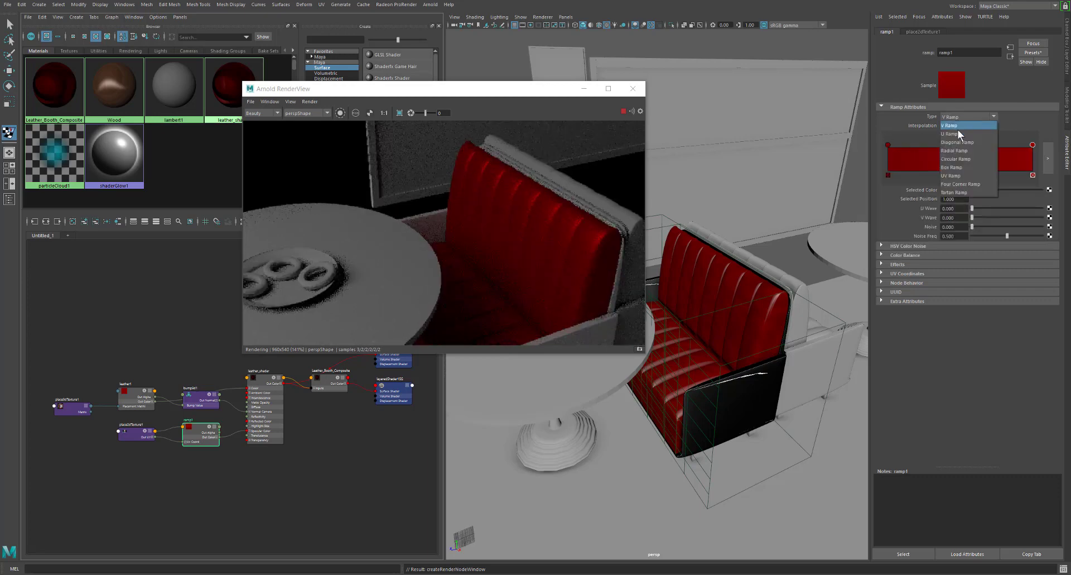
left_click(956, 134)
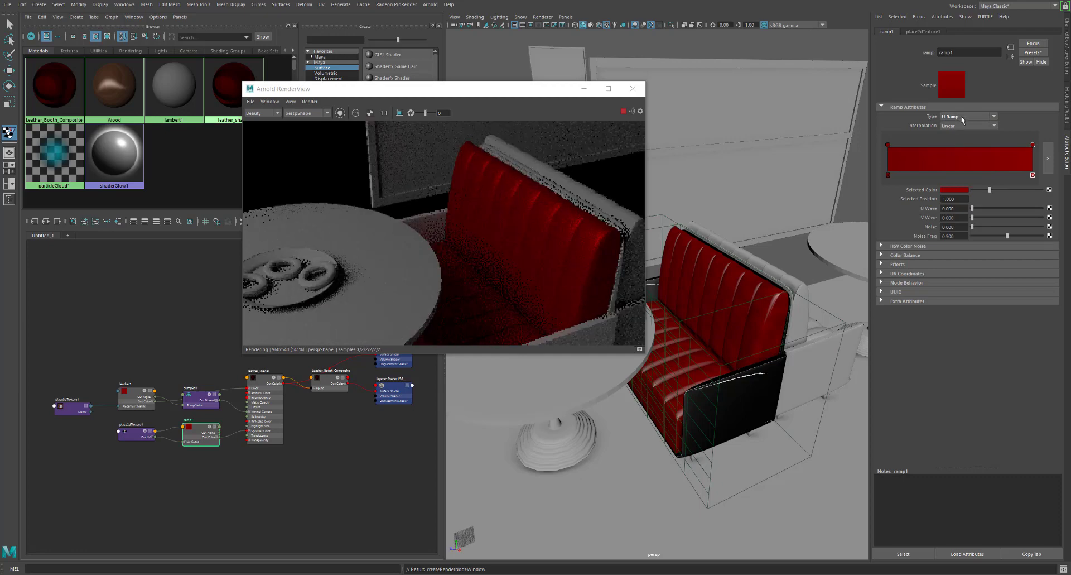
left_click(963, 117)
left_click(962, 142)
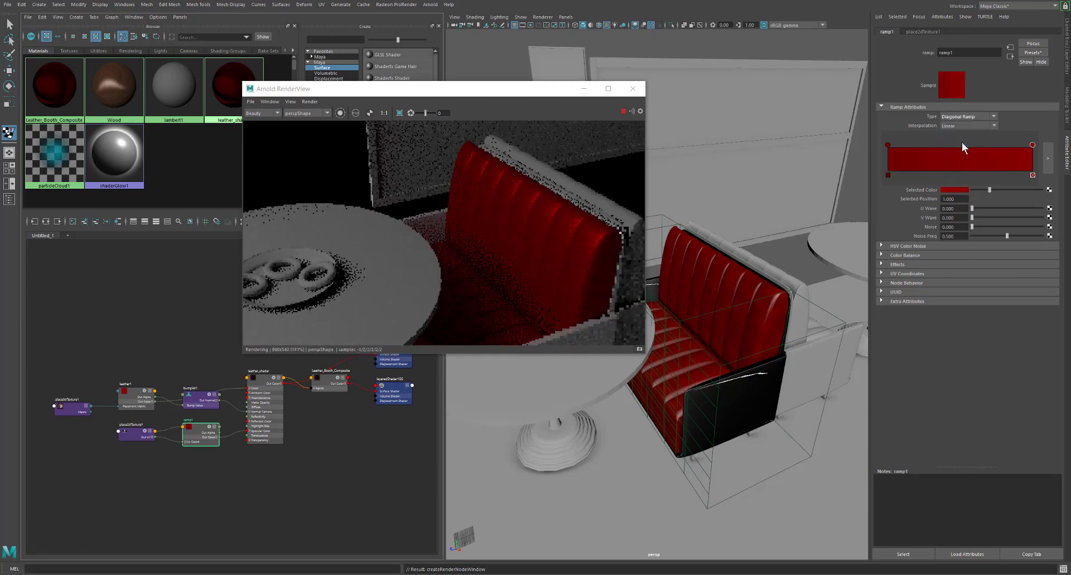
left_click(961, 116)
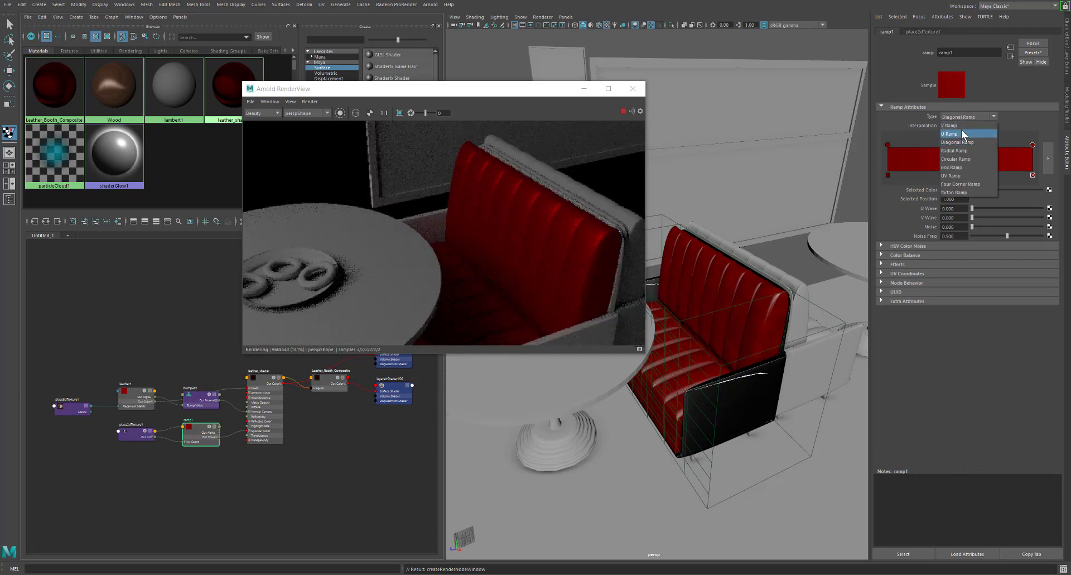
left_click(962, 134)
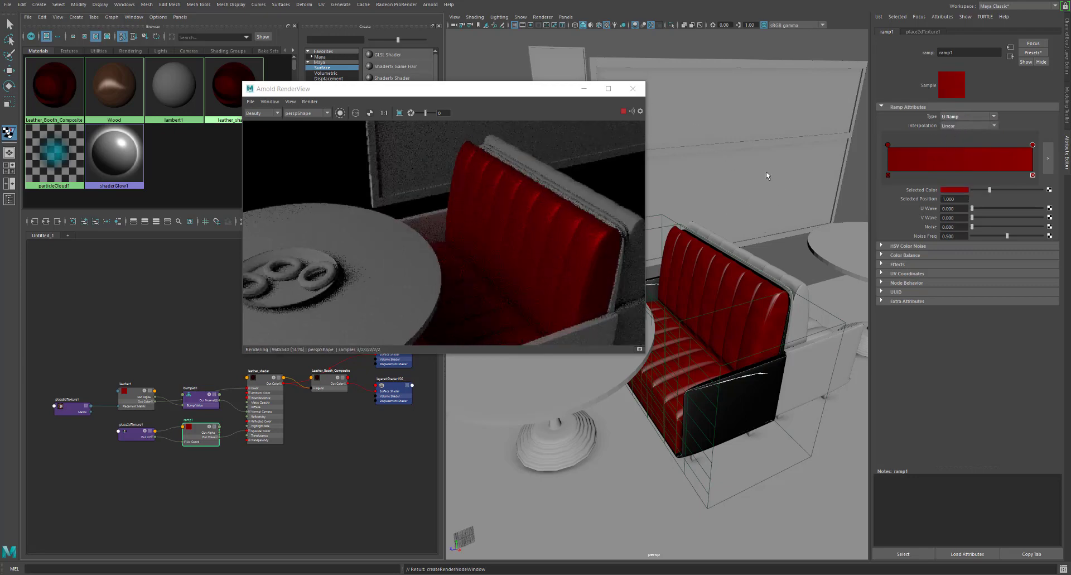
Return to leather_shader and set its reflectivity to 0.2
left_click(1010, 58)
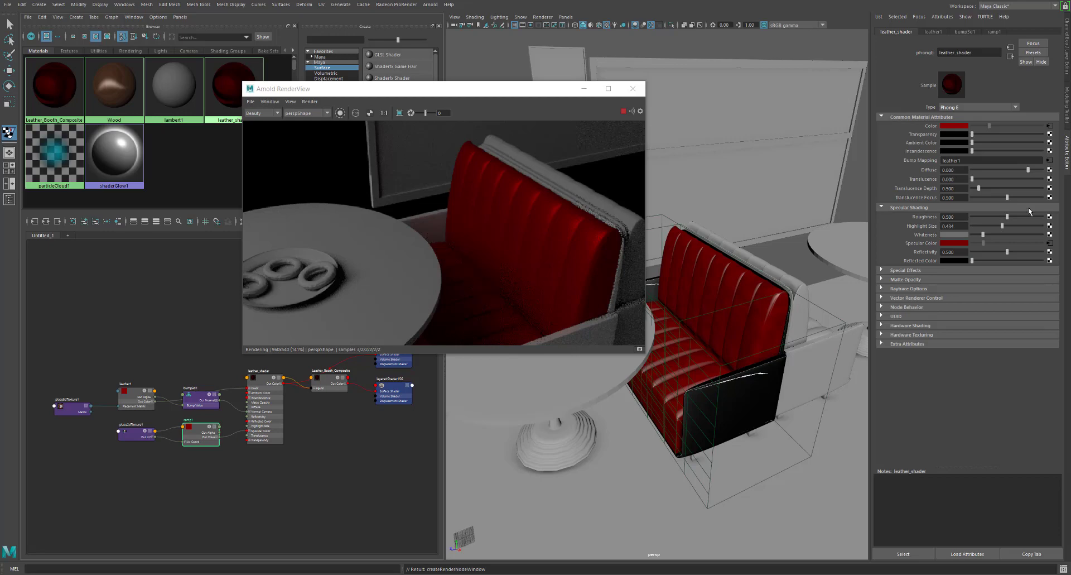
left_click(958, 253)
type("0.2")
key("Return")
left_click_drag(972, 260, 949, 262)
Connect ramp1's Out Color to leather_shader's Reflected Color, check the render and close the render view
left_click_drag(426, 95, 601, 65)
scroll(310, 450, "up", 3)
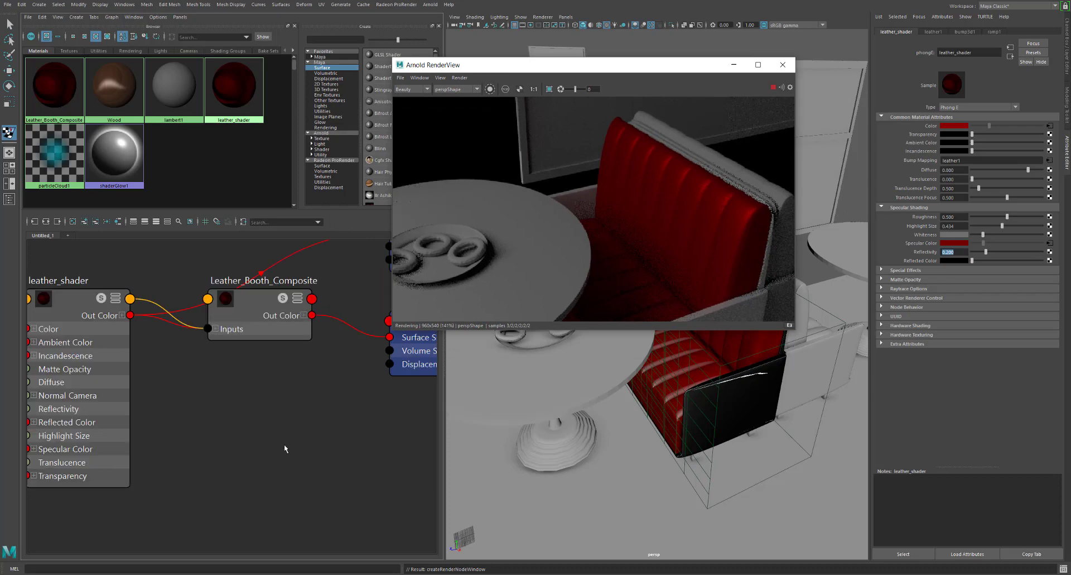
left_click(290, 445)
scroll(366, 444, "down", 3)
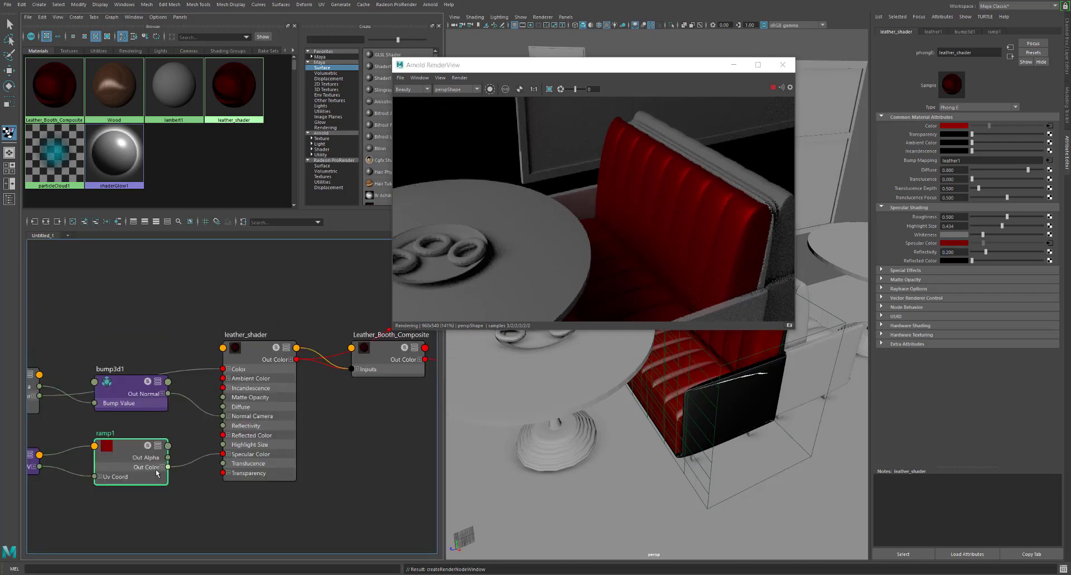
left_click_drag(186, 464, 223, 435)
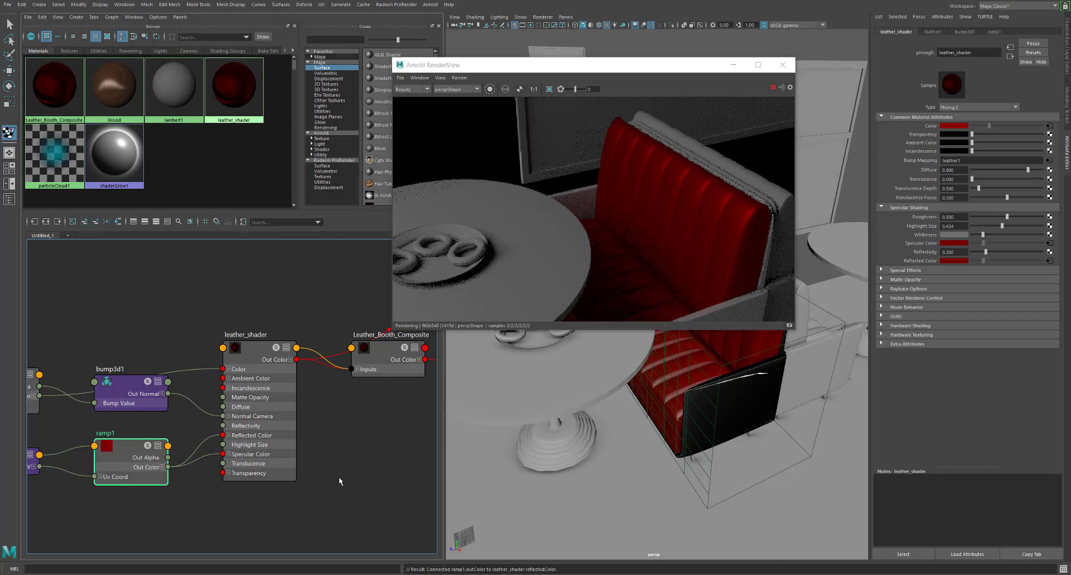
left_click(328, 430)
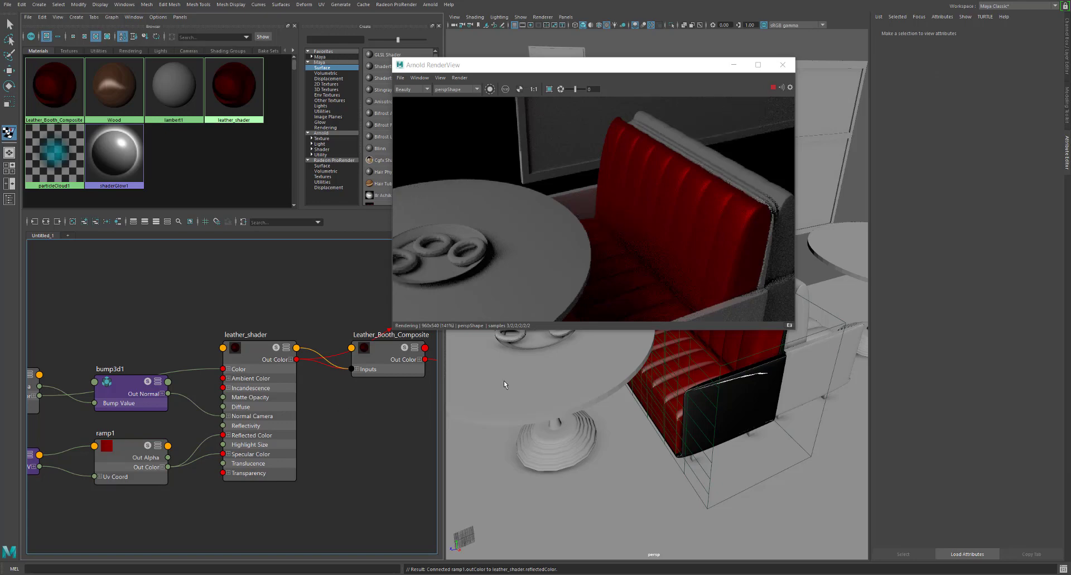
left_click(793, 70)
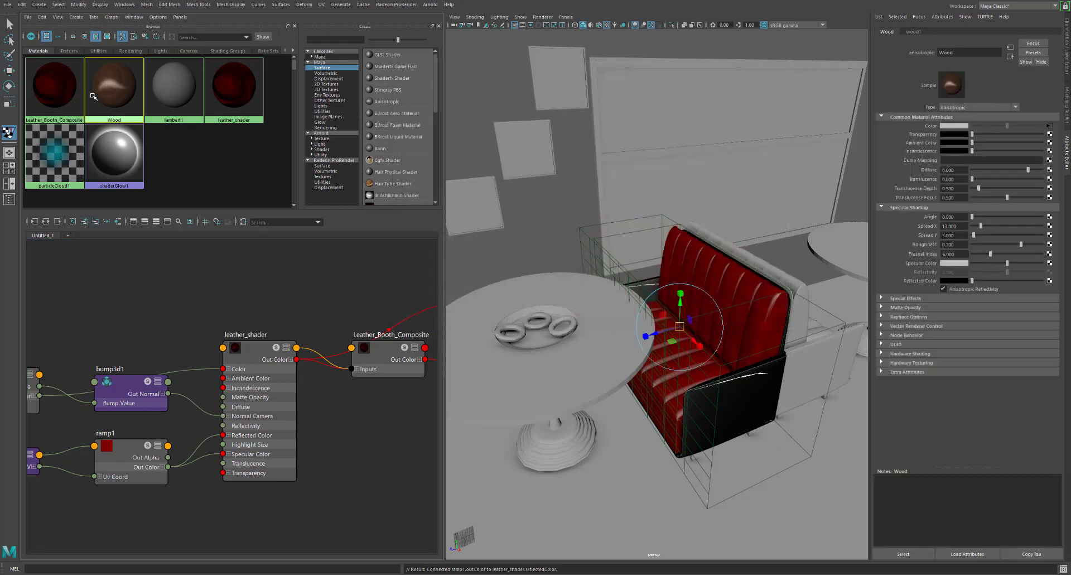
Disconnect the wood1 texture from the Wood material's color
left_click(1051, 127)
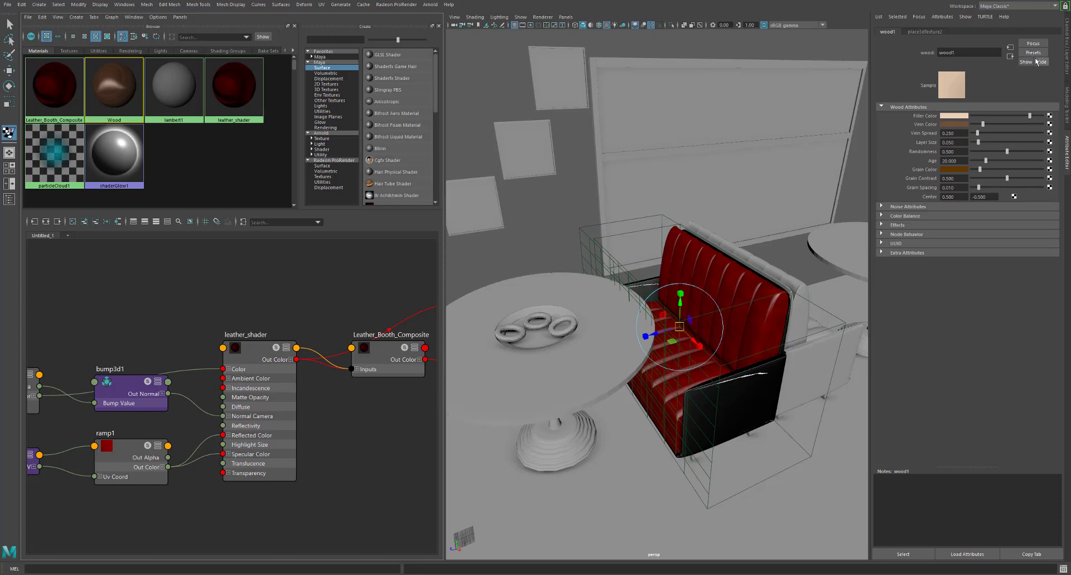
left_click(1011, 55)
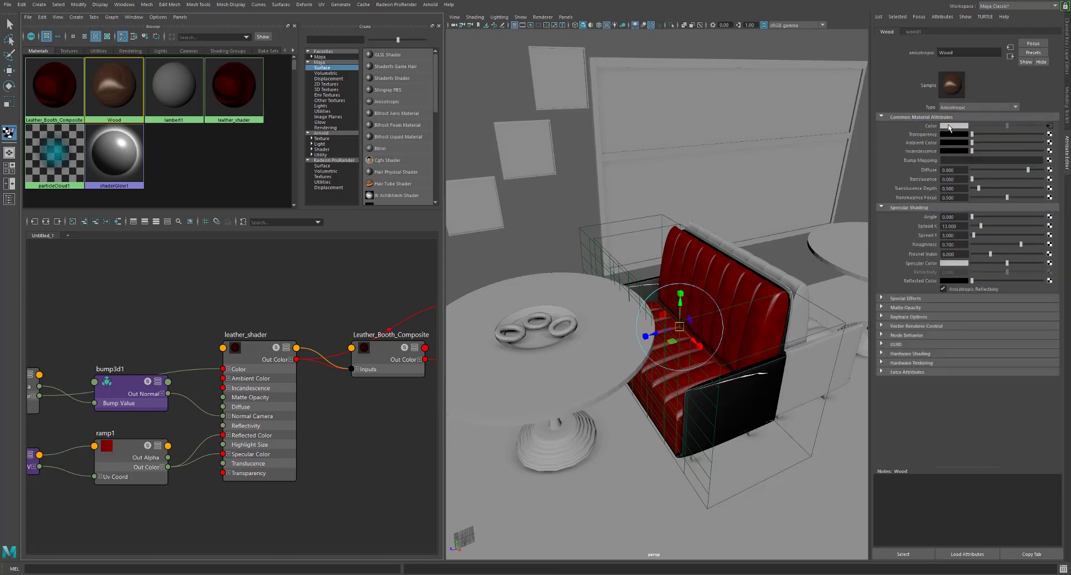
right_click(932, 127)
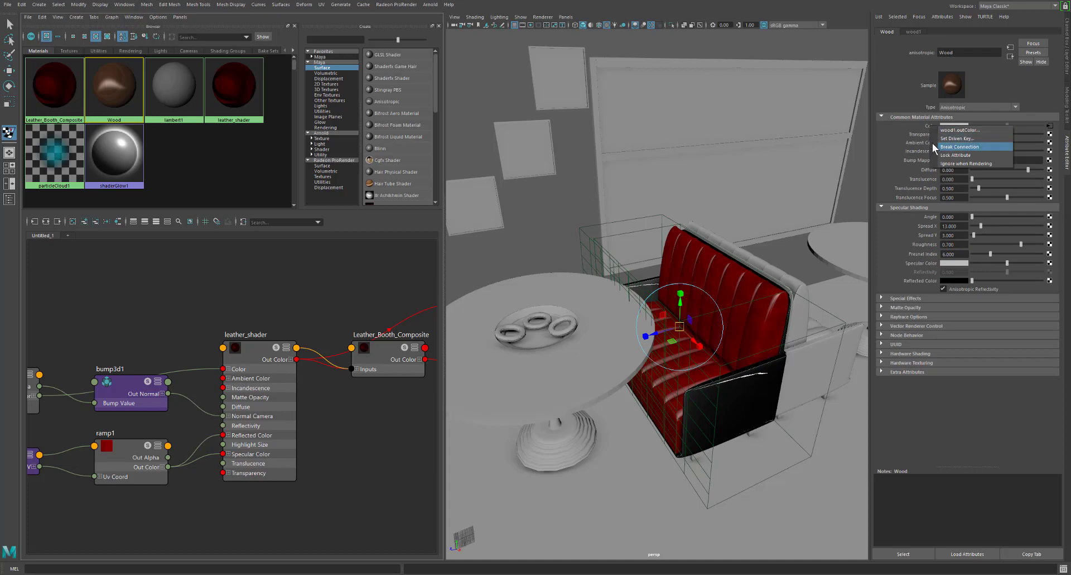
left_click(948, 147)
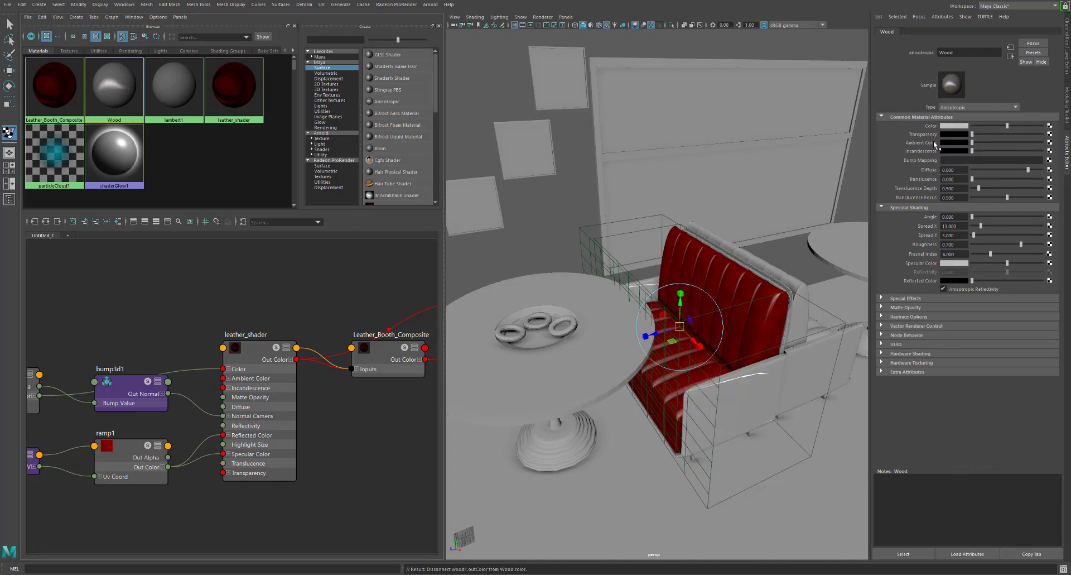
Try a Water texture for the Wood material's color, with 10 waves and a wave time of about 0.12
left_click(1050, 126)
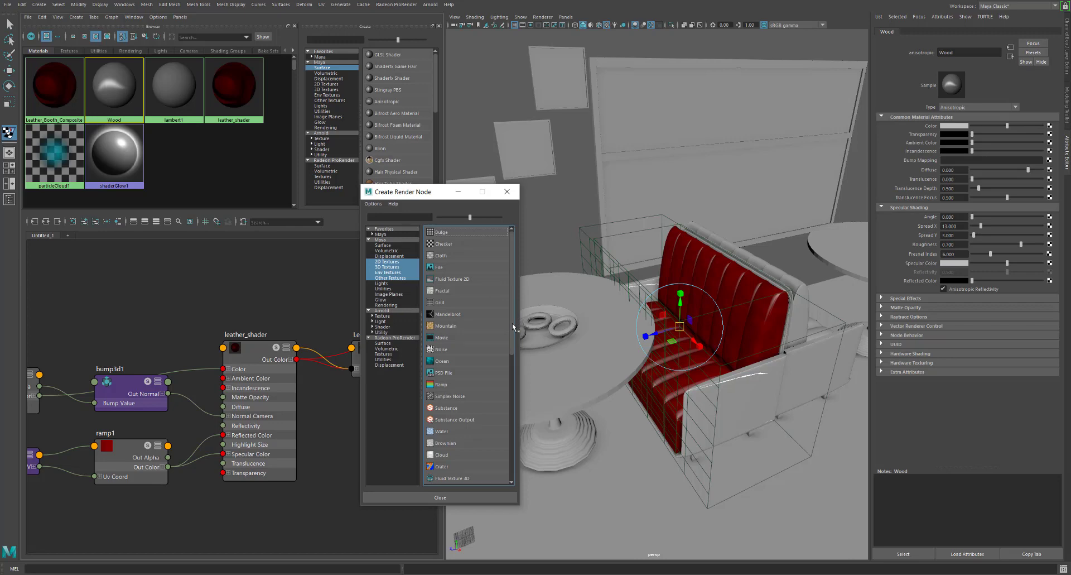
scroll(513, 328, "down", 1)
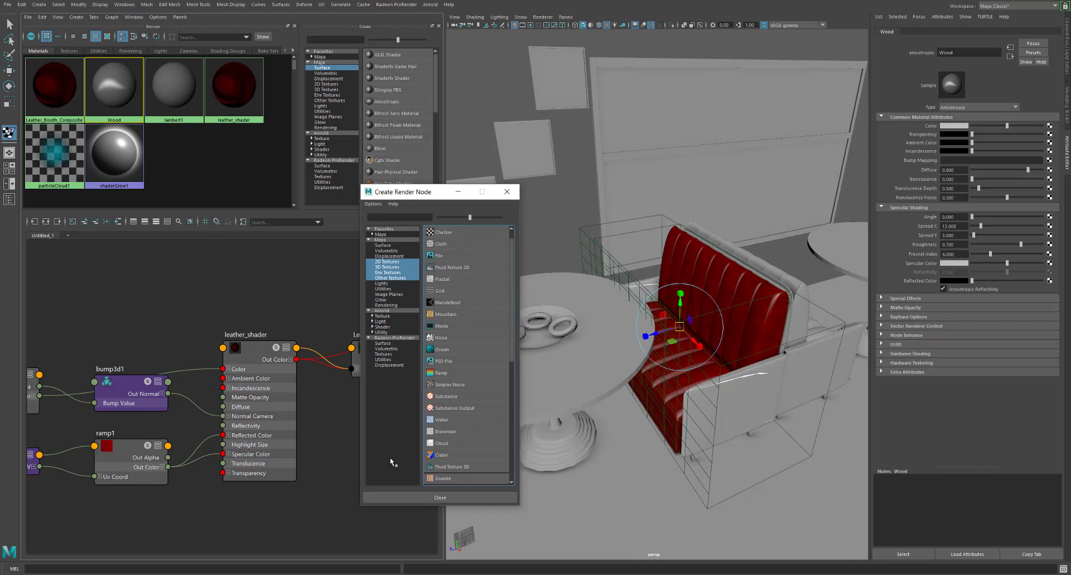
left_click(431, 421)
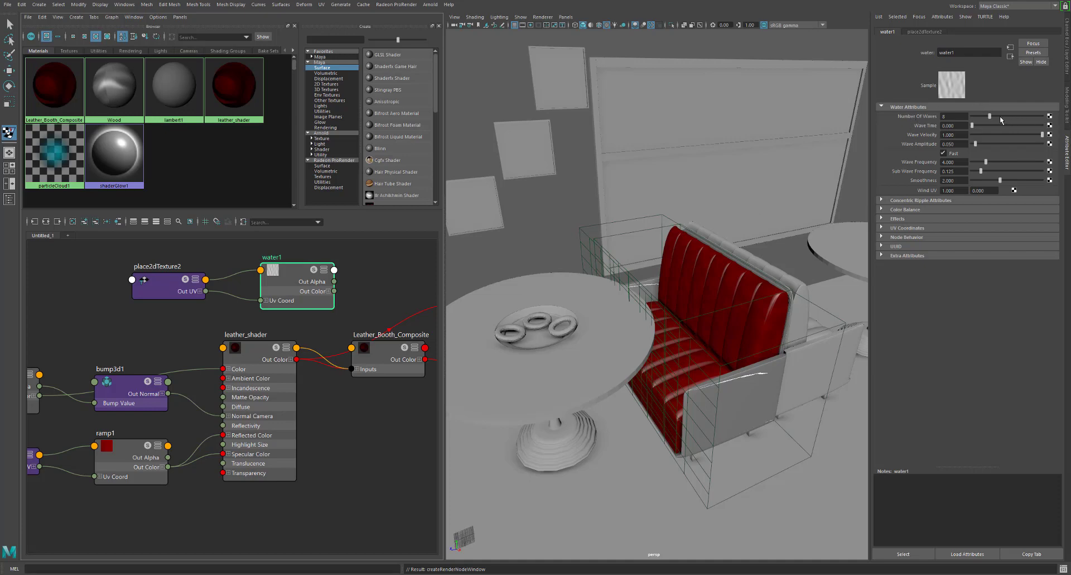
mouse_move(992, 118)
left_mouse_down()
mouse_move(1046, 122)
mouse_move(962, 123)
mouse_move(980, 125)
left_mouse_up()
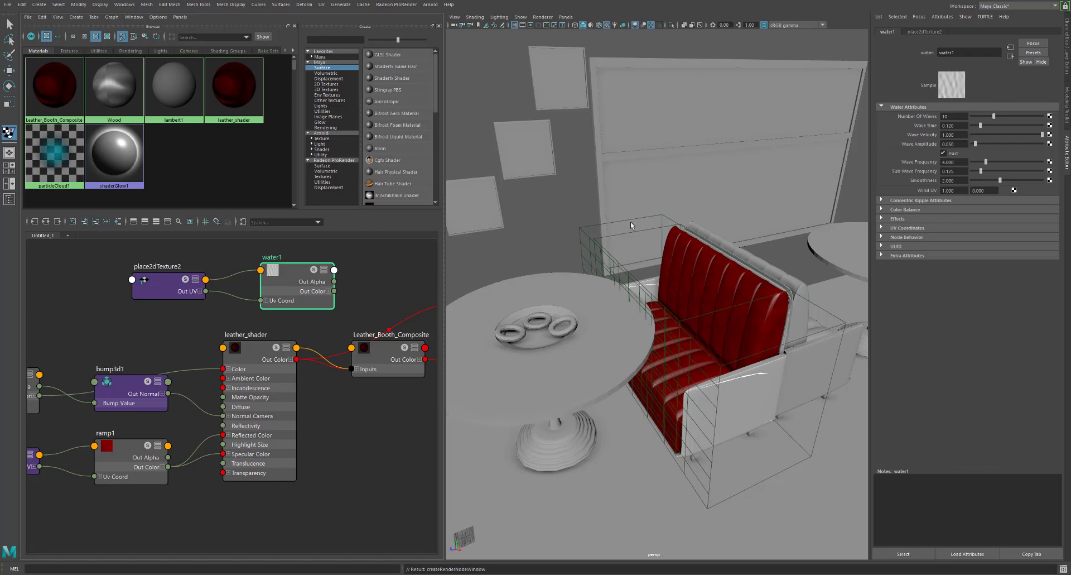
Delete the water1 texture with its place2dTexture2 node and reselect the Wood material
left_click_drag(162, 261, 323, 305)
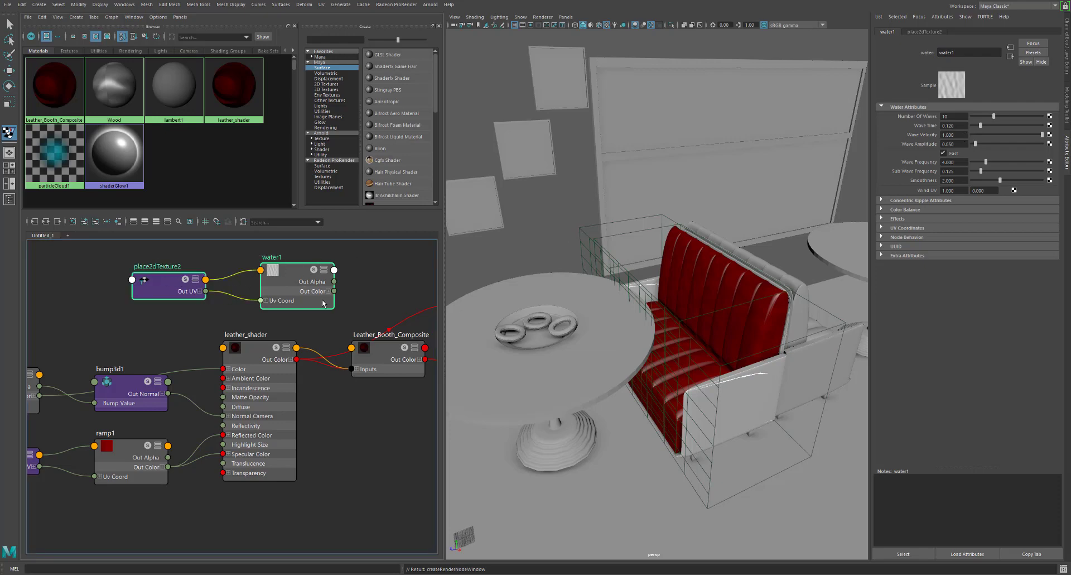
key("Delete")
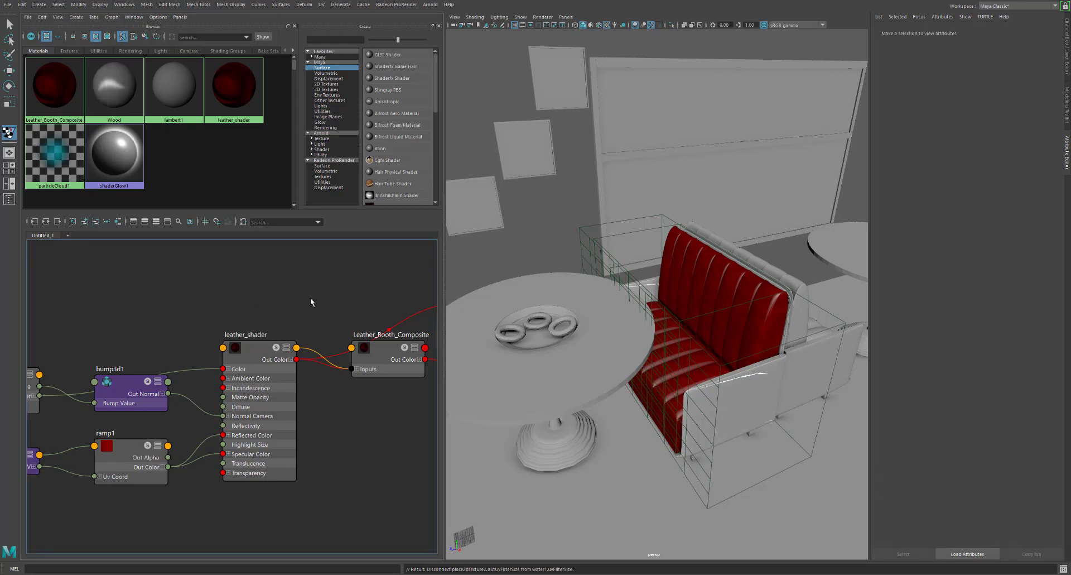
left_click(127, 112)
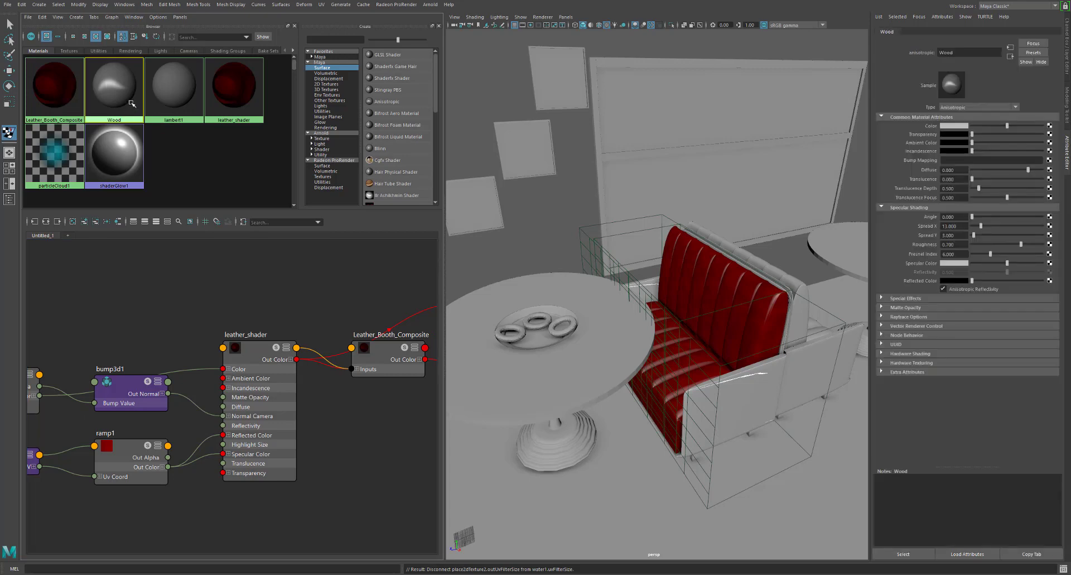
Apply a Cloud 3D texture to the Wood material's color
left_click(1050, 127)
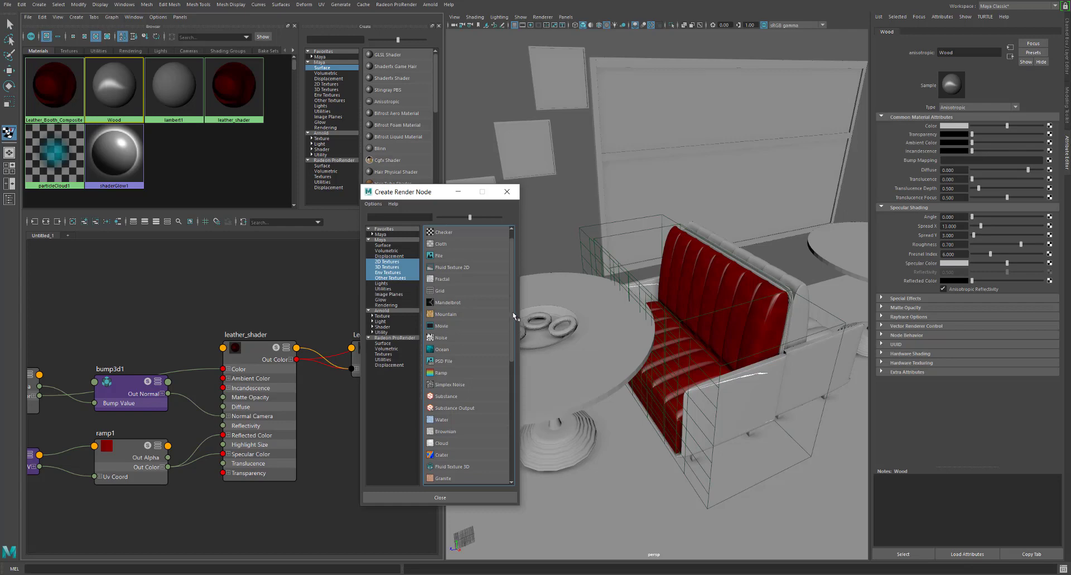
left_click_drag(513, 322, 512, 291)
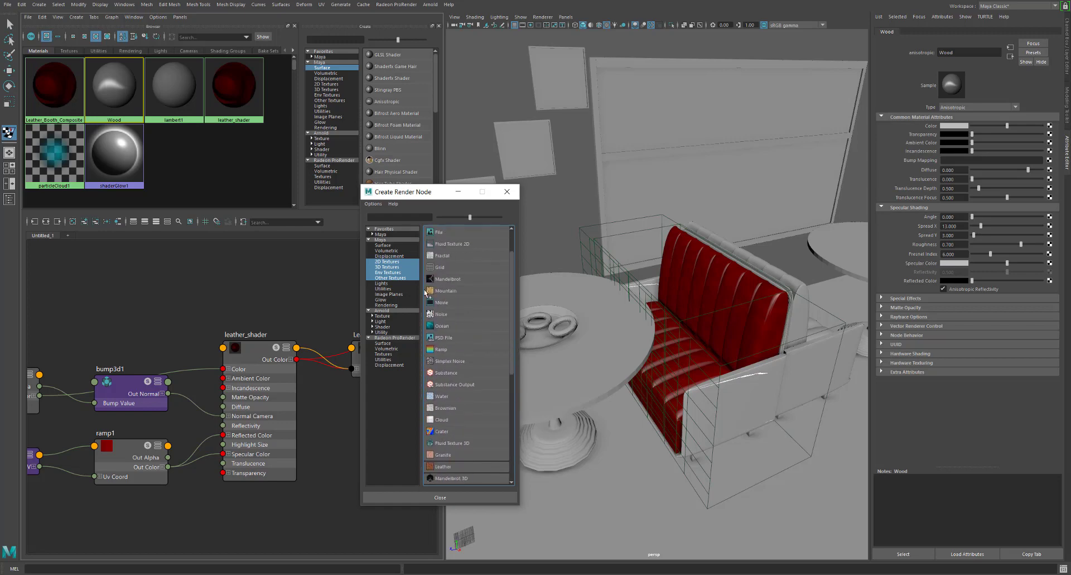
left_click(388, 272)
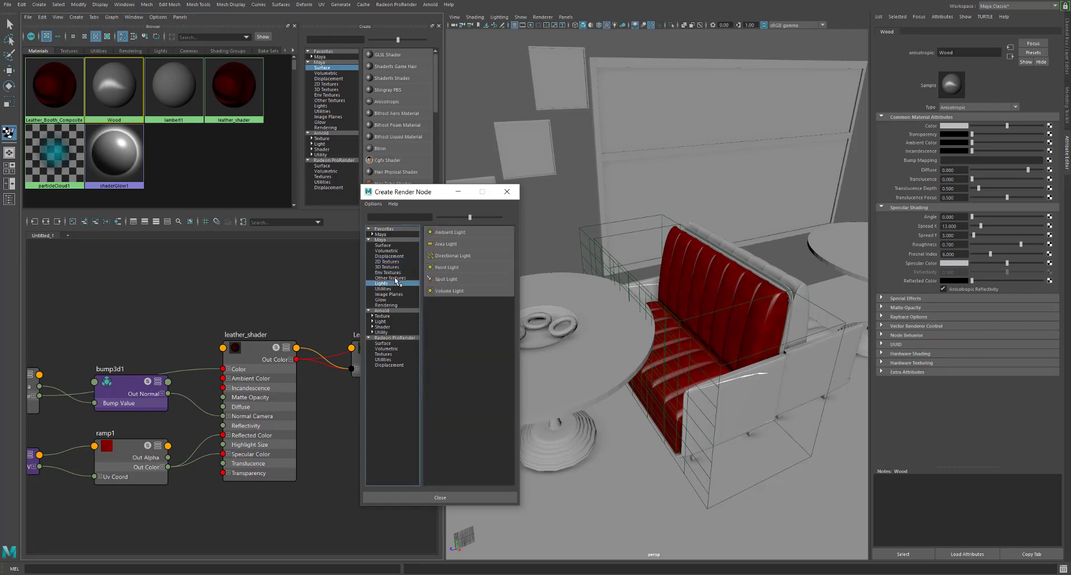
left_click(396, 277)
left_click(392, 272)
left_click(391, 268)
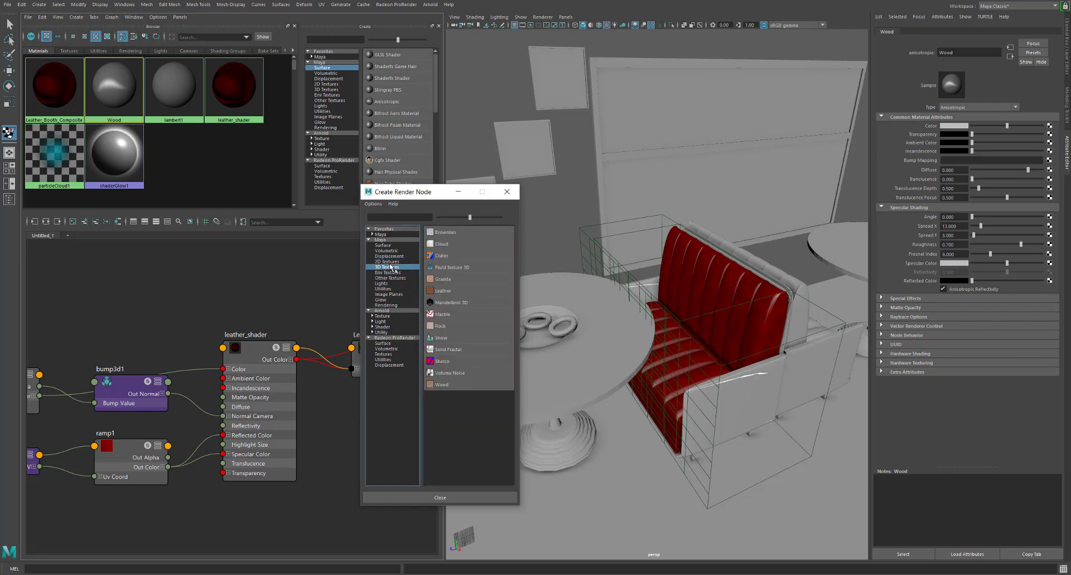
left_click(457, 245)
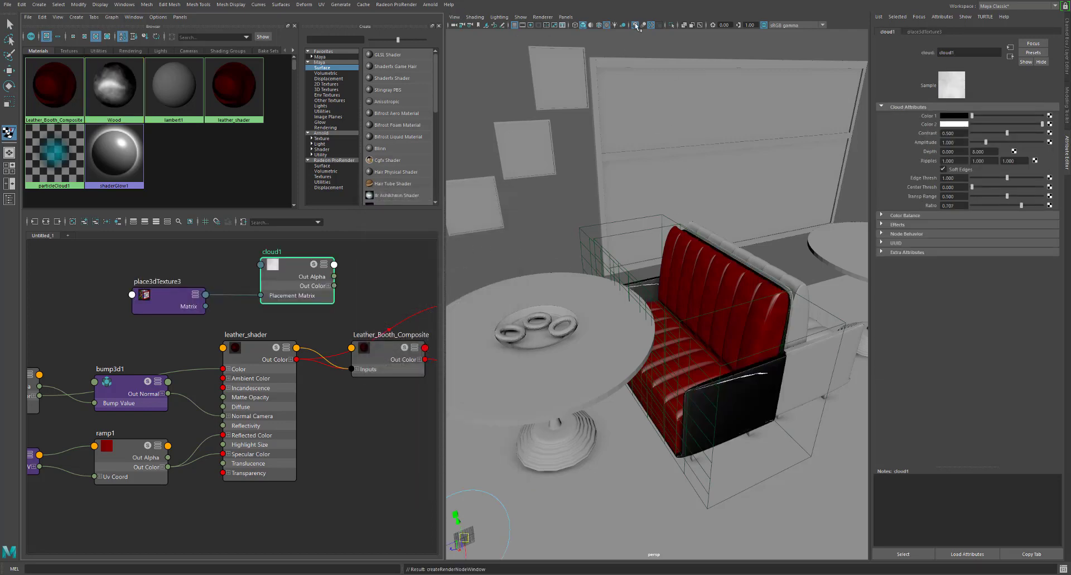
Render the scene with Arnold to check the cloud texture on the booth sides, and close the render view
left_click(564, 18)
left_click(521, 18)
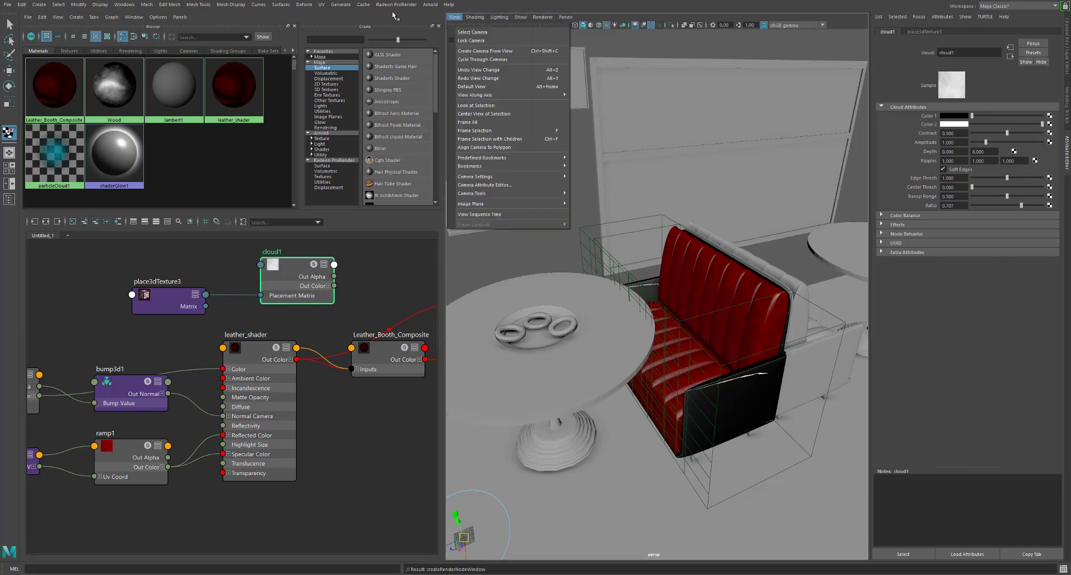
left_click(430, 4)
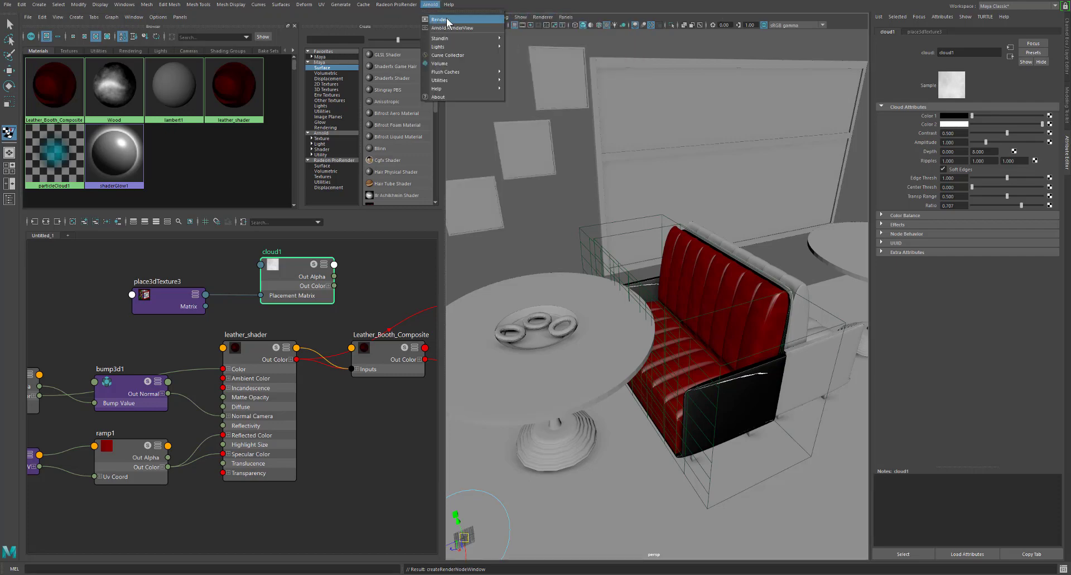
left_click(444, 20)
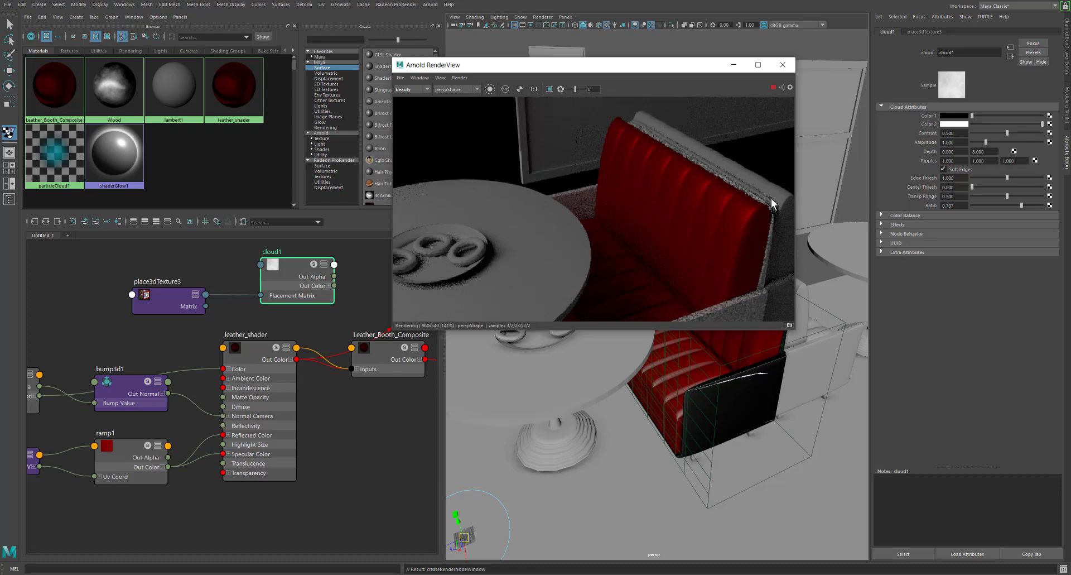
left_click(783, 64)
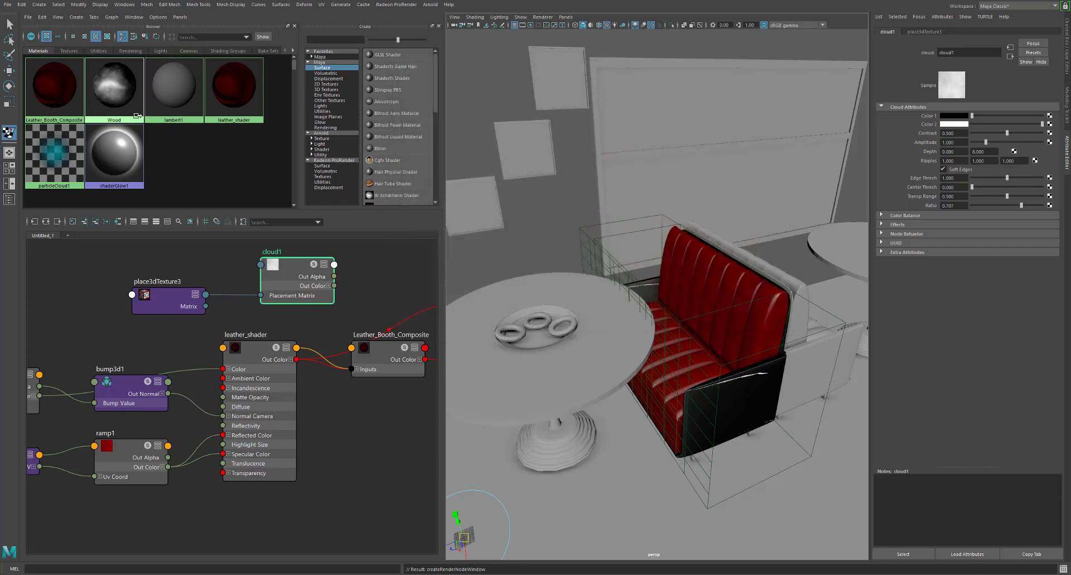
Disconnect the cloud1 texture from the Wood material's color and set the color to bright green
left_click(122, 103)
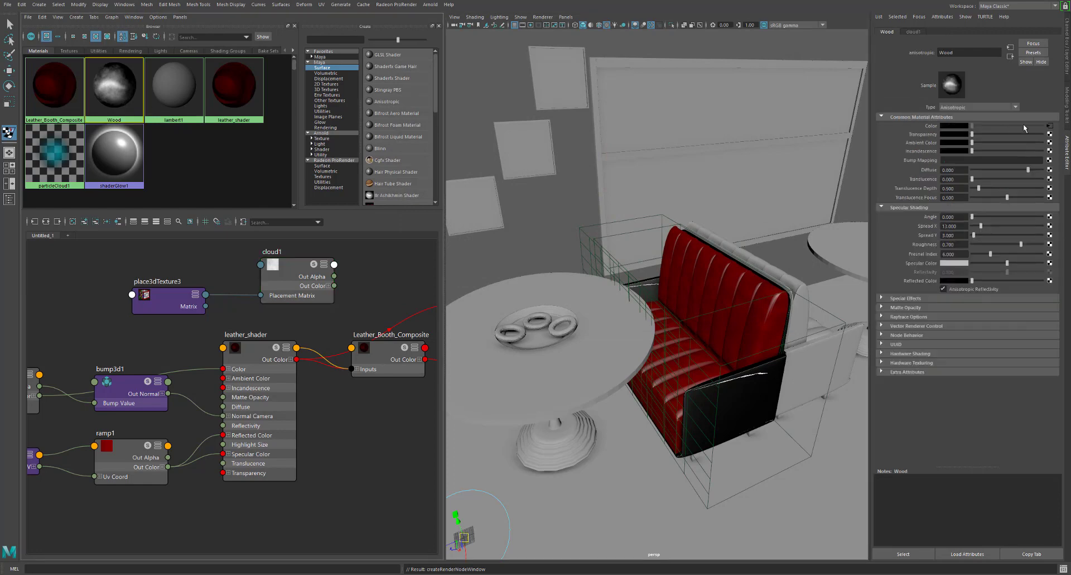
right_click(938, 128)
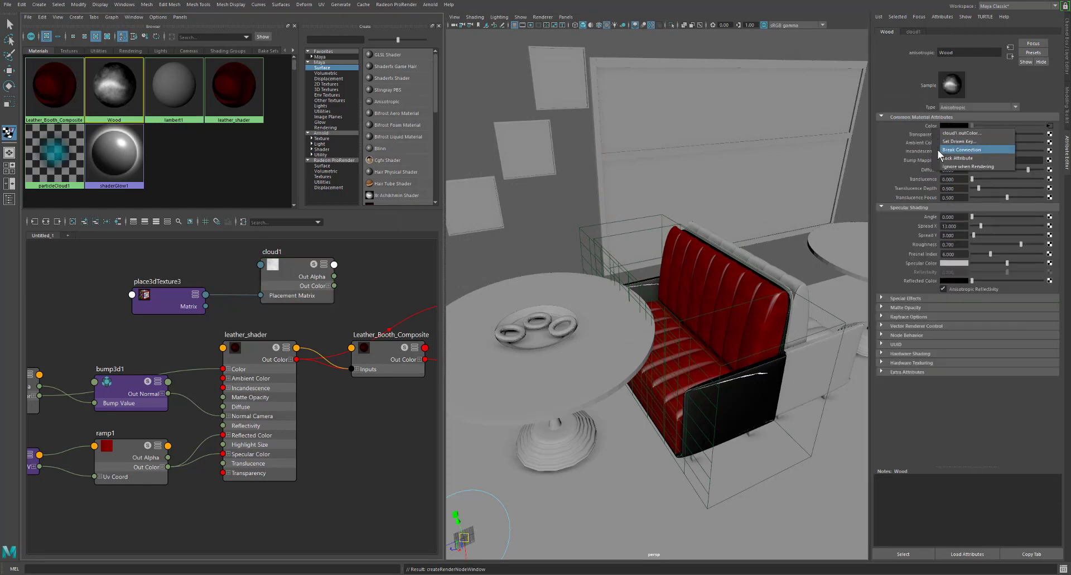
left_click(939, 149)
left_click(956, 125)
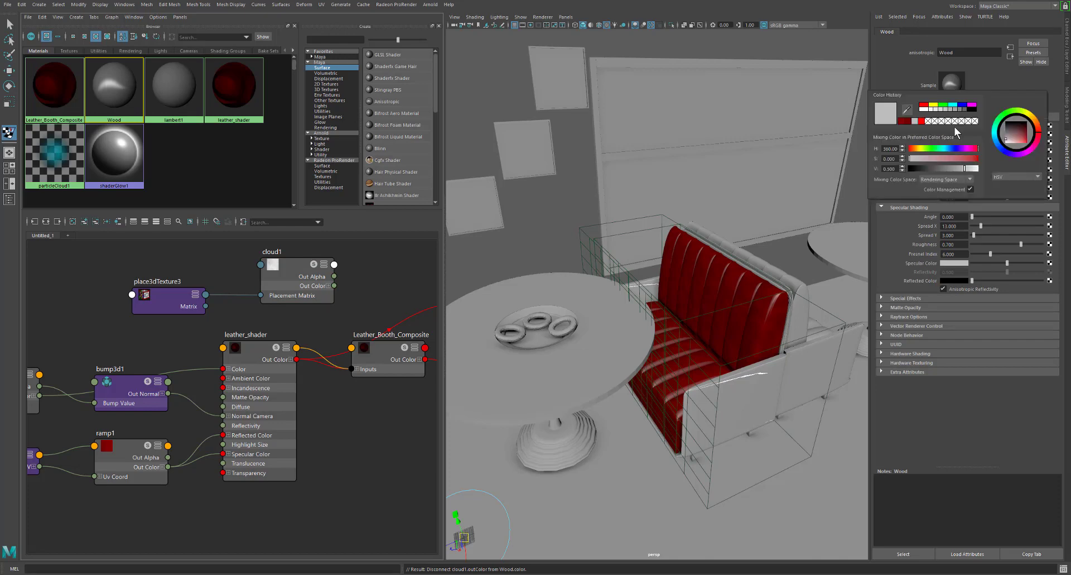
left_click(943, 104)
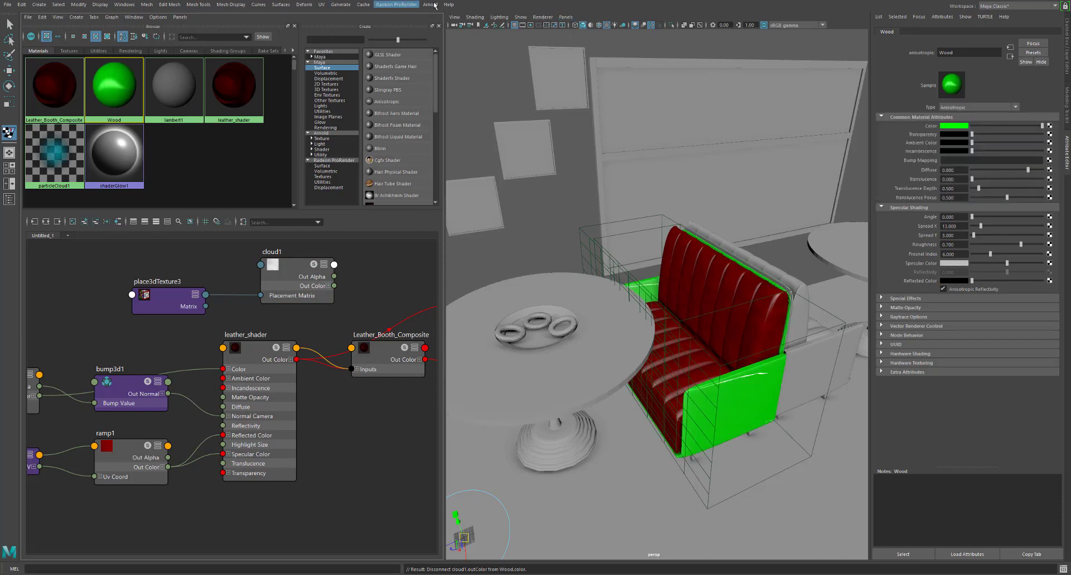
Render the booth with Arnold and try a higher transparency on the Wood material
left_click(411, 6)
left_click(429, 19)
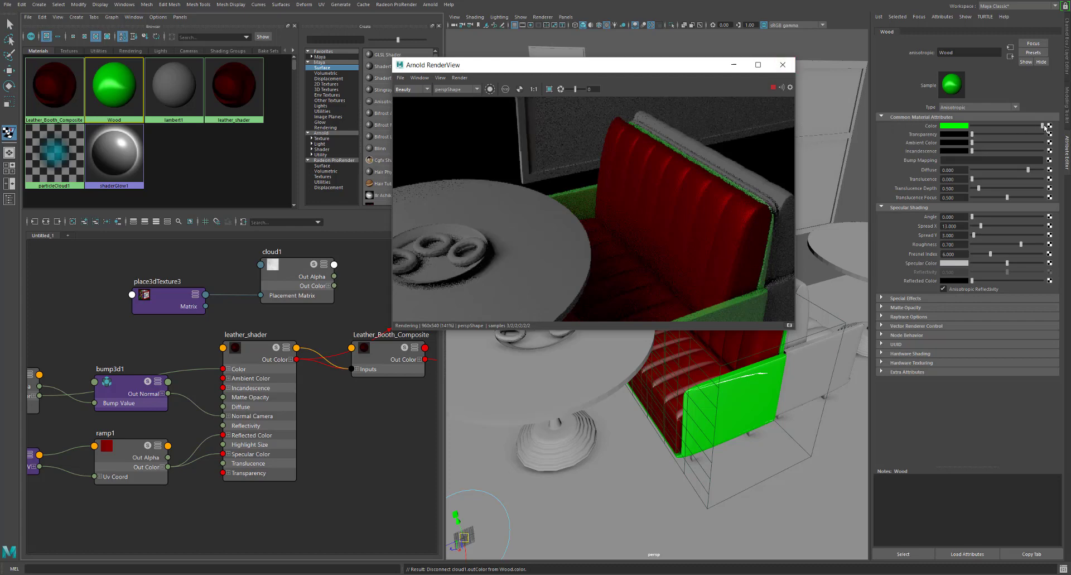
mouse_move(973, 143)
left_mouse_down()
mouse_move(1001, 155)
mouse_move(972, 151)
left_mouse_up()
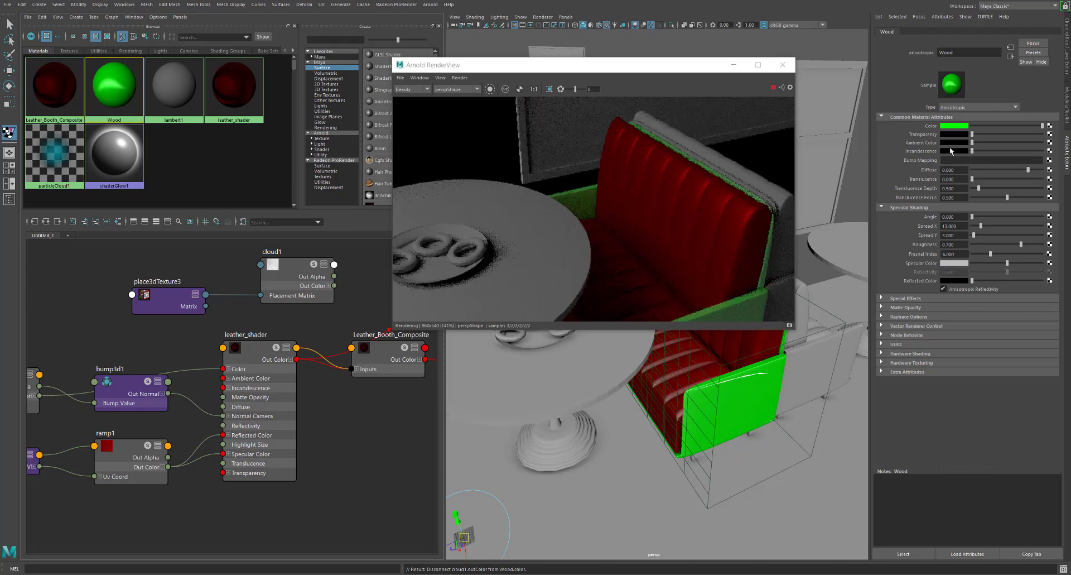
left_click_drag(972, 134, 947, 146)
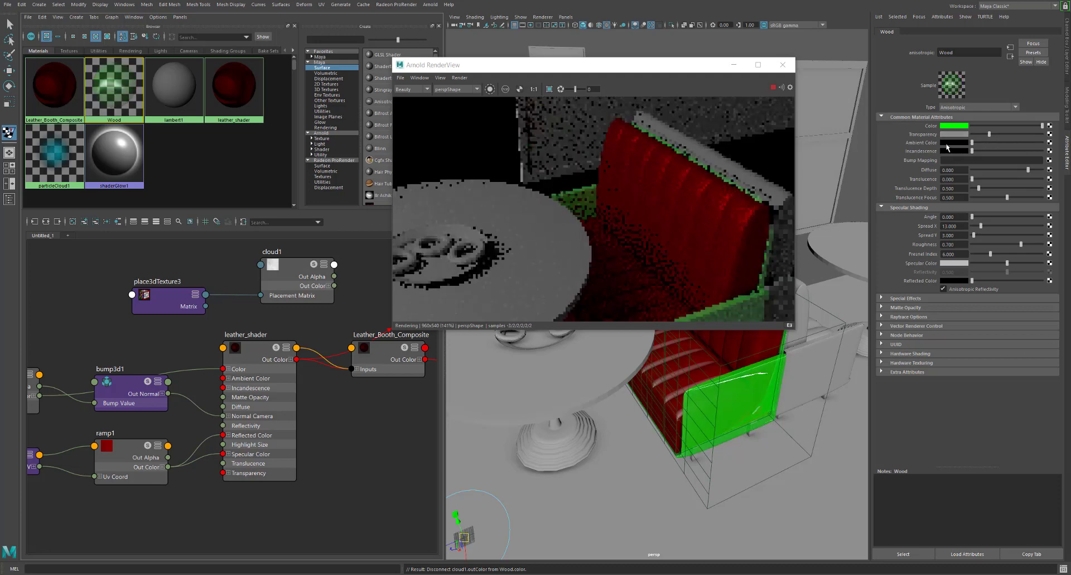
Apply a Mountain texture to the Wood material's color and graph the material's network
left_click(1050, 126)
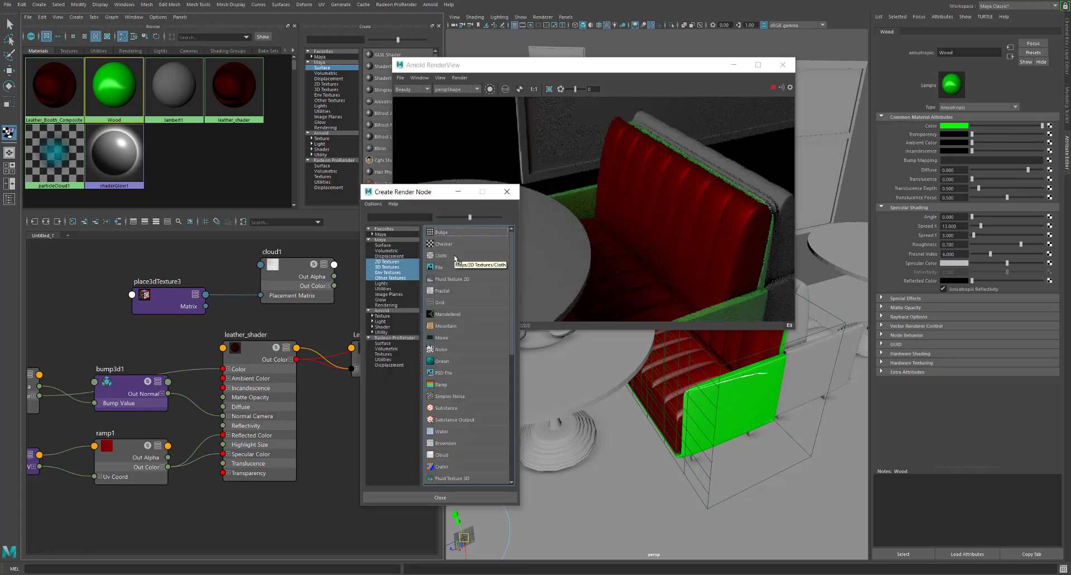
left_click(468, 326)
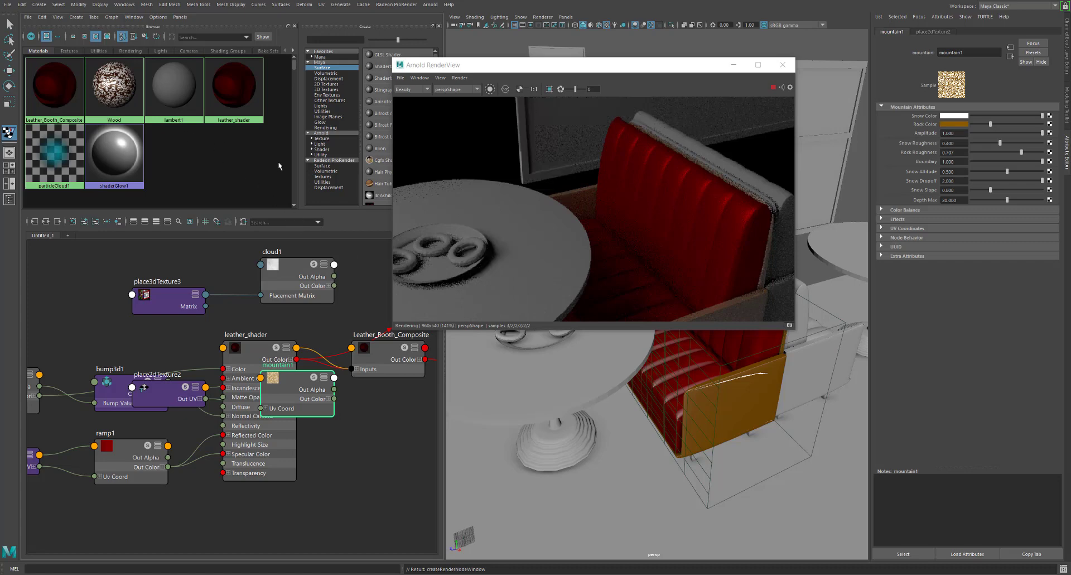
right_click(118, 96)
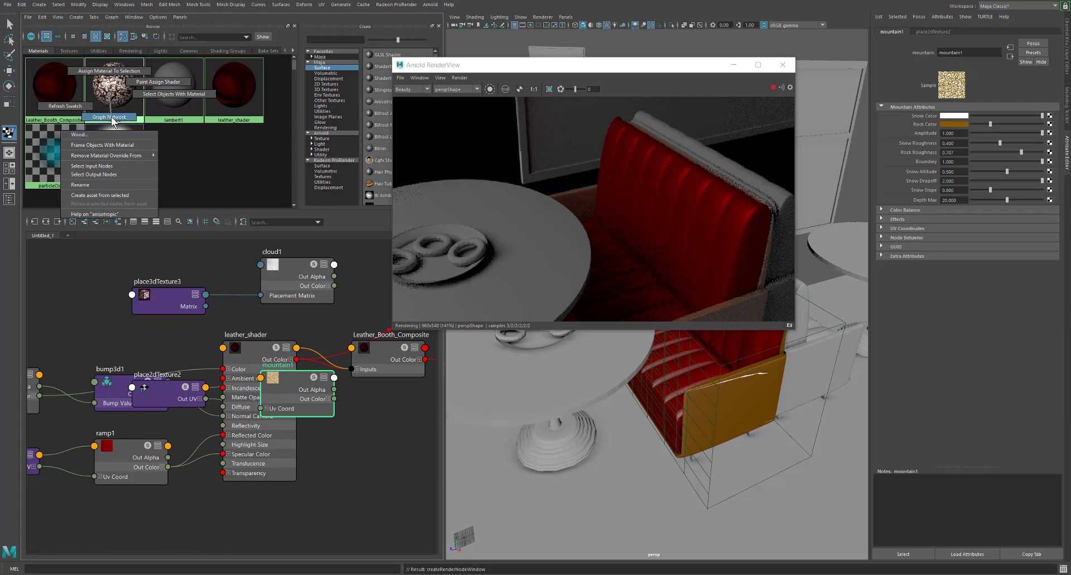
left_click(112, 117)
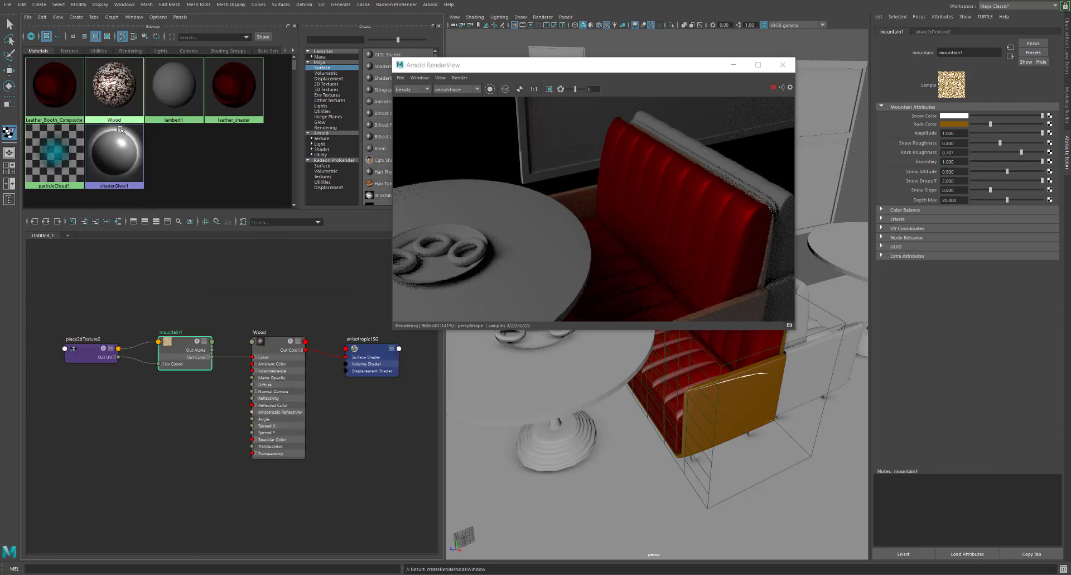
Set the mountain texture's Repeat UV to 5 and 5 in place2dTexture2, and enlarge the render view to check it
left_click(93, 360)
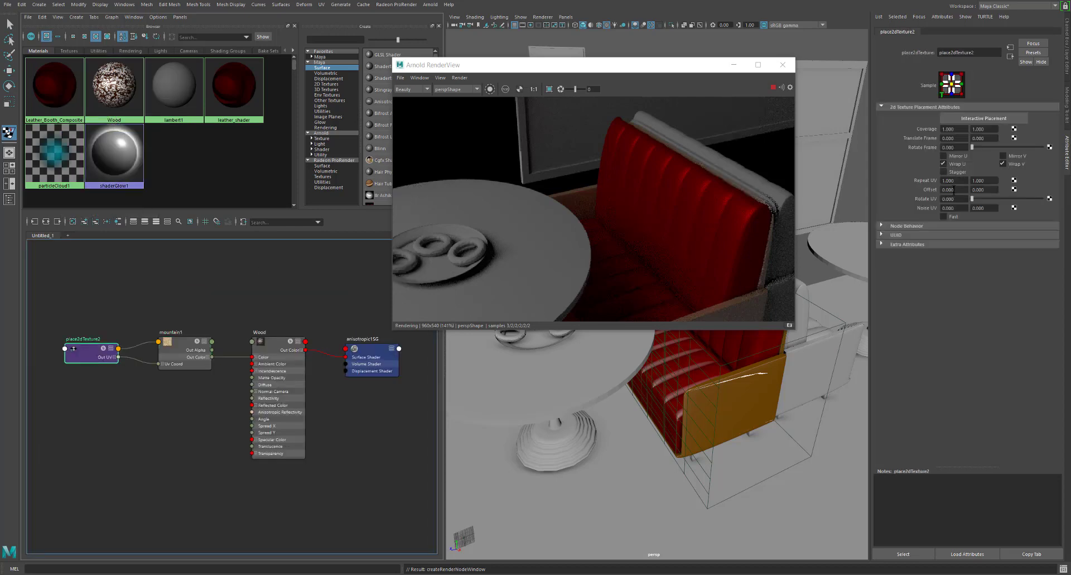
left_click(961, 180)
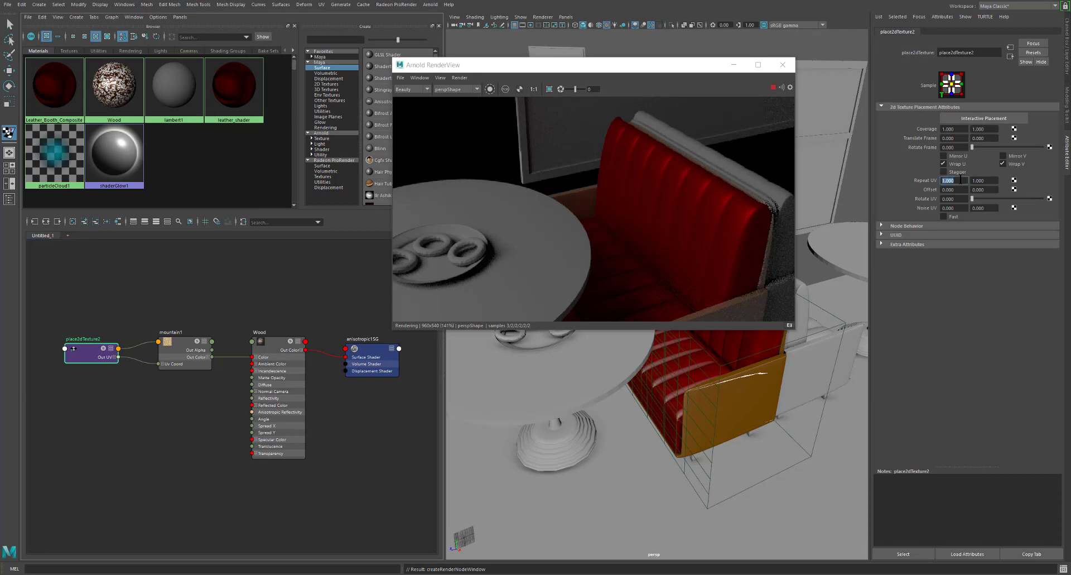
type("5")
key("Return")
left_click(991, 180)
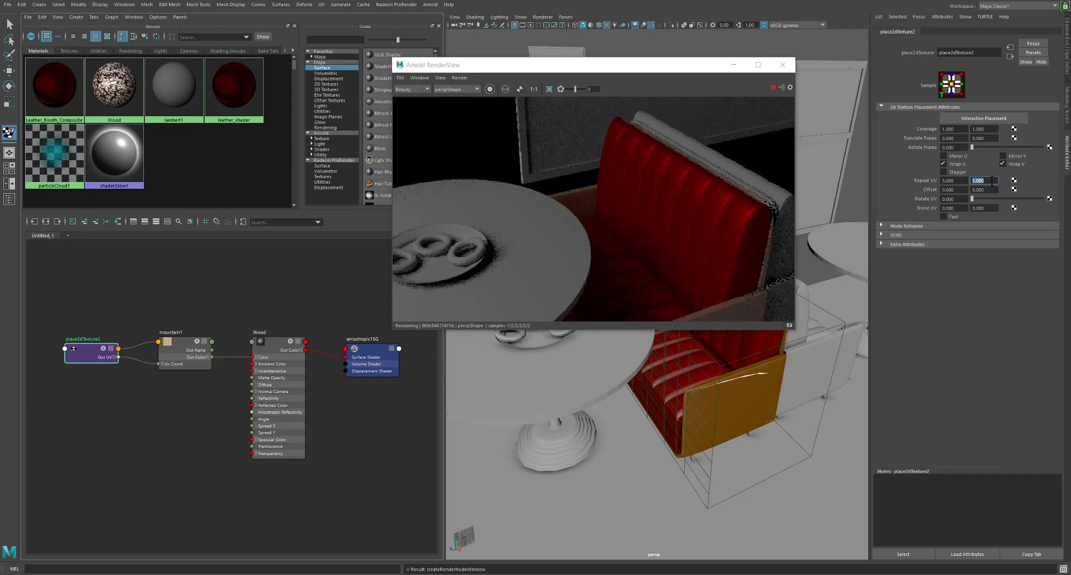
type("5")
key("Return")
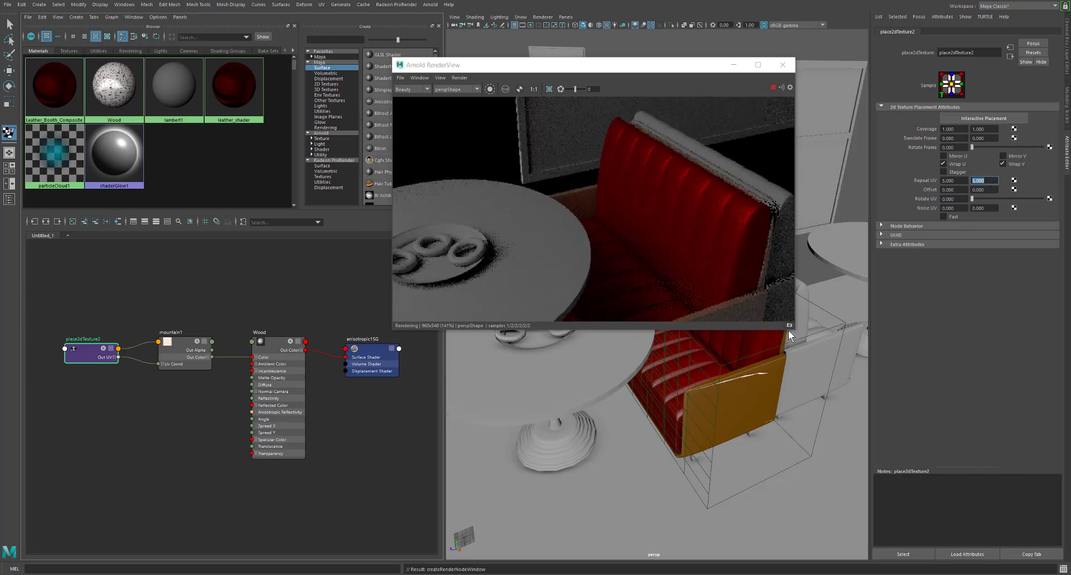
left_click_drag(792, 328, 875, 457)
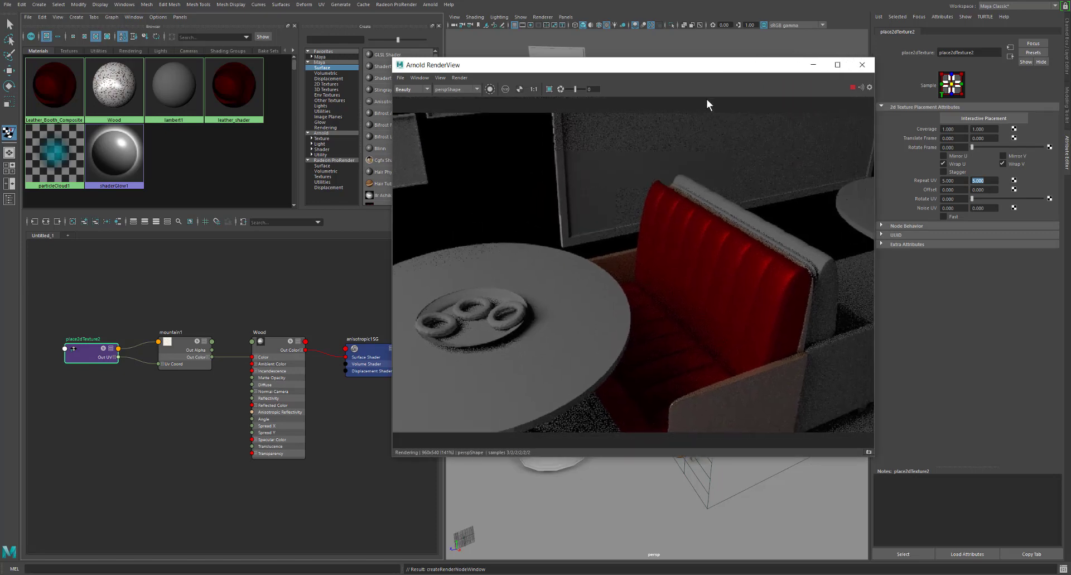
left_click_drag(692, 70, 640, 49)
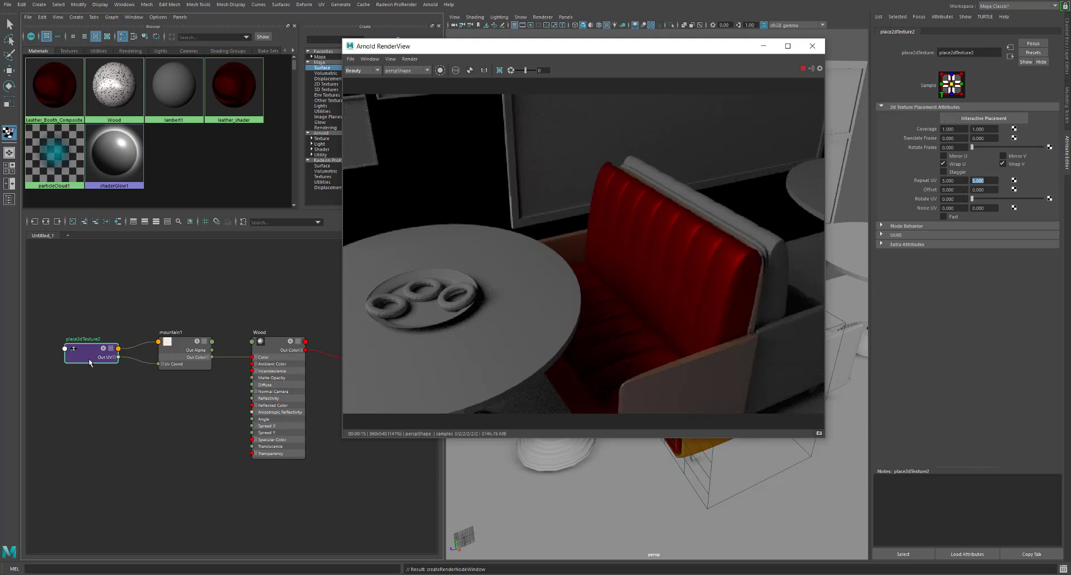
Delete the mountain1 texture with its place2dTexture2 node and reselect the Wood material
left_click(186, 346)
key("Delete")
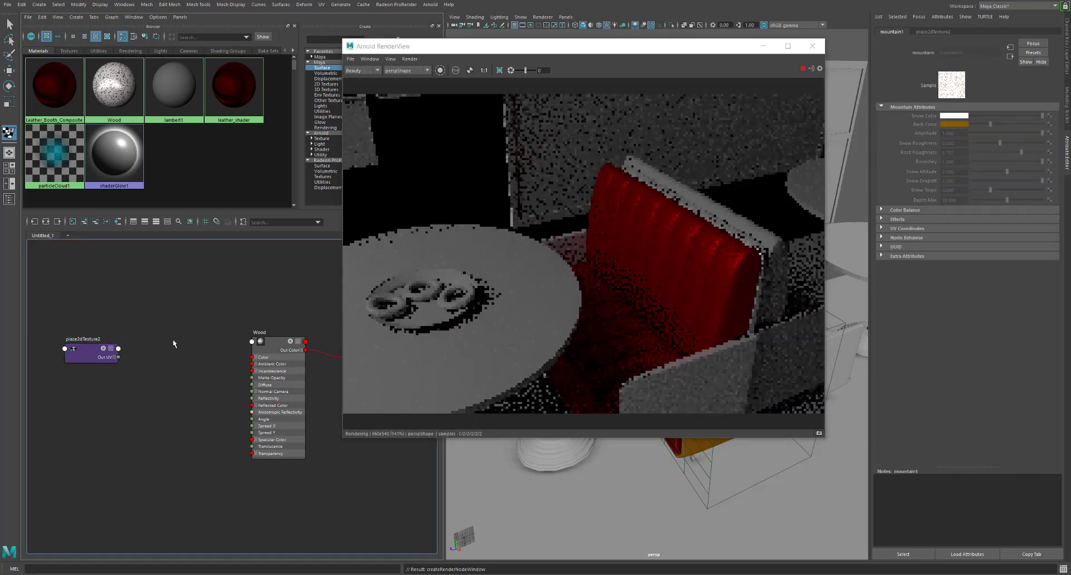
left_click(90, 351)
key("Delete")
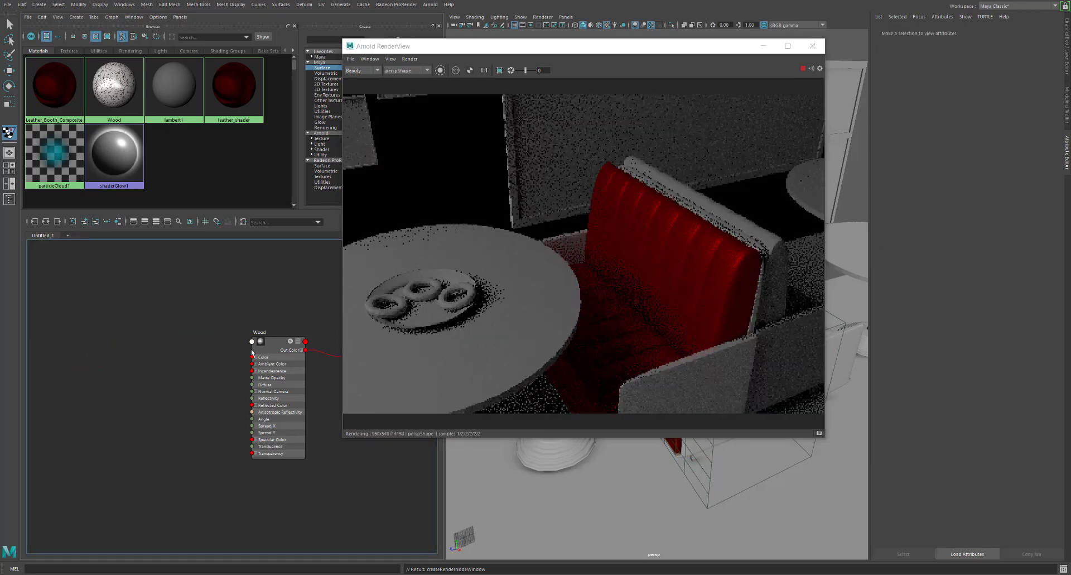
left_click(275, 345)
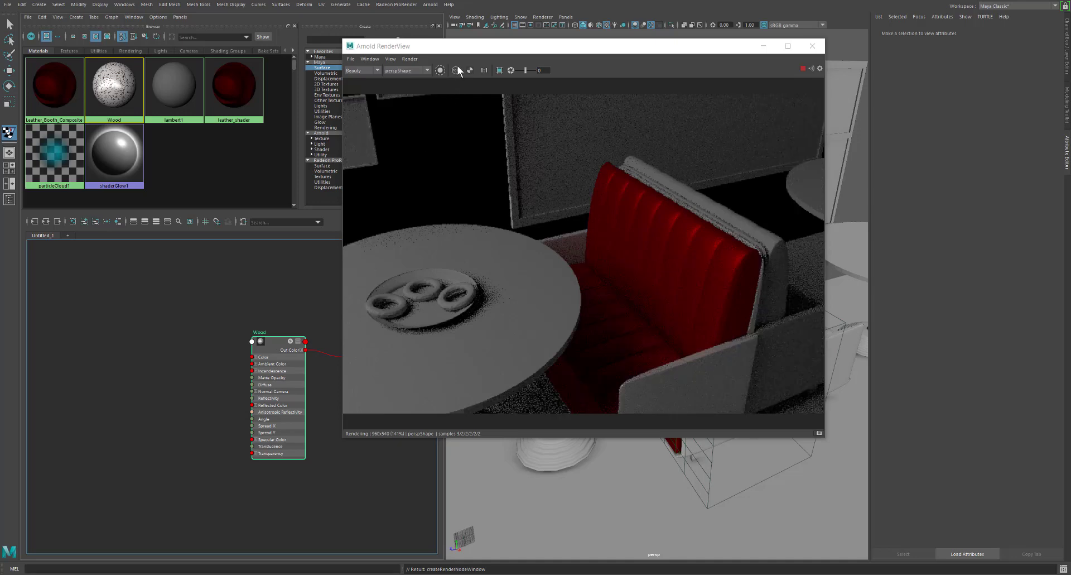
mouse_move(471, 53)
left_mouse_down()
mouse_move(608, 117)
mouse_move(473, 65)
left_mouse_up()
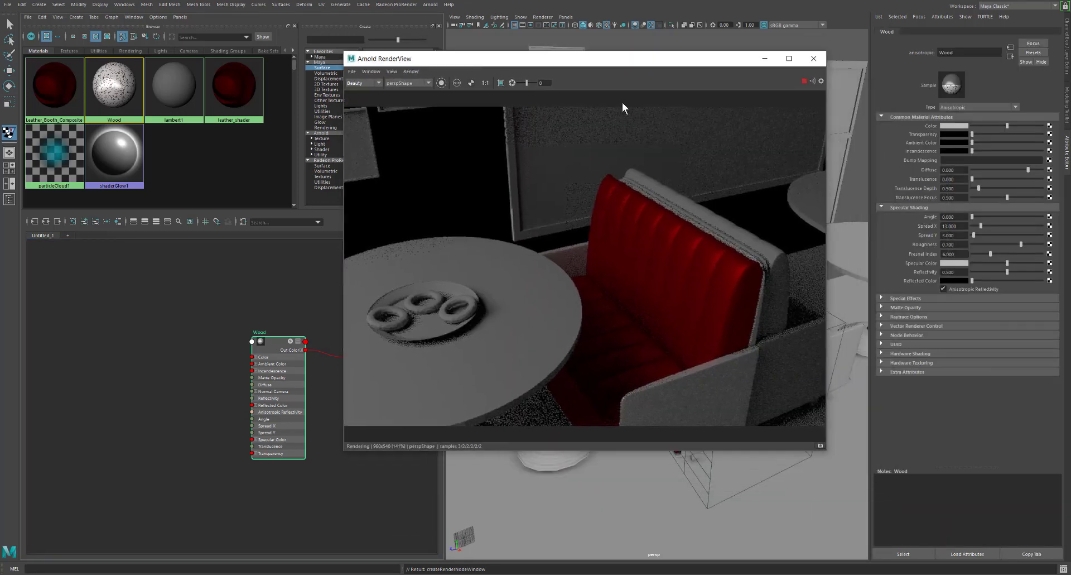
Look through the Arnold texture, light, shader and utility nodes for something to drive the Wood material's color
left_click(1052, 128)
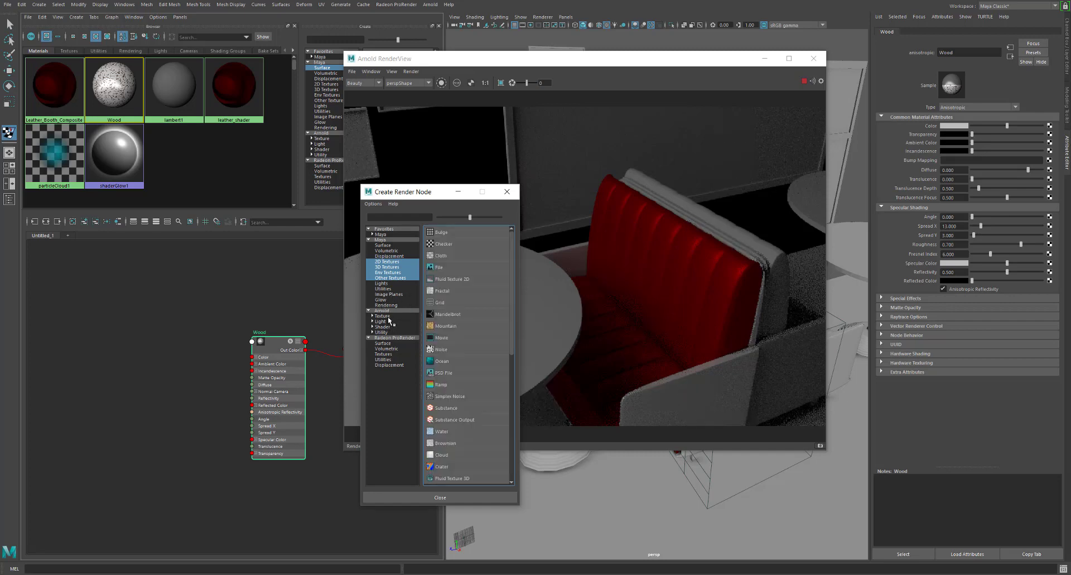
left_click(383, 316)
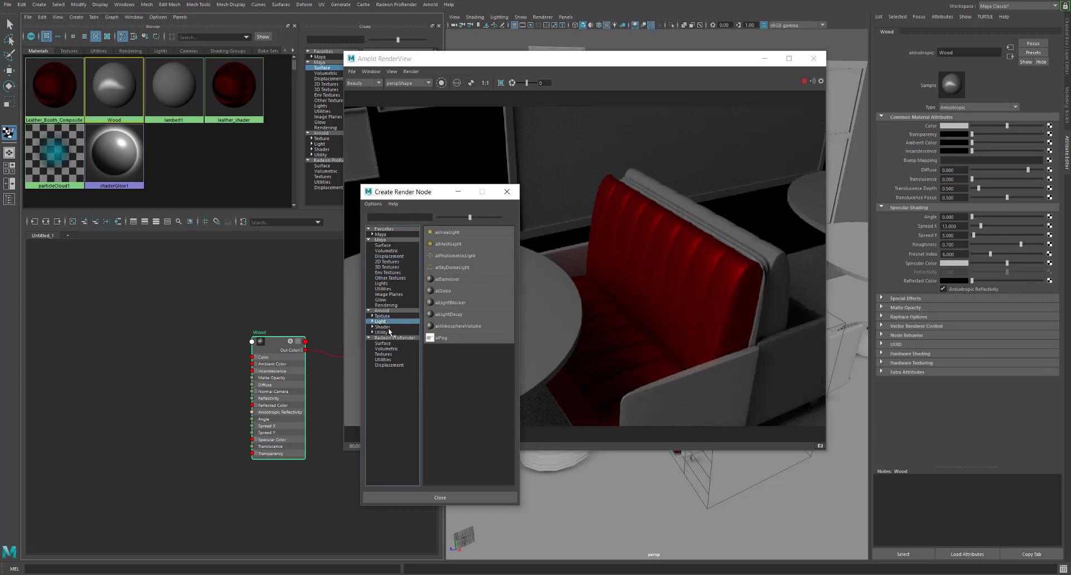
left_click(388, 327)
left_click(385, 333)
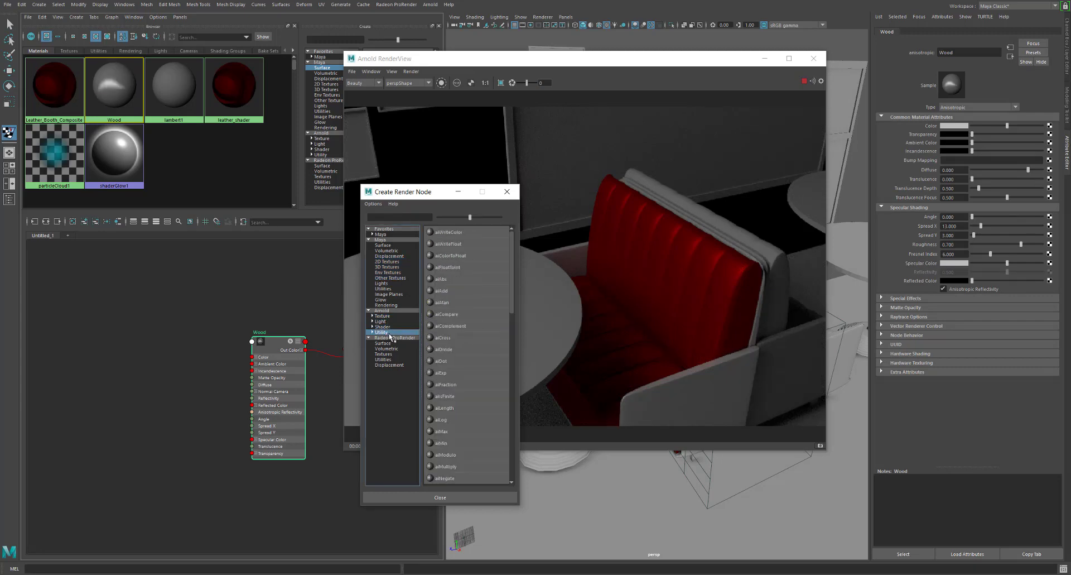
left_click(427, 5)
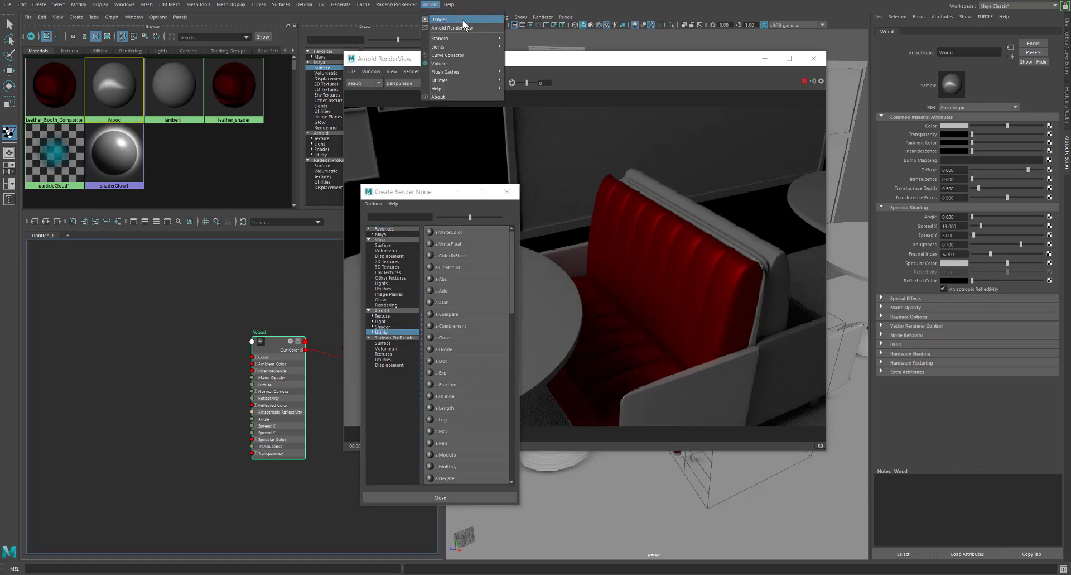
mouse_move(481, 38)
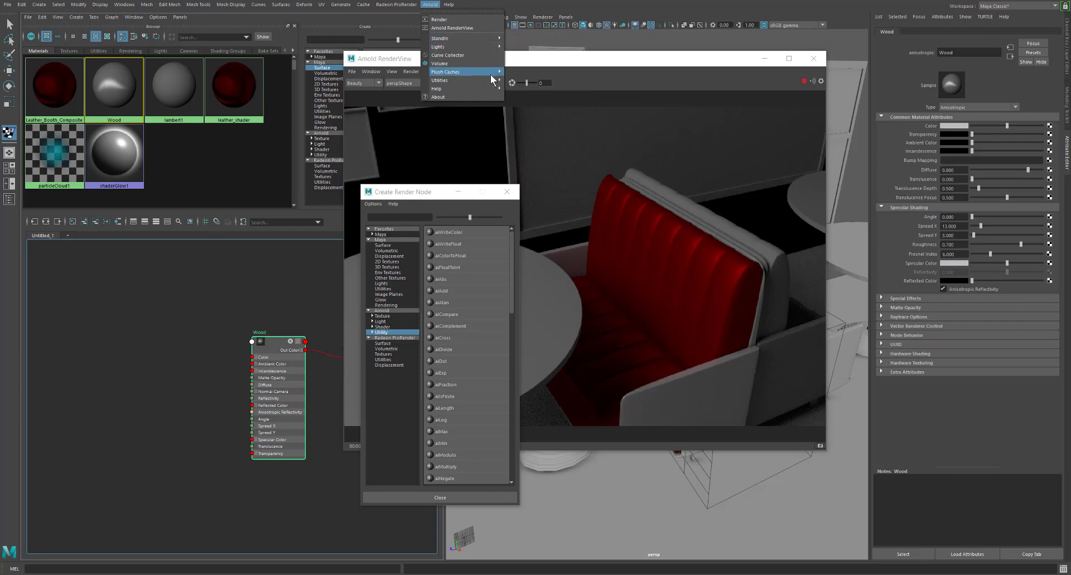
mouse_move(490, 79)
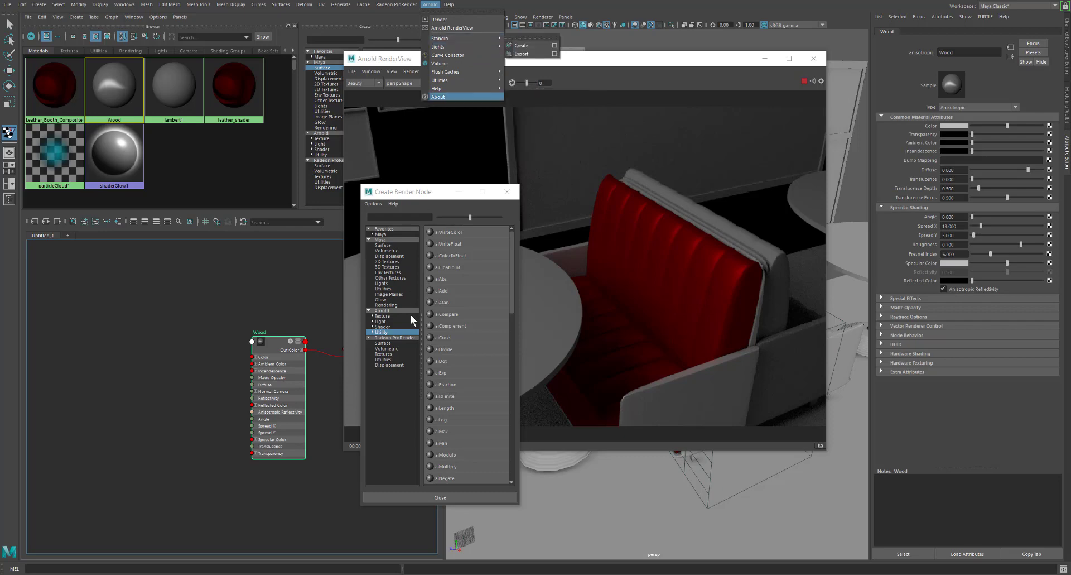
left_click(390, 316)
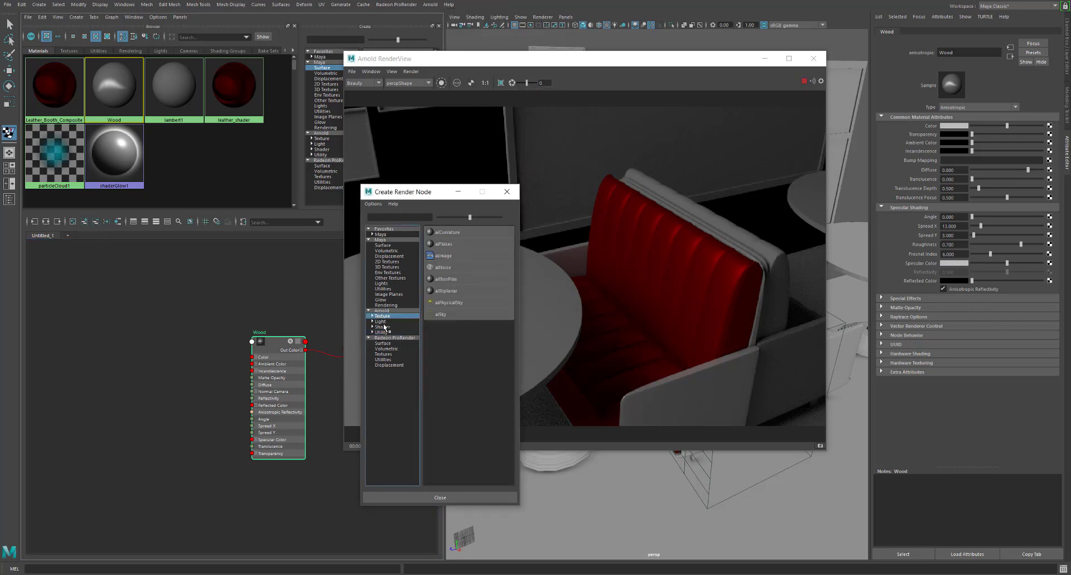
left_click(372, 316)
left_click(372, 321)
left_click(372, 316)
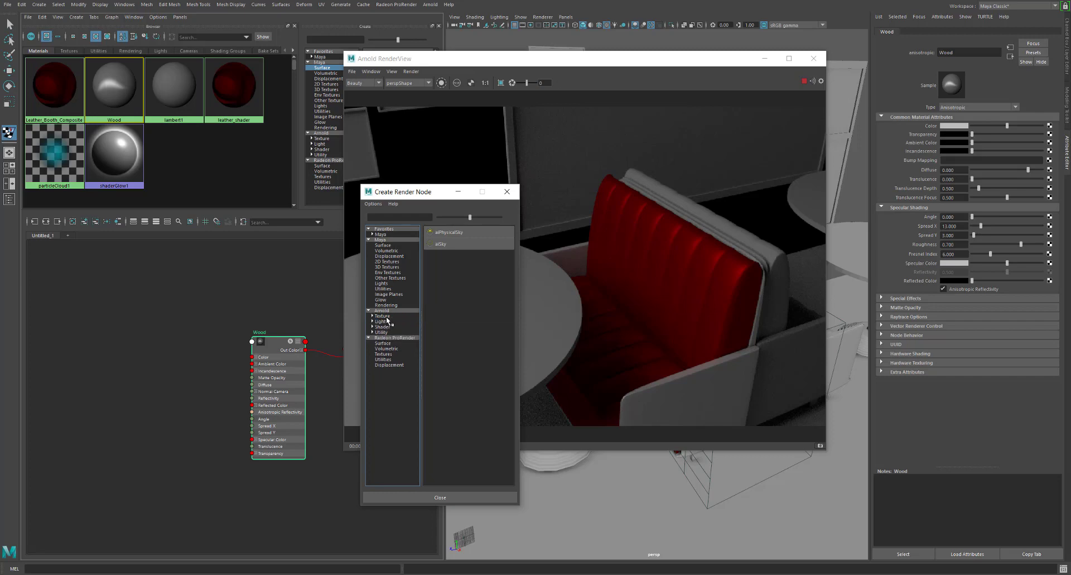
left_click(384, 326)
left_click(381, 322)
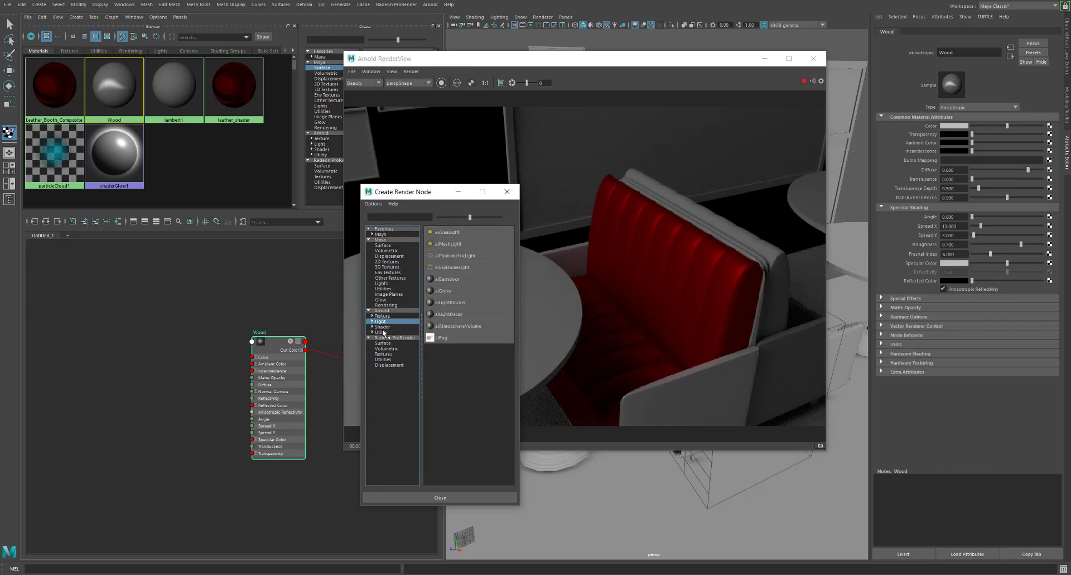
left_click(385, 332)
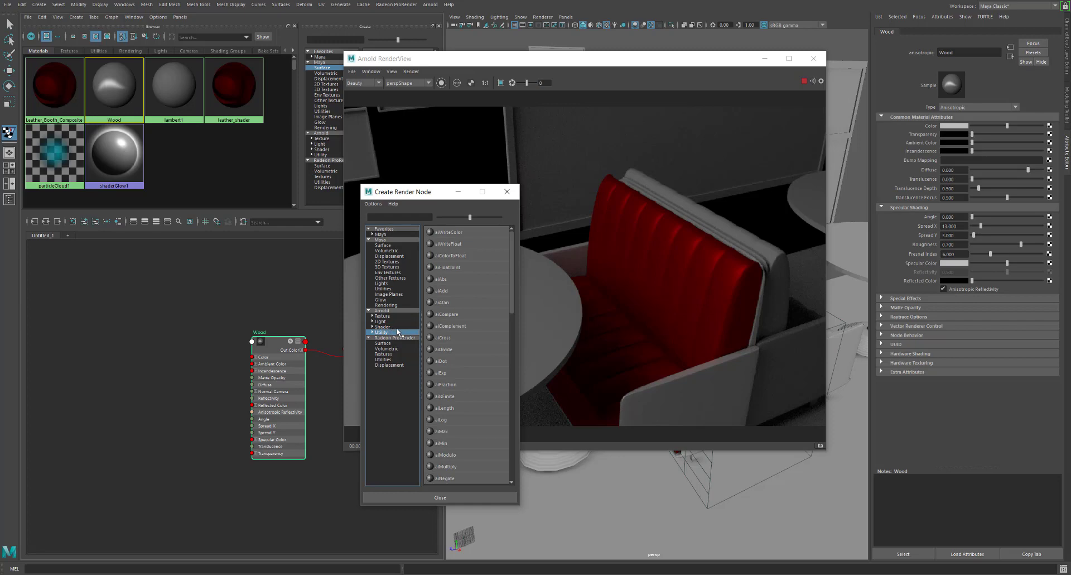
left_click(393, 328)
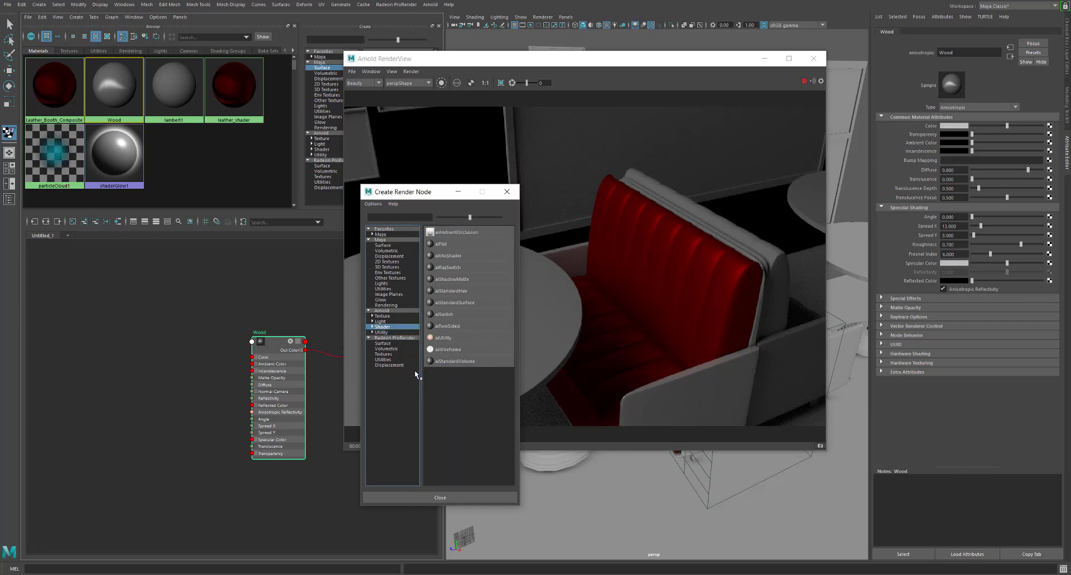
Examine the Radeon ProRender and Maya node categories for a texture suited to the Wood material's color
left_click(396, 344)
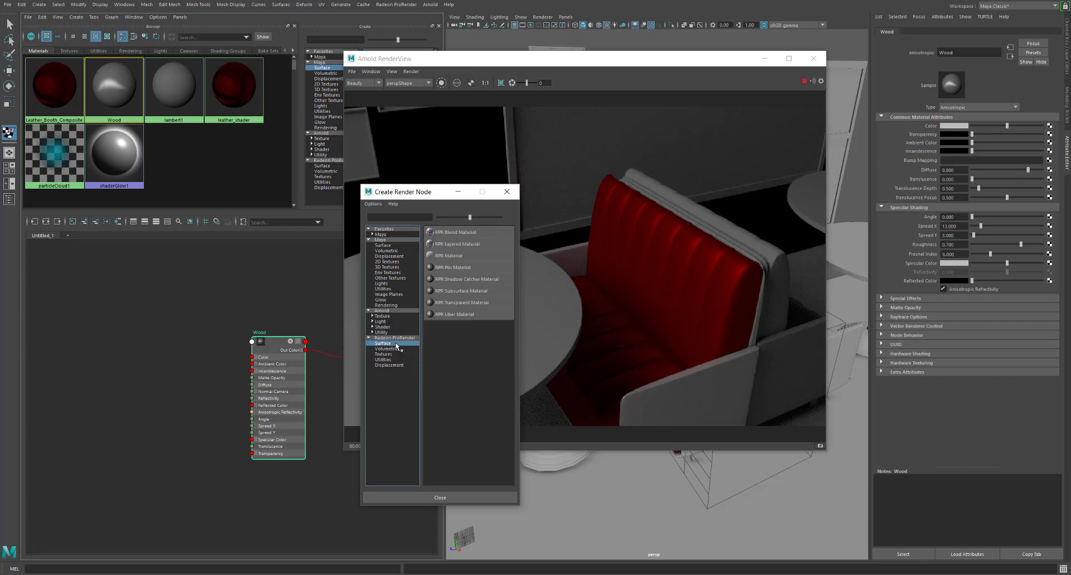
left_click(396, 349)
left_click(395, 354)
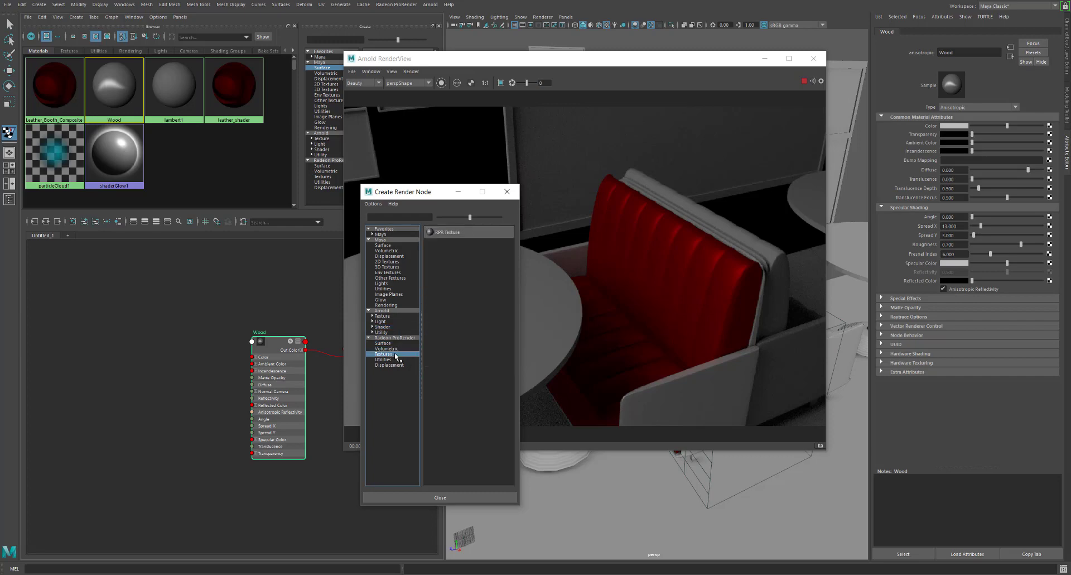
left_click(397, 360)
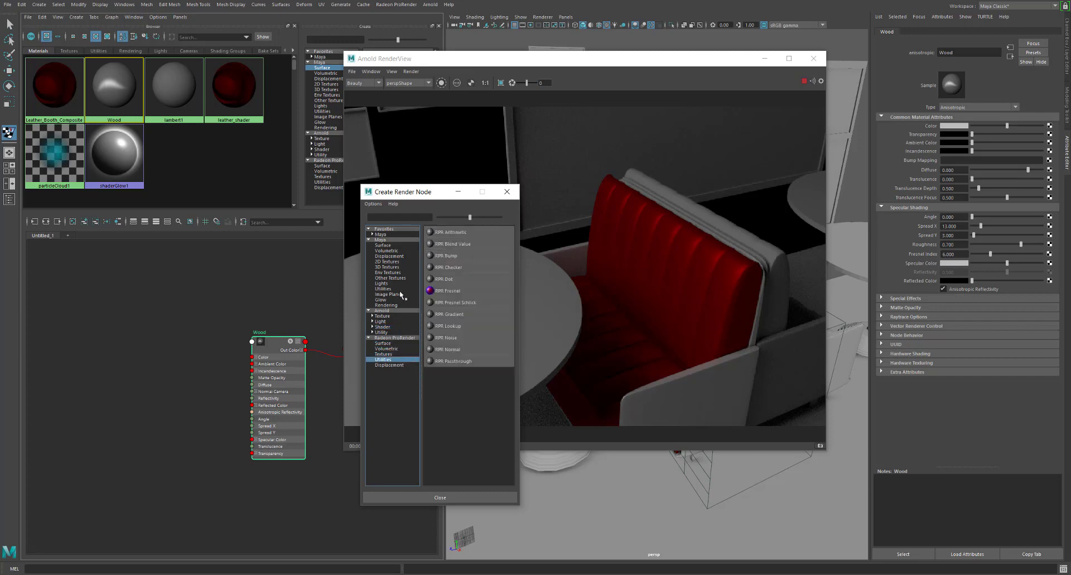
left_click(391, 273)
left_click(393, 278)
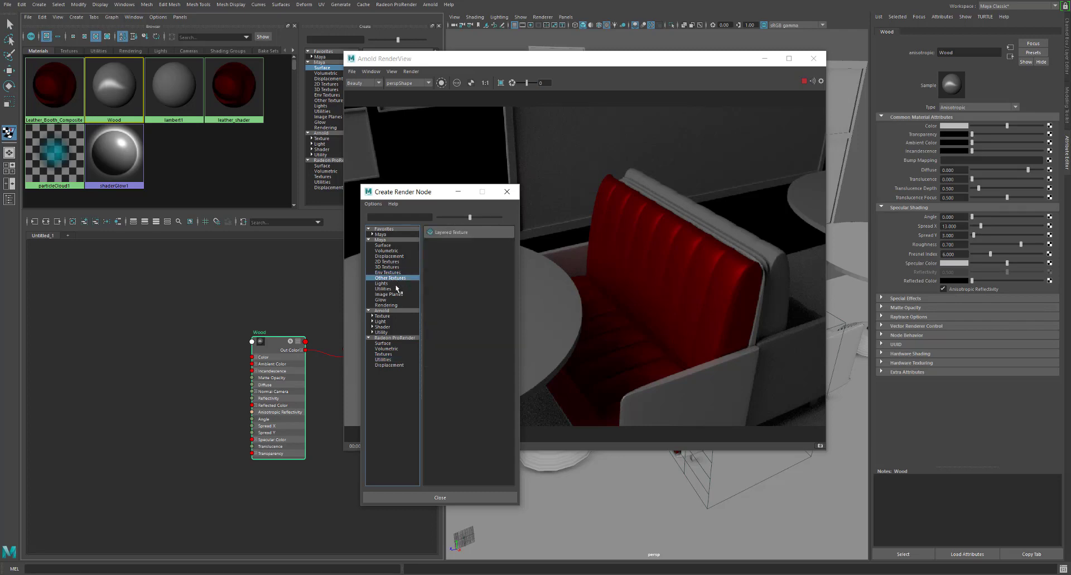
left_click(396, 283)
left_click(392, 251)
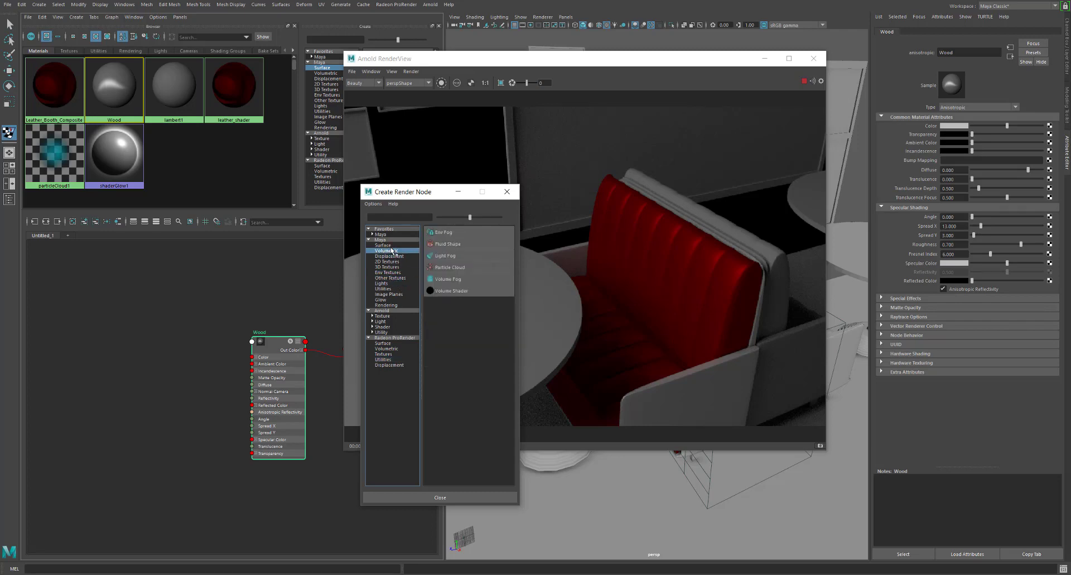
left_click(391, 246)
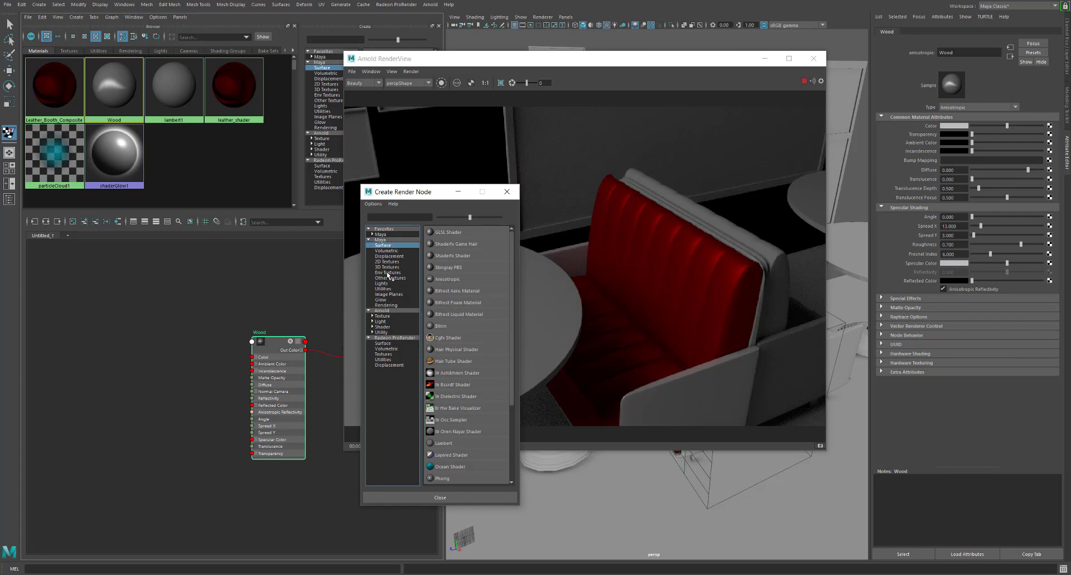
Apply a Marble 3D texture to the Wood material's color and show the marble1 node's attributes
left_click(389, 267)
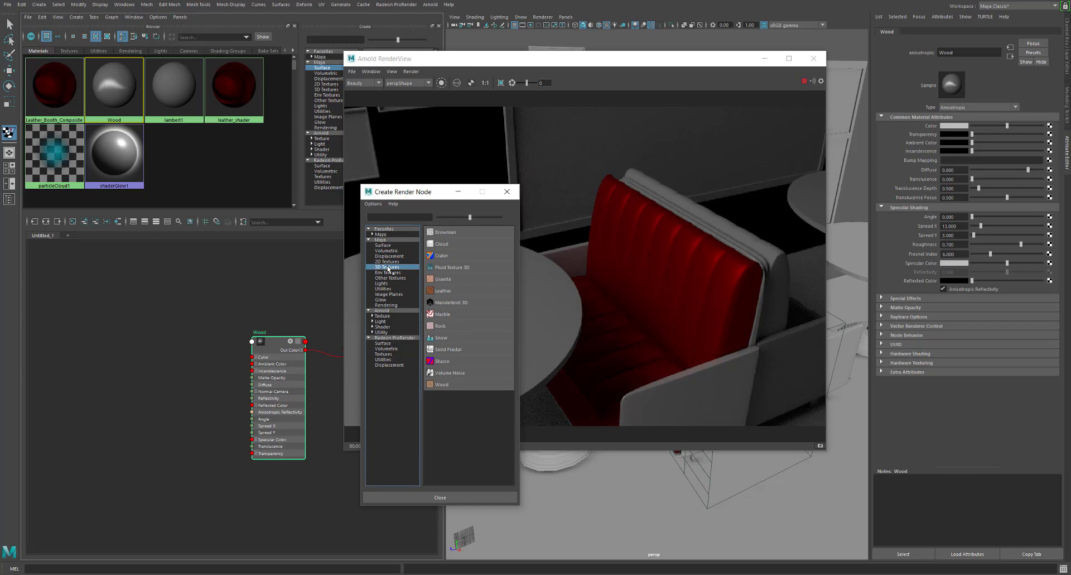
left_click(438, 314)
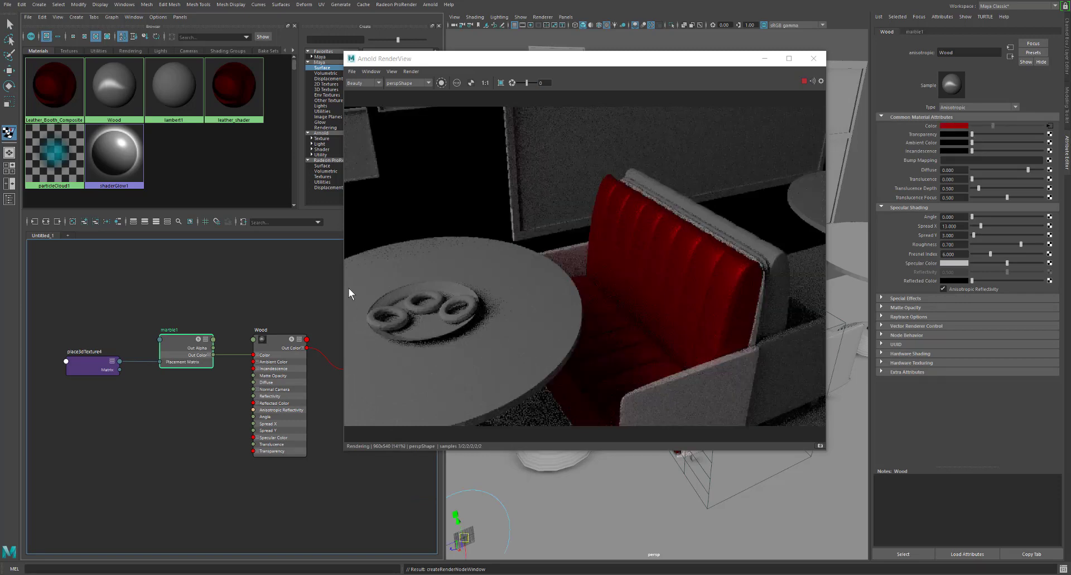
left_click(191, 338)
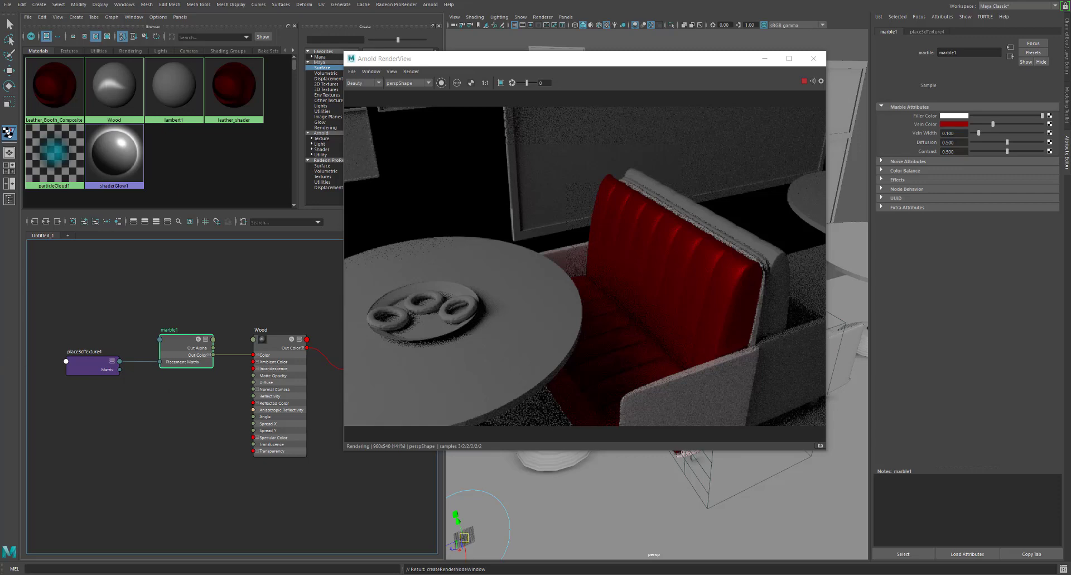
Close the render view and fit the marble's place3dTexture4 placement to the group bounding box
left_click(82, 365)
left_click(814, 59)
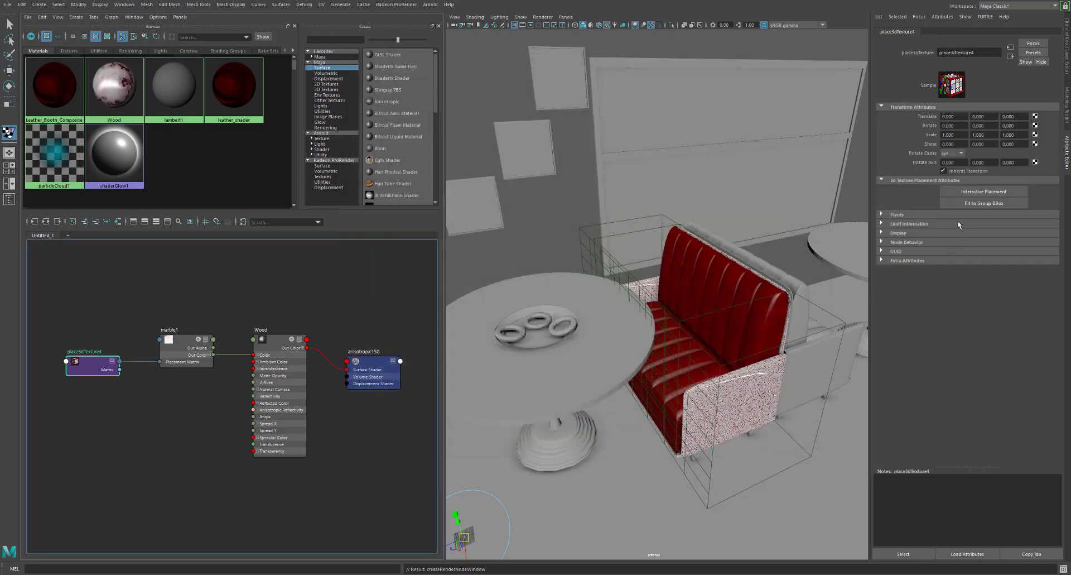
left_click(959, 203)
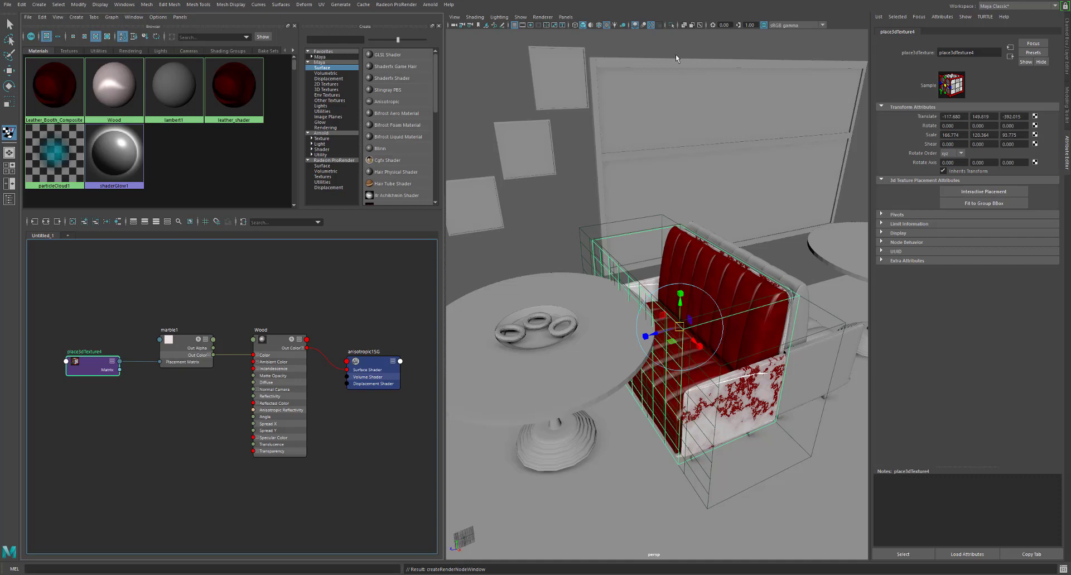
Render the booth with Arnold to check the marble texture's fitted placement, and close the render view
left_click(430, 5)
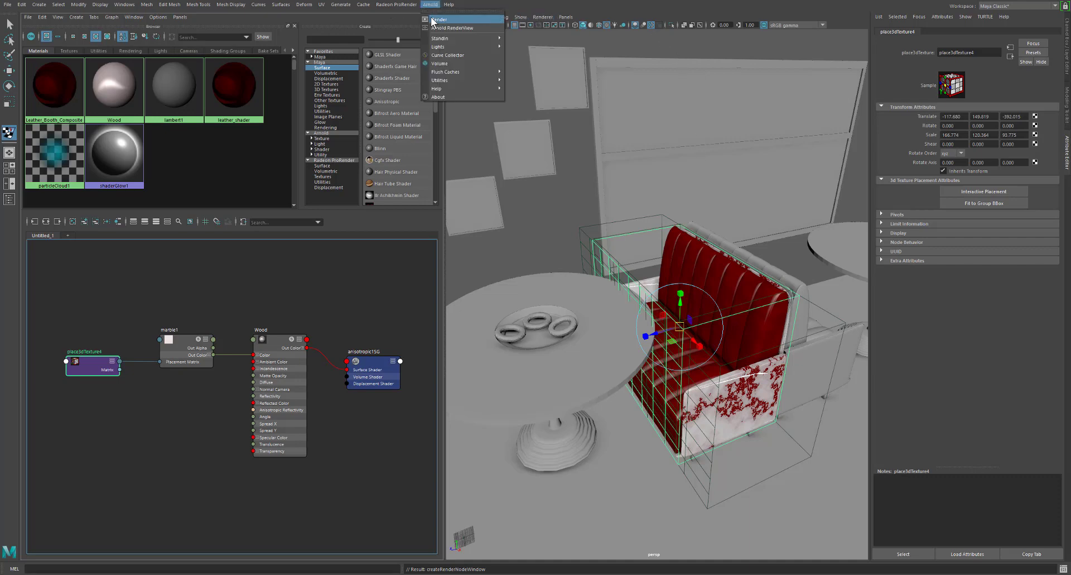
left_click(433, 21)
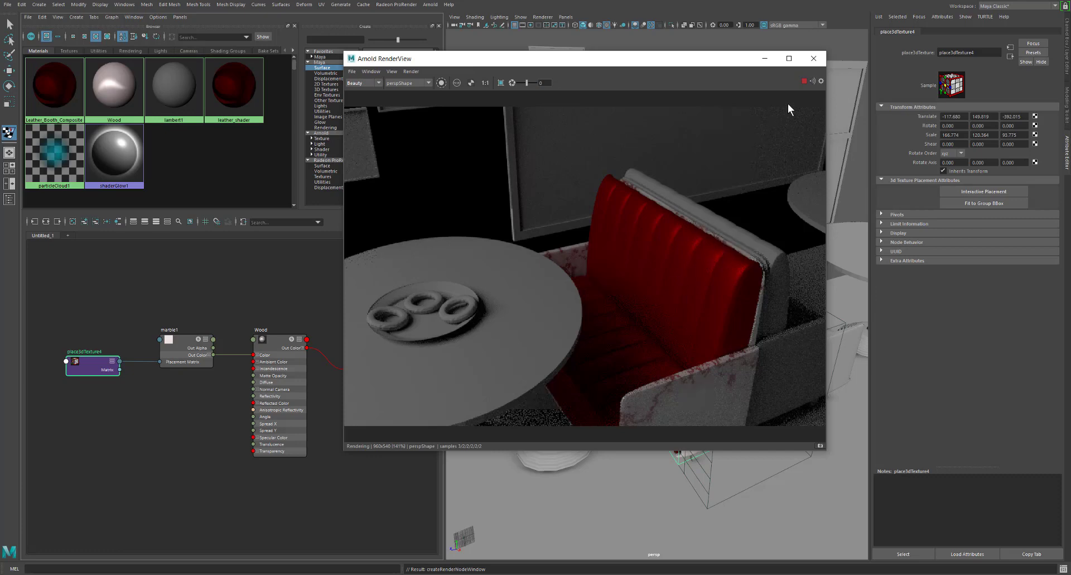
left_click(813, 58)
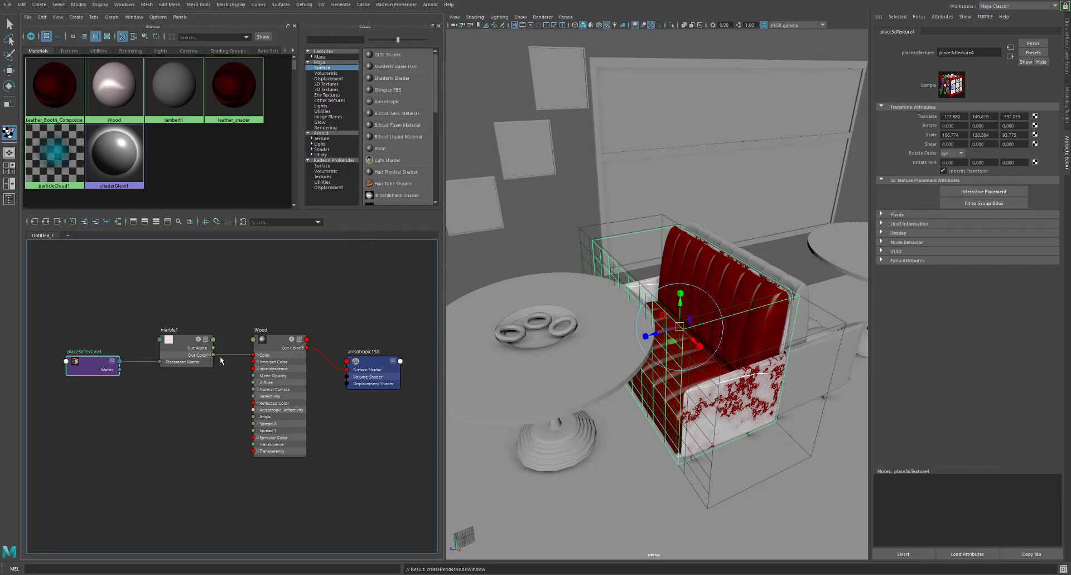
Set the marble texture's Vein Width to 0.010 and its Vein Color to a dark golden brown with hue about 36
left_click(181, 343)
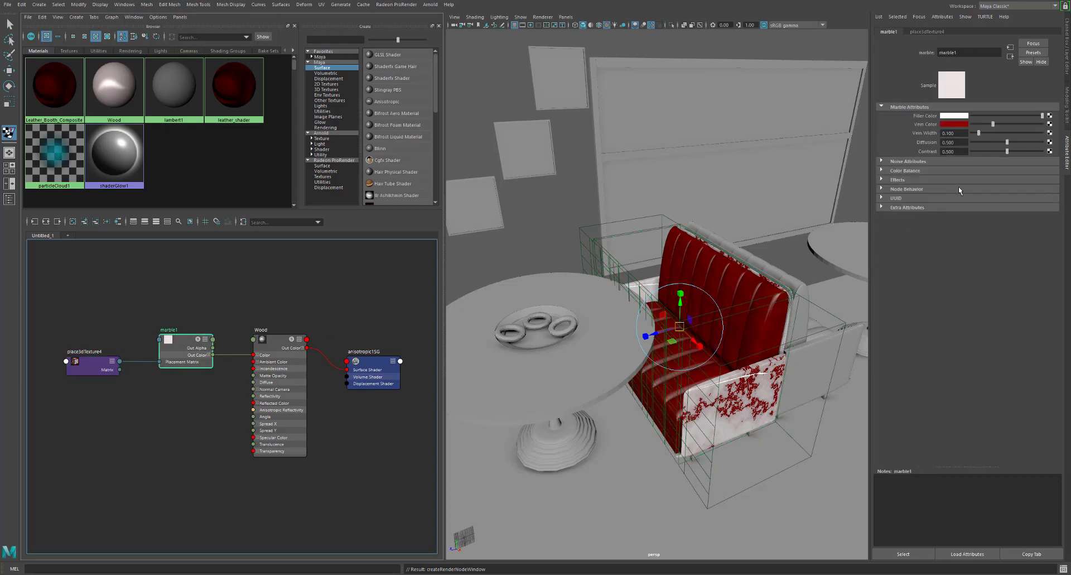
mouse_move(979, 133)
left_mouse_down()
mouse_move(1036, 136)
mouse_move(964, 135)
mouse_move(1018, 126)
mouse_move(997, 124)
left_mouse_up()
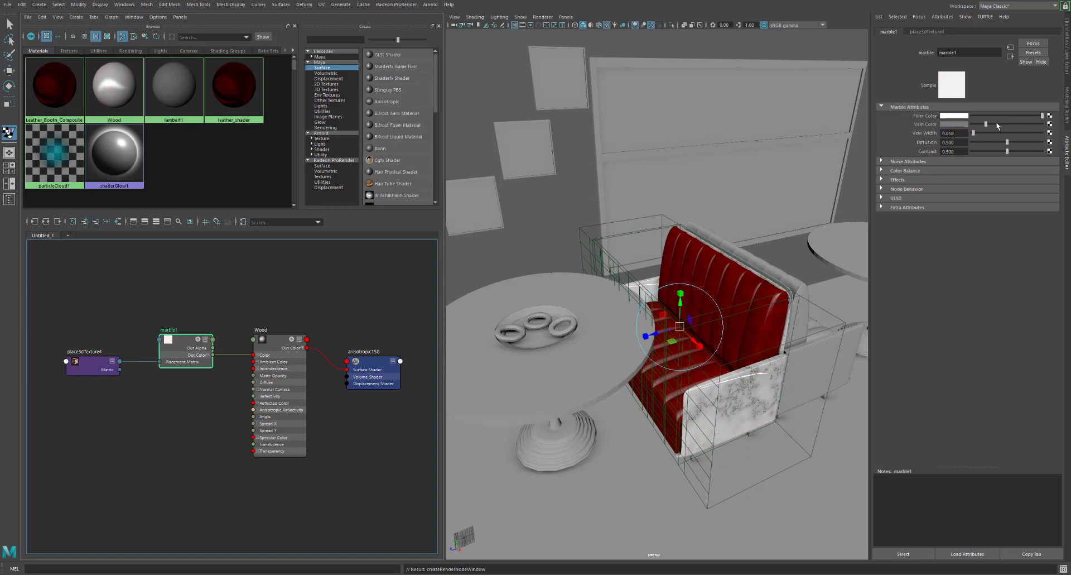
left_click(950, 124)
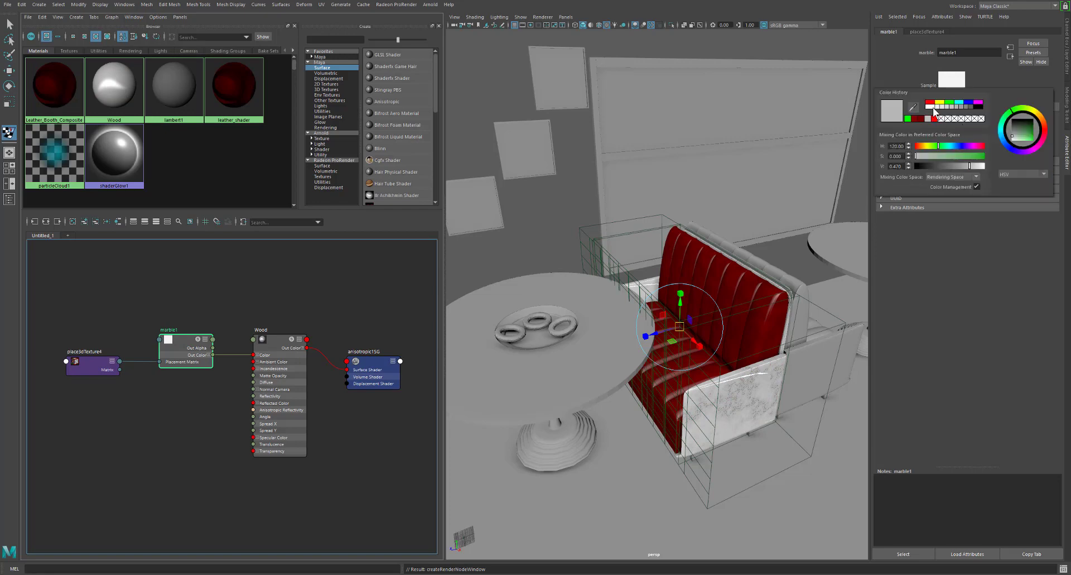
left_click(914, 119)
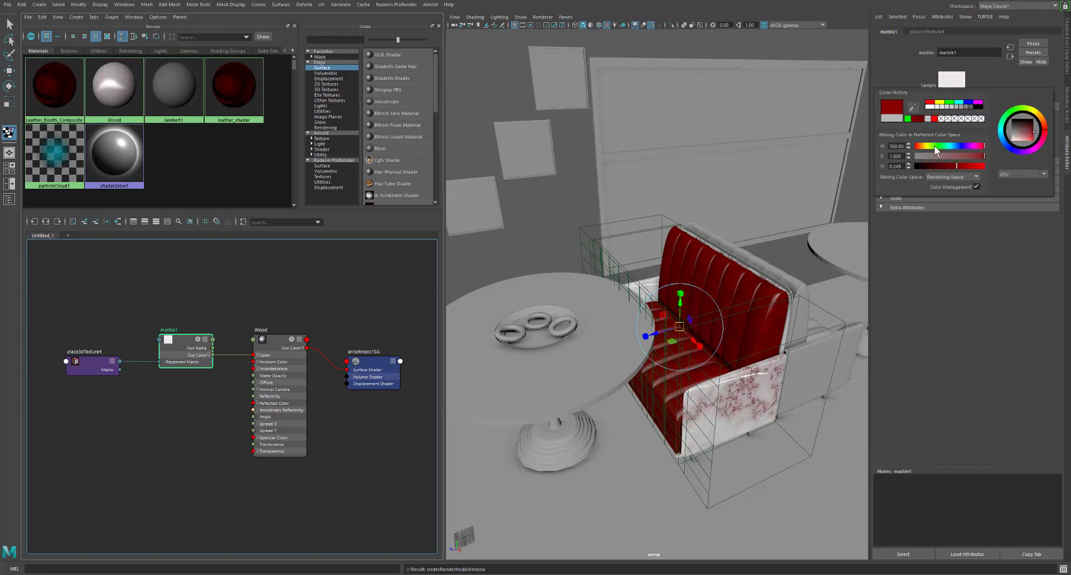
left_click(922, 146)
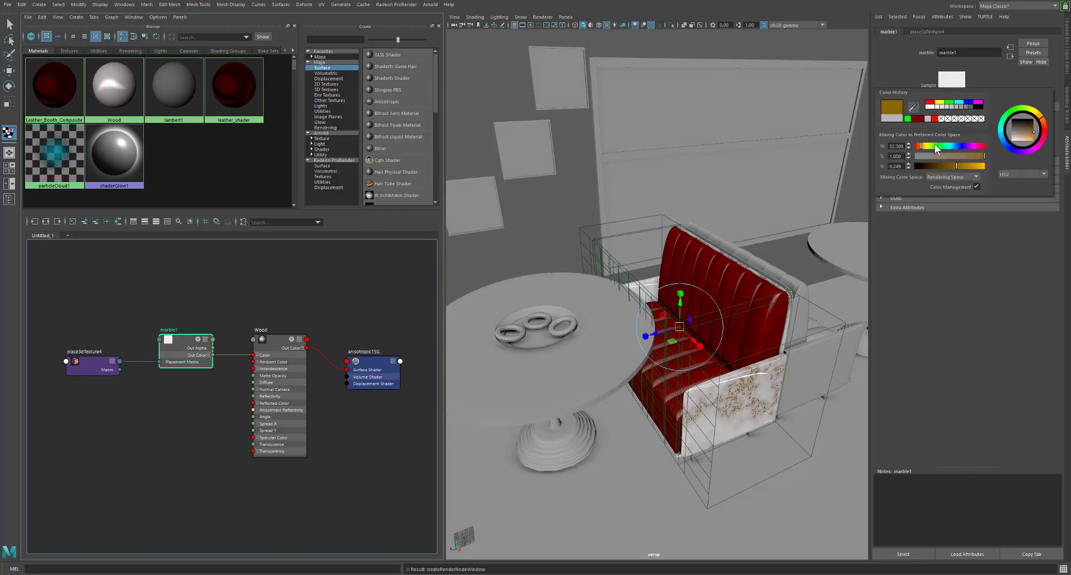
left_click(1039, 115)
Set the marble's Filler Color to the recently used golden brown and brighten it to a yellower gold than the veins
left_click(959, 115)
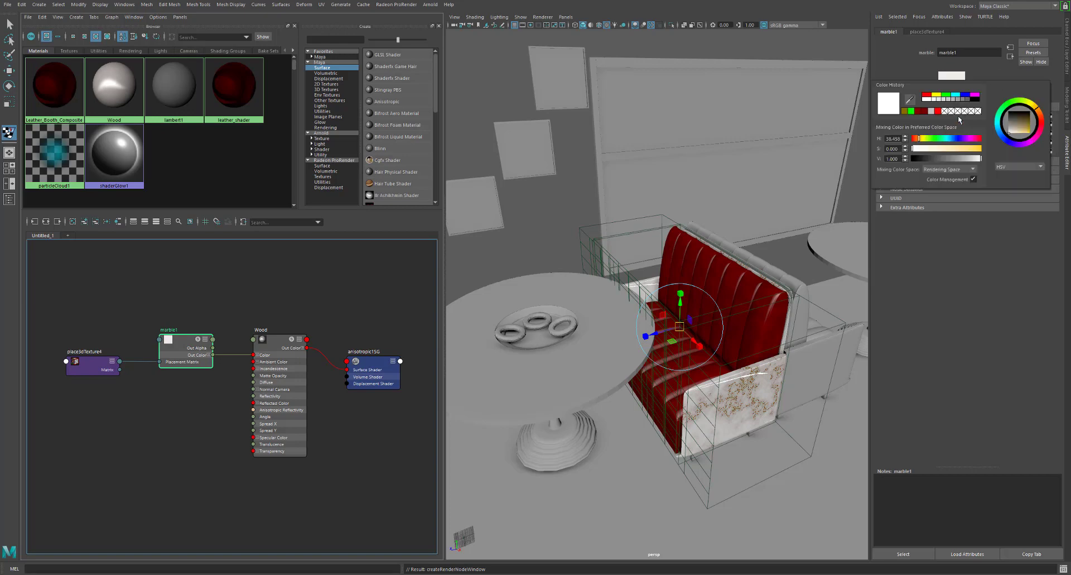
left_click(903, 109)
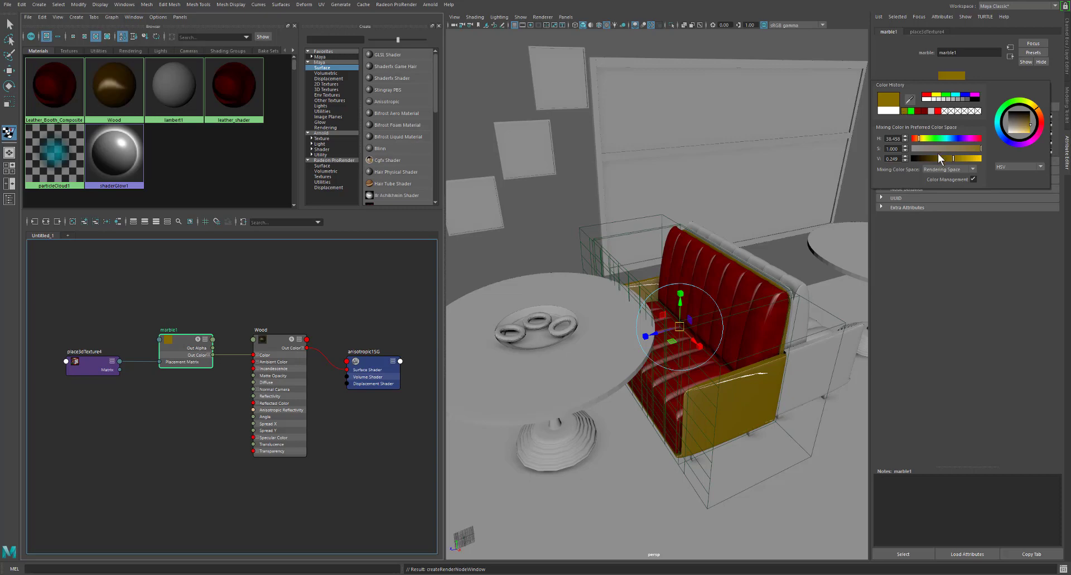
left_click_drag(952, 158, 962, 159)
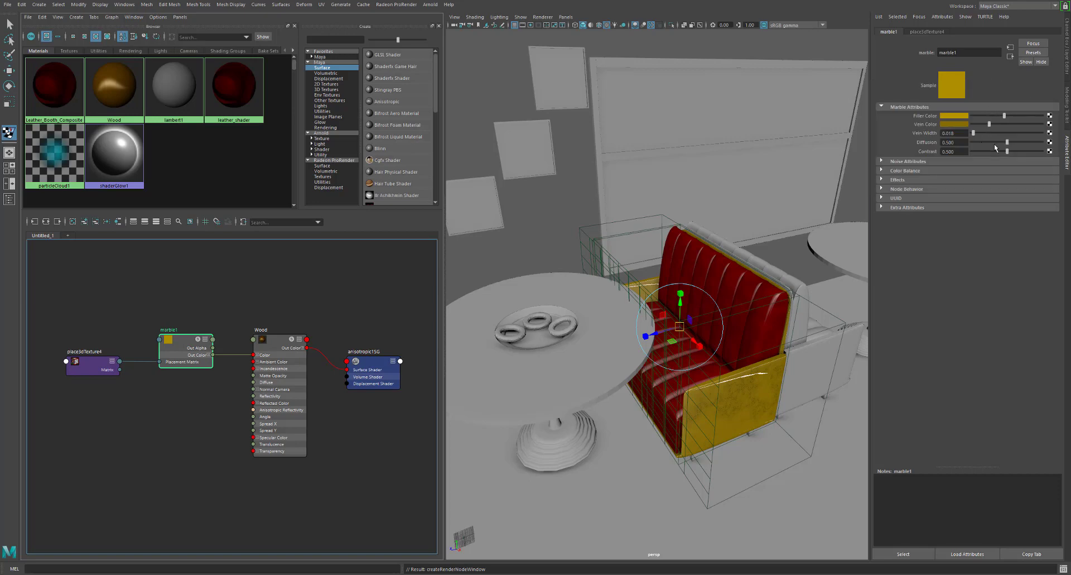
Set the marble texture's Diffusion to 0.512 and Contrast to 0, and select the place3dTexture2 placement box around the booth
mouse_move(1008, 142)
left_mouse_down()
mouse_move(1011, 151)
mouse_move(955, 151)
left_mouse_up()
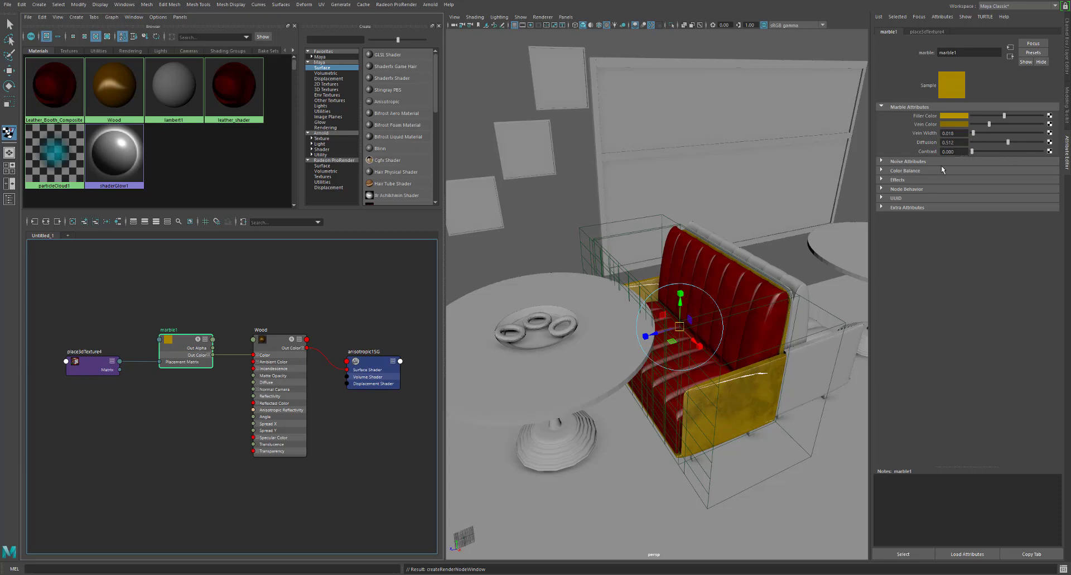
left_click(765, 351)
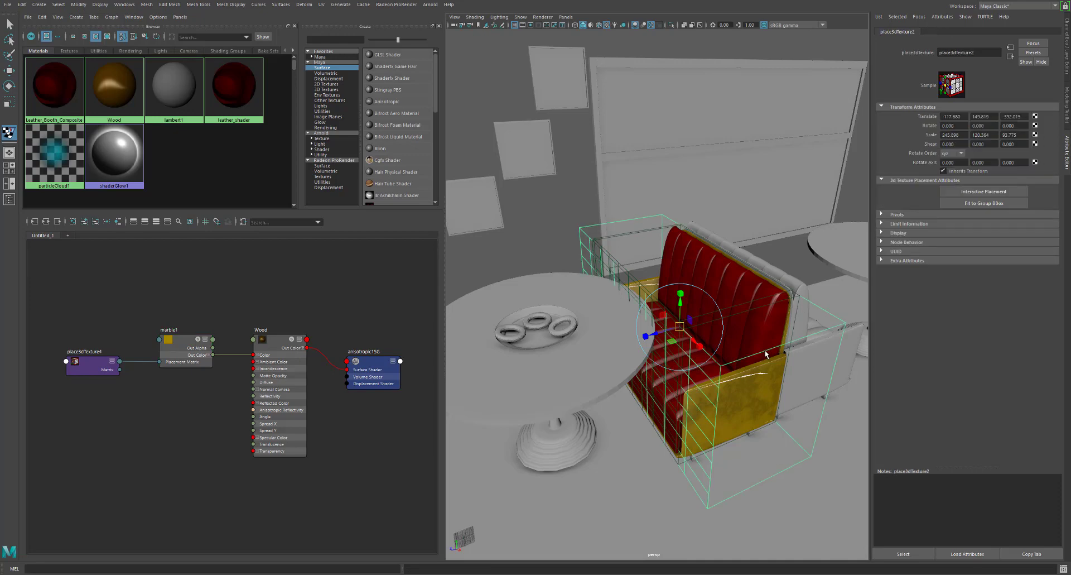
left_click_drag(681, 294, 682, 306)
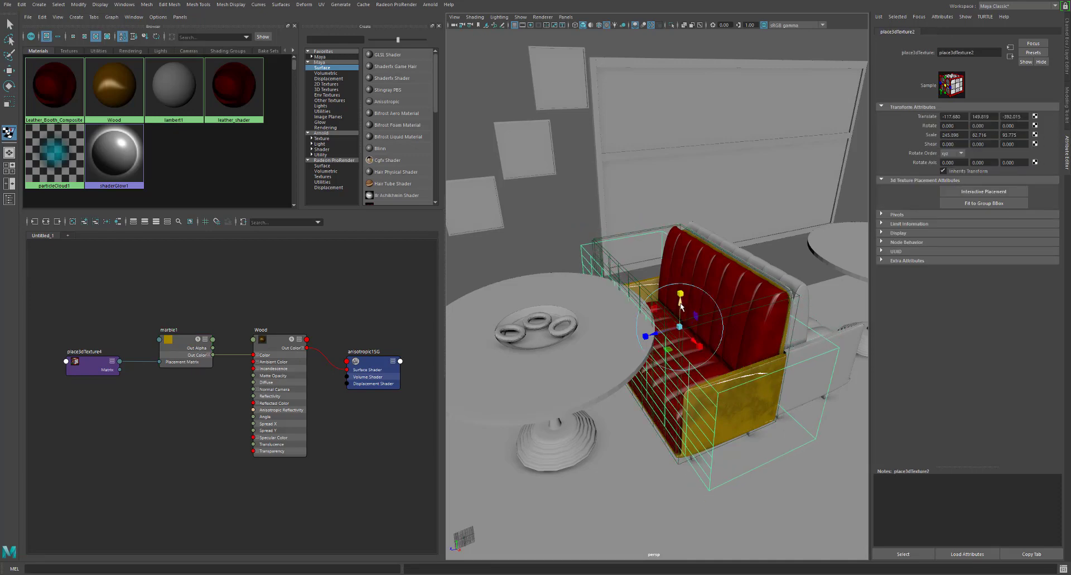
key("ctrl+z")
key("ctrl+z")
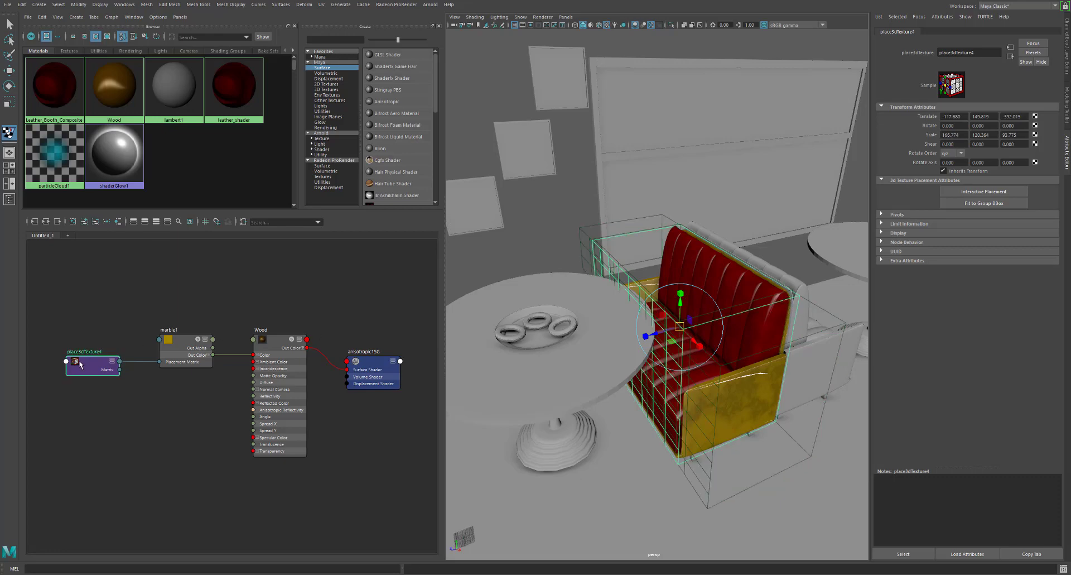
Stretch the marble's place3dTexture4 placement box to a Z scale of about 617 and flatten it to a Y scale of about 3.9
left_click_drag(681, 301, 446, 389)
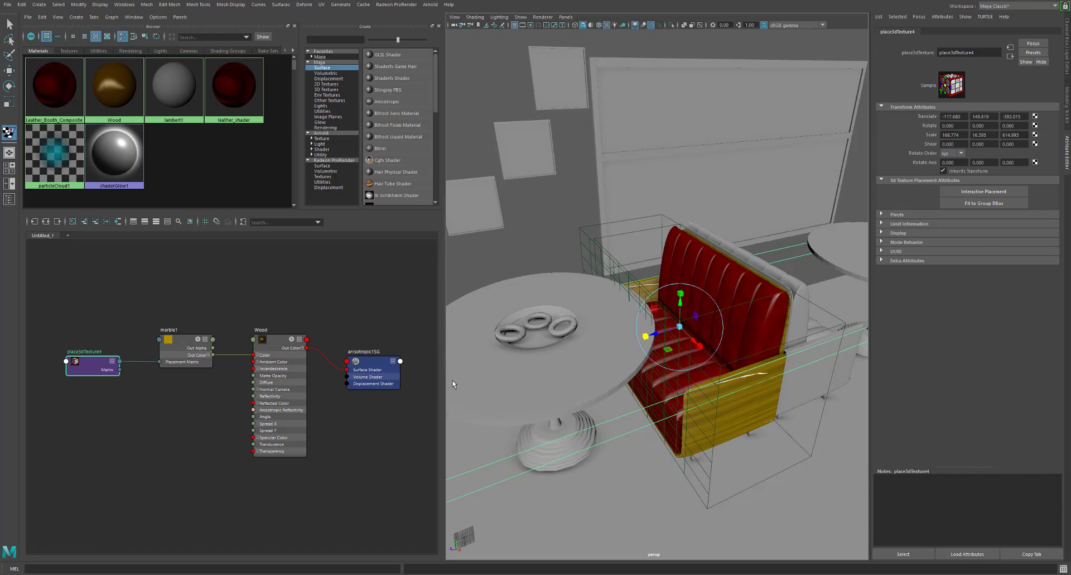
left_click_drag(680, 294, 640, 319)
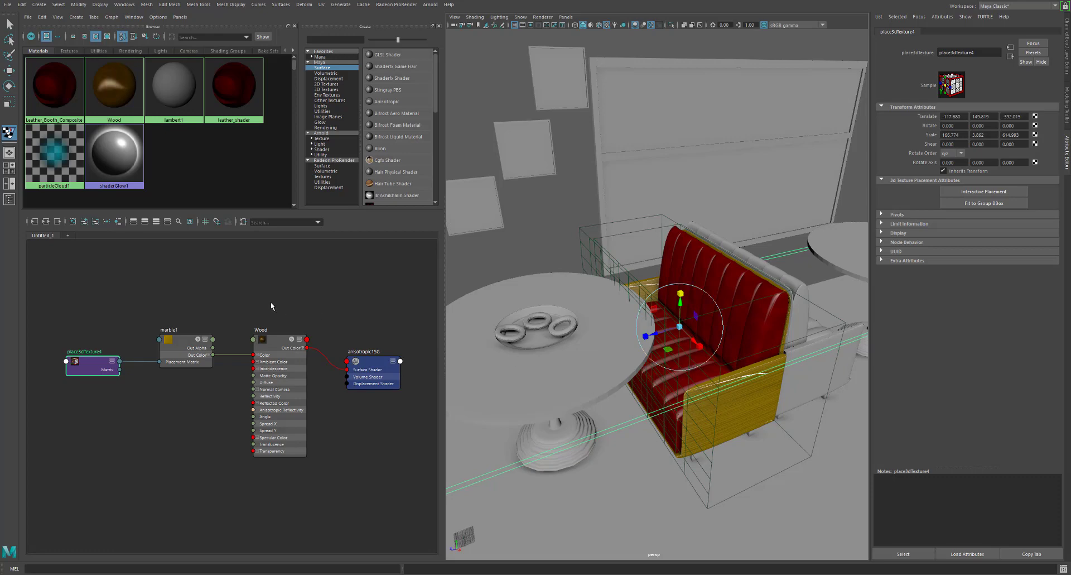
Adjust the Wood material's specular shading to Angle 2.189, Spread X about 38, Spread Y 33.801, Roughness 0.565 and Fresnel Index 5.677
left_click(122, 93)
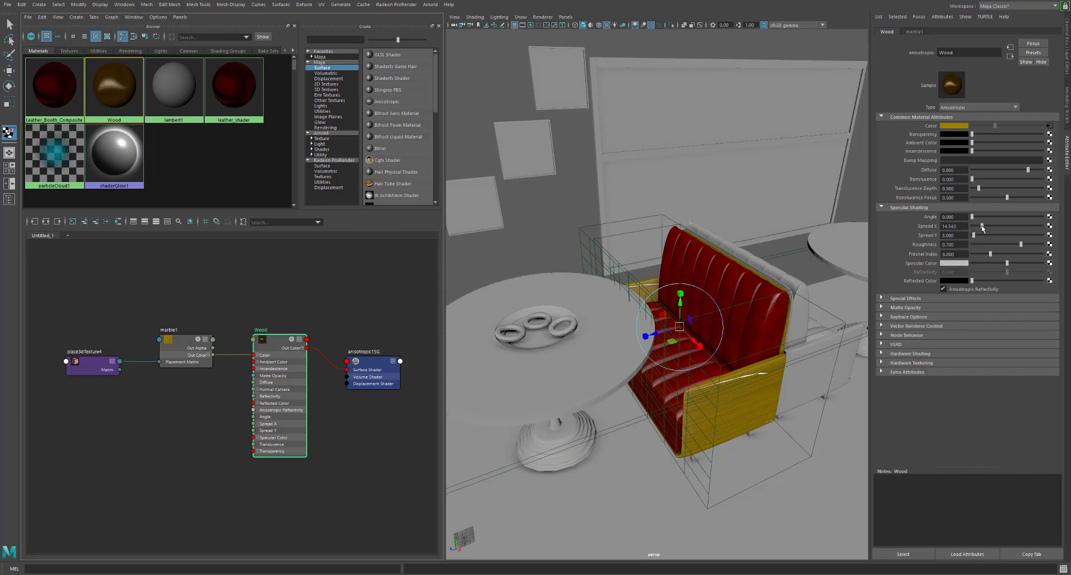
left_click_drag(983, 226, 1011, 244)
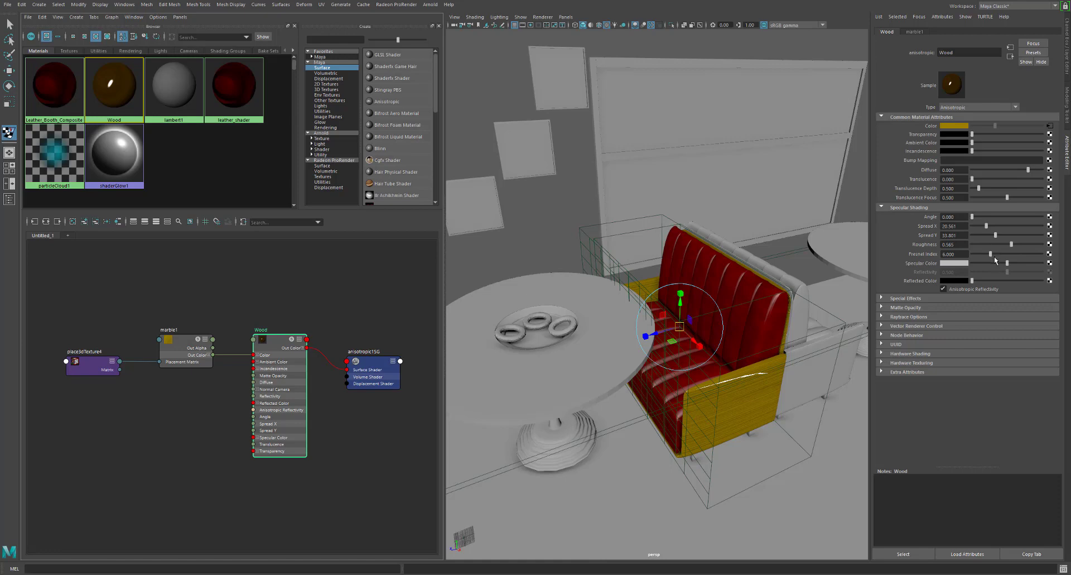
left_click_drag(1010, 254, 994, 255)
left_click_drag(973, 219, 972, 219)
mouse_move(986, 226)
left_mouse_down()
mouse_move(1031, 225)
mouse_move(999, 225)
left_mouse_up()
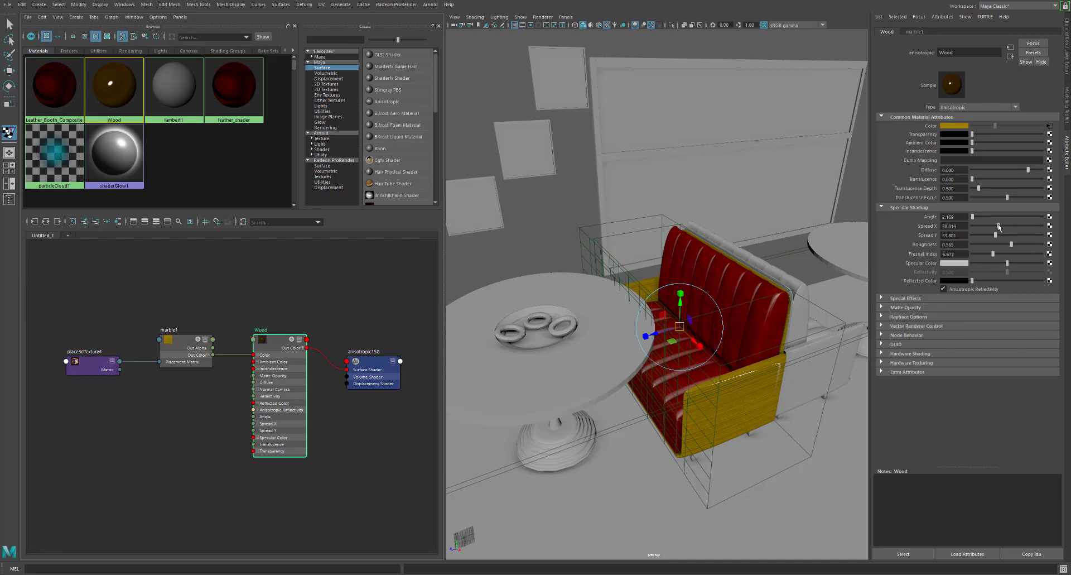
Set the Wood material's Spread X to 38, Spread Y to 30 and Fresnel Index to 5.171
left_click(965, 225)
type("38")
left_click(964, 235)
double_click(963, 234)
type("30")
key("Return")
mouse_move(993, 255)
left_mouse_down()
mouse_move(1024, 256)
mouse_move(983, 258)
left_mouse_up()
Toggle Wood's Anisotropic Reflectivity off, raise Reflectivity slightly, and turn Anisotropic Reflectivity back on
left_click(980, 289)
left_click(980, 290)
left_click(980, 290)
left_click(981, 290)
left_click(980, 288)
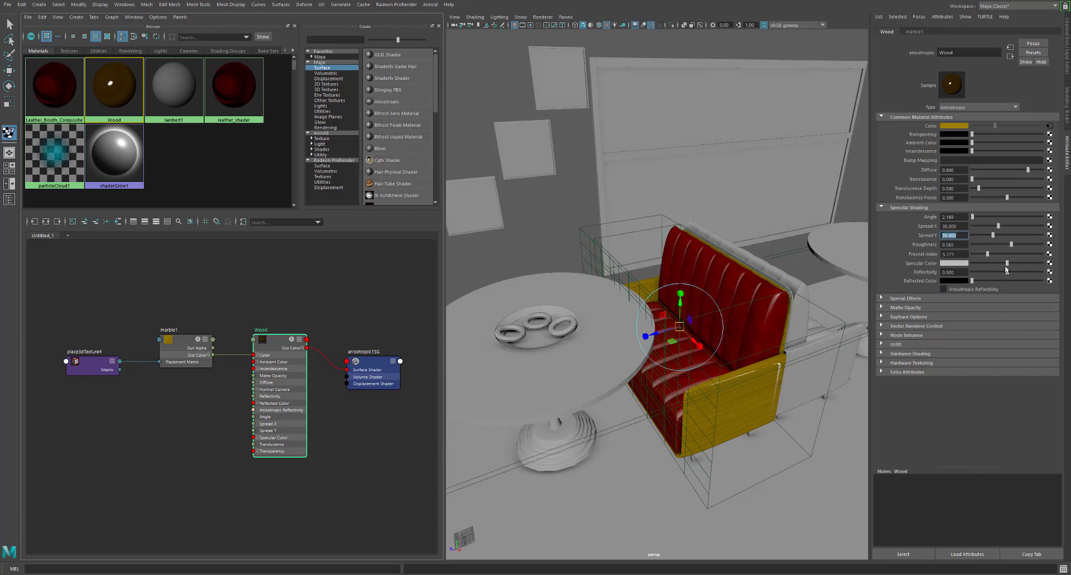
left_click_drag(1008, 272, 1010, 272)
left_click(979, 291)
Set the Wood material's specular Angle to 0
left_click_drag(957, 217, 919, 217)
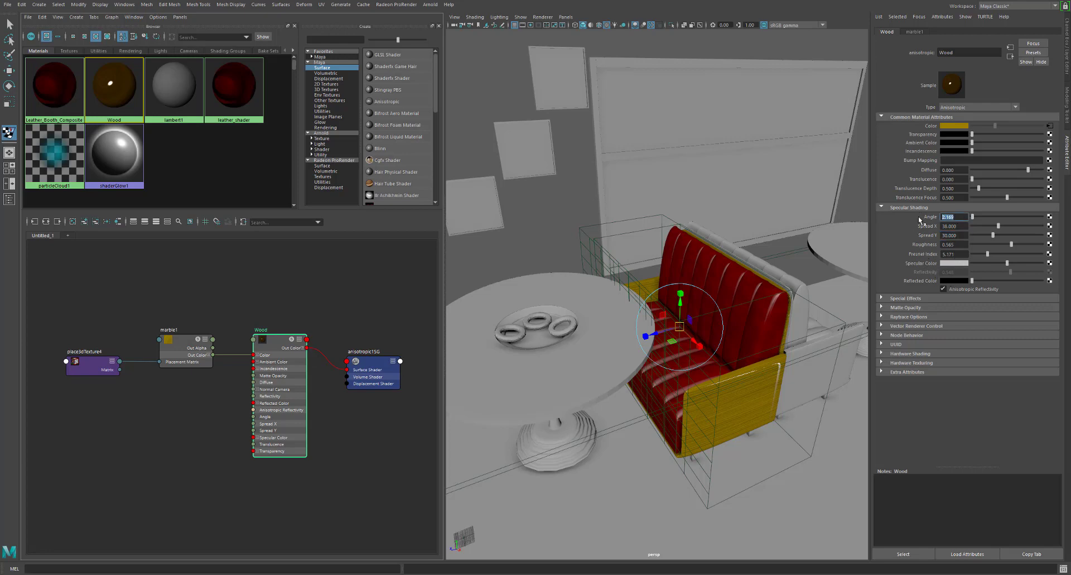
type("0")
key("Return")
Shrink the marble's place3dTexture4 box to a Z scale of about 83 and set its Y scale to about 6.2
left_click(626, 425)
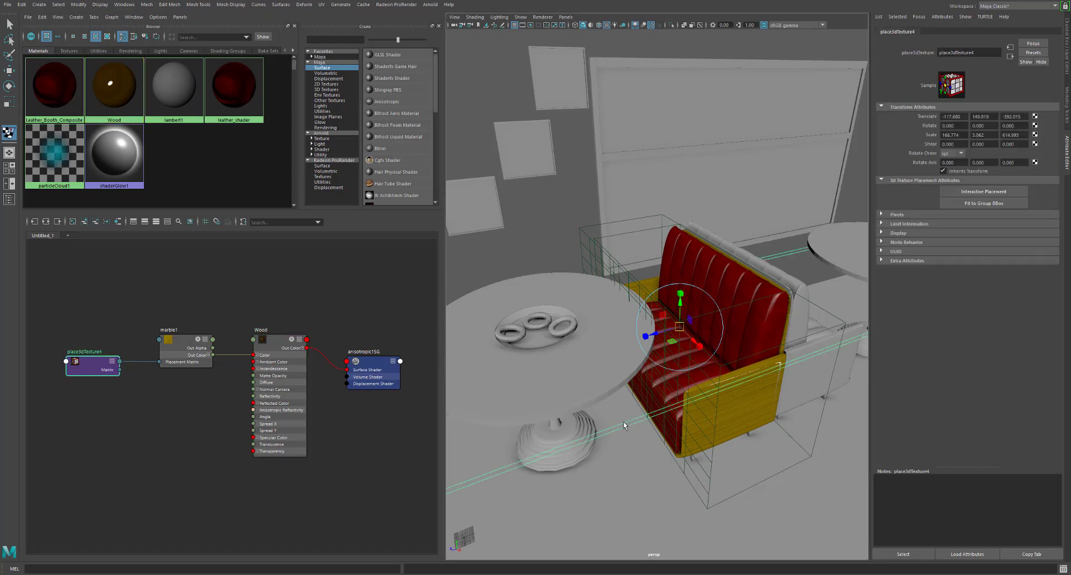
left_click_drag(647, 336, 683, 271)
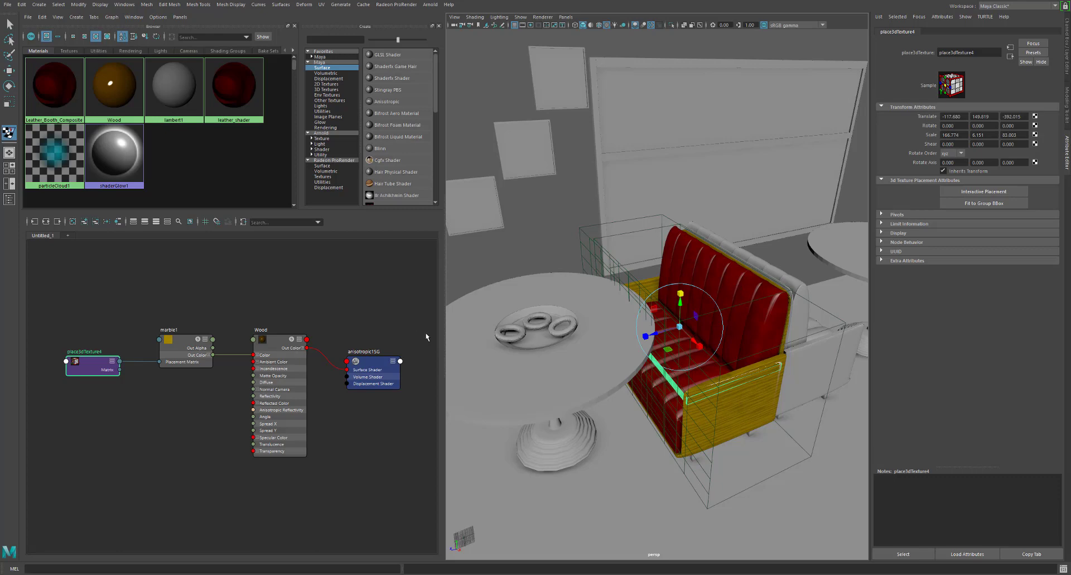
Graph the leather_shader network and scale its place3dTexture1 placement box down uniformly to about 84 × 63 × 49
left_click(230, 87)
right_click(231, 87)
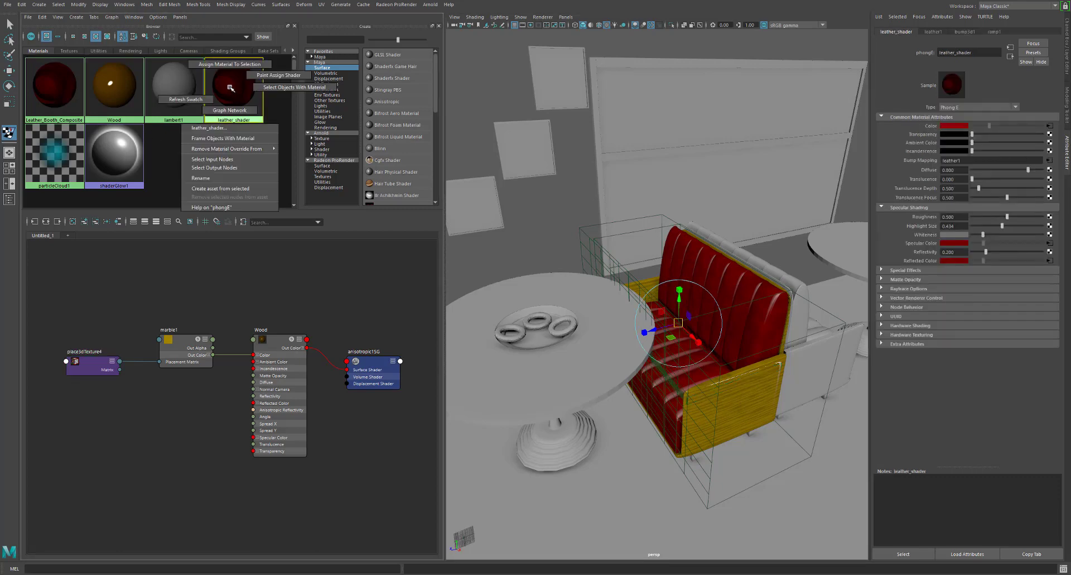
left_click(230, 110)
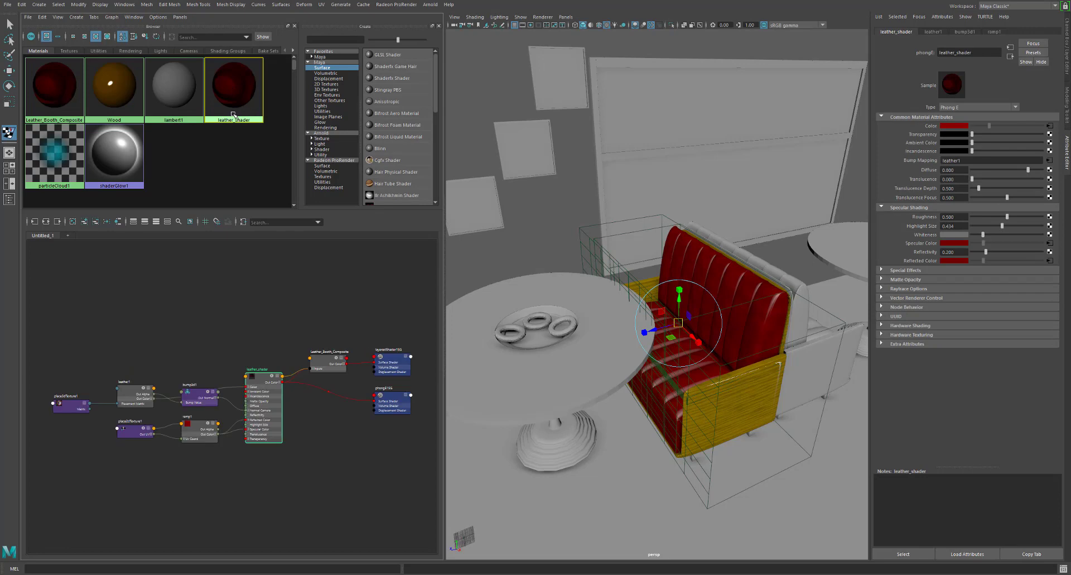
left_click(71, 409)
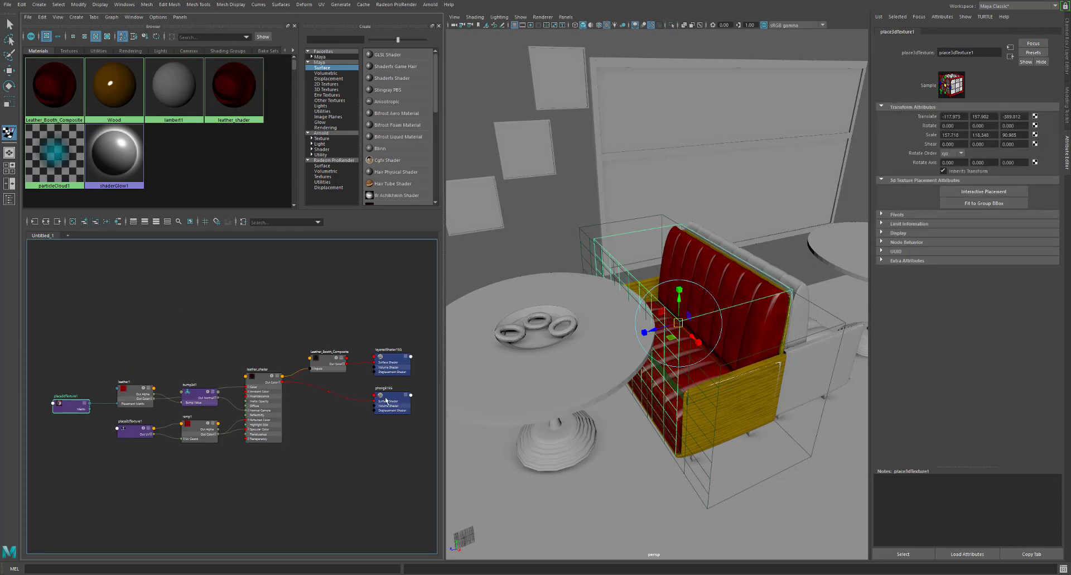
left_click(702, 345)
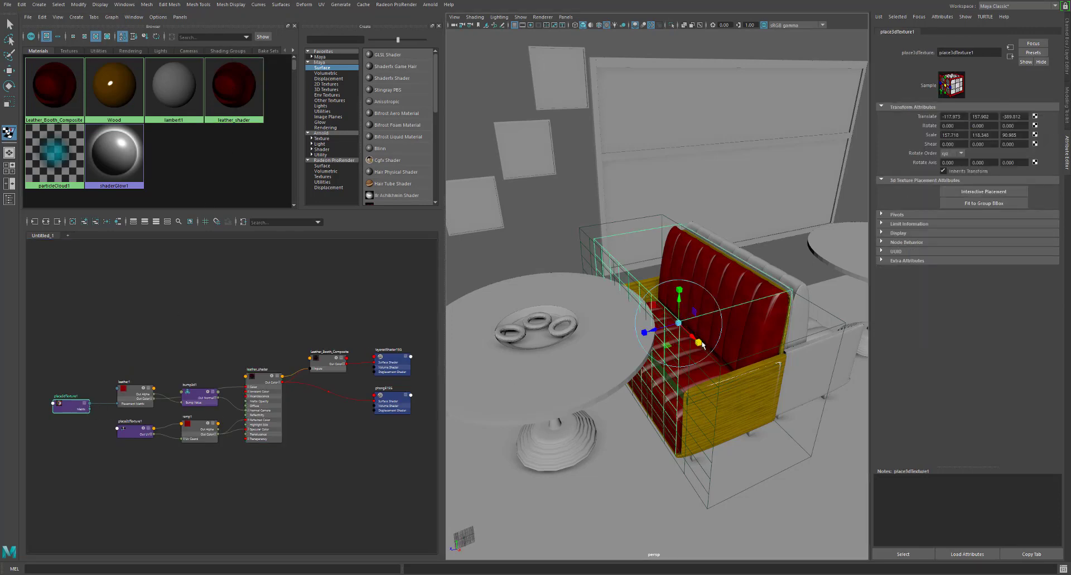
left_click_drag(702, 345, 652, 348)
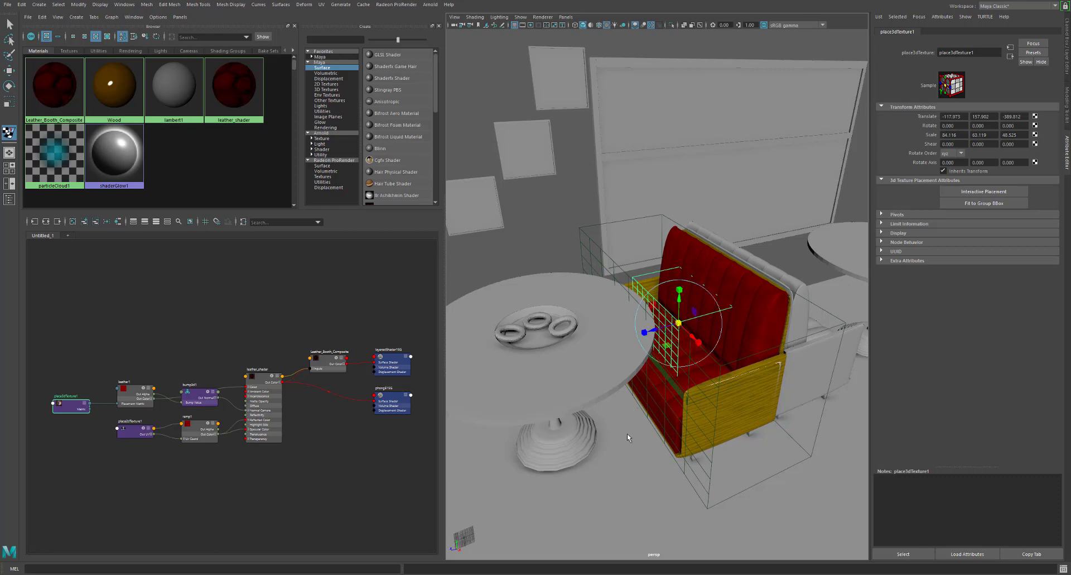
Save the café scene and clear the selection
key("ctrl+s")
left_click(212, 150)
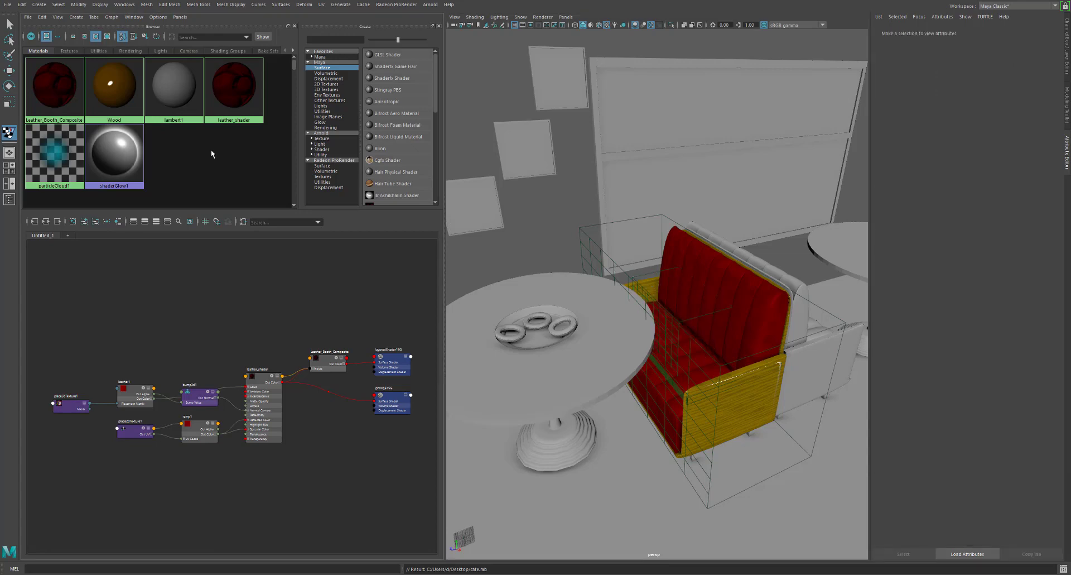
right_click(209, 151)
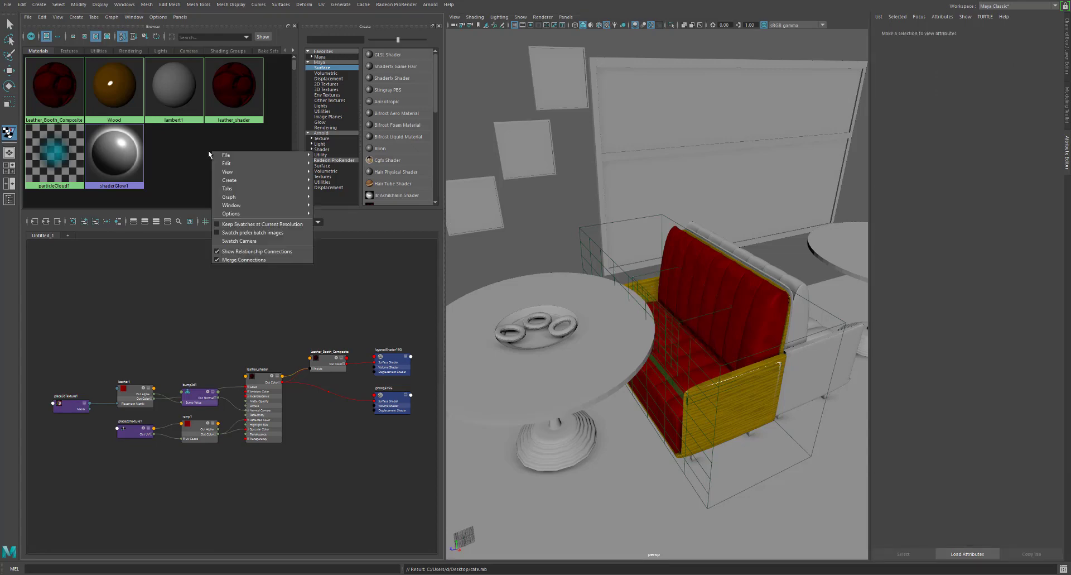
left_click(193, 153)
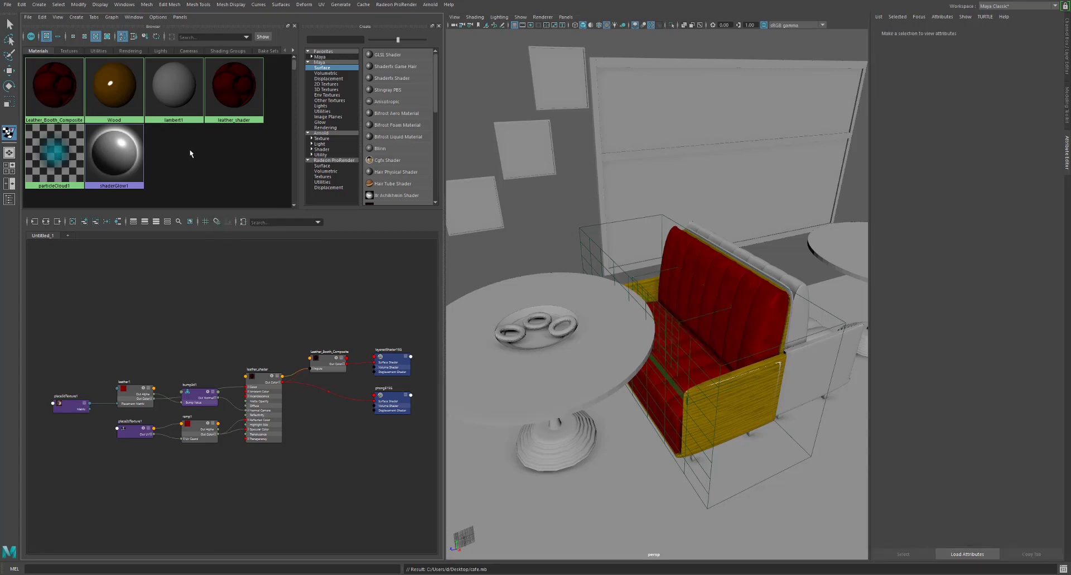
Create a Phong E surface material and name it chrome
left_click(330, 68)
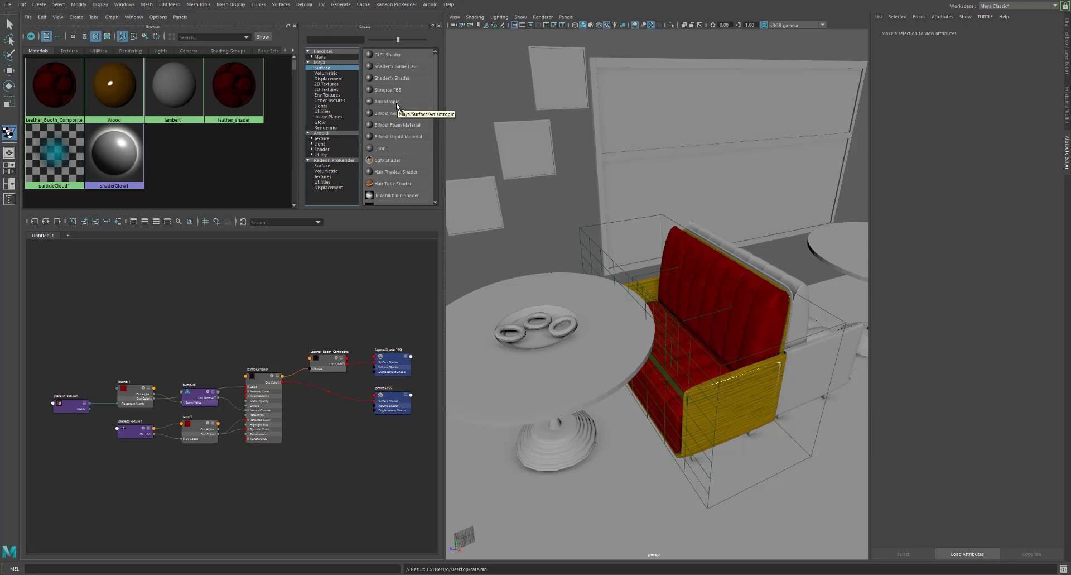
scroll(436, 109, "down", 2)
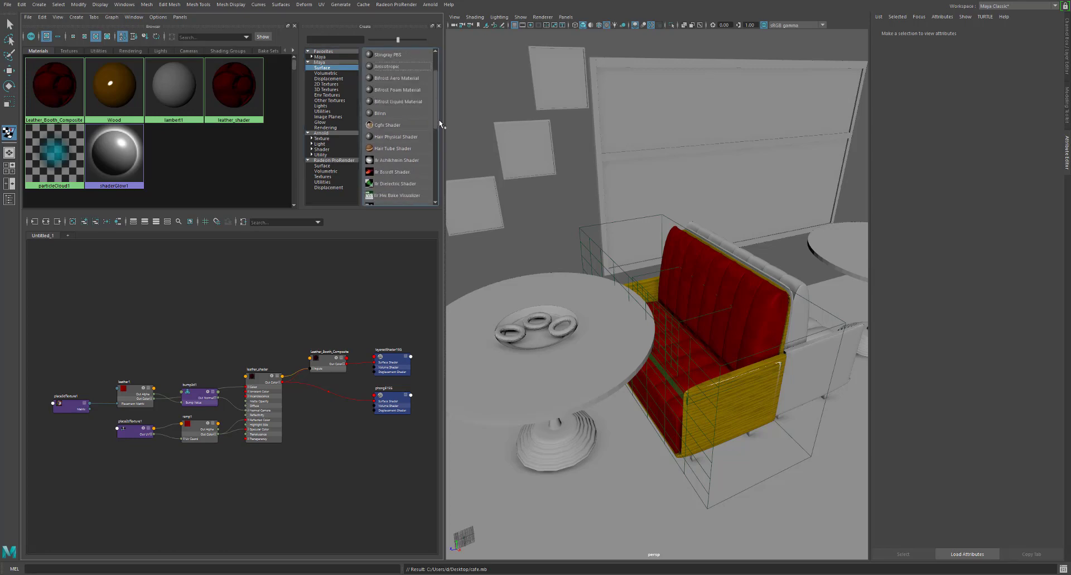
left_click_drag(437, 127, 437, 167)
left_click(402, 159)
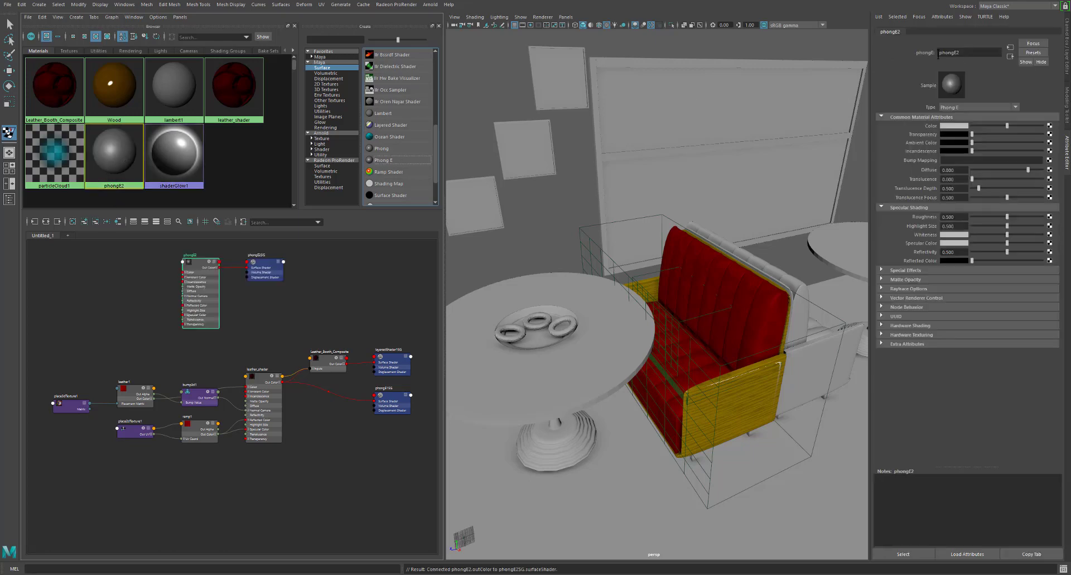
left_click(940, 52)
left_click_drag(929, 50, 912, 51)
type("chrome")
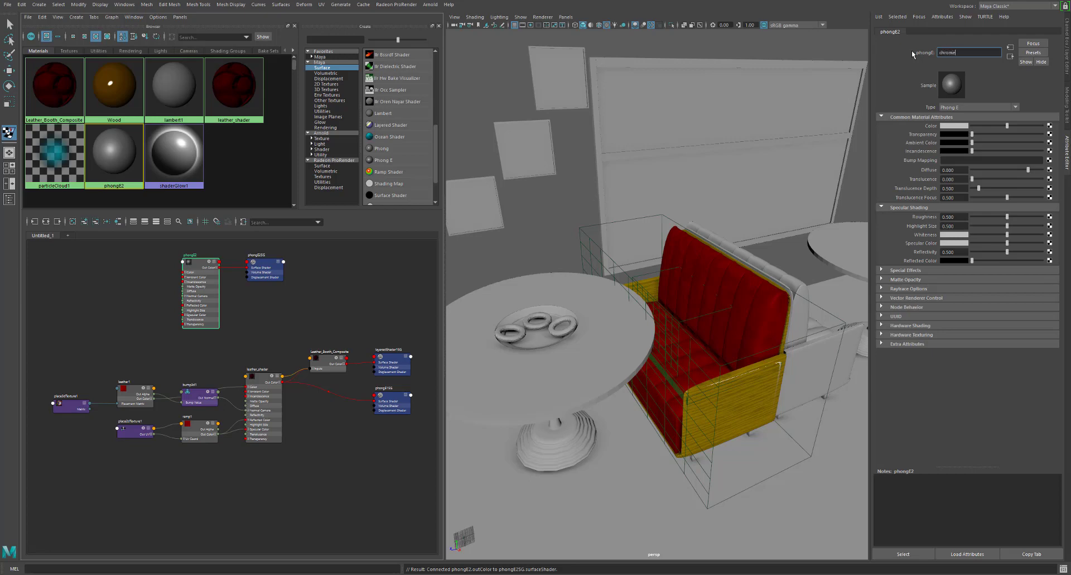
key("Return")
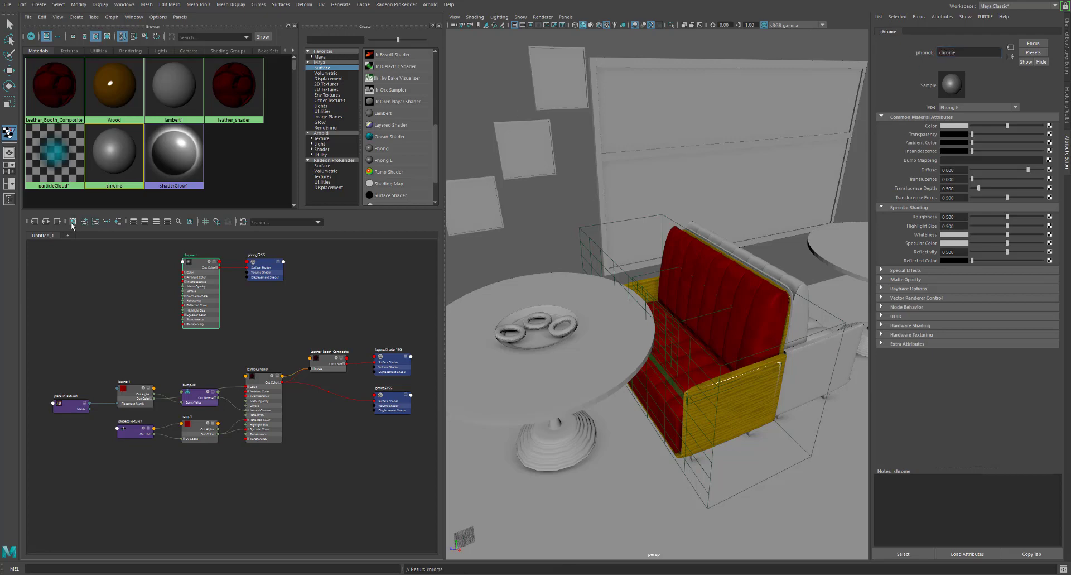
Graph the chrome material's network on its own and add a 2D Ramp texture to it
right_click_drag(110, 164, 106, 187)
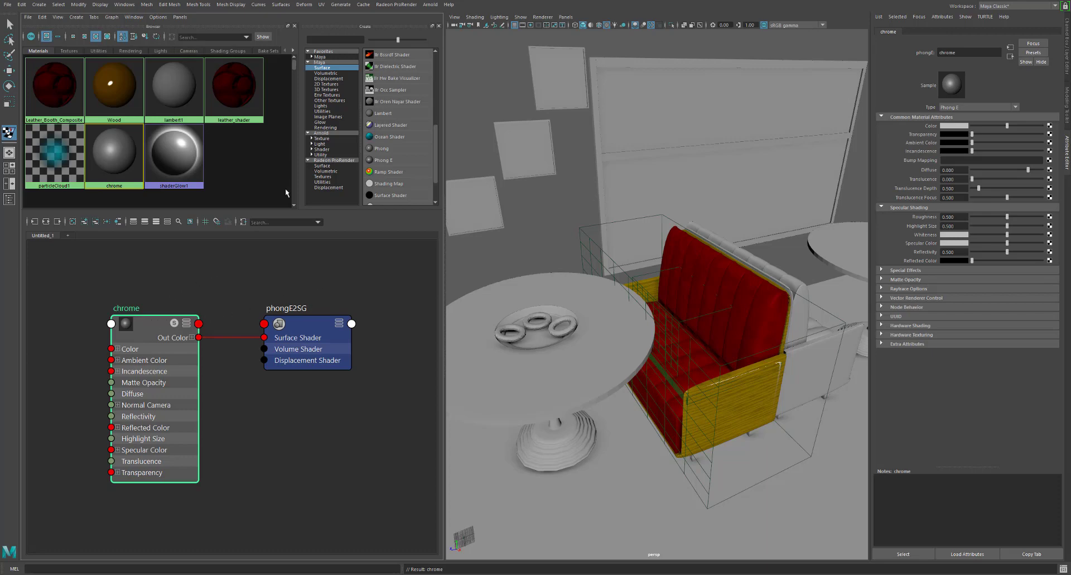
left_click(328, 111)
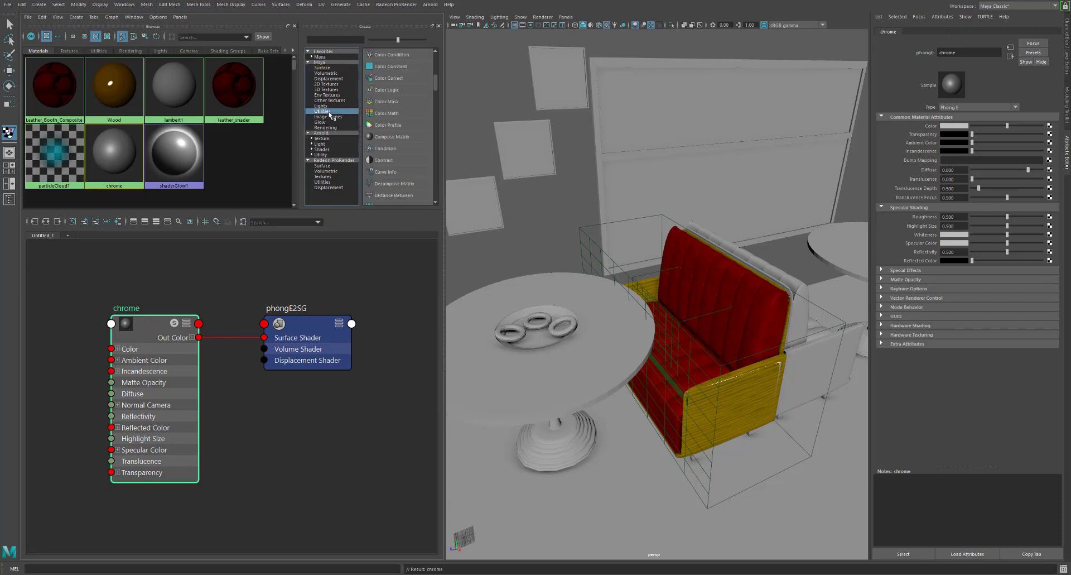
scroll(415, 130, "down", 6)
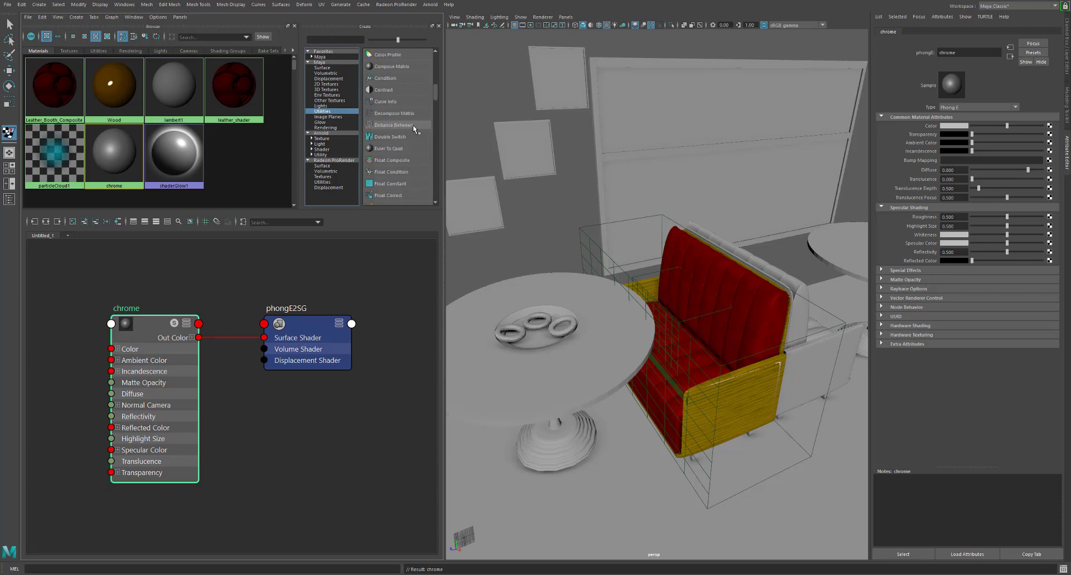
scroll(413, 127, "down", 6)
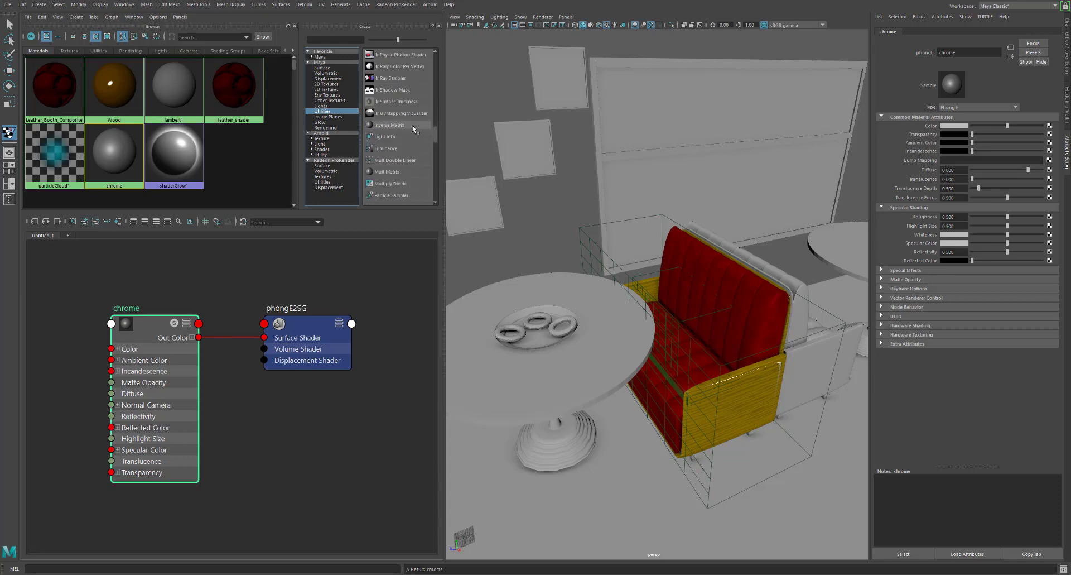
left_click(327, 84)
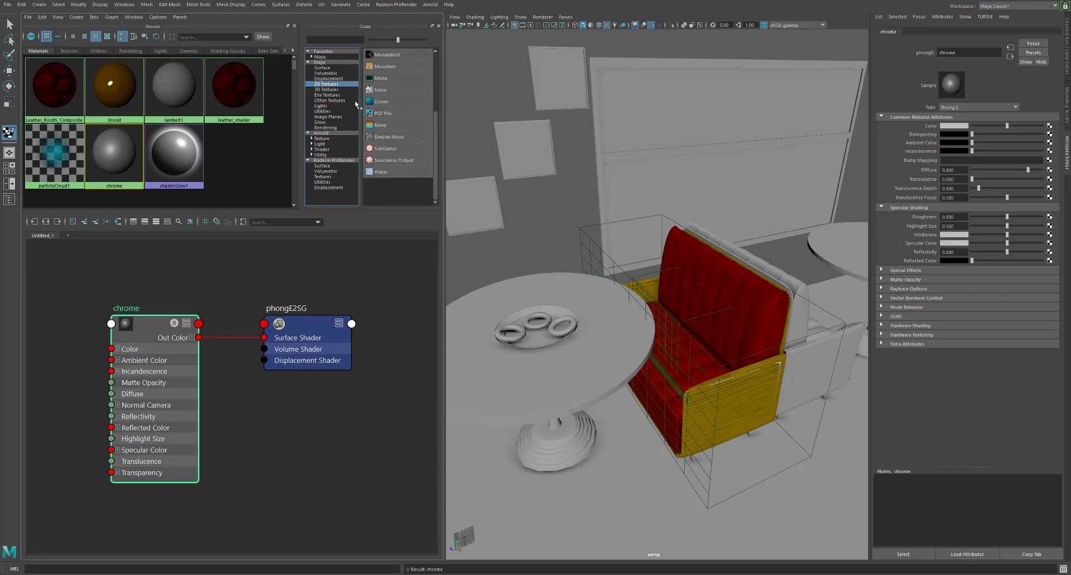
left_click(383, 126)
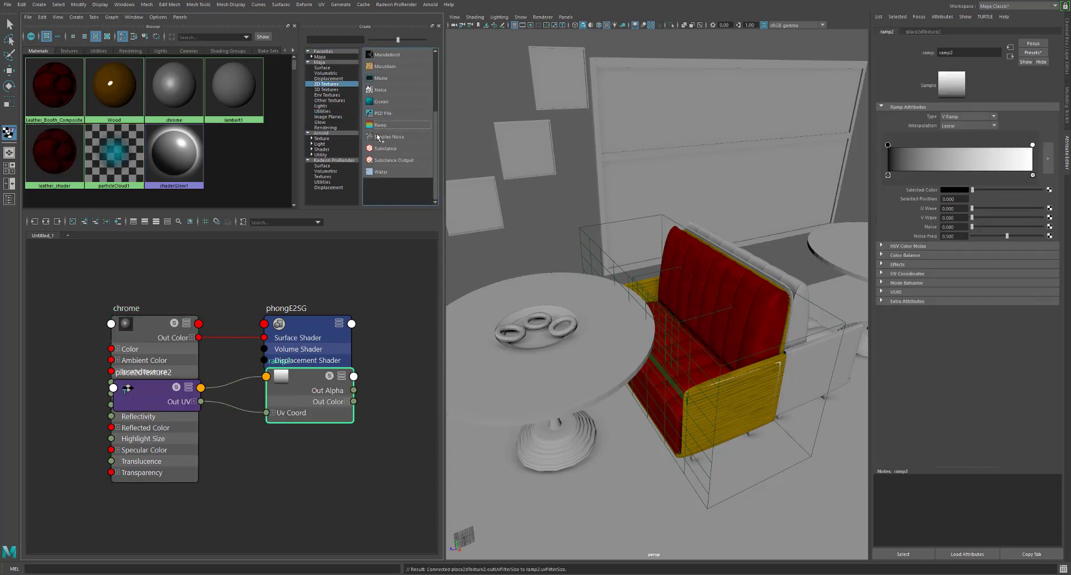
Spread out the ramp2, place2dTexture2, chrome and shading group nodes, and connect ramp2's Out Color to chrome's Color
mouse_move(316, 392)
left_mouse_down()
mouse_move(235, 392)
mouse_move(306, 407)
left_mouse_up()
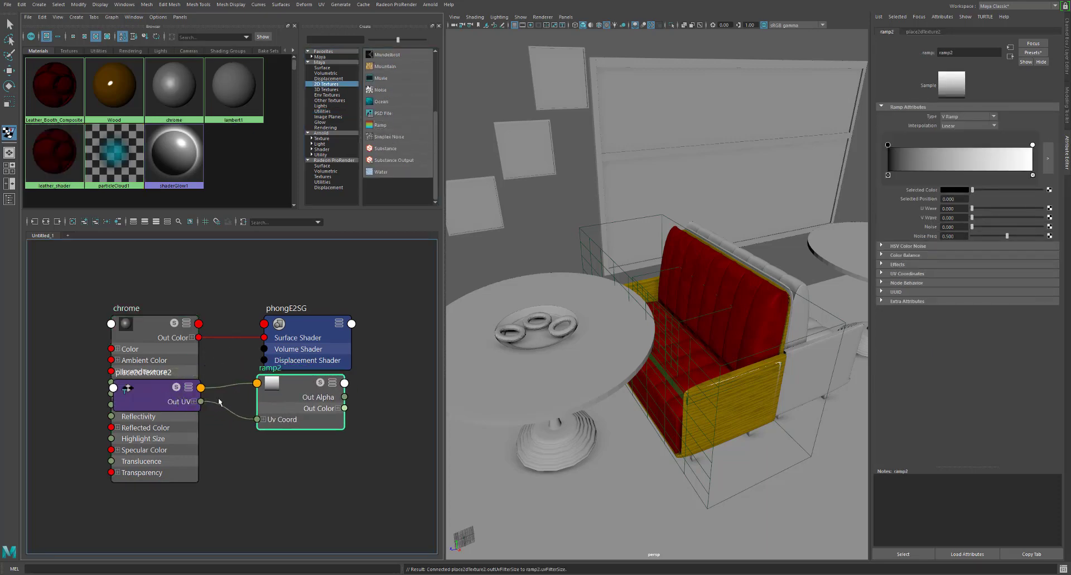
left_click_drag(145, 391, 59, 361)
left_click_drag(292, 404, 113, 286)
left_click_drag(182, 347, 299, 404)
left_click_drag(320, 334, 393, 331)
left_click_drag(260, 384, 263, 305)
left_click_drag(165, 290, 232, 328)
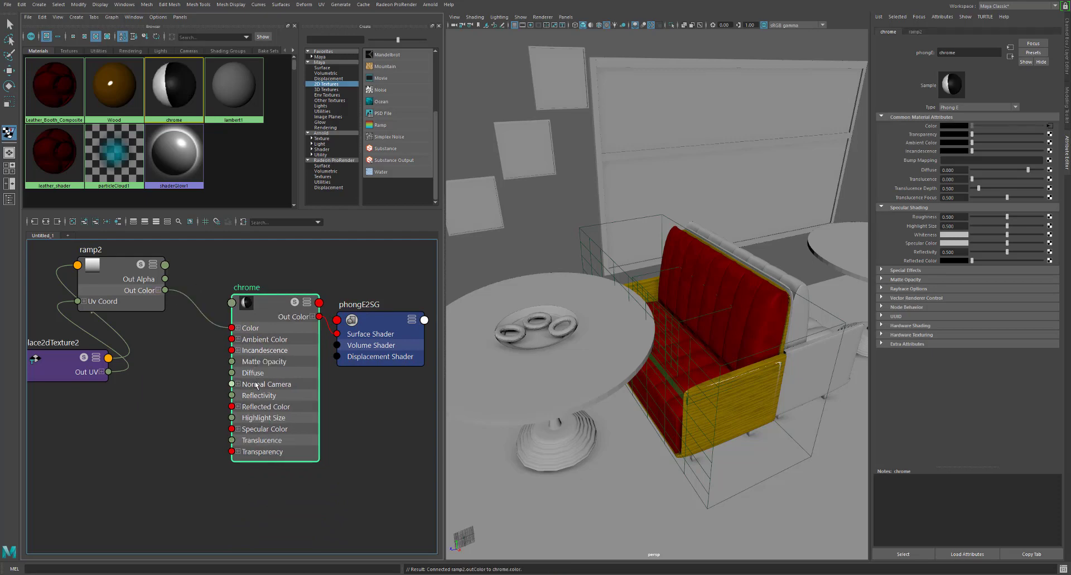
Set the ramp2 texture's Type to U Ramp
left_click(119, 266)
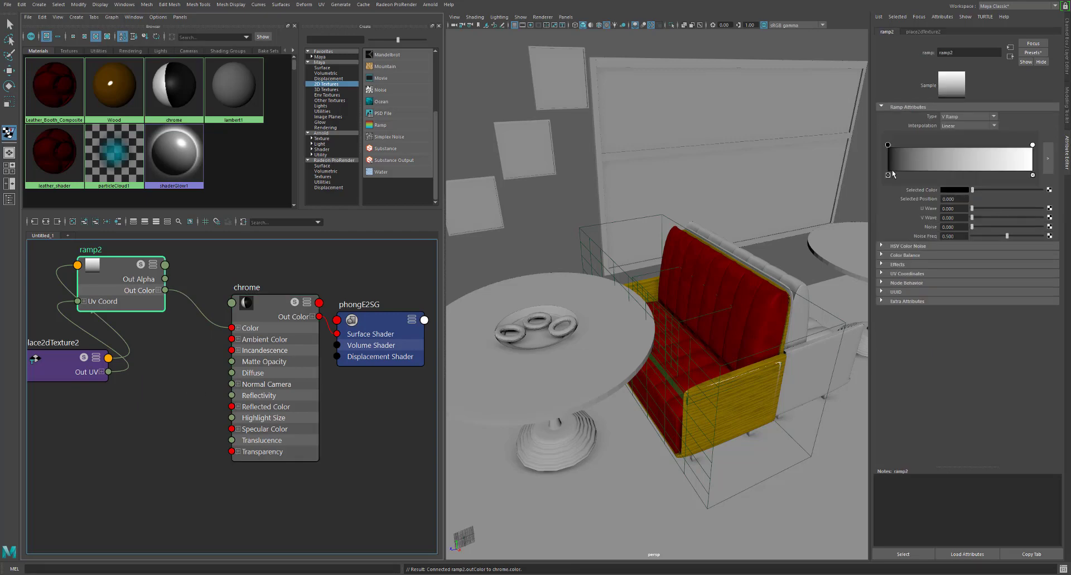
left_click(960, 117)
left_click(962, 134)
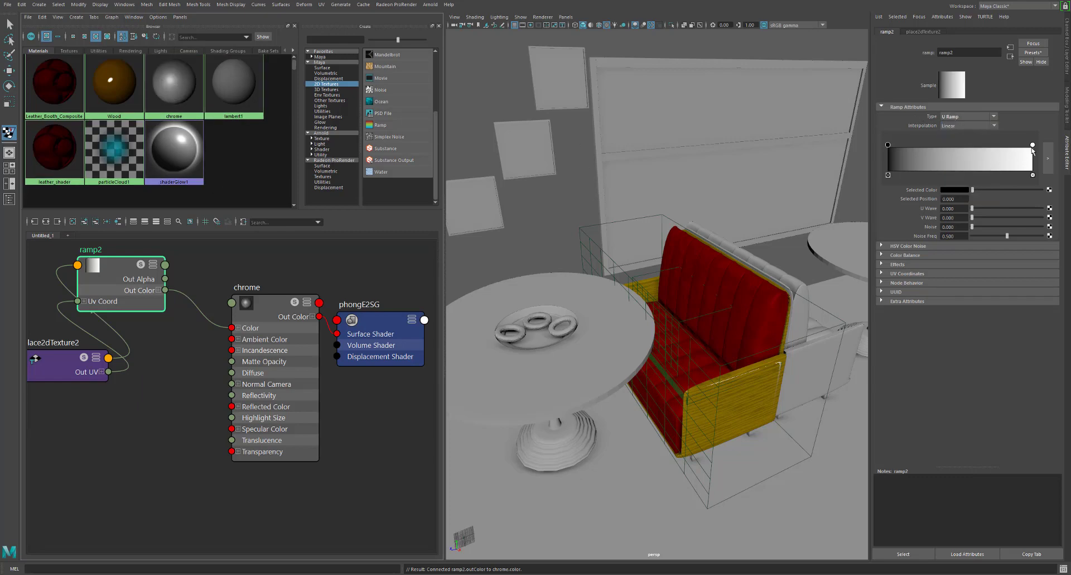
Reverse the ramp2 gradient so it runs from white at position 0.000 to black at position 1.000
left_click_drag(1033, 145, 913, 145)
left_click_drag(986, 147, 1007, 146)
left_click(1048, 158)
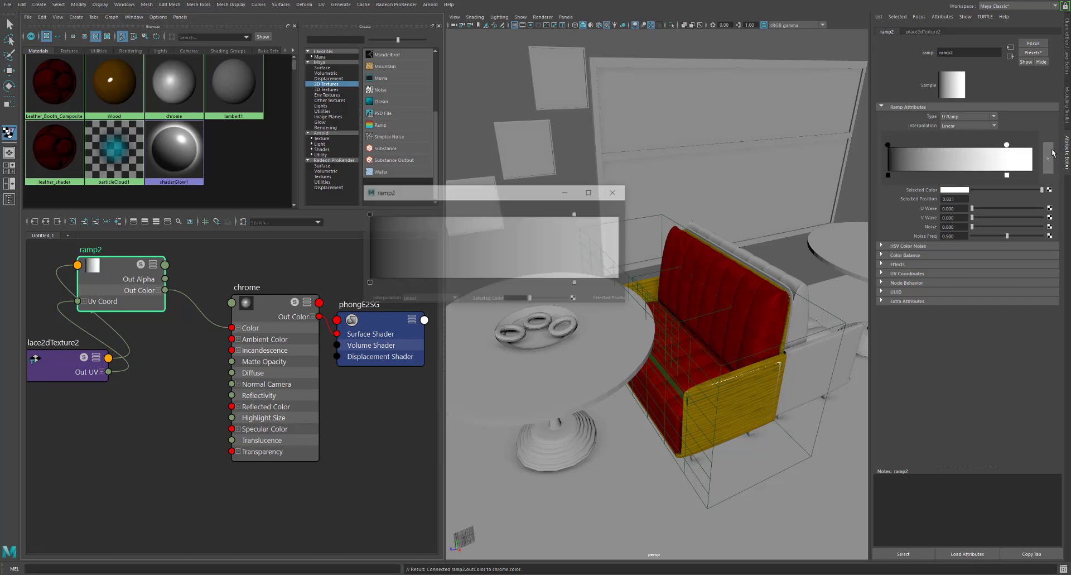
left_click(616, 191)
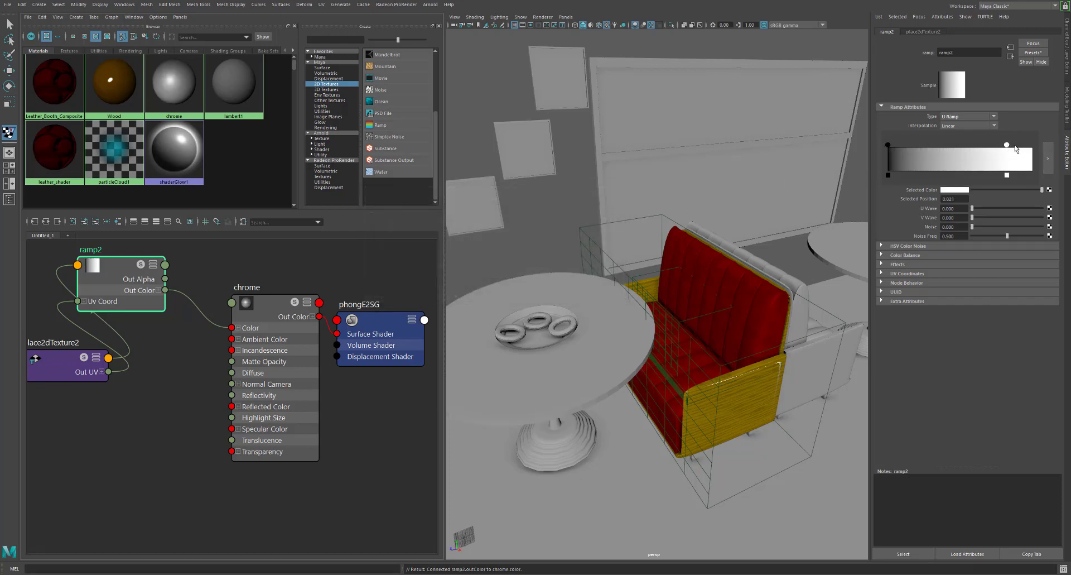
left_click_drag(1008, 145, 1058, 154)
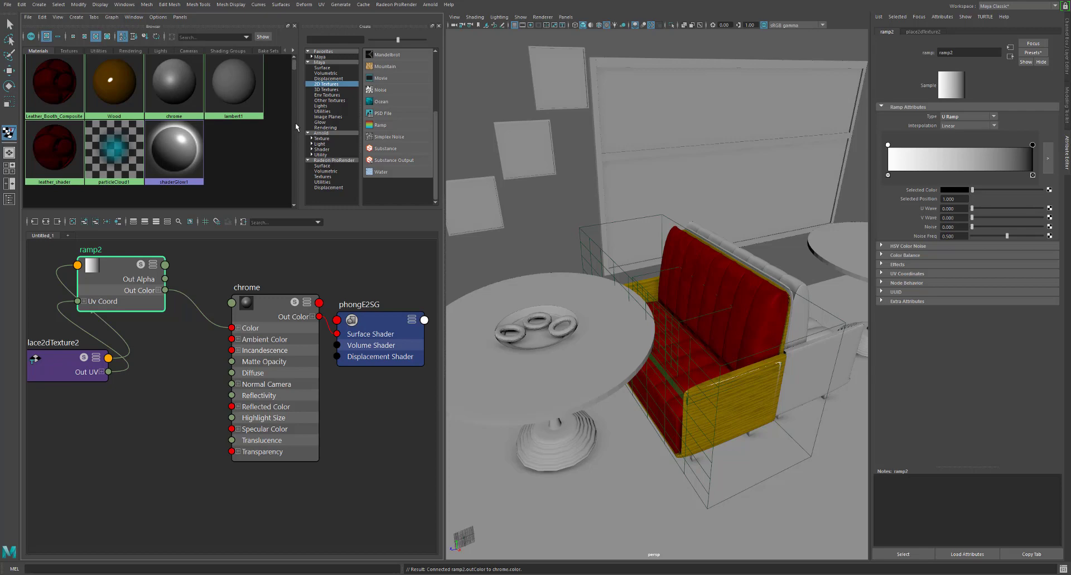
Add a Light Info utility node to the graph and place it below place2dTexture2
left_click(328, 113)
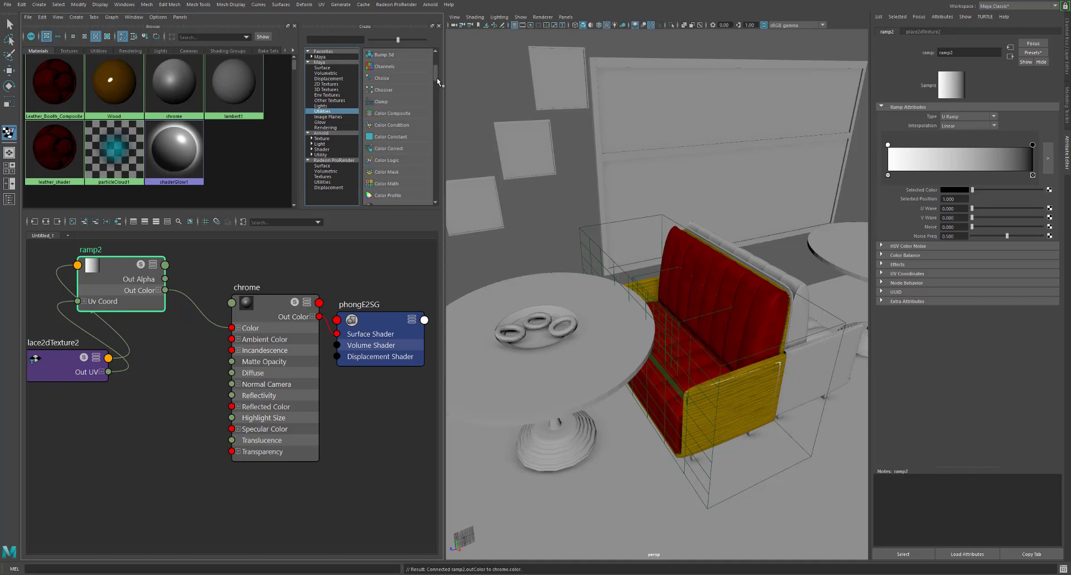
left_click_drag(437, 79, 437, 82)
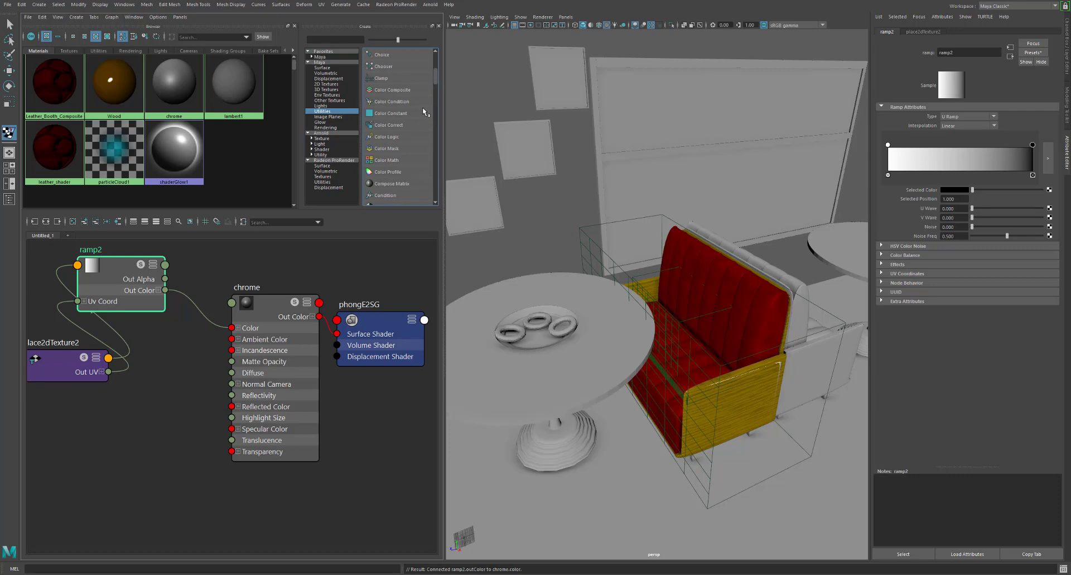
scroll(423, 107, "down", 3)
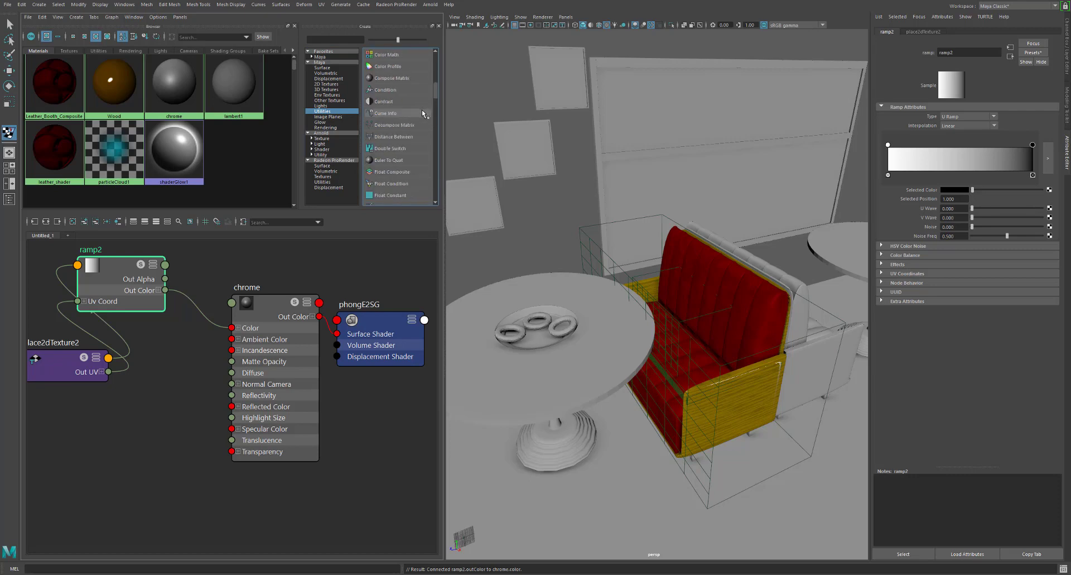
scroll(422, 110, "down", 1)
scroll(422, 109, "down", 3)
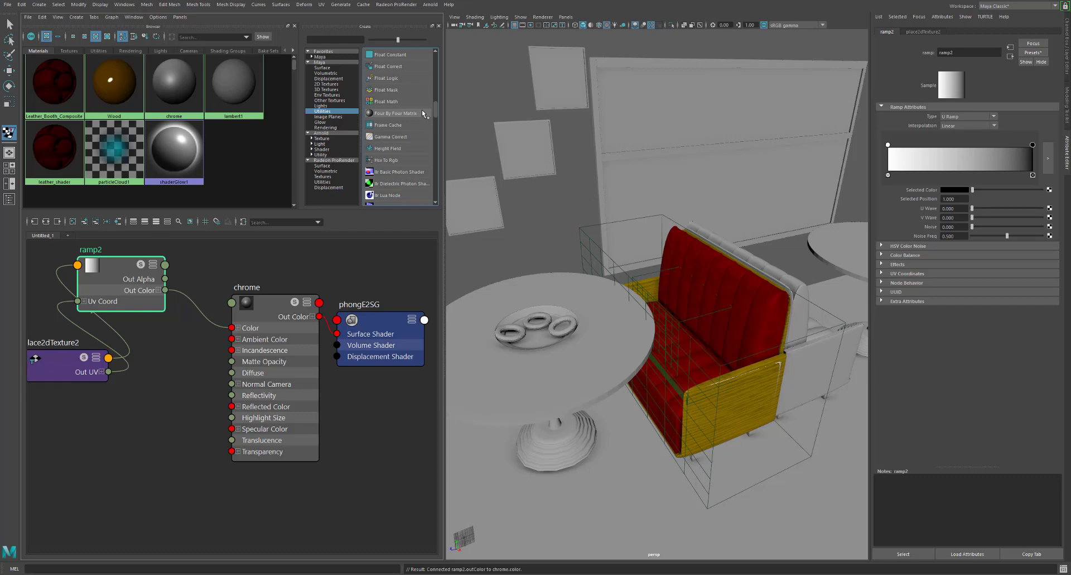
scroll(422, 110, "down", 5)
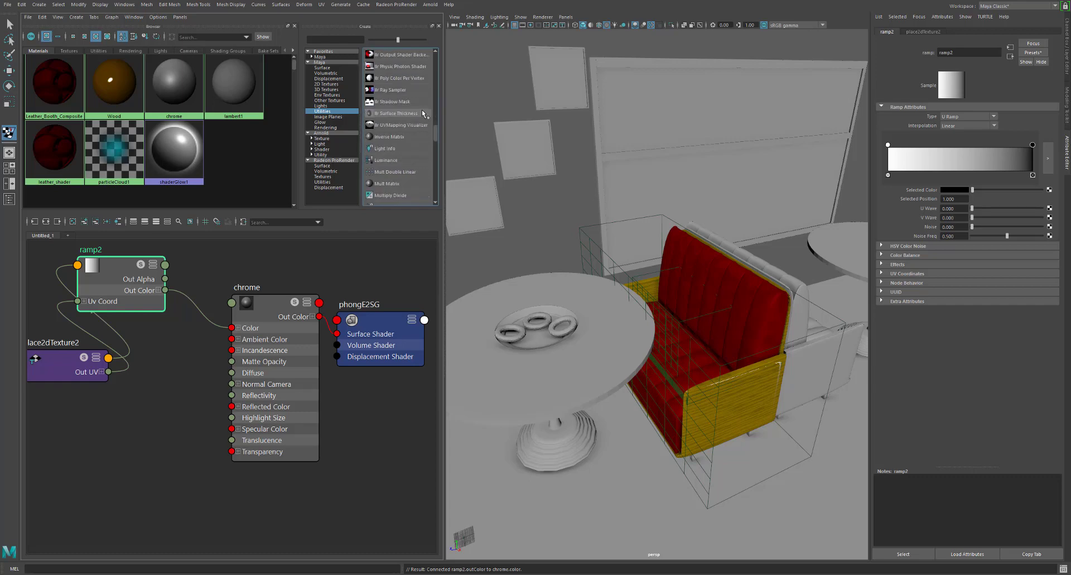
left_click(408, 148)
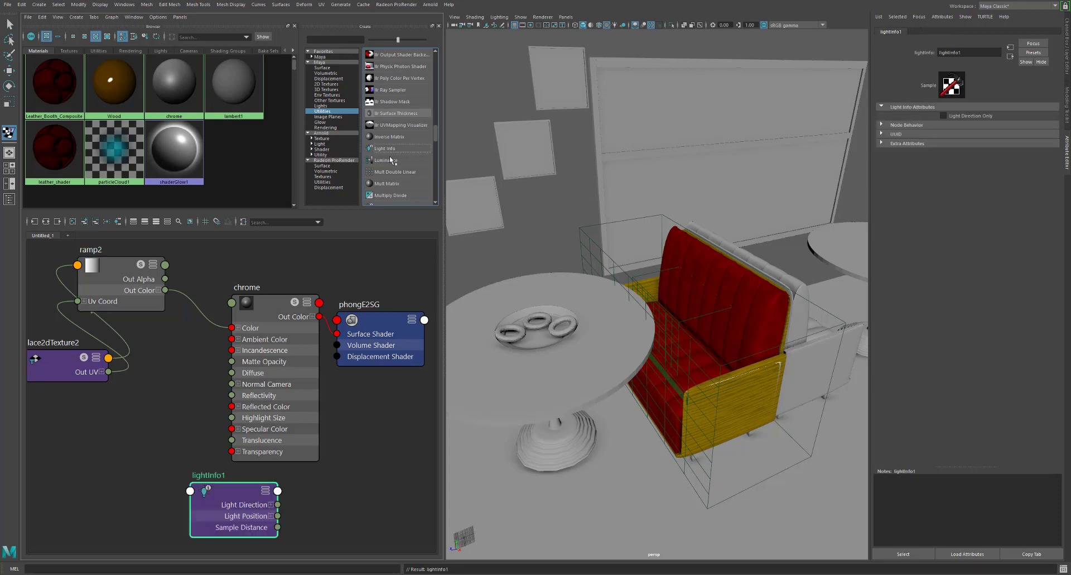
left_click_drag(230, 511, 114, 424)
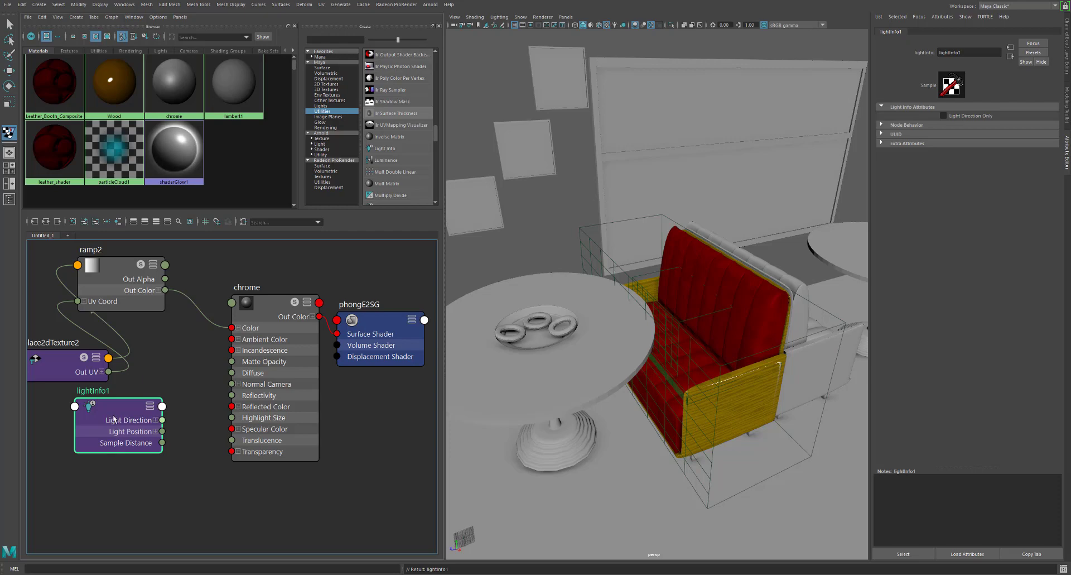
Shift place2dTexture2 and lightInfo1 into line below ramp2 and try to connect a lightInfo1 output to place2dTexture2
left_click(148, 284)
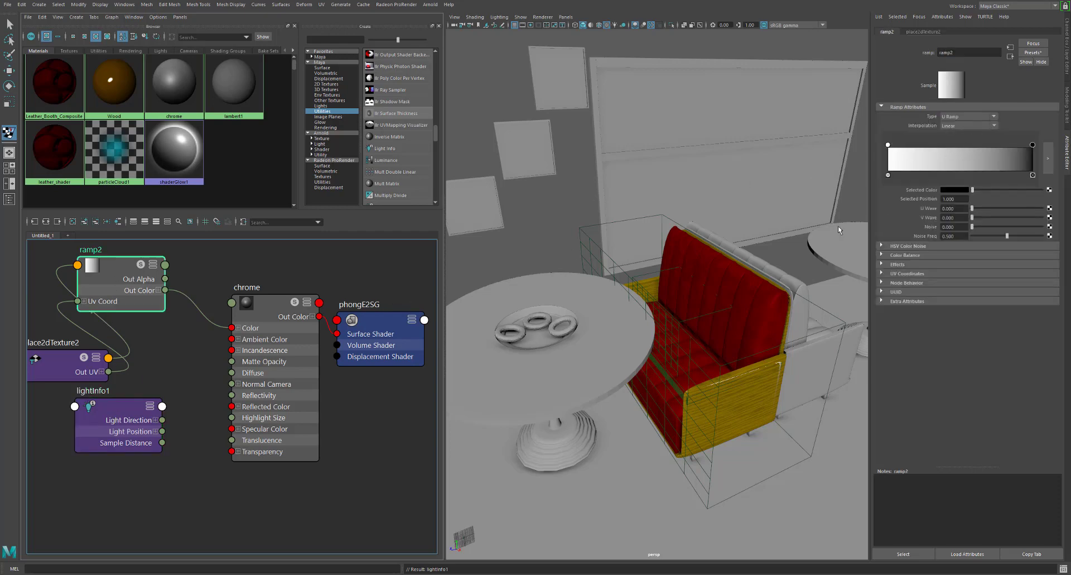
right_click(136, 308)
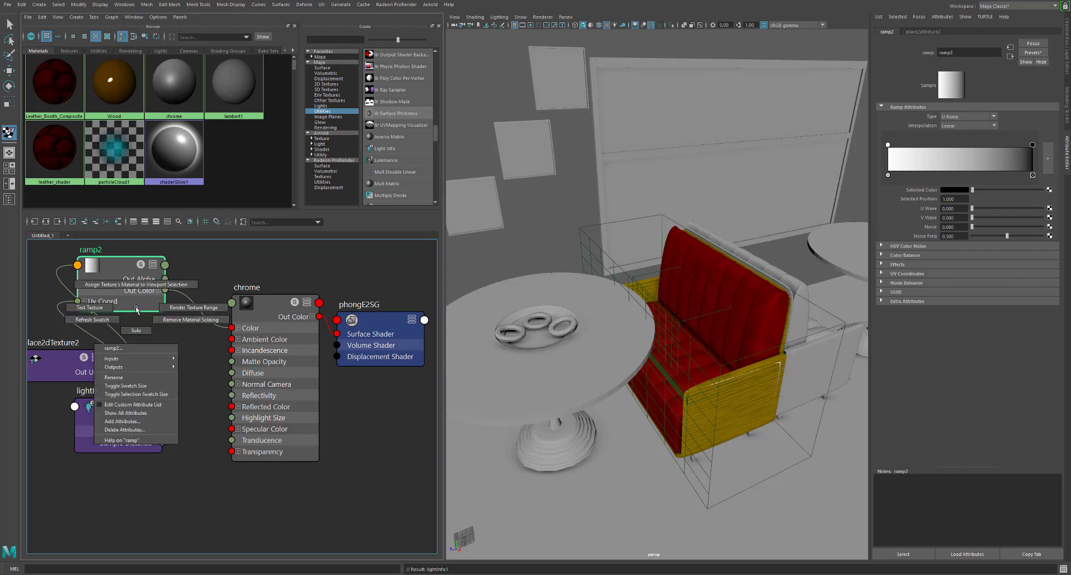
left_click(152, 349)
left_click_drag(134, 411, 119, 419)
left_click_drag(70, 361, 133, 360)
left_click(157, 413)
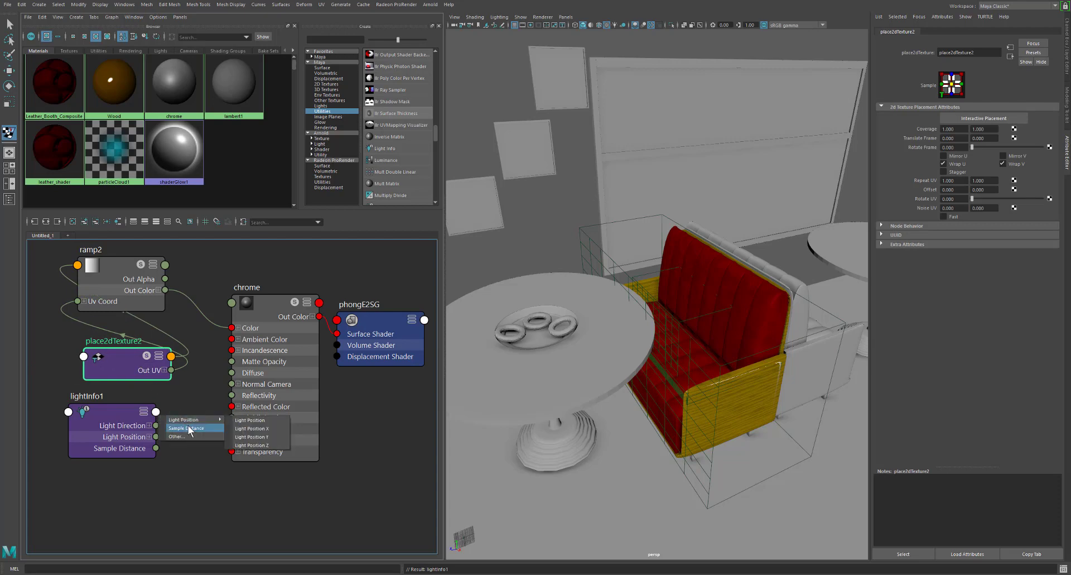
left_click(238, 423)
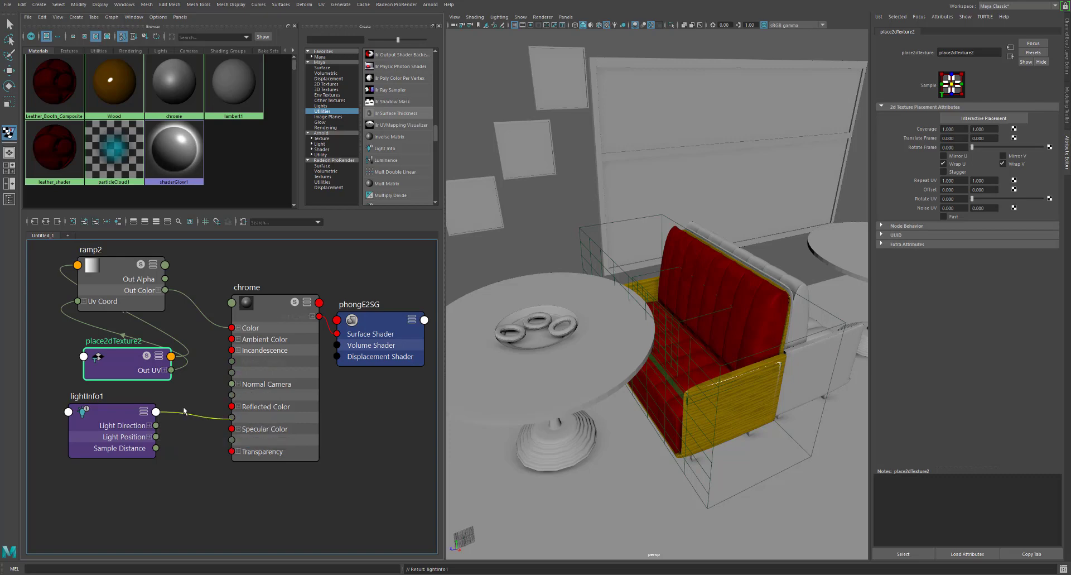
left_click(84, 356)
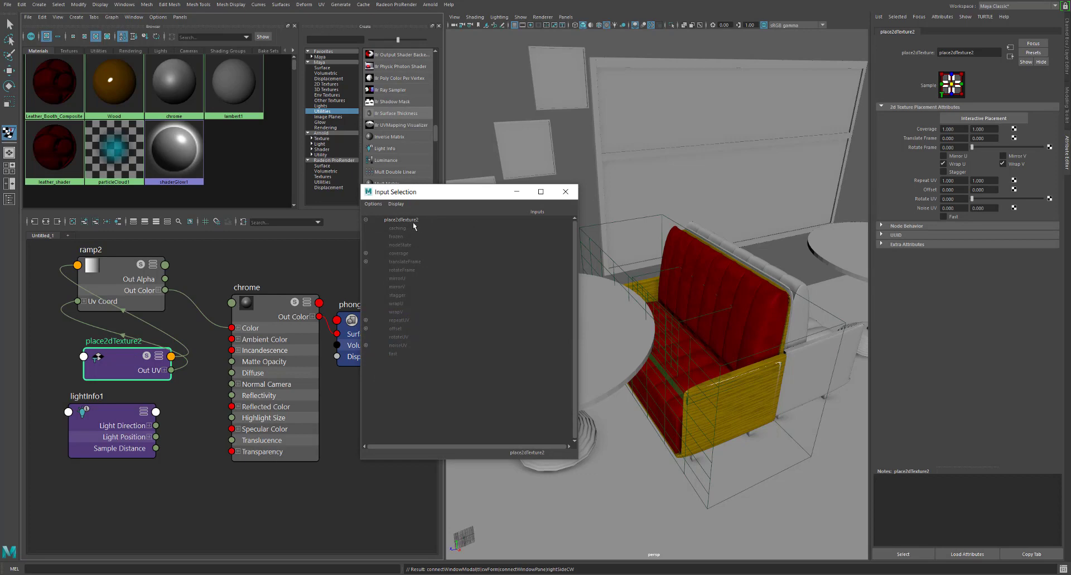
left_click(565, 191)
Recheck the lightInfo1 node's available outputs and delete the node from the chrome network
left_click(119, 410)
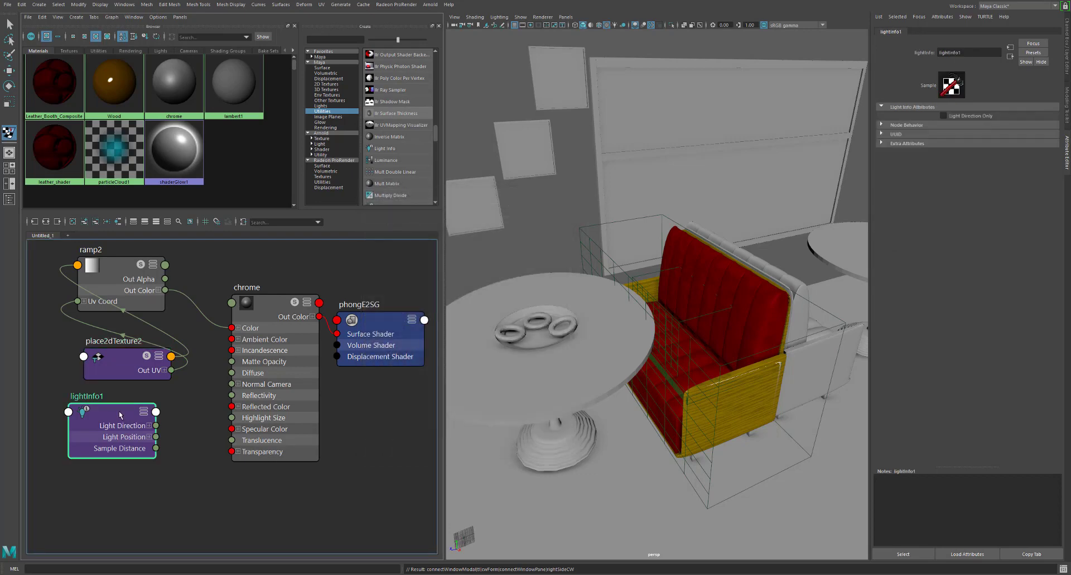
left_click_drag(118, 414, 86, 415)
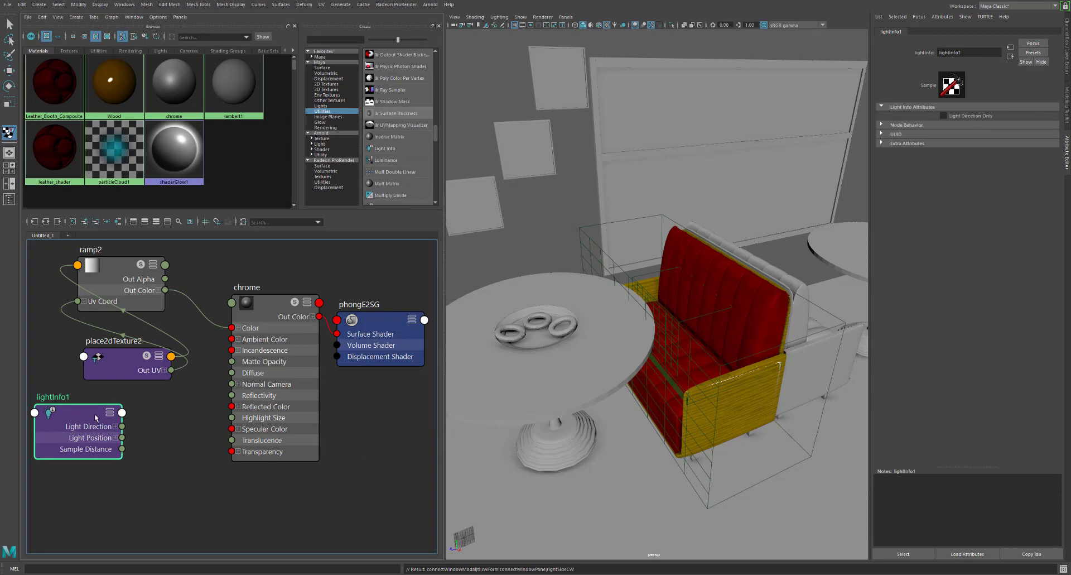
left_click(135, 284)
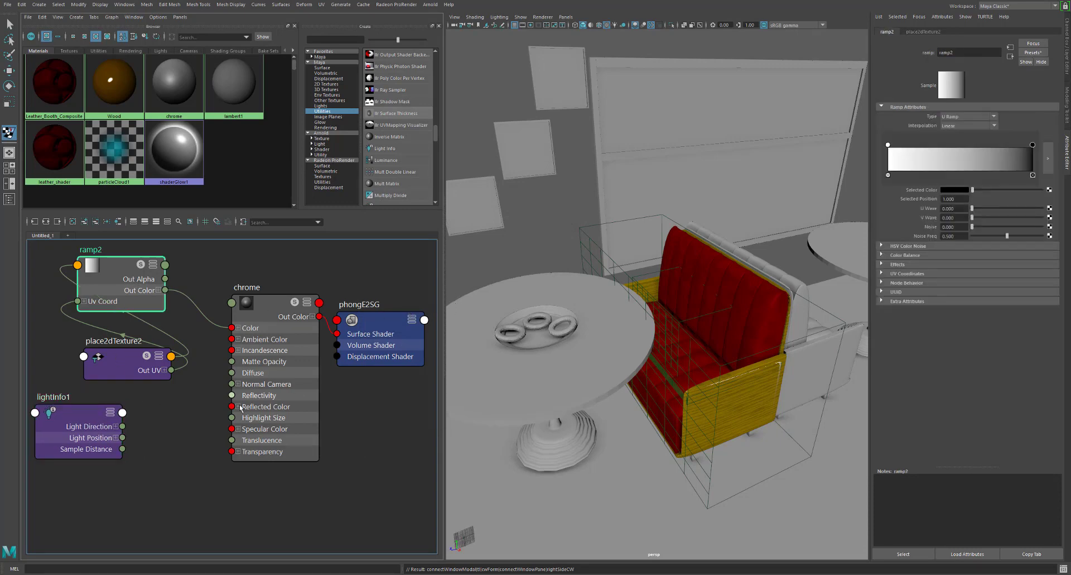
left_click(122, 413)
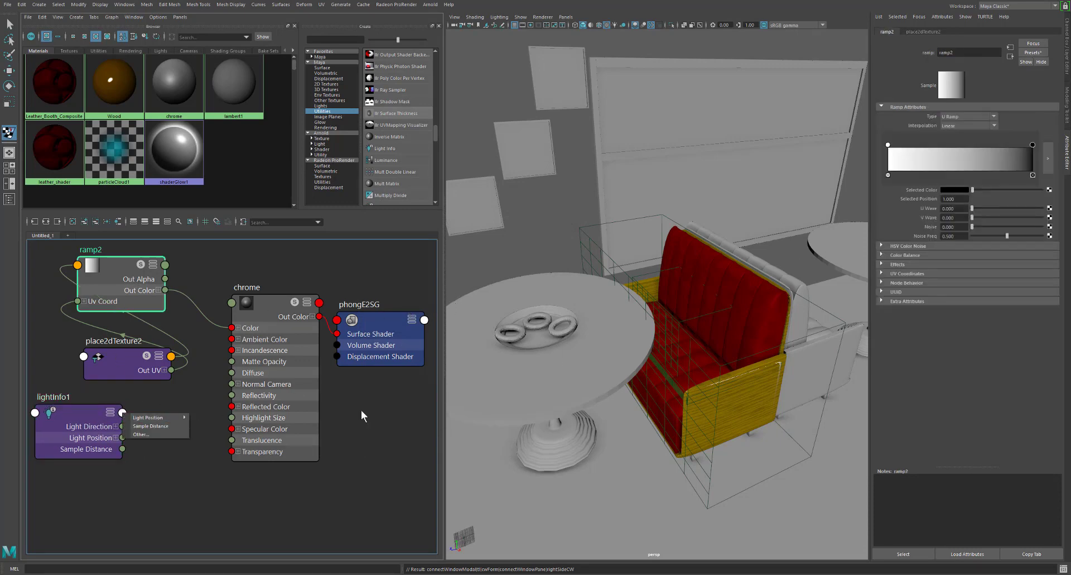
left_click(218, 434)
left_click(92, 419)
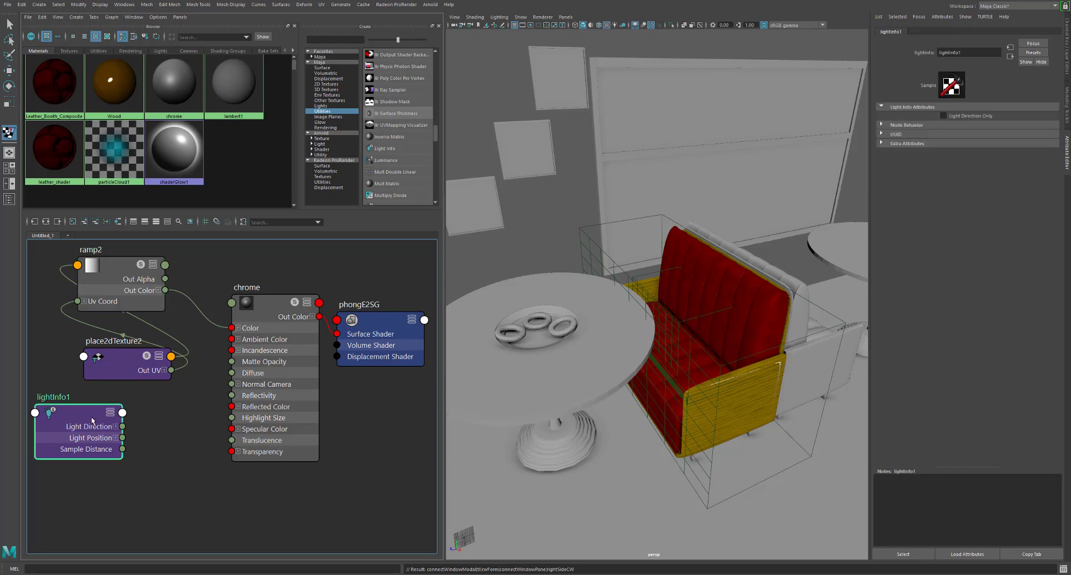
key("Delete")
left_click(101, 298)
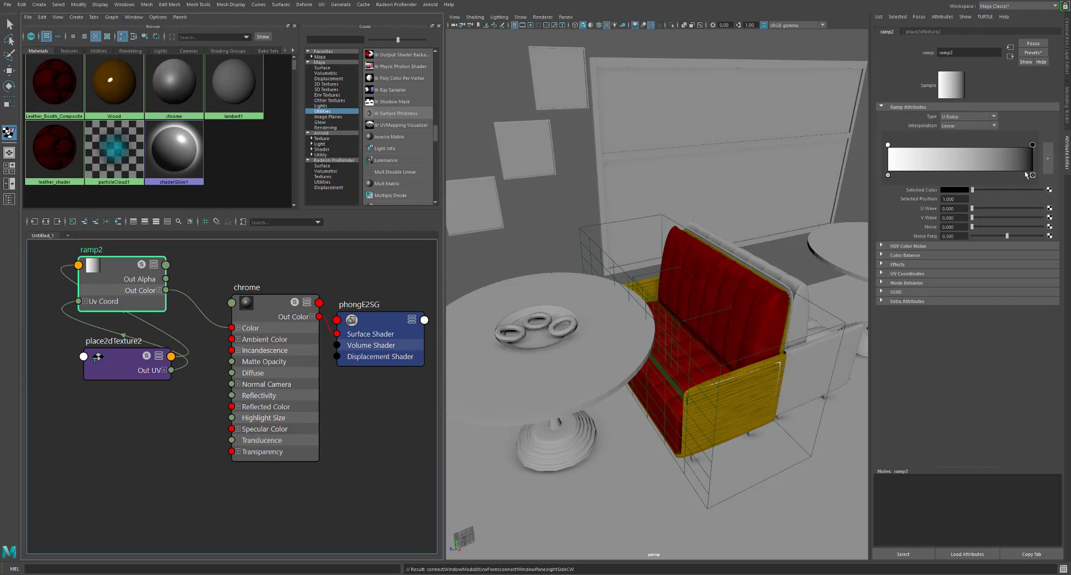
left_click(996, 119)
left_click(994, 117)
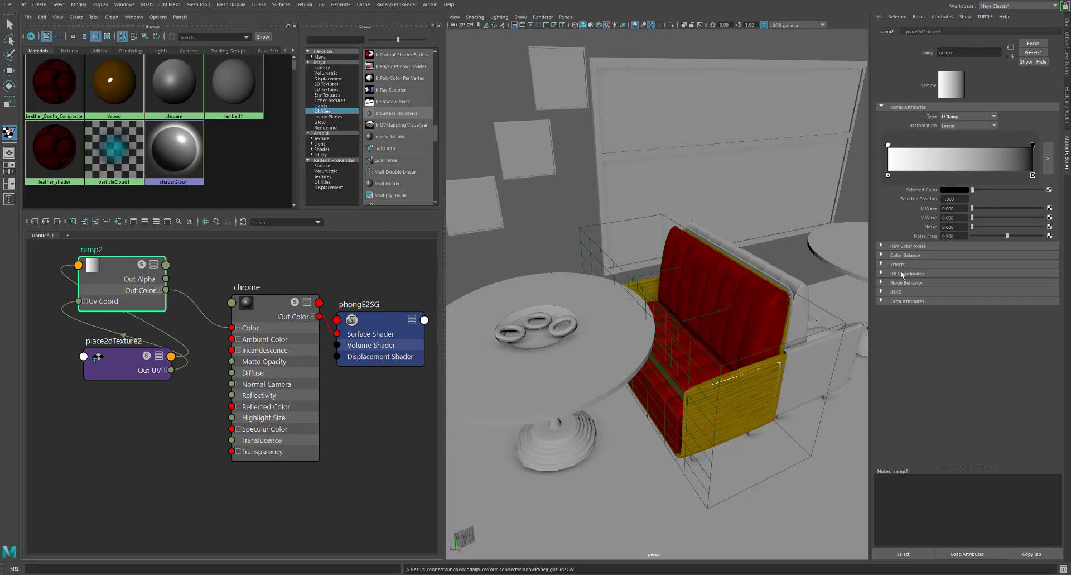
left_click(892, 255)
left_click(892, 255)
left_click(270, 311)
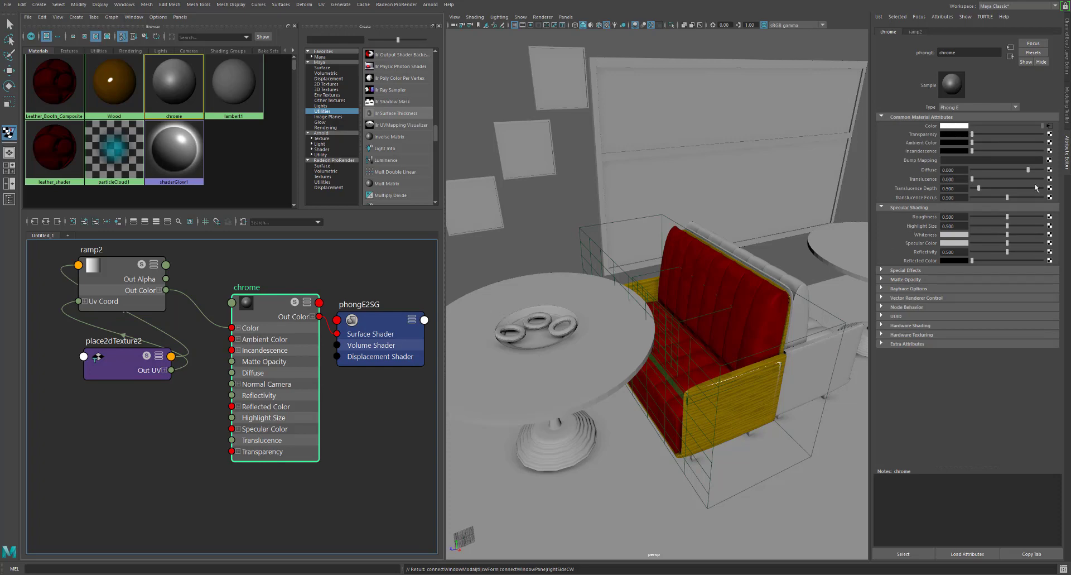
Soften the ramp2 gradient so it runs from light grey at position 0.000 to mid grey at position 1.000
left_click(128, 272)
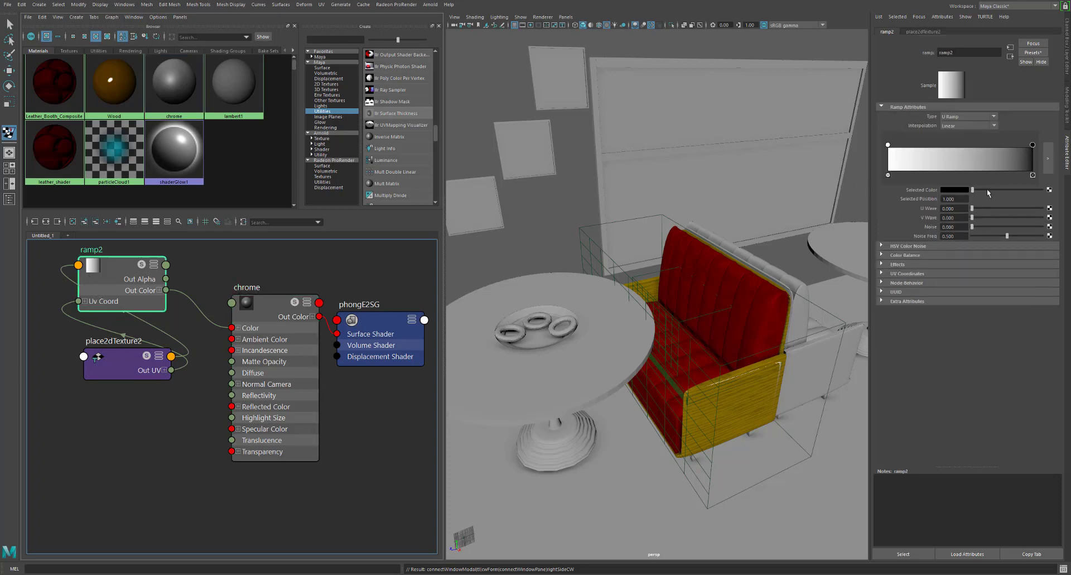
left_click_drag(974, 190, 1025, 193)
left_click(889, 146)
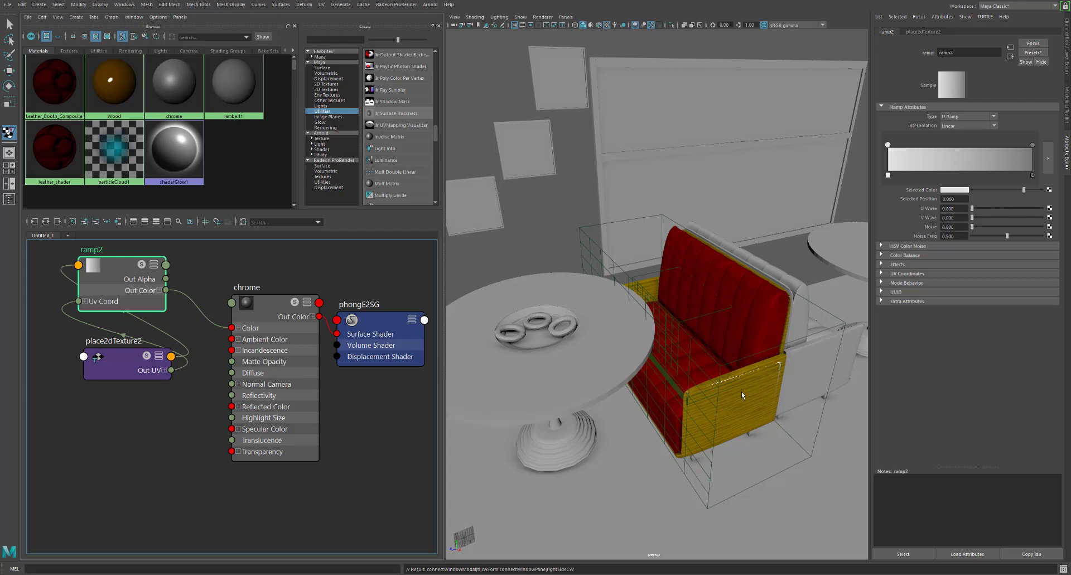
Select the legs under the red leather booth and assign the chrome material to them
left_click_drag(741, 391, 726, 380, "alt")
middle_click_drag(756, 396, 552, 167, "alt")
mouse_move(739, 385)
middle_mouse_down("alt")
mouse_move(585, 175)
mouse_move(597, 206)
middle_mouse_up("alt")
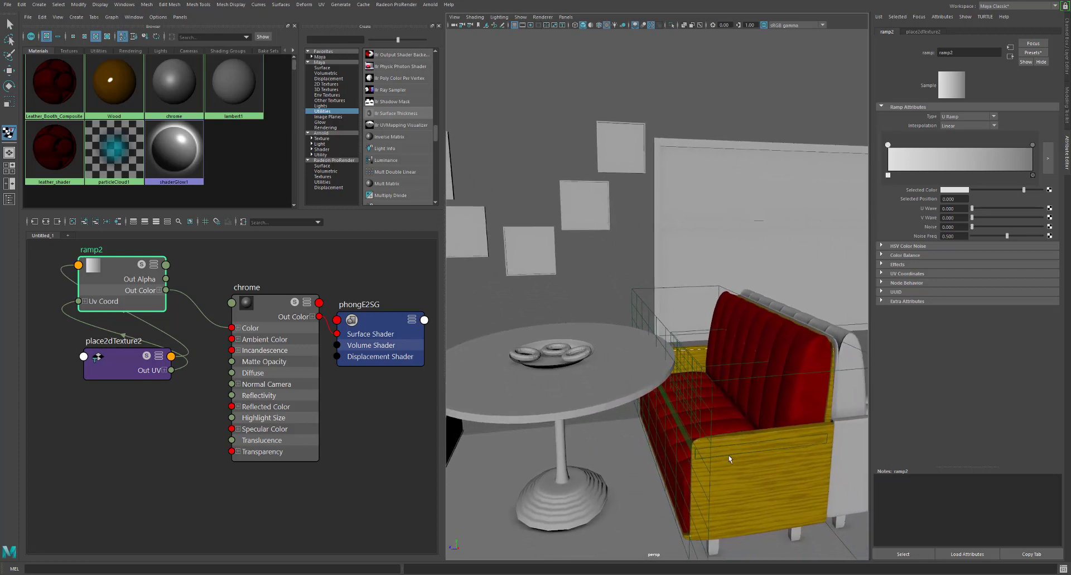
left_click(718, 543)
key("f")
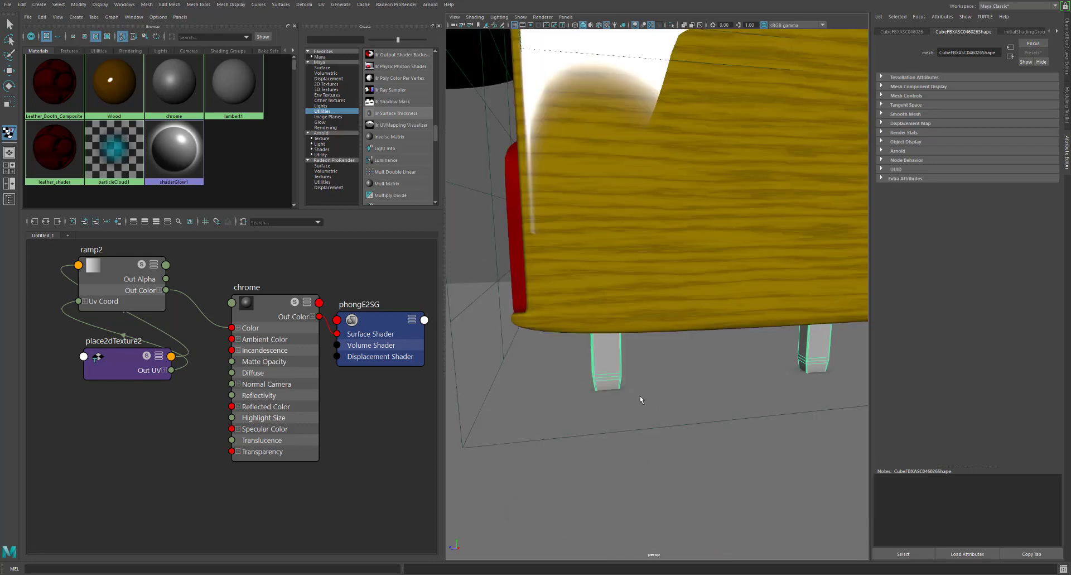
mouse_move(642, 399)
right_mouse_down("alt")
mouse_move(624, 372)
mouse_move(608, 376)
mouse_move(641, 382)
right_mouse_up("alt")
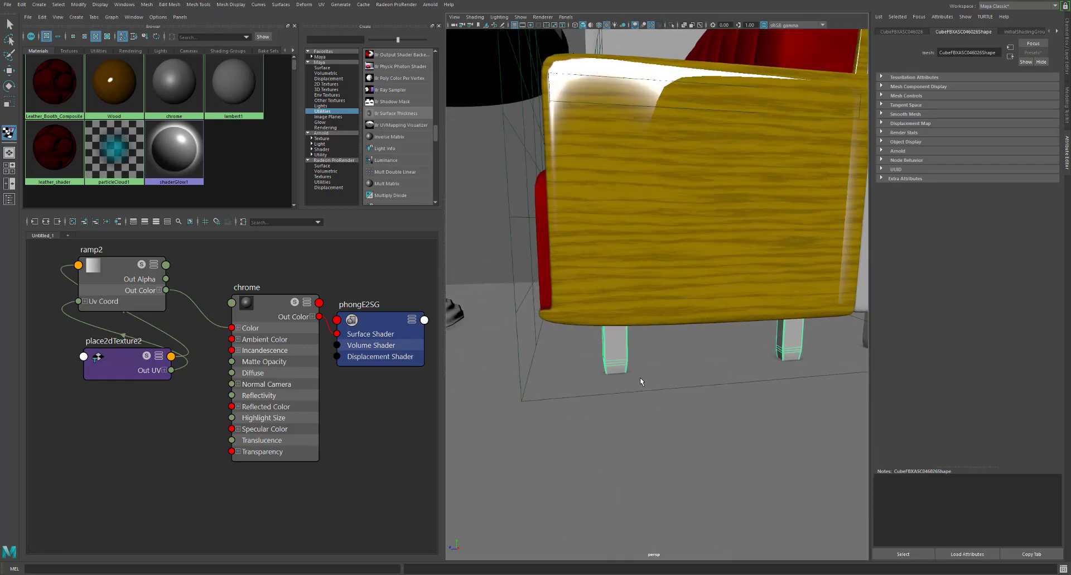
left_click(175, 84)
left_click(616, 351)
right_click(172, 77)
left_click(165, 55)
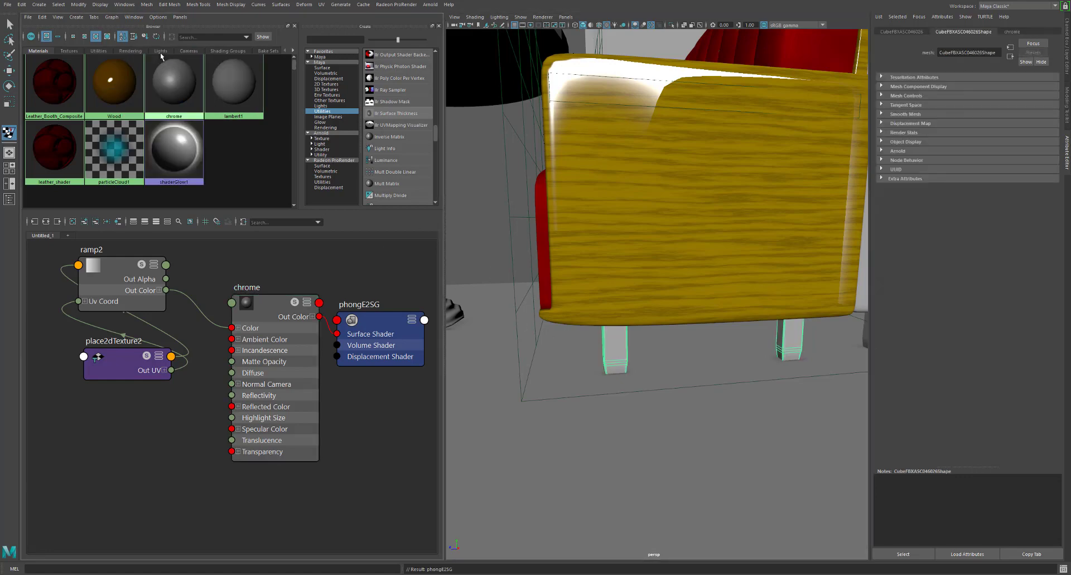
Apply the Wood material to the frame of the booth across the table and Leather_Booth_Composite to its cushions
left_click_drag(673, 299, 620, 291, "alt")
right_click_drag(621, 292, 598, 295, "alt")
left_click_drag(598, 295, 574, 300, "alt")
middle_click_drag(574, 300, 709, 288, "alt")
left_click_drag(709, 289, 639, 283, "alt")
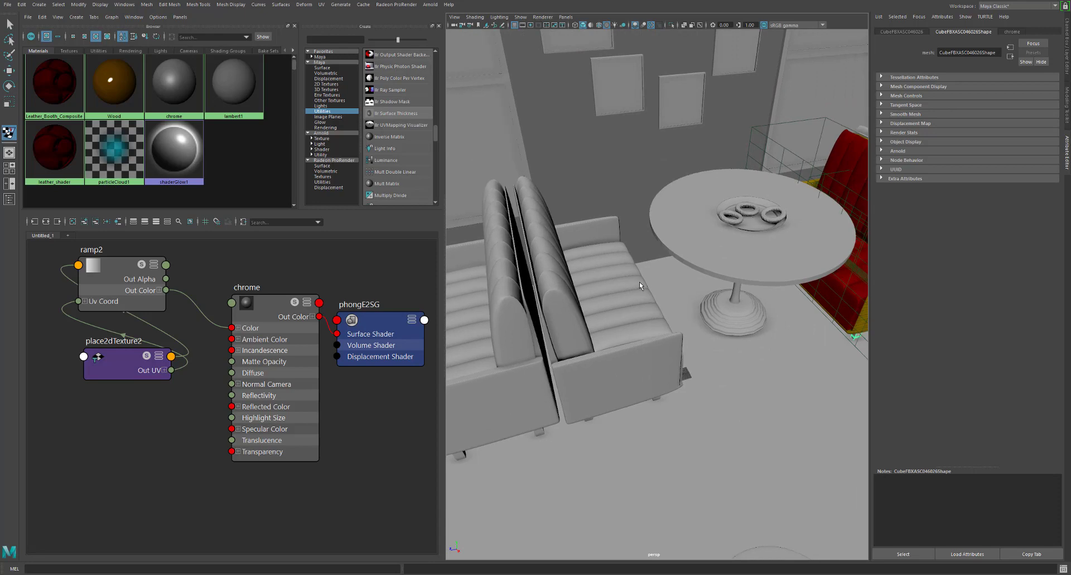
middle_click_drag(108, 89, 576, 385)
left_click_drag(626, 338, 595, 338, "alt")
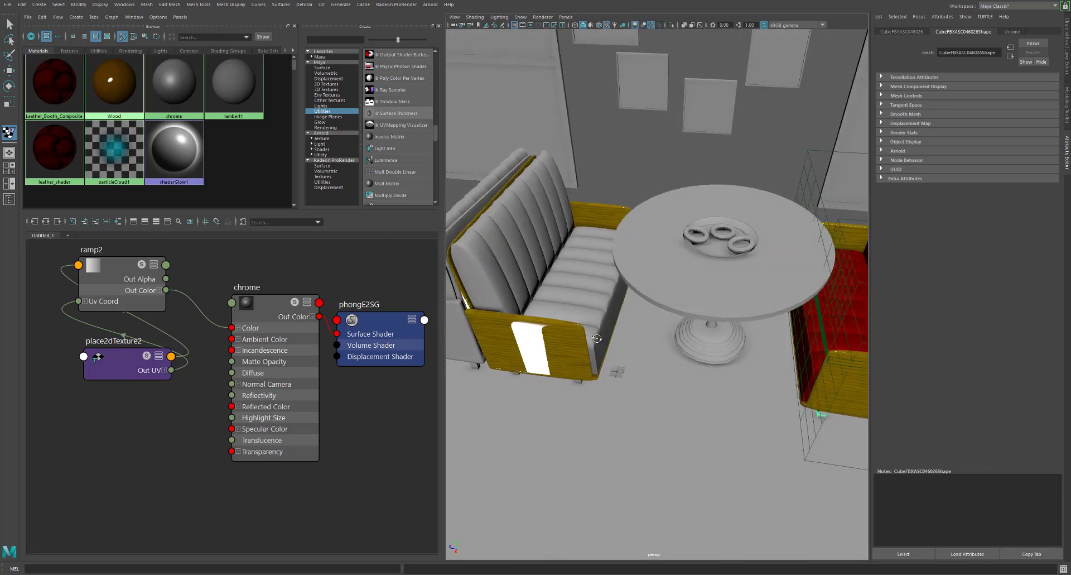
middle_click_drag(595, 338, 620, 373, "alt")
middle_click_drag(66, 99, 573, 306)
Apply Wood to the frame and Leather_Booth_Composite to the cushions of the untextured booth backing onto the newly textured one
right_click_drag(601, 329, 540, 330, "alt")
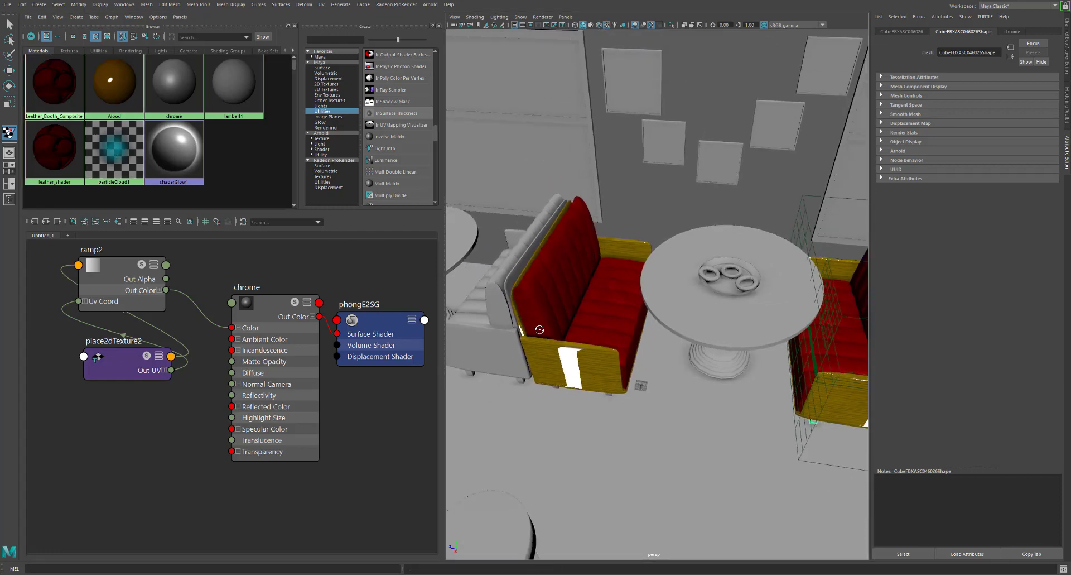
left_click_drag(540, 330, 642, 293, "alt")
middle_click_drag(642, 293, 670, 262, "alt")
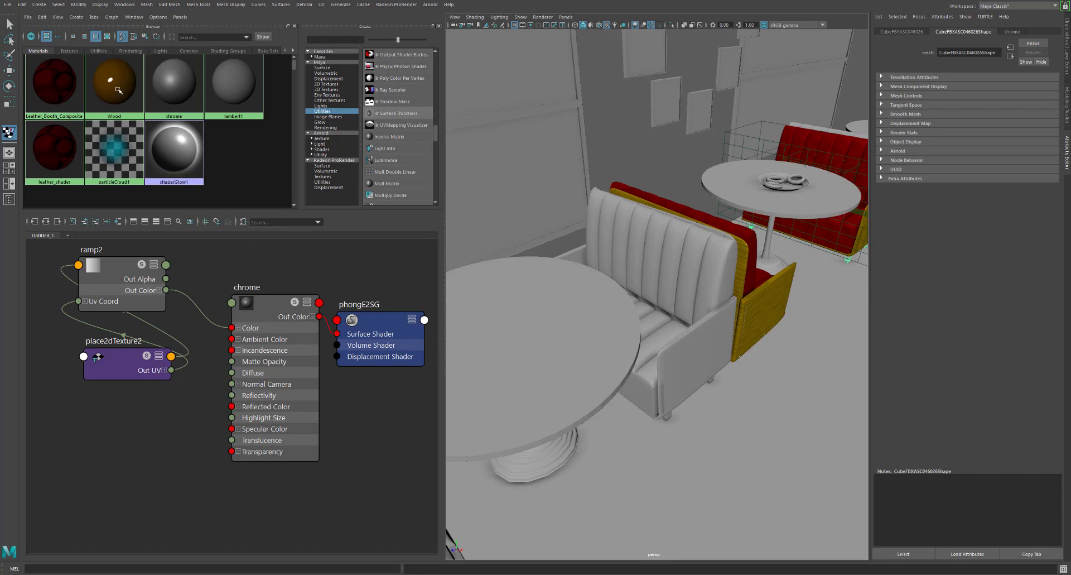
middle_click_drag(113, 86, 635, 224)
middle_click_drag(694, 355, 695, 355)
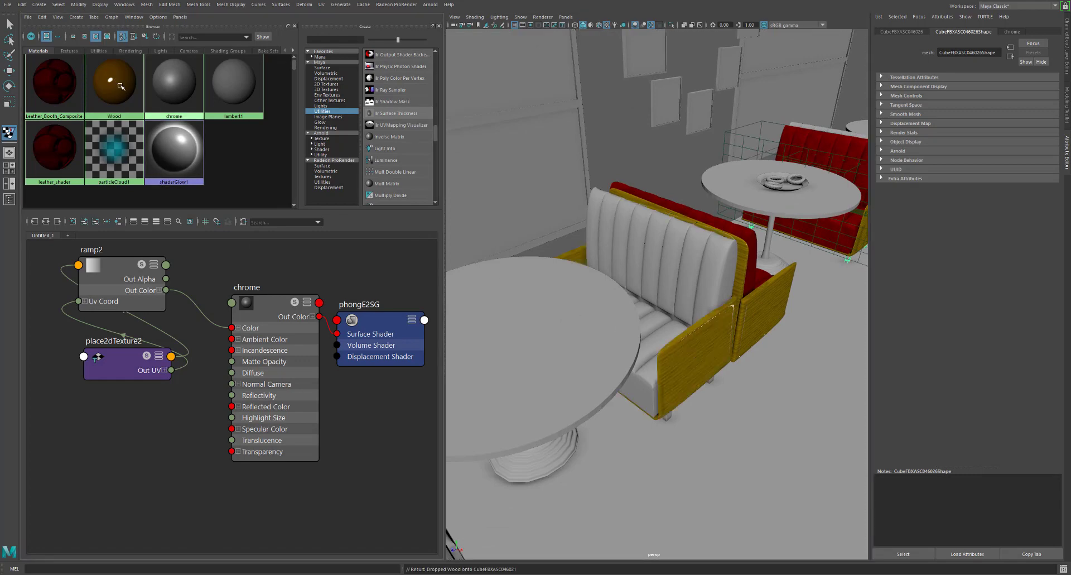
middle_click_drag(686, 269, 680, 269)
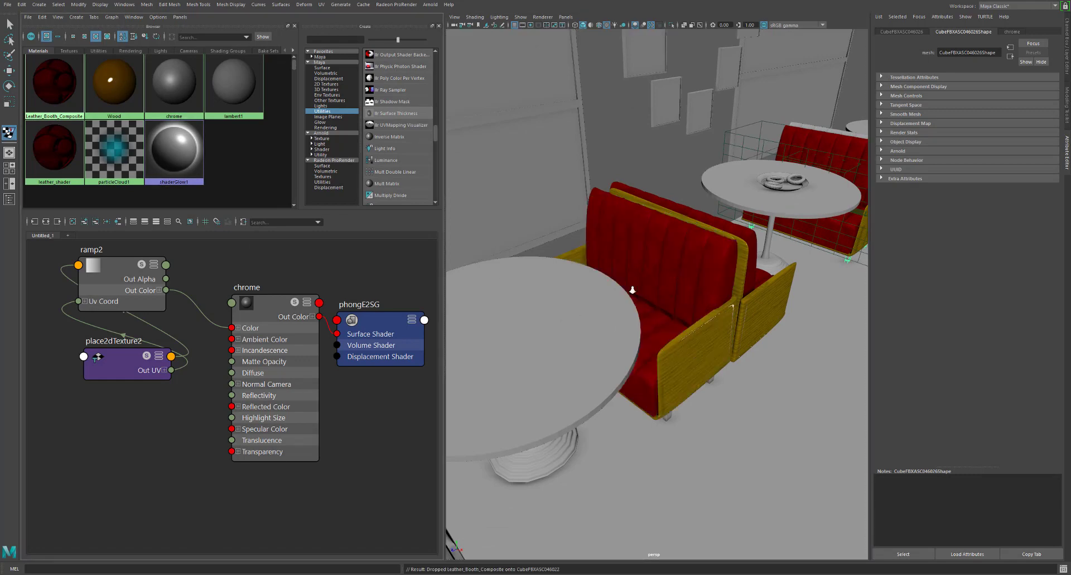
Apply Wood to the frame and Leather_Booth_Composite to the cushions of the end booth beside the window
scroll(633, 291, "down", 5)
middle_click_drag(621, 294, 720, 229, "alt")
middle_click_drag(120, 96, 654, 317)
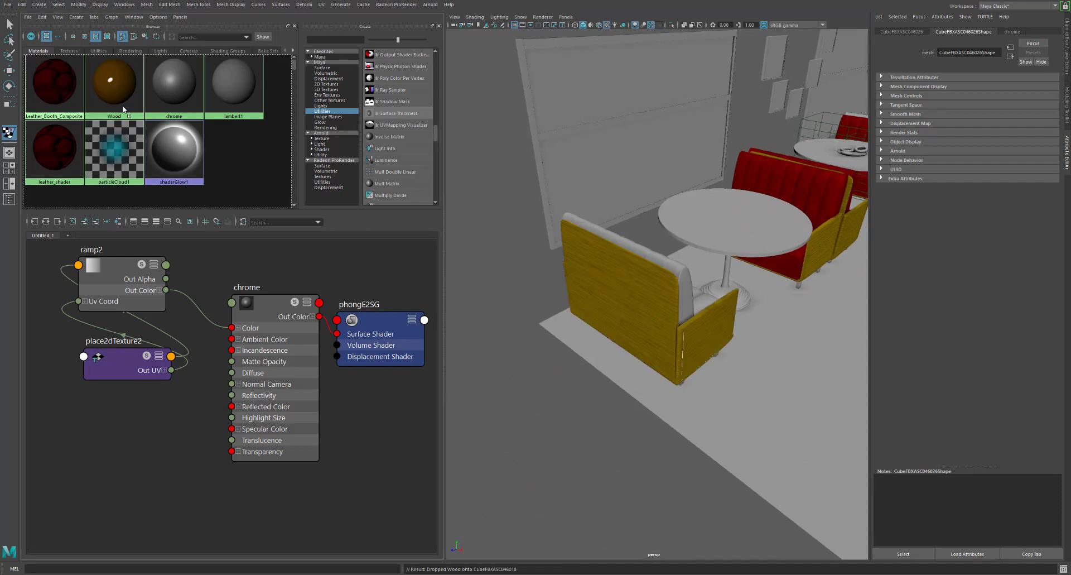
middle_click_drag(124, 110, 620, 243)
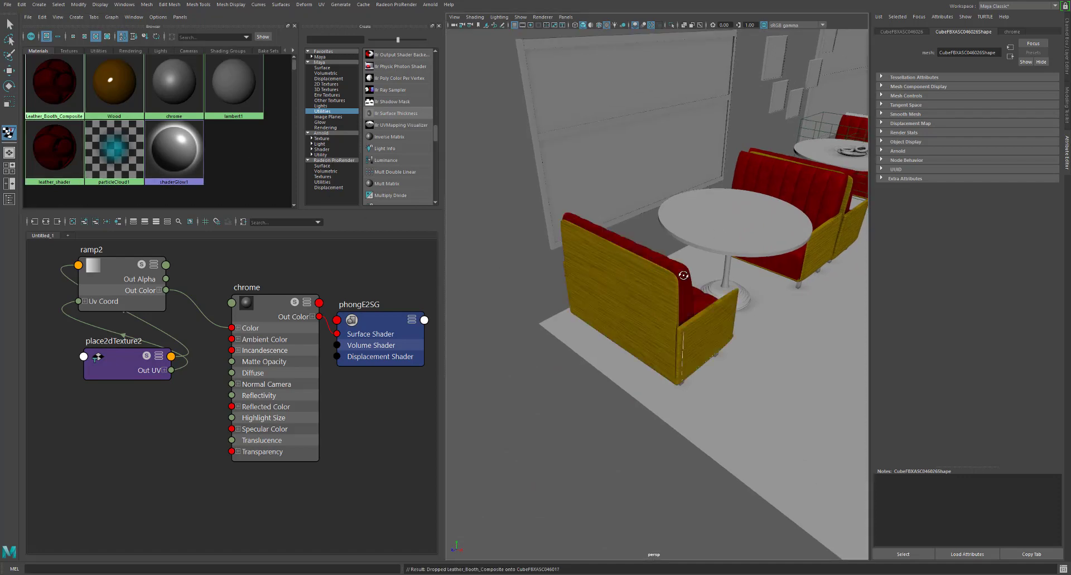
Select the legs under the newly textured booths and assign the chrome material to them
left_click_drag(682, 275, 551, 385, "alt")
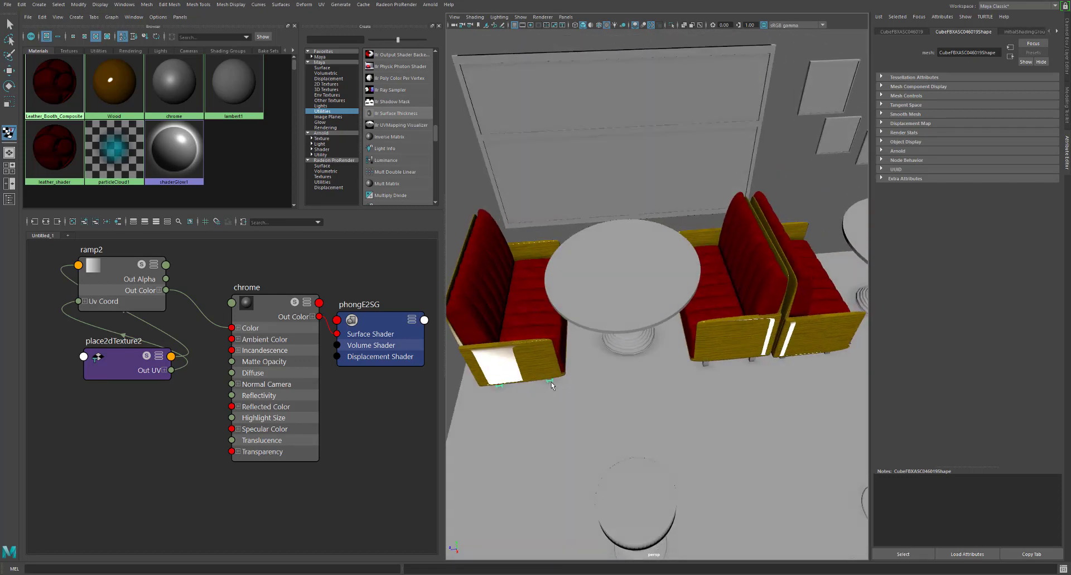
left_click_drag(788, 363, 703, 375, "alt")
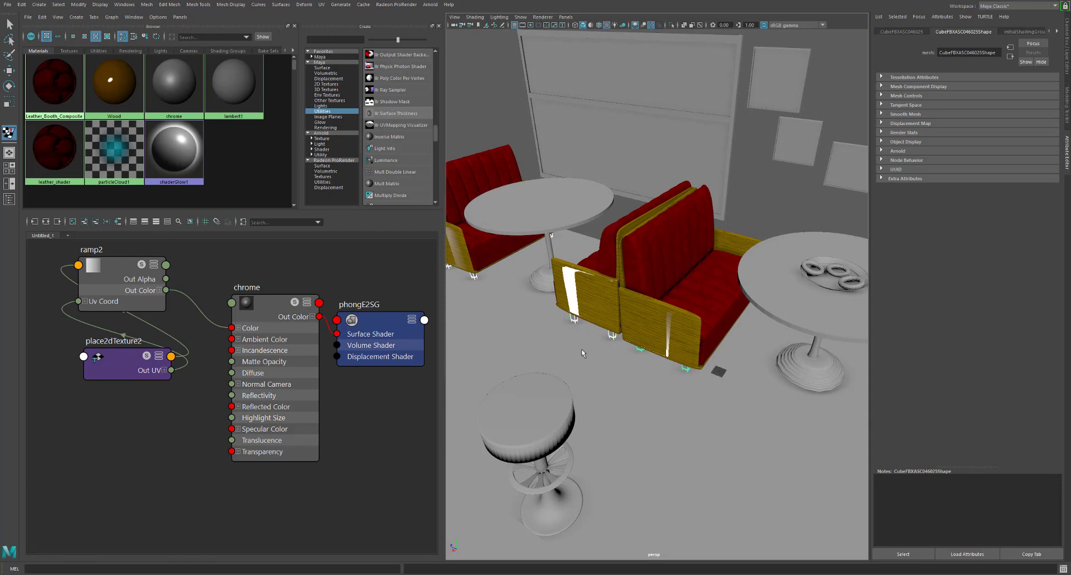
right_click_drag(160, 81, 152, 66)
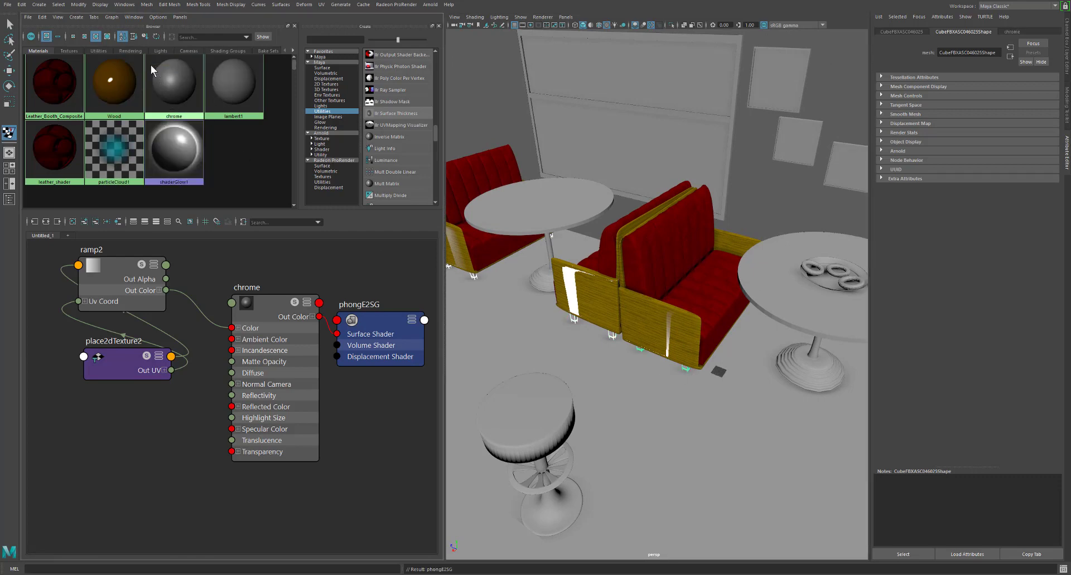
Select the frames of the four remaining untextured booths around the café and assign the Wood material to them
scroll(693, 235, "down", 3)
scroll(672, 232, "up", 3)
middle_click_drag(672, 232, 418, 221, "alt")
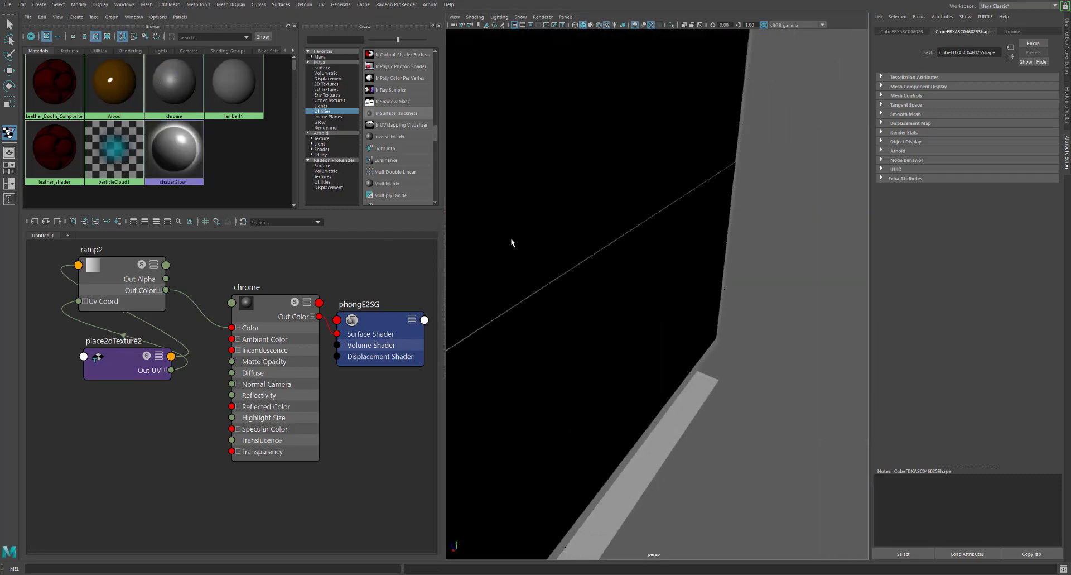
middle_click_drag(512, 242, 621, 251, "alt")
mouse_move(621, 251)
left_mouse_down("alt")
mouse_move(679, 258)
mouse_move(635, 243)
left_mouse_up("alt")
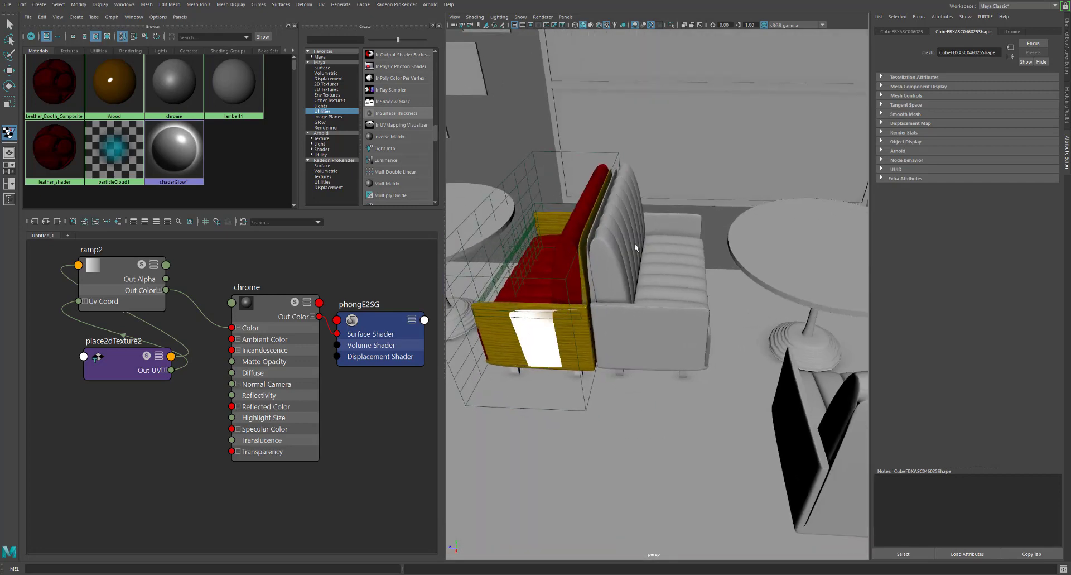
left_click(658, 340)
scroll(722, 349, "down", 5)
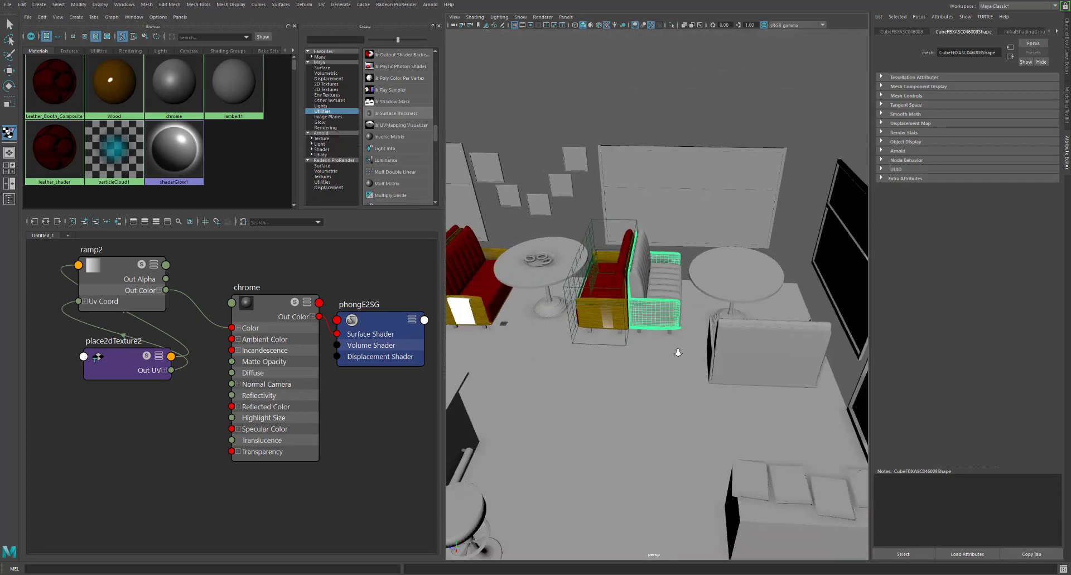
left_click_drag(676, 350, 722, 356, "alt")
left_click(720, 351, "shift")
middle_click_drag(720, 350, 727, 280, "alt")
left_click_drag(650, 369, 718, 371, "alt")
middle_click_drag(718, 370, 681, 346, "alt")
scroll(682, 347, "down", 5)
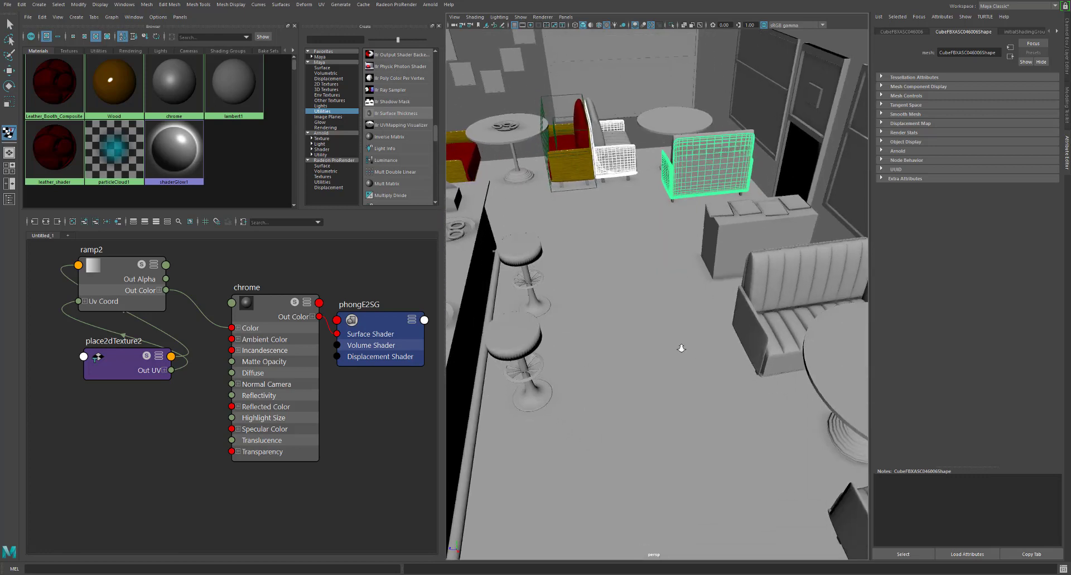
left_click(775, 445, "shift")
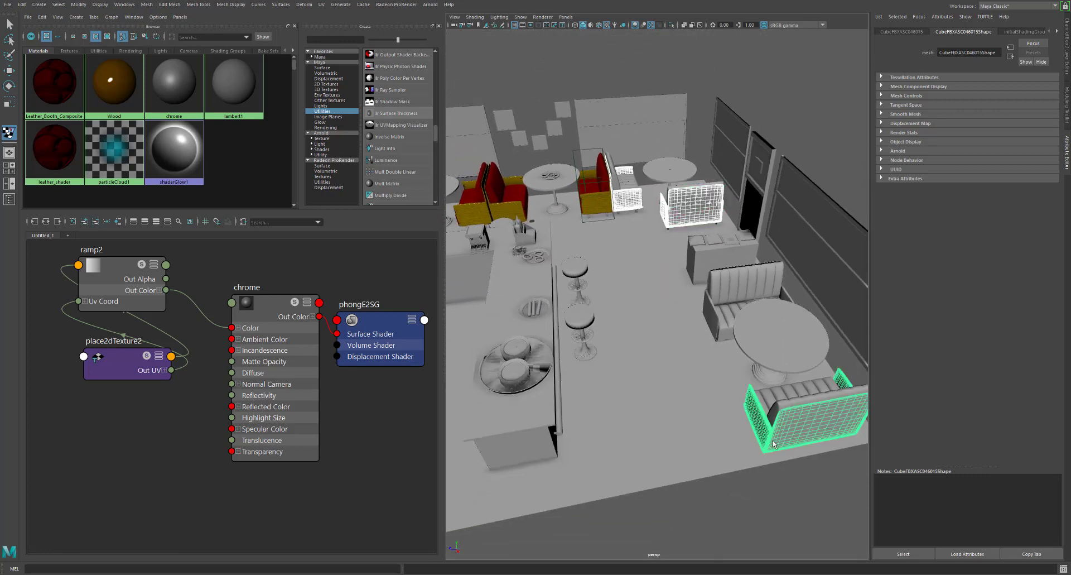
left_click(706, 327, "shift")
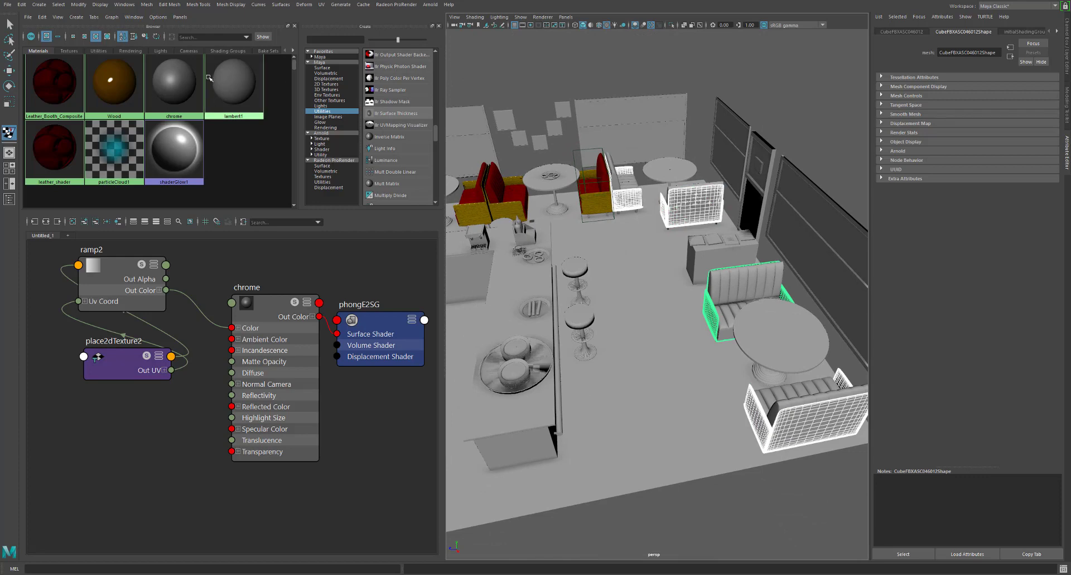
right_click_drag(130, 71, 112, 54)
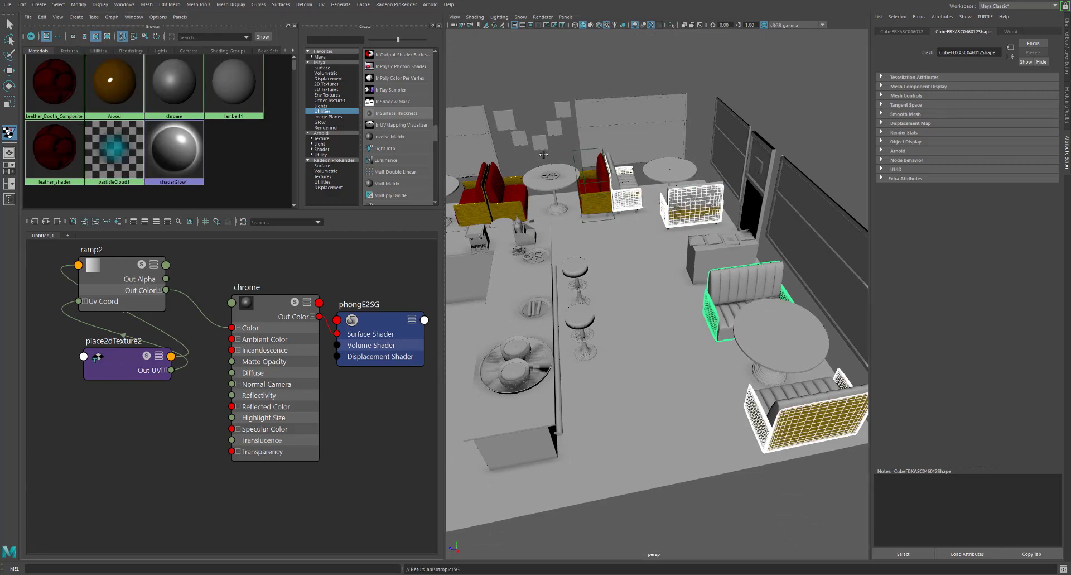
Select the cushions of the same four booths, assign Leather_Booth_Composite to them, and clear the selection
left_click(629, 184)
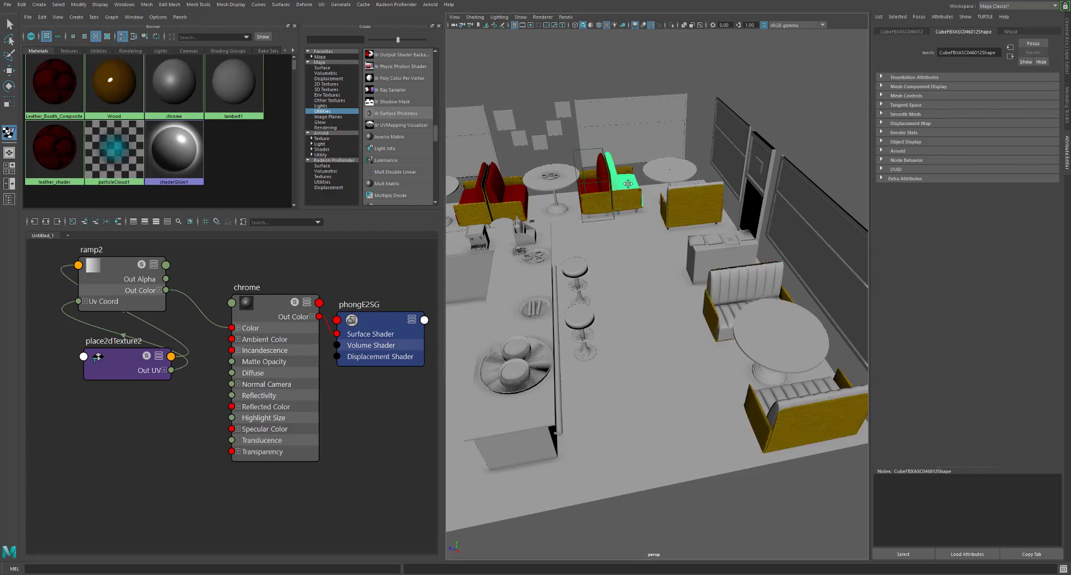
left_click(706, 185)
left_click(735, 286)
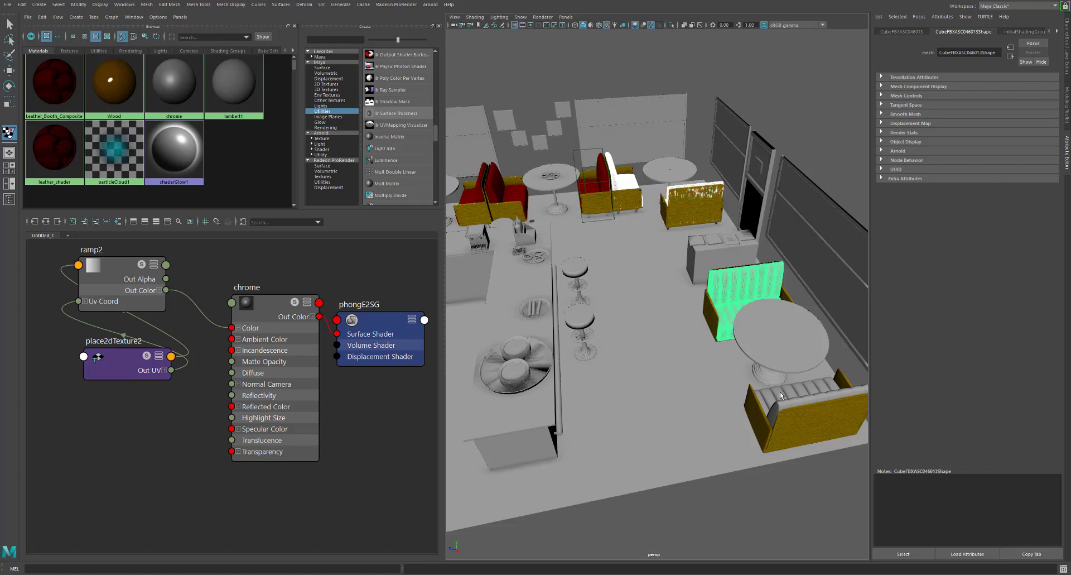
left_click(803, 399, "shift")
right_click_drag(68, 80, 68, 56)
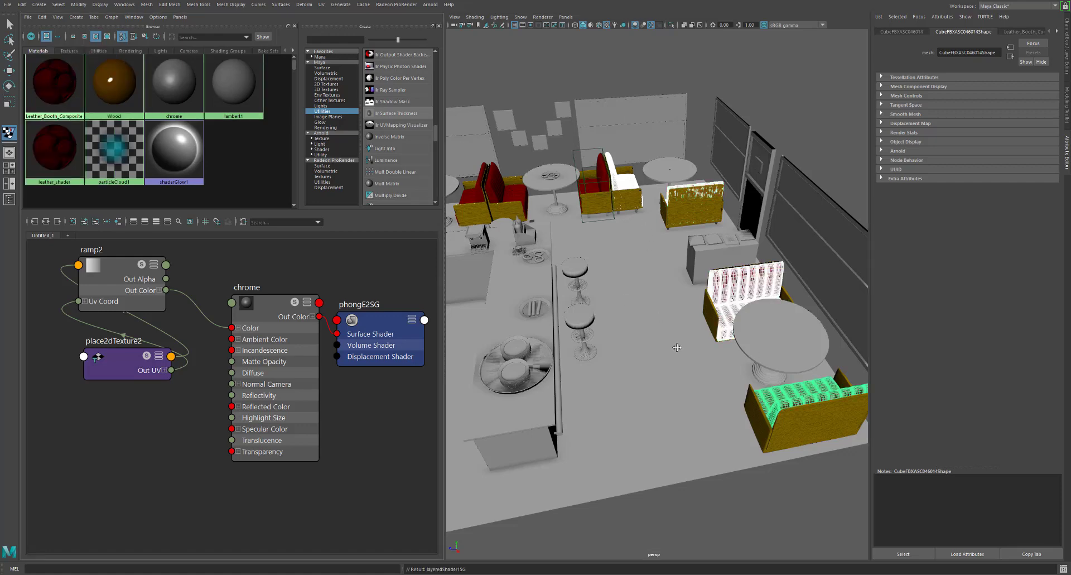
left_click(669, 337)
left_click(740, 493)
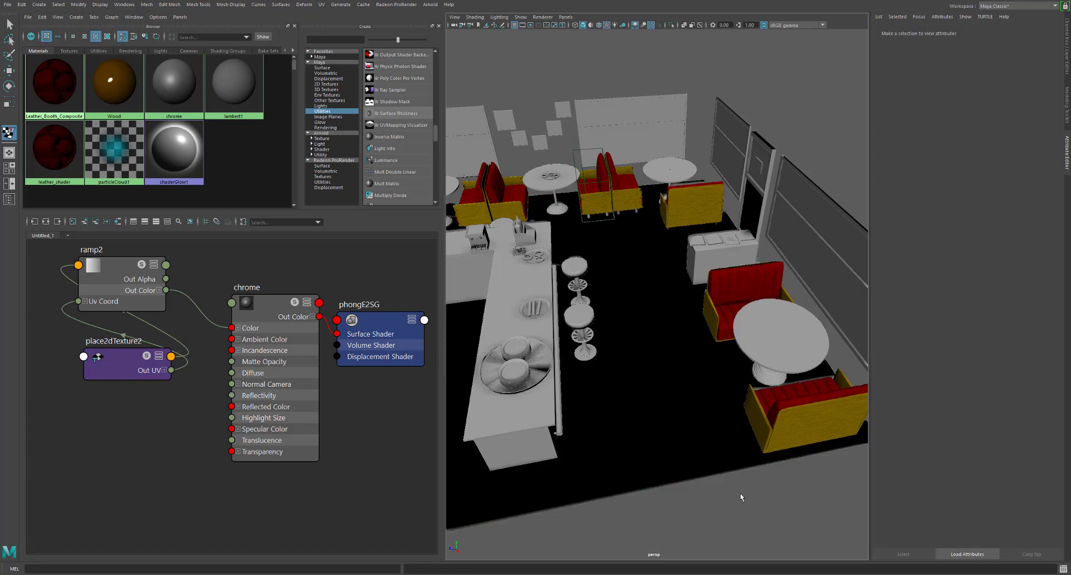
Try to shift the floor plane's faces vertically
left_click(680, 411)
right_click_drag(650, 340, 650, 363)
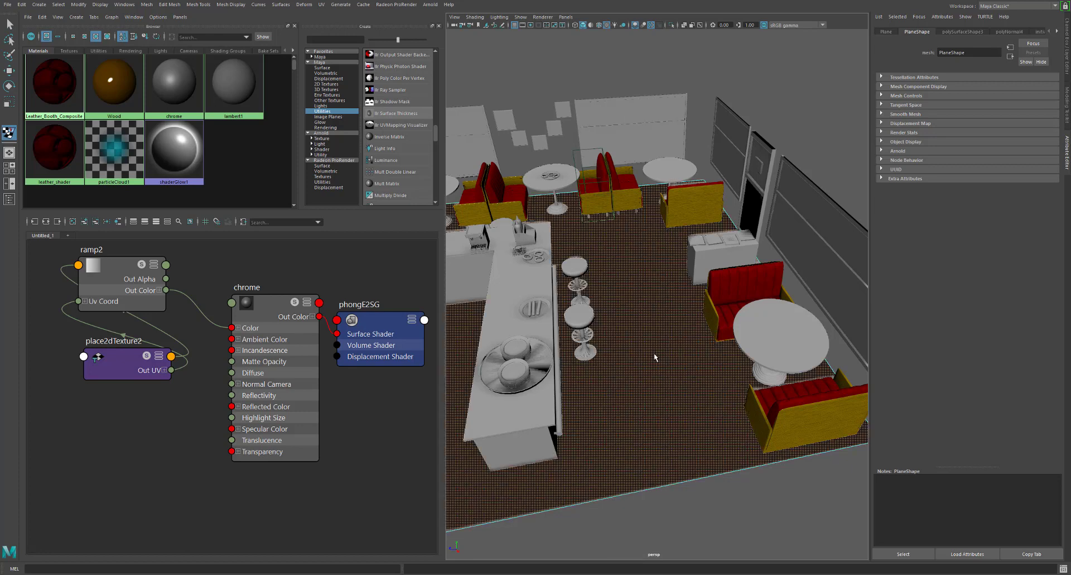
key("F8")
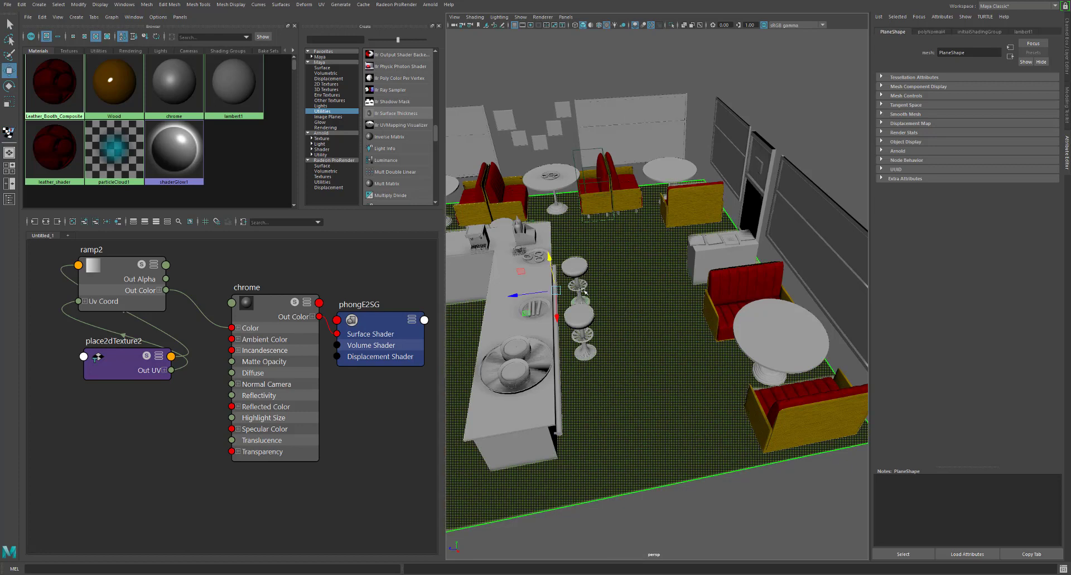
left_click_drag(549, 257, 550, 256)
right_click_drag(655, 327, 655, 342)
right_click_drag(646, 378, 646, 378)
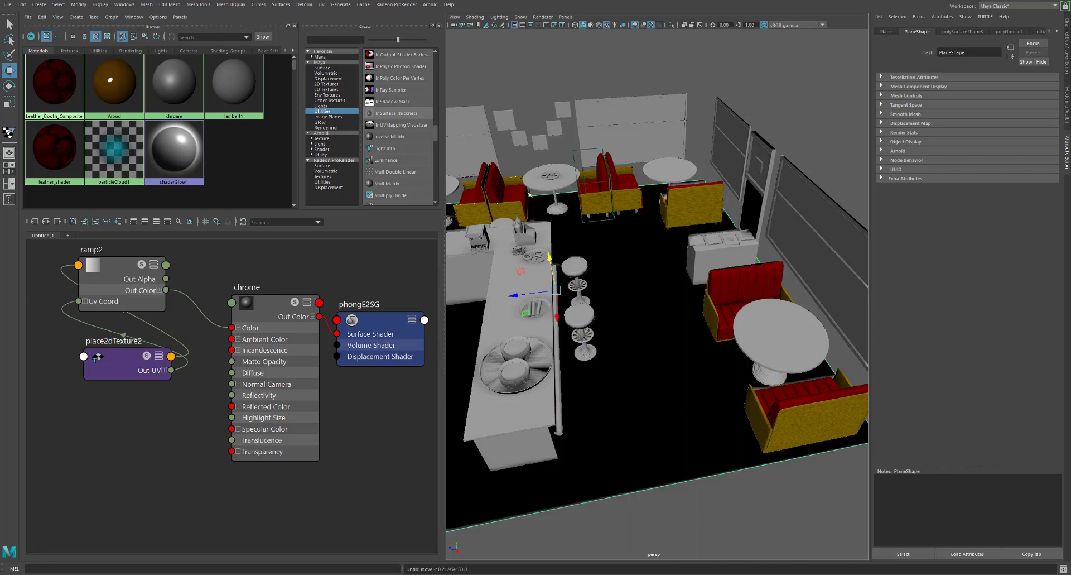
Reverse the normals of the café's floor plane, and reverse them back again
left_click(178, 6)
mouse_move(228, 7)
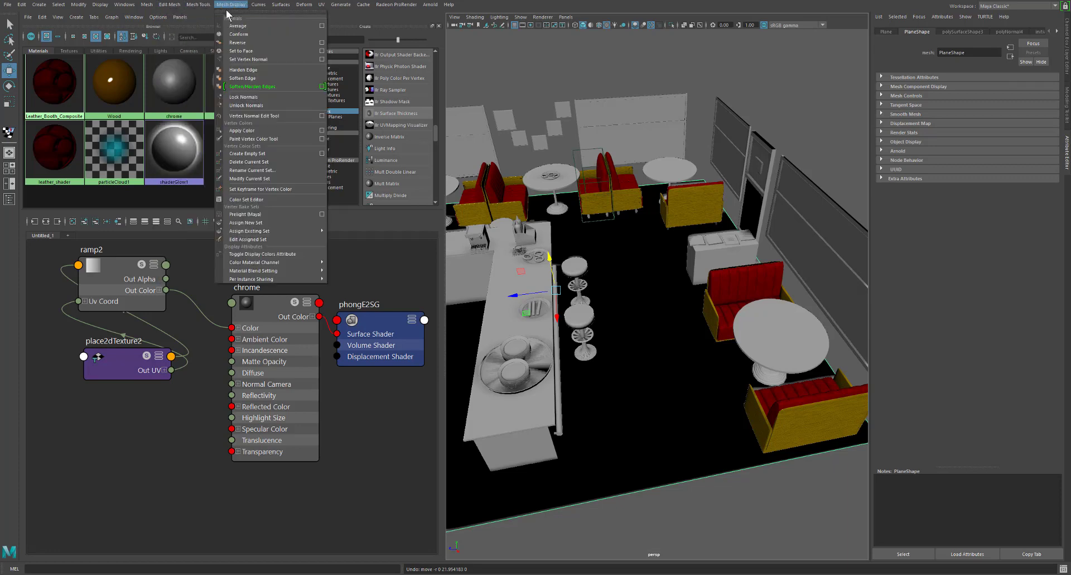
left_click(238, 43)
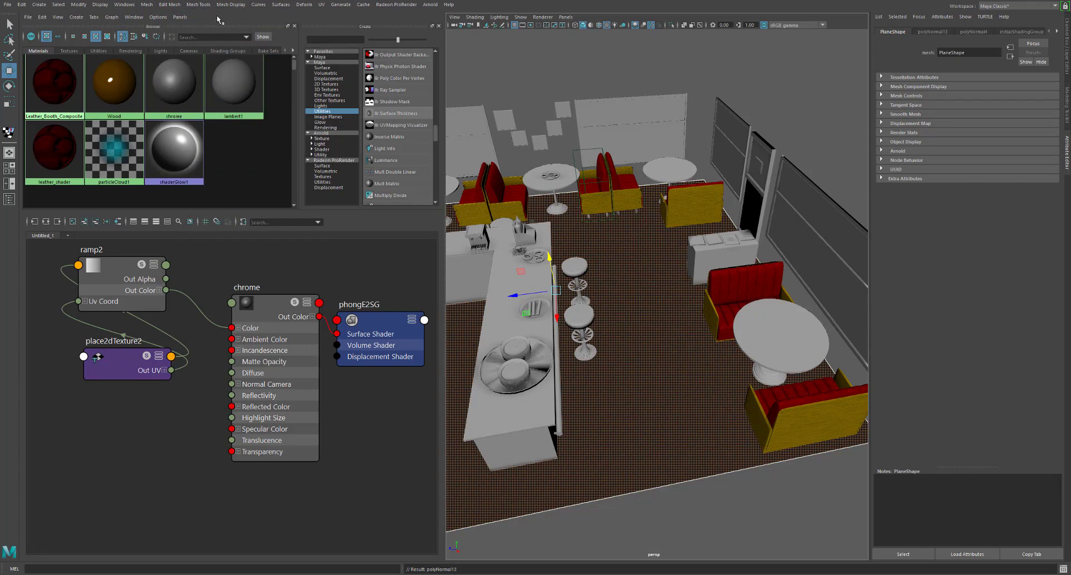
left_click(200, 4)
mouse_move(223, 6)
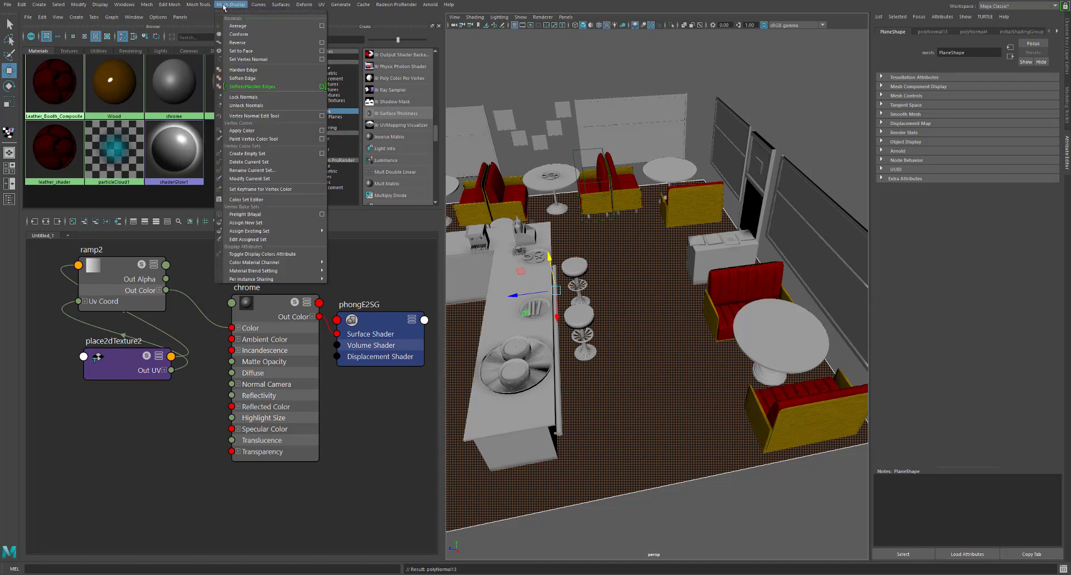
left_click(237, 42)
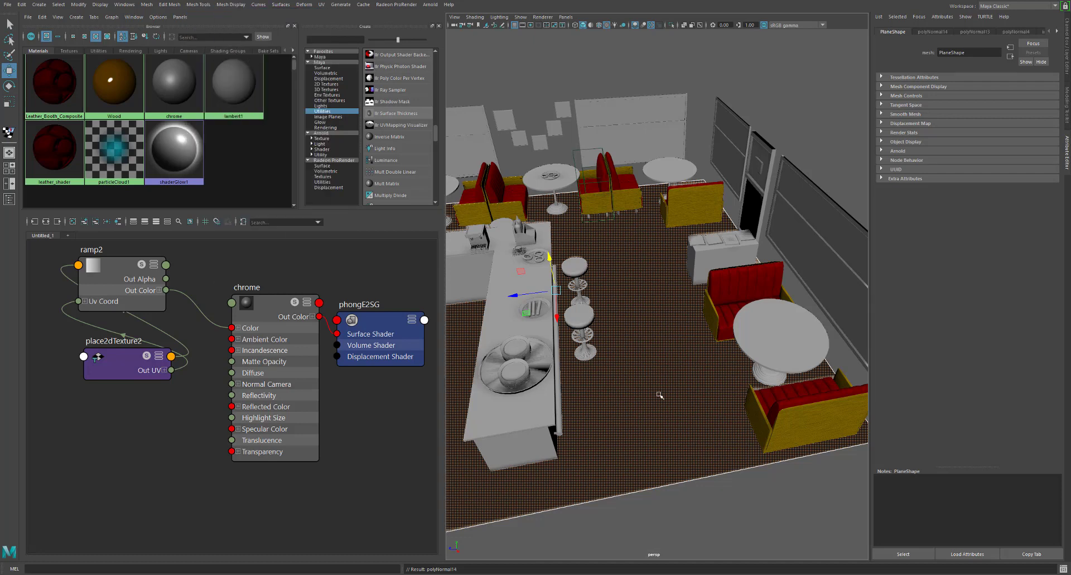
Select the floor plane's faces and shift them slightly along the vertical axis
left_click_drag(681, 421, 729, 434, "alt")
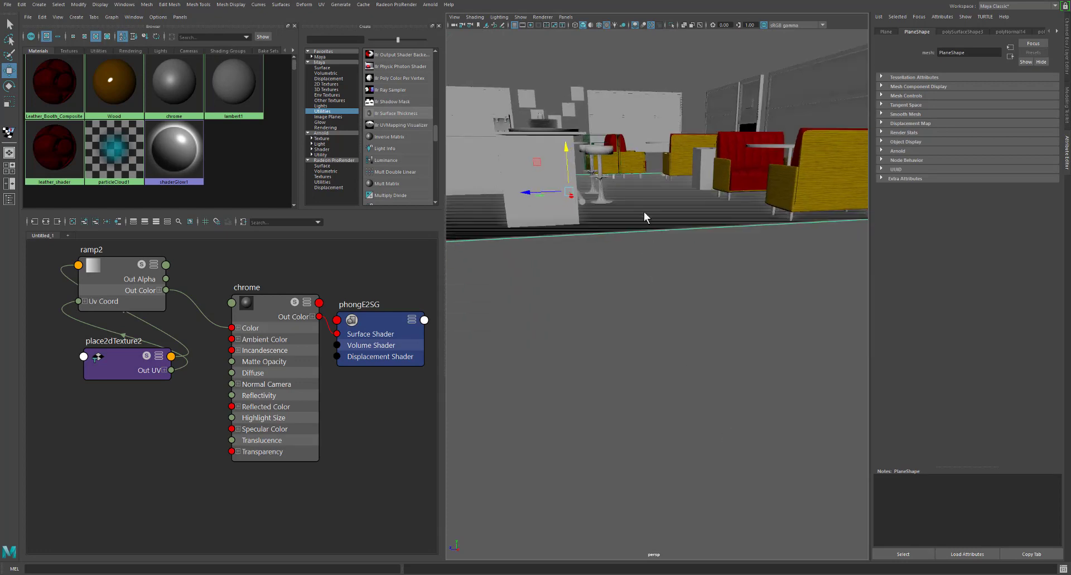
mouse_move(644, 212)
right_mouse_down()
mouse_move(663, 222)
mouse_move(647, 223)
right_mouse_up()
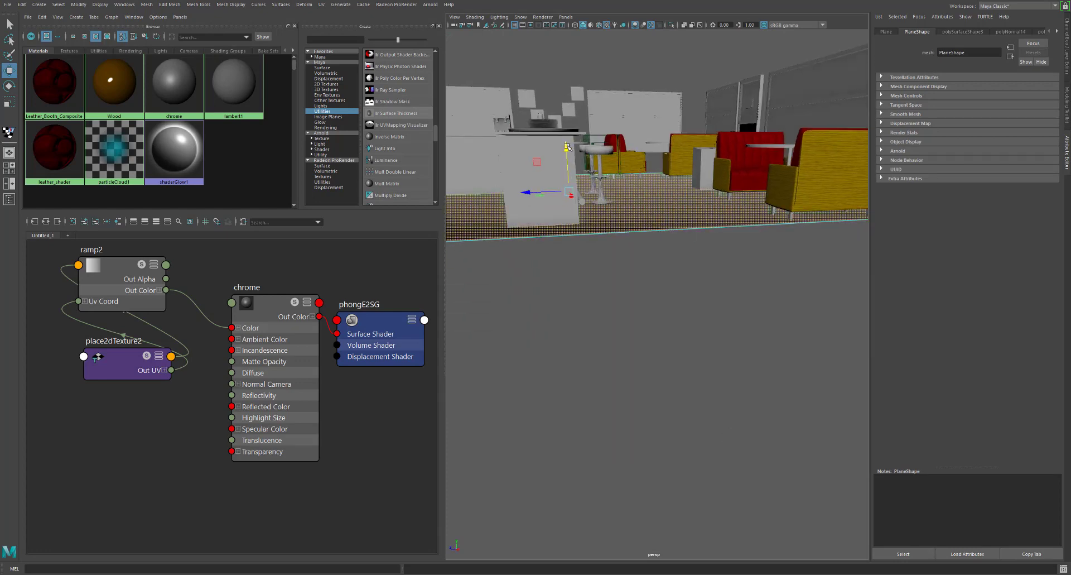
mouse_move(566, 147)
left_mouse_down()
mouse_move(564, 166)
mouse_move(562, 147)
left_mouse_up()
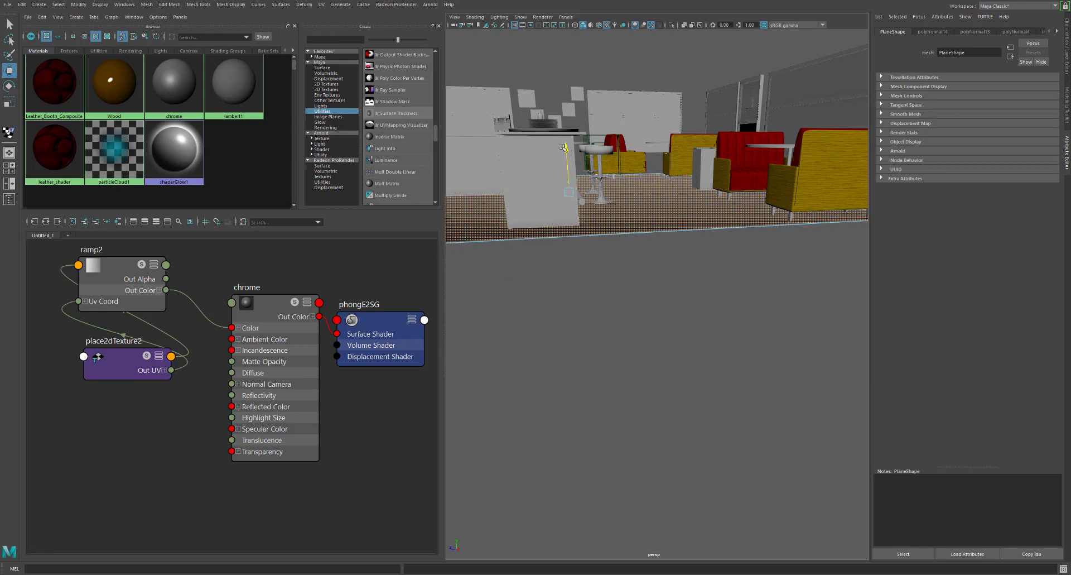
Examine the diner scene from above and up close around the counter, booths, tables and floor
left_click_drag(631, 167, 653, 211, "alt")
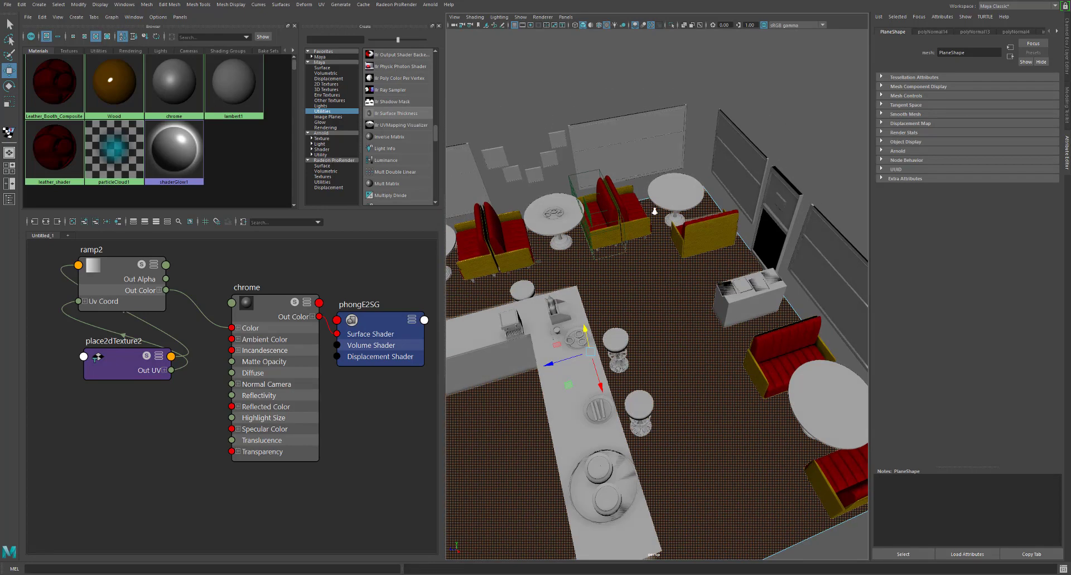
right_click_drag(652, 211, 728, 243, "alt")
middle_click_drag(654, 249, 675, 210, "alt")
left_click_drag(675, 210, 748, 237, "alt")
right_click_drag(748, 236, 631, 243, "alt")
left_click_drag(658, 245, 703, 223, "alt")
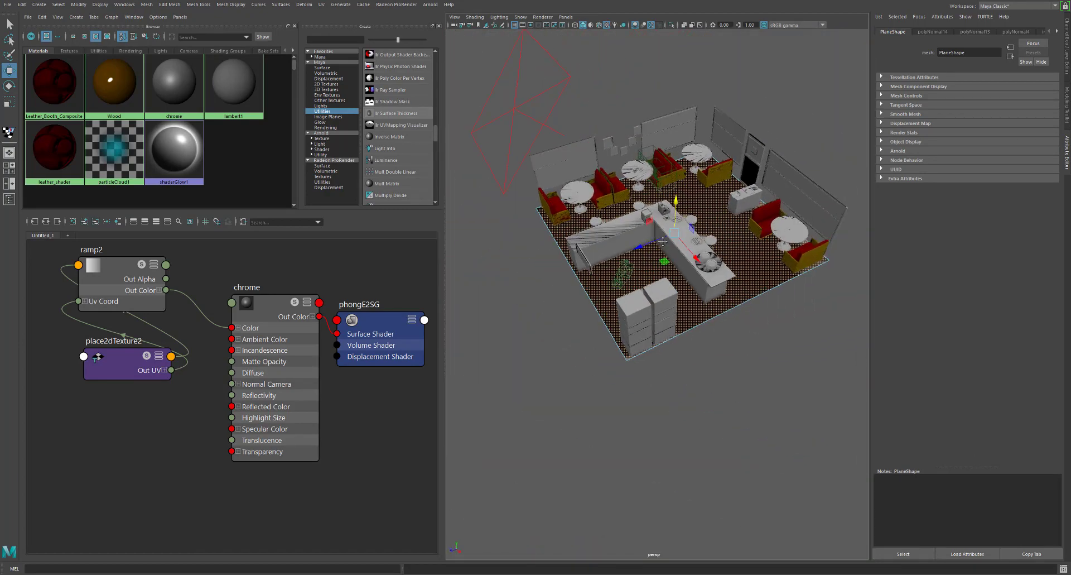
middle_click_drag(703, 223, 605, 264, "alt")
right_click_drag(605, 265, 837, 291, "alt")
middle_click_drag(696, 234, 813, 427, "alt")
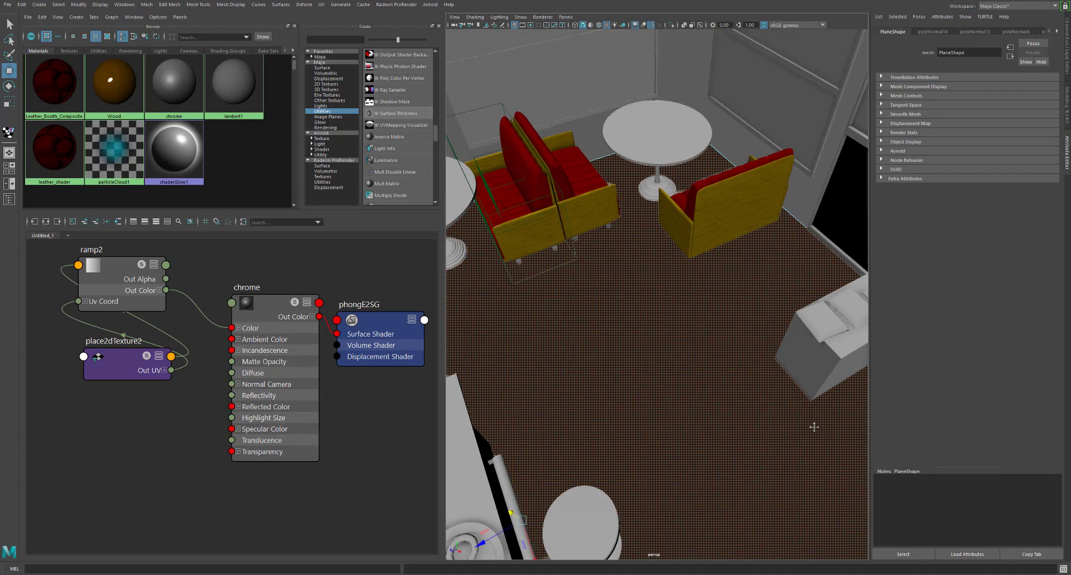
right_click_drag(813, 426, 791, 371, "alt")
left_click_drag(753, 349, 753, 340, "alt")
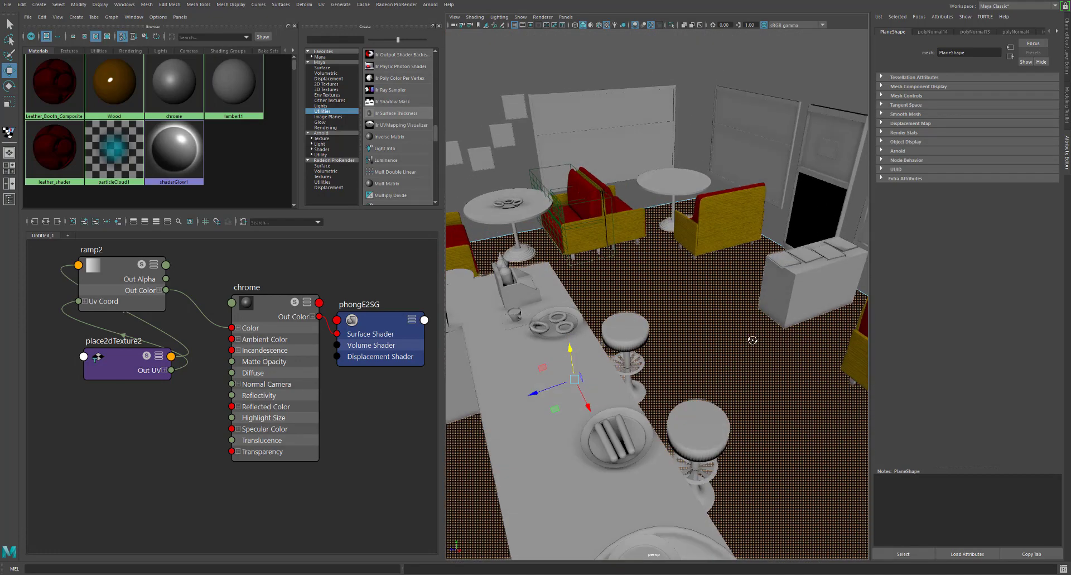
middle_click_drag(753, 325, 620, 285, "alt")
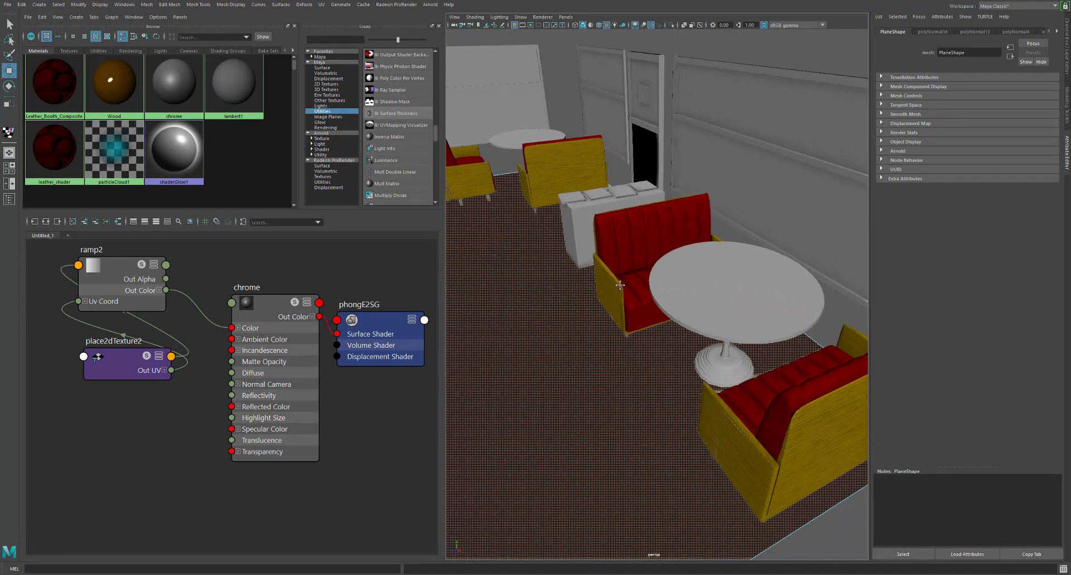
right_click_drag(667, 312, 677, 312, "alt")
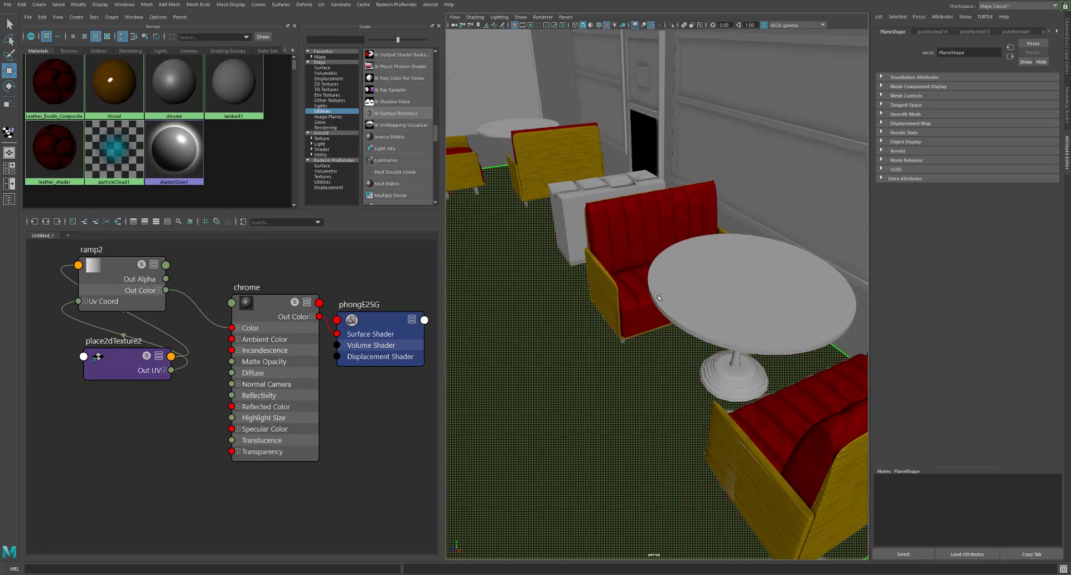
left_click_drag(657, 296, 766, 251, "alt")
right_click_drag(751, 253, 609, 248, "alt")
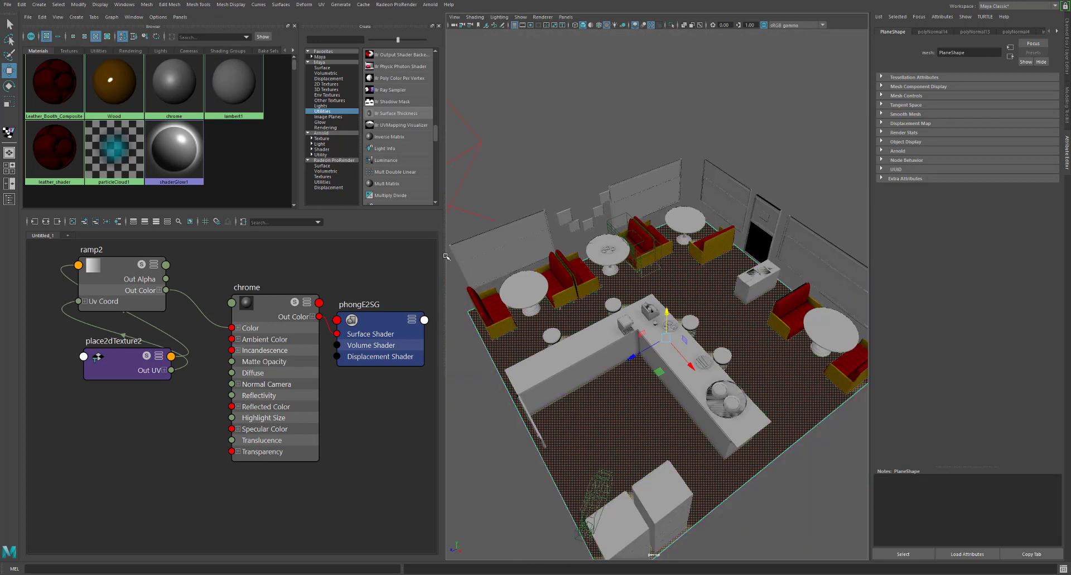
Show the Outliner beside the viewports and delete the Sun light from the scene
left_click(12, 186)
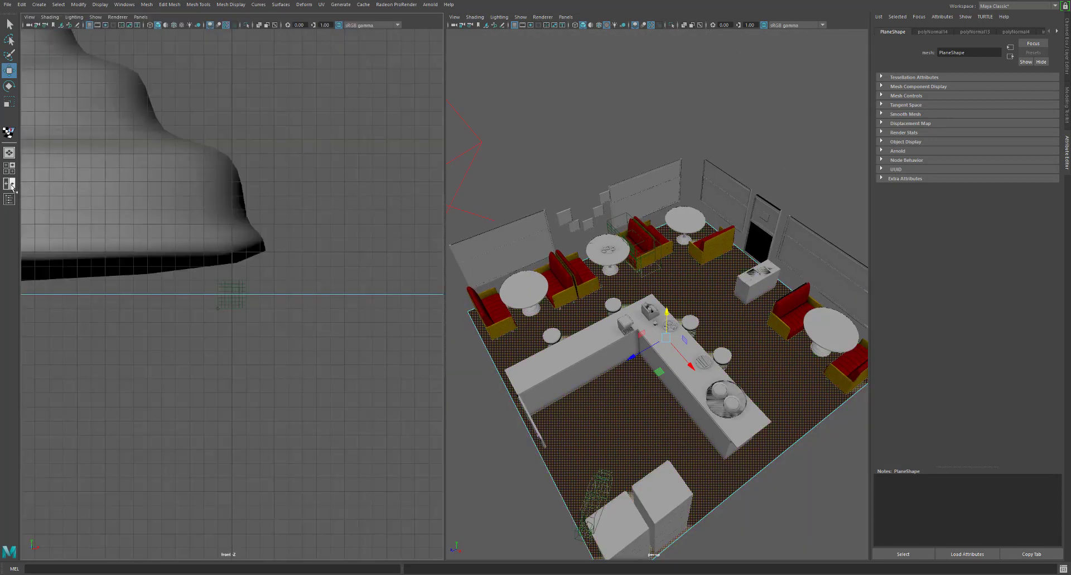
left_click(10, 204)
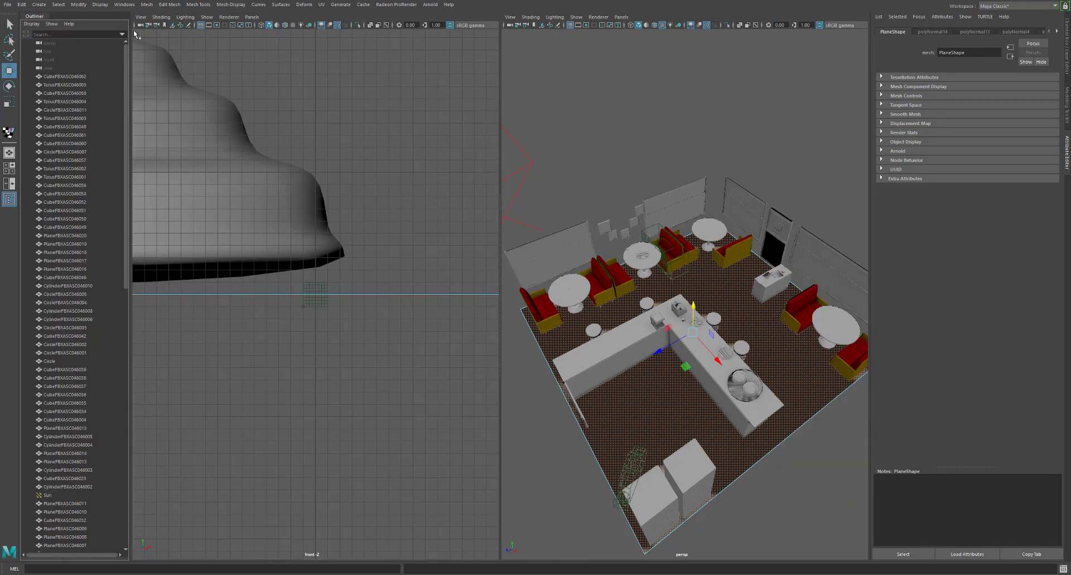
left_click_drag(127, 96, 137, 200)
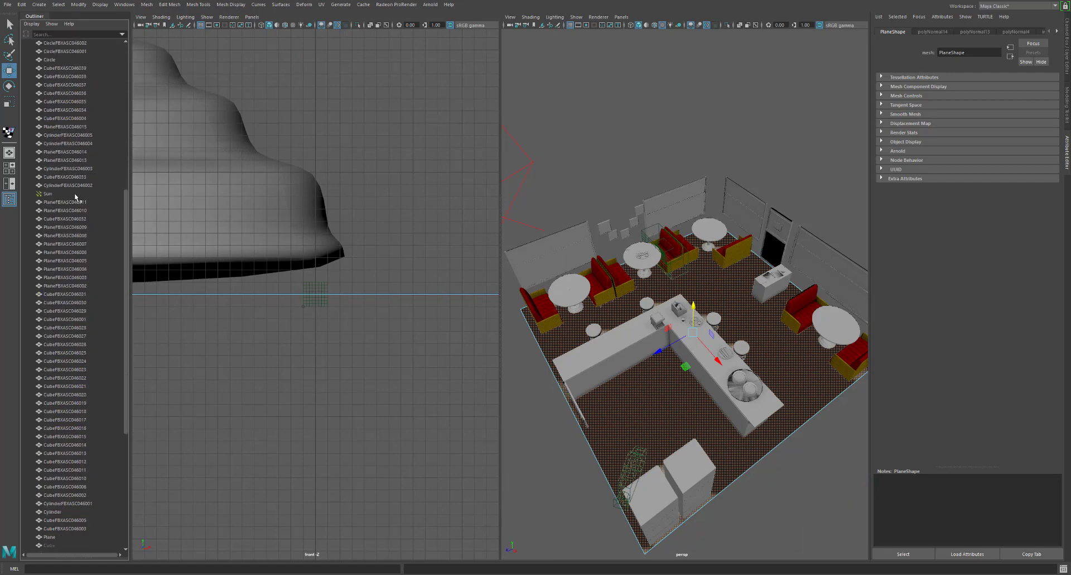
left_click(54, 194)
key("Delete")
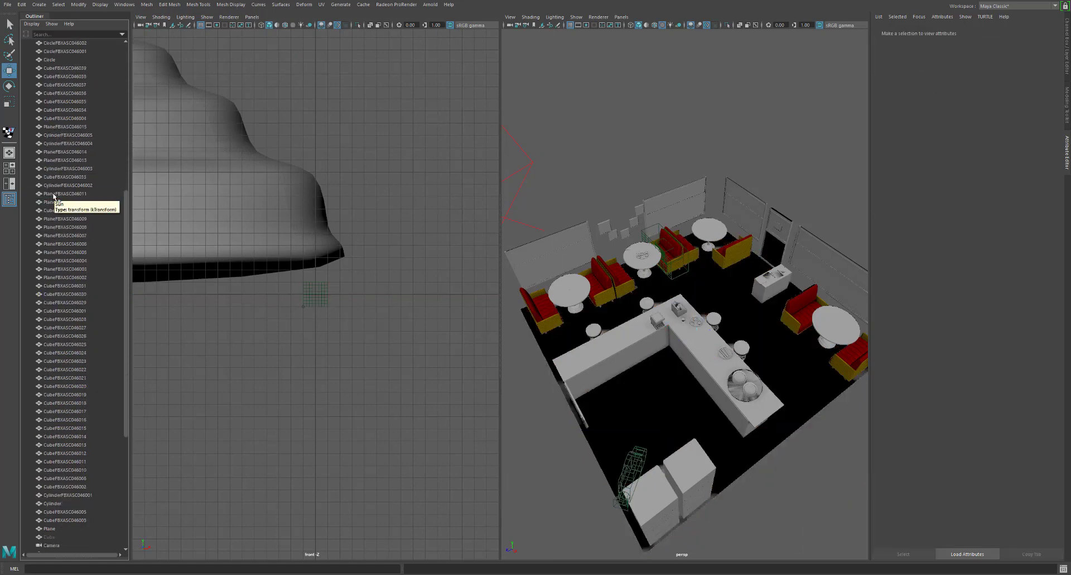
Find the hidden Cube room mesh among the scene objects and unhide it
scroll(58, 229, "down", 5)
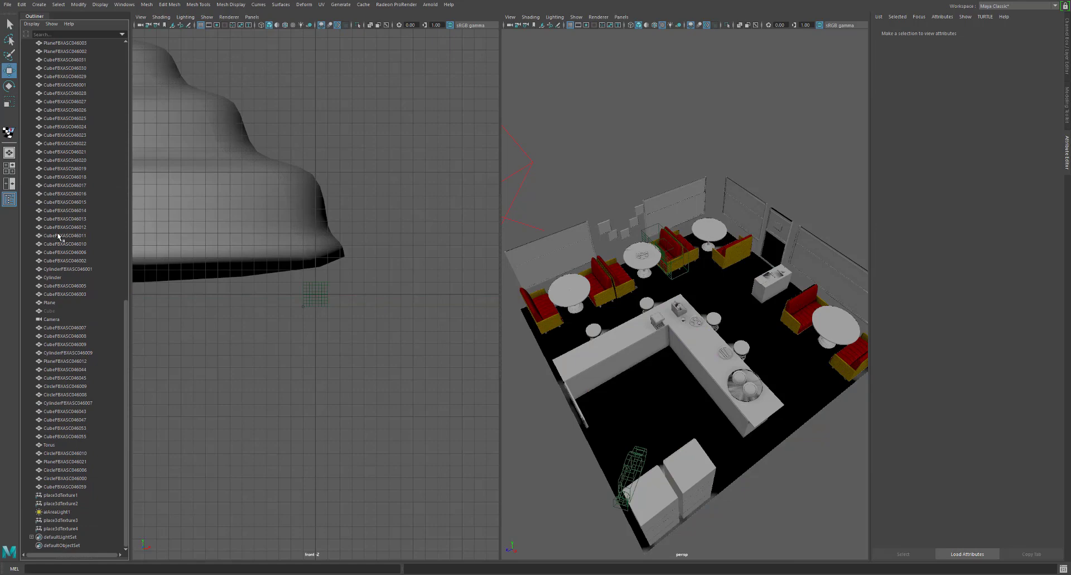
left_click(55, 512)
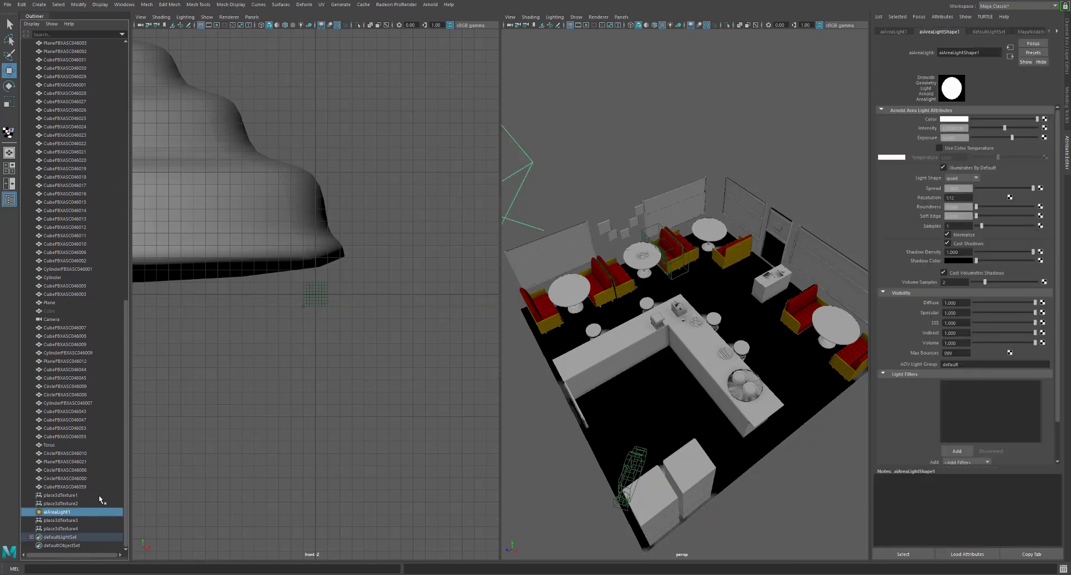
left_click(53, 311)
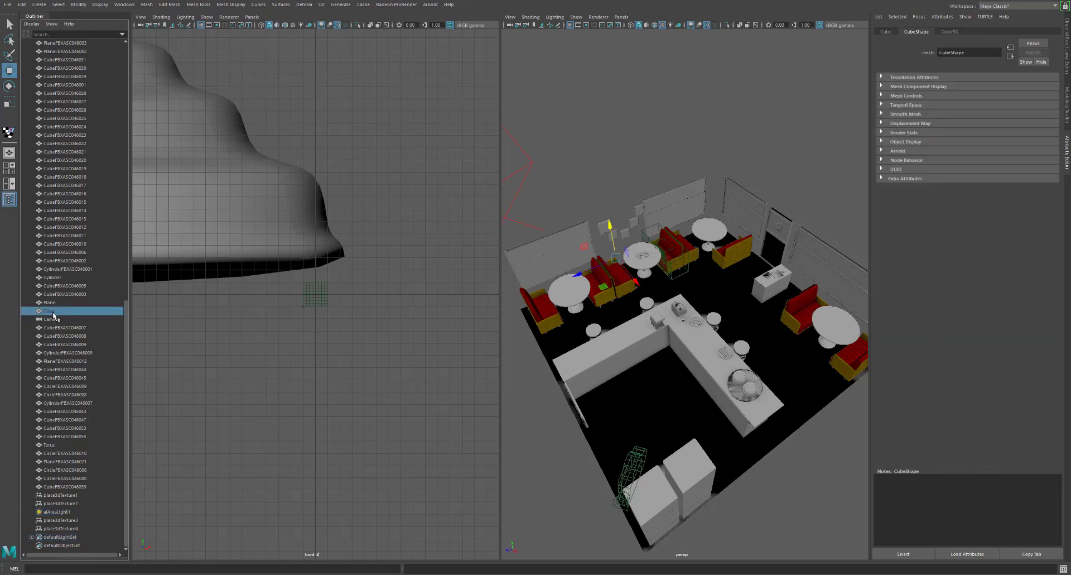
key("shift+h")
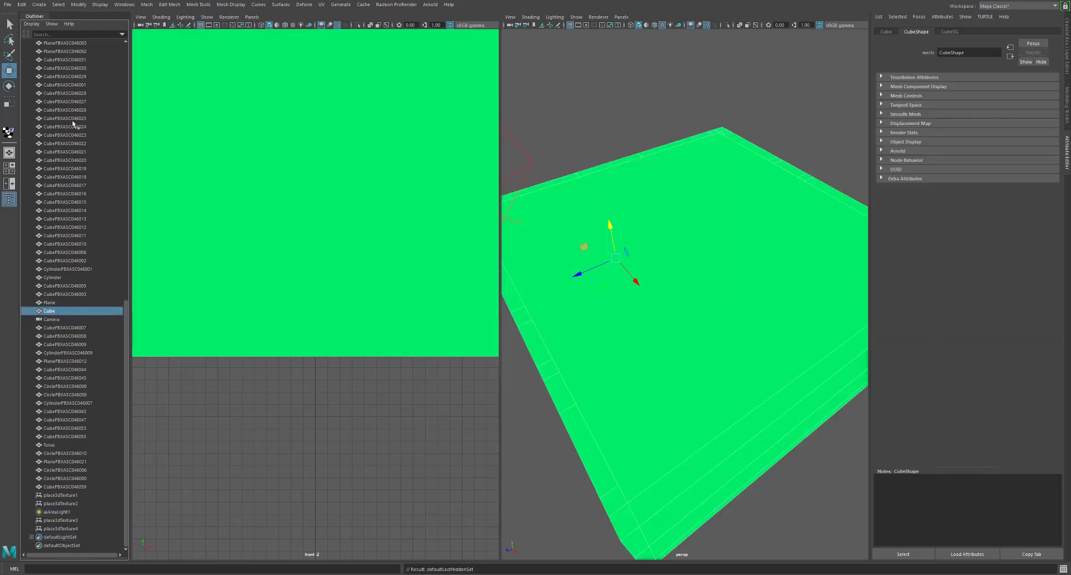
Replace the front view with the Hypershade and assign the lambert1 material to the Cube room mesh
key("space")
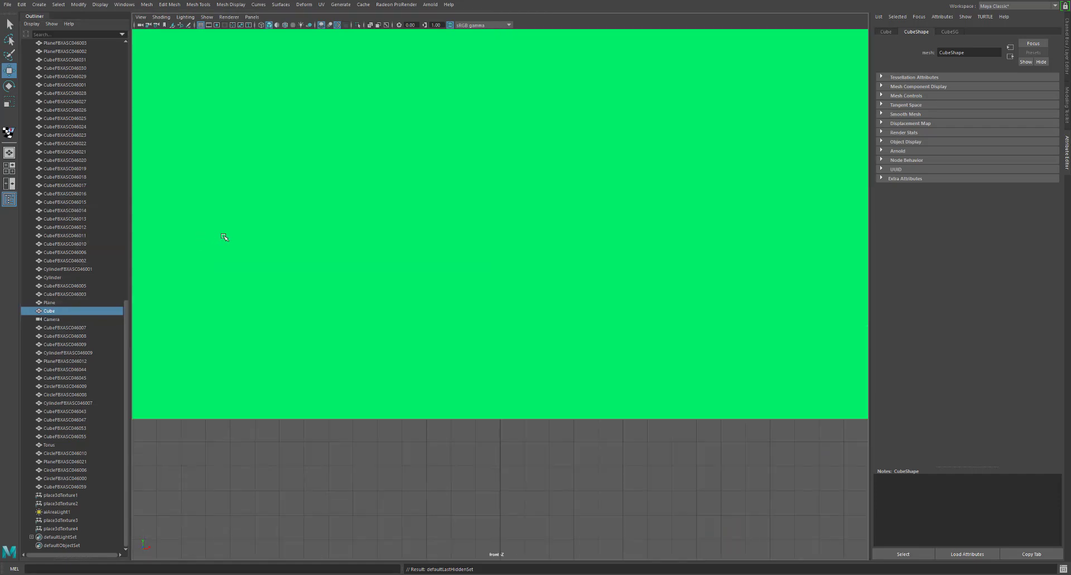
key("space")
left_click(254, 18)
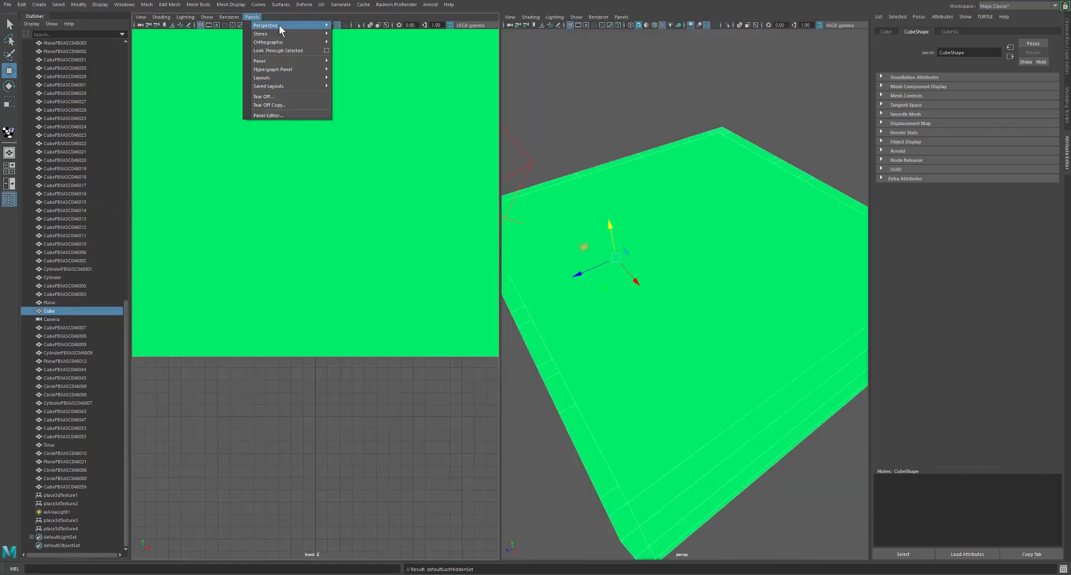
mouse_move(303, 62)
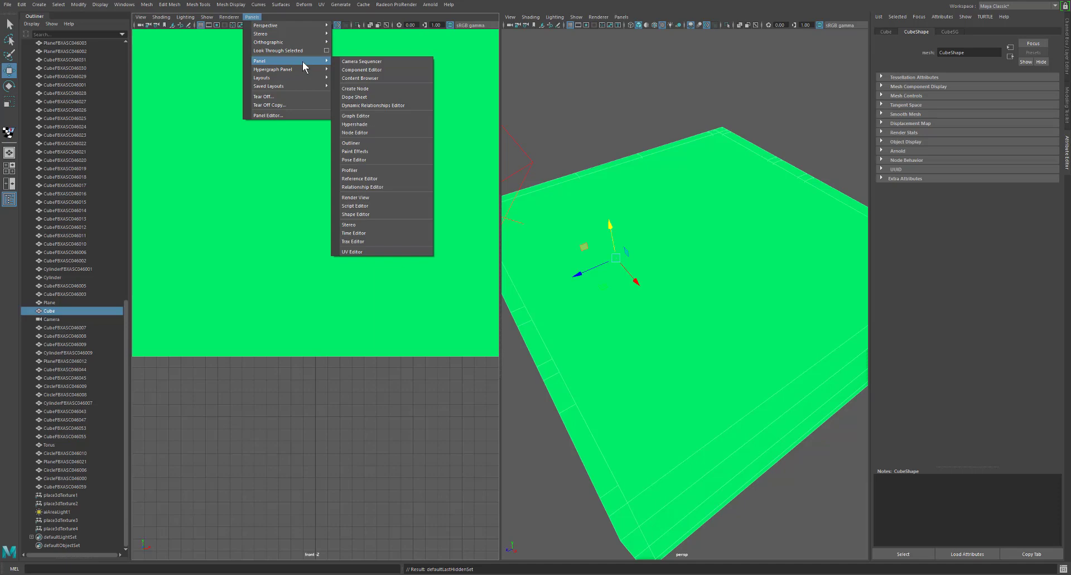
left_click(370, 123)
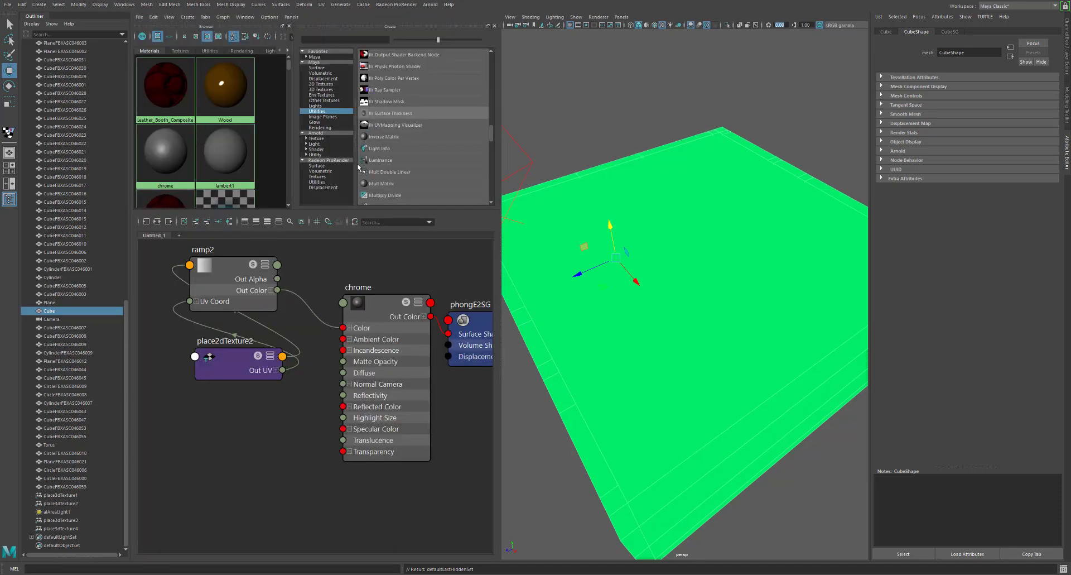
middle_click_drag(558, 192, 561, 188)
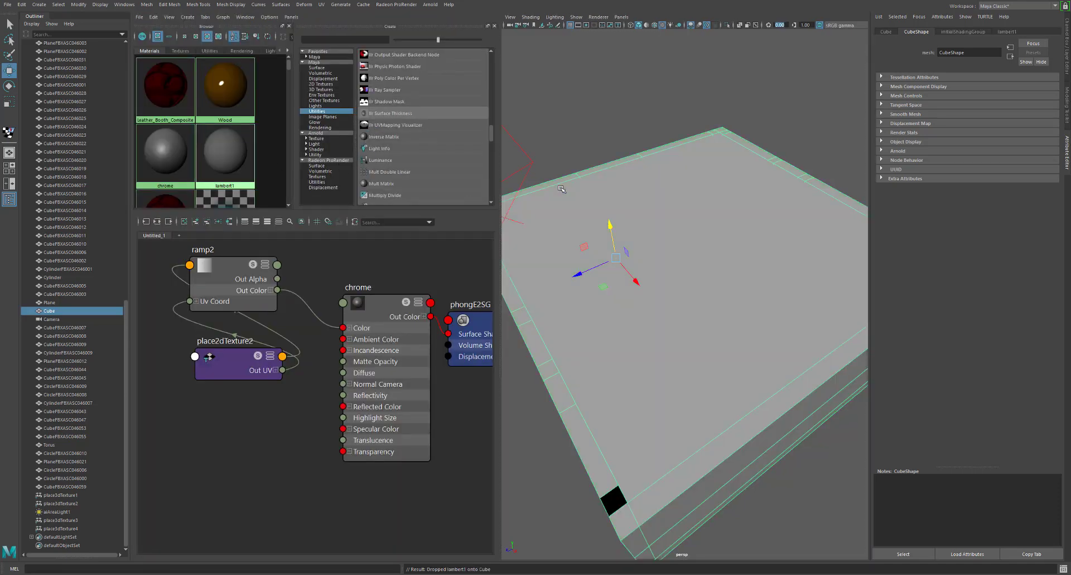
Frame the booths and wall pictures inside the room, try an Arnold render, and close the render window
mouse_move(676, 246)
left_mouse_down("alt")
mouse_move(711, 206)
mouse_move(709, 193)
mouse_move(671, 230)
left_mouse_up("alt")
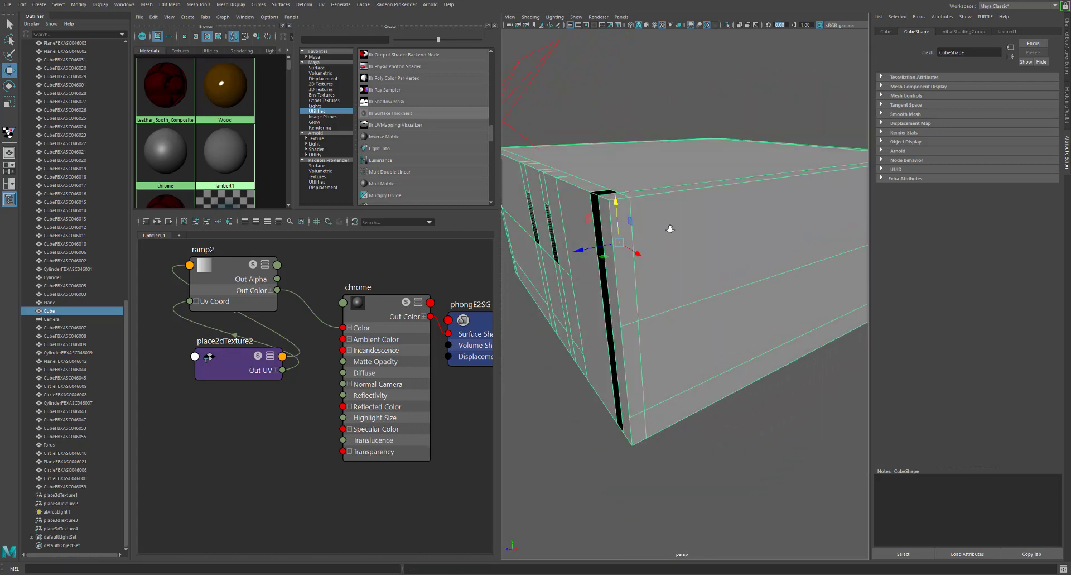
right_click_drag(671, 230, 735, 234, "alt")
middle_click_drag(650, 185, 663, 272, "alt")
left_click_drag(651, 280, 618, 279, "alt")
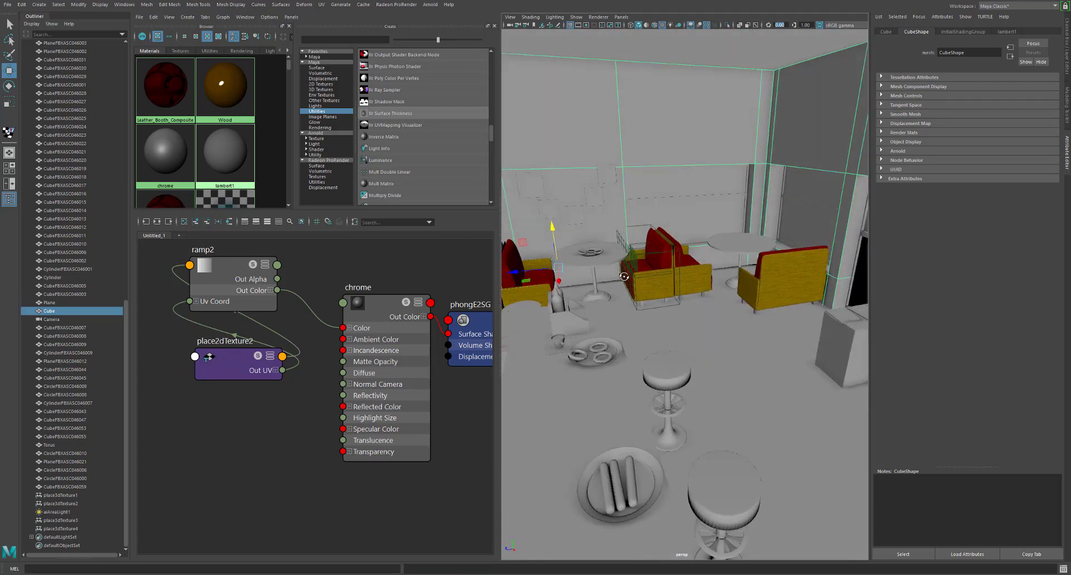
scroll(606, 278, "up", 4)
key("space")
right_click_drag(617, 279, 469, 279, "alt")
left_click_drag(527, 277, 445, 271, "alt")
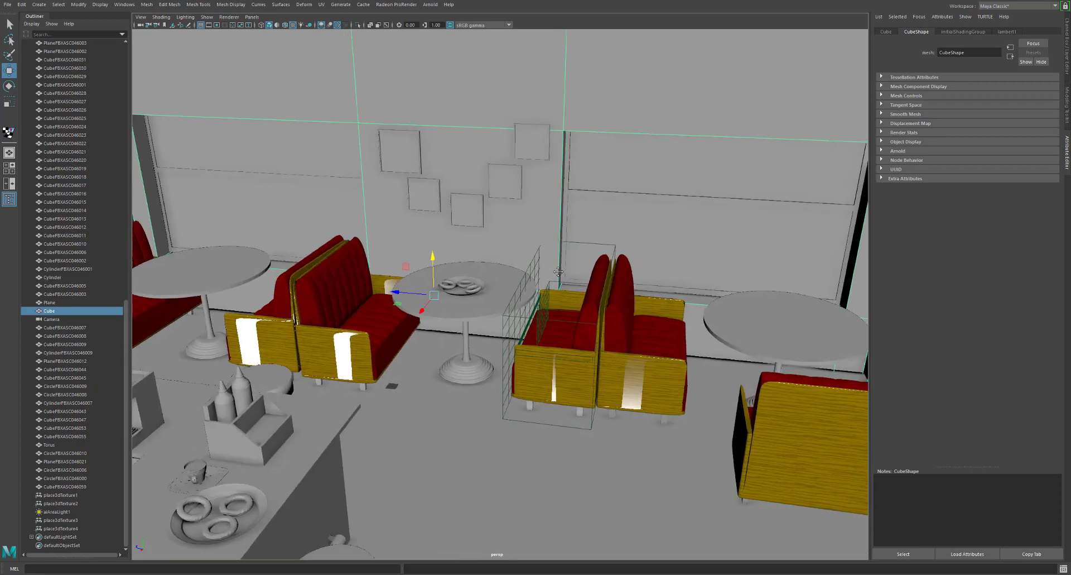
middle_click_drag(445, 271, 607, 291, "alt")
left_click_drag(607, 290, 529, 269, "alt")
middle_click_drag(529, 269, 565, 238, "alt")
right_click_drag(565, 238, 519, 197, "alt")
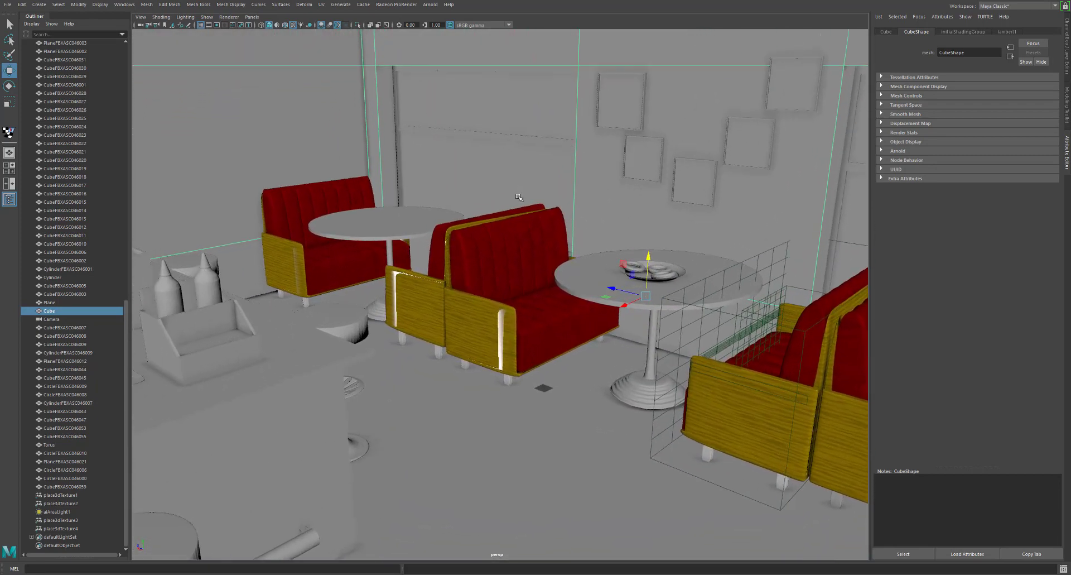
left_click(430, 5)
key("Escape")
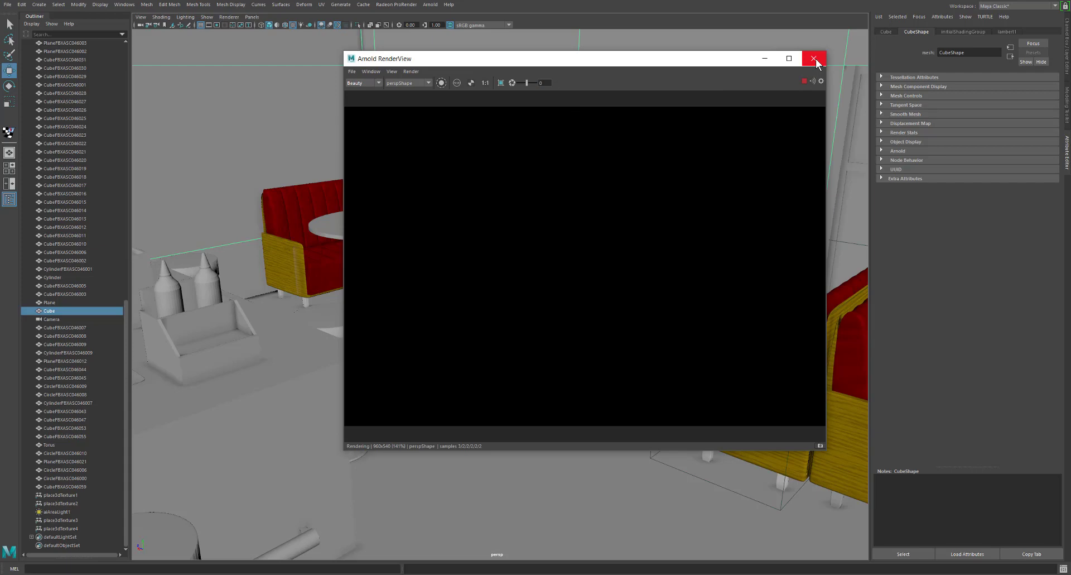
left_click(814, 58)
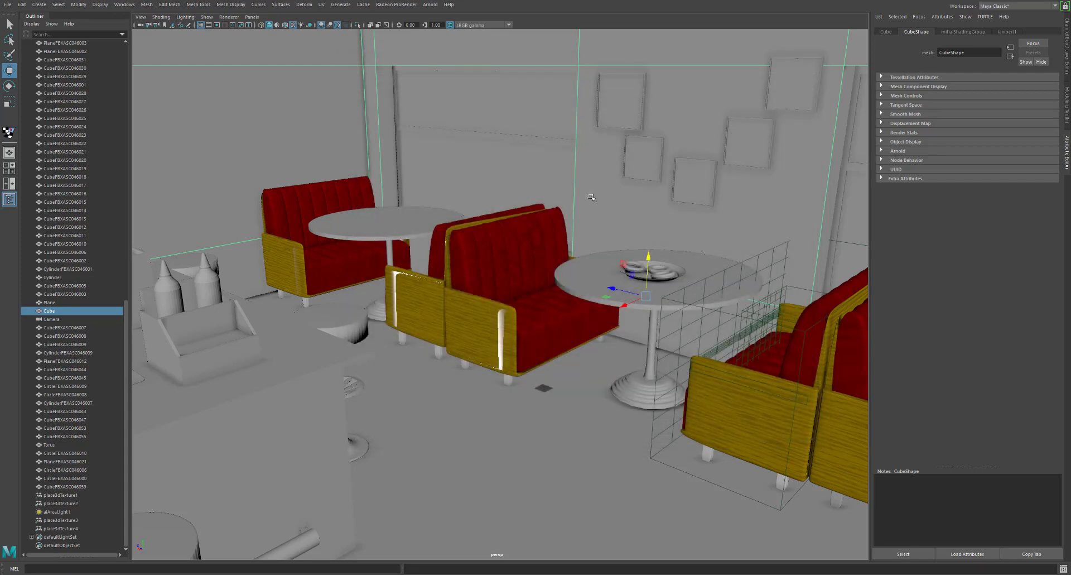
Move the Arnold area light from above the roof down into the room, over the seating area
right_click_drag(515, 194, 199, 199, "alt")
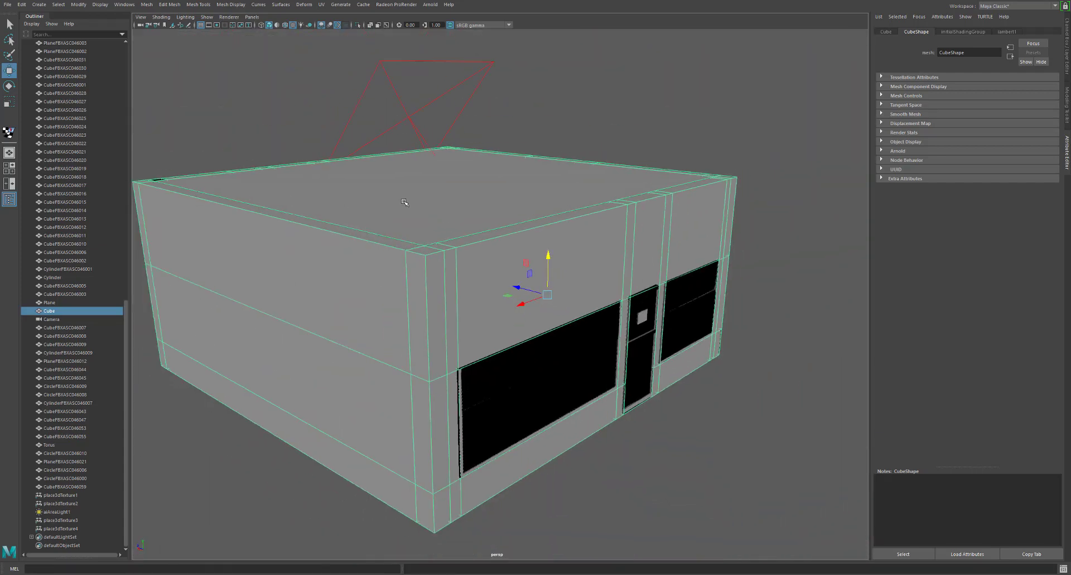
right_click_drag(405, 202, 423, 131, "alt")
left_click(414, 116)
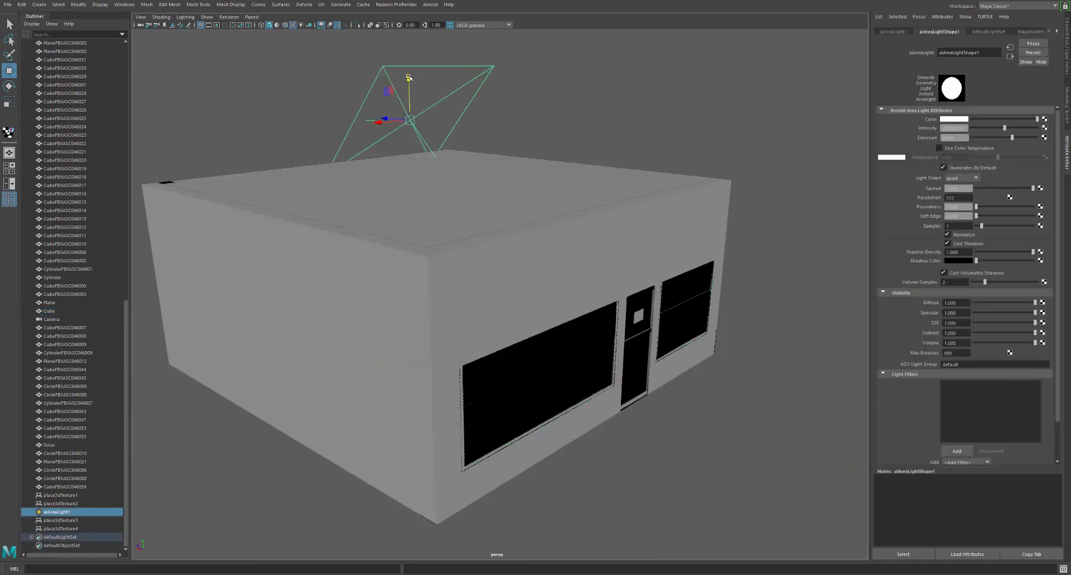
left_click_drag(409, 78, 415, 164)
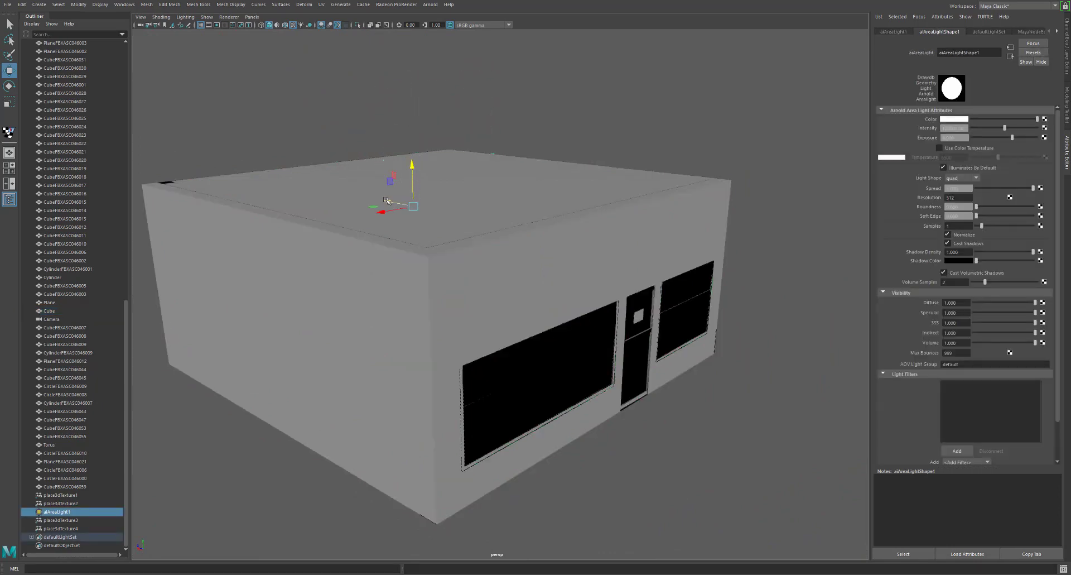
right_click_drag(501, 208, 795, 241, "alt")
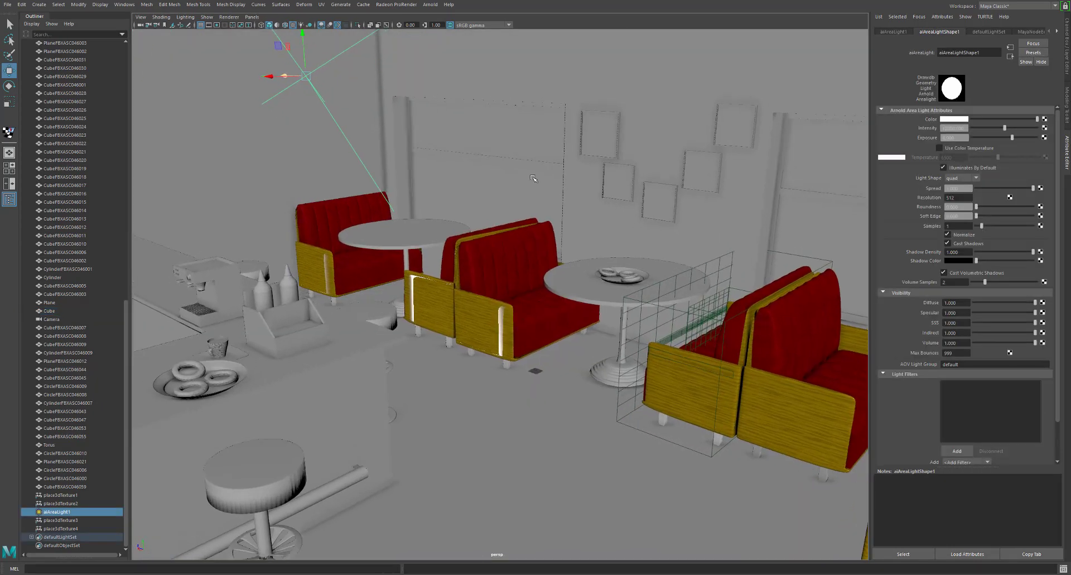
middle_click_drag(467, 142, 542, 214, "alt")
left_click_drag(321, 86, 345, 73)
Frame the booths below the wall pictures in the perspective view and render them with Arnold
scroll(461, 123, "down", 4)
left_click_drag(460, 127, 469, 167, "alt")
scroll(491, 189, "up", 3)
middle_click_drag(490, 189, 290, 131, "alt")
left_click_drag(334, 126, 447, 177, "alt")
middle_click_drag(447, 177, 296, 150, "alt")
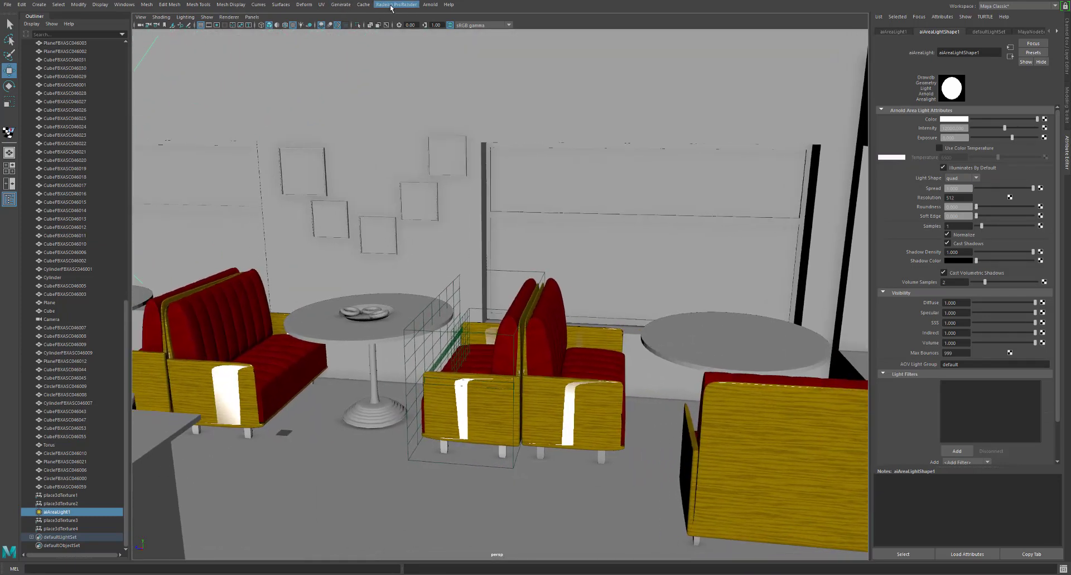
left_click(430, 5)
left_click(434, 18)
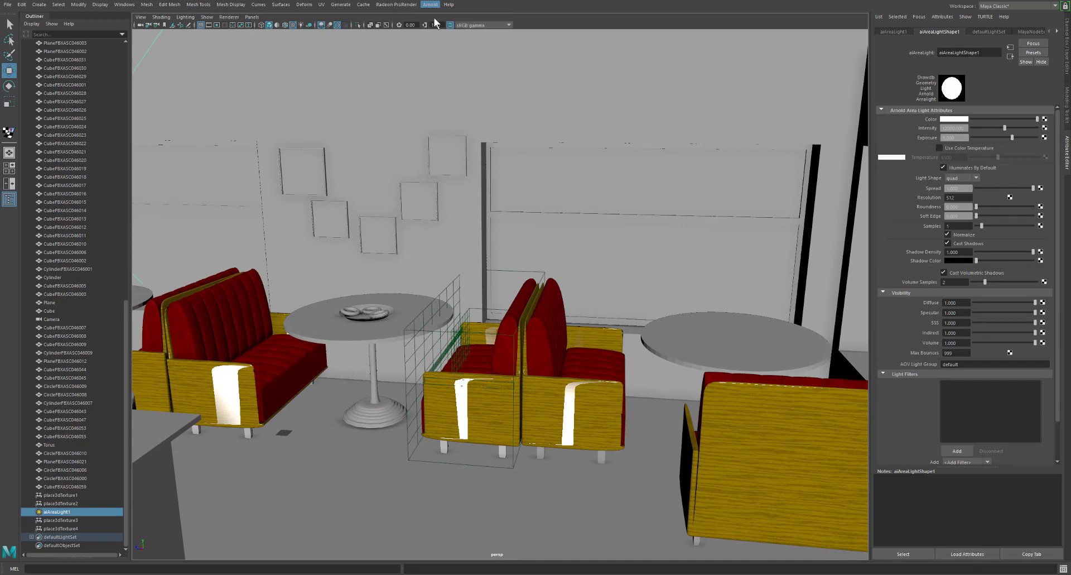
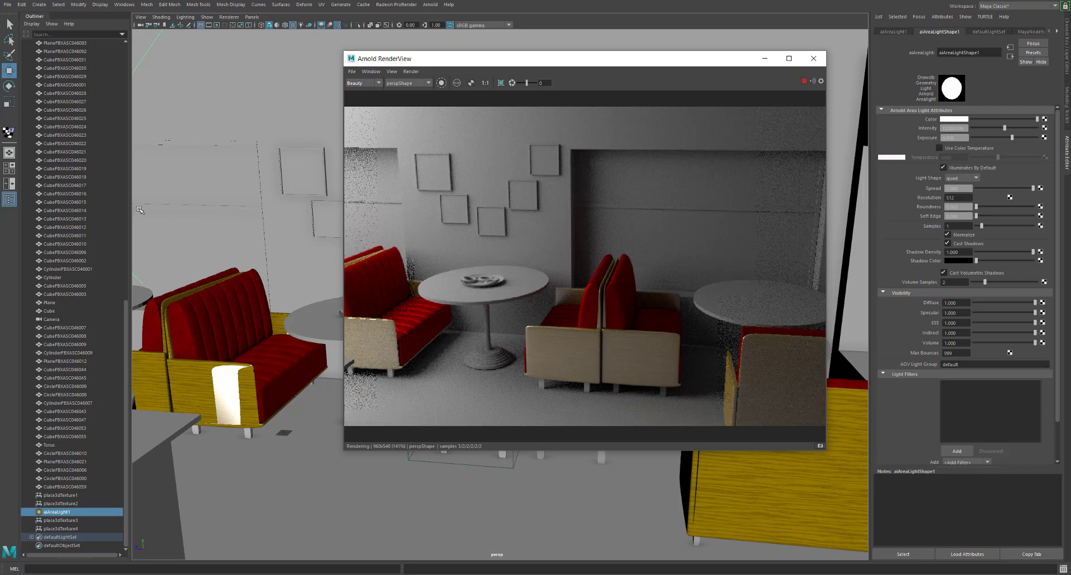
Open the Wood material of the booth side, set its Fresnel index to about 13.4 and its roughness to about 0.21
left_click(218, 383)
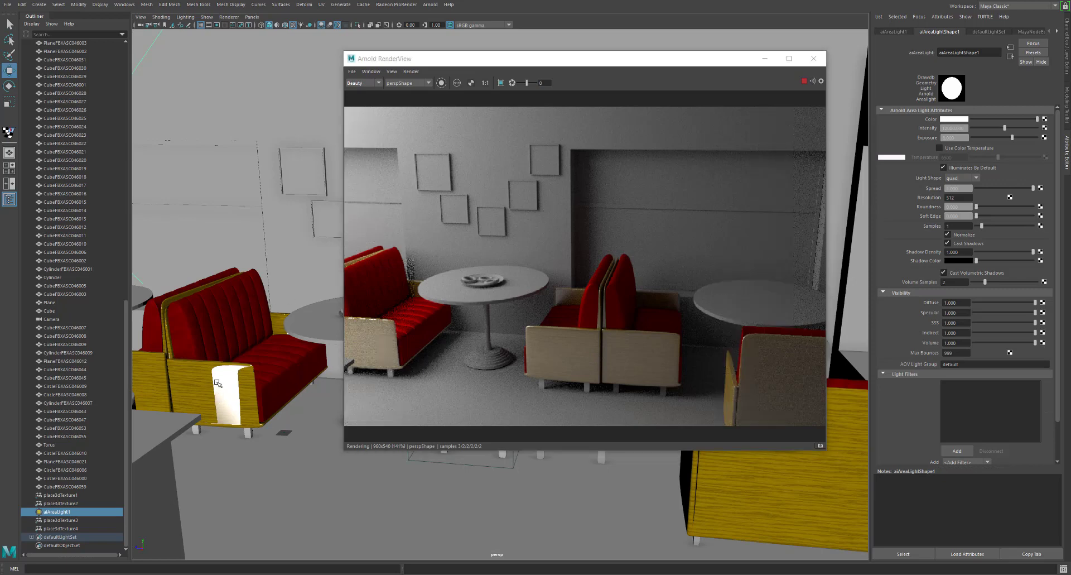
left_click(575, 353)
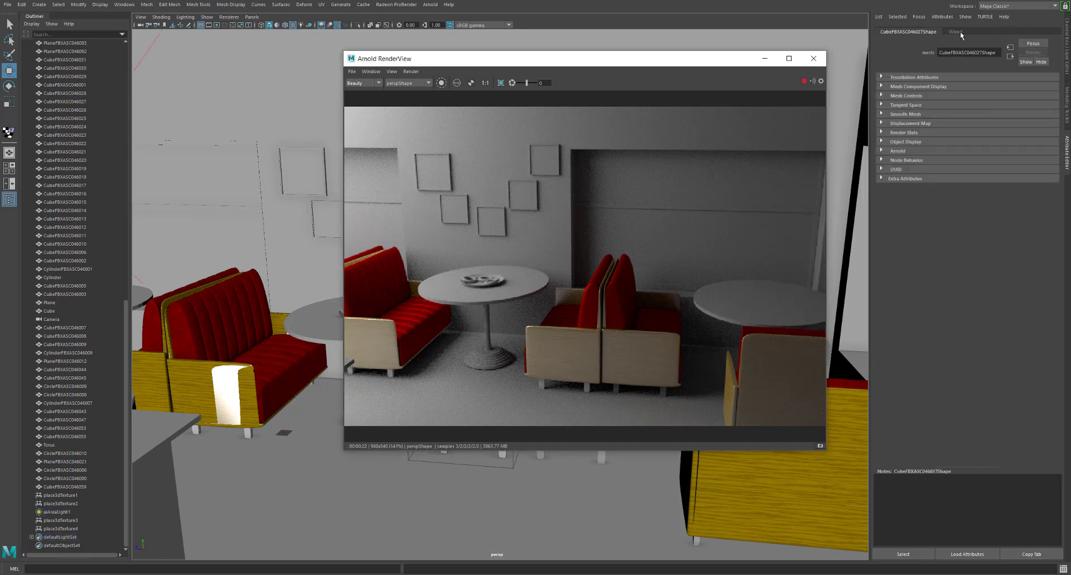
left_click(956, 32)
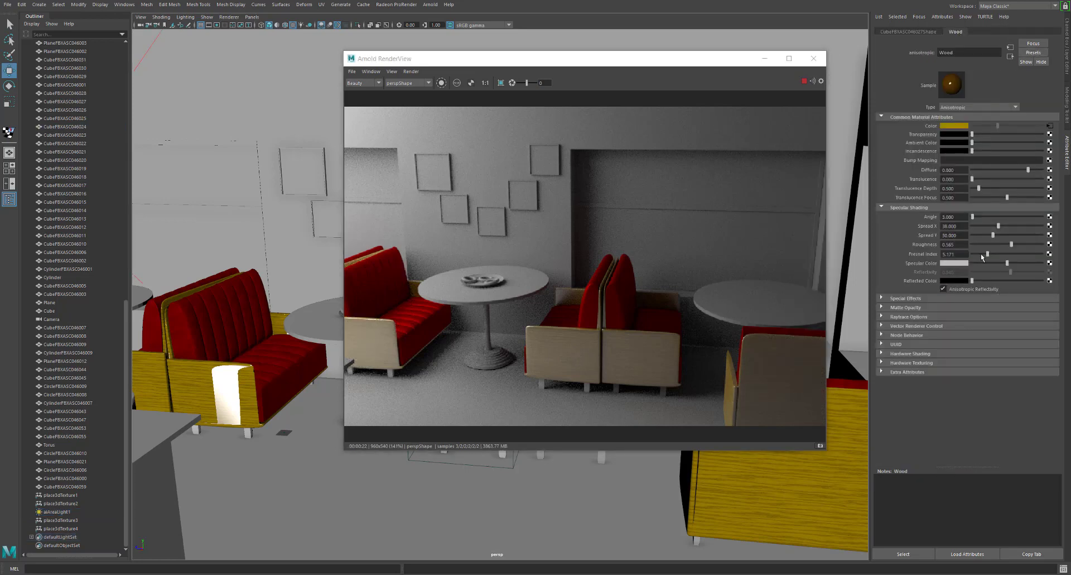
left_click_drag(988, 256, 973, 256)
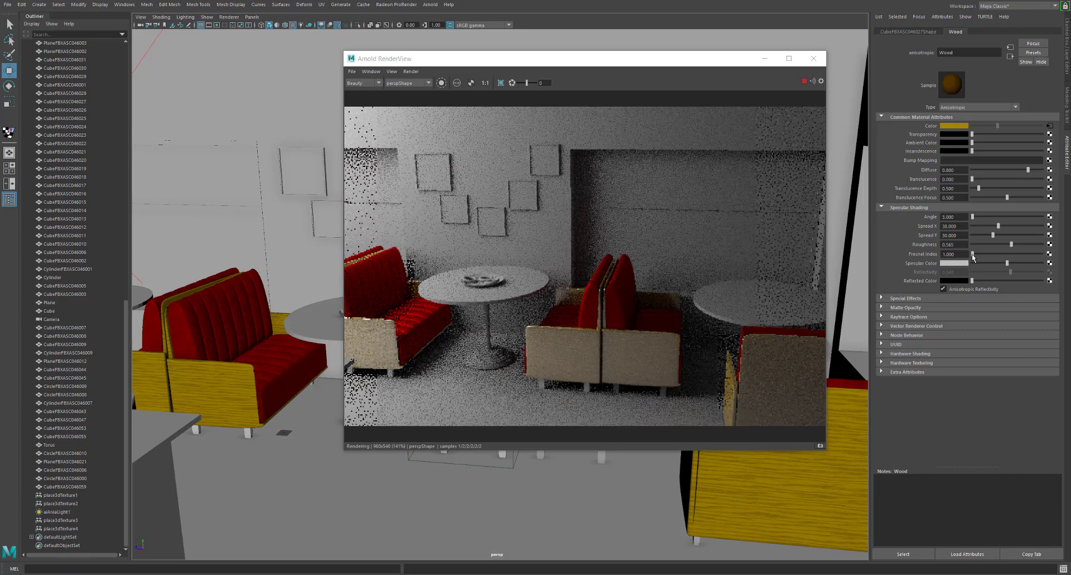
mouse_move(997, 259)
left_mouse_down()
mouse_move(1018, 259)
mouse_move(983, 246)
left_mouse_up()
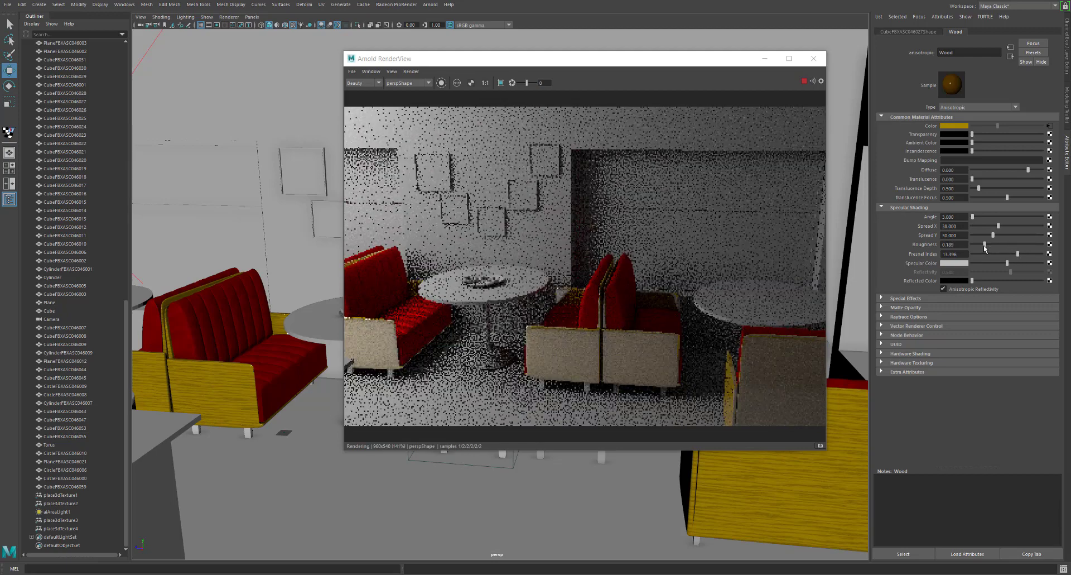
left_click_drag(983, 246, 986, 245)
Try an angle of 0 in the Wood material's specular shading and set it back to 3
left_click(991, 216)
double_click(958, 217)
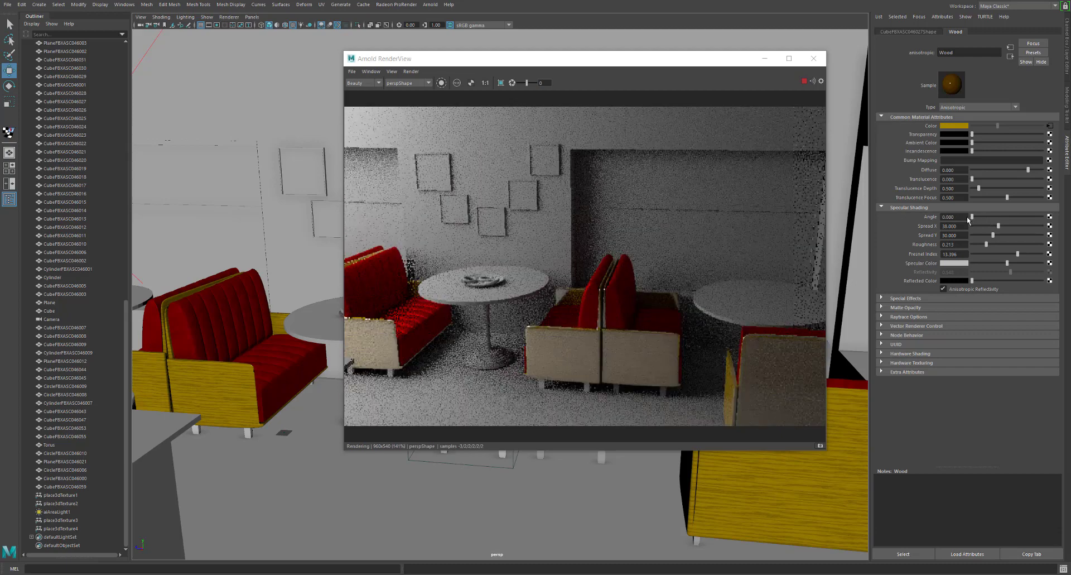
type("0")
key("Return")
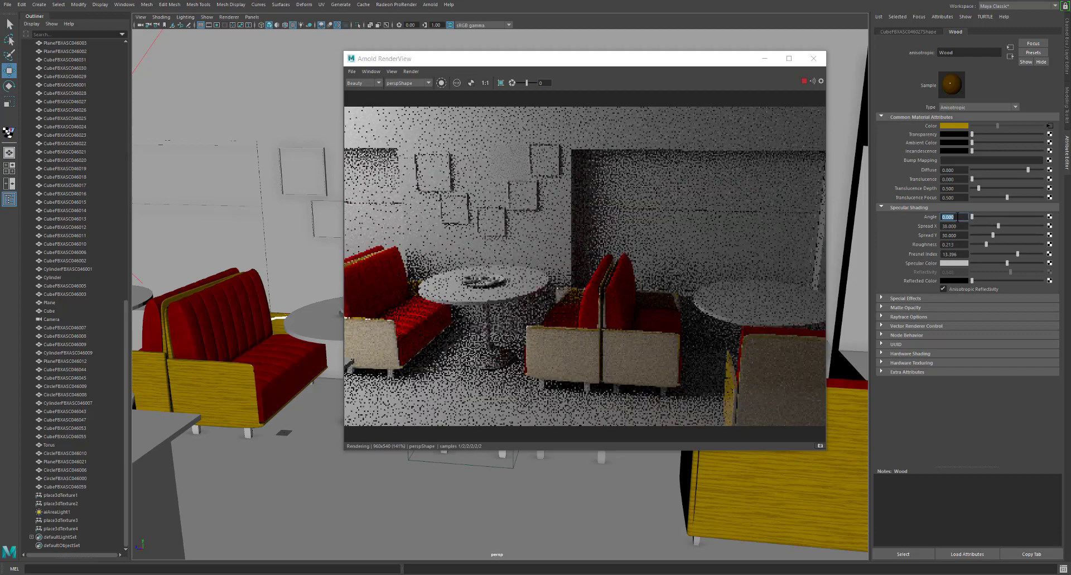
type("5")
key("Return")
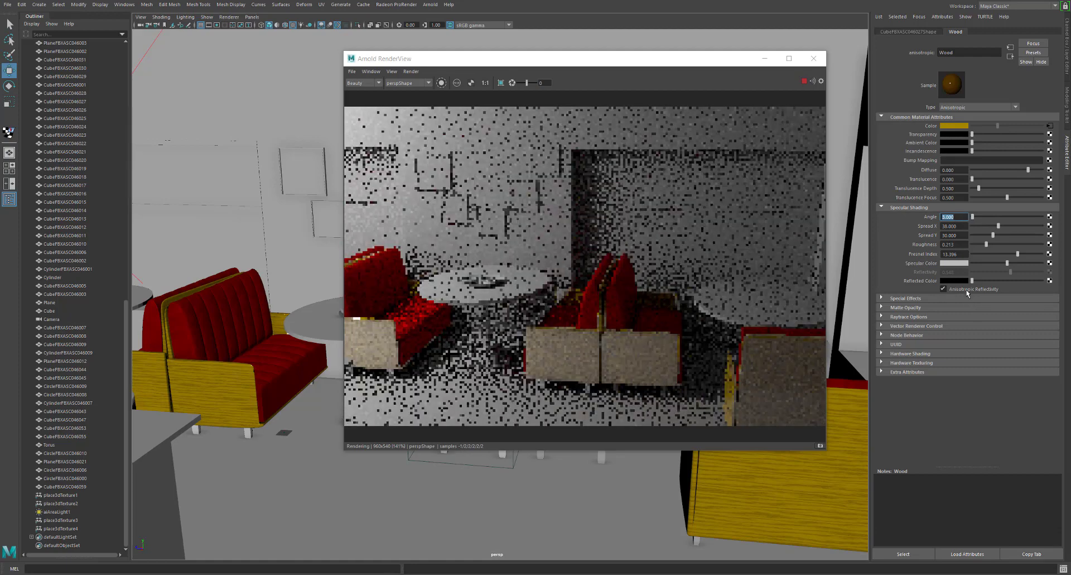
Turn off the Wood material's anisotropic reflectivity, set its reflectivity to 0.2, and re-enable anisotropic reflectivity
left_click(967, 290)
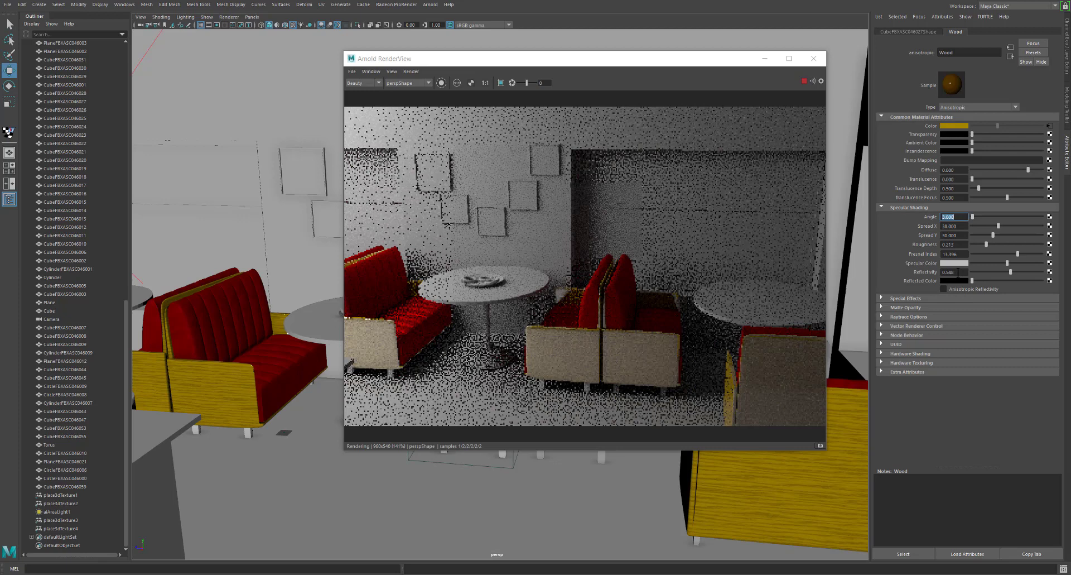
mouse_move(958, 272)
left_mouse_down()
mouse_move(948, 272)
mouse_move(964, 275)
left_mouse_up()
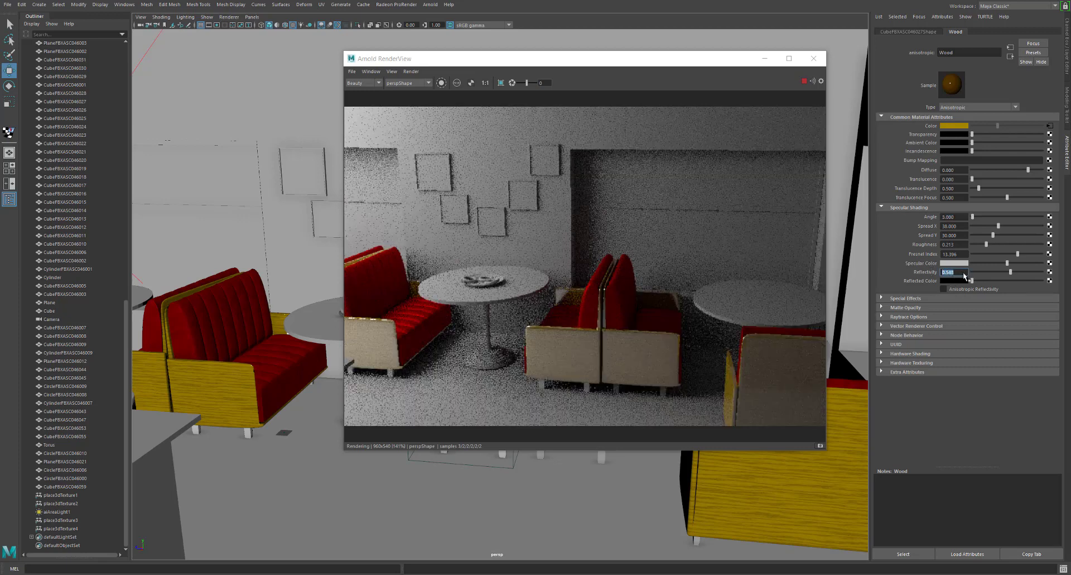
type("0.2")
key("Return")
left_click(944, 289)
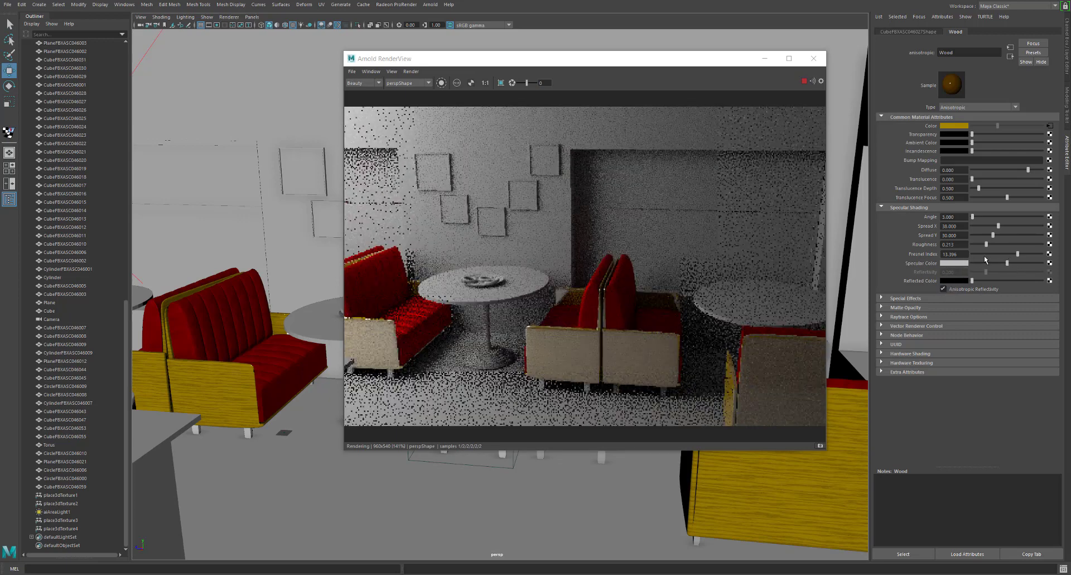
Set the Wood material's Fresnel index to 15
left_click(958, 254)
double_click(959, 253)
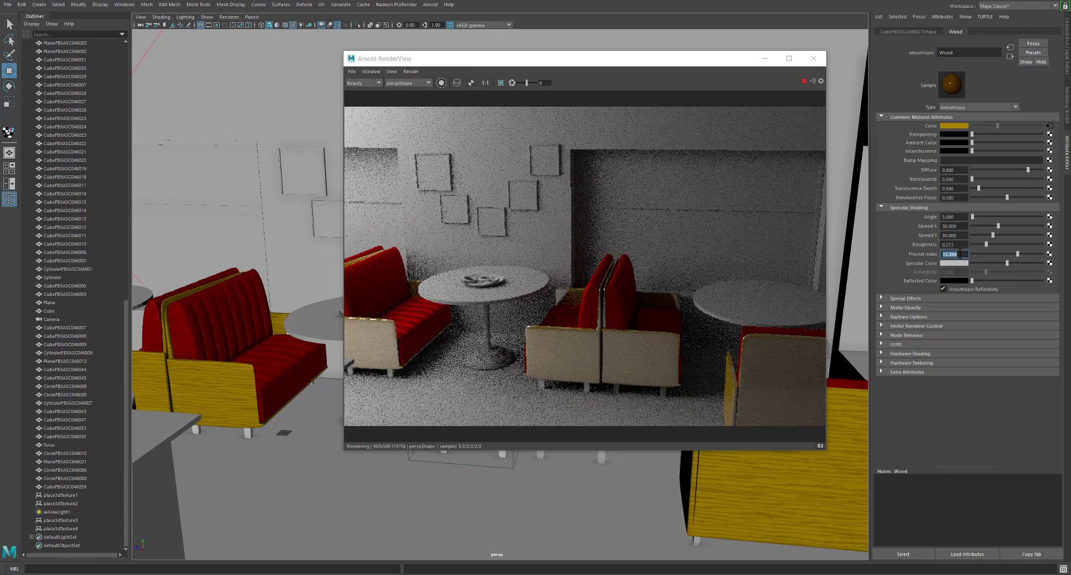
type("15")
key("Return")
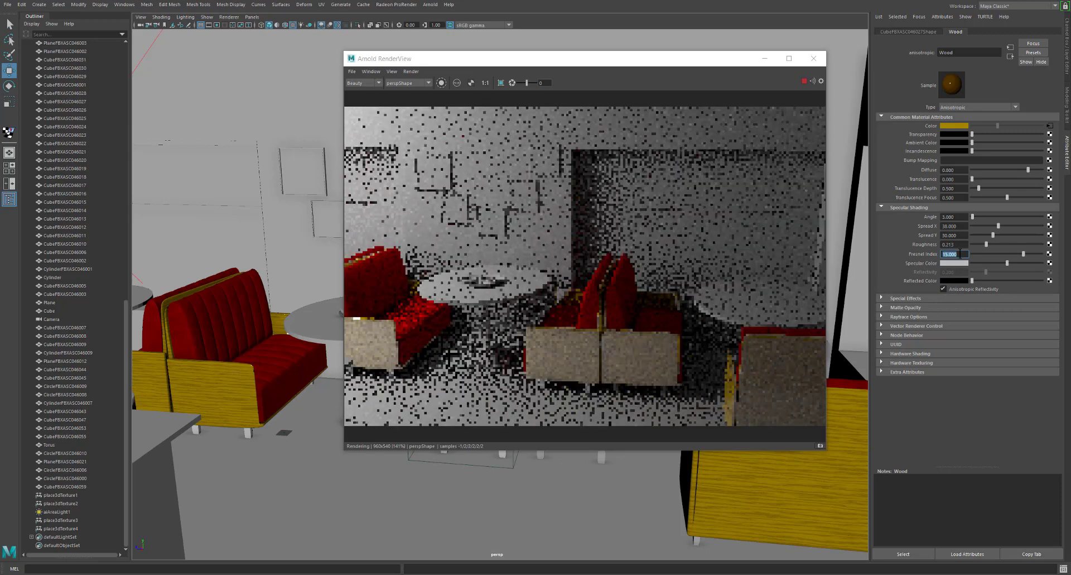
Try a roughness of 1 on the Wood material, and settle on 0.5
double_click(959, 244)
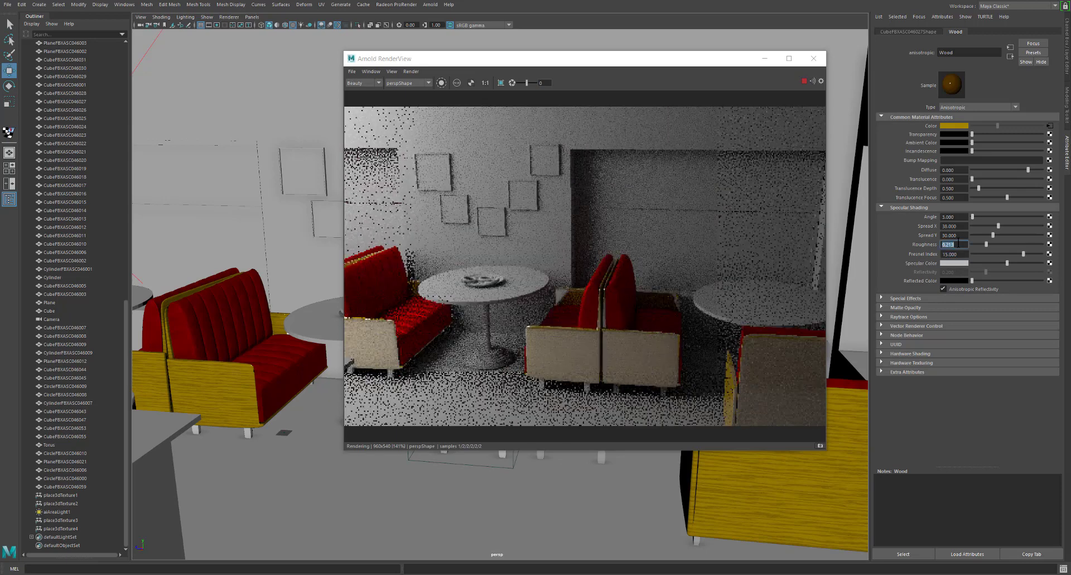
type("1")
key("Return")
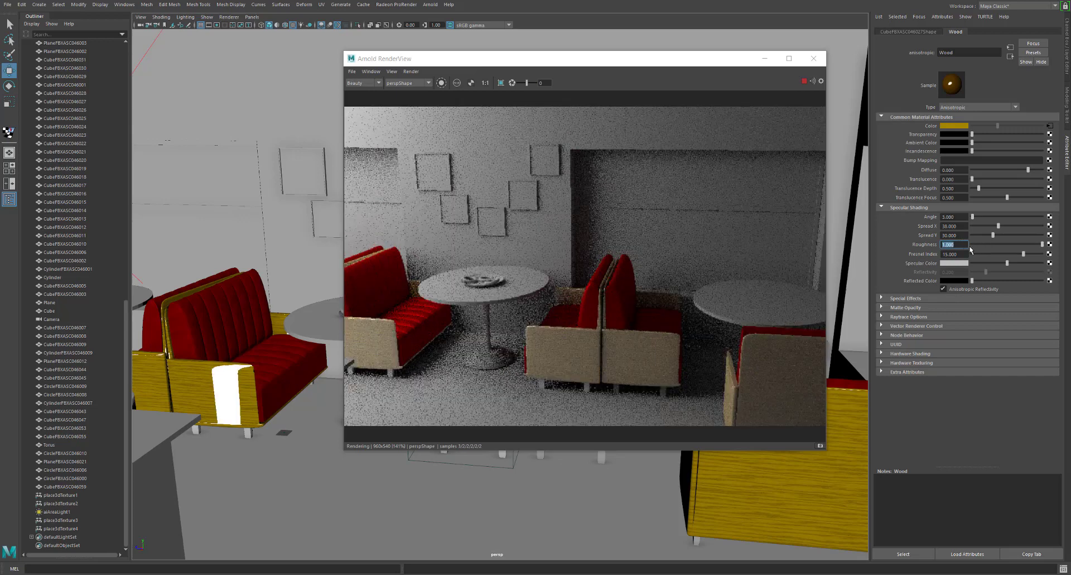
left_click(963, 245)
key("BackSpace")
type("0.")
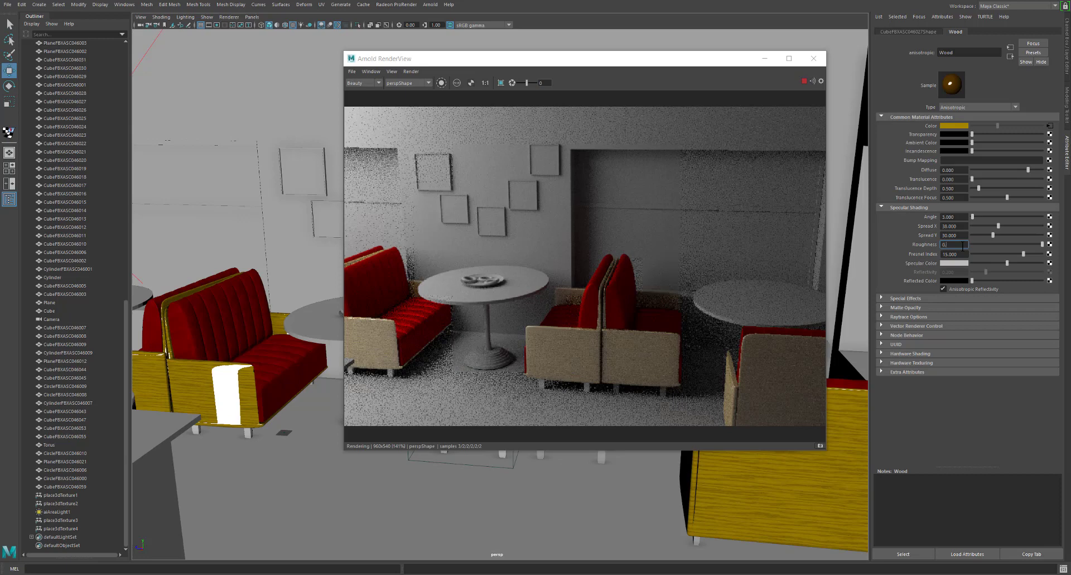
type("5")
key("Return")
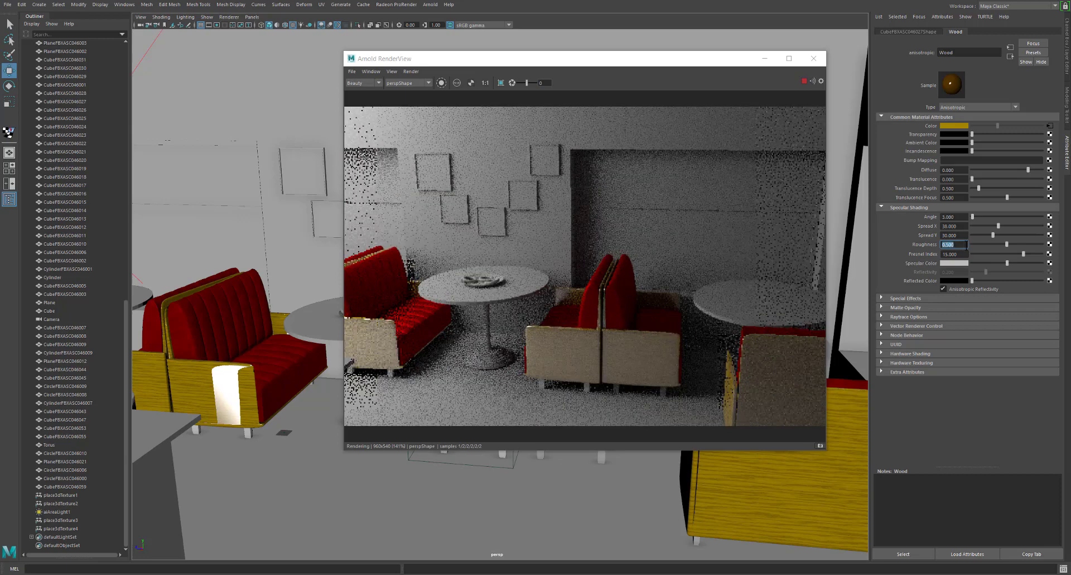
Try different specular angles on the Wood material, settle on about 4.3, and close the render window
left_click_drag(974, 216, 990, 217)
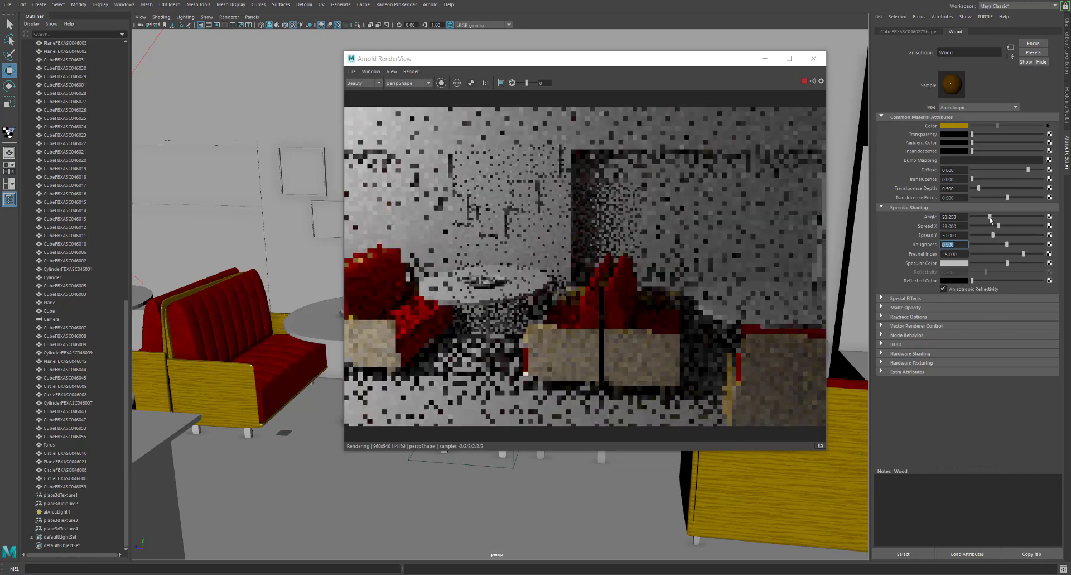
left_click(972, 218)
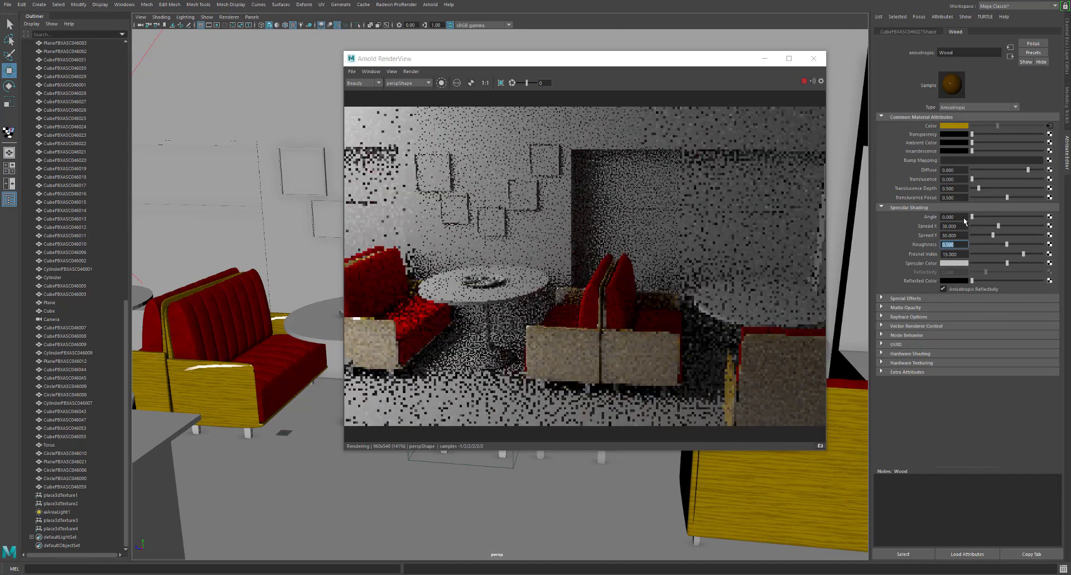
left_click(973, 217)
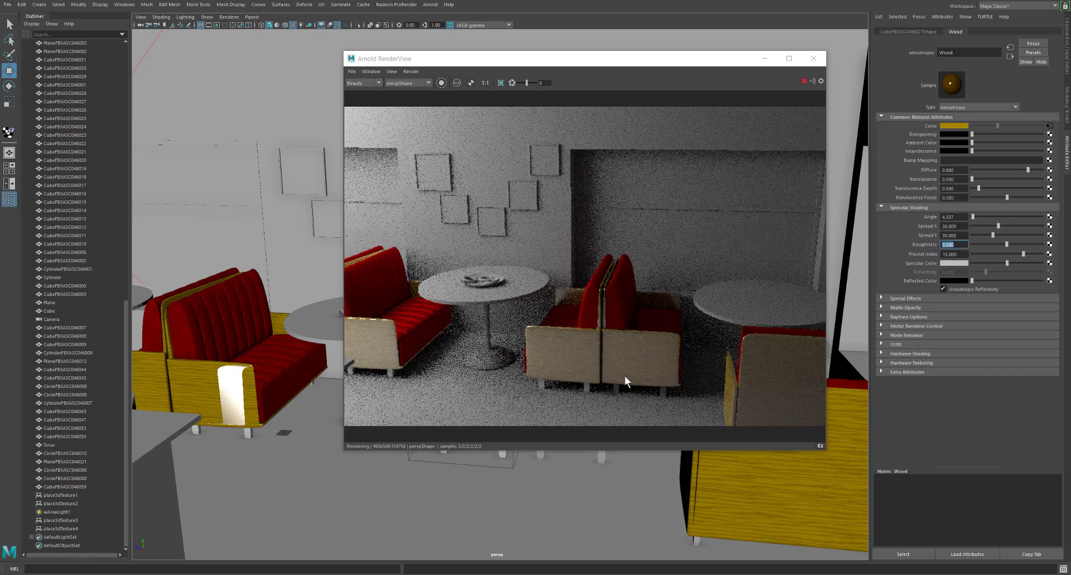
left_click(814, 59)
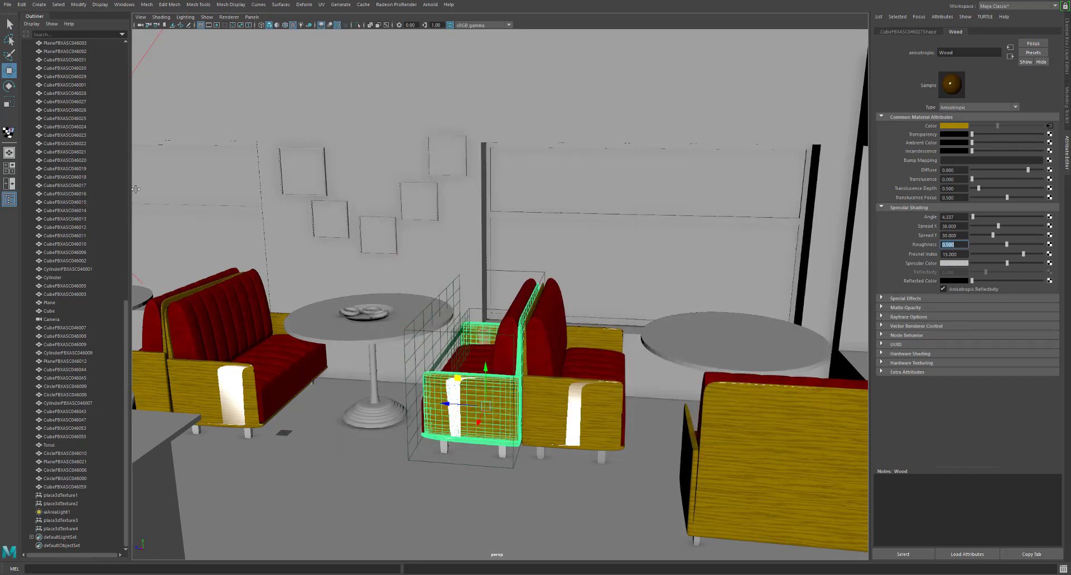
Return to the layout with the Hypershade and enlarge its material browser so all material swatches fit
left_click(378, 238)
key("space")
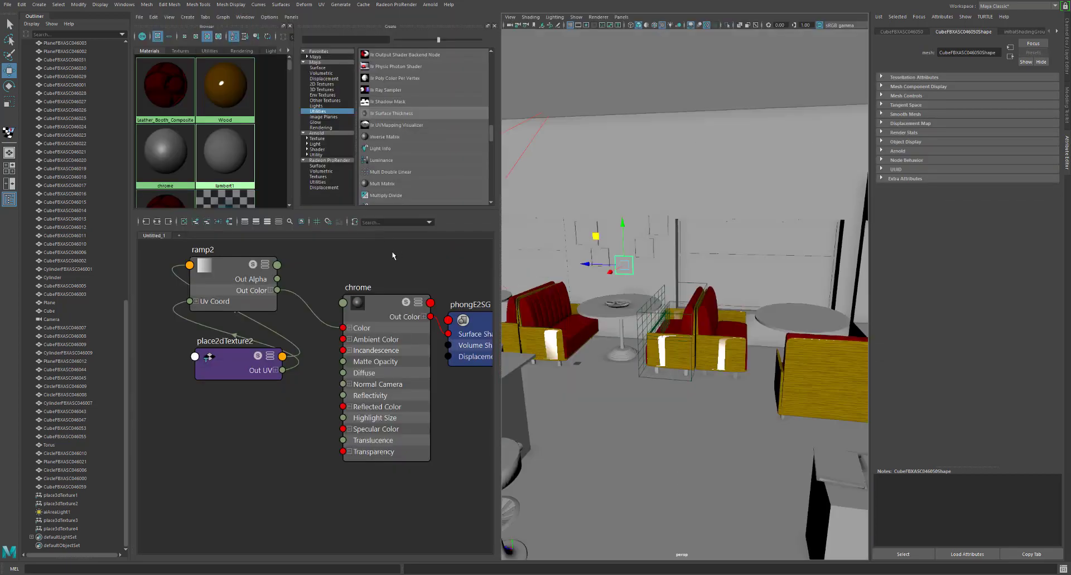
scroll(268, 182, "down", 1)
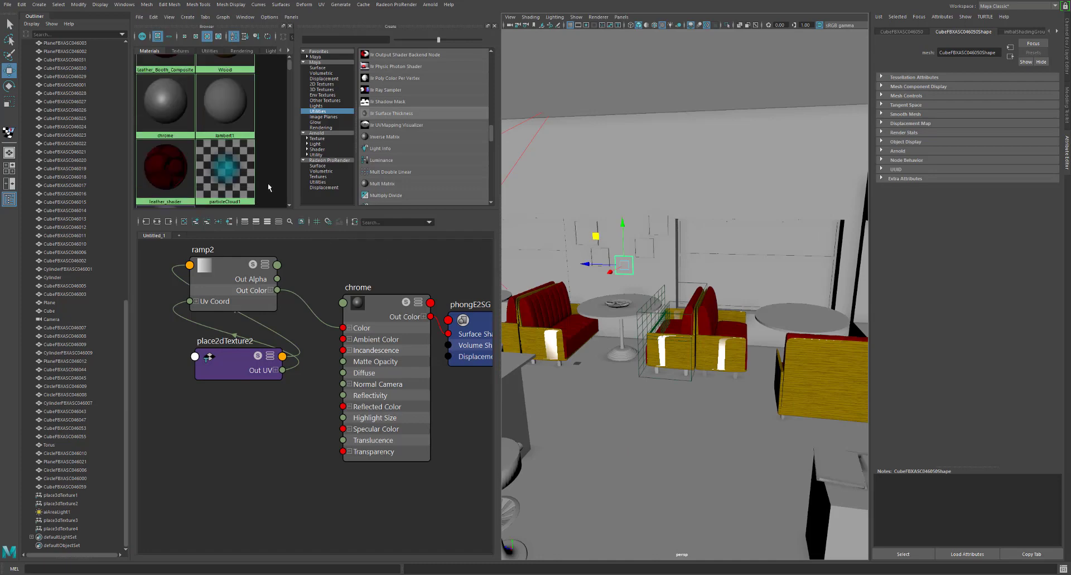
scroll(268, 183, "up", 1)
left_click_drag(272, 214, 275, 383)
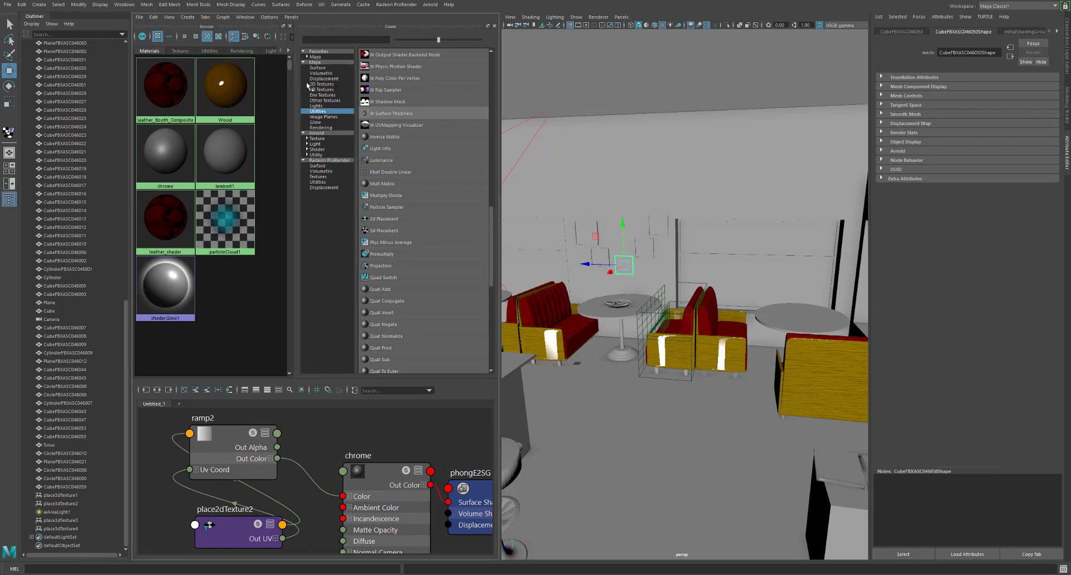
Create a Phong material in the Hypershade and name it Floor_Checker
left_click(319, 68)
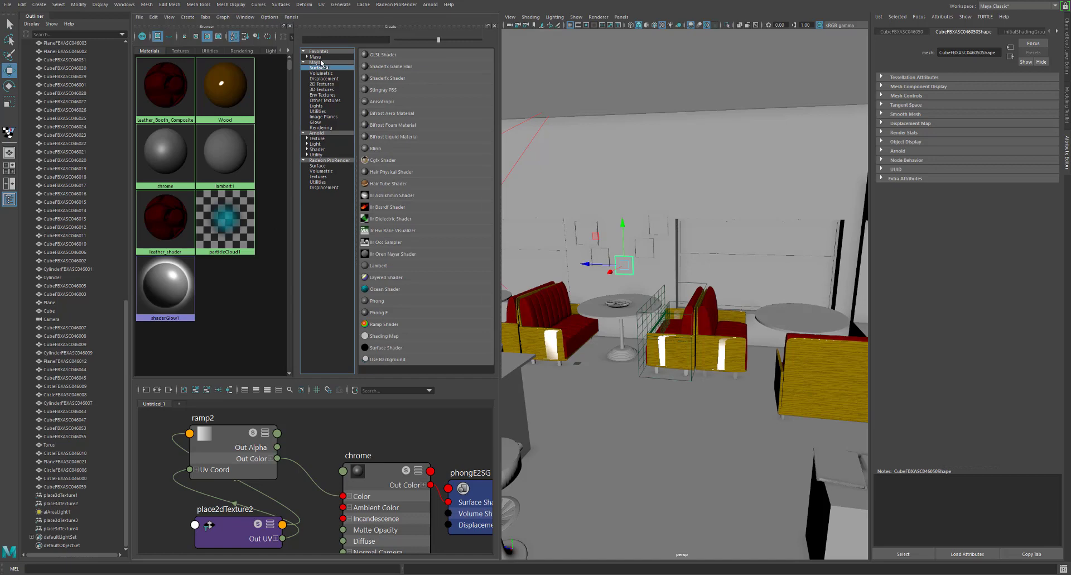
left_click(321, 57)
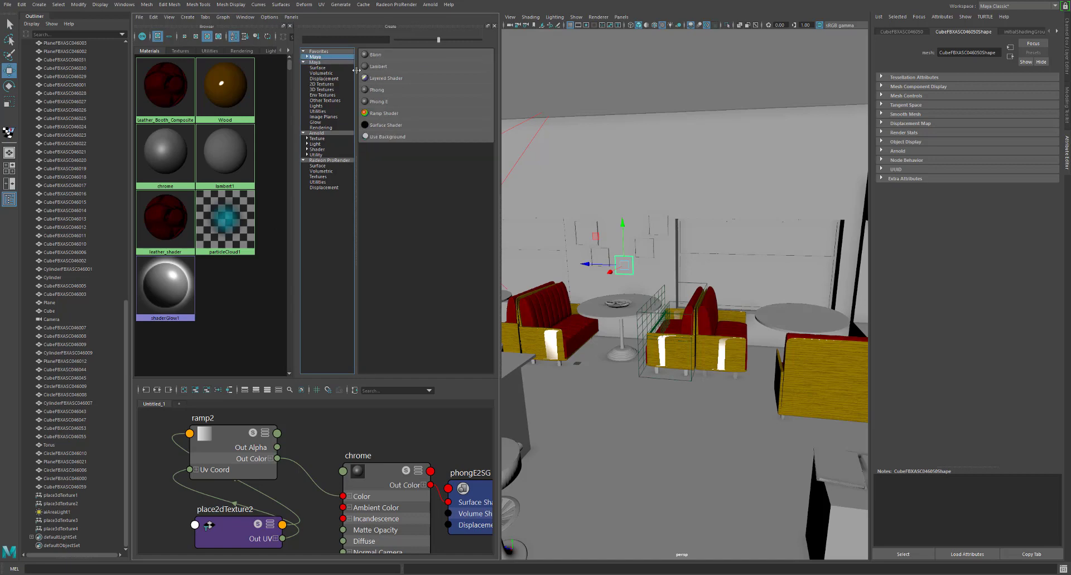
left_click(386, 92)
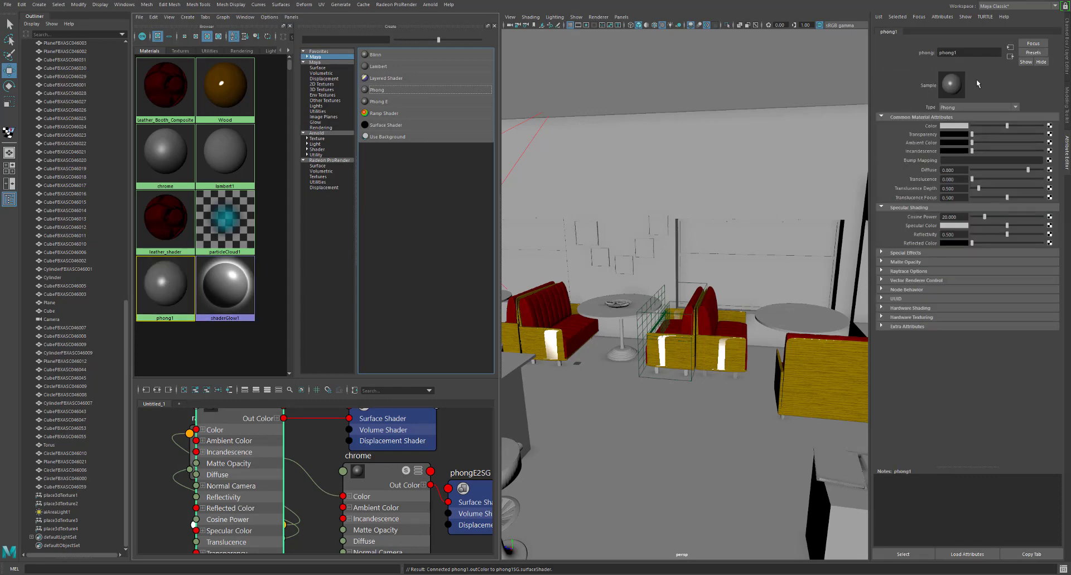
double_click(959, 54)
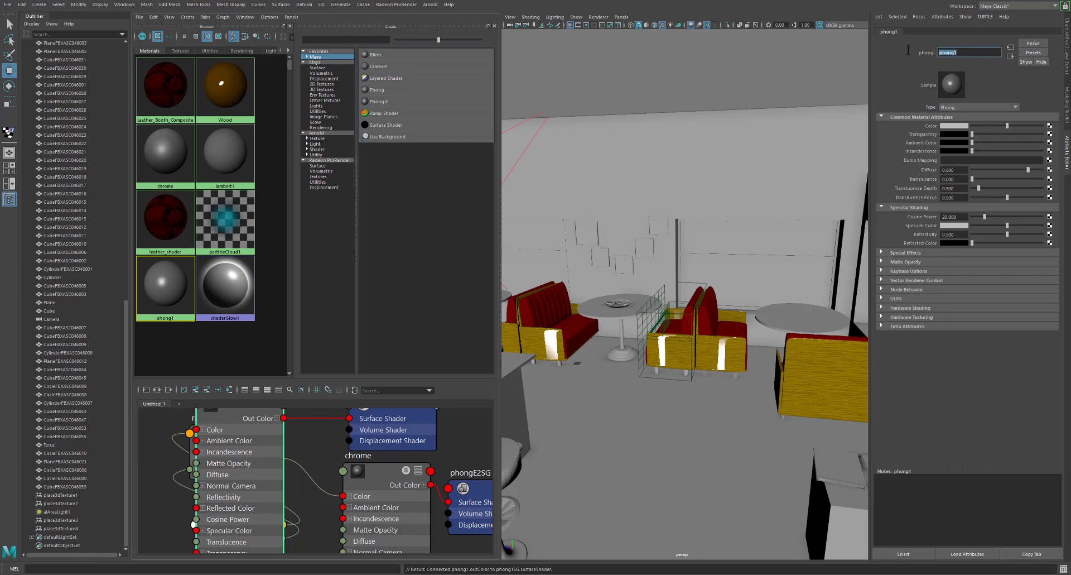
type("Floor_Checker")
key("Return")
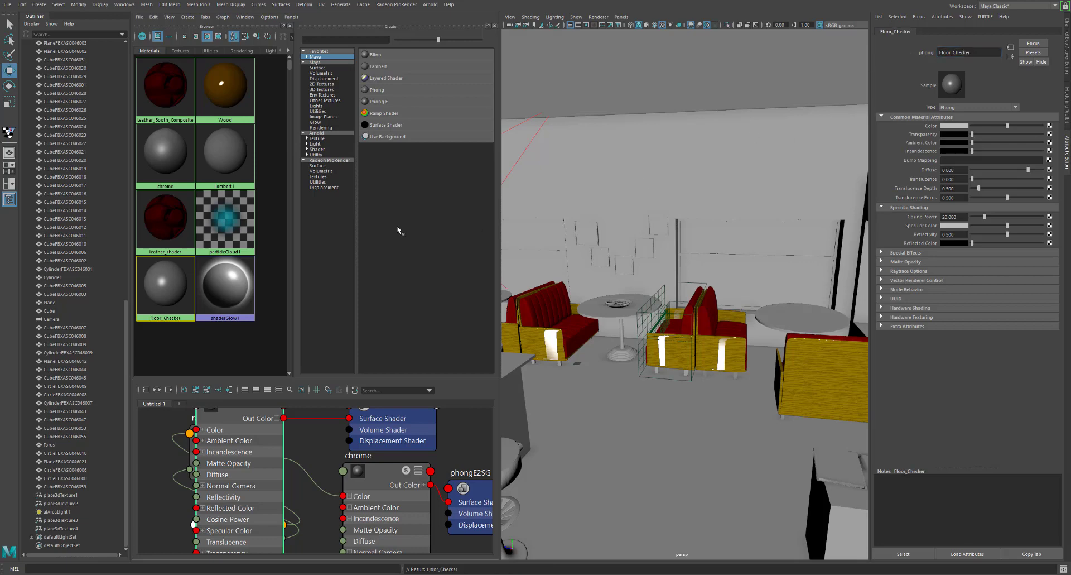
Assign Floor_Checker to the floor plane and map a checker texture to the material's color
middle_click_drag(162, 278, 666, 408)
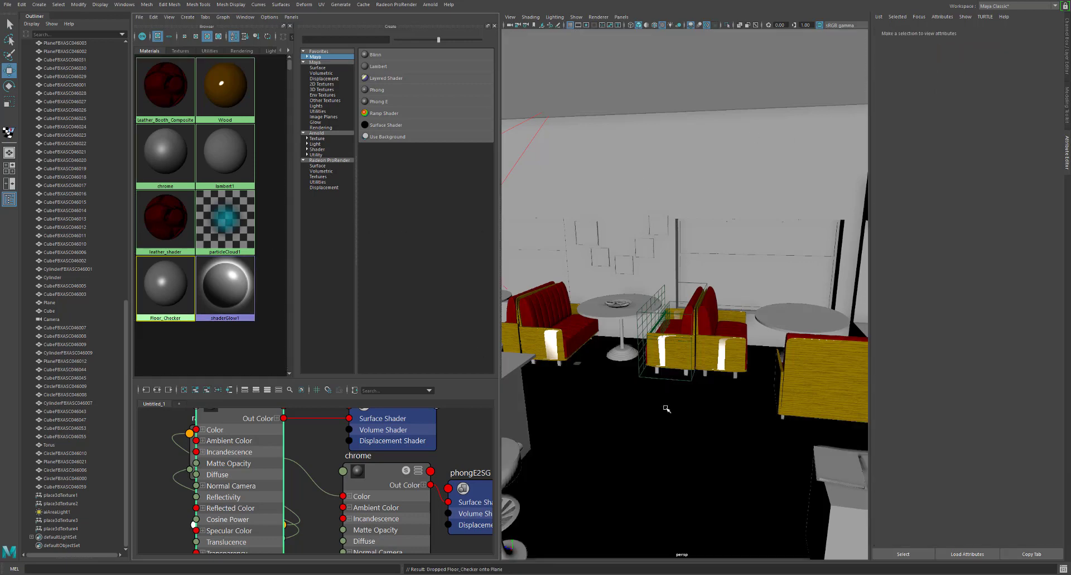
left_click(176, 287)
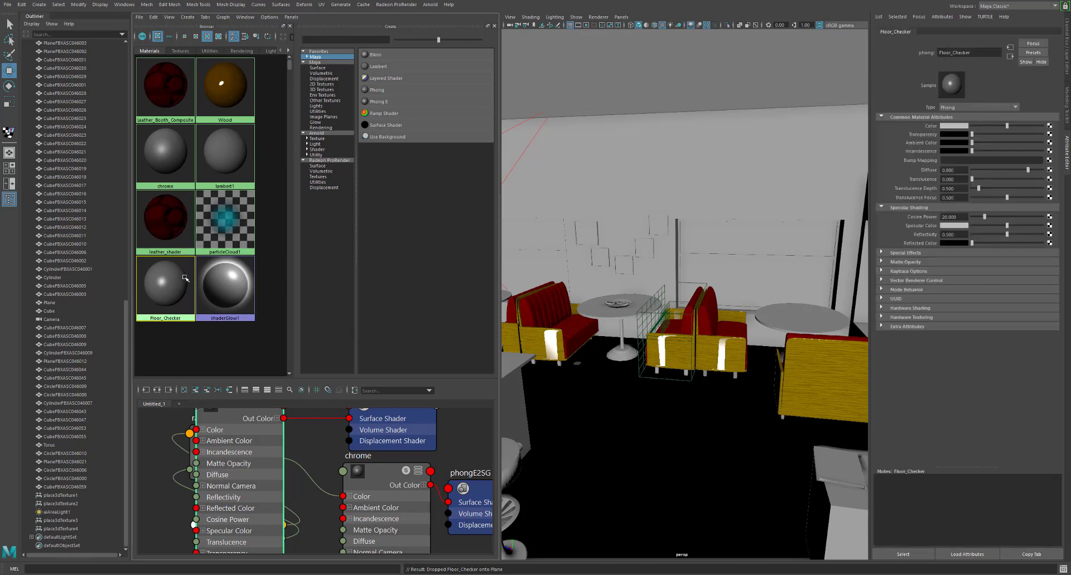
left_click(1050, 126)
left_click(449, 242)
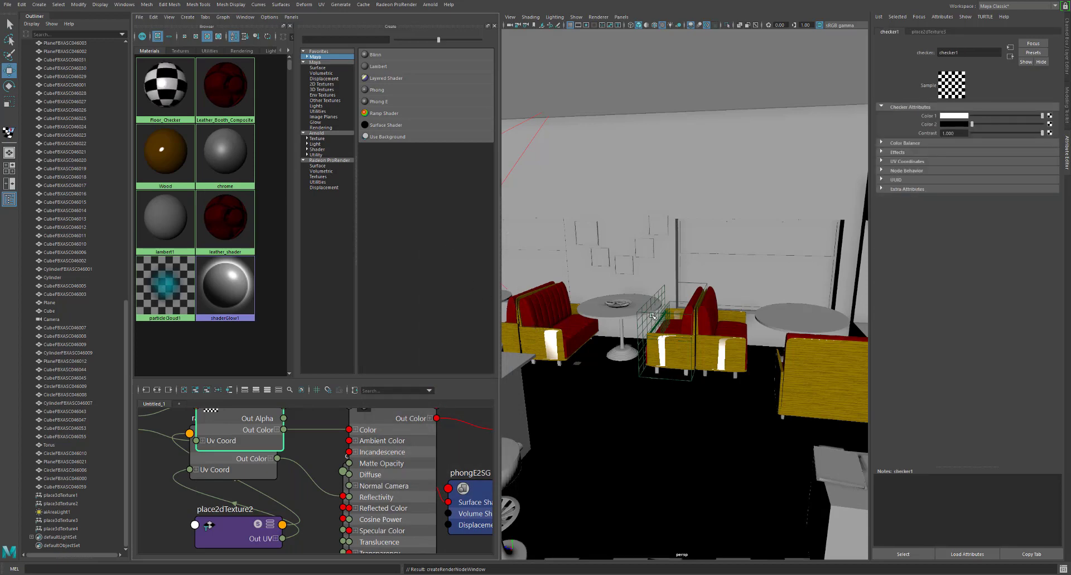
Render the booths and the checkered floor with Arnold, and pick the Floor_Checker material in the Hypershade
left_click(430, 5)
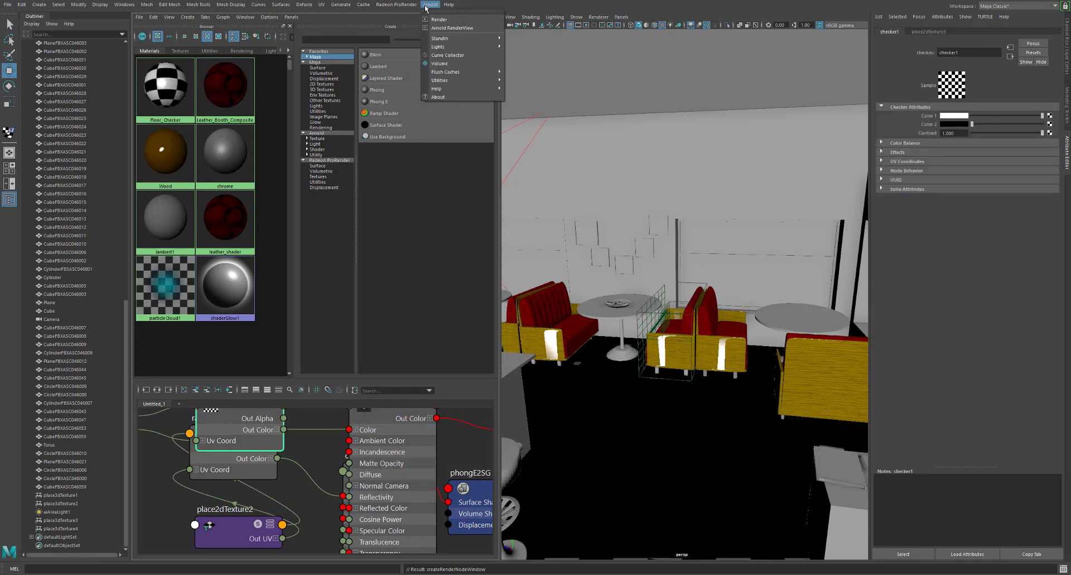
left_click(440, 20)
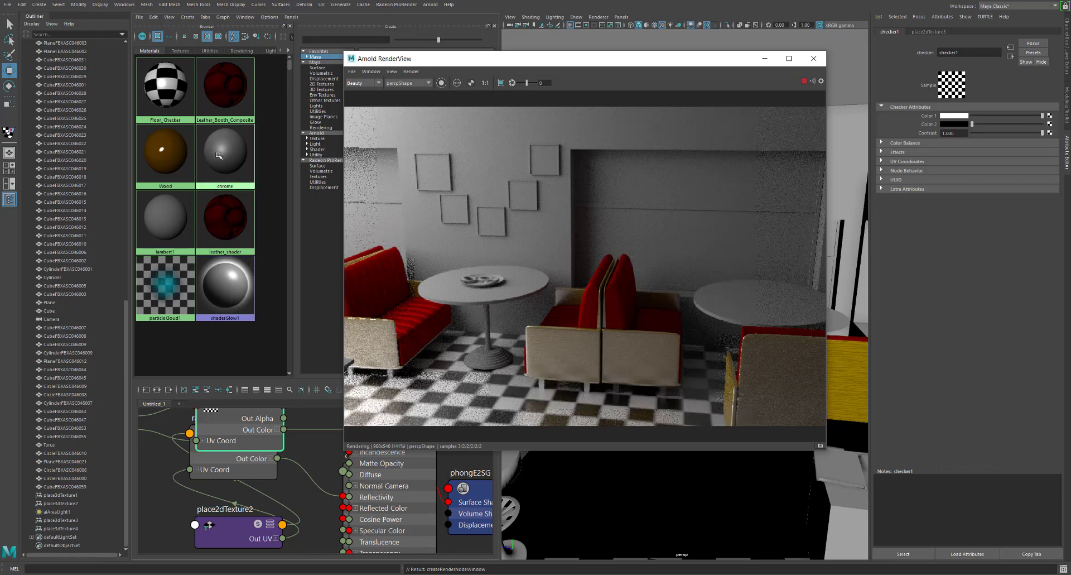
left_click(164, 92)
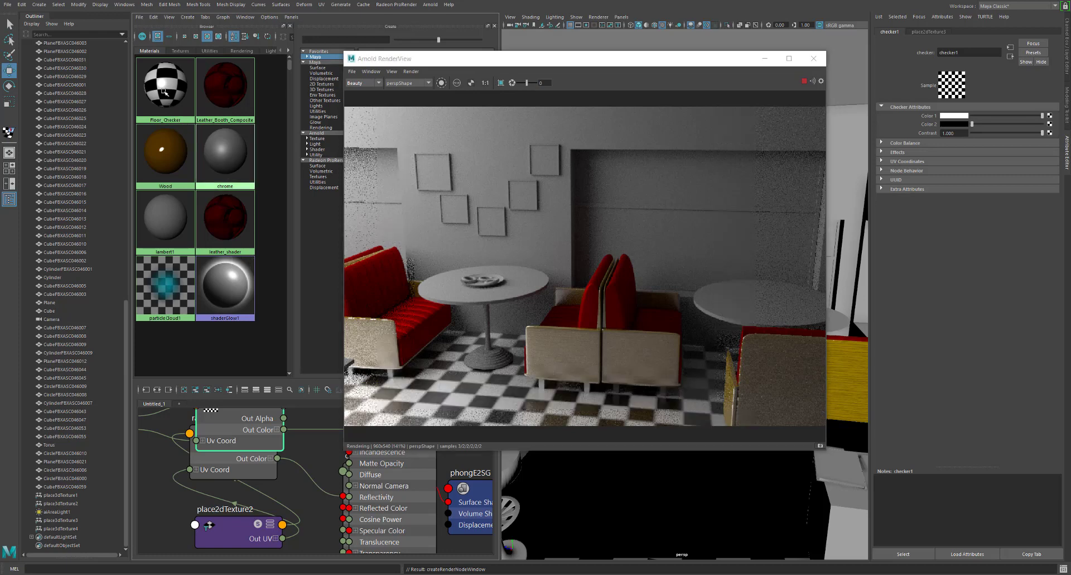
Set the Floor_Checker material's reflectivity to 0.2
left_click(164, 93)
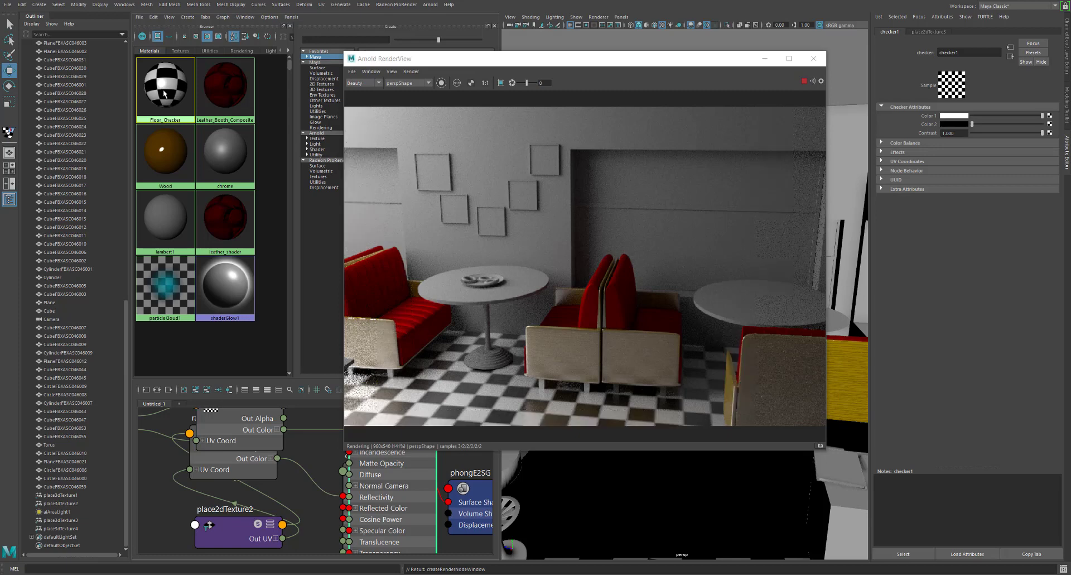
left_click(1011, 57)
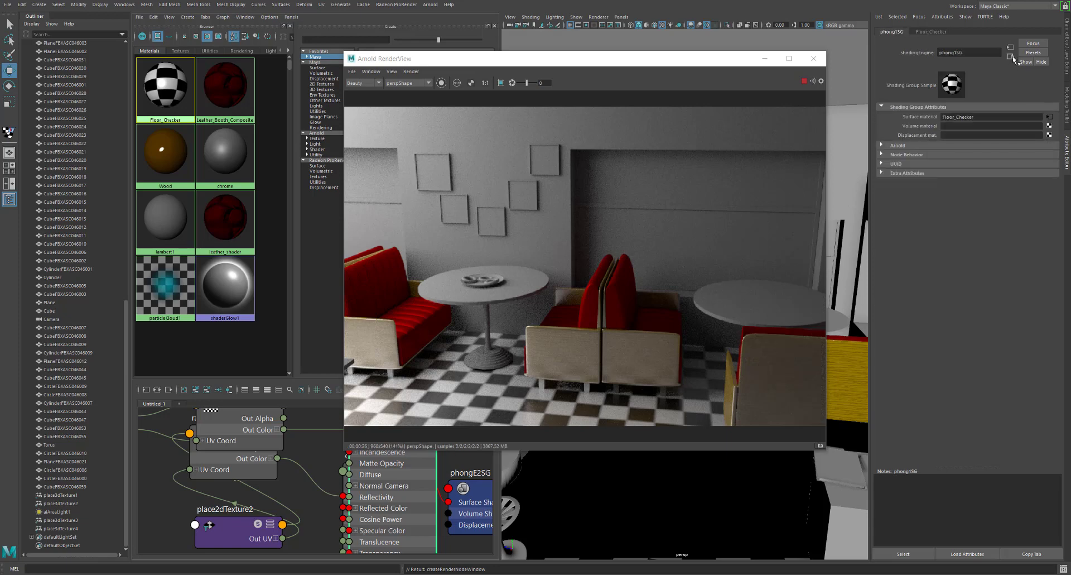
left_click(1010, 47)
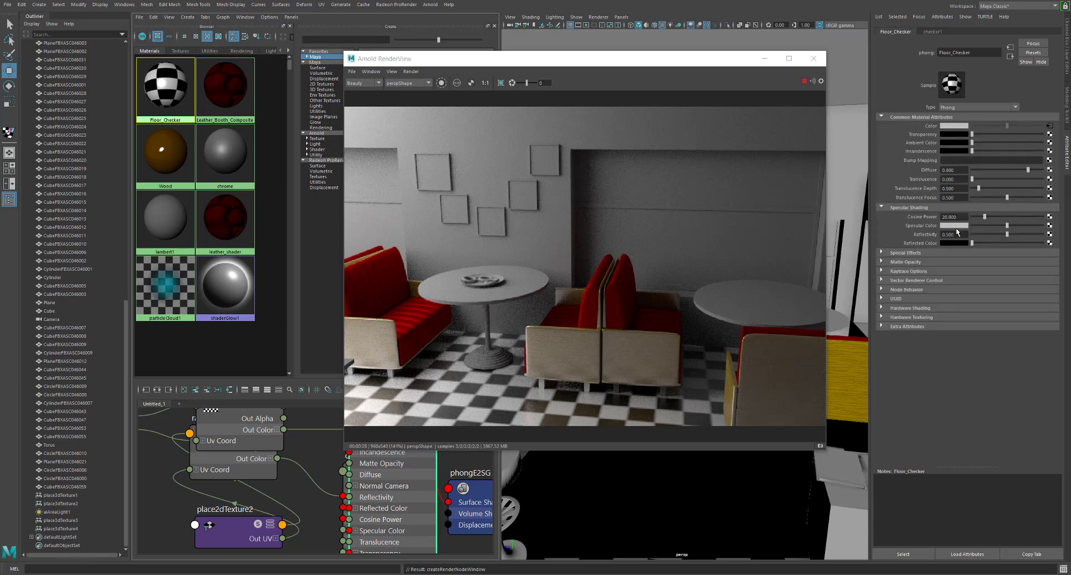
left_click(955, 234)
key("BackSpace")
type(".2")
key("Return")
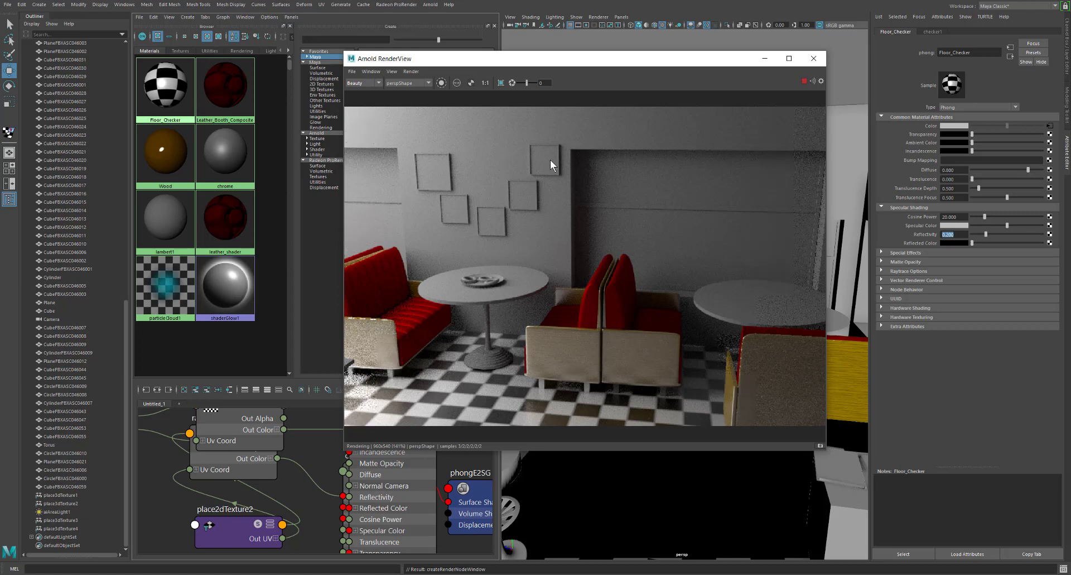
Select the upper picture frame nearest the booths, close the Arnold render window and frame the picture in the viewport
left_click(550, 160)
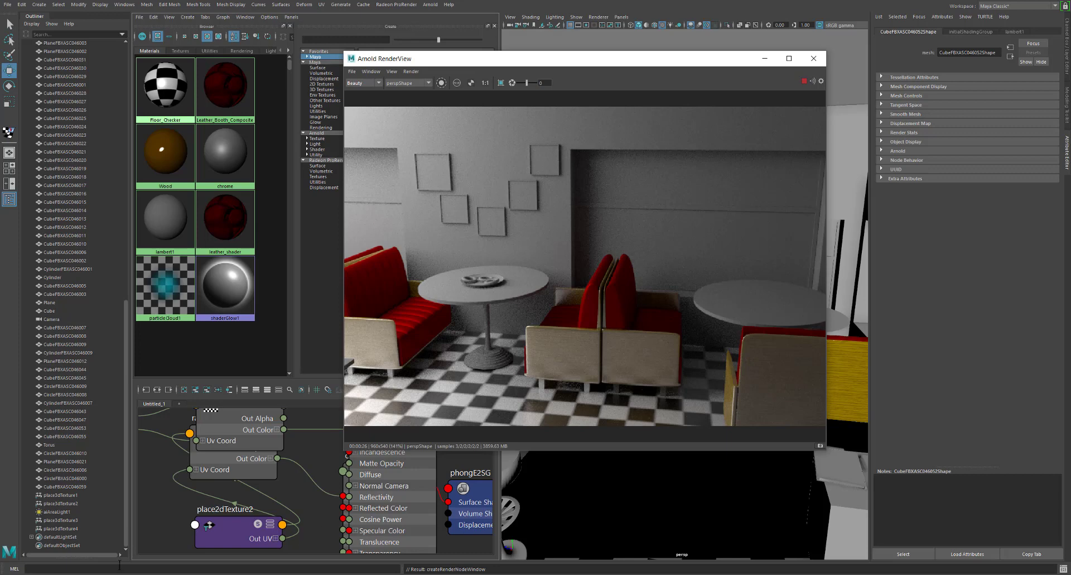
key("super")
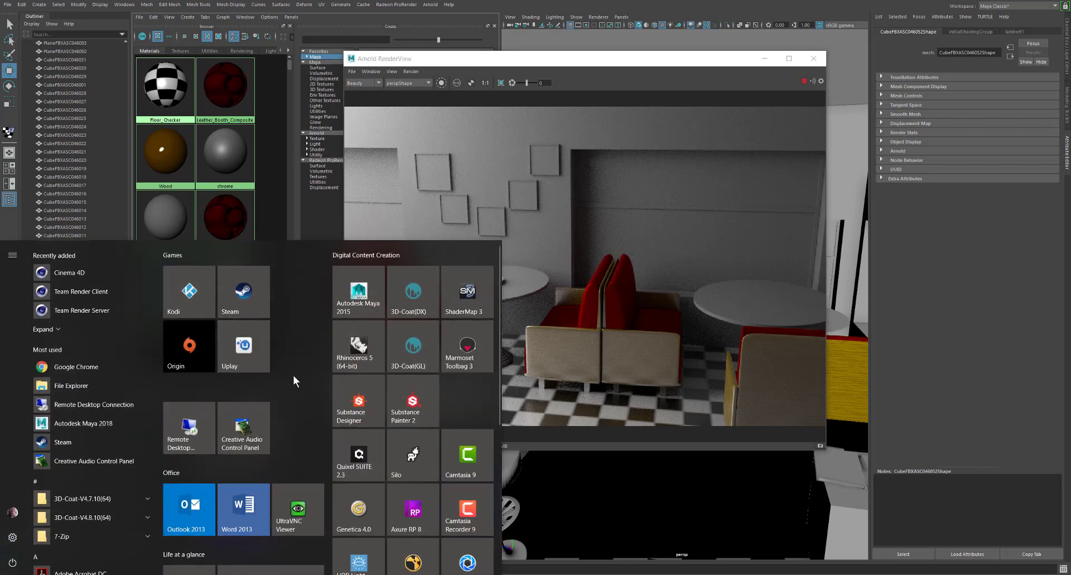
key("super")
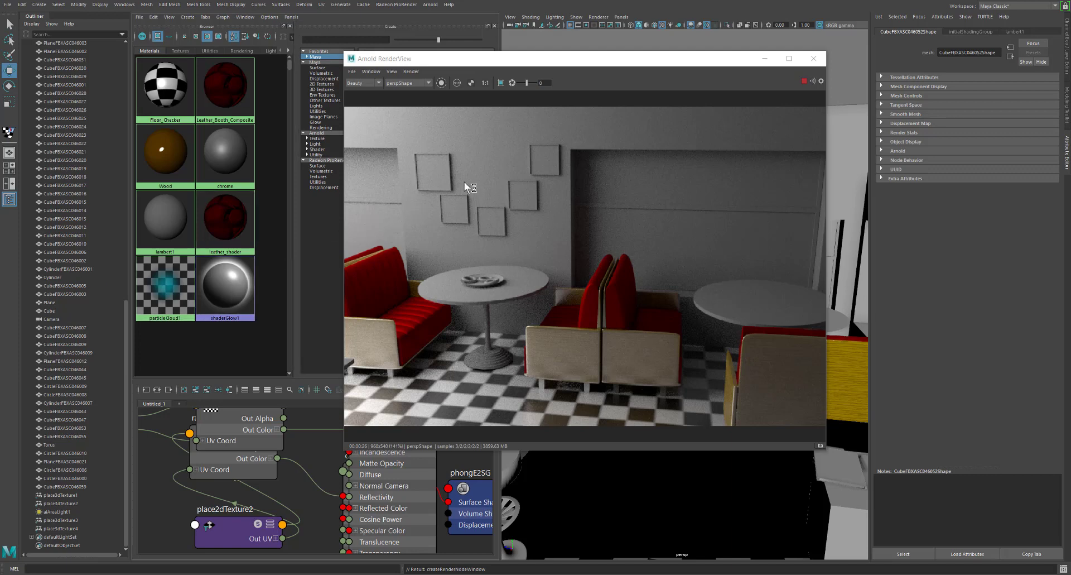
left_click(812, 58)
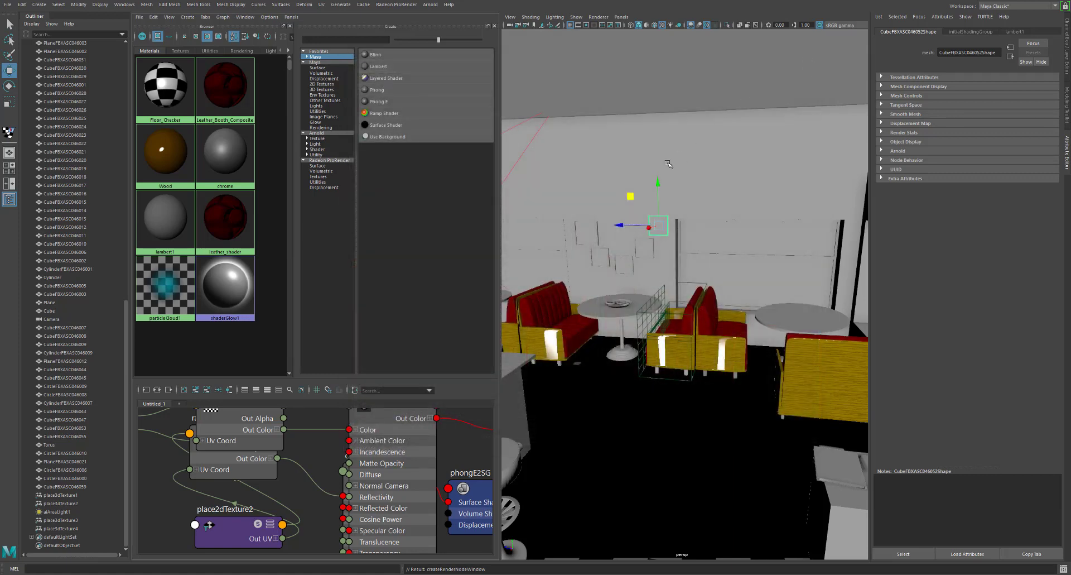
right_click_drag(650, 156, 827, 283, "alt")
left_click_drag(826, 282, 717, 235, "alt")
key("f")
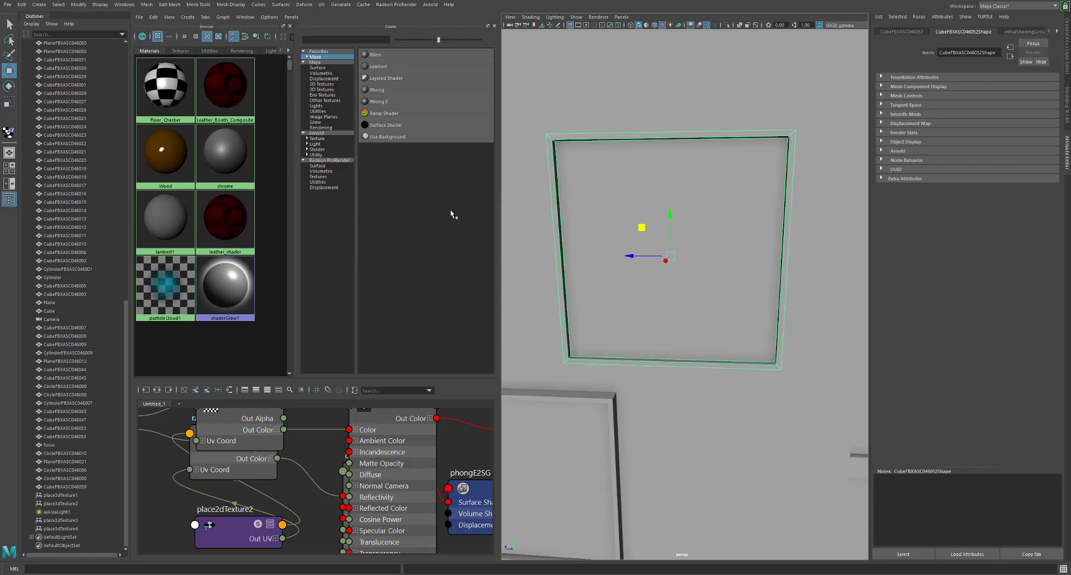
Create a layered shader in the Hypershade and assign it to the selected picture frame
left_click(184, 36)
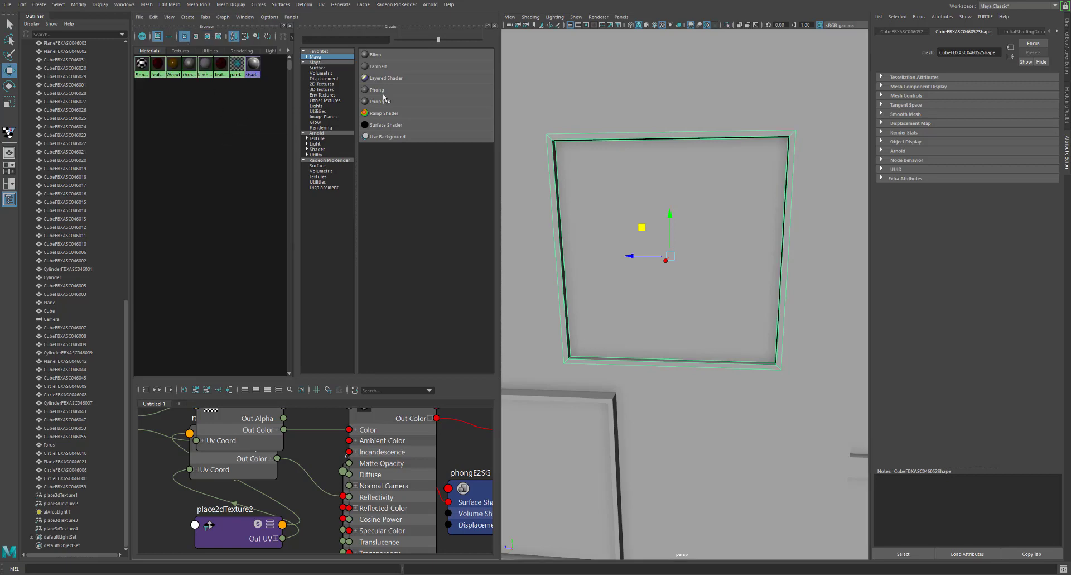
left_click(392, 78)
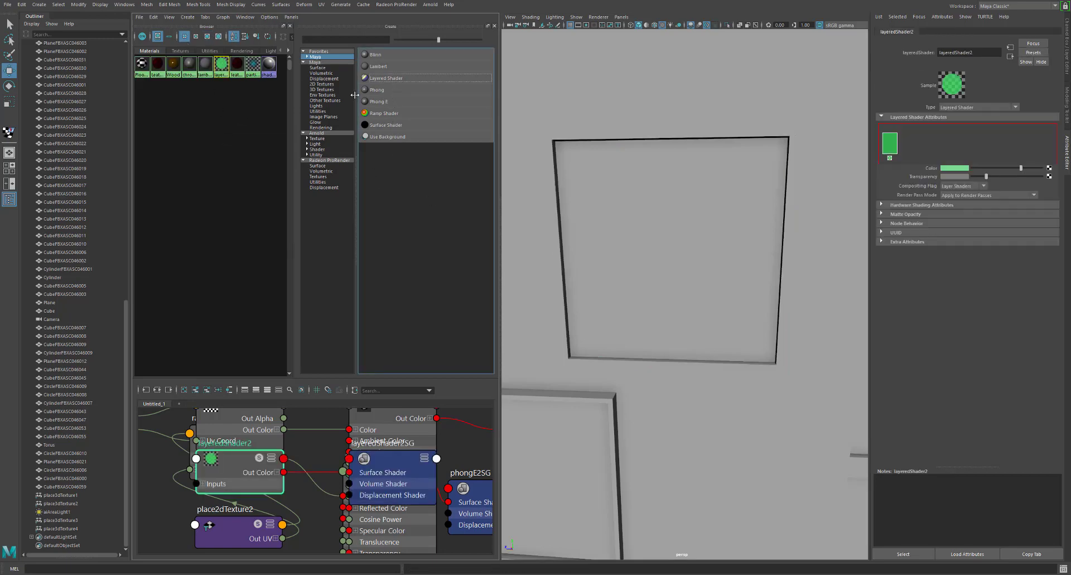
left_click(609, 257)
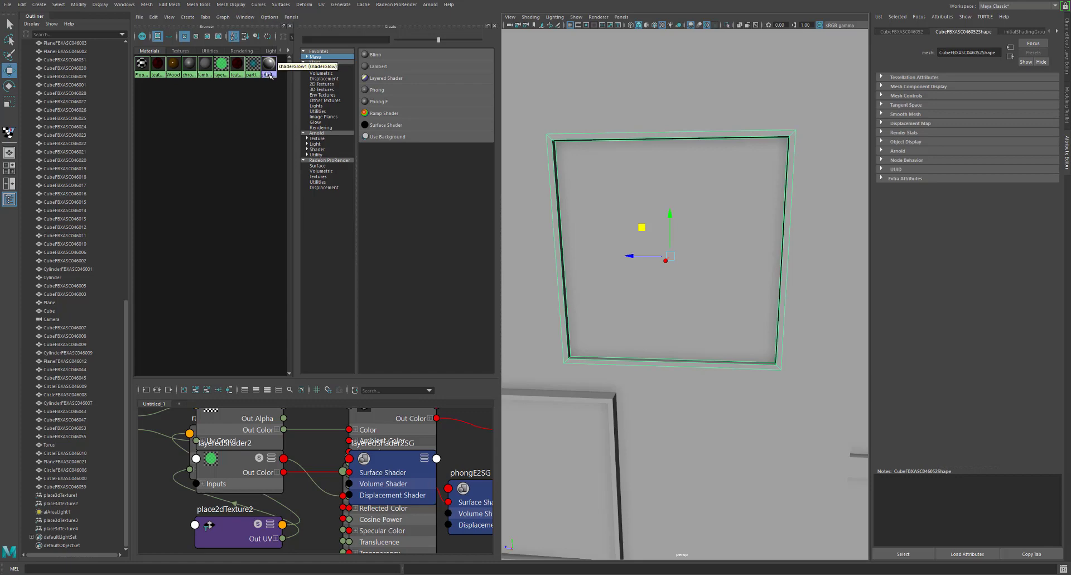
right_click(221, 63)
left_click(218, 45)
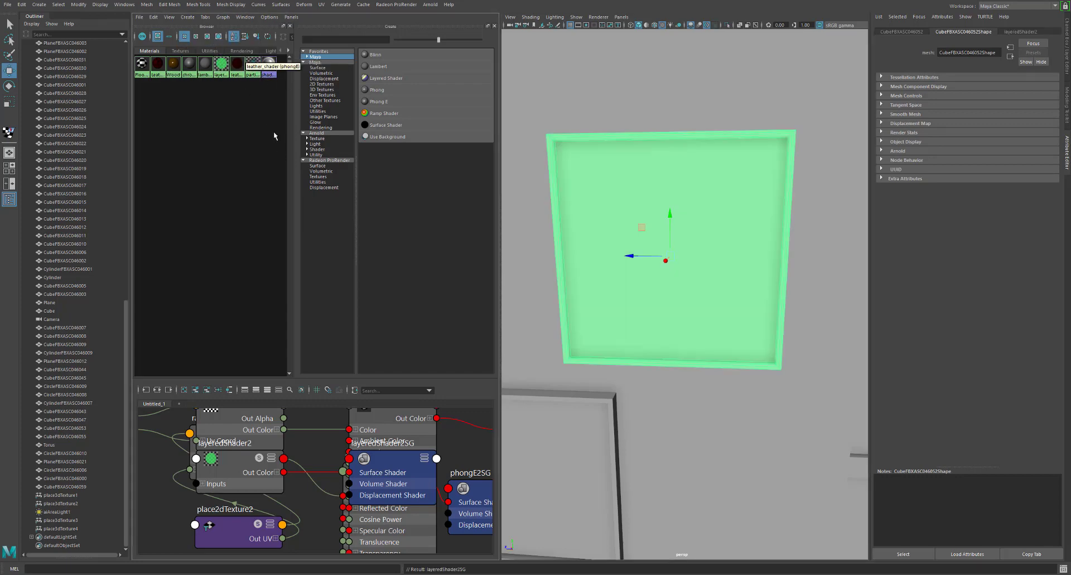
Widen the Hypershade's material browser, enlarge its swatches and check the new layered shader's attributes
left_click_drag(340, 114, 420, 114)
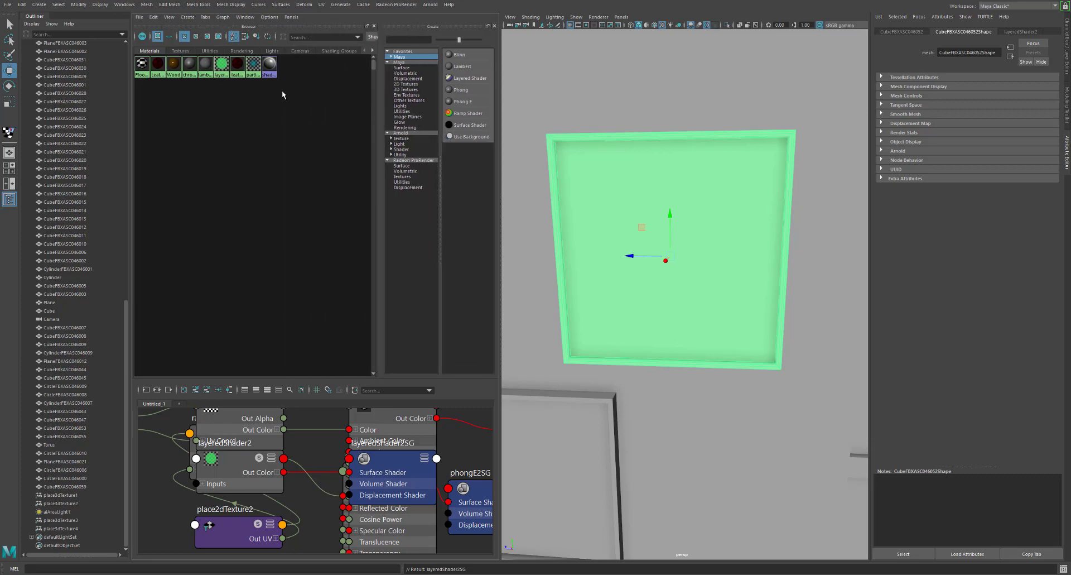
left_click(196, 37)
left_click(207, 37)
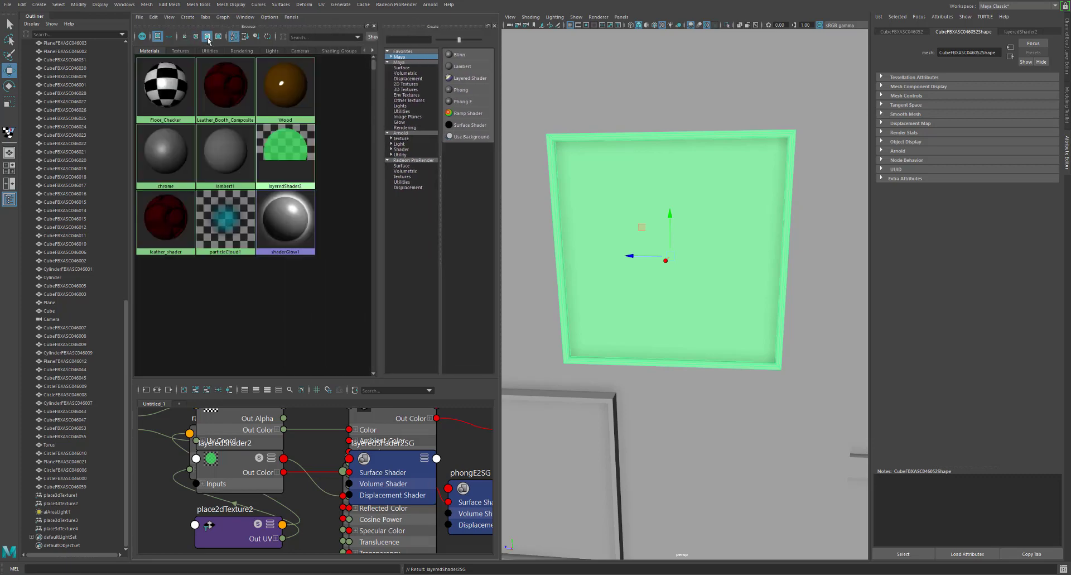
left_click(285, 145)
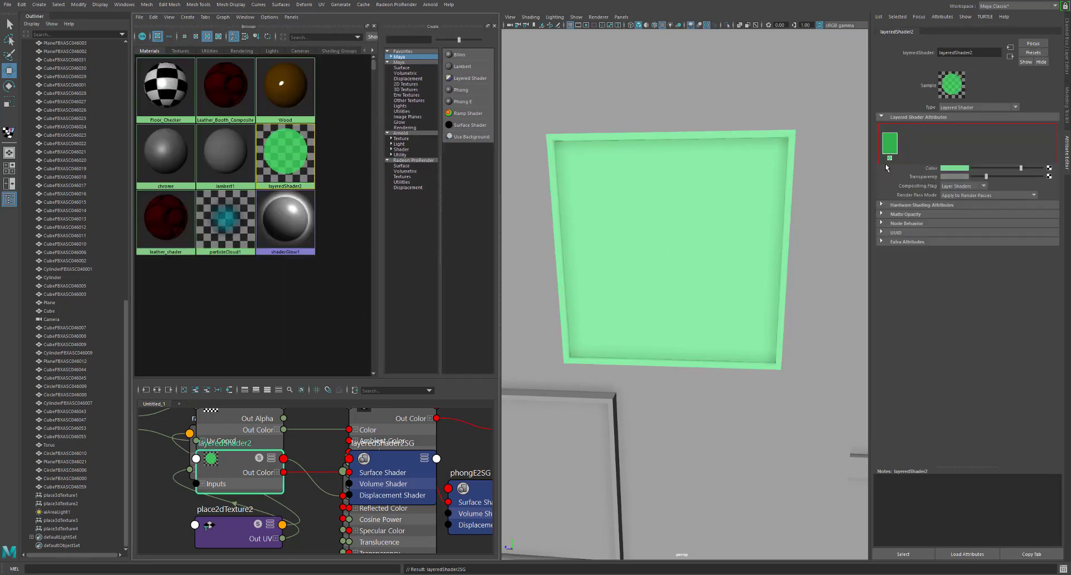
left_click(316, 273)
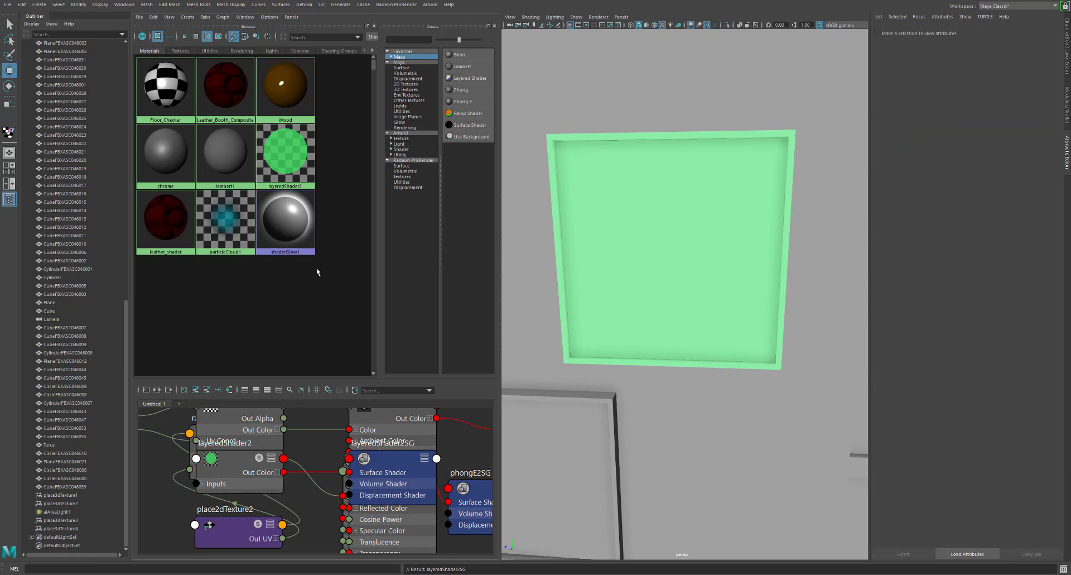
Create a Lambert material and name it image
left_click(460, 67)
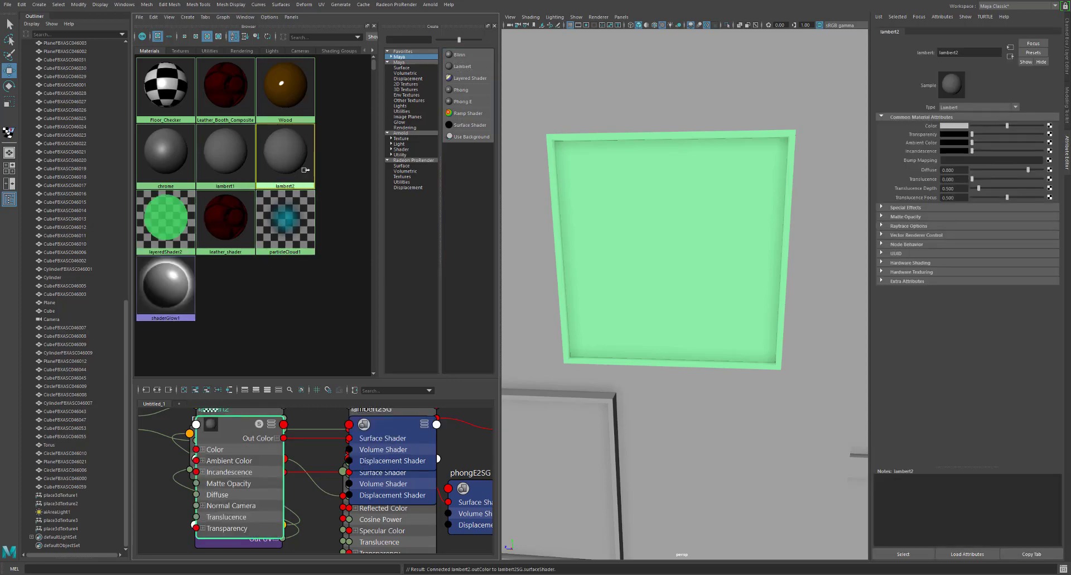
double_click(952, 52)
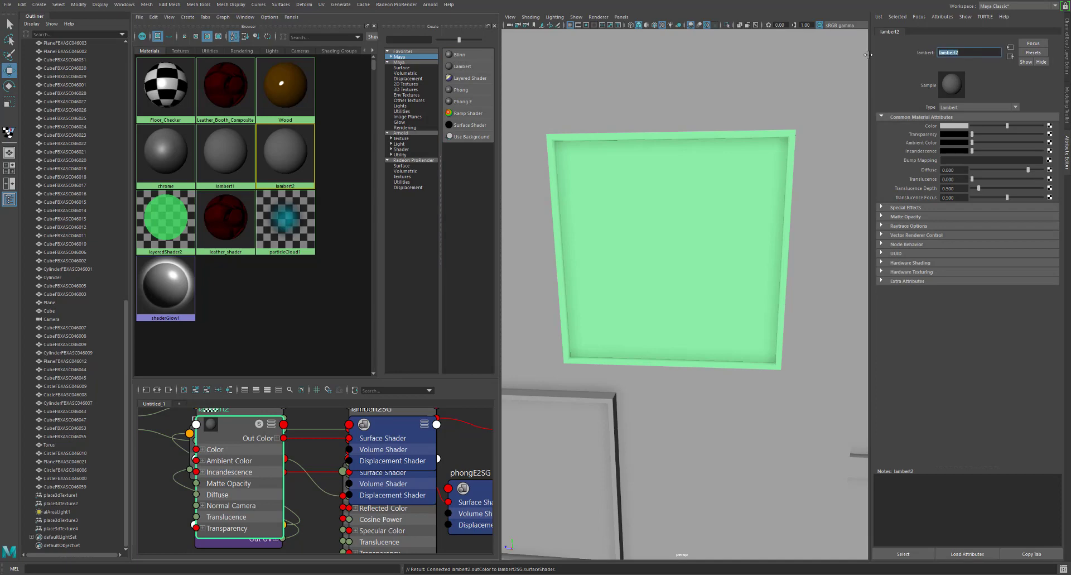
type("image")
key("Return")
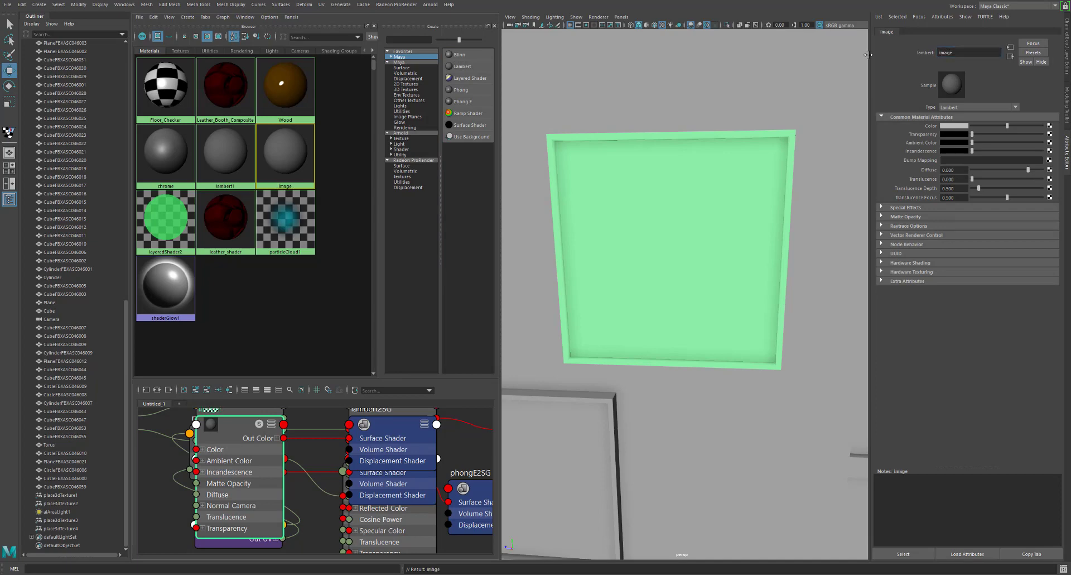
Rename the layered shader to Wall_Art_Composite and add the image material as its layer
left_click(190, 221)
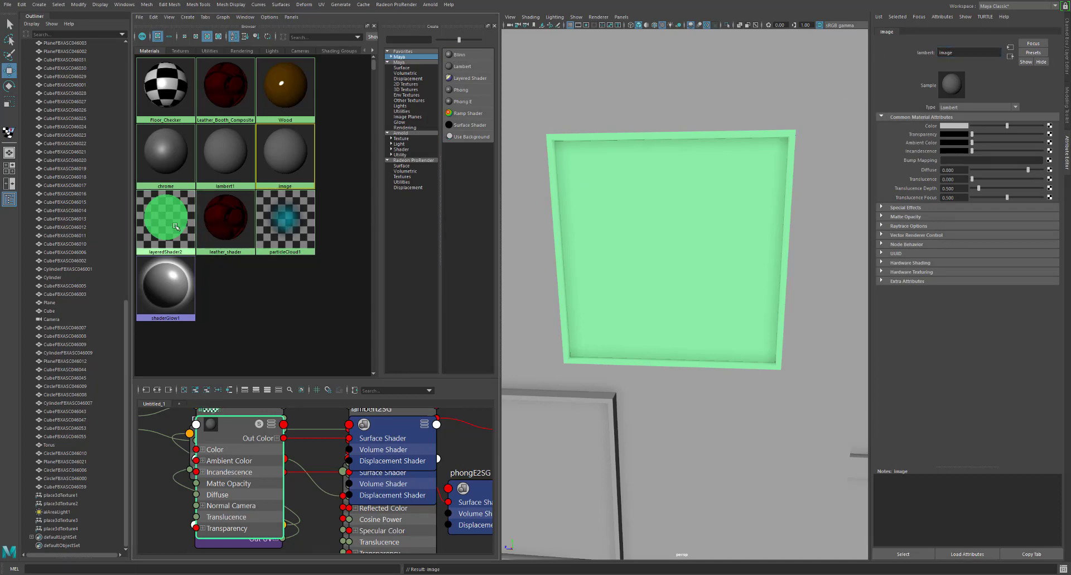
double_click(966, 52)
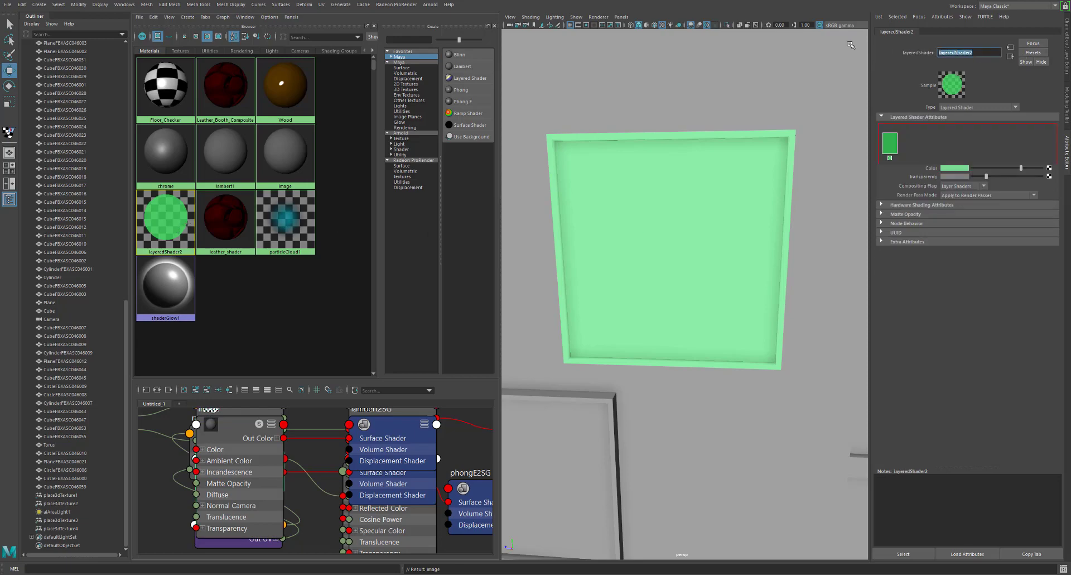
type("Wall Art Composite")
key("Return")
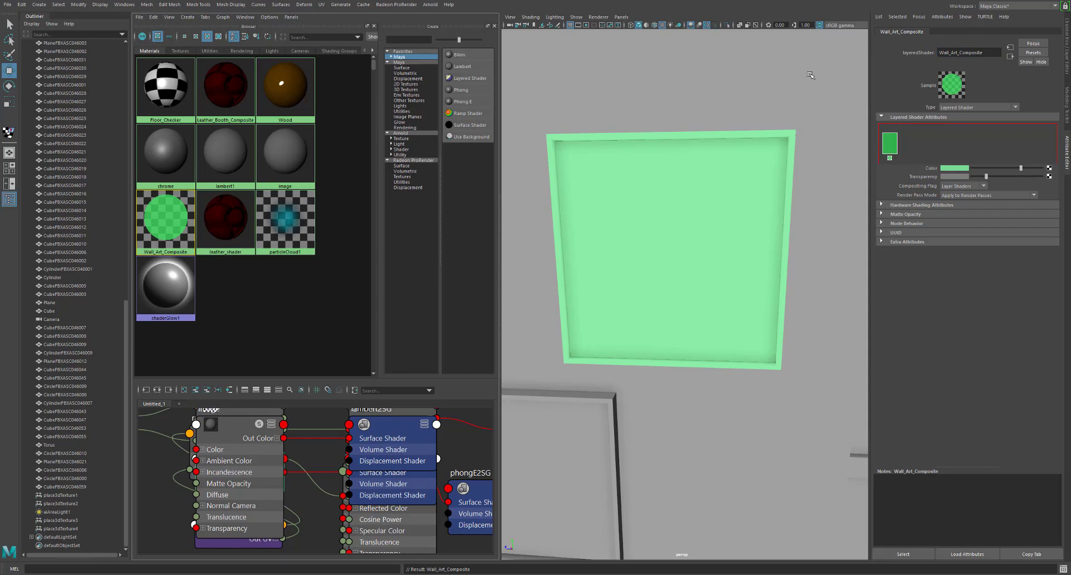
middle_click_drag(295, 152, 916, 155)
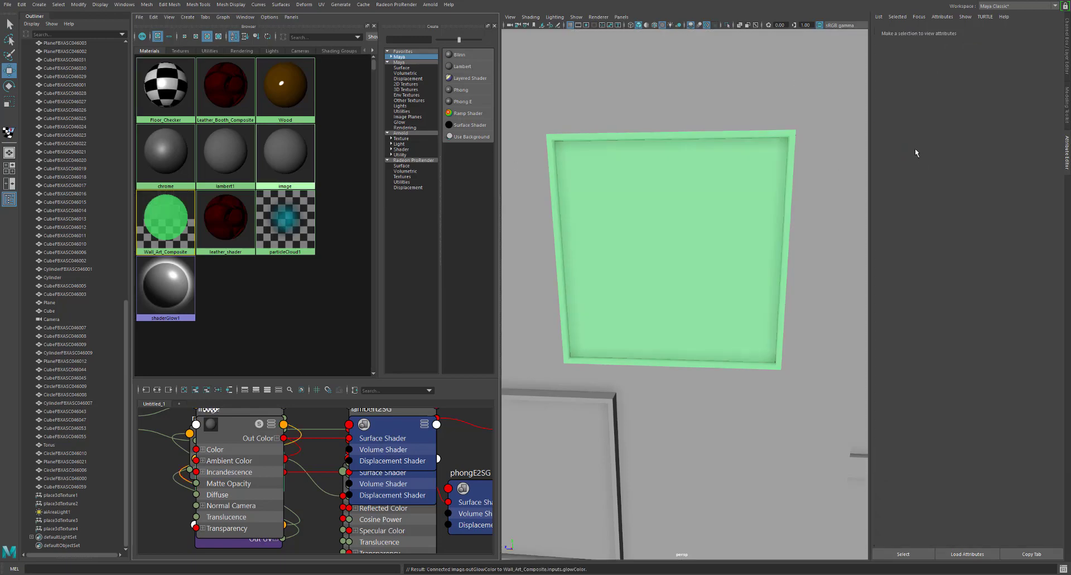
left_click(164, 217)
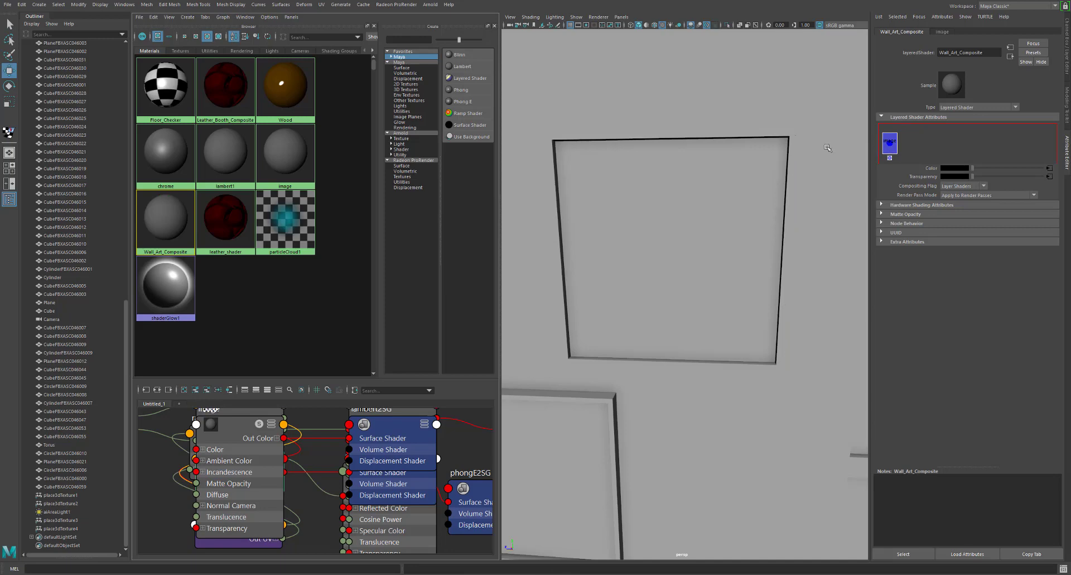
Map a file texture to the image material's color and graph the material's network
left_click(304, 153)
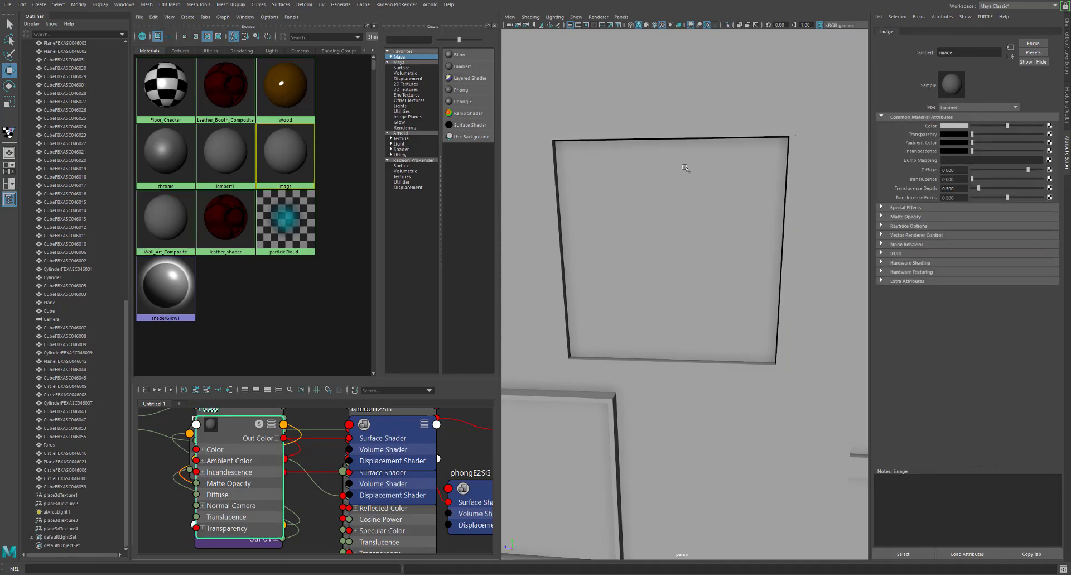
left_click(1049, 127)
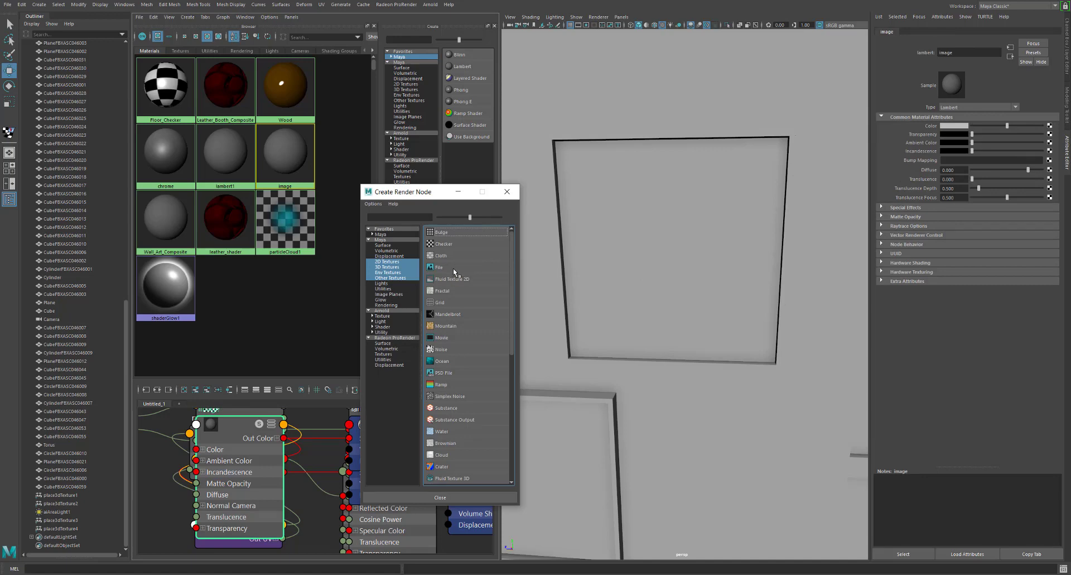
left_click(453, 268)
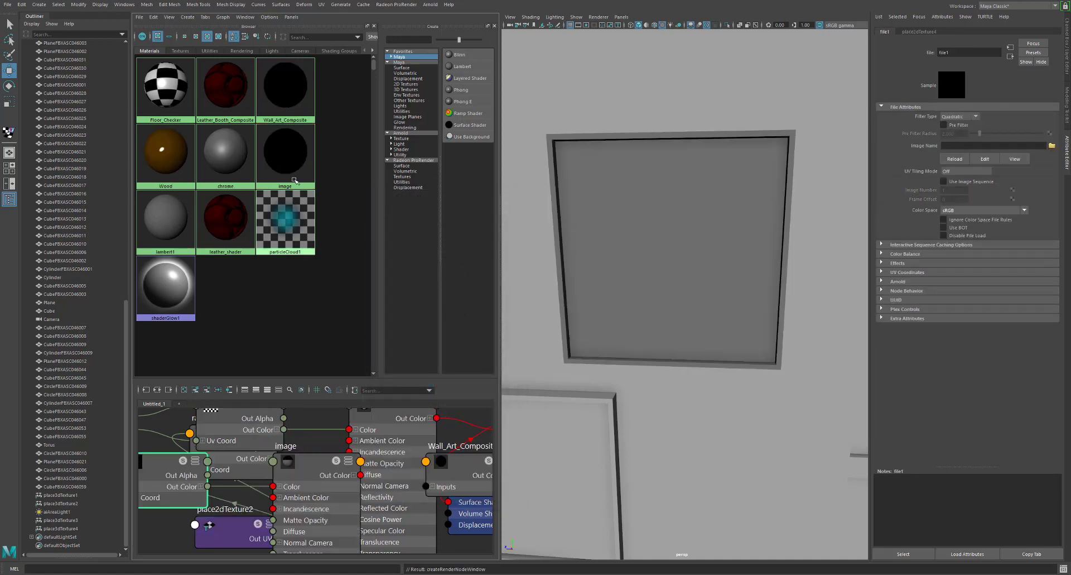
right_click(288, 151)
left_click(290, 175)
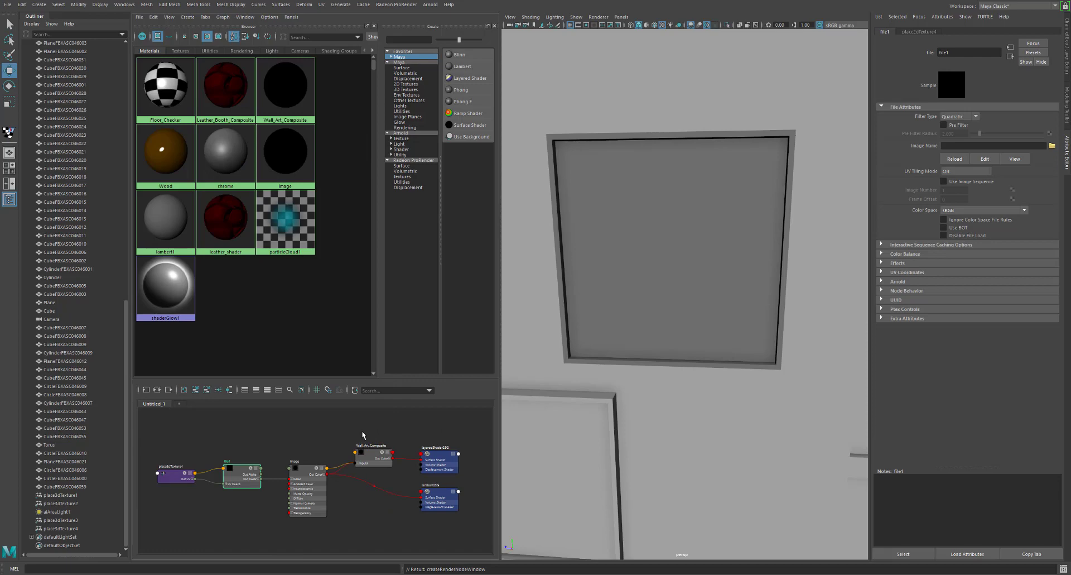
Break the image material's color connection, delete the file texture with its placement node, and reselect the image material
key("ctrl+z")
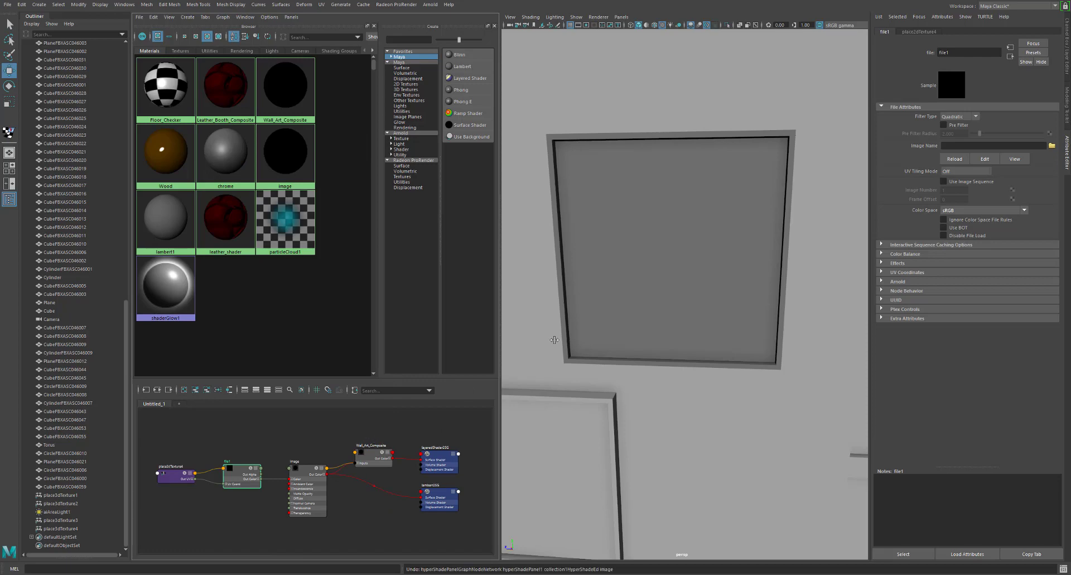
left_click(300, 141)
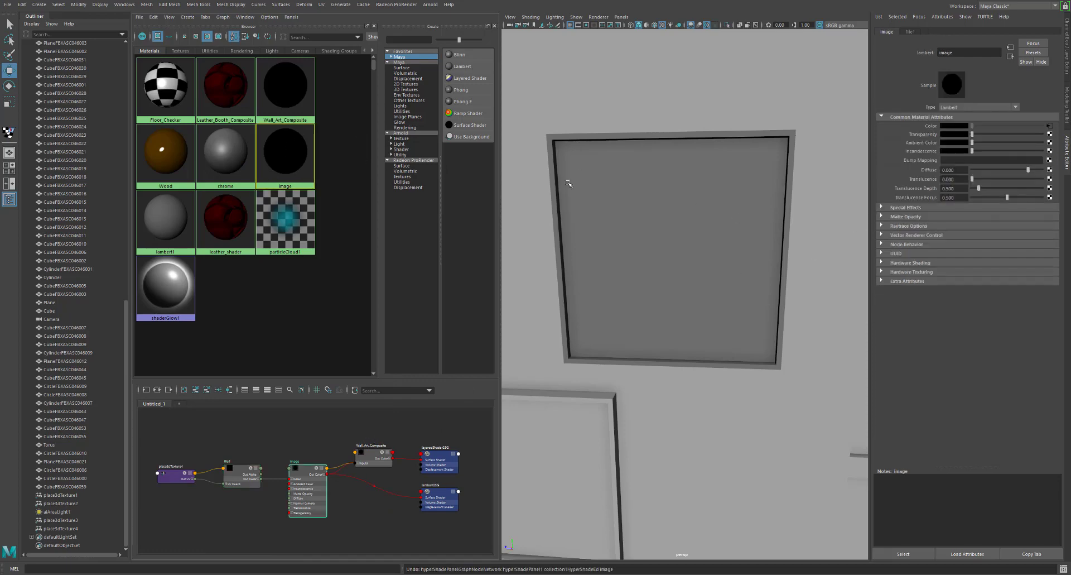
right_click(932, 126)
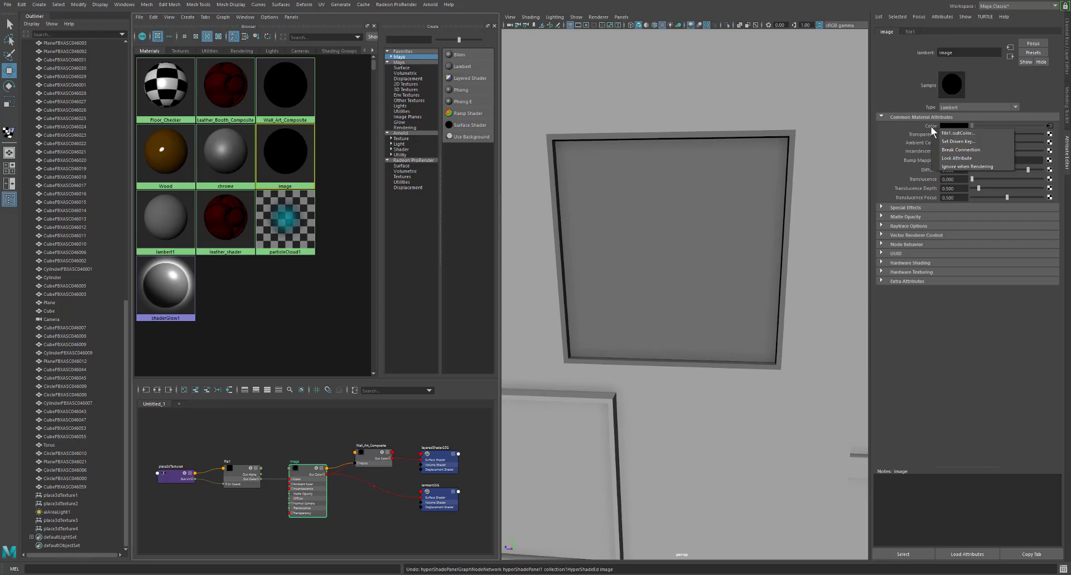
left_click(950, 149)
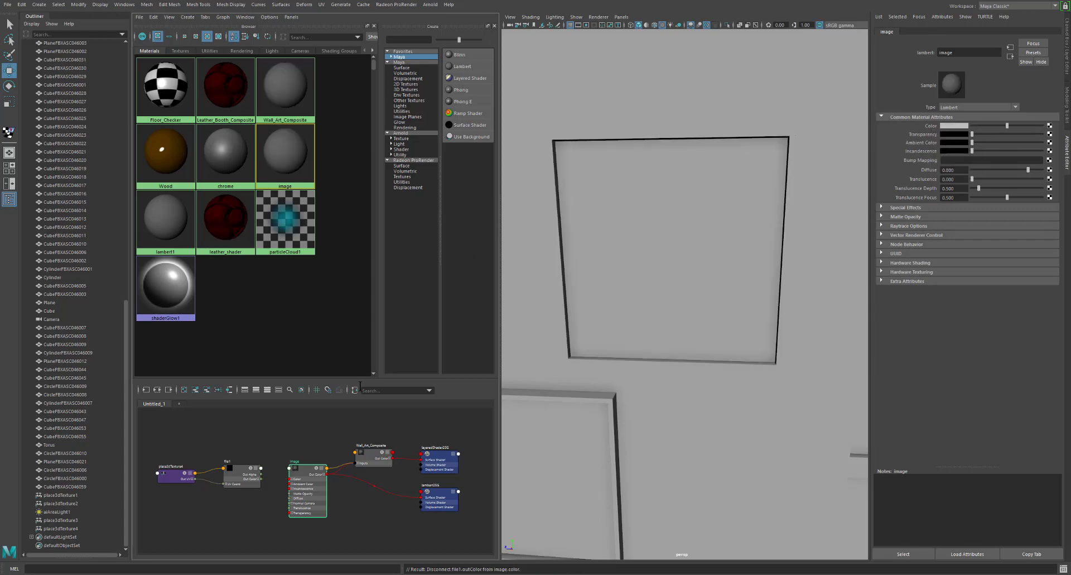
left_click_drag(172, 429, 278, 494)
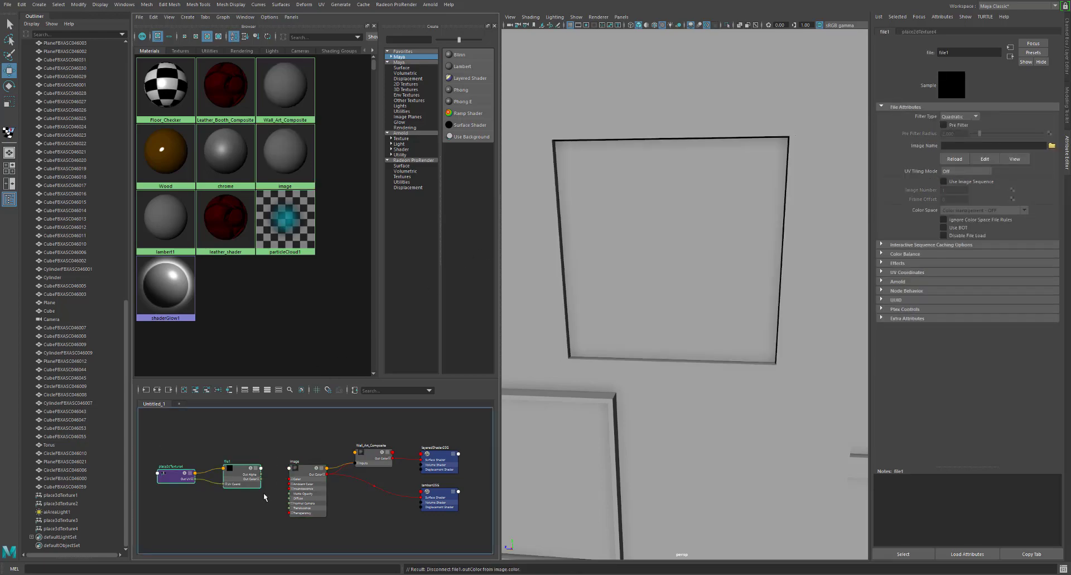
key("Delete")
left_click(260, 182)
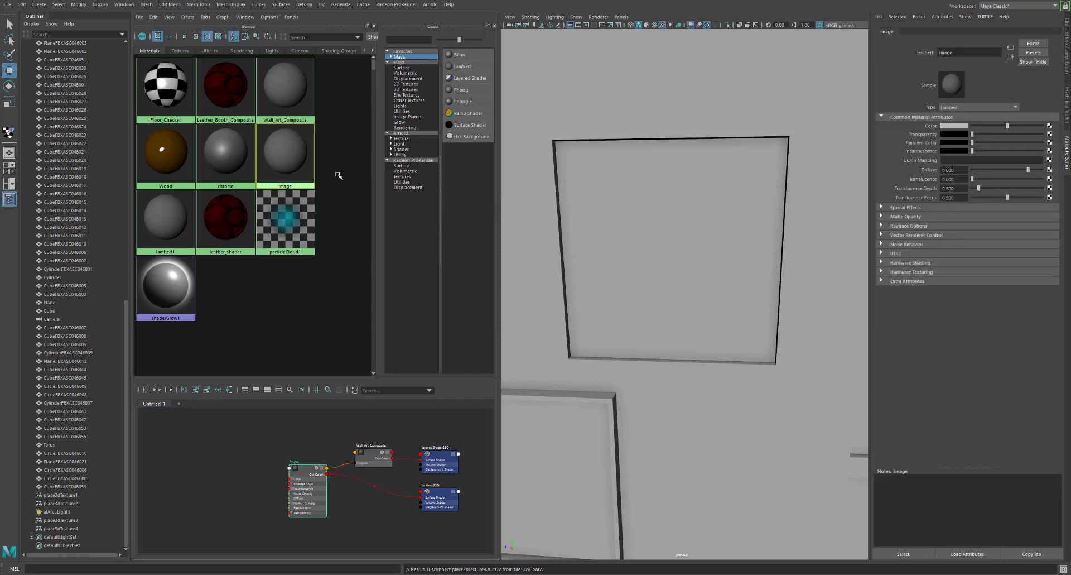
left_click(1050, 126)
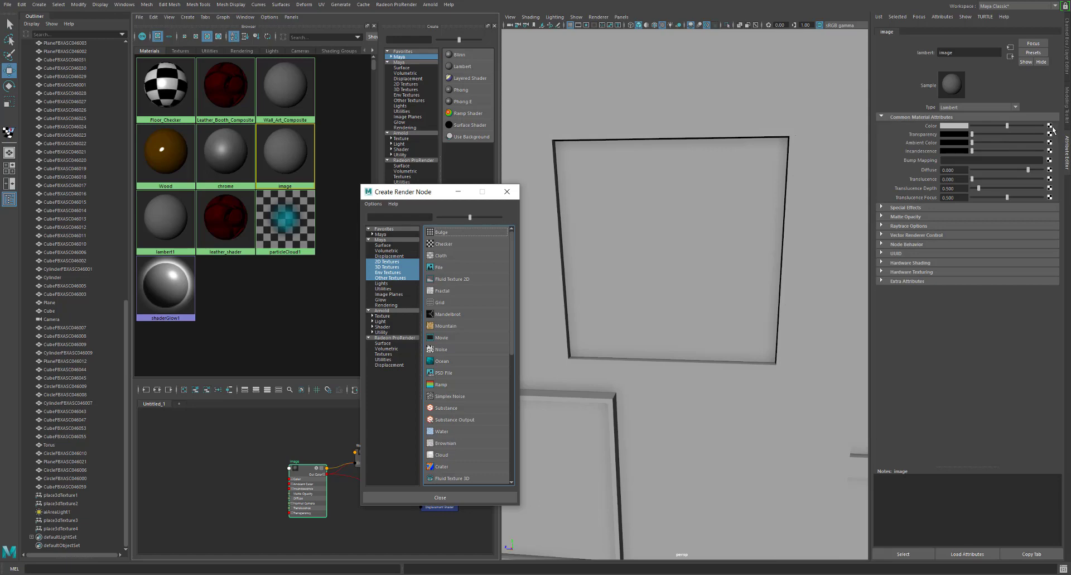
right_click(459, 271)
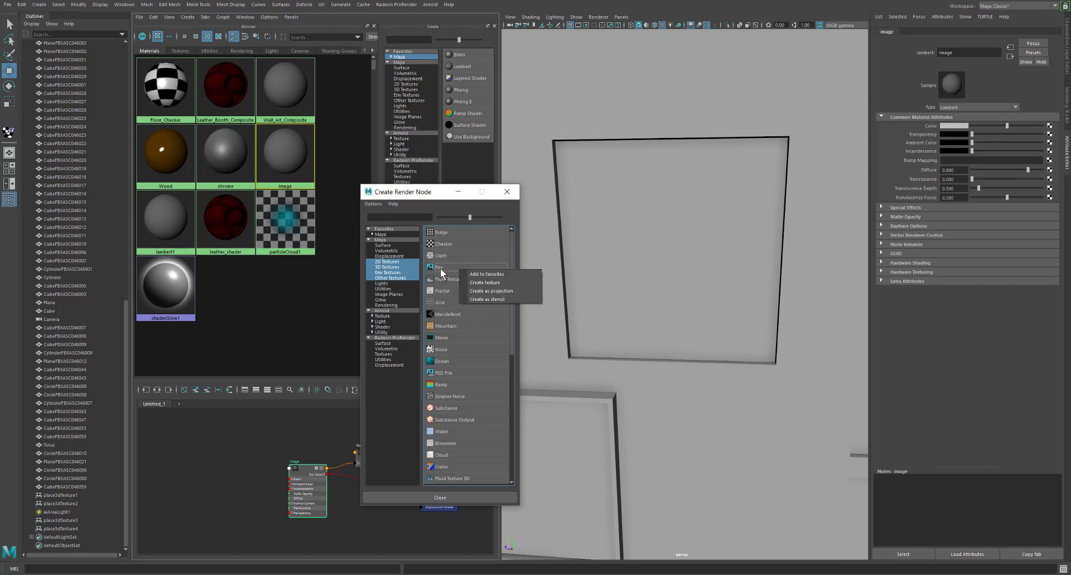
left_click(441, 268)
key("ctrl+z")
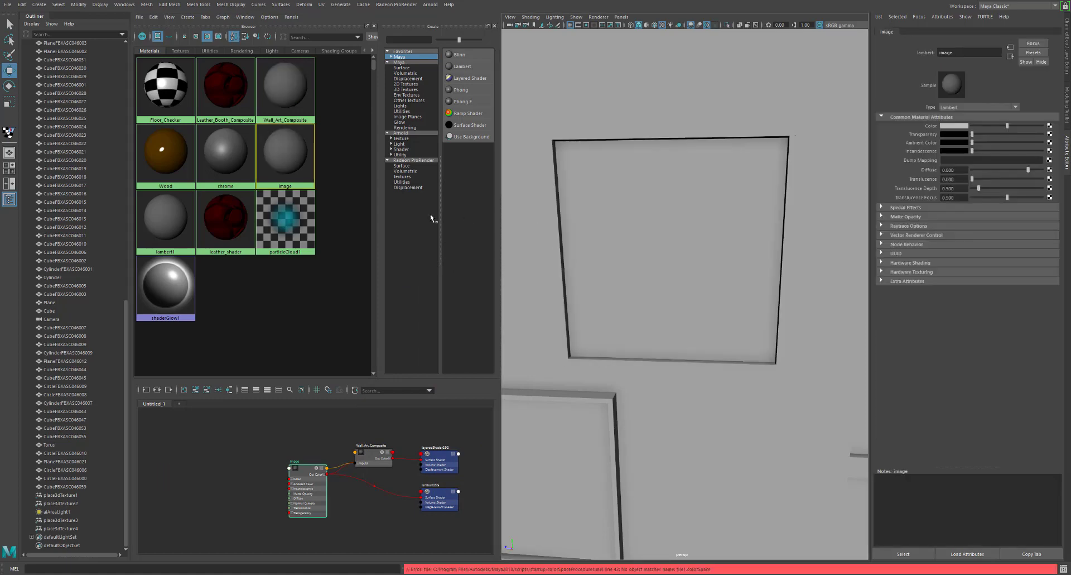
Map a file texture, created as a projection, to the image material's color
left_click(1049, 125)
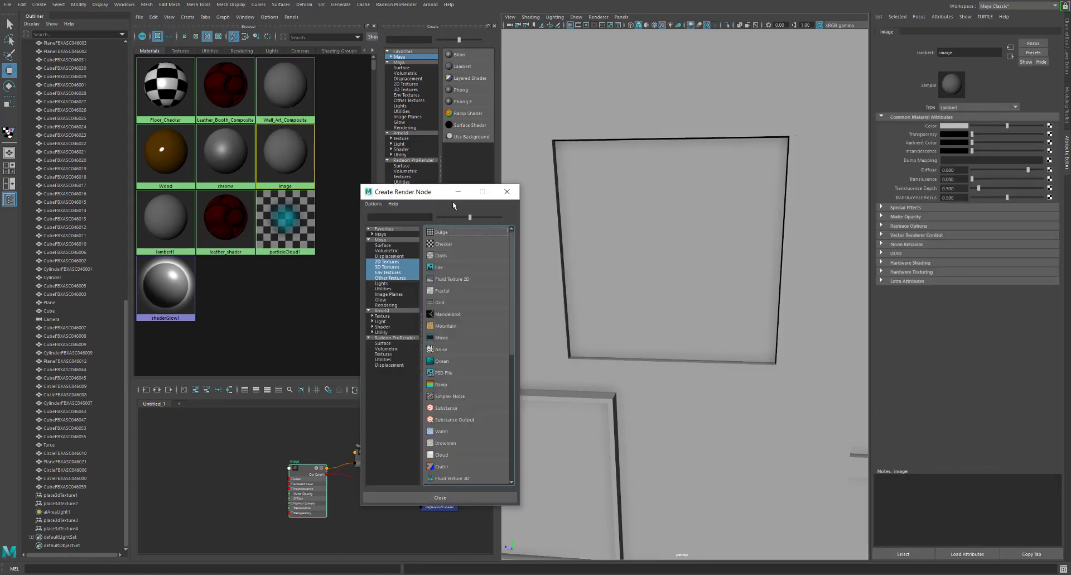
right_click(442, 270)
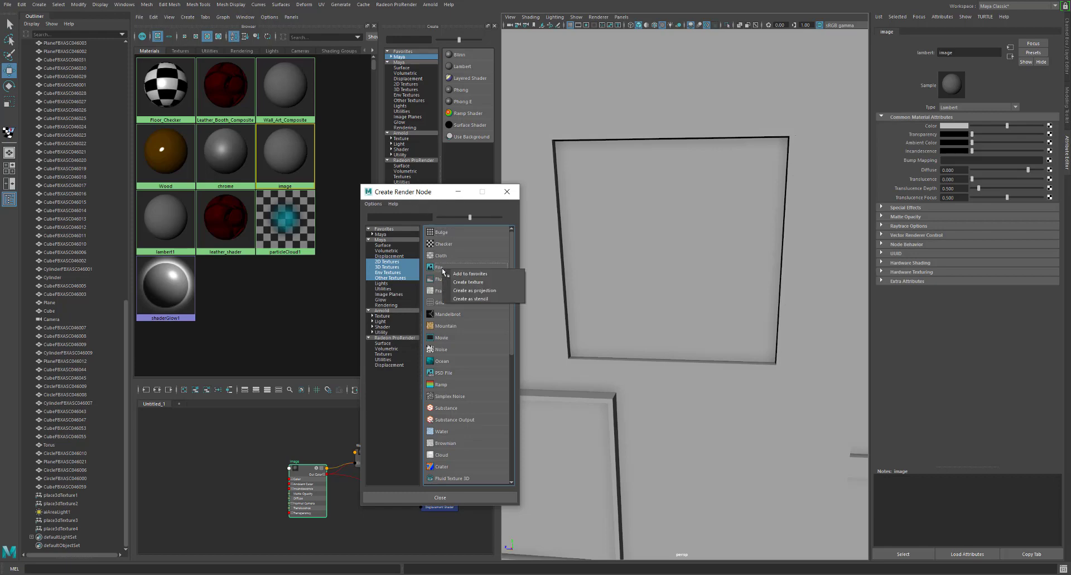
left_click(480, 292)
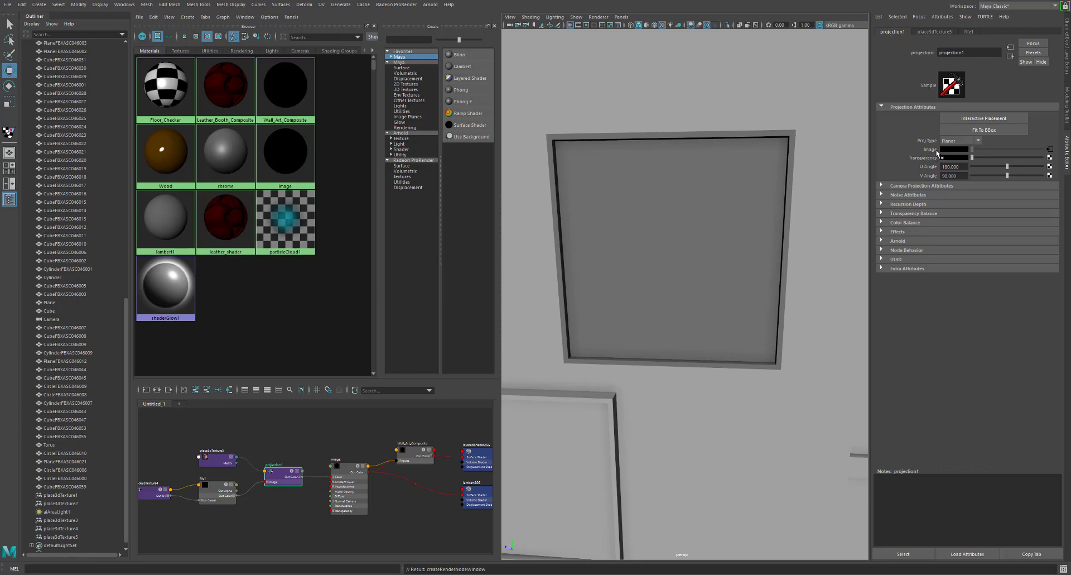
Load the honeycreeper bird JPG from the desktop's Ref_Images folder into the projection's file texture
left_click(1050, 149)
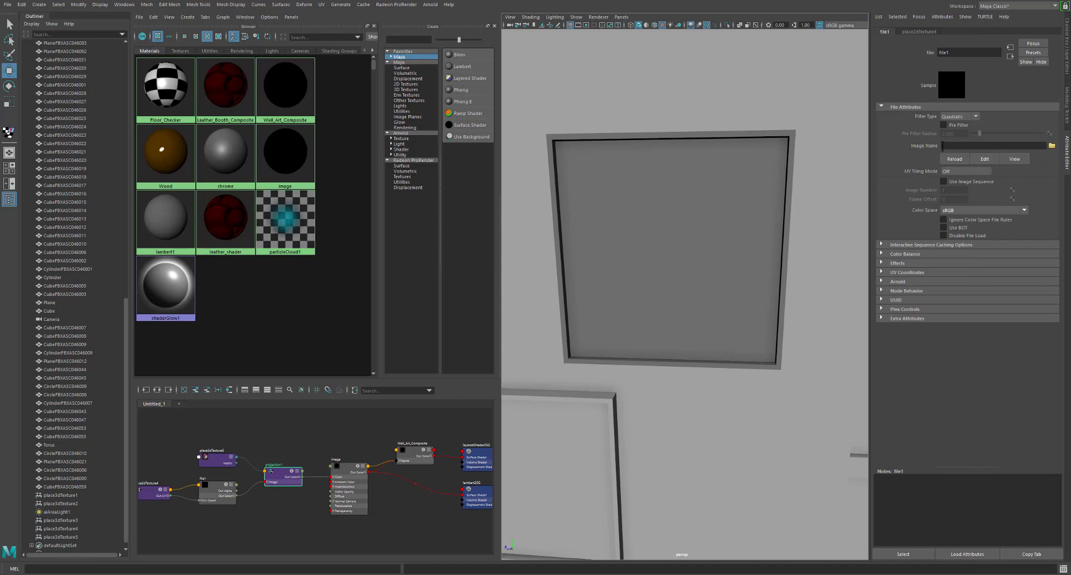
left_click(1051, 146)
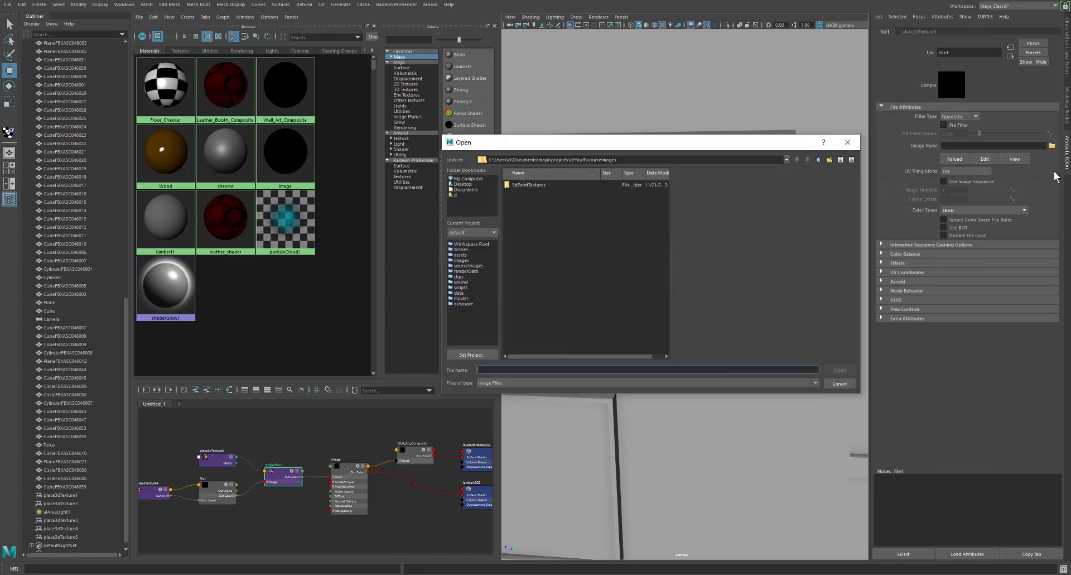
left_click(463, 184)
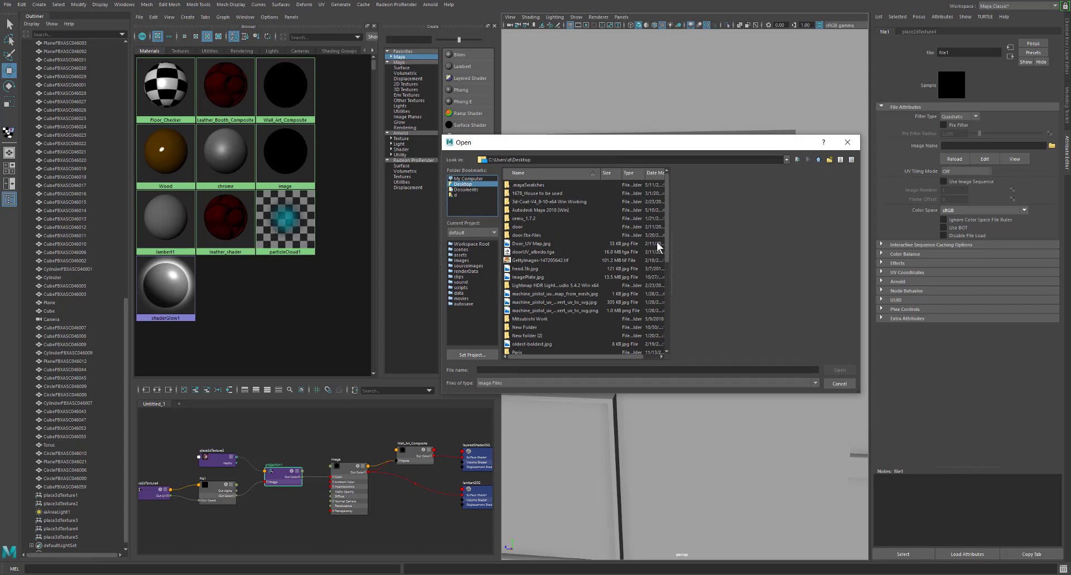
left_click_drag(667, 239, 663, 276)
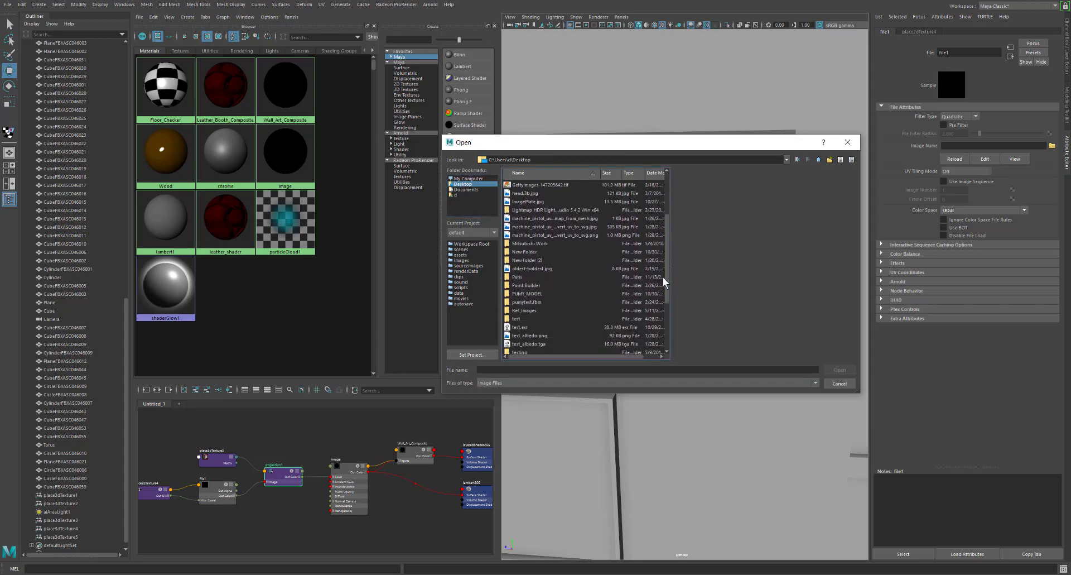
double_click(524, 311)
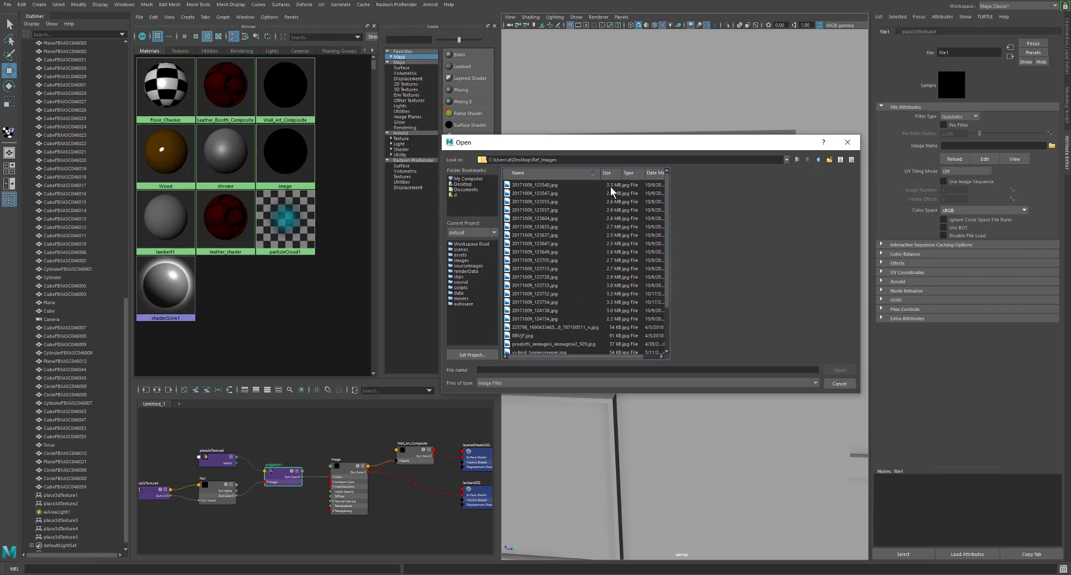
scroll(539, 343, "down", 1)
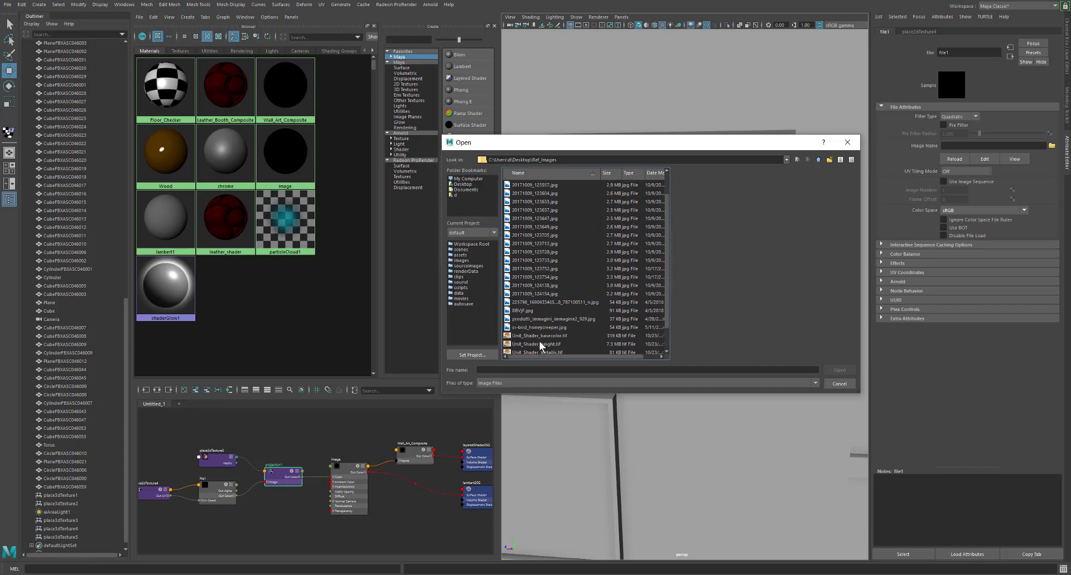
left_click(538, 327)
left_click(839, 370)
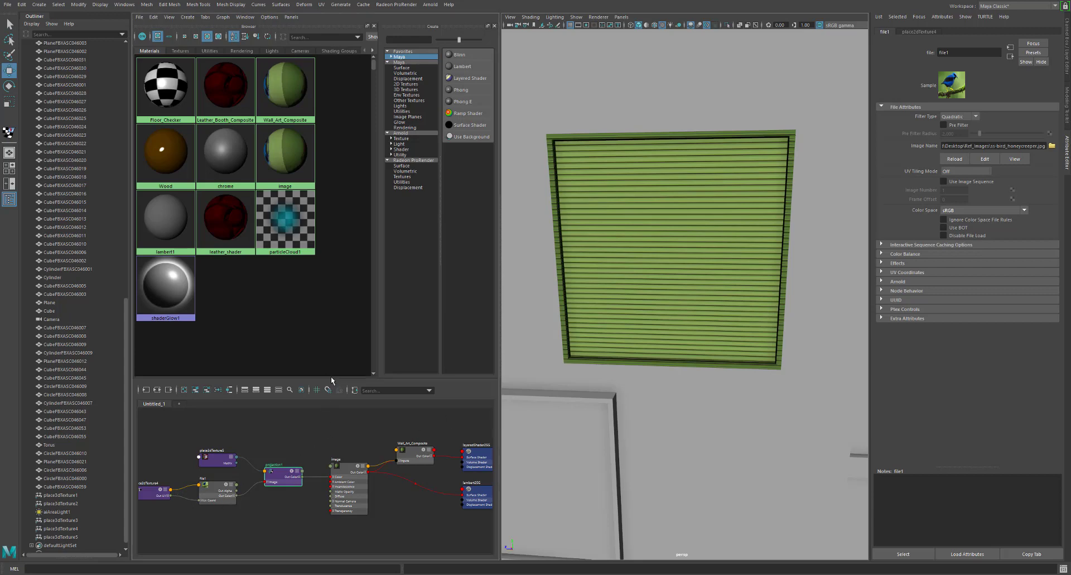
Enlarge the node graph area, select the projection's 3D placement node and fit it to the group bounding box
left_click_drag(332, 379, 332, 196)
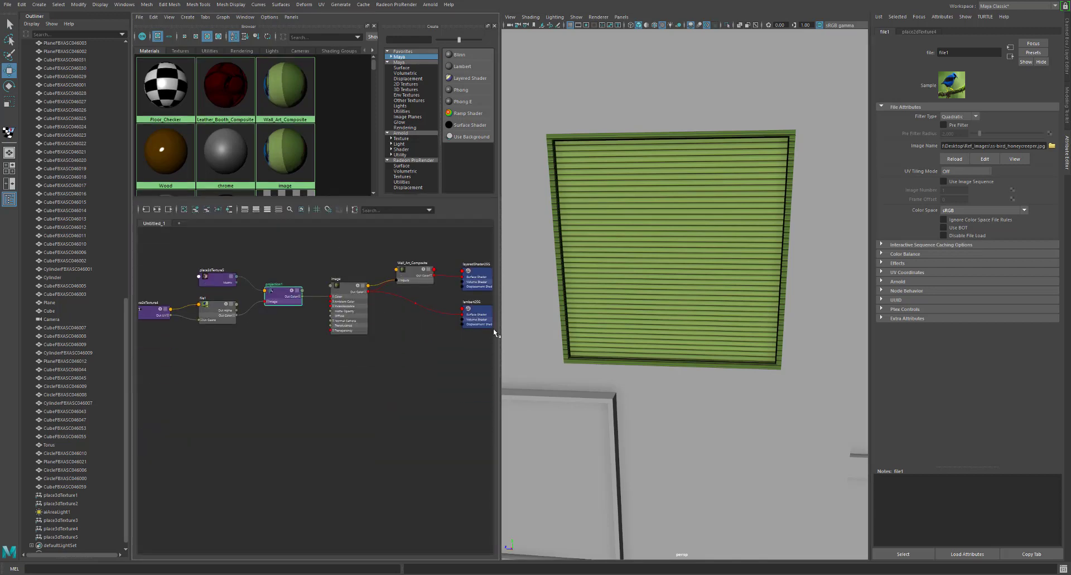
left_click_drag(498, 330, 577, 341)
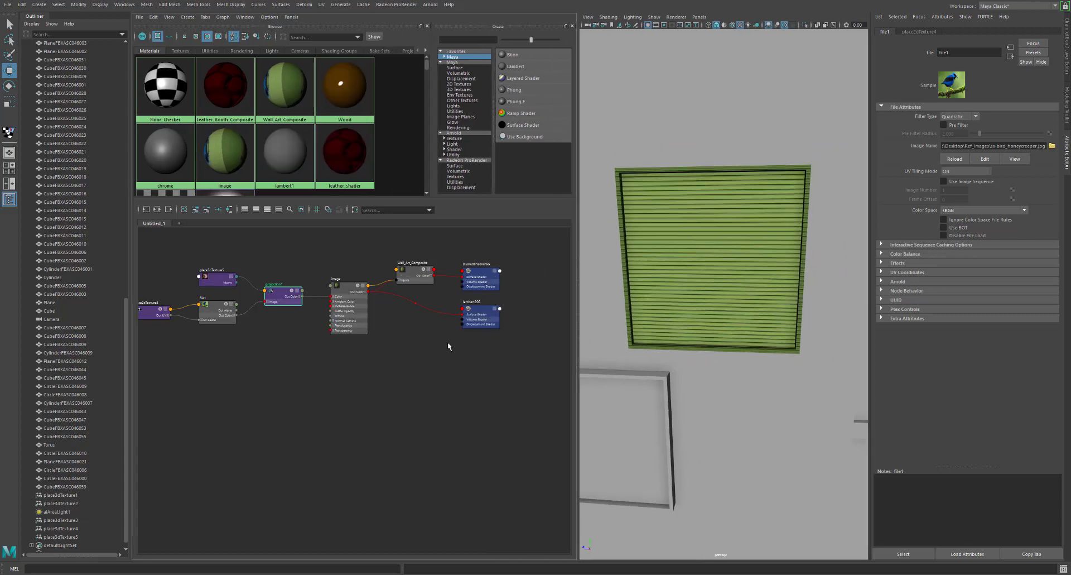
scroll(437, 349, "up", 5)
middle_click_drag(416, 322, 537, 428, "alt")
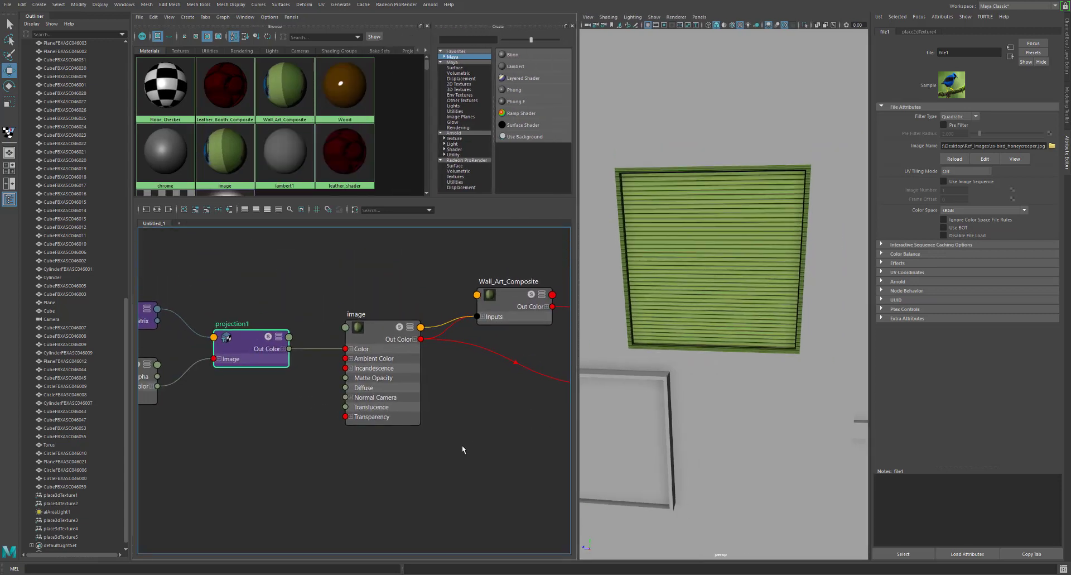
middle_click_drag(462, 449, 484, 434, "alt")
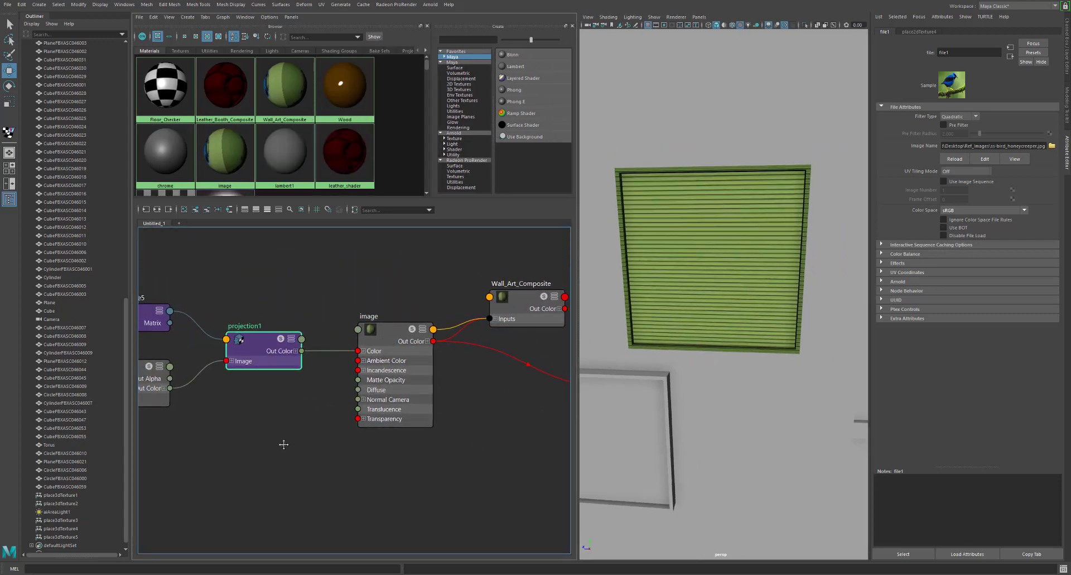
middle_click_drag(284, 444, 491, 467, "alt")
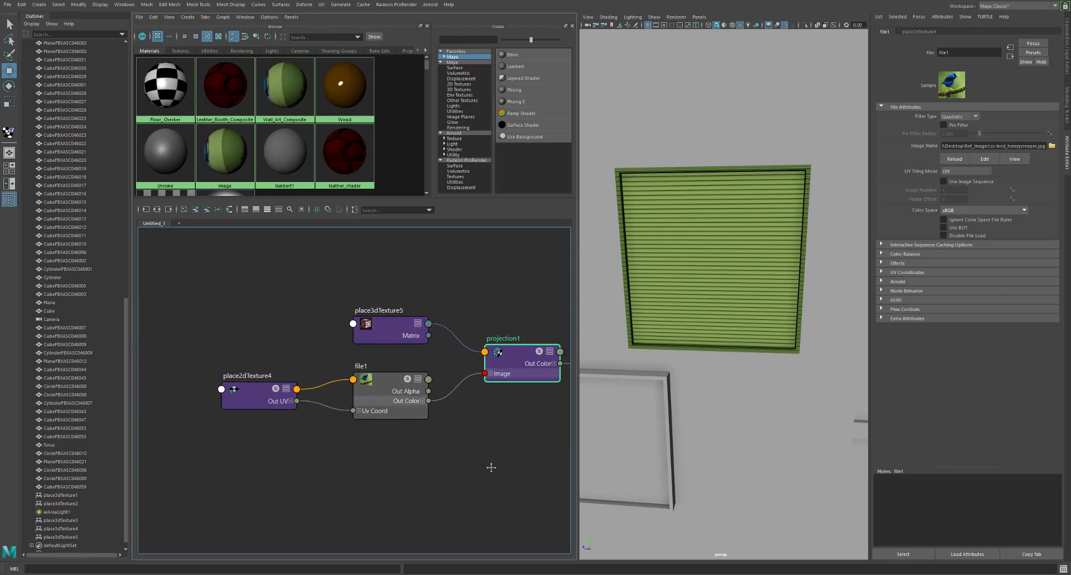
left_click(258, 406)
left_click(390, 333)
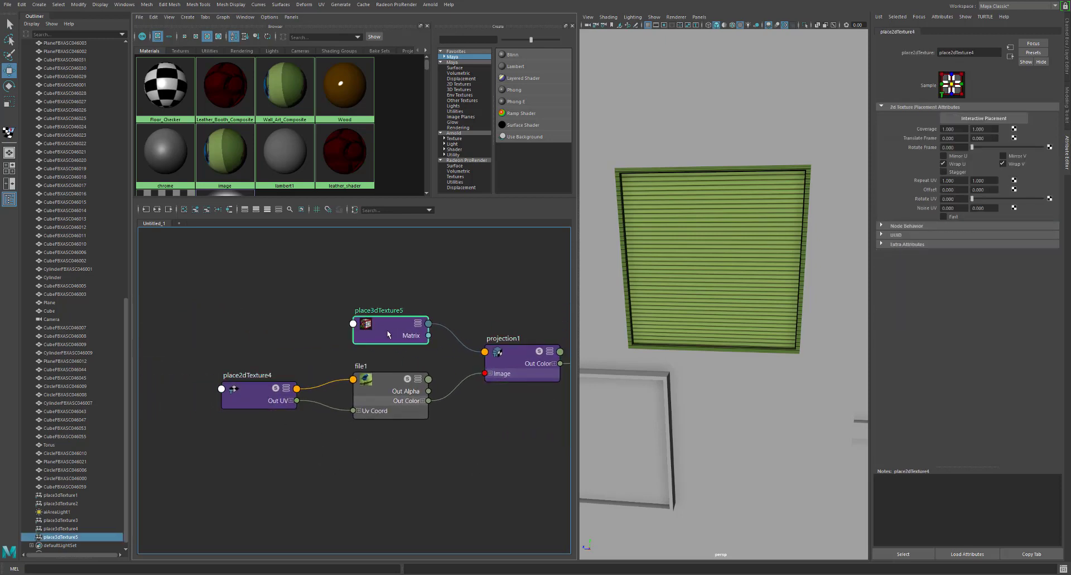
middle_click_drag(488, 436, 373, 441, "alt")
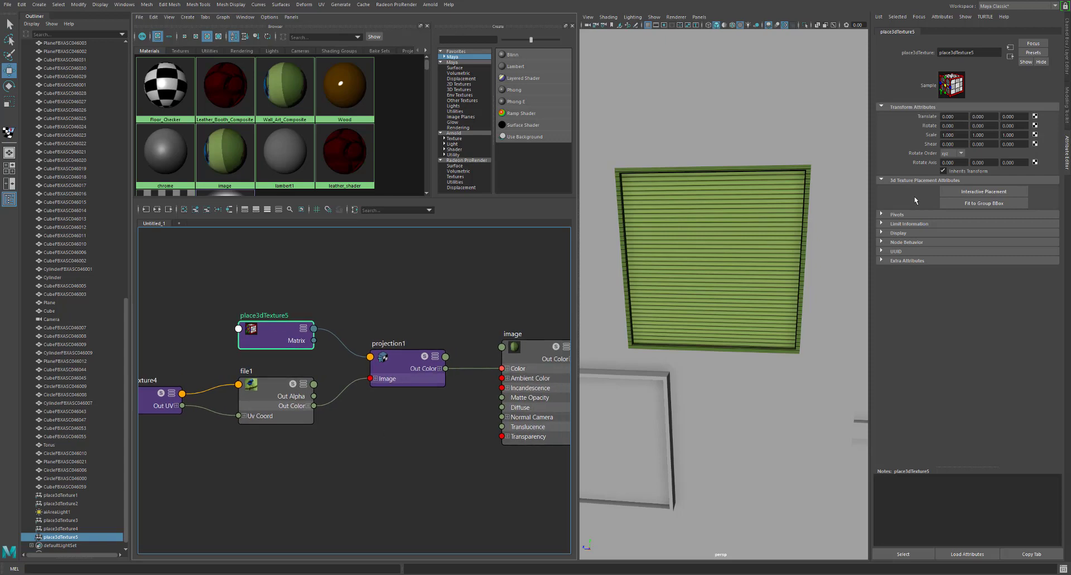
left_click(984, 203)
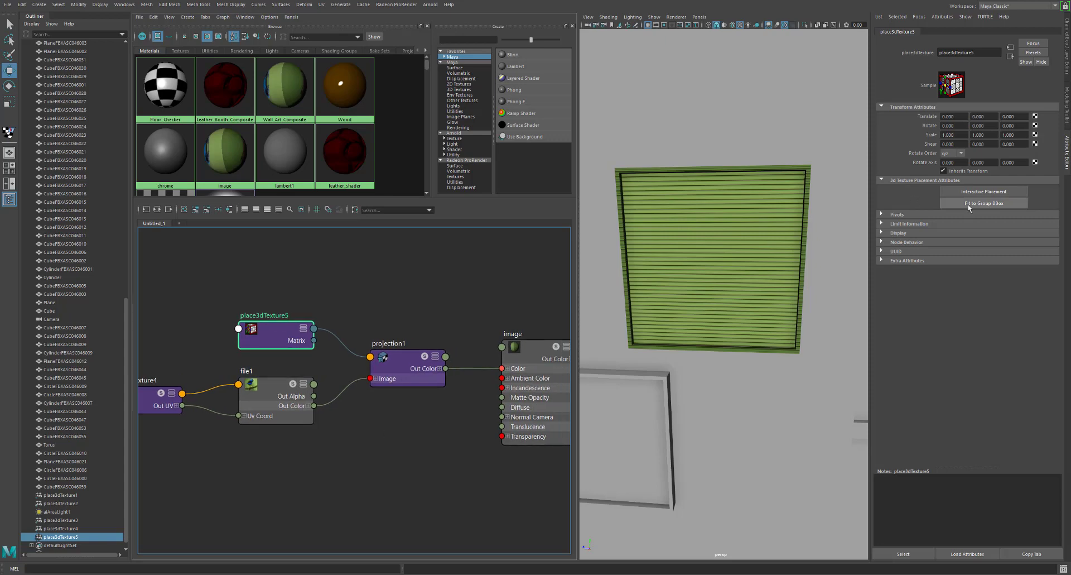
Select the projection node and stretch its placement manipulator out from the frame's edge
left_click(402, 369)
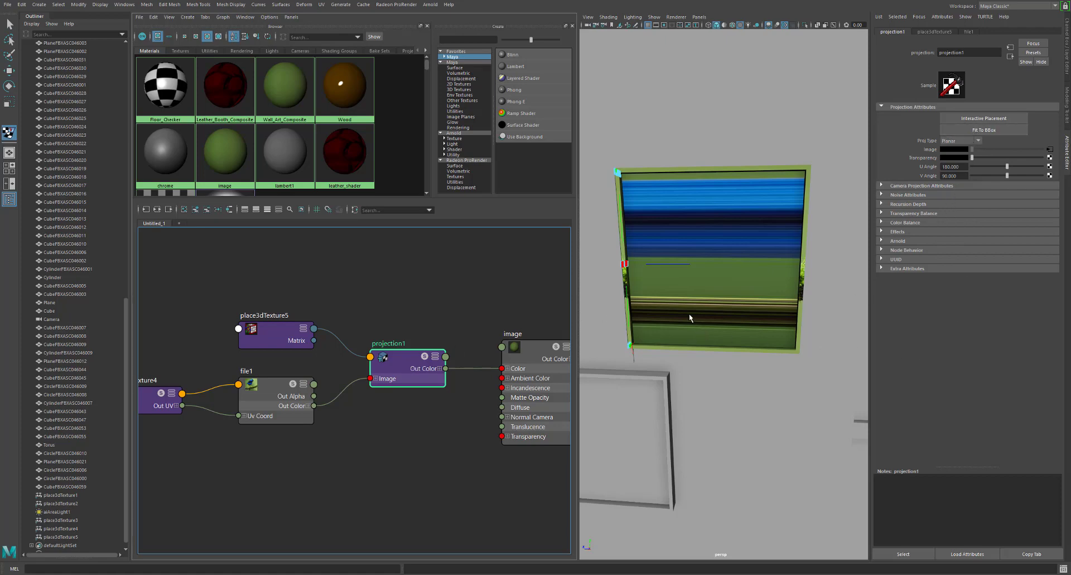
left_click_drag(690, 318, 721, 303, "alt")
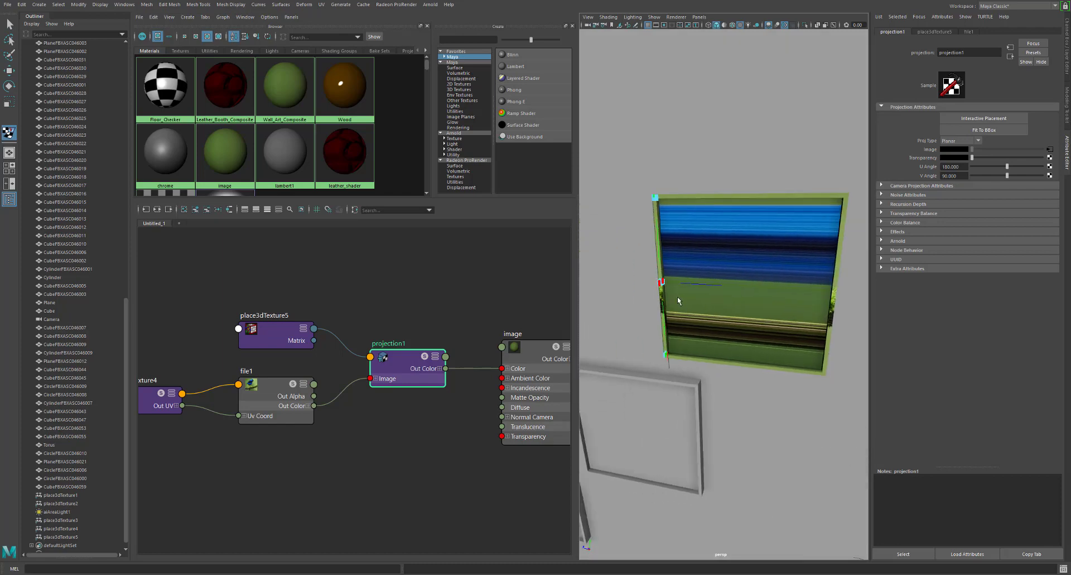
right_click_drag(678, 300, 701, 299, "alt")
mouse_move(674, 297)
middle_mouse_down("alt")
mouse_move(712, 296)
mouse_move(688, 297)
middle_mouse_up("alt")
left_click_drag(685, 294, 564, 372)
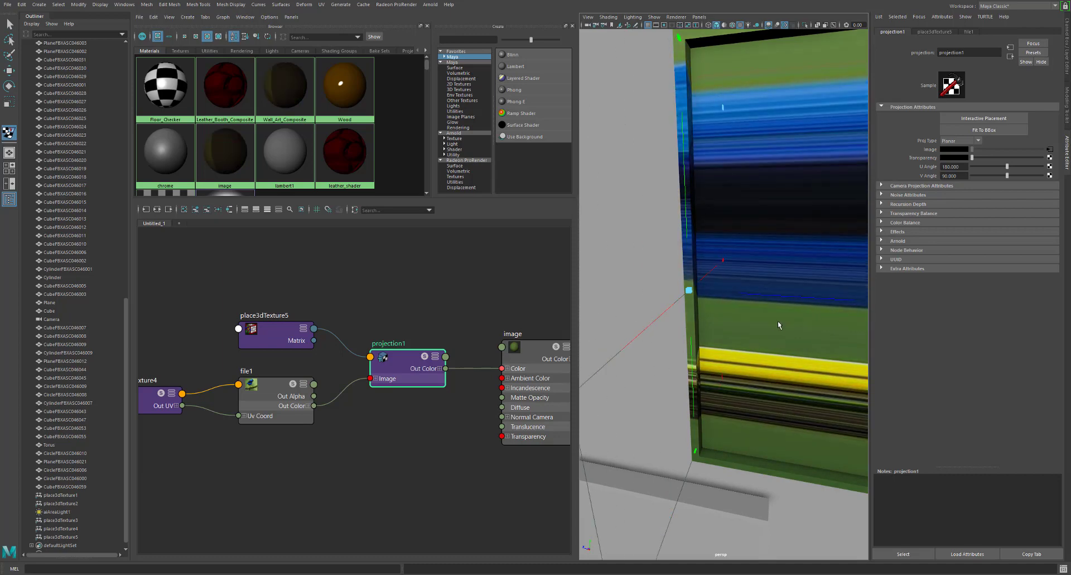
scroll(769, 322, "down", 10)
scroll(740, 334, "up", 4)
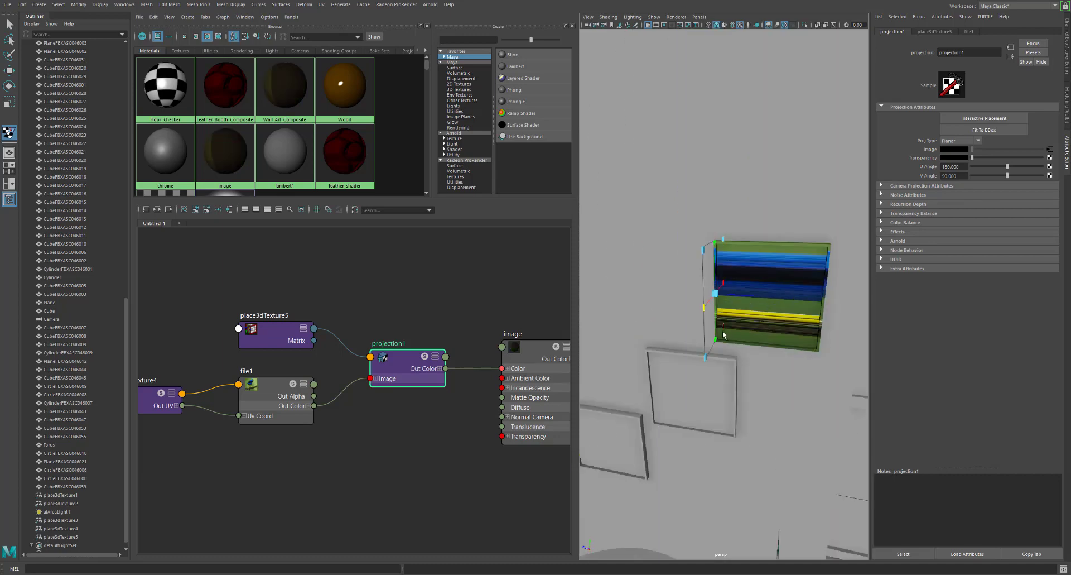
Move the projection plane across the upper picture frame and rotate it to face the wall so the bird image projects onto the frame
left_click(723, 331)
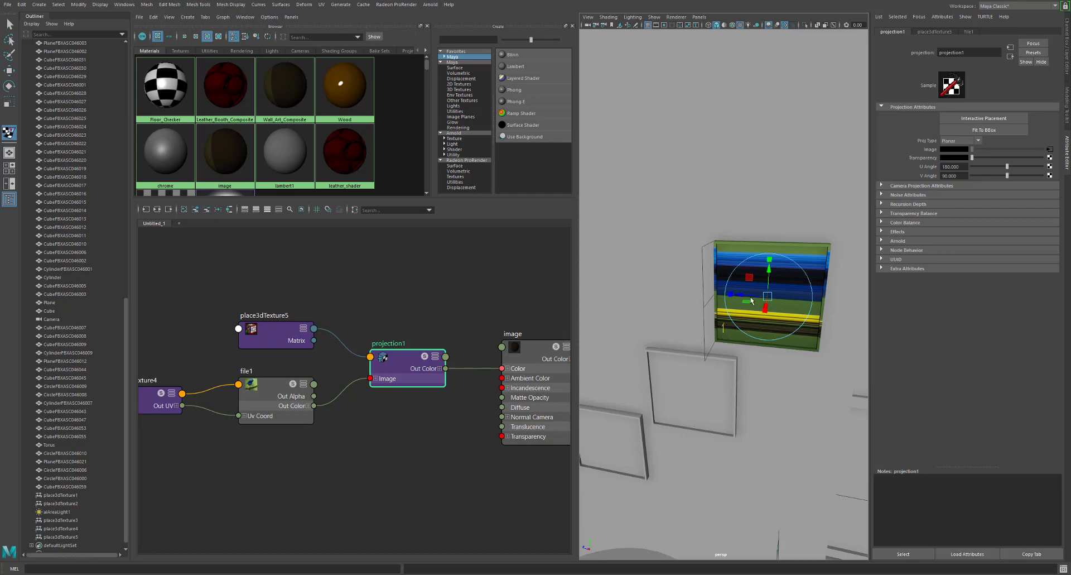
left_click_drag(740, 295, 831, 339)
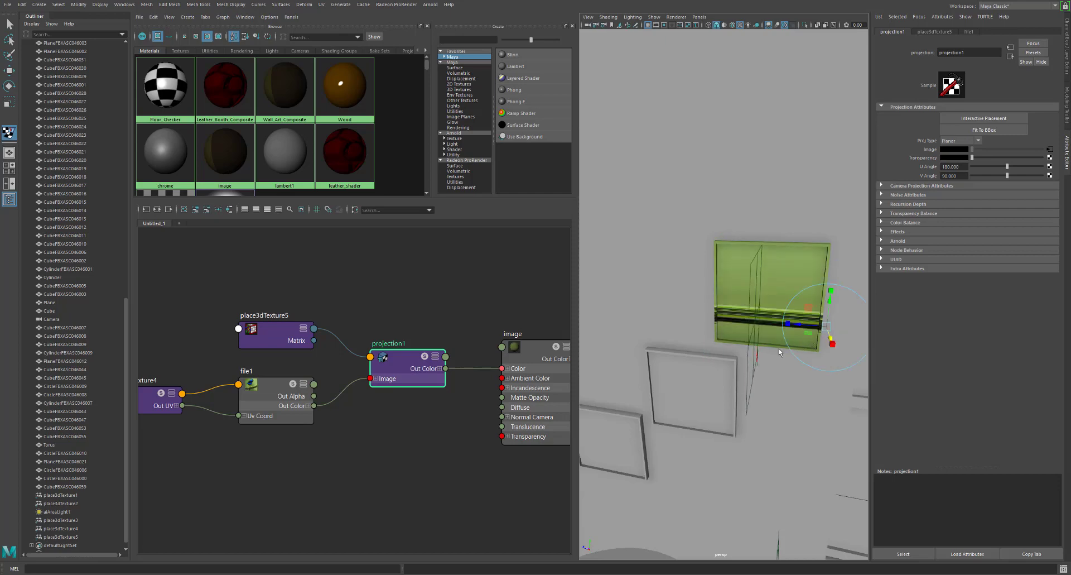
scroll(815, 341, "down", 5)
middle_click_drag(798, 342, 740, 352, "alt")
scroll(742, 353, "up", 5)
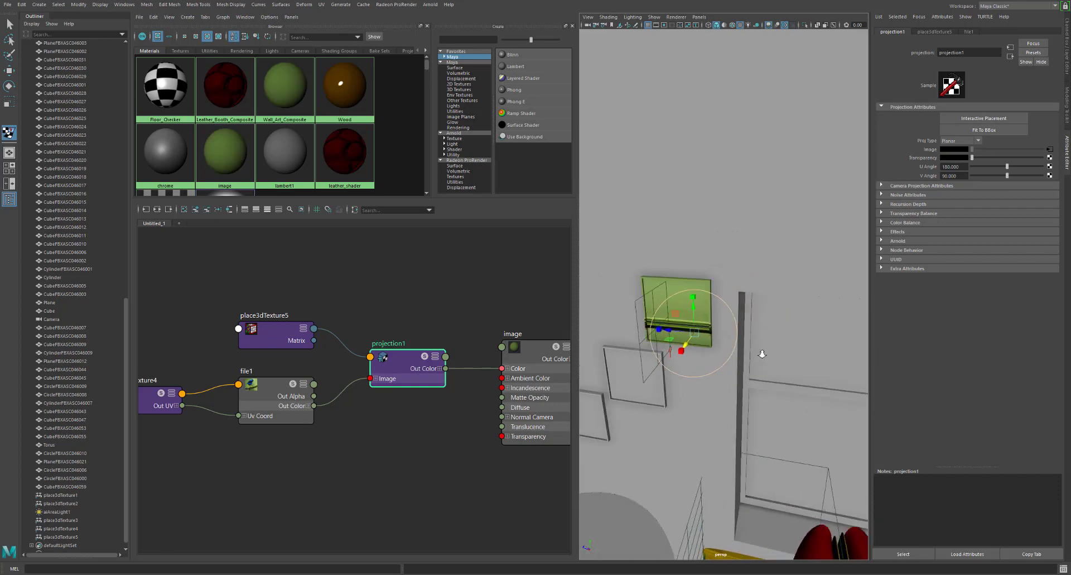
left_click_drag(739, 355, 749, 352, "alt")
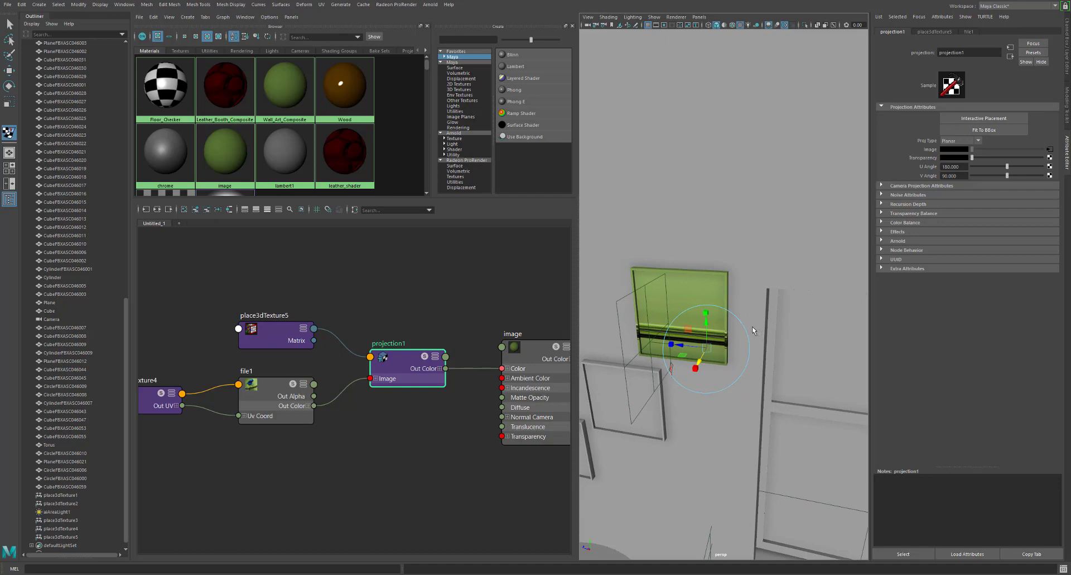
left_click(749, 333)
left_click_drag(698, 368, 665, 368)
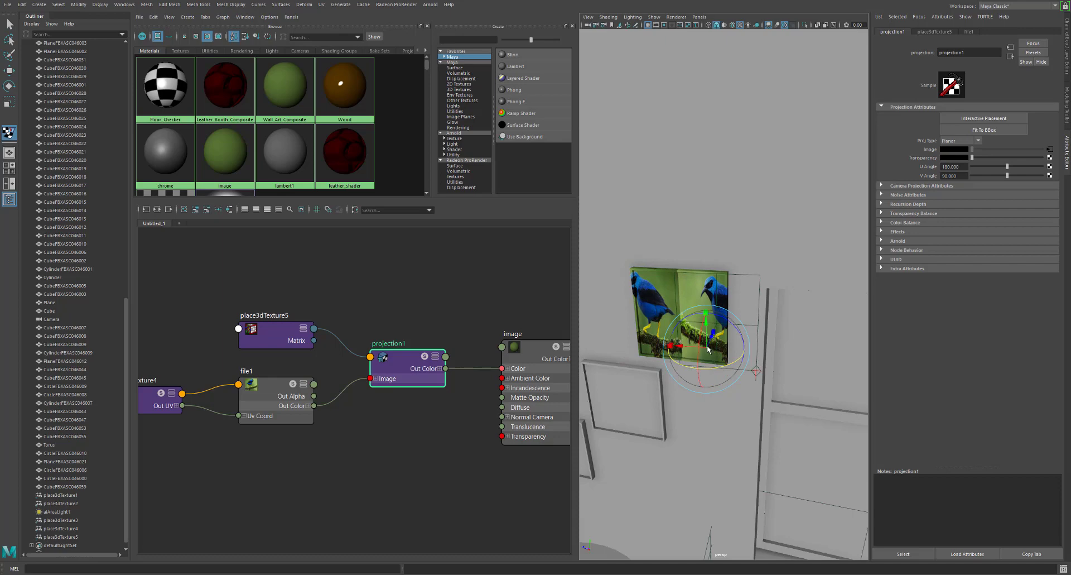
Rotate the projection plane slightly about its vertical axis to align it with the picture frame
left_click(1065, 109)
left_click(1067, 71)
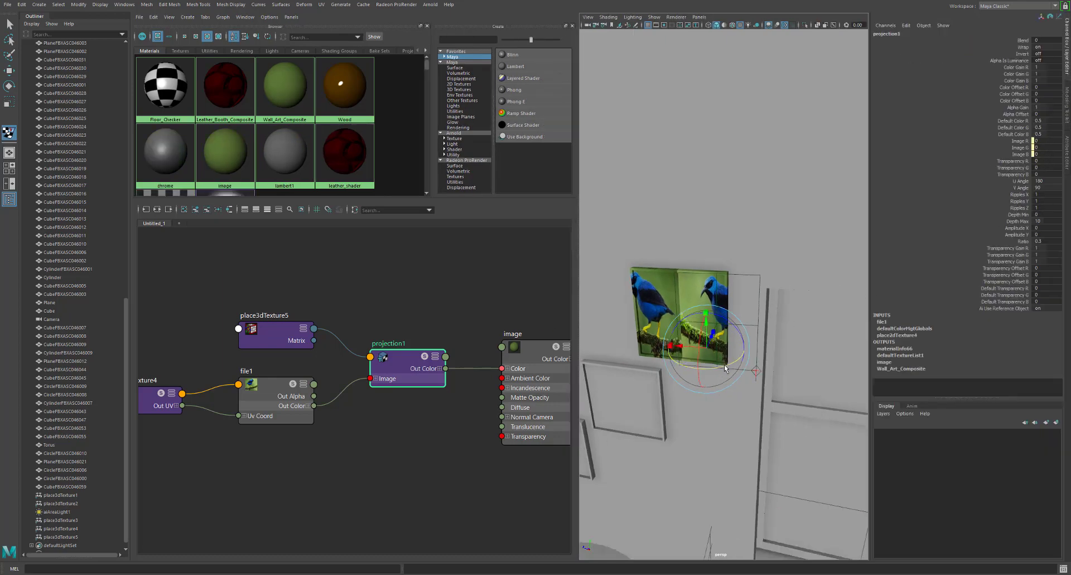
left_click_drag(726, 369, 721, 367)
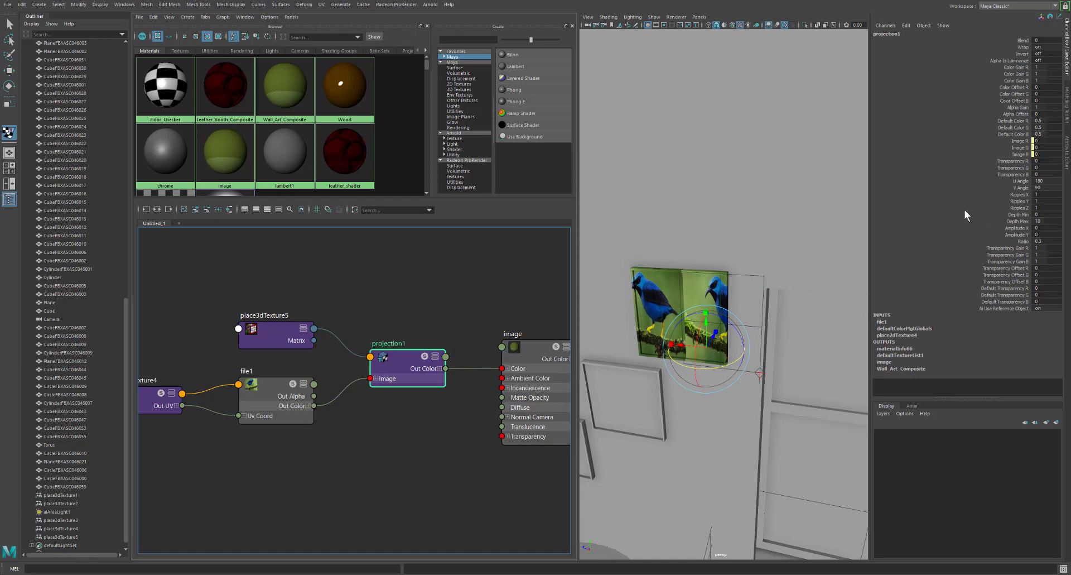
Examine the projection node's Camera Projection Attributes and Node Behavior settings
left_click(1069, 160)
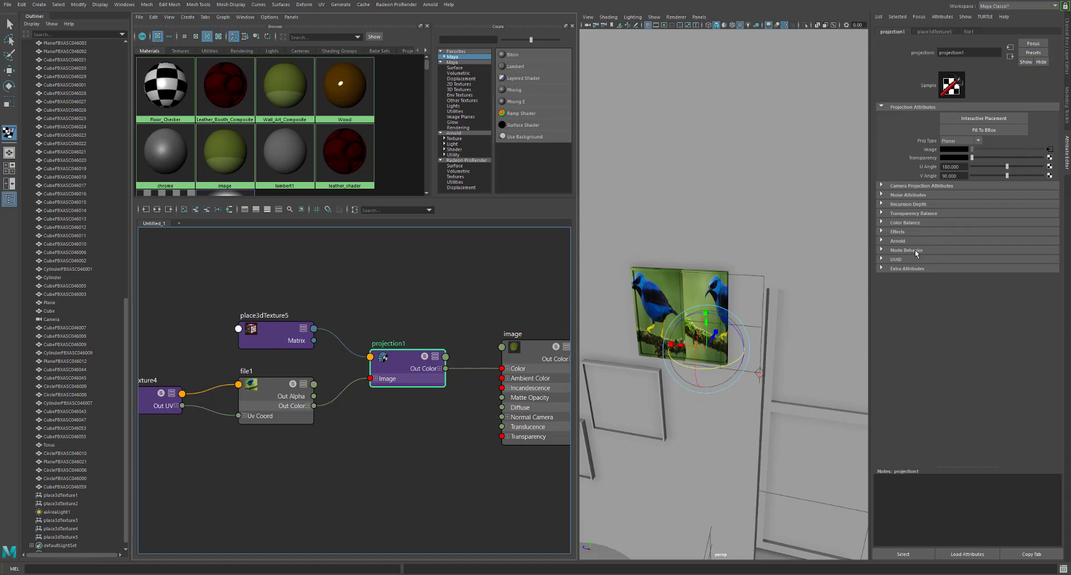
left_click(915, 186)
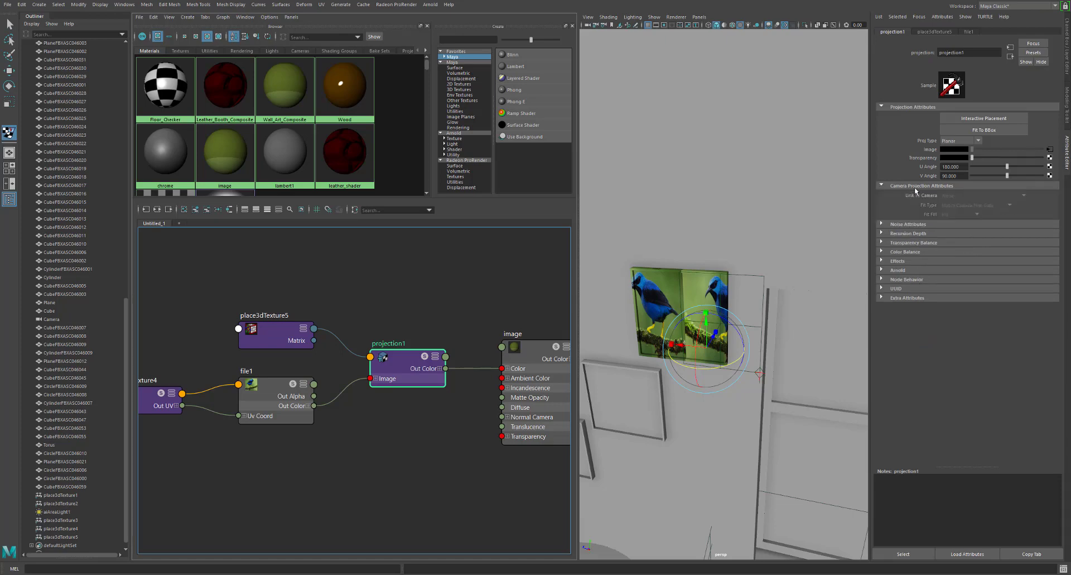
left_click(904, 279)
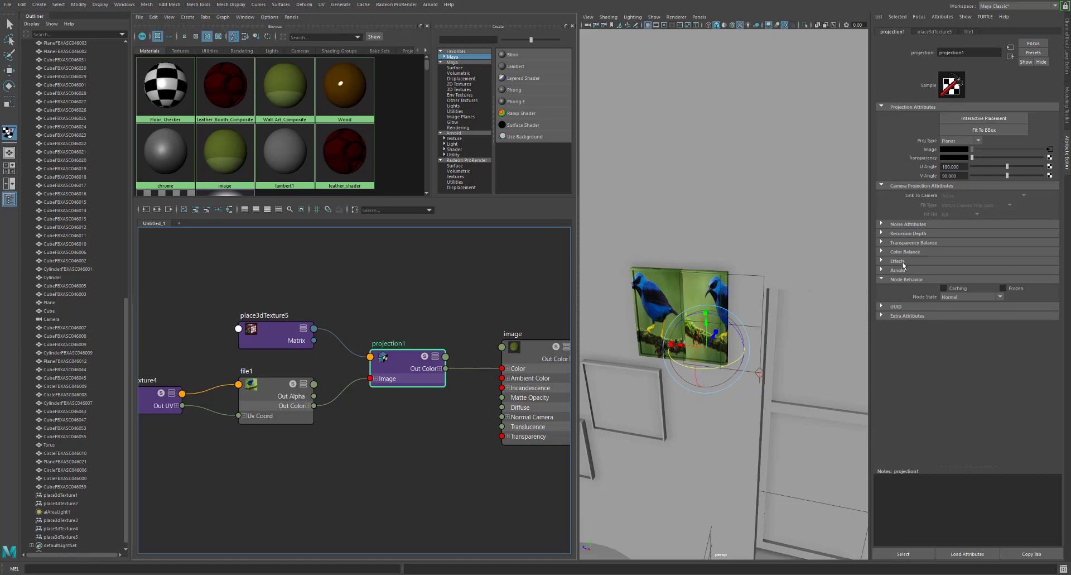
Expand projection1's Effects, Transparency Balance and Noise settings, and fit the bird projection to the picture frame's bounding box
left_click(904, 265)
left_click(908, 243)
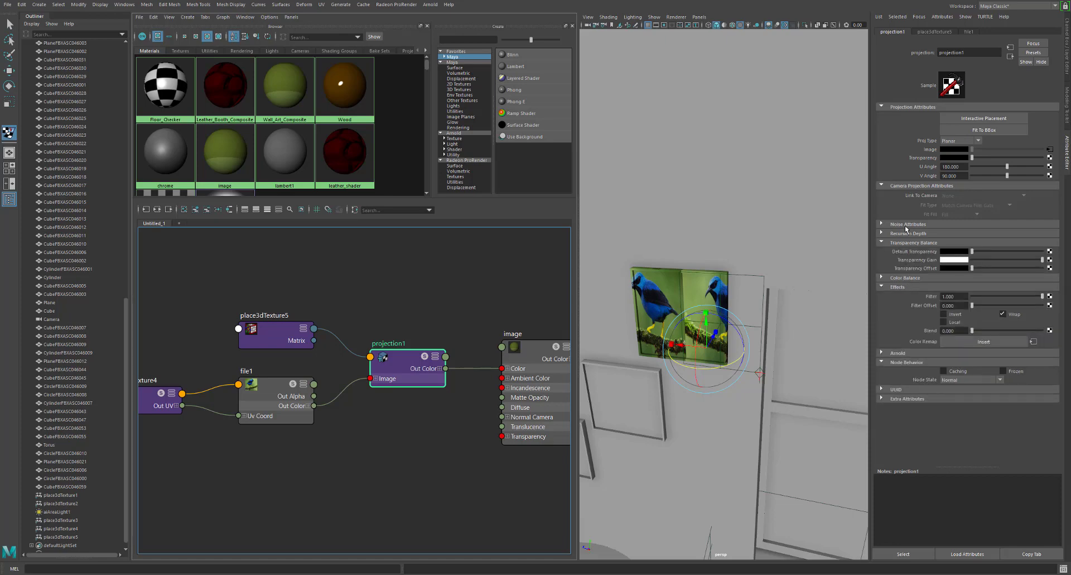
left_click(907, 224)
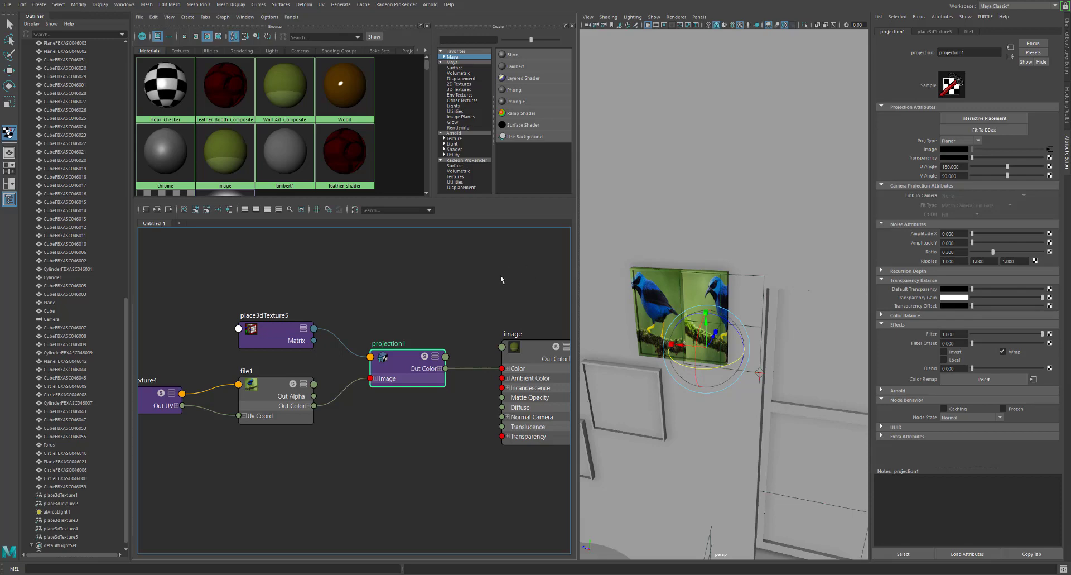
scroll(501, 276, "up", 1)
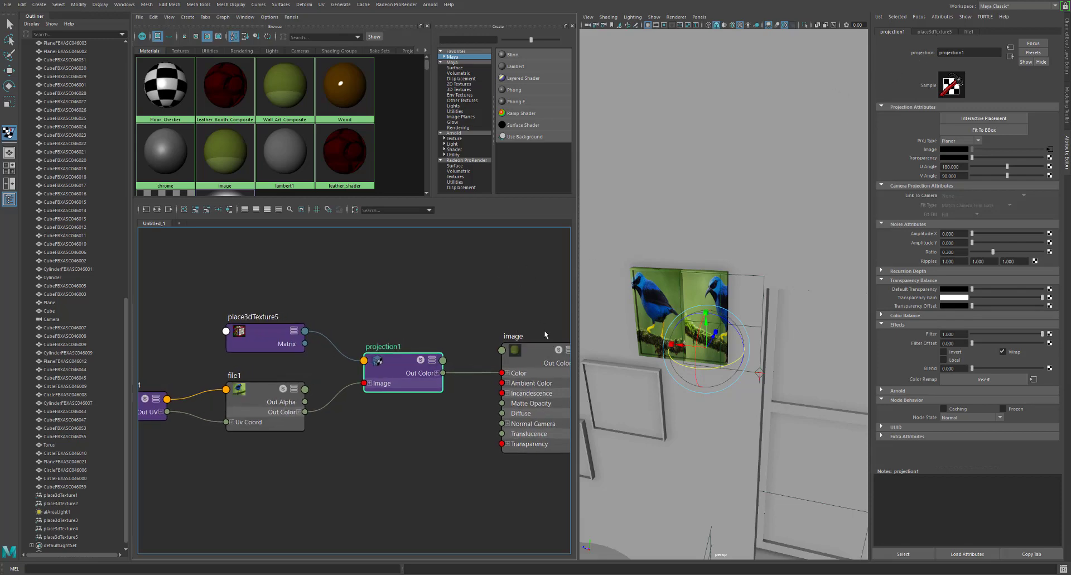
left_click(980, 130)
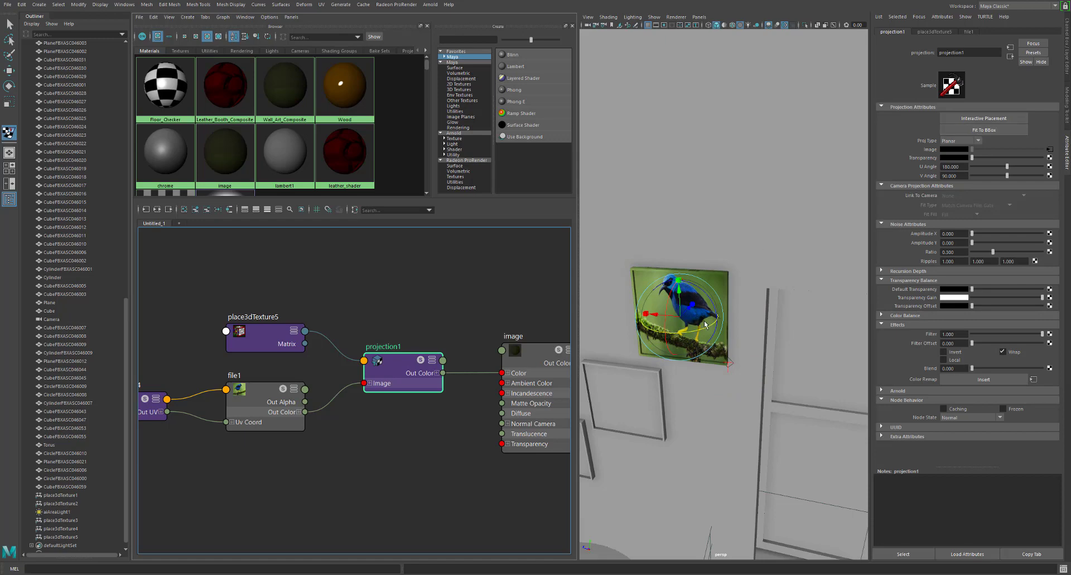
scroll(686, 340, "up", 5)
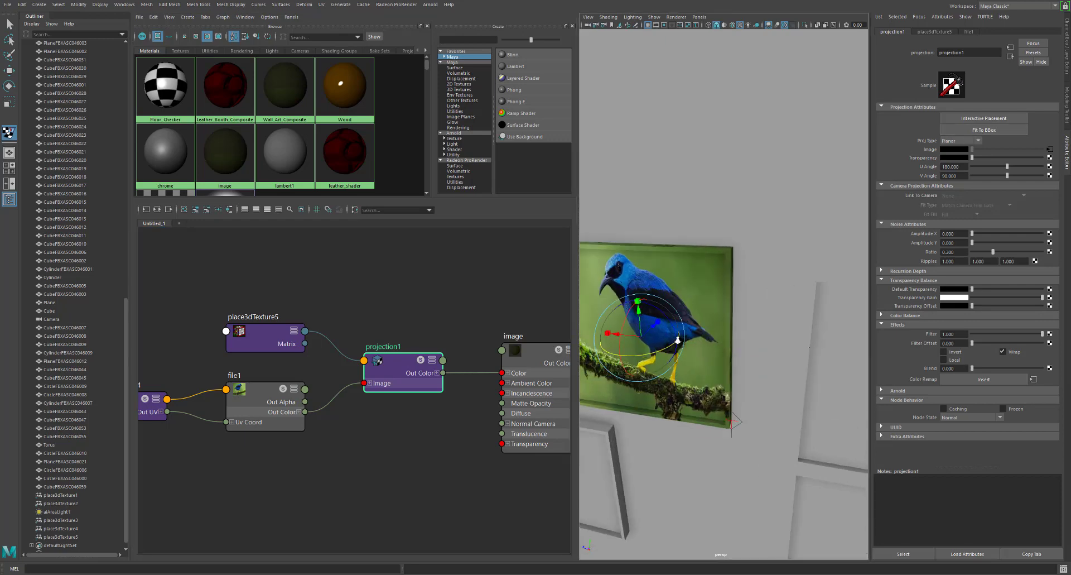
scroll(683, 341, "down", 2)
left_click_drag(721, 327, 735, 322, "alt")
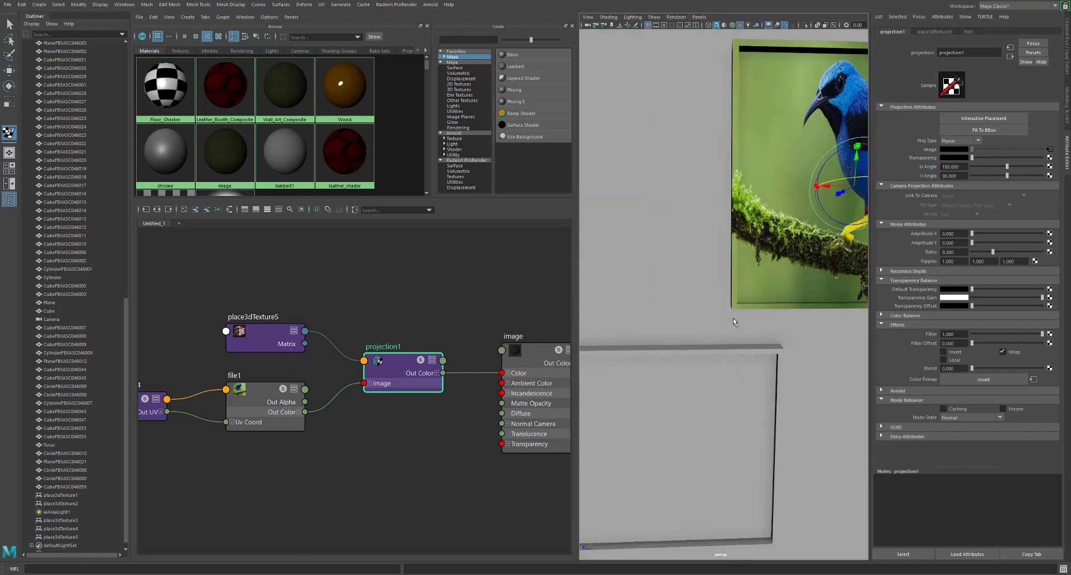
middle_click_drag(759, 308, 729, 325, "alt")
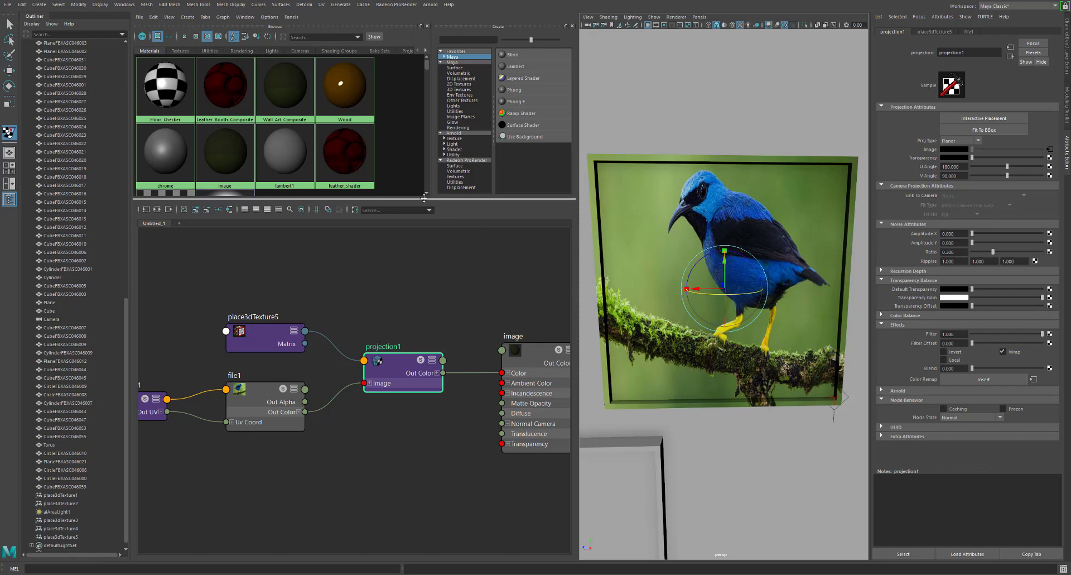
Add a new Blinn material as the front layer of the Wall_Art_Composite layered shader and darken its color to near black
left_click_drag(430, 199, 434, 271)
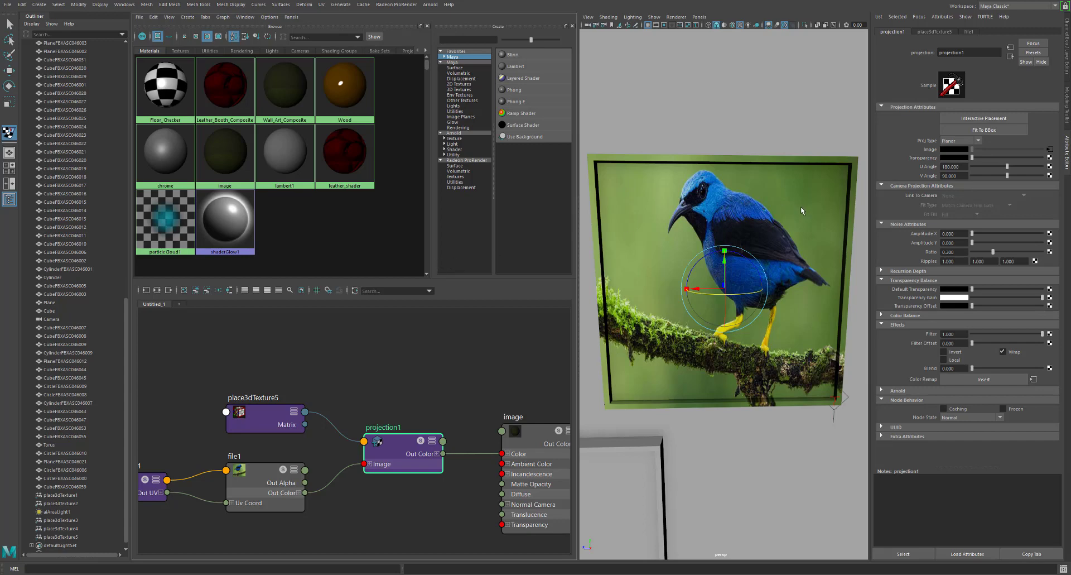
left_click(284, 89)
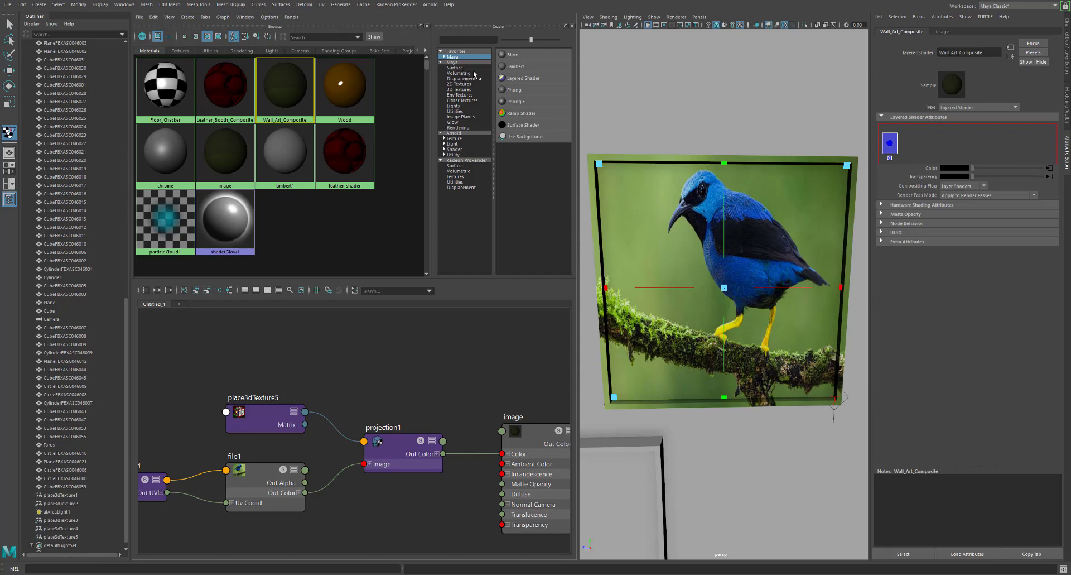
left_click(518, 55)
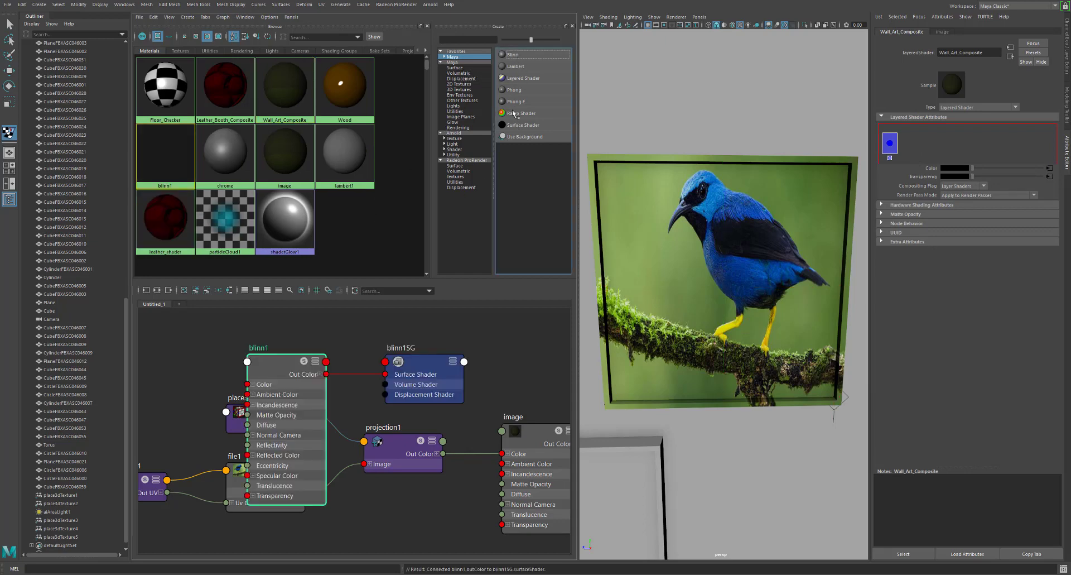
left_click(285, 89)
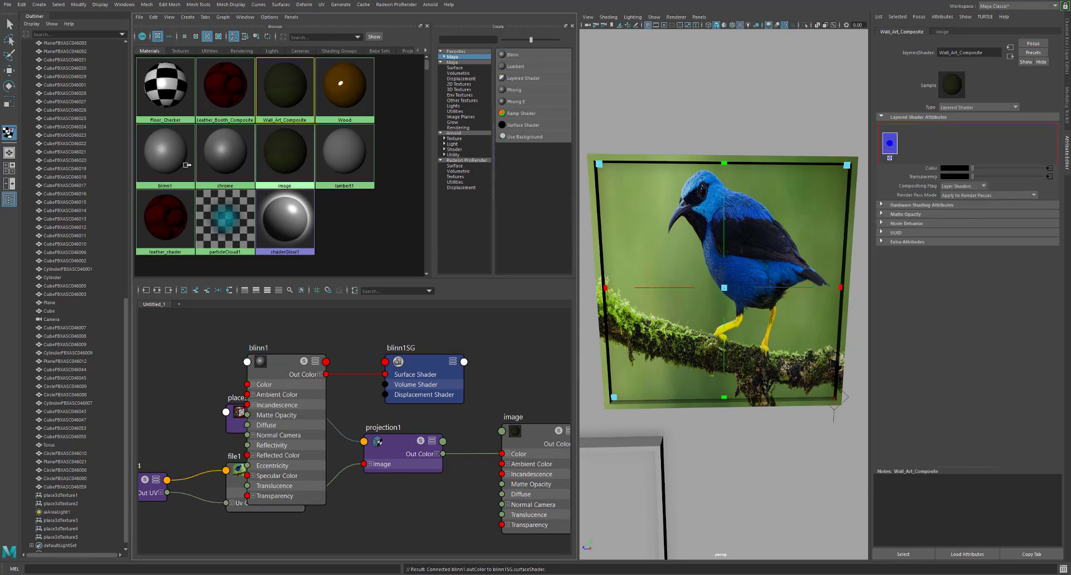
middle_click_drag(146, 160, 899, 149)
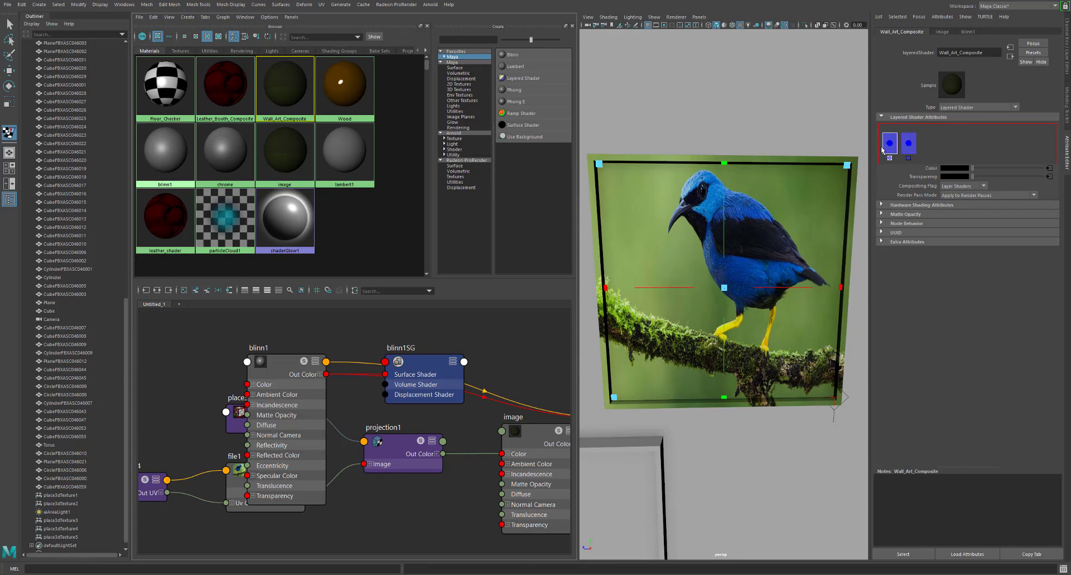
middle_click_drag(882, 147, 883, 149)
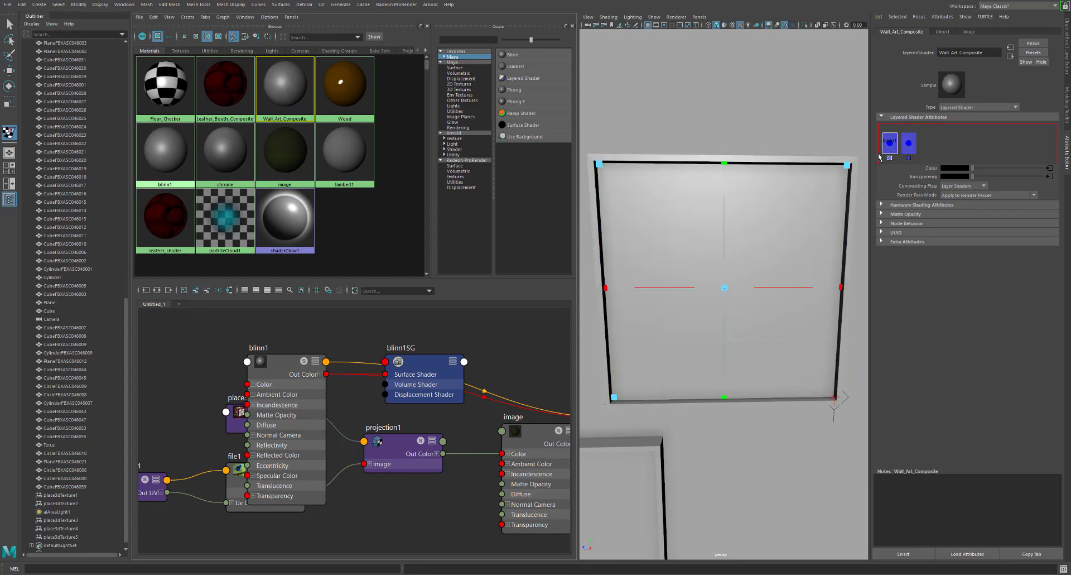
left_click(194, 156)
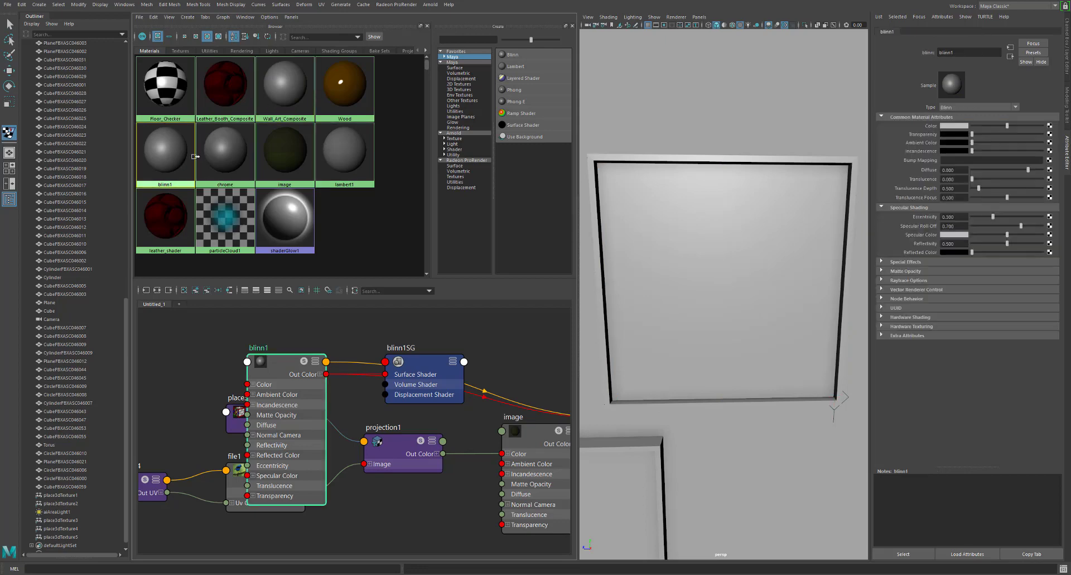
left_click_drag(1003, 125, 972, 135)
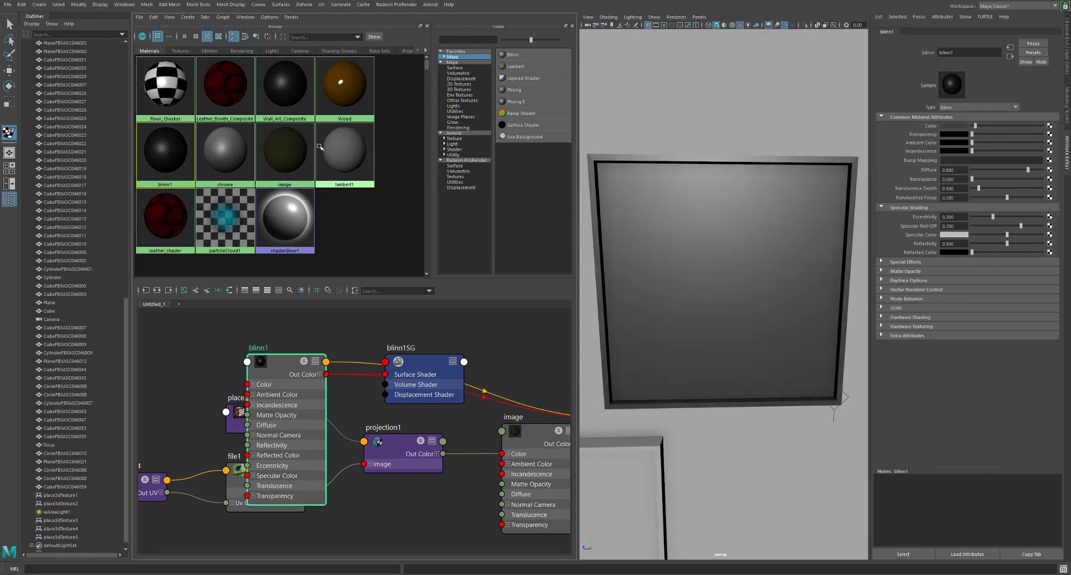
Break the transparency connection on the Blinn layer of Wall_Art_Composite and raise that layer's transparency to white
left_click(284, 89)
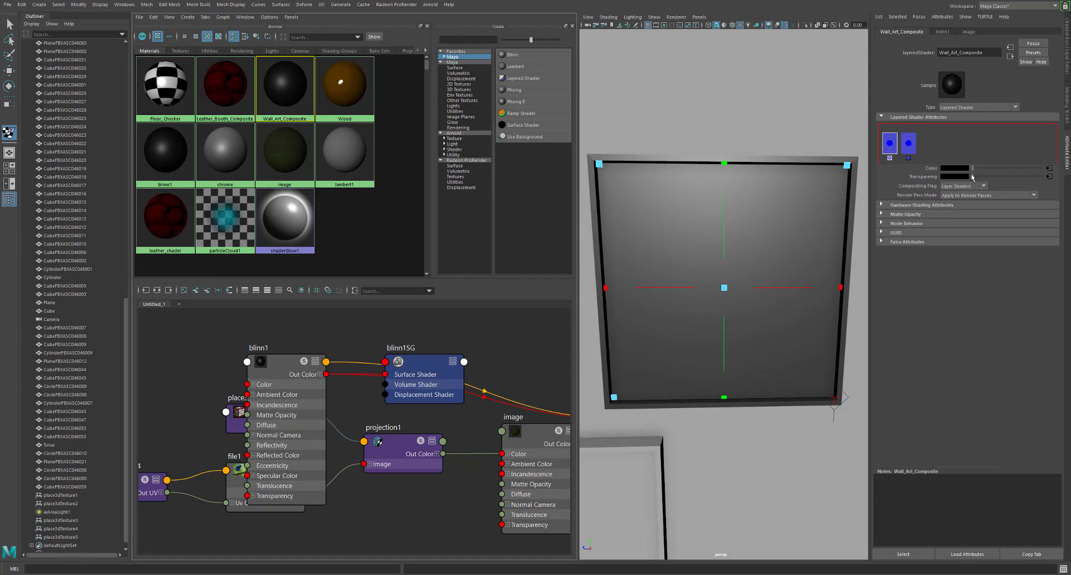
right_click(935, 177)
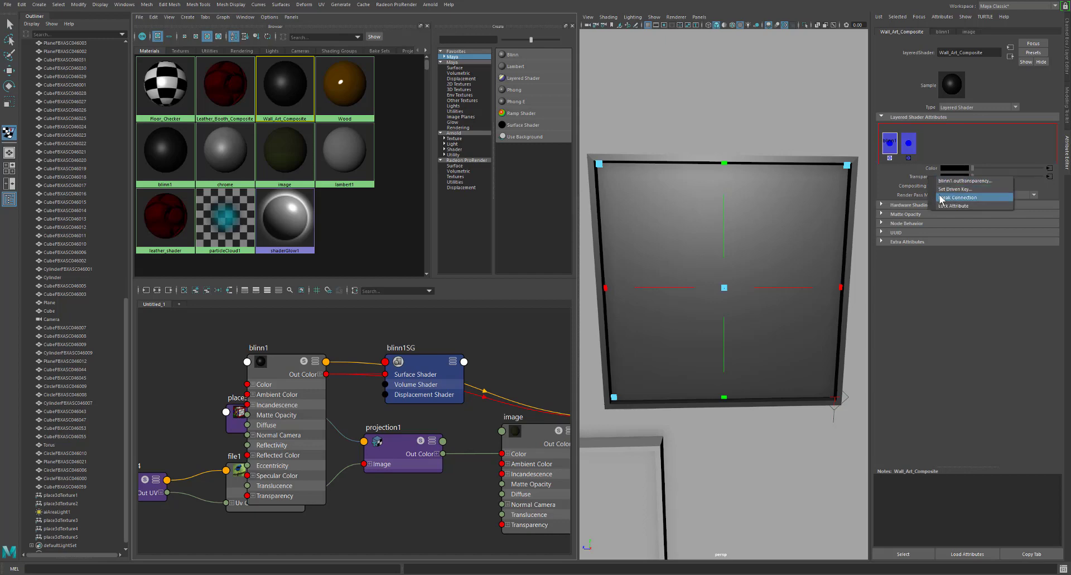
left_click(942, 198)
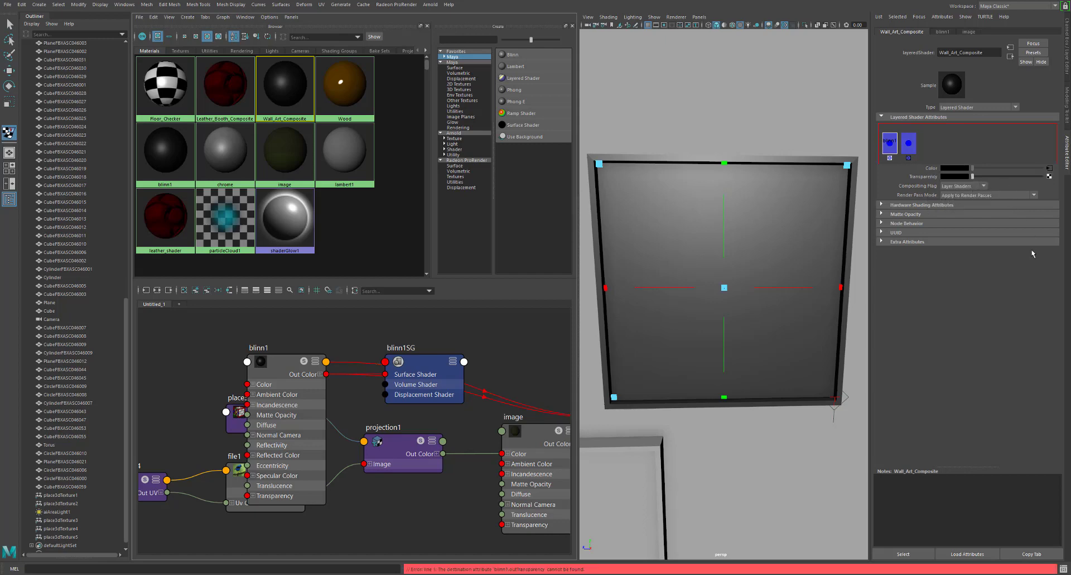
left_click(909, 150)
left_click(890, 141)
left_click_drag(973, 176, 1042, 176)
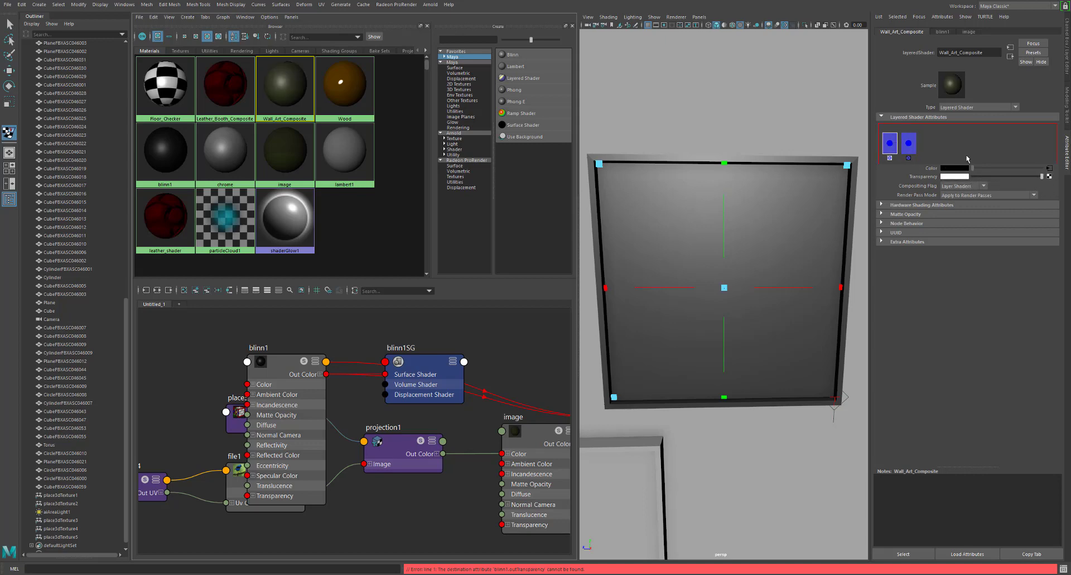
Try the Layer Texture compositing flag on Wall_Art_Composite and return it to Layer Shaders
left_click_drag(777, 239, 788, 244, "alt")
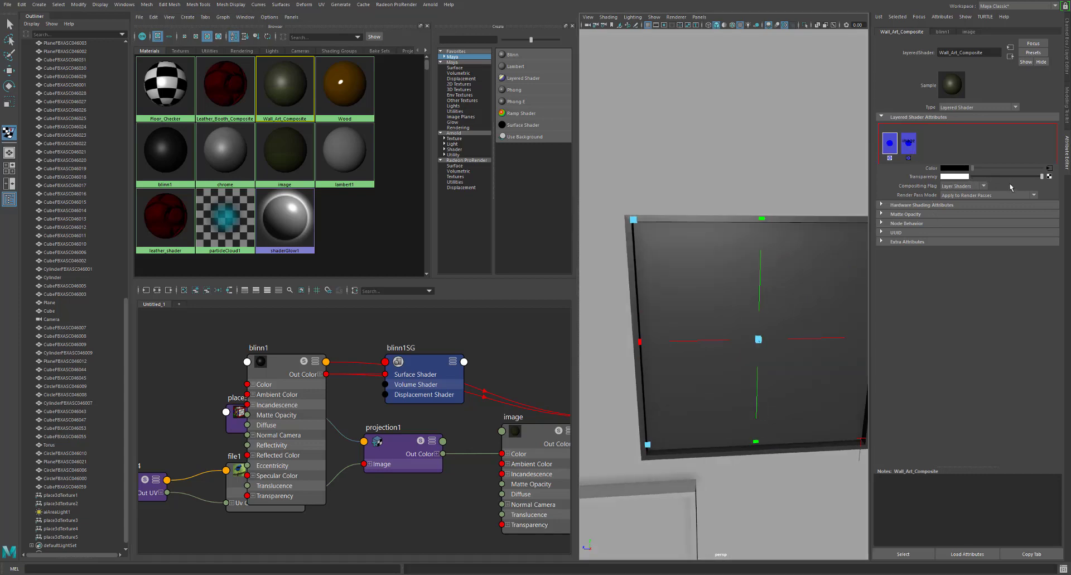
left_click(973, 186)
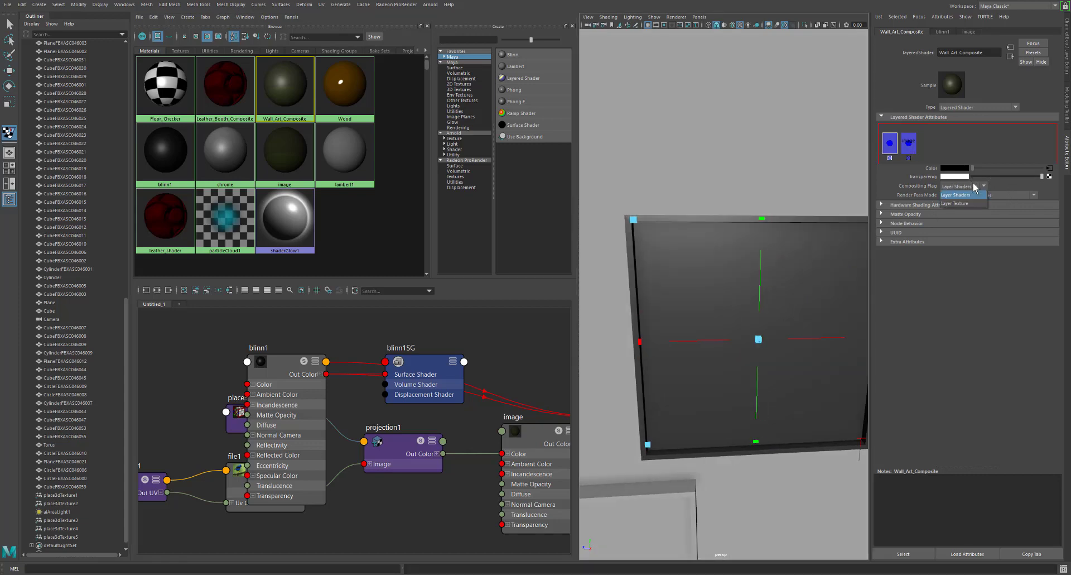
left_click(971, 204)
left_click(971, 186)
left_click(981, 196)
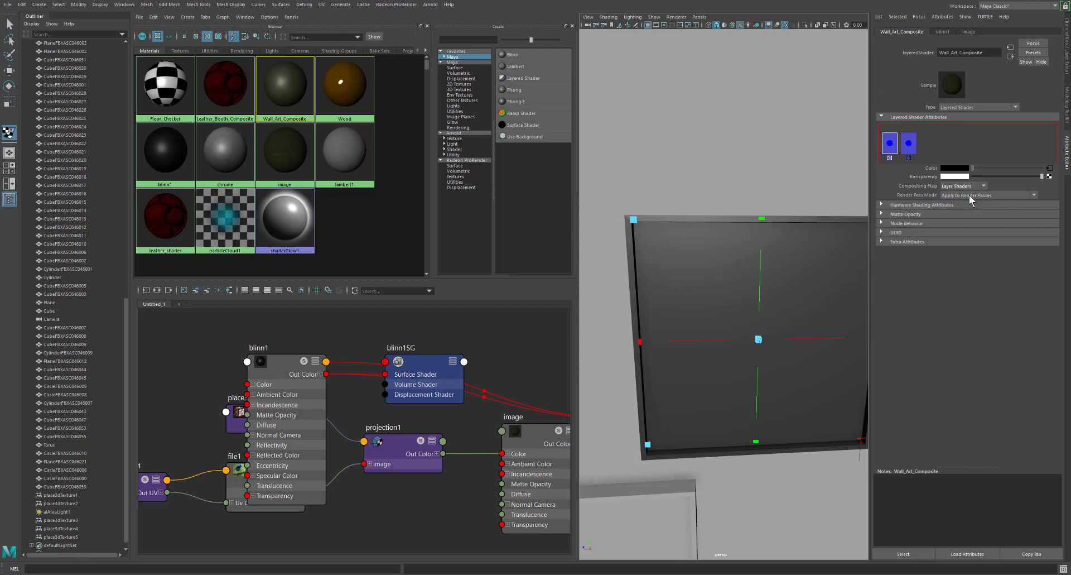
Map a checker texture, created as a projection, to the transparency of the Blinn layer in Wall_Art_Composite
left_click(1049, 177)
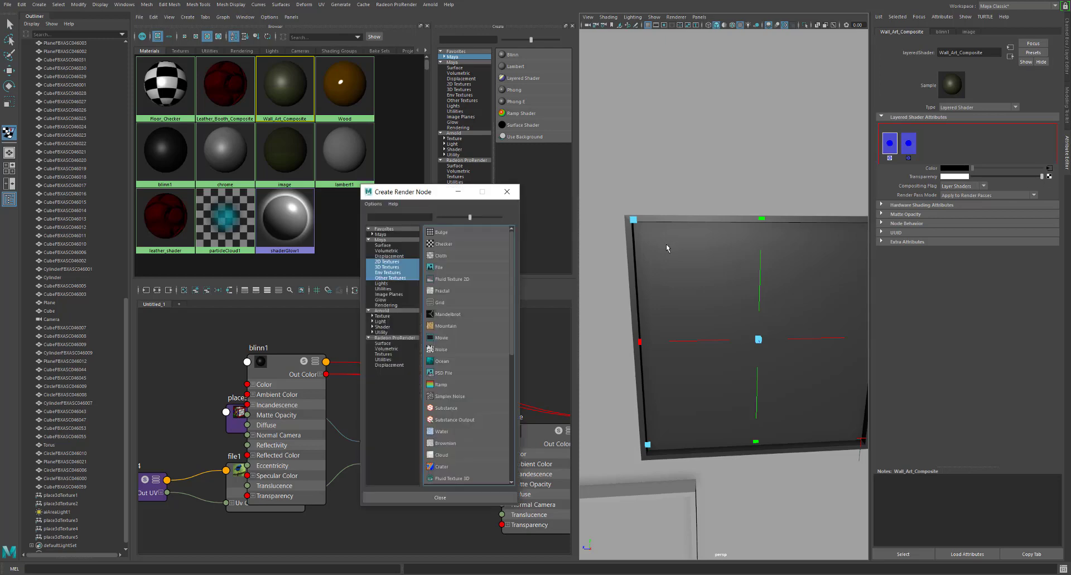
right_click(459, 248)
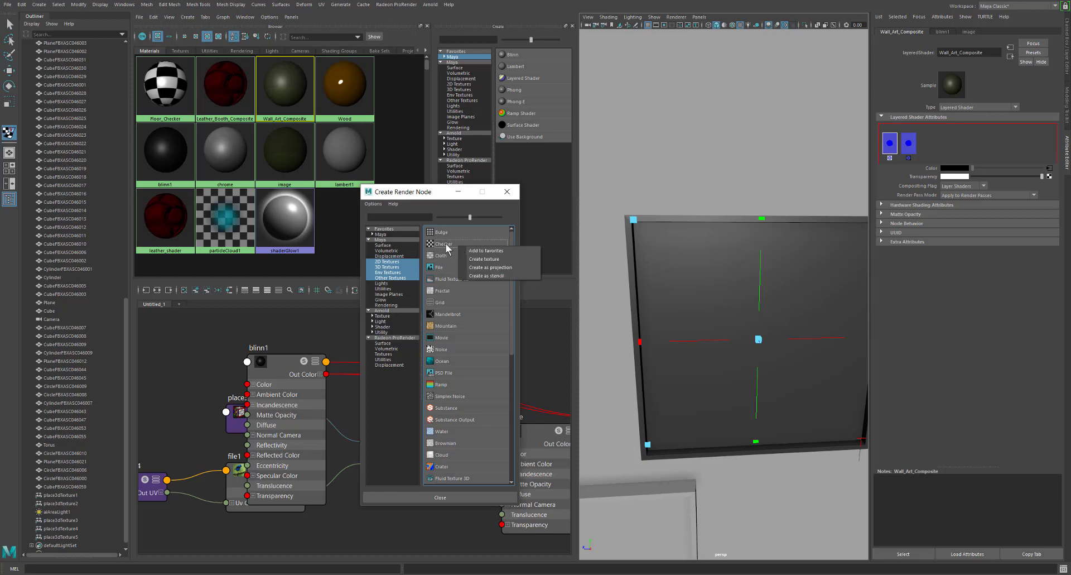
left_click(480, 268)
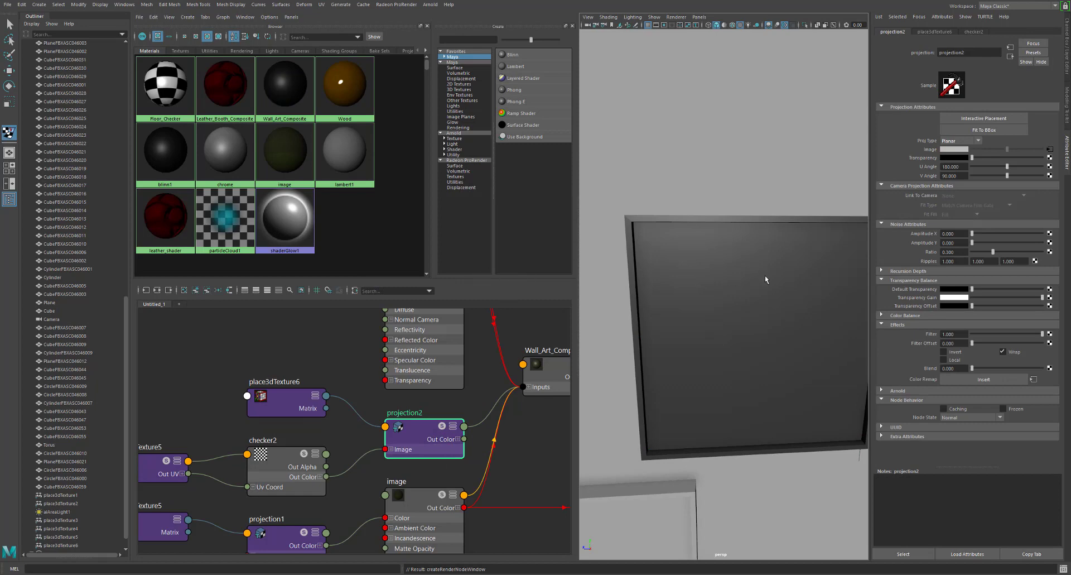
Fit the checker projection to the picture frame's bounding box and stretch its placement manipulator out from the frame's edge
right_click_drag(772, 282, 758, 283, "alt")
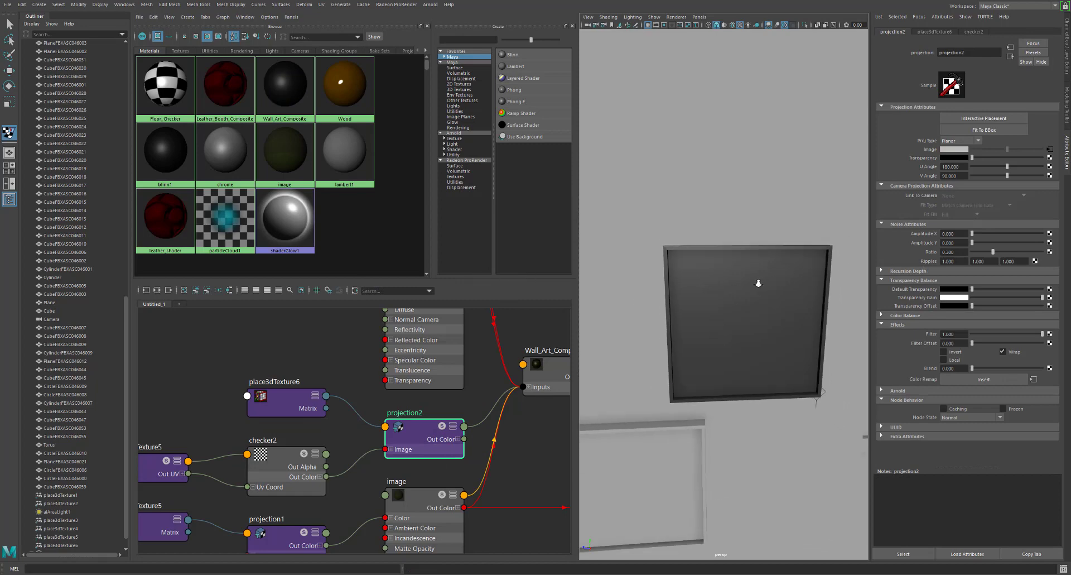
middle_click_drag(768, 282, 762, 284, "alt")
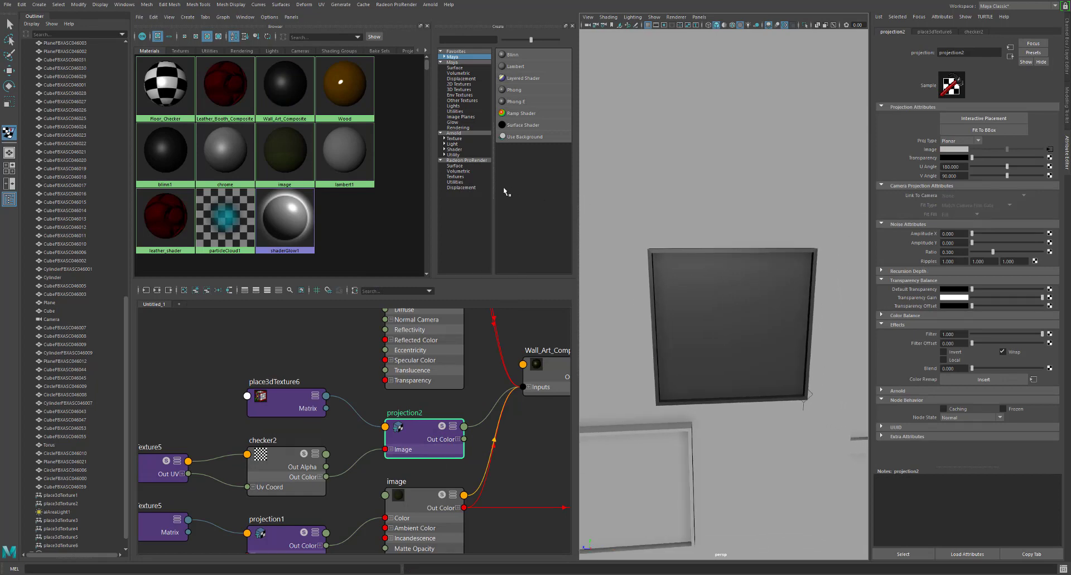
left_click(976, 128)
left_click_drag(708, 306, 698, 310, "alt")
right_click_drag(699, 311, 687, 321, "alt")
mouse_move(686, 321)
middle_mouse_down("alt")
mouse_move(709, 313)
mouse_move(673, 314)
middle_mouse_up("alt")
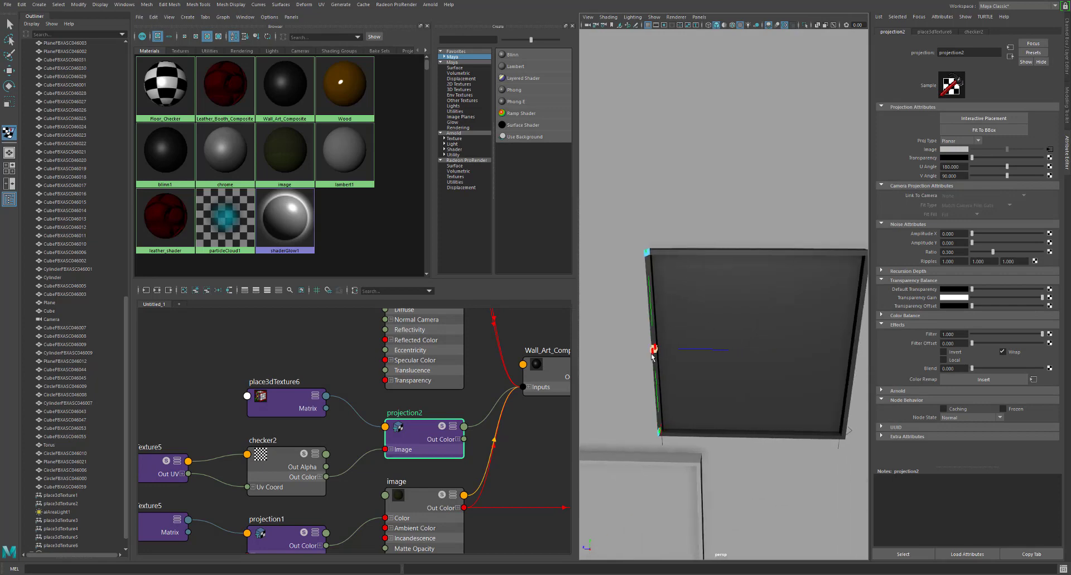
left_click_drag(653, 349, 599, 414)
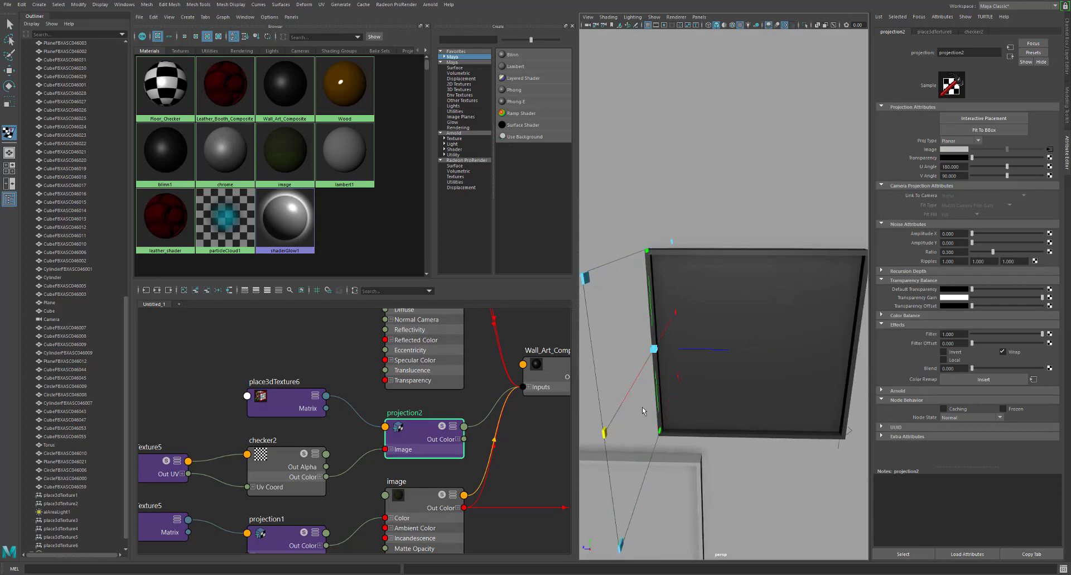
Rotate the checker projection plane about its vertical axis to face the picture frame and refit it to the bounding box
left_click(678, 379)
key("e")
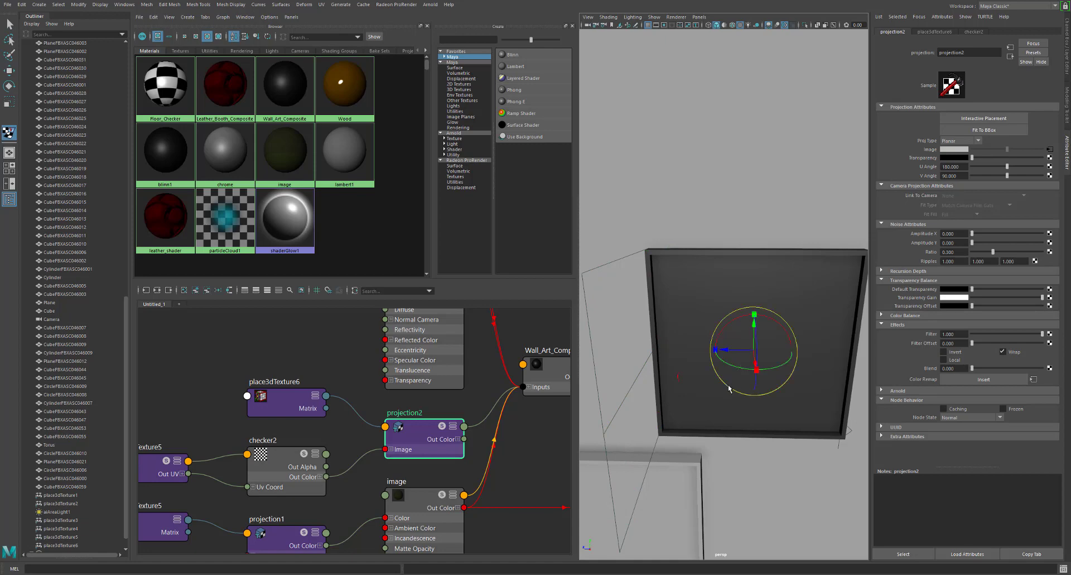
left_click_drag(731, 364, 791, 368)
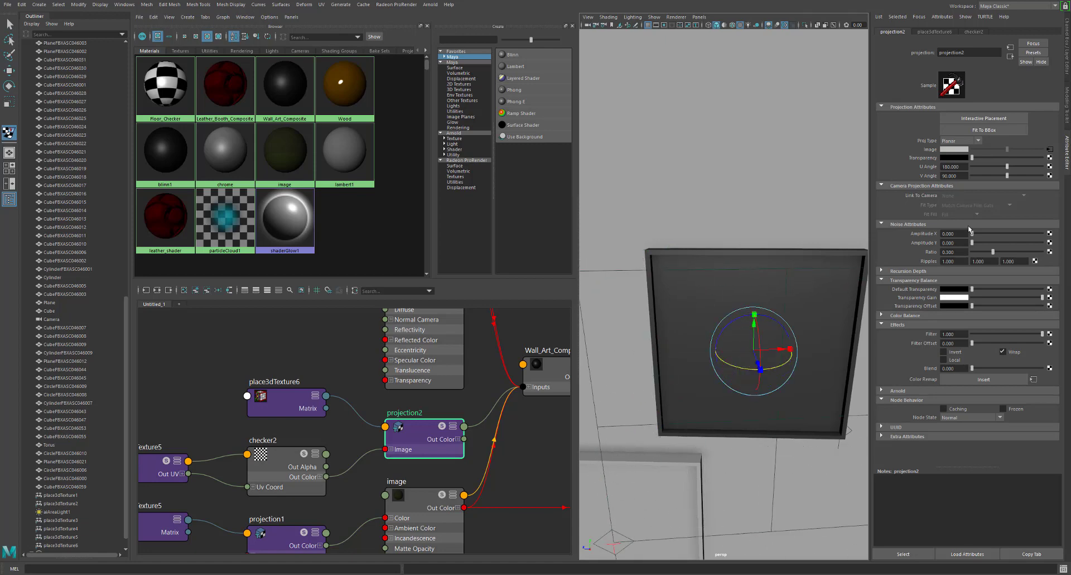
left_click(987, 130)
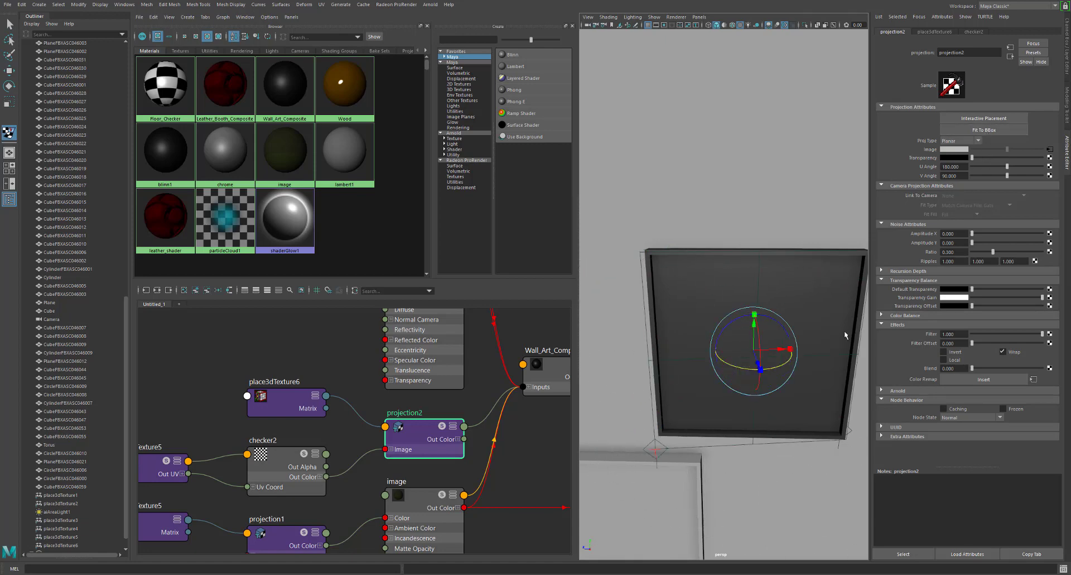
left_click_drag(789, 368, 782, 367)
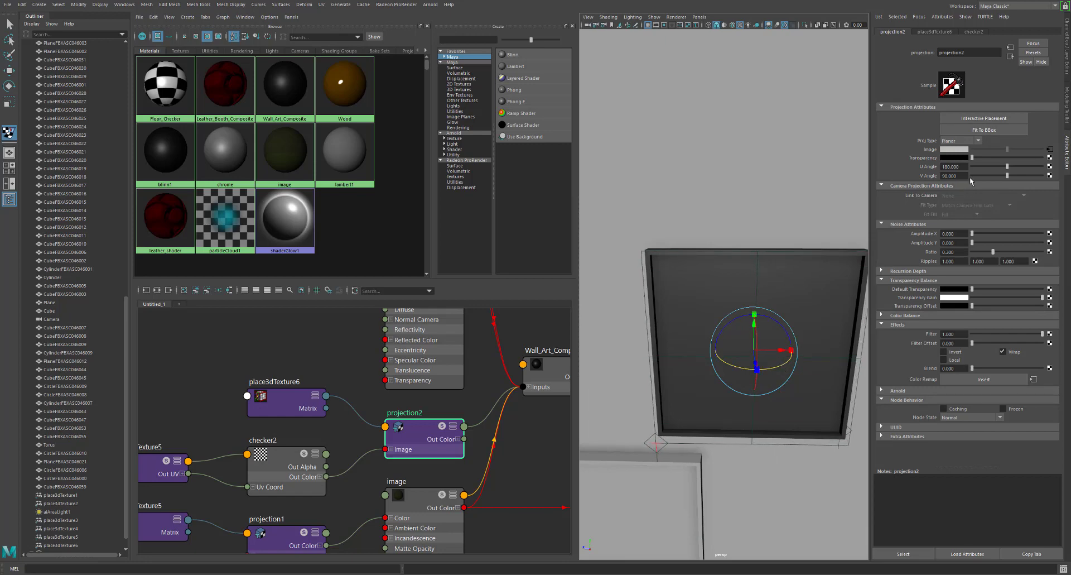
left_click(987, 130)
Break the checker projection's connection to the transparency of the Blinn layer in Wall_Art_Composite
left_click(301, 98)
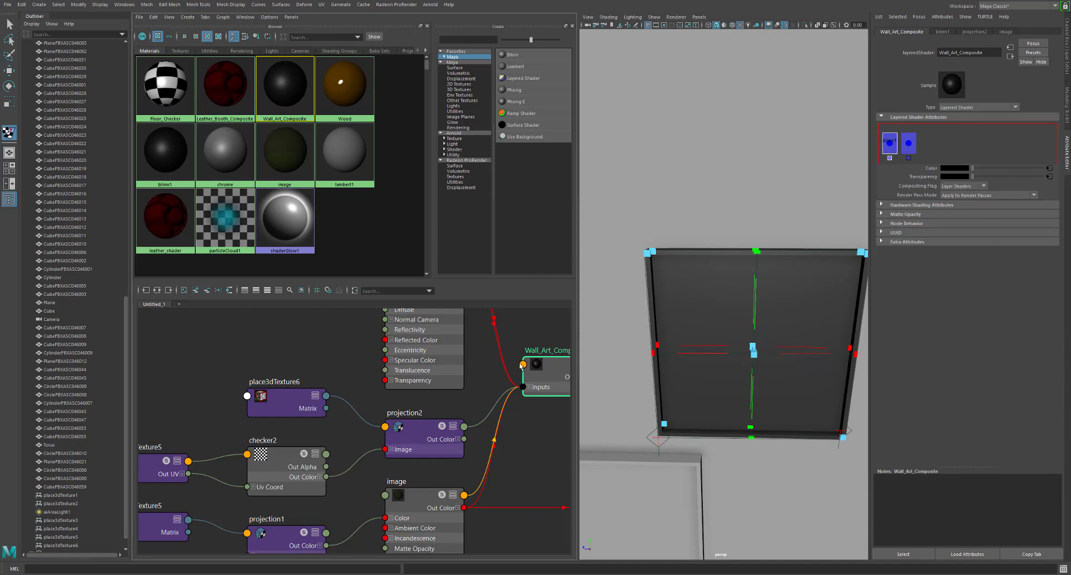
scroll(522, 366, "down", 5)
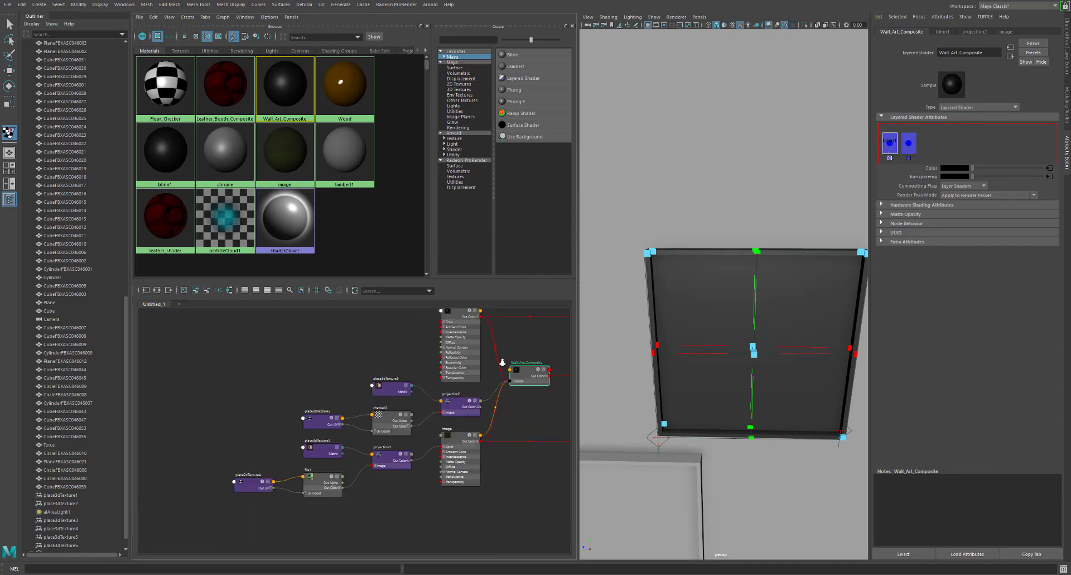
mouse_move(502, 362)
right_mouse_down("alt")
mouse_move(454, 387)
mouse_move(486, 371)
right_mouse_up("alt")
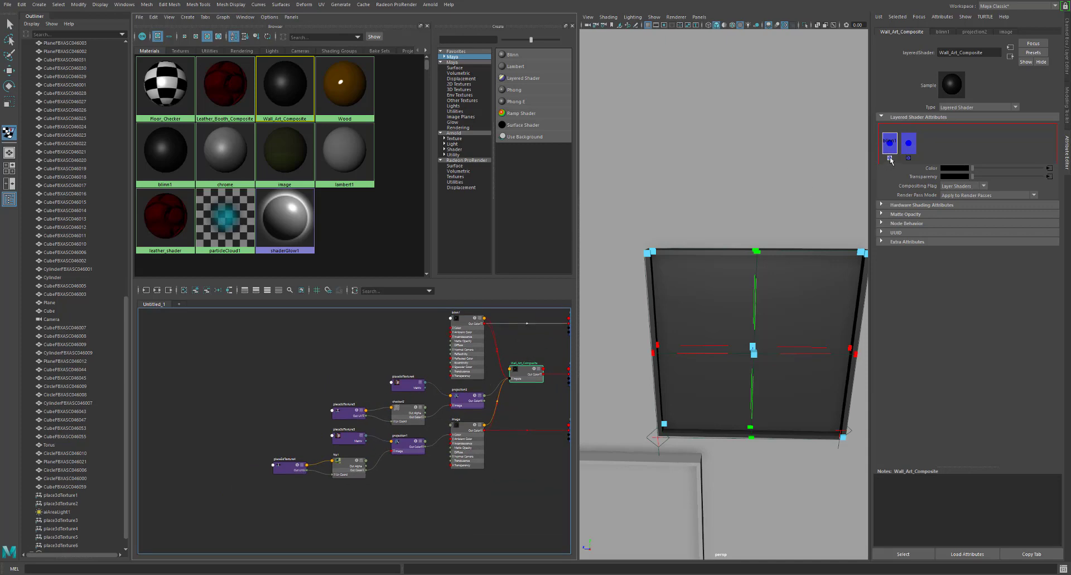
right_click(942, 178)
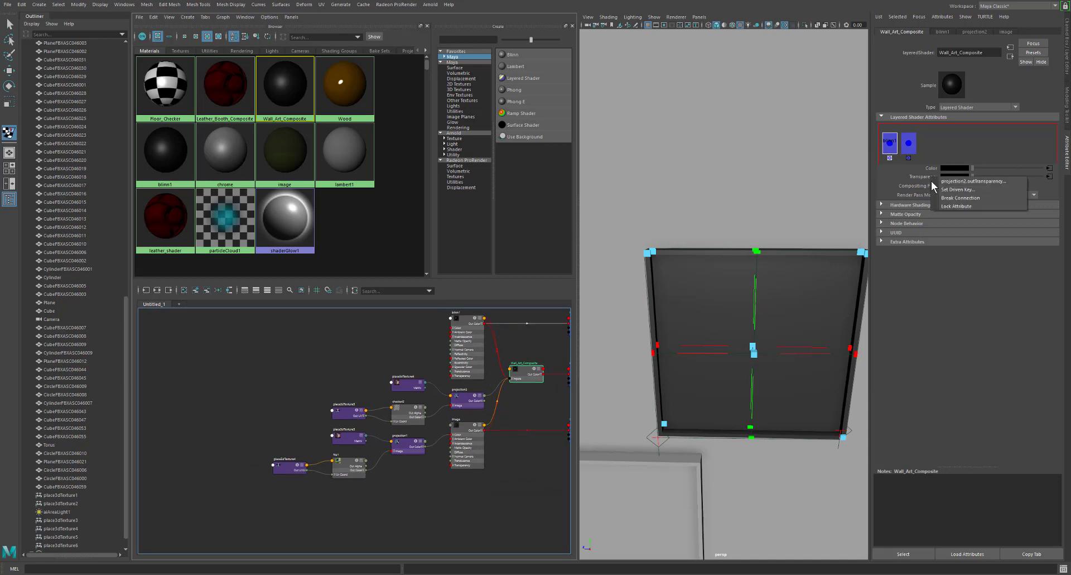
left_click(960, 197)
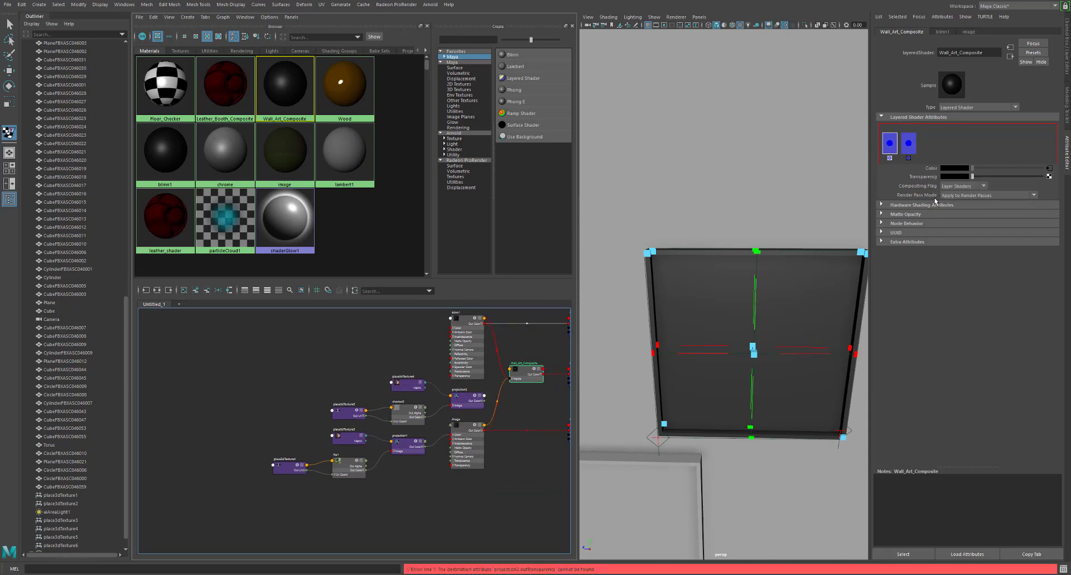
key("a")
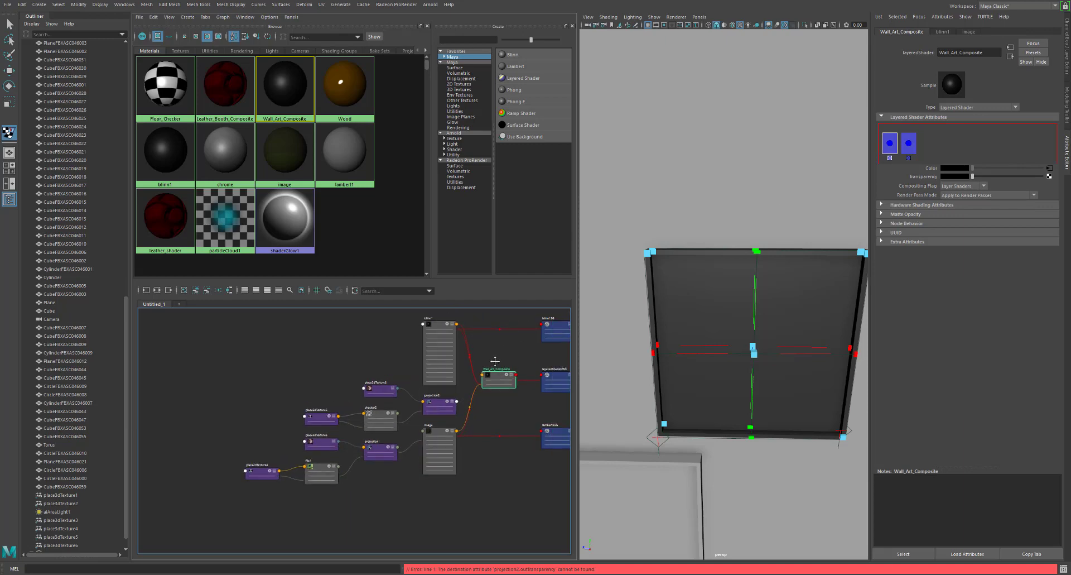
Undo the broken connection, the projection placement edits and the creation of the checker projection on Wall_Art_Composite
left_click(479, 374)
key("ctrl+z")
key("ctrl+z")
key("ctrl+z")
key("ctrl+z")
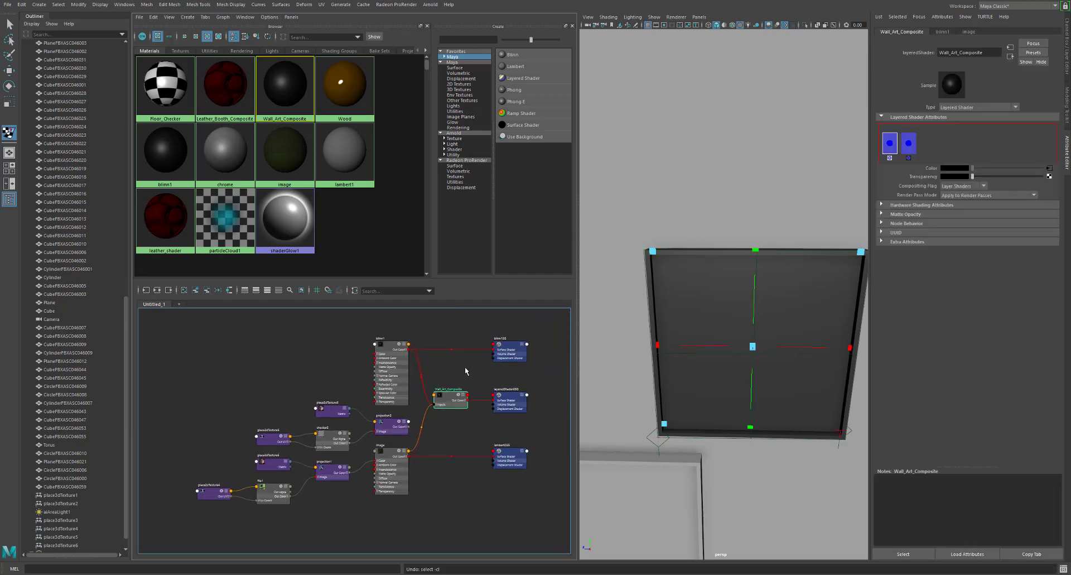
key("ctrl+z")
key("ctrl+z")
key("ctrl+z")
key("ctrl+z")
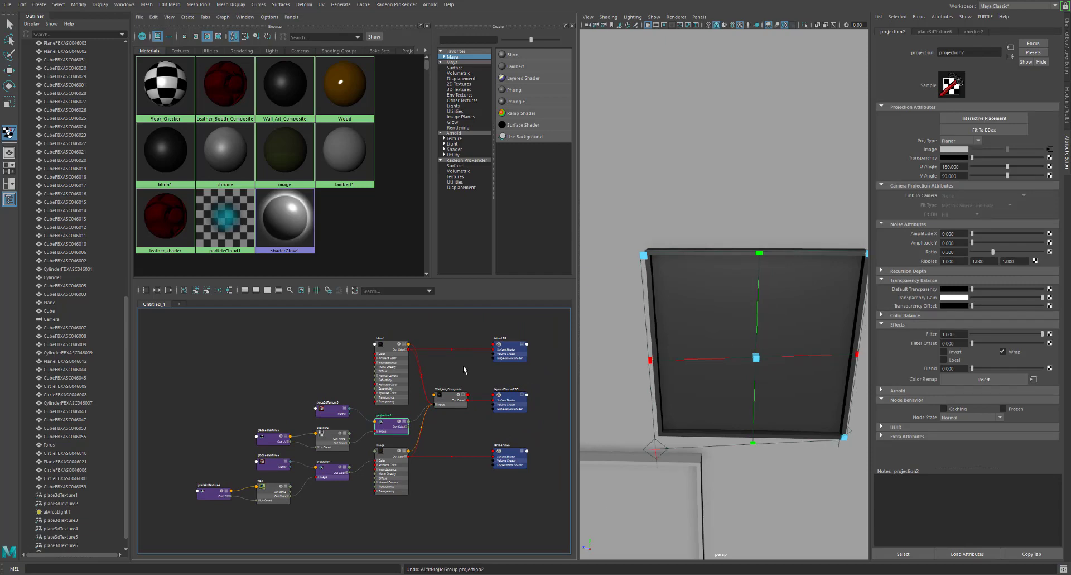
key("ctrl+z")
key("ctrl+z")
key("ctrl+z")
key("ctrl+z")
key("ctrl+z")
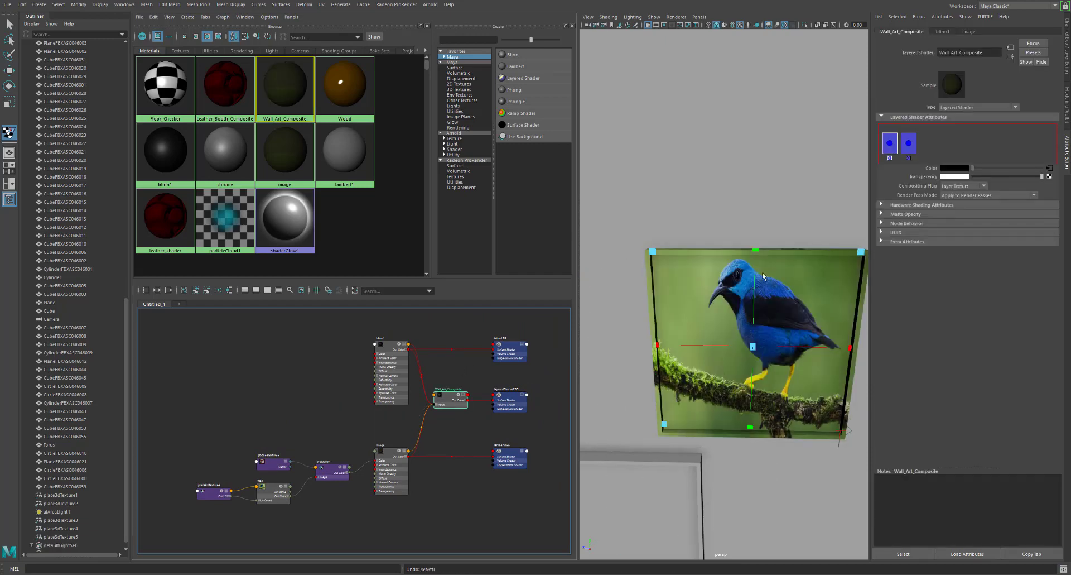
Remove the Blinn layer from Wall_Art_Composite and add the blinn1 material back as a layer over the bird image
left_click(906, 147)
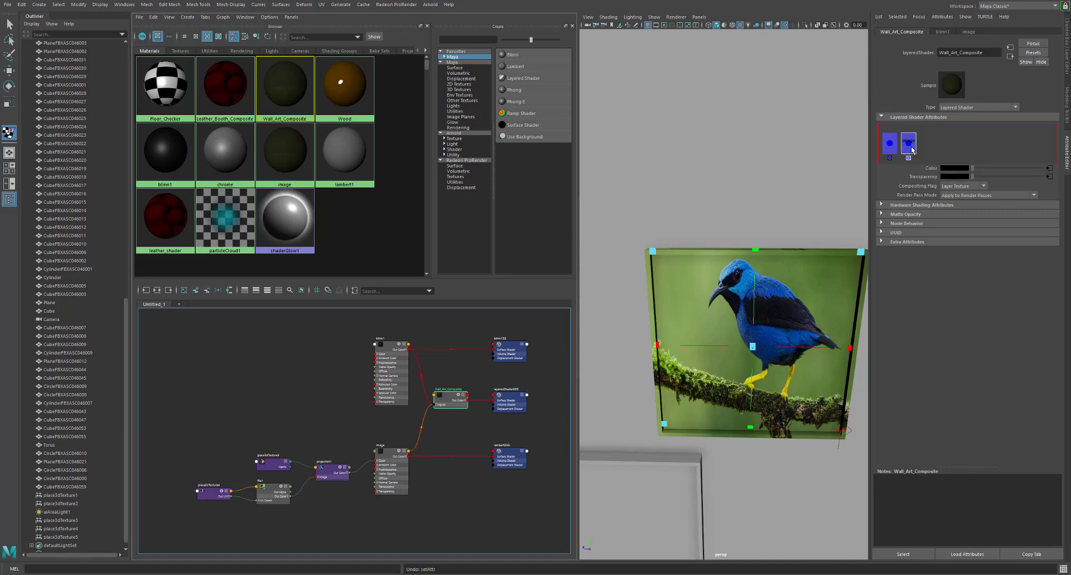
left_click(890, 146)
mouse_move(1042, 177)
left_mouse_down()
mouse_move(962, 181)
mouse_move(1044, 179)
left_mouse_up()
left_click(908, 158)
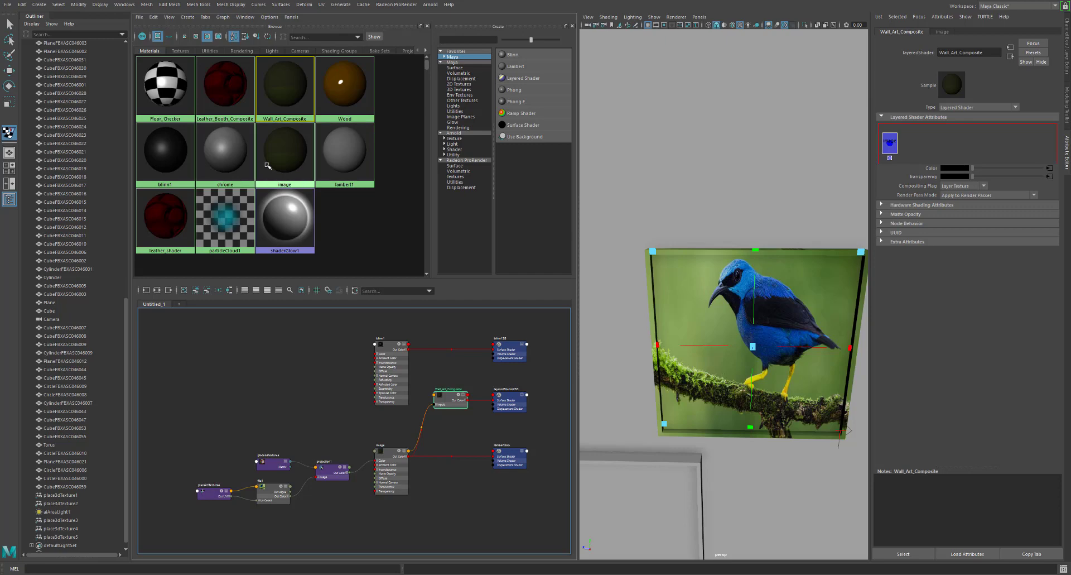
middle_click_drag(825, 161, 889, 151)
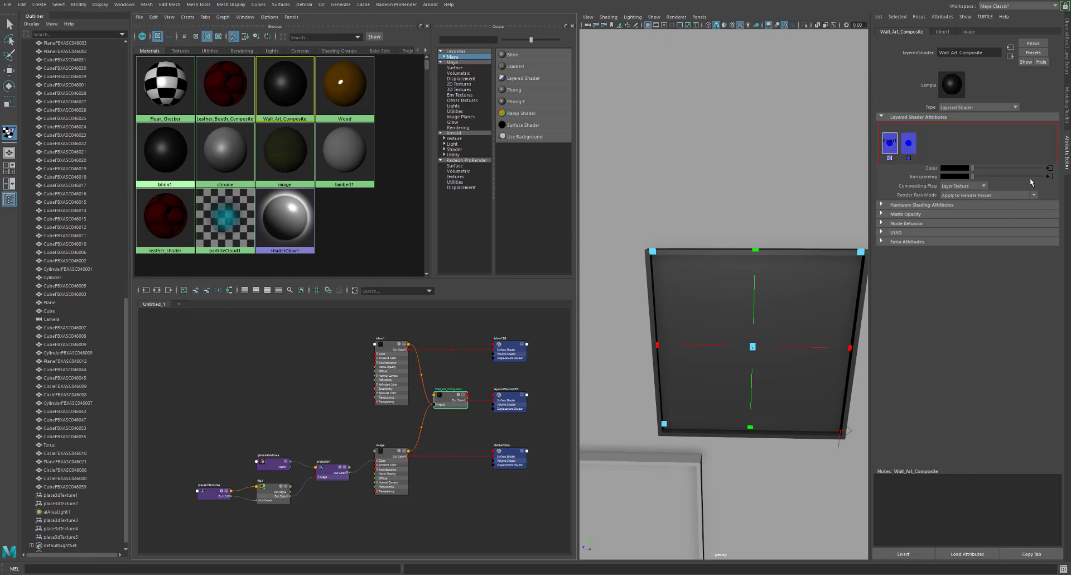
Raise blinn1's transparency to full white and set its eccentricity to about 0.63
left_click(1049, 177)
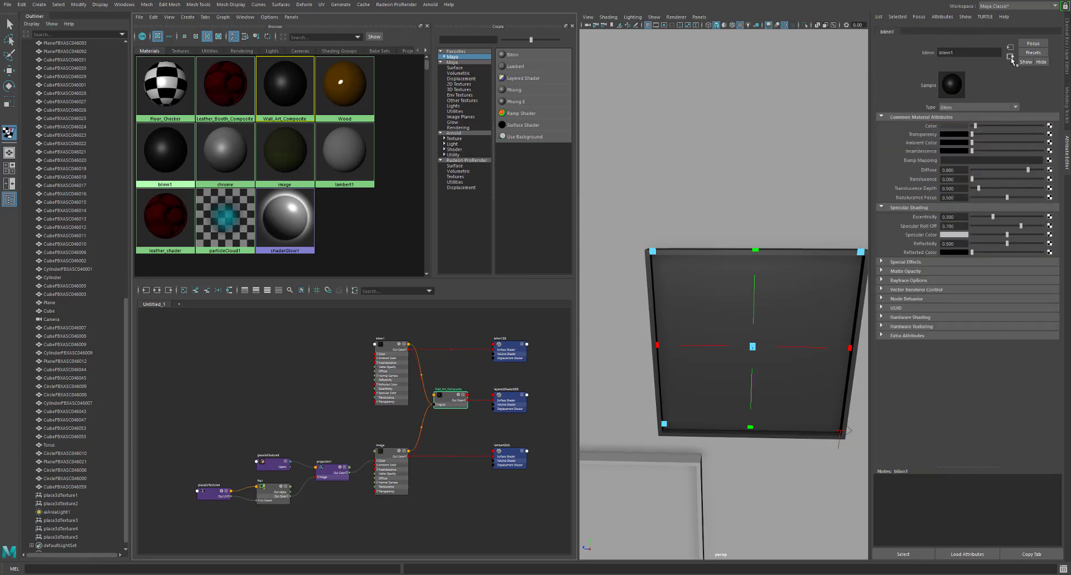
left_click_drag(973, 134, 1060, 141)
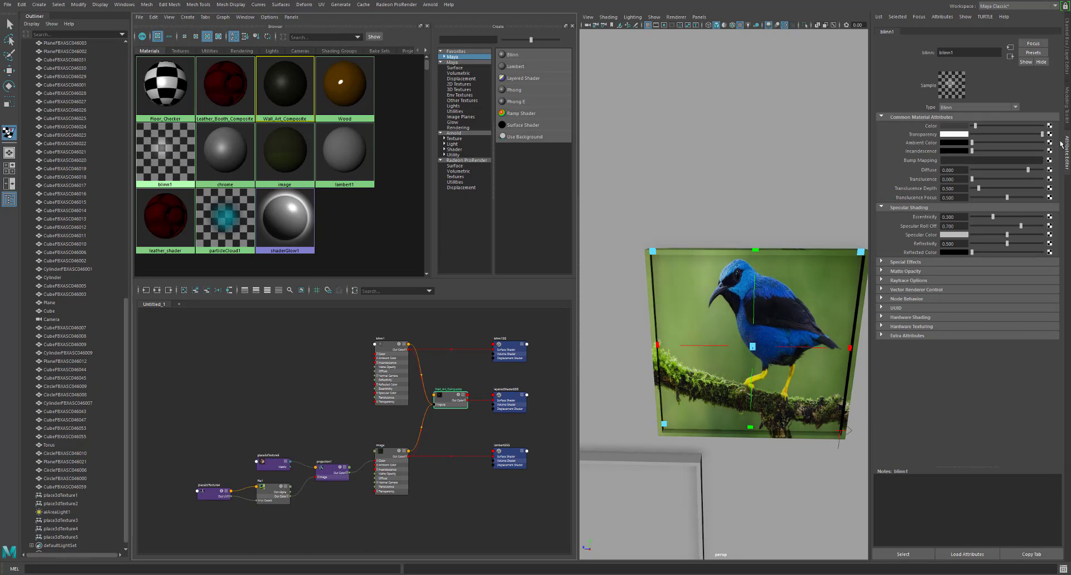
left_click_drag(993, 217, 972, 217)
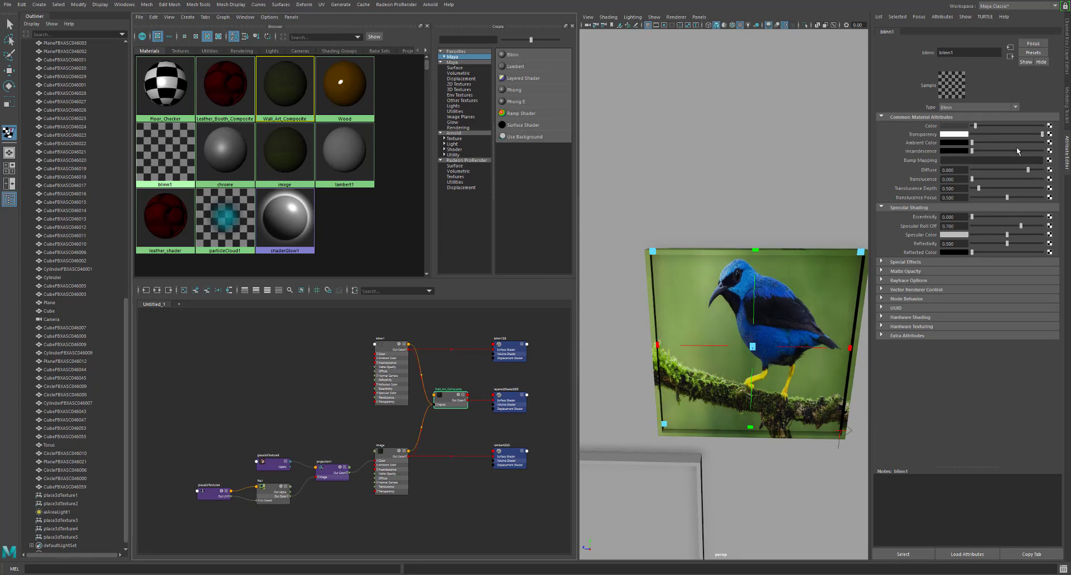
left_click_drag(974, 217, 1017, 222)
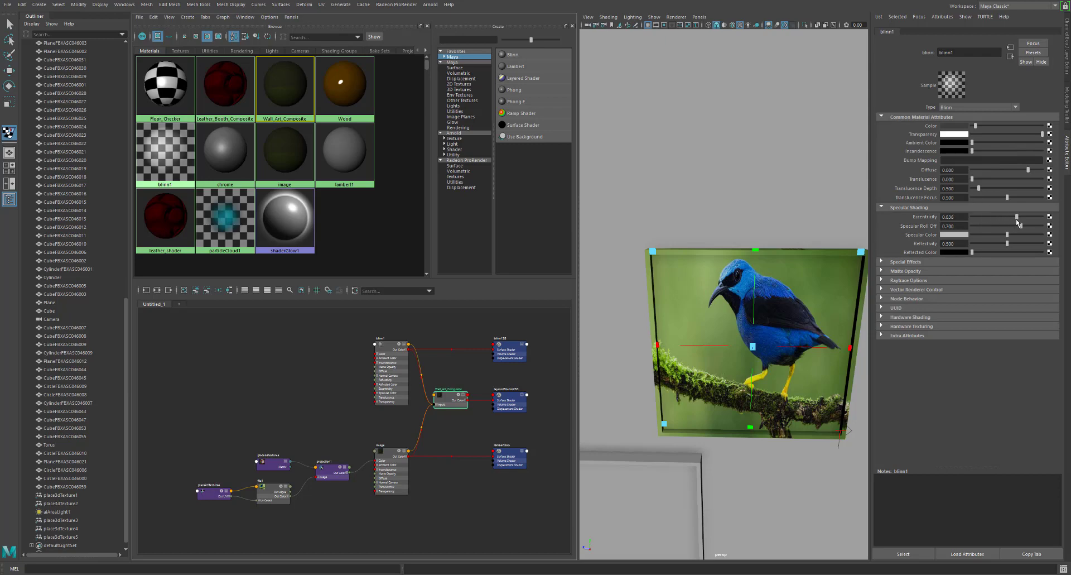
Lower blinn1's transparency to a dark grey and try mapping a checker texture, created as a stencil, to it
left_click_drag(1043, 134, 983, 135)
left_click(1050, 134)
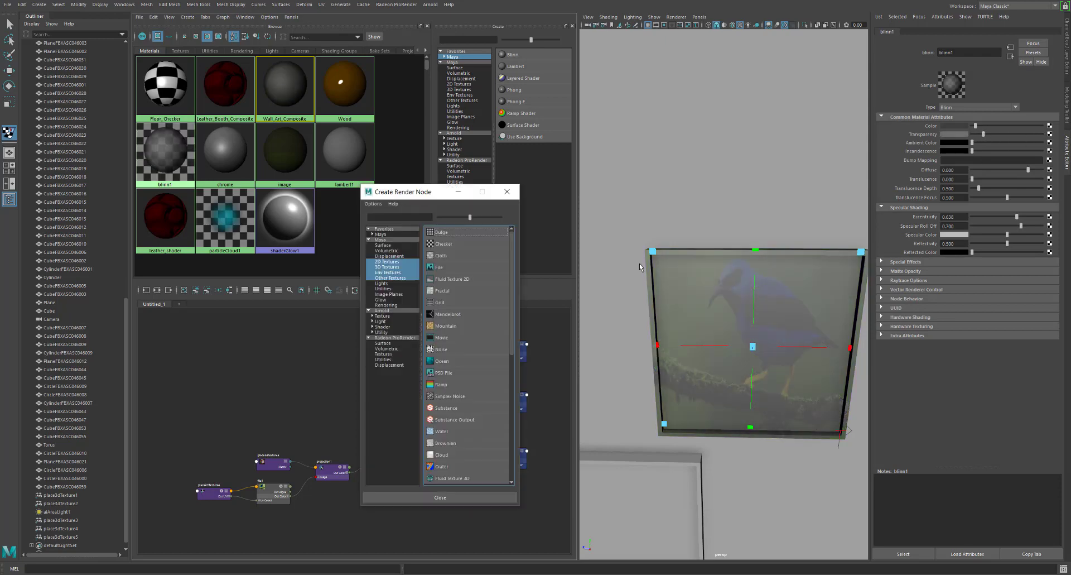
right_click(461, 244)
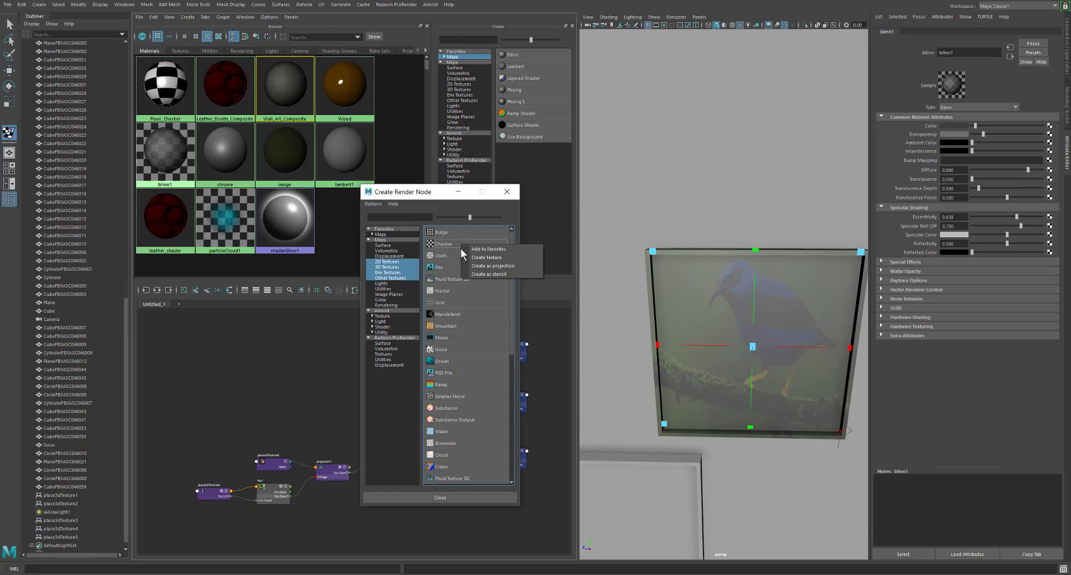
left_click(473, 273)
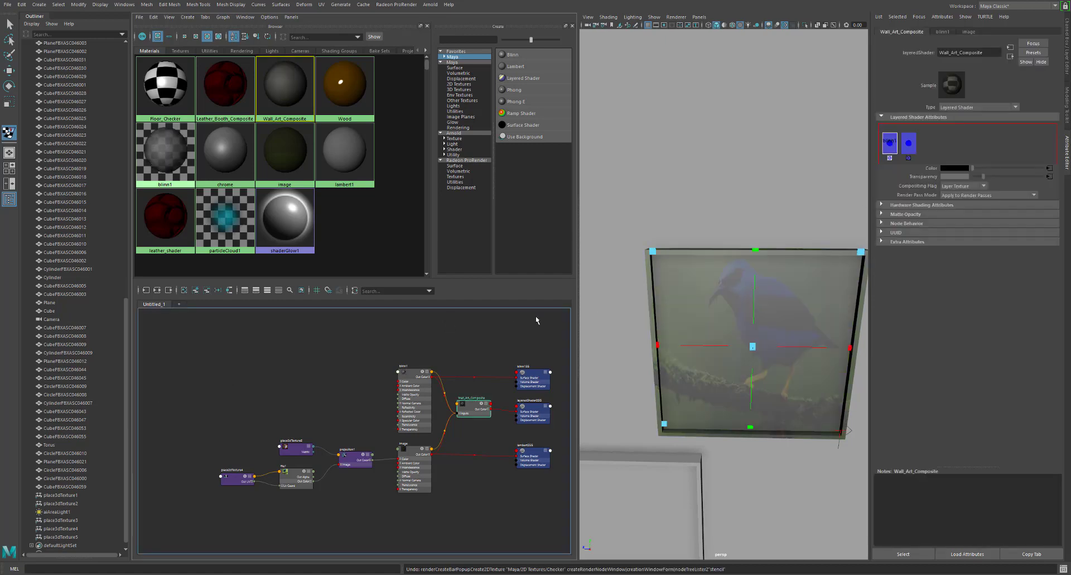
Raise blinn1's transparency to a light grey
left_click(159, 156)
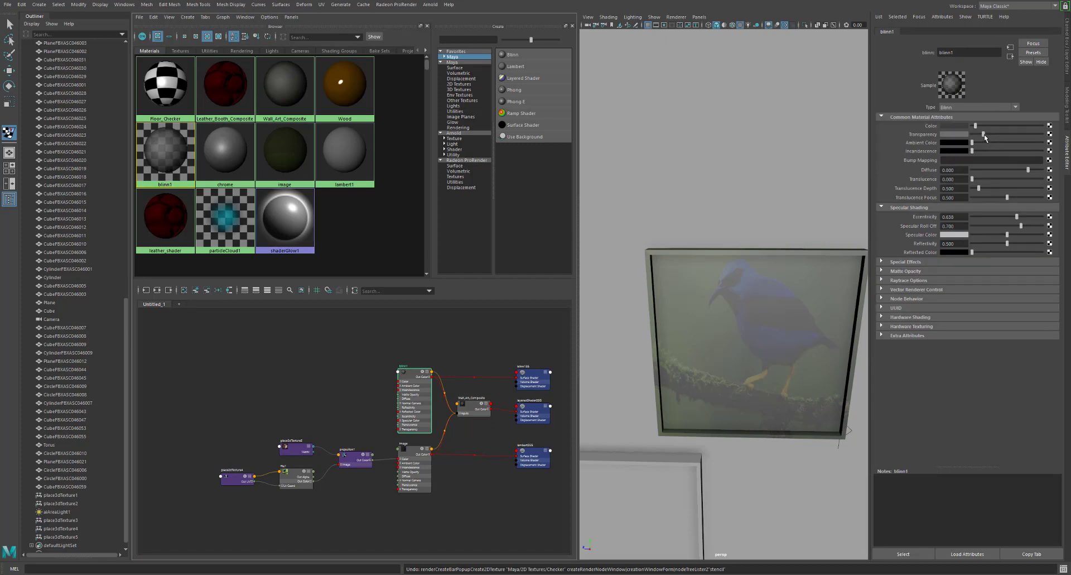
left_click_drag(984, 135, 1015, 136)
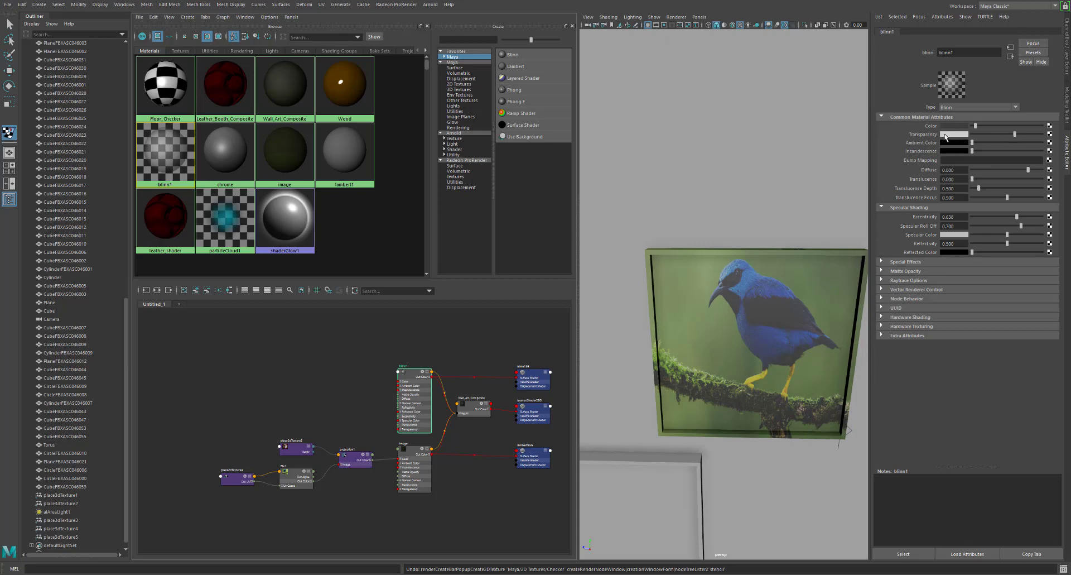
Map a checker texture, created as a stencil, to blinn1's transparency
left_click(1050, 135)
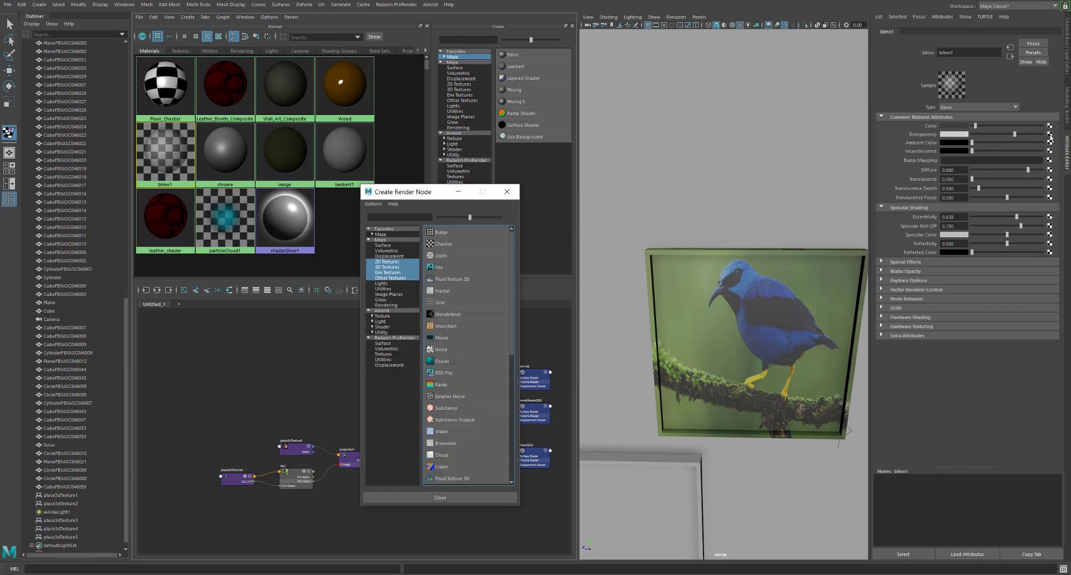
right_click(455, 247)
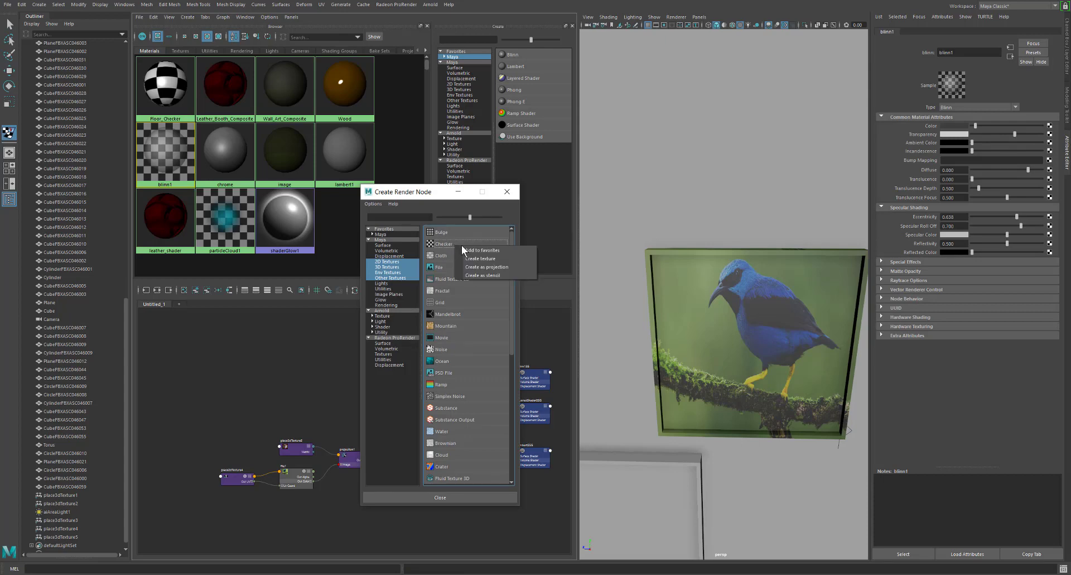
left_click(471, 276)
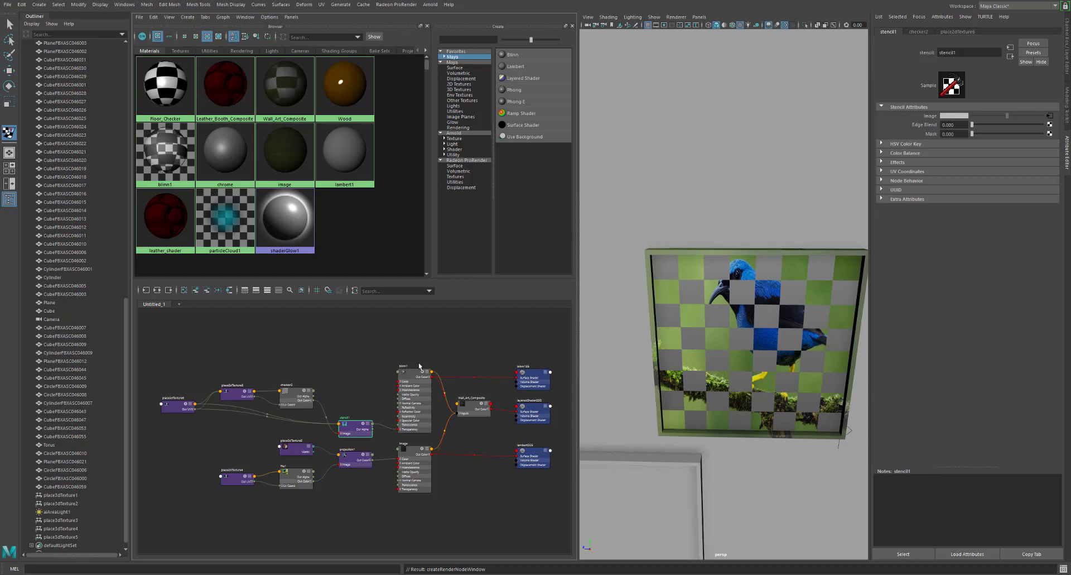
Set the Repeat UV of the checker texture's 2D placement node to 1 and 1
scroll(365, 372, "up", 2)
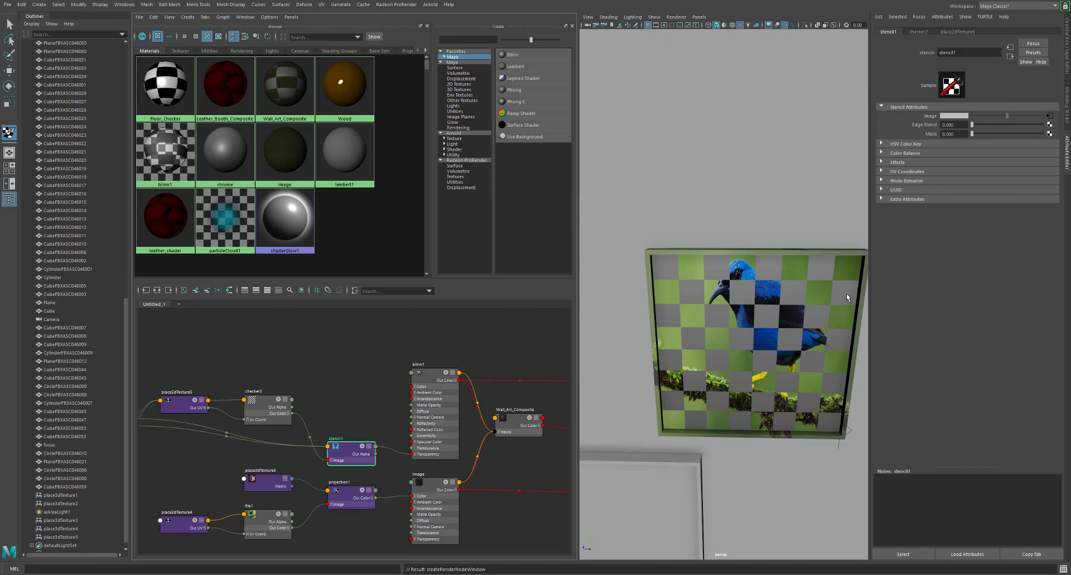
left_click(176, 410)
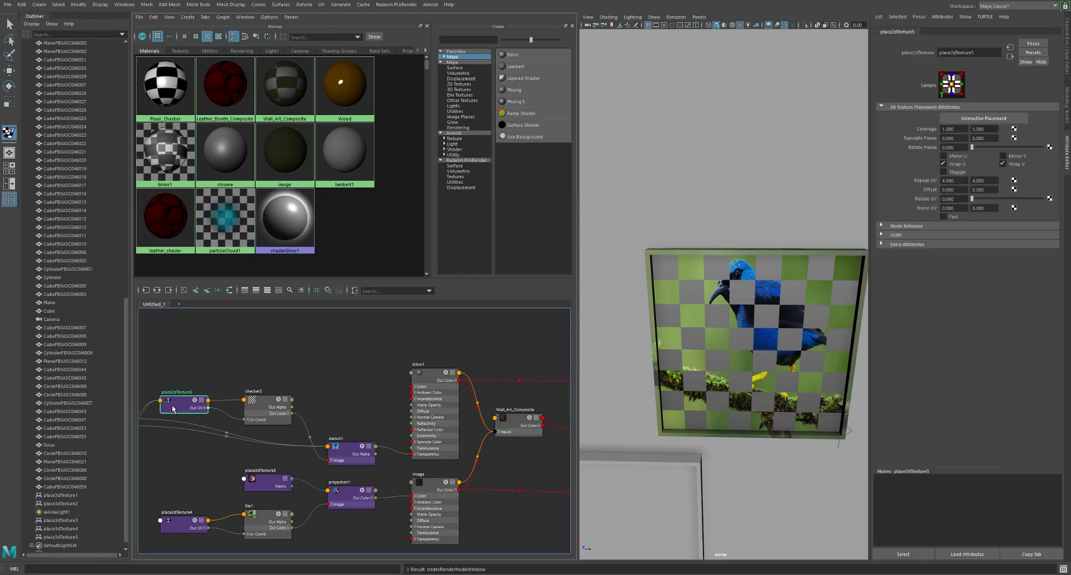
left_click(954, 181)
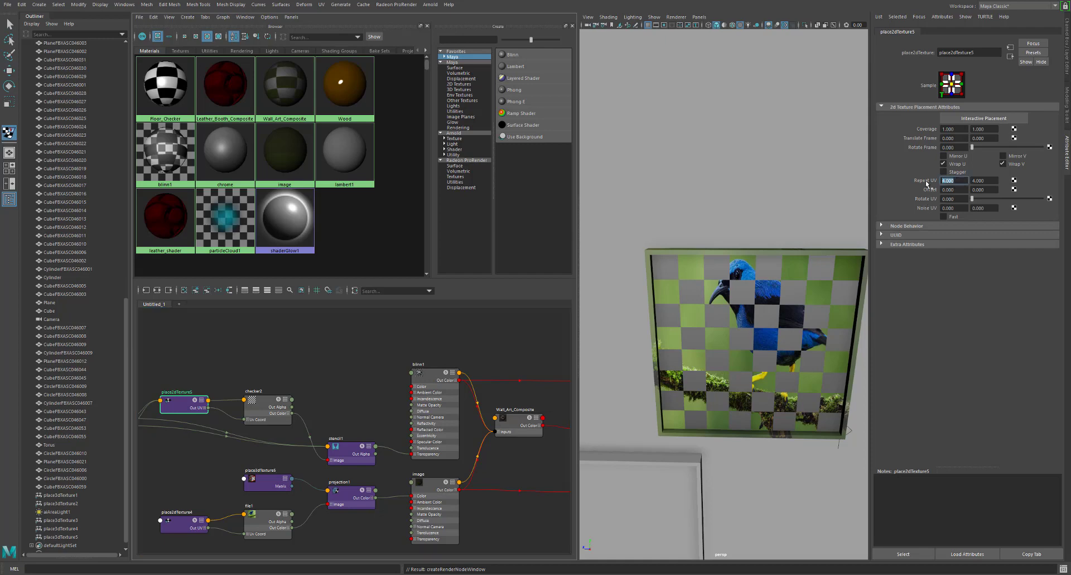
type("1")
key("Return")
left_click(993, 183)
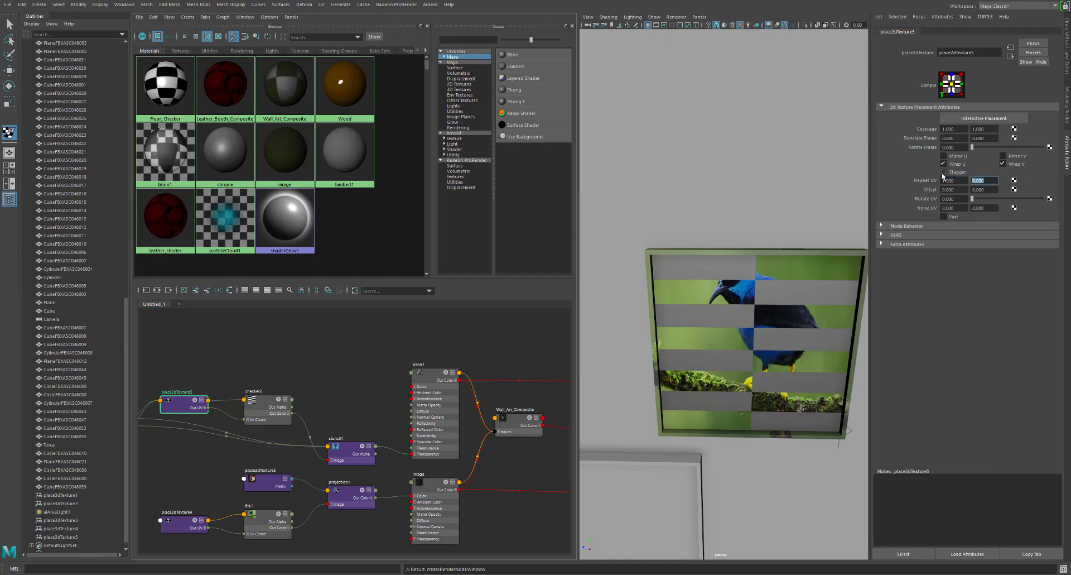
type("1")
key("Return")
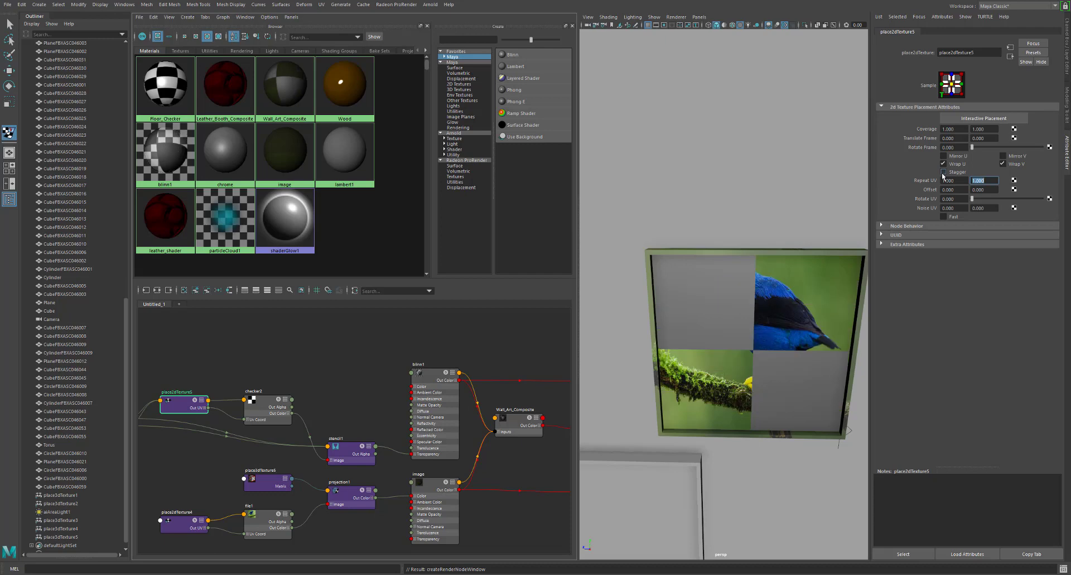
Try interactive placement on the 2D placement nodes of the checker texture and the stencil
left_click(980, 118)
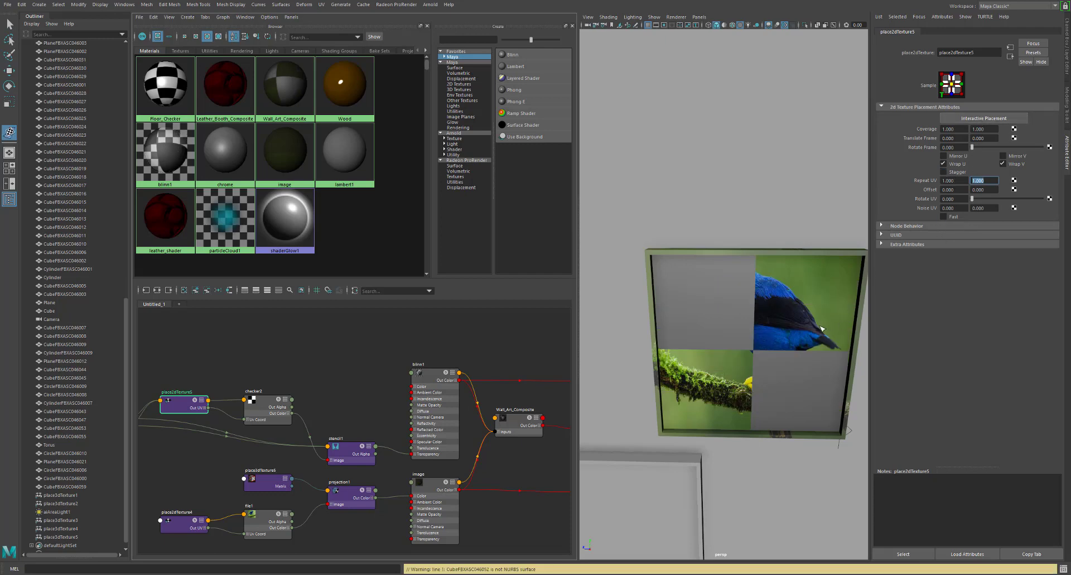
middle_click_drag(315, 350, 443, 344)
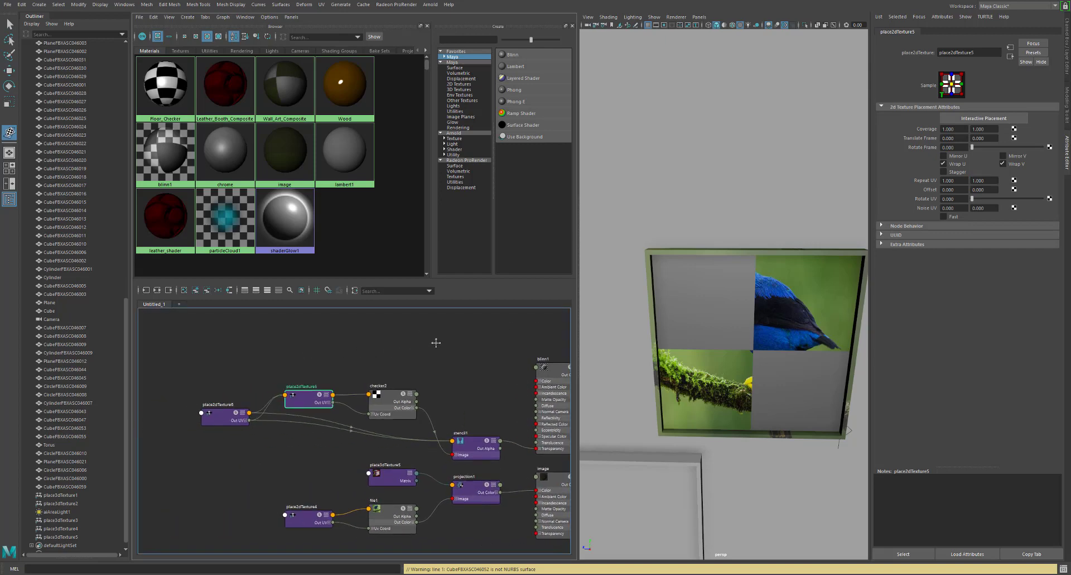
left_click(228, 419)
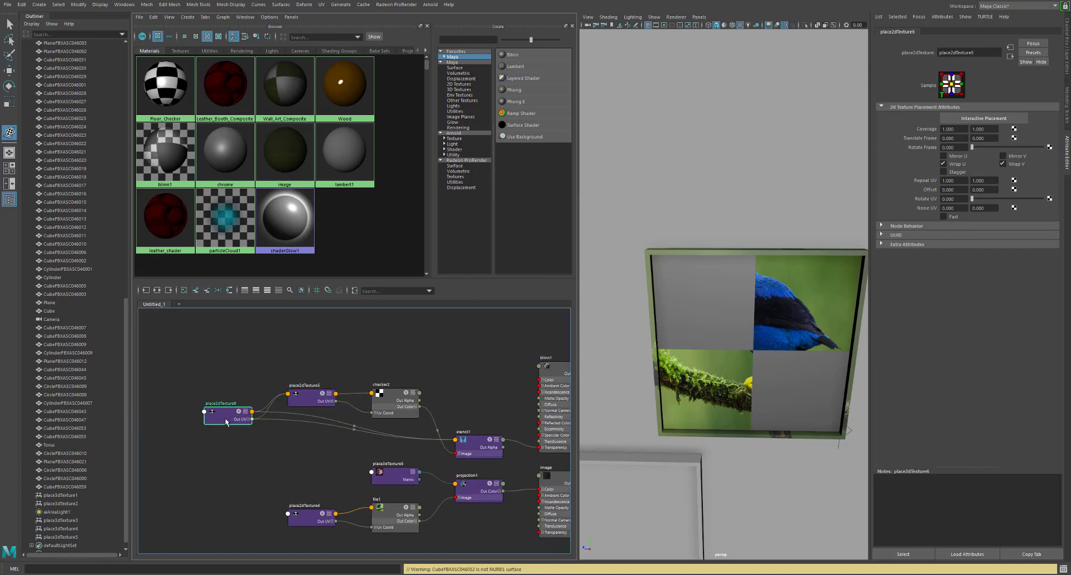
left_click(967, 120)
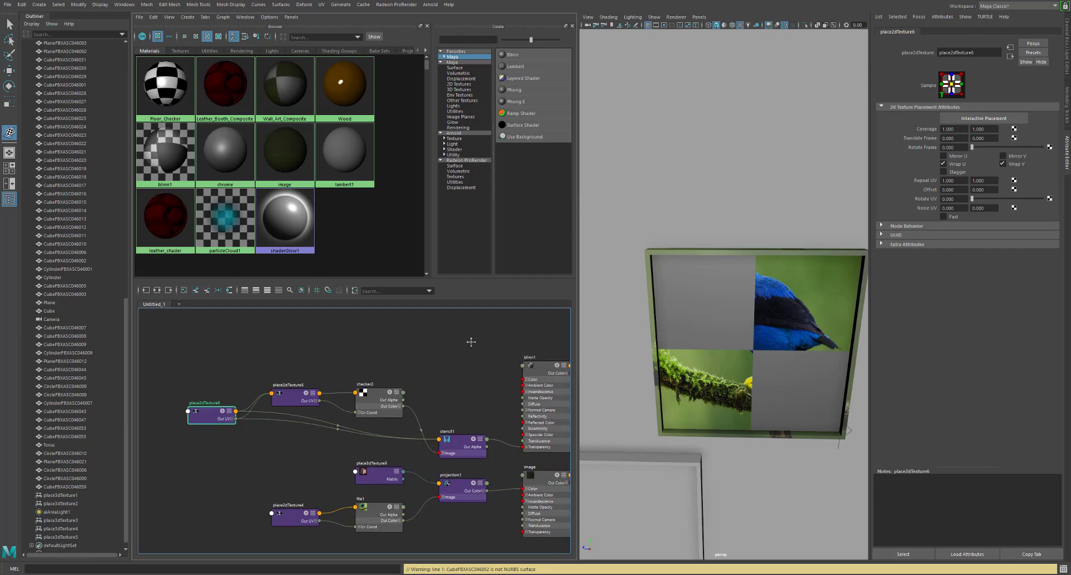
Undo the Repeat UV changes and the checker stencil mapped to blinn1's transparency
key("ctrl+z")
key("ctrl+z")
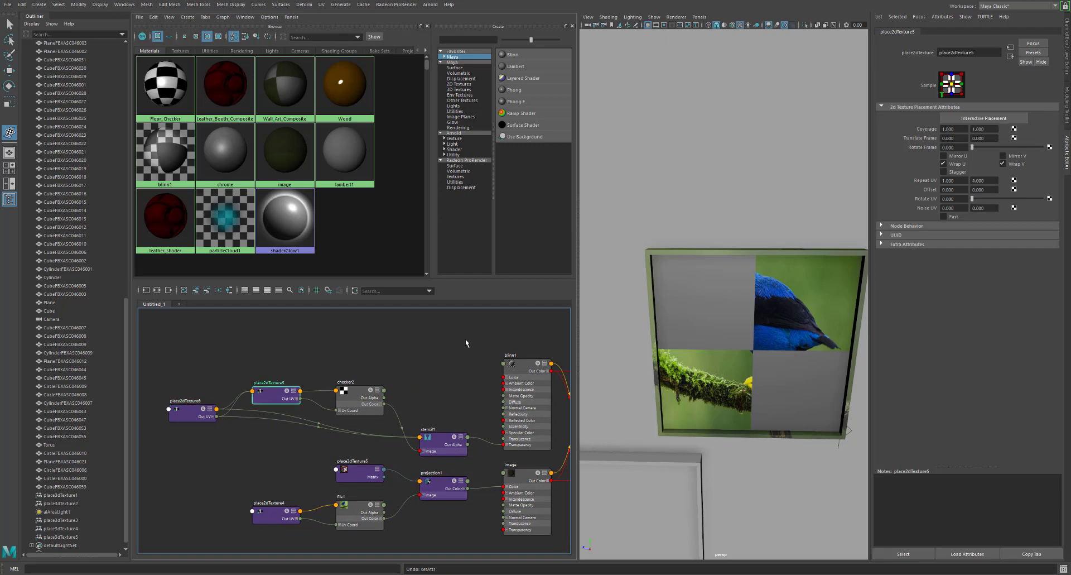
key("ctrl+z")
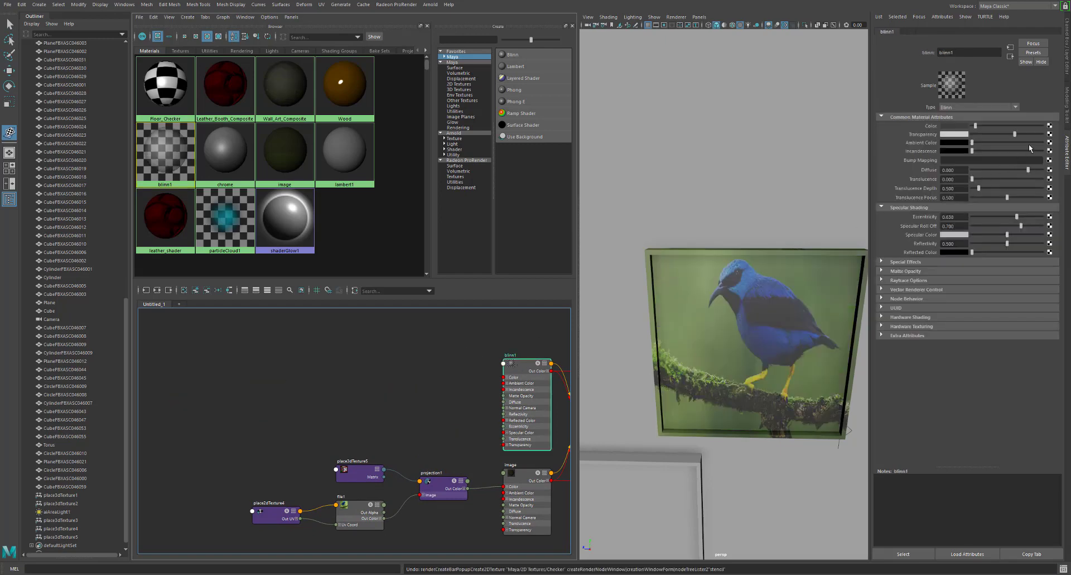
Map a checker texture, created as a projection, to blinn1's transparency and fit the projection to the bounding box
left_click(1051, 134)
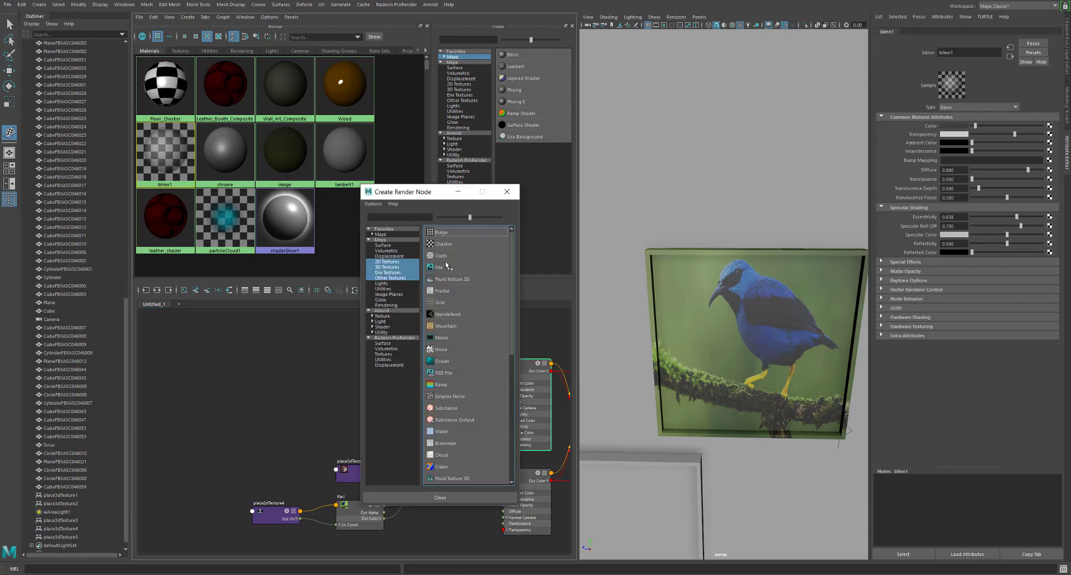
right_click(451, 243)
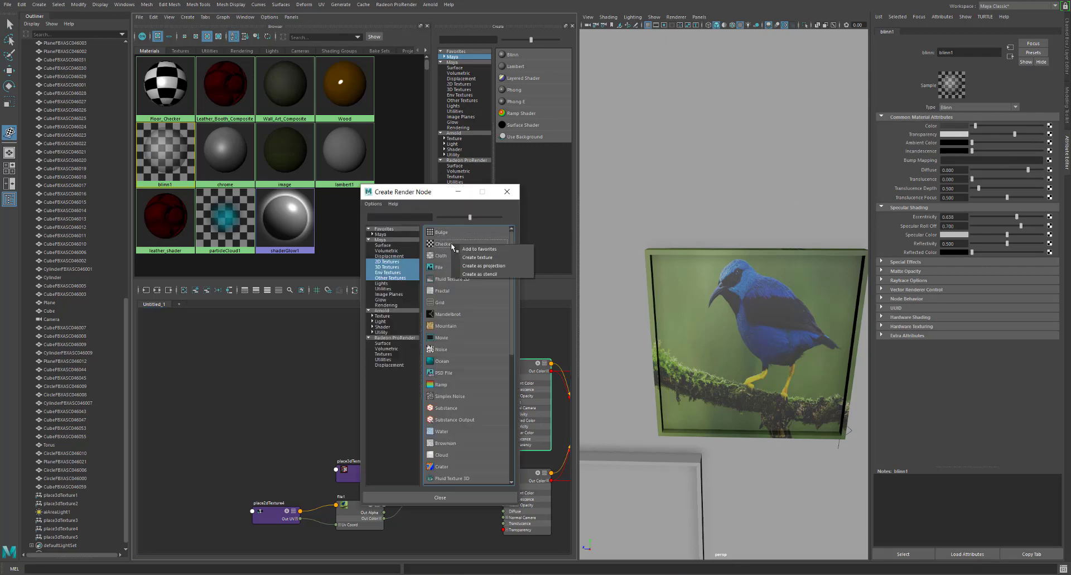
left_click(469, 265)
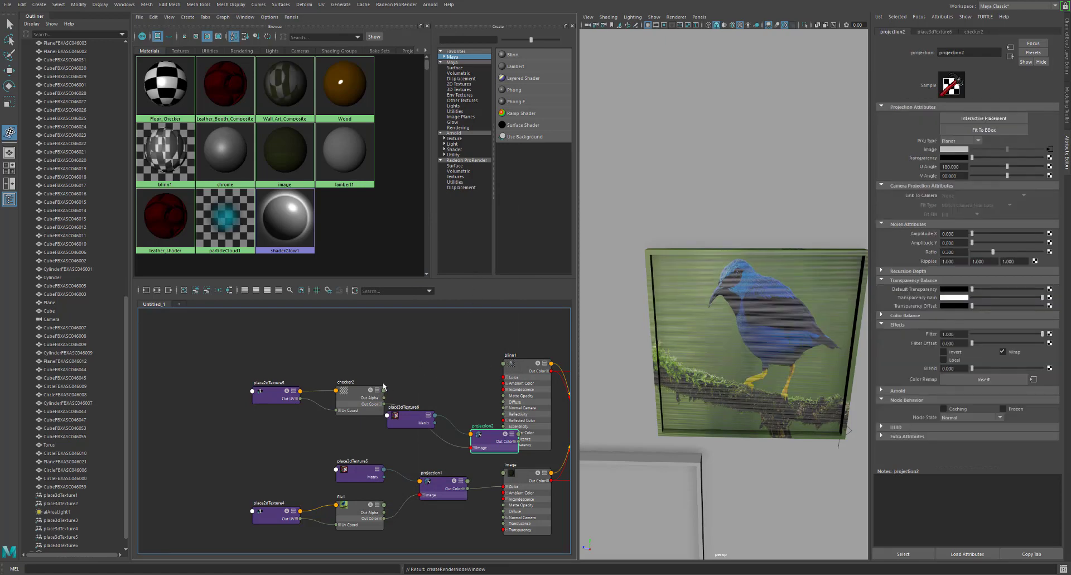
left_click(967, 132)
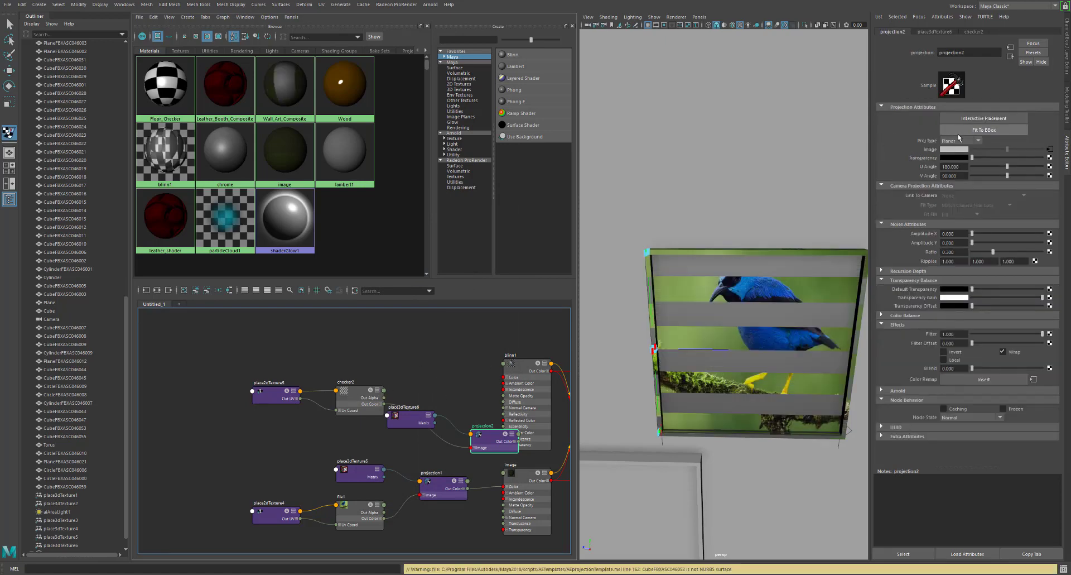
Rotate the checker projection to face the framed bird picture and fit it to the bounding box again
left_click_drag(650, 368, 646, 373, "alt")
middle_click_drag(656, 365, 669, 356, "alt")
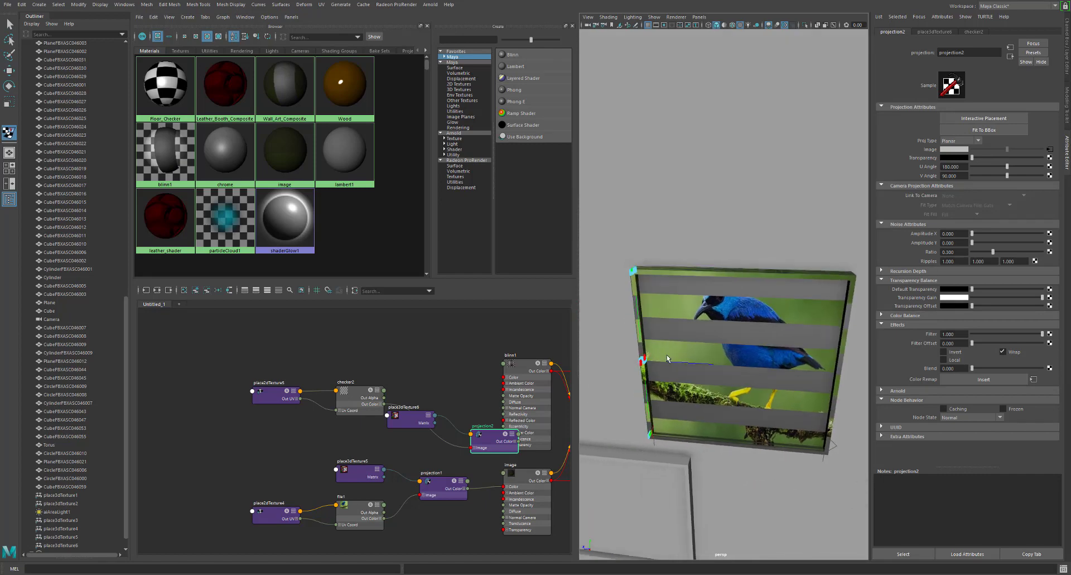
left_click_drag(640, 365, 612, 380)
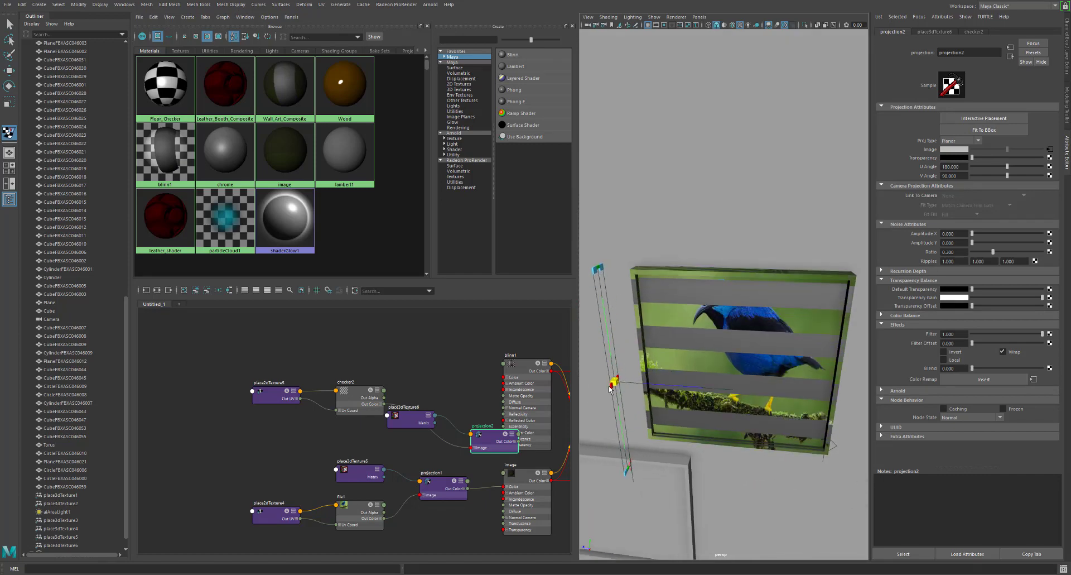
key("ctrl+z")
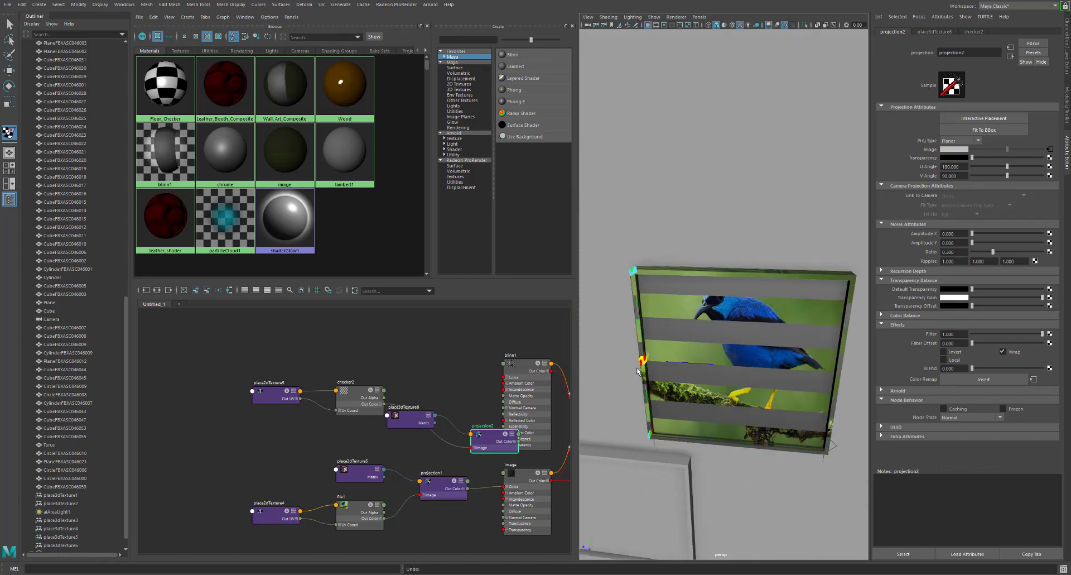
left_click_drag(641, 365, 594, 407)
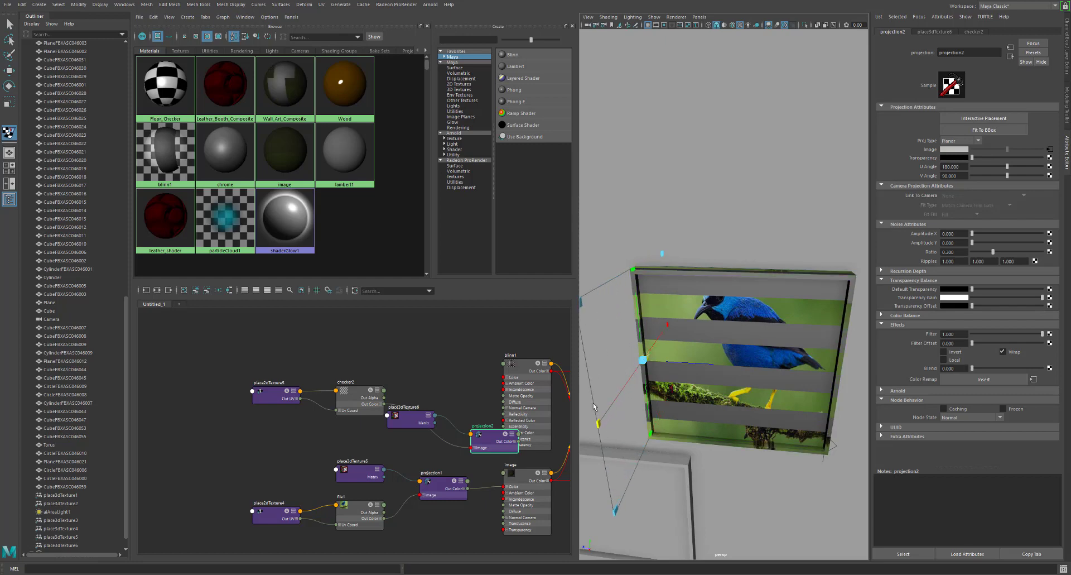
left_click(671, 387)
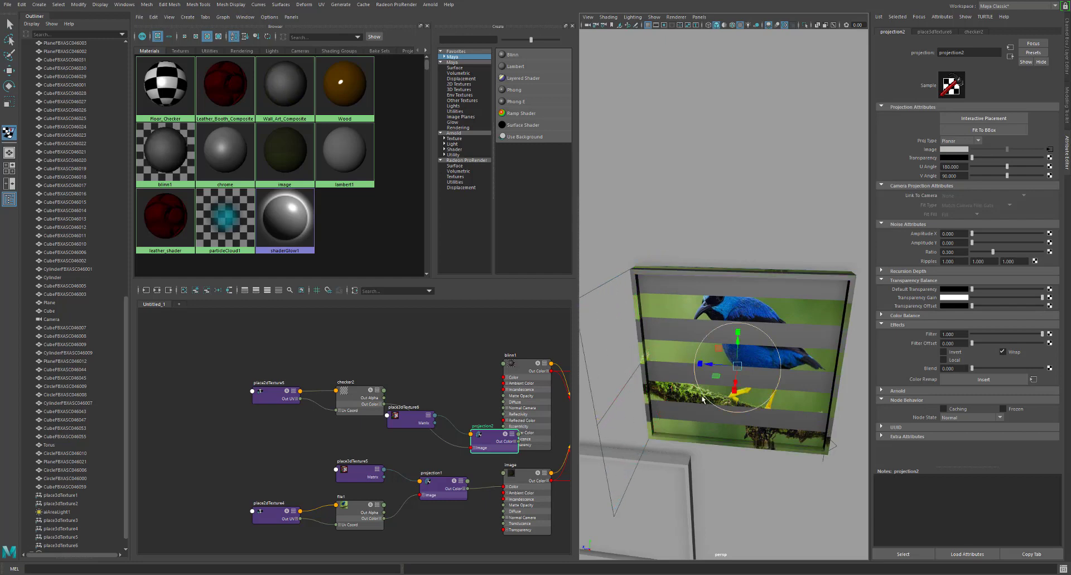
left_click_drag(719, 391, 773, 389)
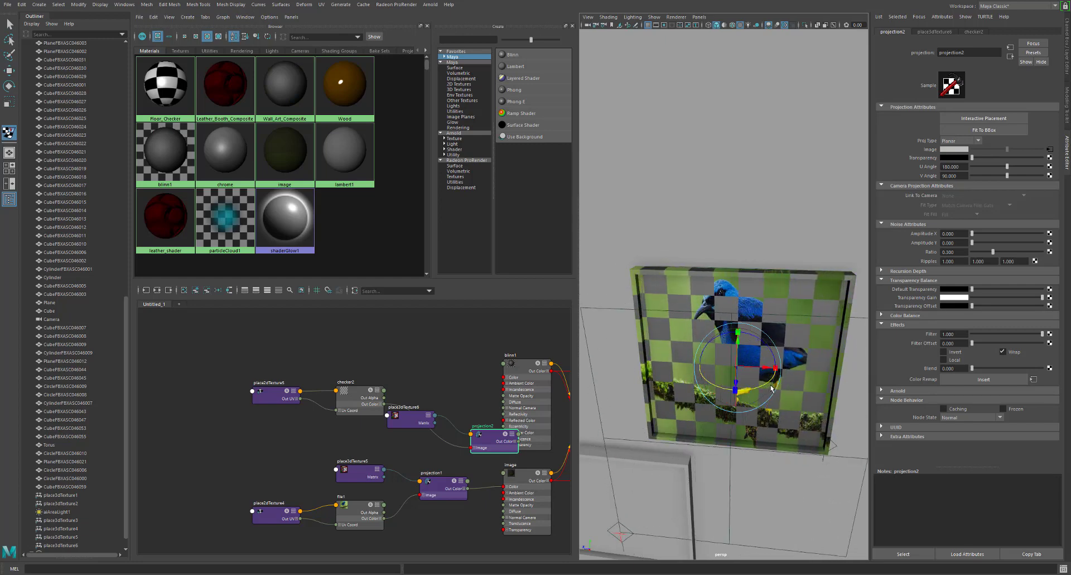
left_click(993, 130)
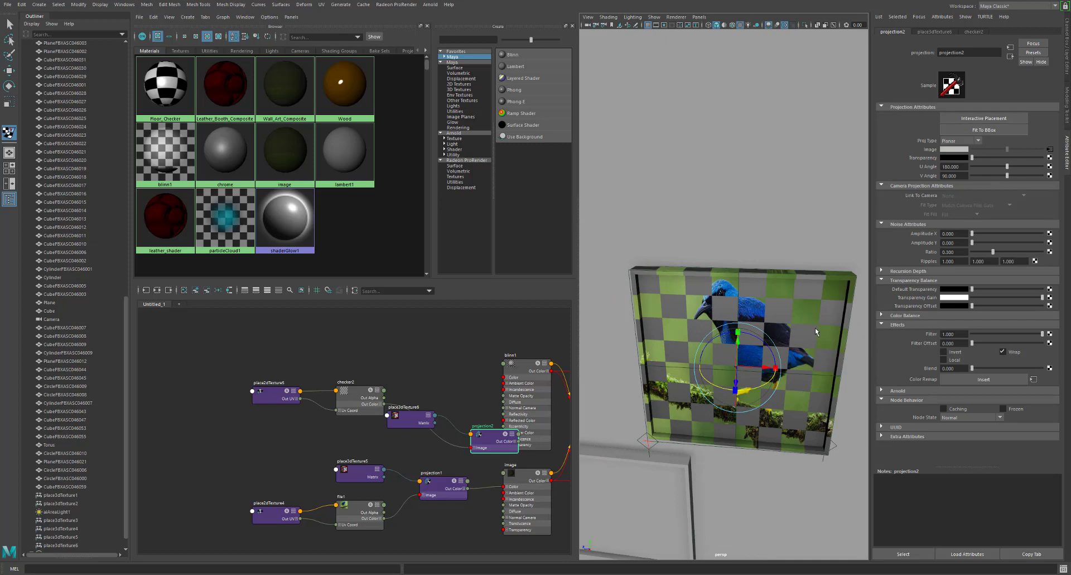
Scale the checker projection up vertically and horizontally so its squares extend well beyond the picture frame
scroll(762, 338, "down", 3)
scroll(766, 339, "up", 5)
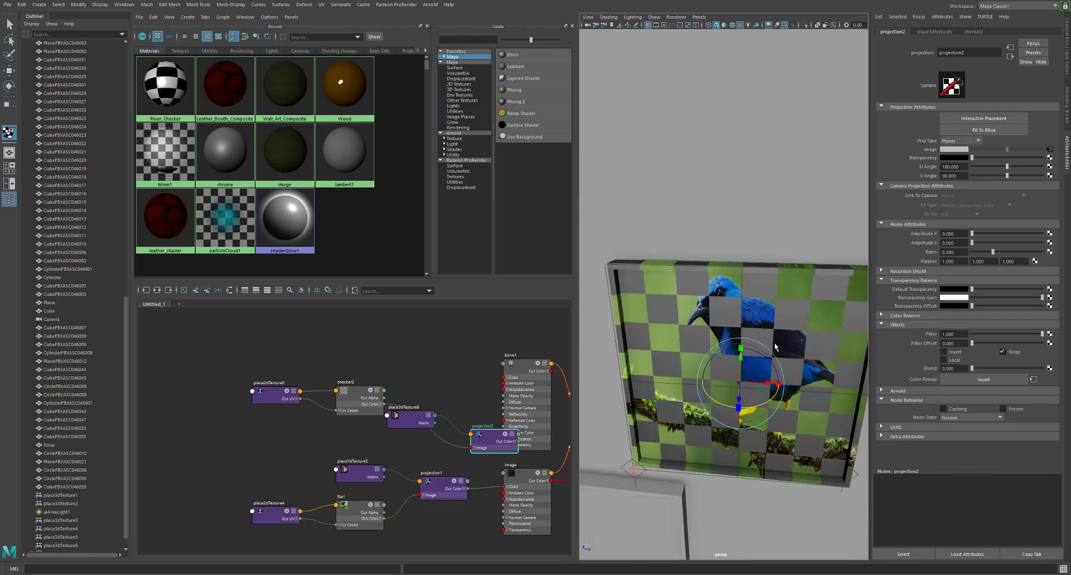
left_click_drag(742, 347, 750, 239)
left_click_drag(774, 383, 813, 390)
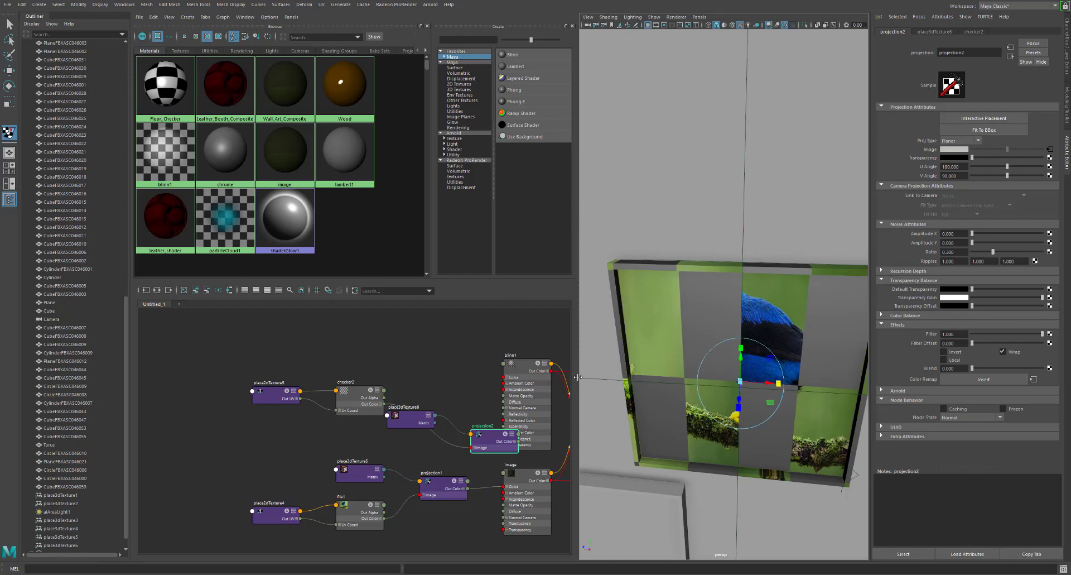
Set the Repeat UV of the projected checker's 2D placement node to 1 and 1
left_click(274, 398)
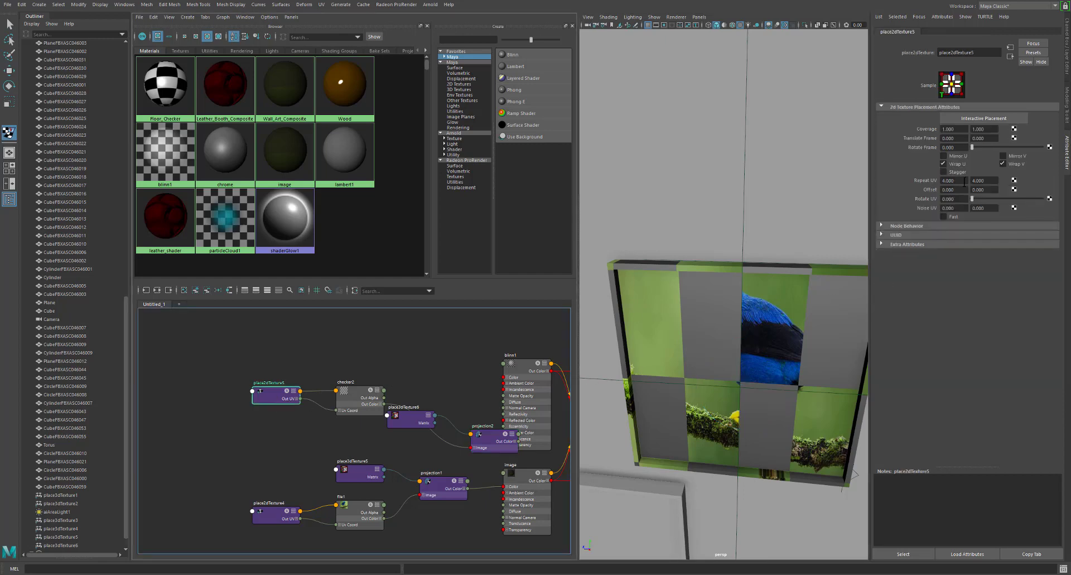
double_click(965, 182)
type("1")
key("Return")
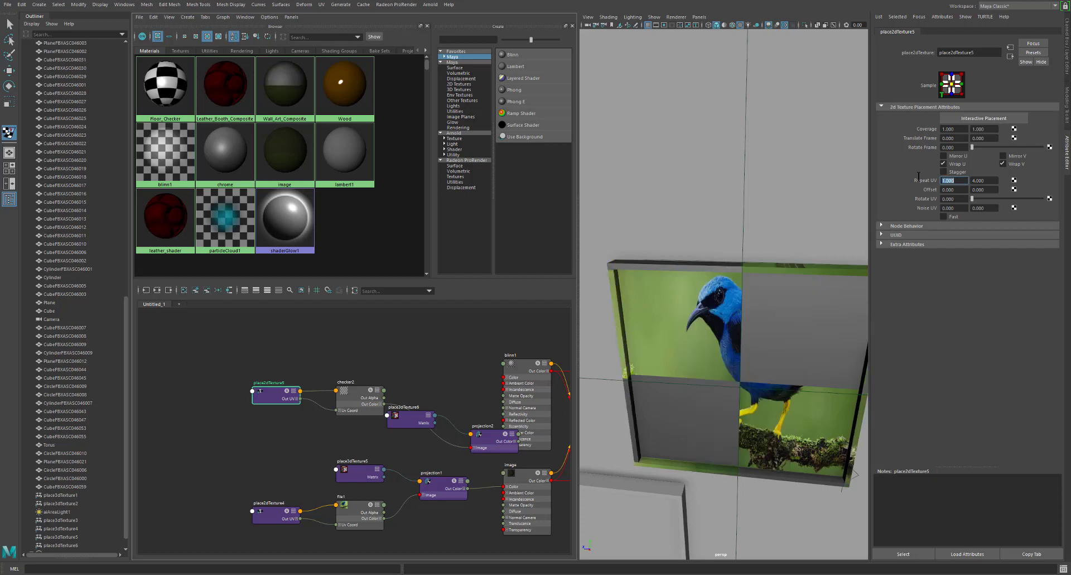
key("Tab")
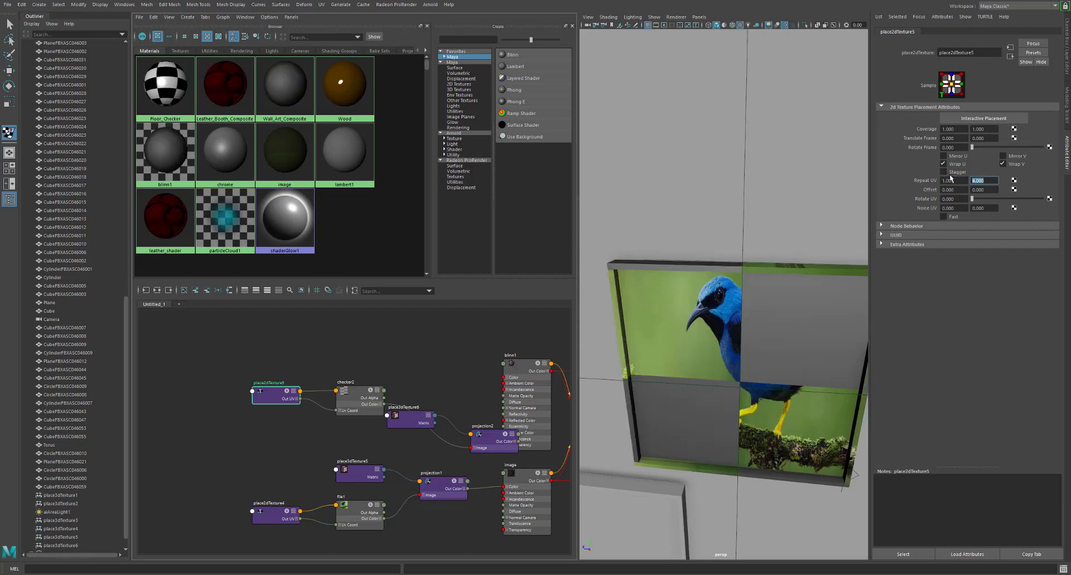
type("1")
key("Return")
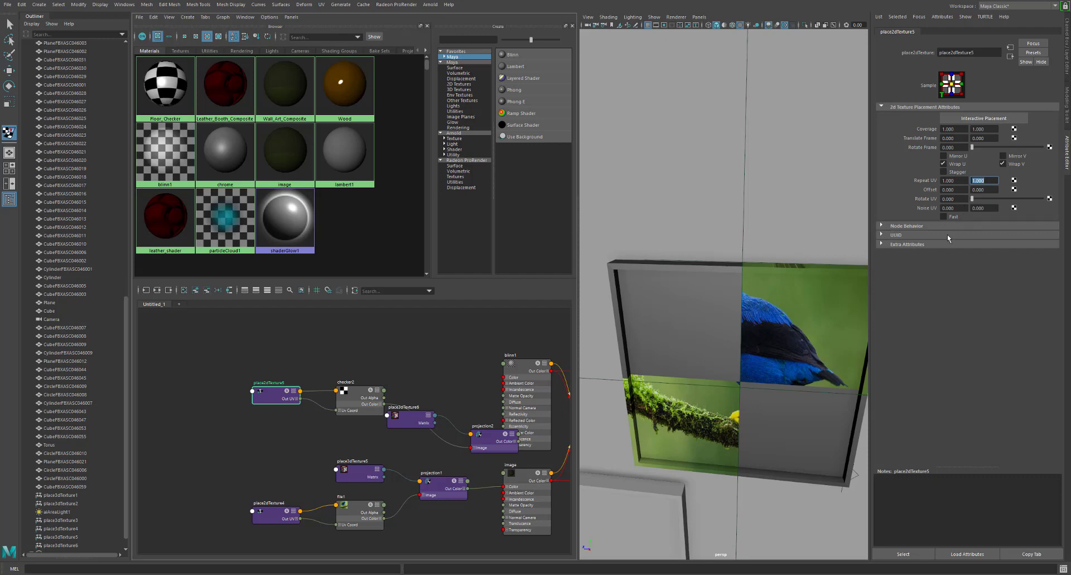
Turn off Wrap U and Wrap V on the checker's 2D placement, set Coverage U to 0.5, and try 0.5 and 0 for Coverage V
left_click(943, 163)
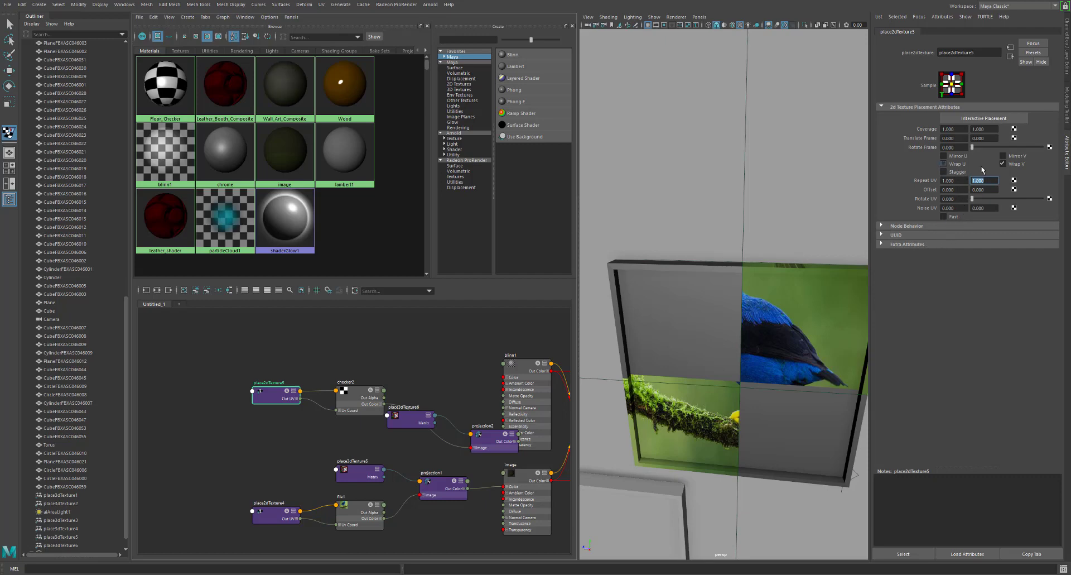
left_click(1002, 163)
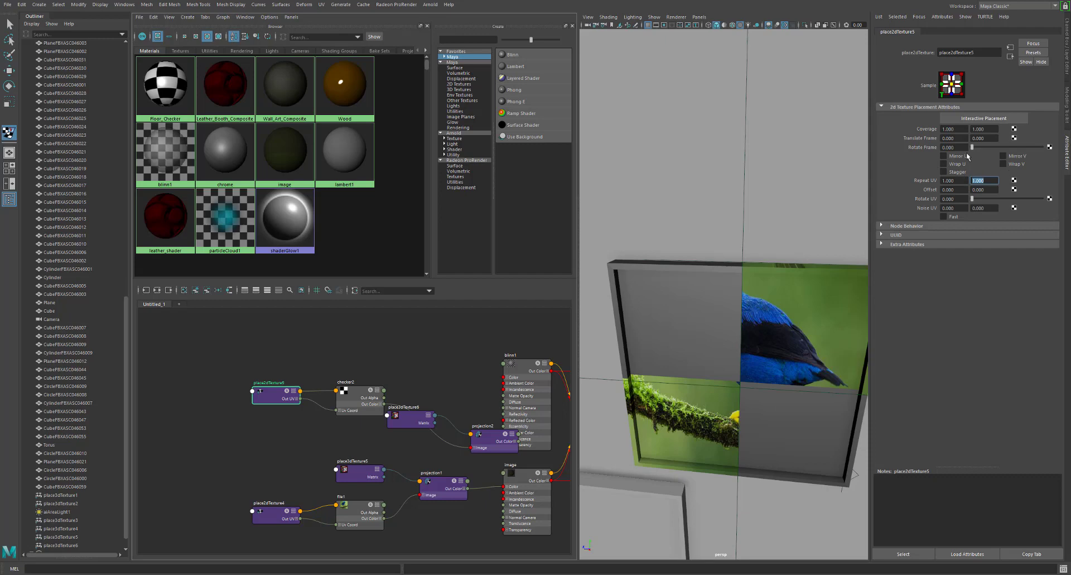
left_click(954, 129)
type("0.5")
key("Return")
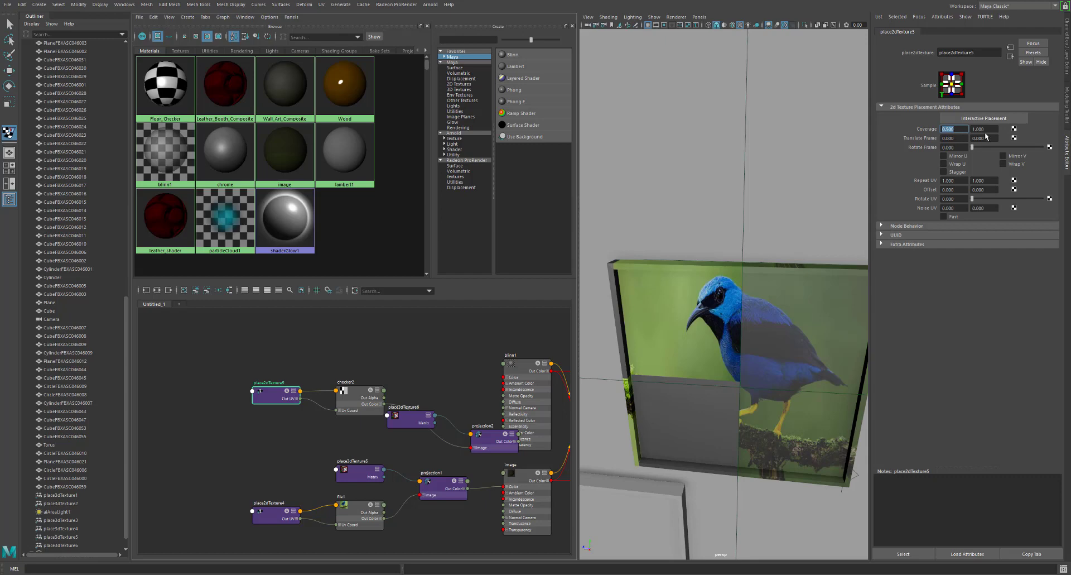
left_click(986, 129)
type("0.5")
key("Return")
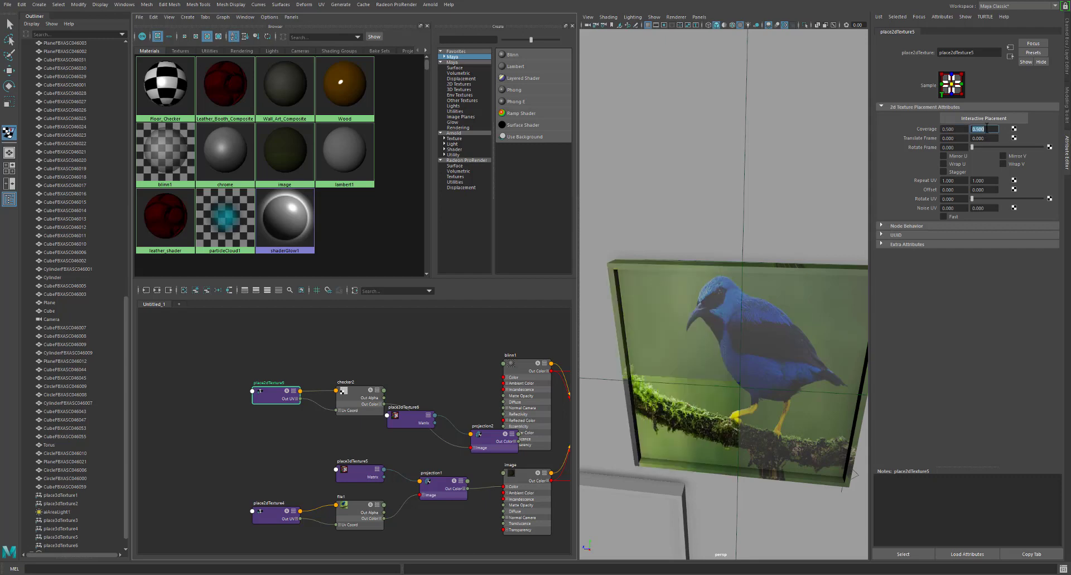
type("0")
key("Return")
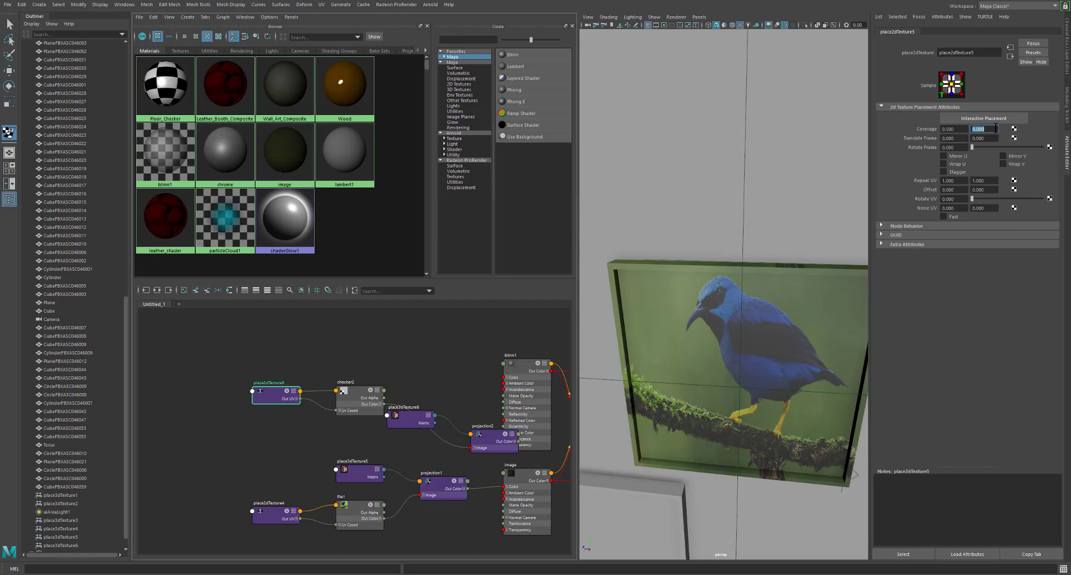
Try 0 for the checker placement's Coverage U, and set both Coverage values to 0.2
left_click(957, 129)
type("0")
key("Return")
type("0.2")
key("Return")
key("Tab")
type("0.2")
key("Return")
Move the projection2 node clear of blinn1 and shrink the projection's height and width around the picture frame
left_click(353, 400)
left_click(421, 428)
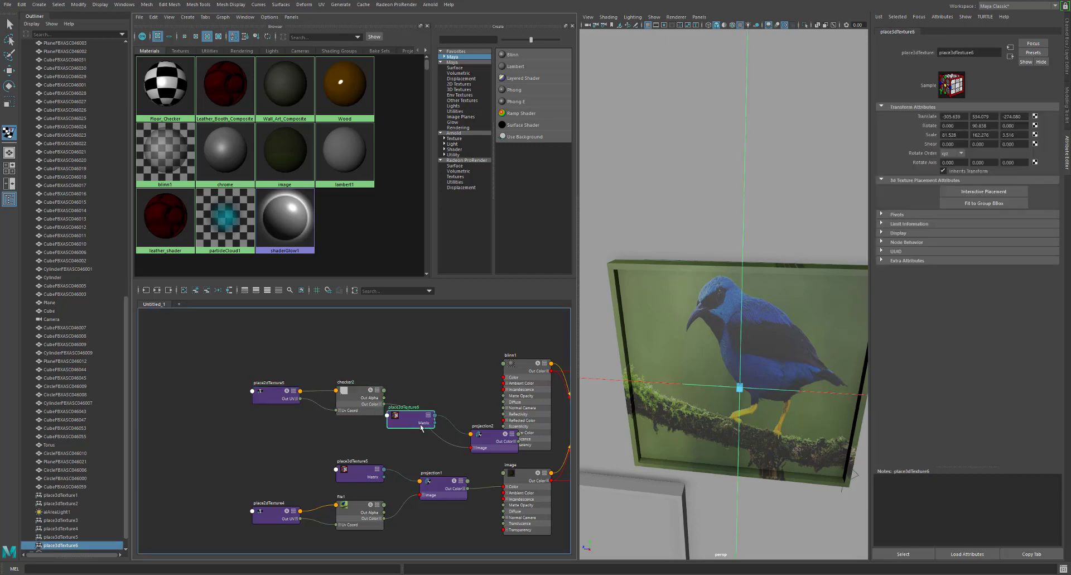
left_click_drag(488, 439, 454, 381)
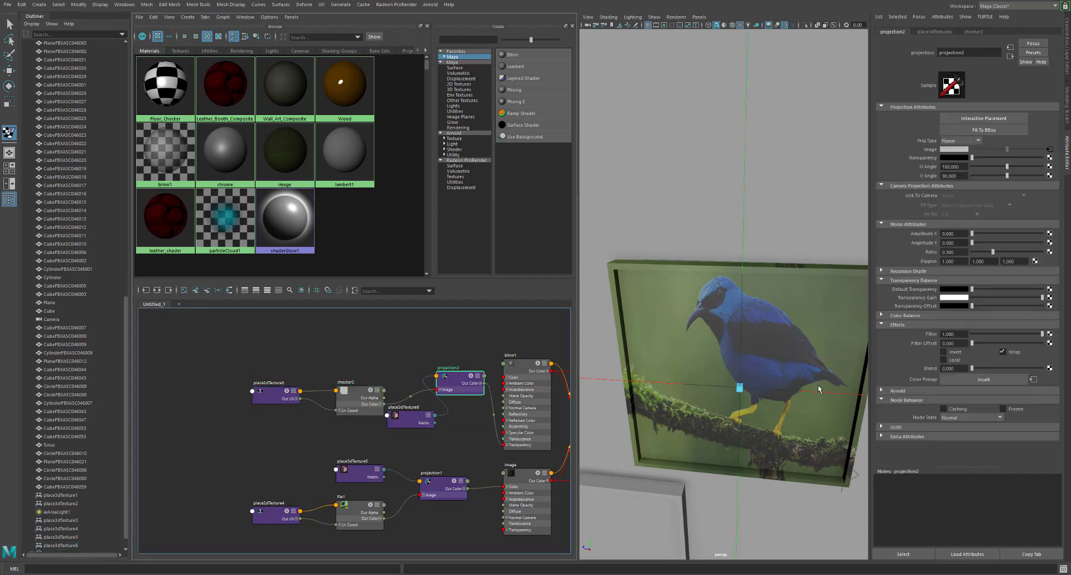
key("f")
right_click_drag(757, 383, 771, 386, "alt")
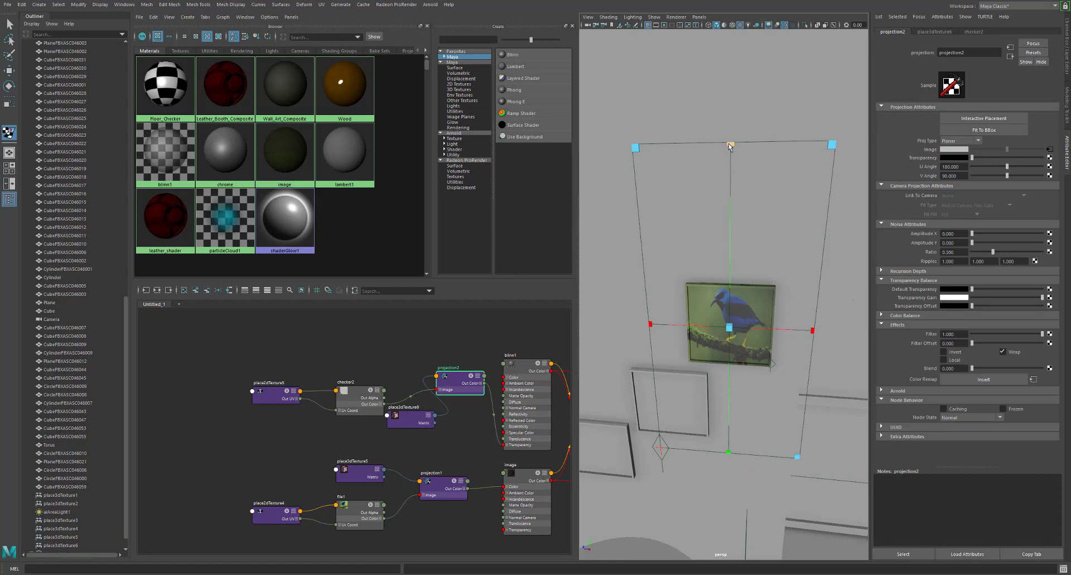
left_click_drag(731, 145, 732, 263)
scroll(780, 282, "up", 5)
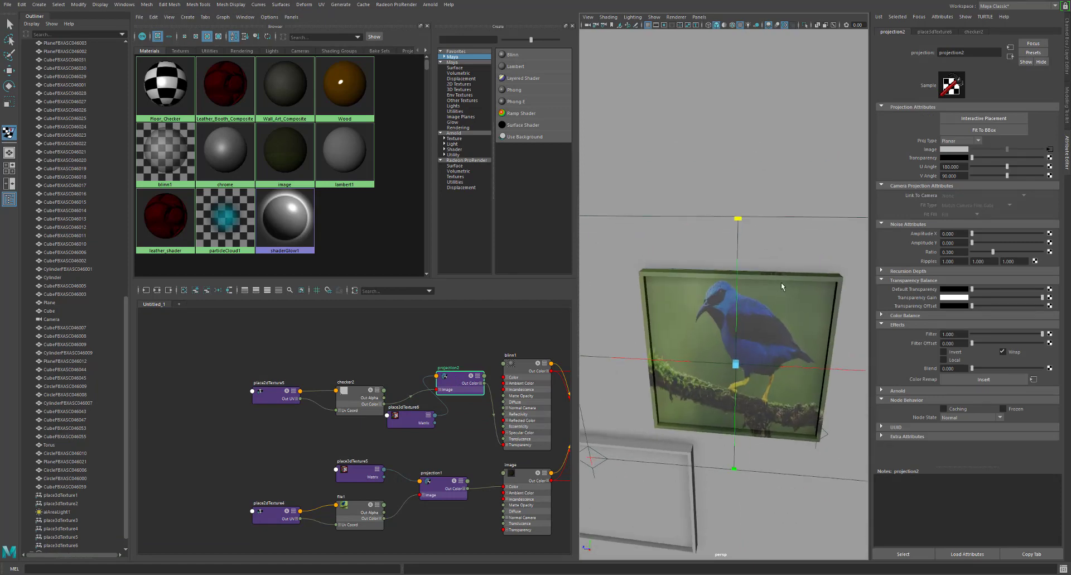
scroll(797, 343, "down", 3)
left_click_drag(855, 349, 815, 347)
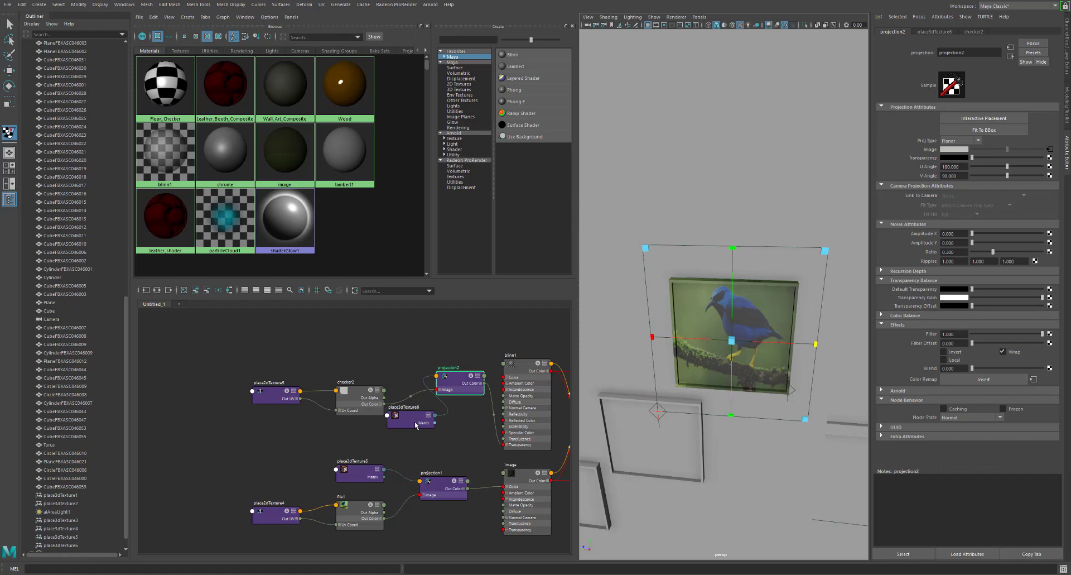
Delete the checker texture, its projection node and both of their placement nodes from the blinn1 network
scroll(415, 423, "up", 1)
left_click_drag(196, 327, 471, 424)
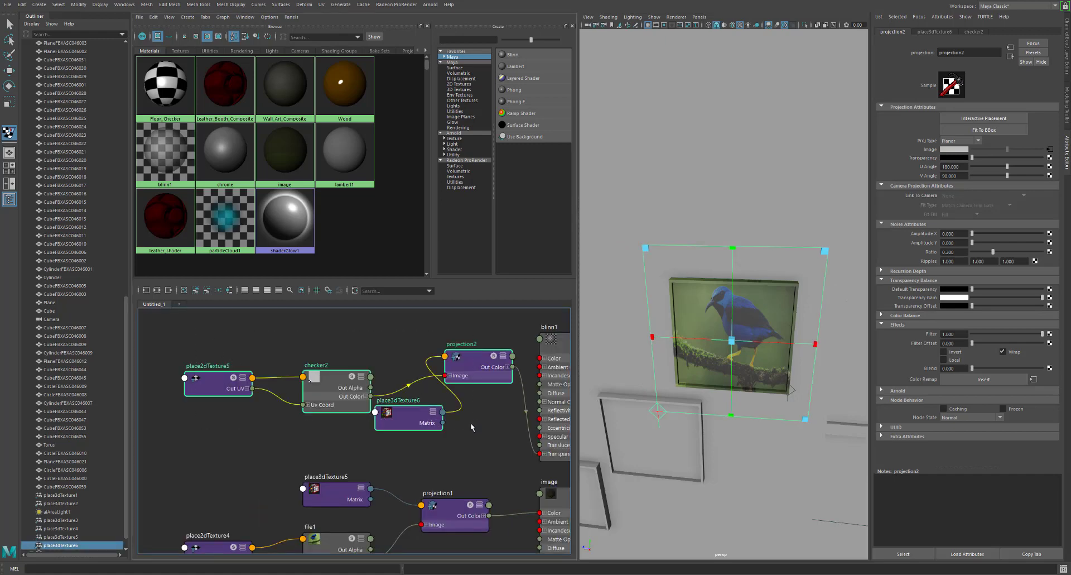
key("Delete")
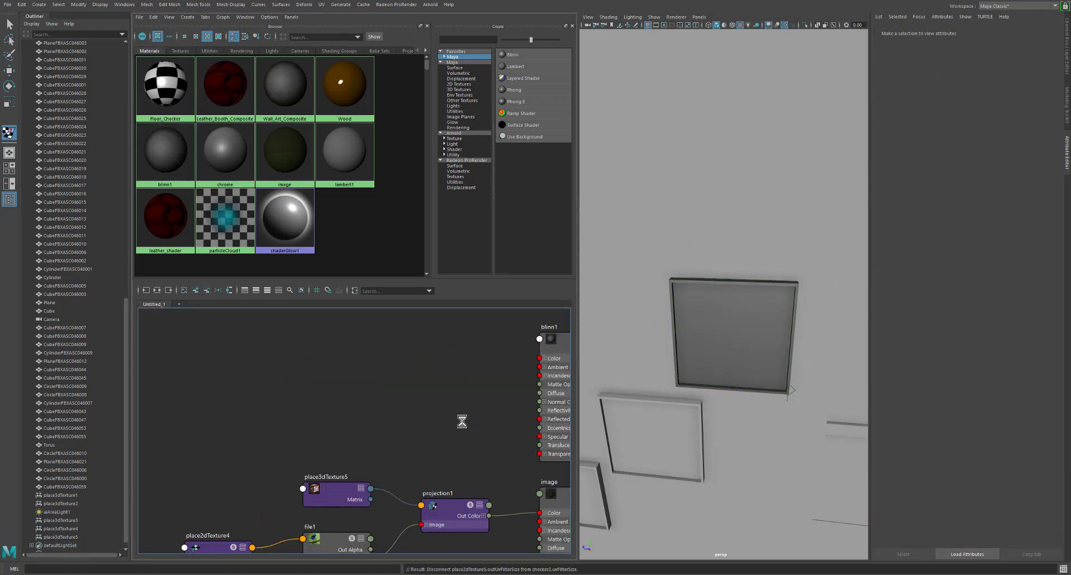
Raise blinn1's transparency to full white
scroll(475, 385, "down", 2)
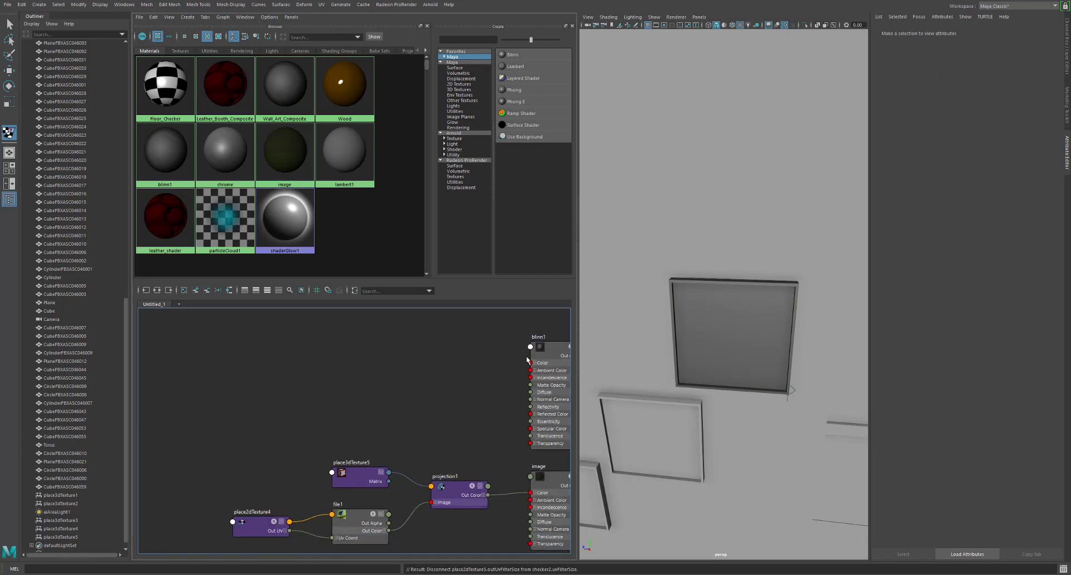
left_click(545, 352)
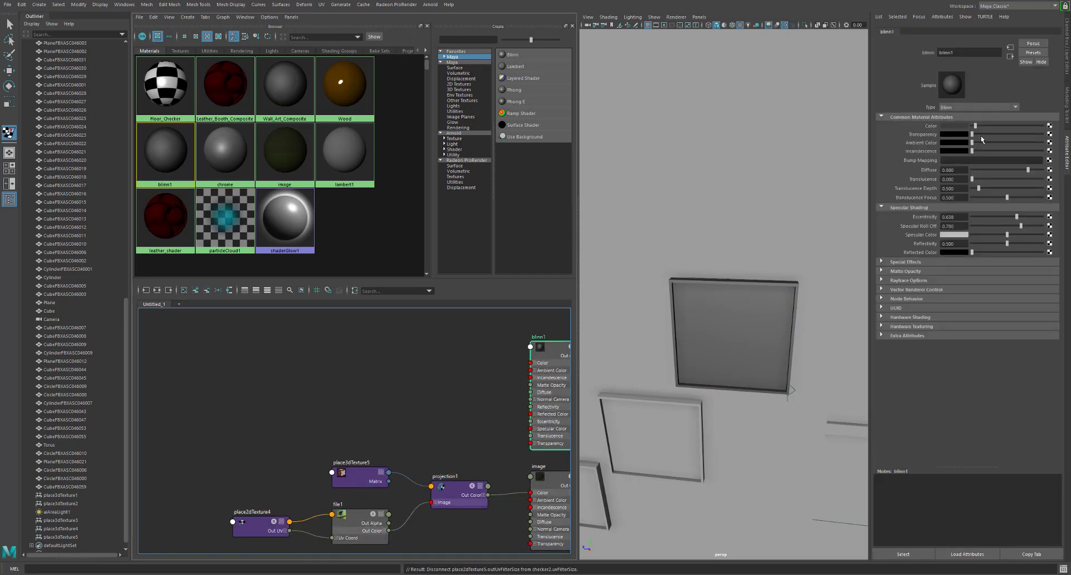
left_click_drag(981, 137, 1043, 134)
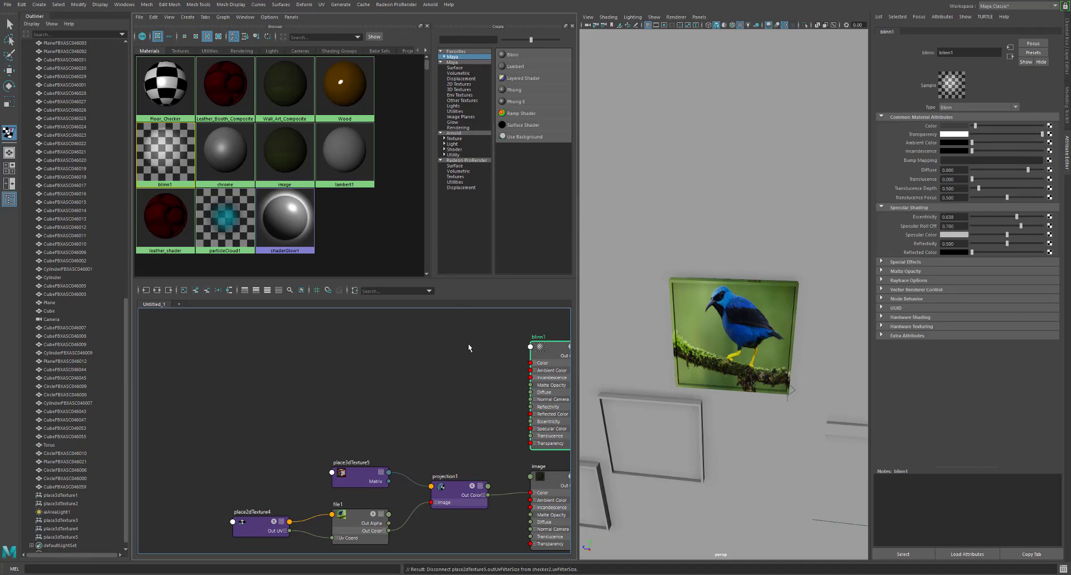
Create a standalone 2D Grid texture and widen its lines to a U Width of about 0.259 and V Width of about 0.214
right_click_drag(409, 368, 450, 373, "alt")
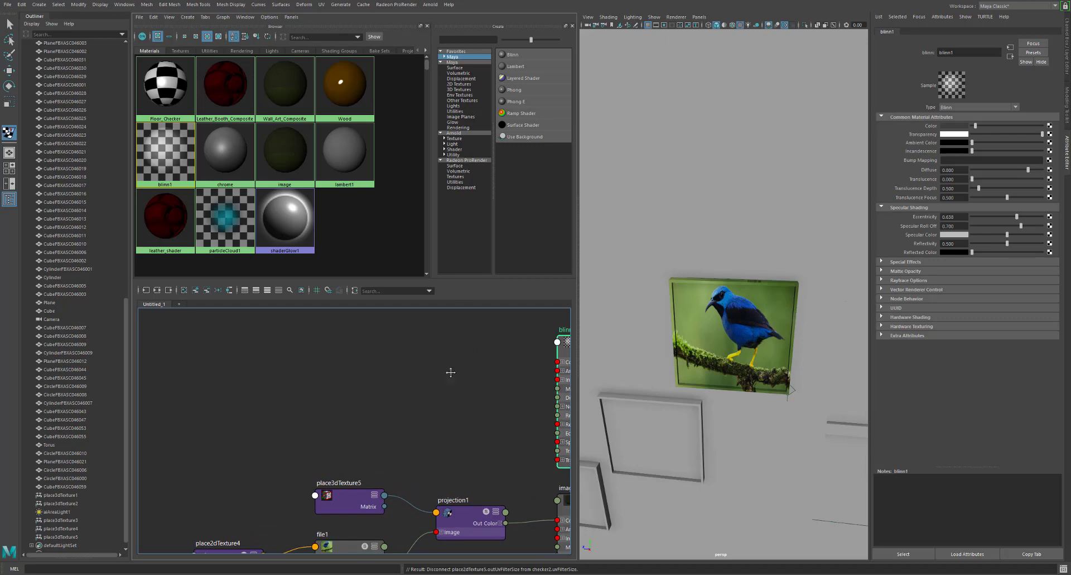
middle_click_drag(451, 373, 317, 385, "alt")
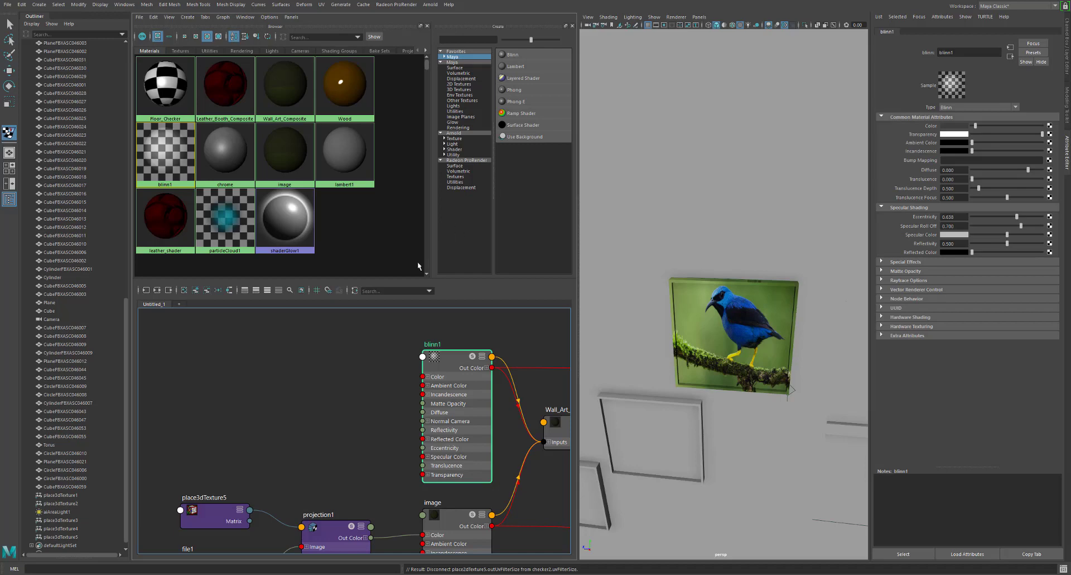
left_click(465, 85)
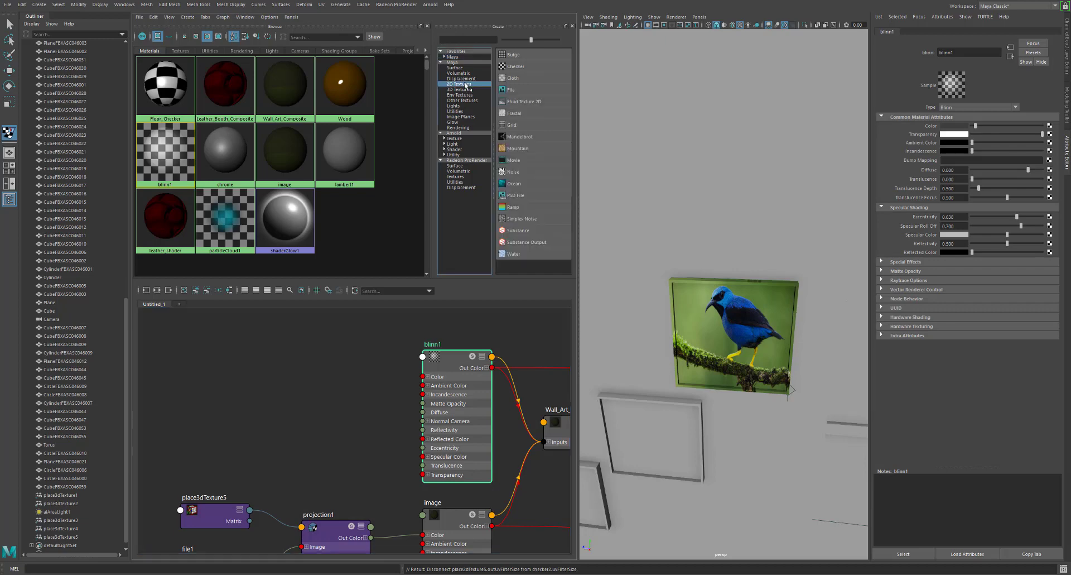
left_click(516, 126)
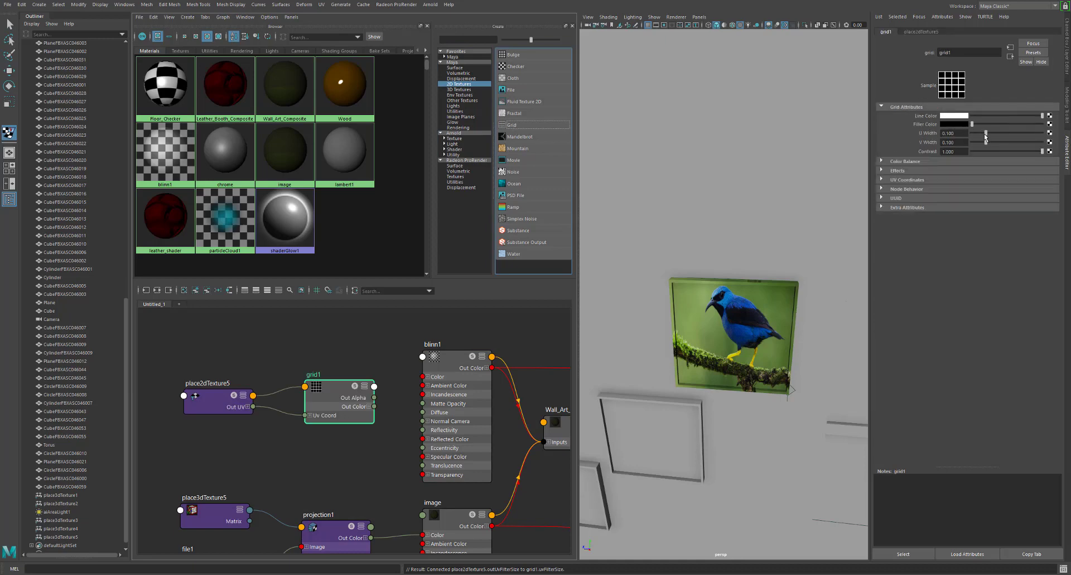
mouse_move(986, 137)
left_mouse_down()
mouse_move(1008, 136)
mouse_move(1003, 142)
left_mouse_up()
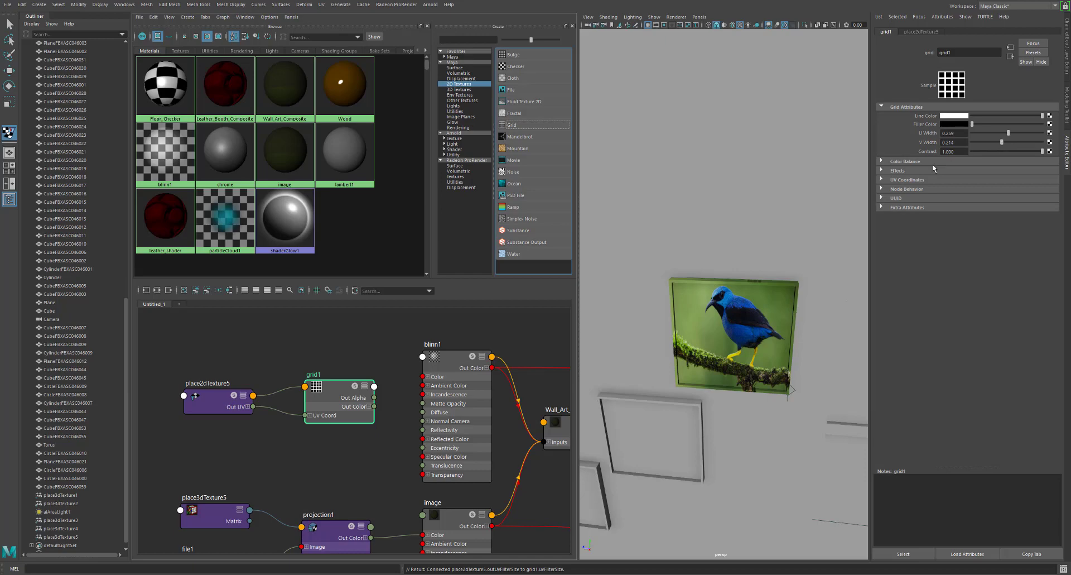
Set both Repeat UV values of the grid texture's 2D placement to 1
left_click(898, 179)
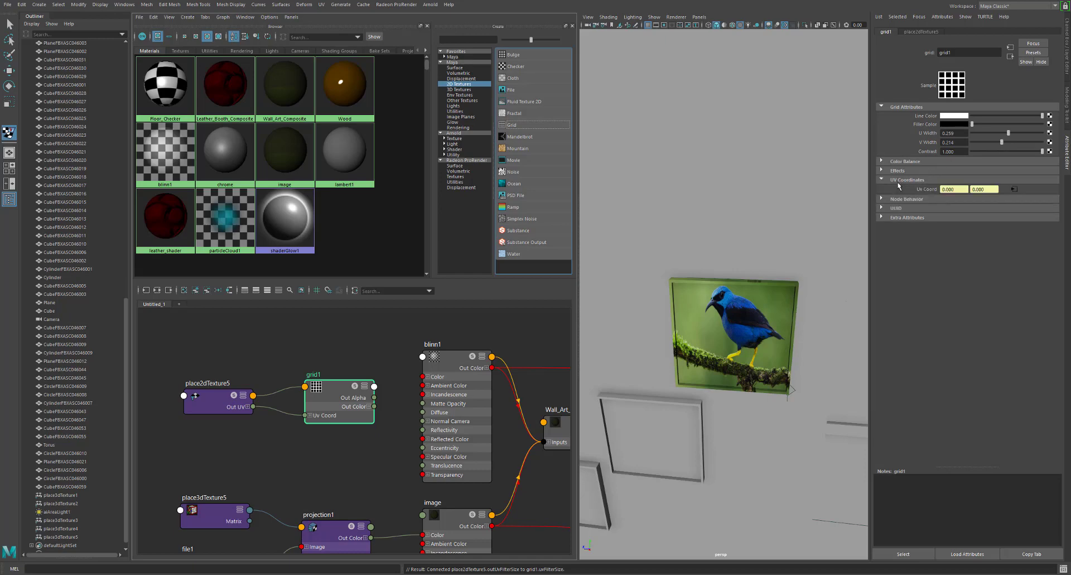
left_click(1019, 191)
left_click_drag(965, 182, 917, 179)
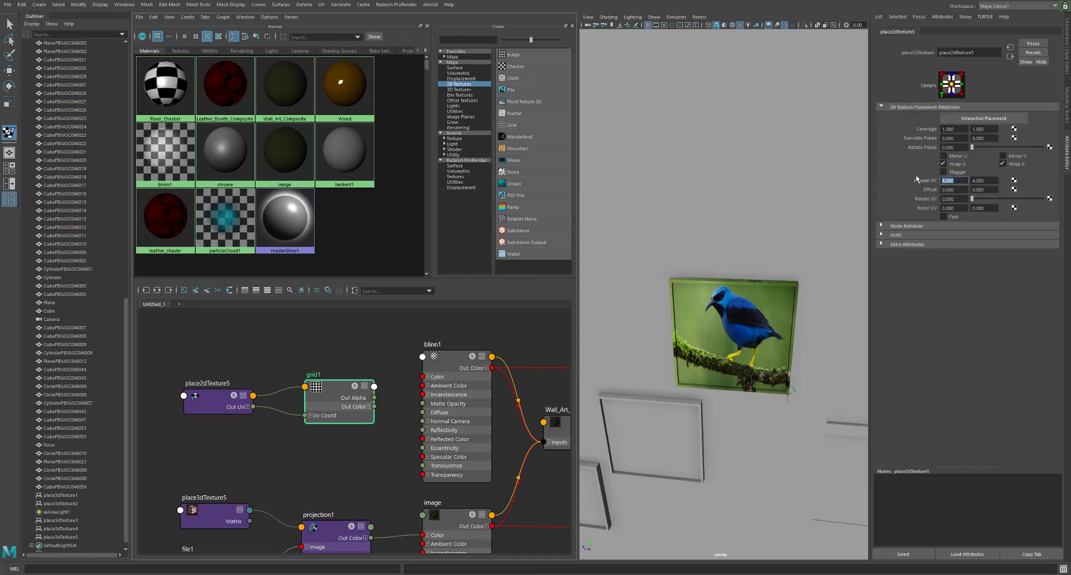
type("1")
key("Return")
key("Tab")
Delete the standalone grid texture together with its 2D placement node
left_click(452, 373)
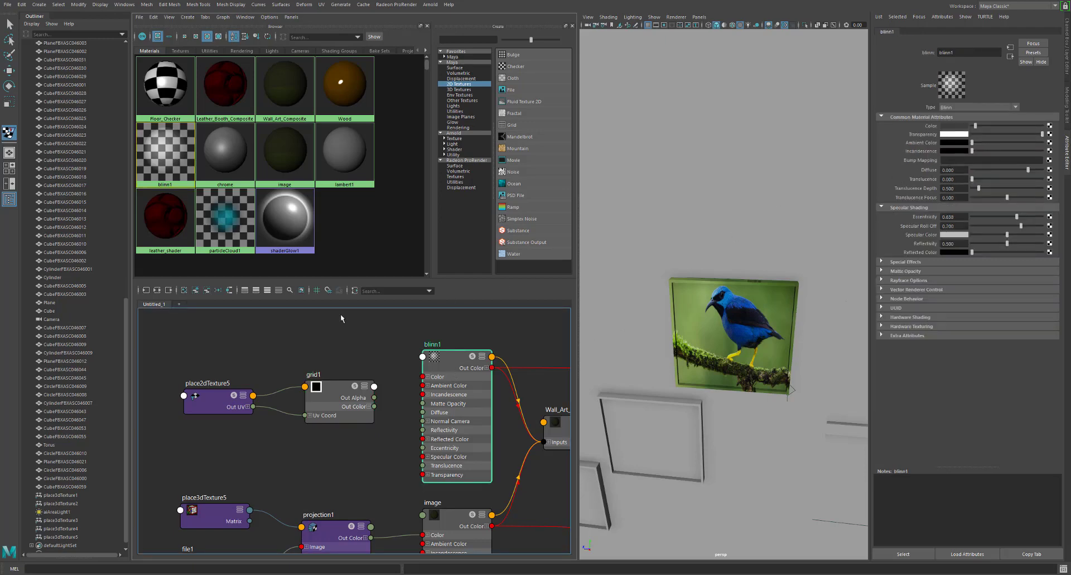
left_click(353, 415)
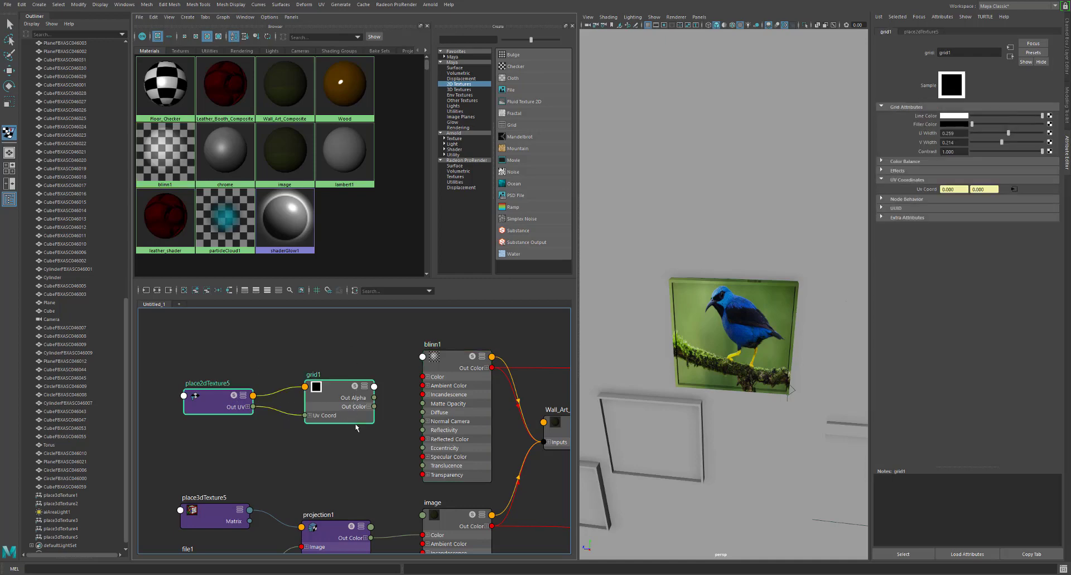
key("Delete")
Map a Grid texture as a projection onto blinn1's Transparency and move the grid1 node clear of projection2
left_click(448, 369)
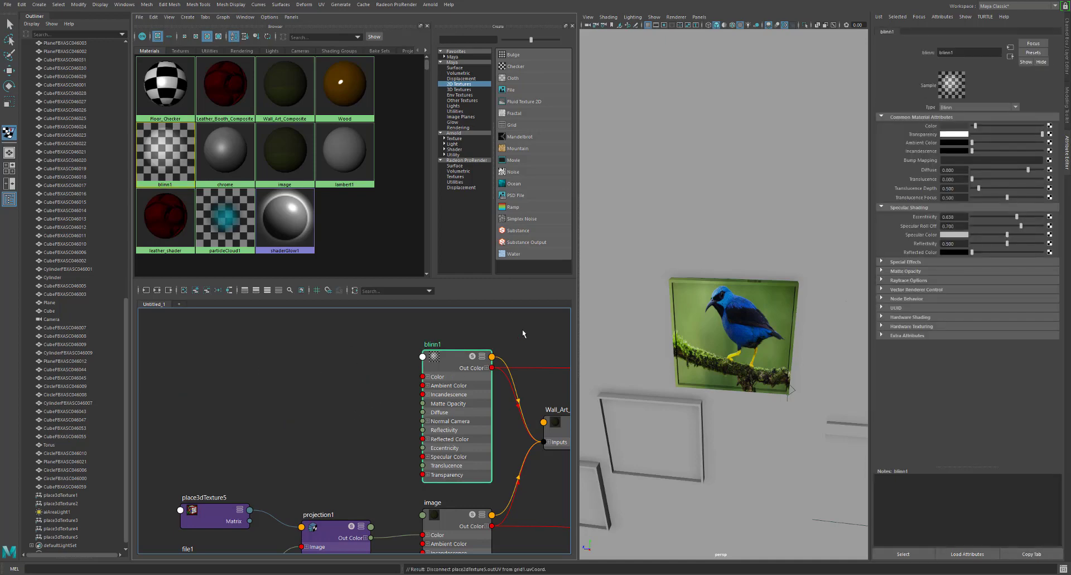
left_click(1049, 134)
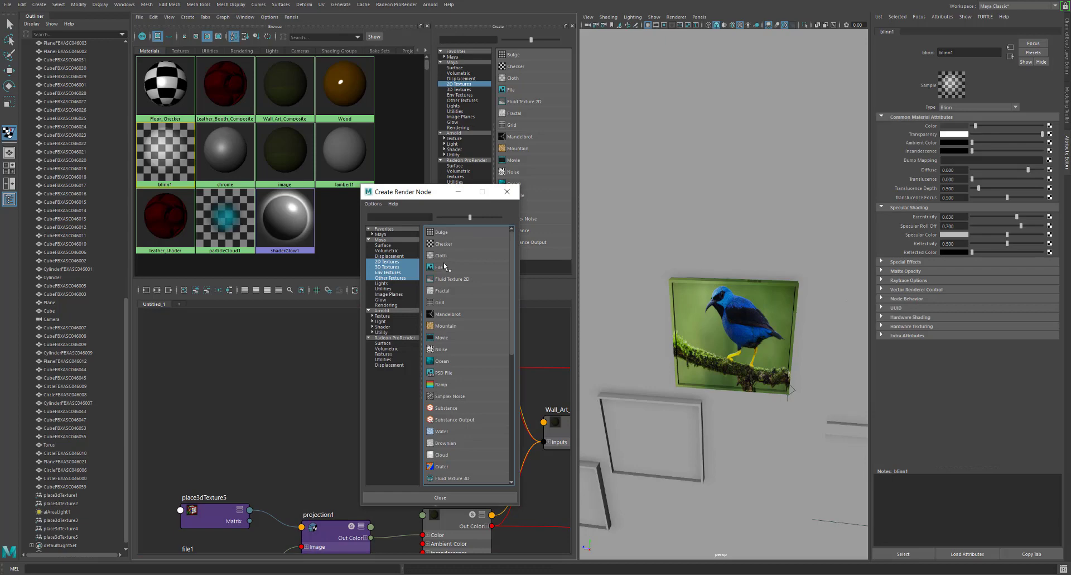
right_click(445, 305)
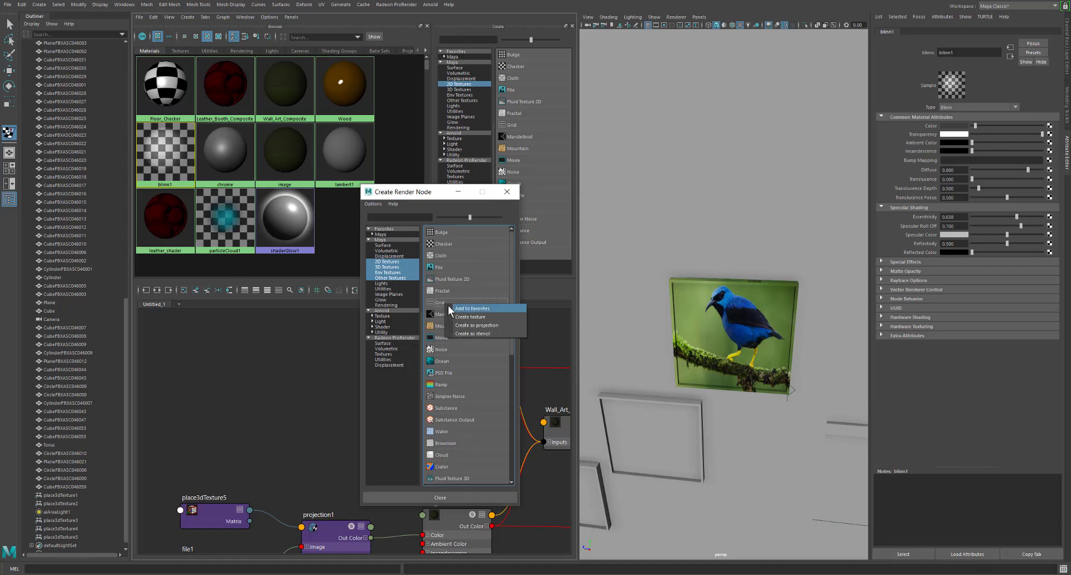
left_click(469, 325)
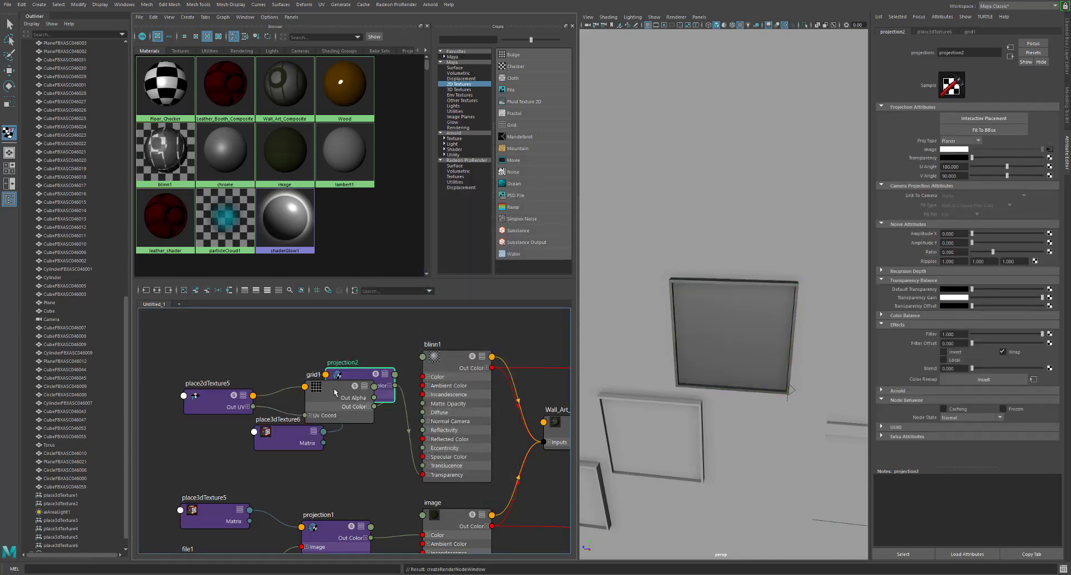
left_click_drag(351, 403, 278, 357)
left_click(353, 379)
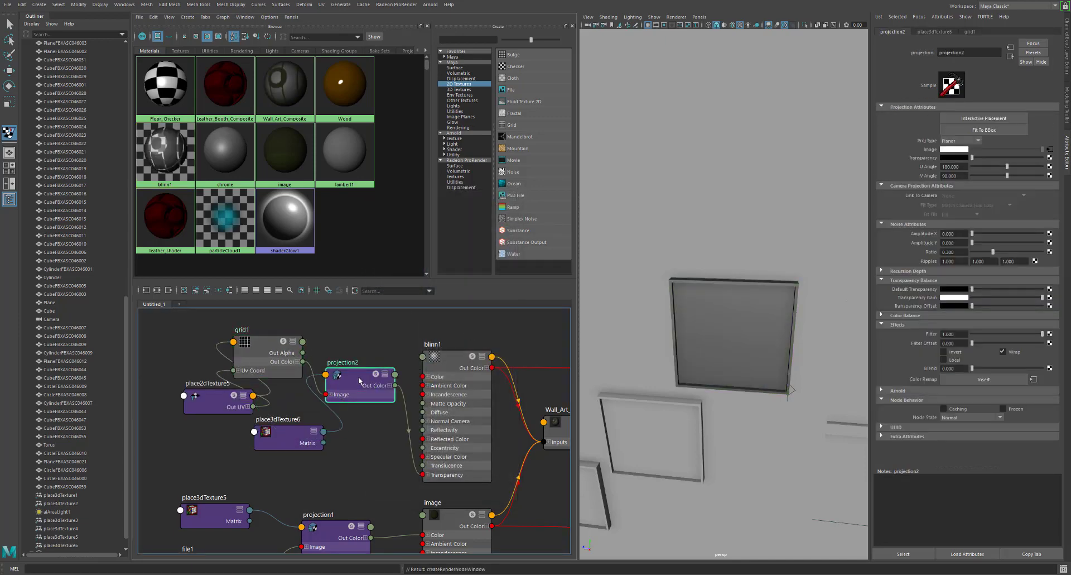
Fit the grid projection to the picture frame's bounding box and try resizing it with its placement manipulator
left_click(983, 130)
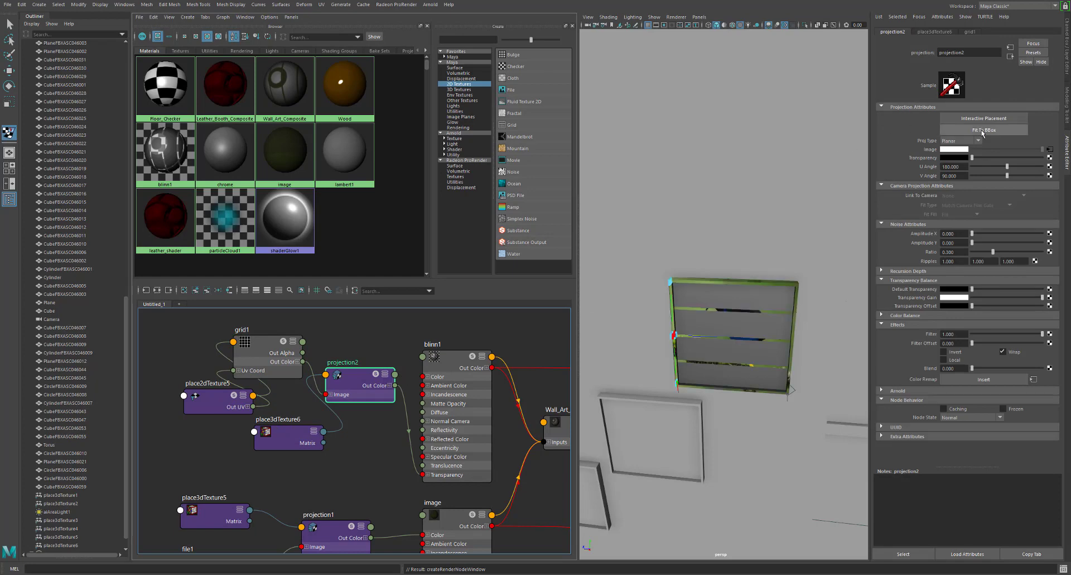
scroll(687, 338, "up", 5)
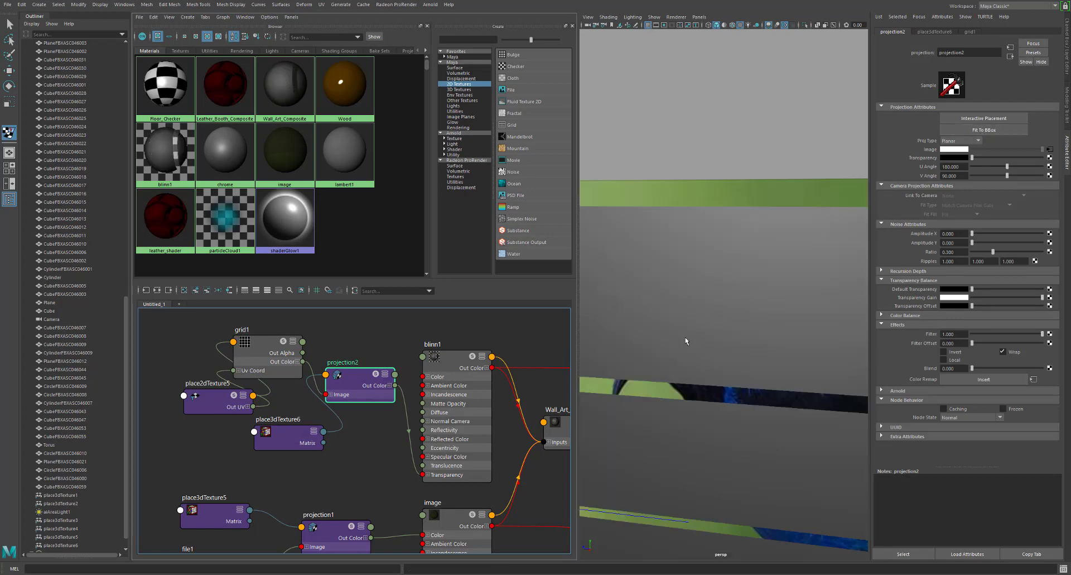
scroll(685, 341, "down", 5)
scroll(681, 334, "up", 3)
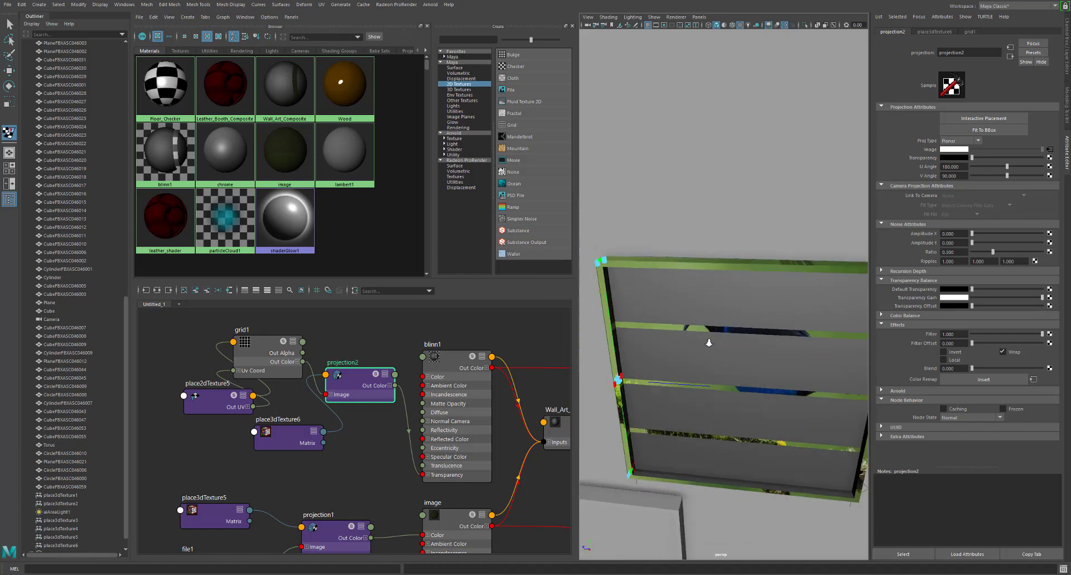
left_click_drag(616, 385, 551, 452)
scroll(644, 418, "down", 4)
scroll(644, 418, "up", 1)
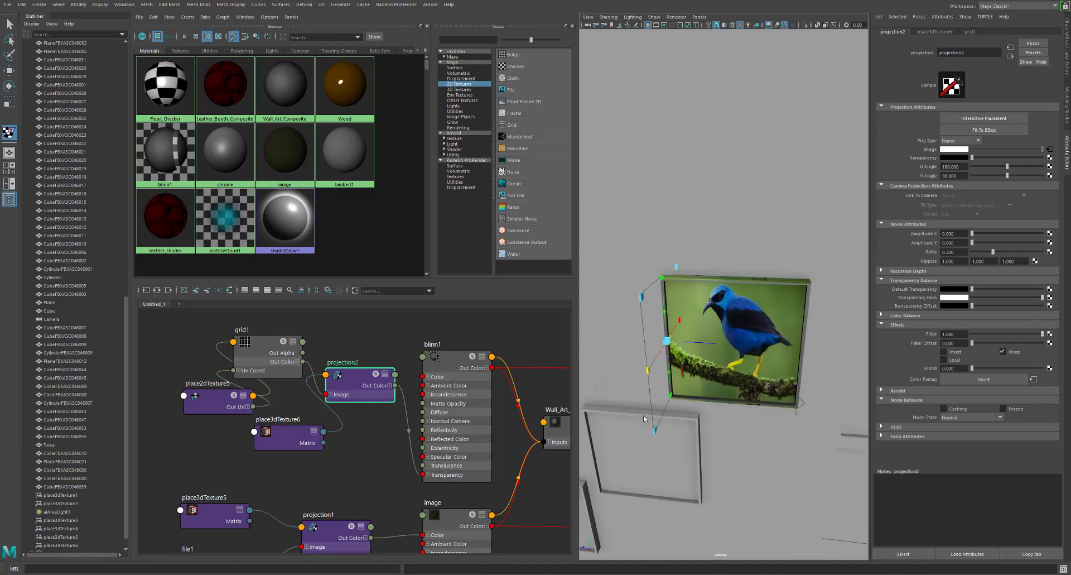
Rotate the grid projection about the vertical axis to face the picture and fit it to the frame's bounding box
key("e")
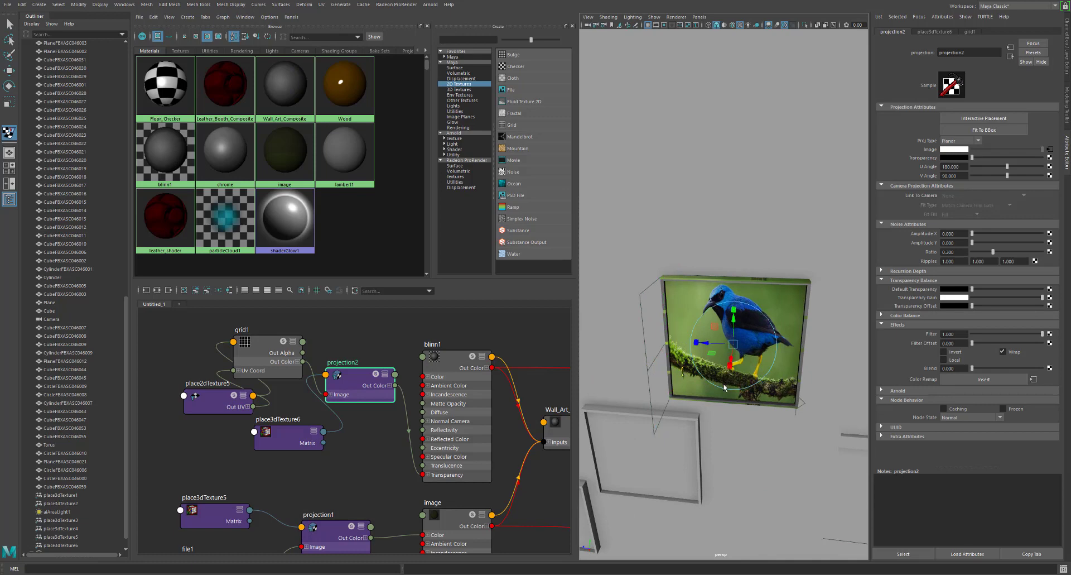
left_click_drag(725, 391, 759, 372)
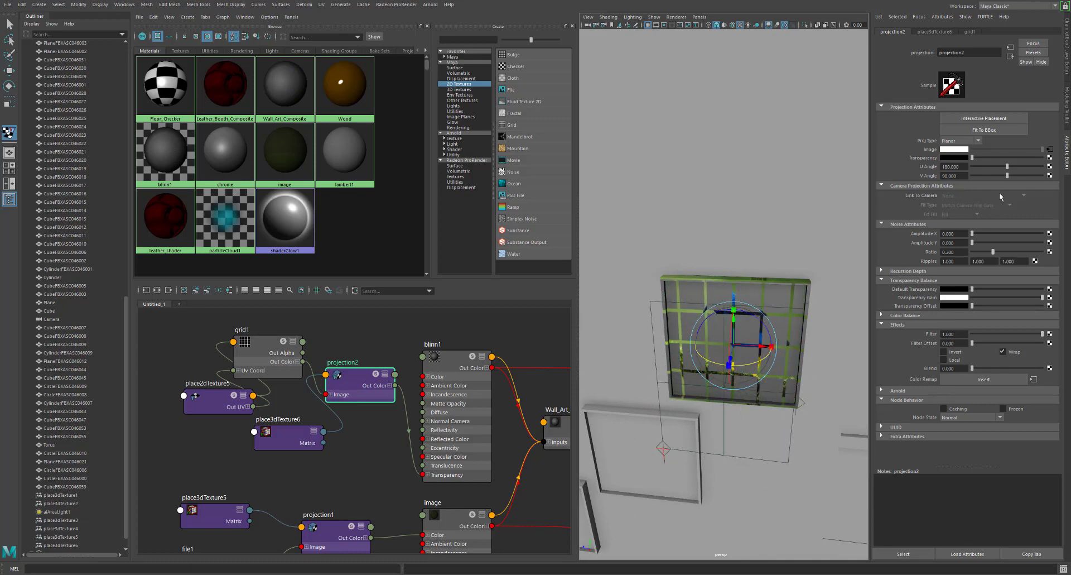
left_click(1003, 132)
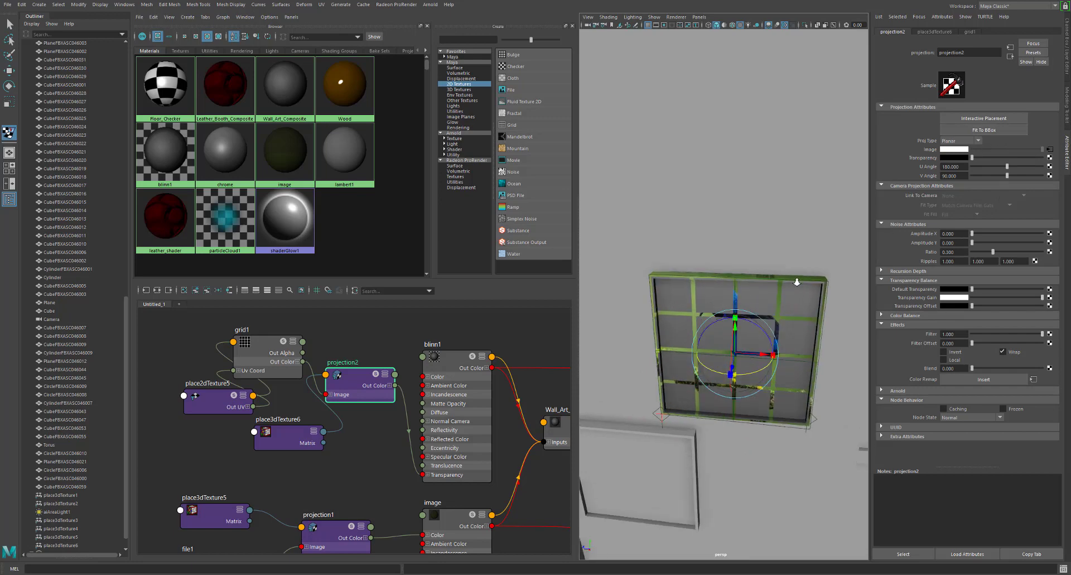
scroll(798, 287, "up", 3)
left_click_drag(759, 380, 760, 383)
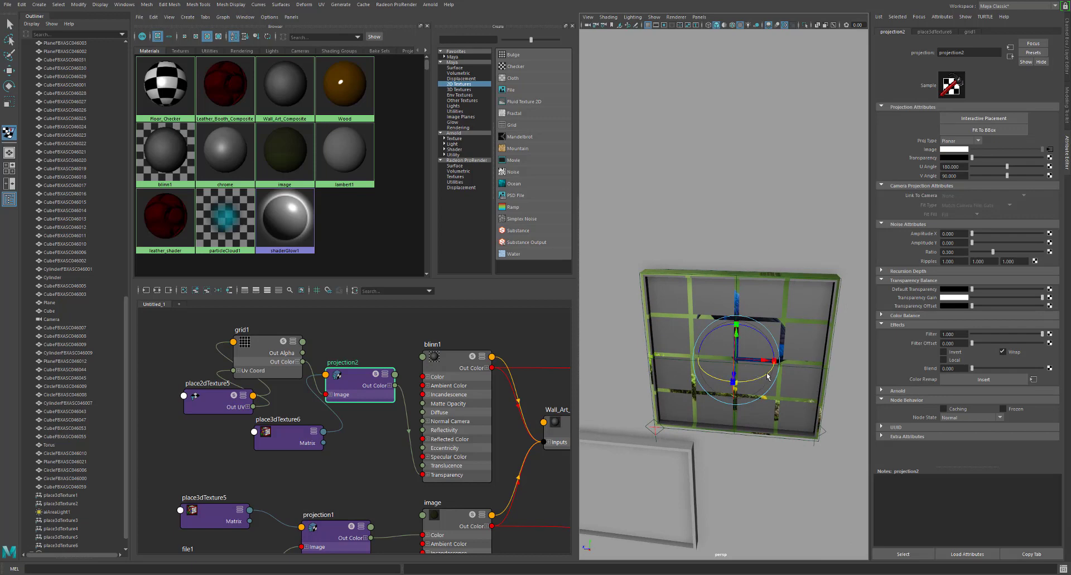
left_click(986, 132)
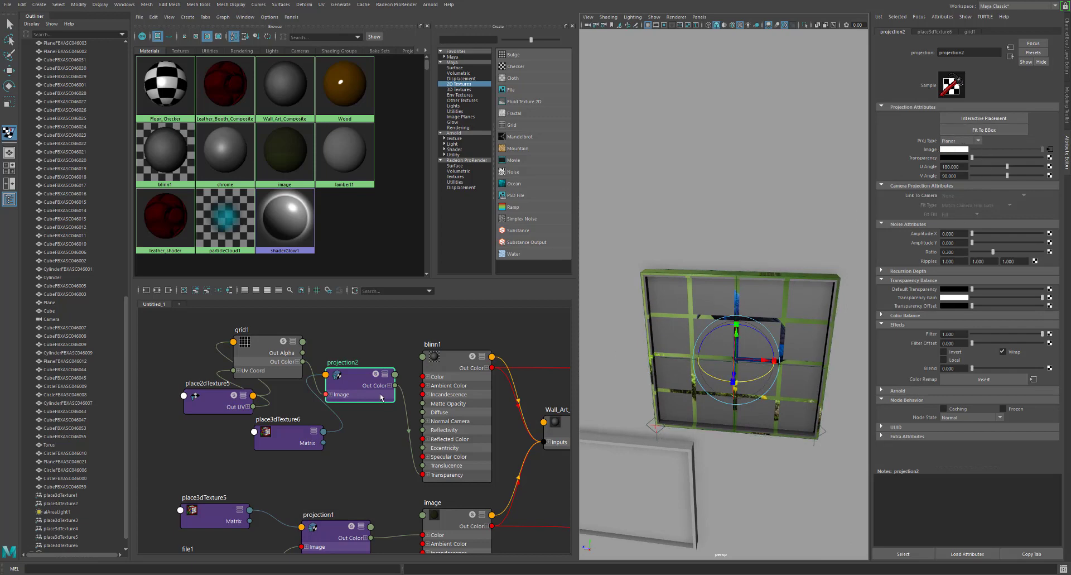
Move the grid's 2D placement node beside grid1 and try 6 for both of its Repeat UV values
left_click(288, 359)
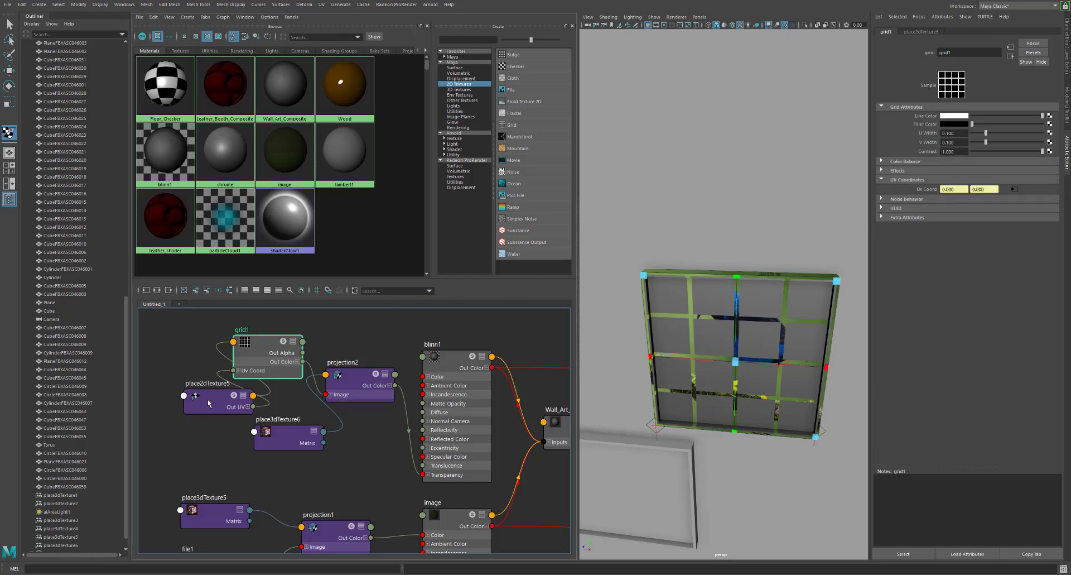
left_click_drag(210, 405, 169, 348)
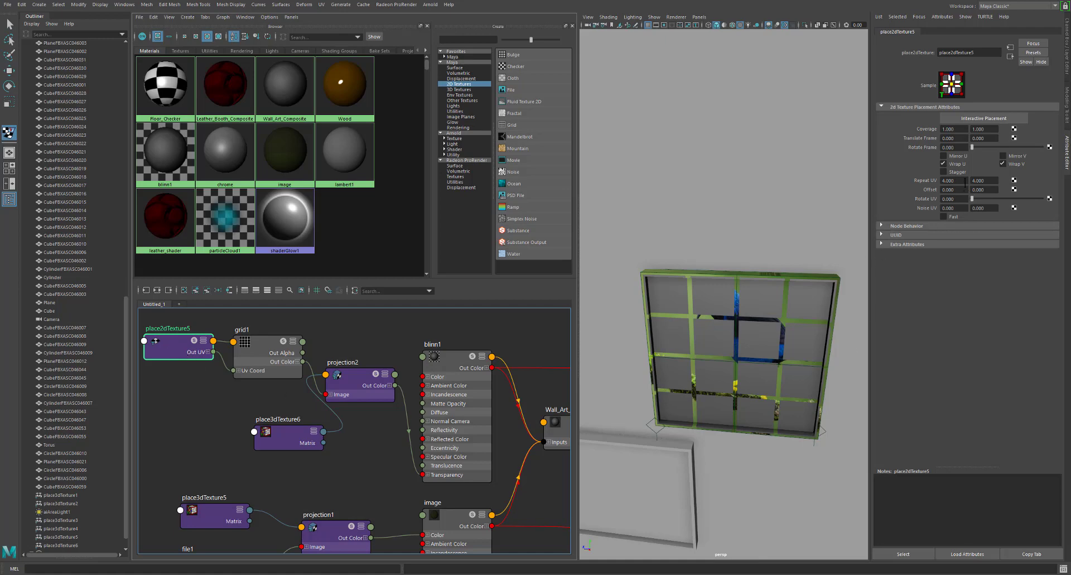
left_click_drag(965, 182, 926, 180)
type("6")
key("Return")
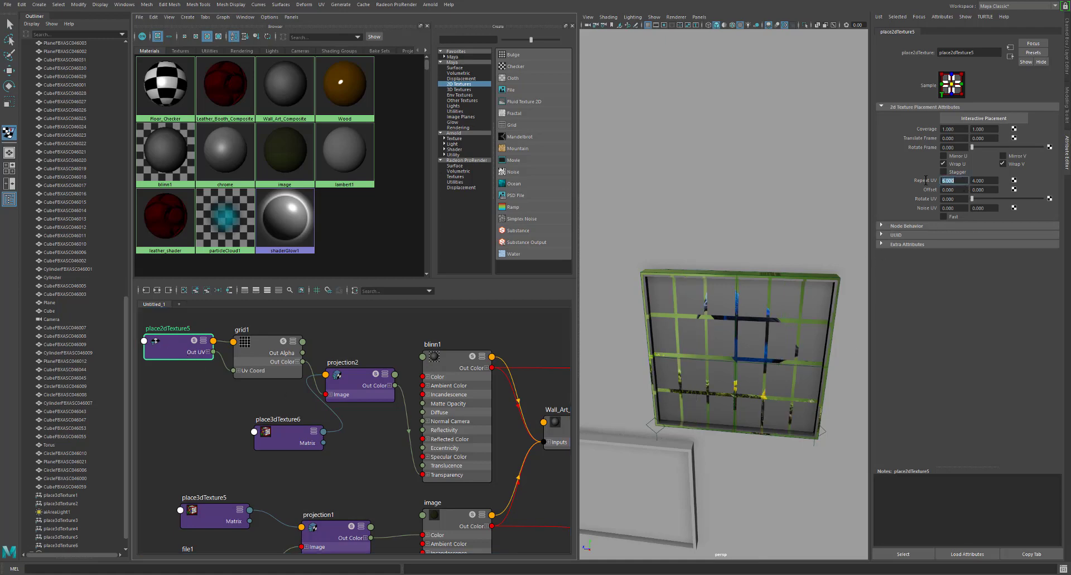
left_click_drag(993, 181, 937, 180)
type("6")
key("Return")
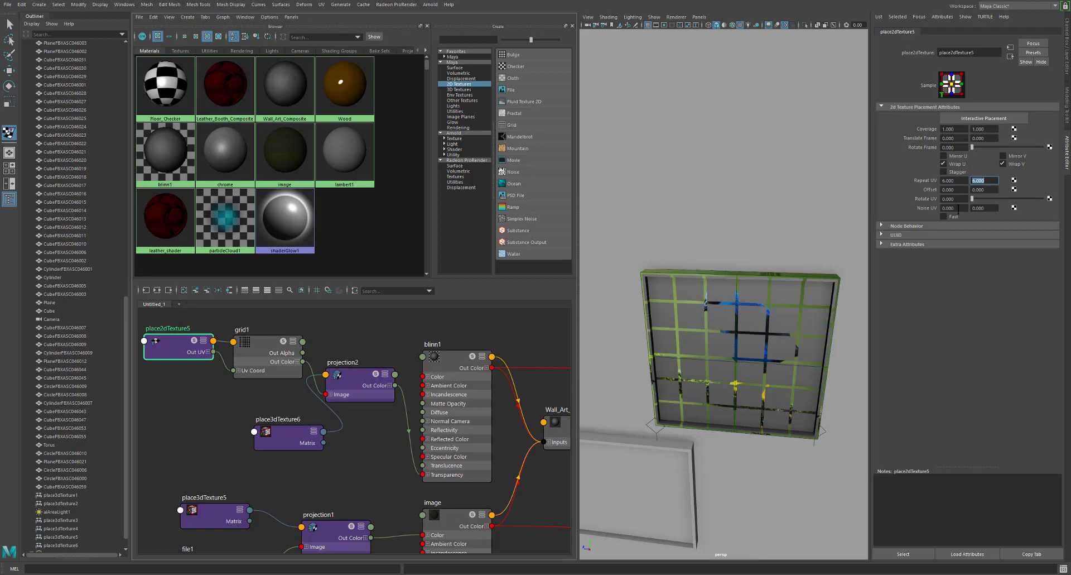
Set both Repeat UV values of the projected grid's 2D placement to 1
mouse_move(966, 181)
left_mouse_down()
mouse_move(952, 180)
mouse_move(972, 180)
left_mouse_up()
type("1")
key("Return")
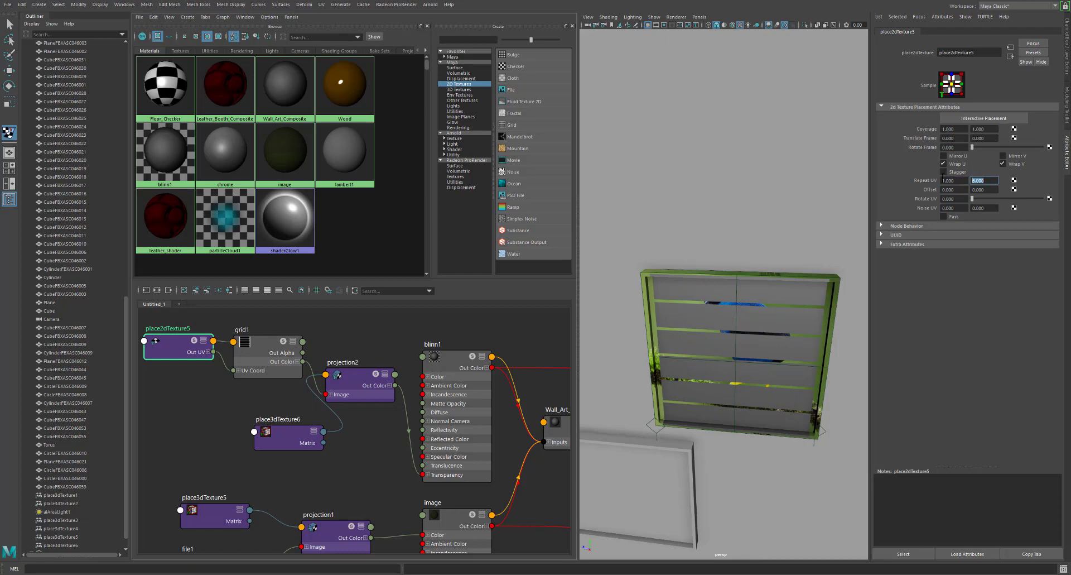
type("1")
key("Return")
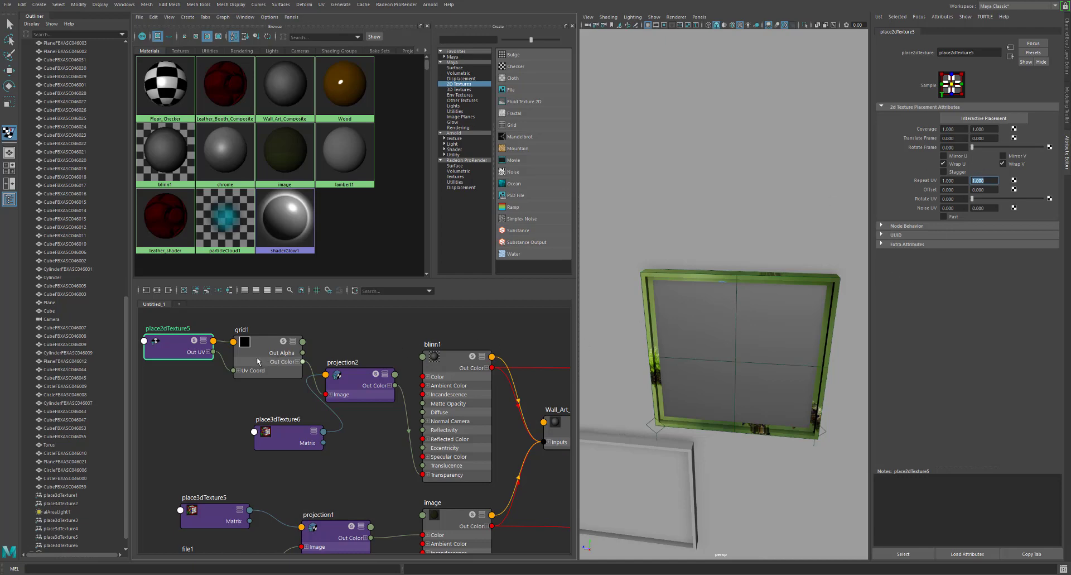
Space out grid1 and its 2D placement node, and add an Inverse Matrix utility node above grid1
left_click_drag(258, 361, 245, 379)
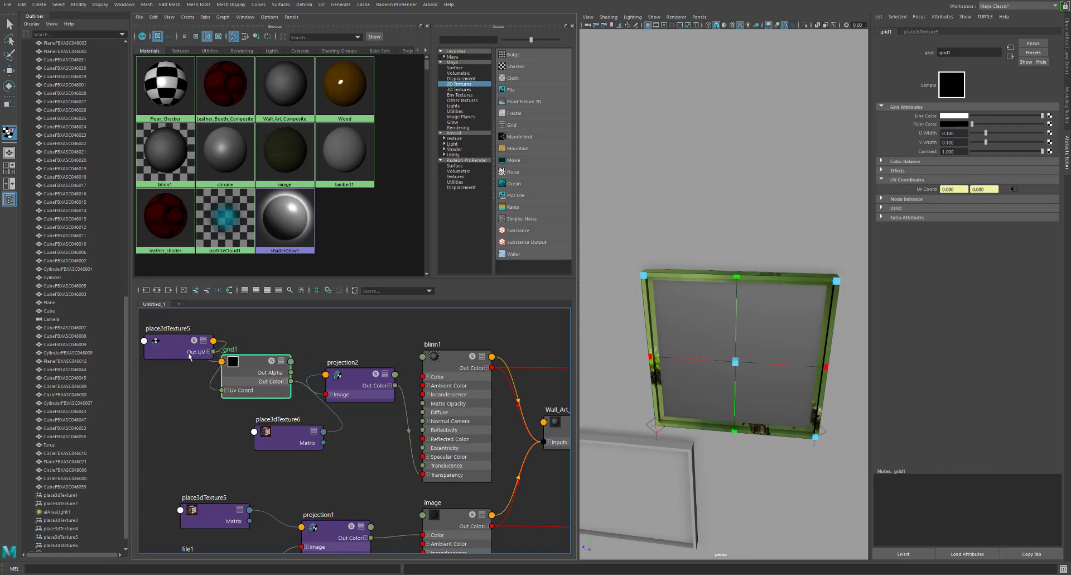
left_click_drag(190, 357, 158, 382)
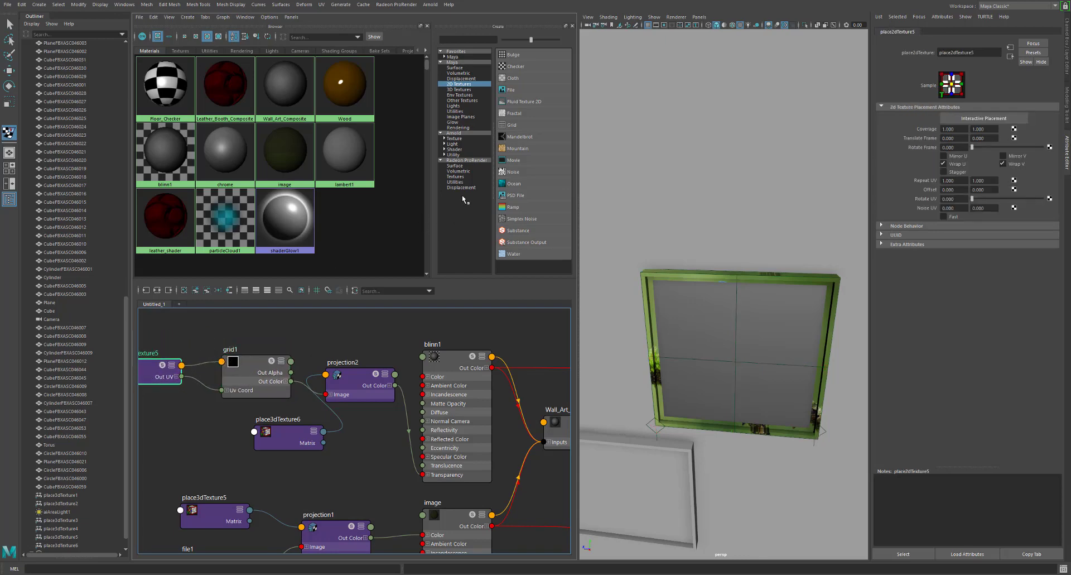
left_click(456, 112)
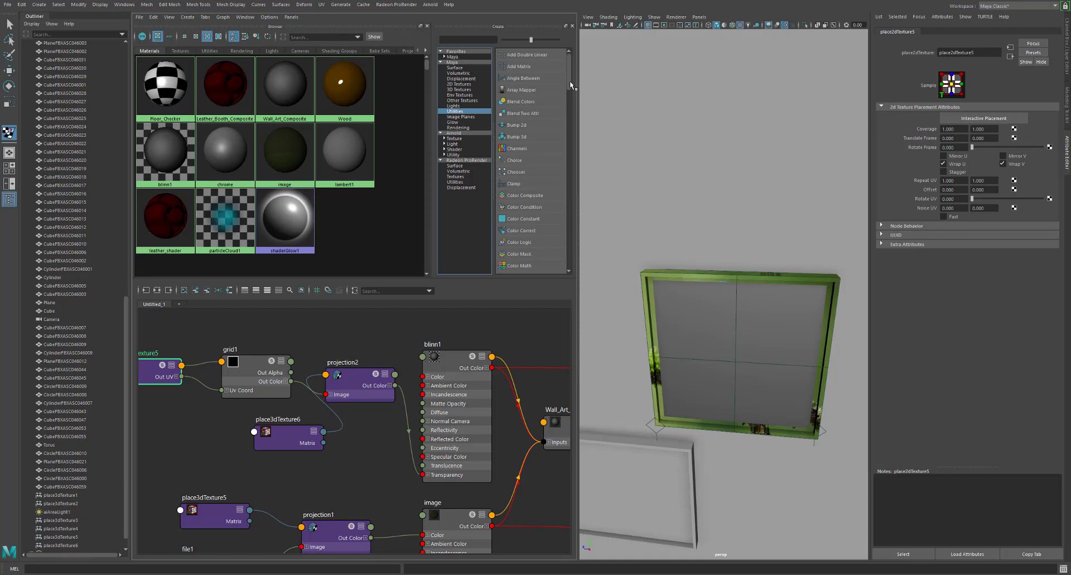
left_click_drag(571, 80, 588, 172)
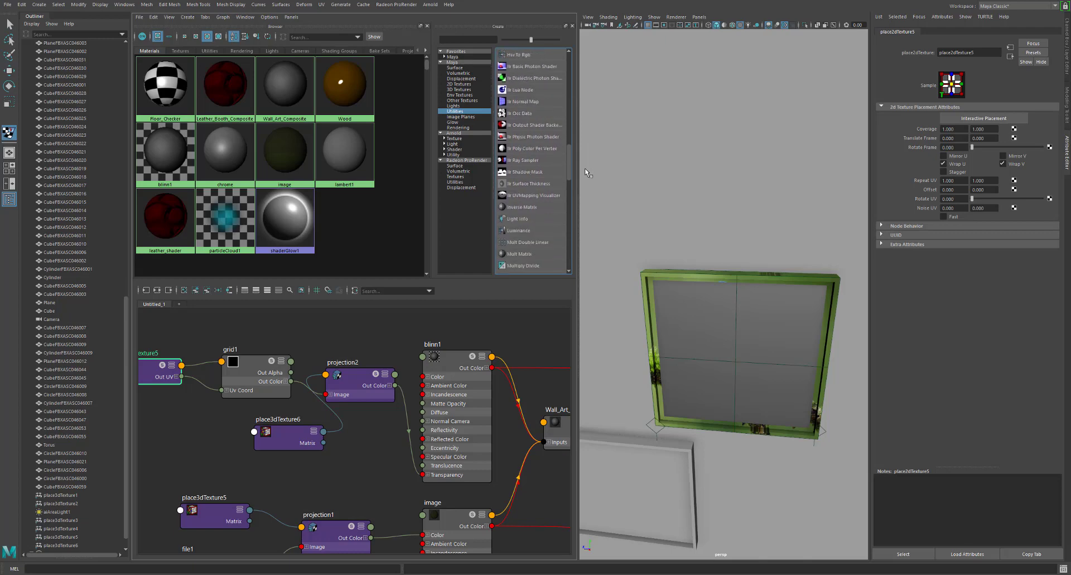
left_click(528, 207)
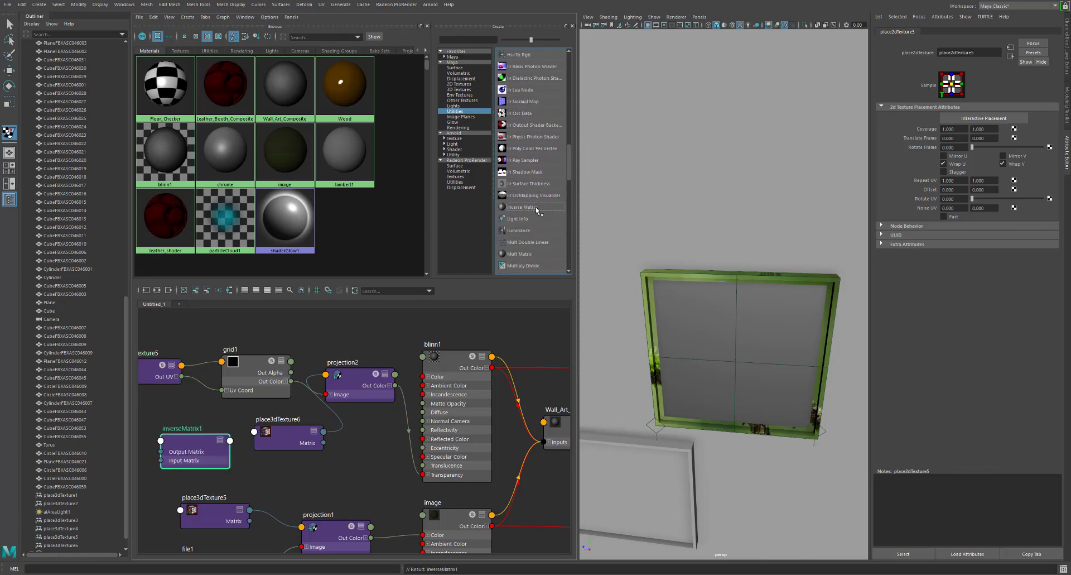
left_click_drag(215, 451, 296, 344)
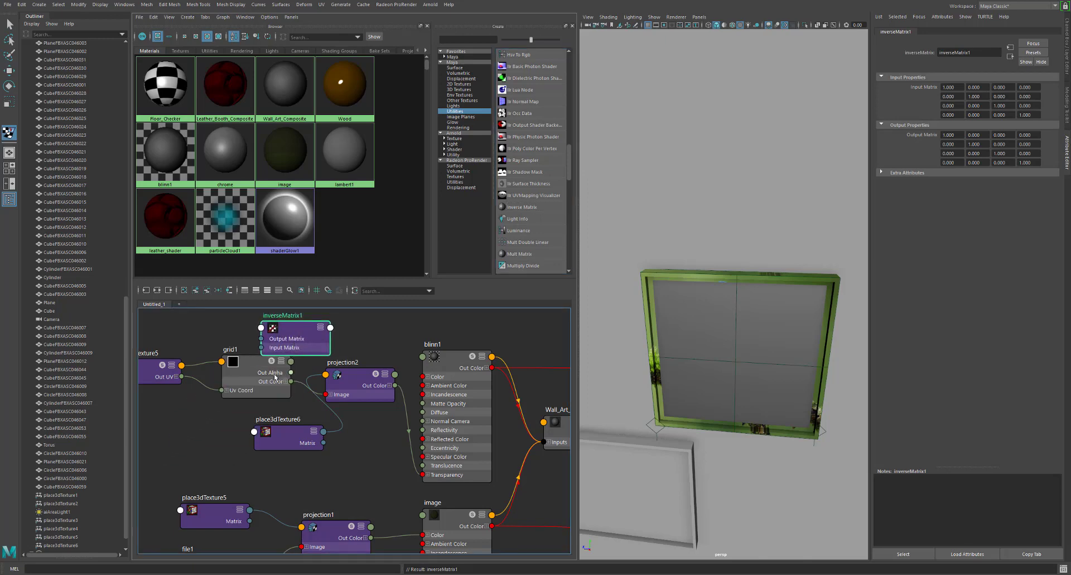
Try connecting grid1's Out Alpha to projection2's Image, reconnect Out Color instead, and delete the Inverse Matrix node
left_click_drag(249, 379, 236, 383)
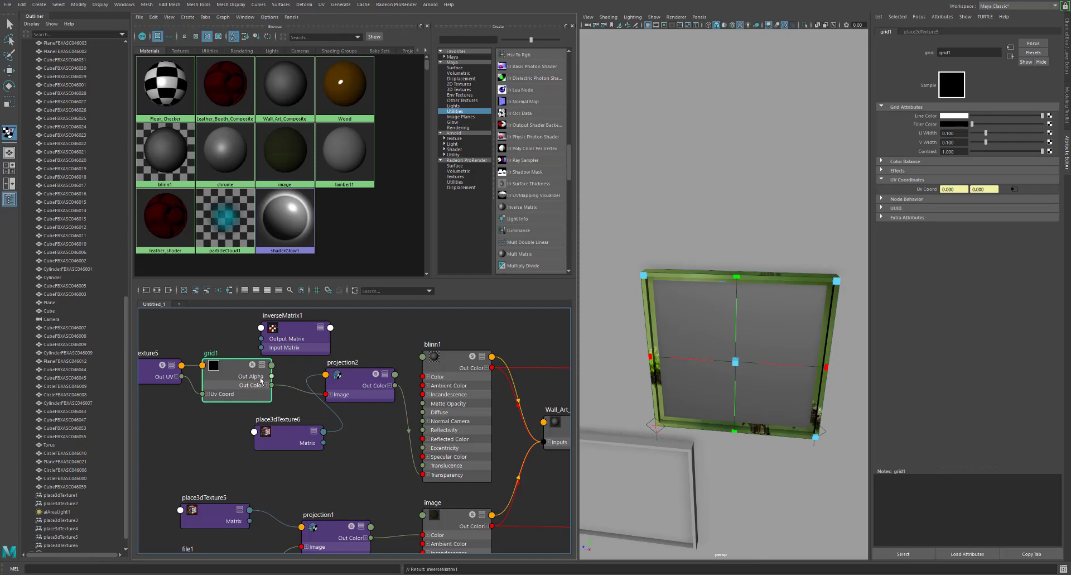
left_click_drag(261, 381, 327, 394)
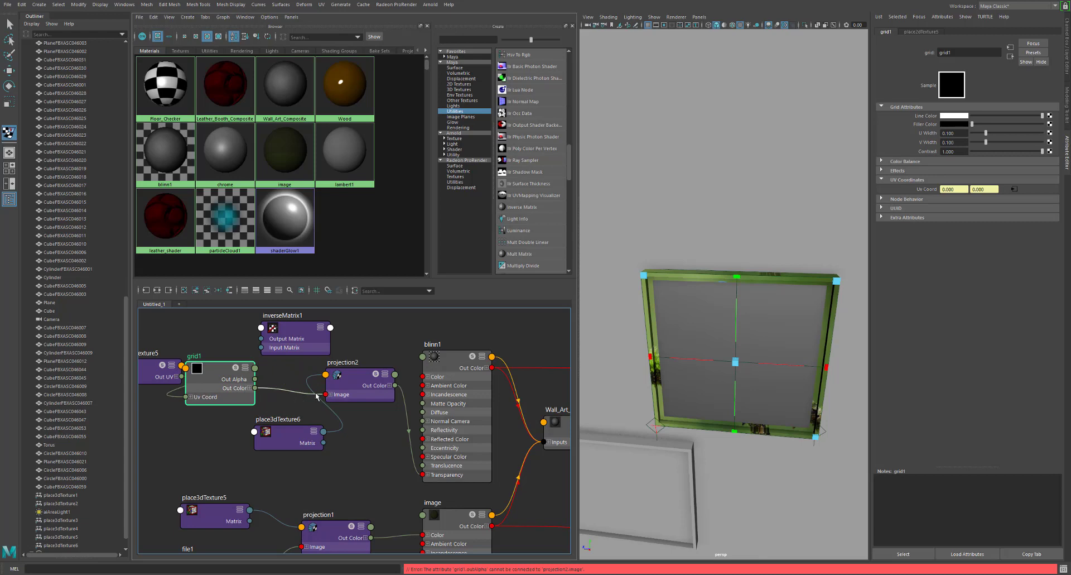
left_click(290, 394)
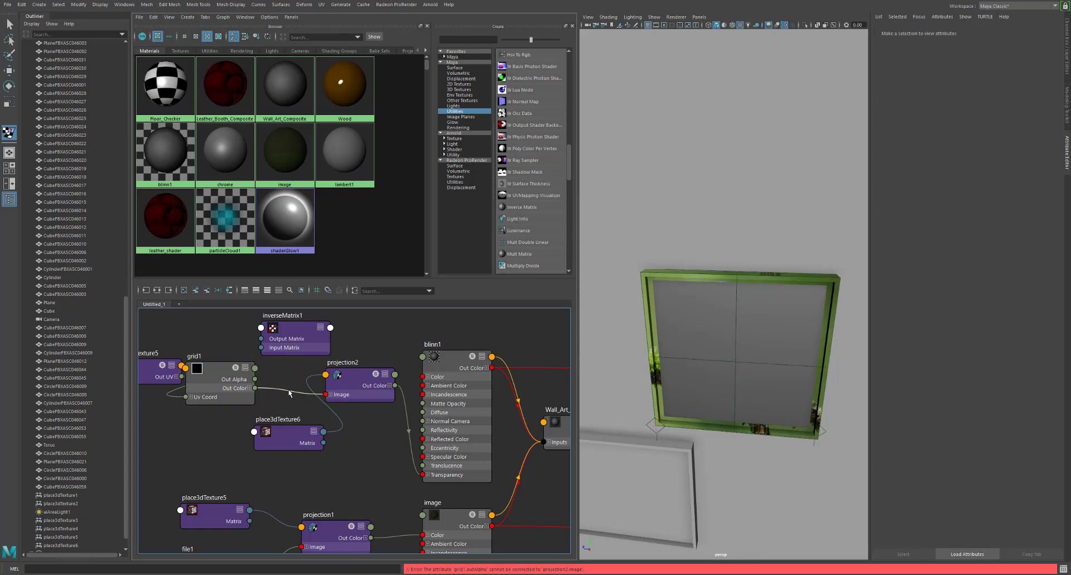
key("Delete")
left_click_drag(255, 379, 325, 394)
left_click_drag(255, 387, 325, 394)
left_click(292, 332)
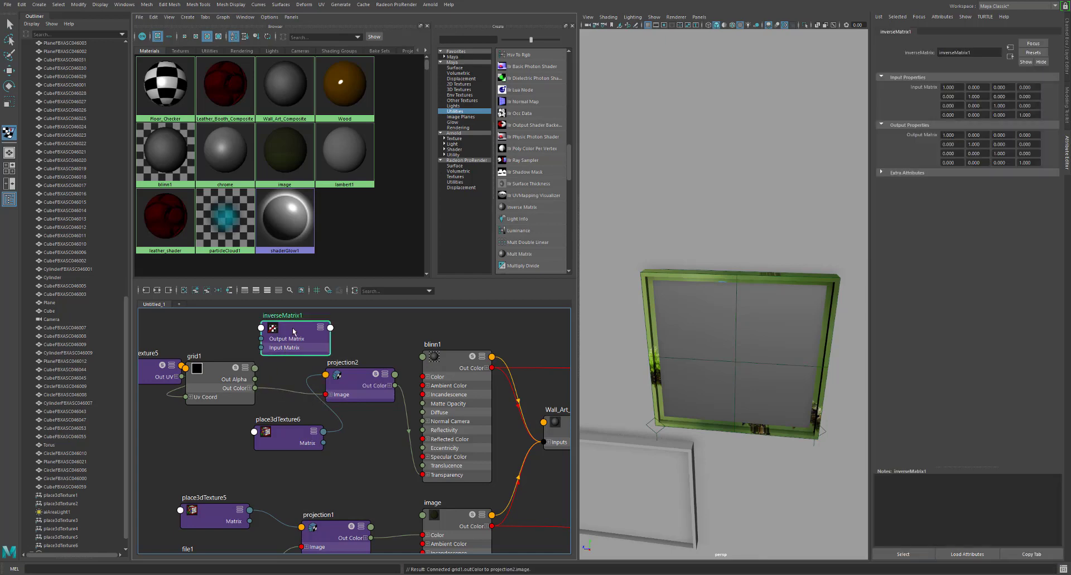
key("Delete")
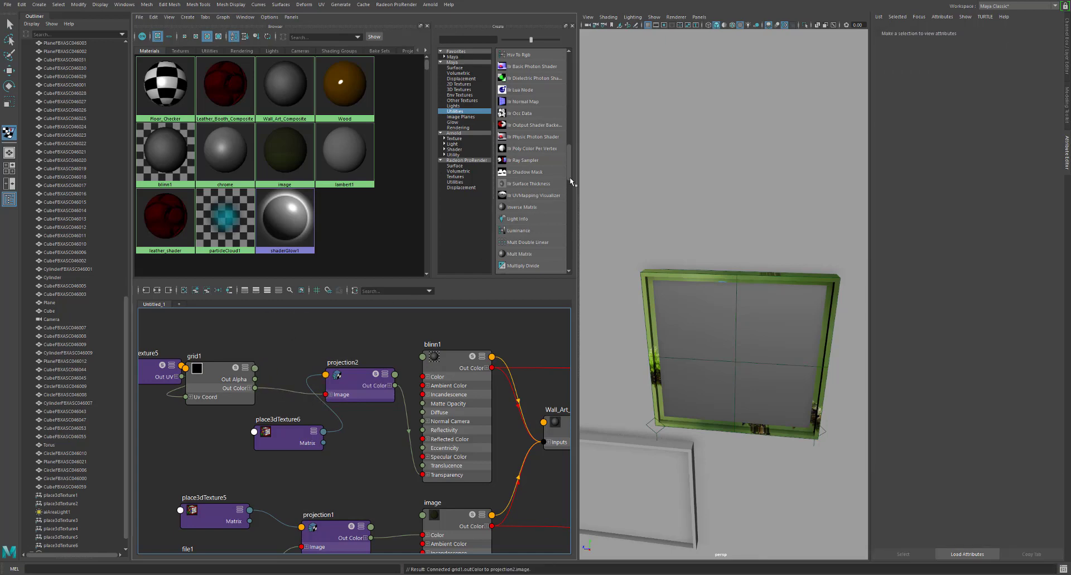
Insert a Reverse utility node between grid1's Out Color and projection2's Image
left_click_drag(571, 175, 574, 217)
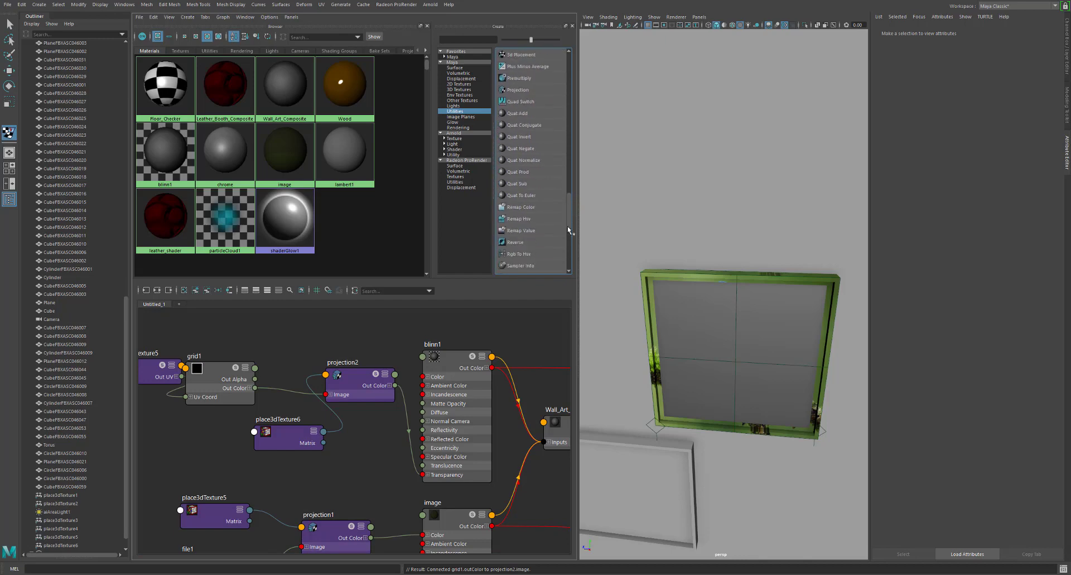
left_click(515, 242)
left_click_drag(369, 466, 284, 346)
left_click_drag(255, 388, 253, 351)
left_click_drag(323, 342, 327, 394)
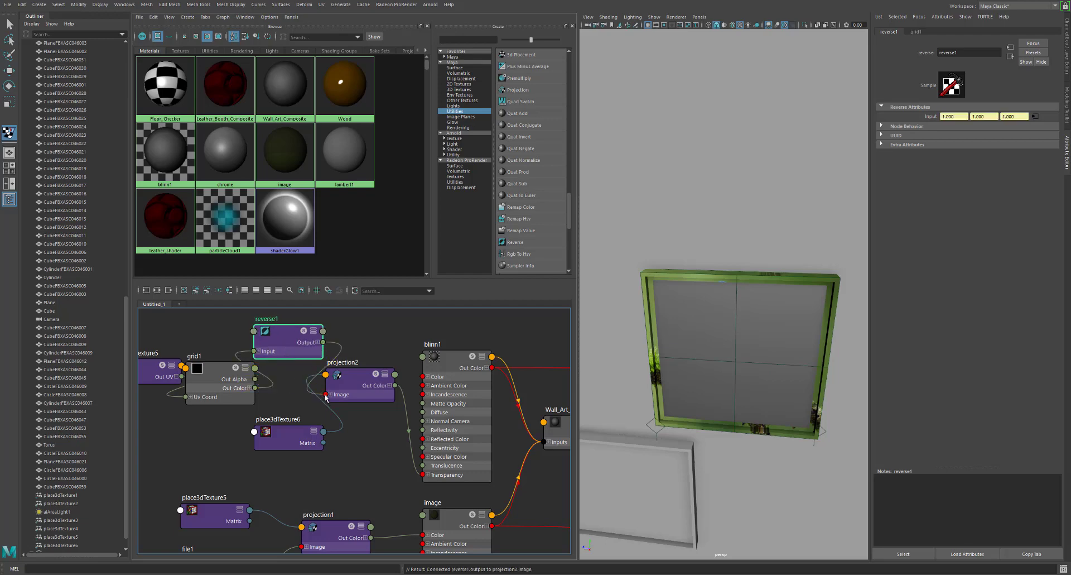
Review the attributes of the Reverse, grid1 and projection2 nodes, moving grid1 away from the Reverse node
left_click(358, 387)
left_click(279, 347)
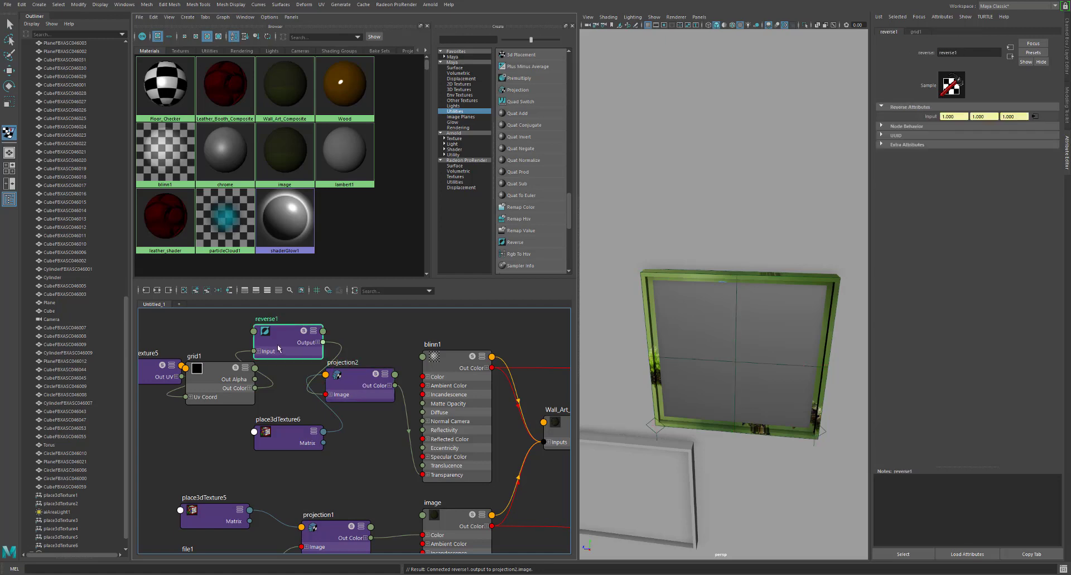
left_click(208, 385)
left_click_drag(209, 381, 193, 401)
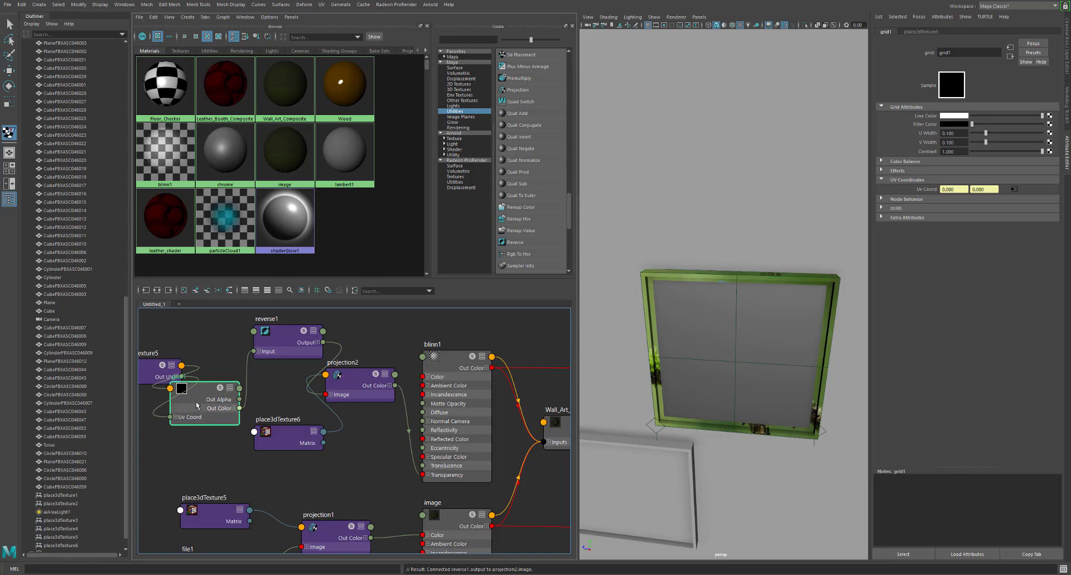
left_click(274, 345)
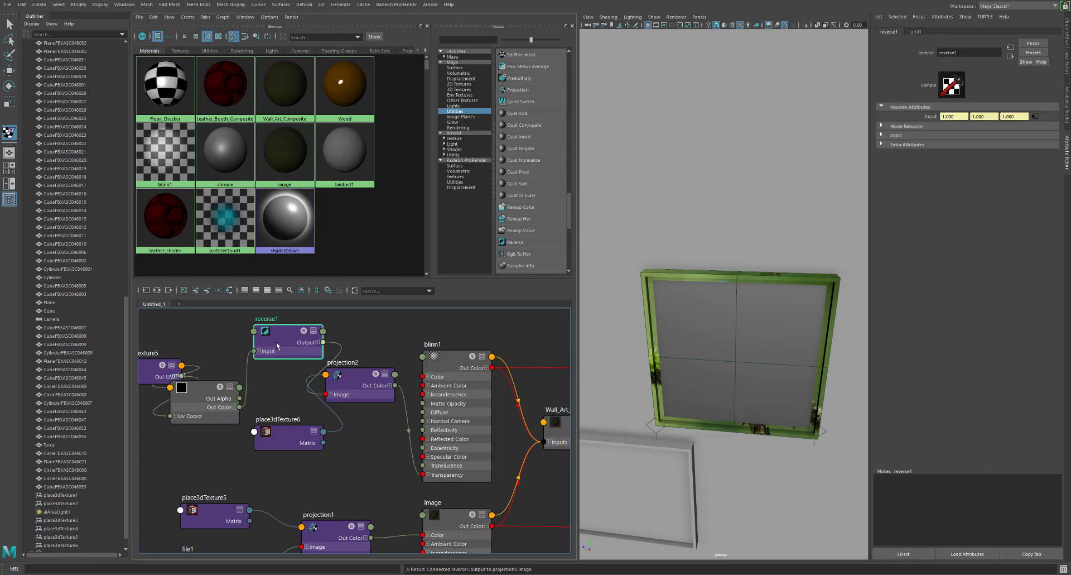
left_click(355, 377)
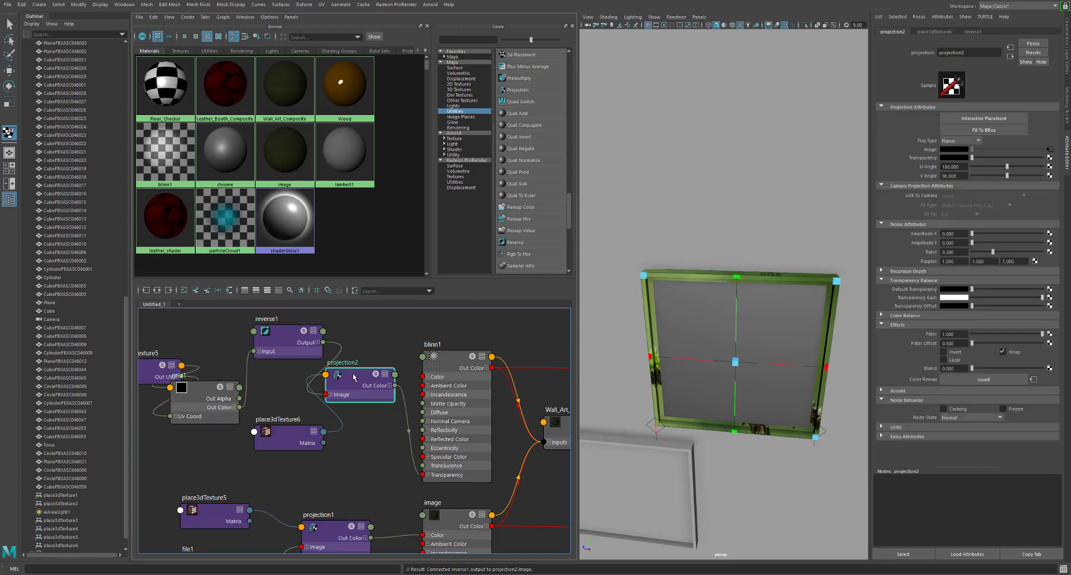
Undo the Reverse node's connections so grid1 feeds projection2 directly, and delete the Reverse node
left_click(288, 353)
key("ctrl+z")
key("ctrl+z")
key("ctrl+z")
key("ctrl+z")
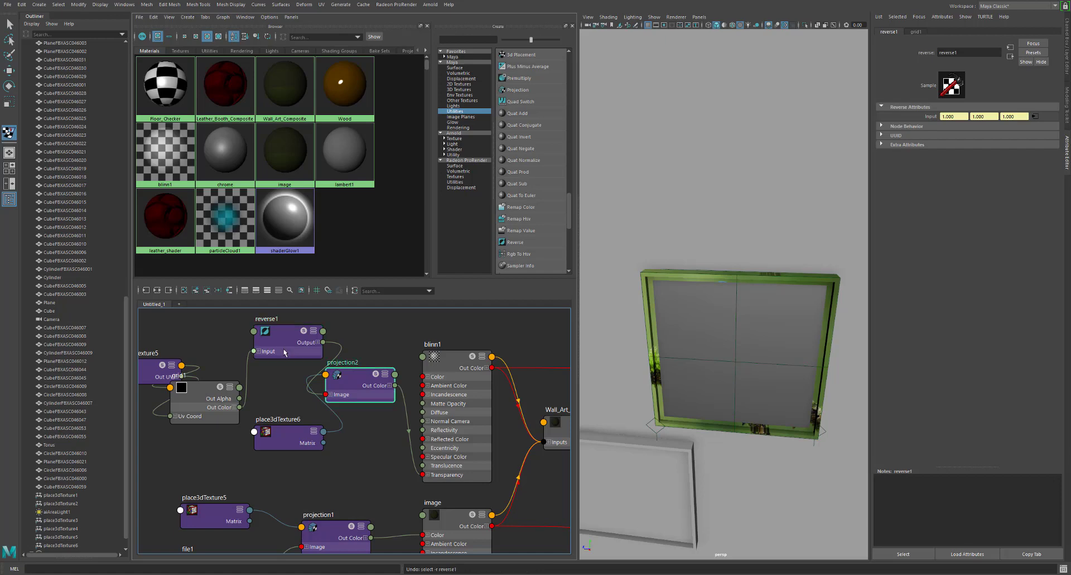
key("ctrl+z")
key("ctrl+z")
key("ctrl+z")
key("ctrl+z")
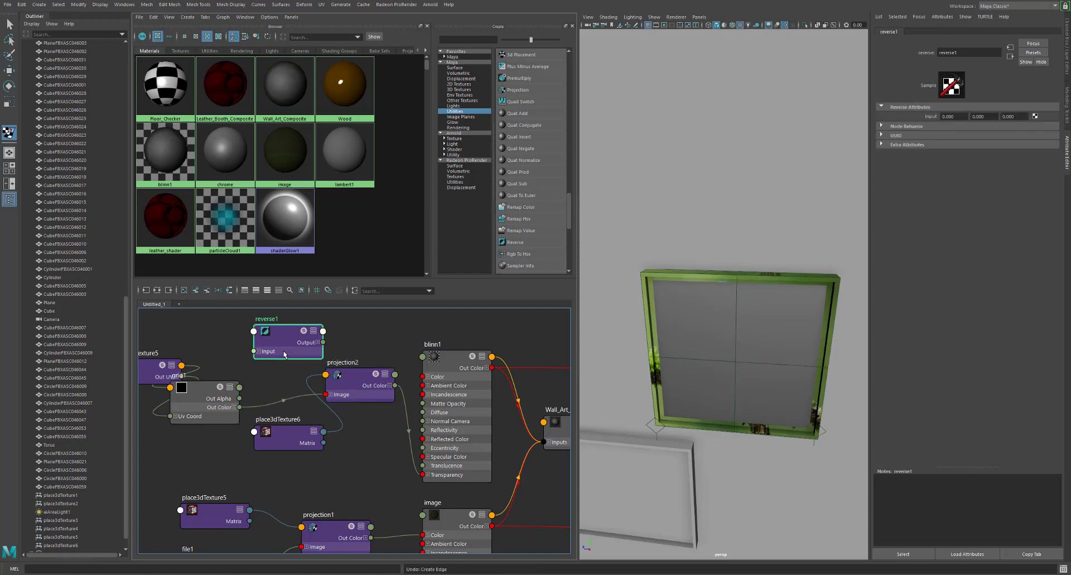
key("Delete")
Invert the grid1 mask by setting its Filler Color to white and its Line Color to black
left_click(193, 398)
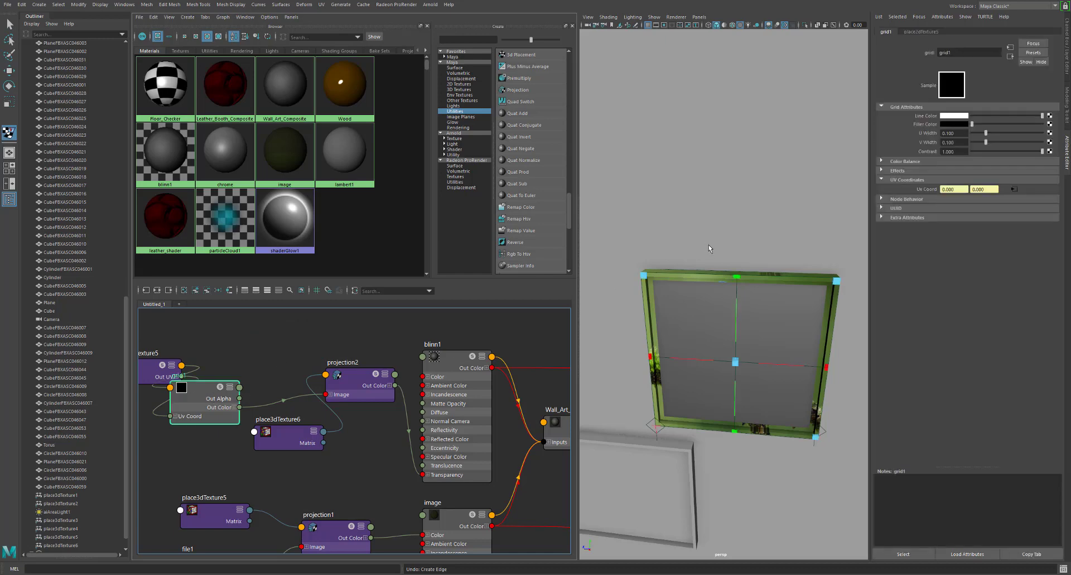
left_click(952, 125)
left_click(920, 108)
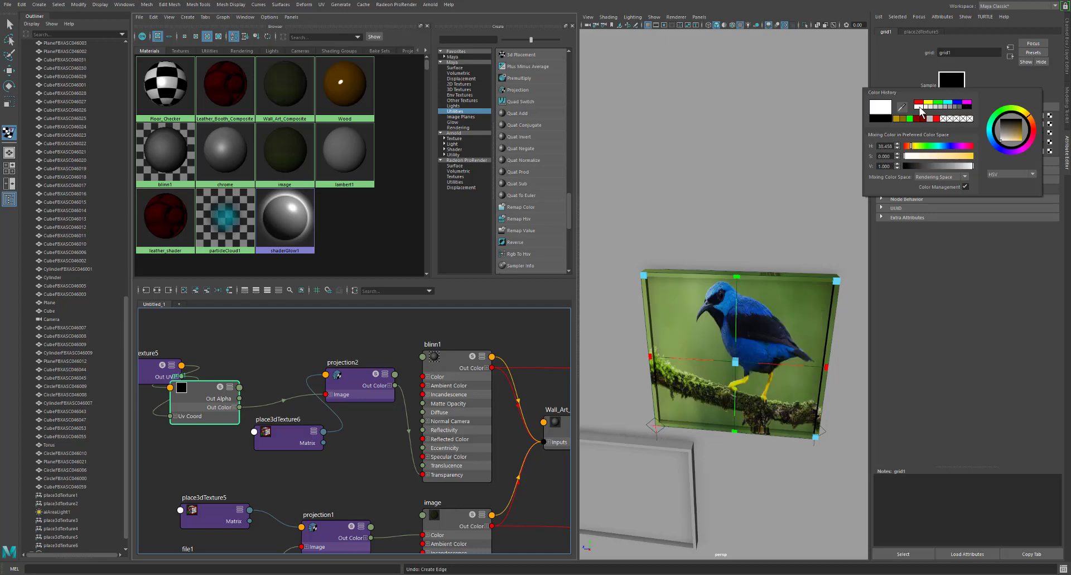
left_click(953, 123)
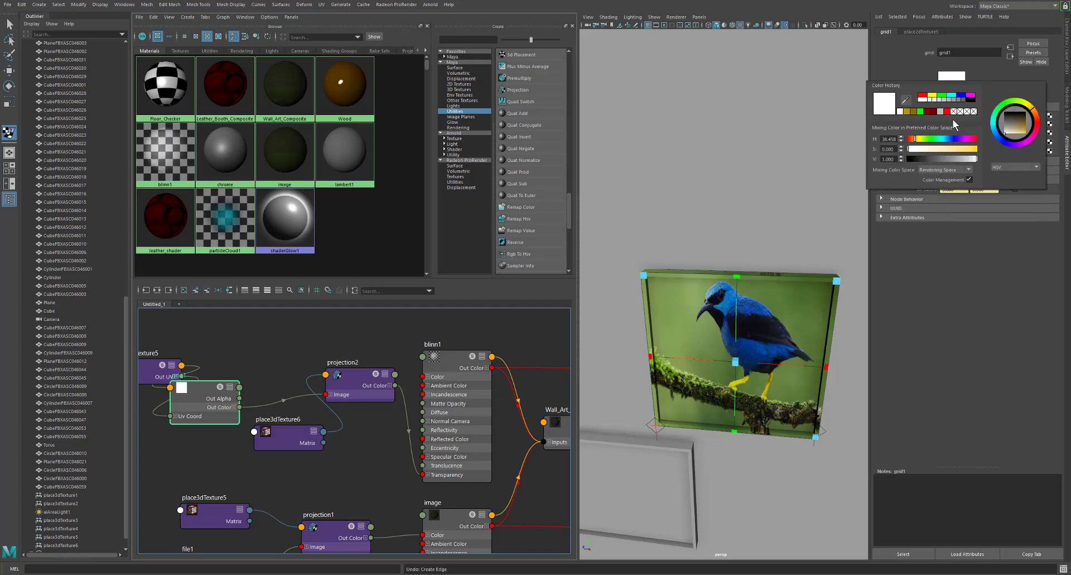
left_click(973, 100)
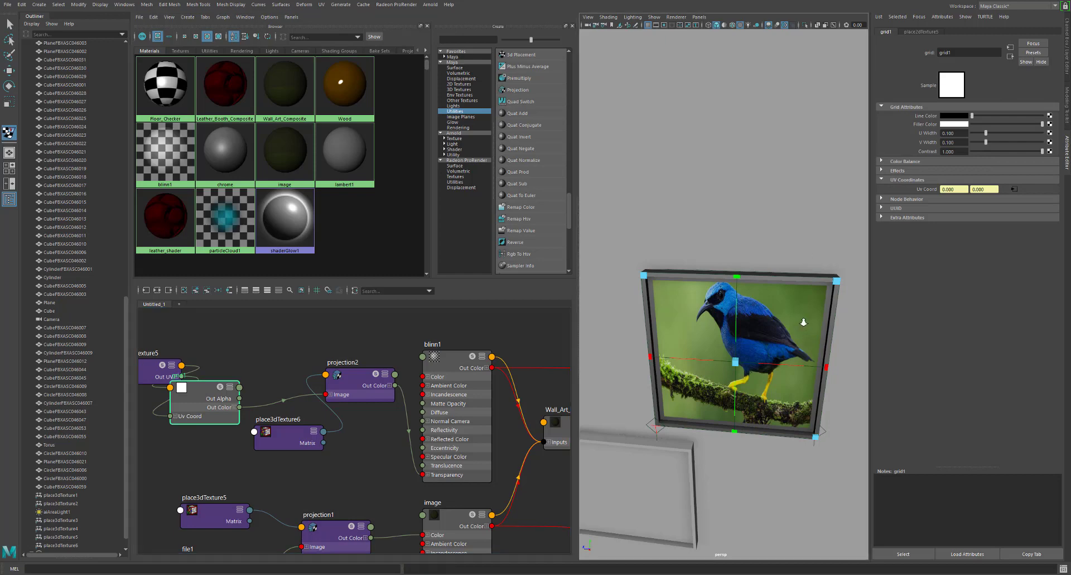
Stretch the grid projection slightly in height beyond the picture frame's top and bottom edges
scroll(804, 320, "up", 5)
left_click_drag(788, 309, 842, 295, "alt")
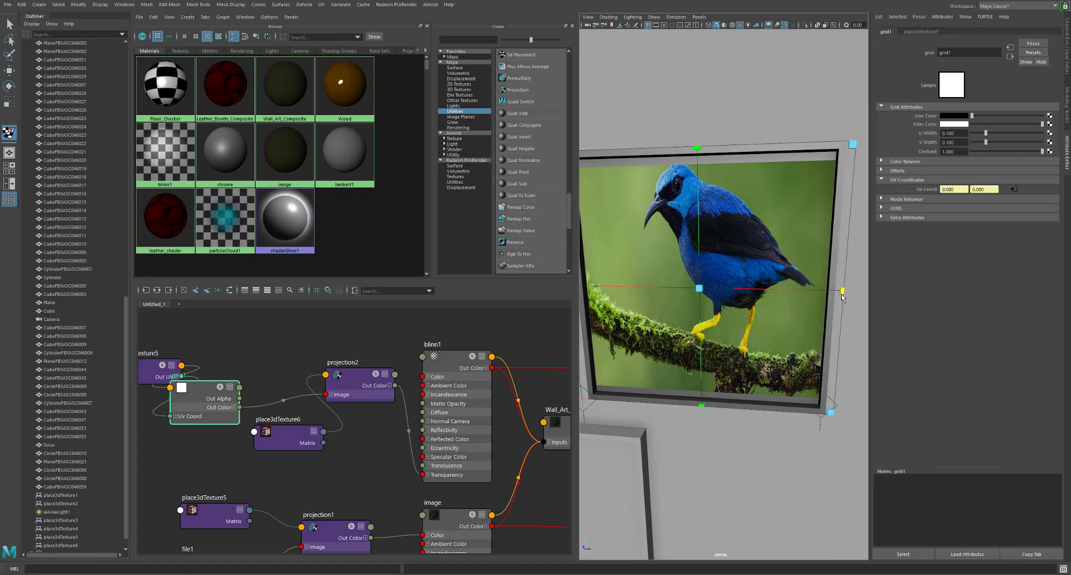
left_click_drag(703, 408, 701, 415)
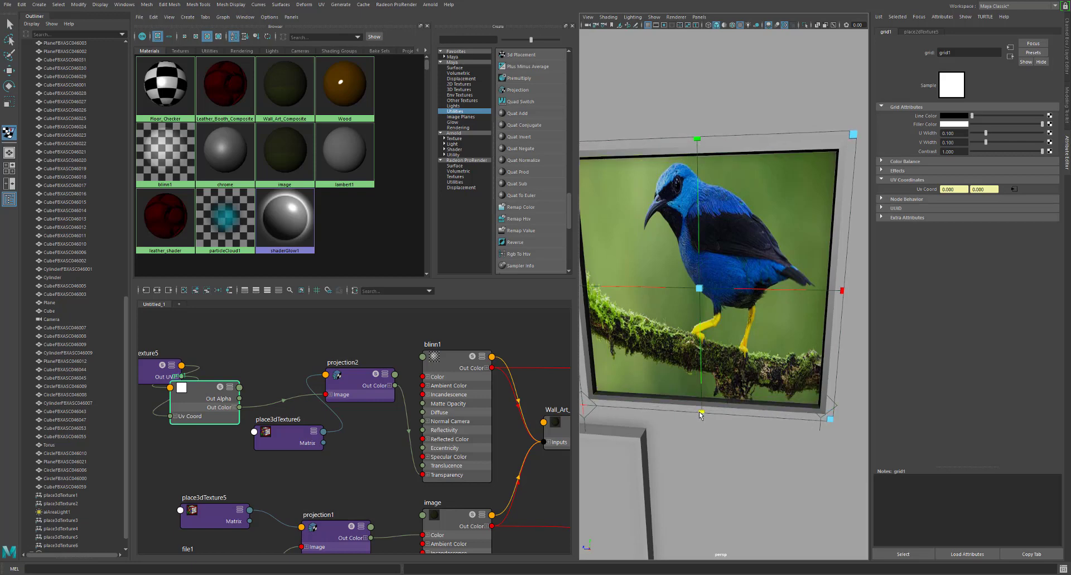
right_click_drag(782, 340, 743, 342, "alt")
mouse_move(742, 343)
left_mouse_down("alt")
mouse_move(793, 332)
mouse_move(732, 344)
left_mouse_up("alt")
right_click_drag(732, 343, 747, 343, "alt")
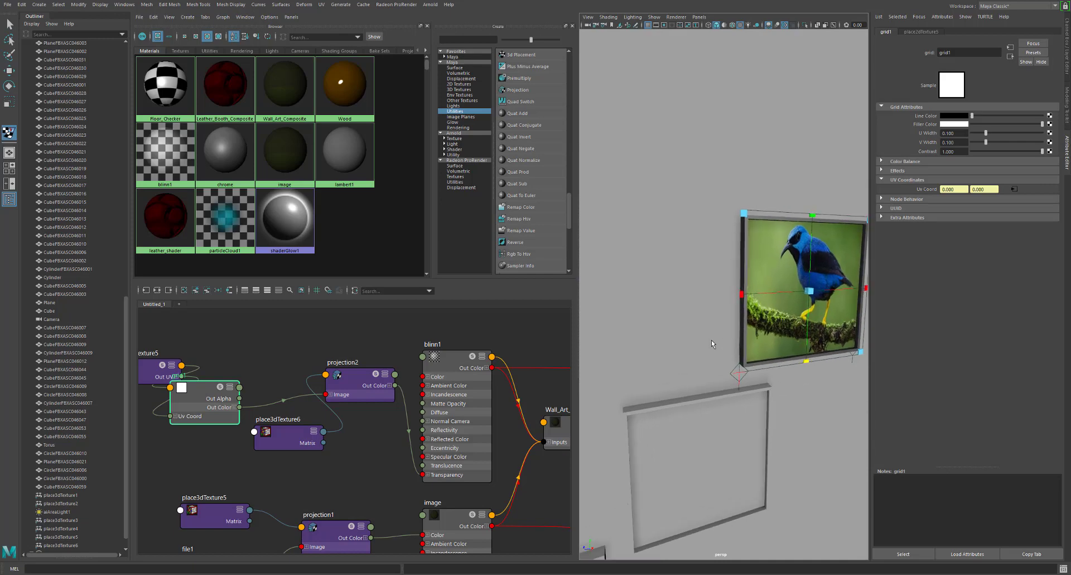
left_click_drag(712, 339, 677, 338, "alt")
Rename the blinn1 material as picture_frame
left_click(175, 165)
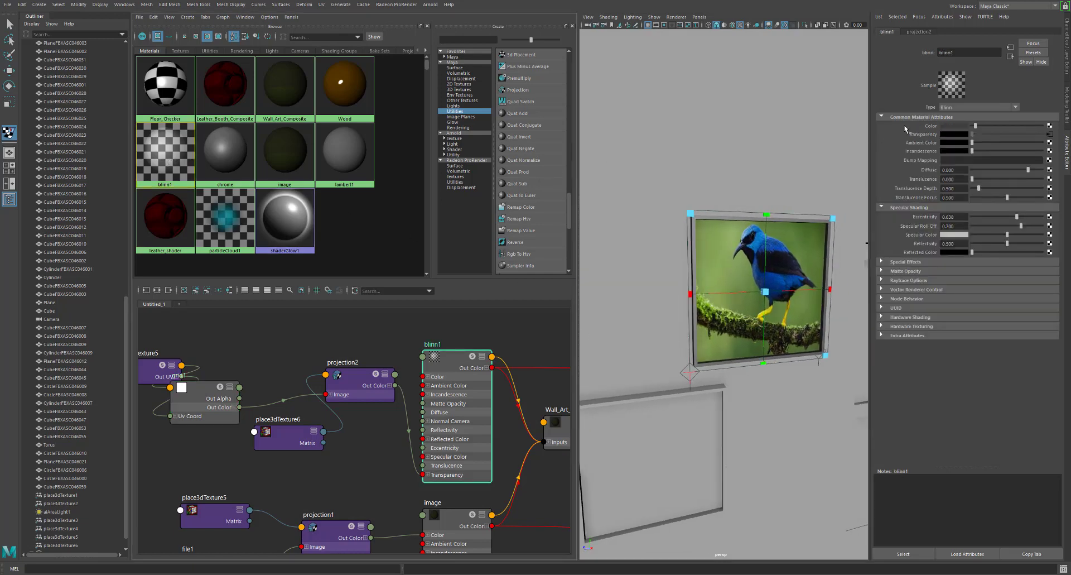
double_click(961, 52)
type("pl")
type("cture_frame")
key("Return")
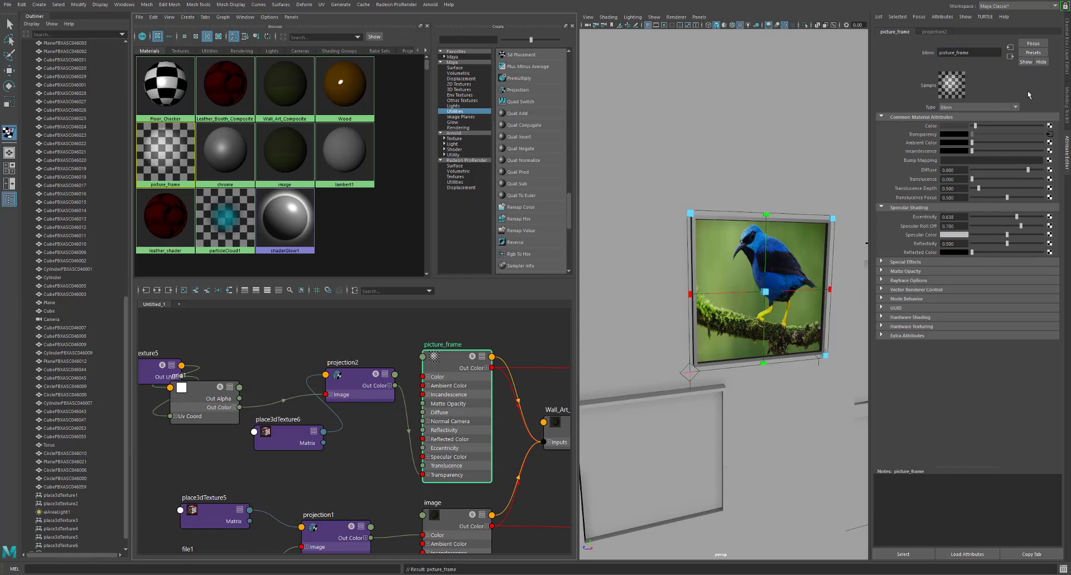
Lighten the picture_frame color to a light gray and review the projection2, grid1 and Wall_Art_Composite nodes
left_click_drag(976, 126, 1002, 128)
left_click(1050, 135)
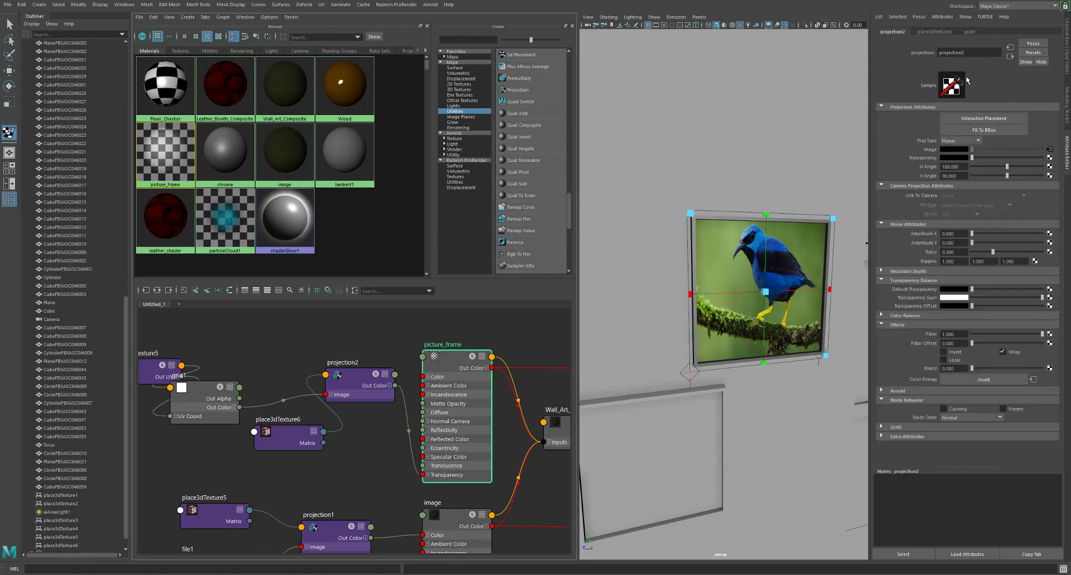
left_click(455, 362)
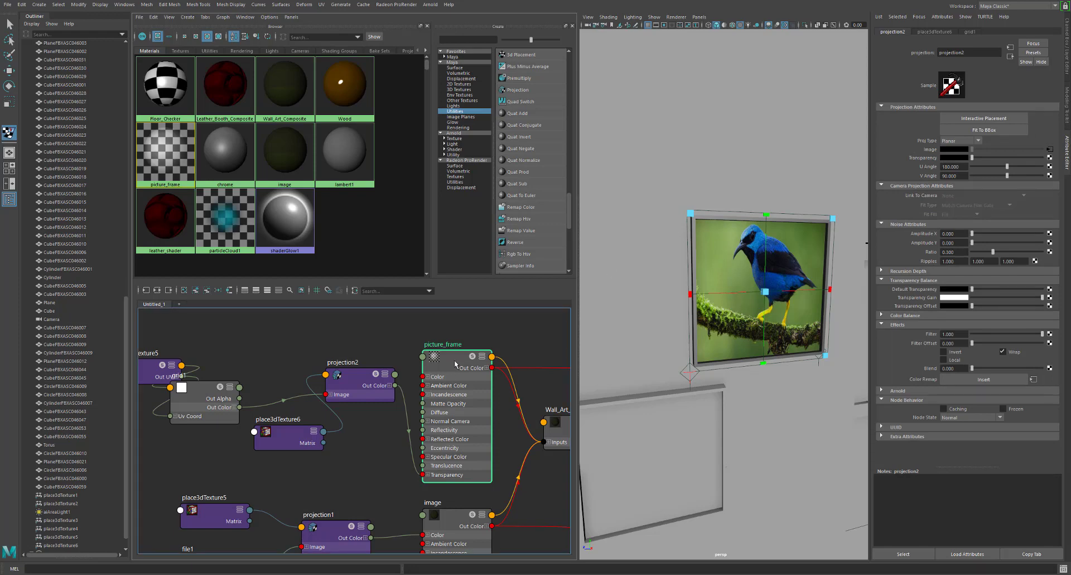
left_click(560, 437)
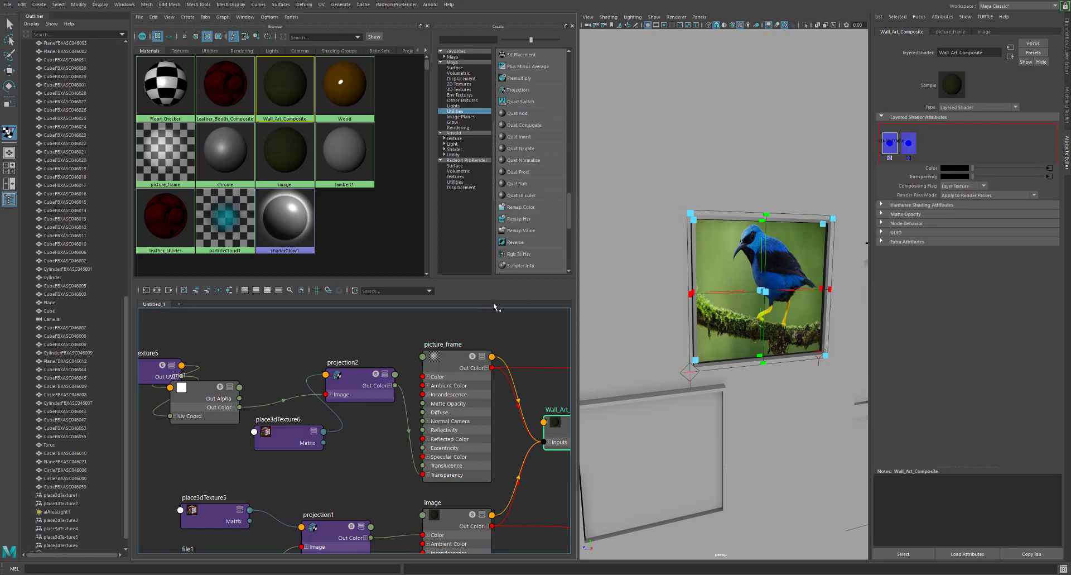
left_click(365, 385)
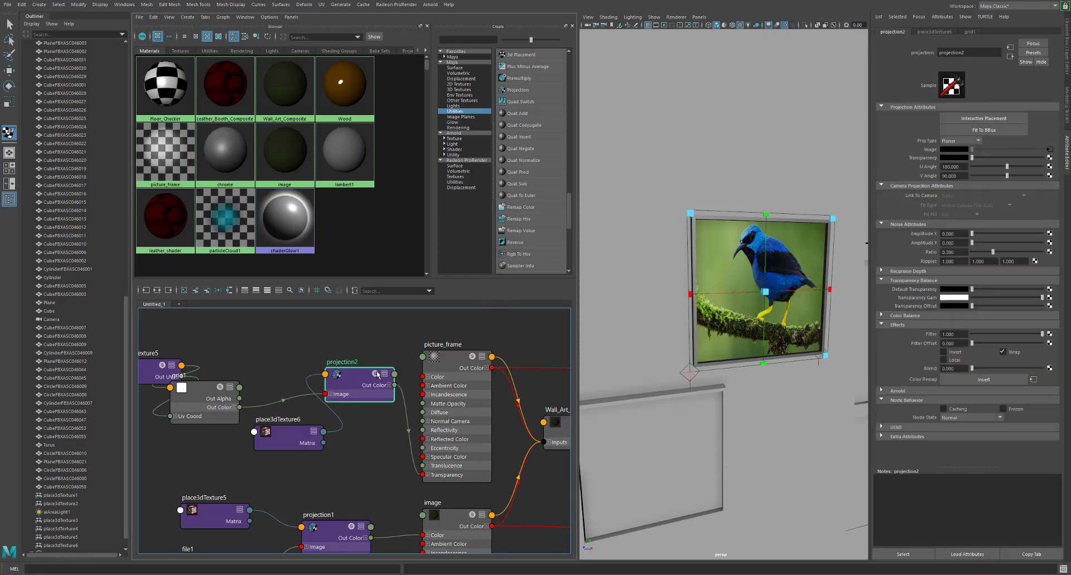
left_click(193, 402)
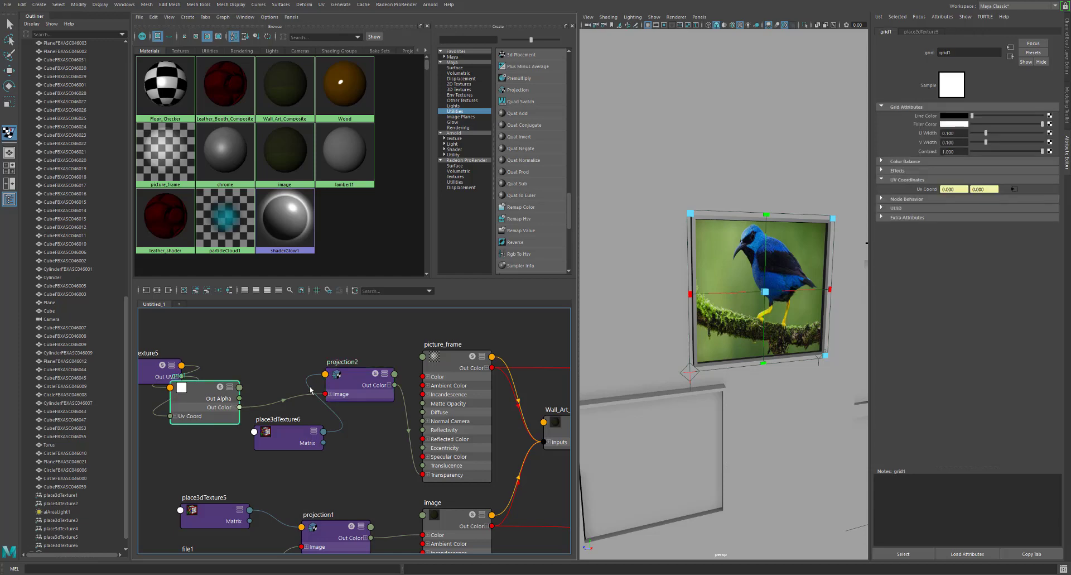
left_click(344, 382)
left_click(444, 369)
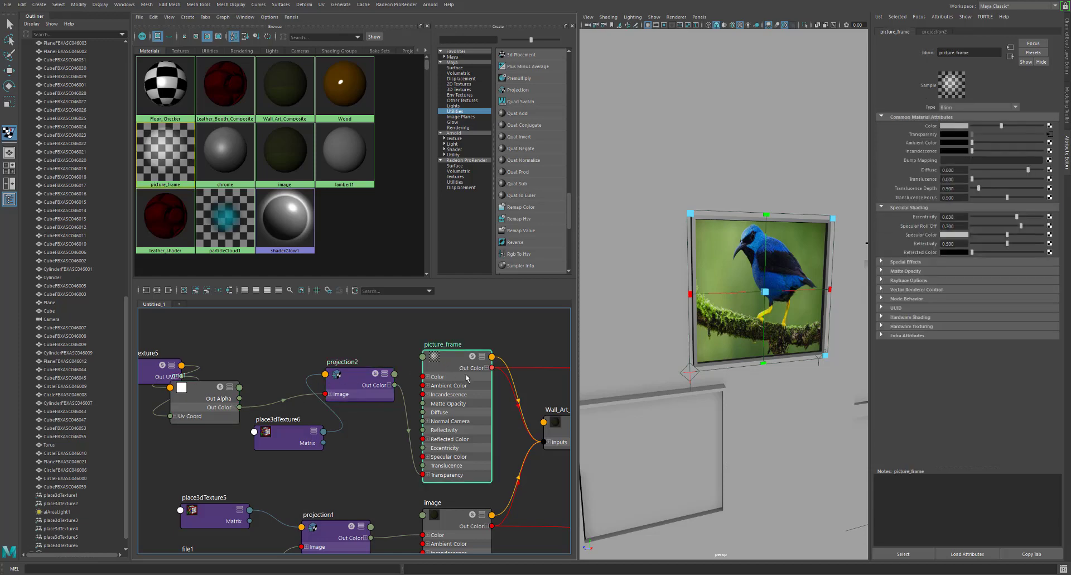
Set the picture_frame material's color to red and its Eccentricity to 0, after trying 1
left_click_drag(1002, 125, 1012, 125)
left_click(955, 126)
left_click(918, 109)
left_click_drag(986, 217, 1047, 217)
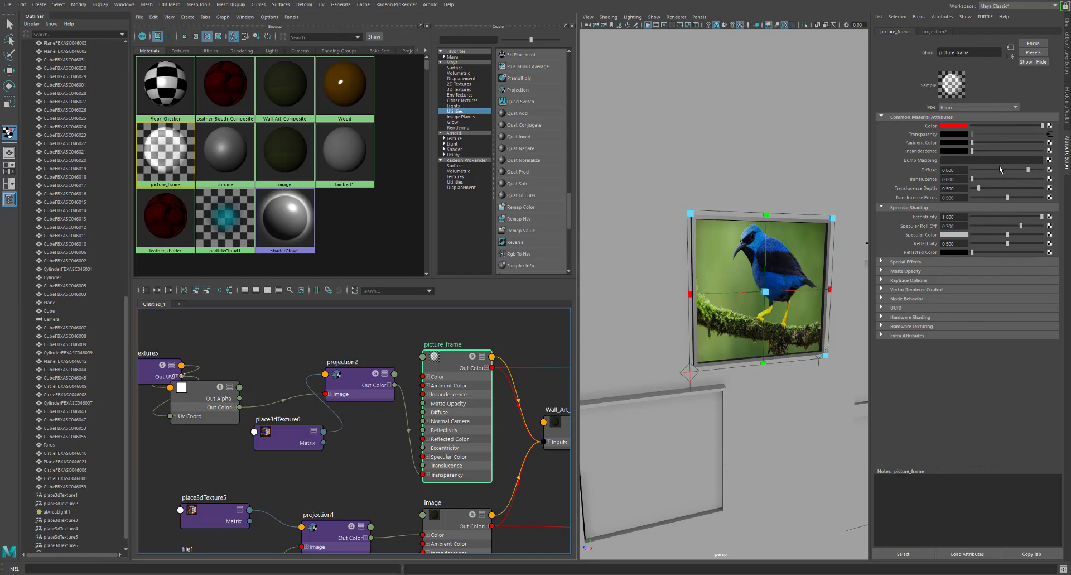
left_click_drag(1022, 218, 971, 217)
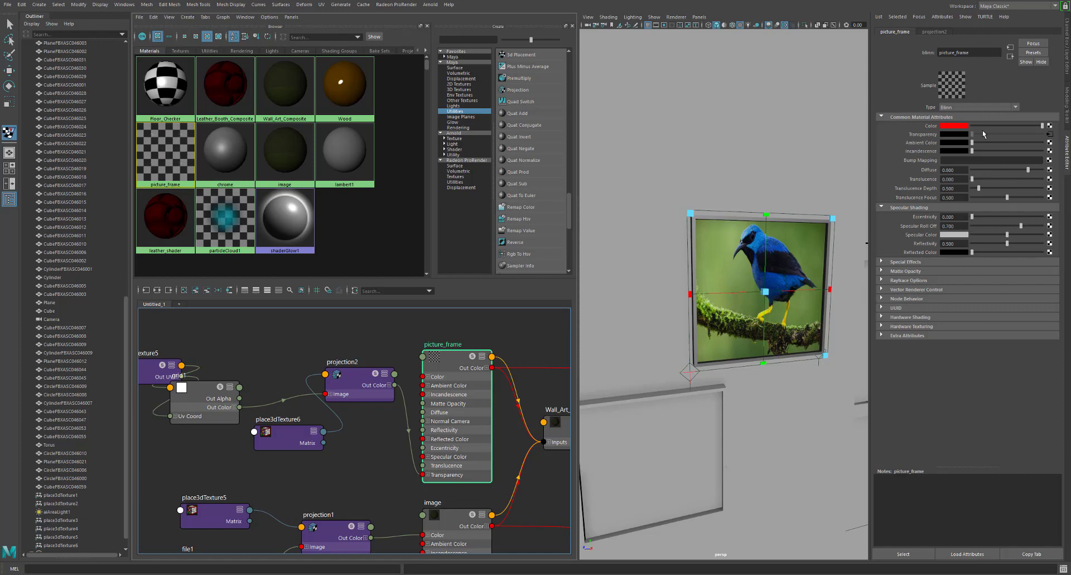
Review projection2, break the connection on picture_frame's Transparency, and reconnect projection2's Out Color to that Transparency input
left_click(1050, 134)
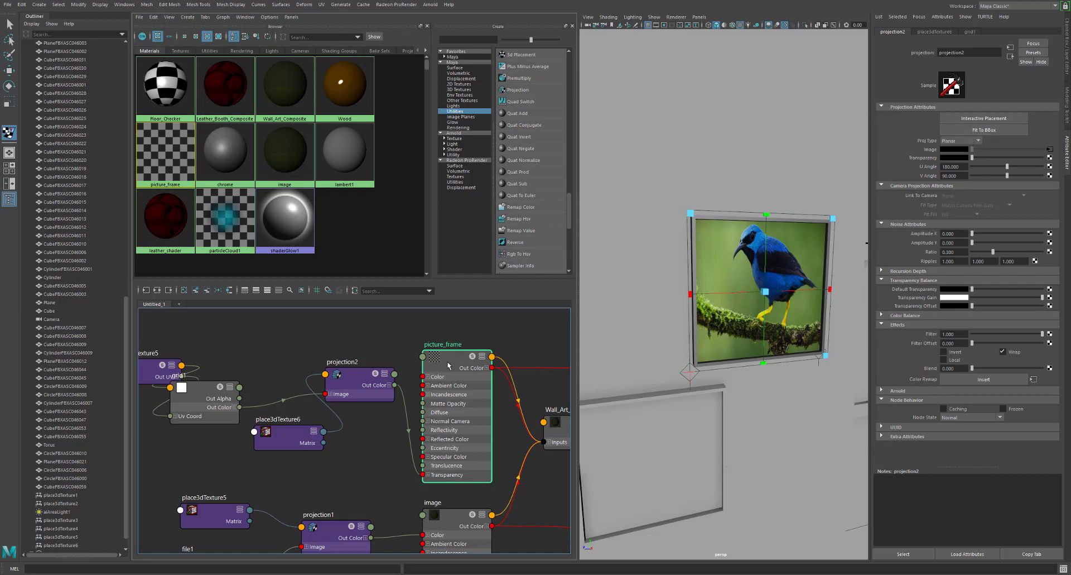
left_click(356, 377)
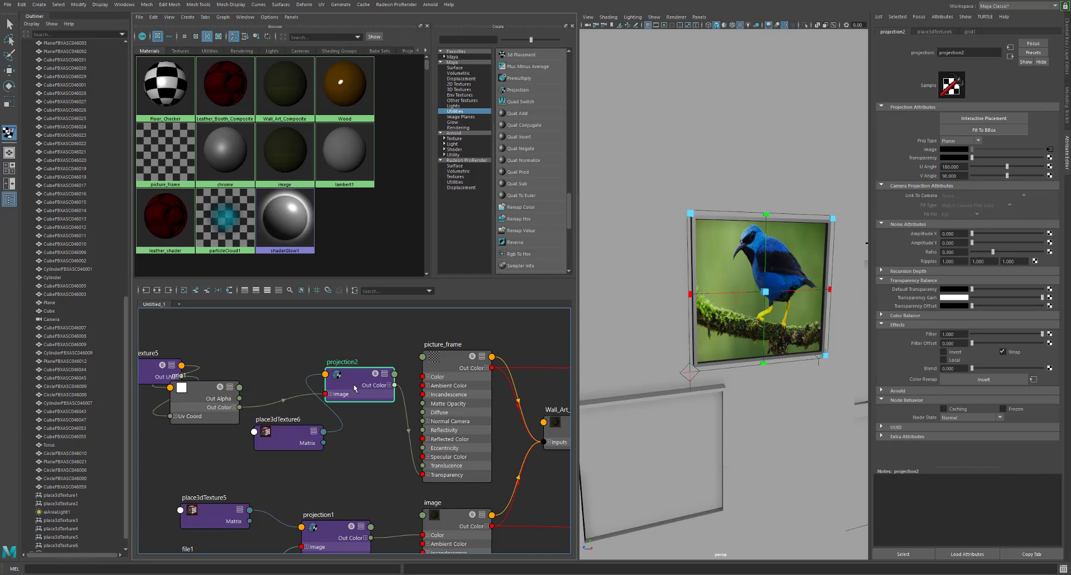
mouse_move(354, 386)
left_mouse_down()
mouse_move(359, 400)
mouse_move(343, 391)
left_mouse_up()
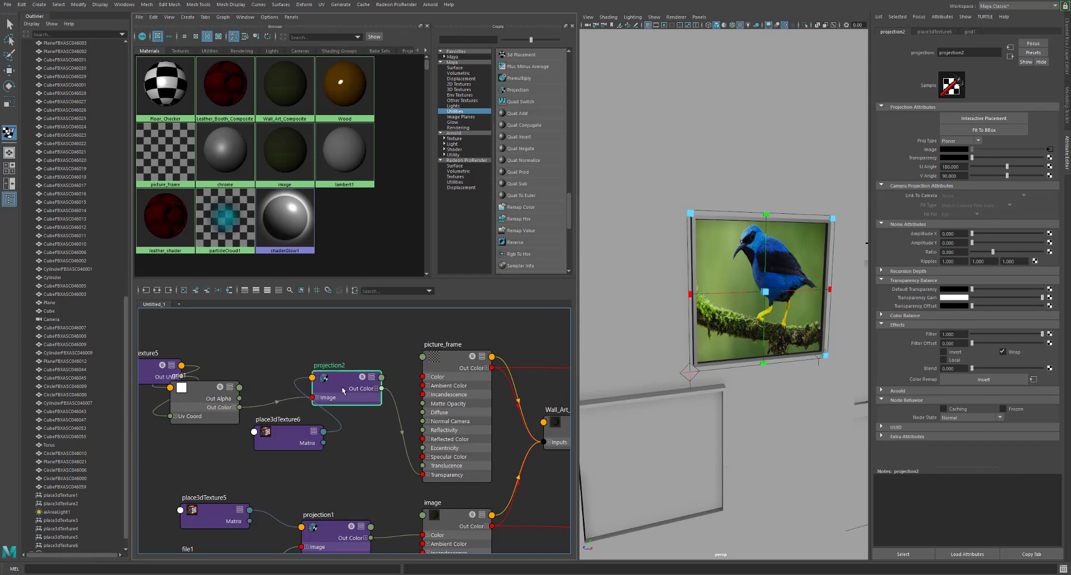
left_click(437, 367)
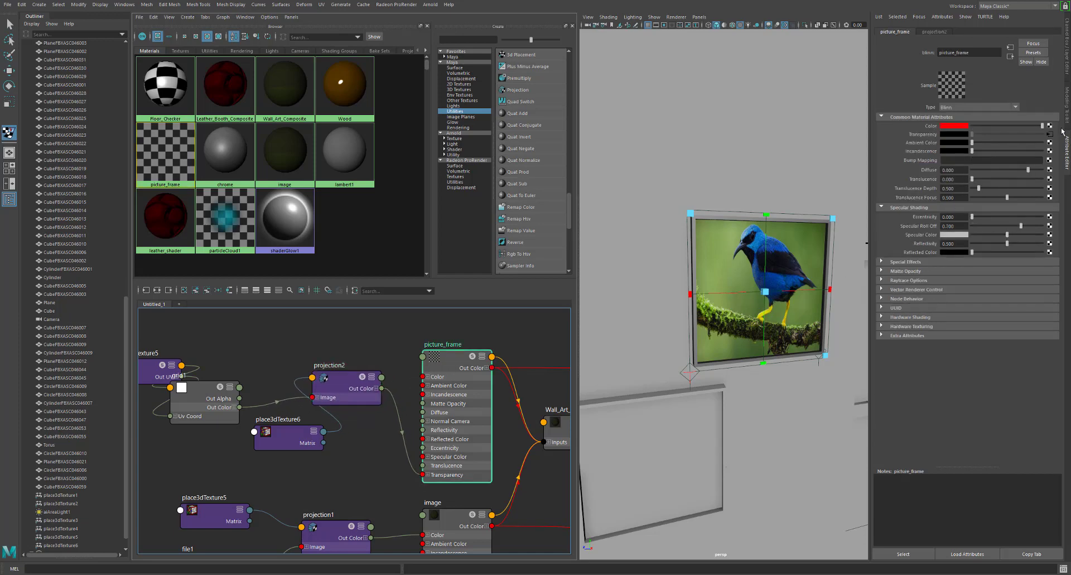
right_click(920, 135)
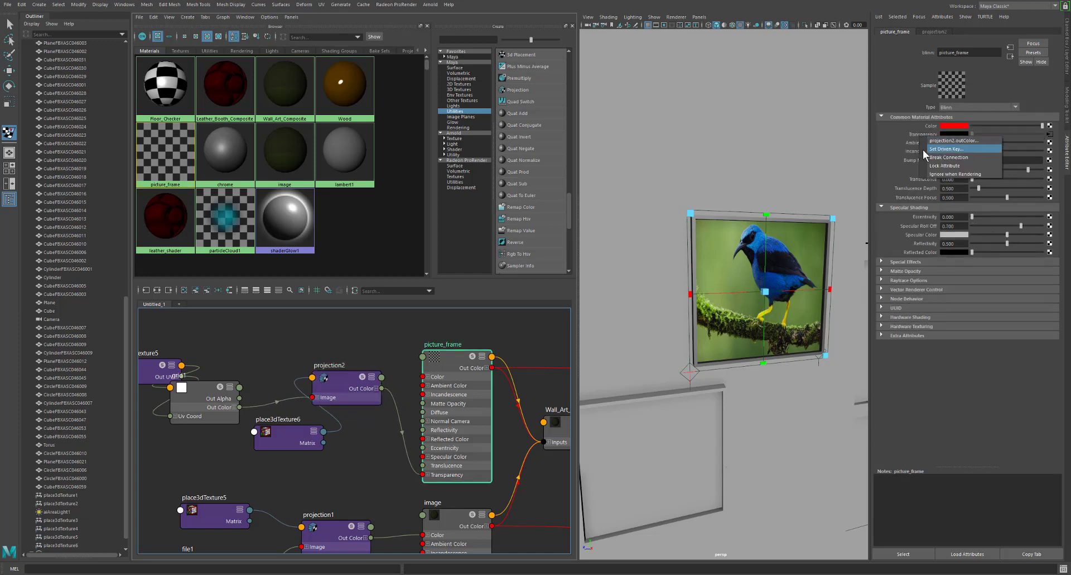
left_click(931, 157)
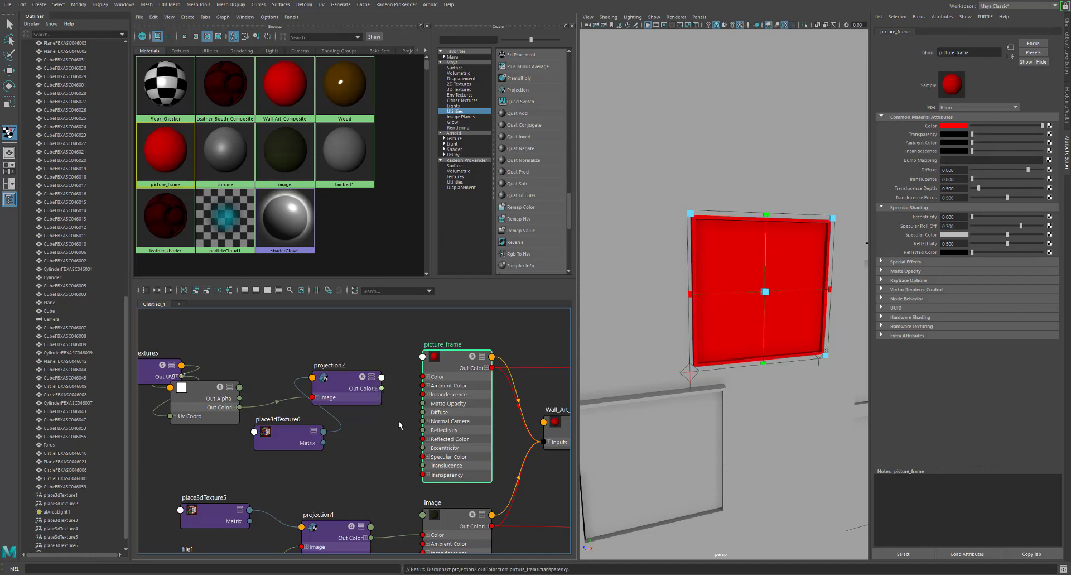
left_click_drag(400, 426, 423, 475)
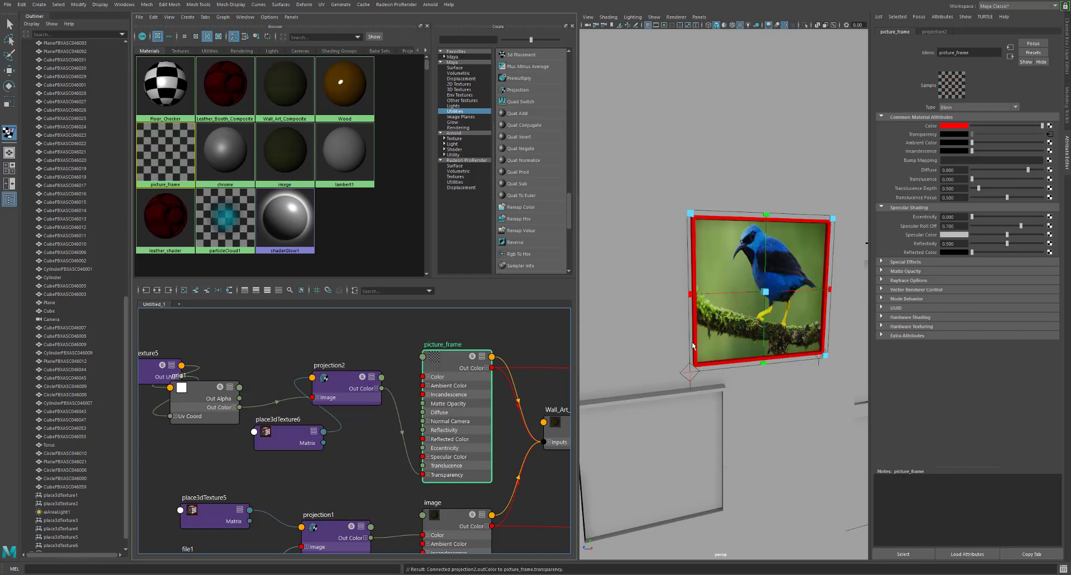
Try several bright colors on the picture_frame material, including yellow, cyan and magenta, and return it to red
scroll(778, 292, "up", 2)
scroll(777, 292, "up", 2)
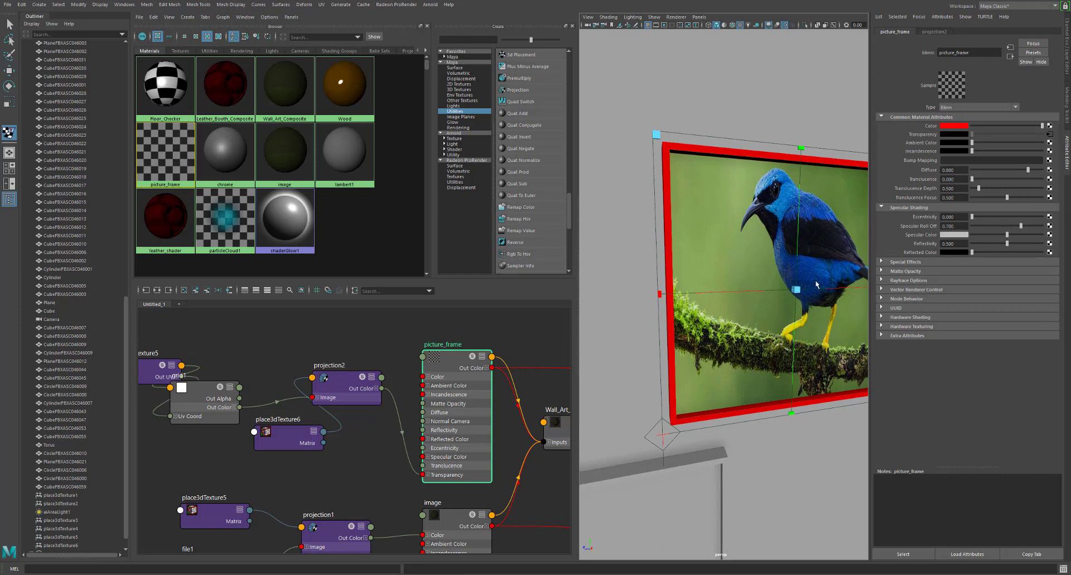
left_click(953, 127)
left_click(931, 106)
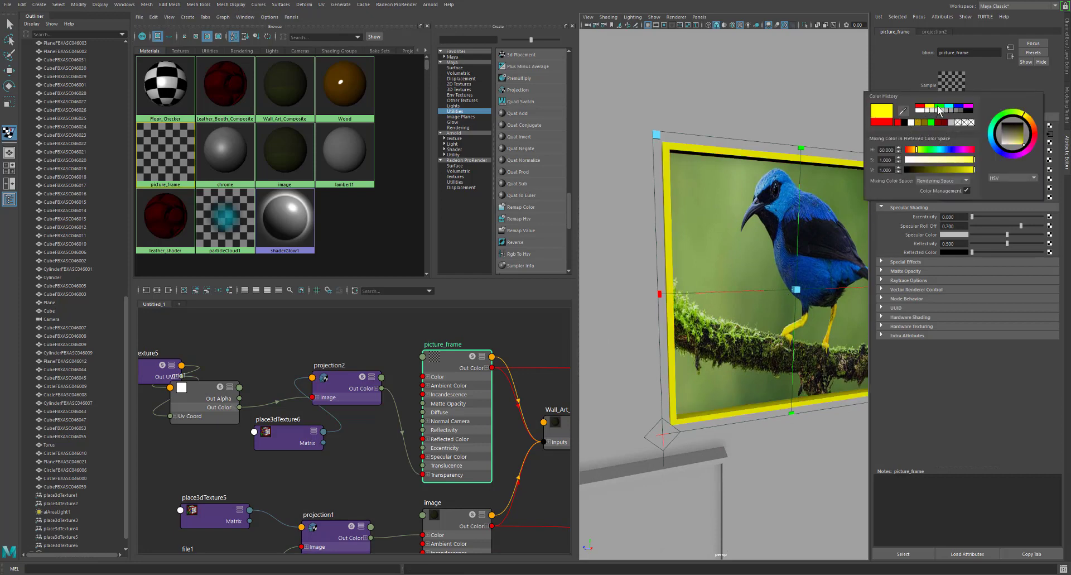
left_click(941, 106)
left_click(950, 106)
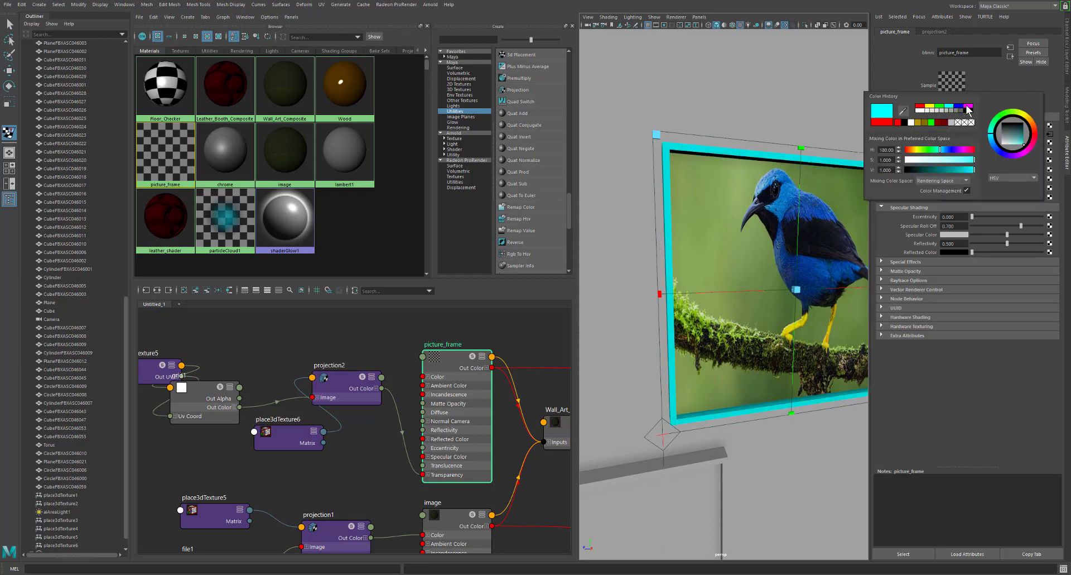
left_click(969, 106)
left_click(957, 106)
left_click(950, 106)
left_click(920, 106)
left_click(845, 103)
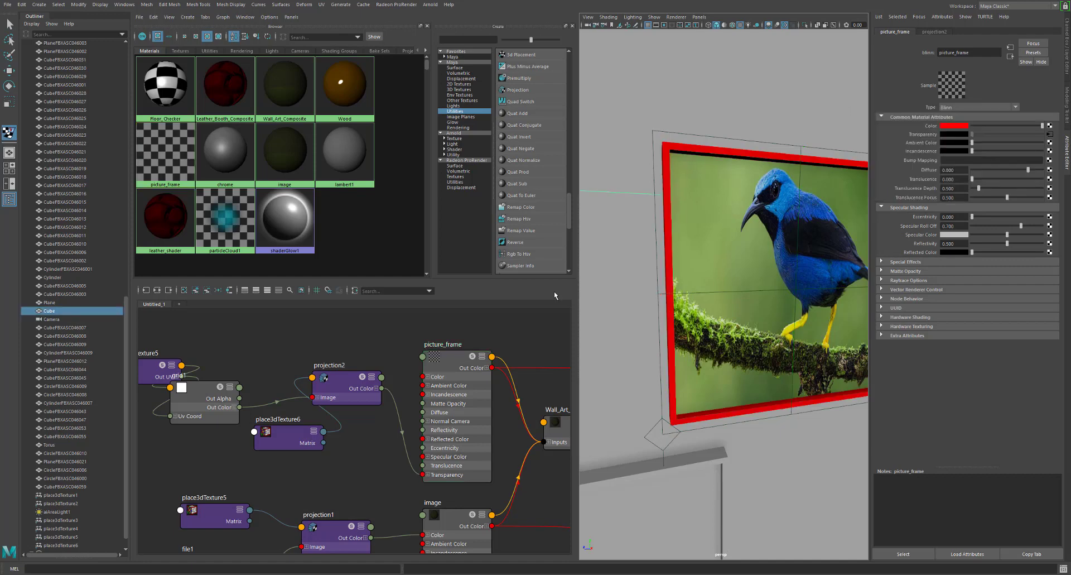
Repeat breaking picture_frame's Transparency connection and relinking it to projection2's Out Color
left_click(468, 375)
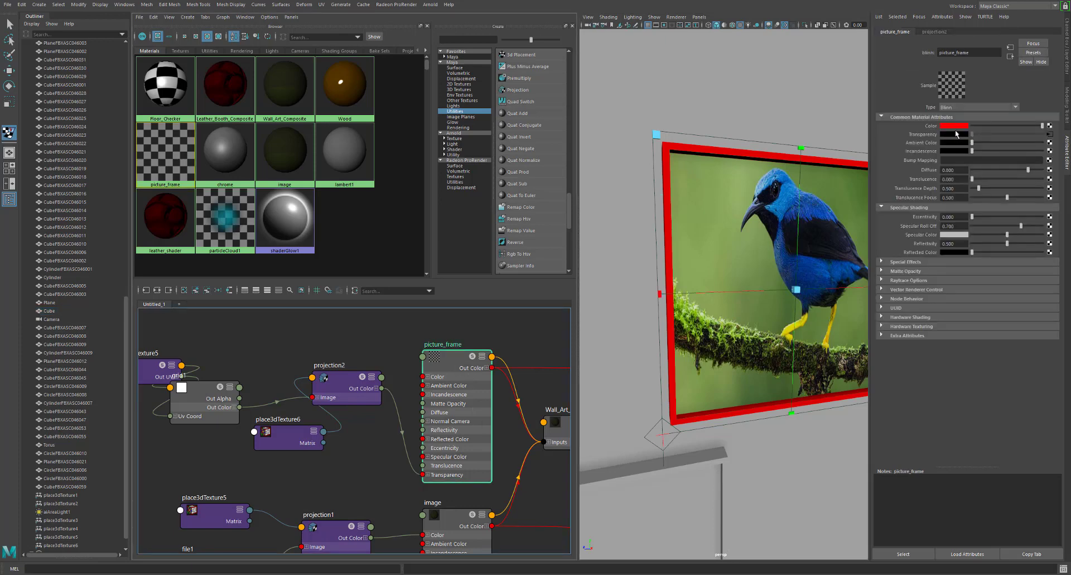
right_click(924, 135)
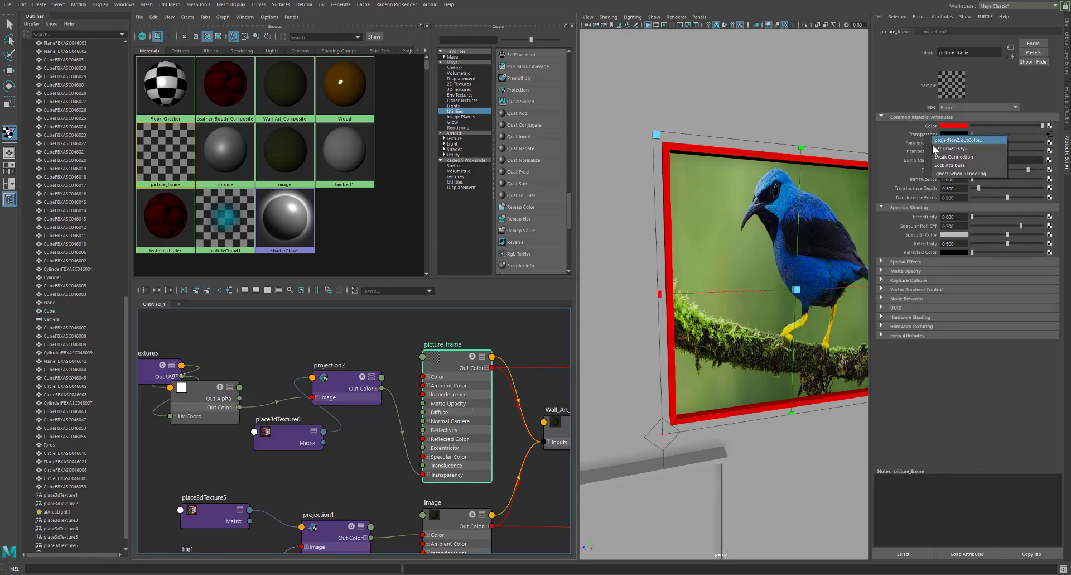
left_click(960, 158)
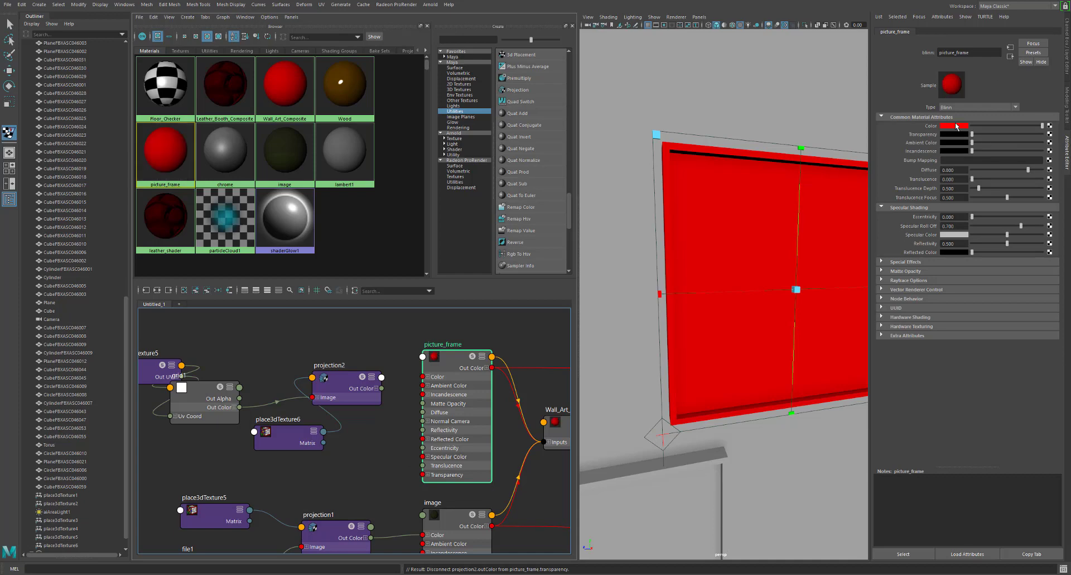
left_click_drag(344, 395, 422, 474)
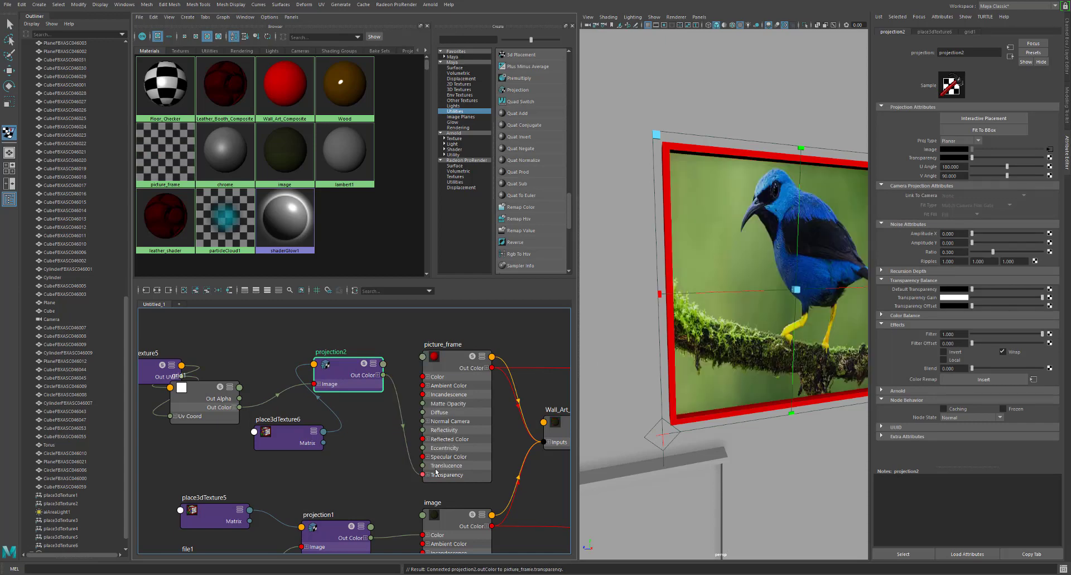
Frame the booths, table and wall pictures in an enlarged perspective view, test-render it in Arnold RenderView, and close the render
scroll(646, 322, "down", 4)
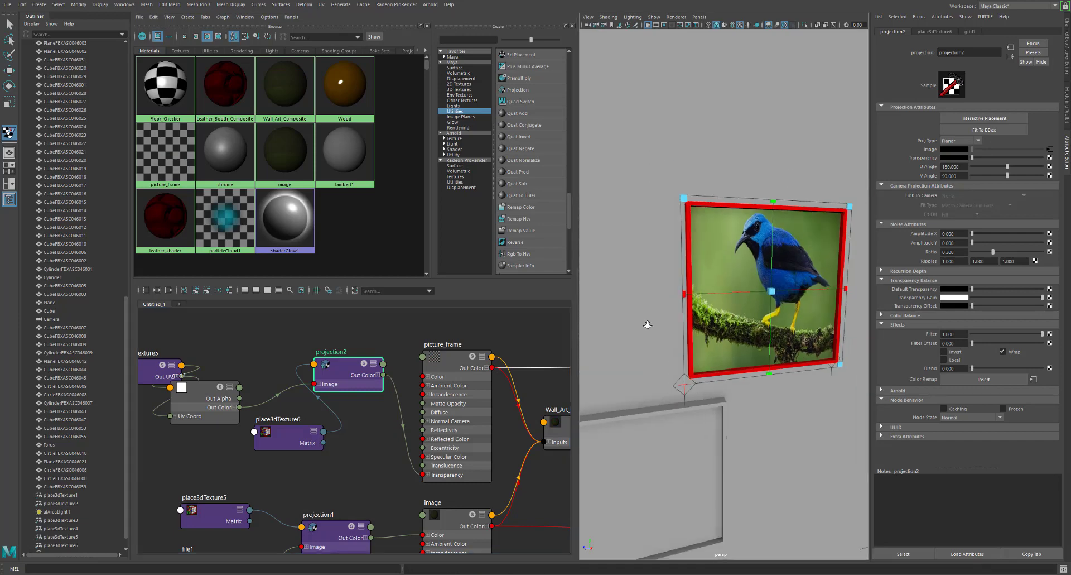
left_click_drag(747, 330, 750, 296, "alt")
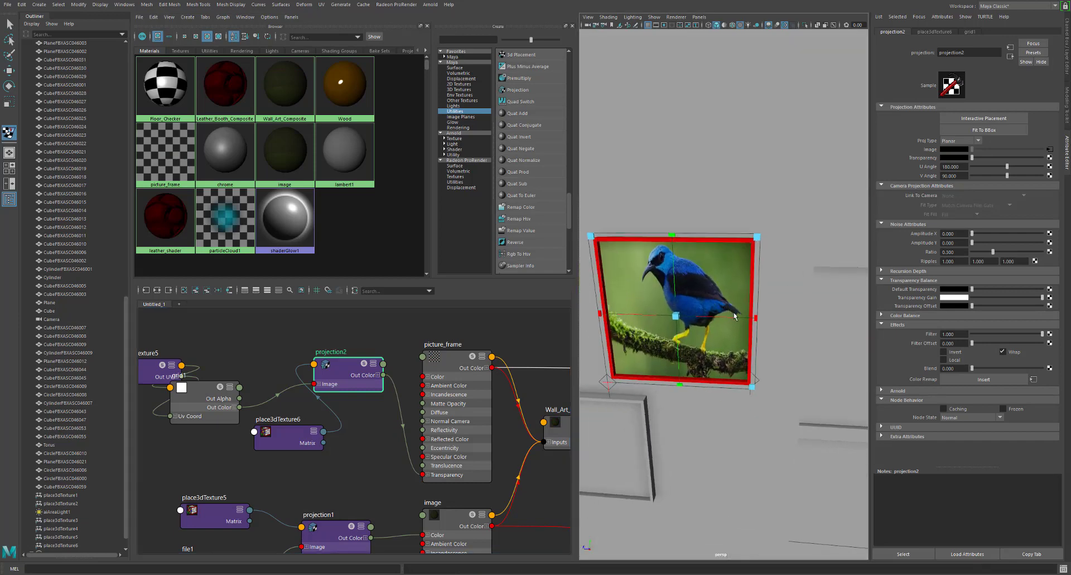
left_click(743, 419)
right_click_drag(717, 404, 651, 390, "alt")
middle_click_drag(691, 394, 724, 332, "alt")
scroll(716, 330, "down", 6)
left_click_drag(728, 347, 736, 320, "alt")
scroll(727, 330, "down", 3)
middle_click_drag(727, 330, 780, 313, "alt")
left_click_drag(780, 314, 746, 331, "alt")
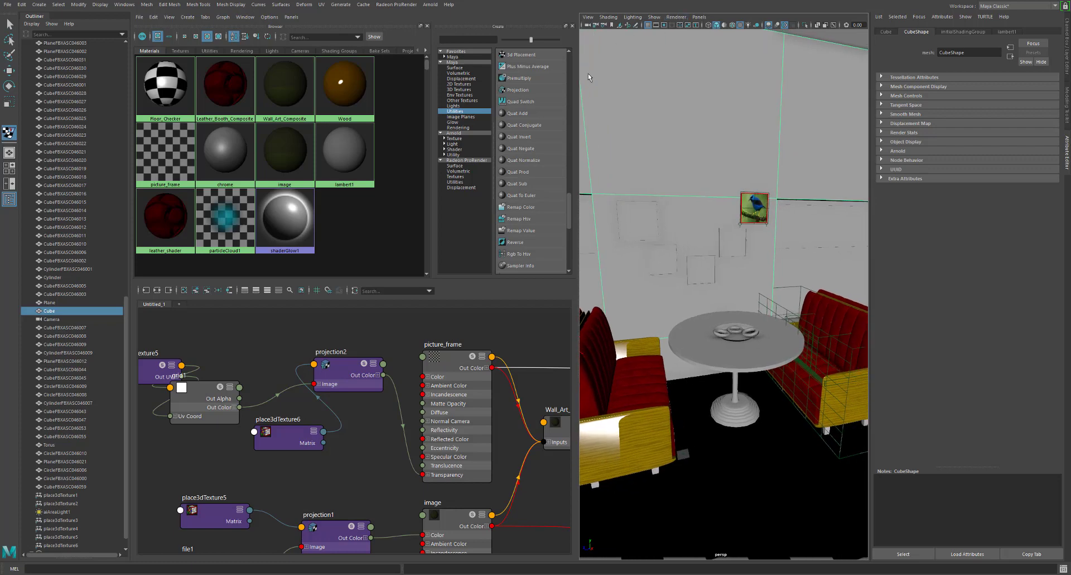
key("space")
right_click_drag(685, 182, 603, 199, "alt")
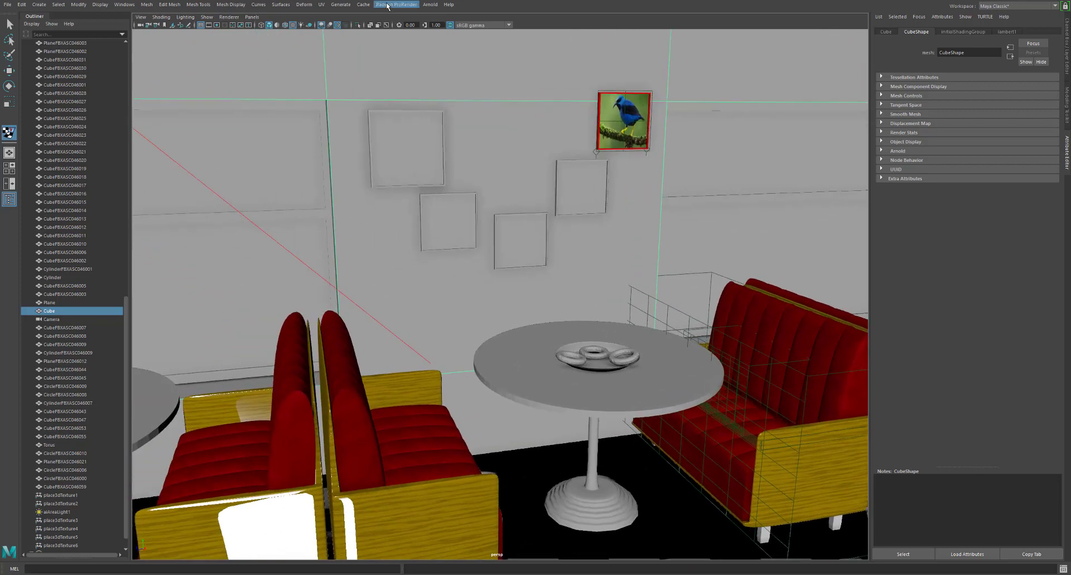
left_click(430, 5)
left_click(433, 19)
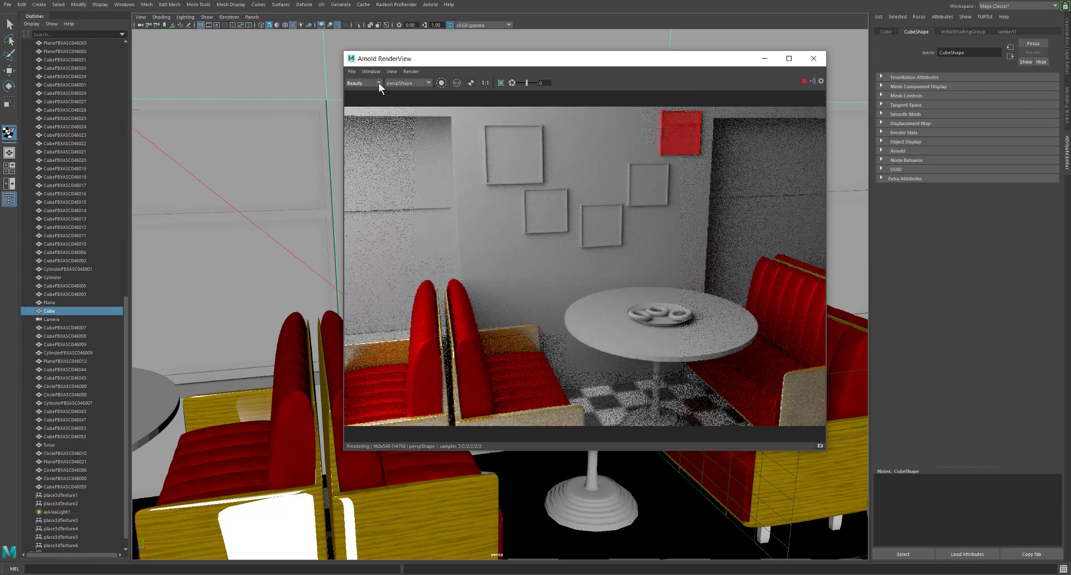
left_click(814, 62)
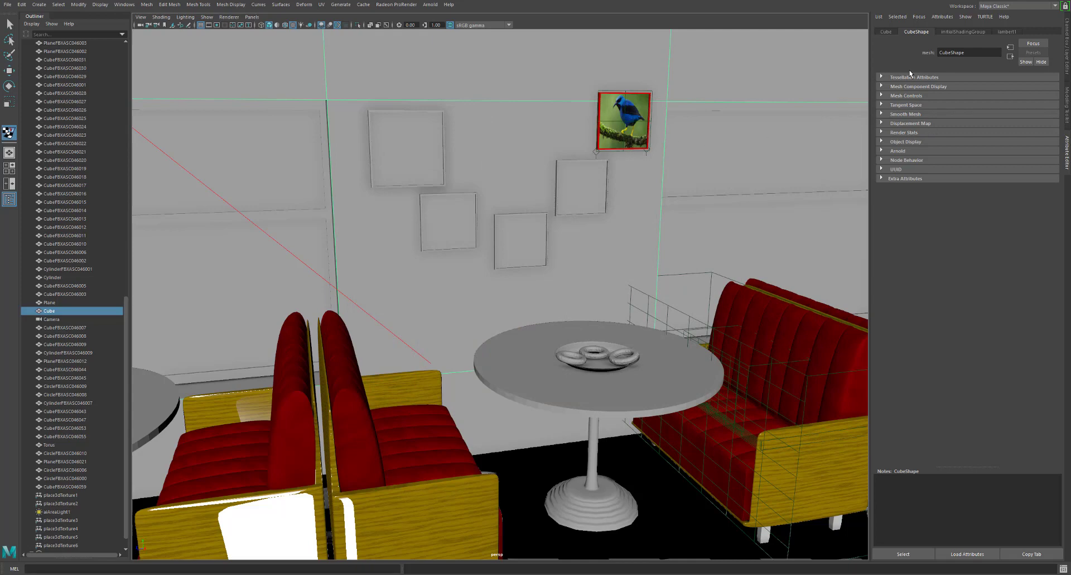
Select the Wall_Art_Composite material, enlarge the Hypershade, and spread the Wall_Art_Composite and layeredShader2SG nodes apart in the graph
key("space")
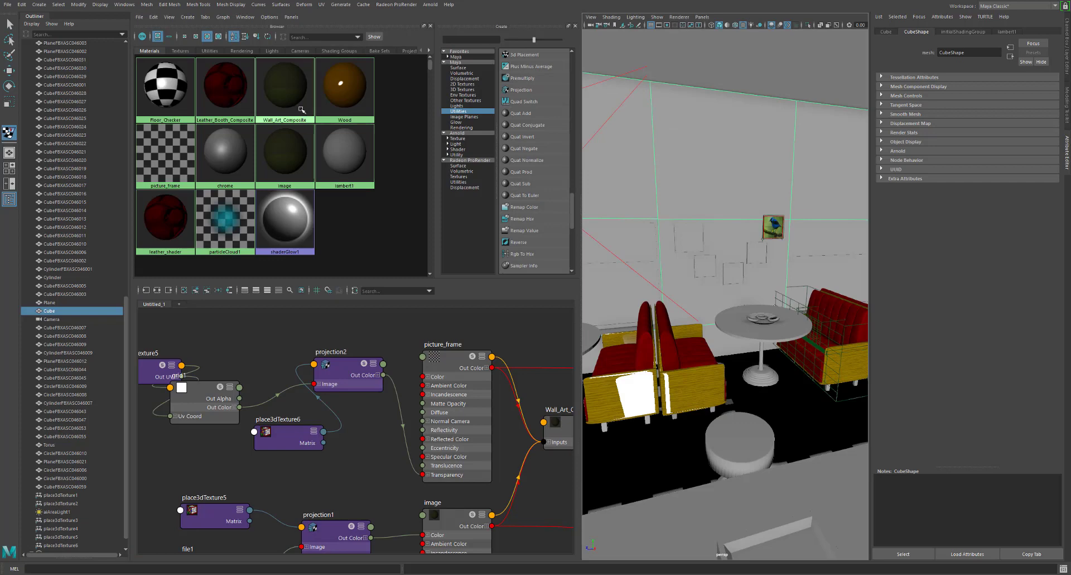
left_click(288, 93)
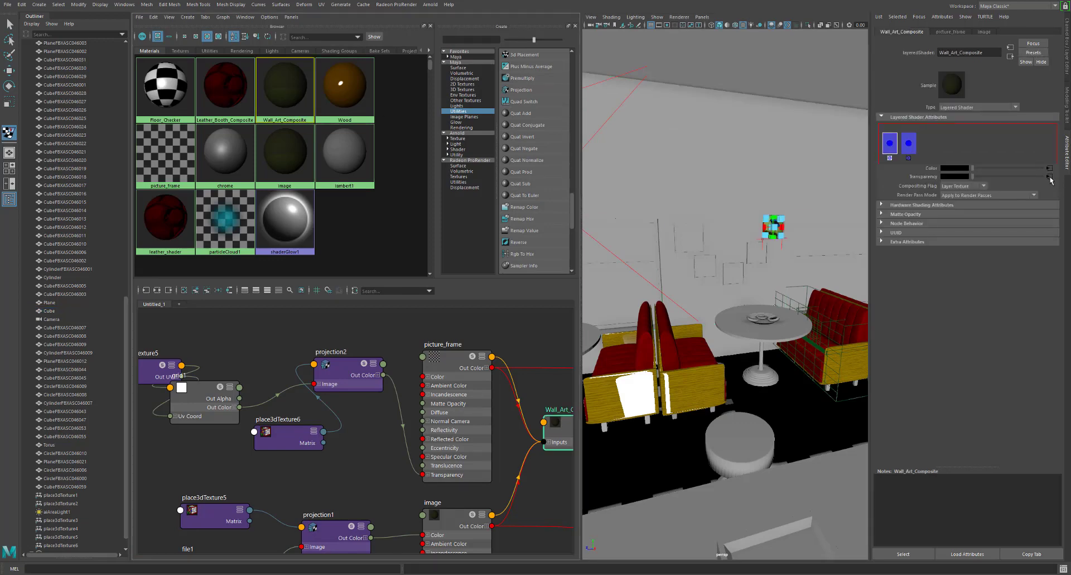
left_click_drag(384, 375, 375, 433)
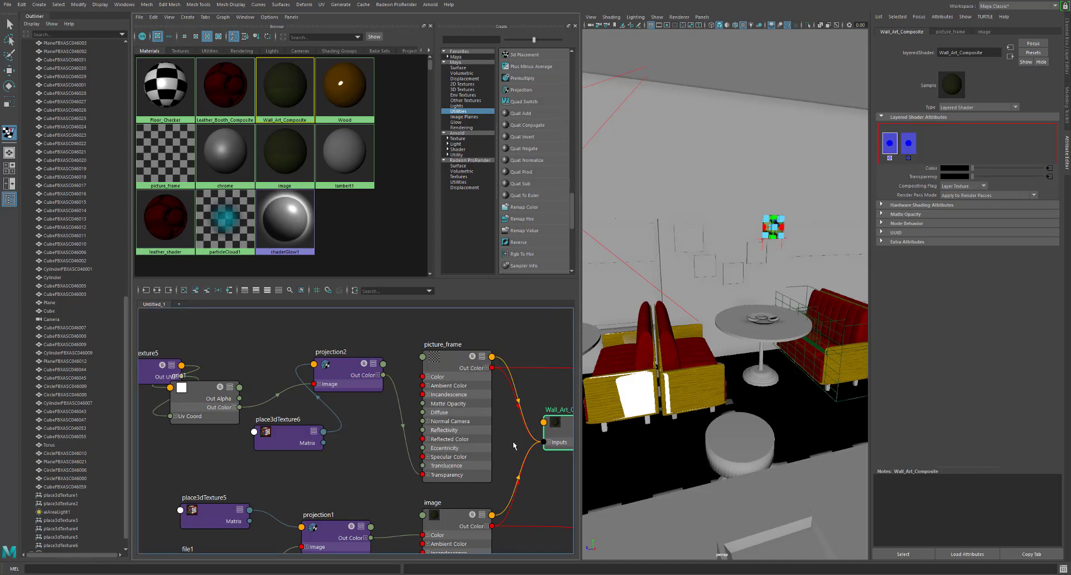
right_click_drag(512, 440, 507, 426)
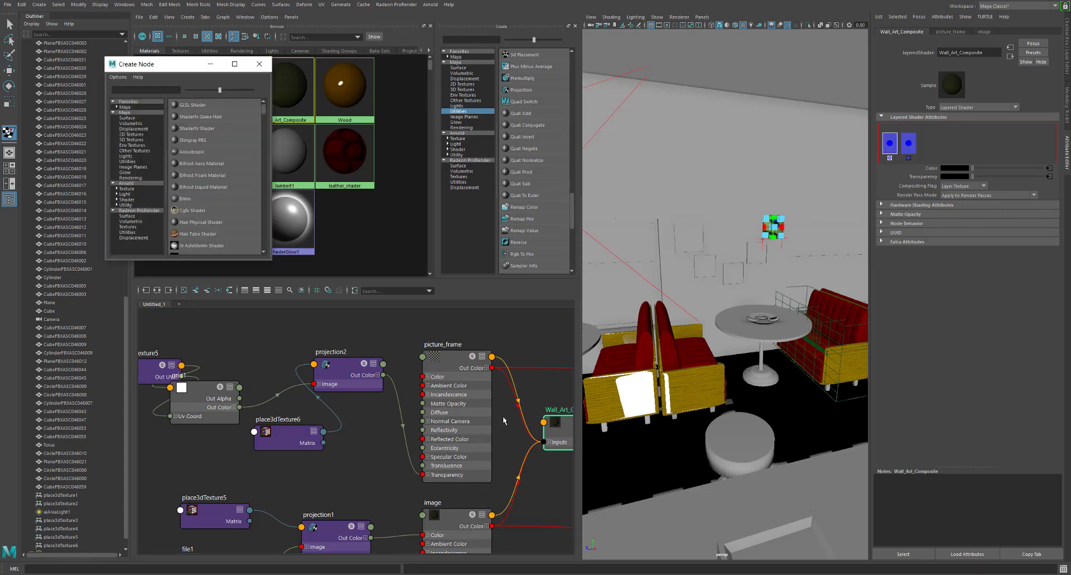
left_click(517, 406)
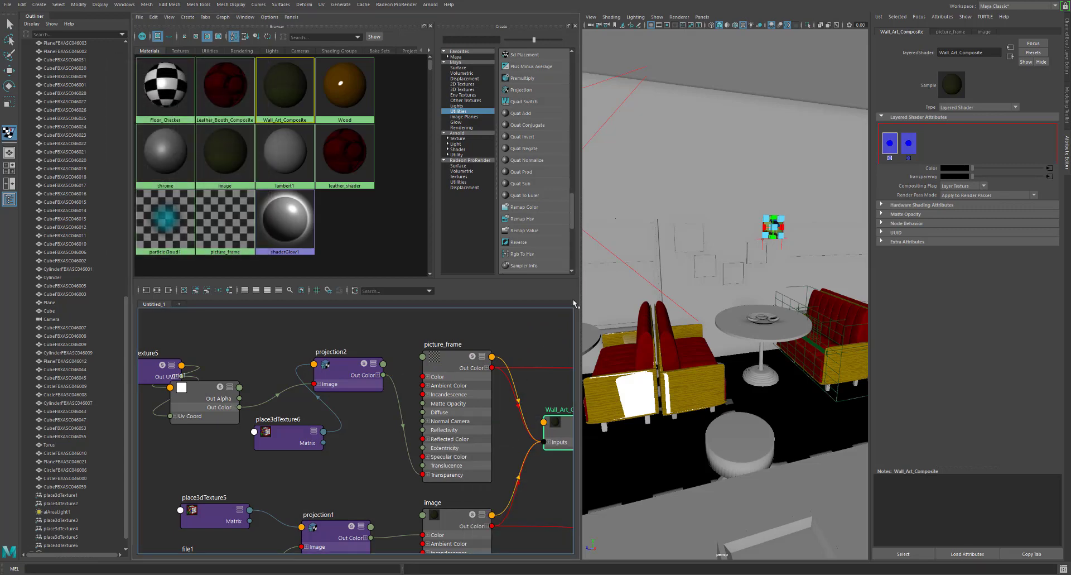
key("space")
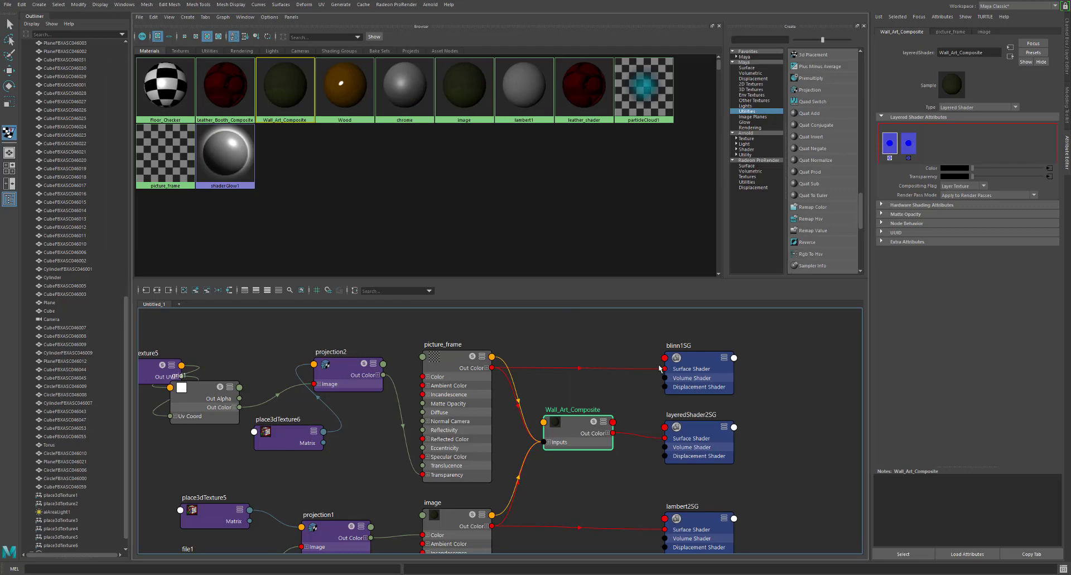
left_click_drag(576, 425, 606, 437)
left_click_drag(676, 428, 751, 425)
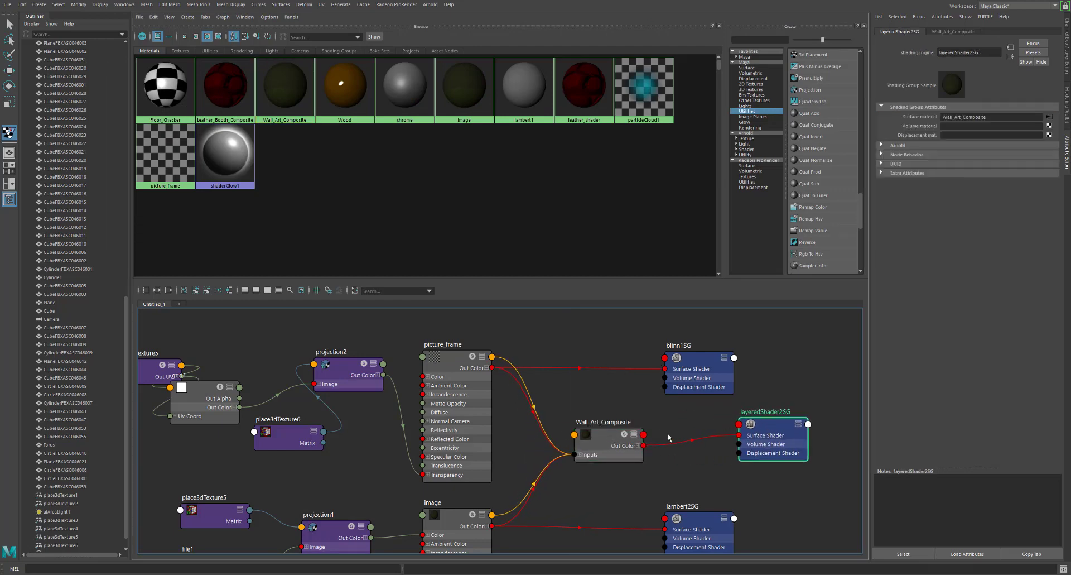
Show all attributes on the Wall_Art_Composite node and expand its Inputs and Inputs[2] entries
left_click(633, 435)
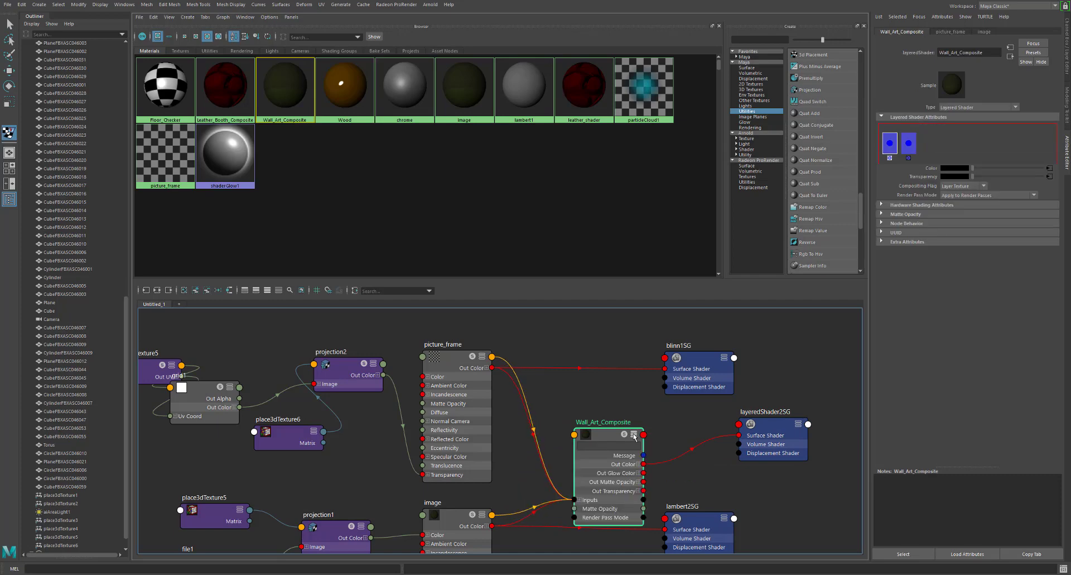
left_click_drag(602, 435, 601, 397)
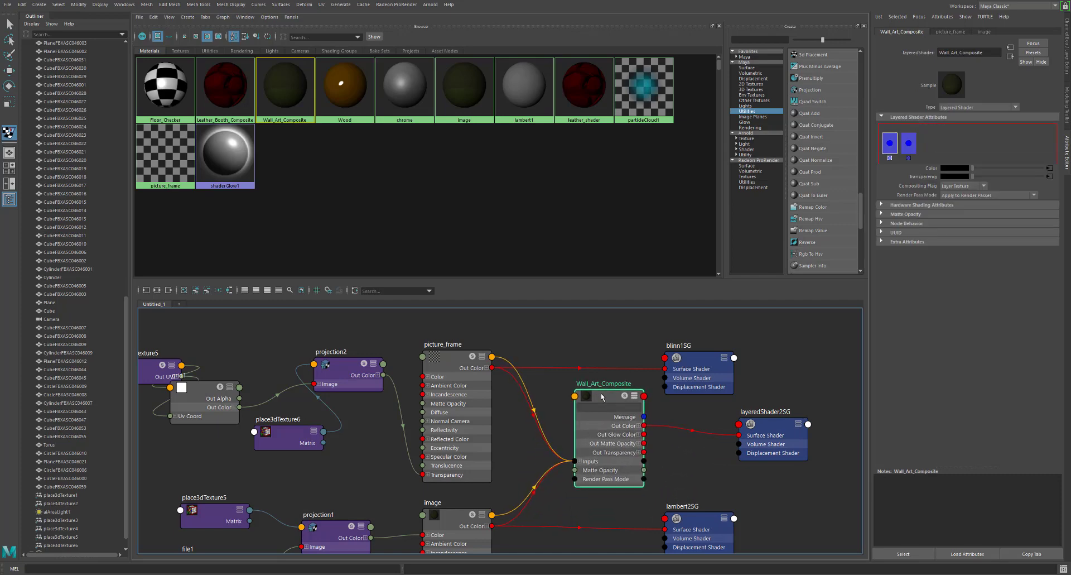
left_click(581, 461)
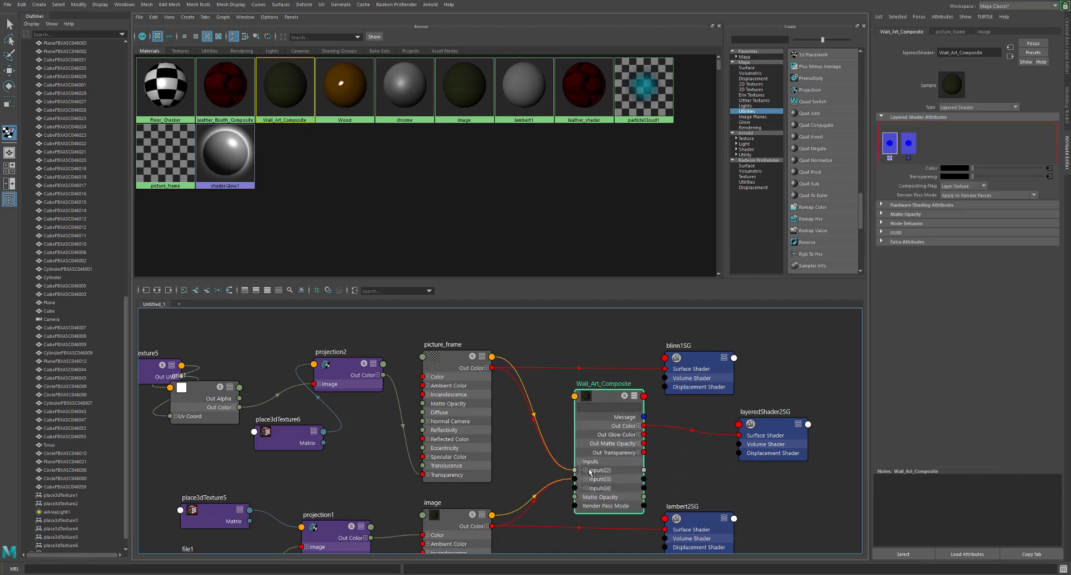
left_click(586, 470)
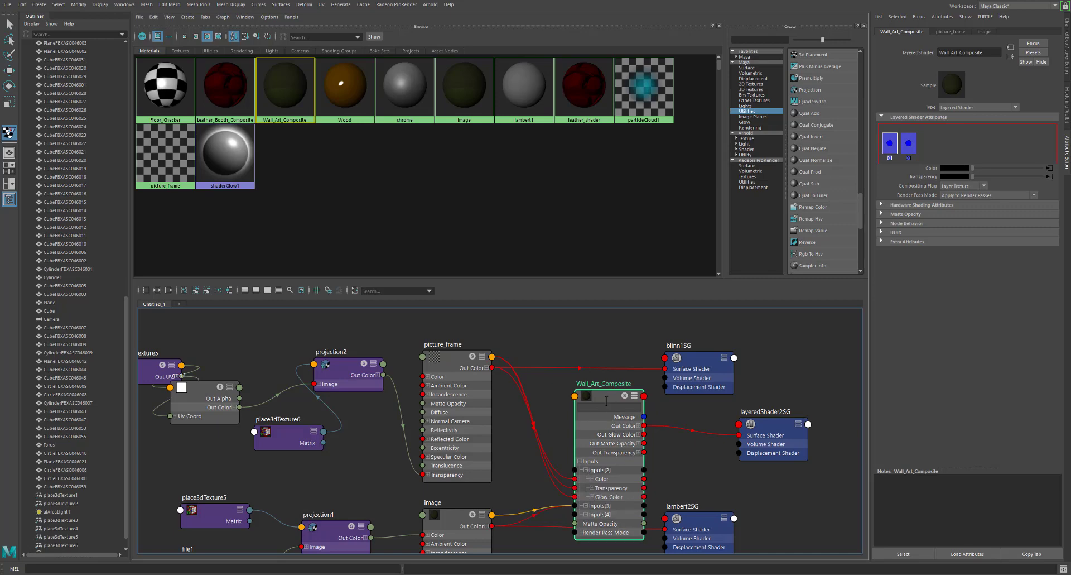
Reposition the Wall_Art_Composite, lambert2SG and image nodes in the graph and expand the composite's Inputs[3] attributes
left_click_drag(606, 401, 608, 380)
left_click(587, 484)
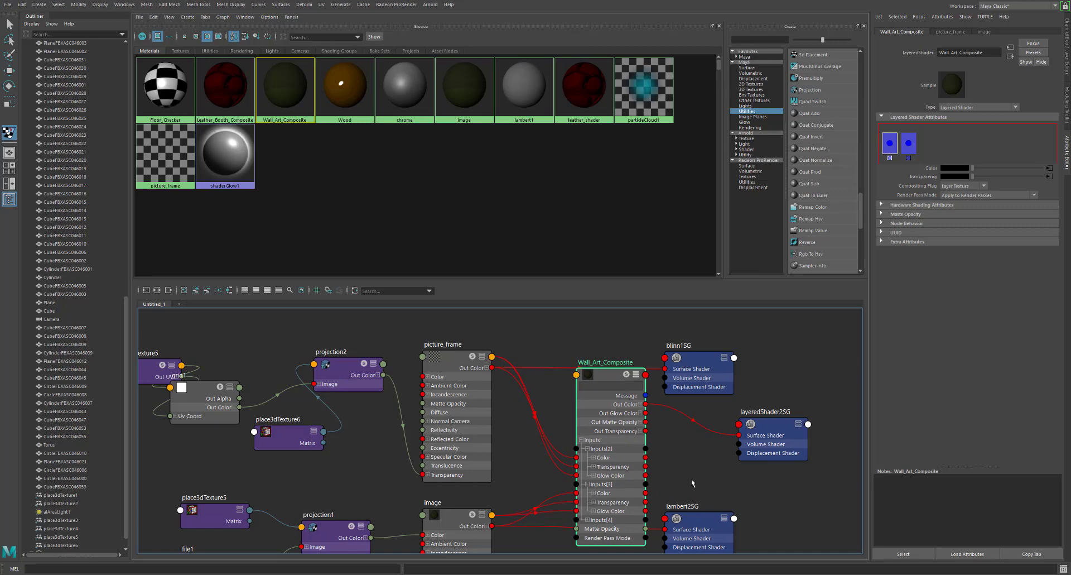
scroll(687, 482, "down", 1)
middle_click_drag(687, 471, 692, 402, "alt")
left_click_drag(699, 429, 640, 504)
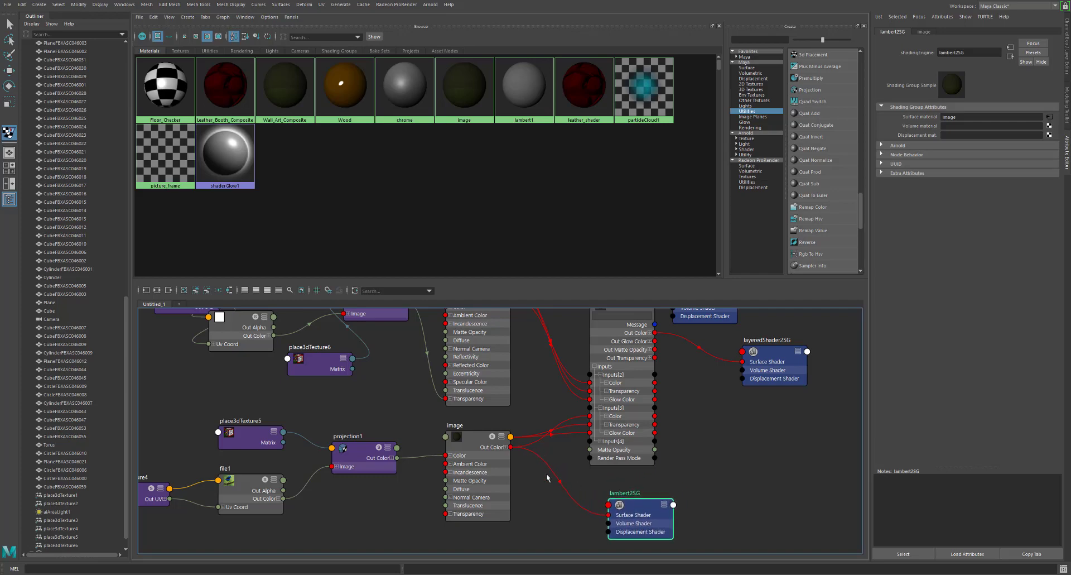
left_click_drag(474, 439, 466, 452)
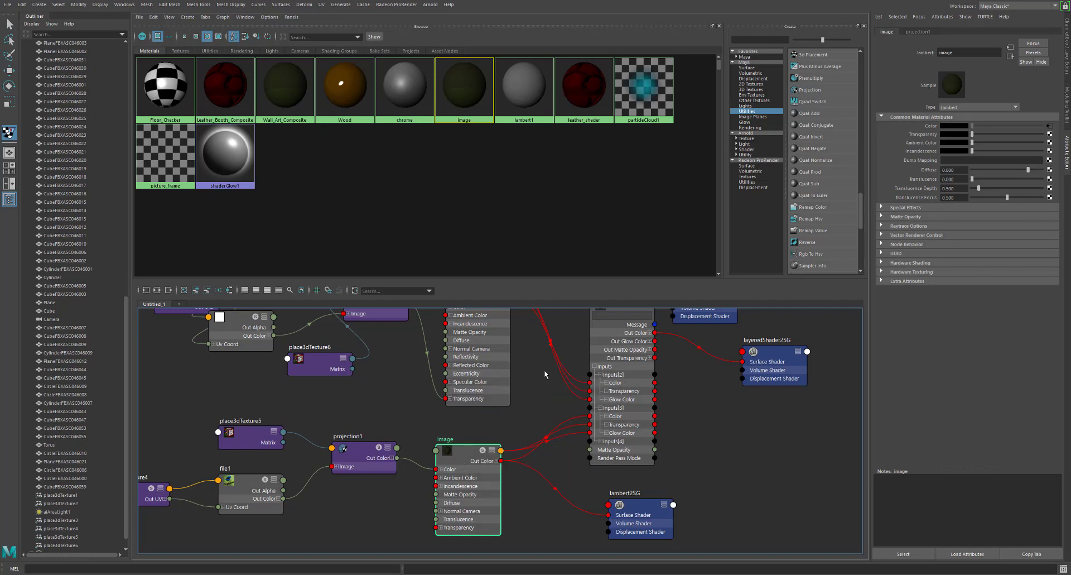
Show all attributes of the picture_frame node and disconnect its Out Glow Color from Wall_Art_Composite's Glow Color input
middle_click_drag(544, 369, 516, 427, "alt")
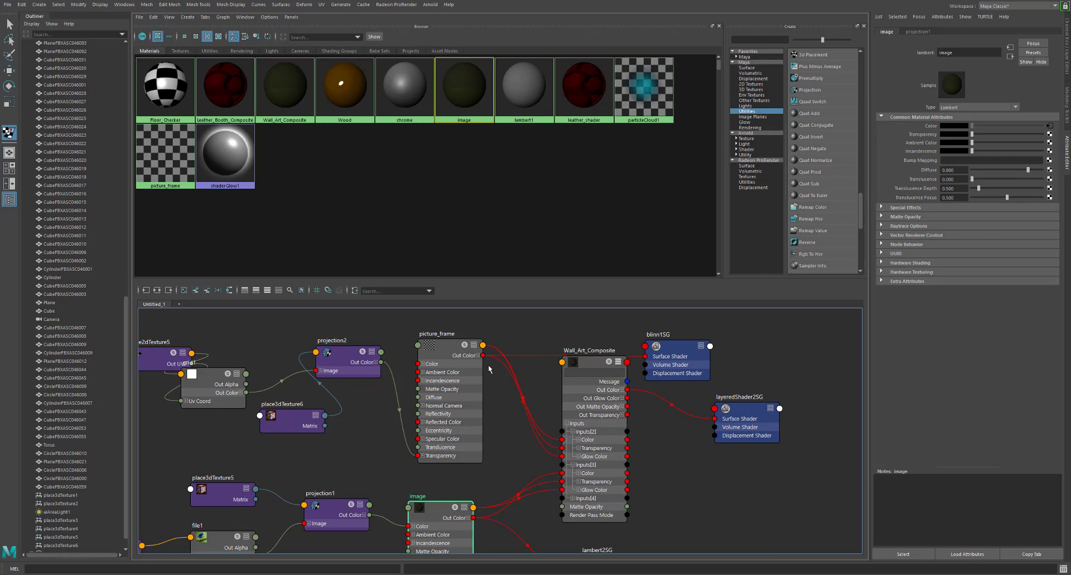
left_click(474, 345)
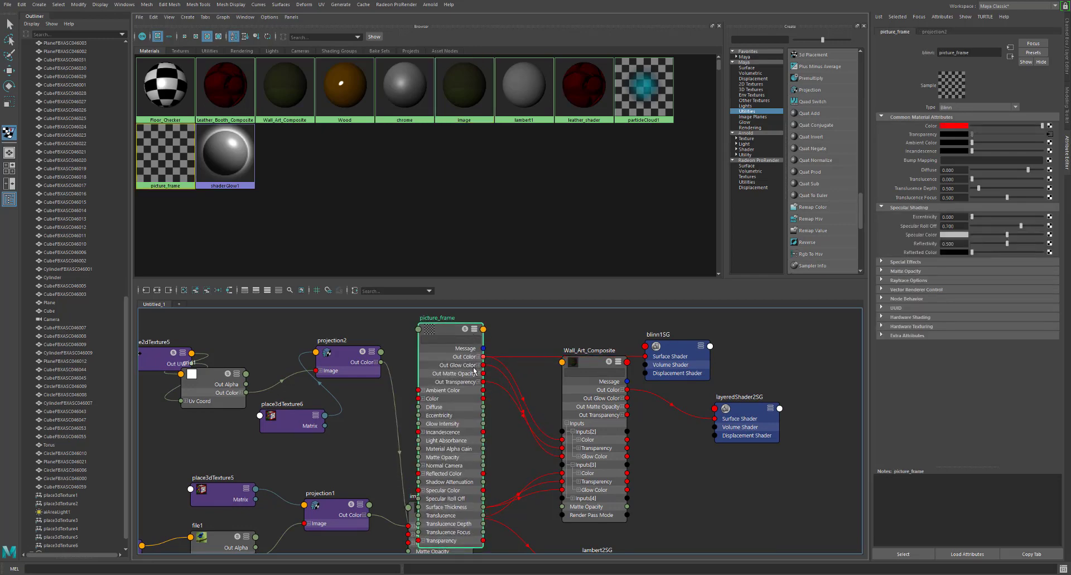
left_click(479, 382)
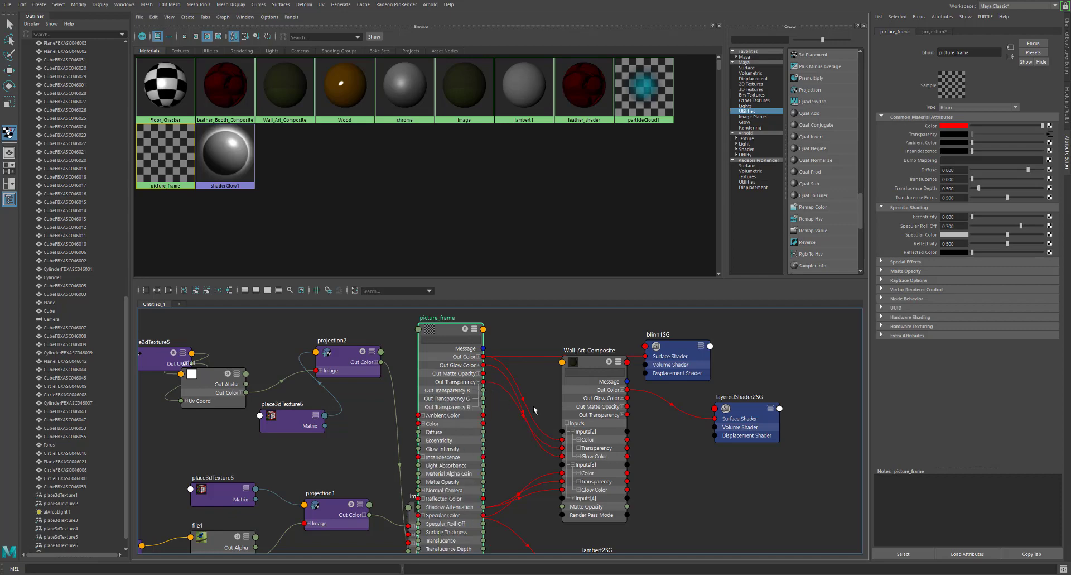
left_click_drag(606, 411, 640, 370)
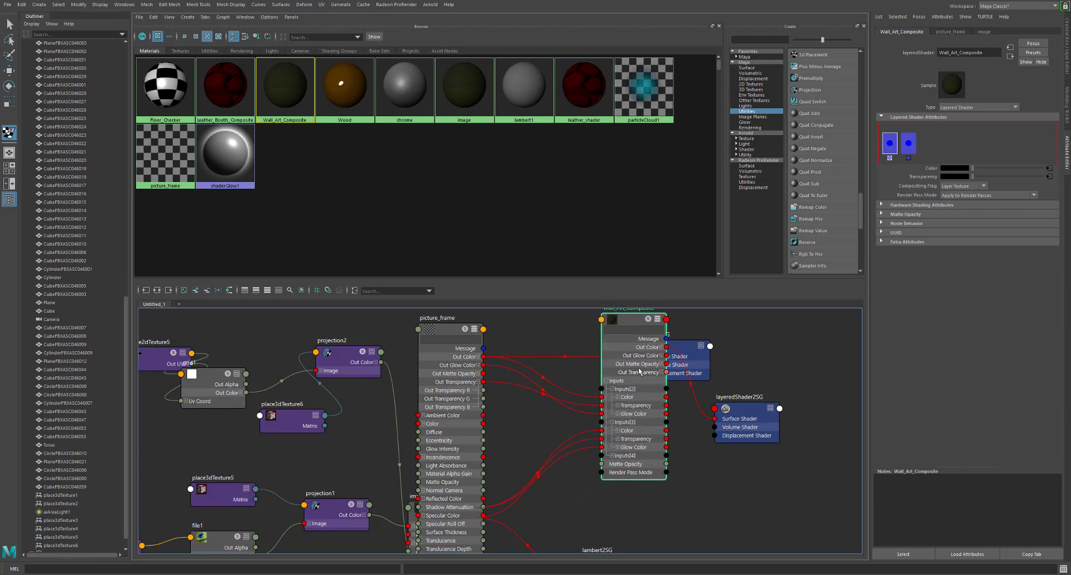
left_click(509, 367)
key("Delete")
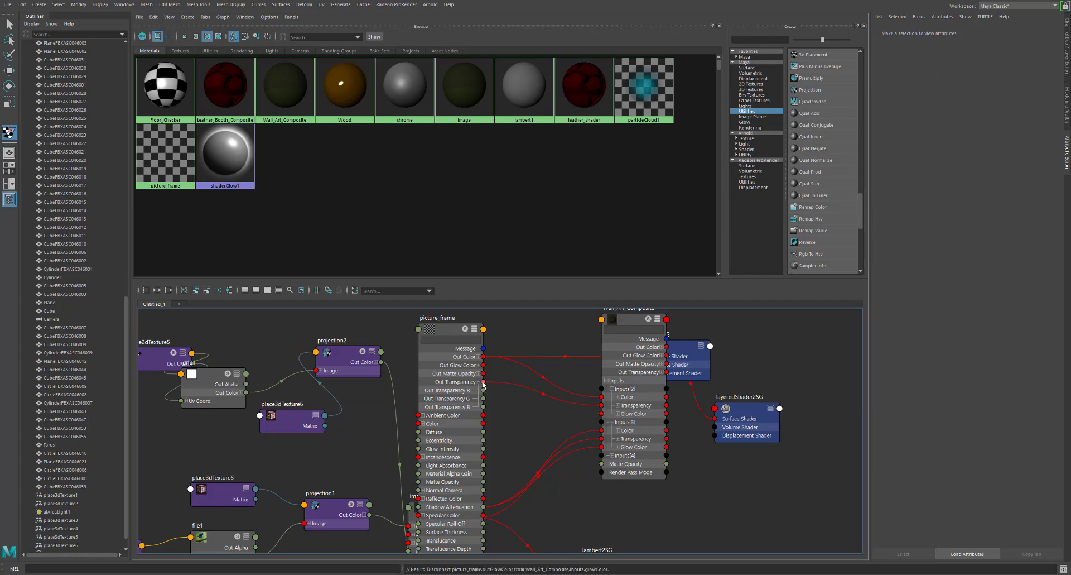
left_click(453, 384)
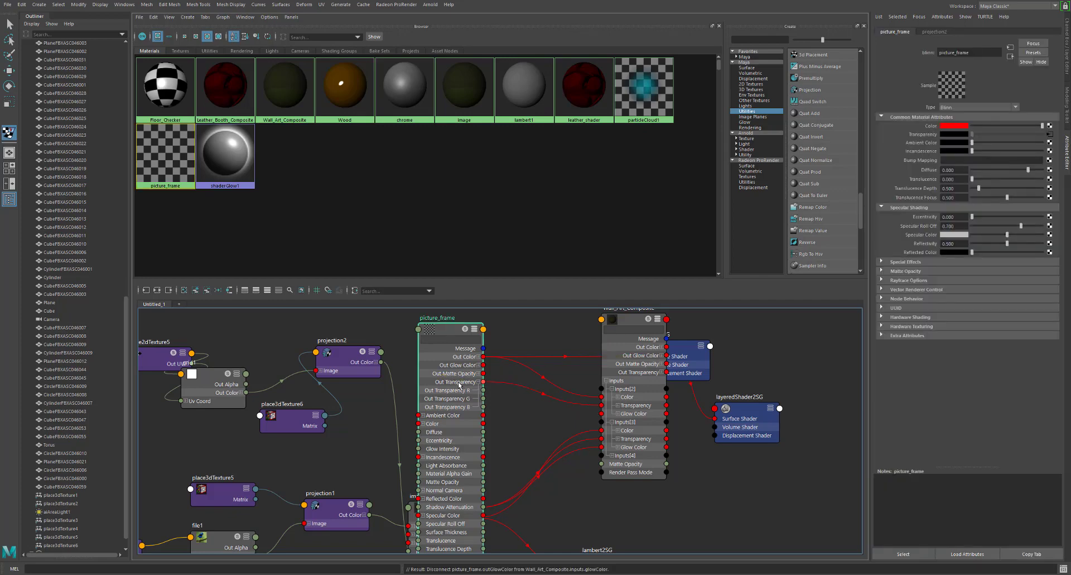
Select the Wall_Art_Composite node, show the perspective view beside the node graph and frame the bird picture
left_click(631, 362)
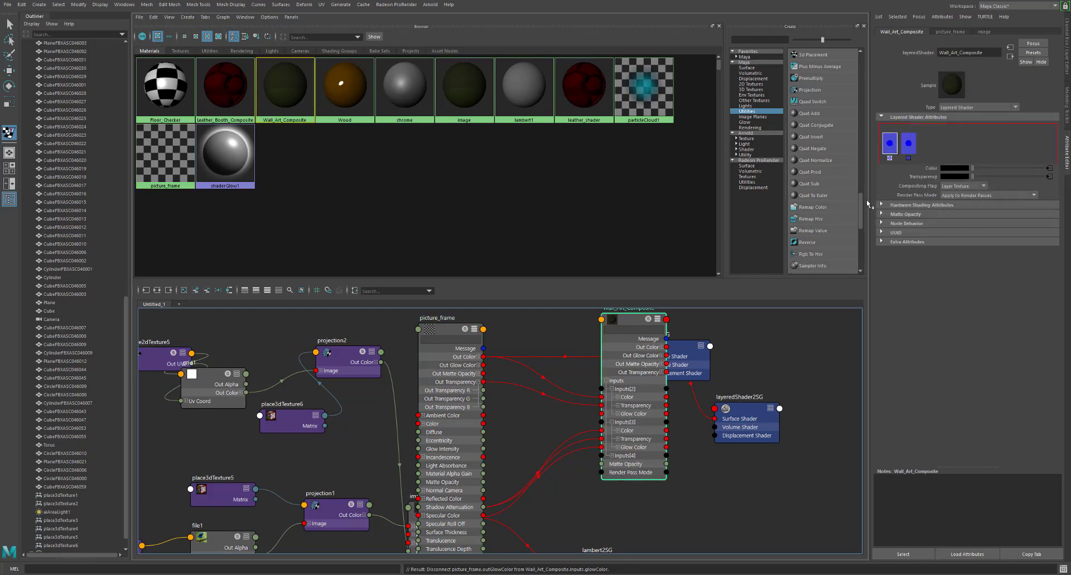
key("space")
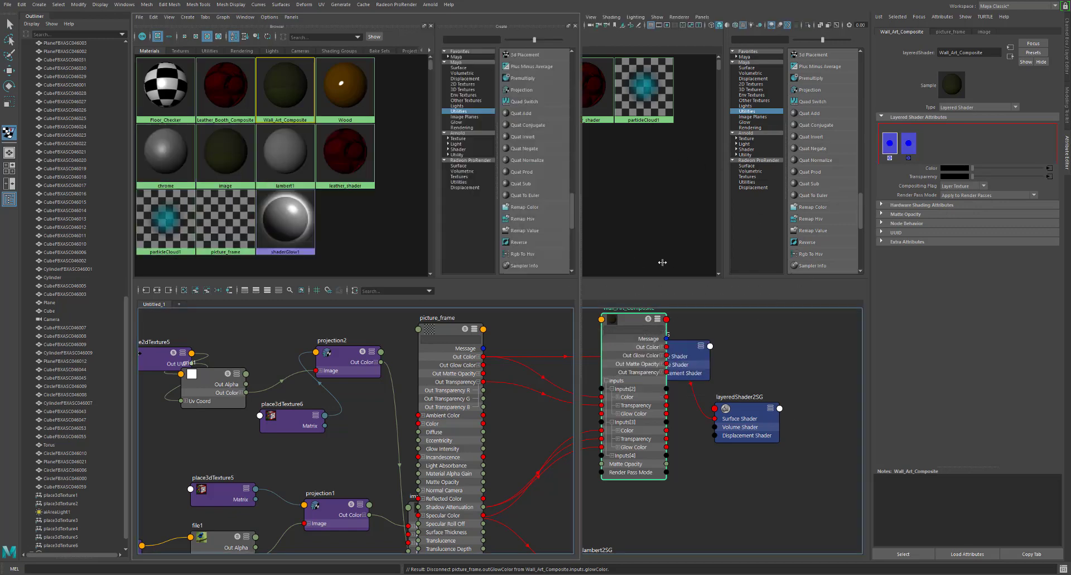
right_click_drag(736, 210, 806, 214, "alt")
middle_click_drag(806, 214, 650, 361, "alt")
right_click_drag(649, 361, 681, 333, "alt")
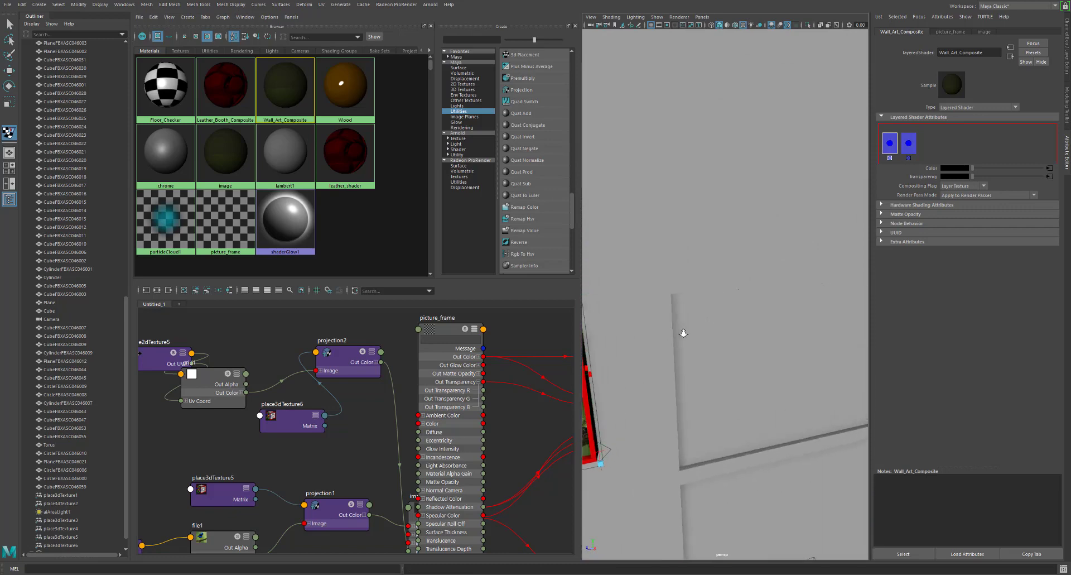
middle_click_drag(696, 316, 721, 303, "alt")
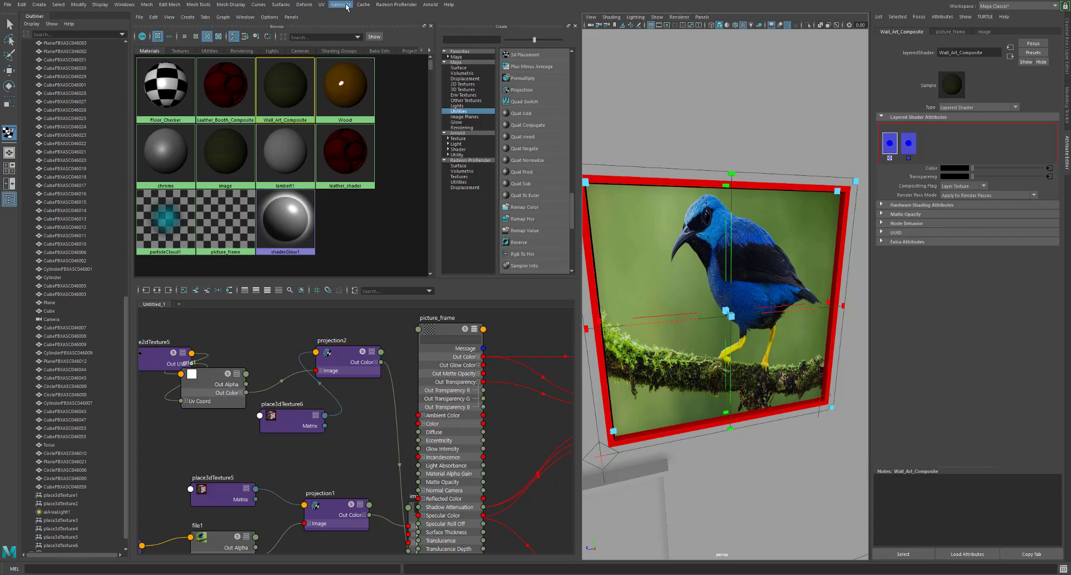
Try the Radeon ProRender renderer in the perspective view, then switch back to Viewport 2.0
left_click(679, 16)
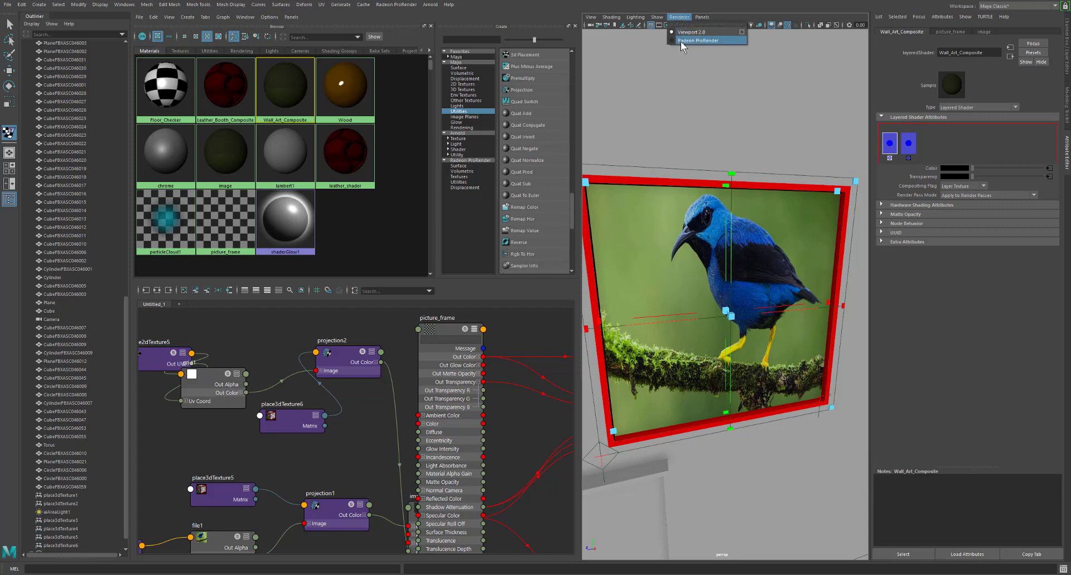
left_click(681, 41)
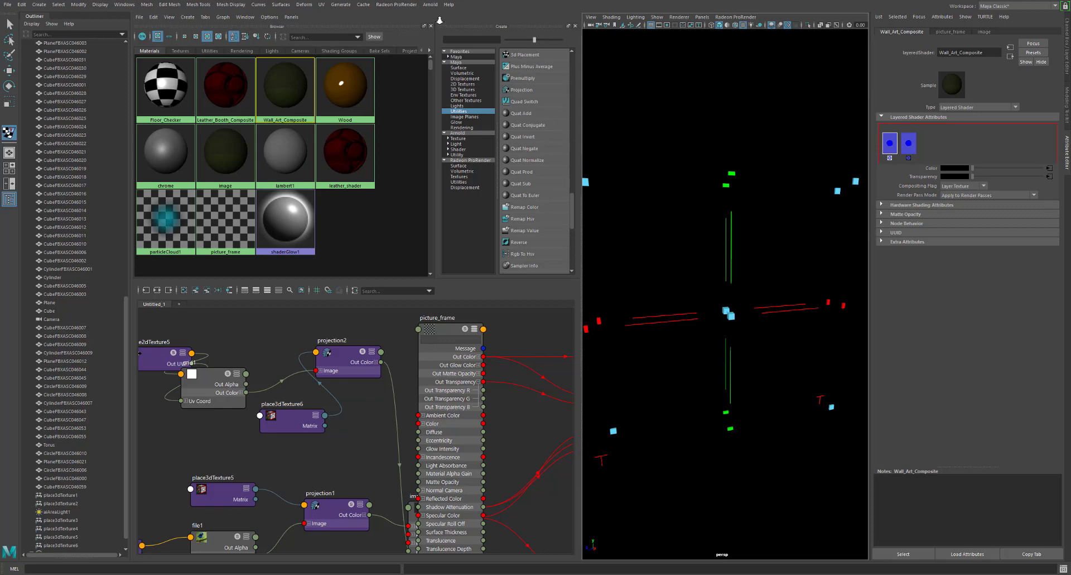
left_click(677, 17)
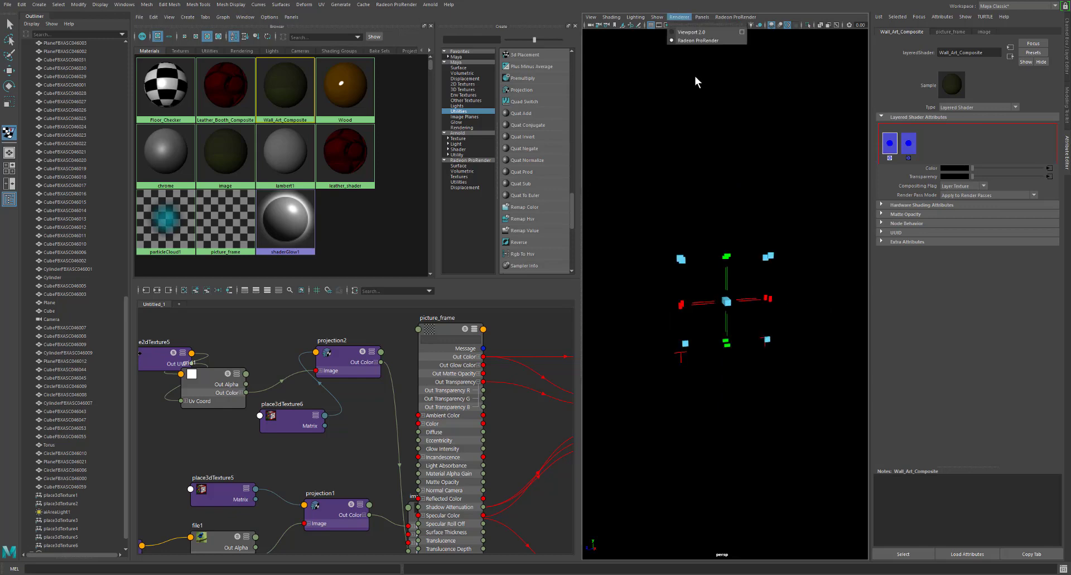
left_click(678, 32)
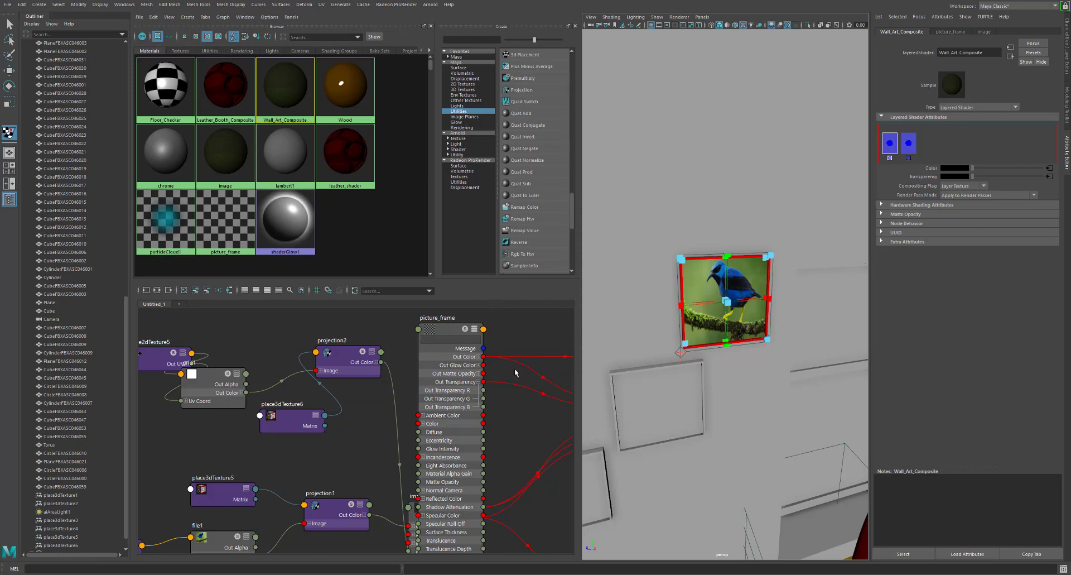
Add a new layer to the Wall_Art_Composite layered shader and place it between the two existing layers
scroll(515, 373, "down", 2)
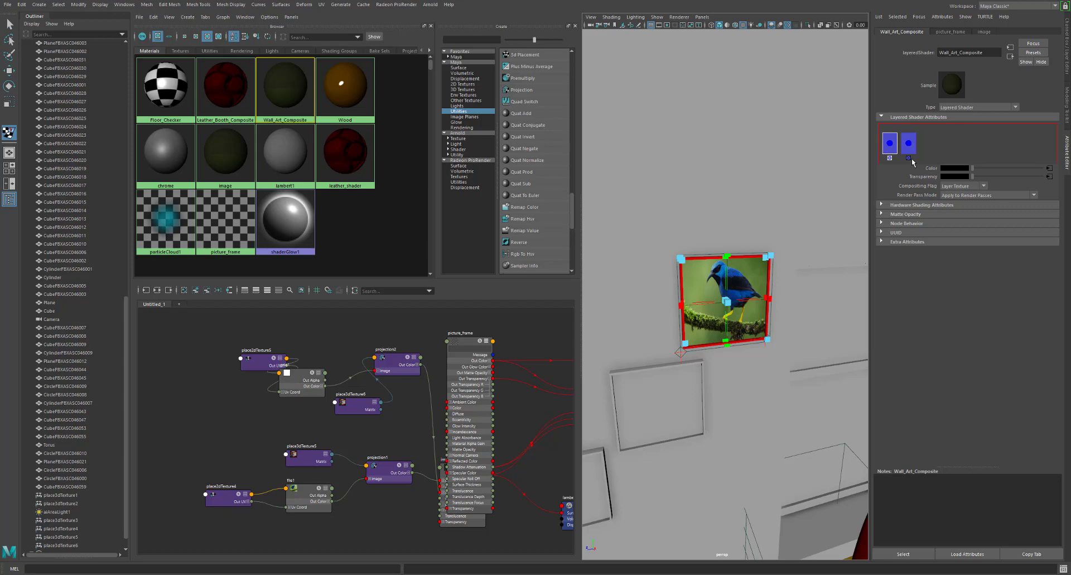
left_click(932, 150)
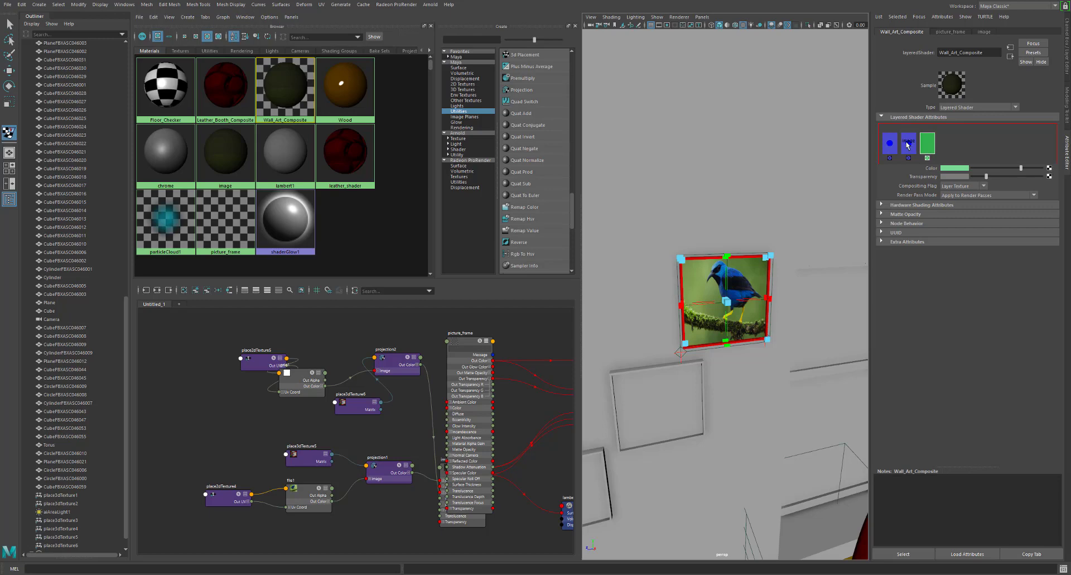
middle_click_drag(928, 146, 900, 148)
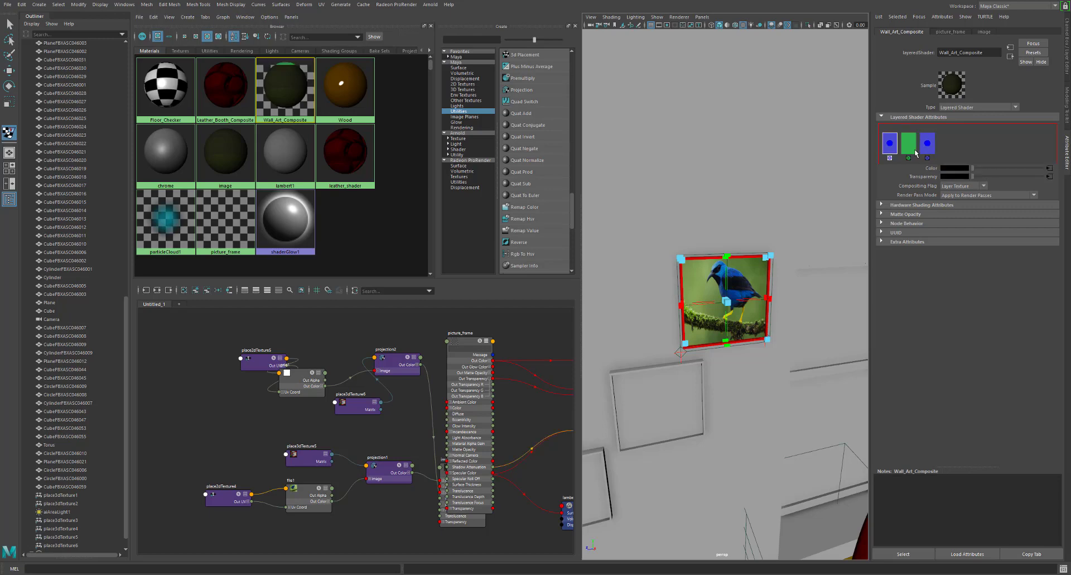
Map the middle layer's Color in Wall_Art_Composite with a File texture created as a projection
left_click(913, 149)
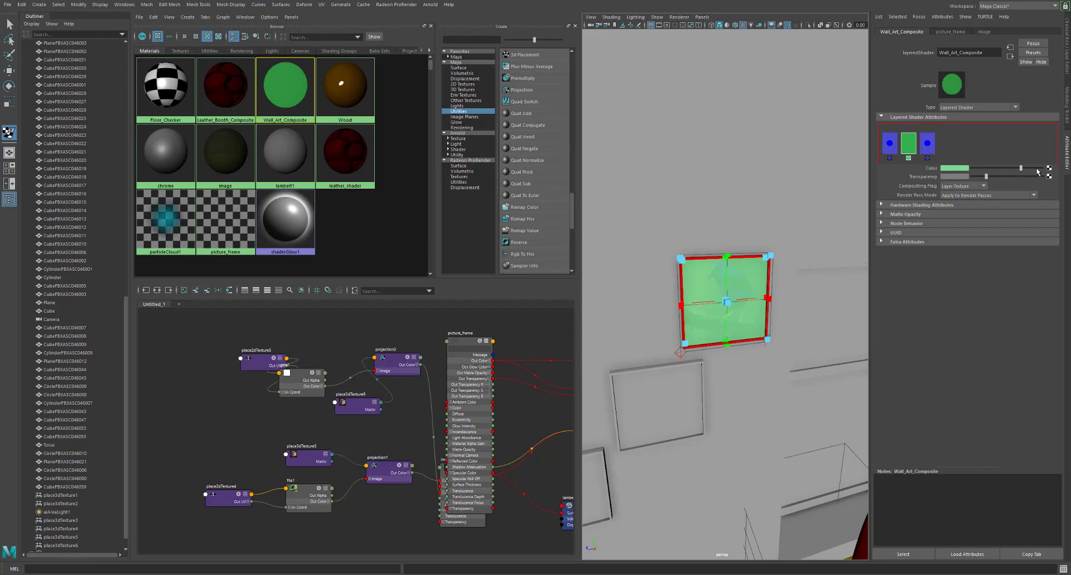
left_click(1050, 168)
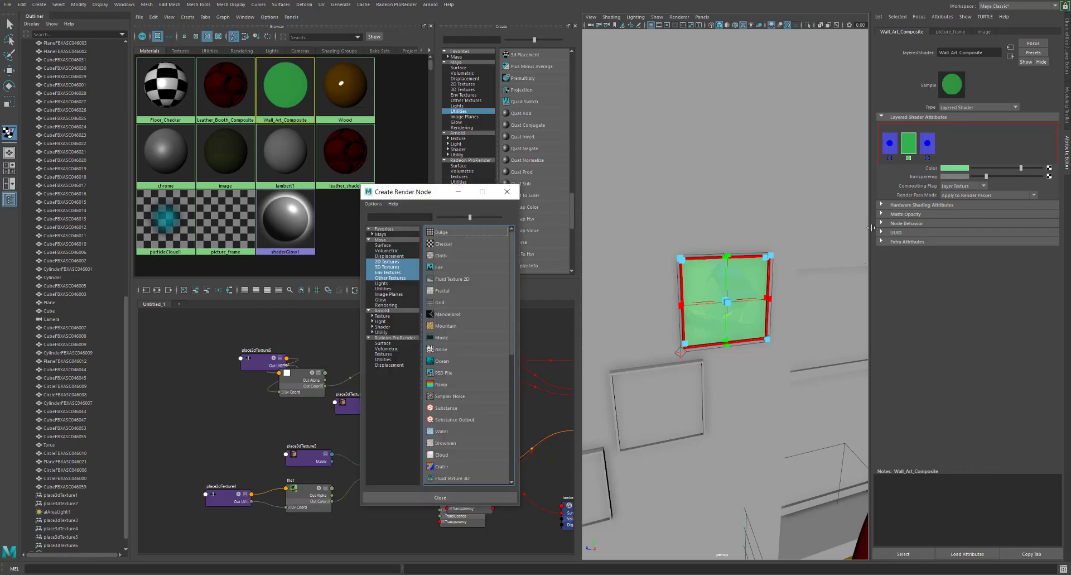
right_click(462, 270)
left_click(483, 291)
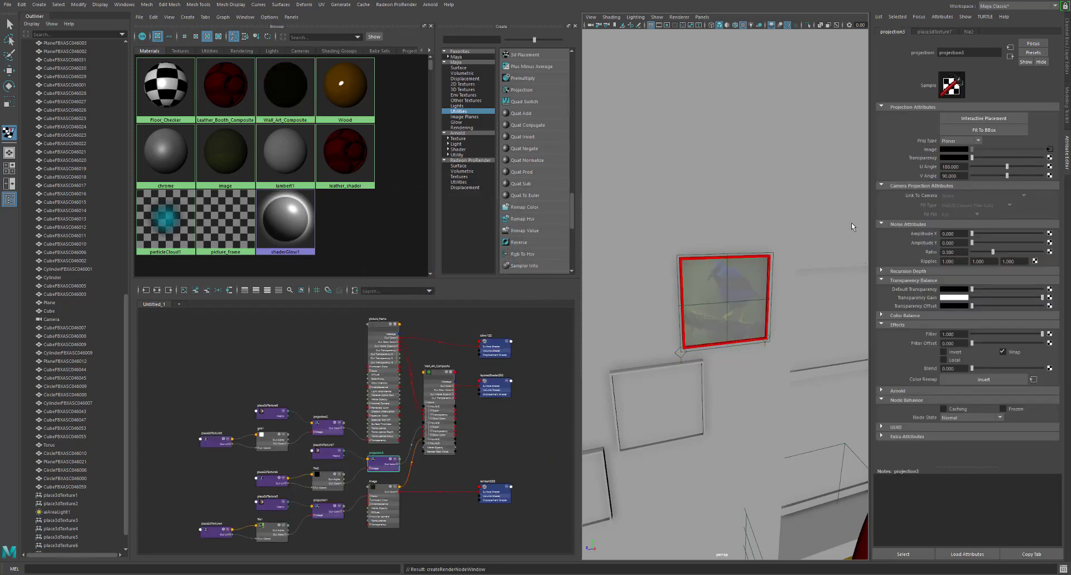
Load the honeycreeper bird JPG from the Ref_Images folder into the new projection's file texture
left_click(1049, 149)
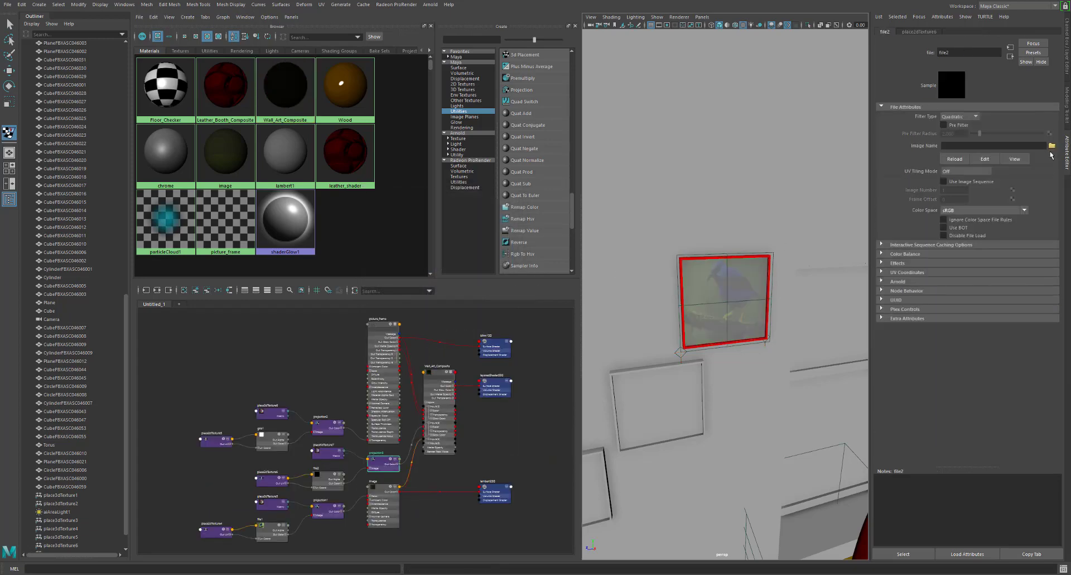
left_click(1052, 146)
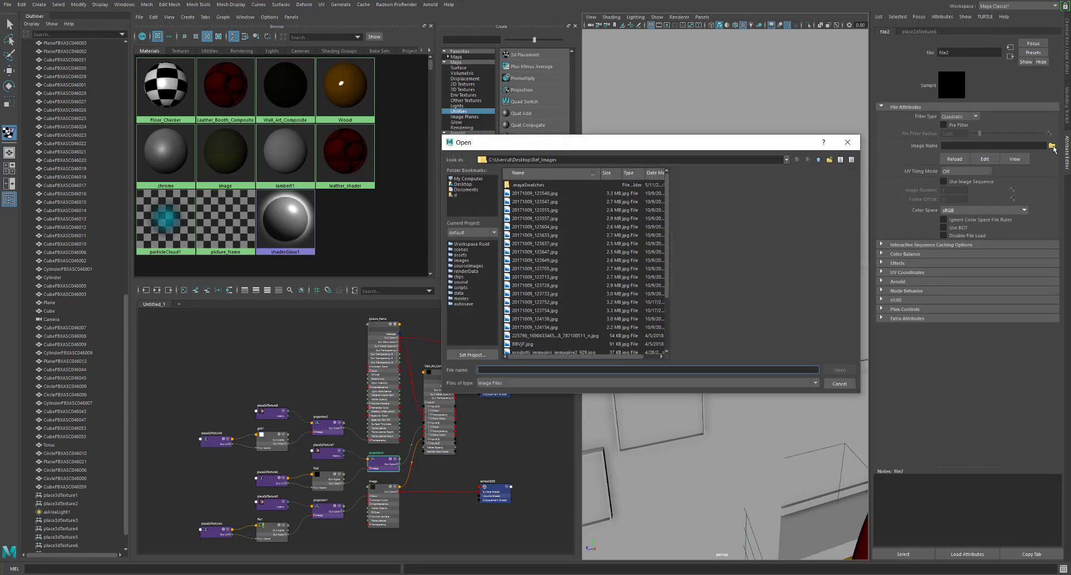
scroll(557, 340, "down", 3)
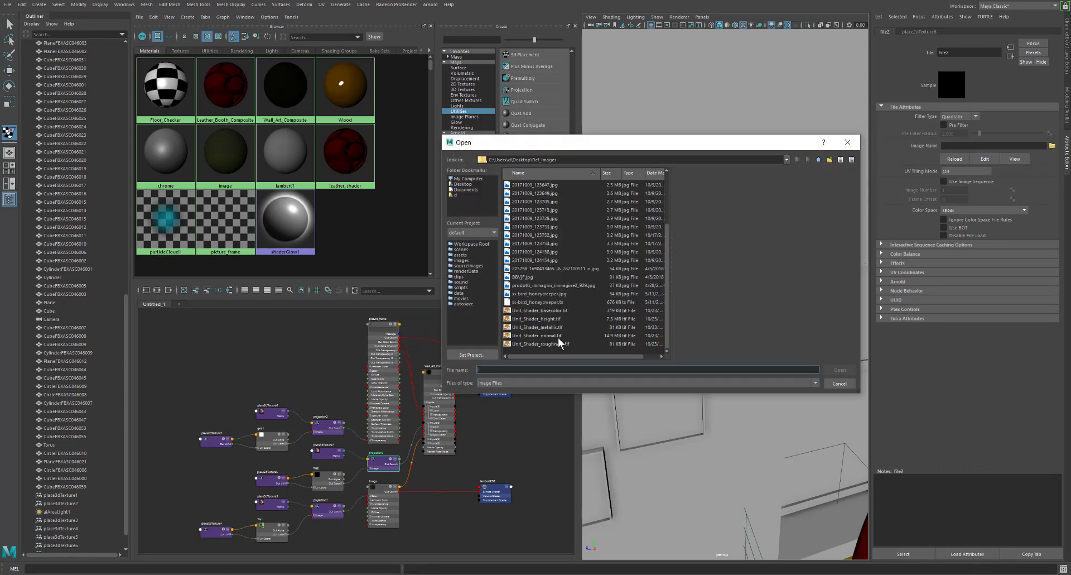
double_click(546, 295)
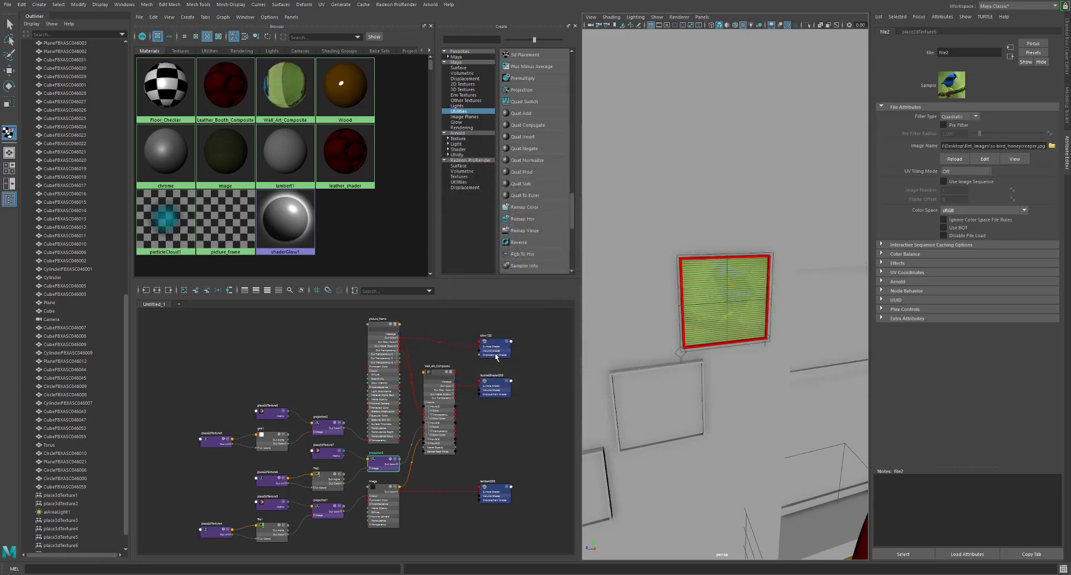
Examine the Wall_Art_Composite network, its middle layer's attributes and the projection2 node feeding the picture_frame transparency
scroll(437, 358, "up", 5)
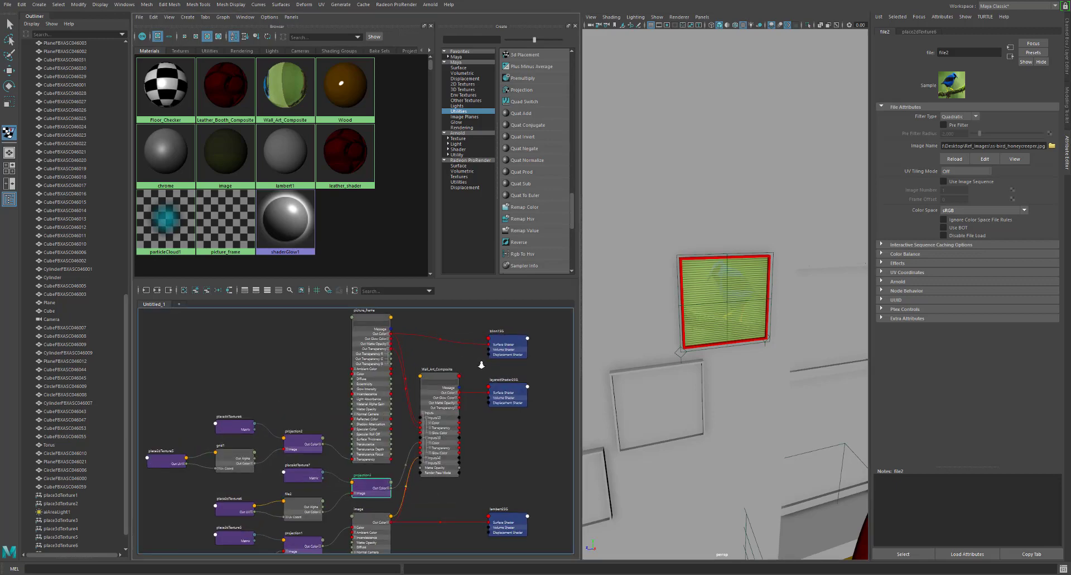
scroll(477, 370, "down", 2)
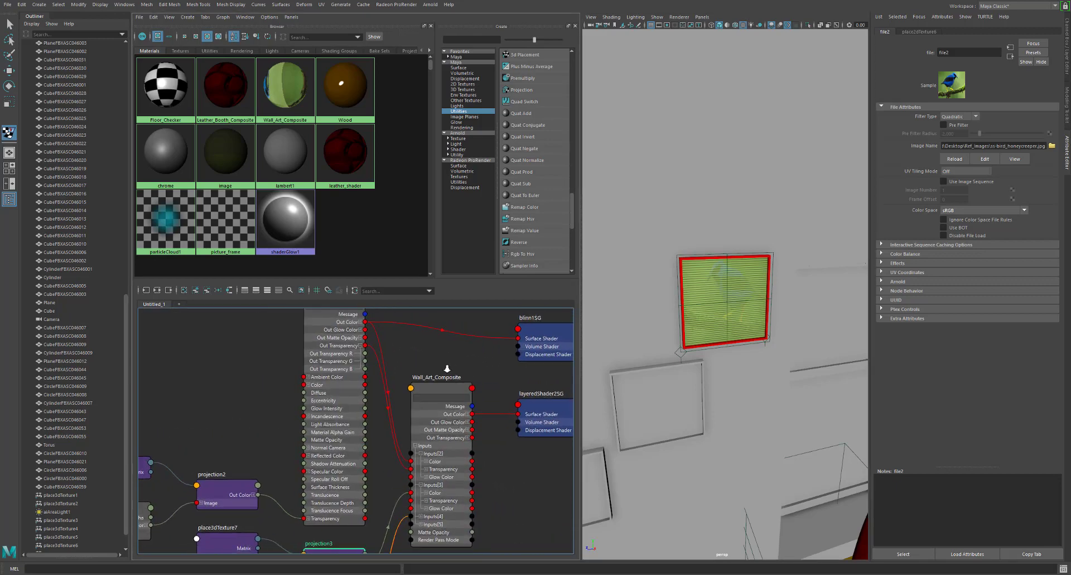
scroll(473, 370, "down", 3)
scroll(462, 368, "up", 3)
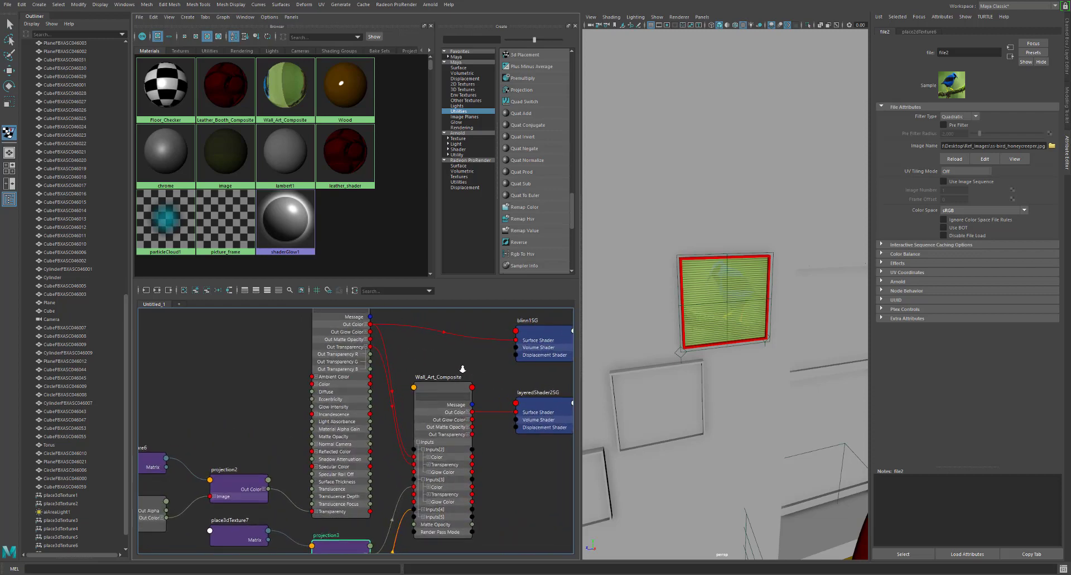
scroll(469, 371, "down", 1)
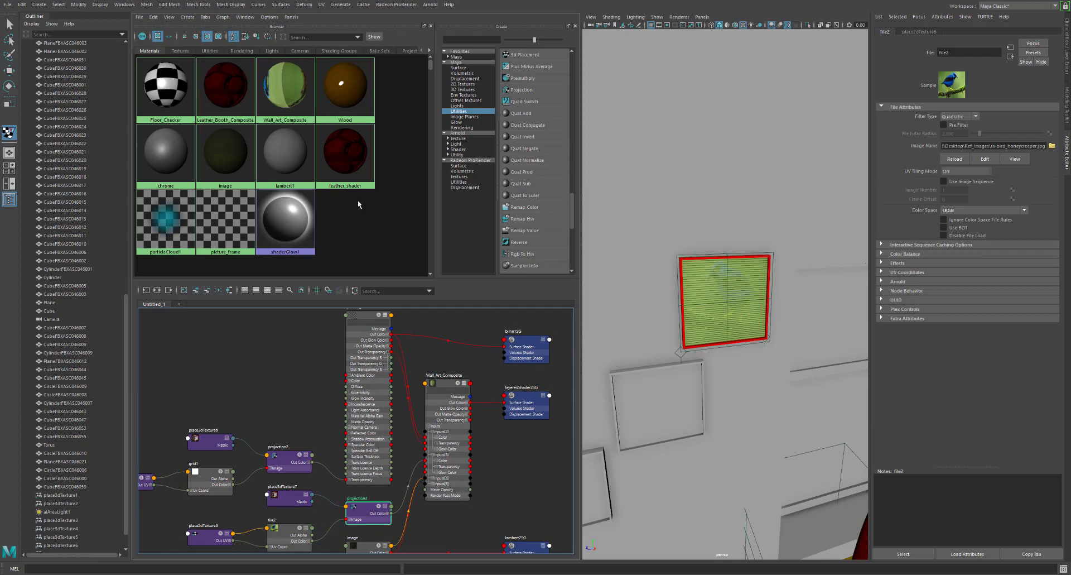
left_click(285, 89)
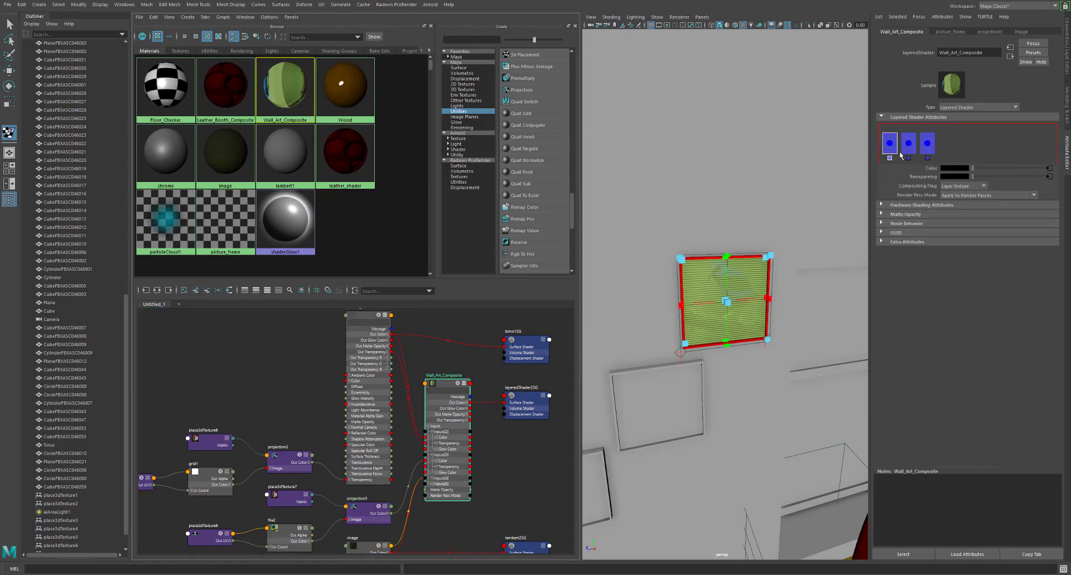
left_click(909, 147)
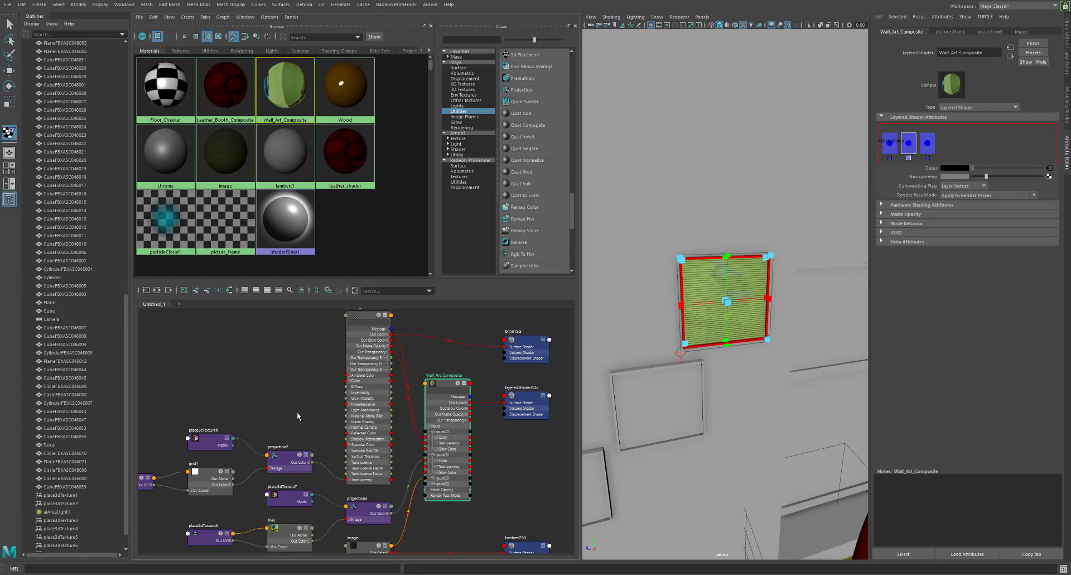
left_click(286, 463)
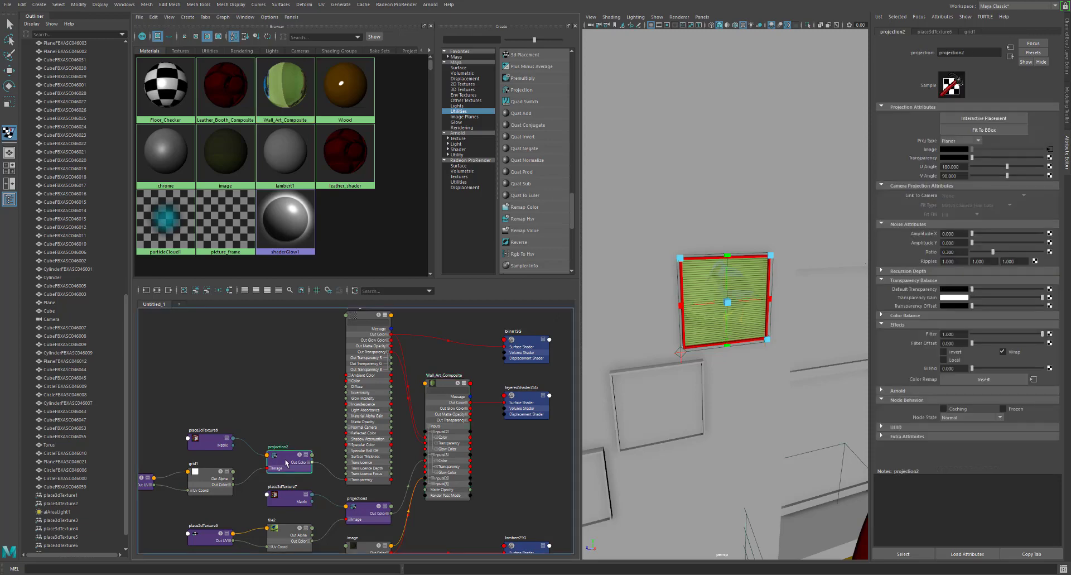
scroll(307, 362, "up", 1)
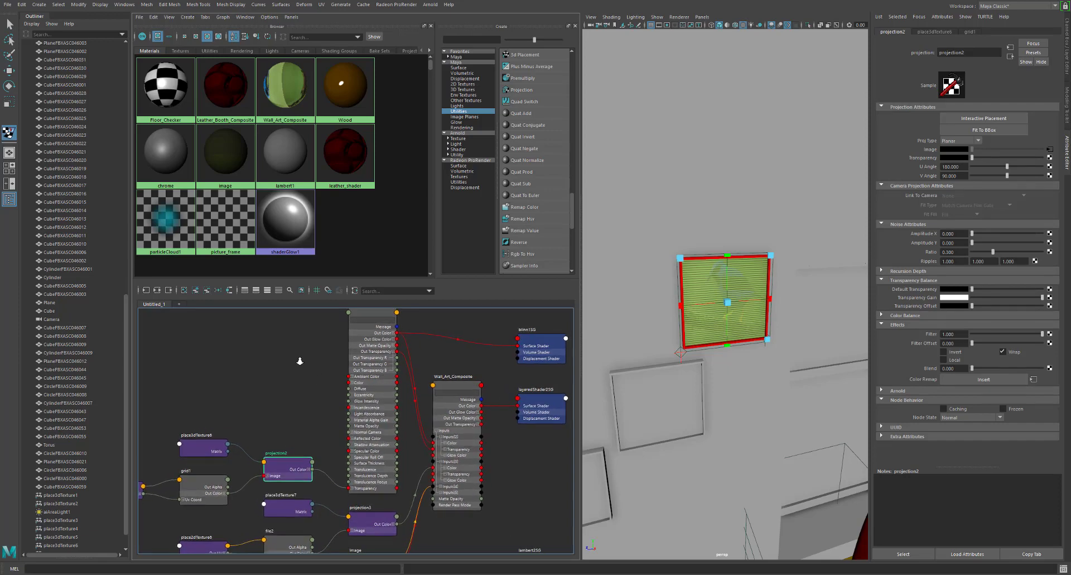
Examine the Wall_Art_Composite network, including projection3 and its file's 2D and 3D placement nodes
scroll(296, 351, "down", 2)
middle_click_drag(294, 346, 303, 359, "alt")
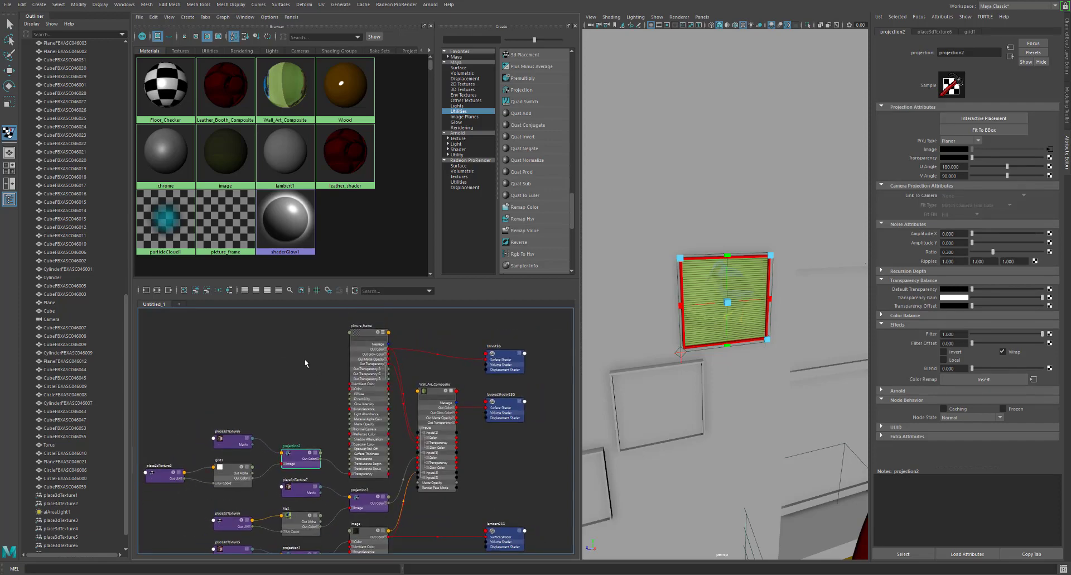
middle_click_drag(334, 406, 336, 351, "alt")
middle_click_drag(476, 463, 480, 454, "alt")
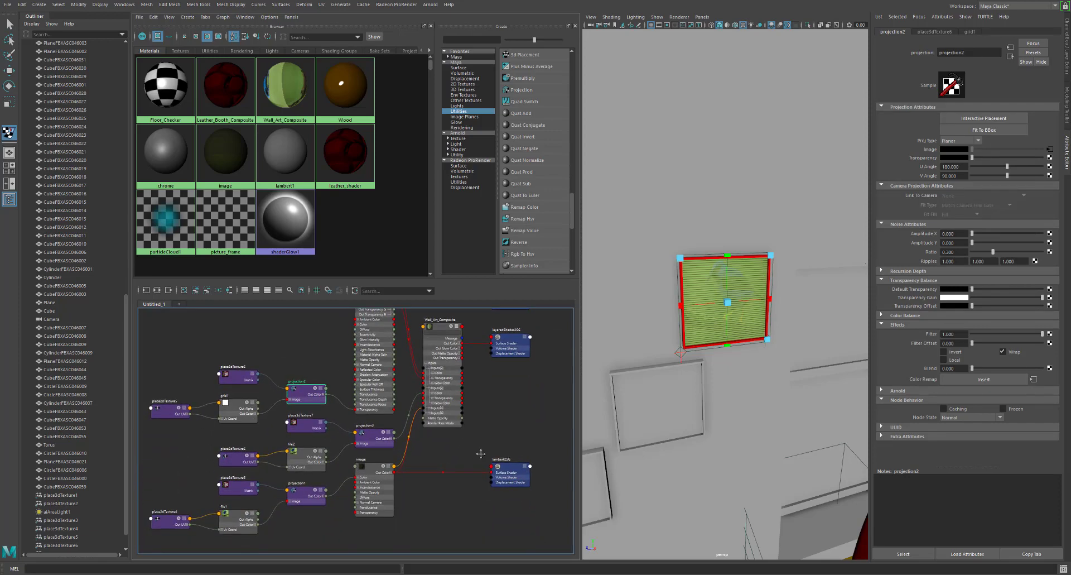
scroll(474, 455, "up", 2)
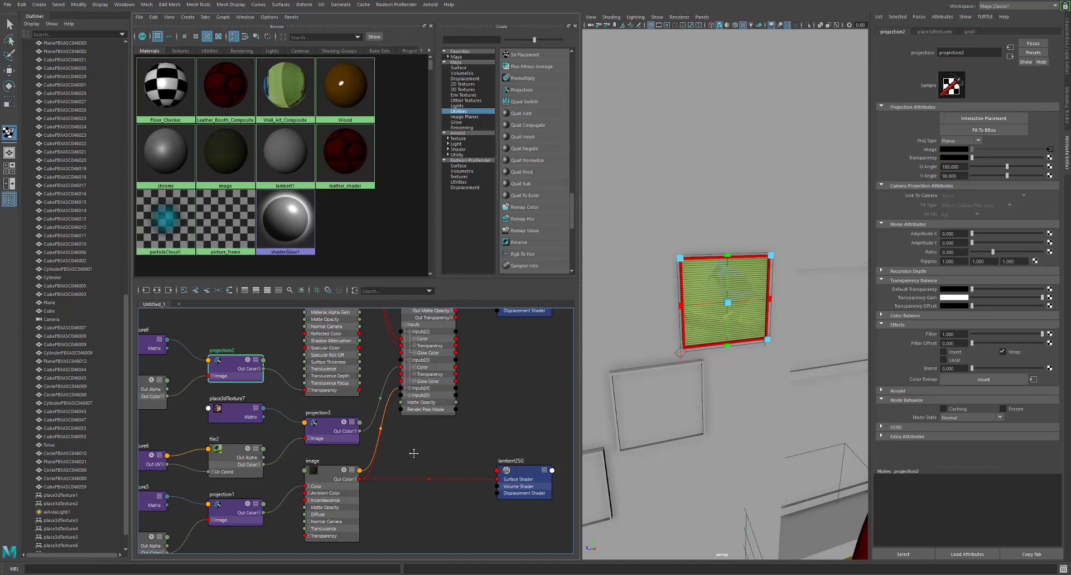
middle_click_drag(414, 453, 450, 451, "alt")
left_click(363, 439)
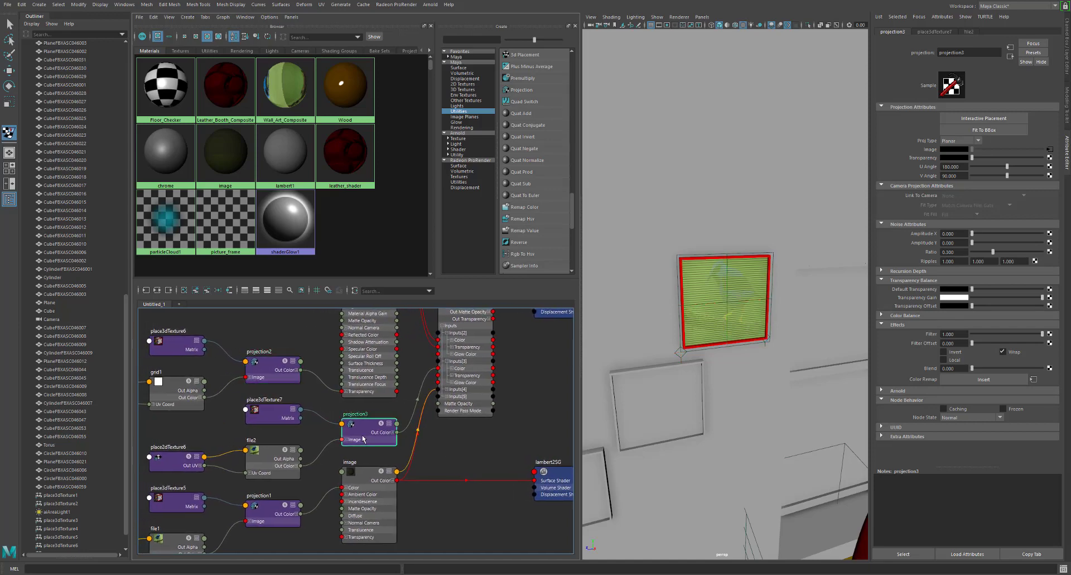
left_click(271, 421)
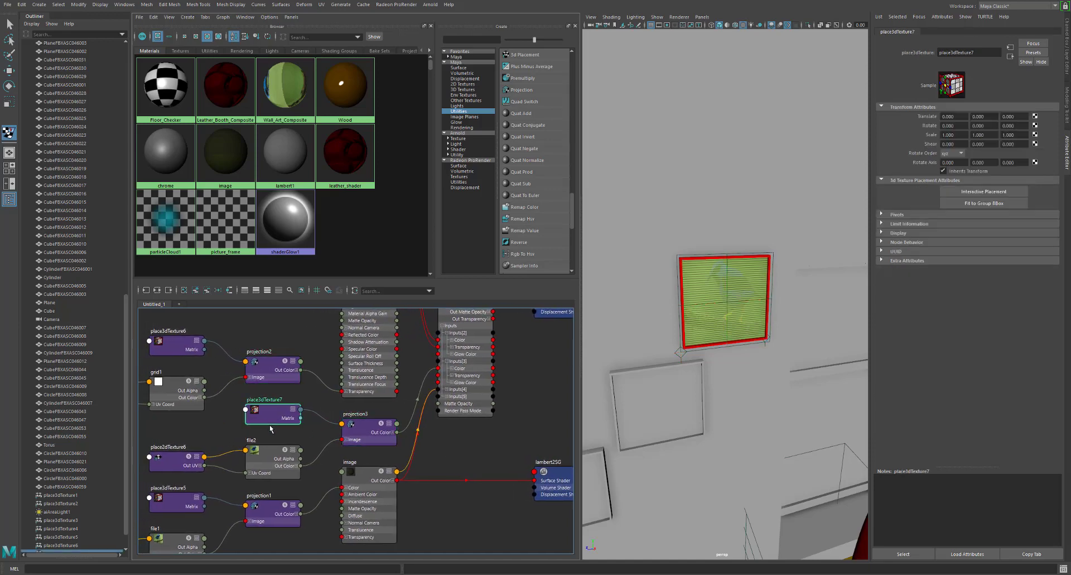
left_click(187, 467)
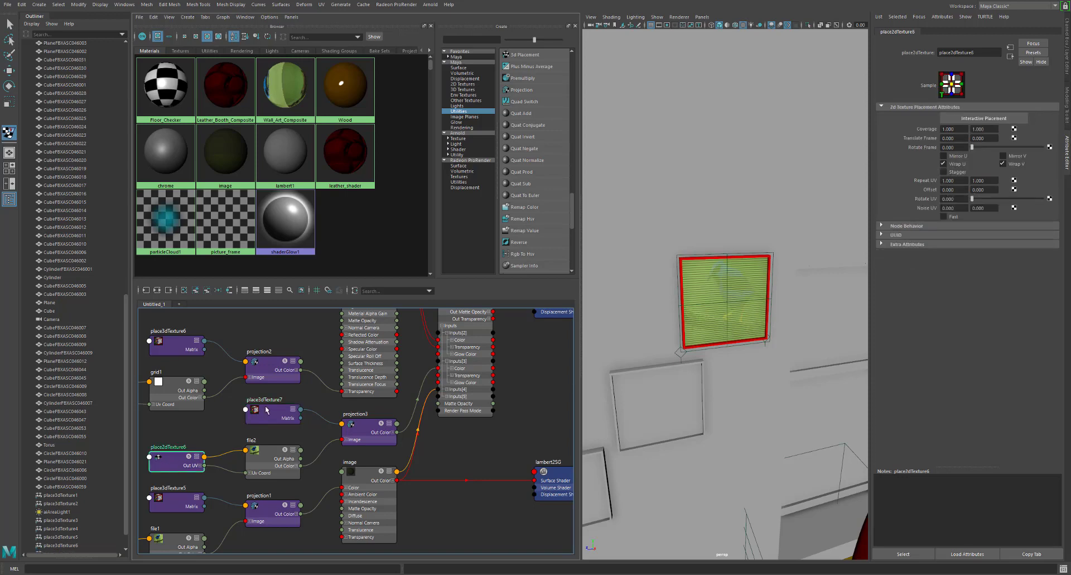
left_click(266, 411)
Fit the projection3 placement to the picture's bounding box and inspect the framed image
left_click(369, 428)
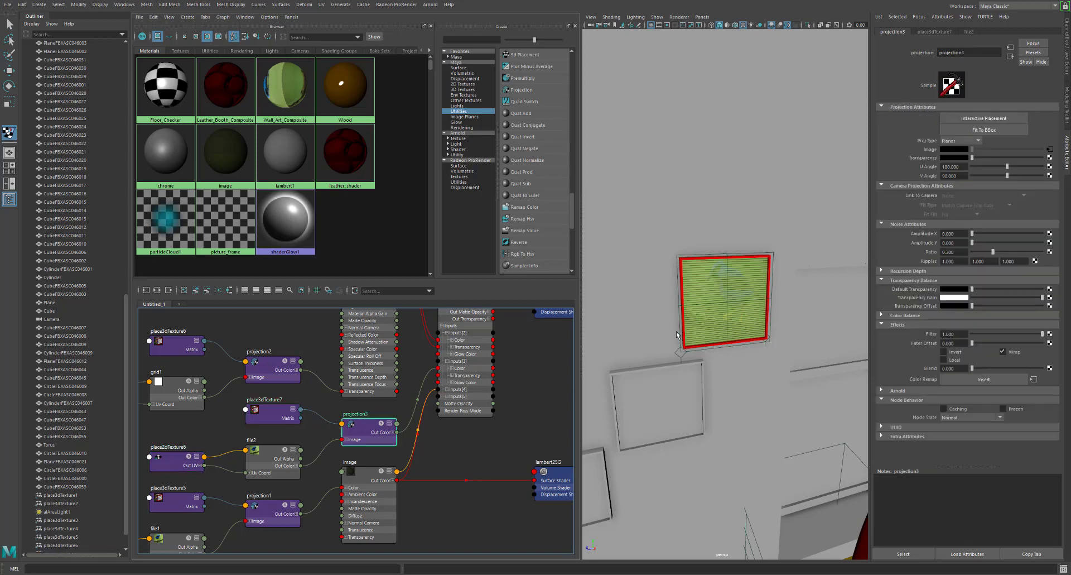
left_click(976, 130)
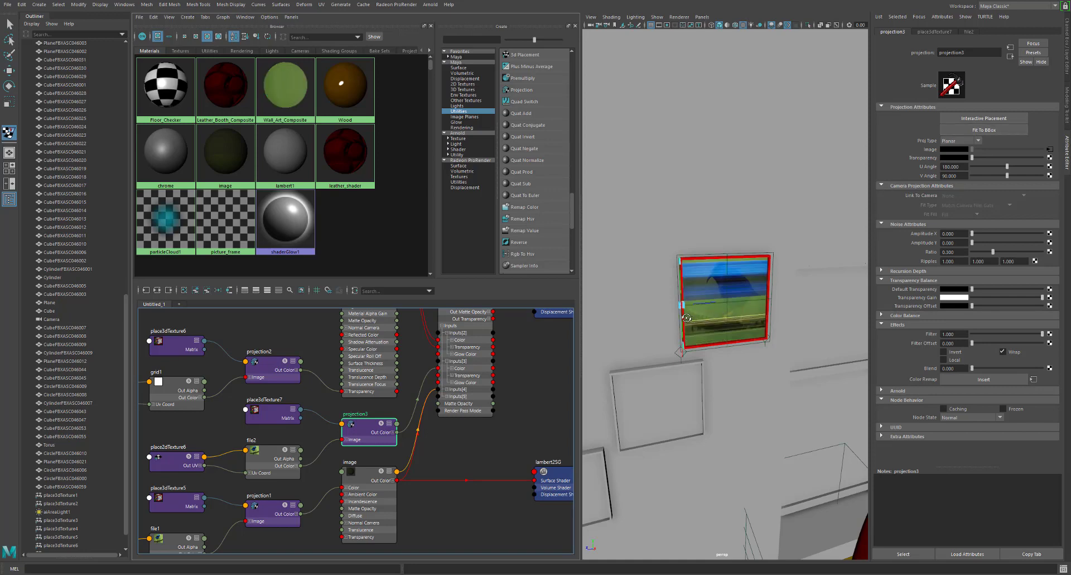
left_click_drag(687, 317, 665, 325, "alt")
right_click_drag(665, 325, 689, 321, "alt")
middle_click_drag(681, 318, 716, 298, "alt")
left_click_drag(717, 298, 743, 285, "alt")
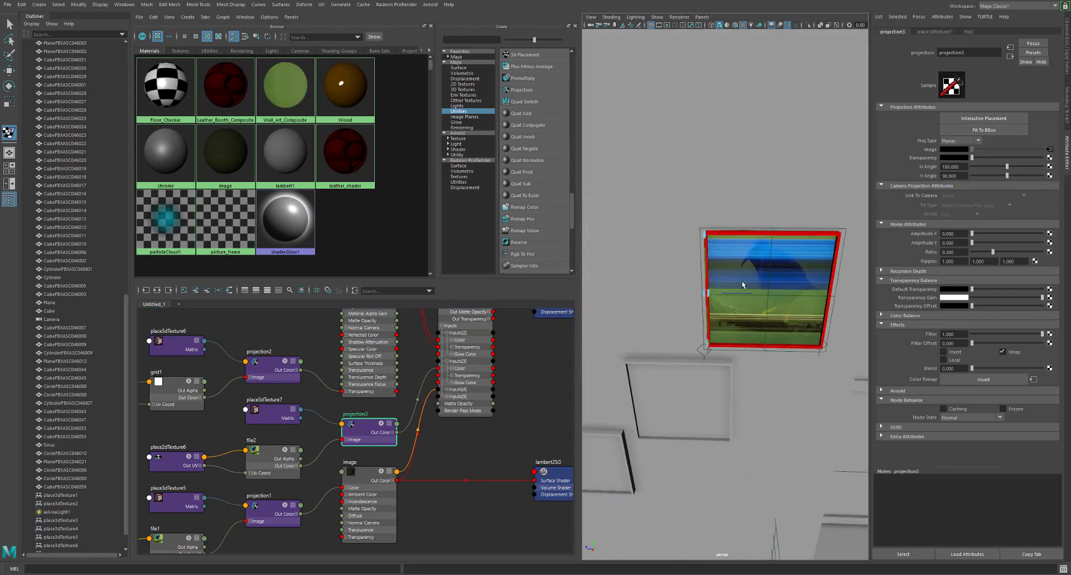
scroll(743, 285, "up", 4)
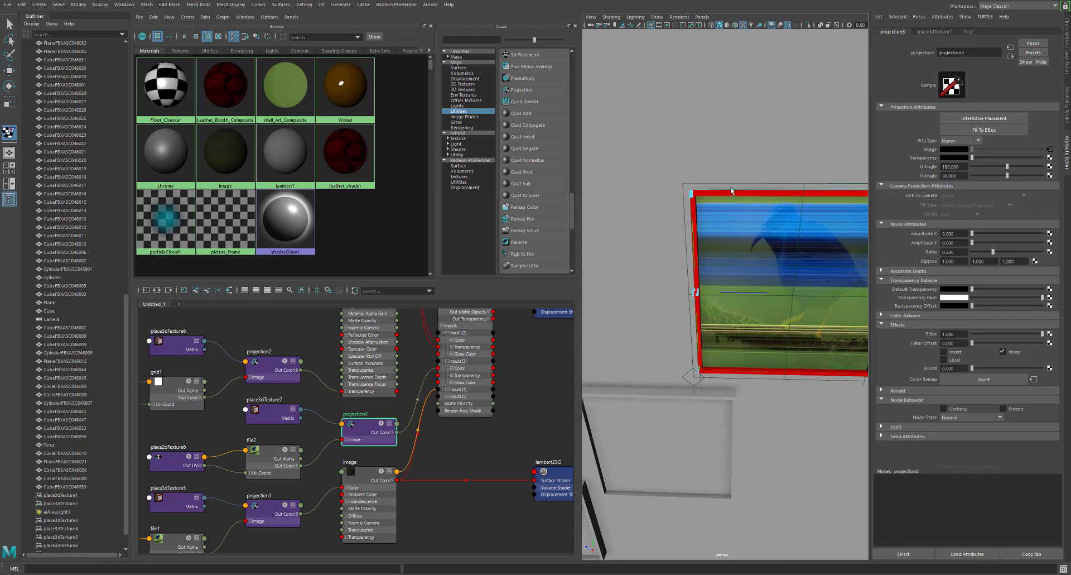
Delete the third layer, fed by the image material, from Wall_Art_Composite
left_click(285, 89)
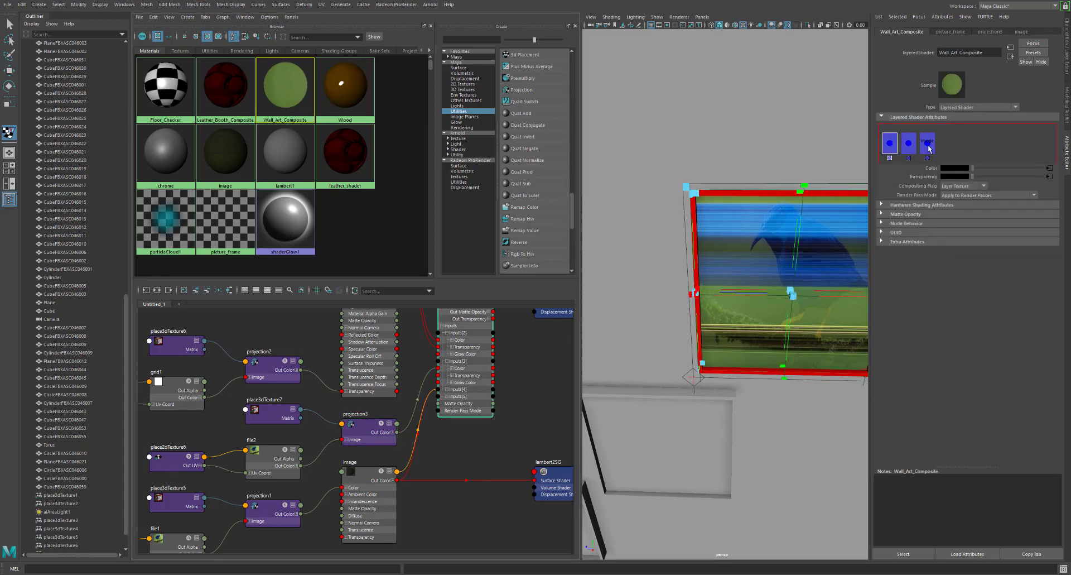
left_click(927, 146)
left_click(927, 158)
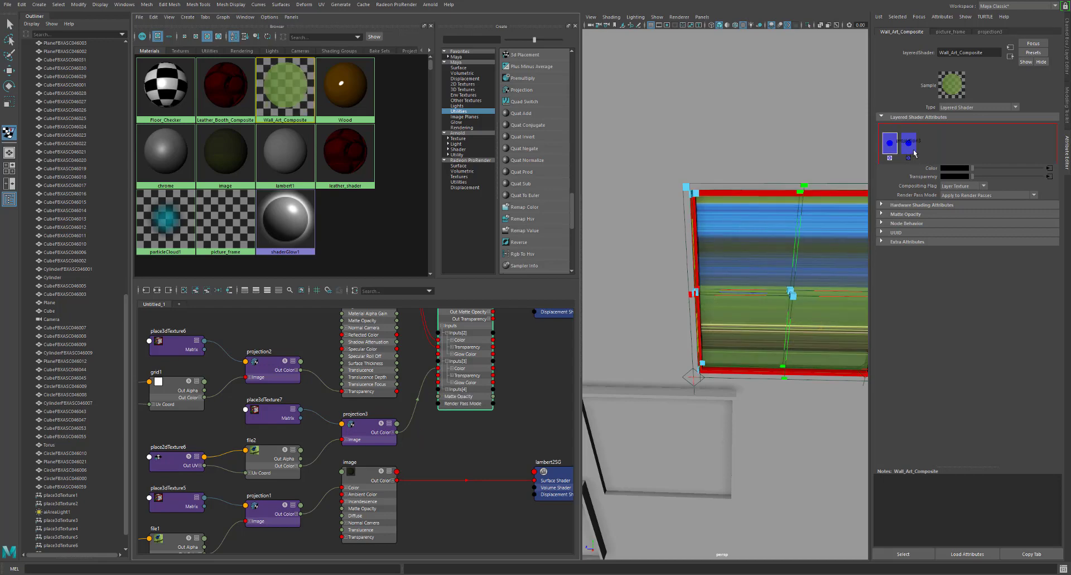
Graph the updated Wall_Art_Composite network and select the projection3 node in it
left_click(914, 152)
right_click_drag(283, 96, 283, 119)
scroll(484, 405, "up", 2)
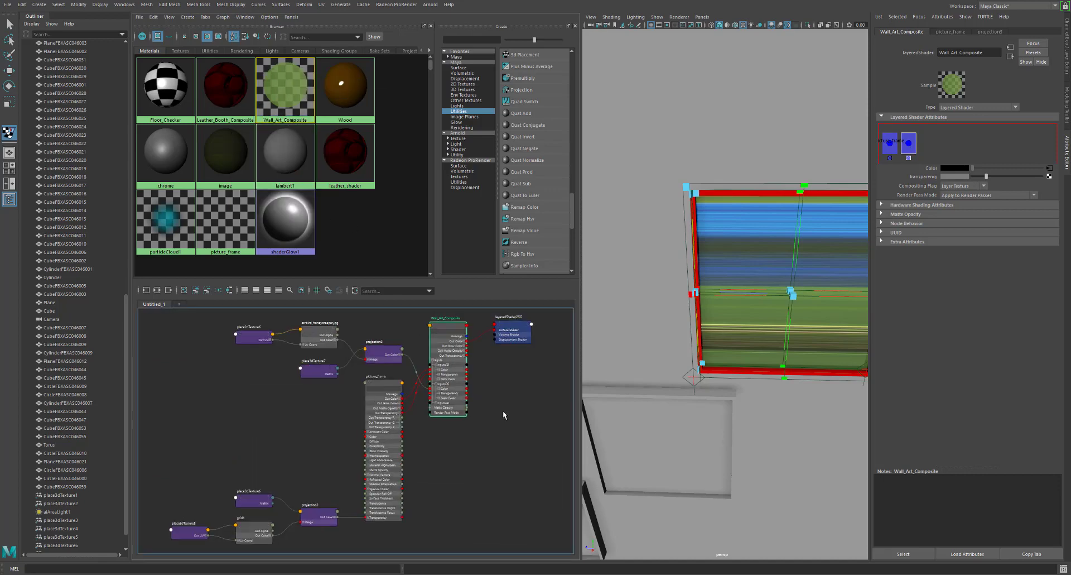
left_click(357, 339)
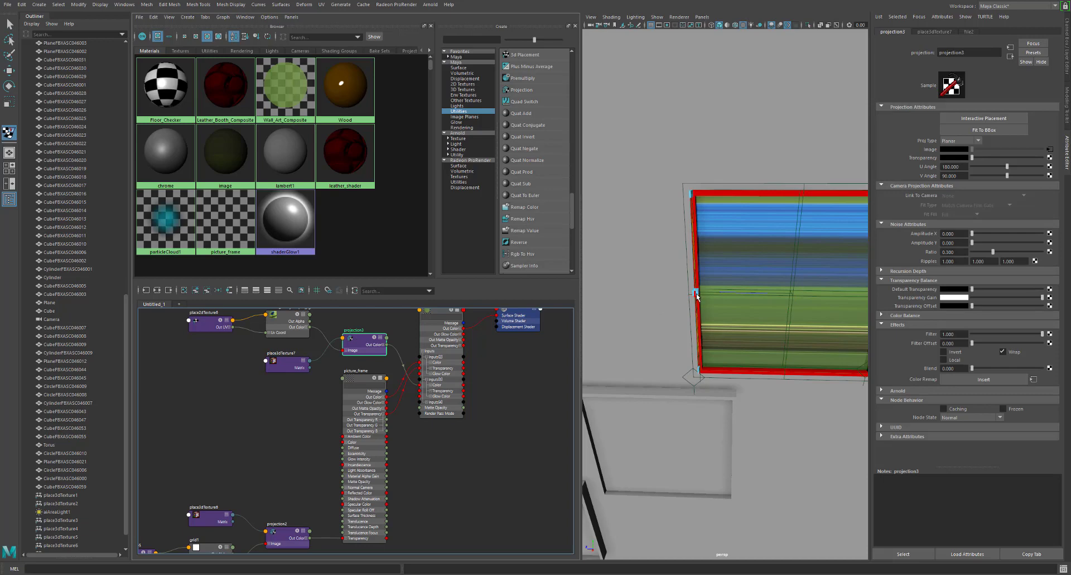
Try enlarging the projection3 placement beyond the picture frame and undo the change
left_click_drag(695, 291, 670, 338)
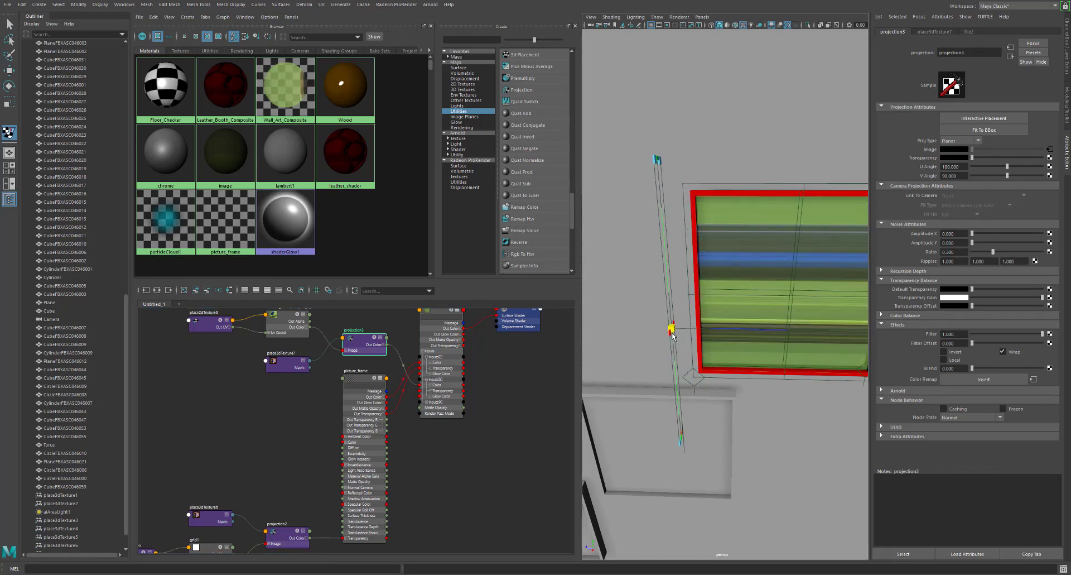
key("ctrl+z")
scroll(712, 332, "down", 2)
In a maximized perspective view, enlarge the projection3 placement and rotate it around the vertical axis so the bird image faces out of the frame
scroll(712, 332, "down", 8)
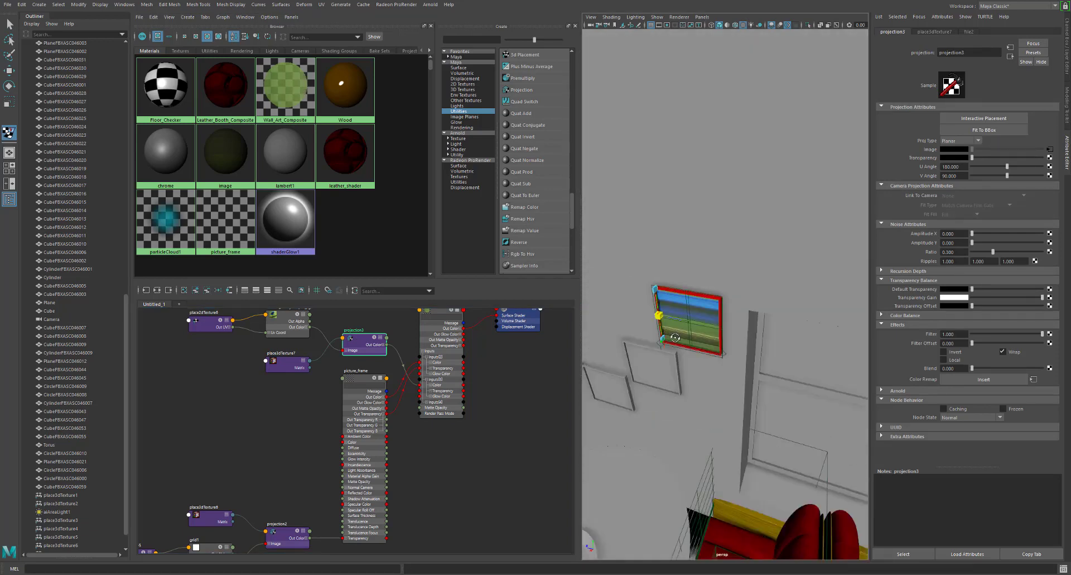
middle_click_drag(701, 328, 689, 314, "alt")
right_click_drag(689, 315, 833, 320, "alt")
left_click_drag(745, 308, 701, 302, "alt")
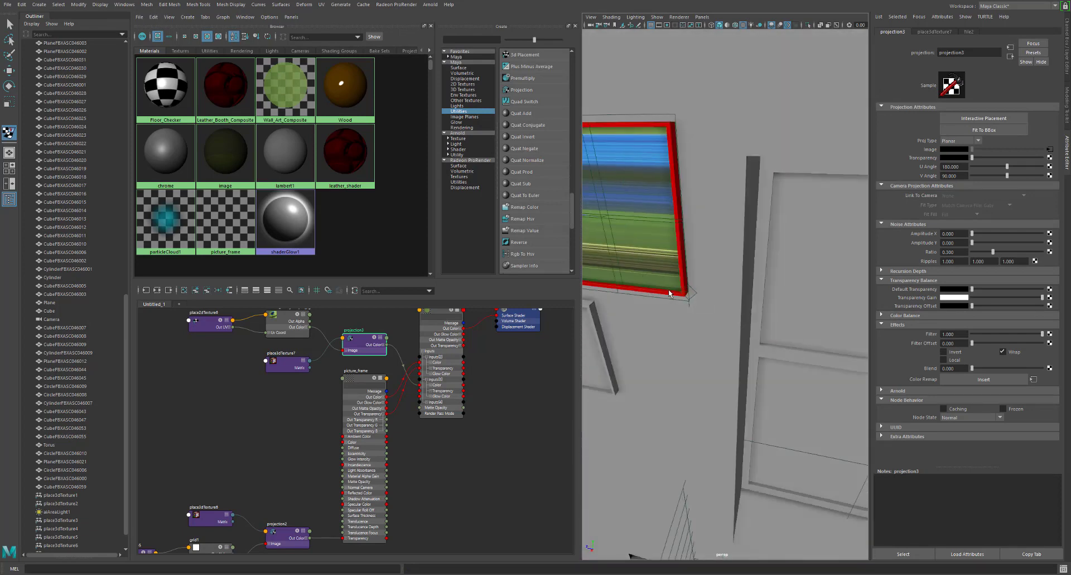
middle_click_drag(672, 294, 712, 318, "alt")
key("space")
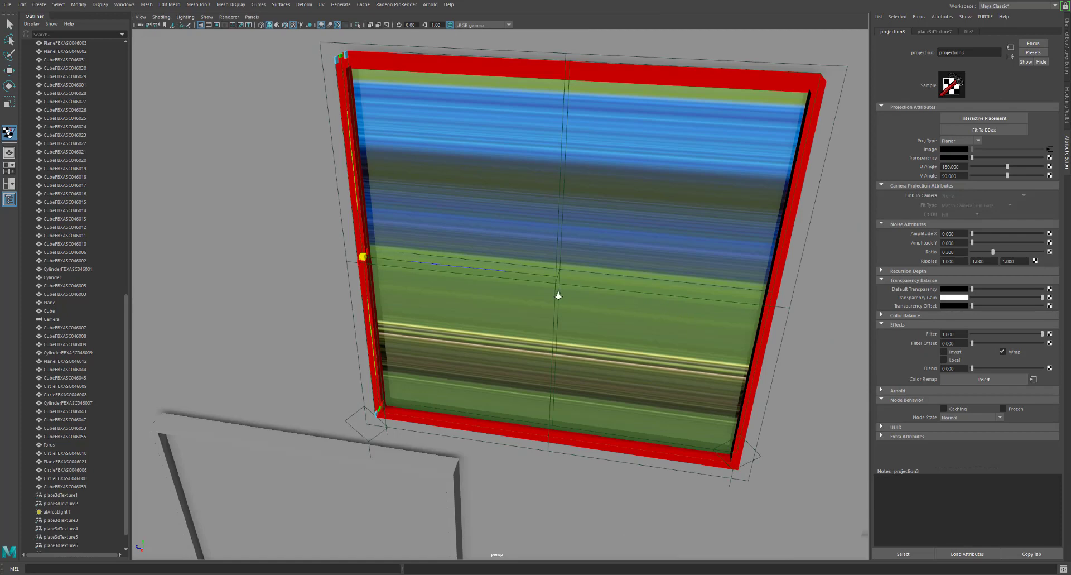
right_click_drag(558, 295, 564, 299, "alt")
left_click_drag(352, 254, 175, 369)
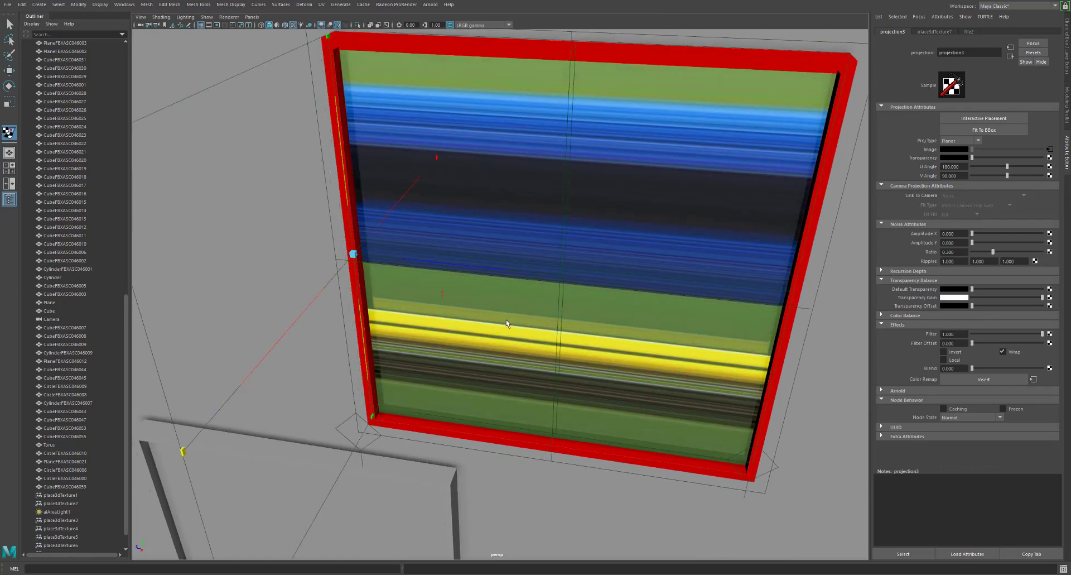
right_click_drag(510, 318, 474, 313, "alt")
key("e")
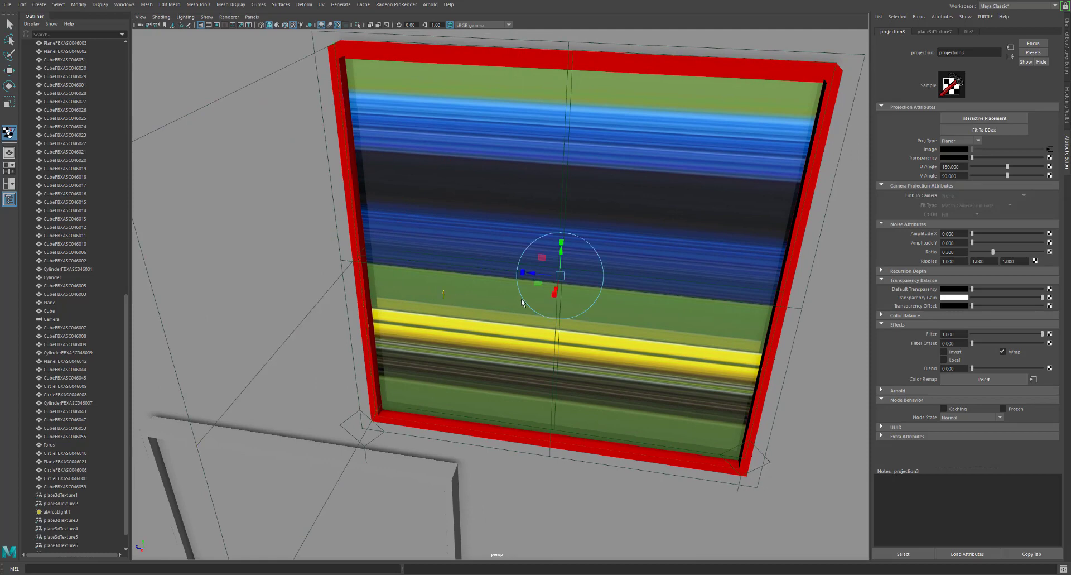
left_click_drag(547, 297, 583, 294)
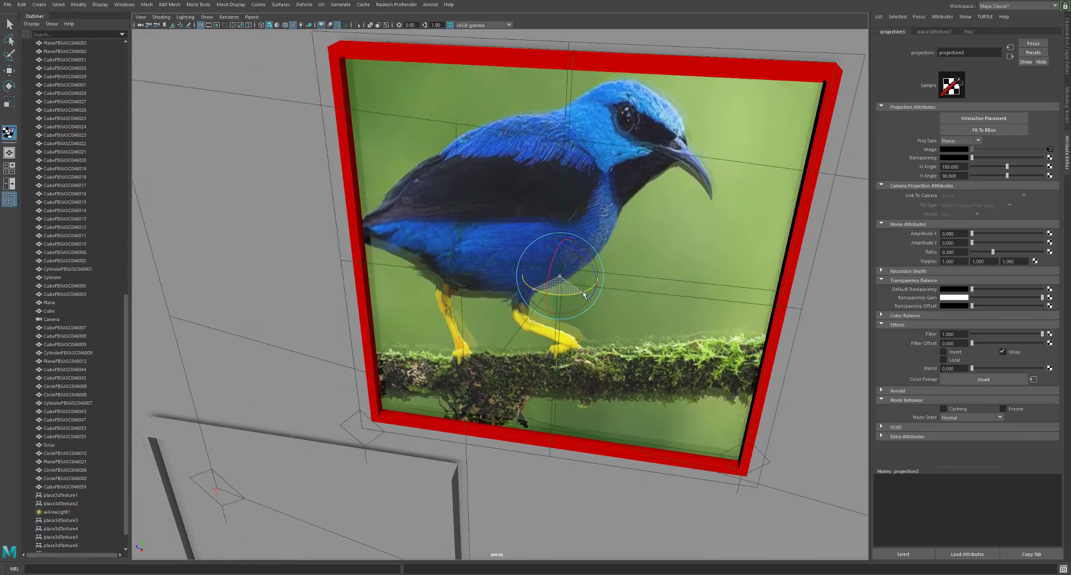
Fit projection3 to the bounding box, rotate its placement slightly to align with the frame, and refit it, keeping the Planar projection type
left_click(981, 135)
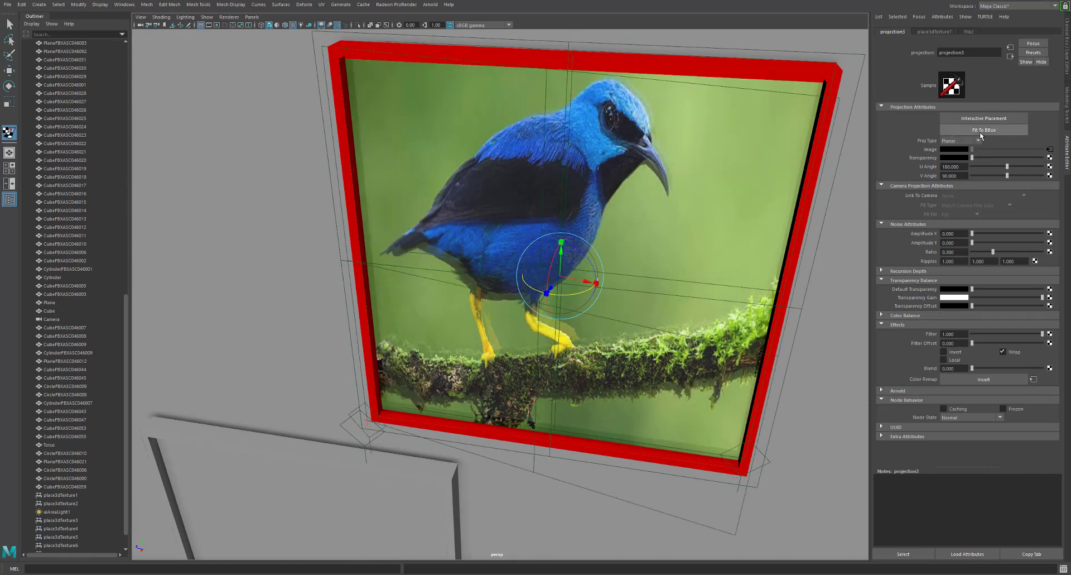
left_click_drag(773, 227, 753, 259, "alt")
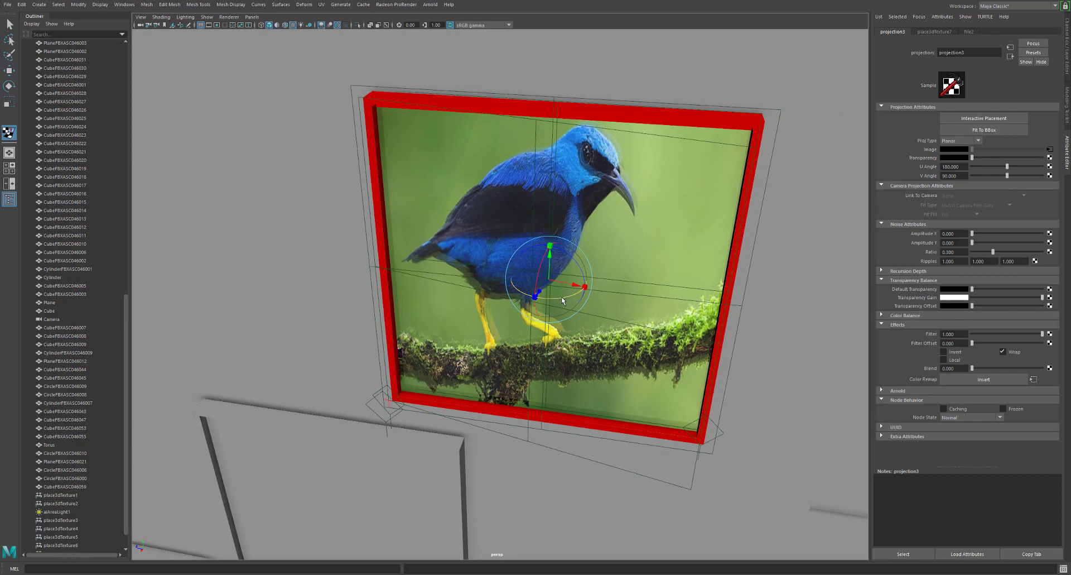
left_click_drag(562, 303, 566, 295)
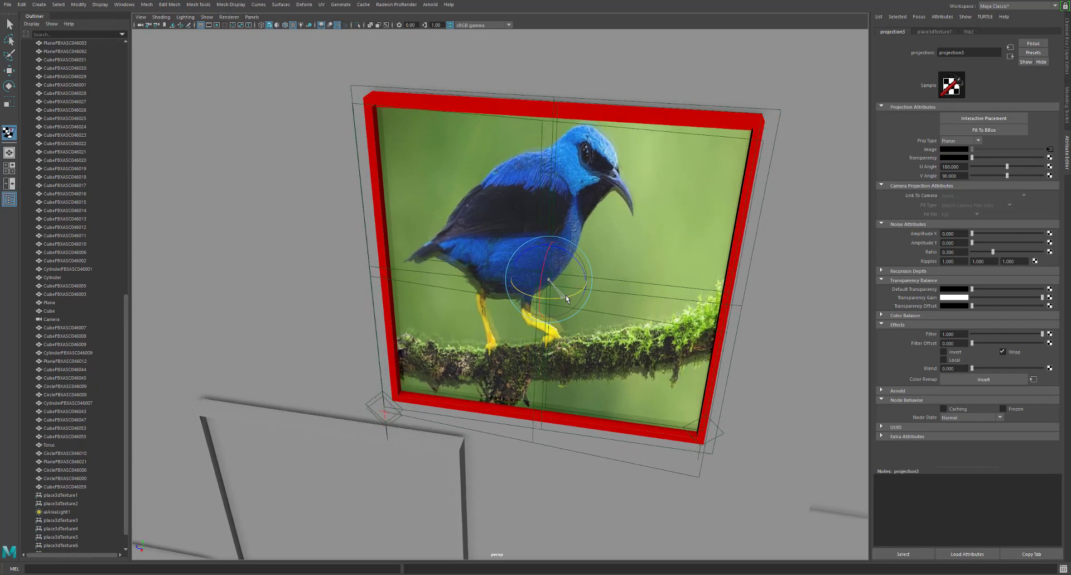
left_click(971, 130)
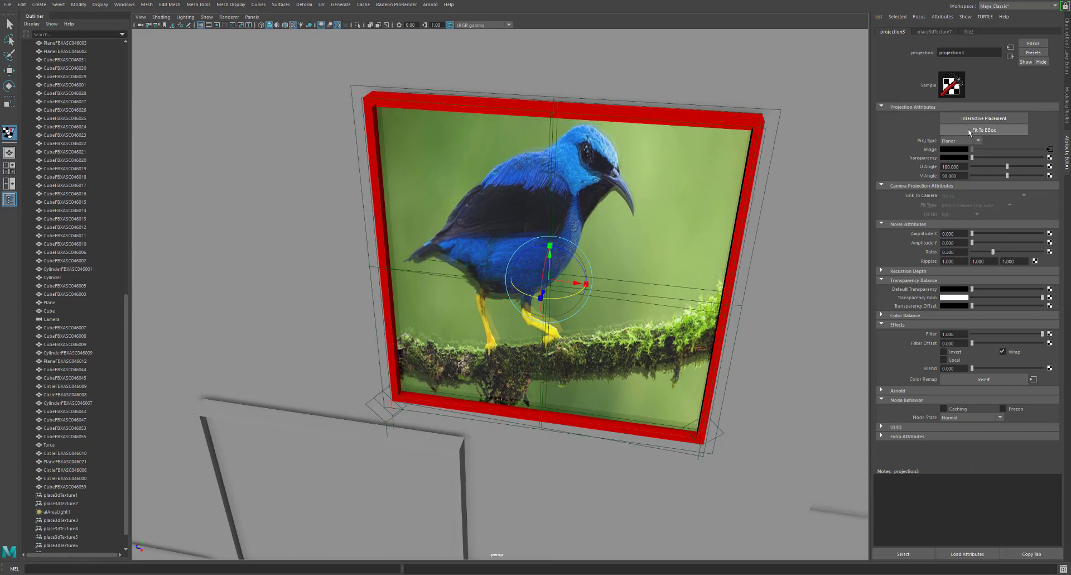
left_click(956, 141)
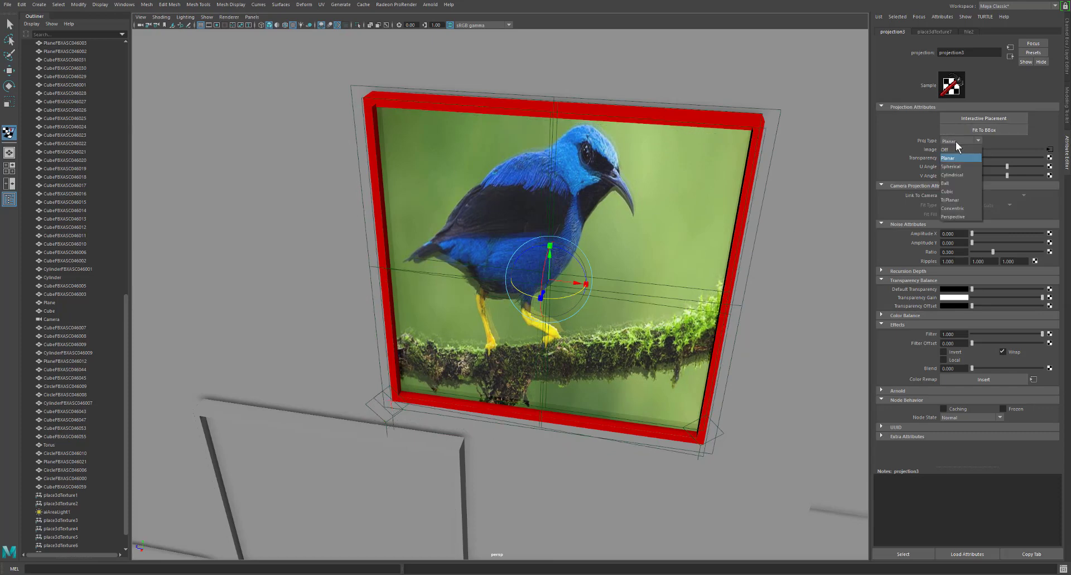
left_click(956, 142)
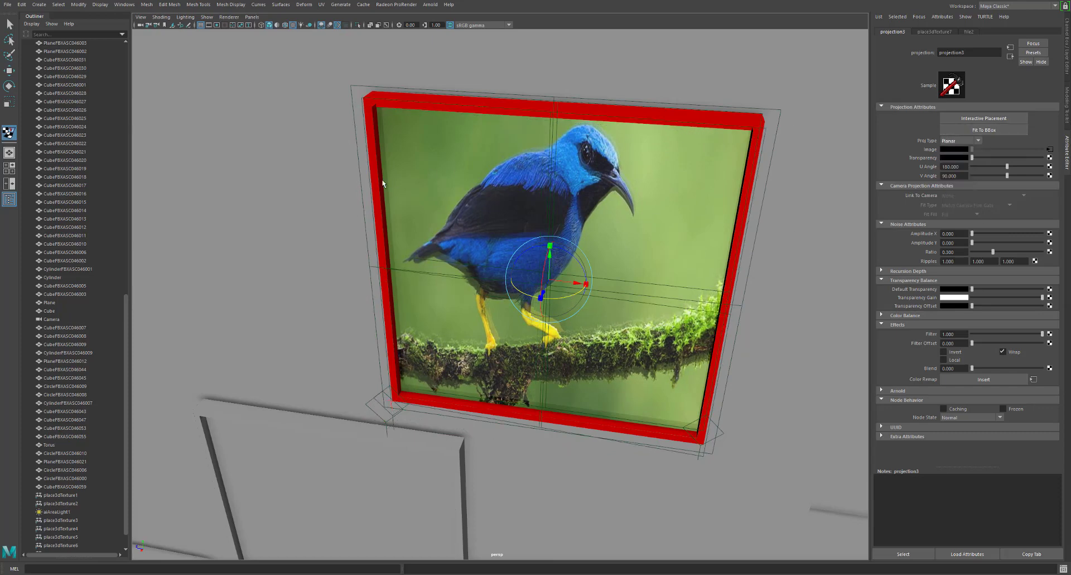
Select the framed picture, render the view in Arnold RenderView to check the shader, and close the render window
key("space")
left_click(526, 193)
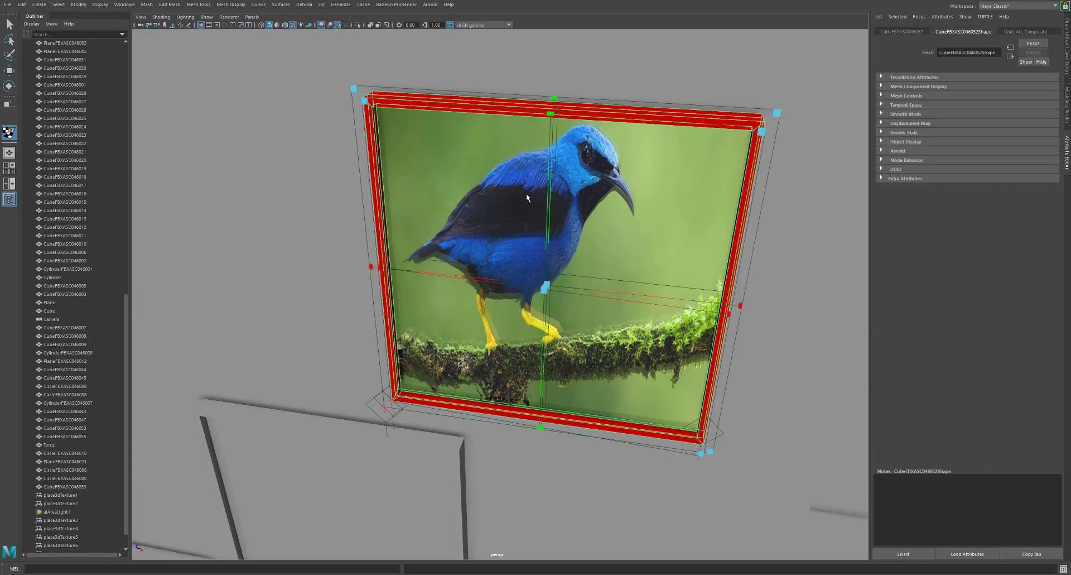
key("space")
key("space")
left_click(430, 4)
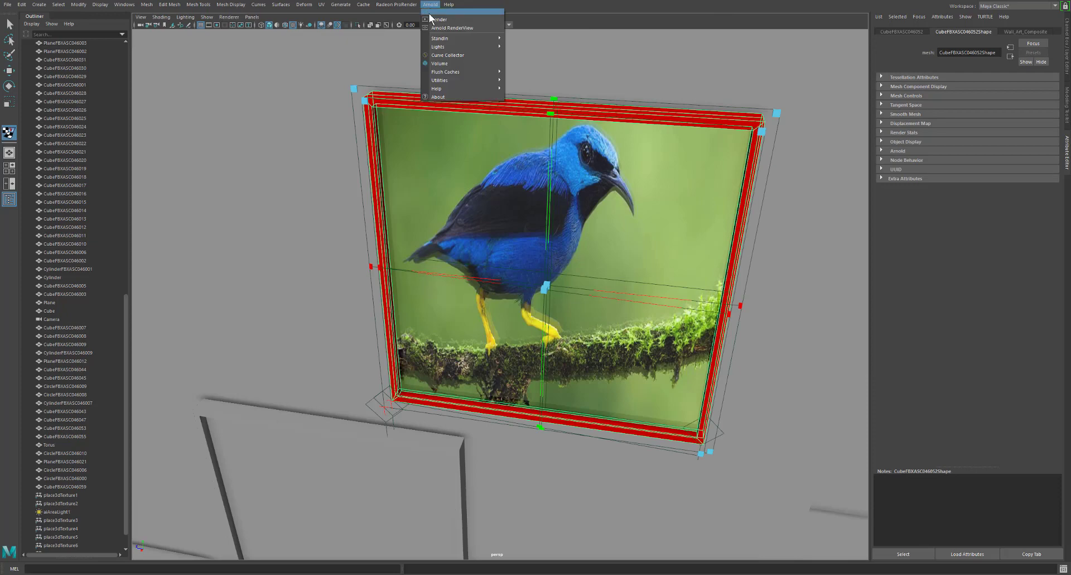
left_click(434, 20)
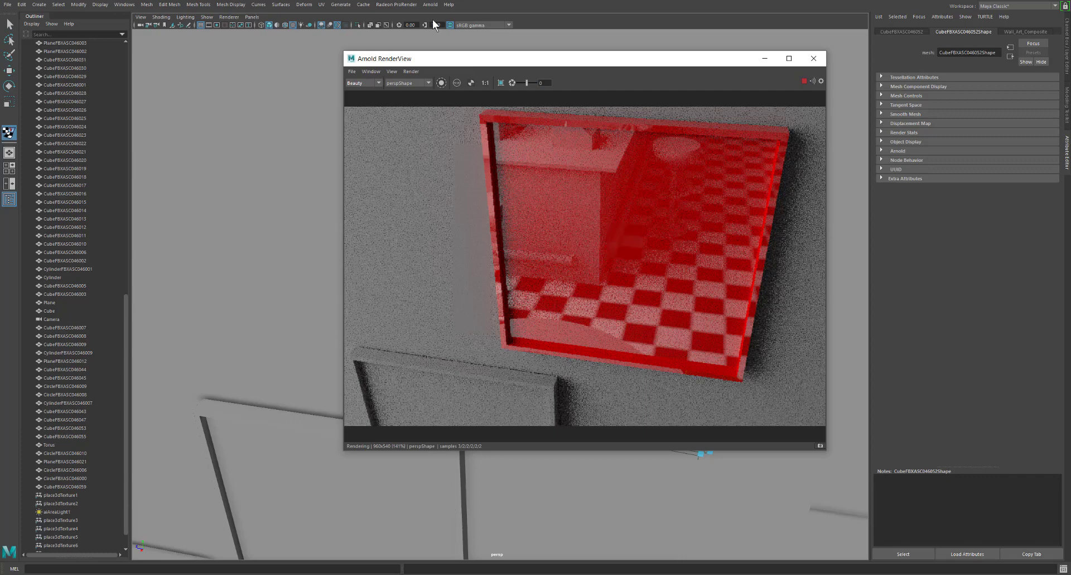
left_click(813, 59)
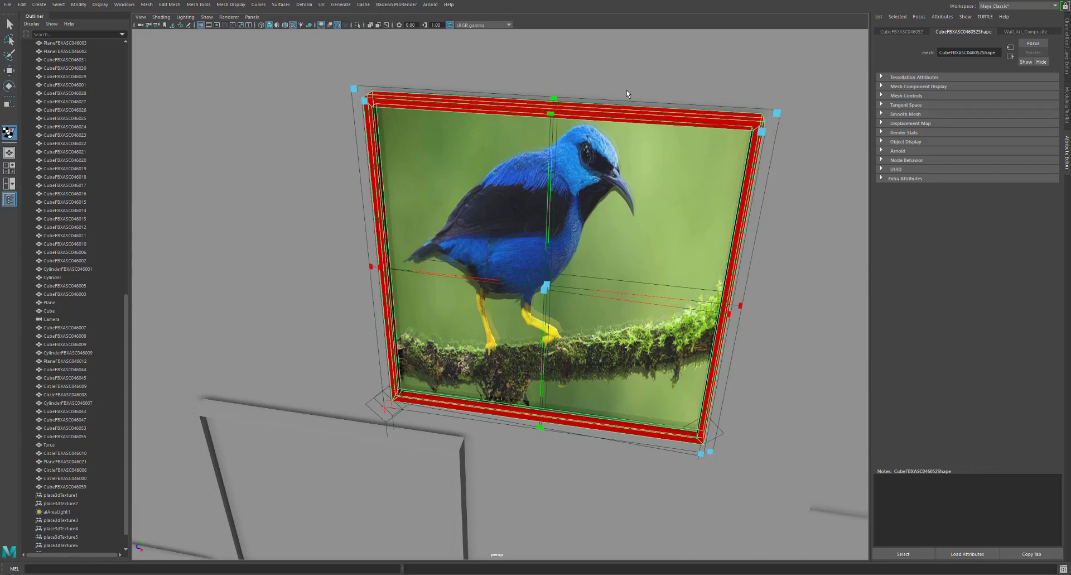
Show the Status Line in the main interface
key("space")
left_click(761, 298)
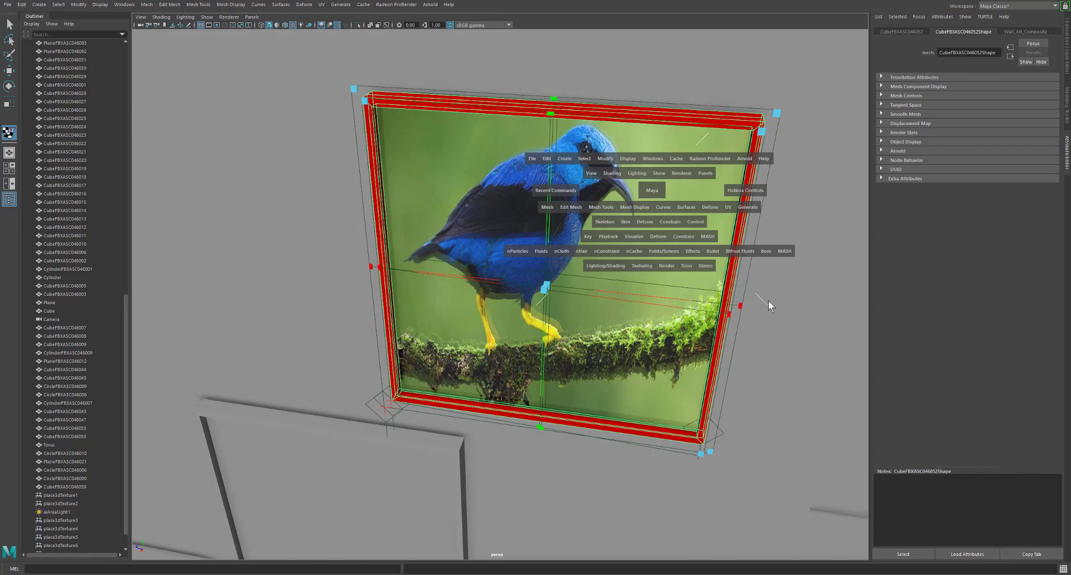
left_click(769, 301)
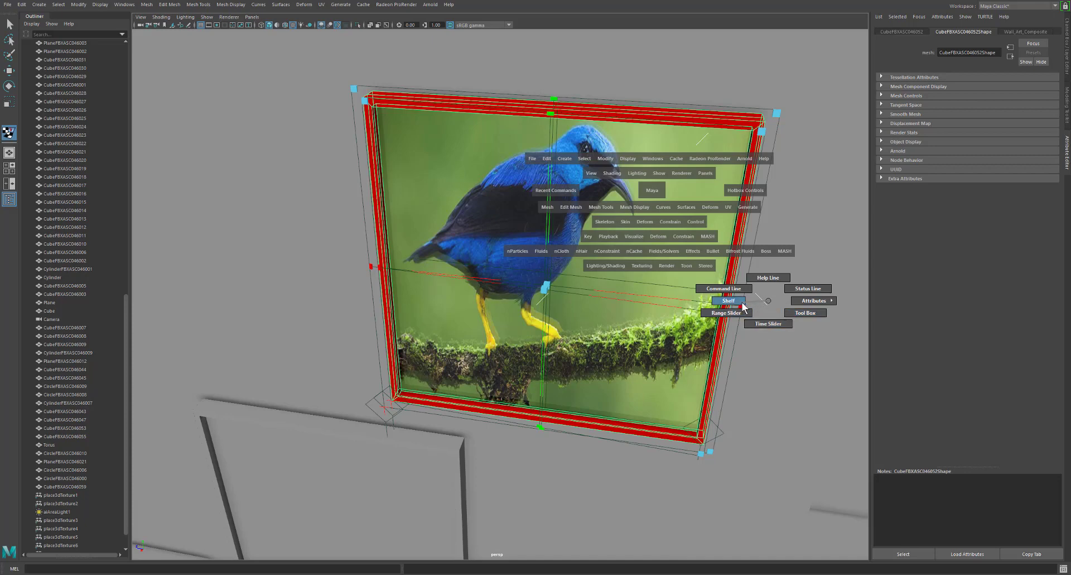
left_click_drag(742, 306, 768, 313)
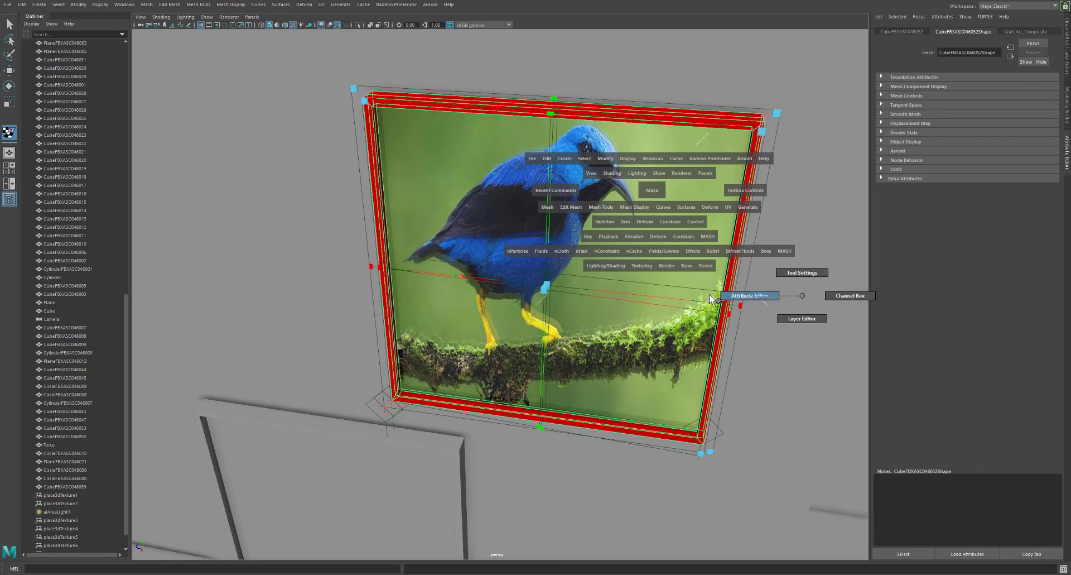
left_click_drag(709, 293, 744, 291)
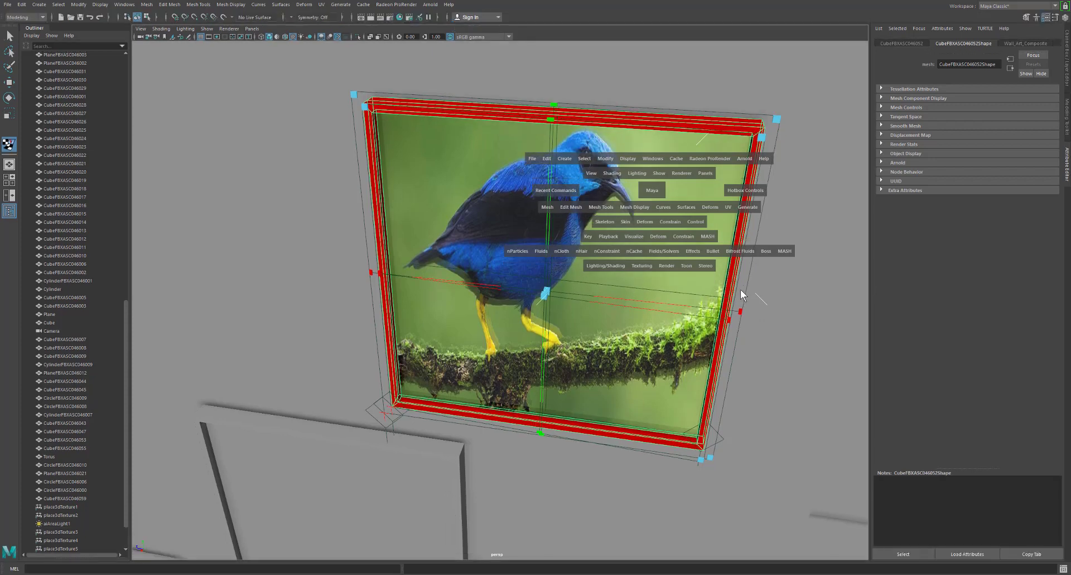
Set the render settings to use Maya Software and render the current view of the framed bird picture
key("space")
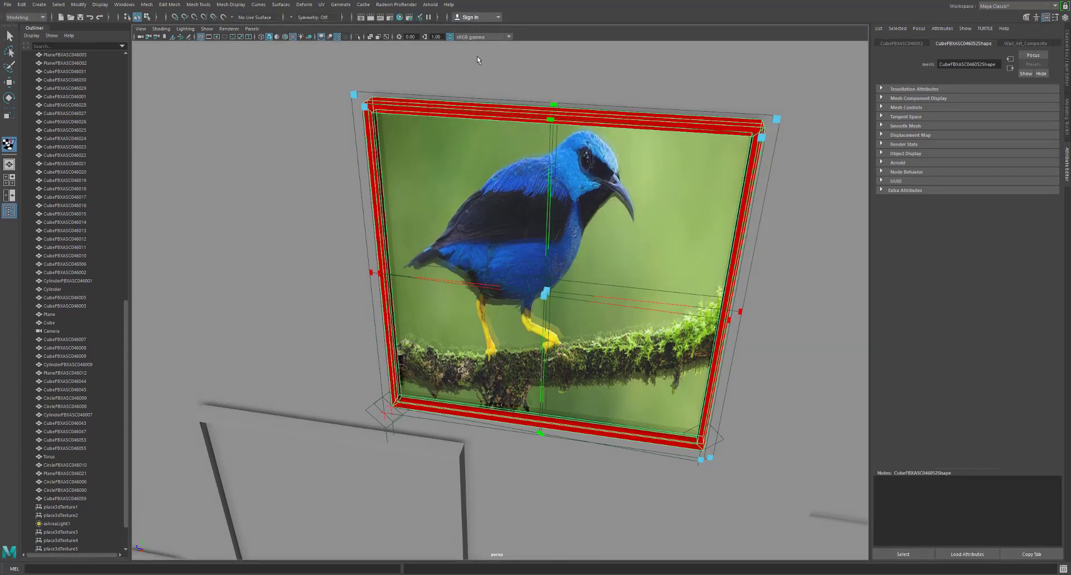
left_click(388, 19)
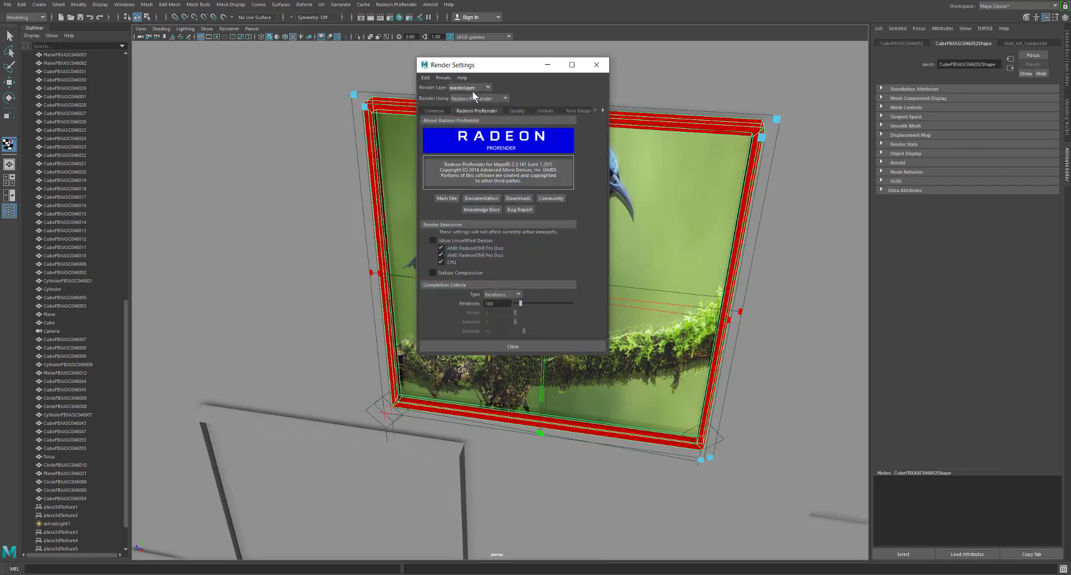
left_click(474, 98)
left_click(485, 107)
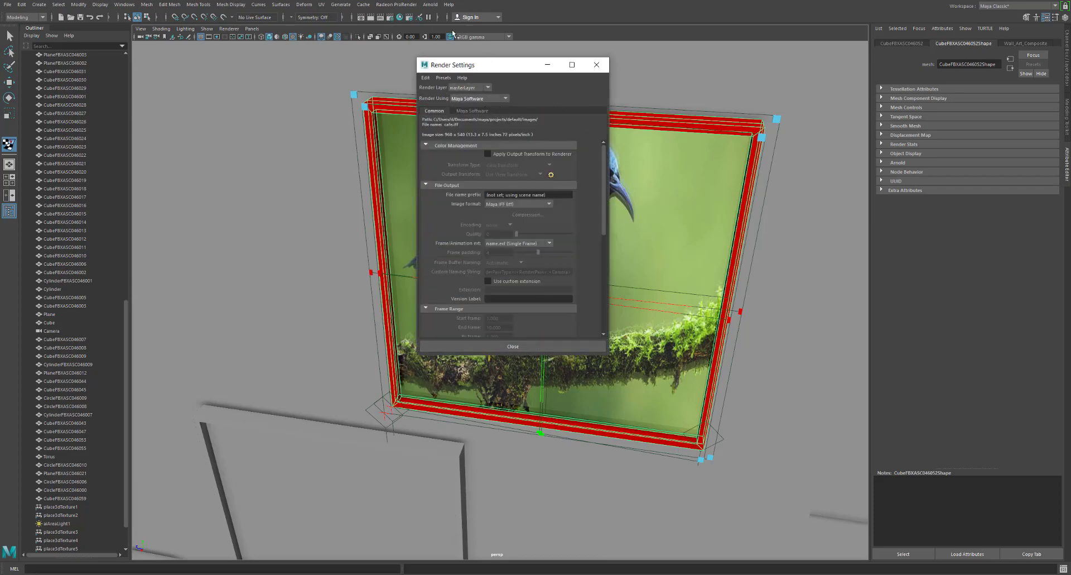
left_click(371, 18)
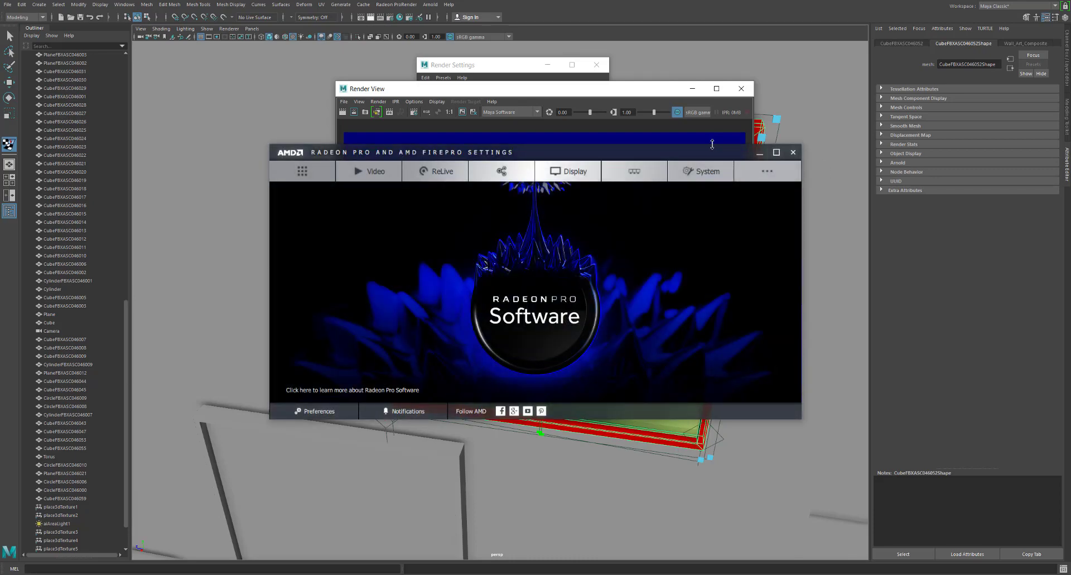
left_click_drag(690, 152, 1070, 173)
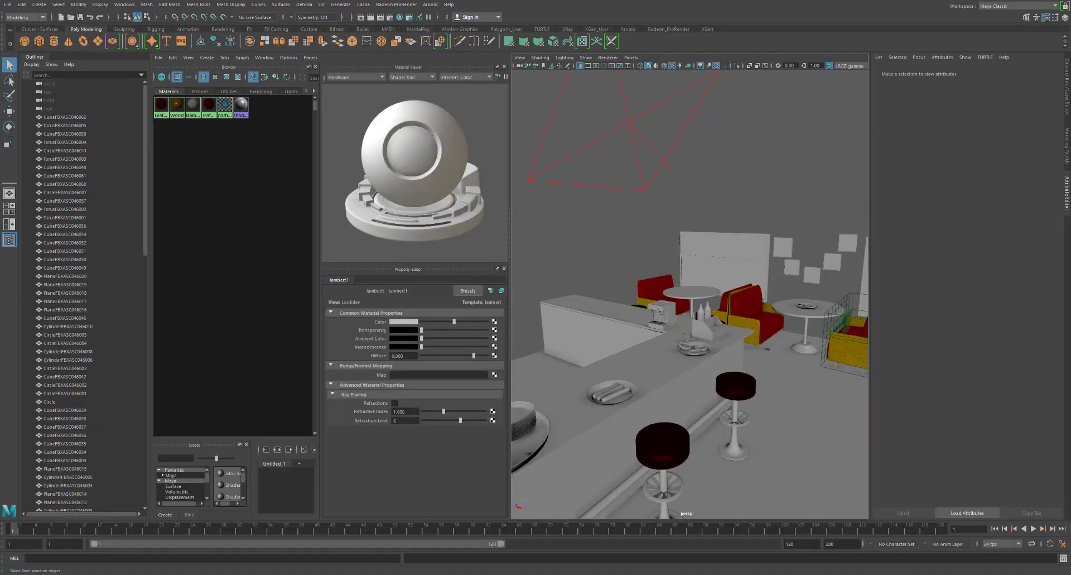
Examine the red booth seats with their wood side panels and the surrounding tables from several angles
right_click_drag(757, 330, 827, 361, "alt")
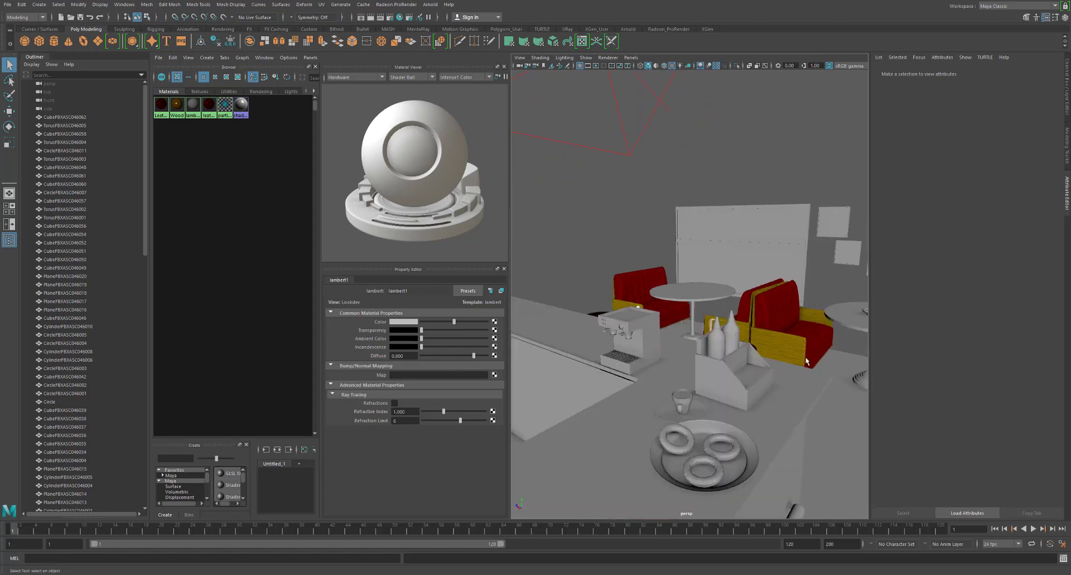
middle_click_drag(805, 357, 663, 330, "alt")
right_click_drag(663, 329, 798, 395, "alt")
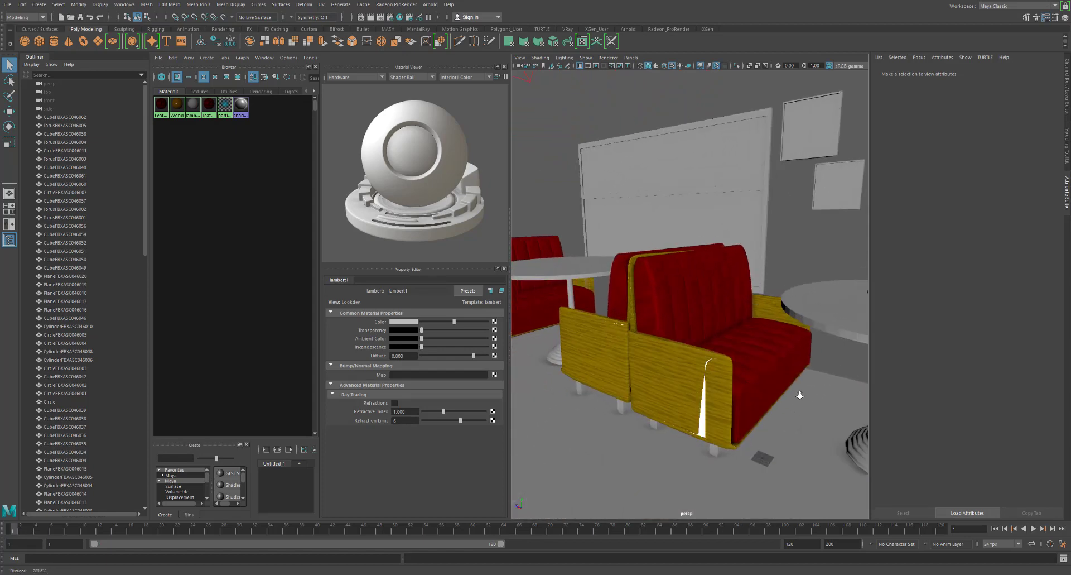
left_click_drag(749, 378, 815, 373, "alt")
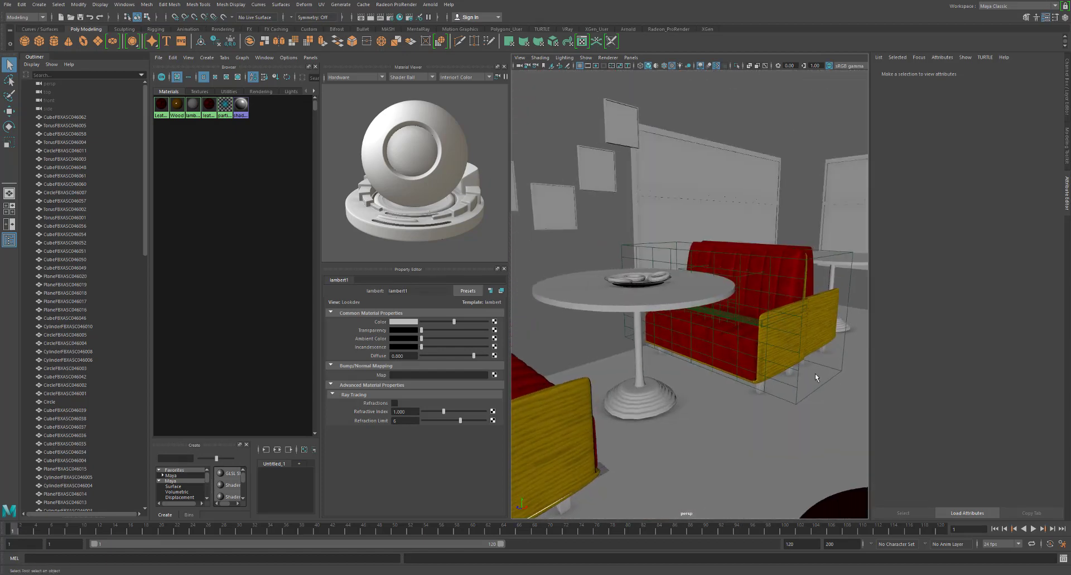
right_click_drag(815, 373, 690, 357, "alt")
middle_click_drag(690, 357, 687, 340, "alt")
left_click_drag(687, 339, 748, 356, "alt")
middle_click_drag(750, 342, 673, 397, "alt")
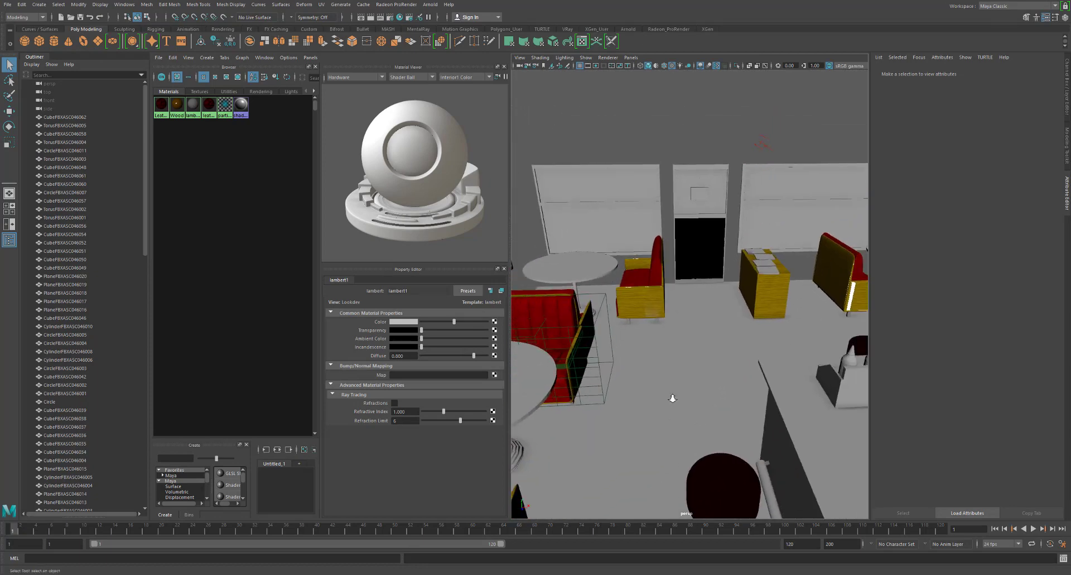
right_click_drag(672, 397, 880, 420, "alt")
left_click_drag(747, 385, 611, 370, "alt")
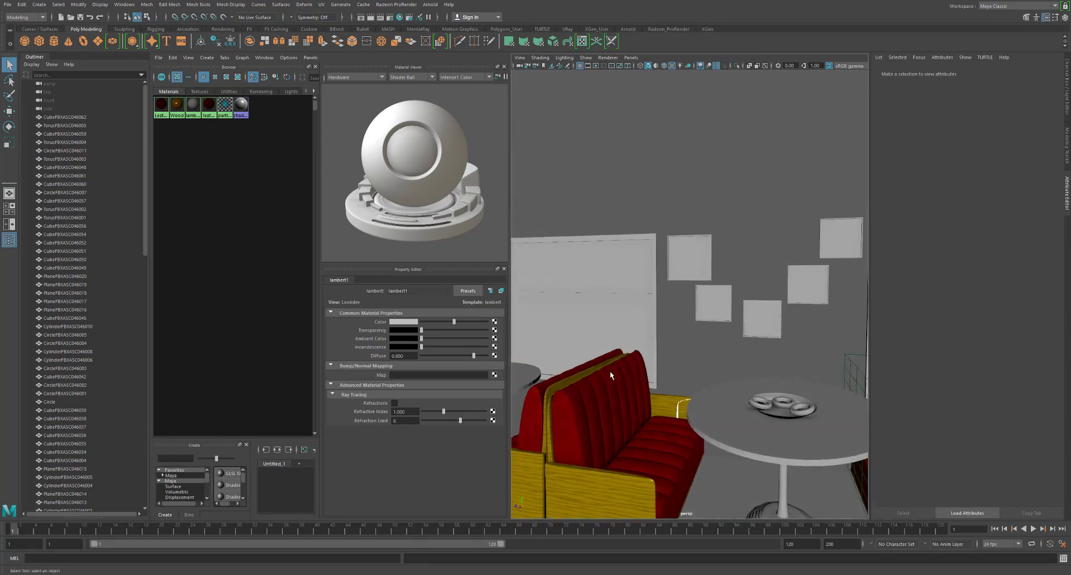
middle_click_drag(610, 371, 539, 251, "alt")
right_click_drag(709, 301, 618, 279, "alt")
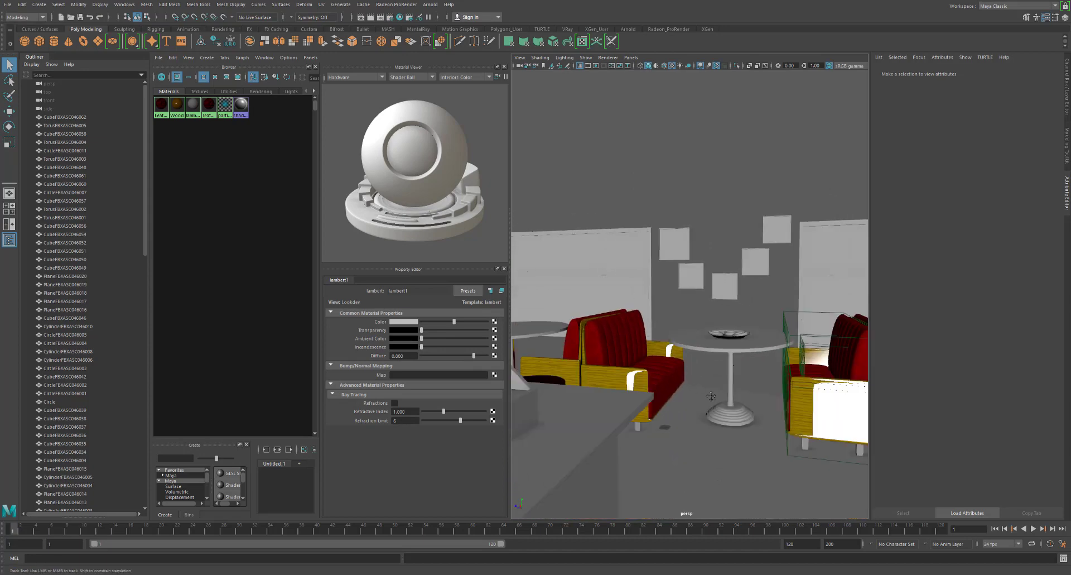
middle_click_drag(711, 395, 646, 272, "alt")
left_click_drag(636, 326, 616, 328, "alt")
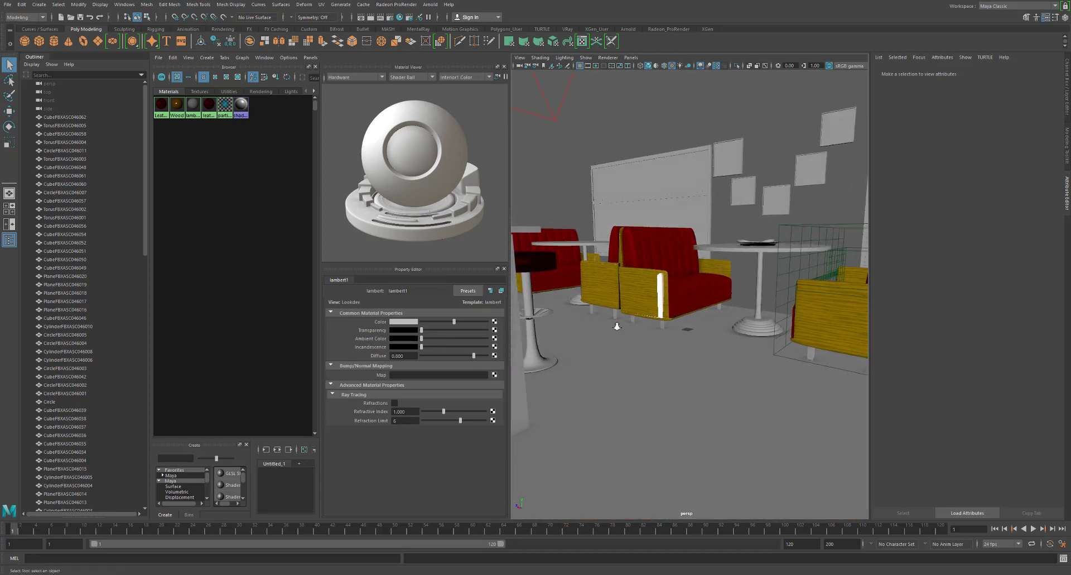
right_click_drag(615, 328, 854, 378, "alt")
right_click_drag(659, 328, 803, 360, "alt")
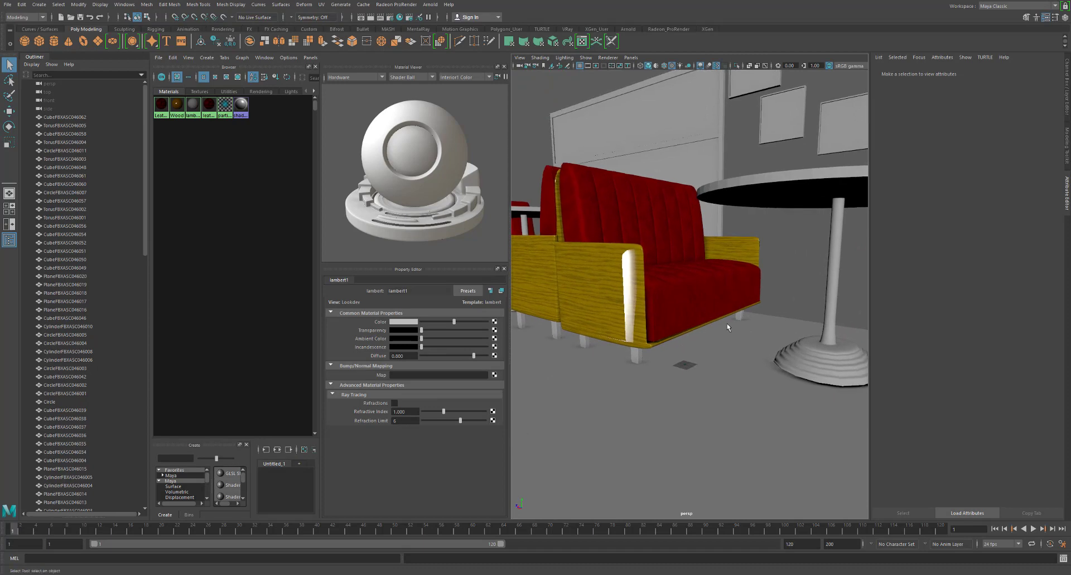
middle_click_drag(708, 330, 757, 417, "alt")
middle_click_drag(699, 341, 739, 397, "alt")
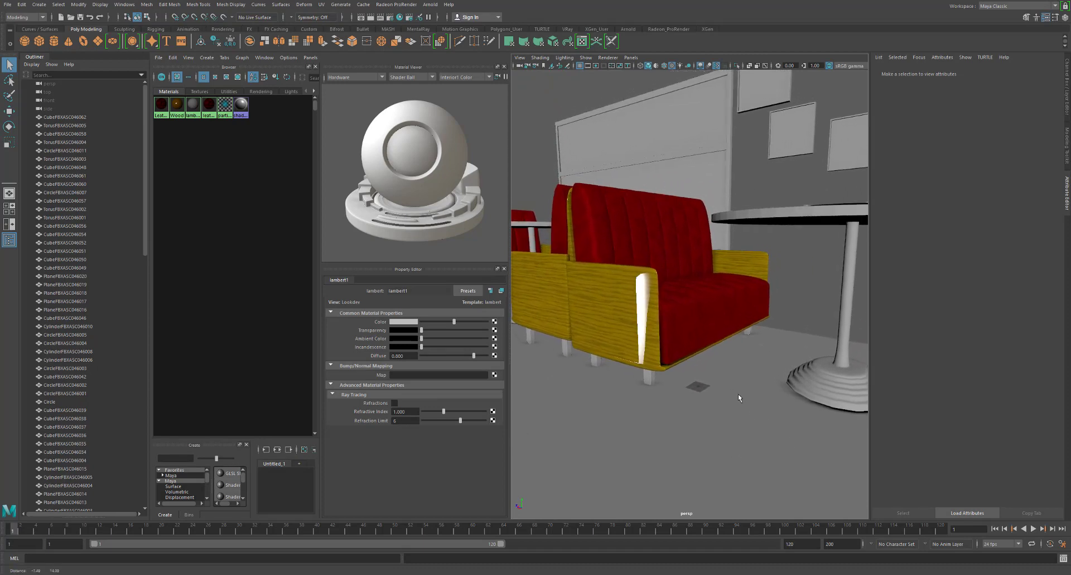
mouse_move(716, 282)
middle_mouse_down("alt")
mouse_move(752, 350)
mouse_move(746, 457)
middle_mouse_up("alt")
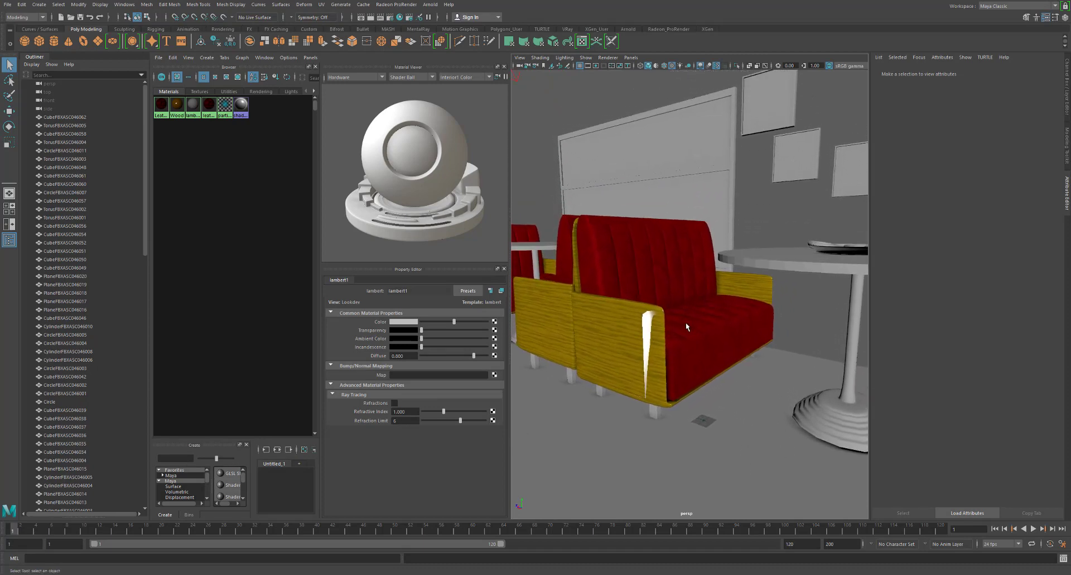
scroll(686, 322, "down", 5)
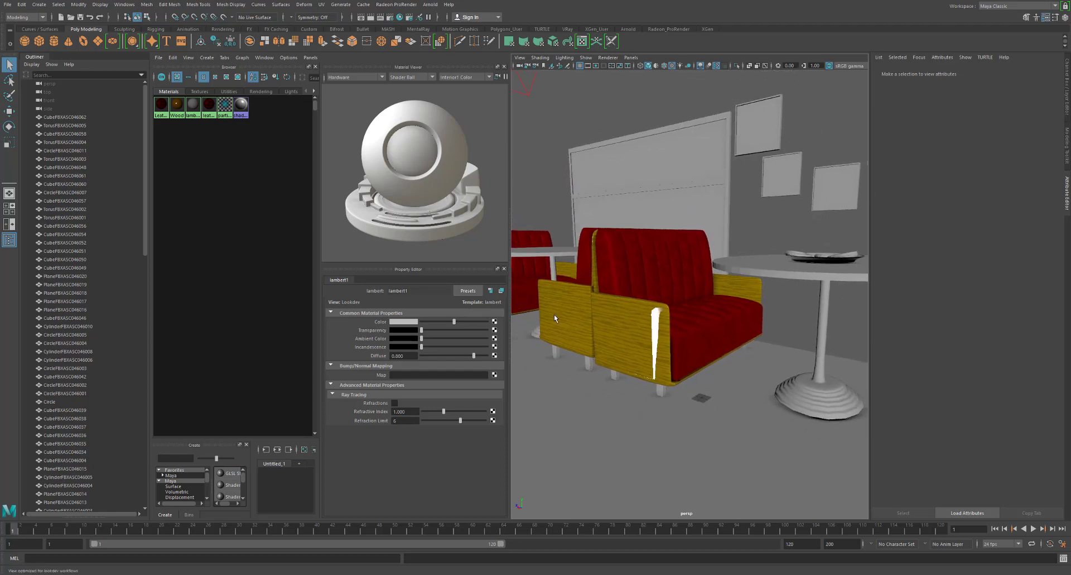
Look over the wider diner interior, including the counter, bar stools, booths and blank picture frames on the wall
right_click_drag(694, 315, 553, 295, "alt")
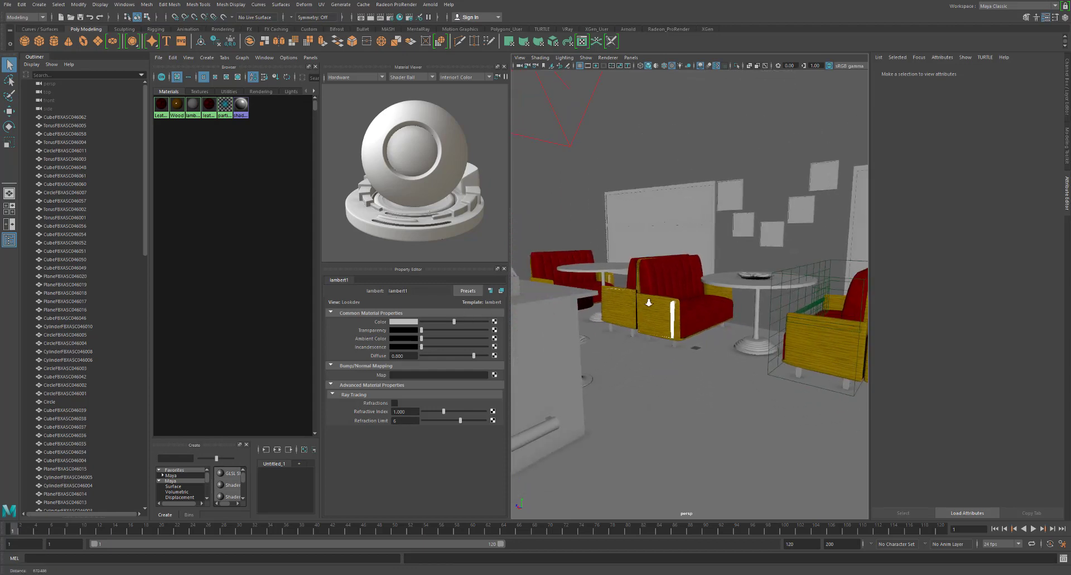
right_click_drag(647, 305, 766, 320, "alt")
left_click_drag(767, 320, 710, 318, "alt")
right_click_drag(710, 318, 665, 329, "alt")
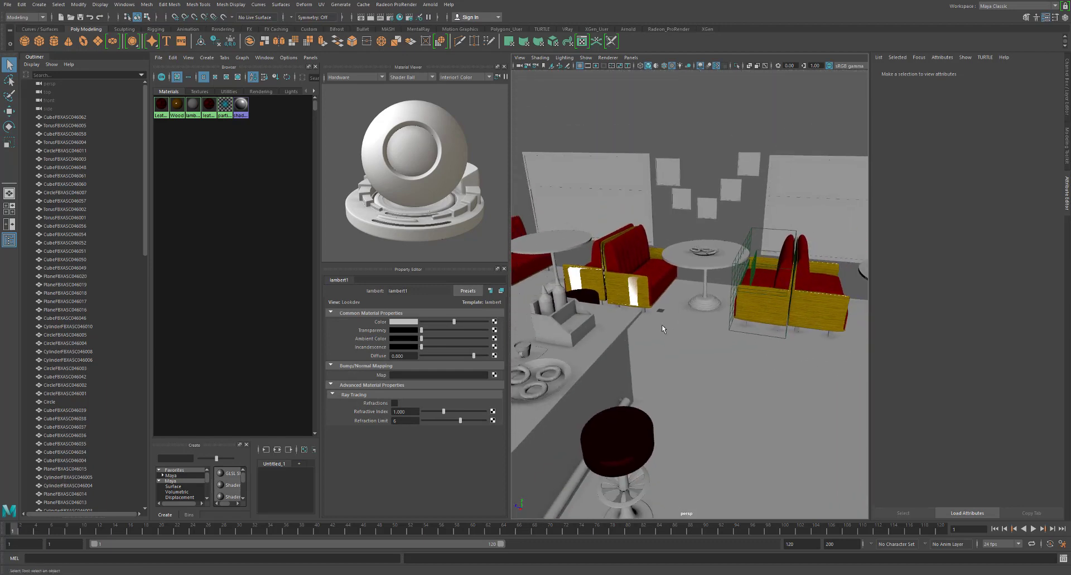
middle_click_drag(670, 319, 765, 321, "alt")
left_click_drag(765, 320, 692, 329, "alt")
middle_click_drag(692, 329, 709, 295, "alt")
right_click_drag(709, 295, 860, 311, "alt")
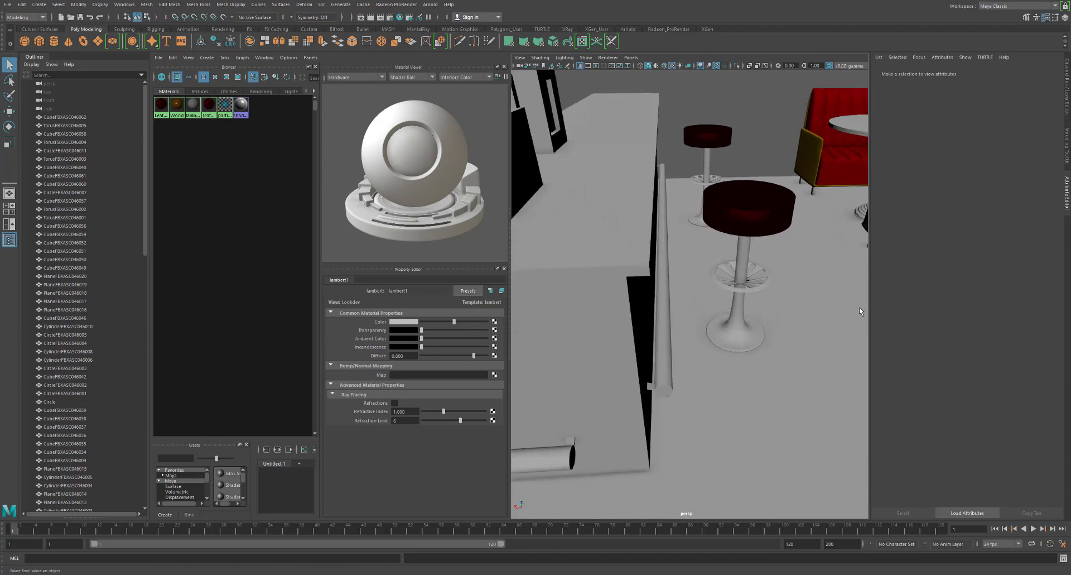
left_click_drag(750, 306, 796, 372, "alt")
middle_click_drag(795, 372, 647, 394, "alt")
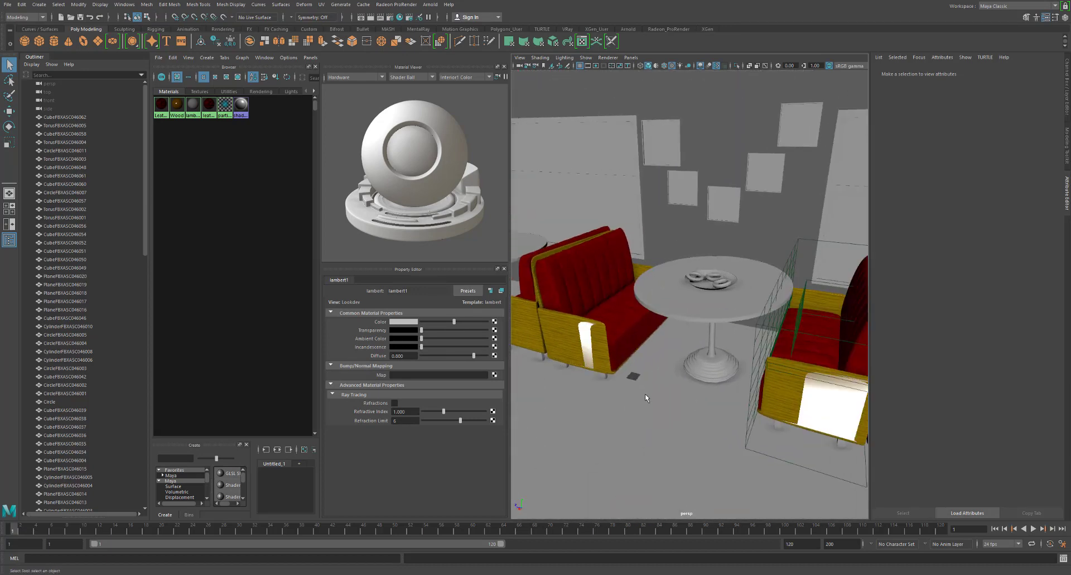
Select one of the small blank picture frames above the round table and view it up close with its neighbours
right_click_drag(647, 394, 830, 347, "alt")
middle_click_drag(701, 356, 643, 494, "alt")
right_click_drag(740, 324, 809, 312, "alt")
right_click_drag(683, 304, 798, 290, "alt")
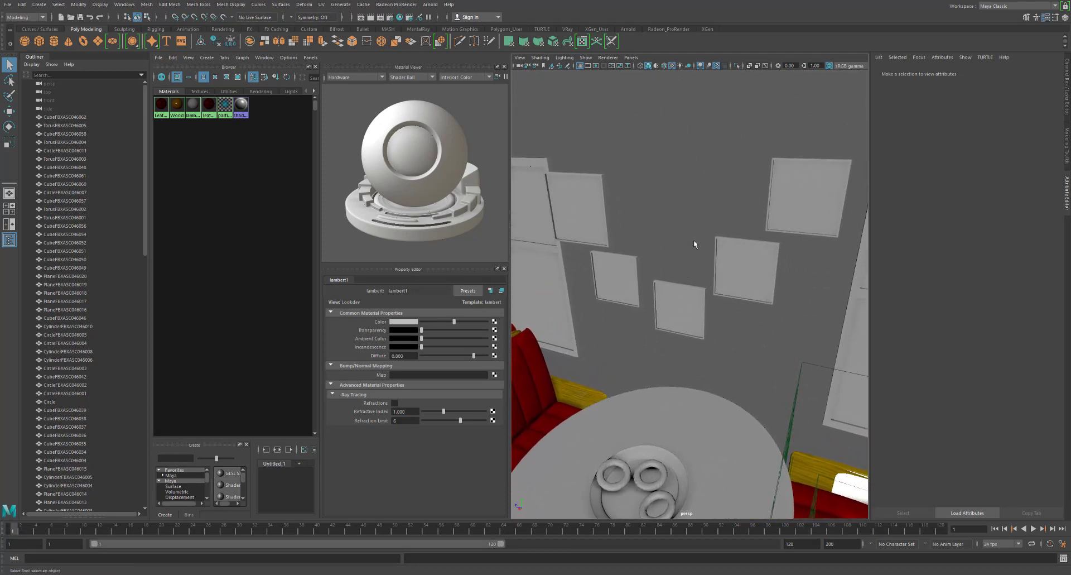
left_click(750, 261)
right_click_drag(752, 256, 530, 298, "alt")
key("f")
middle_click_drag(641, 309, 706, 222, "alt")
left_click_drag(706, 252, 659, 197, "alt")
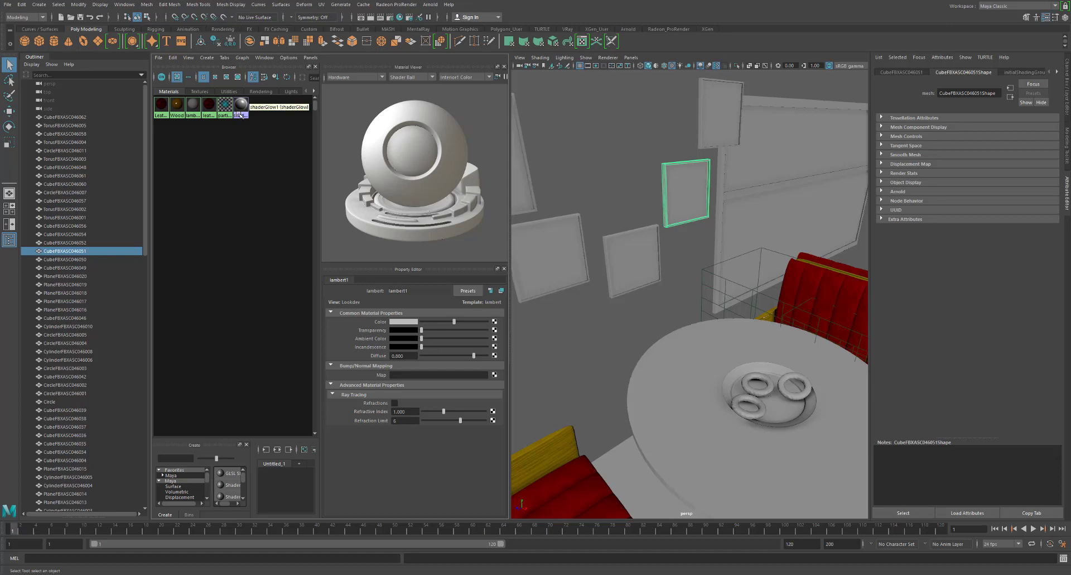
left_click(259, 149)
right_click(263, 149)
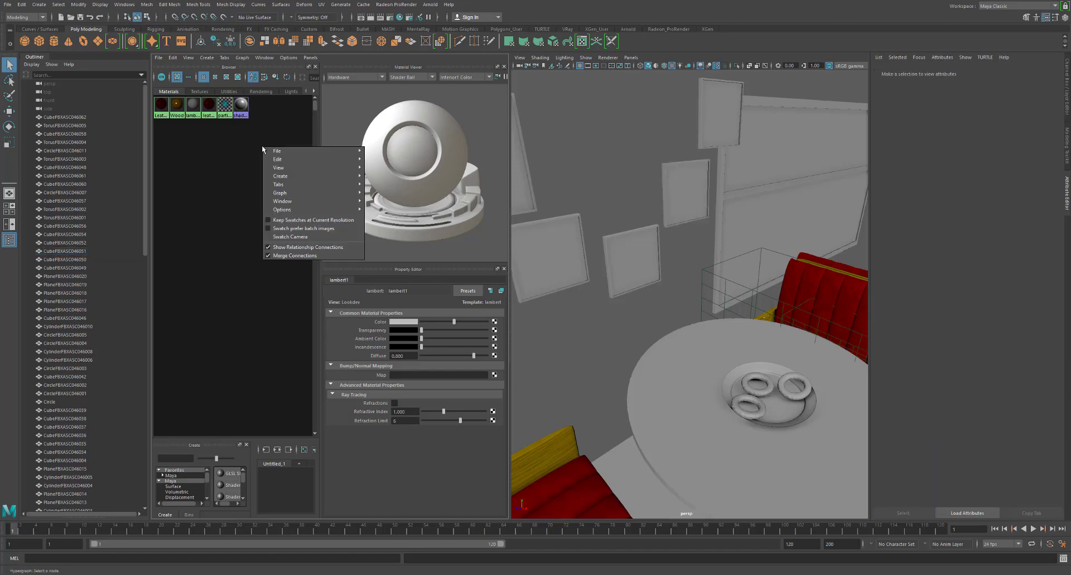
left_click(218, 140)
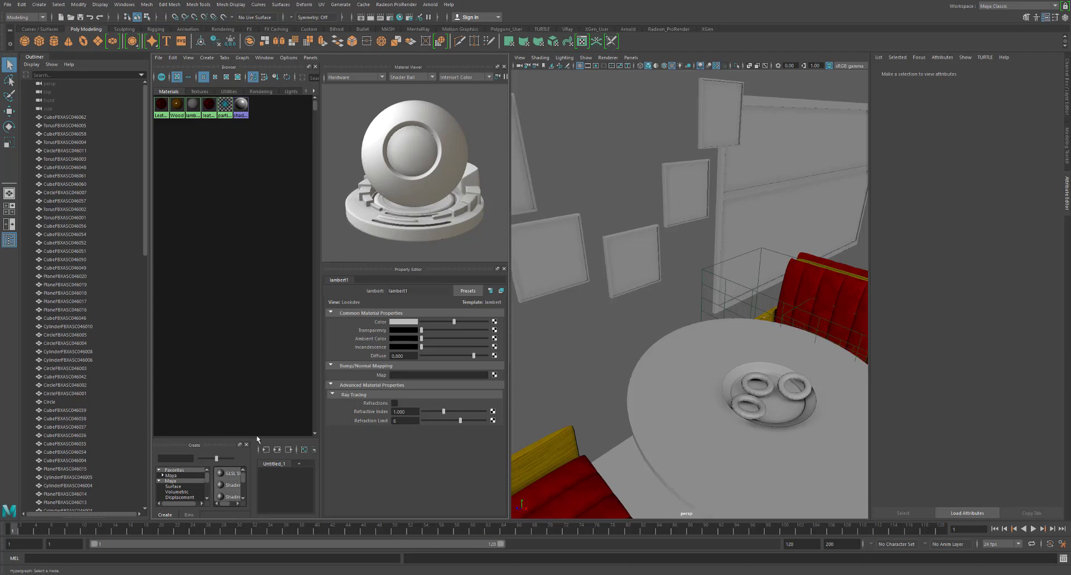
Enlarge the Hypershade's node creation and graph area, and collapse the Outliner to free up workspace
left_click_drag(258, 438, 257, 247)
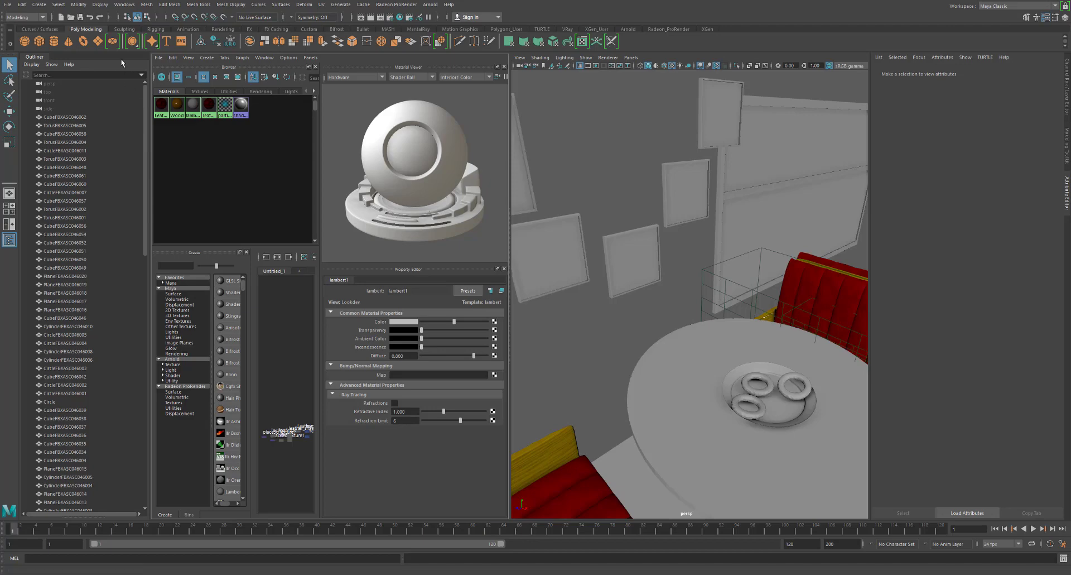
left_click(36, 58)
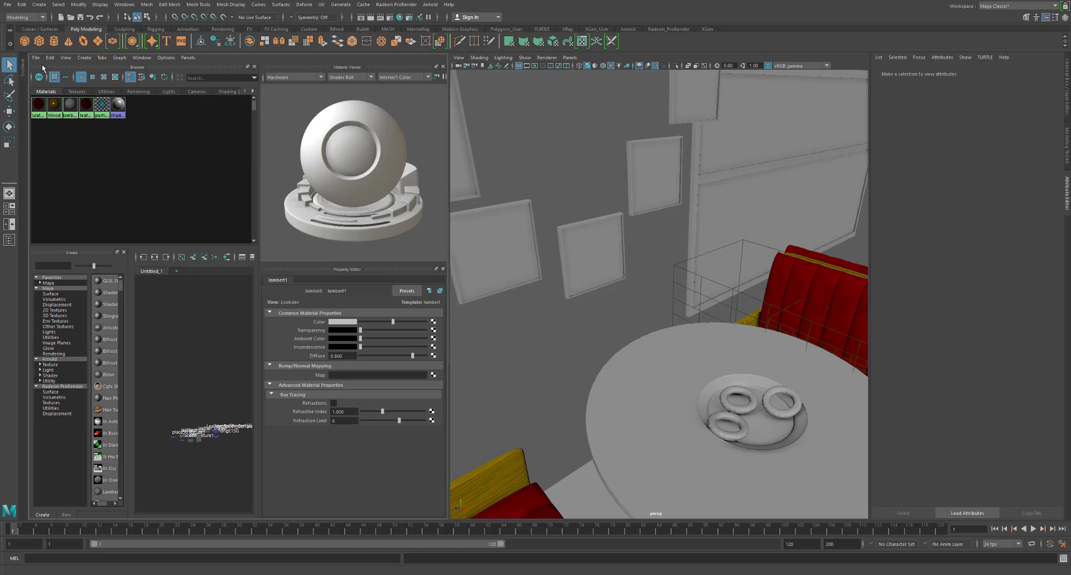
right_click(160, 156)
left_click(144, 154)
Show the Maya surface shaders in a wider node list and create a new Anisotropic material
left_click(60, 283)
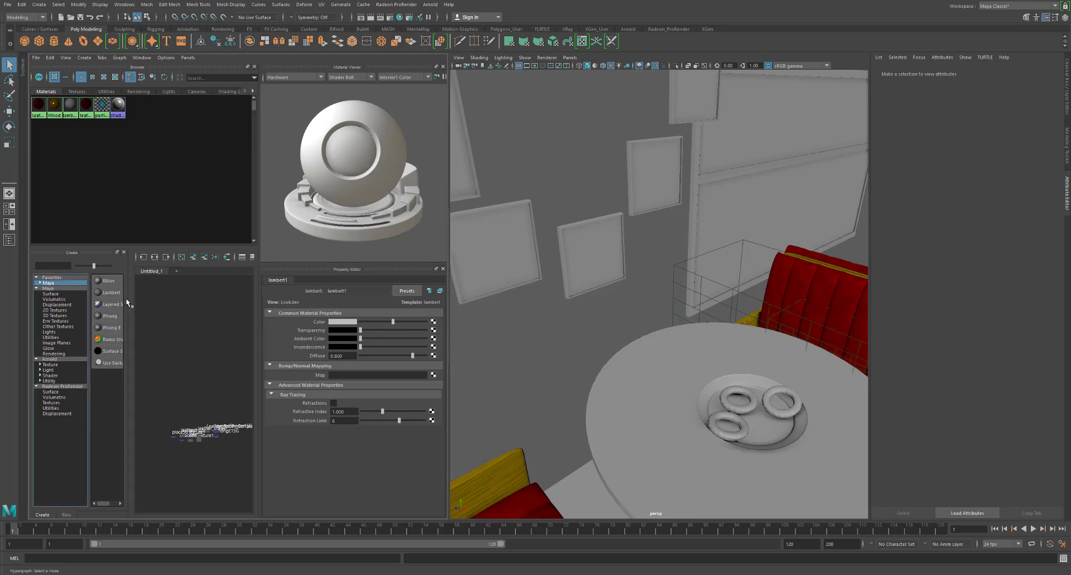
left_click(56, 294)
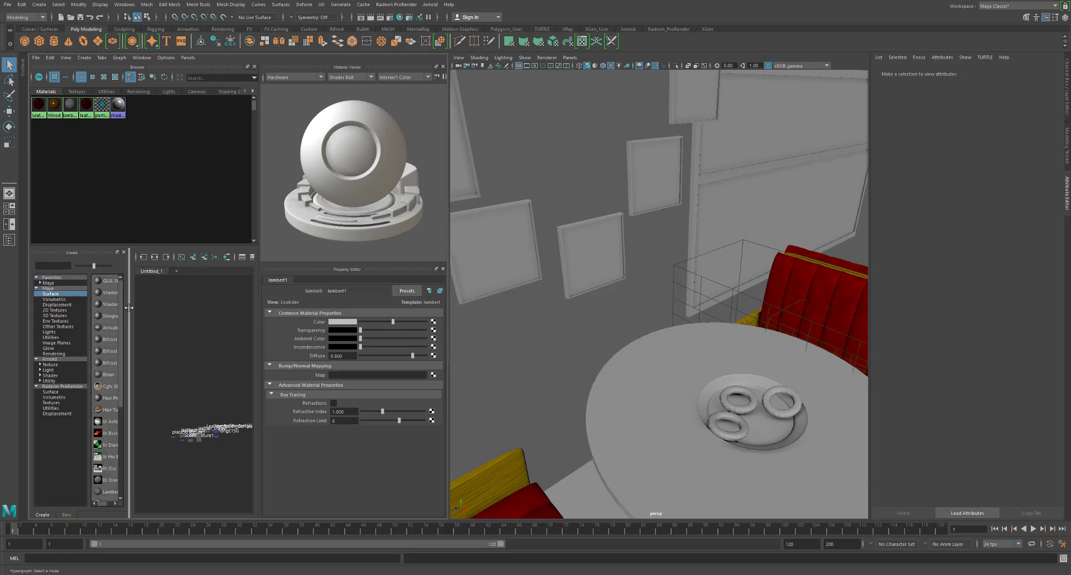
left_click_drag(129, 307, 190, 308)
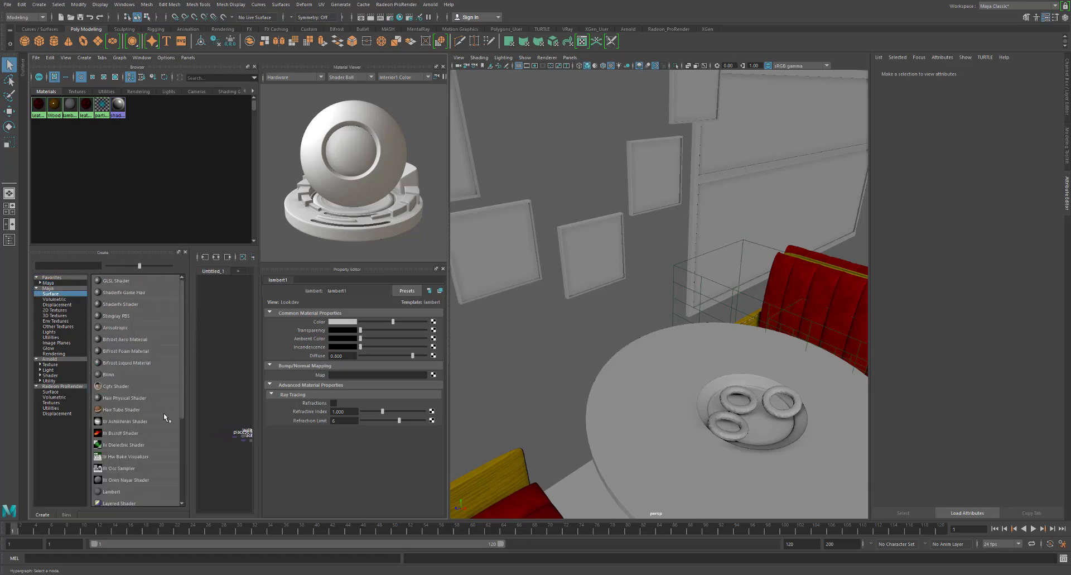
scroll(163, 413, "down", 1)
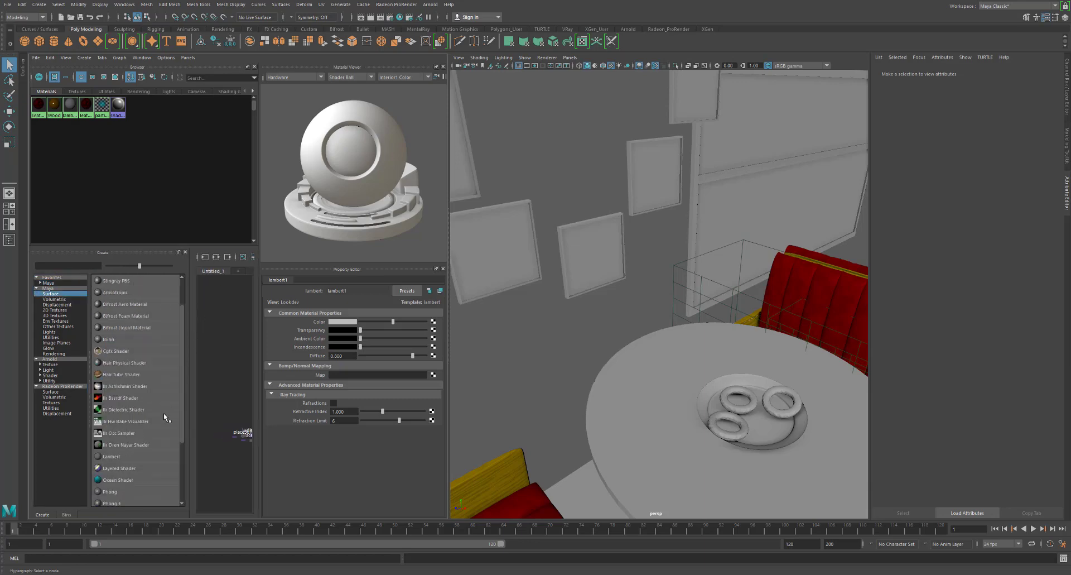
left_click(165, 294)
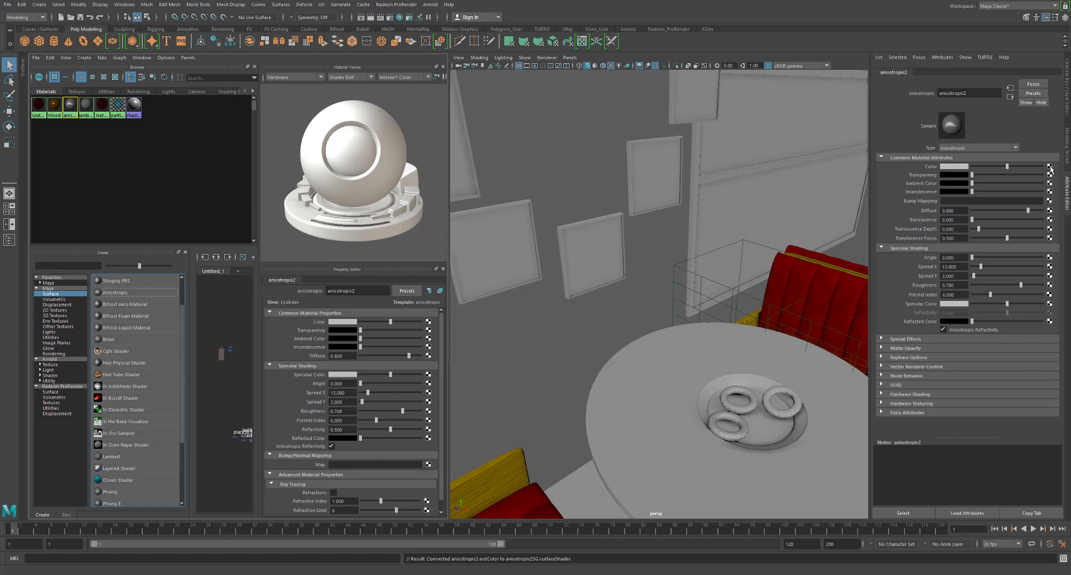
Map a Ramp texture to the Anisotropic material's color and expand the ramp's Color Balance attributes
left_click(1049, 167)
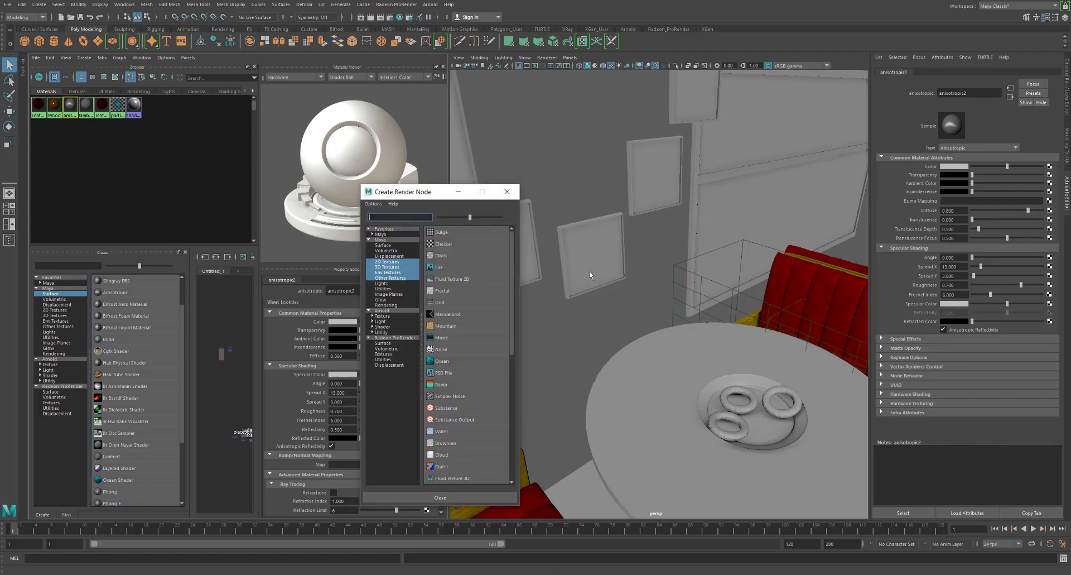
left_click(442, 385)
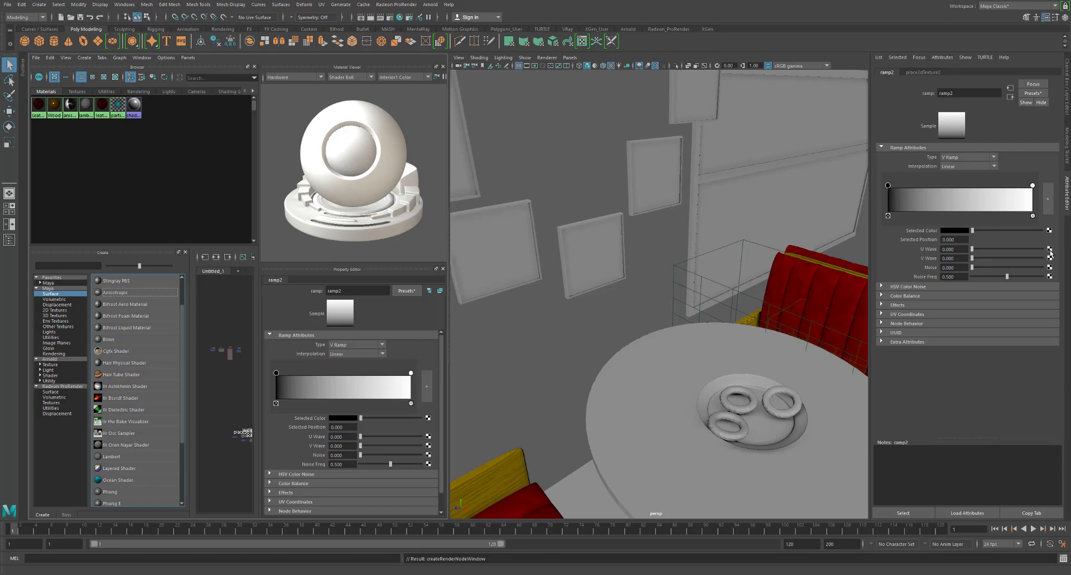
left_click(883, 305)
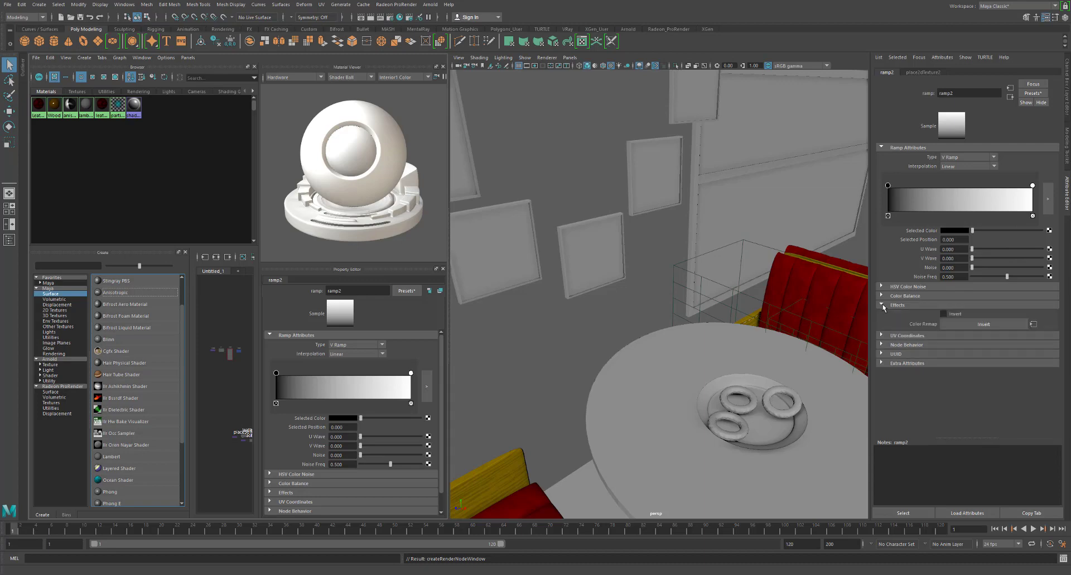
left_click(883, 305)
left_click(883, 296)
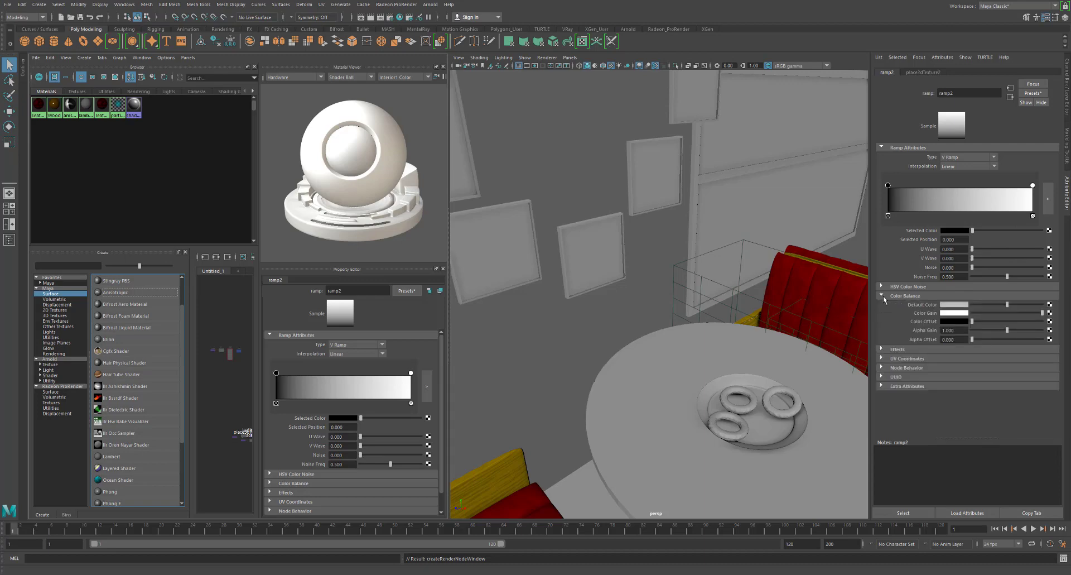
Look through the ramp's Color Balance and HSV Color Noise attributes and view its gradient in the enlarged ramp editor
left_click(883, 296)
left_click(882, 286)
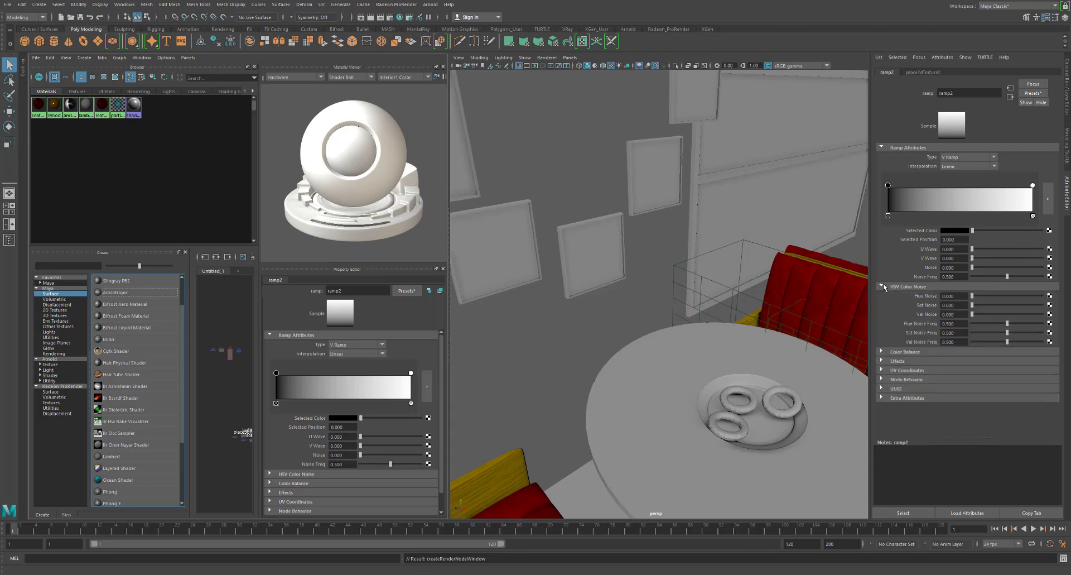
left_click(883, 284)
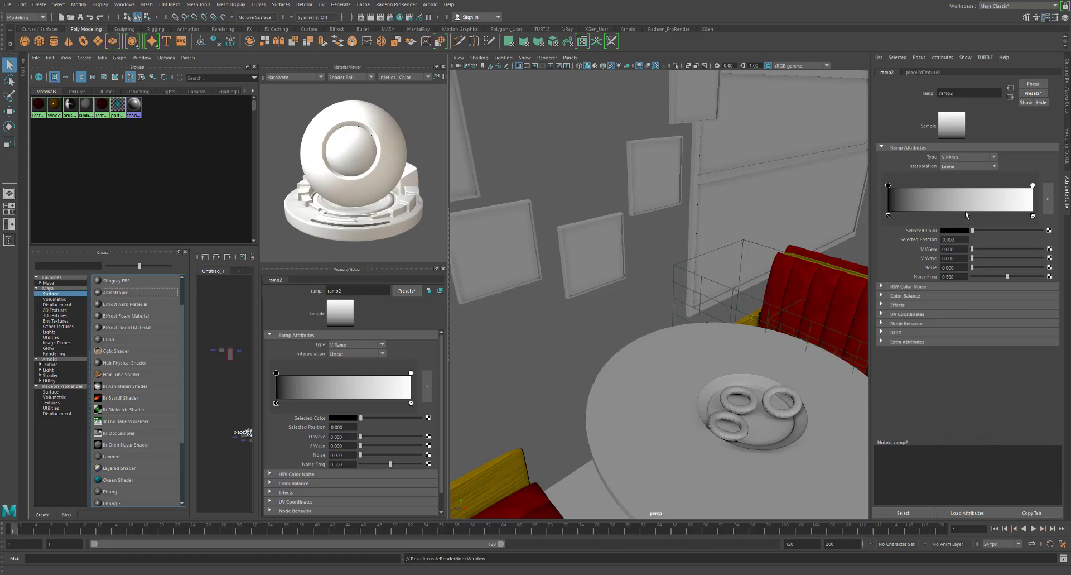
left_click(1046, 196)
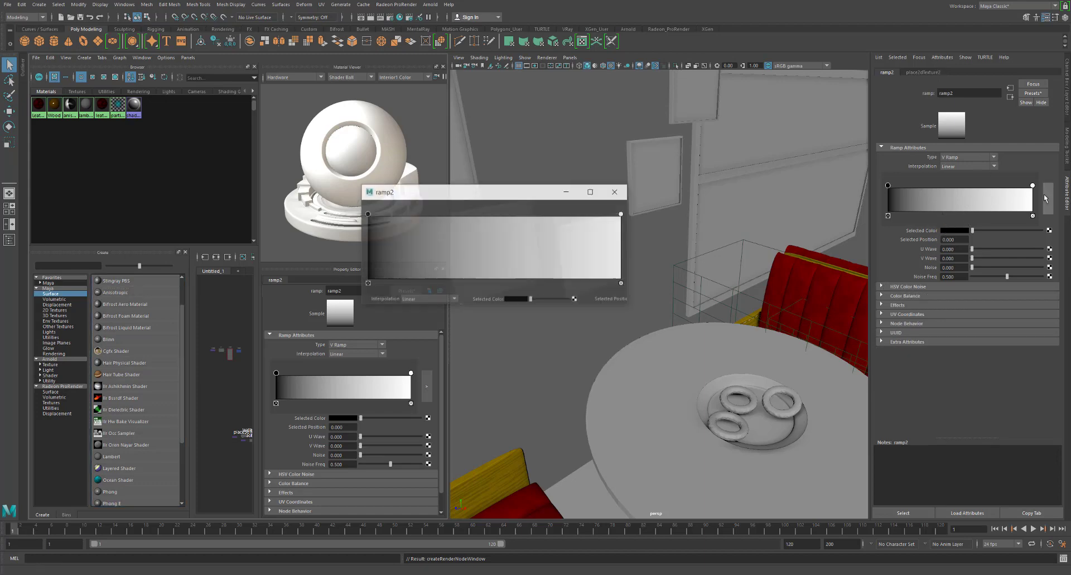
left_click(616, 192)
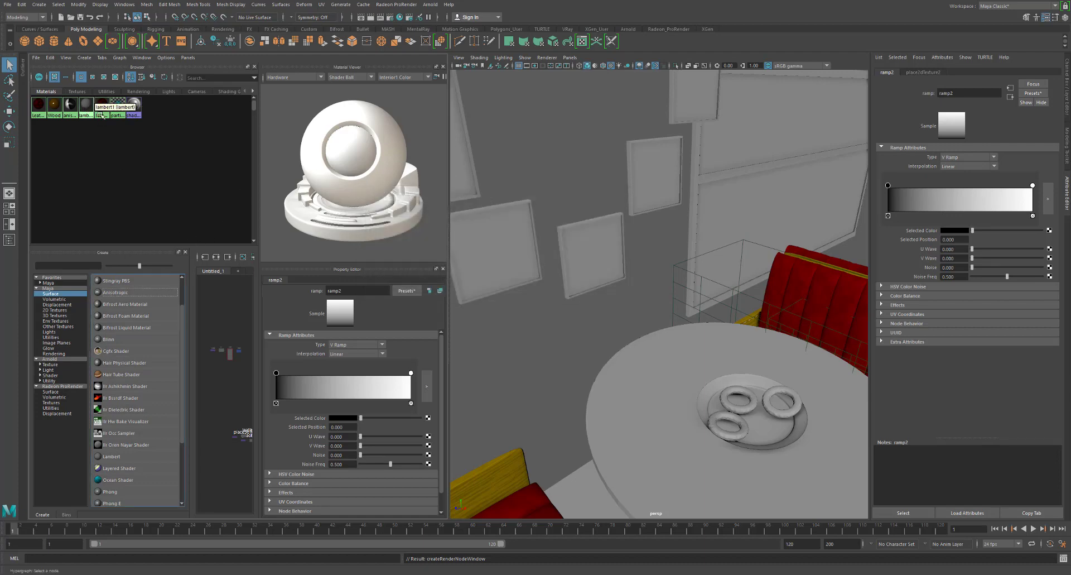
Graph the anisotropic material's network, and widen the Hypershade after closing its Material Viewer and Property Editor
right_click(65, 107)
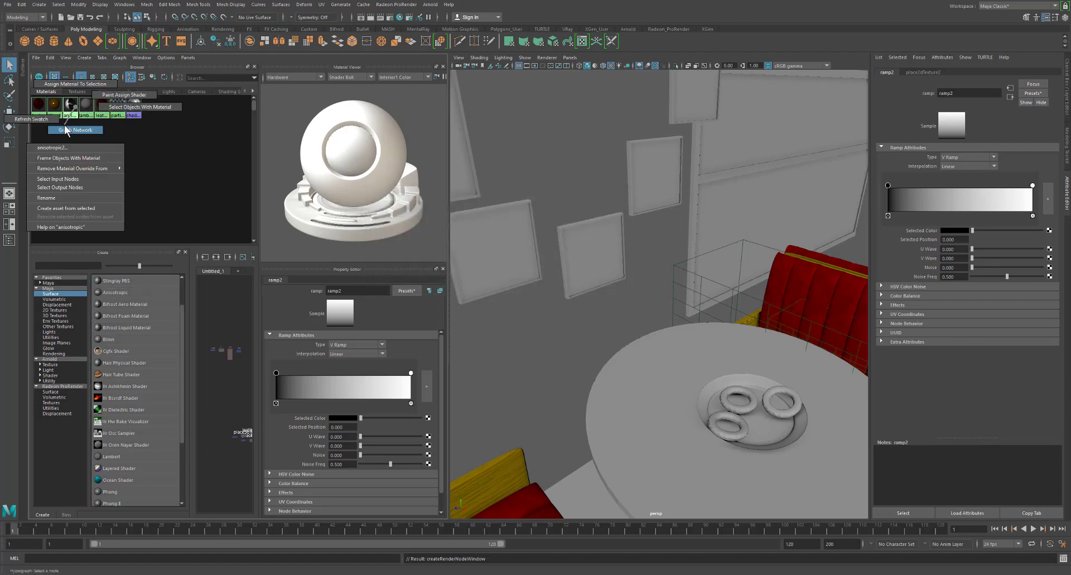
left_click(66, 130)
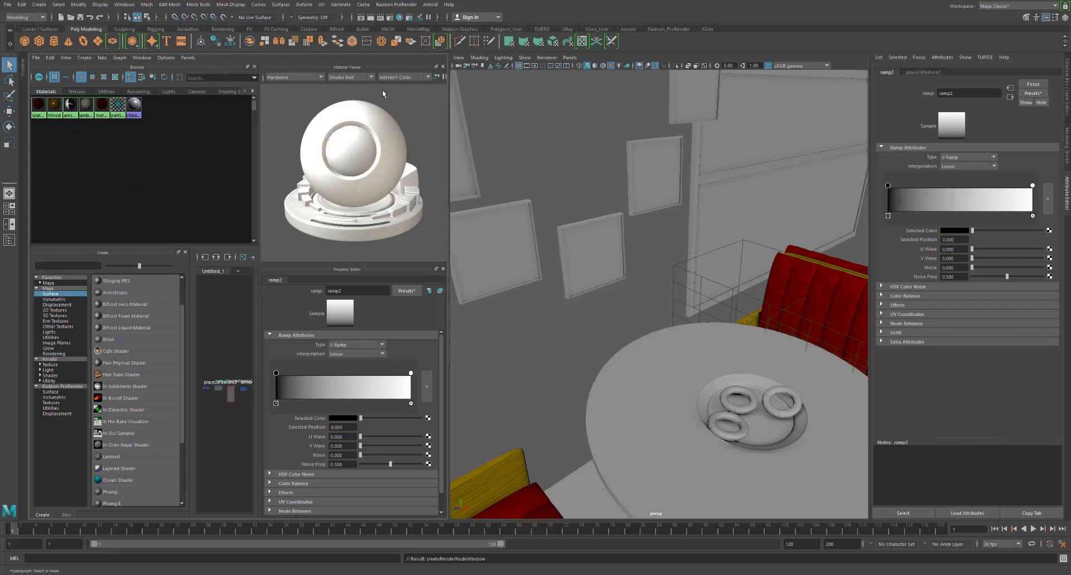
left_click(443, 67)
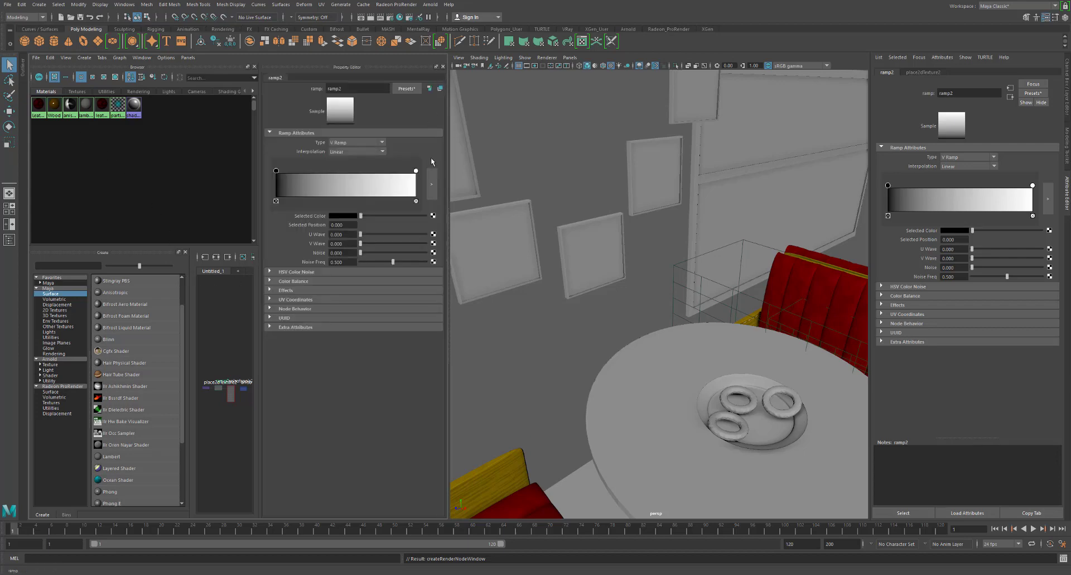
left_click(443, 67)
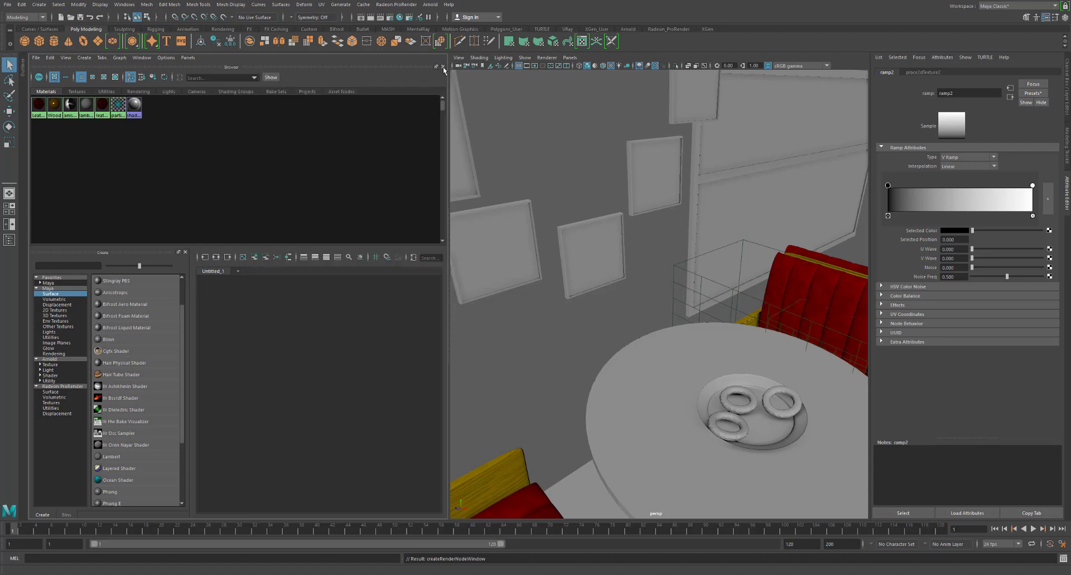
left_click_drag(452, 130, 582, 134)
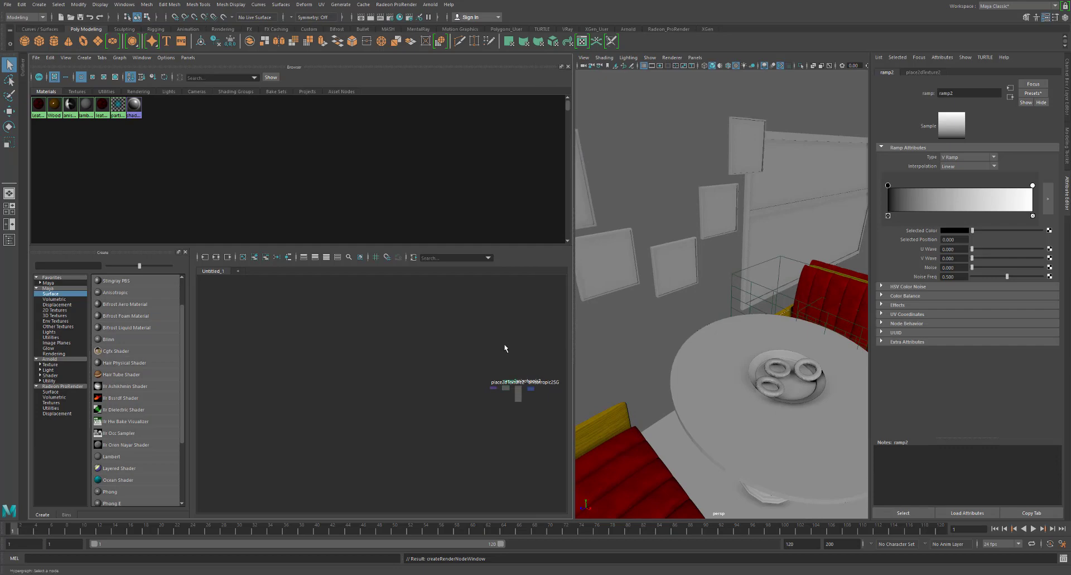
Examine the connections between the 2D placement, ramp and anisotropic nodes, including the separate U and V coordinates and the placement inputs
scroll(506, 386, "down", 2)
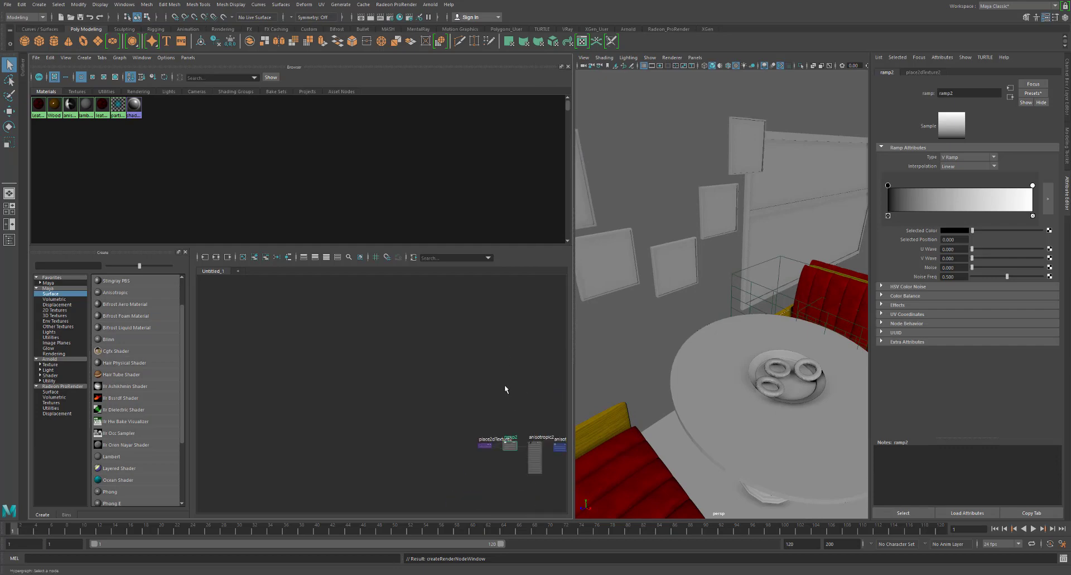
scroll(504, 384, "up", 1)
middle_click_drag(504, 384, 334, 291, "alt")
scroll(408, 334, "up", 3)
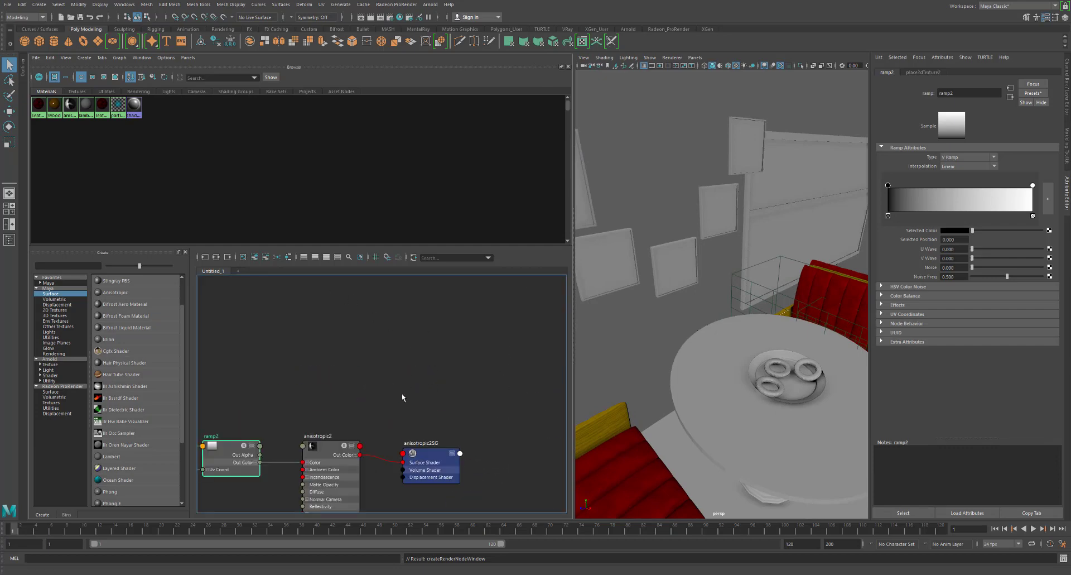
scroll(495, 324, "up", 5)
scroll(500, 317, "down", 3)
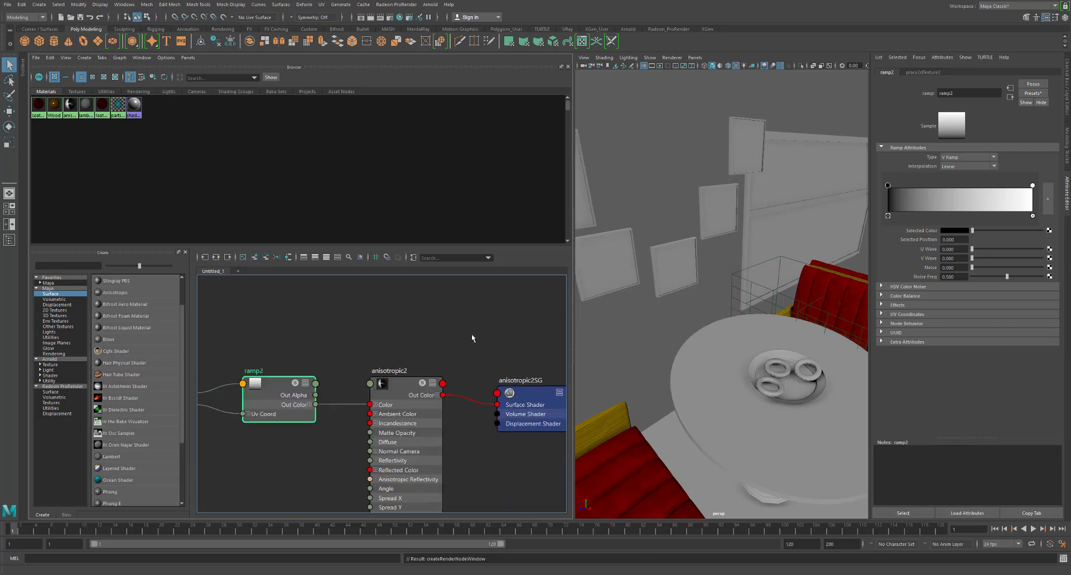
middle_click_drag(471, 334, 529, 282, "alt")
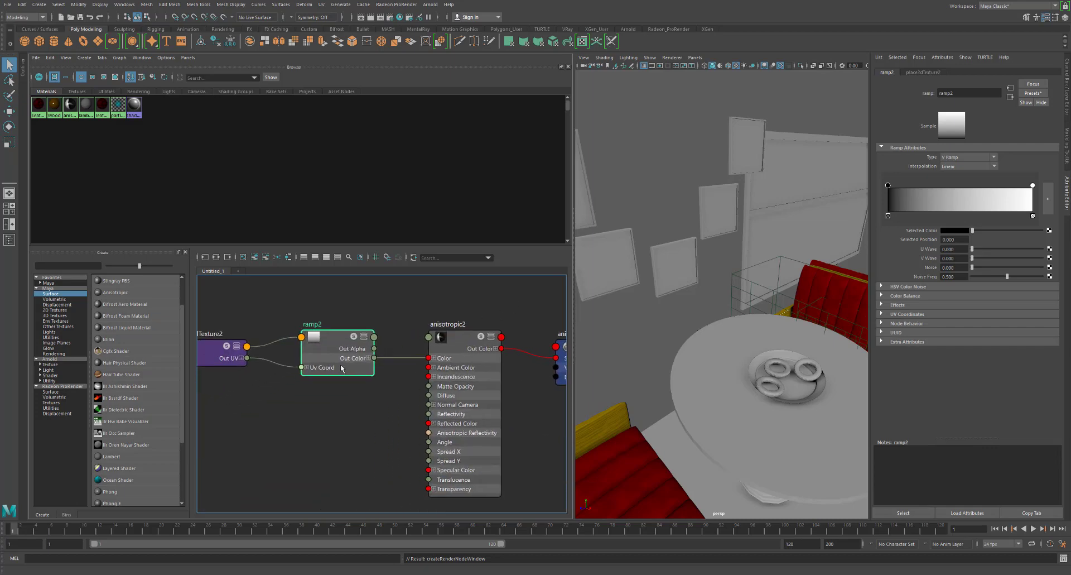
left_click(306, 368)
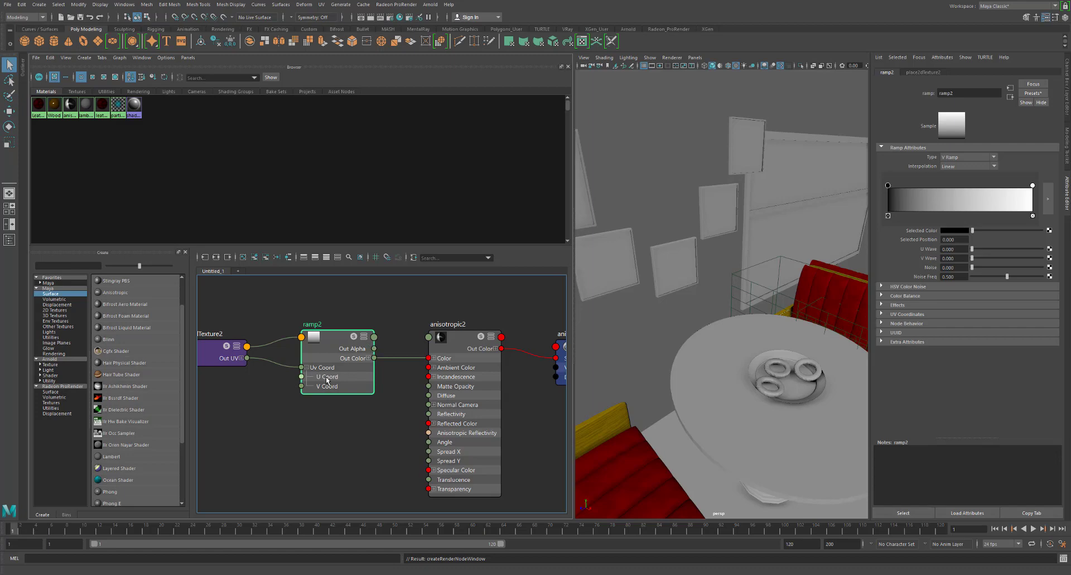
left_click(223, 360)
left_click(241, 358)
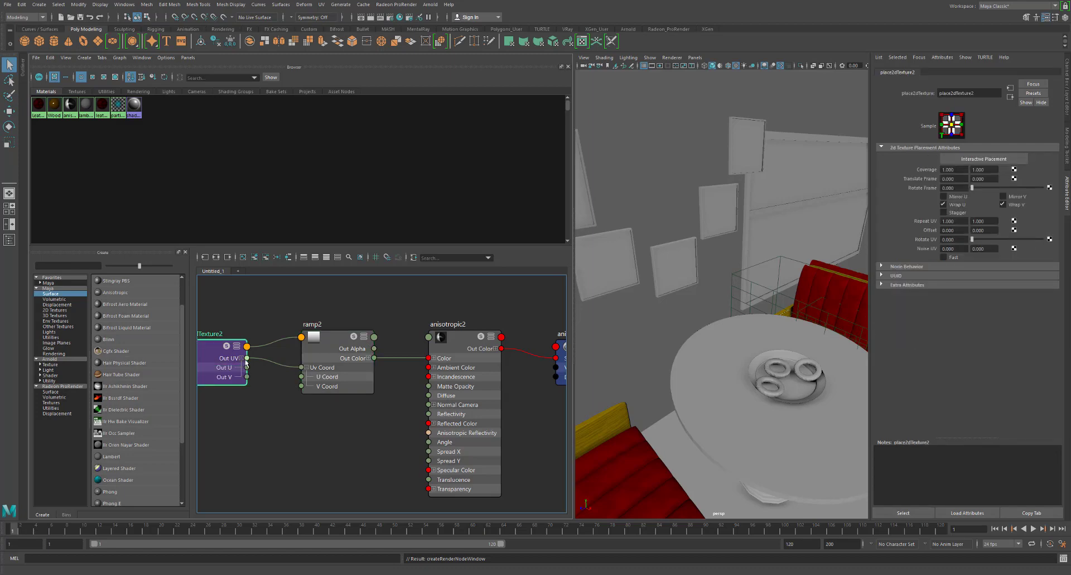
middle_click_drag(276, 355, 357, 362, "alt")
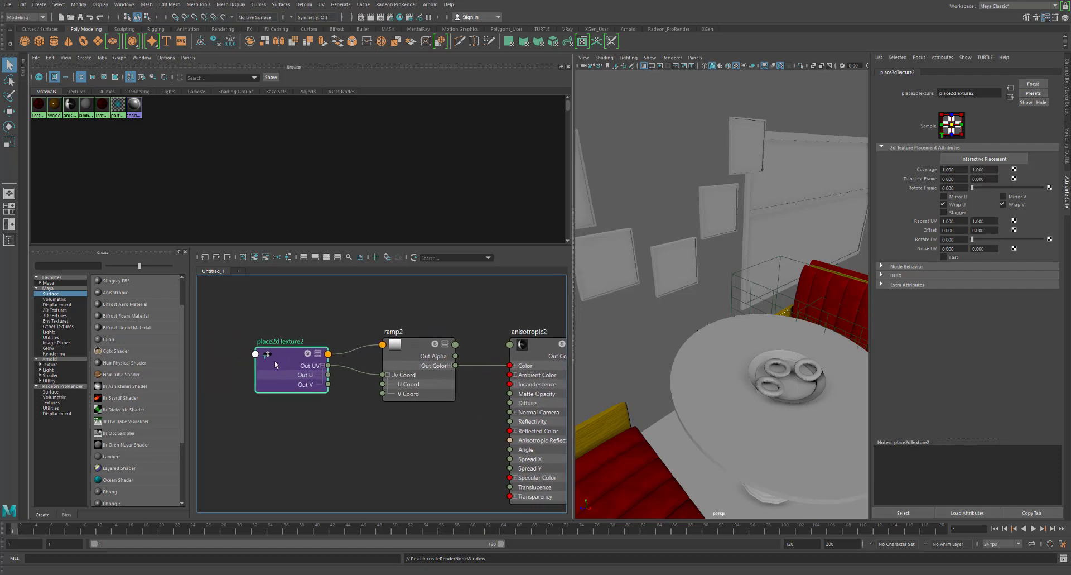
left_click(254, 355)
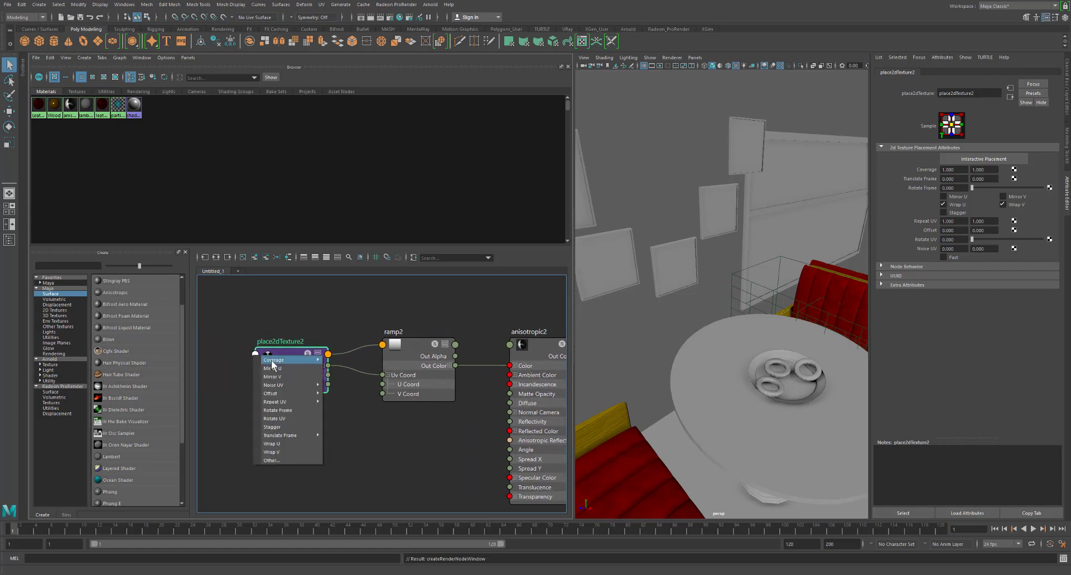
mouse_move(306, 384)
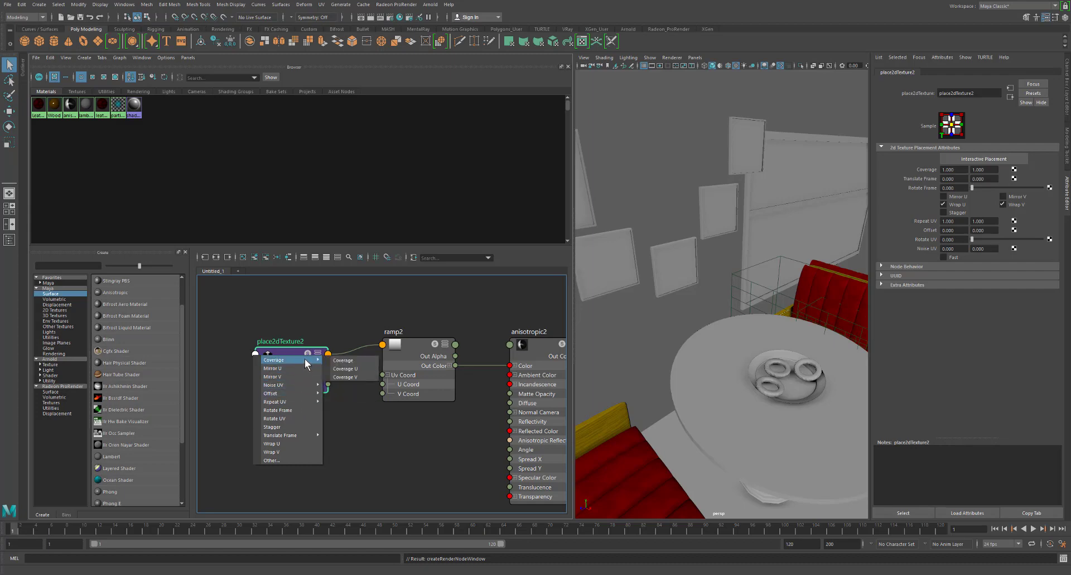
Change the type of the ramp feeding the anisotropic material to U Ramp
left_click(409, 352)
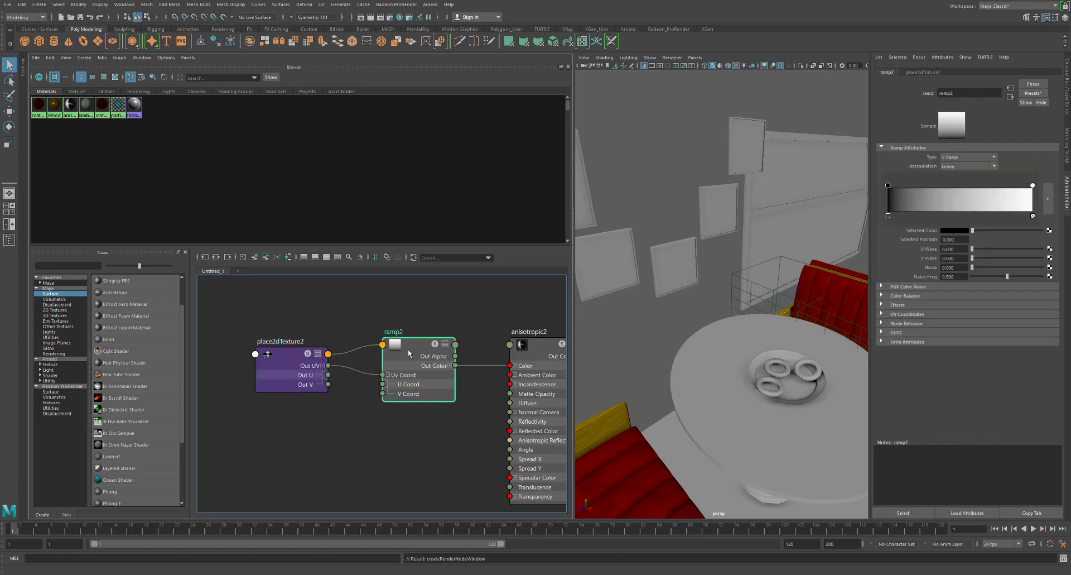
left_click(956, 164)
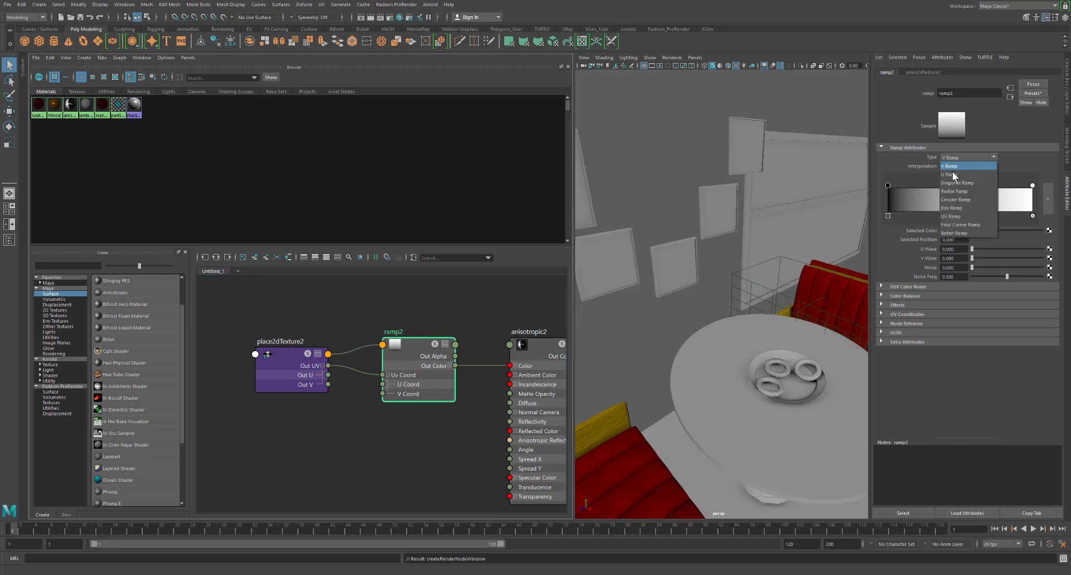
left_click(954, 174)
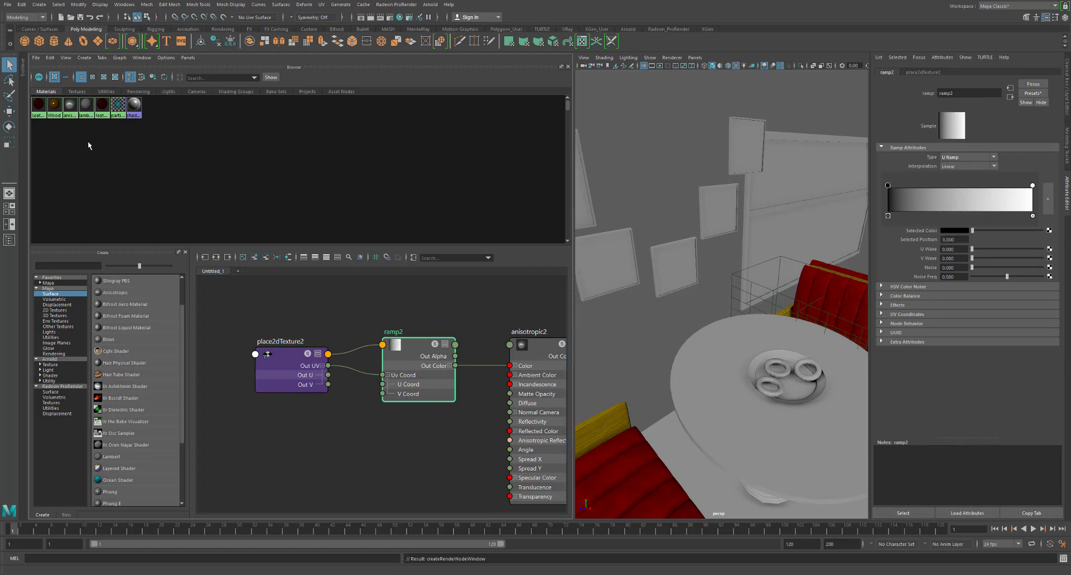
Enlarge the material swatches and reverse the ramp's colors so the gradient runs from white to black
left_click(116, 79)
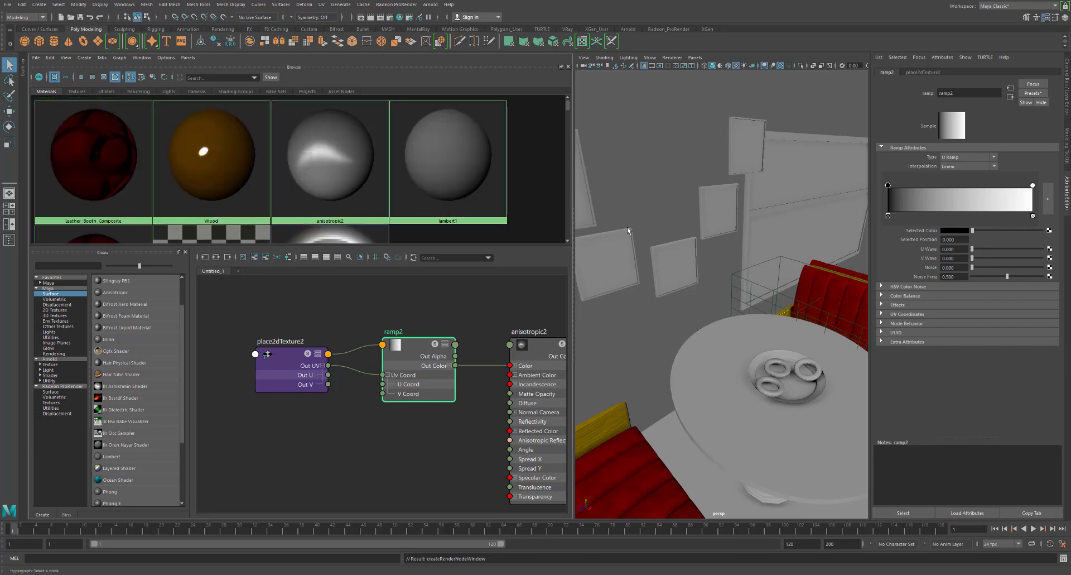
mouse_move(1032, 186)
left_mouse_down()
mouse_move(921, 185)
mouse_move(1033, 186)
left_mouse_up()
left_click_drag(921, 186, 845, 185)
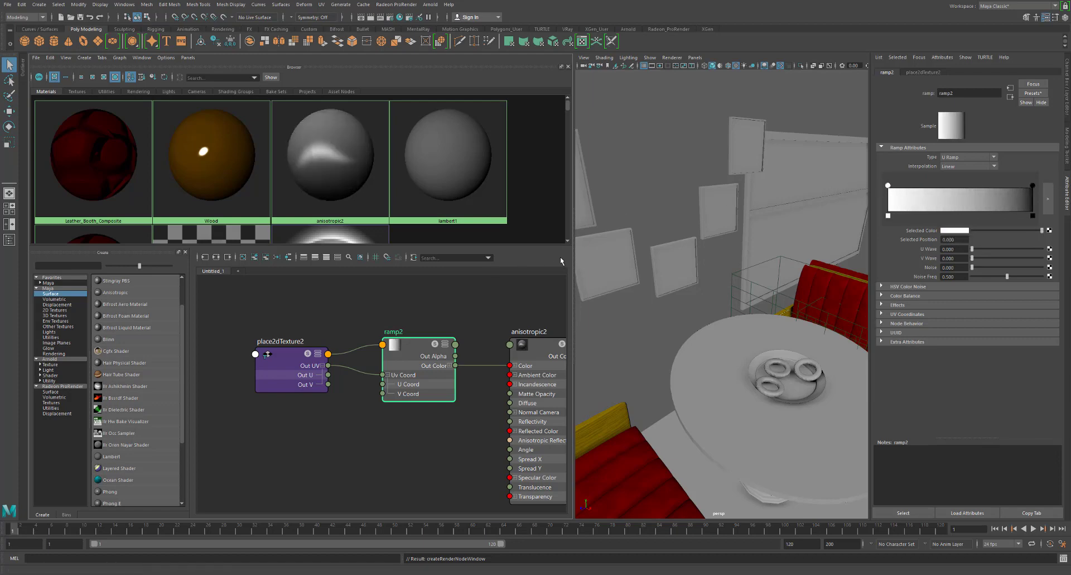
Select the small legs beneath the back-to-back wooden booths beside the round table
scroll(502, 318, "down", 5)
middle_click_drag(781, 385, 717, 284, "alt")
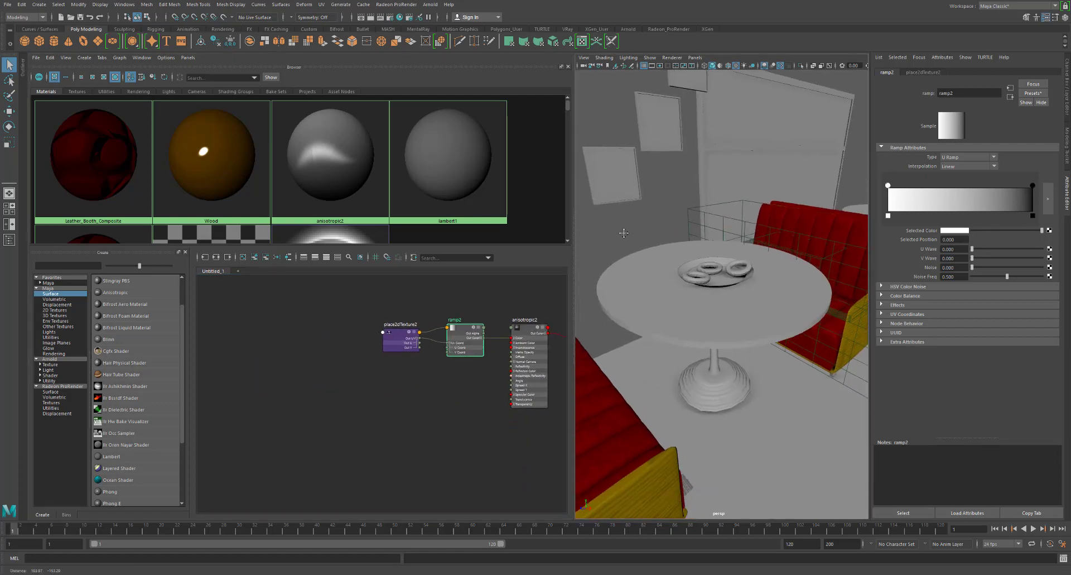
left_click_drag(740, 341, 725, 300, "alt")
scroll(731, 310, "up", 8)
scroll(731, 311, "down", 10)
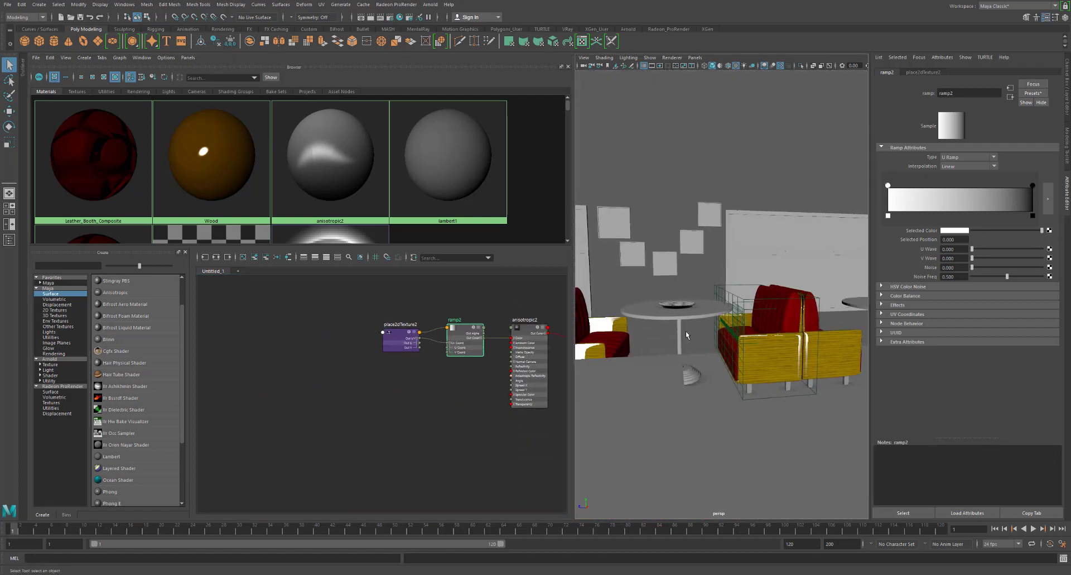
left_click_drag(691, 334, 733, 402, "alt")
middle_click_drag(734, 402, 717, 398, "alt")
left_click(709, 389)
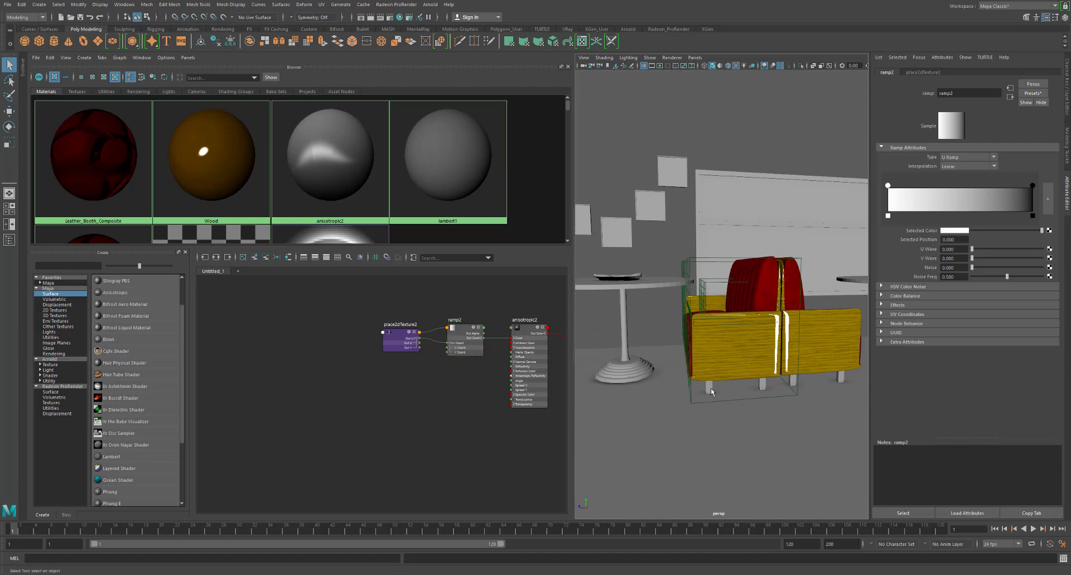
left_click(842, 380, "shift")
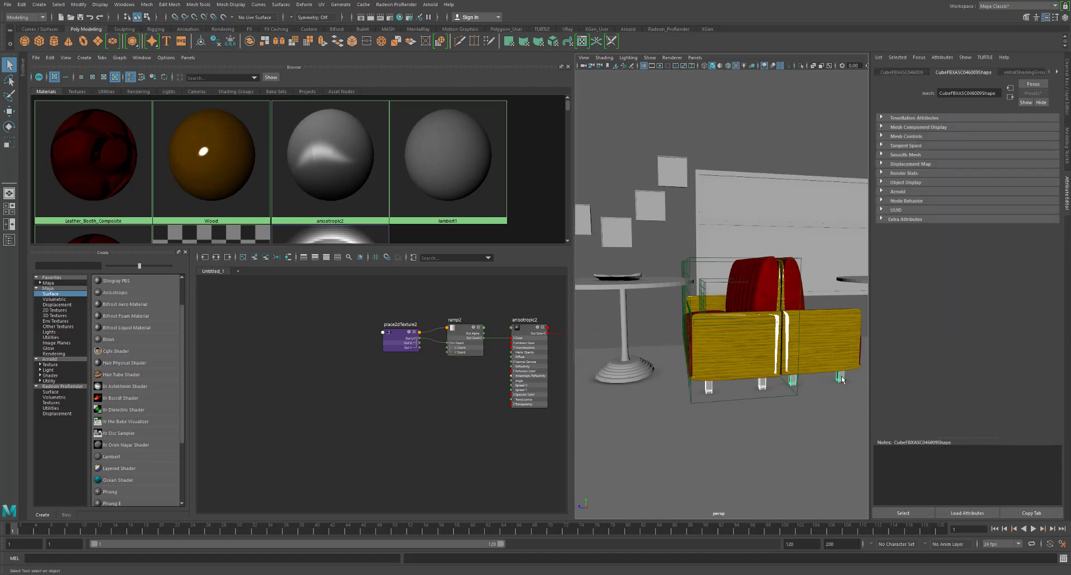
Add the legs of the neighbouring wooden booth to the selection
scroll(780, 350, "down", 5)
left_click_drag(780, 350, 818, 360, "alt")
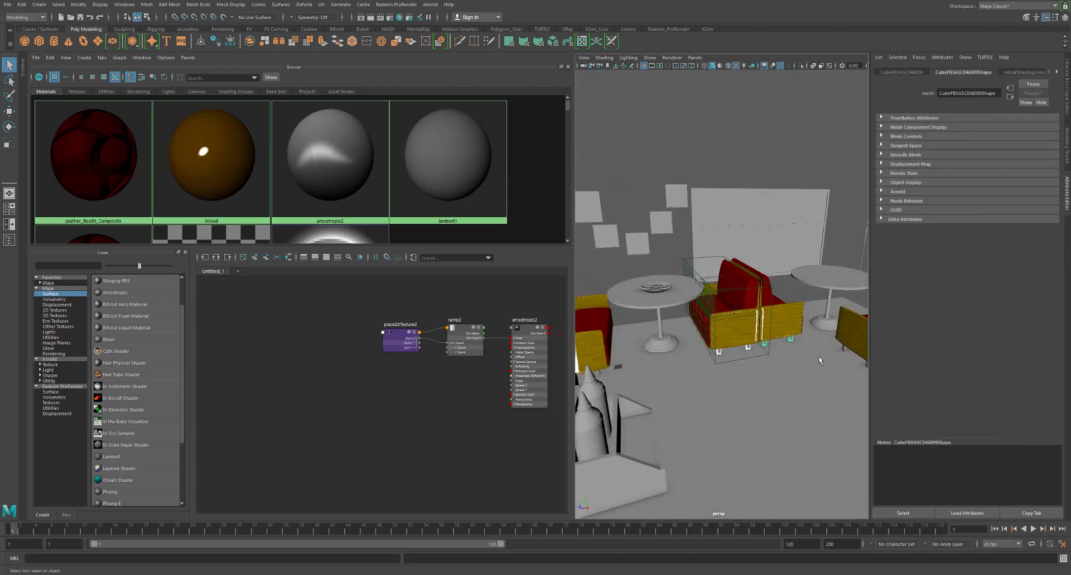
middle_click_drag(818, 360, 715, 348, "alt")
mouse_move(714, 348)
left_mouse_down("alt")
mouse_move(767, 352)
mouse_move(723, 337)
mouse_move(721, 357)
left_mouse_up("alt")
left_click(776, 351, "shift")
scroll(730, 361, "down", 4)
scroll(723, 337, "up", 4)
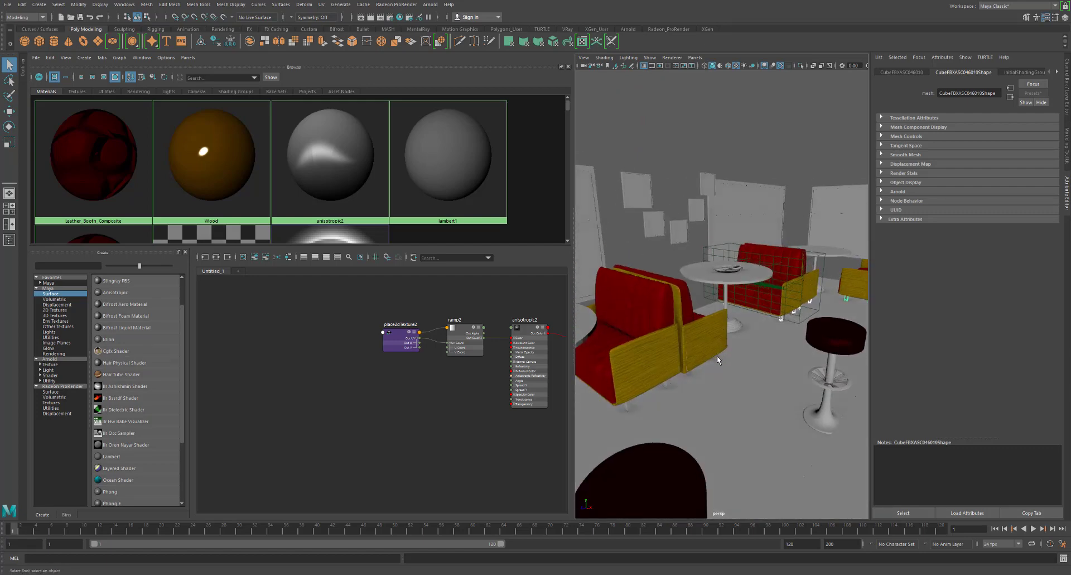
Add the legs of the remaining booths to the selection and assign the anisotropic material to all selected legs
scroll(756, 338, "up", 5)
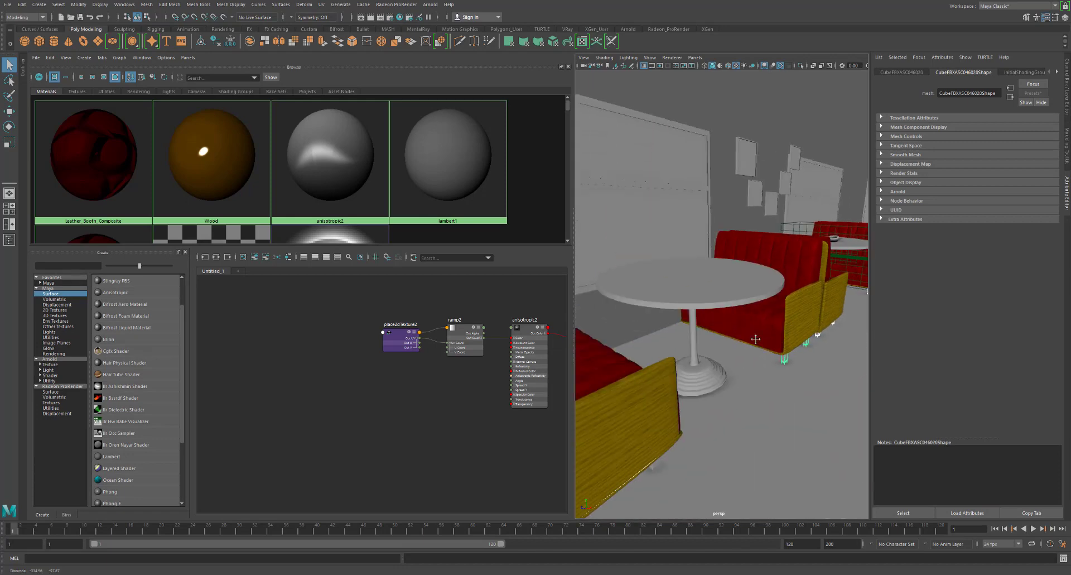
left_click_drag(756, 338, 748, 350, "alt")
left_click_drag(738, 426, 685, 340, "alt")
scroll(686, 340, "down", 5)
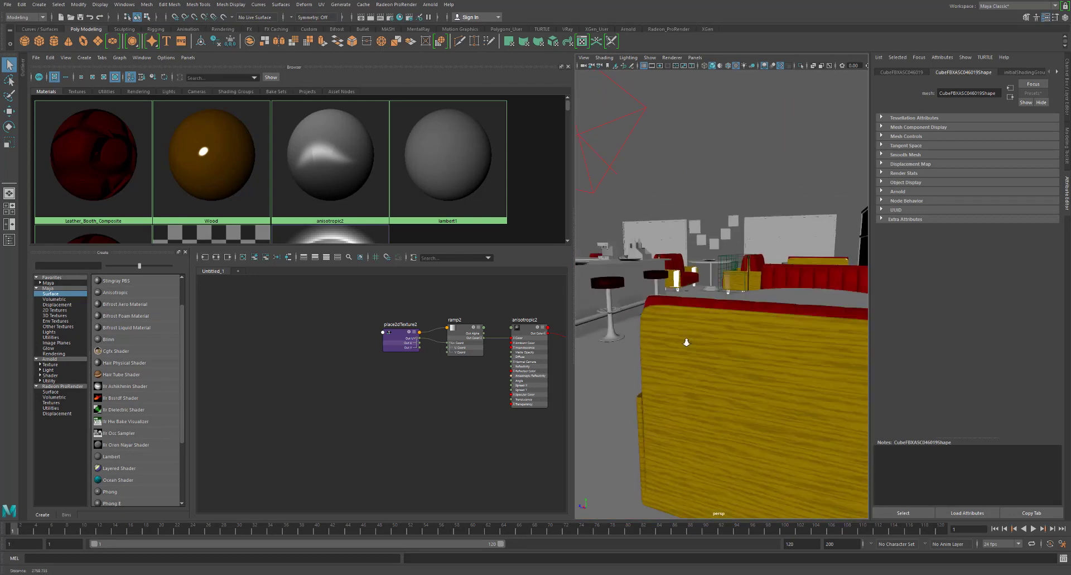
middle_click_drag(744, 345, 730, 325, "alt")
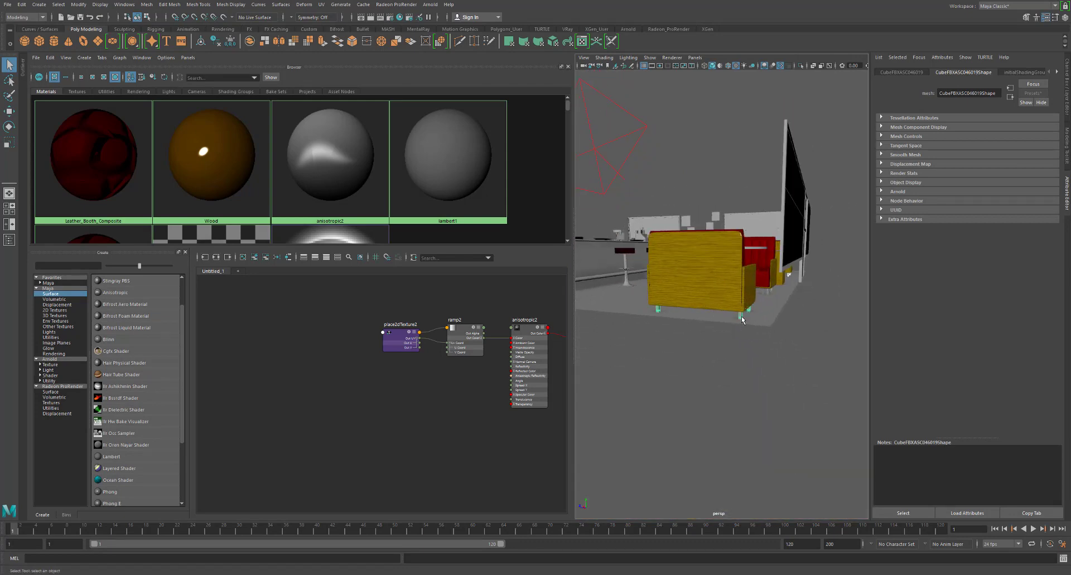
left_click(768, 296)
right_click_drag(335, 164, 330, 151)
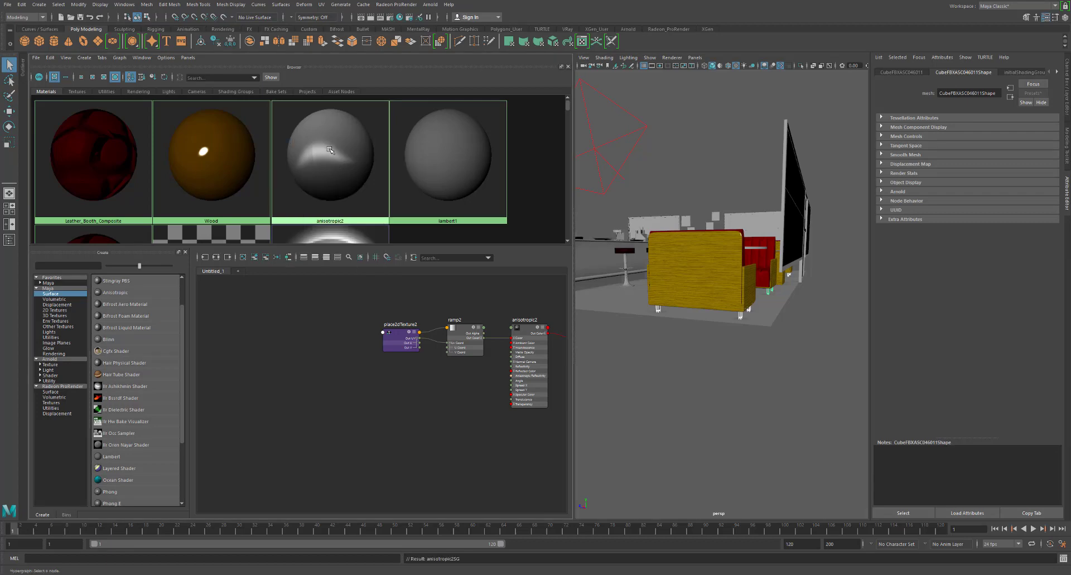
Rename the anisotropic material as chrome and save the scene
left_click(330, 151)
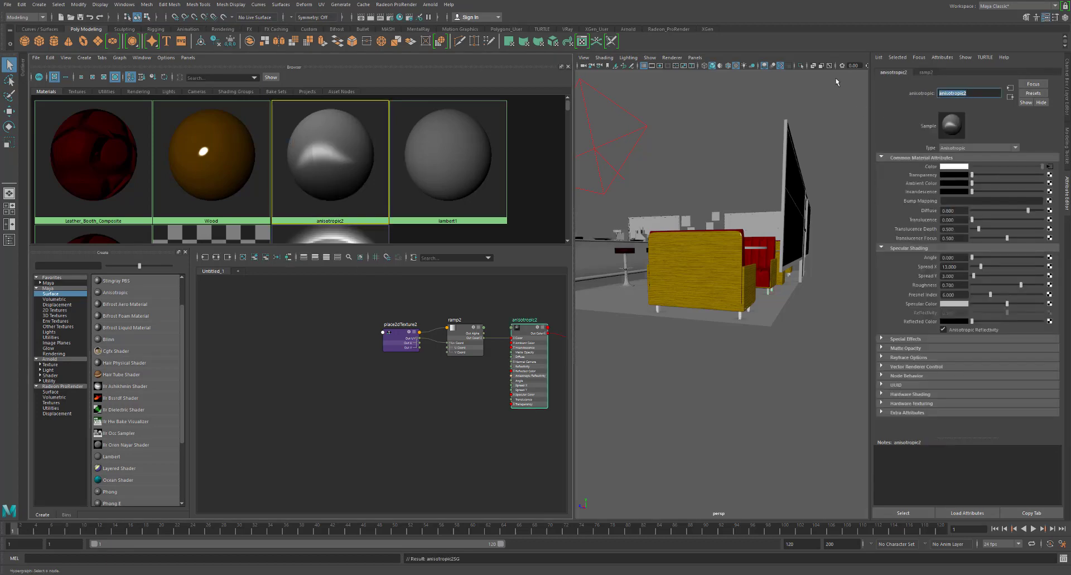
type("chrome")
key("Return")
key("ctrl+s")
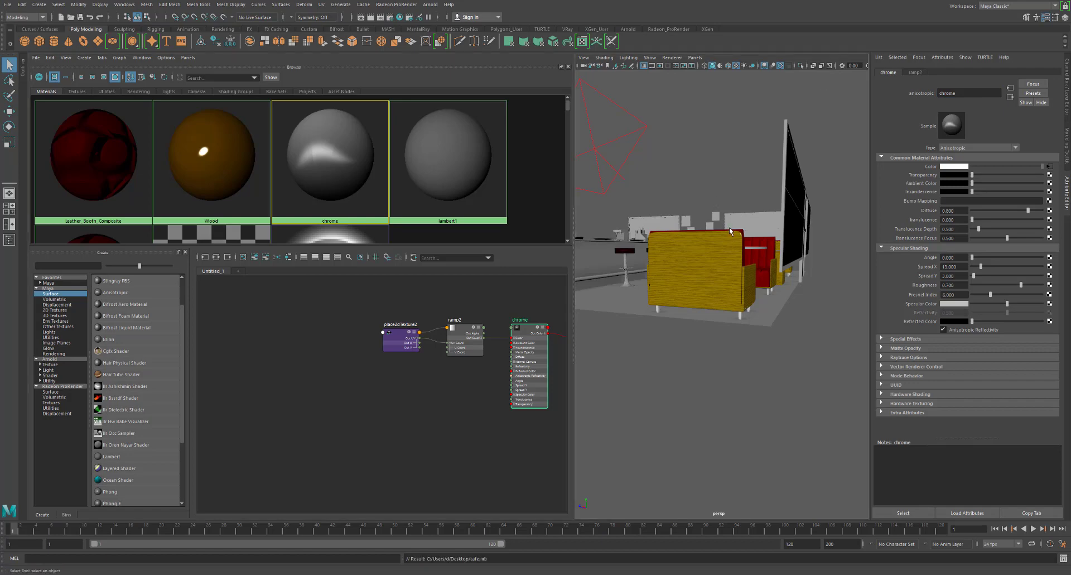
Examine the round table beside the booths, checking the donut, the plate and the tabletop as separate objects
left_click_drag(715, 214, 781, 221, "alt")
middle_click_drag(782, 218, 706, 218, "alt")
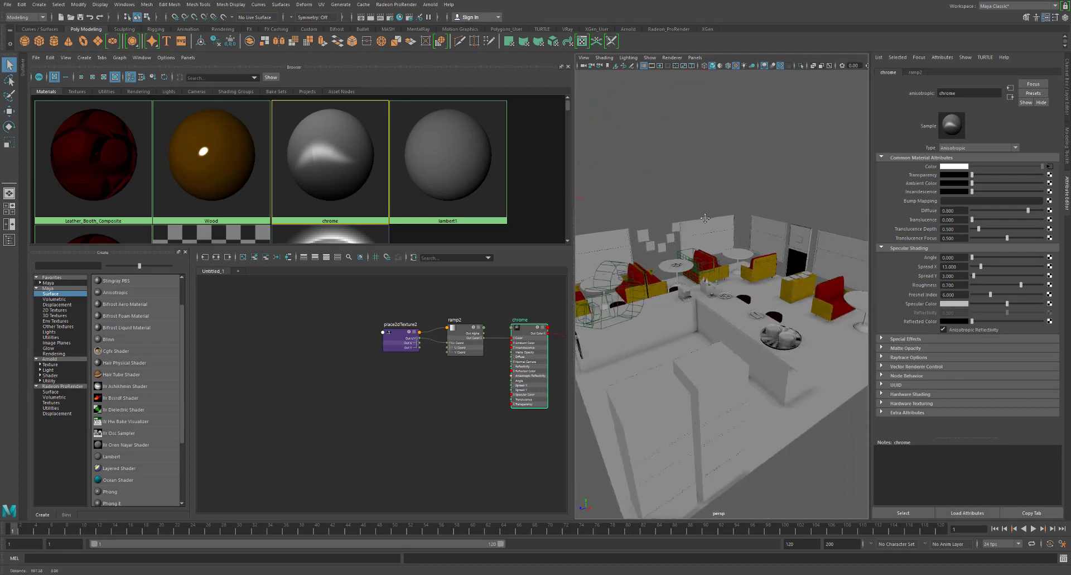
right_click_drag(705, 218, 778, 232, "alt")
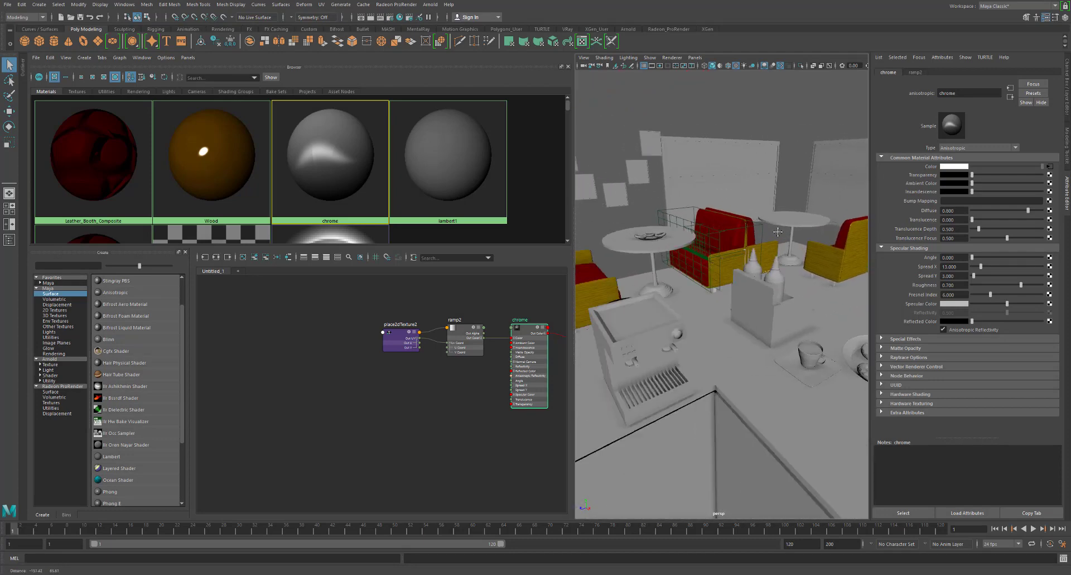
middle_click_drag(777, 231, 783, 234, "alt")
right_click_drag(723, 214, 786, 223, "alt")
middle_click_drag(761, 205, 785, 249, "alt")
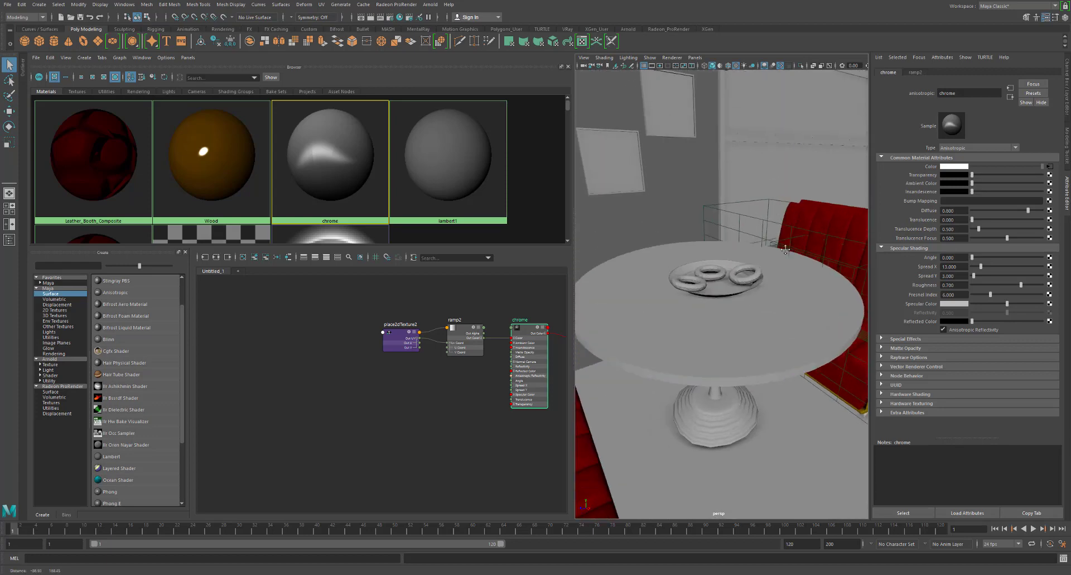
scroll(743, 240, "up", 5)
left_click(757, 237)
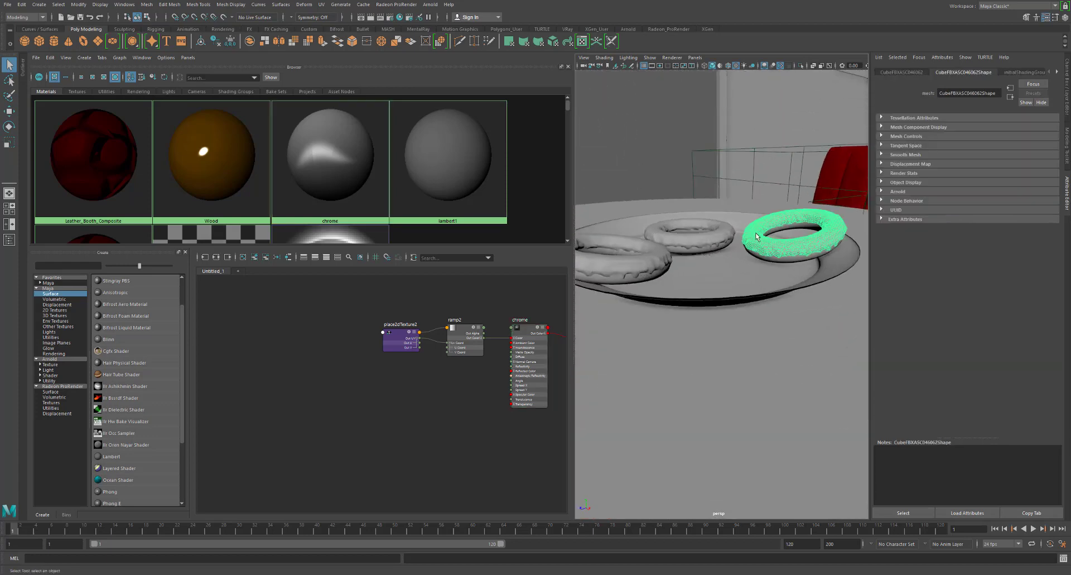
mouse_move(771, 240)
right_mouse_down("alt")
mouse_move(780, 241)
mouse_move(761, 240)
right_mouse_up("alt")
middle_click_drag(749, 244, 752, 268, "alt")
left_click_drag(767, 344, 763, 329, "alt")
left_click(736, 343)
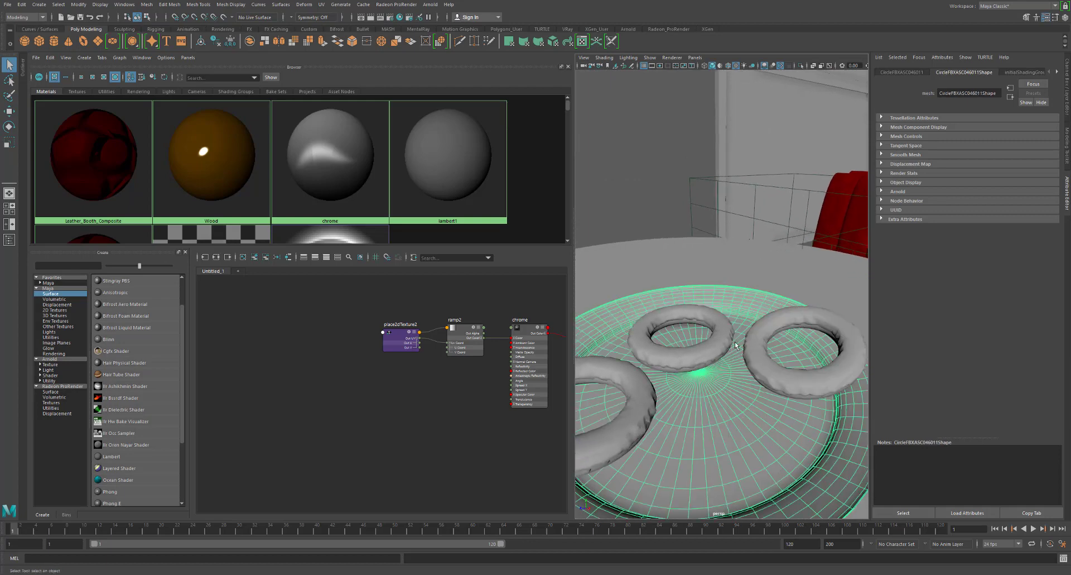
scroll(739, 287, "down", 10)
left_click(773, 355)
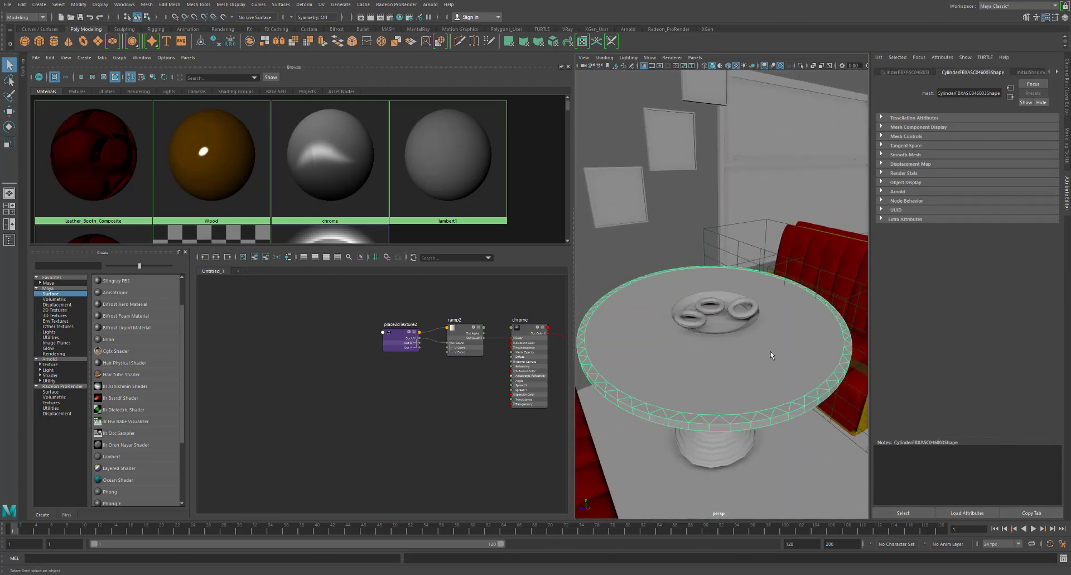
Select the pedestals of the three round tables along the booth wall
left_click_drag(765, 357, 758, 353, "alt")
left_click(717, 363)
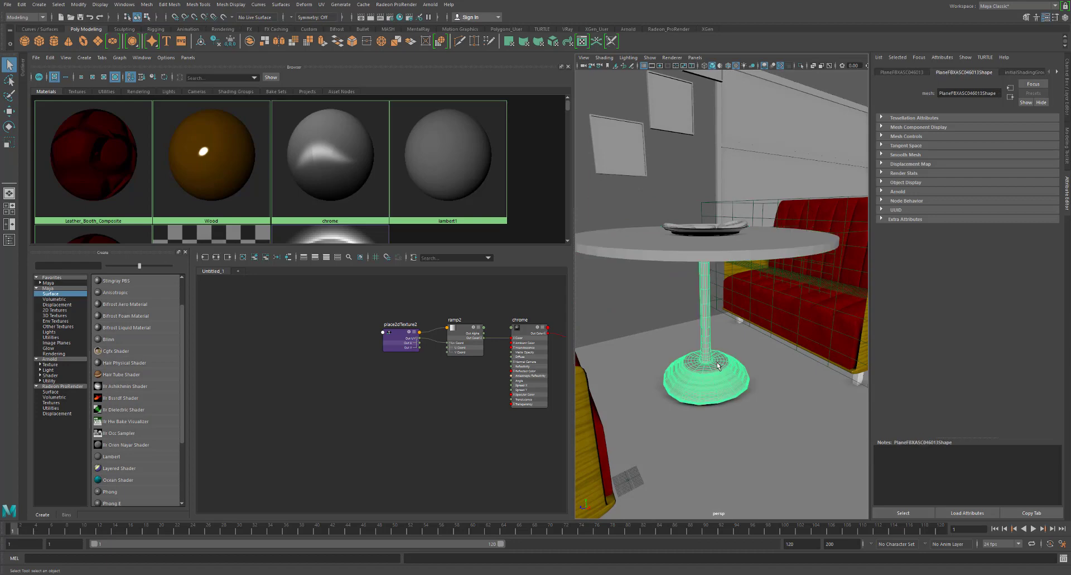
scroll(660, 315, "down", 6)
left_click_drag(600, 308, 764, 310, "alt")
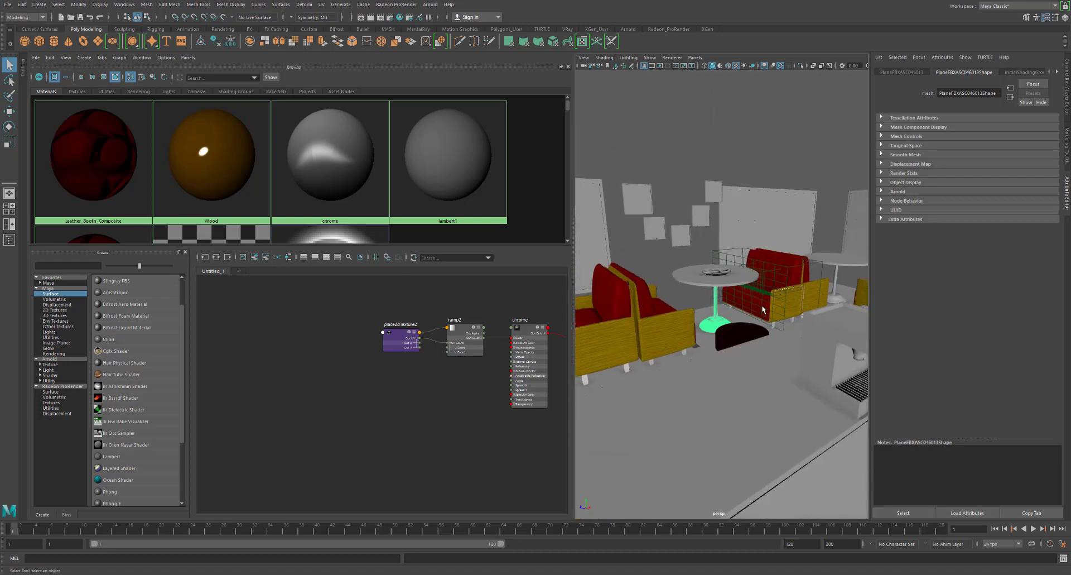
left_click(840, 298, "shift")
left_click_drag(630, 327, 767, 337, "alt")
left_click(672, 343, "shift")
Add the metal frames of two bar stools at the counter to the selection, leaving out the floor
scroll(751, 331, "down", 5)
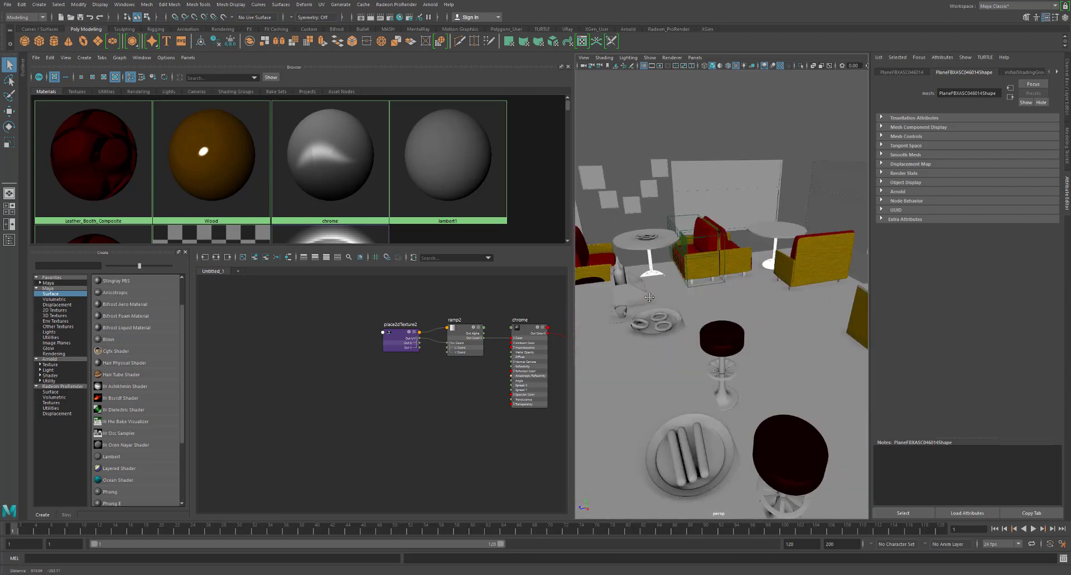
middle_click_drag(767, 338, 639, 283, "alt")
left_click(642, 329)
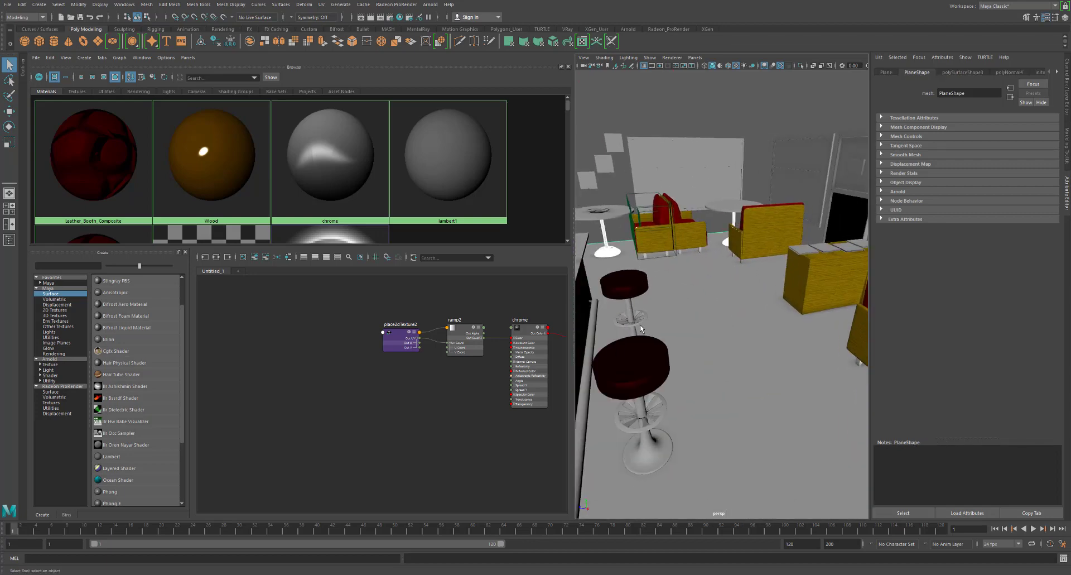
left_click(665, 326)
left_click(638, 320)
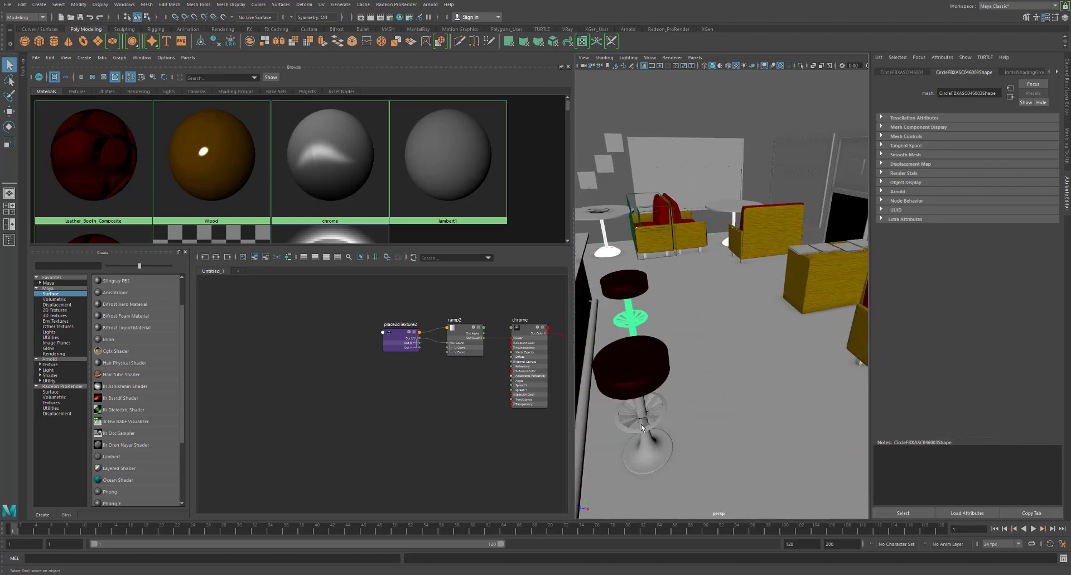
left_click(641, 424)
Add the metal frames of the other two bar stools along the counter to the selection
middle_click_drag(680, 385, 704, 392, "alt")
scroll(720, 407, "up", 3)
scroll(721, 407, "down", 5)
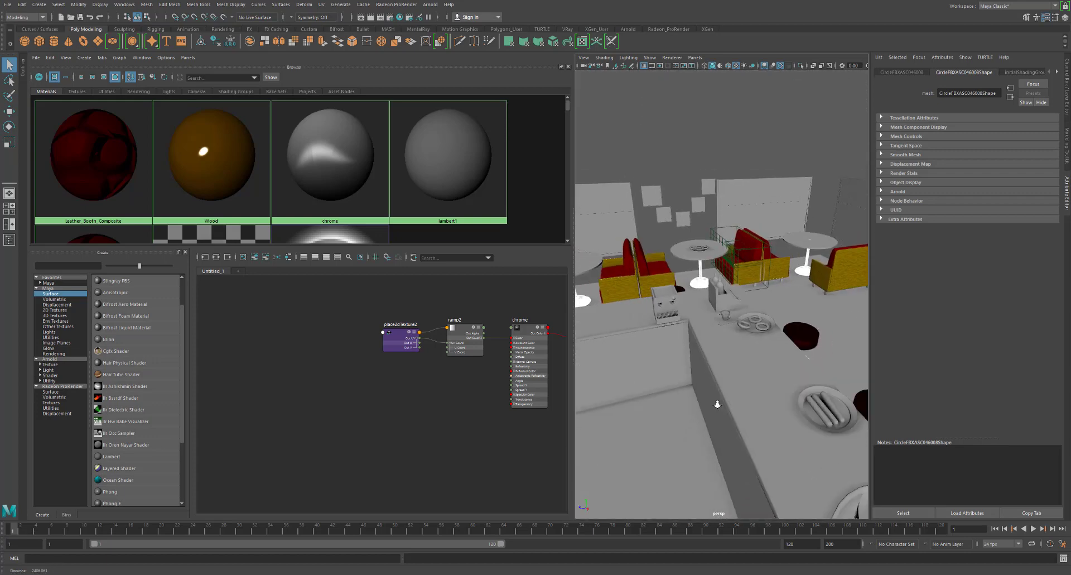
left_click_drag(718, 402, 803, 408, "alt")
middle_click_drag(803, 399, 727, 387, "alt")
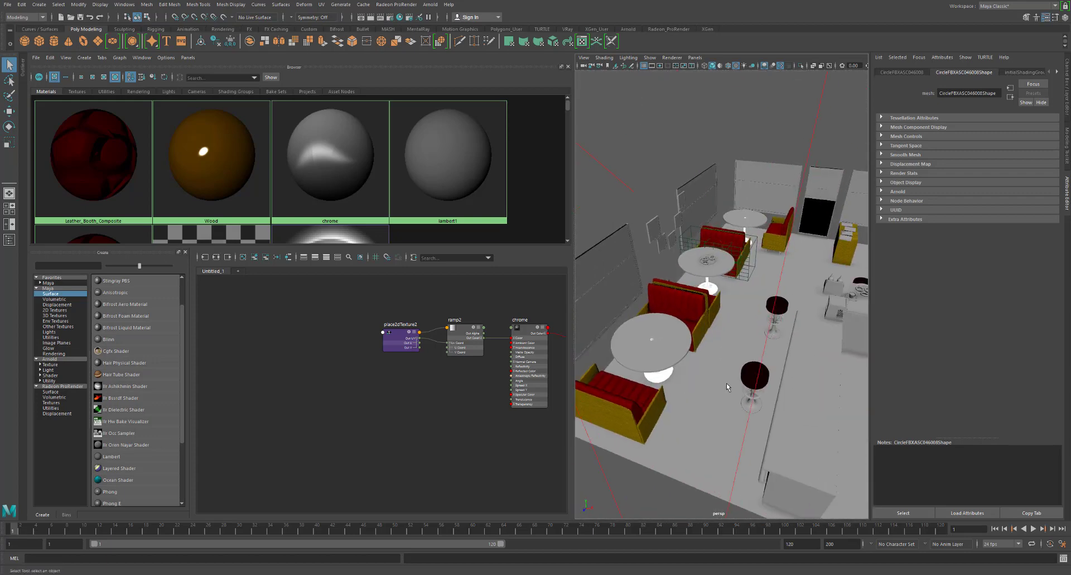
left_click(776, 326)
left_click(753, 400)
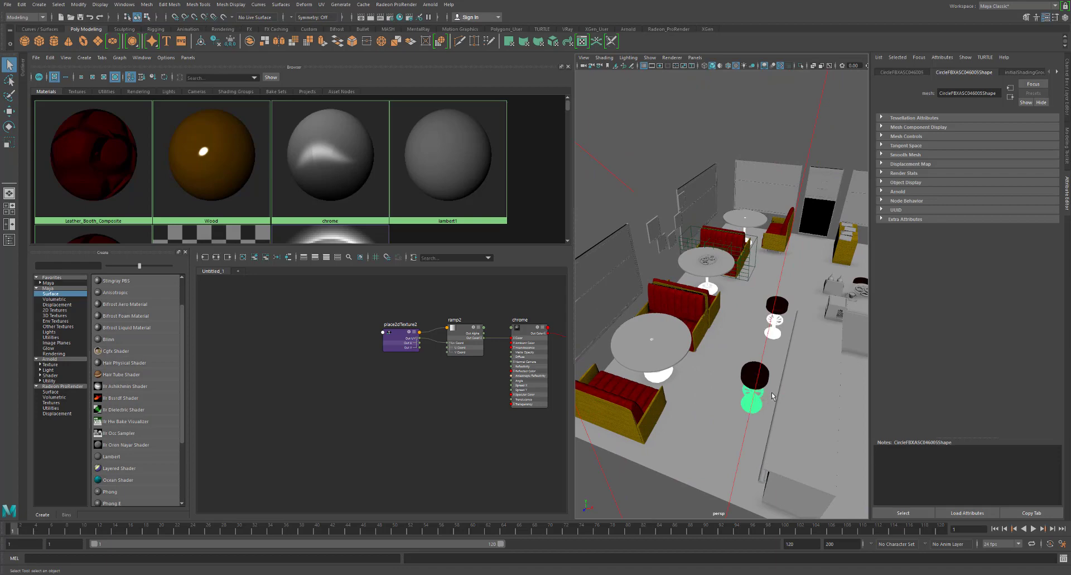
Add the pedestal of the remaining round table to the selection and assign the chrome material to all selected objects
left_click_drag(801, 349, 751, 339, "alt")
middle_click_drag(740, 341, 738, 298, "alt")
left_click_drag(738, 299, 816, 305, "alt")
left_click(825, 303)
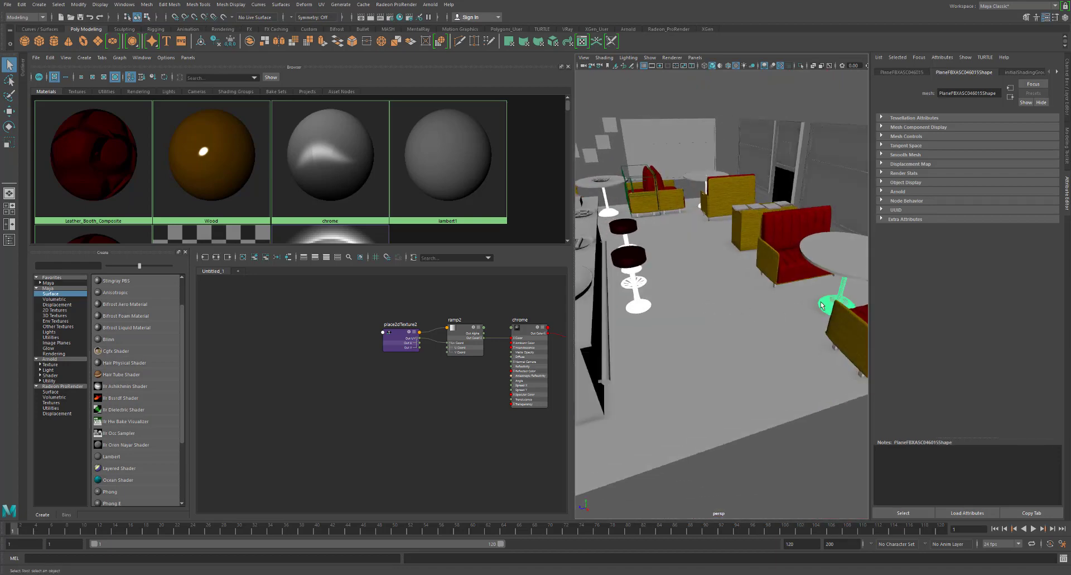
right_click_drag(334, 179, 333, 139)
middle_click_drag(335, 140, 377, 175)
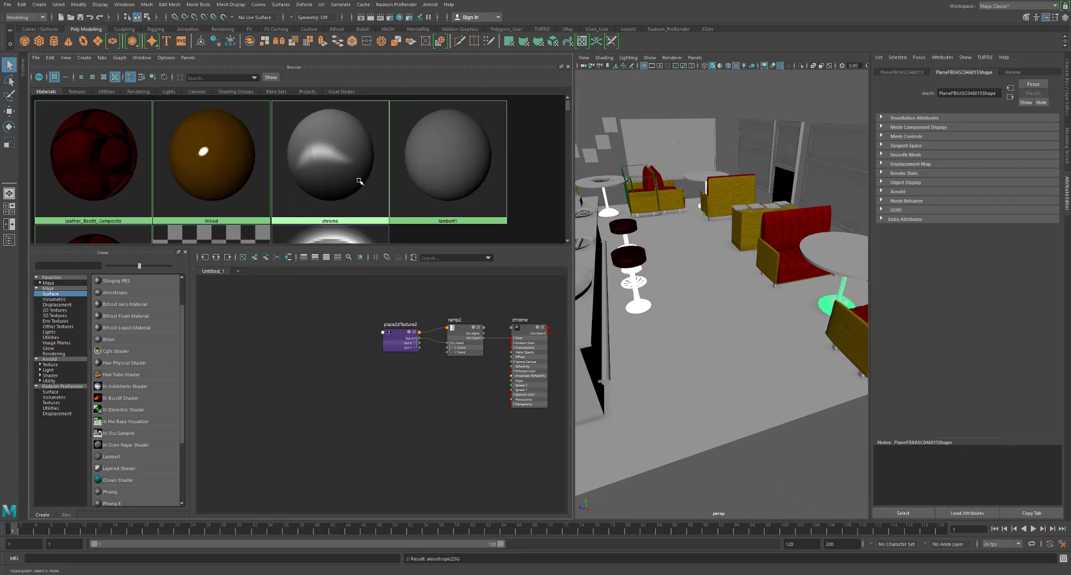
left_click(698, 315)
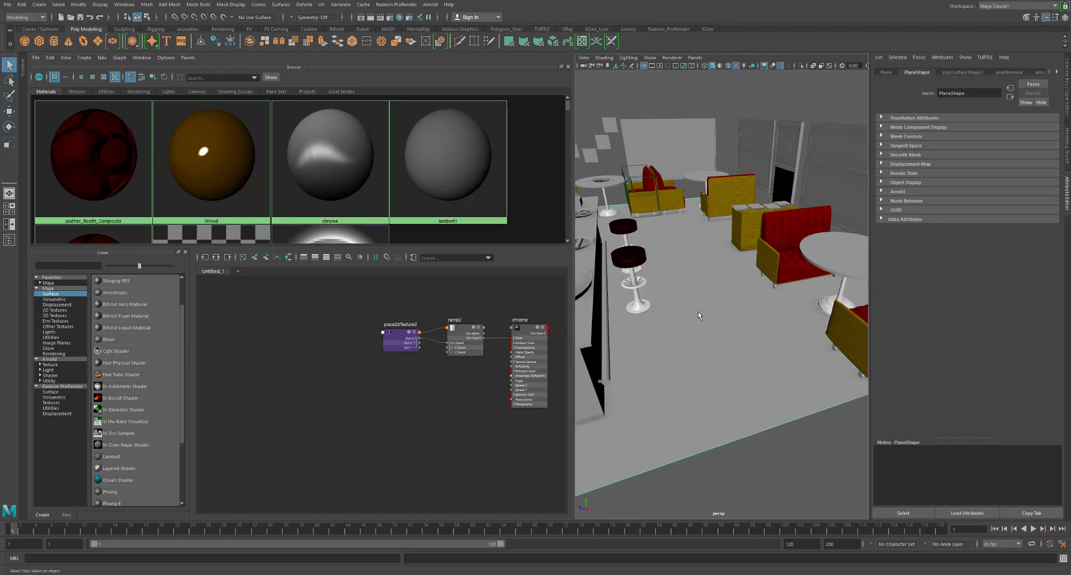
Dock the Hypershade Create panel beside the material browser and enlarge both to show more swatches and shader types
right_click_drag(664, 273, 697, 274, "alt")
middle_click_drag(697, 273, 716, 290, "alt")
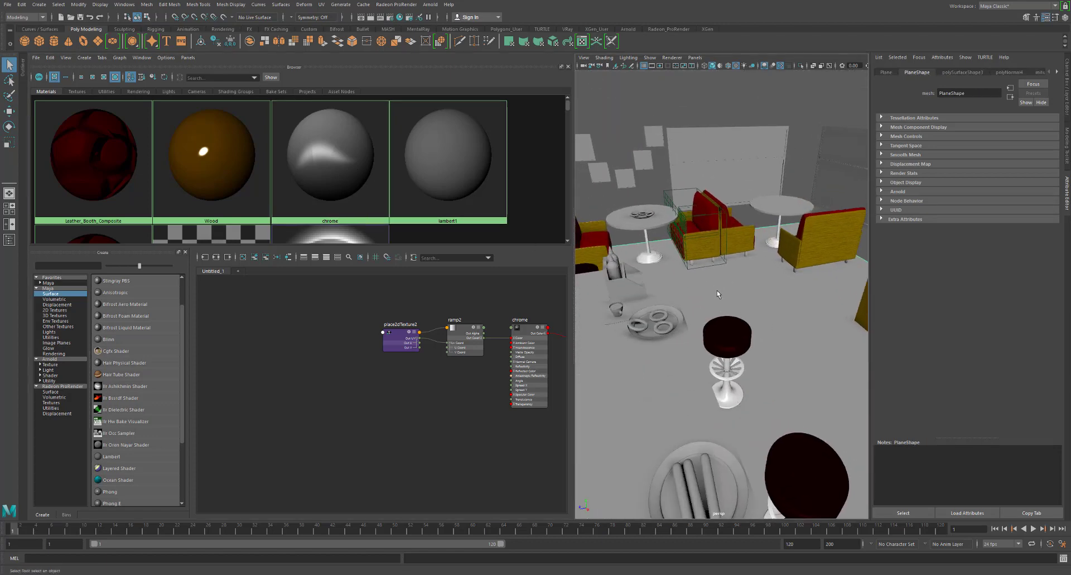
right_click_drag(717, 290, 747, 290, "alt")
middle_click_drag(701, 283, 726, 270, "alt")
right_click_drag(726, 269, 716, 269, "alt")
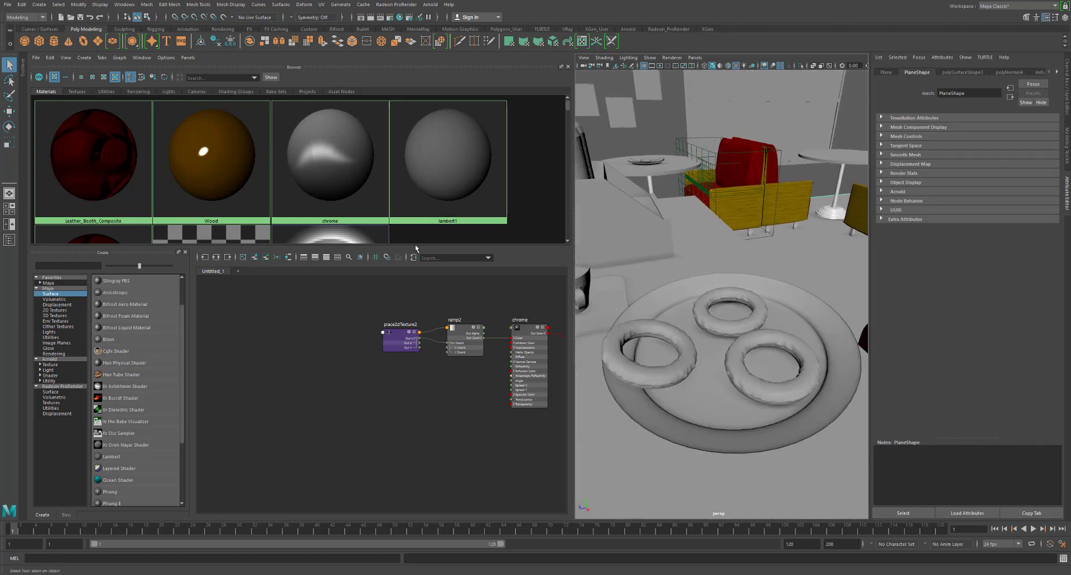
left_click_drag(416, 248, 417, 358)
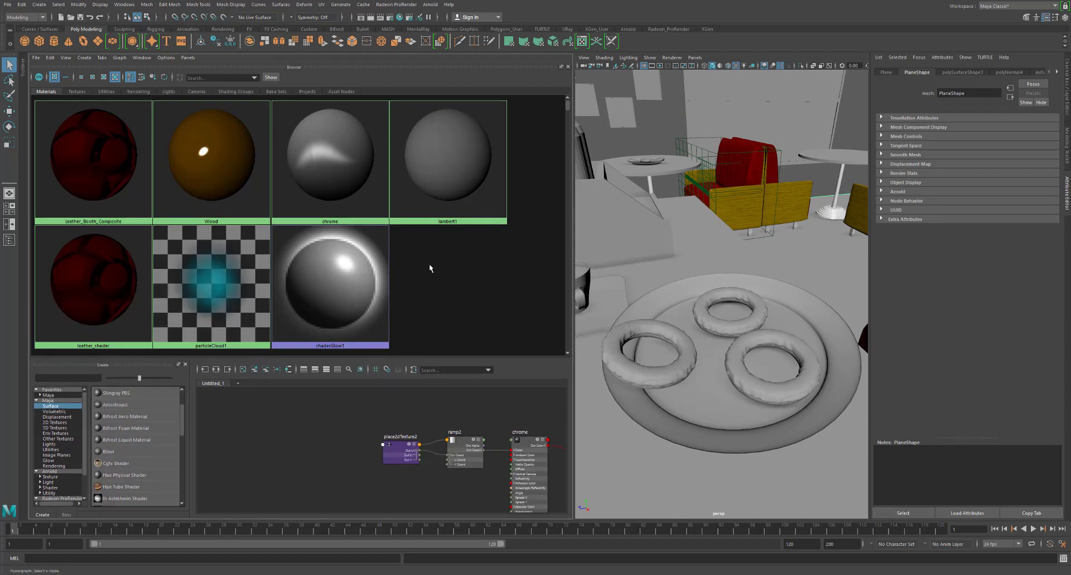
right_click(430, 268)
left_click(416, 256)
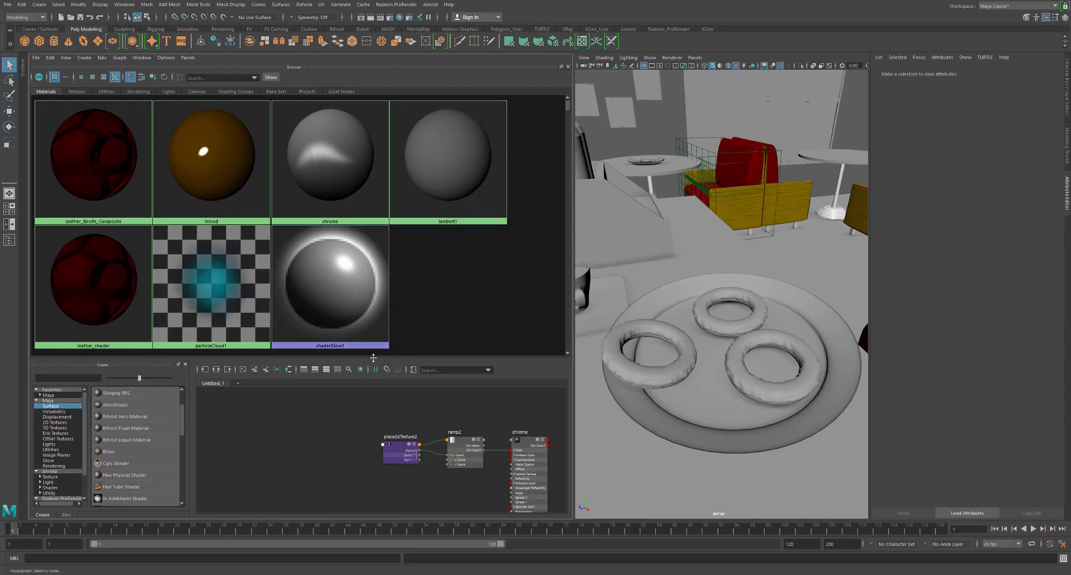
left_click_drag(373, 357, 373, 304)
left_click_drag(65, 311, 300, 271)
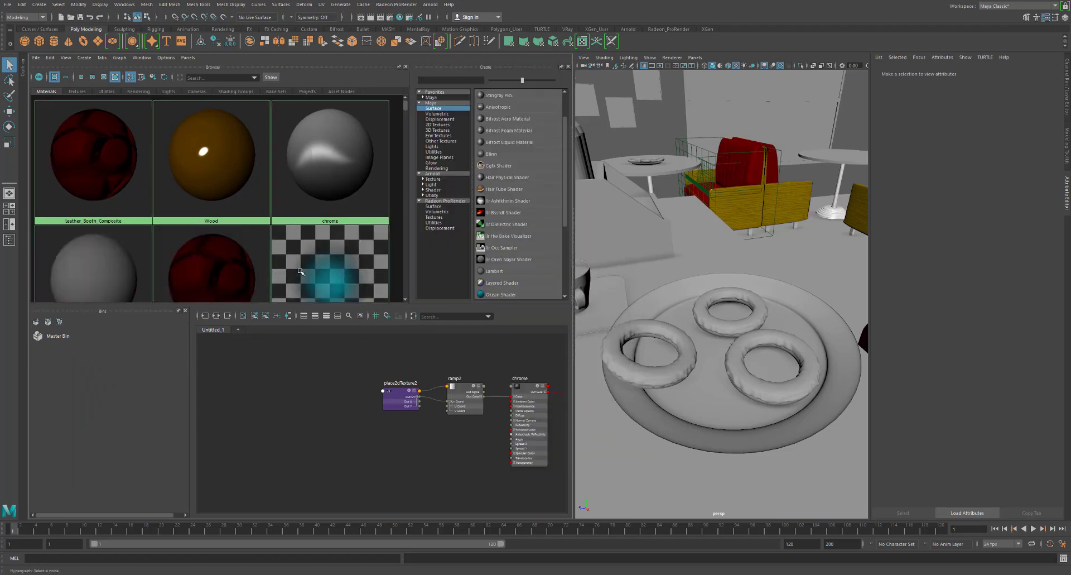
left_click_drag(245, 305, 270, 402)
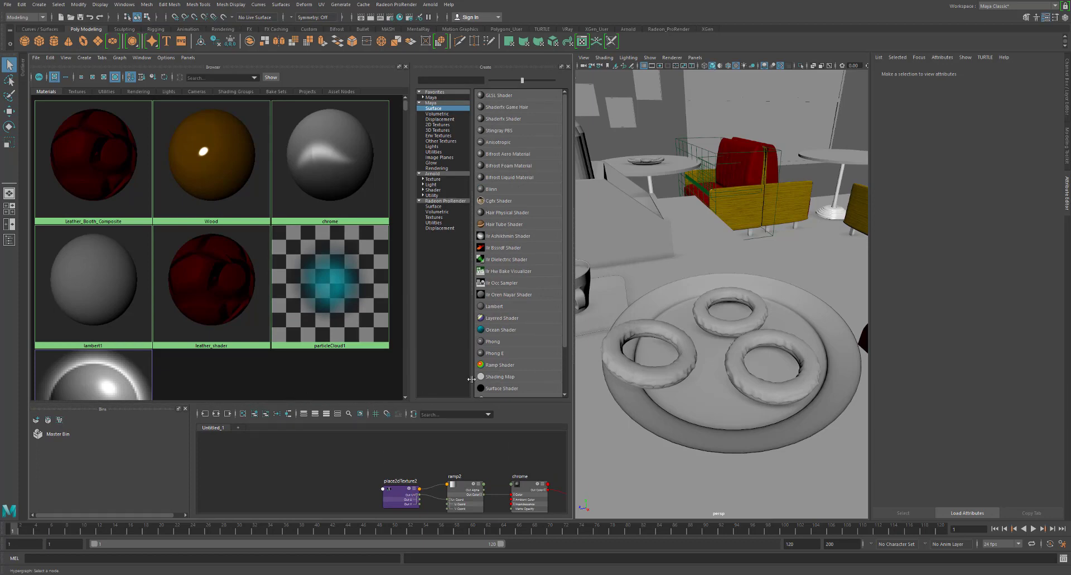
Create a Phong material and rename it plate
left_click(493, 343)
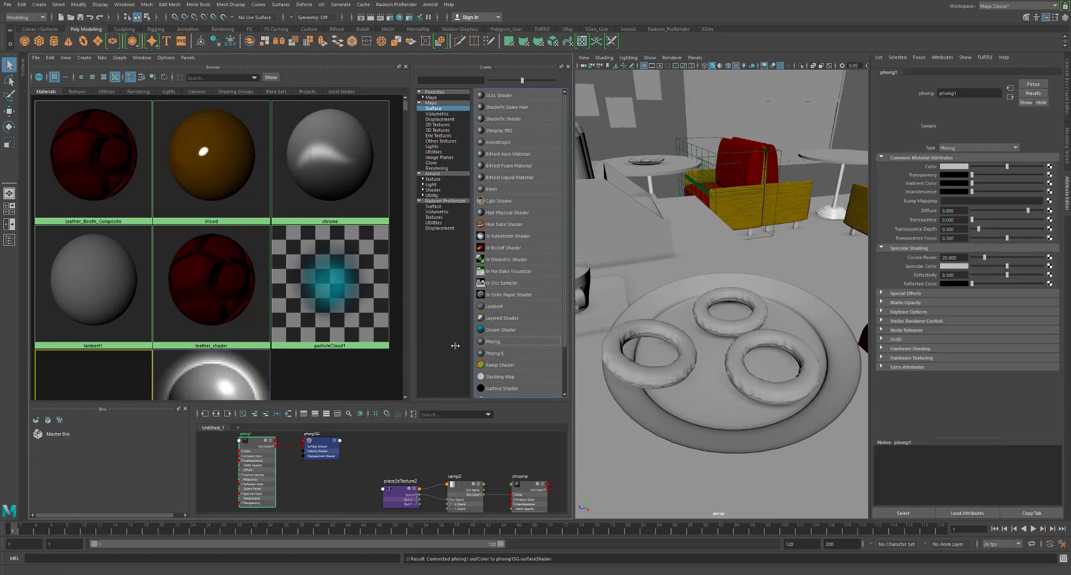
scroll(136, 303, "down", 2)
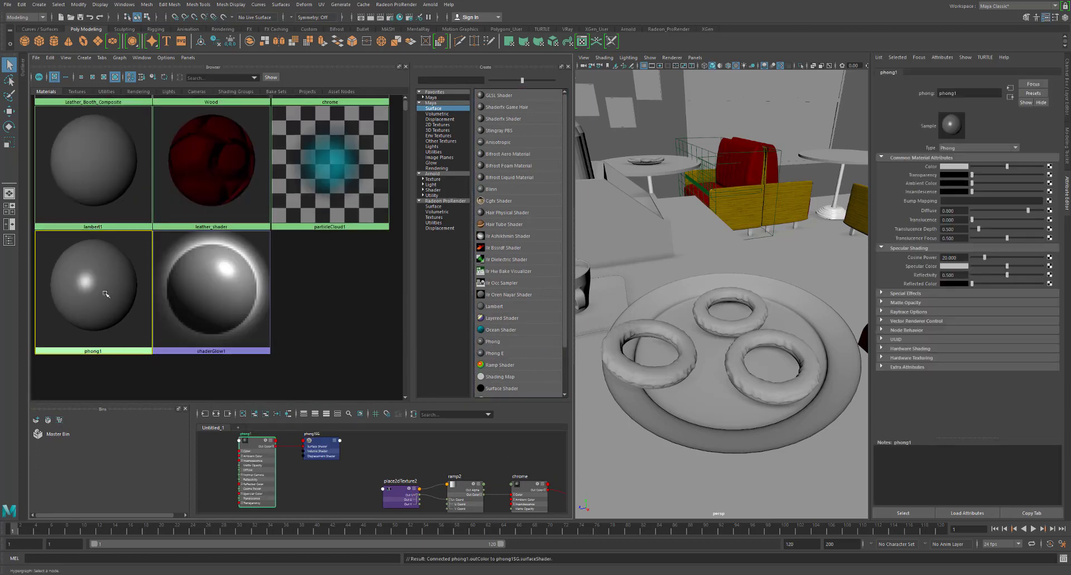
double_click(975, 93)
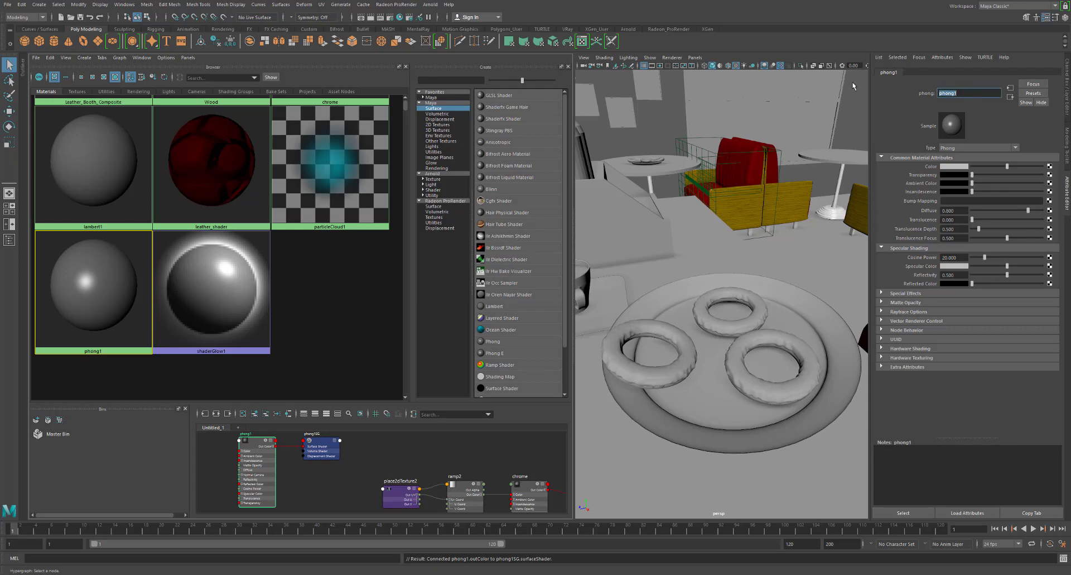
type("plate")
key("Return")
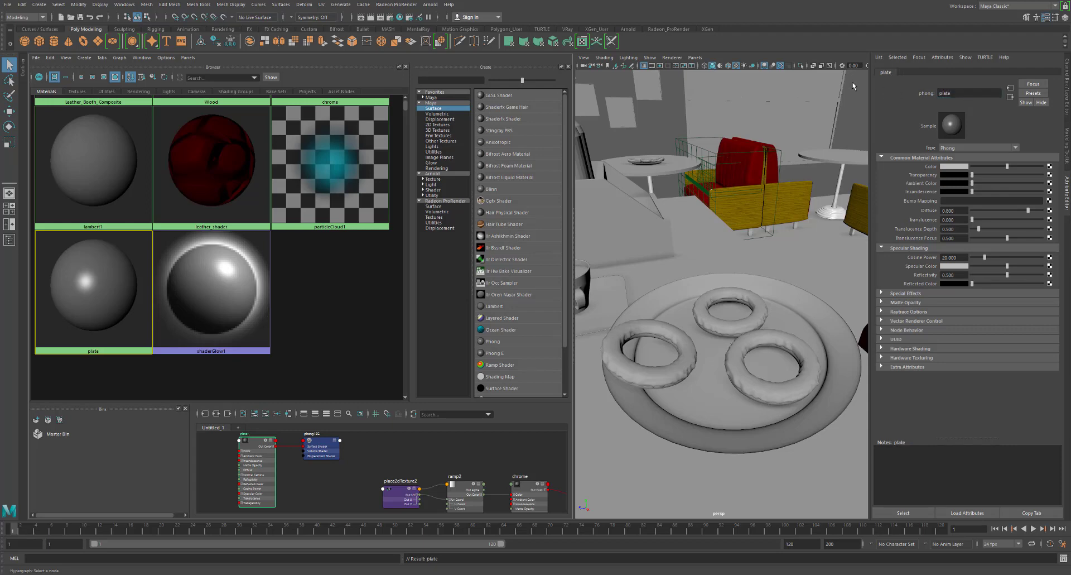
Select the donut plate on the counter together with the donut plate on the round table
left_click(812, 303)
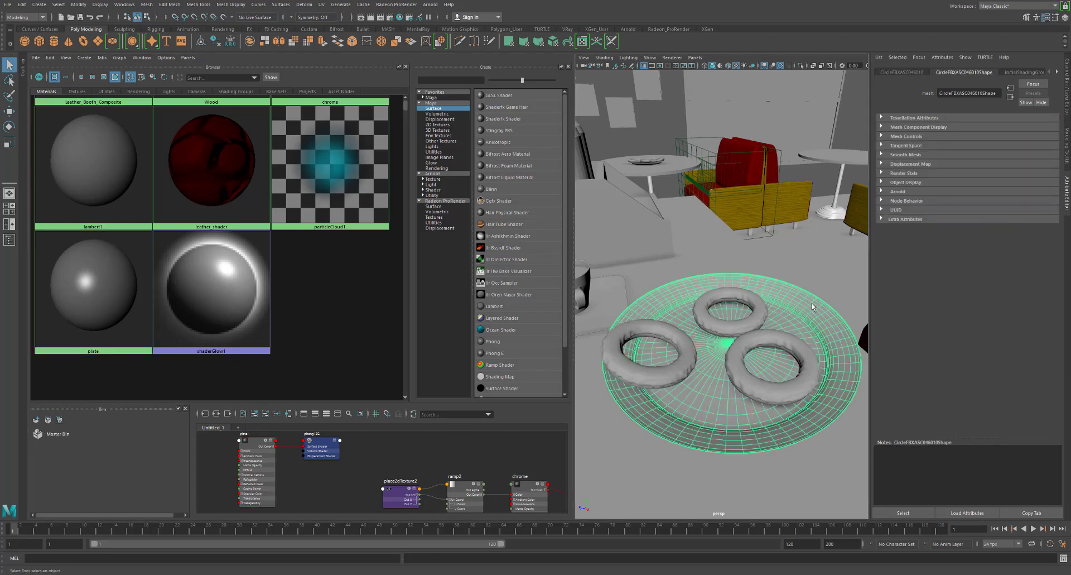
scroll(809, 311, "down", 4)
left_click_drag(733, 277, 785, 355, "alt")
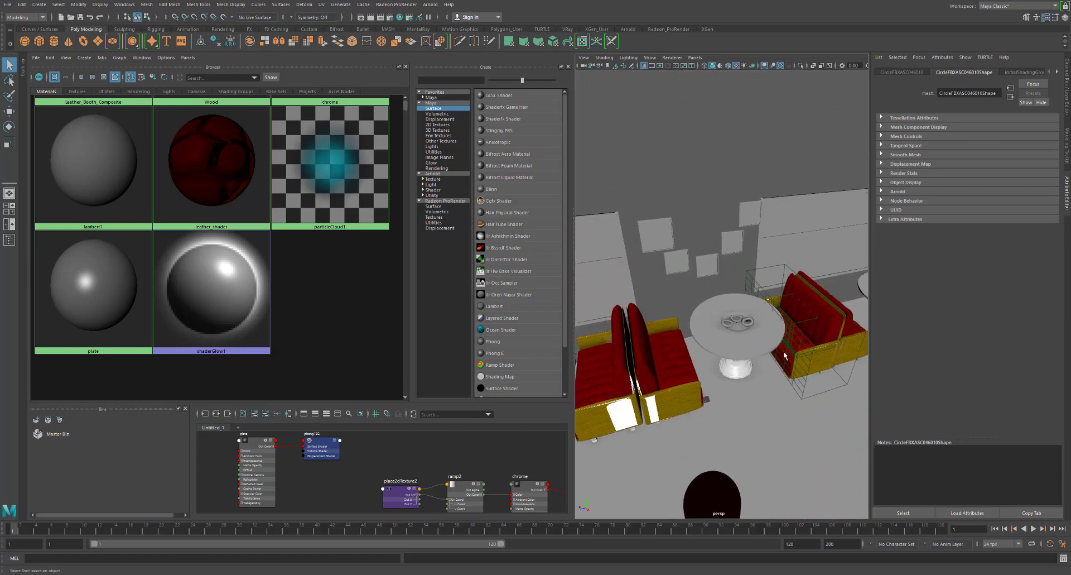
left_click(740, 333)
Add the two round items on the large platter and the neighbouring counter plate to the selection, and assign the plate material
scroll(725, 323, "down", 5)
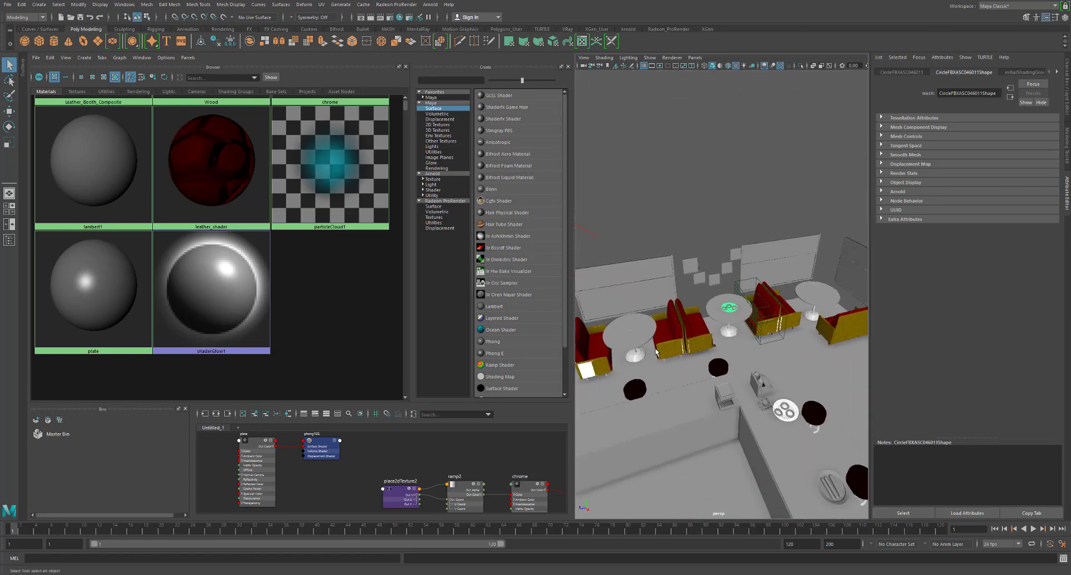
middle_click_drag(677, 307, 670, 296, "alt")
left_click_drag(669, 296, 641, 282, "alt")
middle_click_drag(642, 282, 666, 287, "alt")
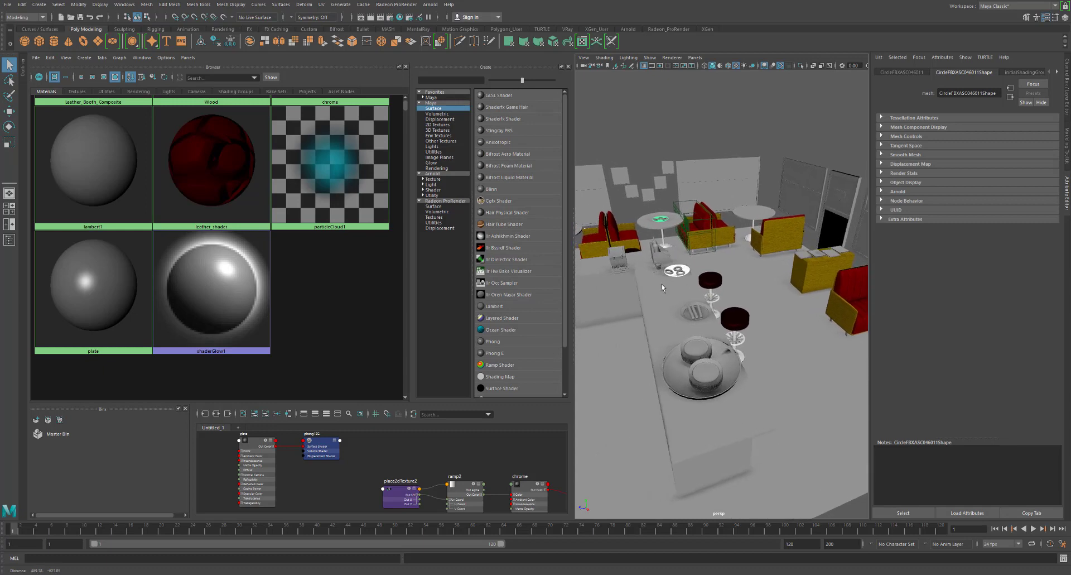
right_click_drag(666, 286, 679, 286, "alt")
left_click(688, 398)
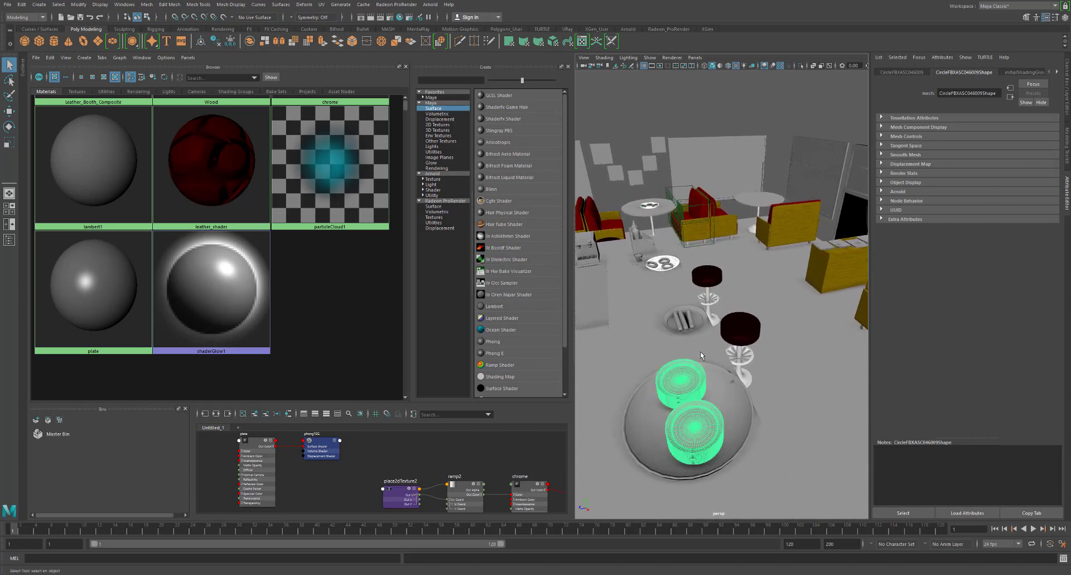
left_click(702, 324)
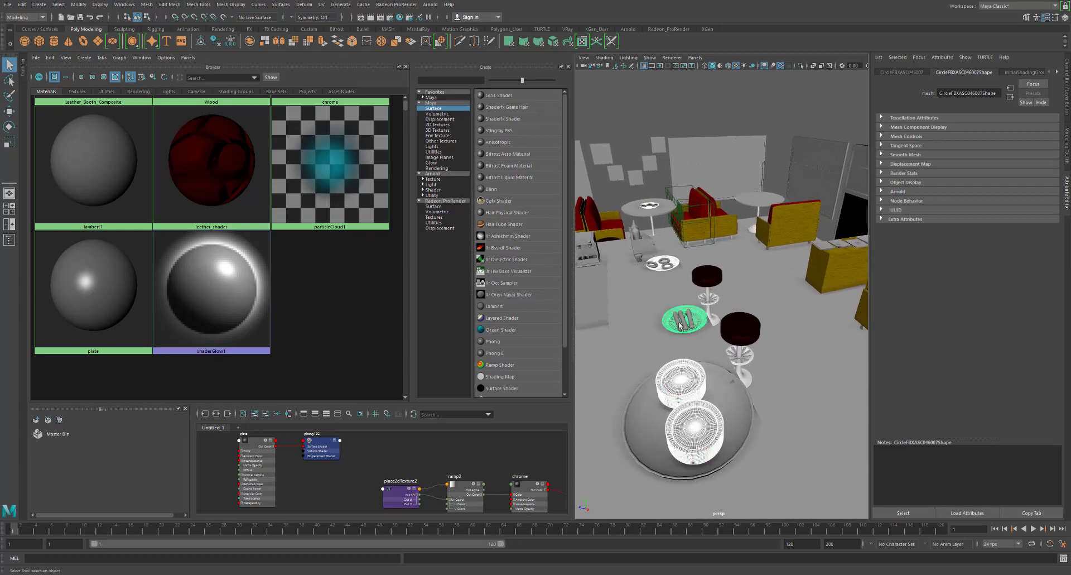
right_click(151, 306)
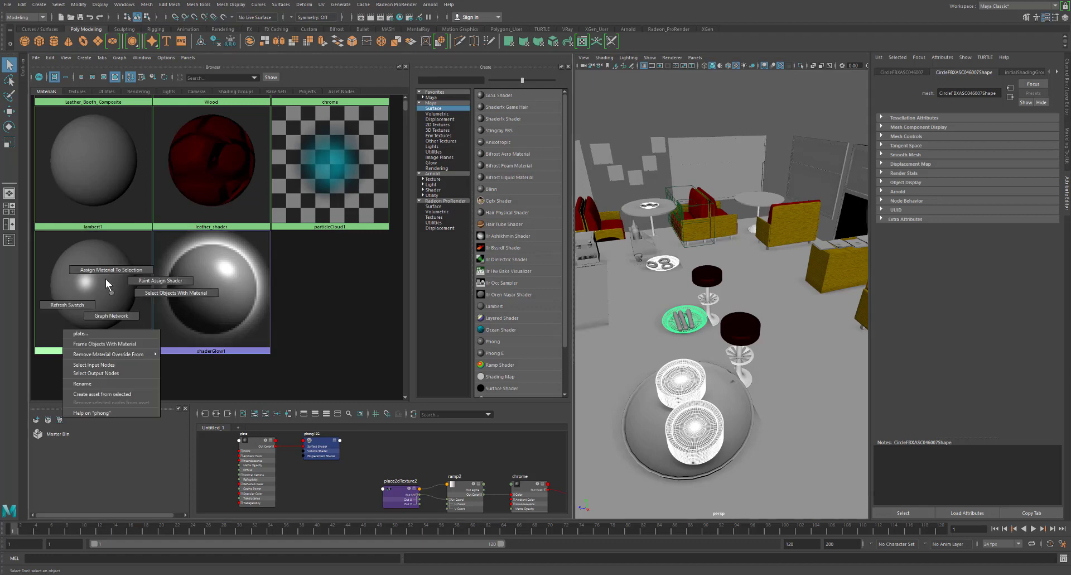
left_click(111, 277)
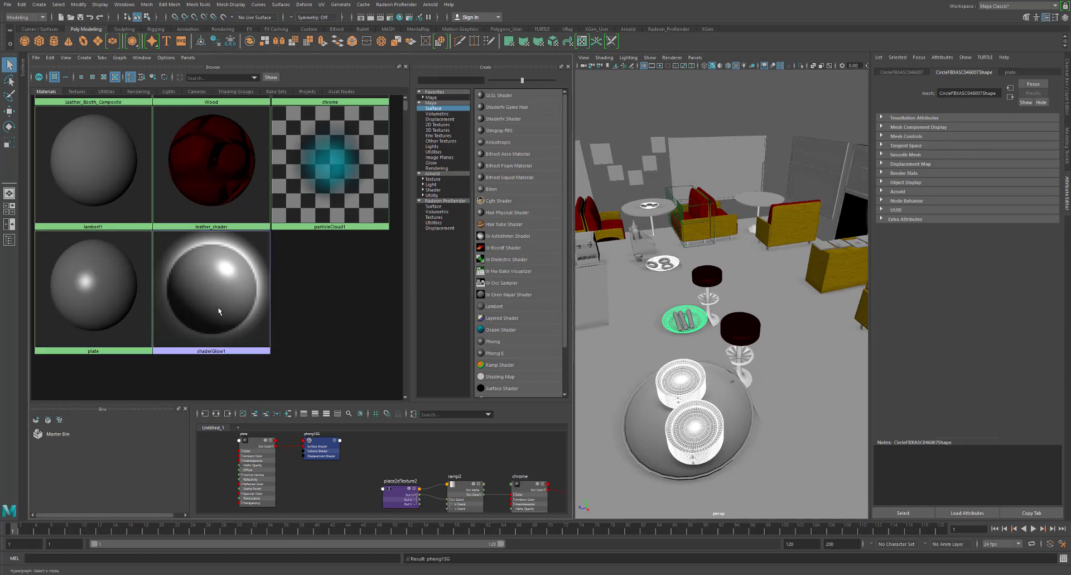
Connect a Ramp texture to the colour of the plate material
left_click(116, 279)
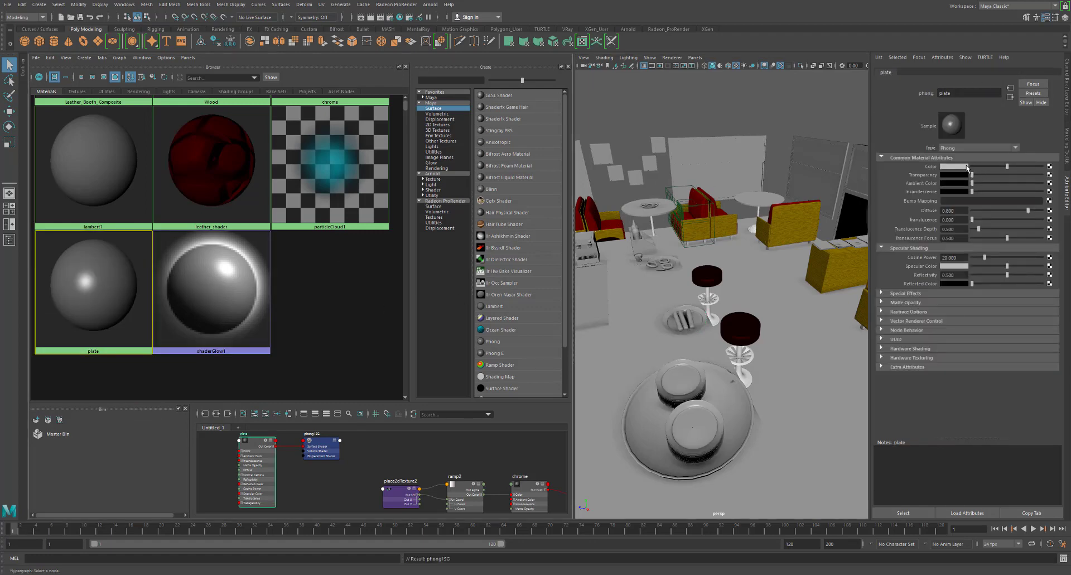
left_click(1050, 166)
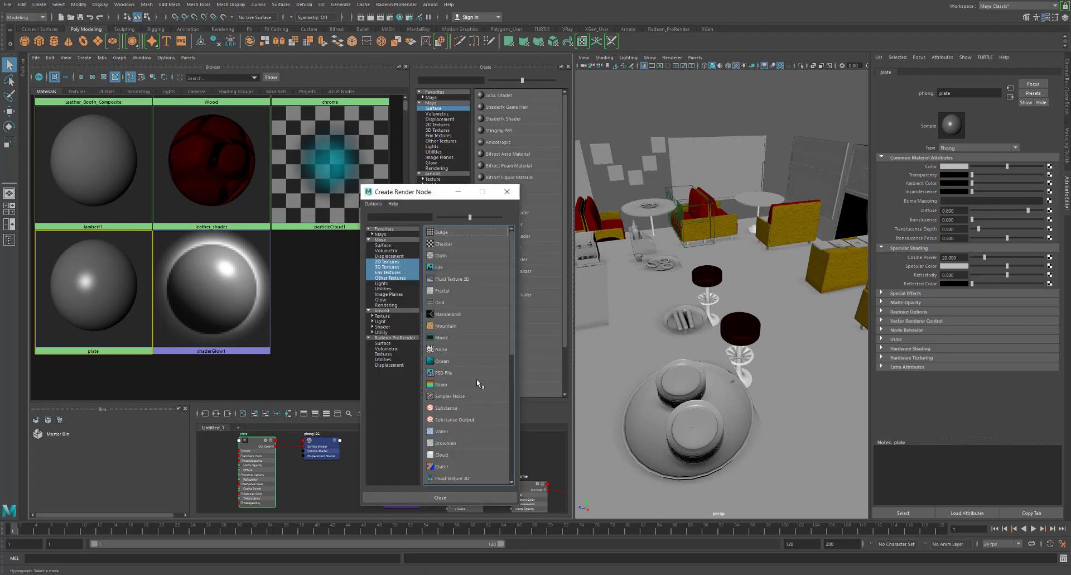
left_click(441, 384)
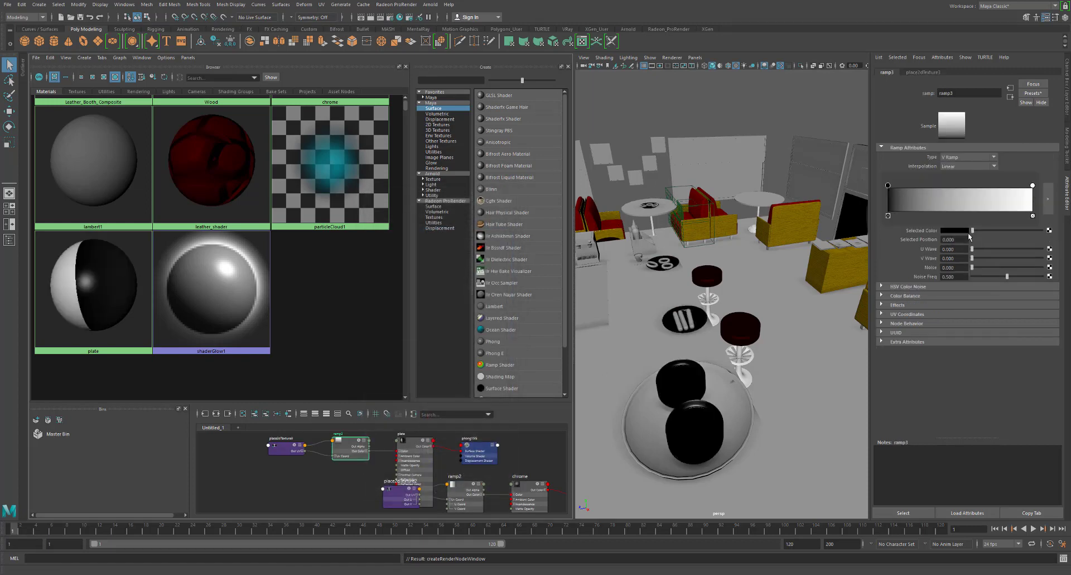
Set the ramp's start colour to a very pale cream and its end colour to light yellow
left_click(954, 231)
left_click(930, 208)
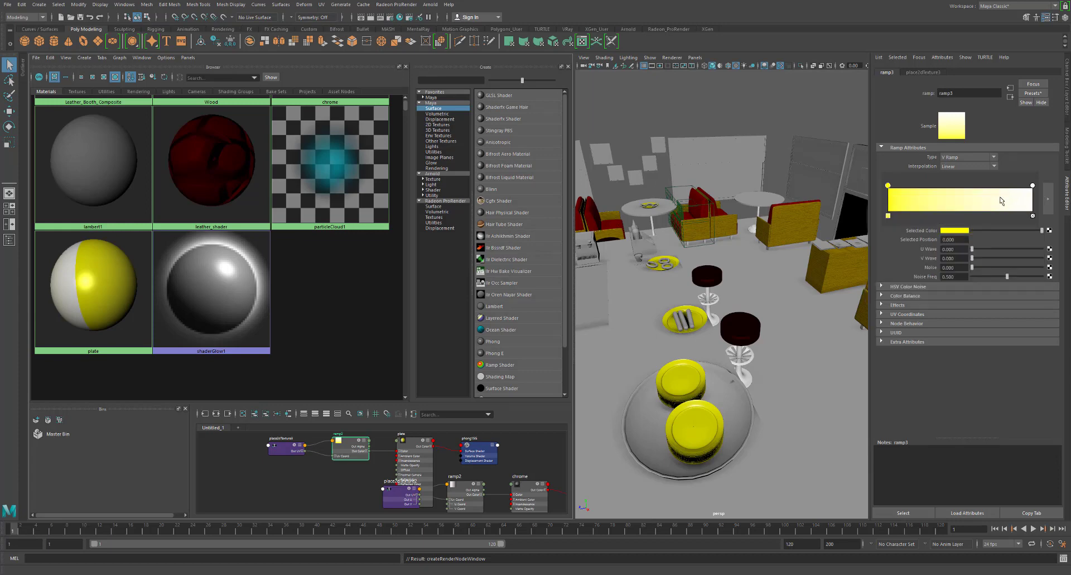
left_click(956, 231)
left_click_drag(934, 262, 926, 262)
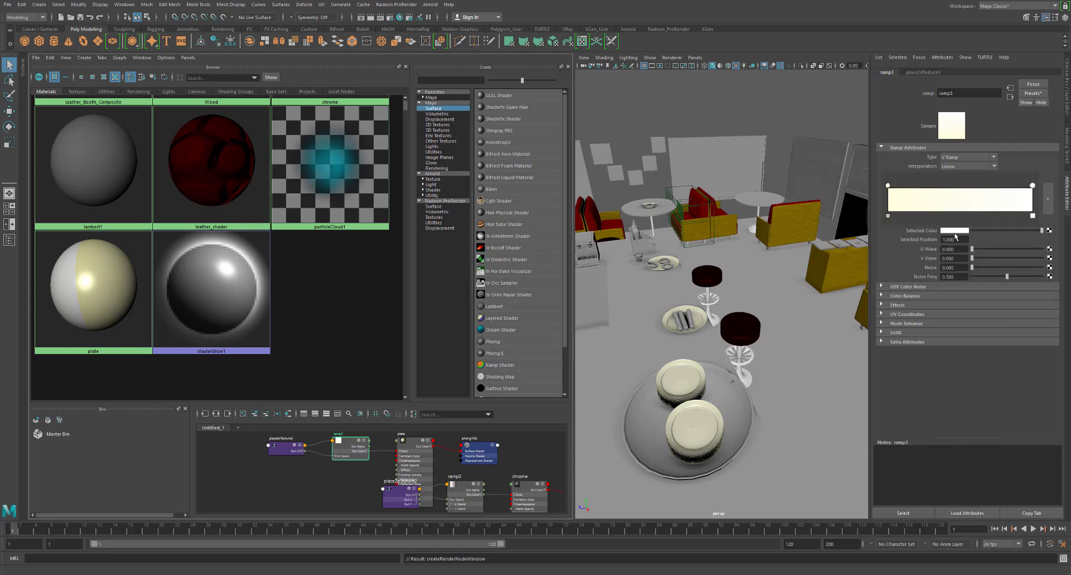
left_click(955, 232)
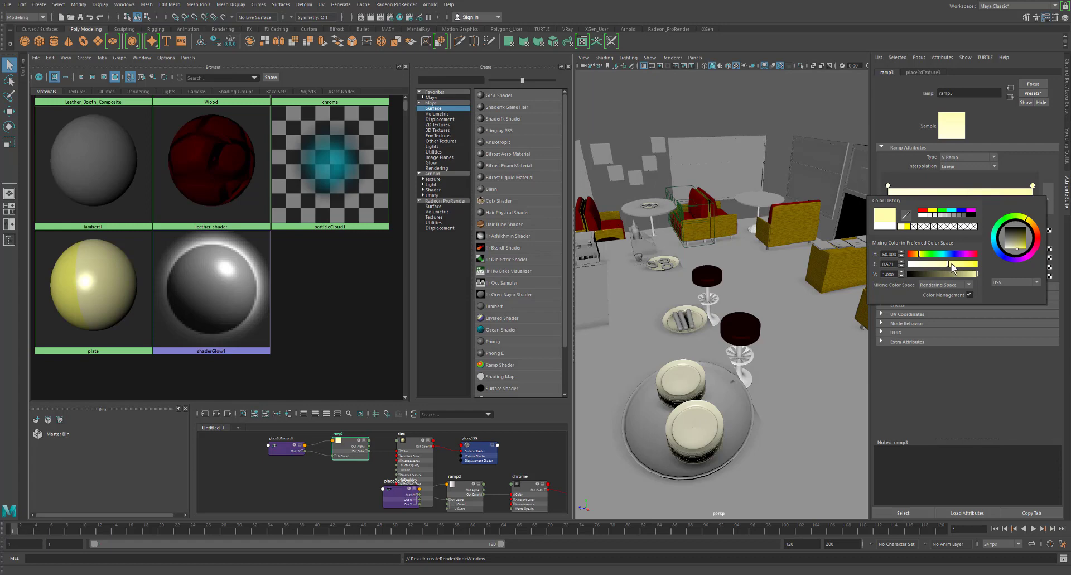
Set the ramp type to Circular Ramp with Smooth interpolation and lighten its end colour to pale cream
left_click(968, 159)
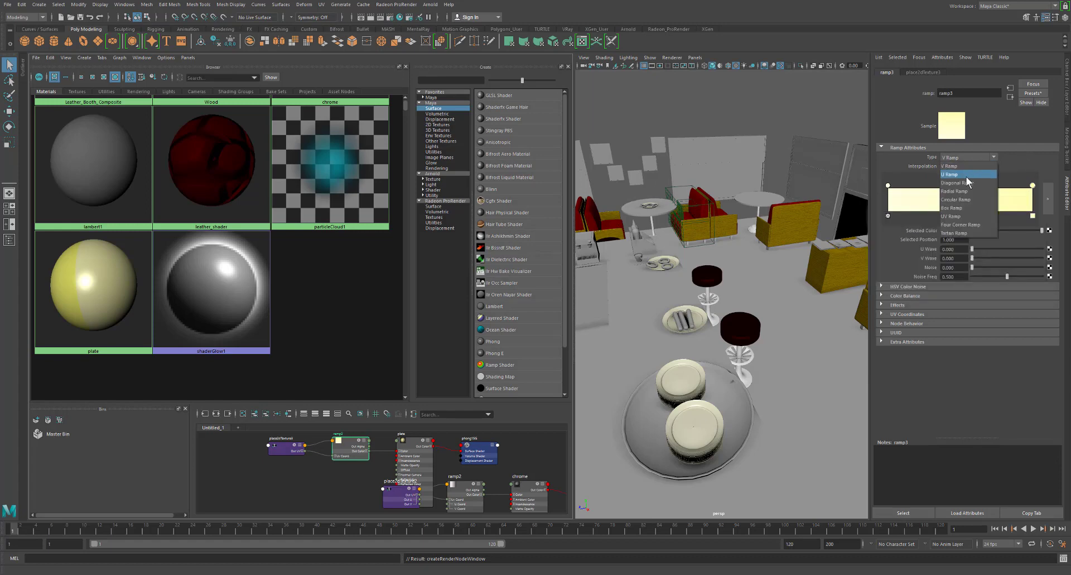
left_click(968, 200)
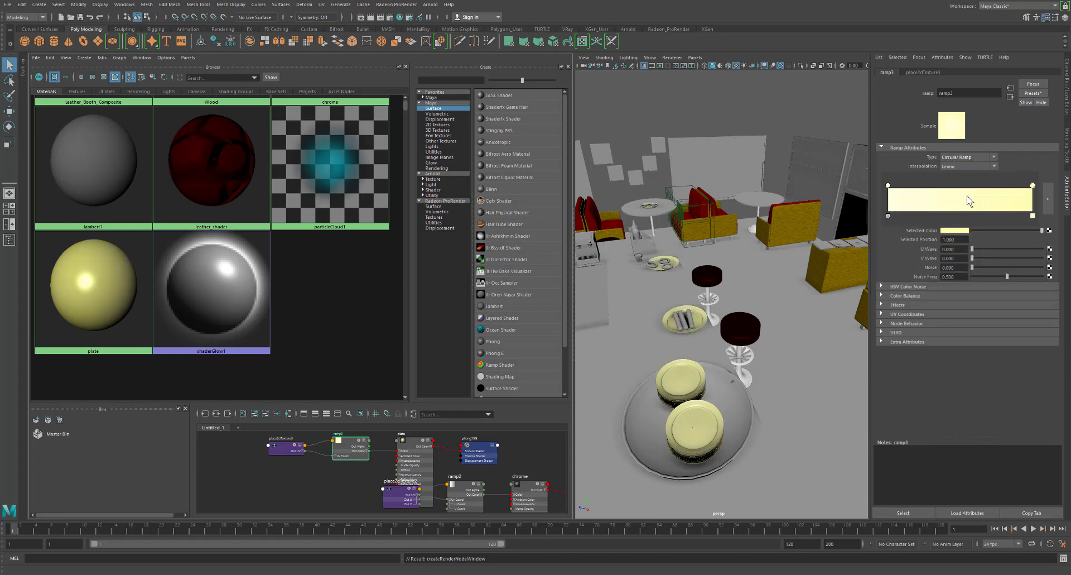
left_click(969, 166)
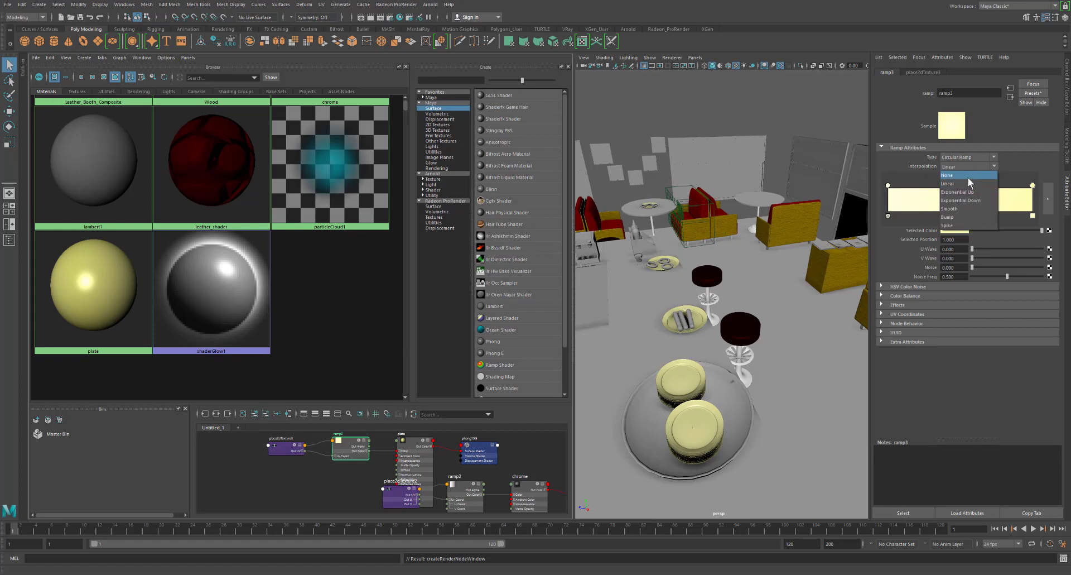
left_click(967, 209)
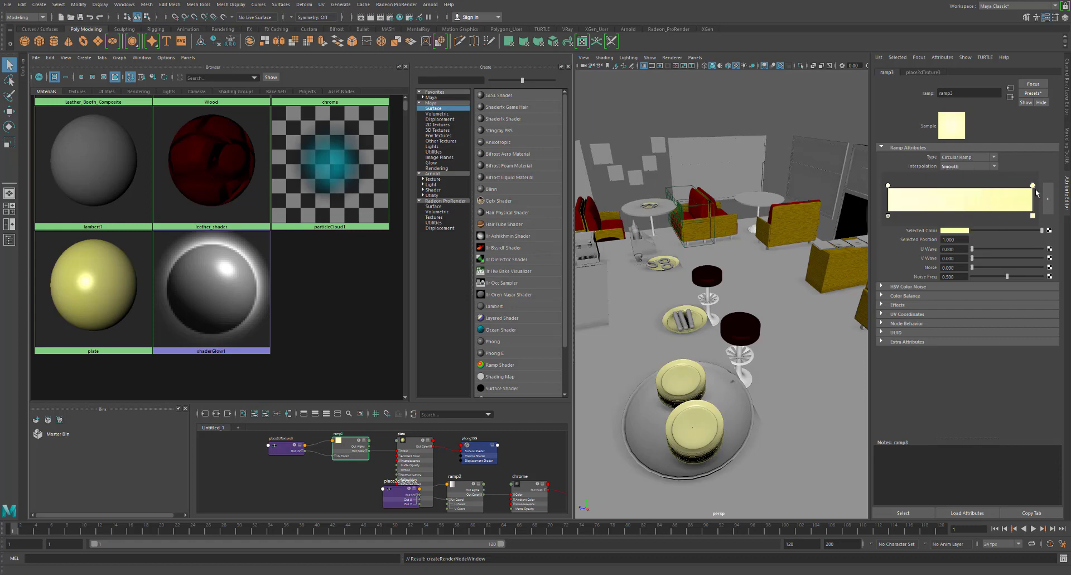
left_click(962, 231)
left_click_drag(939, 263, 926, 263)
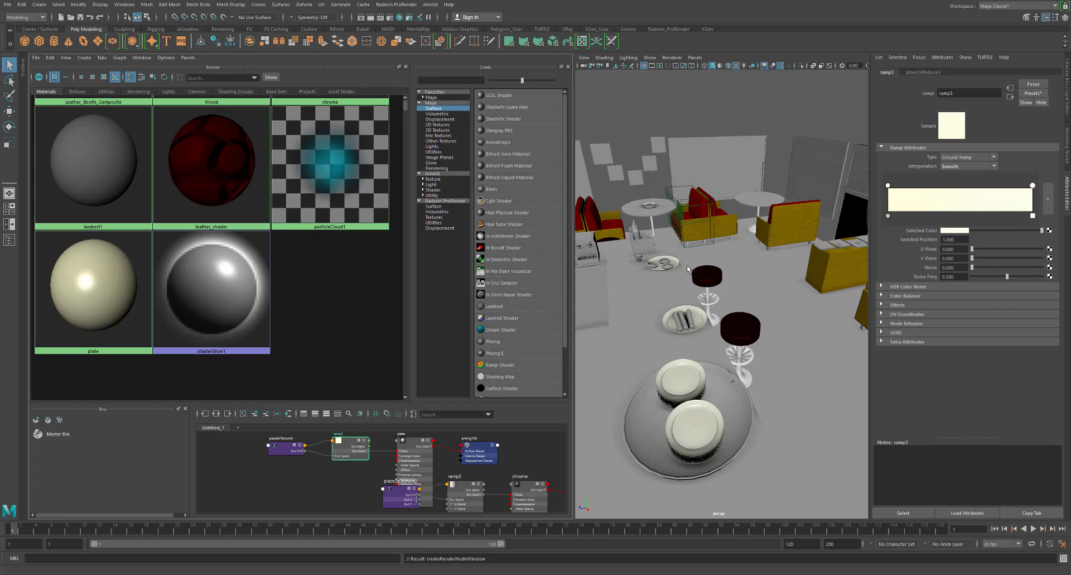
Create a Phong E material for the diner floor and rename it floor
right_click_drag(688, 266, 675, 264, "alt")
middle_click_drag(675, 265, 674, 304, "alt")
mouse_move(674, 303)
left_mouse_down("alt")
mouse_move(697, 323)
mouse_move(664, 286)
left_mouse_up("alt")
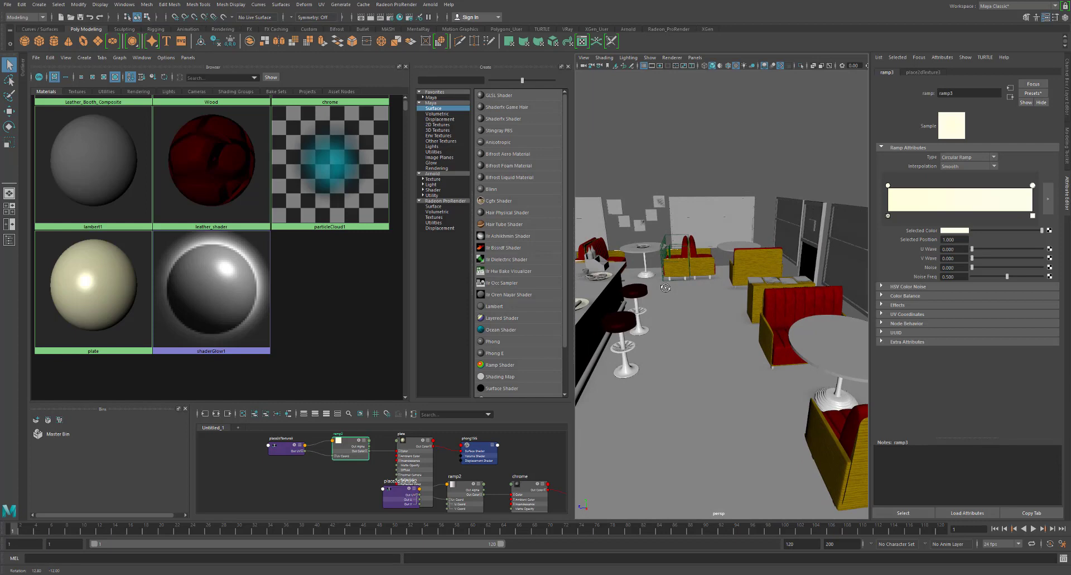
left_click(702, 332)
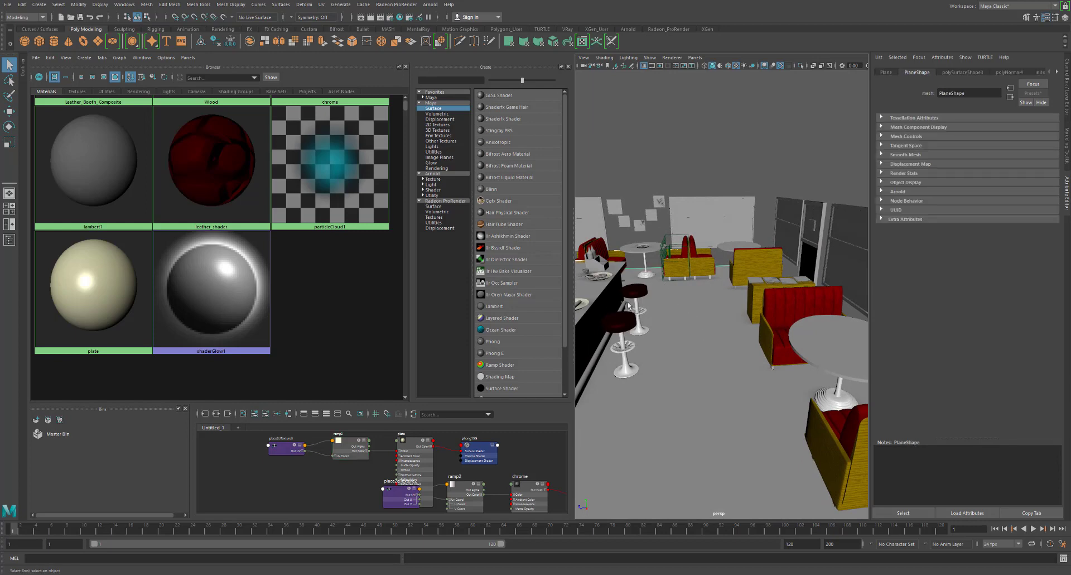
left_click(332, 287)
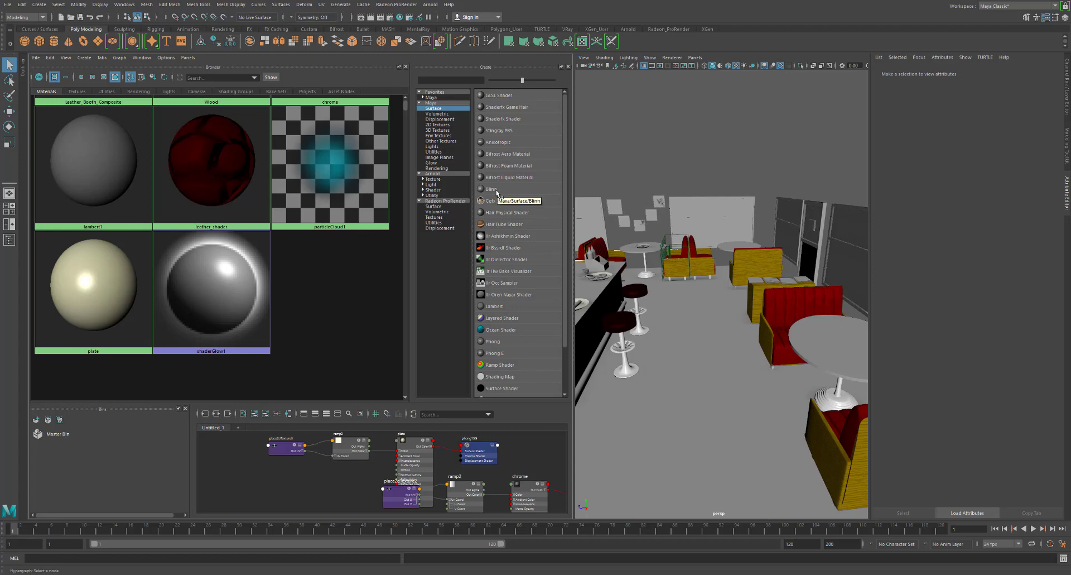
left_click(493, 354)
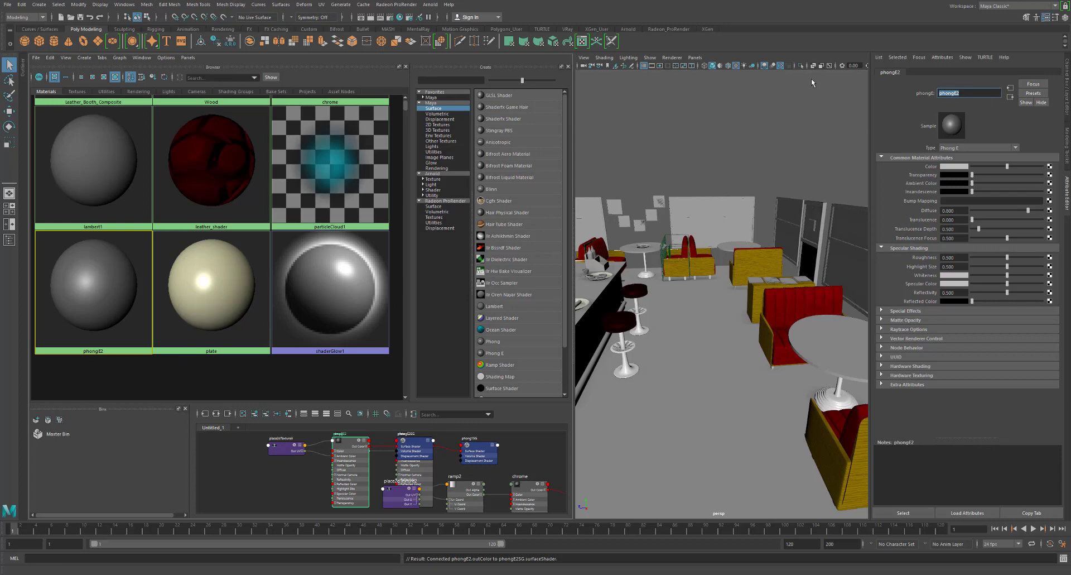
type("floor")
key("Return")
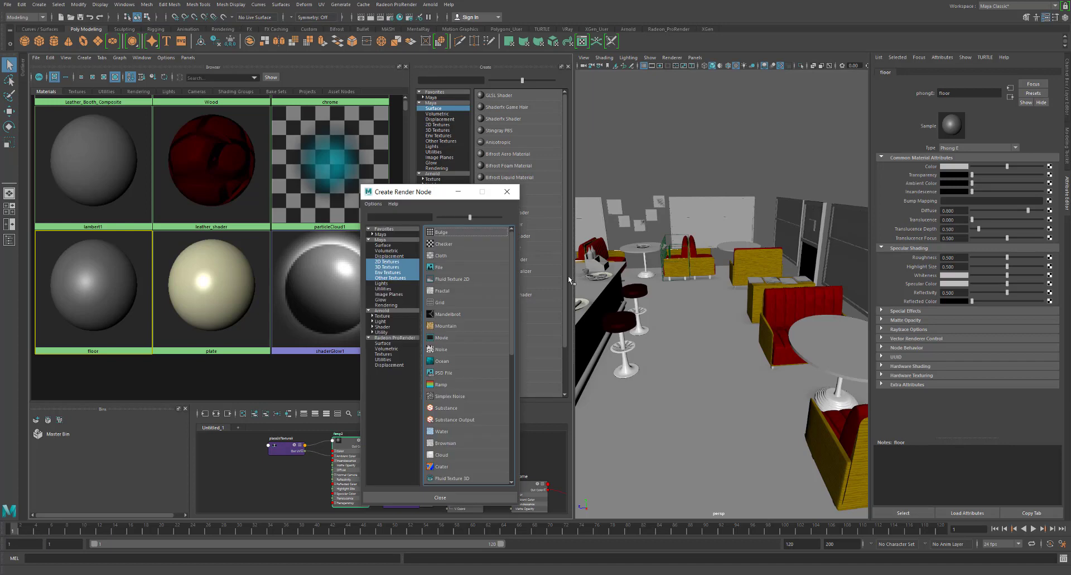
Connect a Checker texture to the floor material's colour and assign the material to the floor plane
left_click(453, 243)
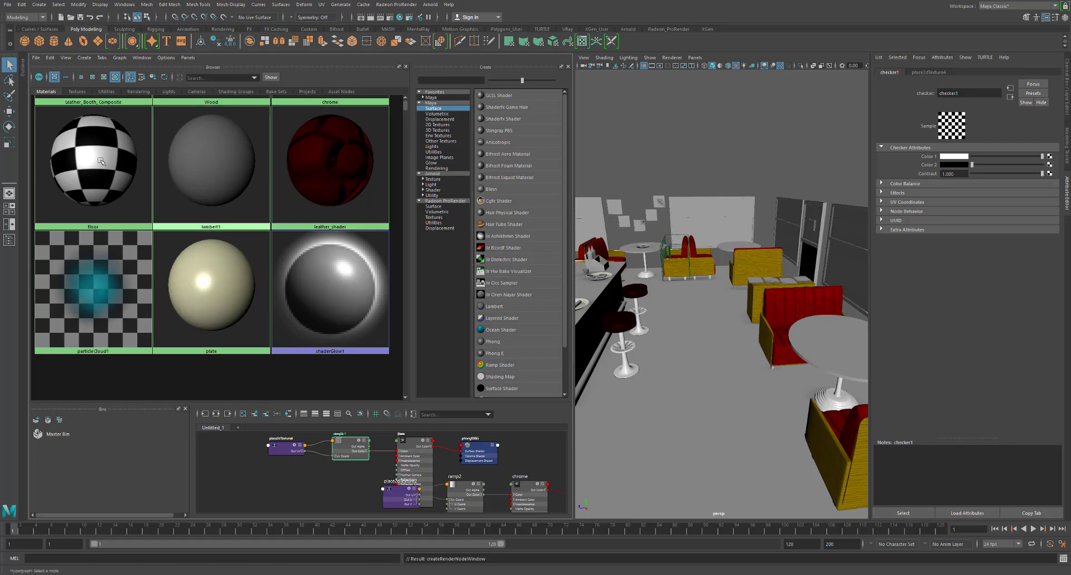
middle_click_drag(541, 298, 676, 361)
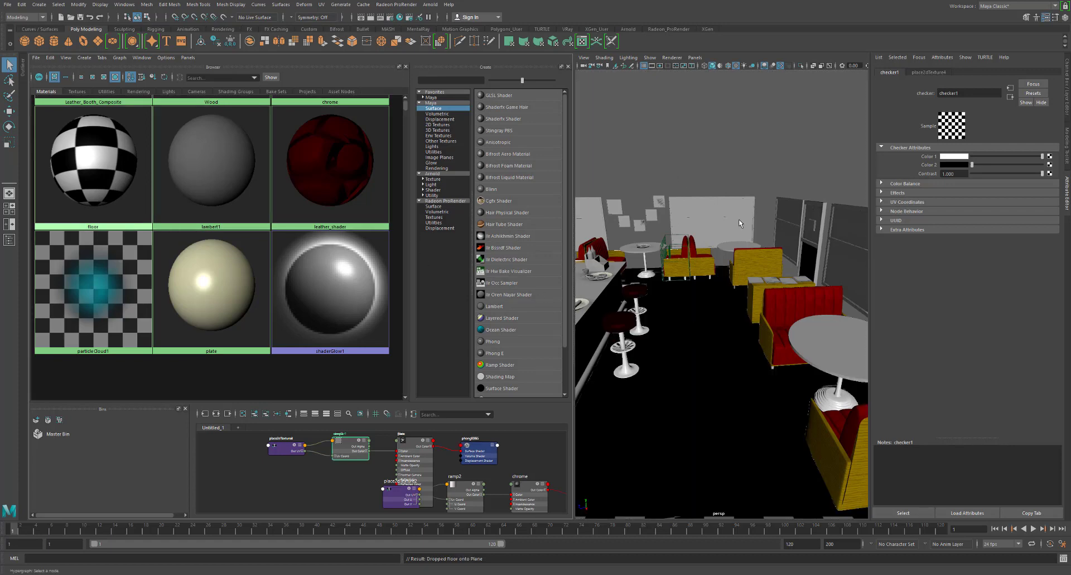
Reverse the normals of the floor plane and deselect it
left_click_drag(740, 223, 715, 219, "alt")
left_click(705, 252)
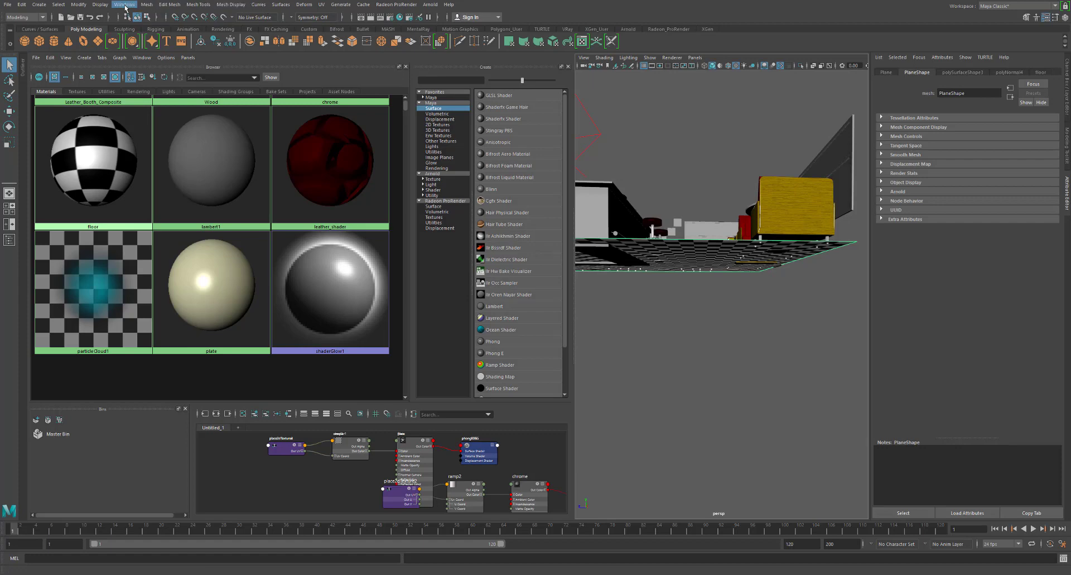
left_click(146, 5)
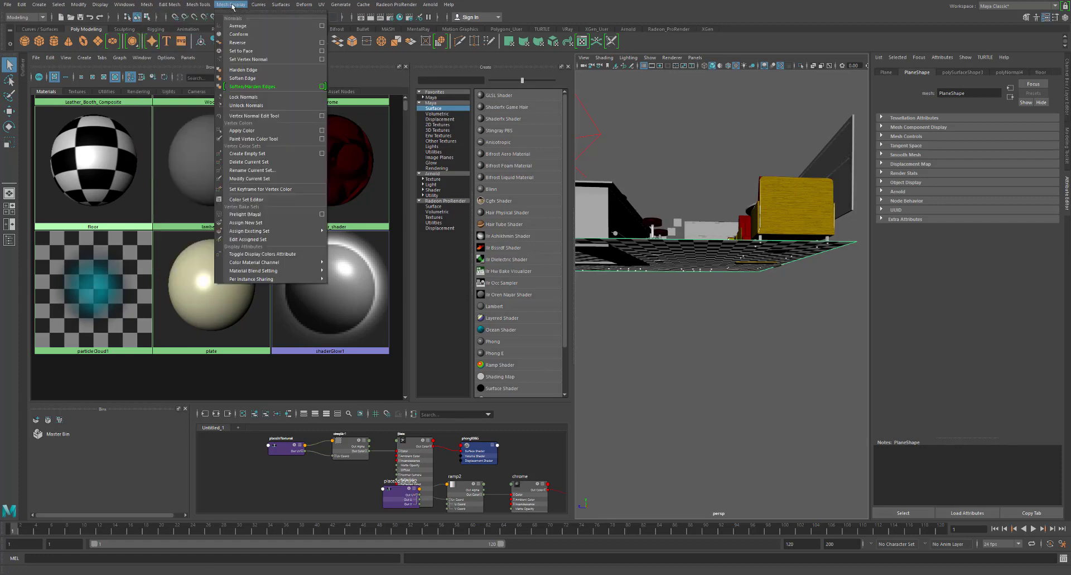
left_click(237, 43)
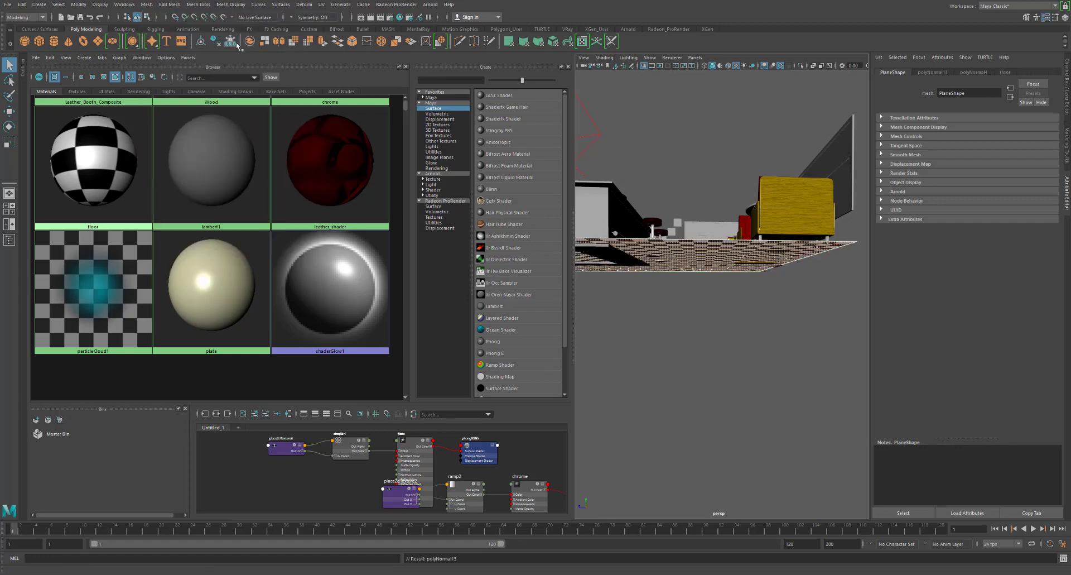
left_click_drag(691, 100, 705, 169, "alt")
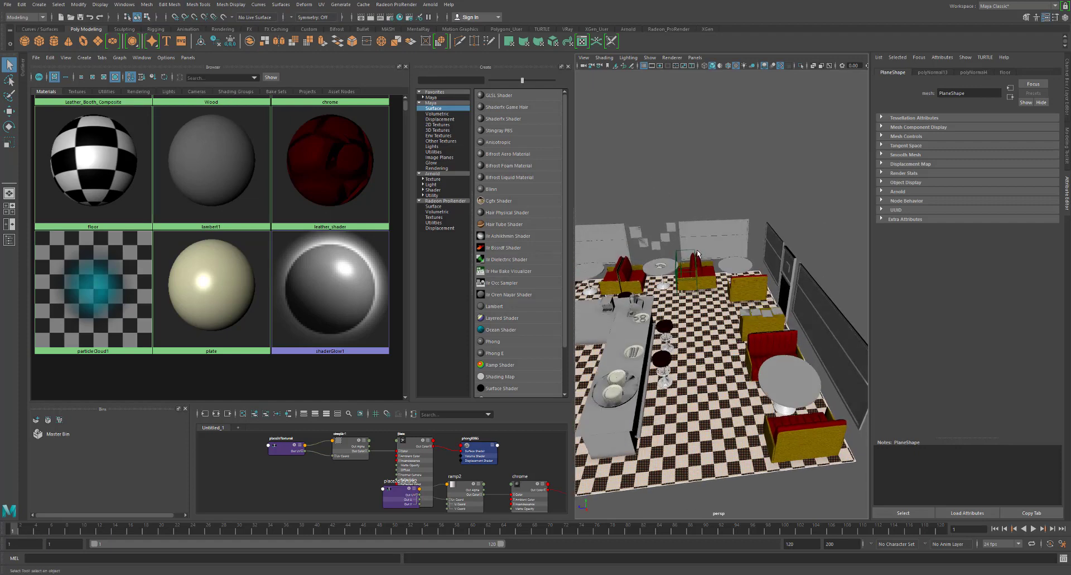
left_click(705, 168)
right_click_drag(615, 148, 749, 168, "alt")
left_click_drag(703, 243, 711, 233, "alt")
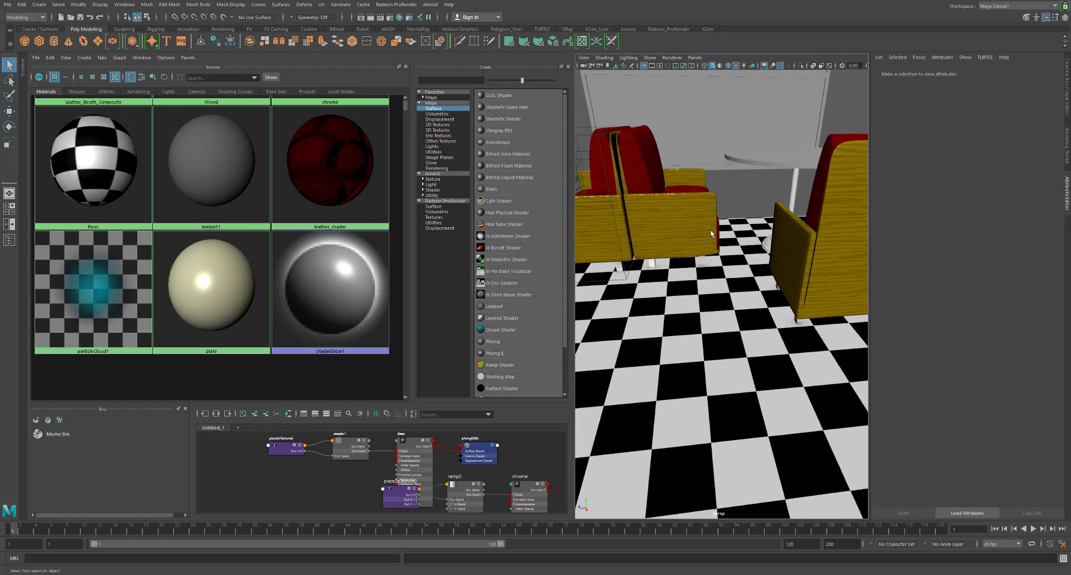
Set the floor material's reflectivity to 0.2 and brighten its reflected colour slightly from black
left_click(143, 170)
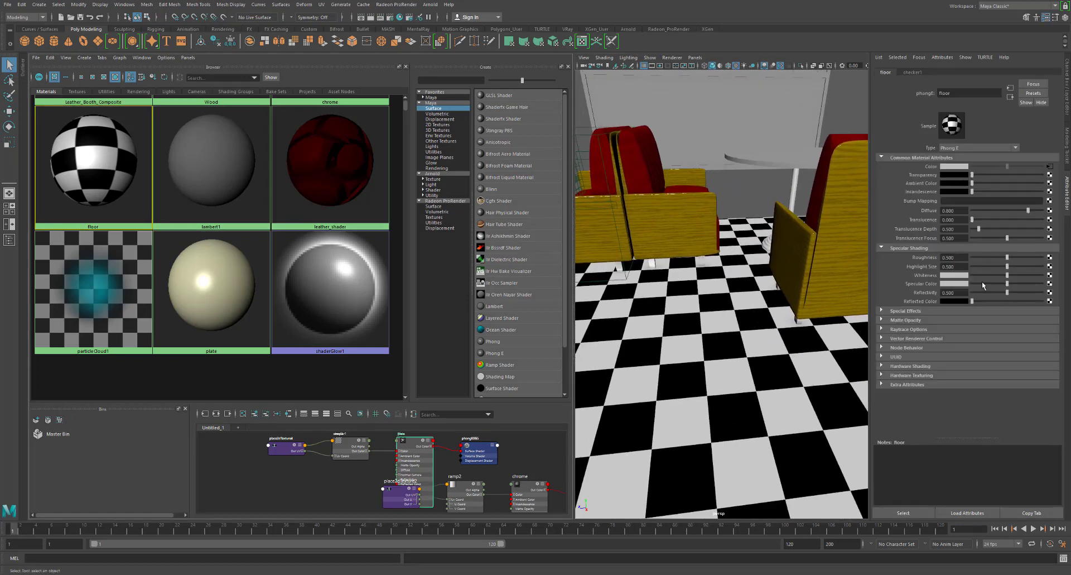
double_click(954, 292)
type("0.2")
key("Return")
left_click_drag(974, 303, 975, 303)
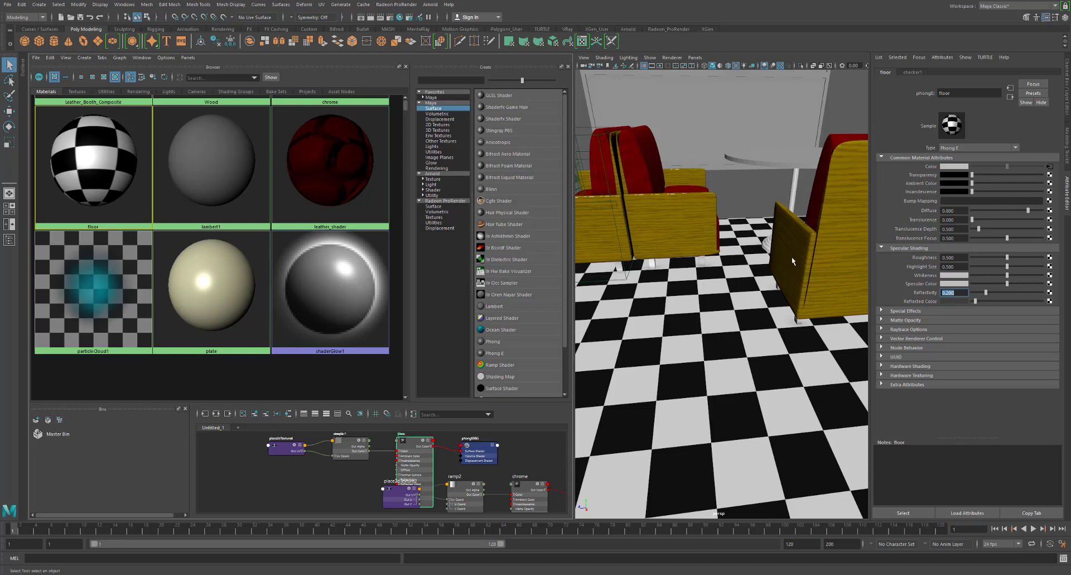
left_click(1049, 202)
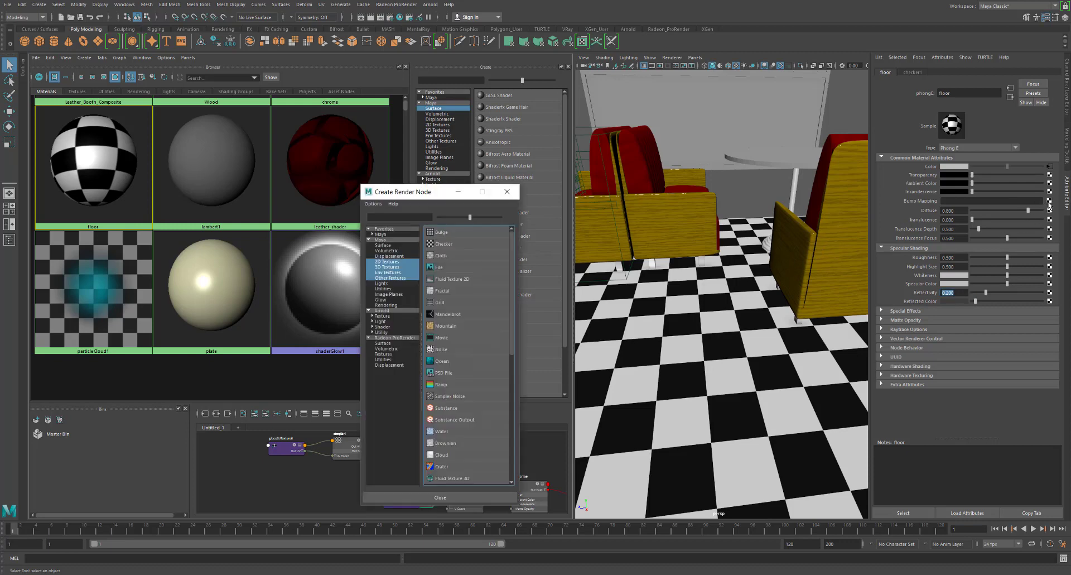
left_click(506, 192)
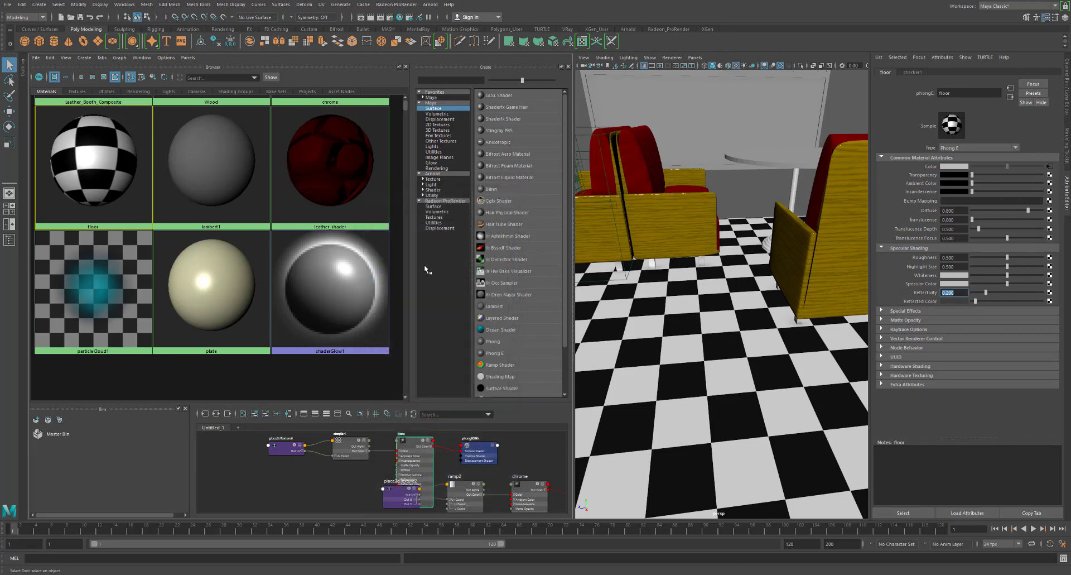
Enlarge the material browser and Create area, and create a Layered Texture node from Other Textures
left_click_drag(576, 285, 690, 291)
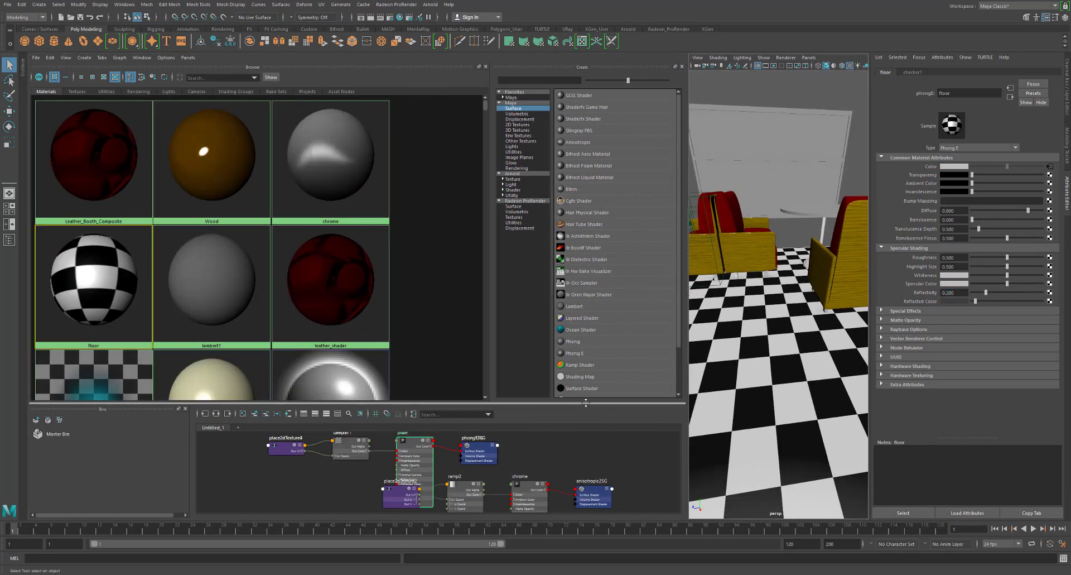
left_click_drag(584, 400, 581, 462)
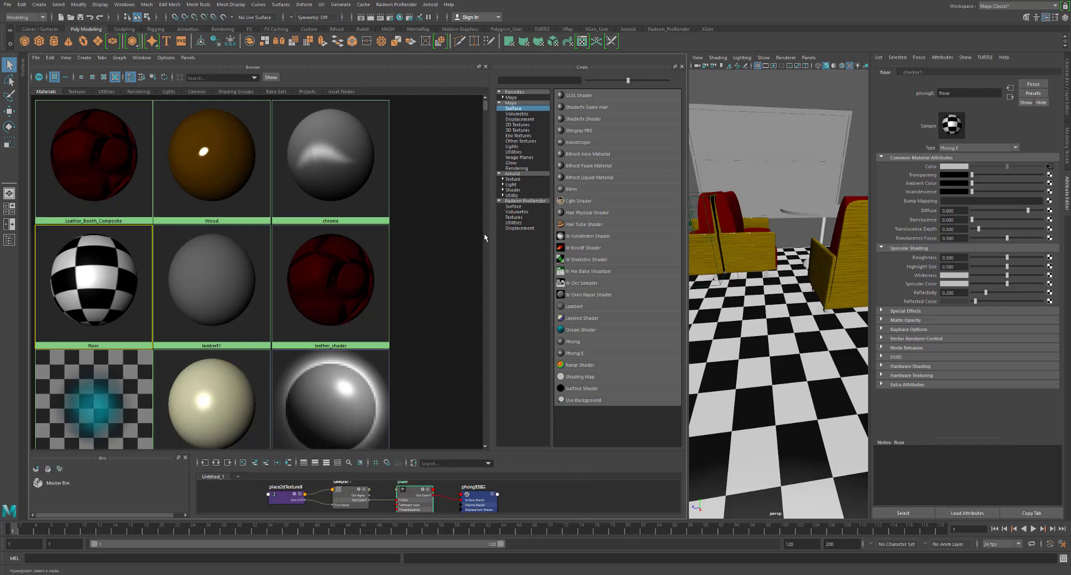
left_click(512, 152)
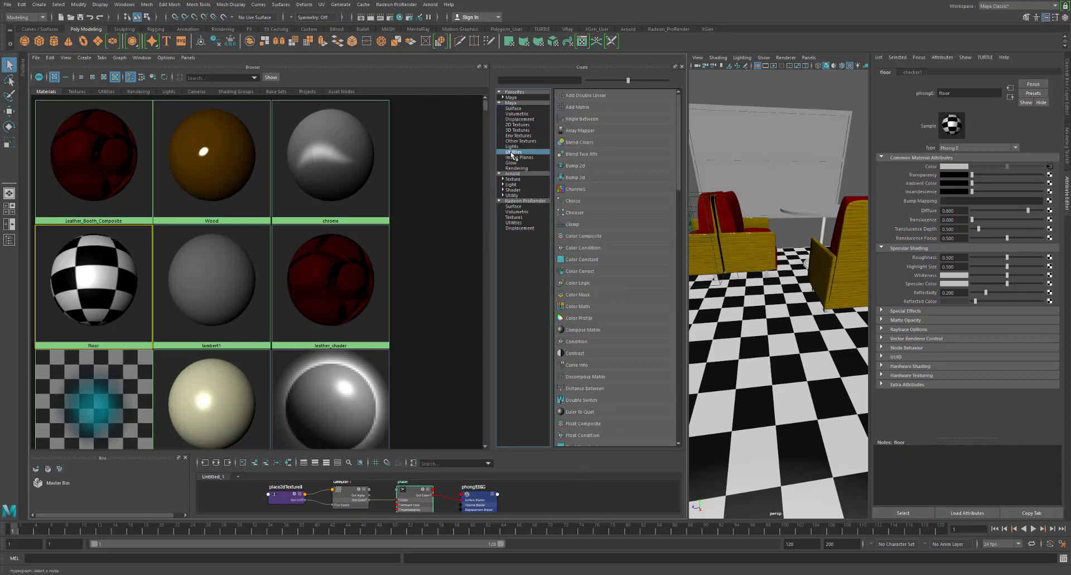
left_click(516, 126)
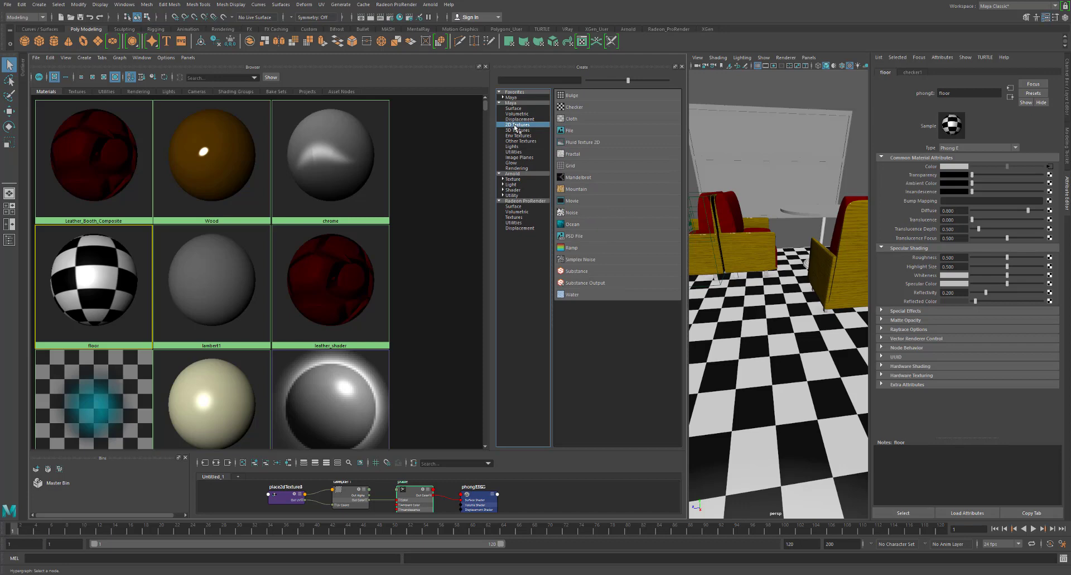
left_click(523, 131)
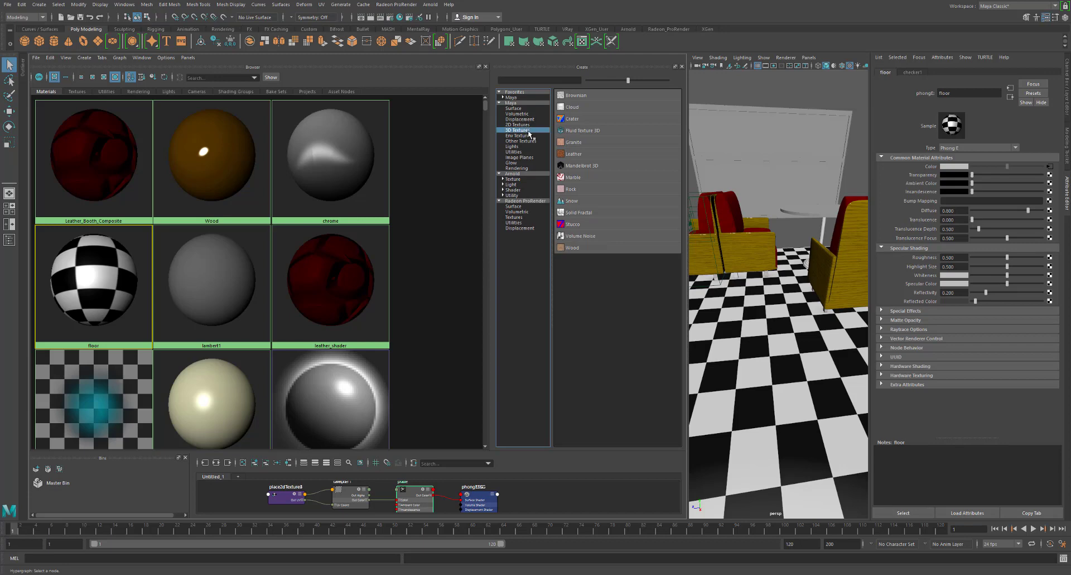
left_click(529, 137)
left_click(529, 142)
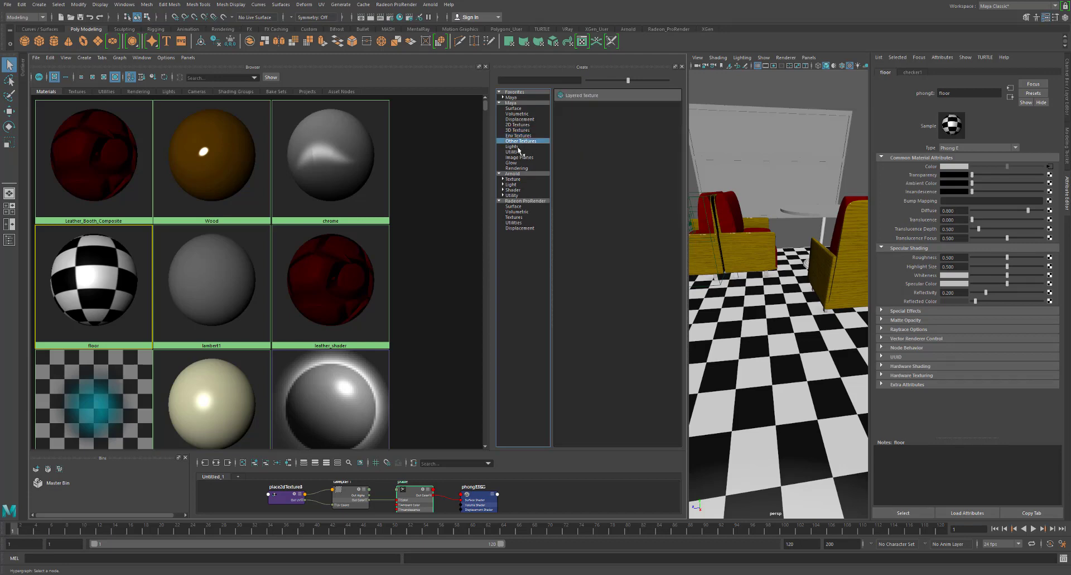
left_click(588, 96)
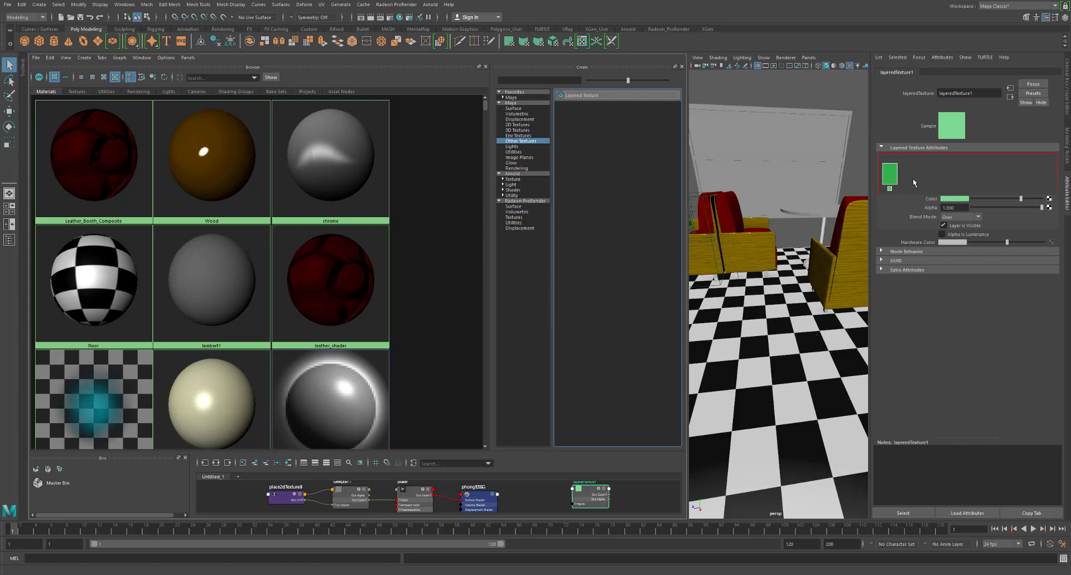
Break the connection between the checker texture and the floor material's color
left_click(120, 277)
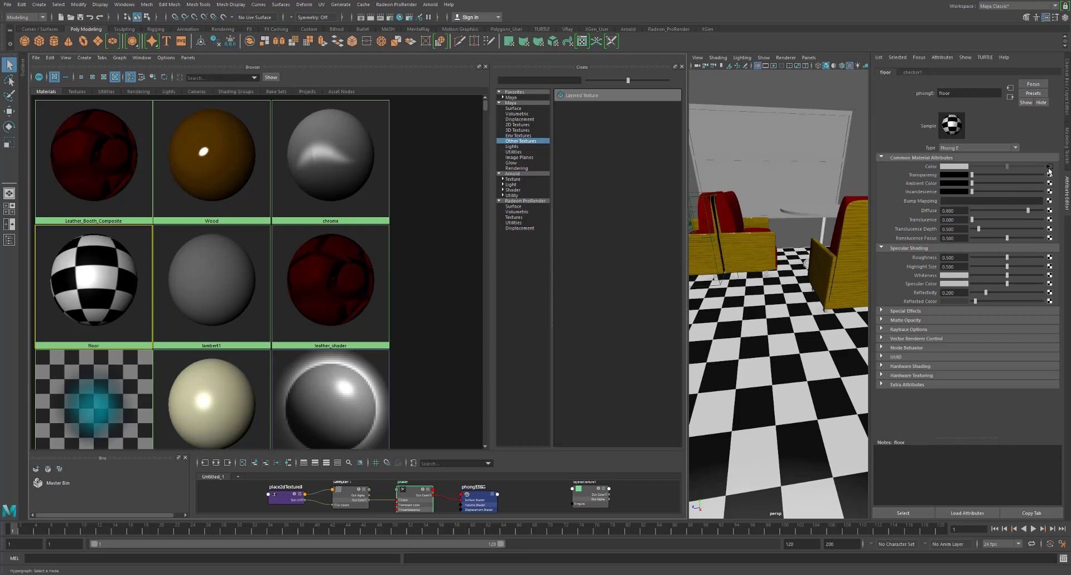
right_click(938, 167)
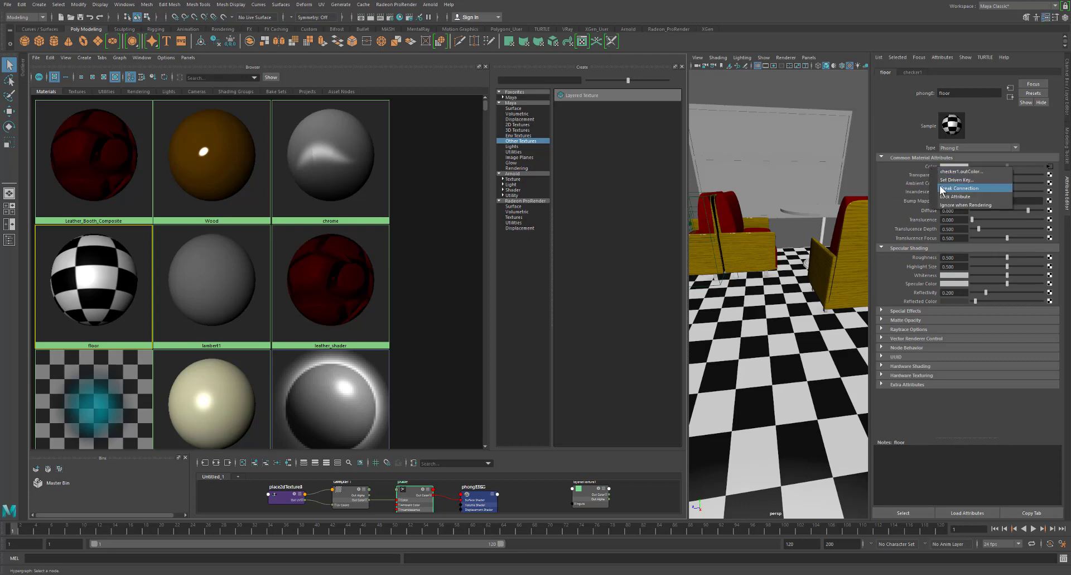
left_click(943, 189)
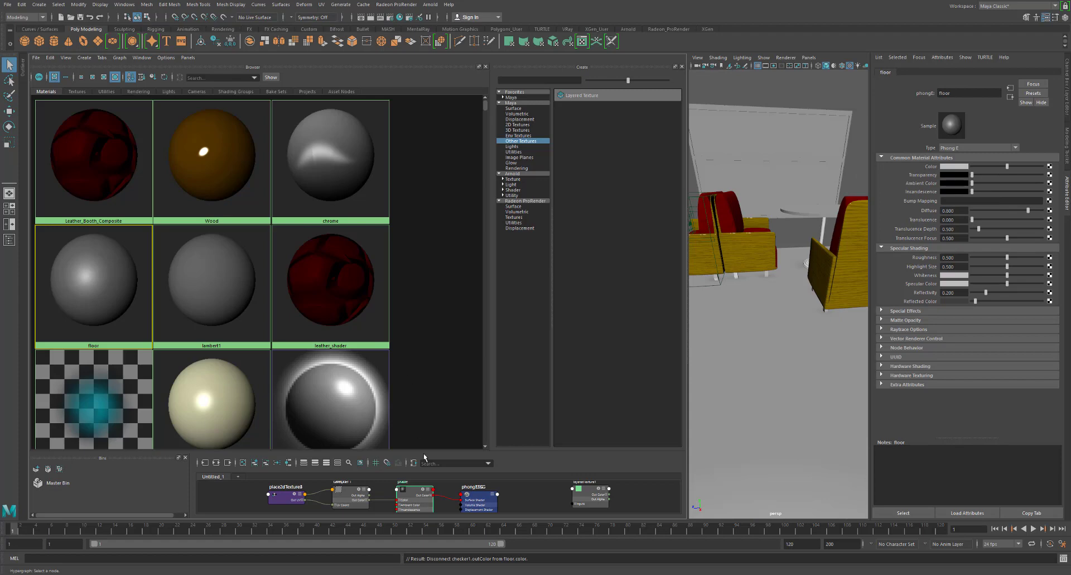
Enlarge the node graph area, delete the unused nodes from the scene, and shrink the material swatches
left_click_drag(424, 453, 427, 291)
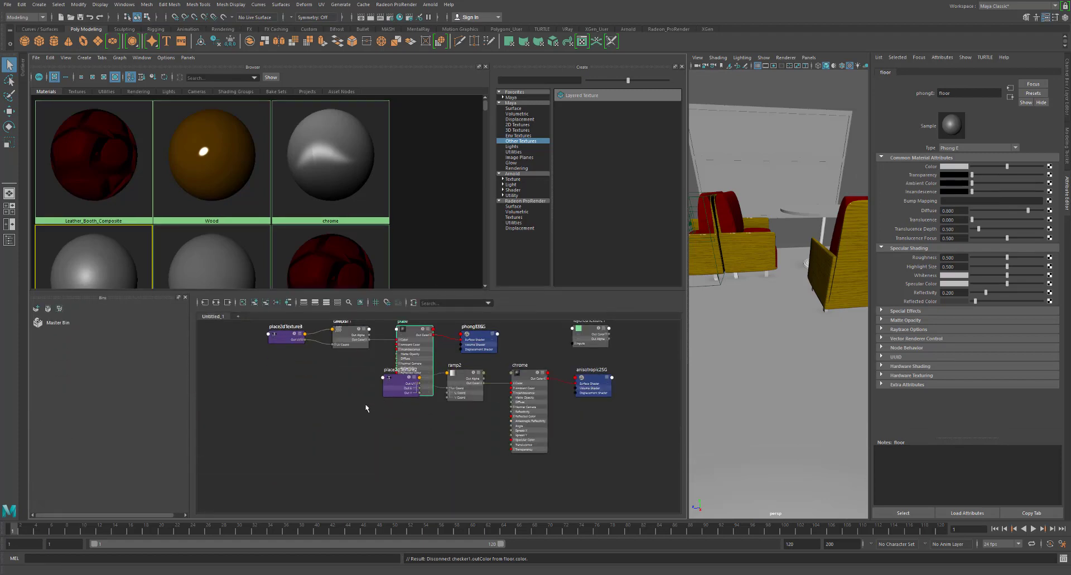
right_click_drag(365, 408, 464, 413, "alt")
middle_click_drag(464, 413, 369, 483, "alt")
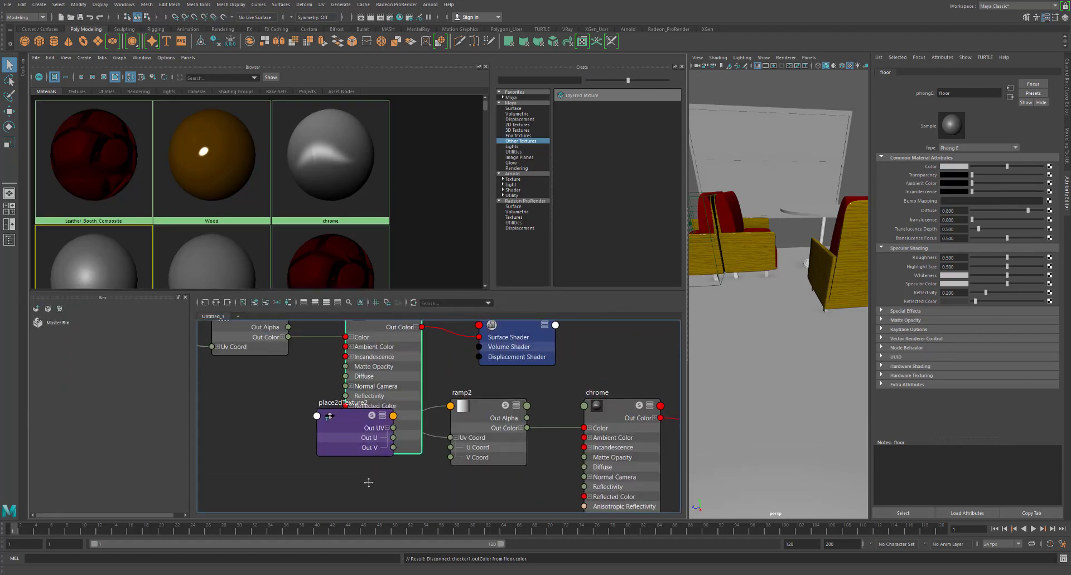
scroll(367, 472, "down", 2)
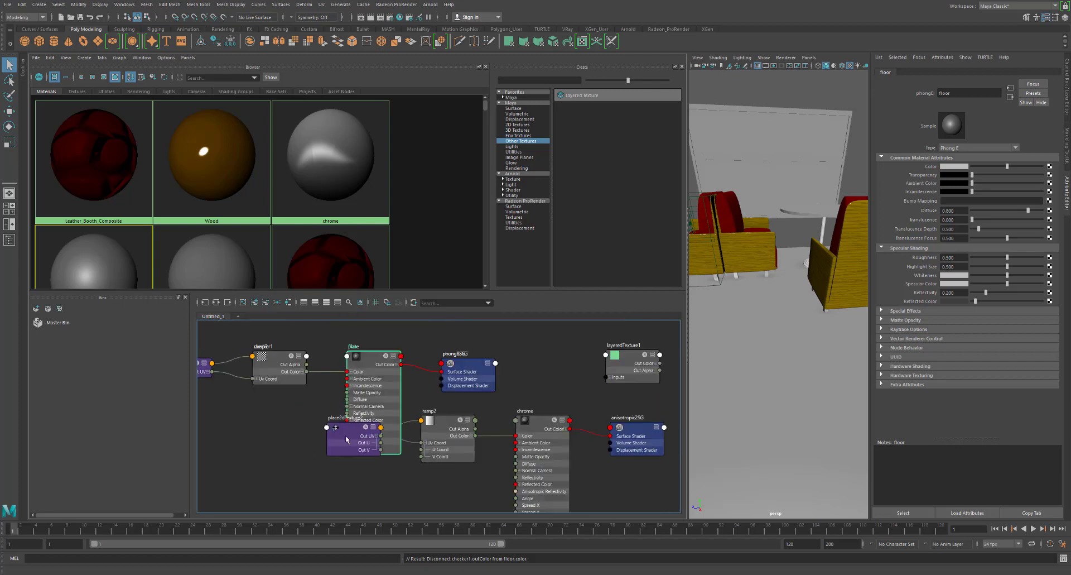
left_click(51, 59)
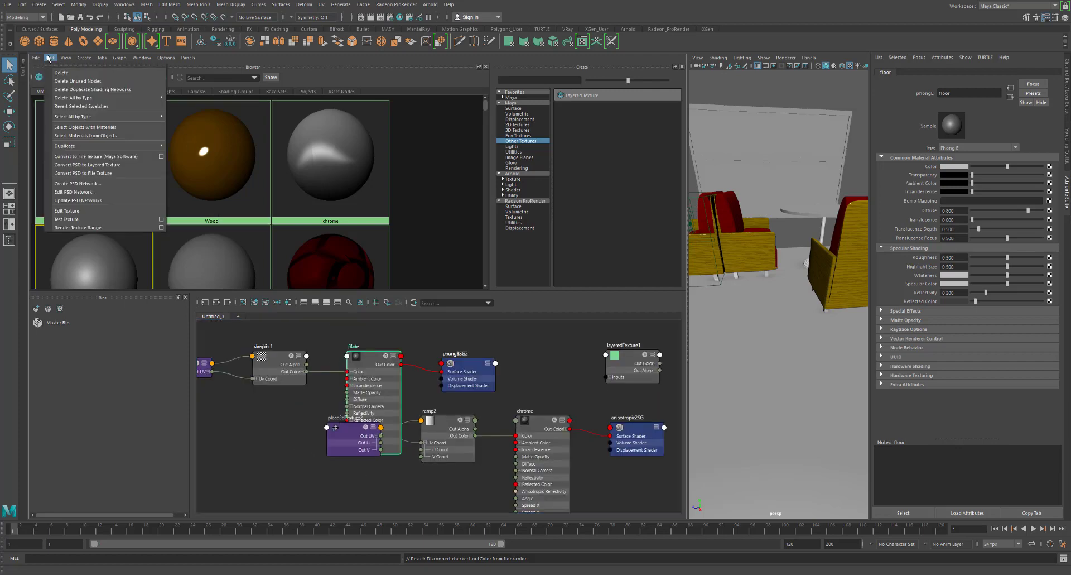
left_click(59, 81)
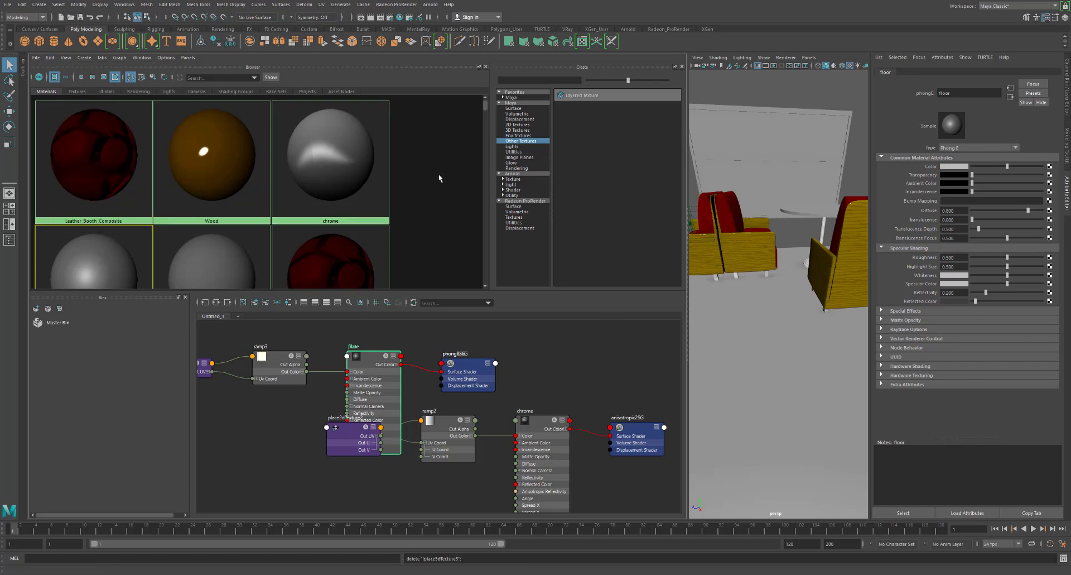
right_click_drag(439, 175, 415, 179, "alt")
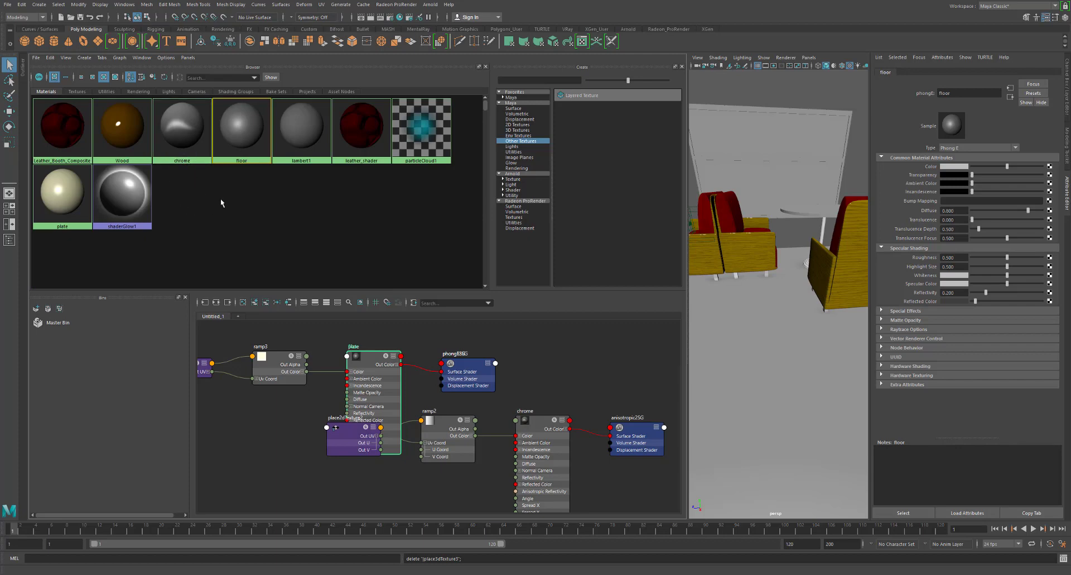
left_click(576, 97)
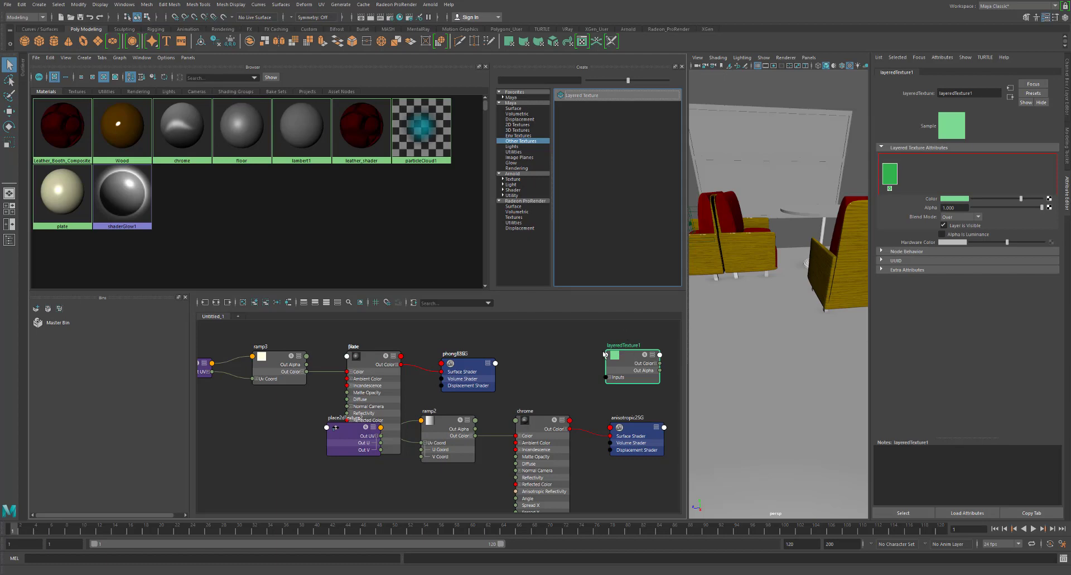
left_click_drag(631, 360, 603, 354)
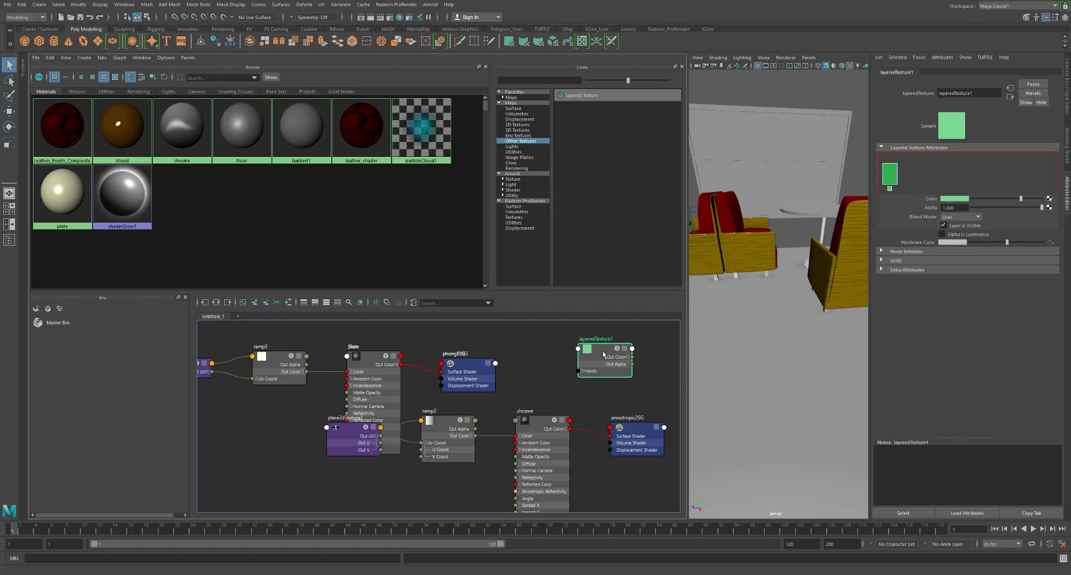
key("Delete")
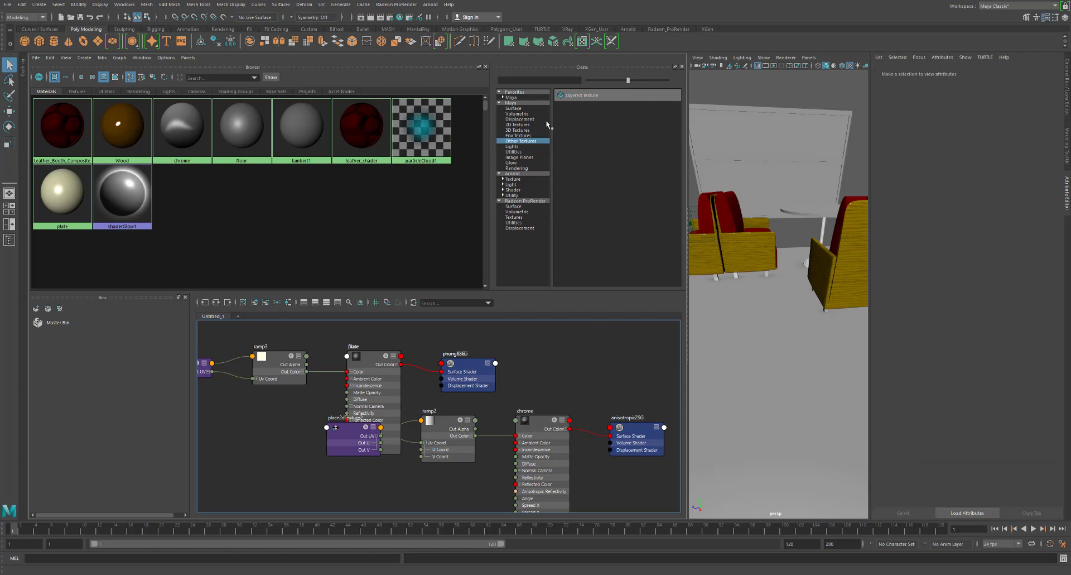
Graph the network of the floor material in the node work area
left_click(382, 207)
left_click(245, 138)
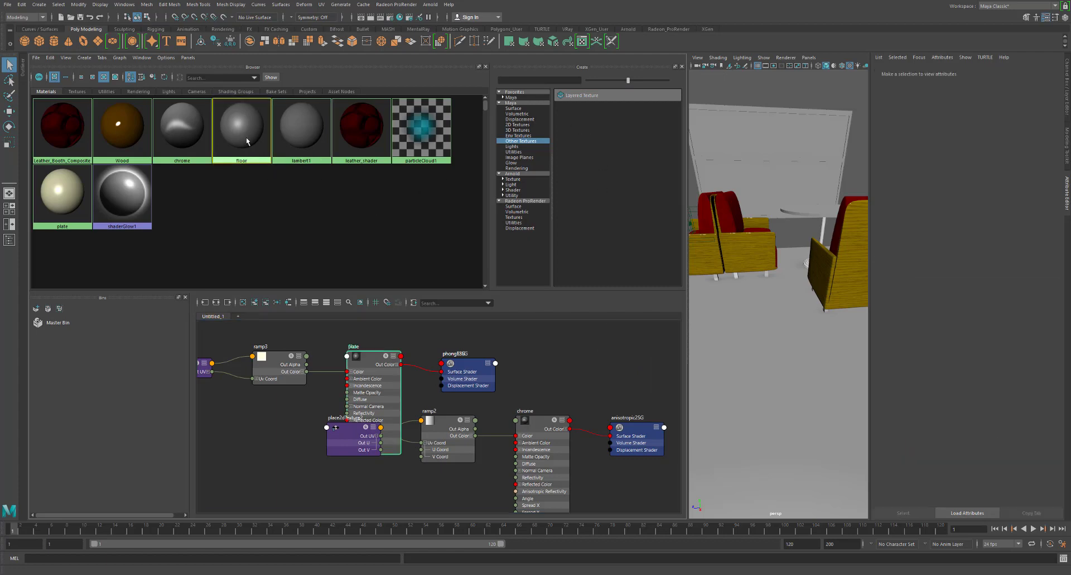
right_click(245, 137)
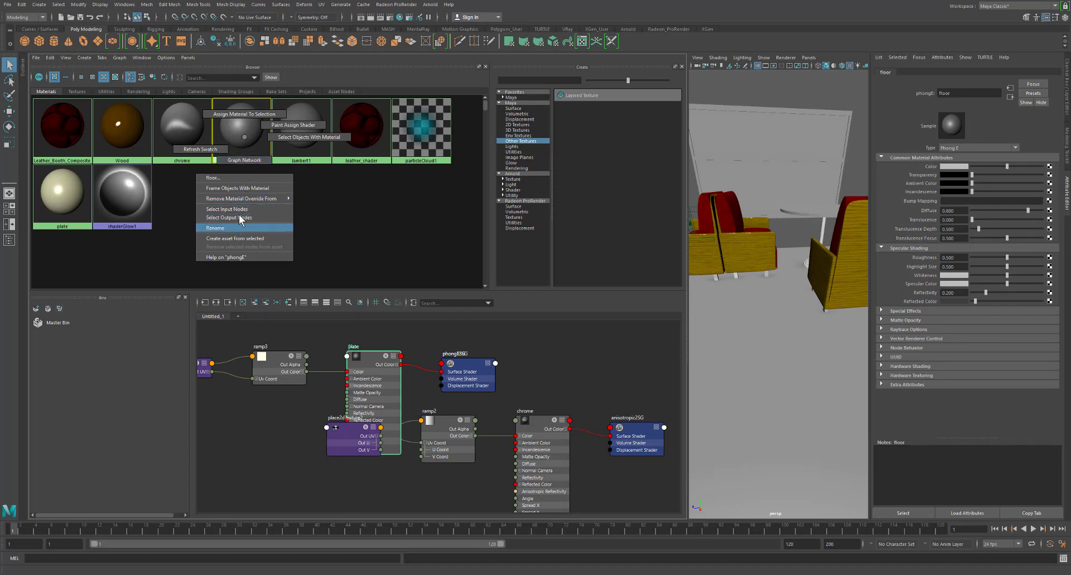
left_click(233, 178)
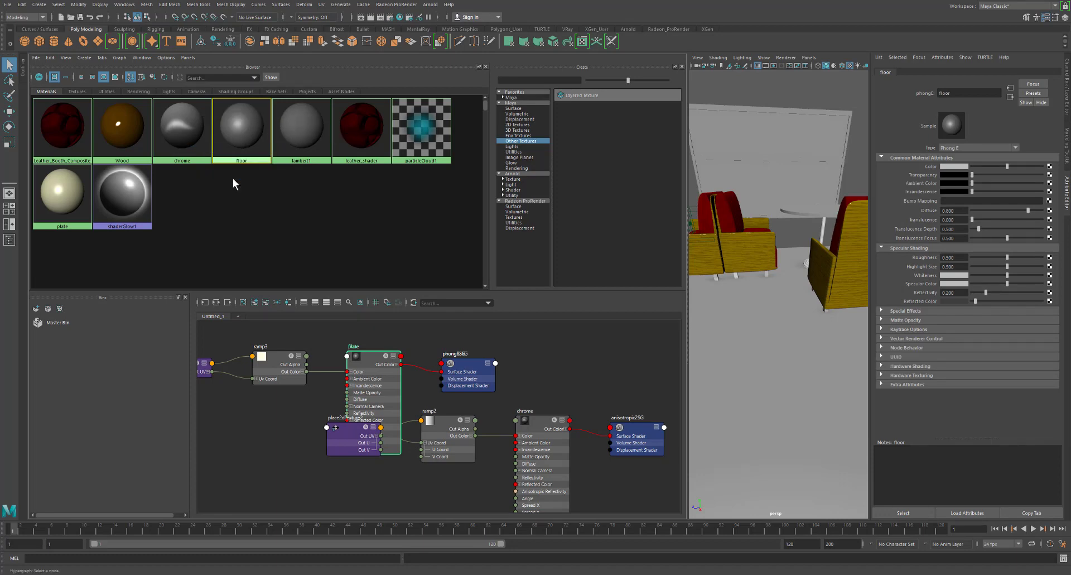
right_click(239, 139)
left_click(238, 162)
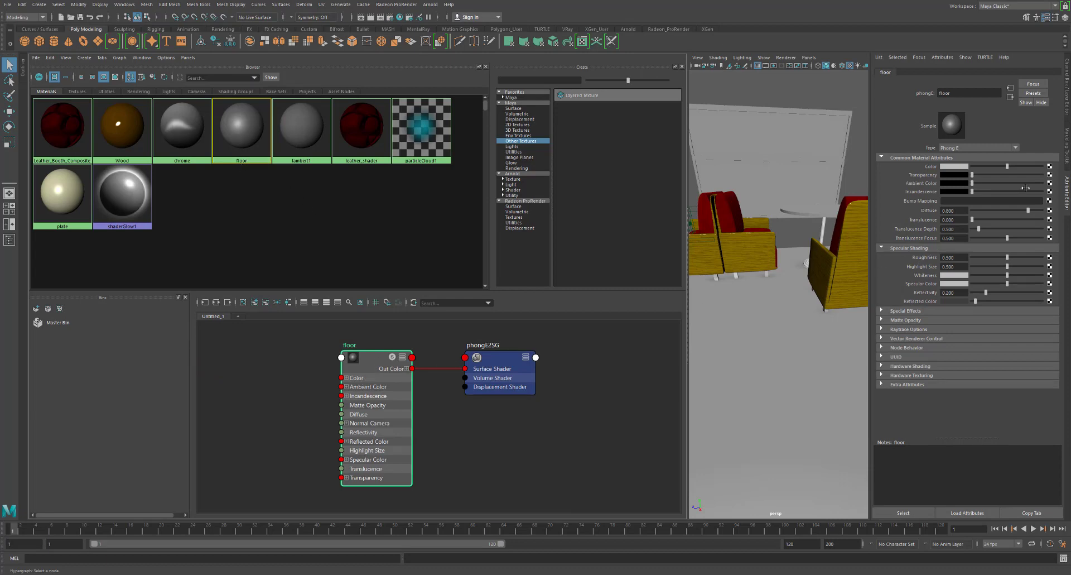
Connect a new Layered Texture from Other Textures to the floor material's color
left_click(1049, 166)
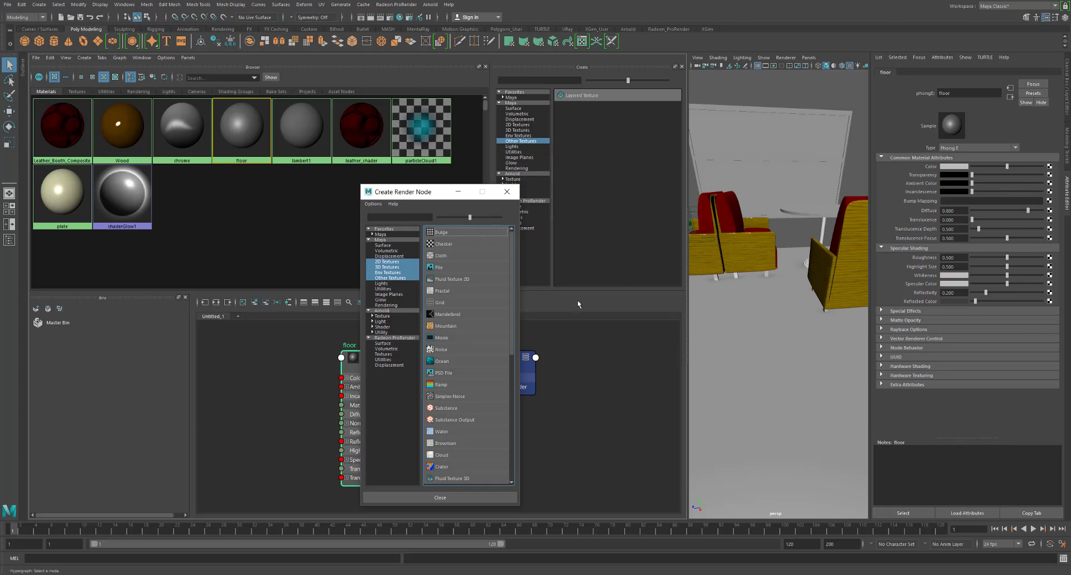
left_click(393, 278)
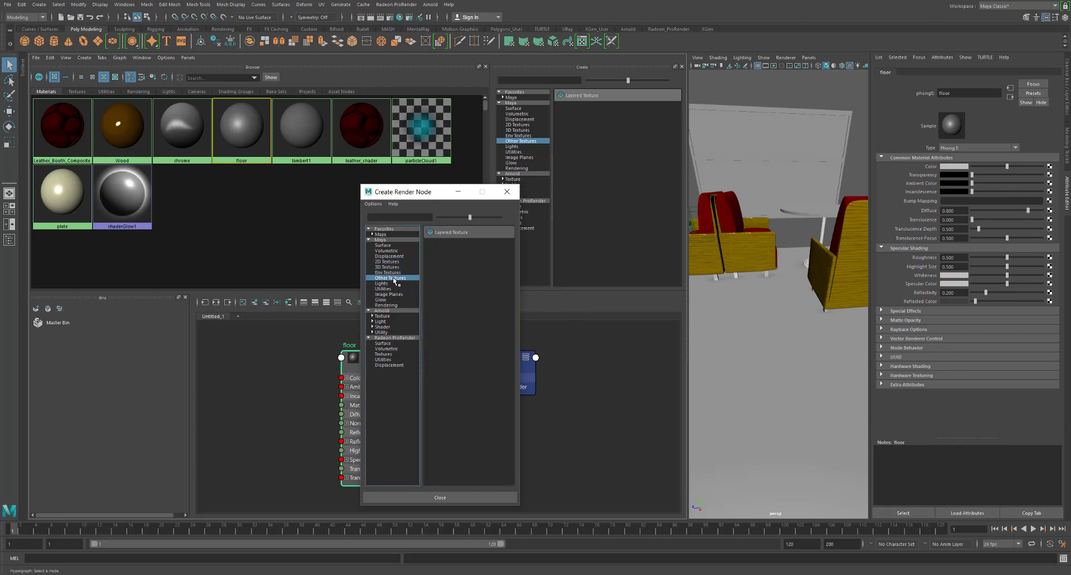
left_click(434, 233)
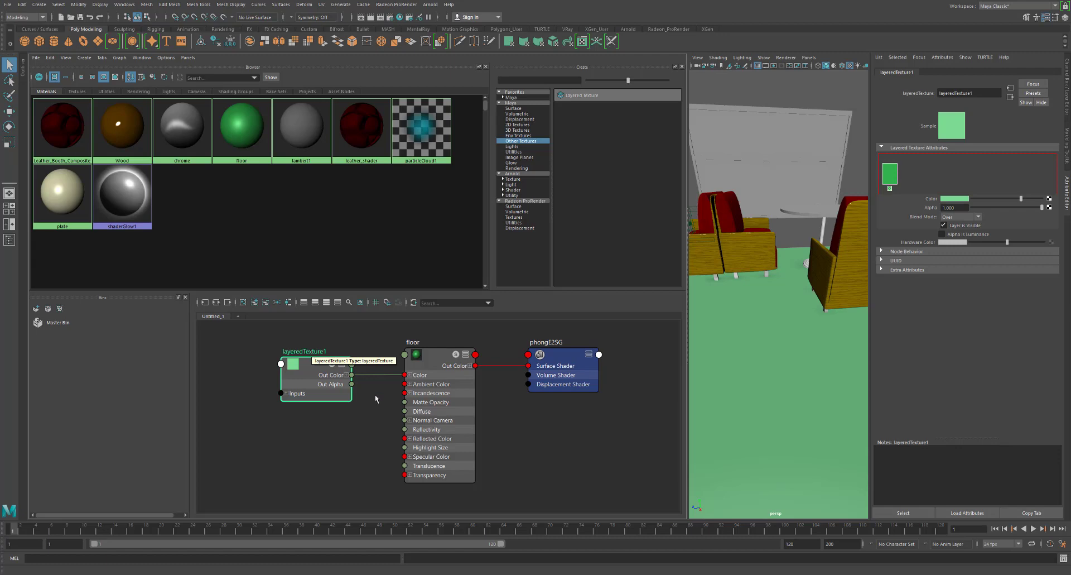
Add a second layer to the layered texture and connect a Checker texture to the first layer's color
left_click(906, 174)
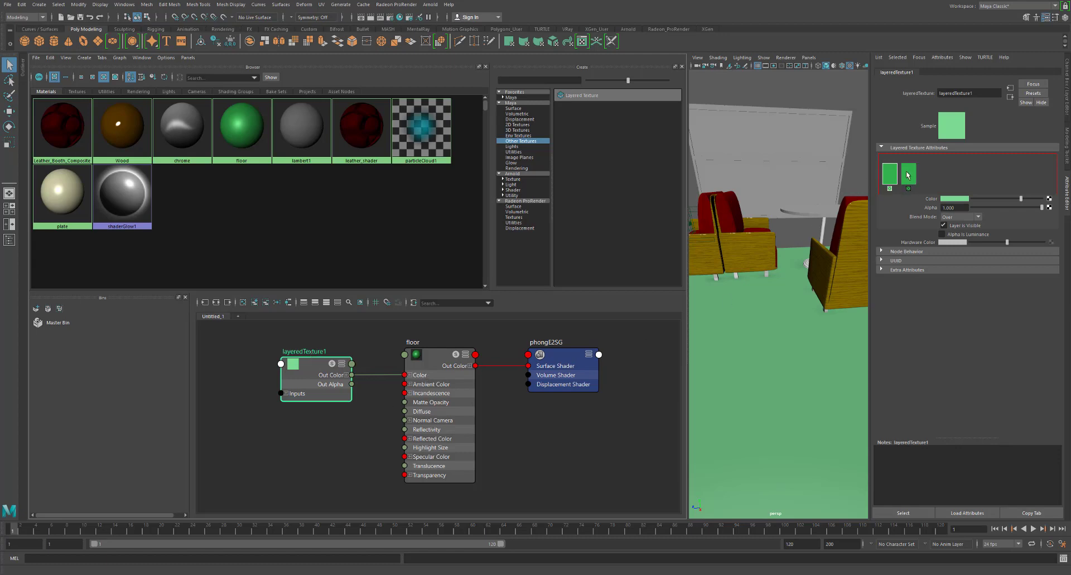
left_click(1049, 201)
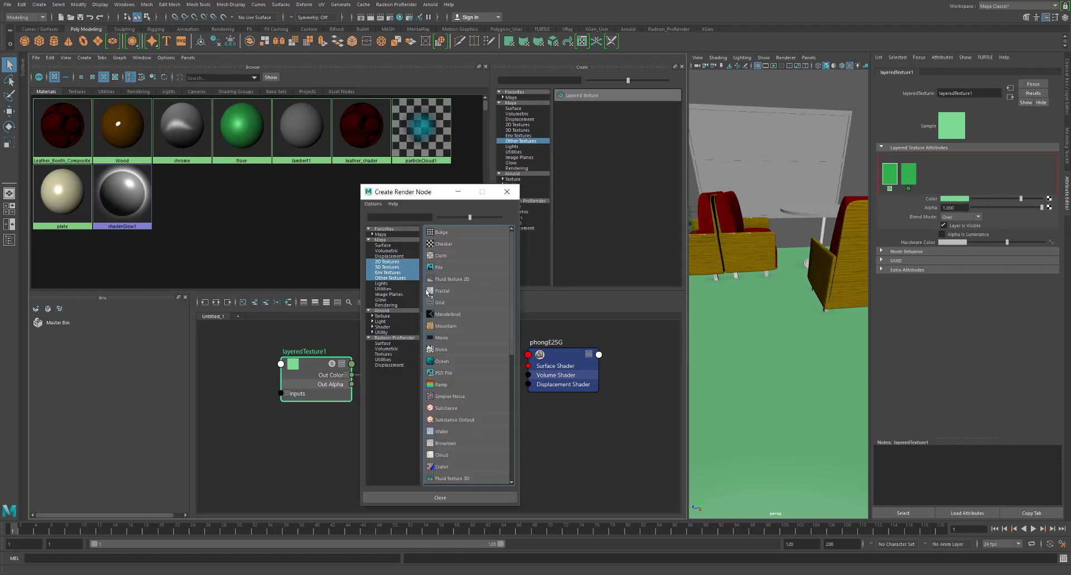
left_click(391, 261)
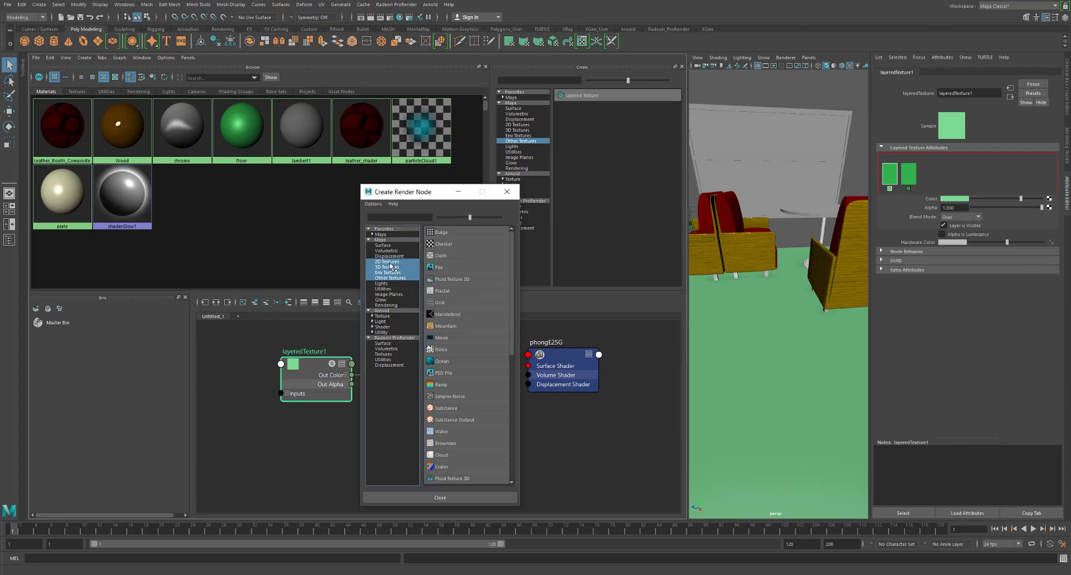
left_click(443, 244)
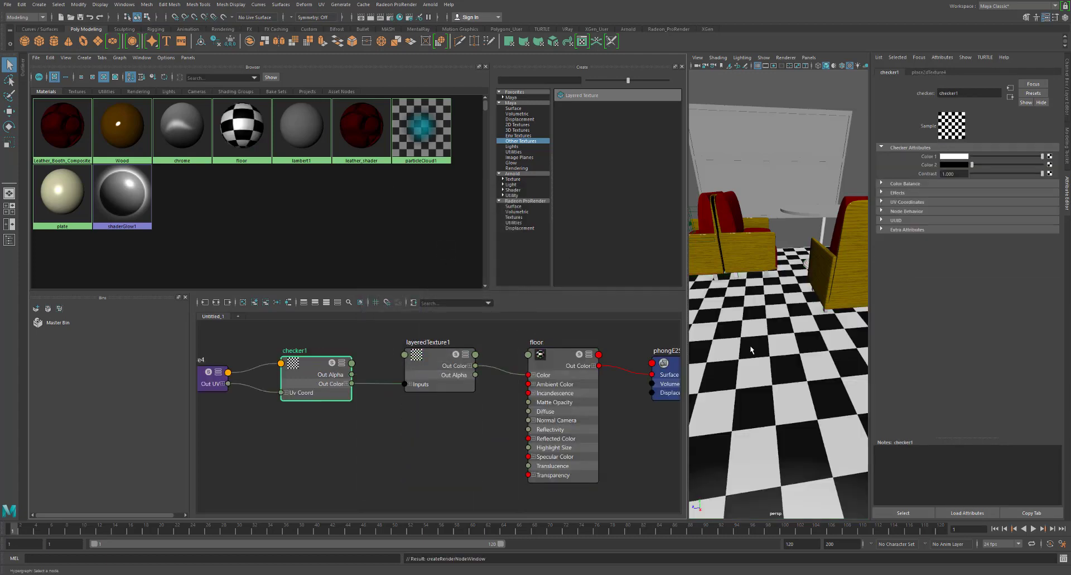
Reorder the layered texture so the checker layer sits below the green layer, and connect a Noise texture to the green layer's color
left_click(431, 360)
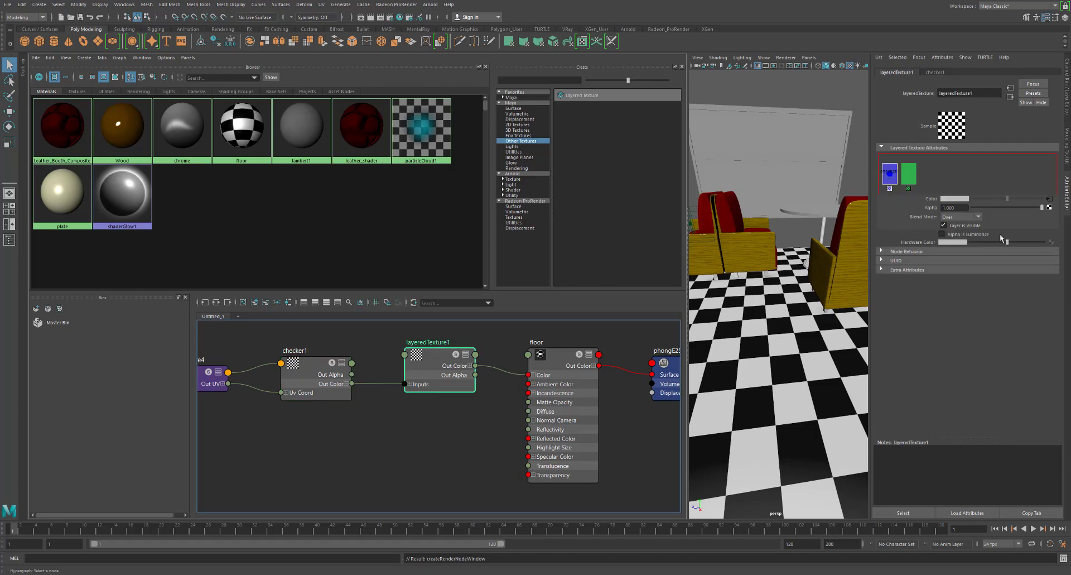
left_click(911, 179)
middle_click_drag(893, 182, 915, 174)
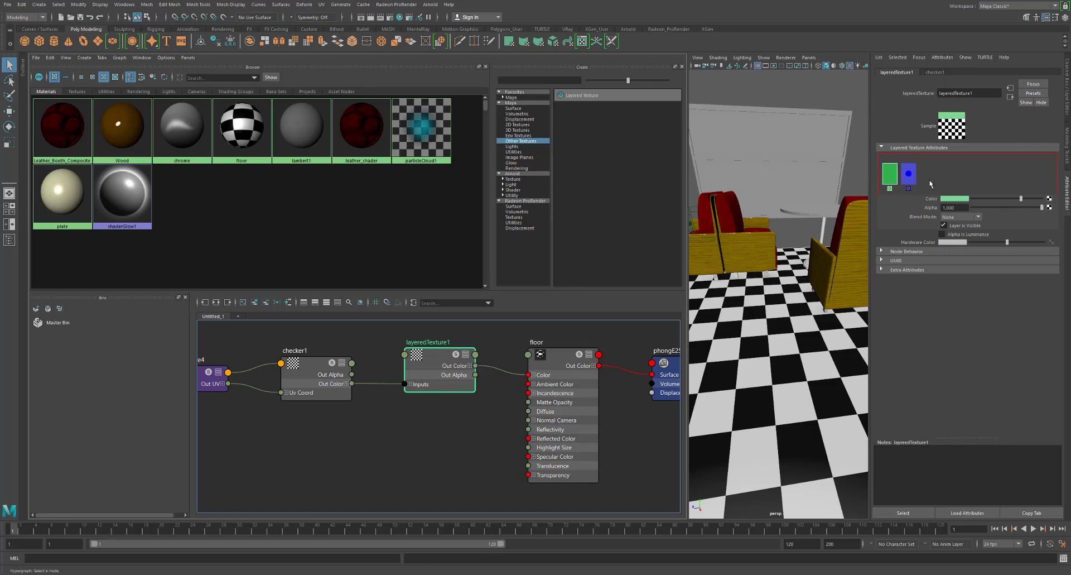
left_click(1047, 207)
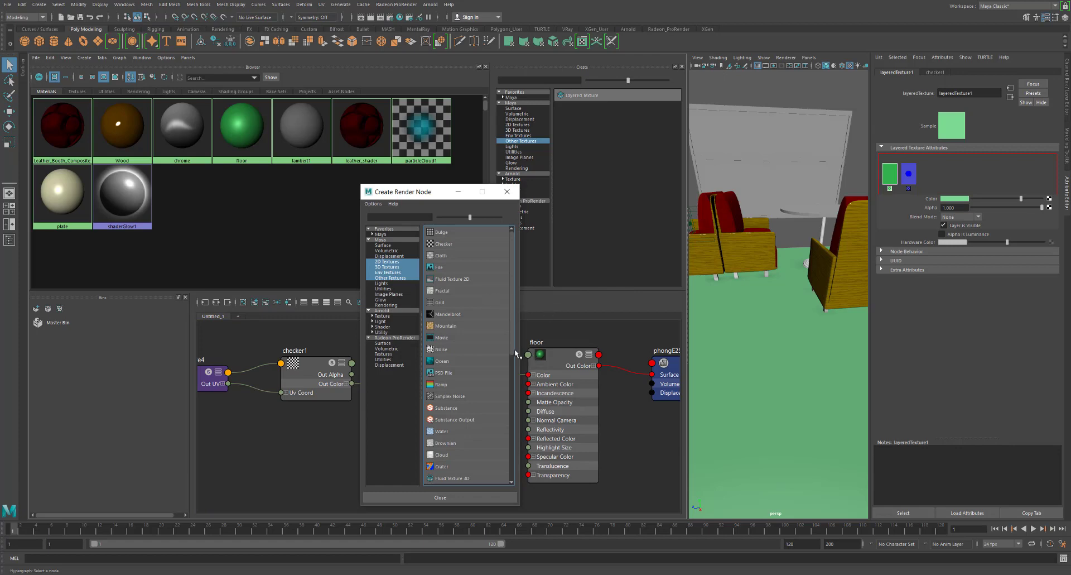
left_click(461, 349)
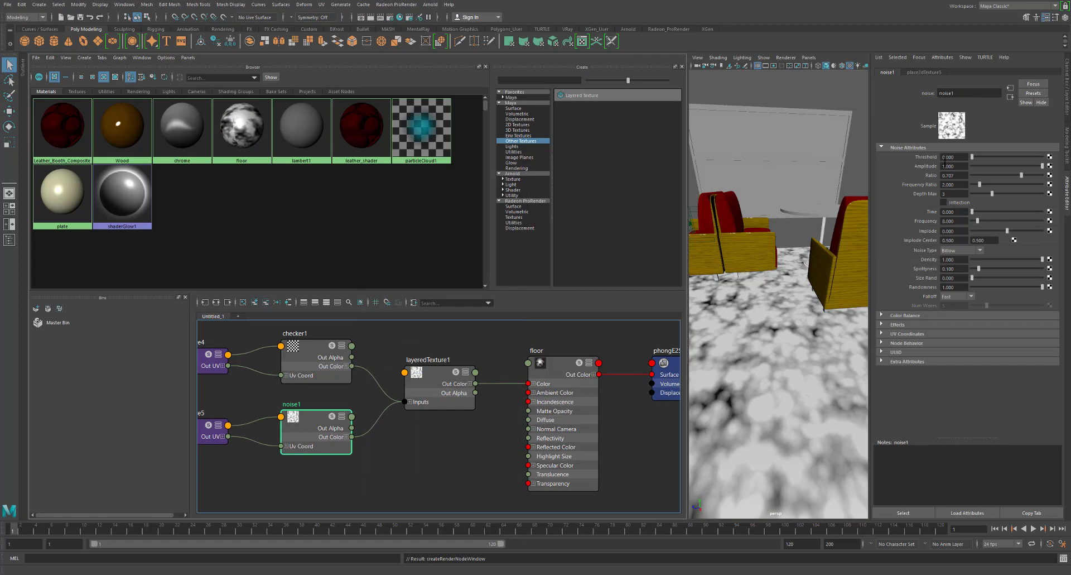
Try the Over, In, Out, Add and Subtract blend modes on the noise layer and settle on Multiply
left_click(457, 375)
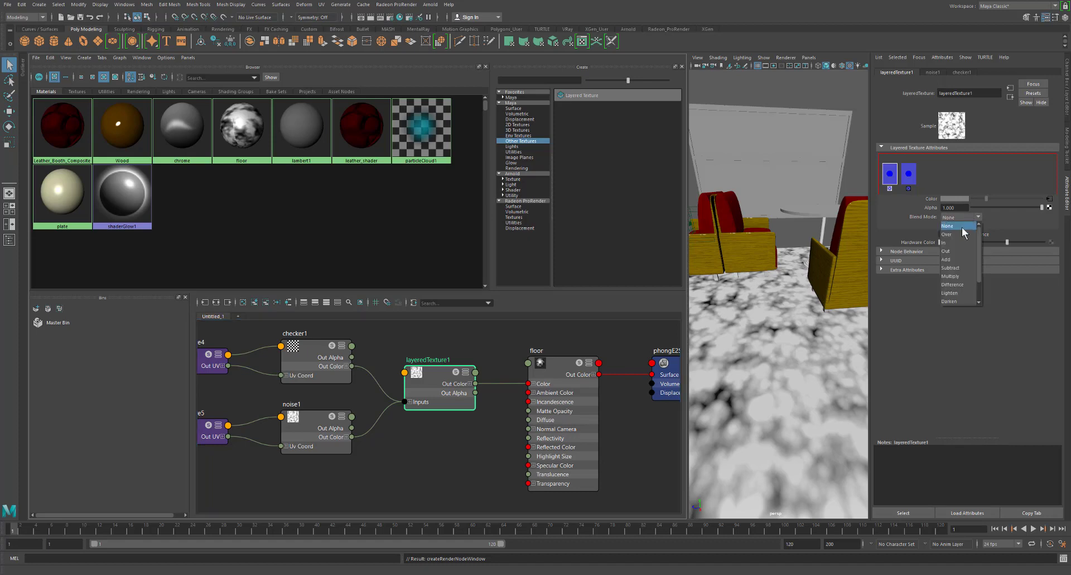
left_click(966, 234)
left_click(969, 218)
left_click(957, 243)
left_click(962, 218)
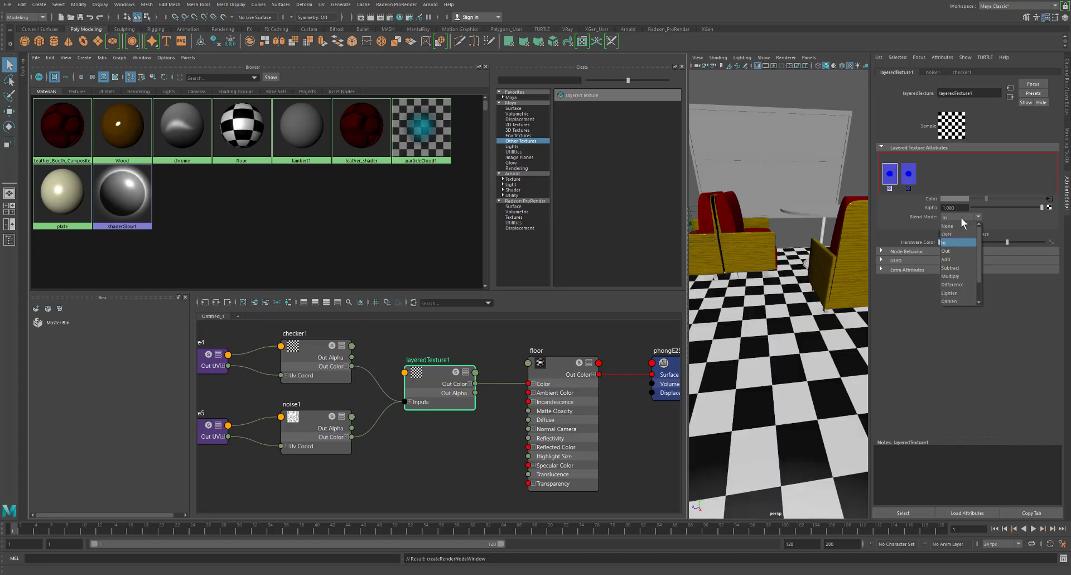
left_click(959, 251)
left_click(962, 218)
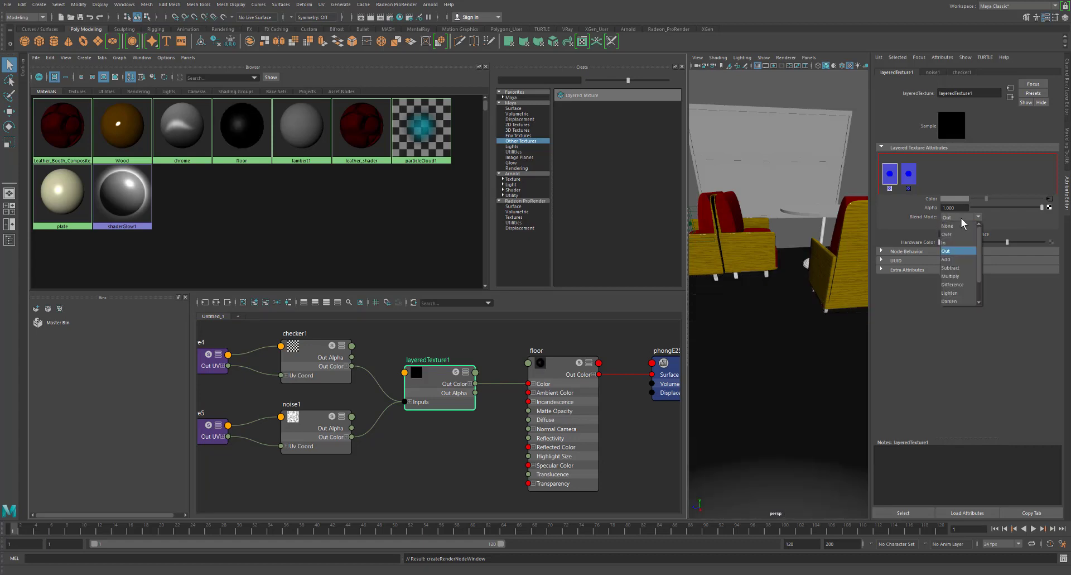
left_click(955, 259)
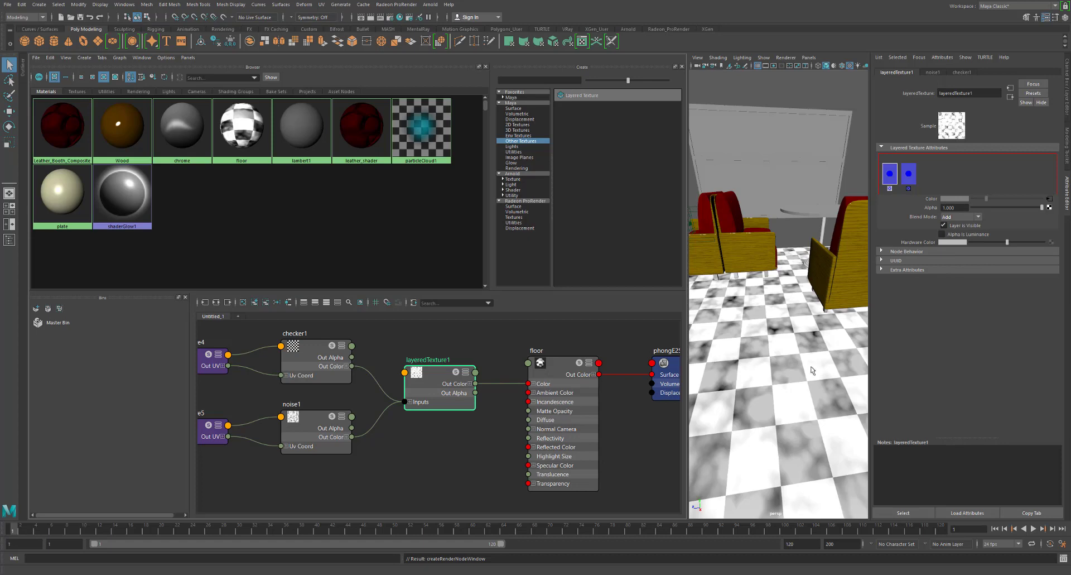
left_click(959, 217)
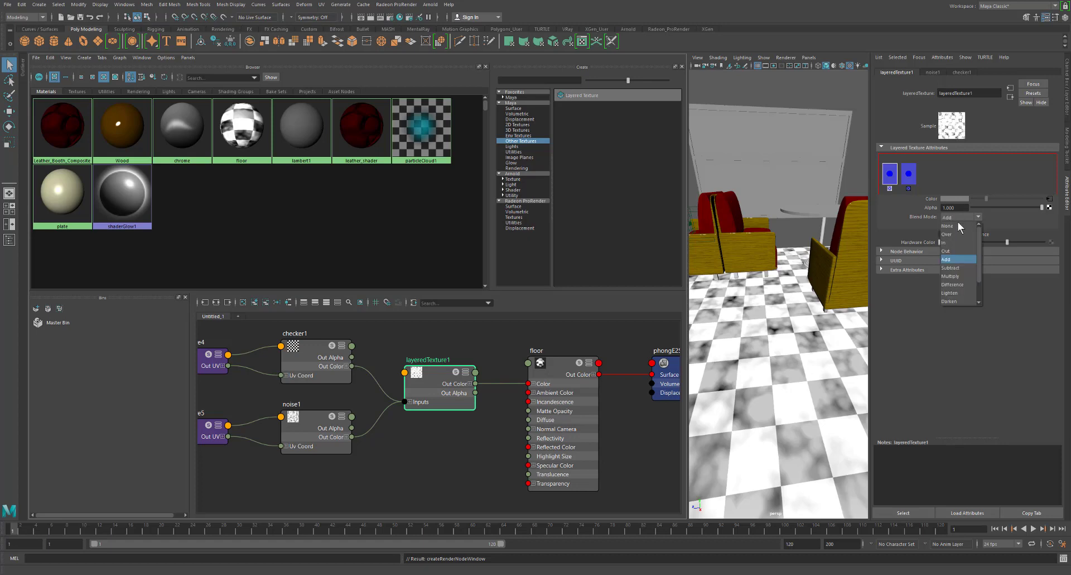
left_click(956, 268)
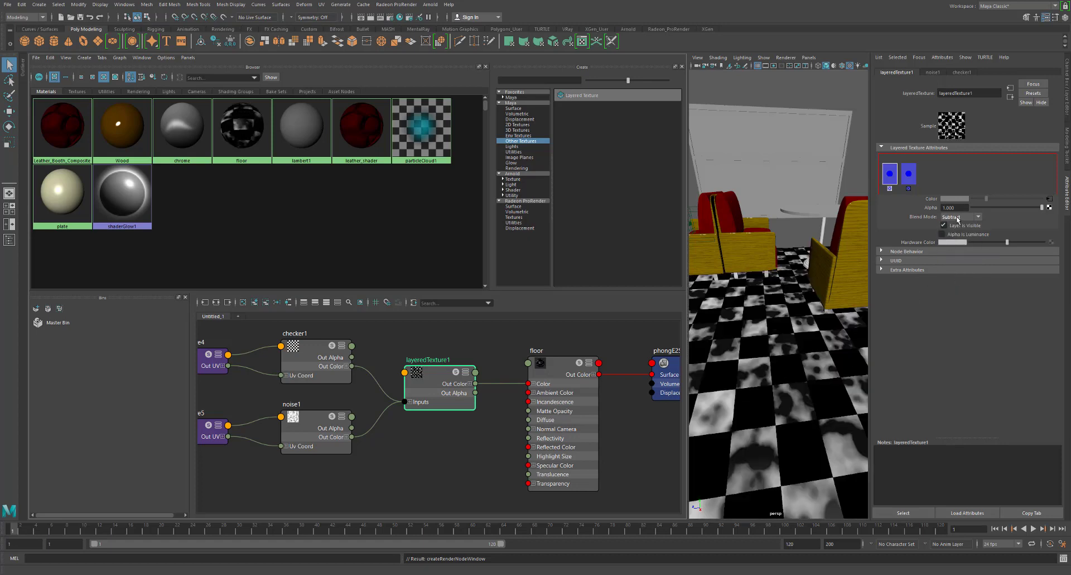
left_click(959, 219)
left_click(956, 276)
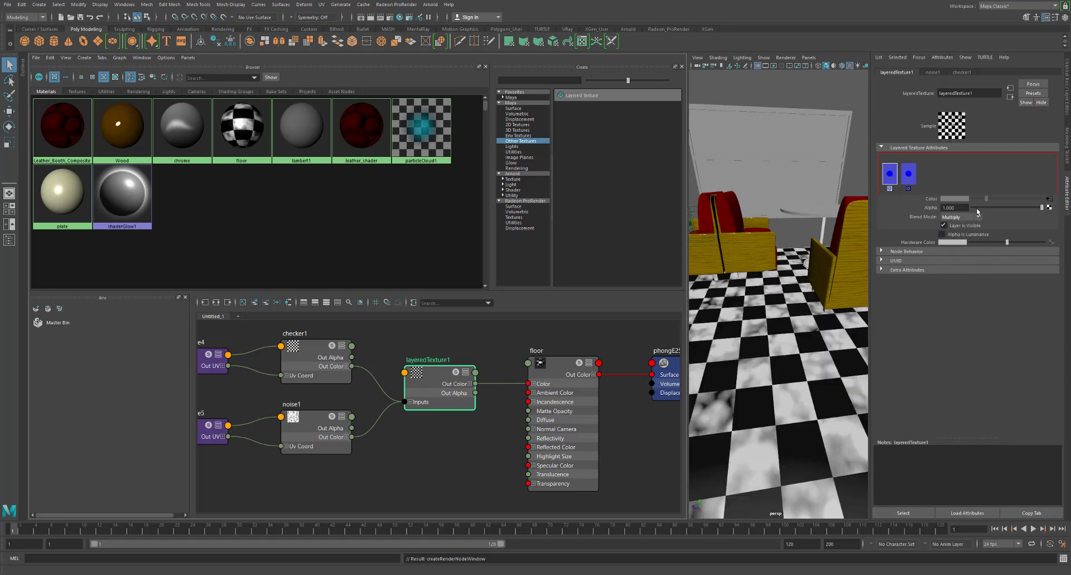
Set the Repeat UV of the noise texture's 2D placement to 5 in both directions
left_click(302, 425)
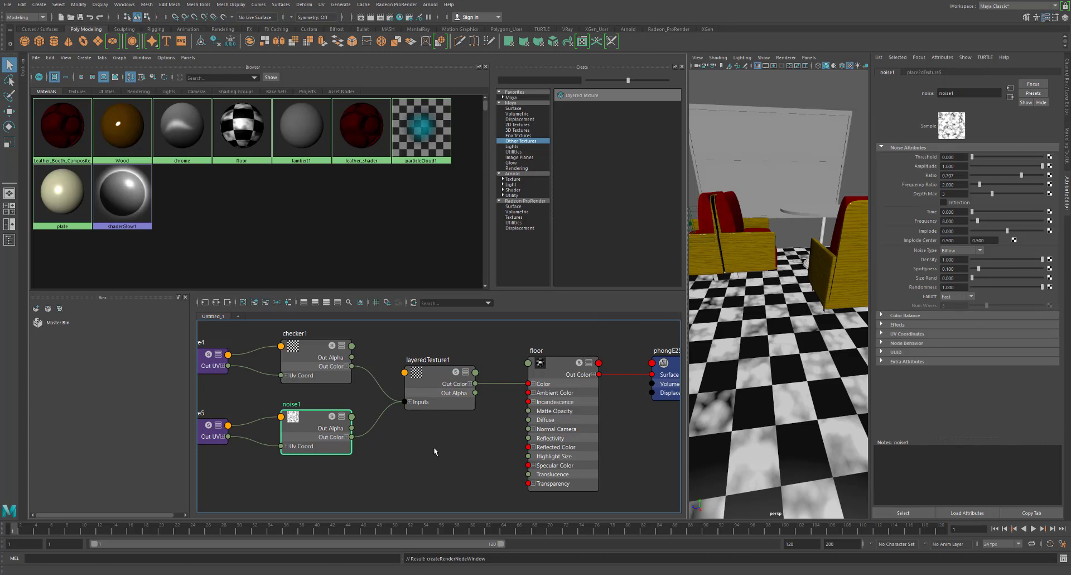
middle_click_drag(434, 447, 490, 437, "alt")
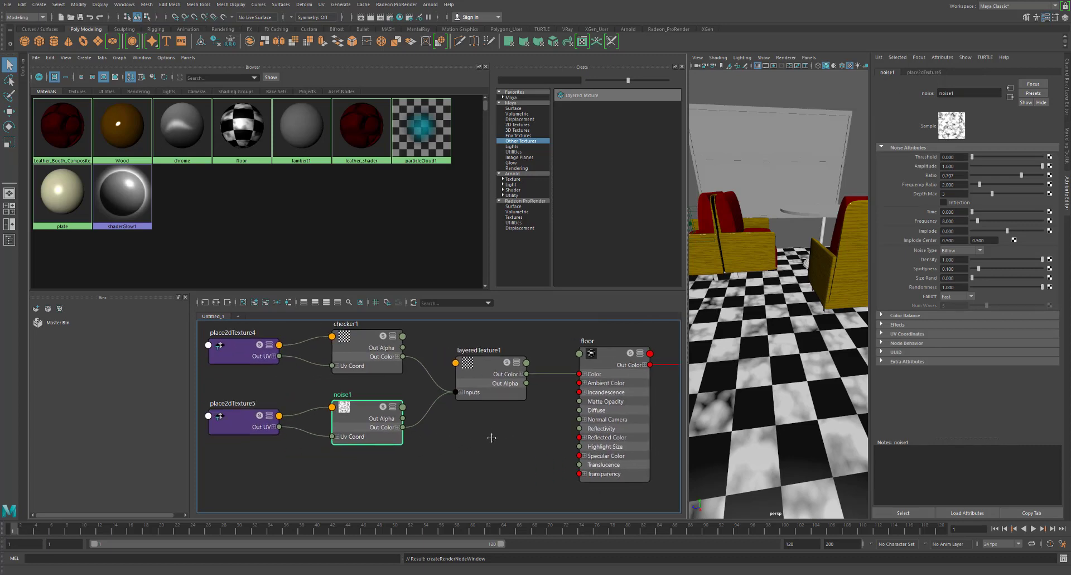
left_click(246, 426)
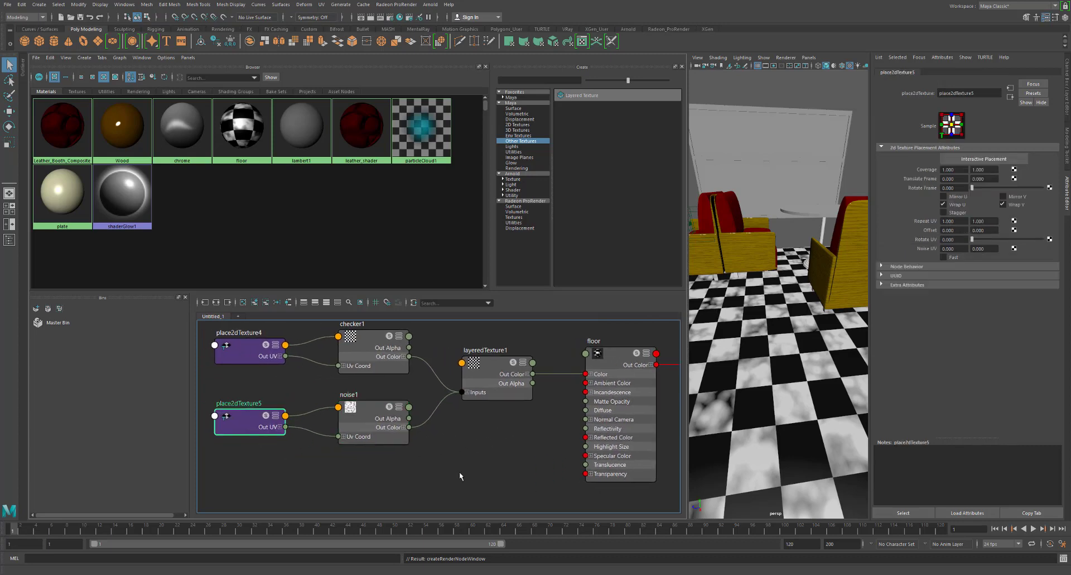
left_click(959, 221)
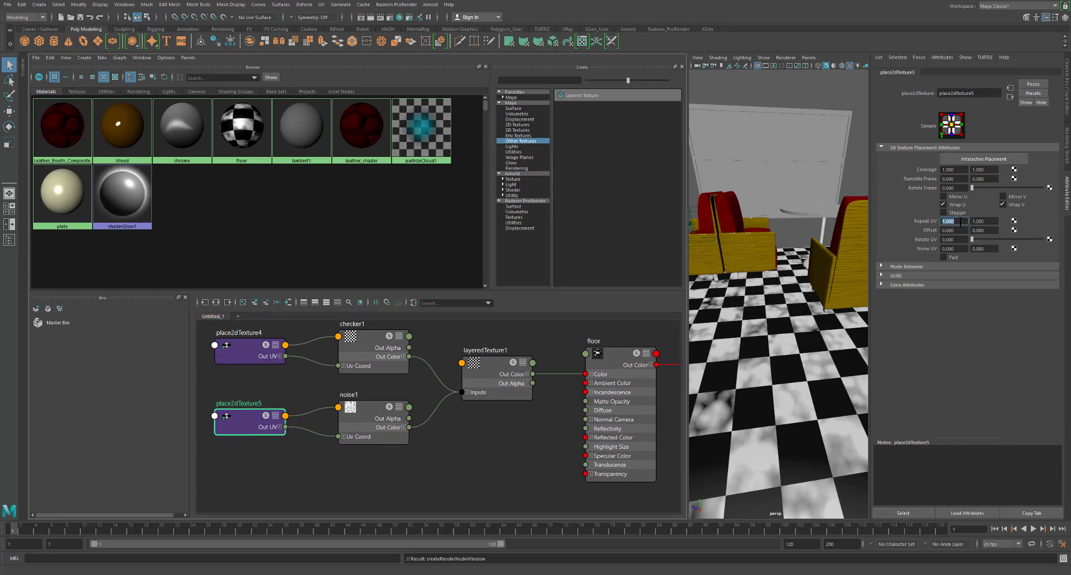
type("5")
key("Return")
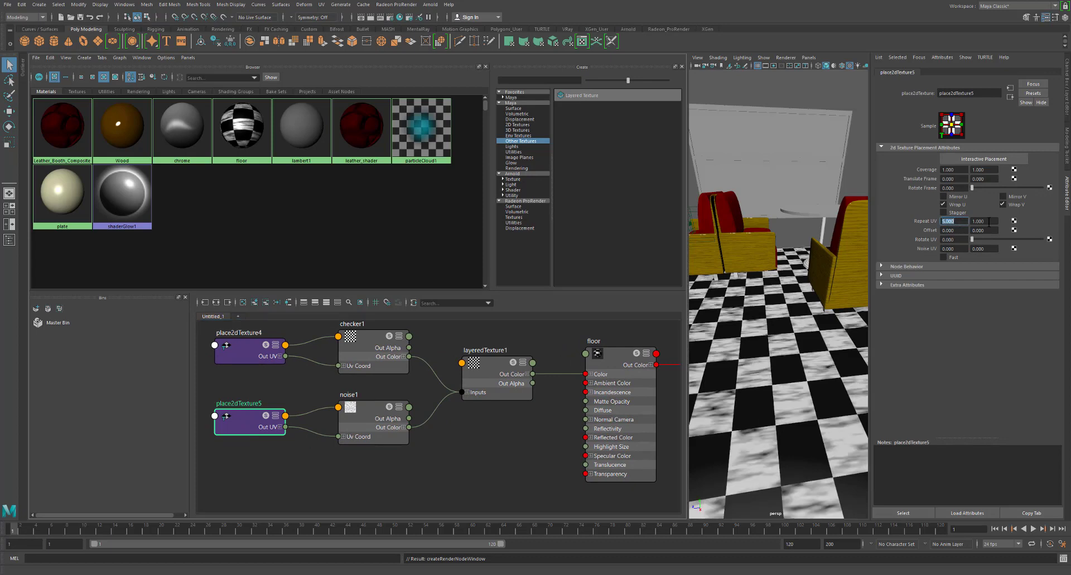
left_click(989, 222)
type("5")
key("Return")
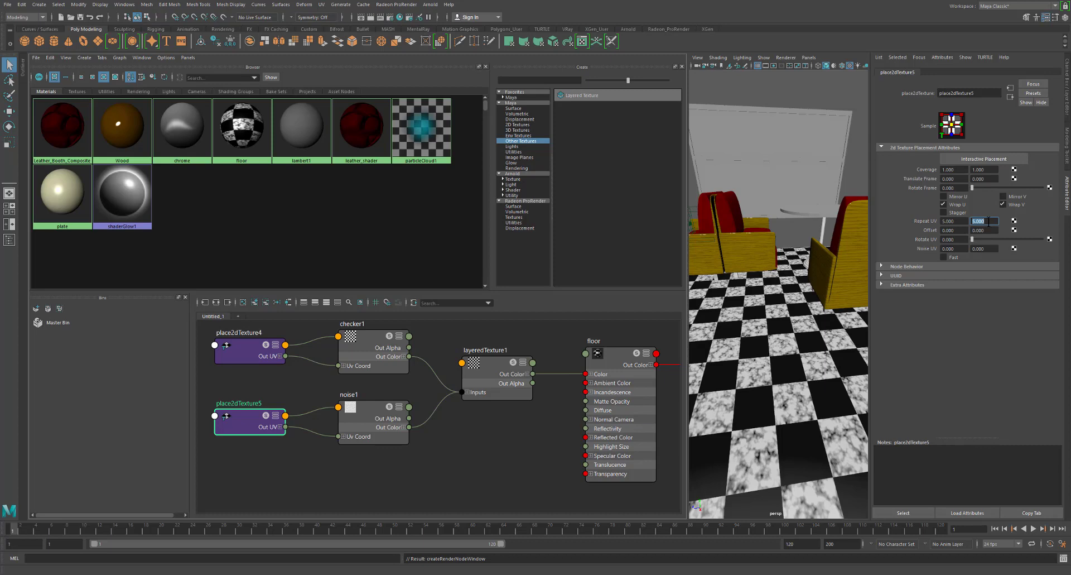
Try the Wave, Wispy, SpaceTime and Billow noise types on the noise texture and settle on Perlin Noise
left_click(375, 411)
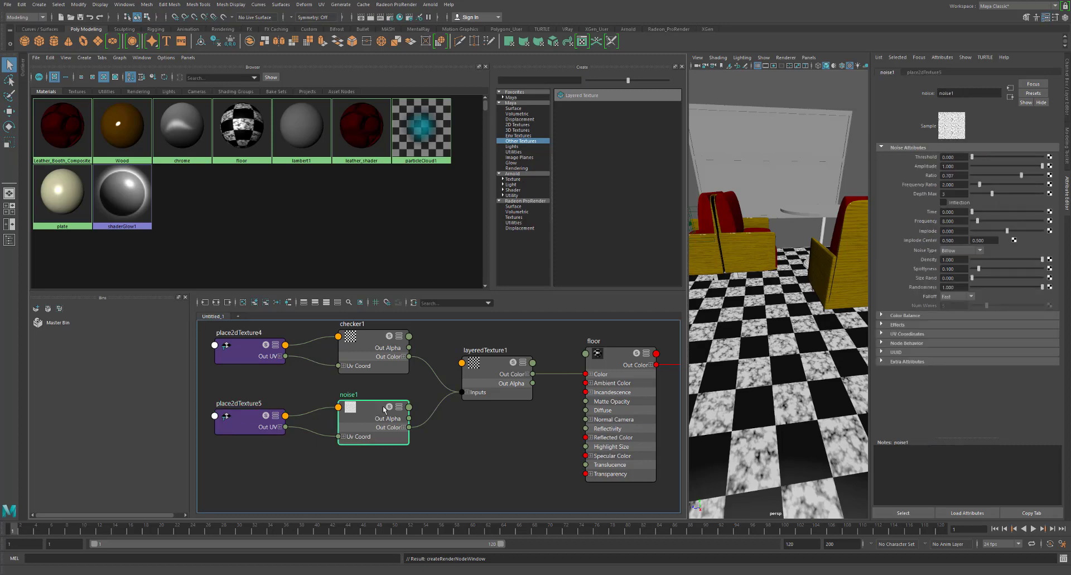
left_click(970, 250)
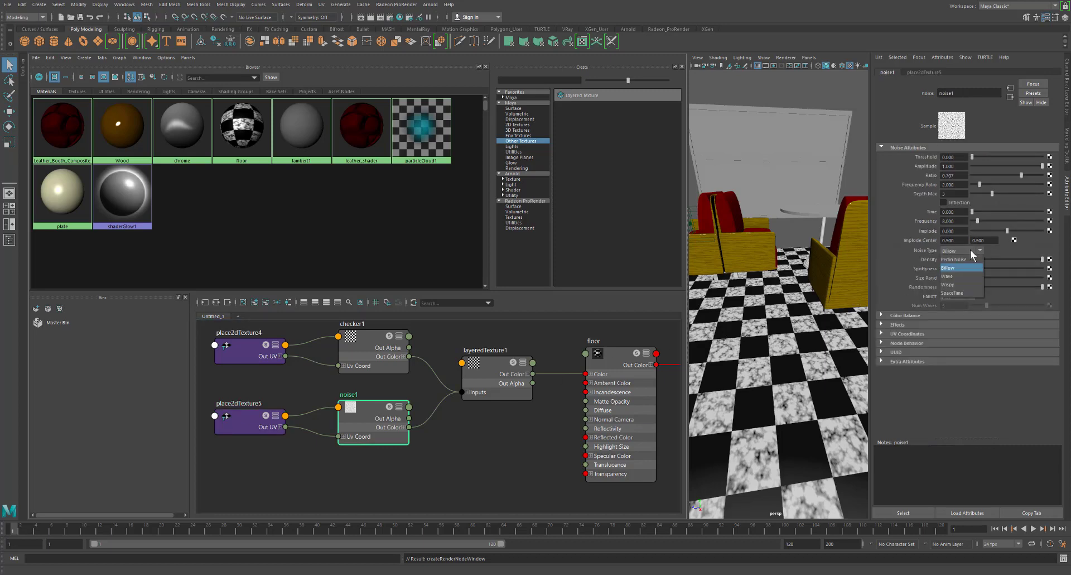
left_click(965, 257)
left_click(963, 250)
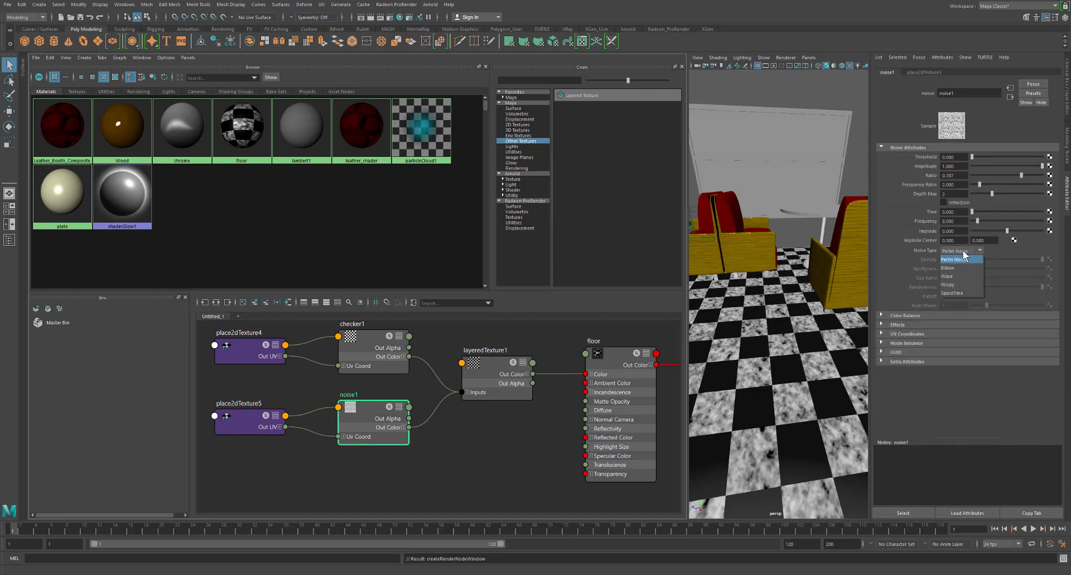
left_click(963, 275)
left_click(959, 251)
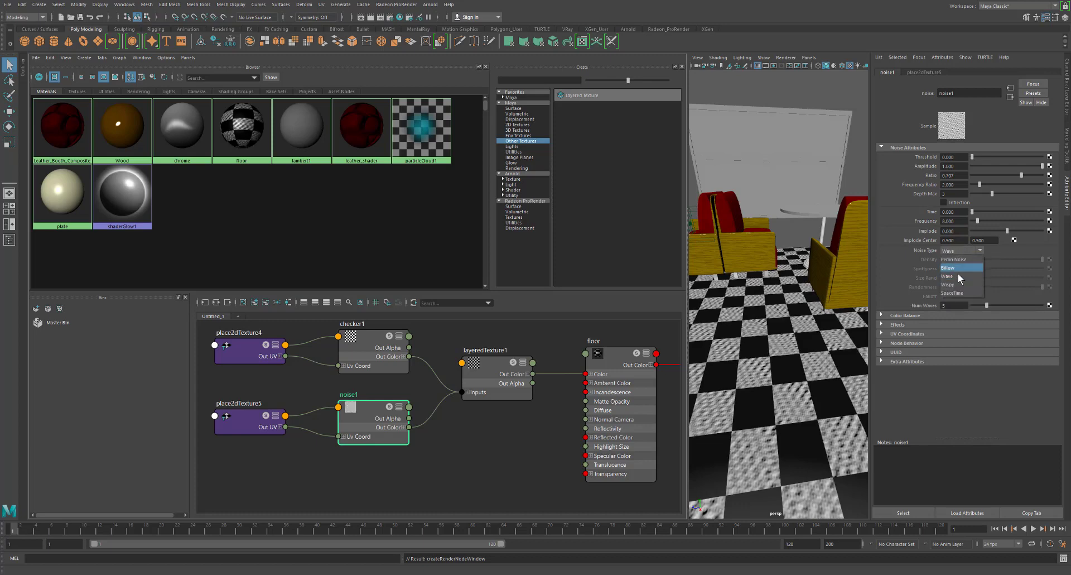
left_click(958, 283)
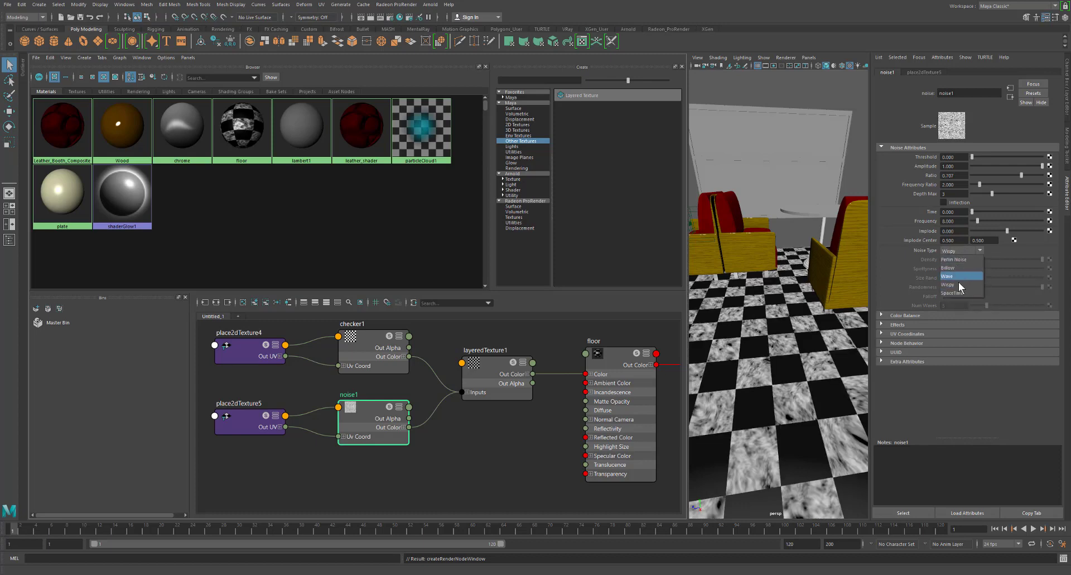
left_click(959, 290)
left_click(960, 251)
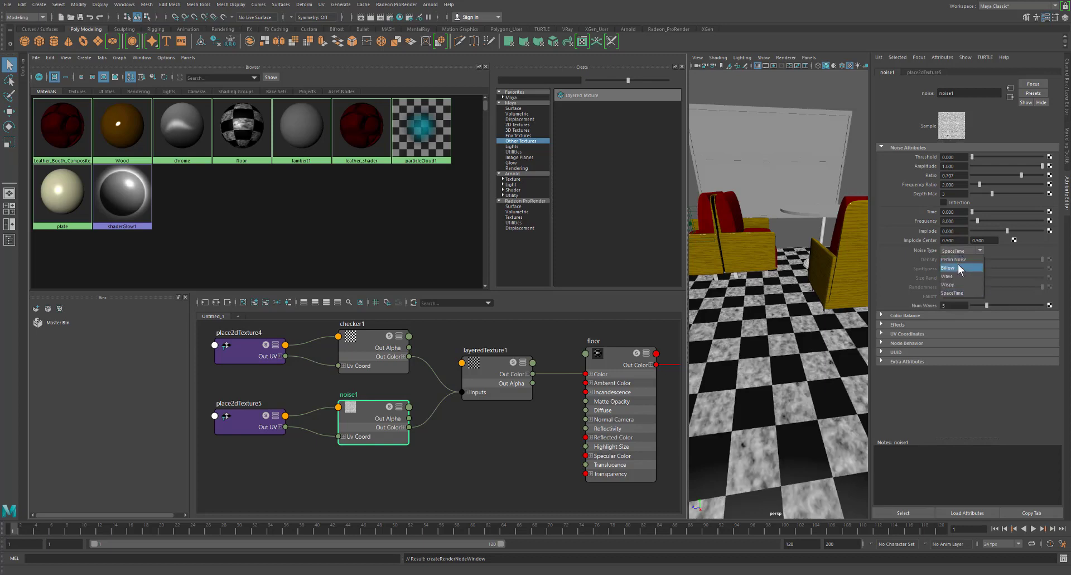
left_click(957, 269)
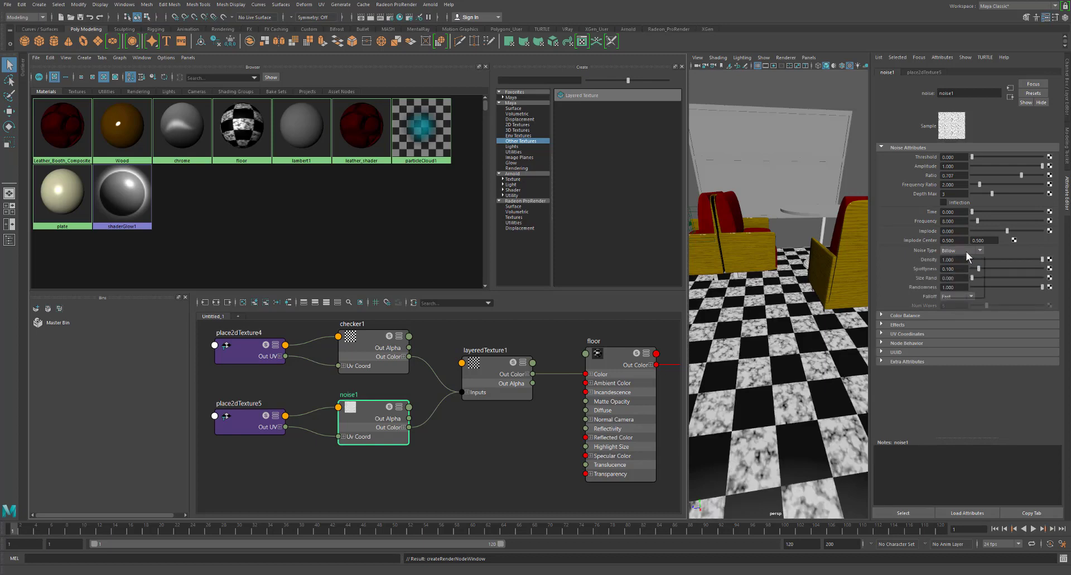
left_click(967, 251)
left_click(962, 259)
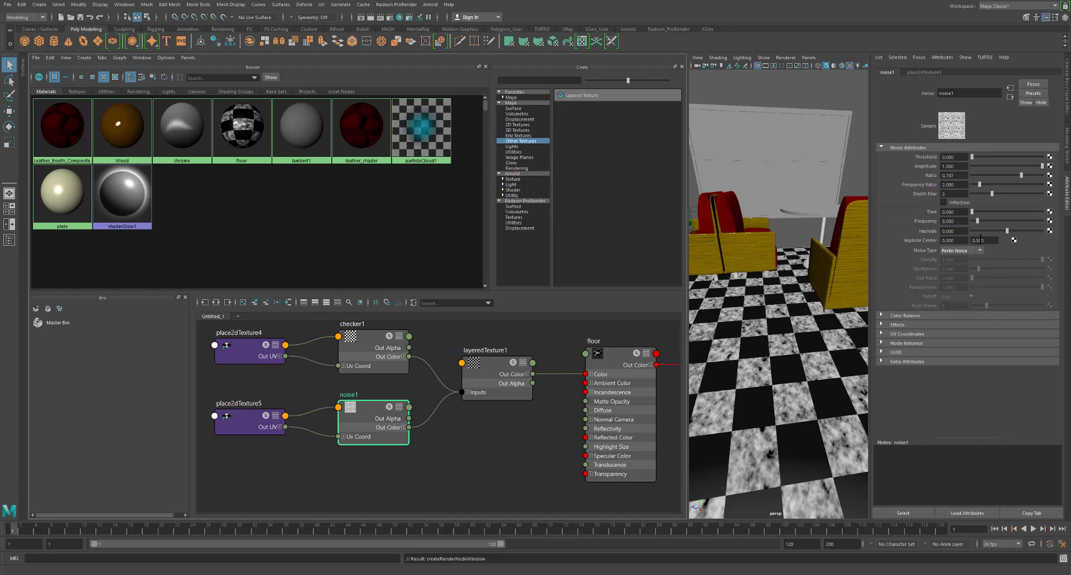
Soften the noise texture with a threshold of about 0.361 and an amplitude of about 0.446, and adjust its ratio
left_click_drag(973, 212, 1018, 212)
key("ctrl+z")
left_click_drag(972, 158, 1001, 166)
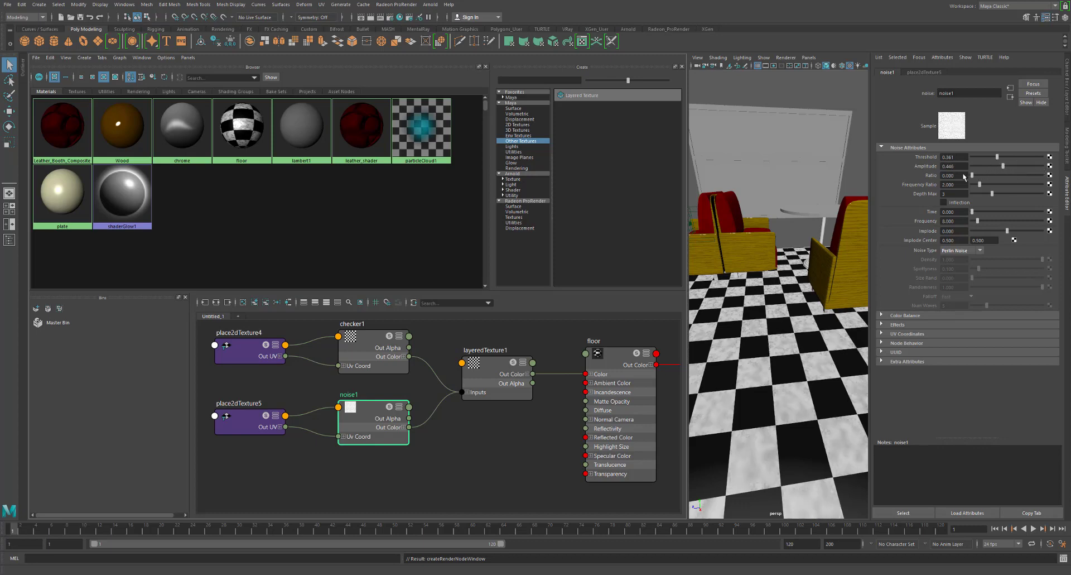
left_click(1001, 175)
Try the Difference, Lighten and Darken blend modes on the layered texture's noise layer
left_click(490, 368)
left_click(977, 218)
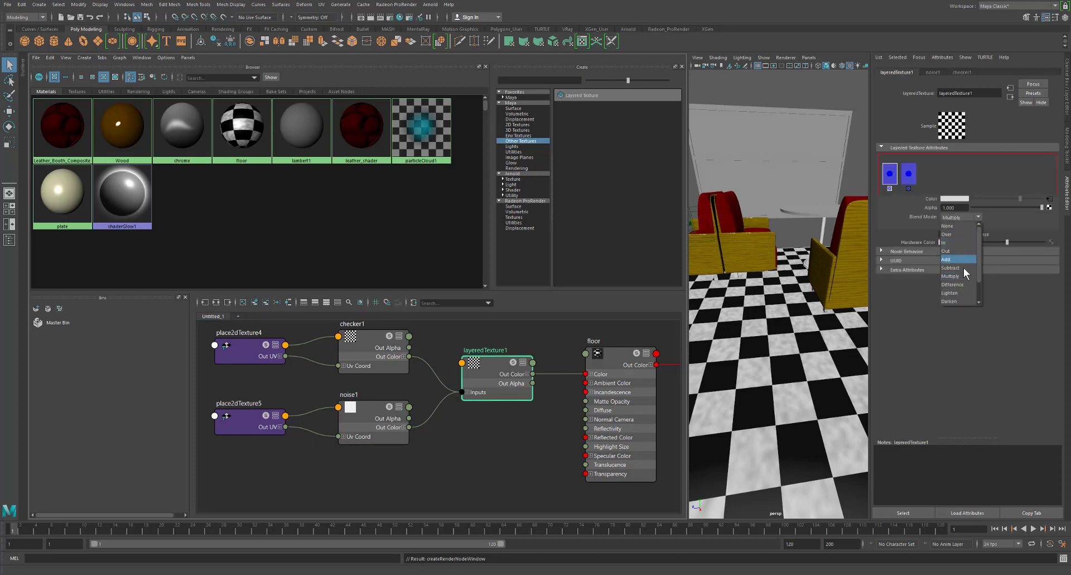
left_click(962, 284)
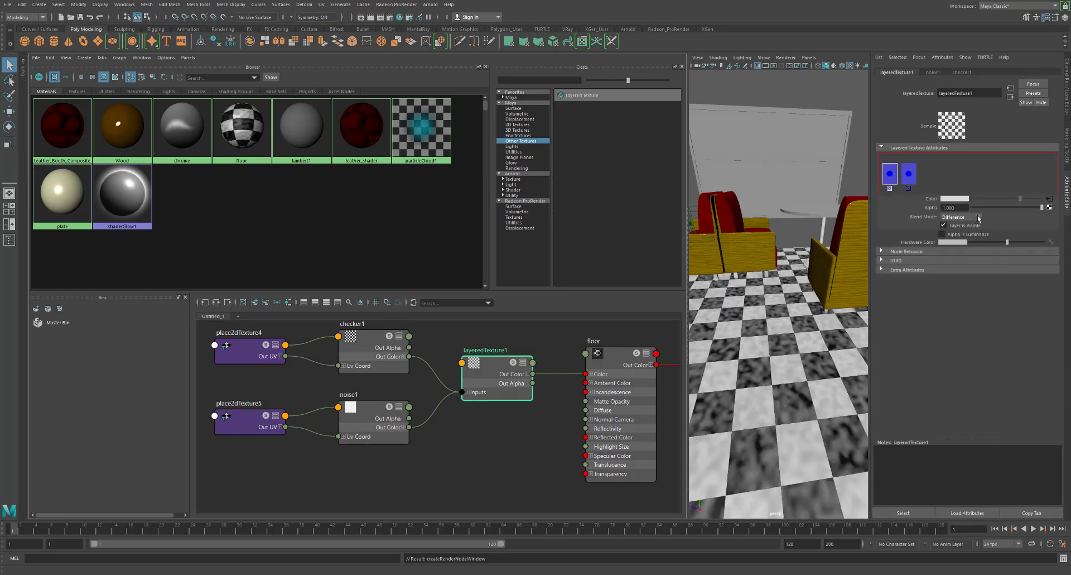
left_click(978, 218)
left_click(959, 293)
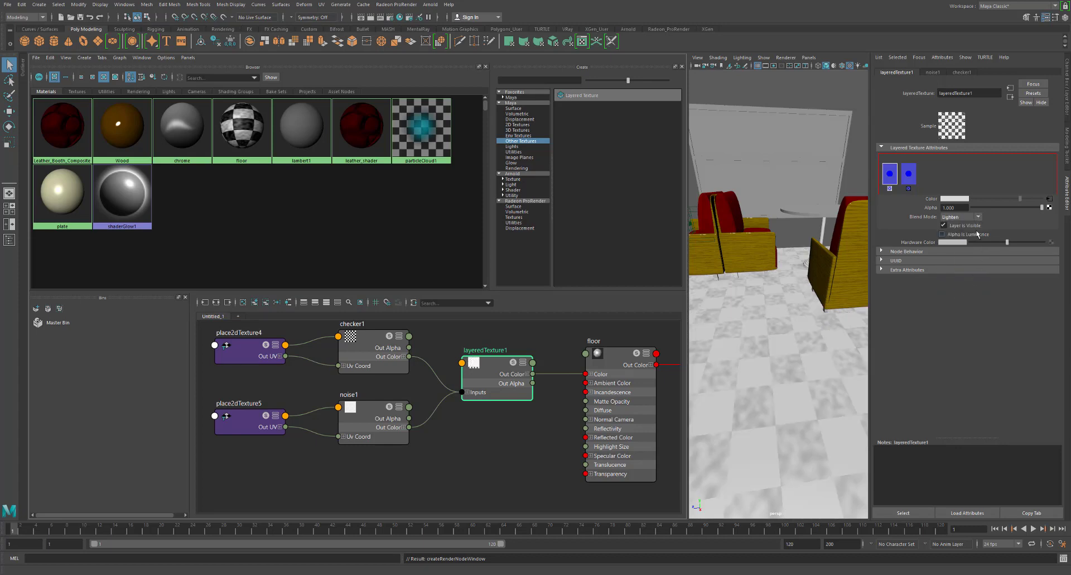
left_click(976, 217)
left_click(950, 301)
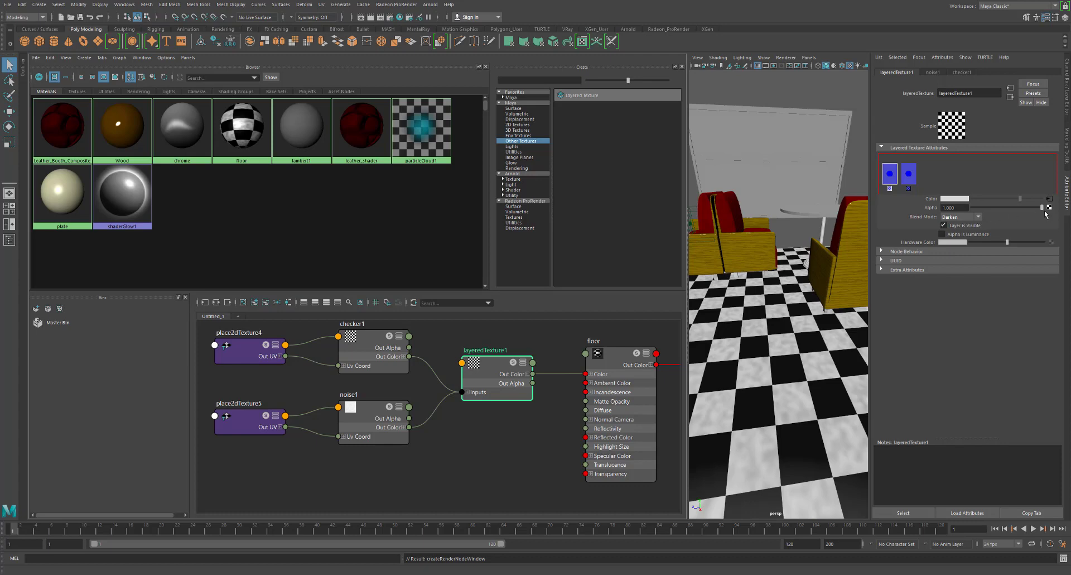
Set the noise layer's alpha to about 0.689, try its None blend mode, and set the blend mode to Multiply
left_click_drag(1042, 207, 981, 209)
left_click(959, 217)
left_click(966, 226)
mouse_move(990, 208)
left_mouse_down()
mouse_move(1047, 209)
mouse_move(976, 211)
left_mouse_up()
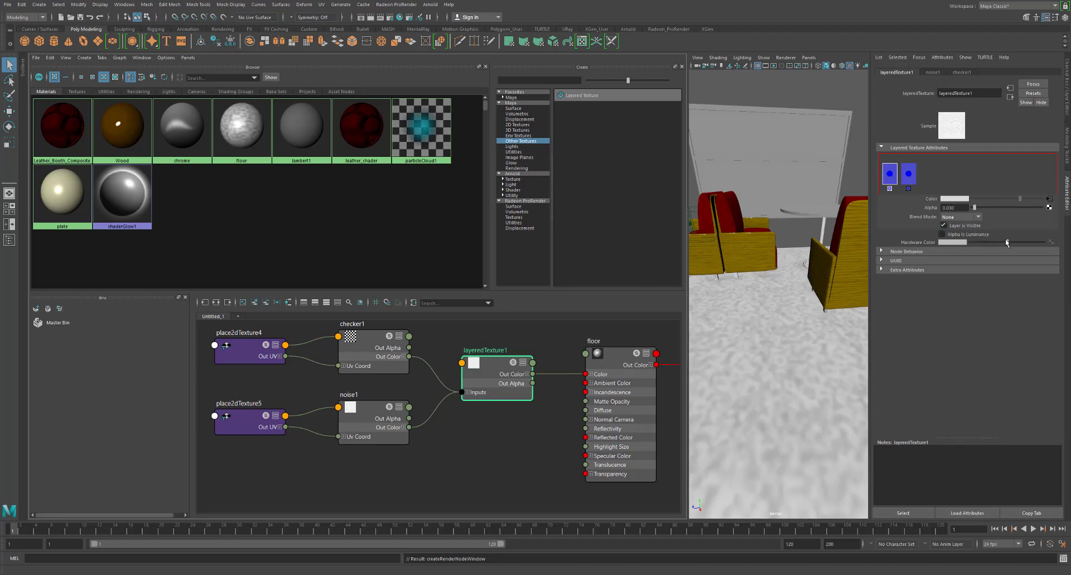
left_click(973, 235)
left_click(971, 235)
left_click_drag(976, 208, 1020, 208)
left_click(968, 217)
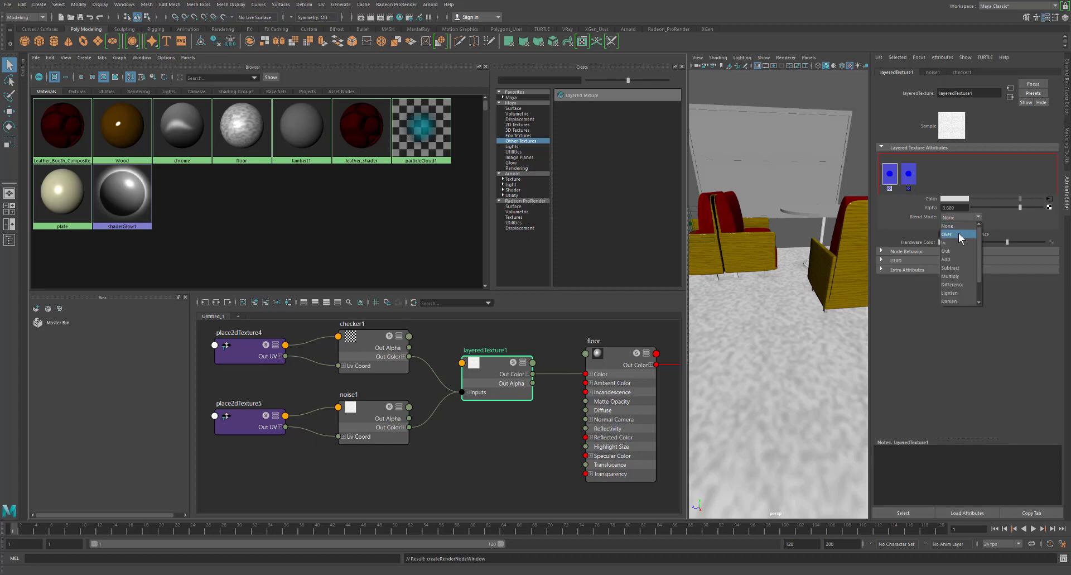
left_click(959, 276)
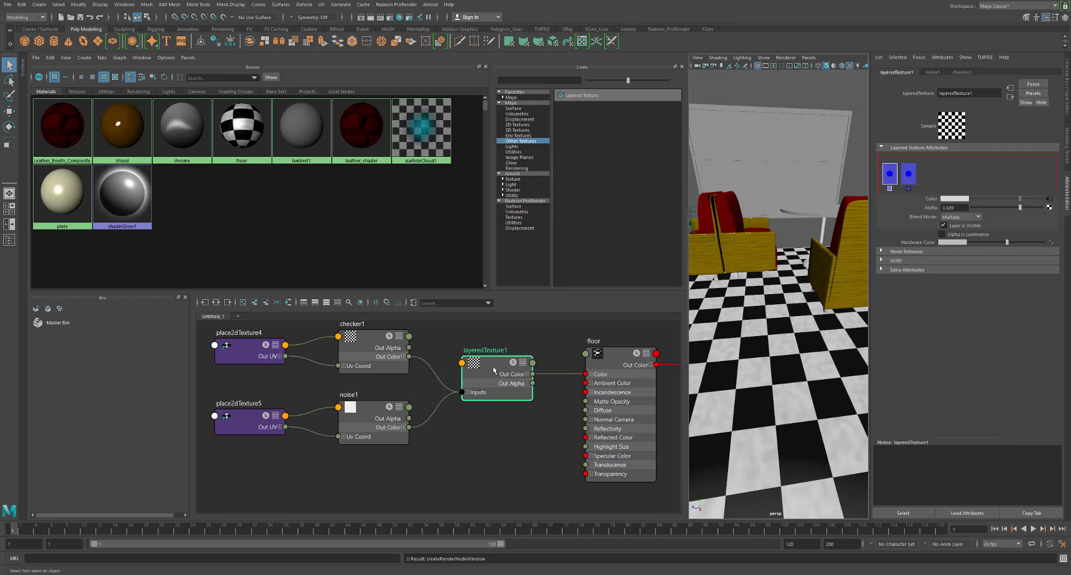
Connect the noise texture's Out Alpha to the floor material's Reflectivity
left_click_drag(496, 370, 497, 368)
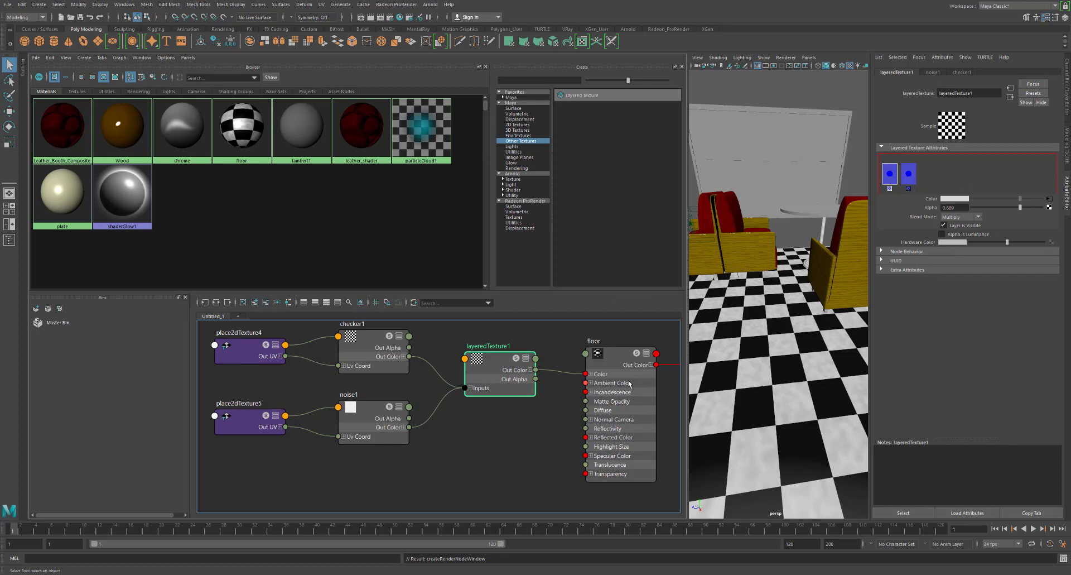
left_click(613, 363)
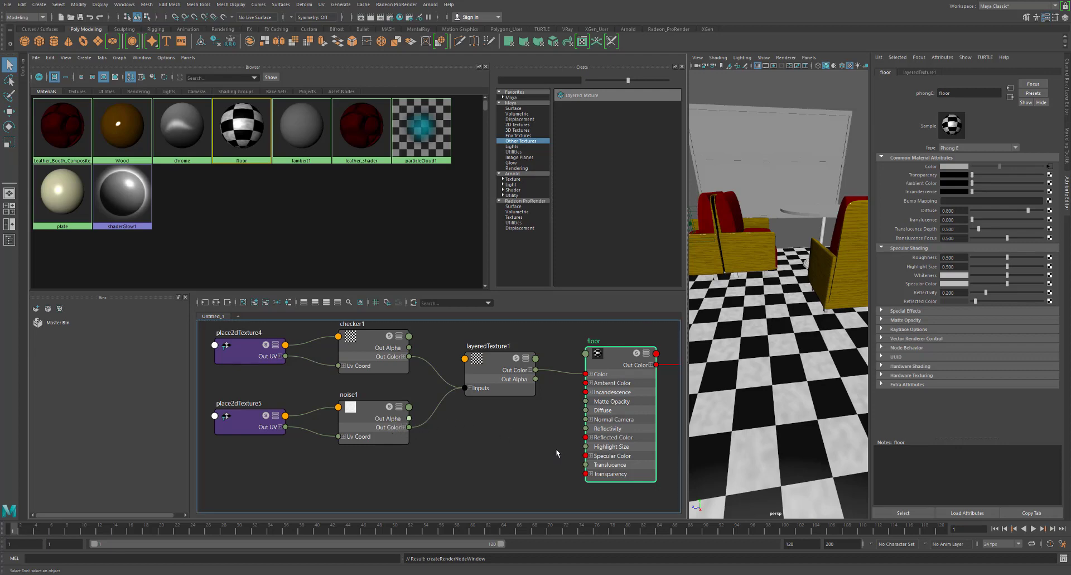
left_click_drag(409, 418, 585, 428)
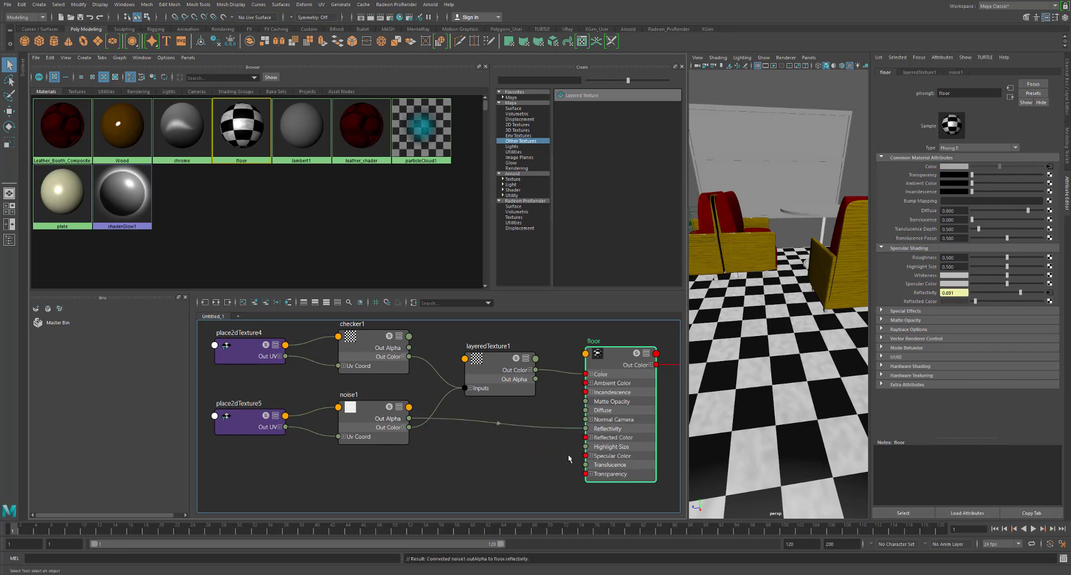
Examine the shaded checker floor up close and across the whole diner in an enlarged perspective view
mouse_move(800, 402)
left_mouse_down("alt")
mouse_move(794, 375)
mouse_move(799, 396)
left_mouse_up("alt")
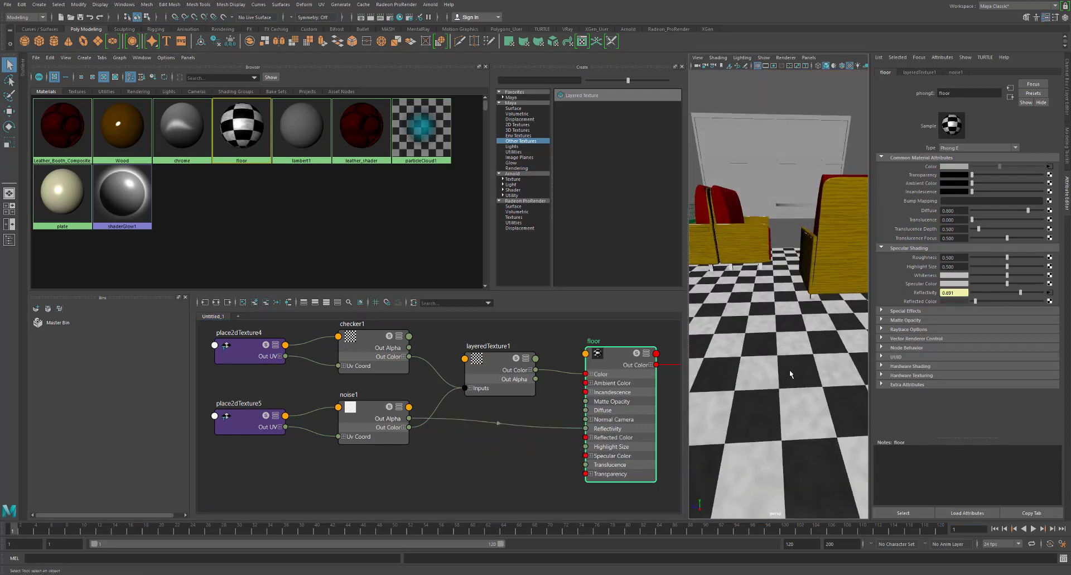
right_click_drag(797, 341, 813, 343, "alt")
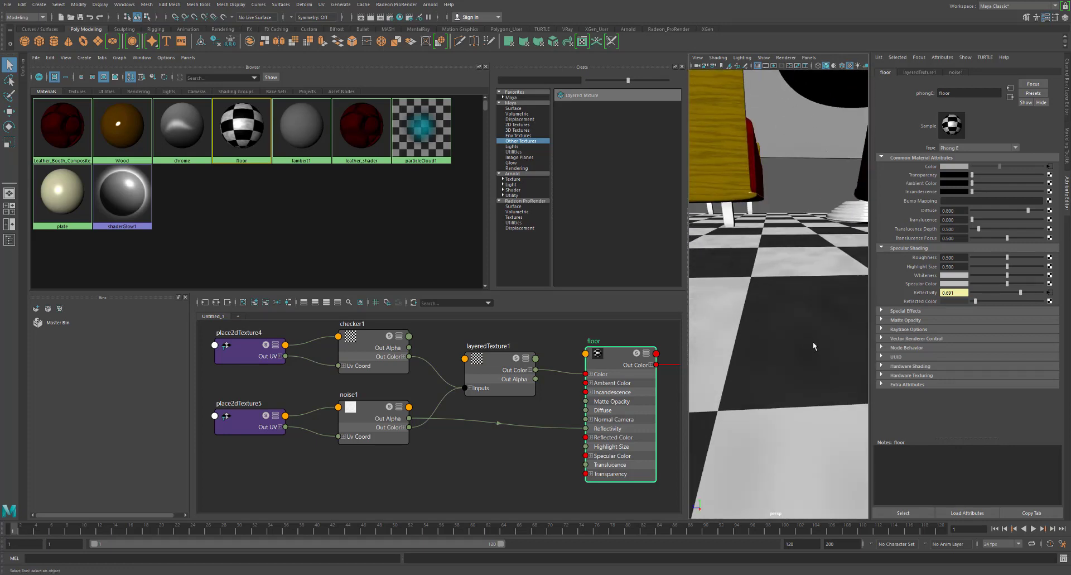
left_click_drag(813, 342, 816, 350, "alt")
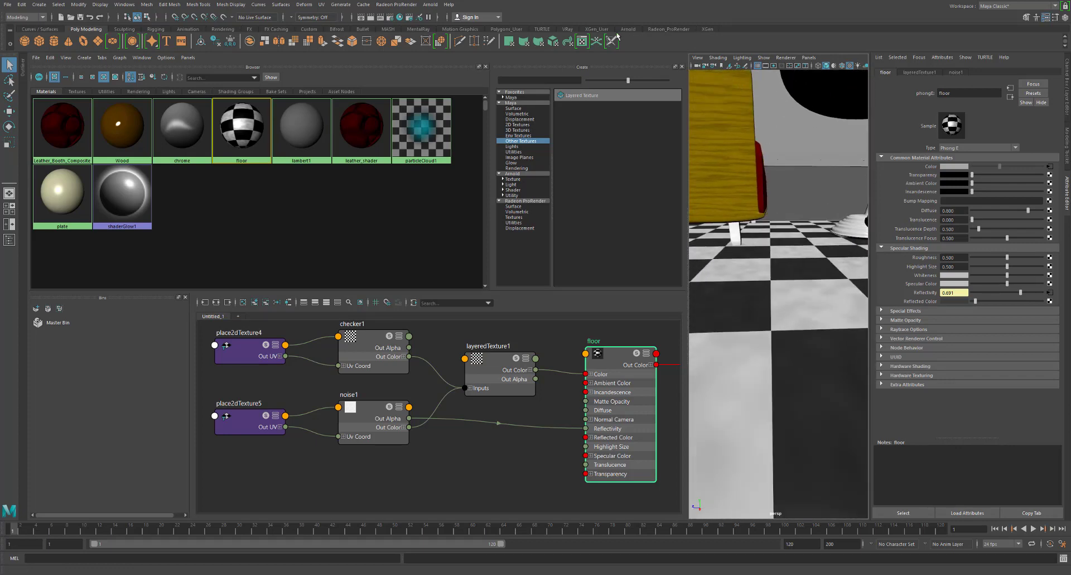
right_click_drag(827, 223, 714, 221, "alt")
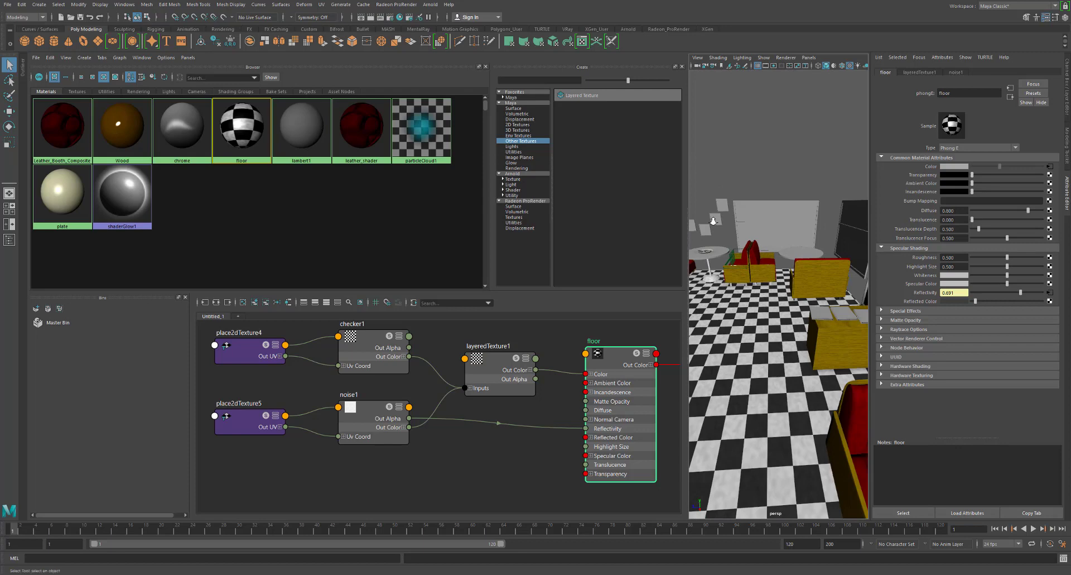
key("space")
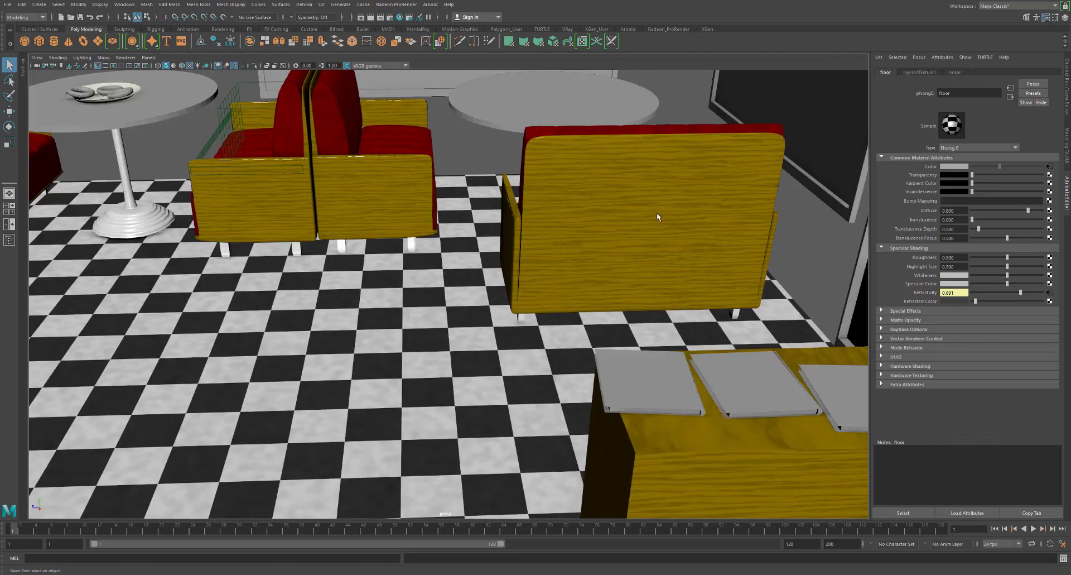
right_click_drag(672, 215, 571, 215, "alt")
middle_click_drag(575, 216, 751, 218, "alt")
left_click_drag(737, 218, 661, 232, "alt")
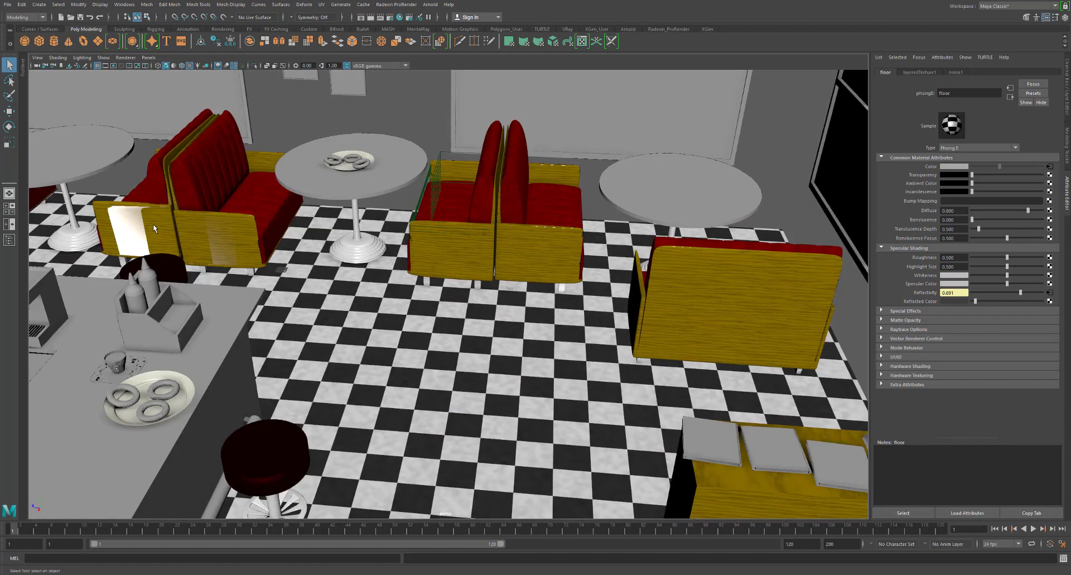
Switch to a two-view layout with the Outliner open and bring the end of its object list into view
left_click(8, 223)
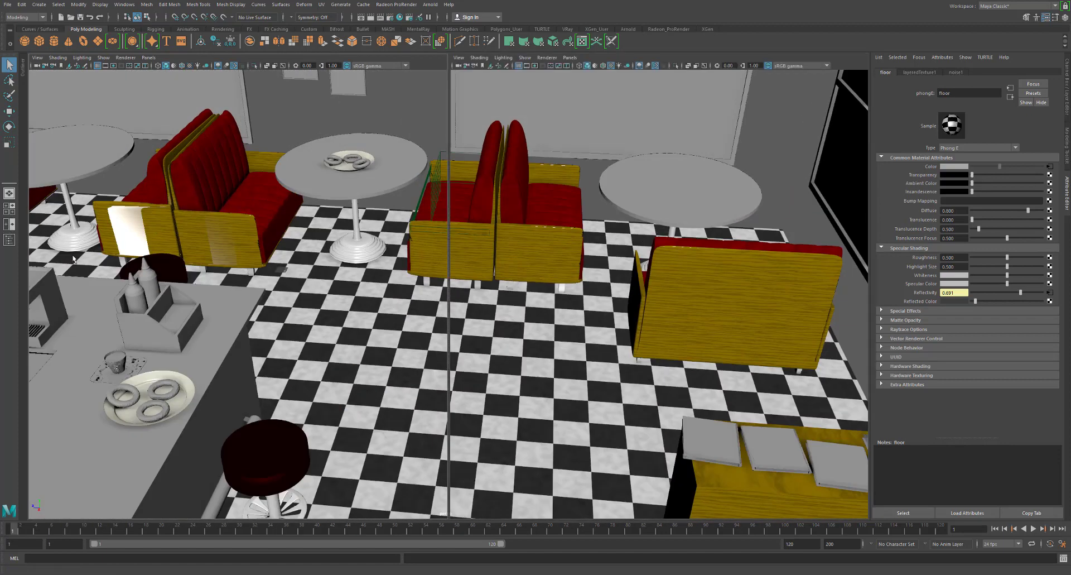
left_click(9, 239)
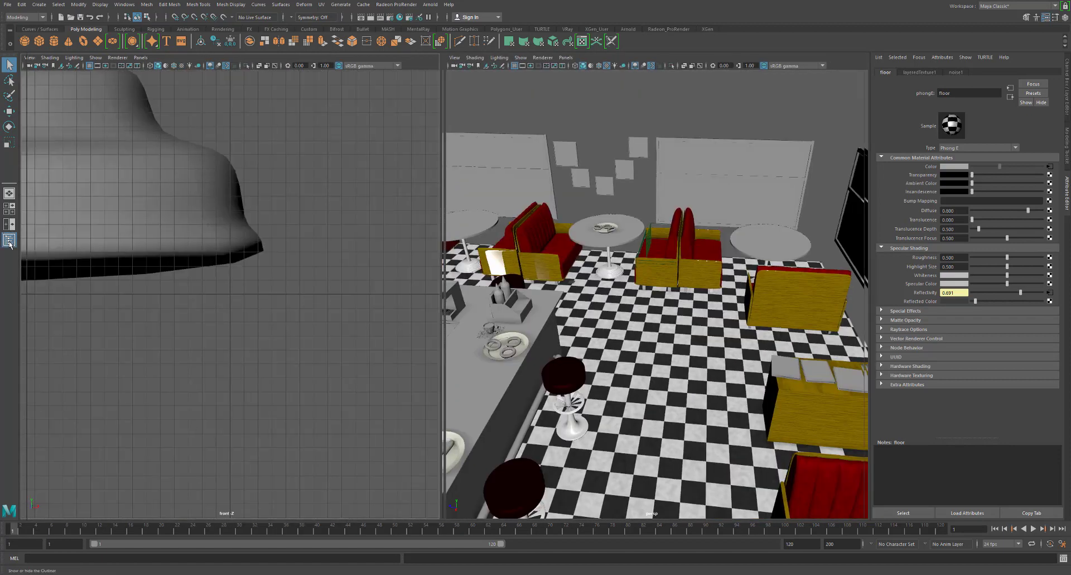
left_click_drag(145, 239, 156, 490)
Try to unhide the hidden Cube object listed between Plane and Camera, and reveal it in the Outliner
left_click(52, 284)
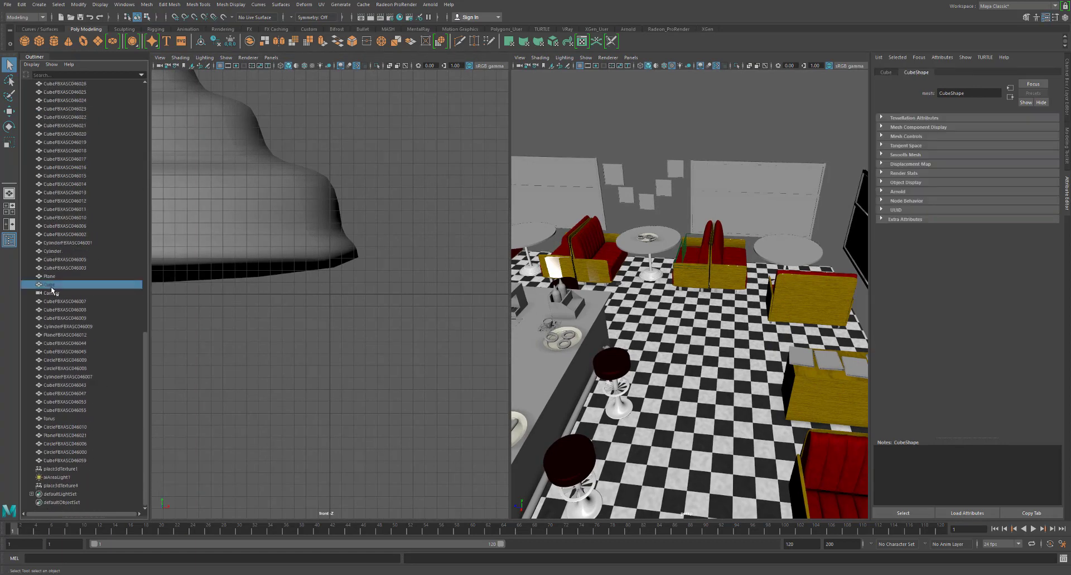
key("ctrl+shift+h")
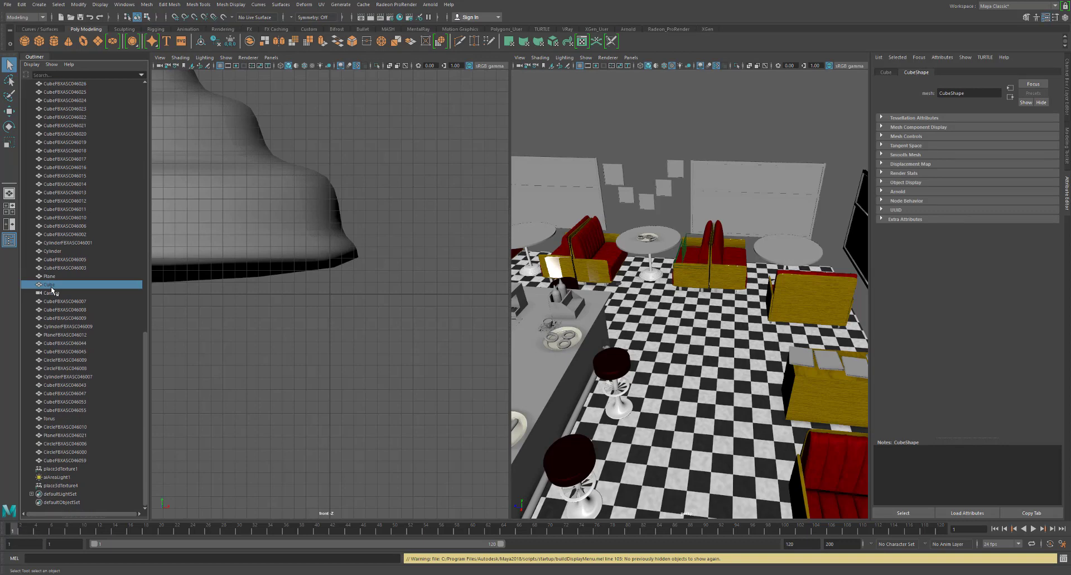
left_click(595, 144)
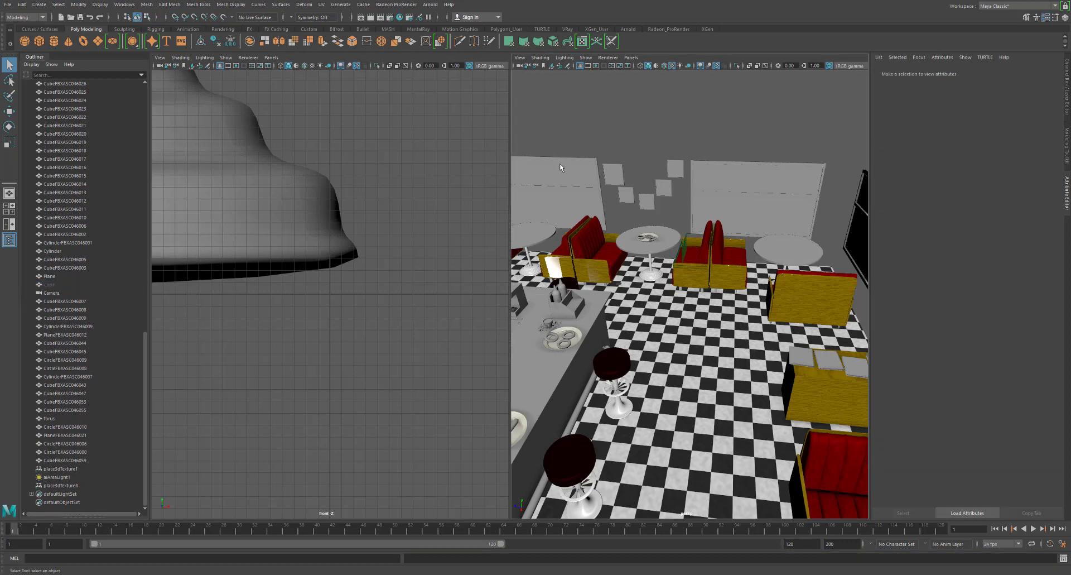
left_click(47, 285)
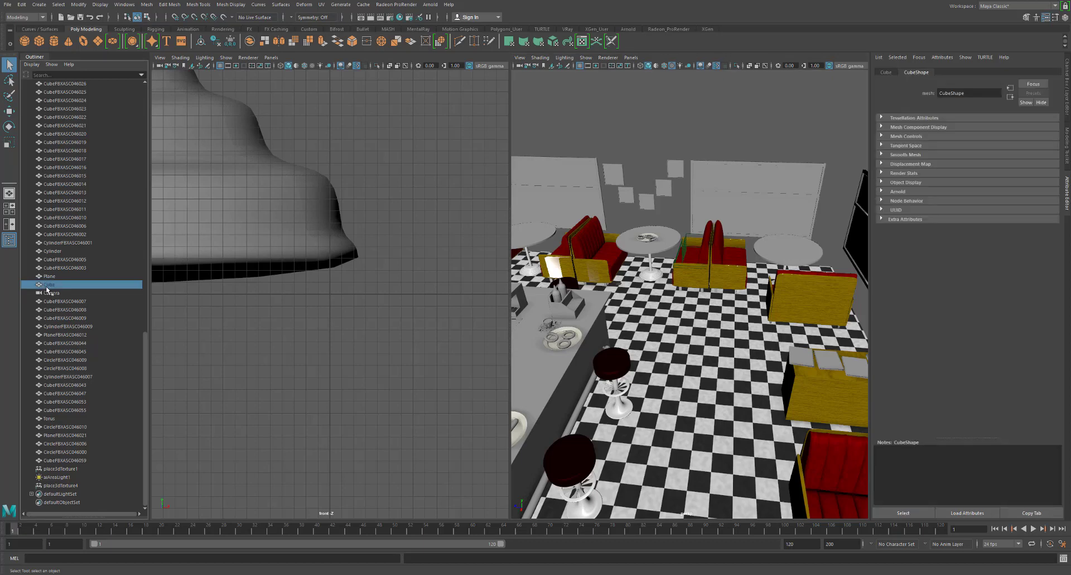
key("ctrl+shift+h")
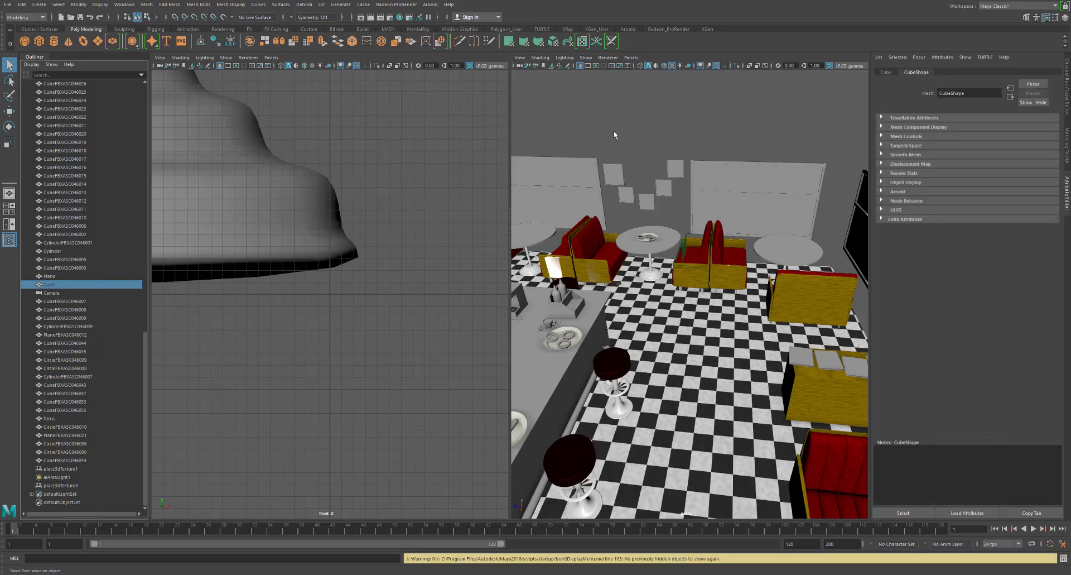
key("ctrl+h")
left_click(51, 285)
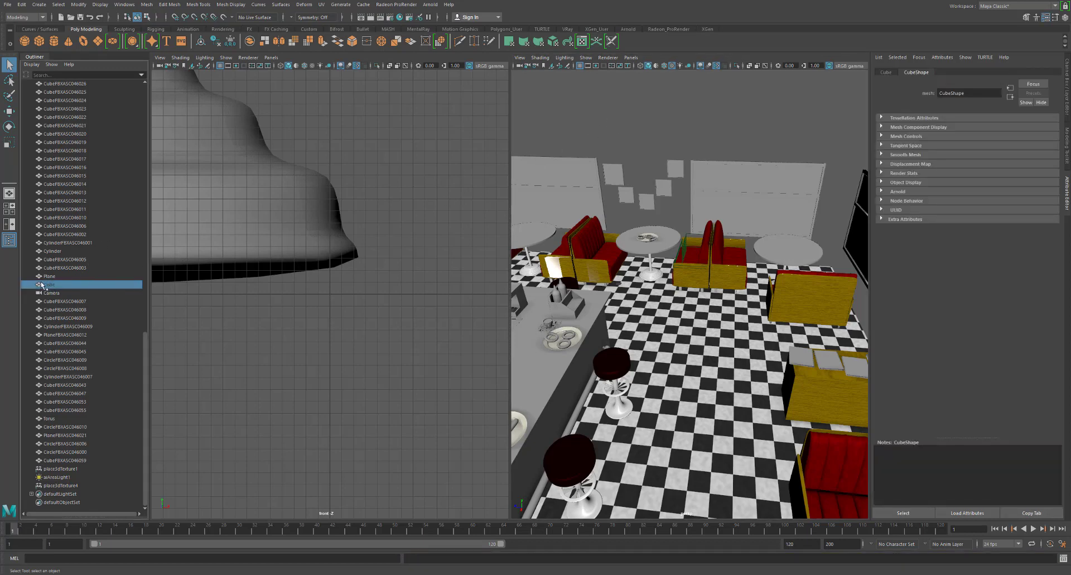
right_click(44, 286)
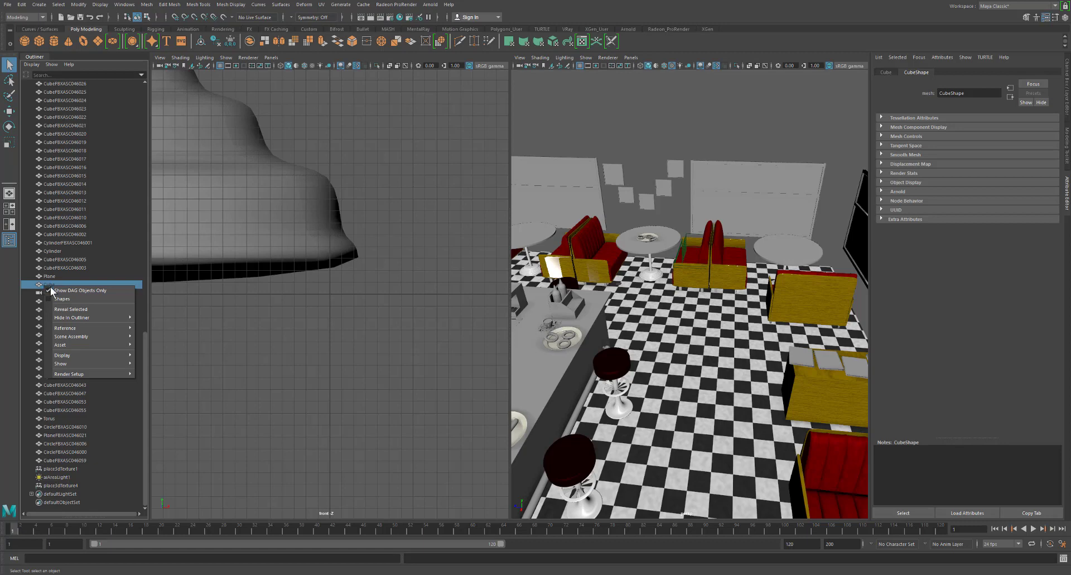
left_click(120, 309)
right_click_drag(665, 308, 547, 302, "alt")
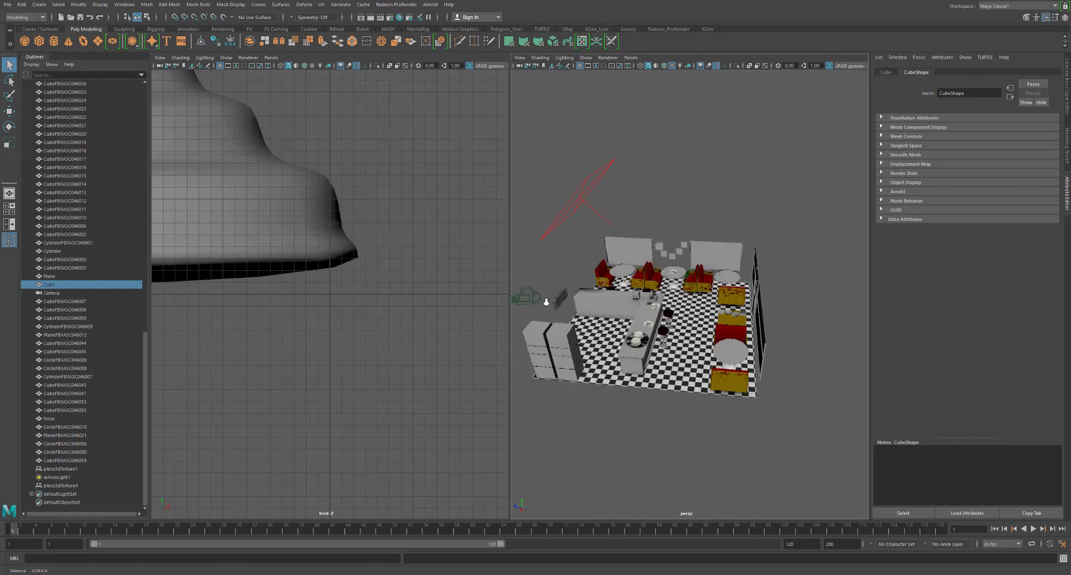
left_click(50, 293)
left_click(49, 284)
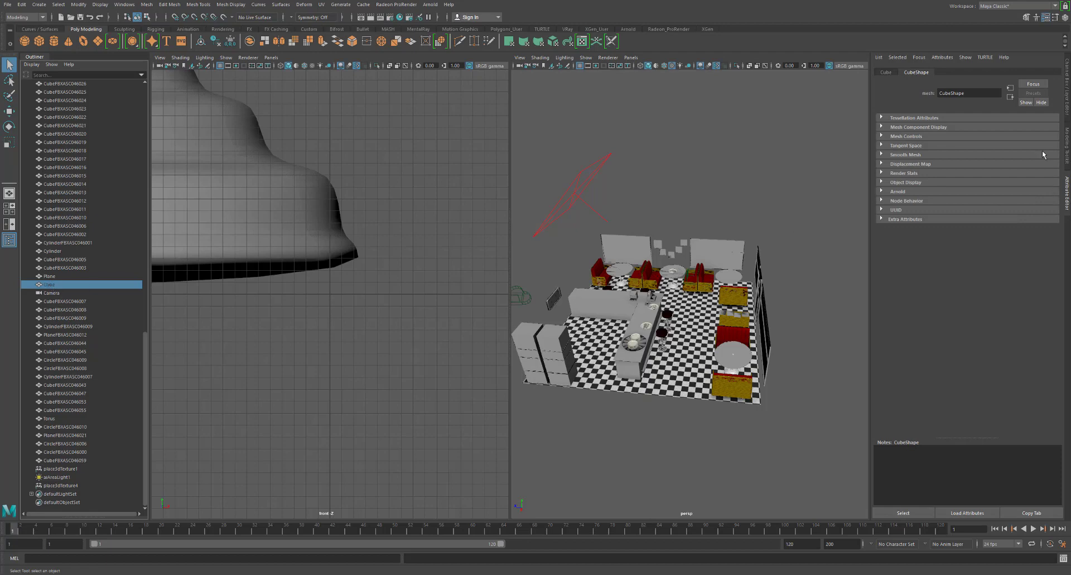
left_click(1067, 100)
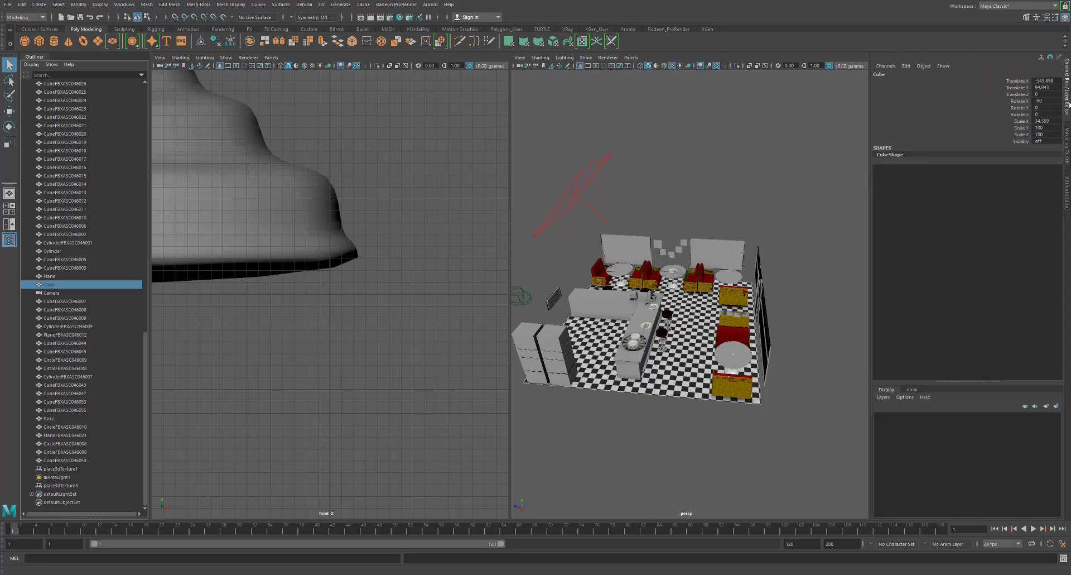
double_click(942, 154)
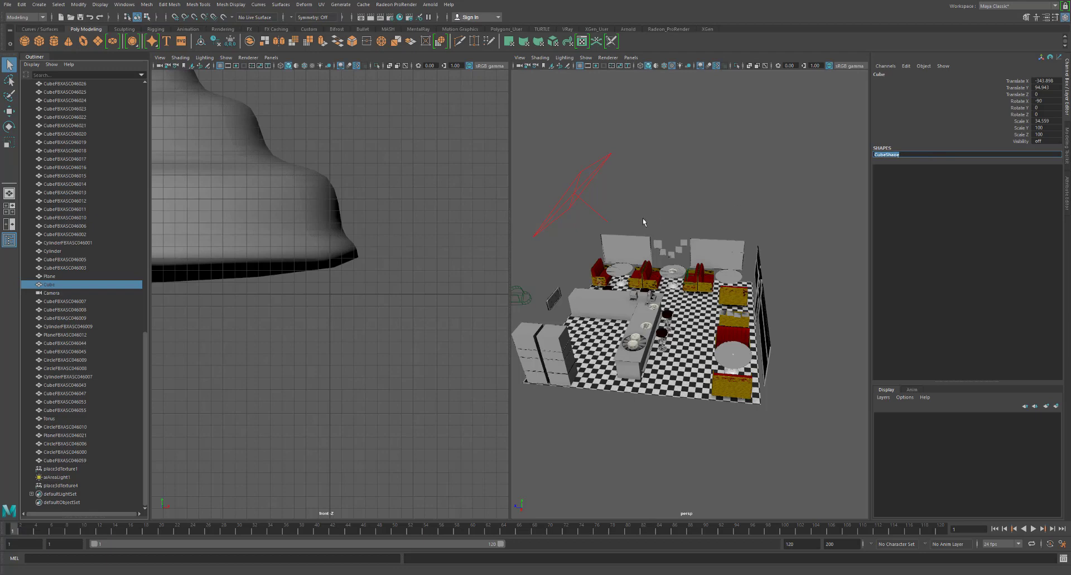
left_click(45, 286)
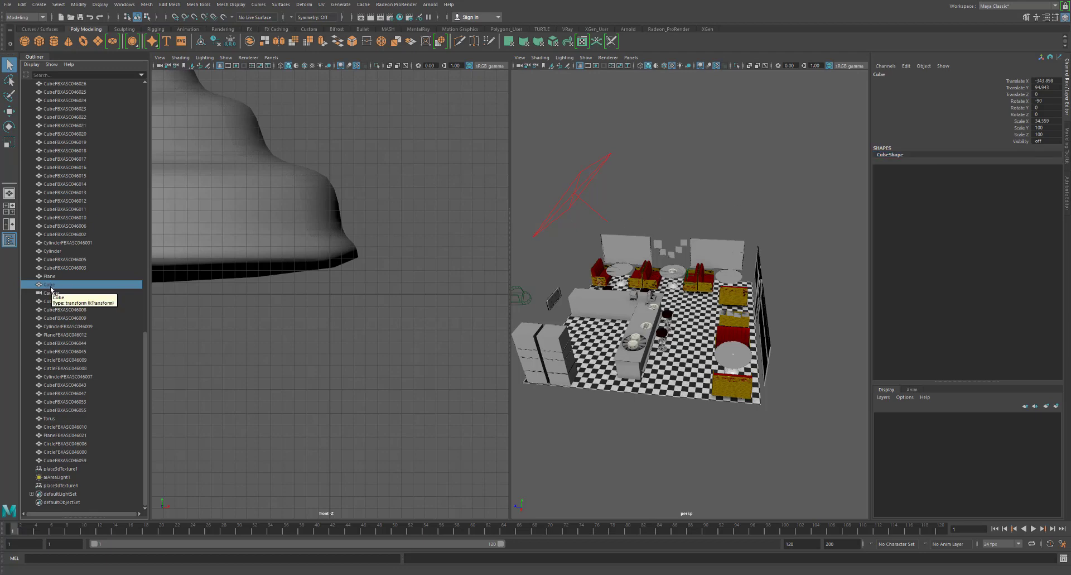
key("Delete")
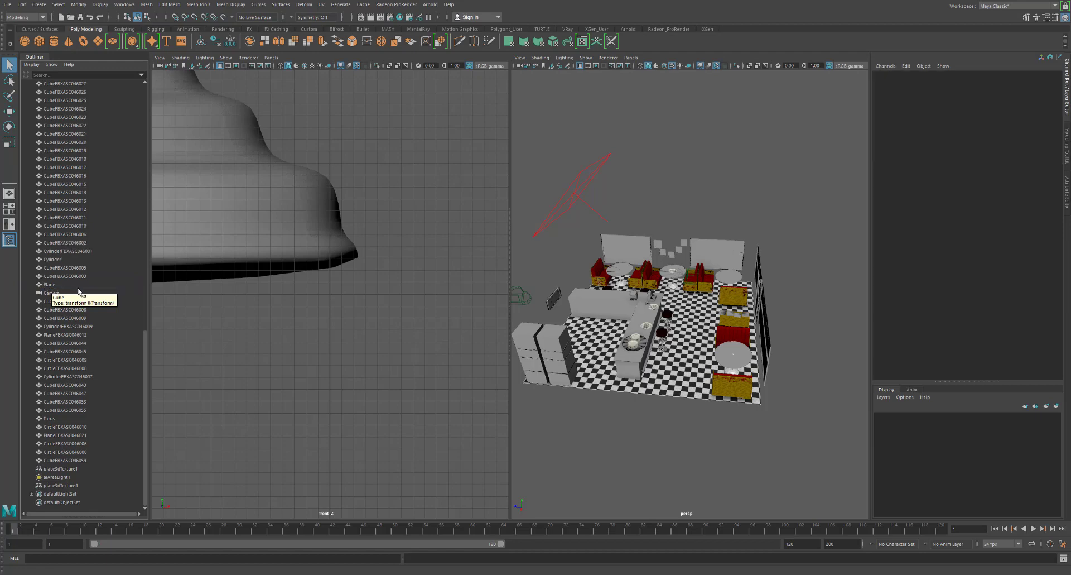
Try enclosing the diner in a new polygon cube scaled uniformly to about 2408, and delete that cube
left_click(679, 407)
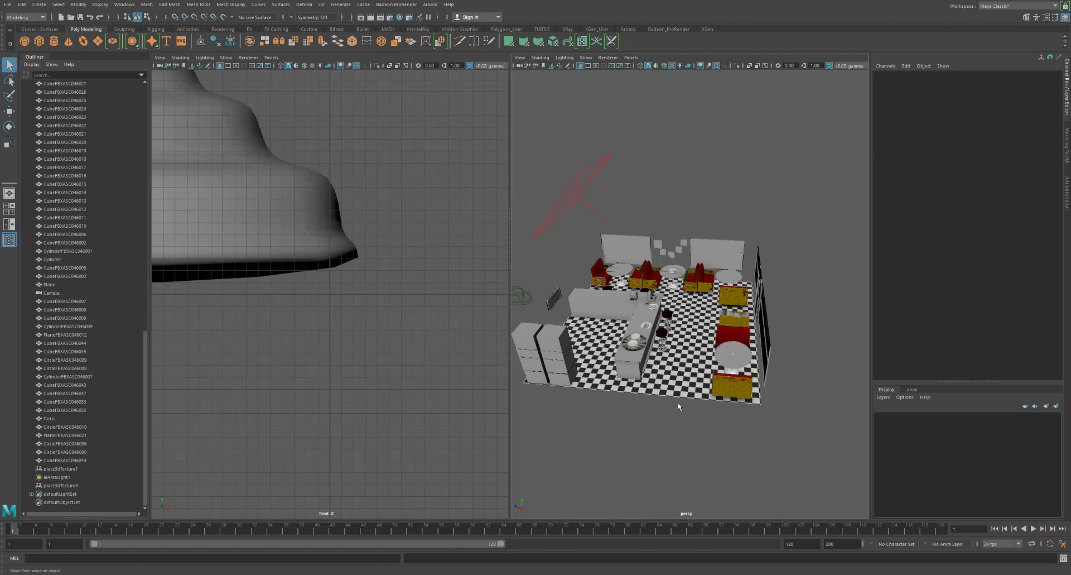
mouse_move(678, 402)
right_mouse_down("shift")
mouse_move(675, 419)
mouse_move(677, 391)
right_mouse_up("shift")
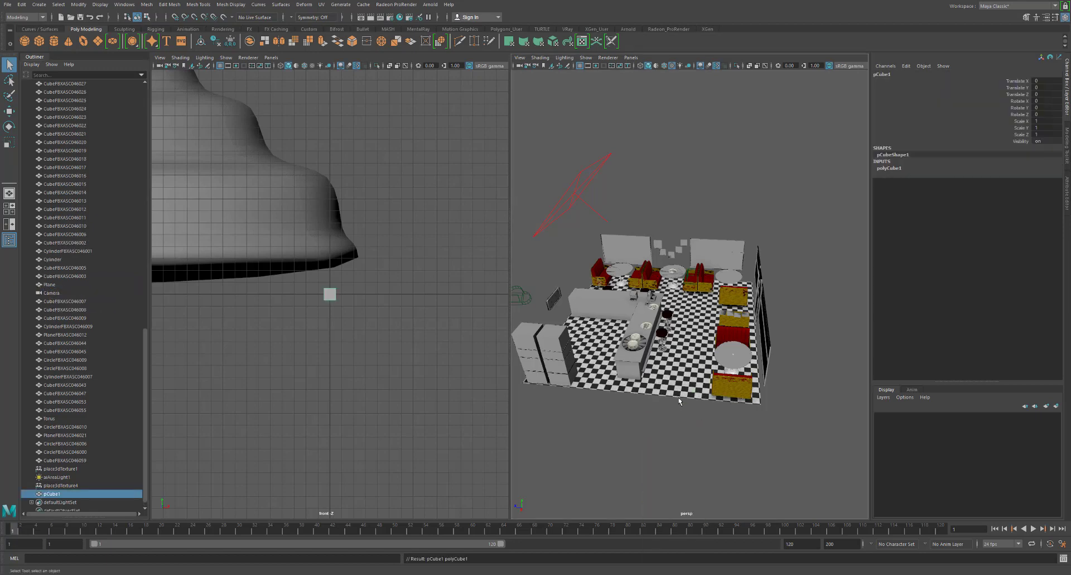
left_click(329, 294)
left_click(328, 302)
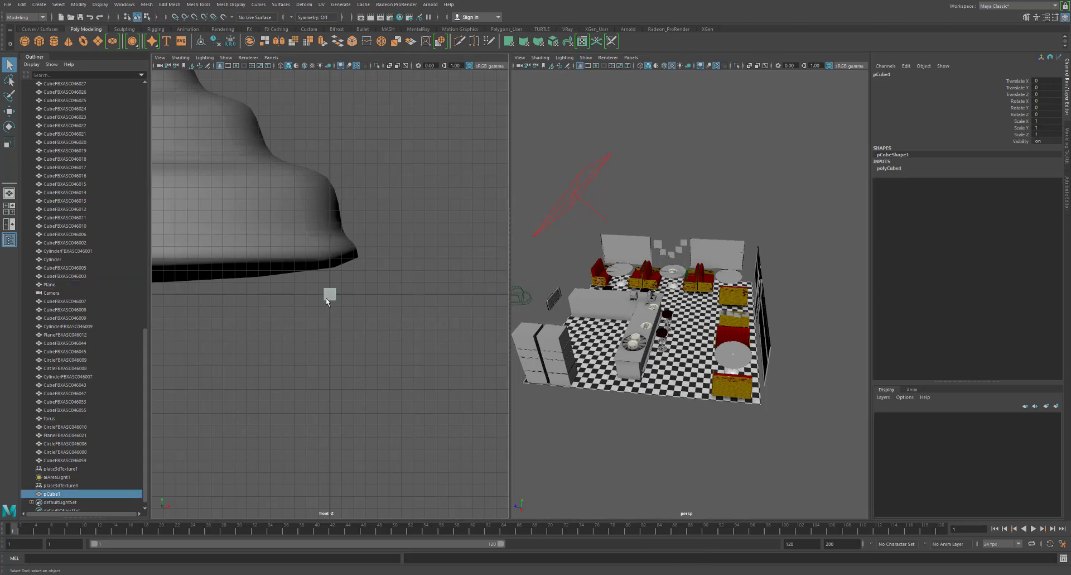
left_click_drag(581, 303, 711, 302, "alt")
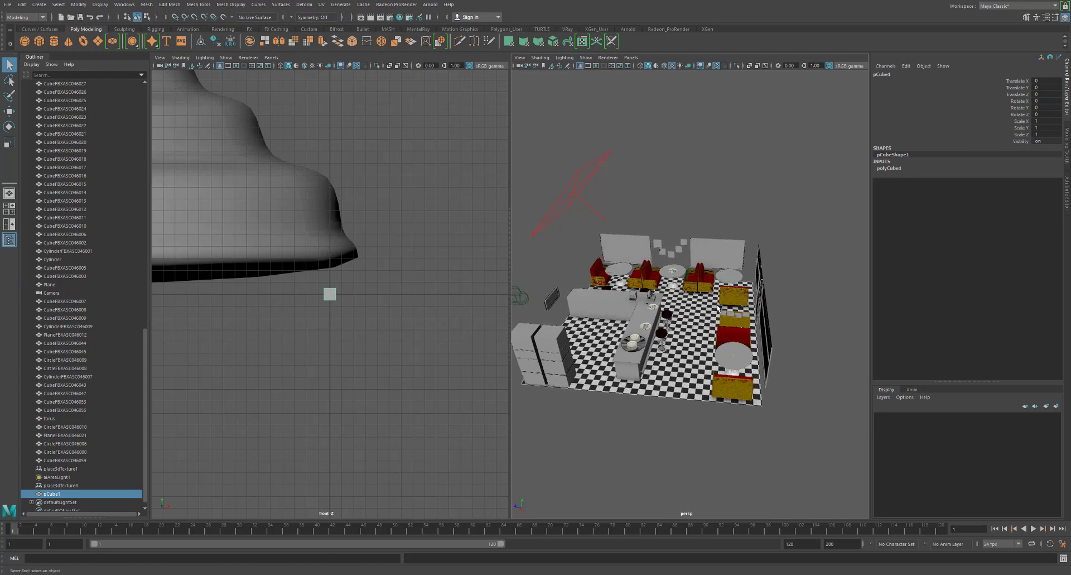
key("w")
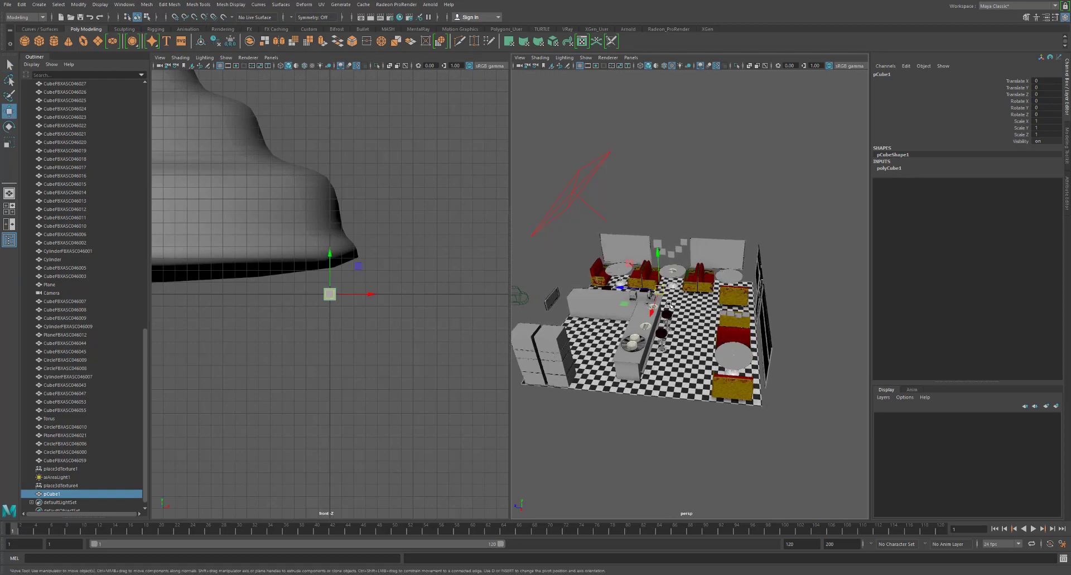
key("r")
left_click_drag(659, 288, 686, 327)
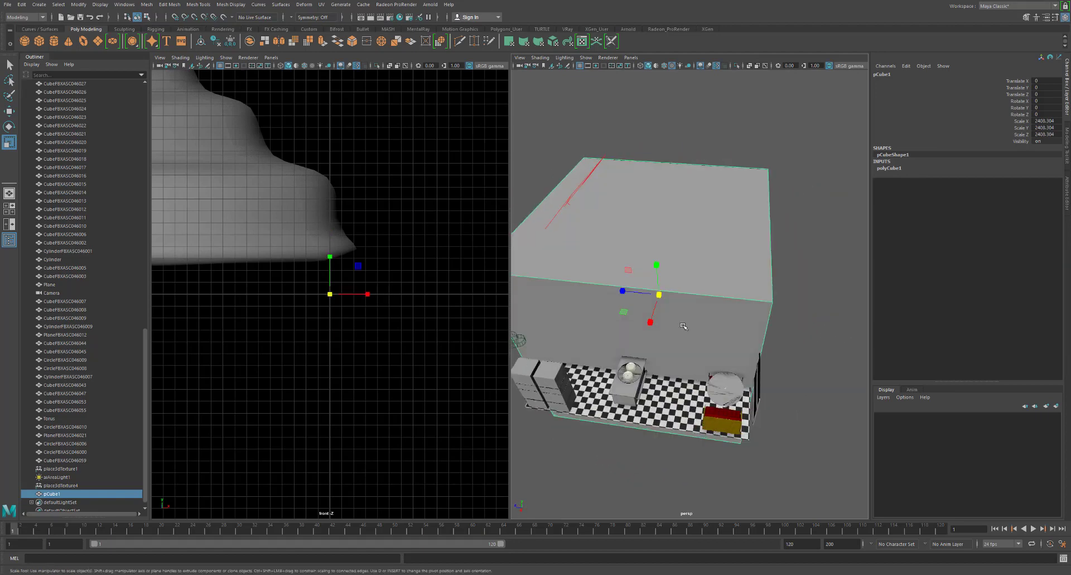
key("Delete")
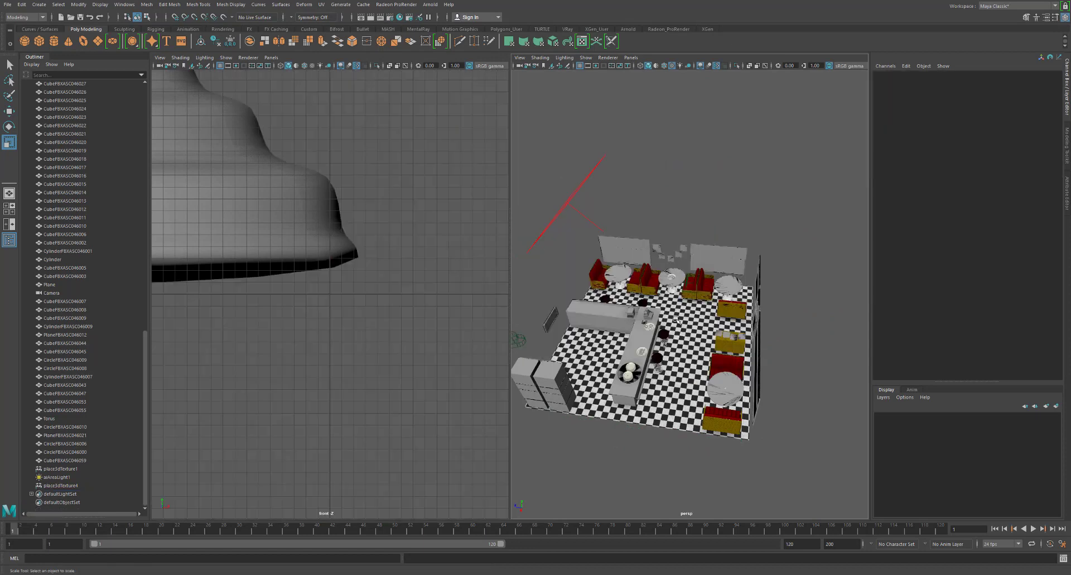
Render the perspective view of the booths and checker floor with Arnold, and move the render window lower
right_click_drag(625, 298, 776, 330, "alt")
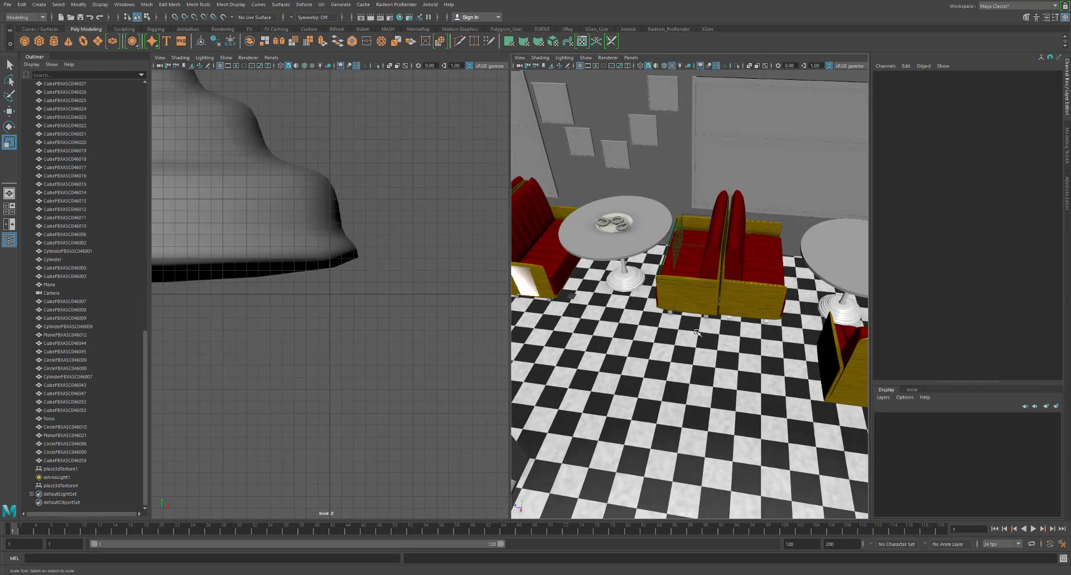
left_click_drag(775, 330, 686, 320, "alt")
mouse_move(686, 319)
middle_mouse_down("alt")
mouse_move(649, 340)
mouse_move(669, 312)
middle_mouse_up("alt")
left_click(414, 4)
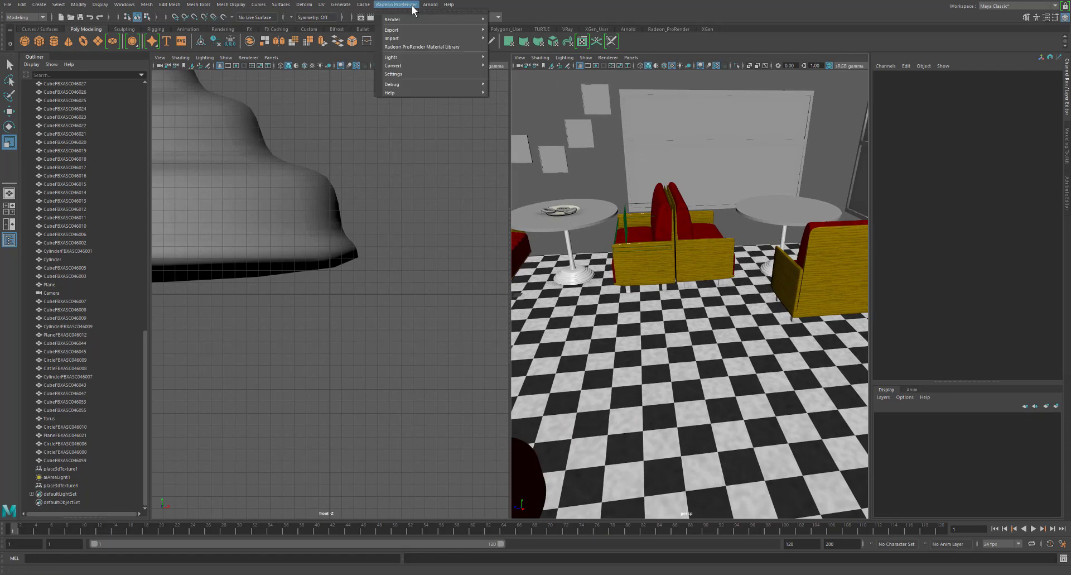
mouse_move(430, 5)
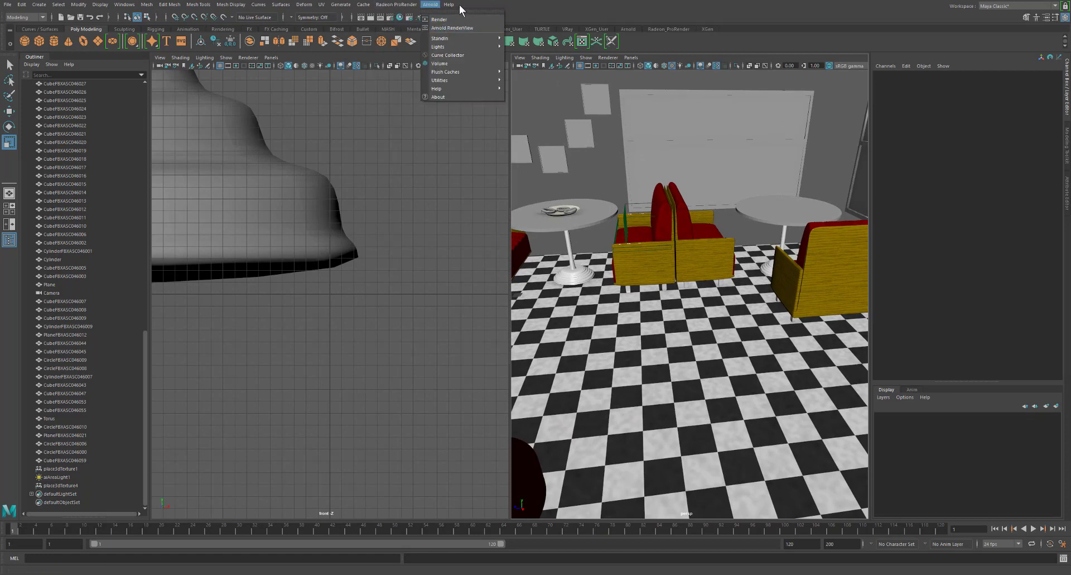
left_click(462, 19)
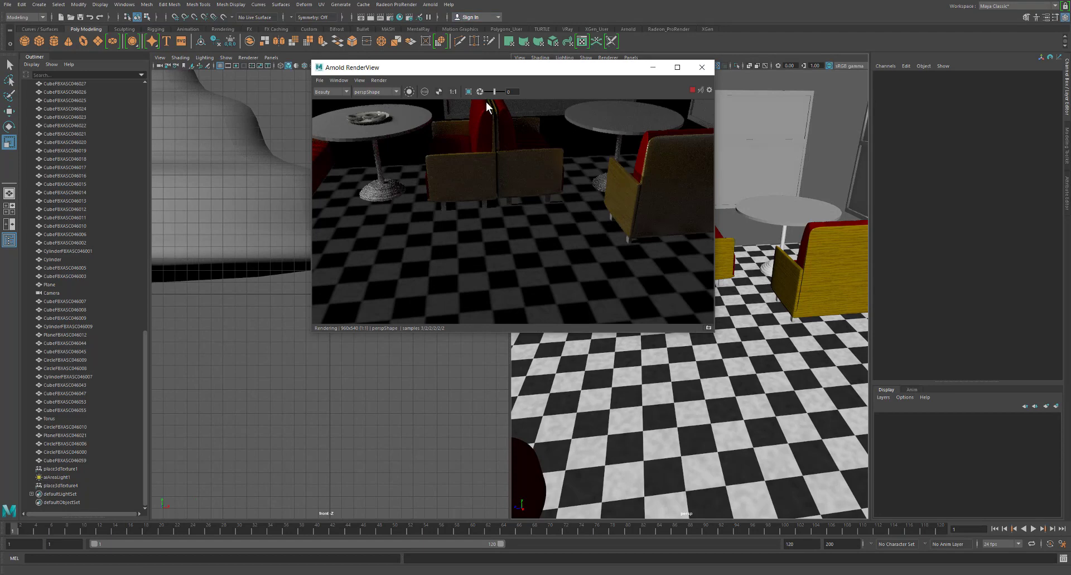
left_click_drag(544, 72, 580, 174)
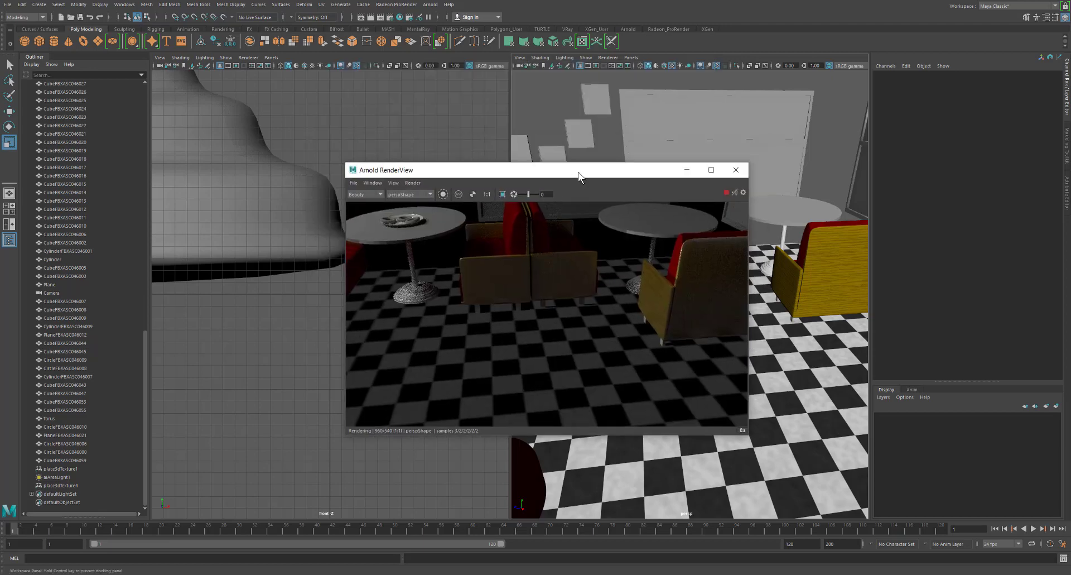
Examine the live Arnold render of the booths, tables and checker floor from several camera angles
left_click(798, 340)
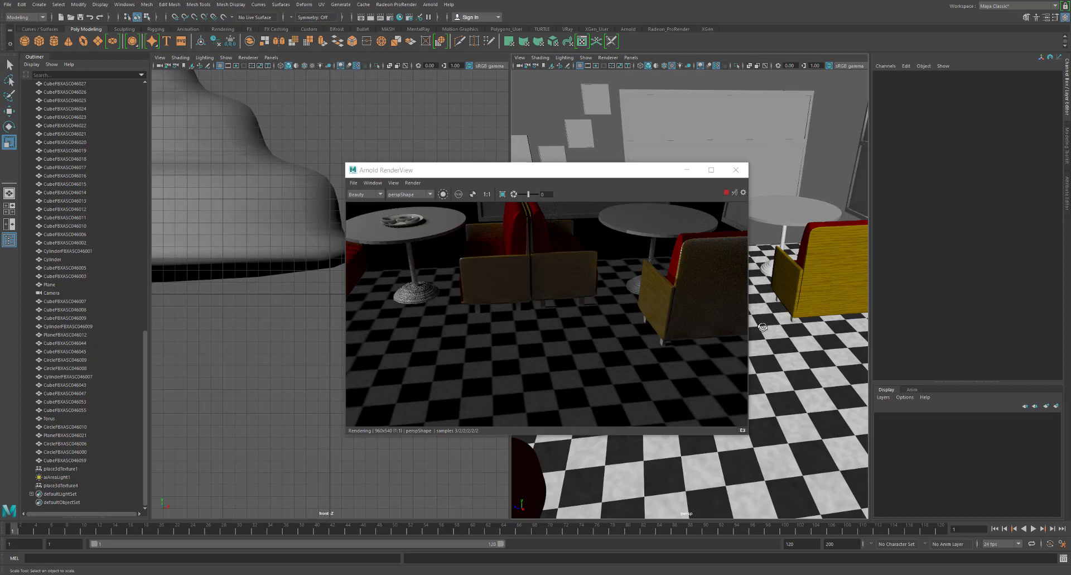
left_click_drag(763, 330, 765, 305, "alt")
right_click_drag(765, 307, 761, 322, "alt")
middle_click_drag(774, 302, 765, 418, "alt")
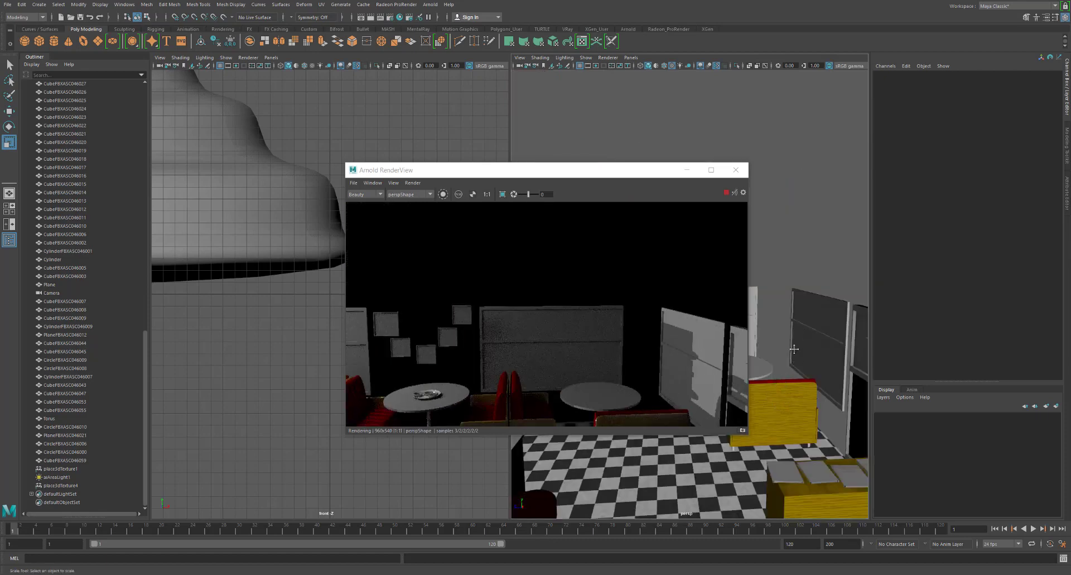
middle_click_drag(772, 447, 786, 374, "alt")
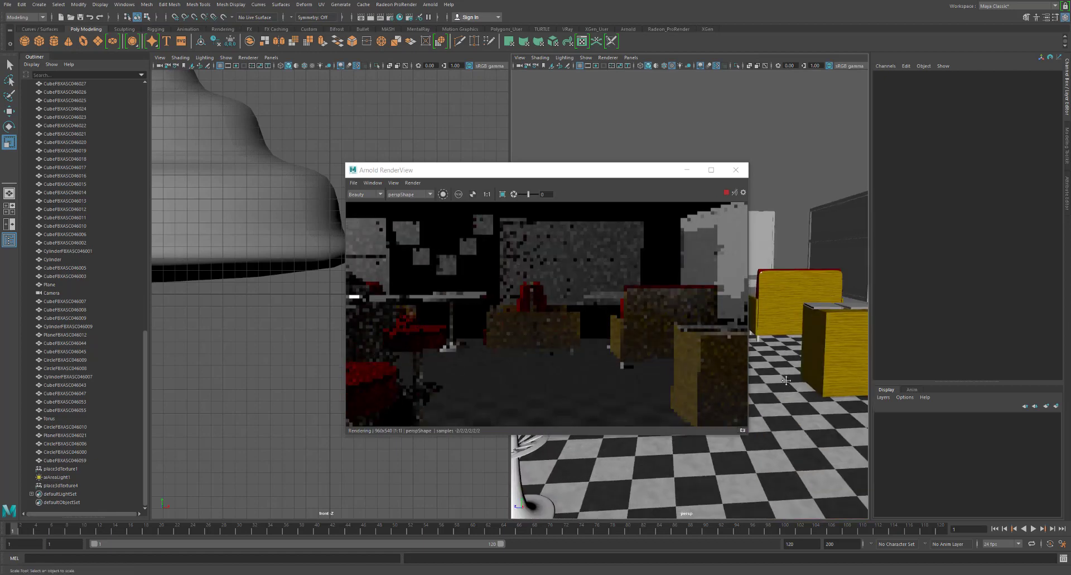
key("r")
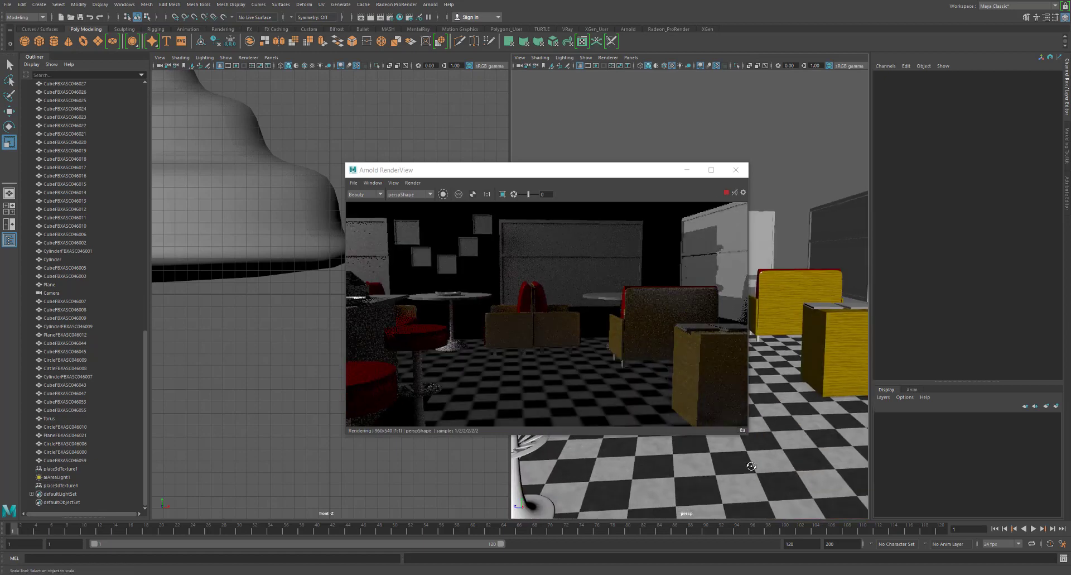
left_click_drag(747, 465, 785, 469, "alt")
left_click_drag(617, 170, 478, 88)
right_click_drag(697, 285, 753, 320, "alt")
middle_click_drag(735, 315, 688, 292, "alt")
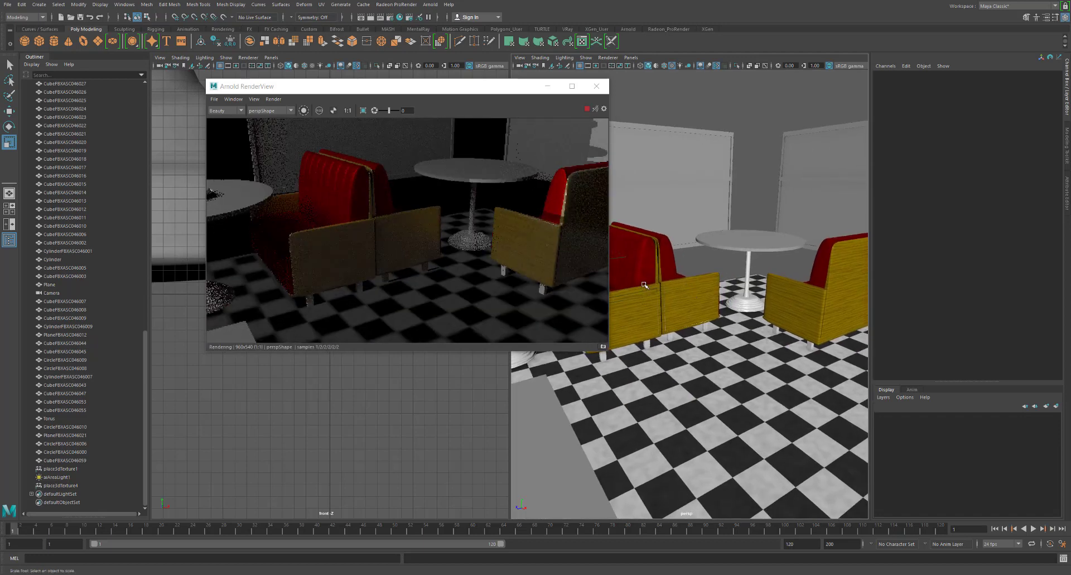
Select the Arnold area light and enable color temperature in its shape attributes
left_click(63, 477)
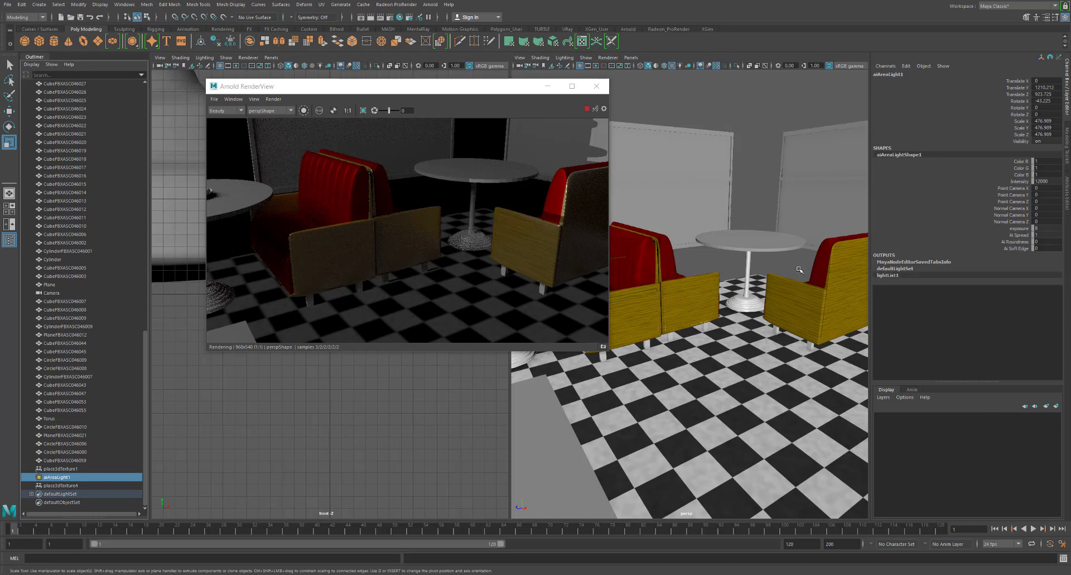
left_click(1067, 195)
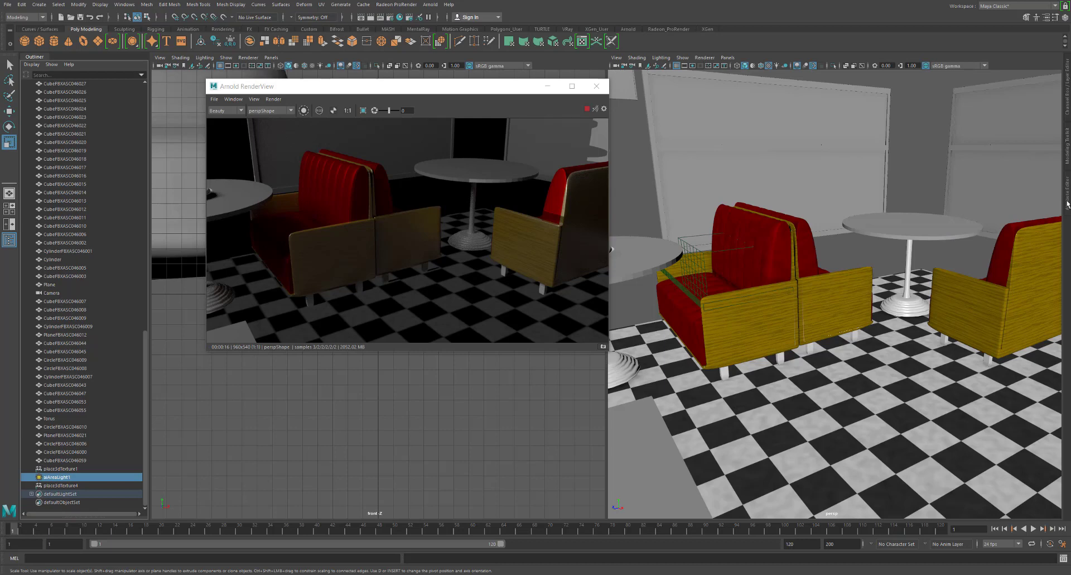
left_click(1068, 204)
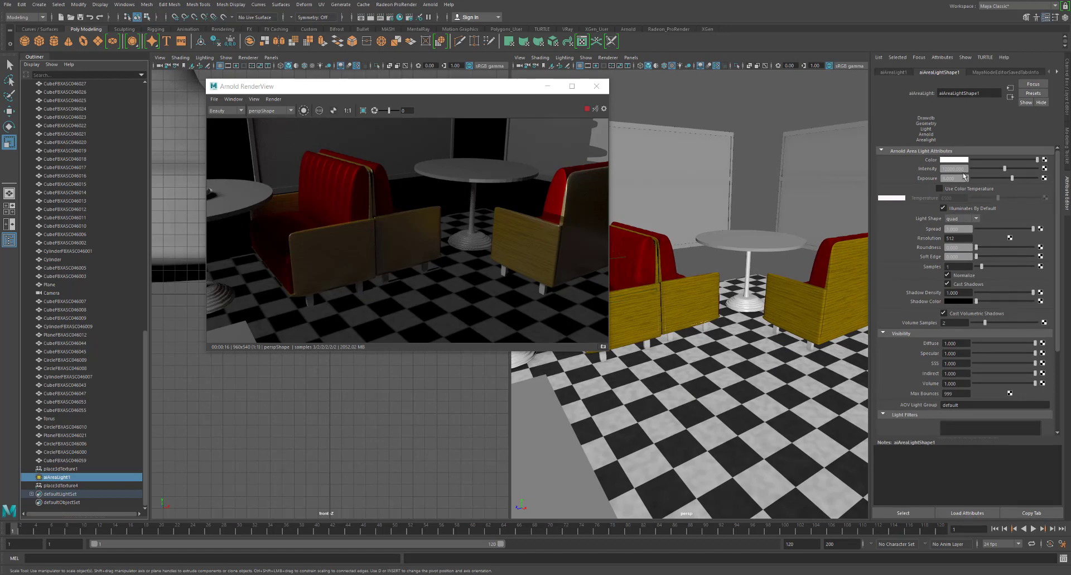
left_click(964, 190)
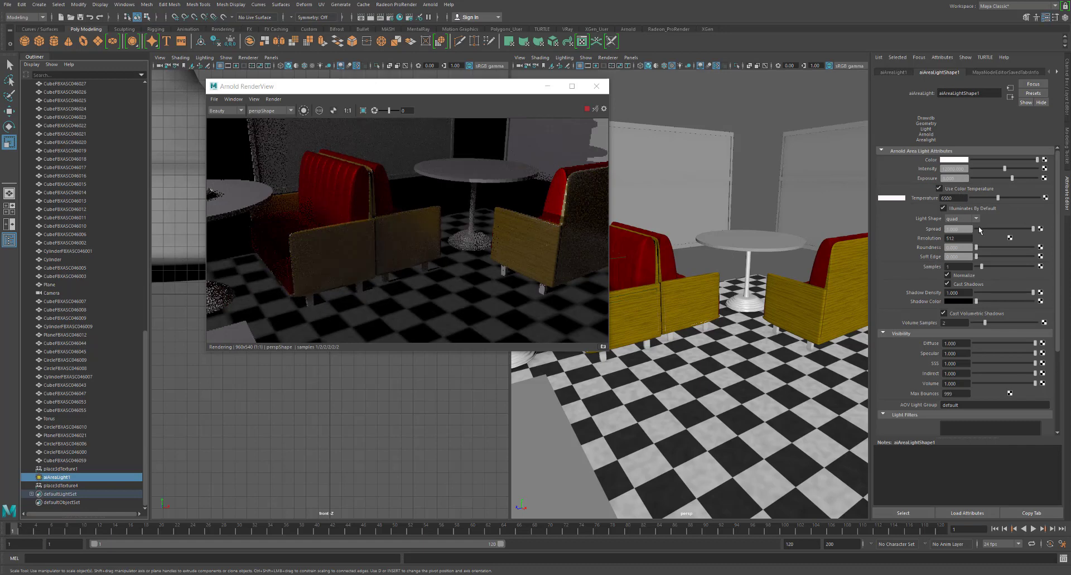
Set the area light's resolution to 2048 and its samples to 8
left_click(960, 237)
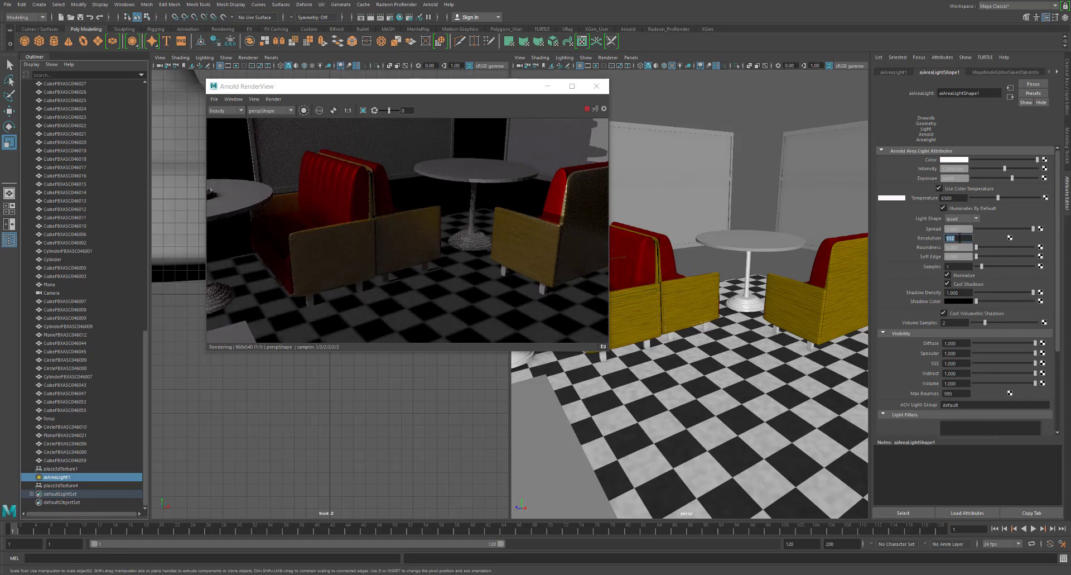
type("2048")
key("Return")
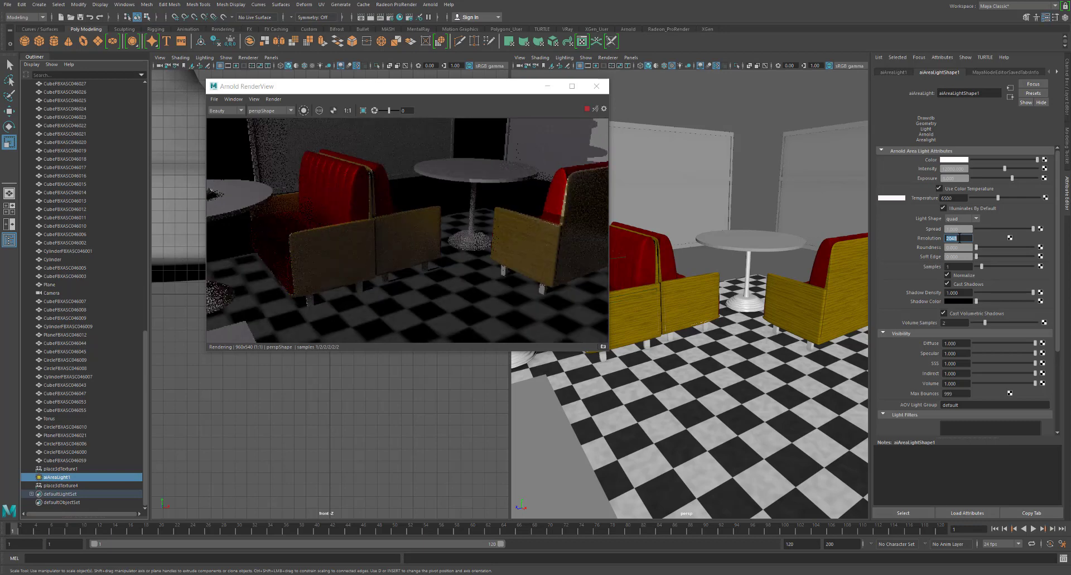
left_click(959, 267)
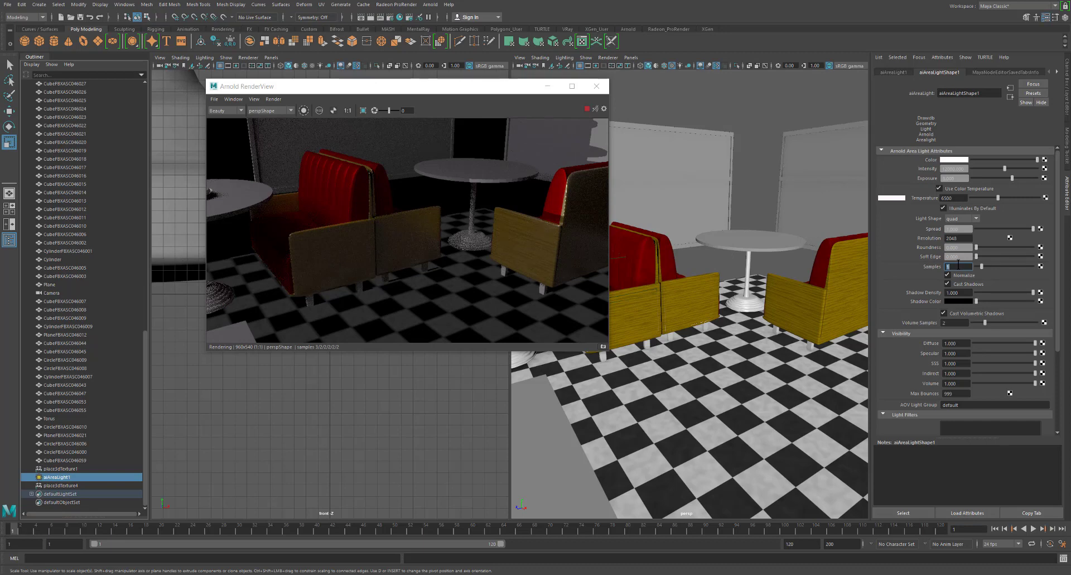
type("8")
key("Return")
scroll(956, 256, "down", 5)
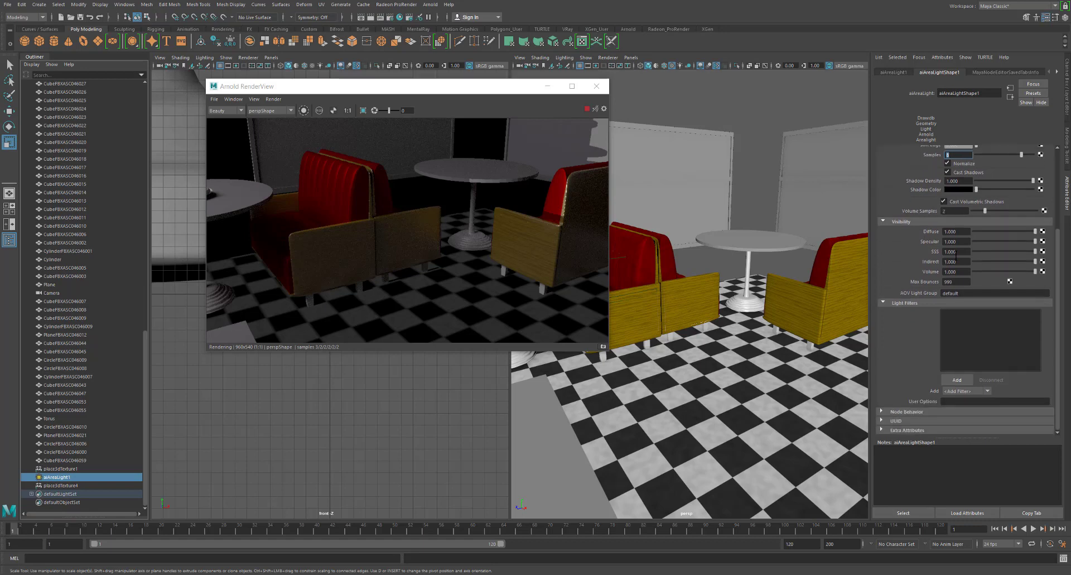
scroll(956, 255, "up", 5)
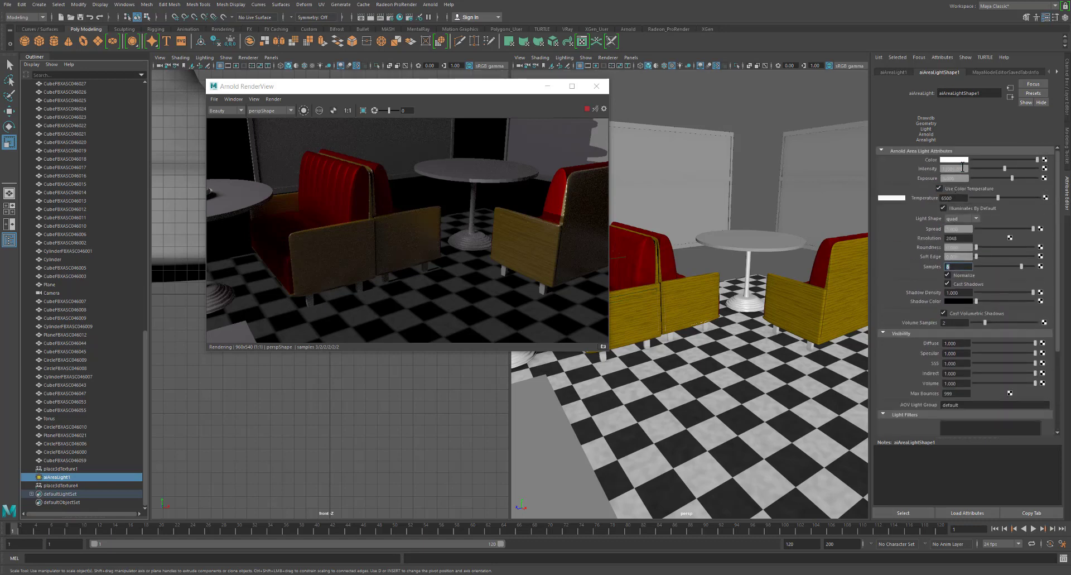
Set the area light's intensity to 24000 and its exposure to 10, and deselect the light
left_click(963, 168)
type("20")
key("Return")
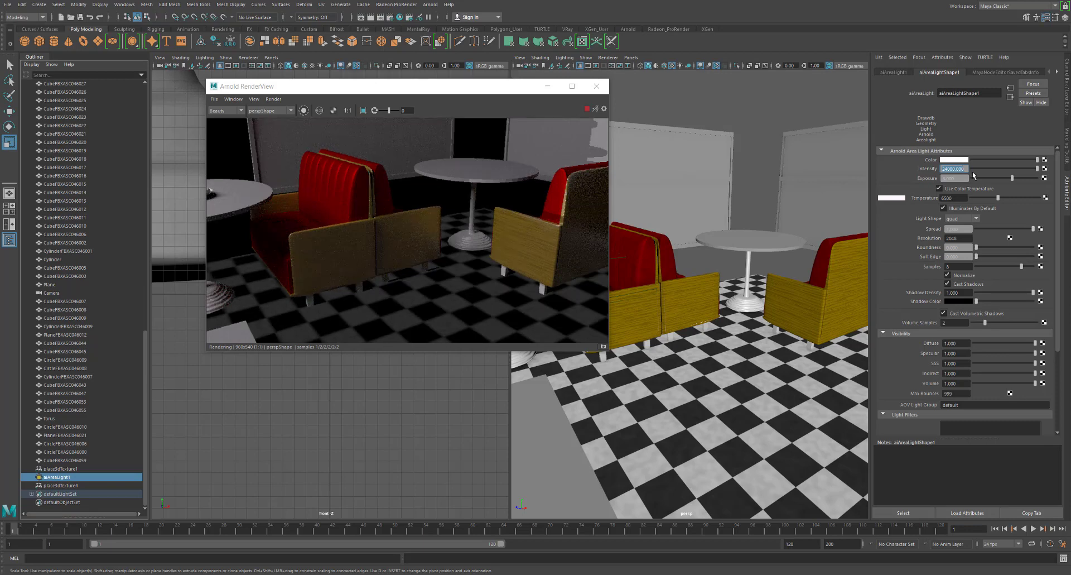
key("Tab")
type("10")
key("Return")
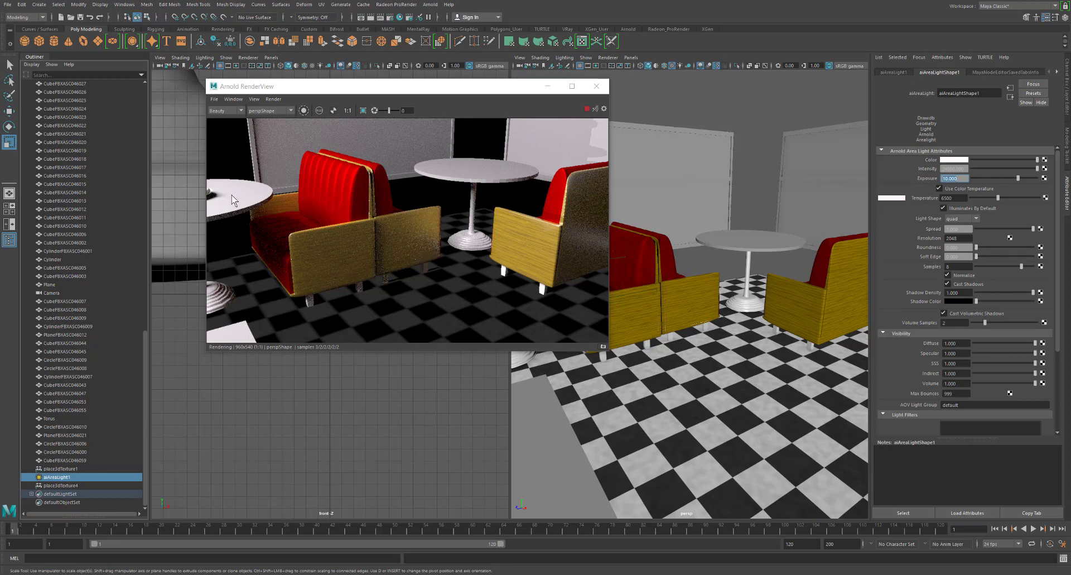
left_click(213, 378)
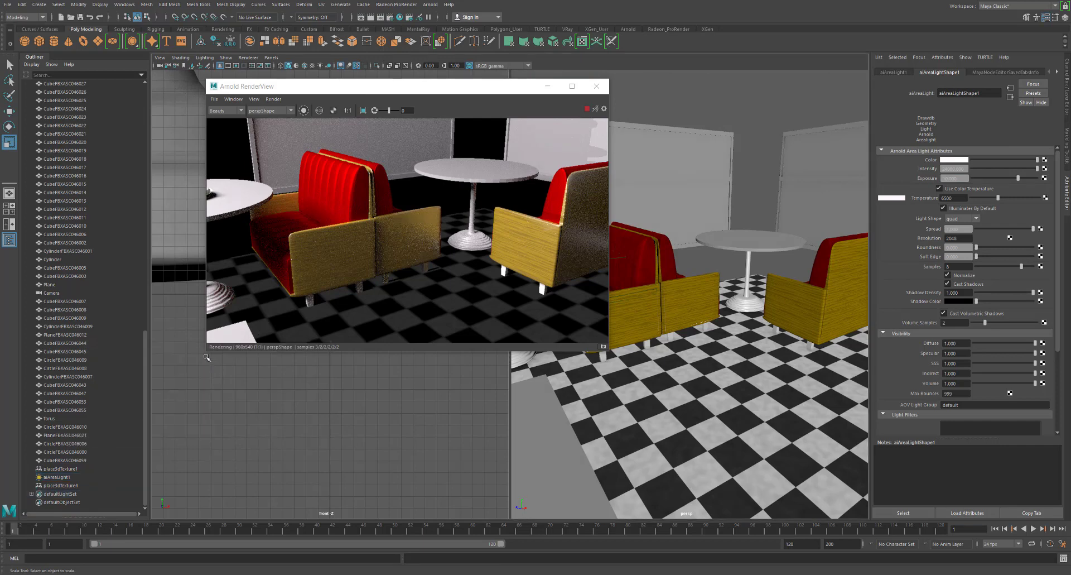
Replace the front view with the Hypershade and clear the Outliner and Arnold render window away from it
key("space")
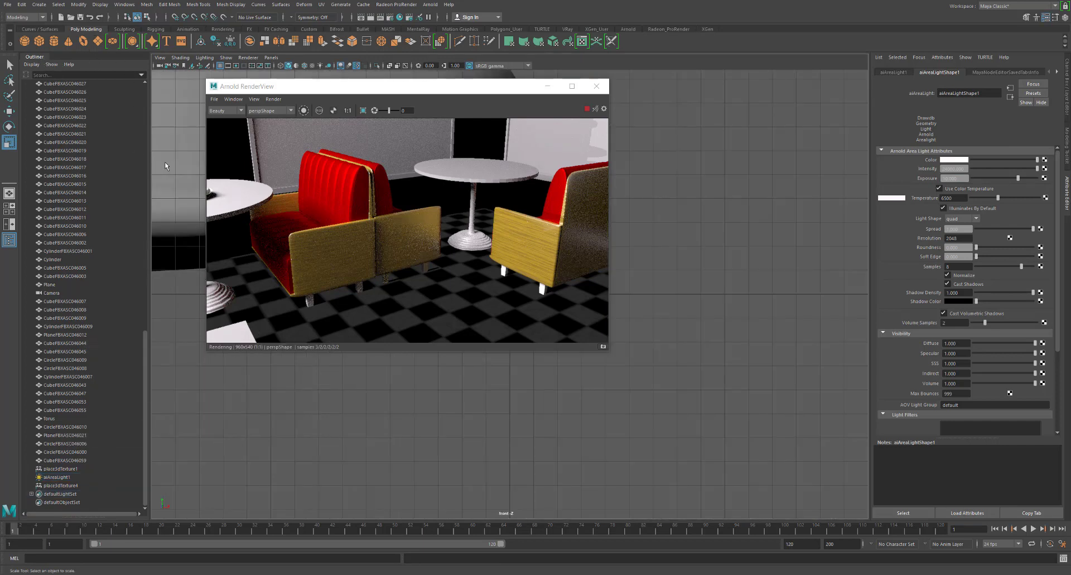
key("space")
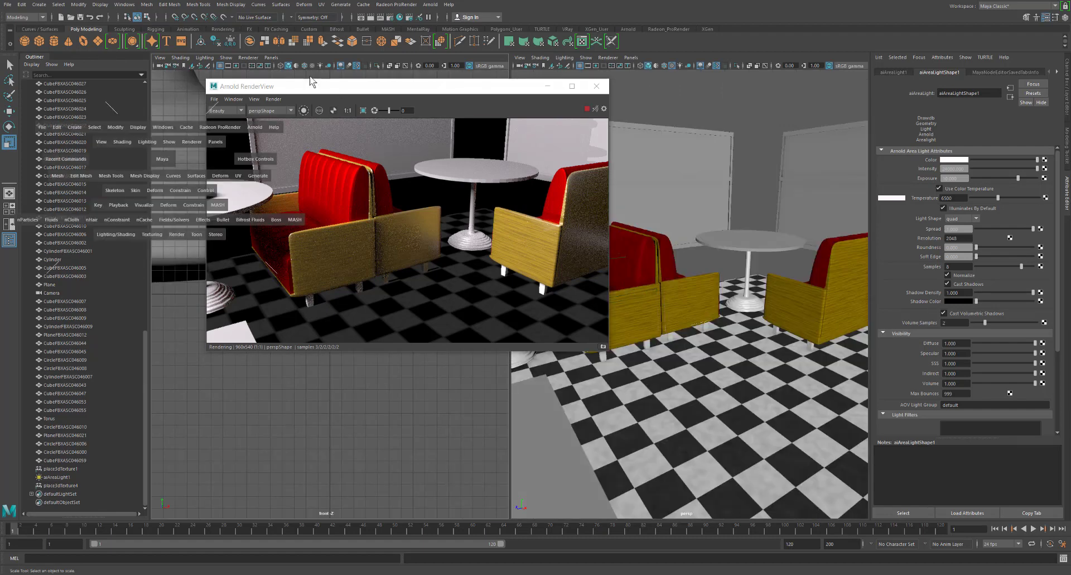
left_click(269, 58)
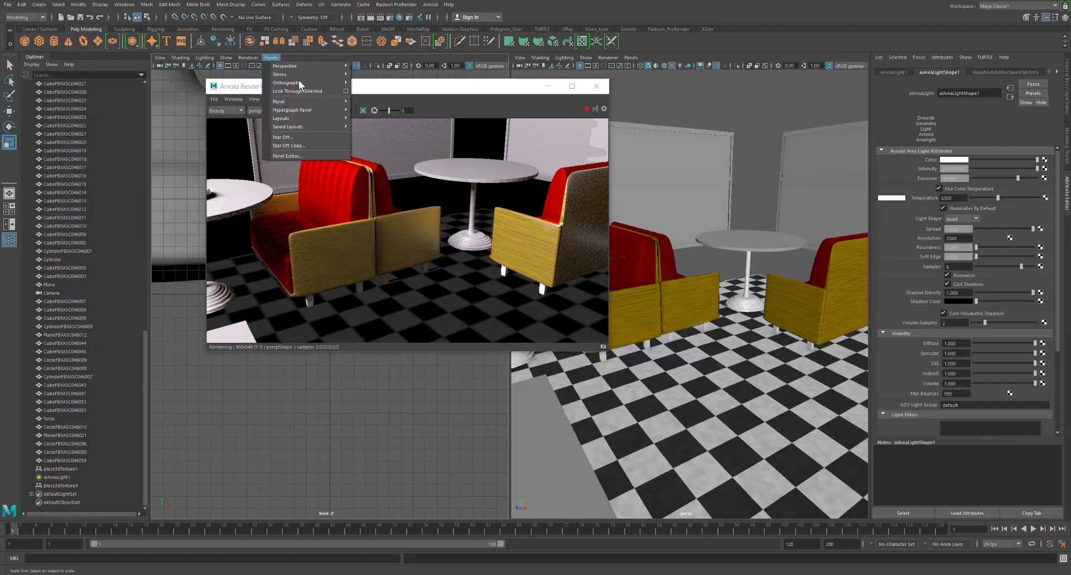
mouse_move(303, 102)
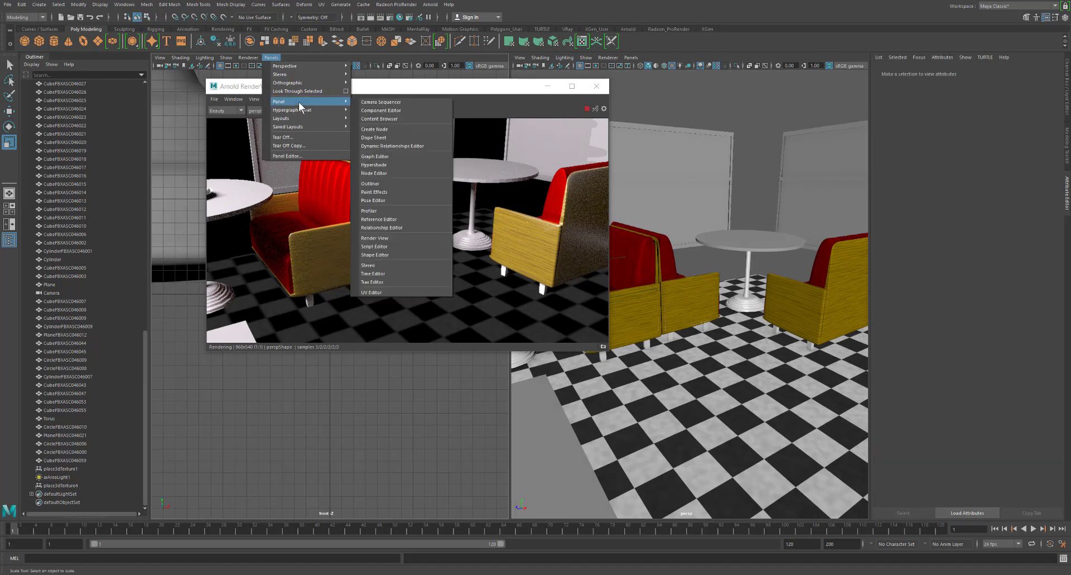
left_click(388, 165)
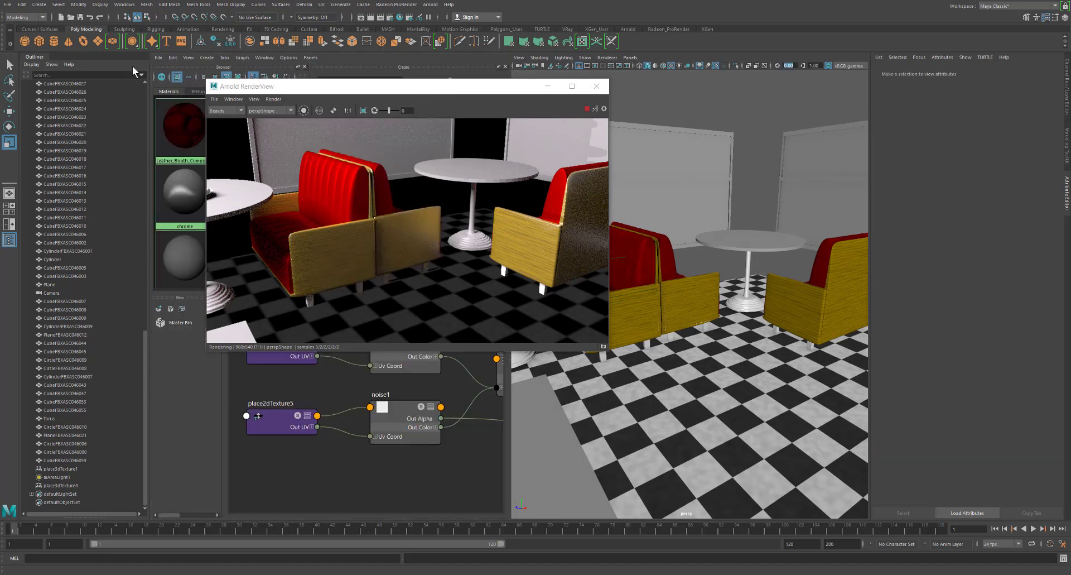
left_click(47, 58)
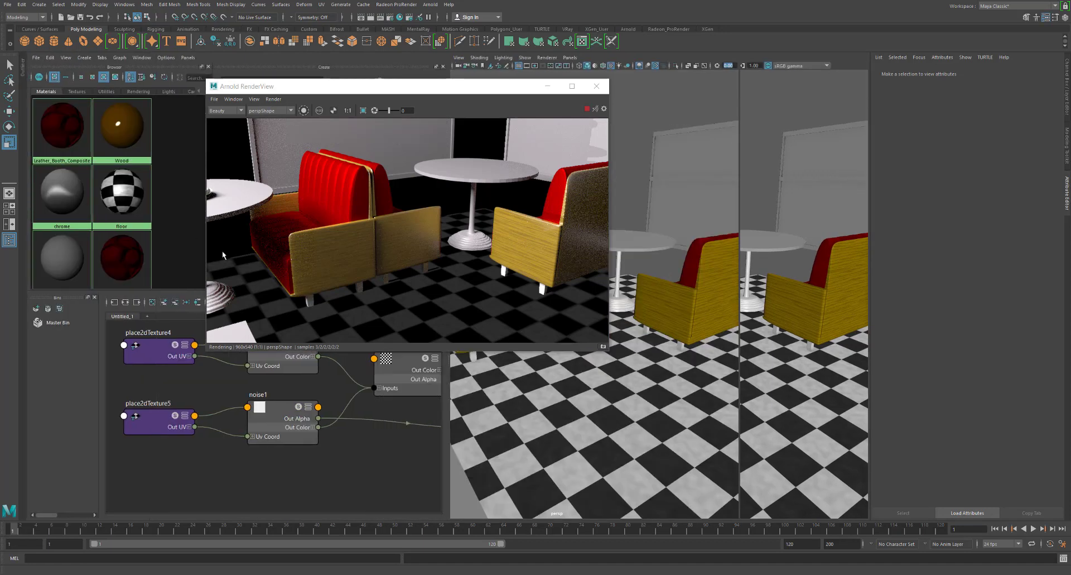
left_click_drag(316, 86, 440, 97)
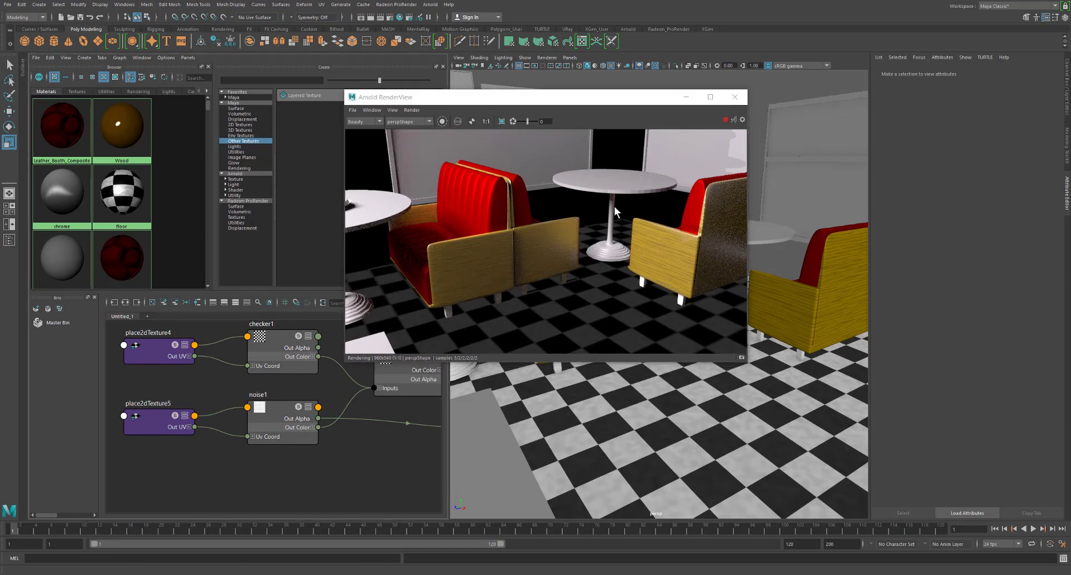
Disconnect the noise1 texture's Out Alpha from the floor material's reflectivity
left_click(136, 202)
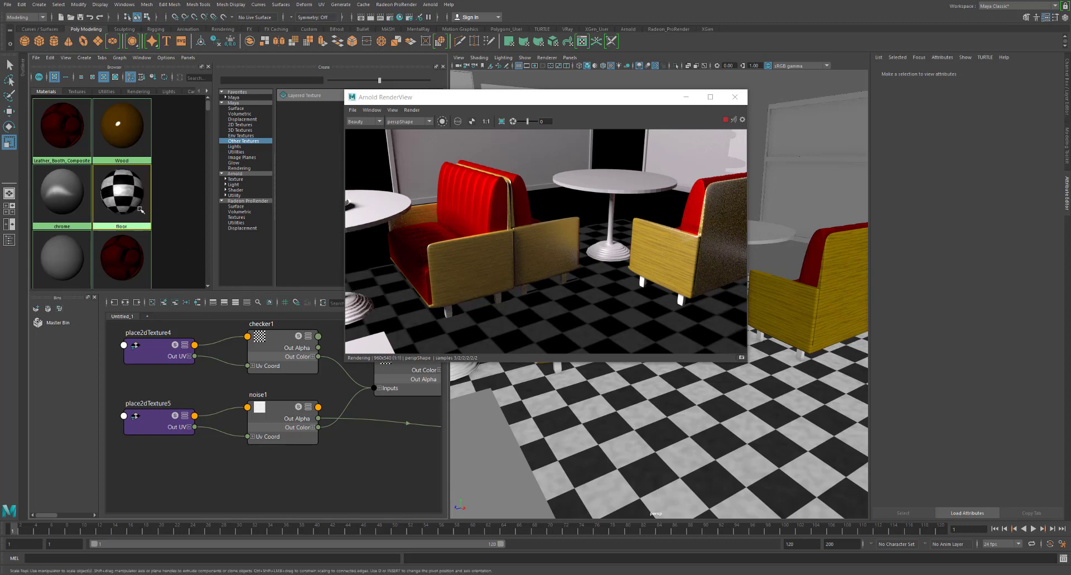
left_click(394, 420)
key("Delete")
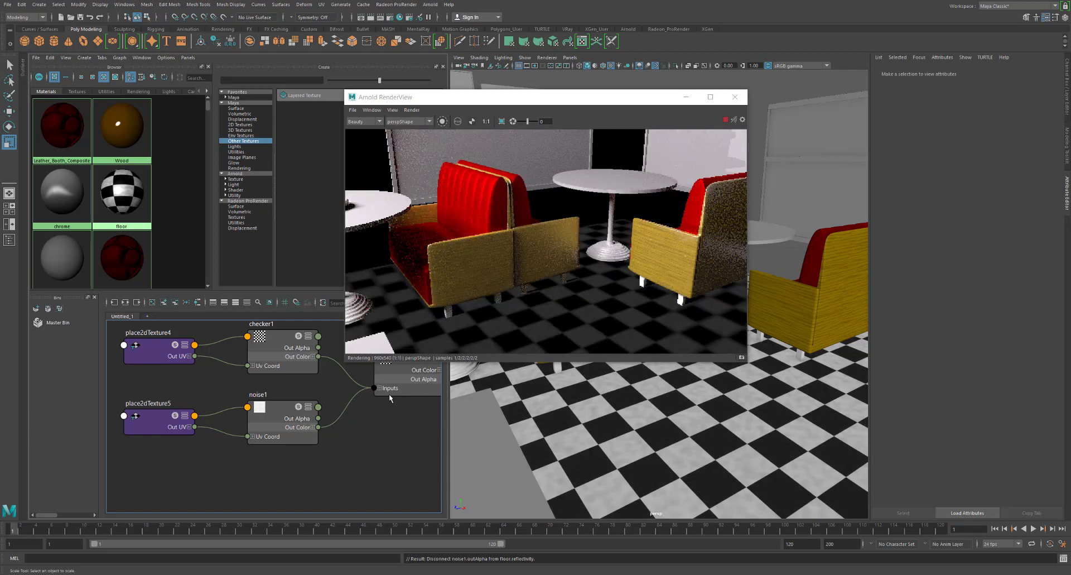
Raise the floor material's ambient color slightly from black to a dark grey
middle_click_drag(429, 427, 267, 445, "alt")
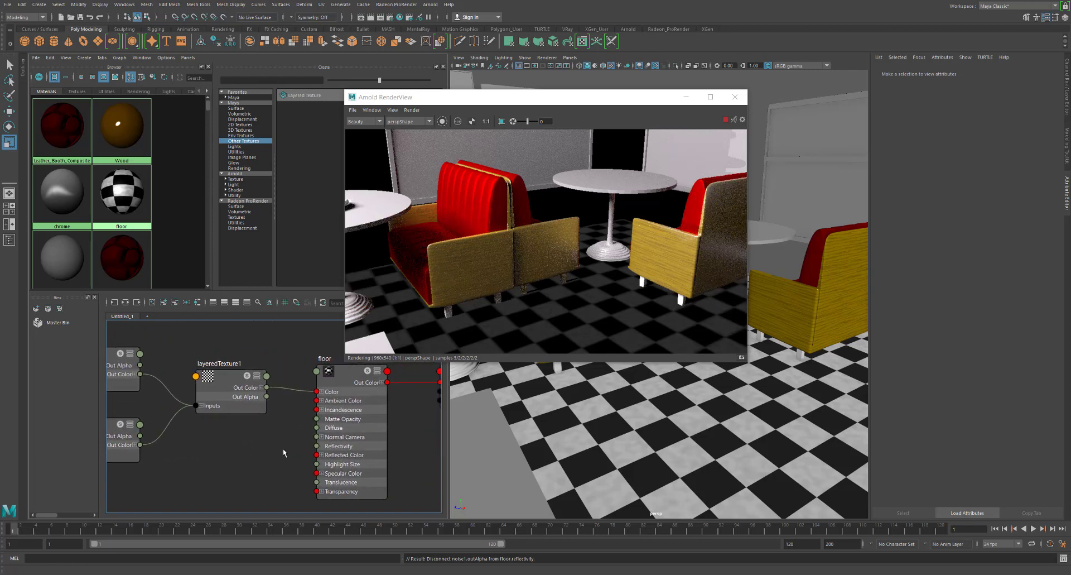
left_click(342, 370)
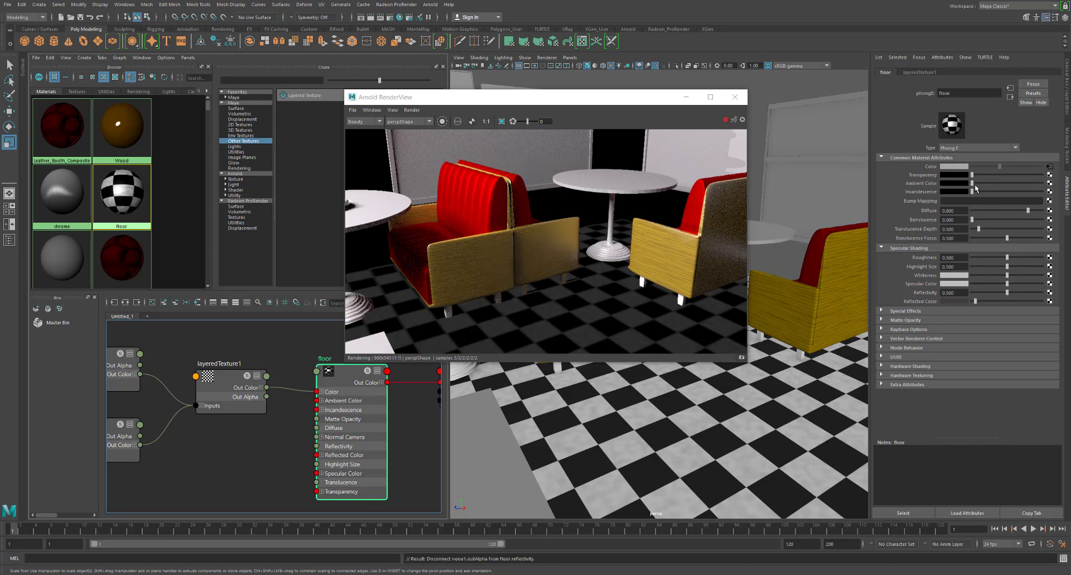
left_click_drag(974, 185, 984, 184)
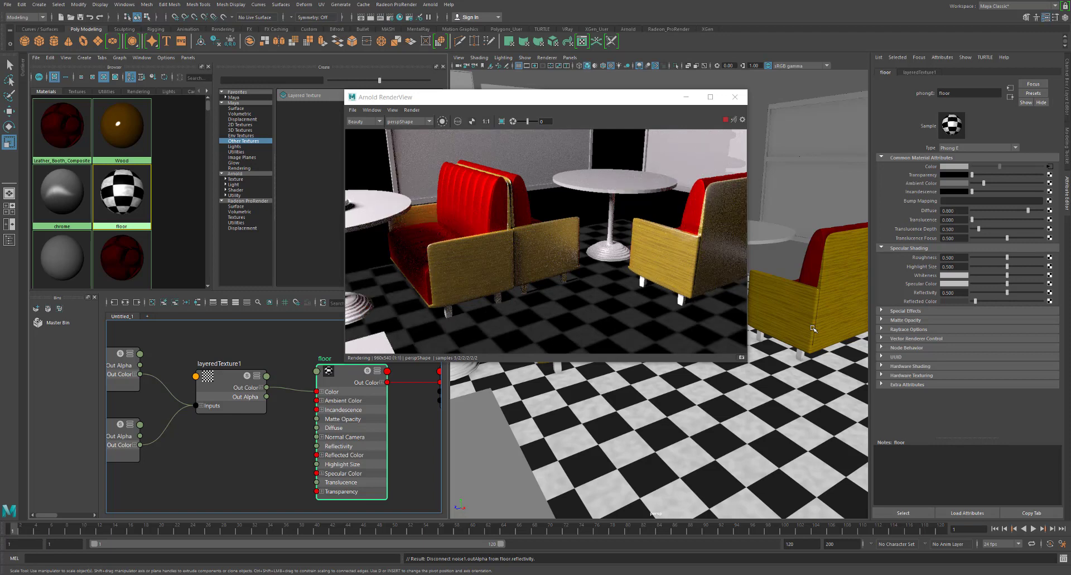
Stop the live Arnold render, render the perspective view in an enlarged Render View with Arnold Renderer, and close it
left_click(726, 119)
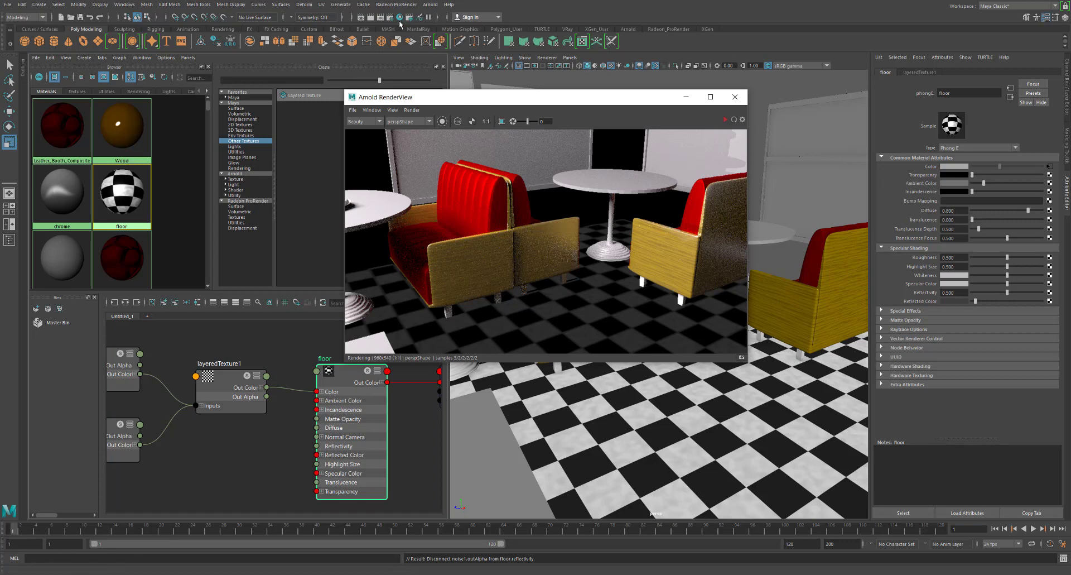
left_click(370, 18)
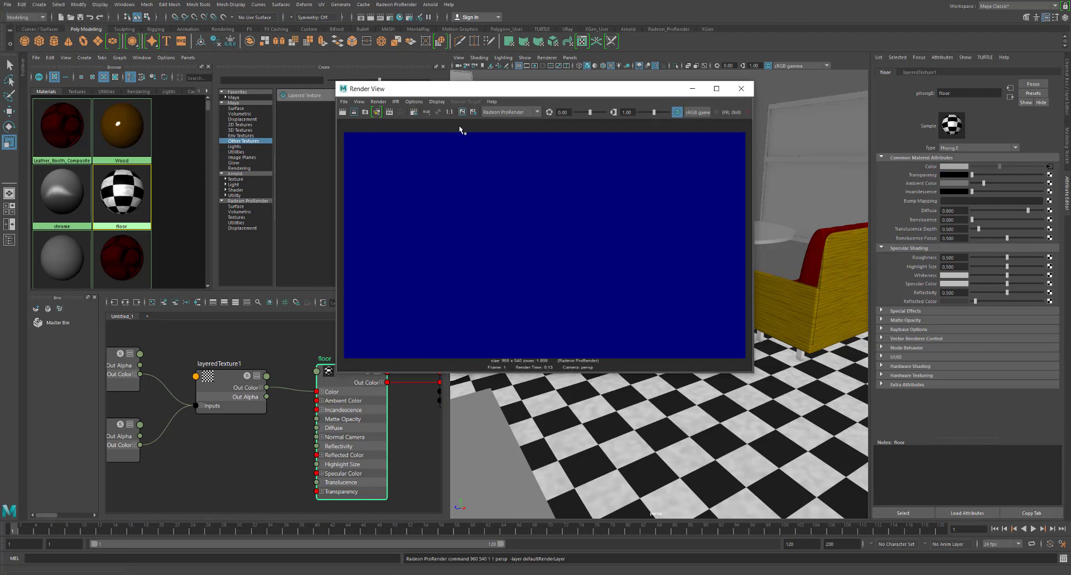
left_click(513, 112)
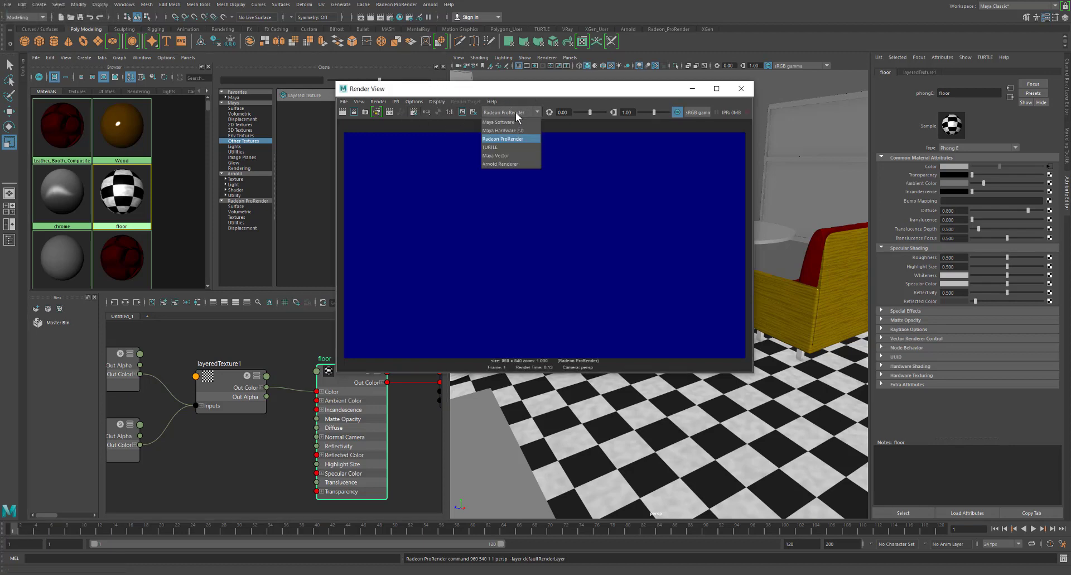
left_click(517, 163)
left_click(343, 112)
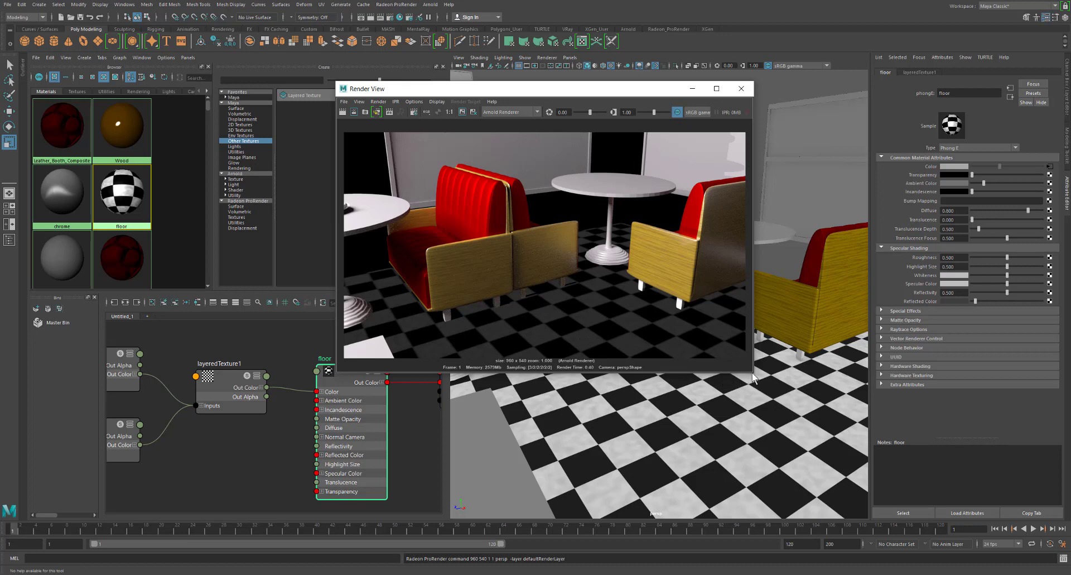
left_click_drag(753, 373, 869, 470)
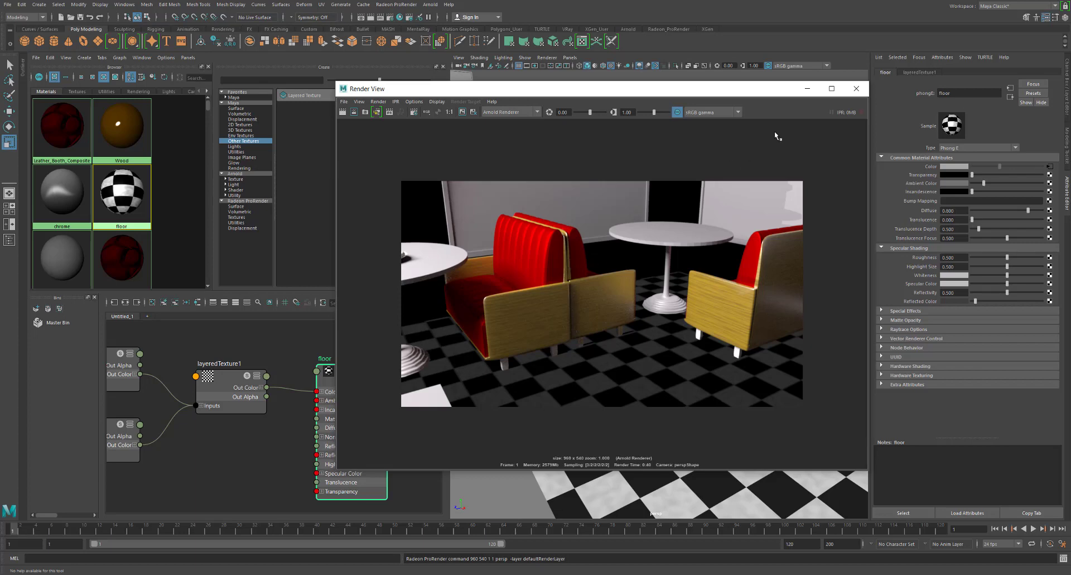
left_click(856, 91)
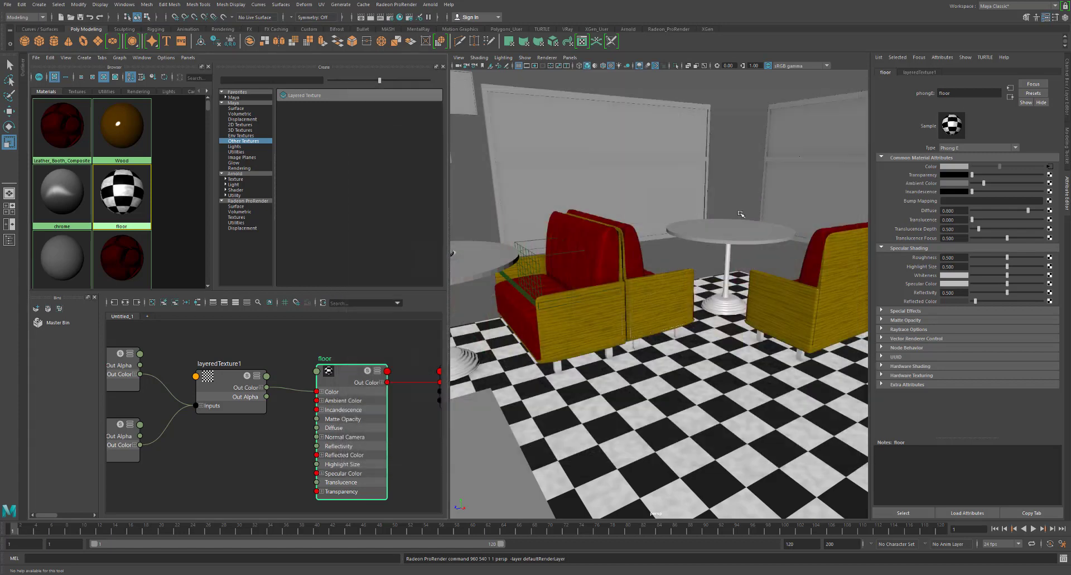